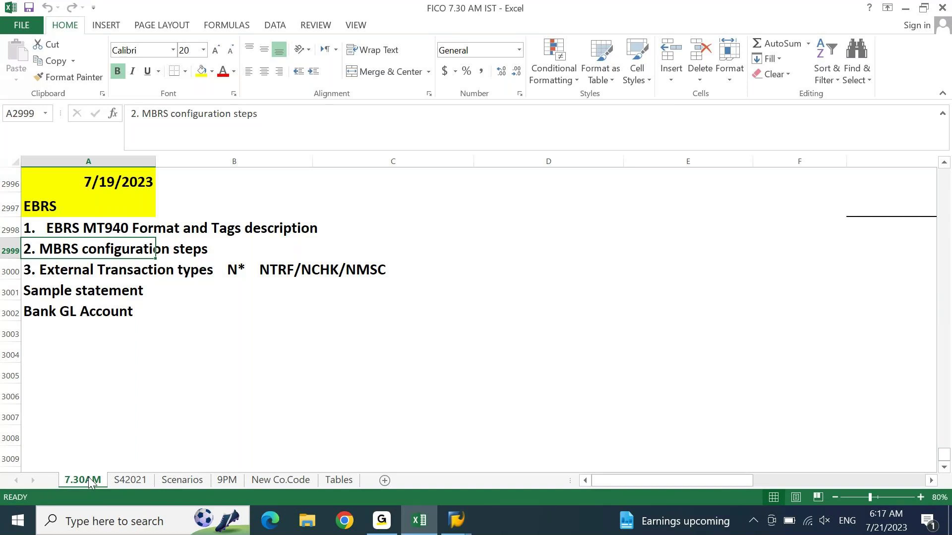
Step: Select and copy the Sample Statement table in the notes
{"action": "key", "text": "Page_Up"}
{"action": "key", "text": "Page_Up"}
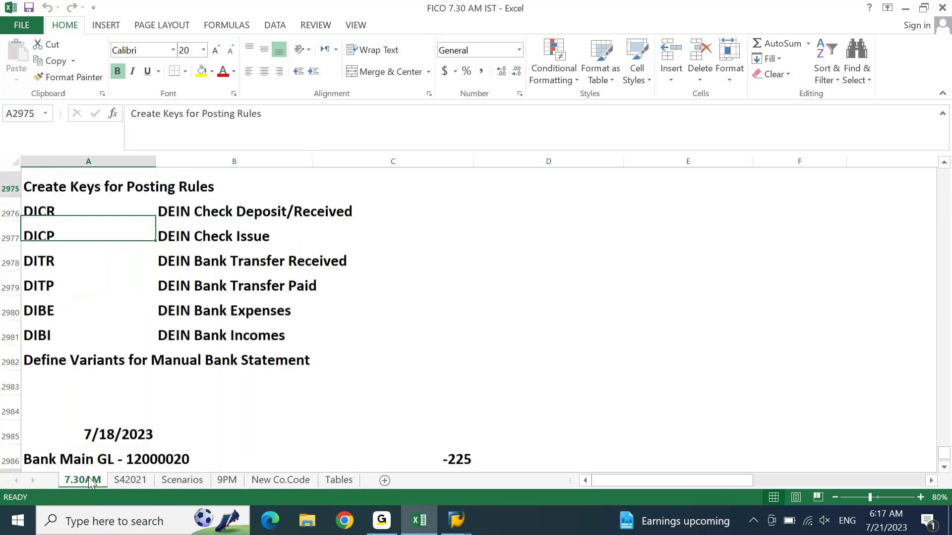
{"action": "key", "text": "Page_Up"}
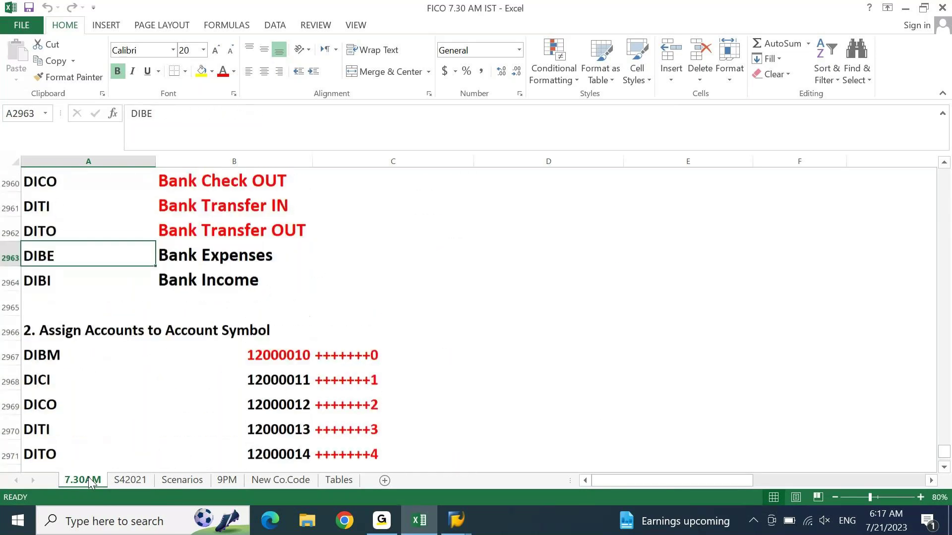
{"action": "key", "text": "Page_Up"}
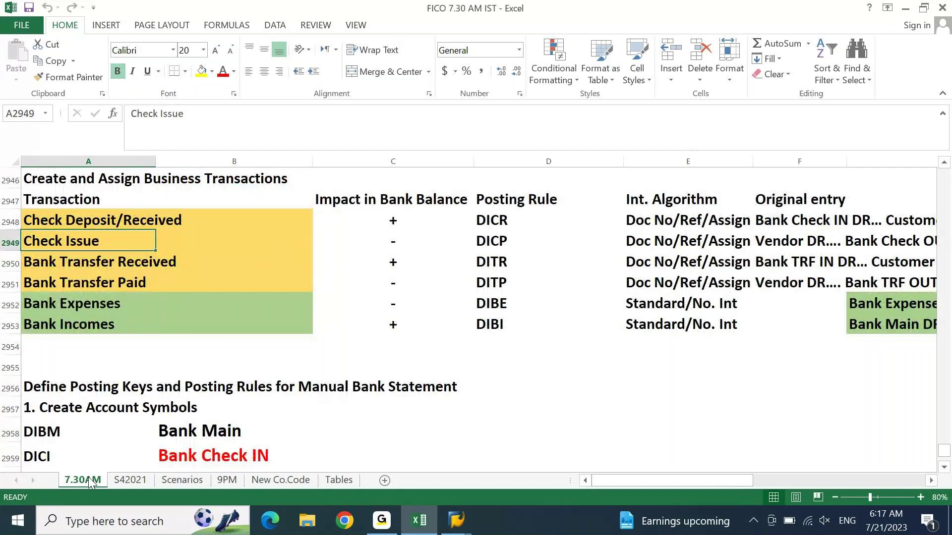
{"action": "key", "text": "Page_Up"}
{"action": "key", "text": "Up"}
{"action": "key", "text": "Up"}
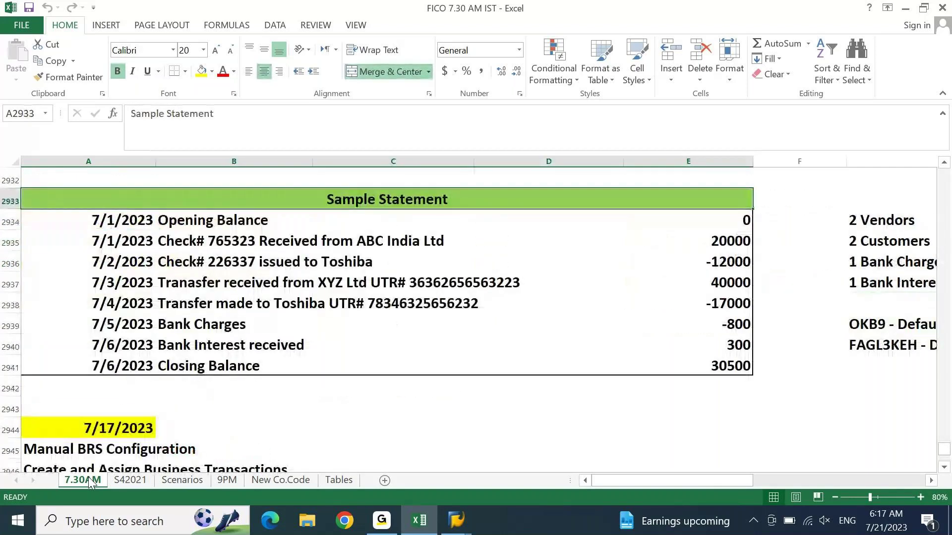
{"action": "key", "text": "ctrl+shift+Down"}
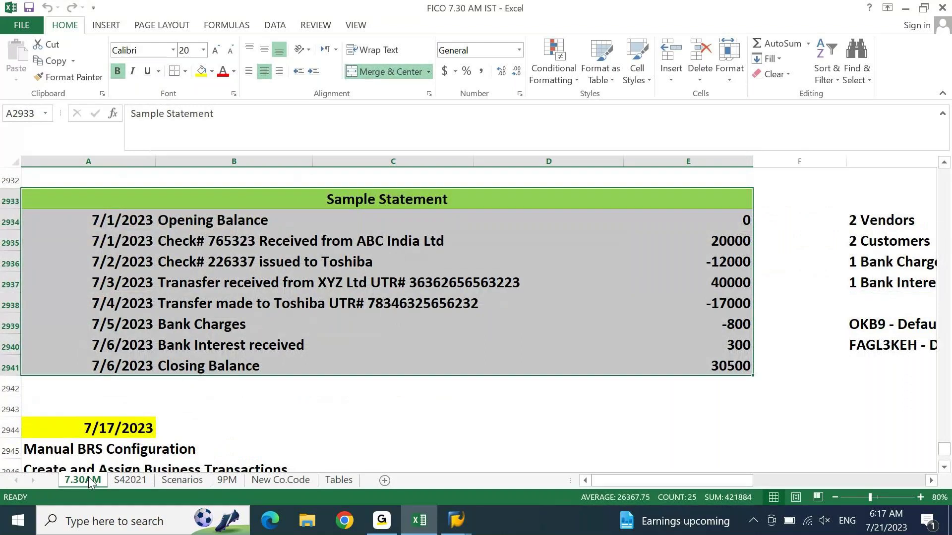
{"action": "key", "text": "ctrl+c"}
{"action": "key", "text": "Page_Down"}
{"action": "key", "text": "Page_Down"}
{"action": "key", "text": "Page_Down"}
{"action": "key", "text": "Down"}
Step: Enter today's date 7/21/2023 in cell A3005 with Ctrl+;
{"action": "key", "text": "Page_Down"}
{"action": "key", "text": "Page_Down"}
{"action": "key", "text": "Page_Down"}
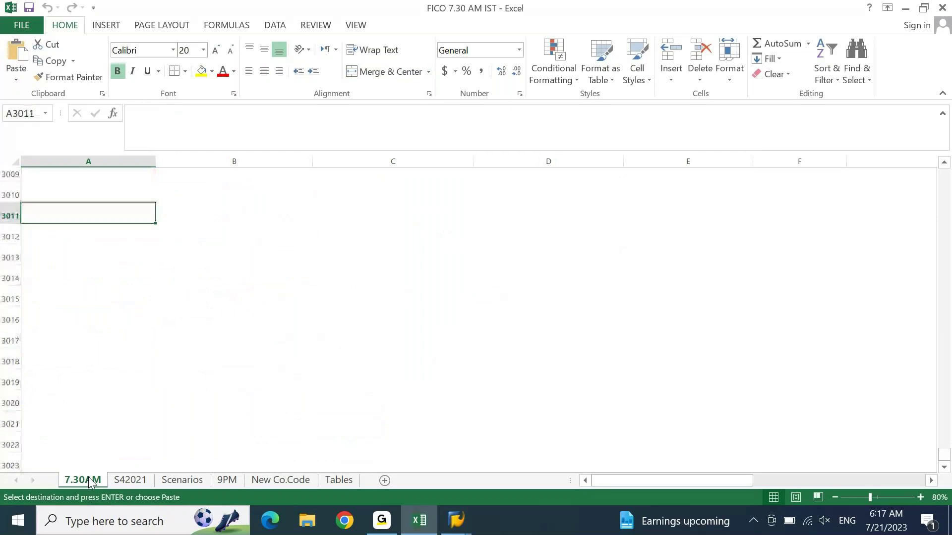
{"action": "key", "text": "ctrl+Up"}
{"action": "key", "text": "Down"}
{"action": "key", "text": "Down"}
{"action": "key", "text": "Down"}
{"action": "key", "text": "ctrl+;"}
{"action": "key", "text": "Return"}
{"action": "key", "text": "ctrl+Down"}
{"action": "key", "text": "ctrl+Up"}
{"action": "key", "text": "Down"}
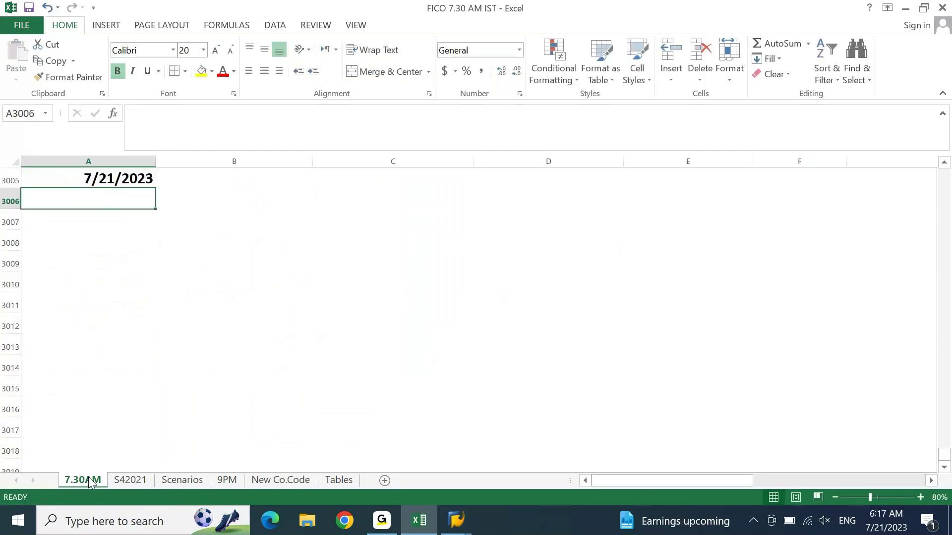
Step: Recopy the Sample Statement table and paste it into A3006, below the date
{"action": "key", "text": "Page_Up"}
{"action": "key", "text": "Page_Up"}
{"action": "key", "text": "Page_Up"}
{"action": "key", "text": "Page_Up"}
{"action": "key", "text": "Page_Up"}
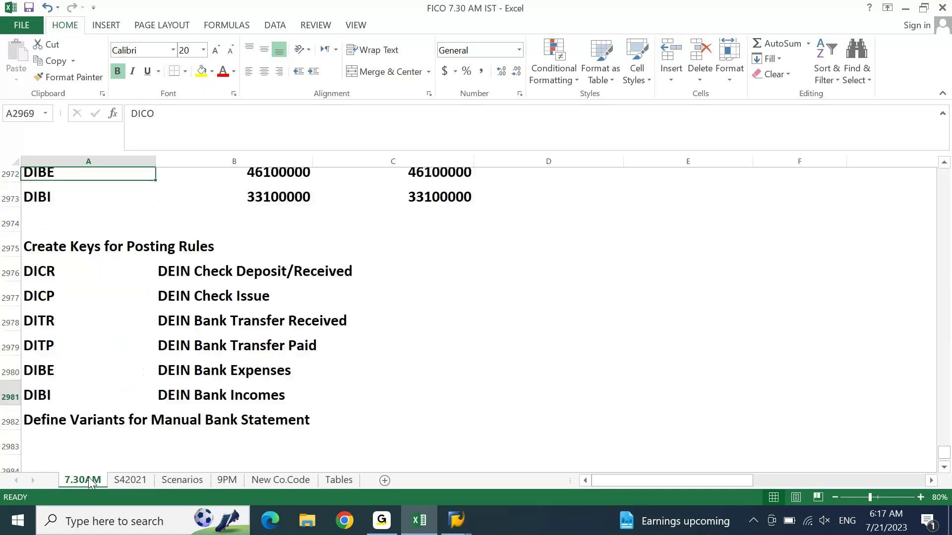
{"action": "key", "text": "Page_Up"}
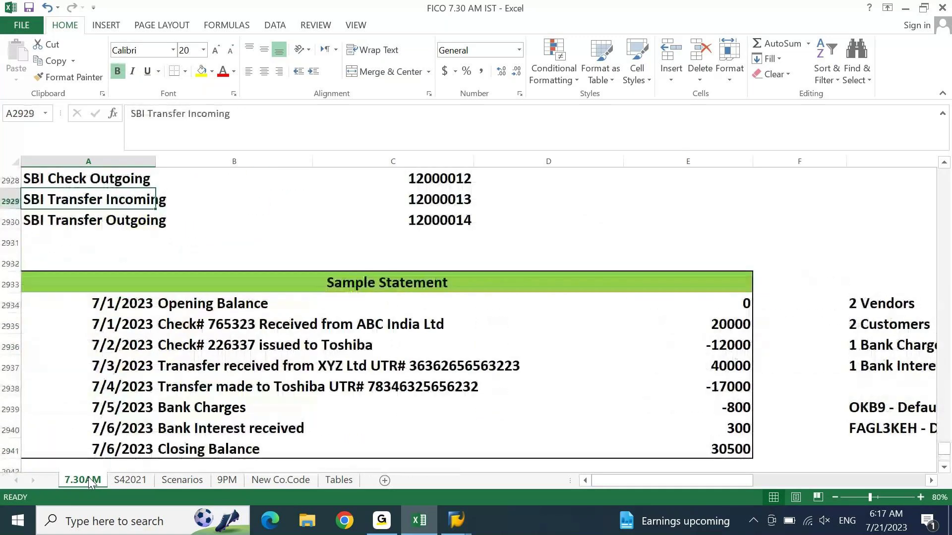
{"action": "key", "text": "ctrl+Down"}
{"action": "key", "text": "ctrl+Down"}
{"action": "key", "text": "ctrl+shift+Down"}
{"action": "key", "text": "ctrl+c"}
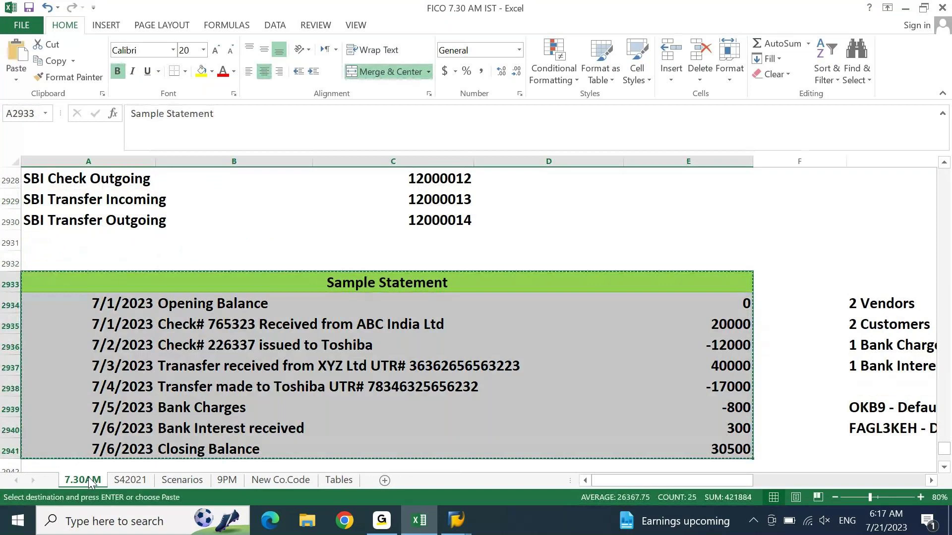
{"action": "key", "text": "ctrl+Down"}
{"action": "key", "text": "ctrl+Down"}
{"action": "key", "text": "ctrl+Down"}
{"action": "key", "text": "ctrl+Down"}
{"action": "key", "text": "ctrl+Down"}
{"action": "key", "text": "ctrl+Down"}
{"action": "key", "text": "Page_Down"}
{"action": "key", "text": "Page_Down"}
{"action": "key", "text": "Page_Down"}
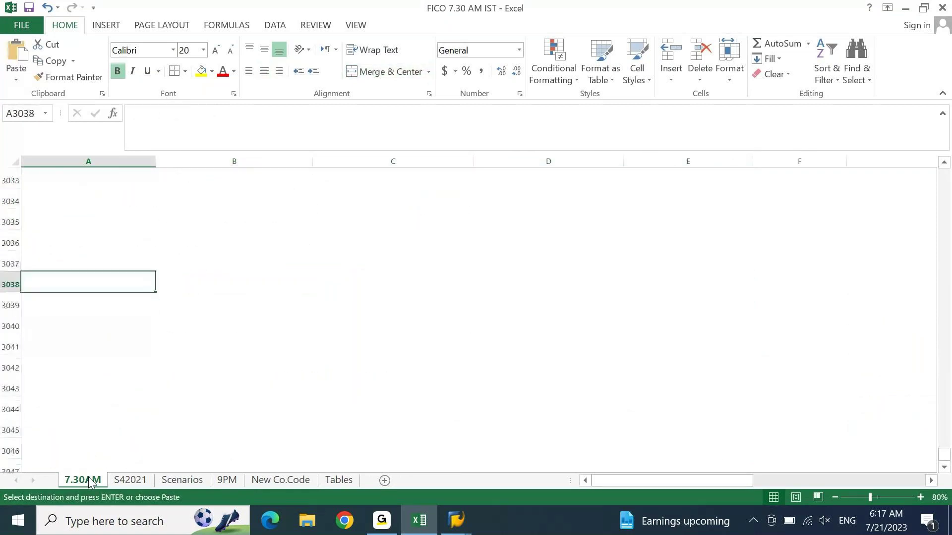
{"action": "key", "text": "ctrl+Down"}
{"action": "key", "text": "ctrl+Up"}
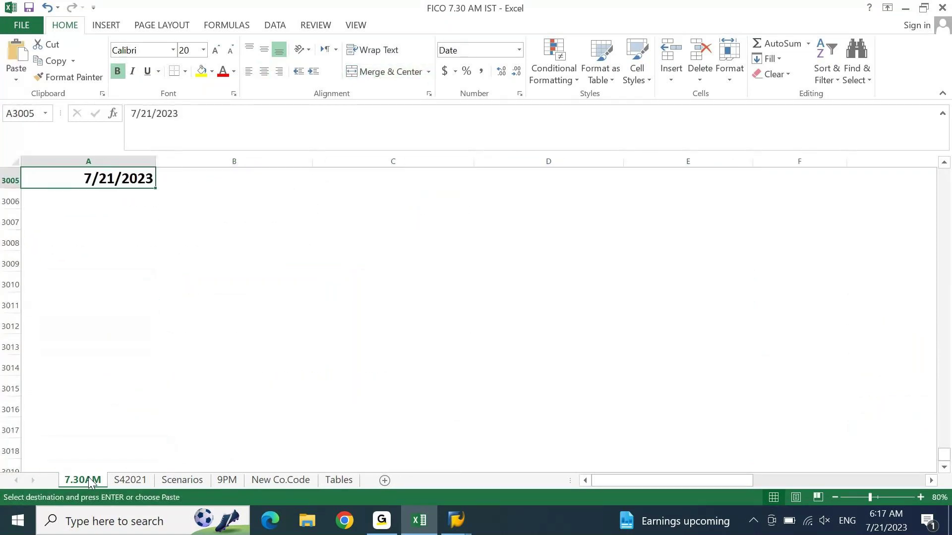
{"action": "key", "text": "Down"}
{"action": "key", "text": "Return"}
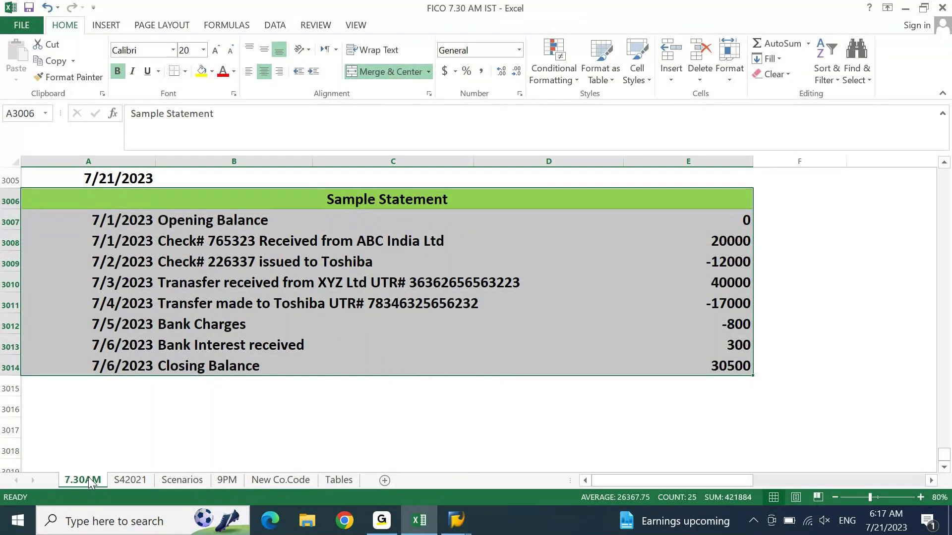
{"action": "key", "text": "ctrl+Down"}
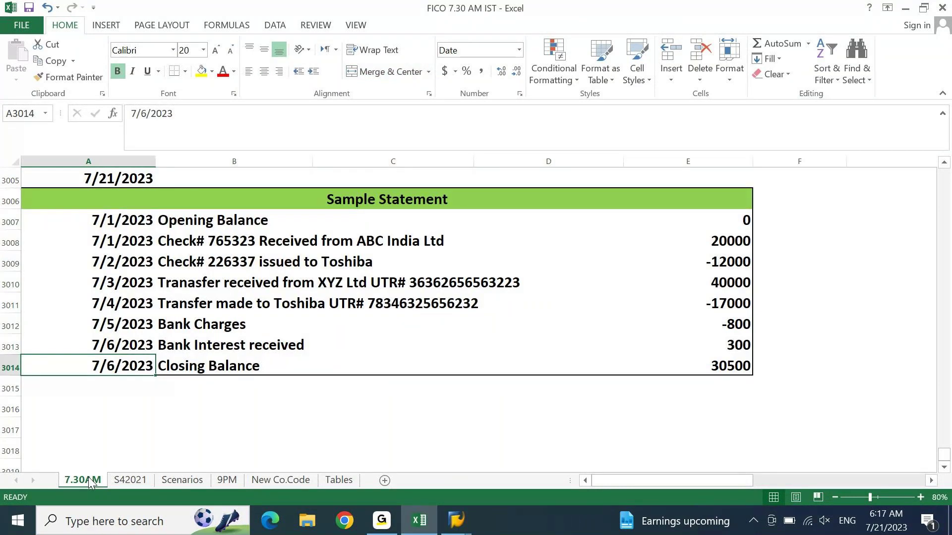
{"action": "key", "text": "Down"}
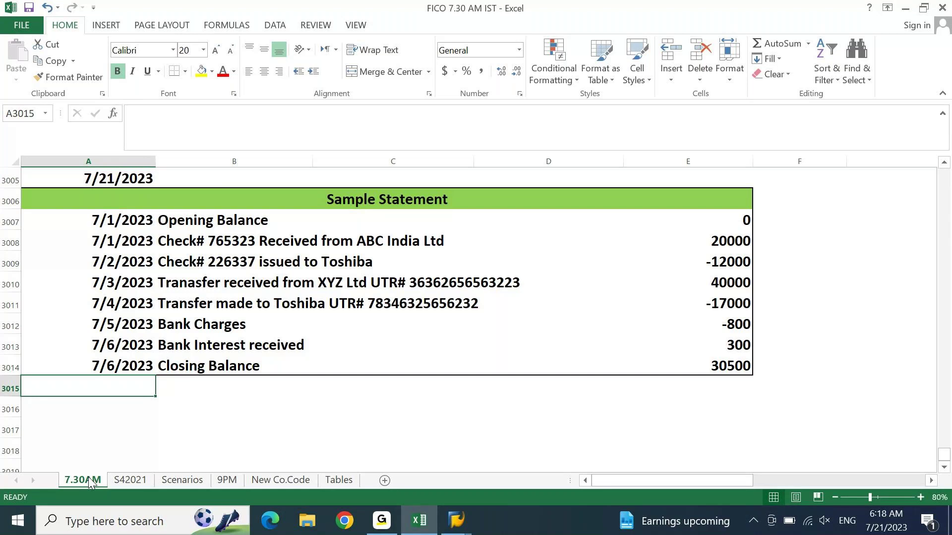
{"action": "key", "text": "Down"}
{"action": "key", "text": "Down"}
{"action": "key", "text": "Up"}
{"action": "key", "text": "Up"}
{"action": "key", "text": "Up"}
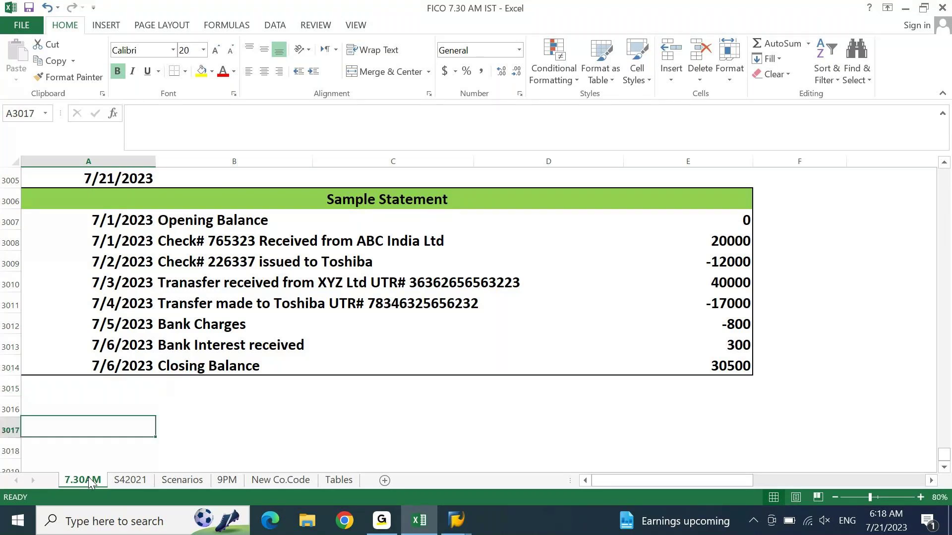
{"action": "key", "text": "Up"}
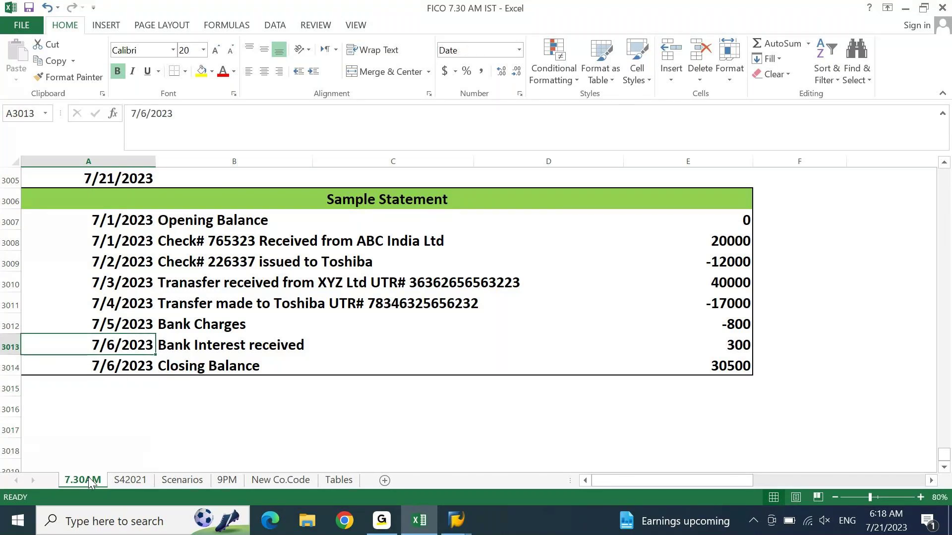
{"action": "key", "text": "Up"}
{"action": "key", "text": "Up"}
{"action": "key", "text": "Up"}
{"action": "key", "text": "Up"}
{"action": "key", "text": "Up"}
{"action": "key", "text": "Up"}
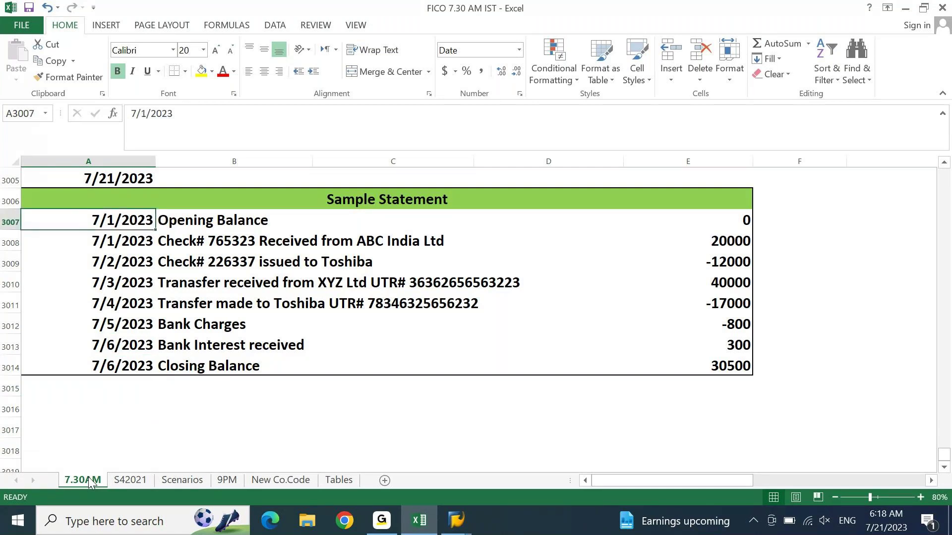
{"action": "key", "text": "Down"}
{"action": "key", "text": "Down"}
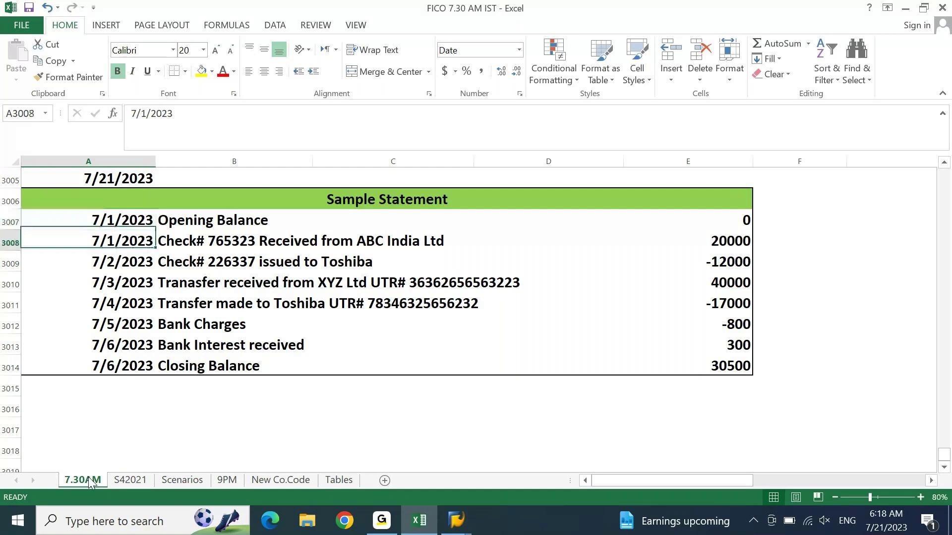
{"action": "key", "text": "Right"}
{"action": "key", "text": "Down"}
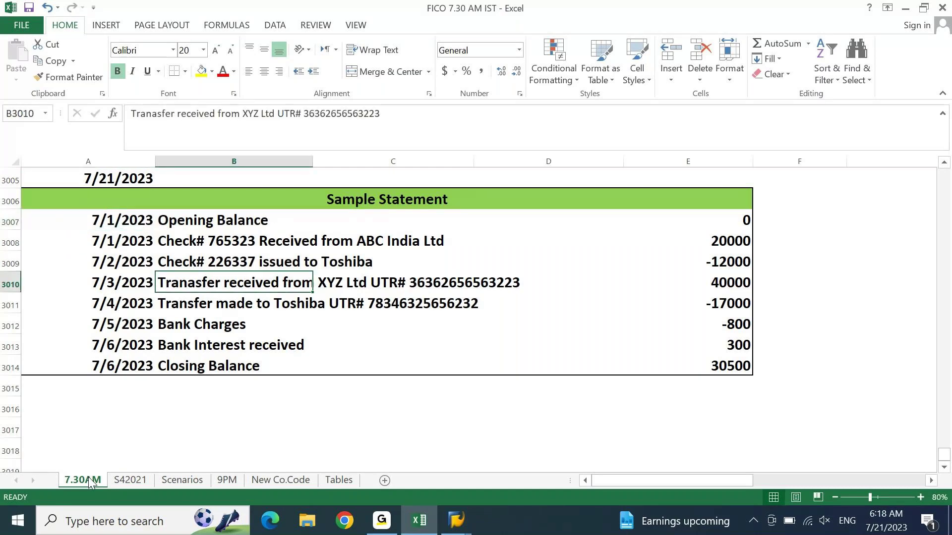
{"action": "key", "text": "Down"}
{"action": "key", "text": "Down"}
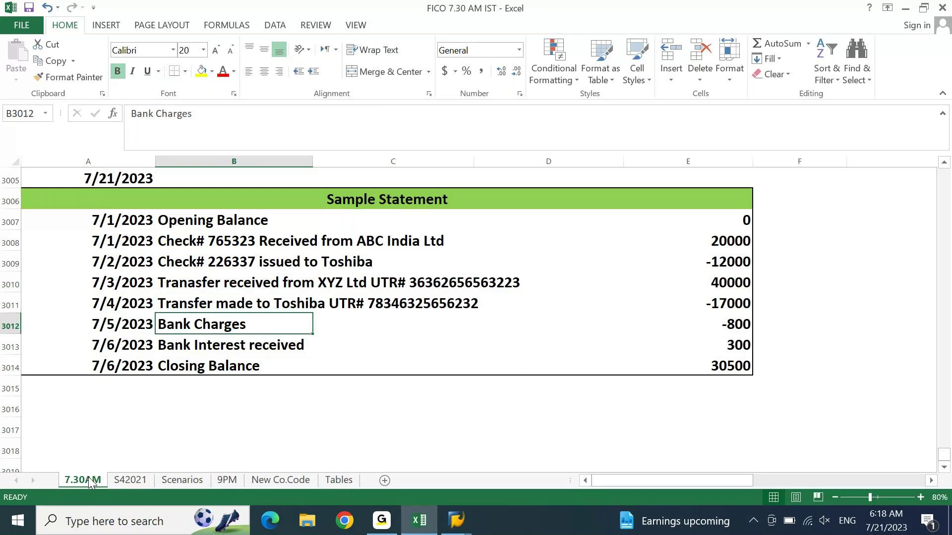
{"action": "key", "text": "Down"}
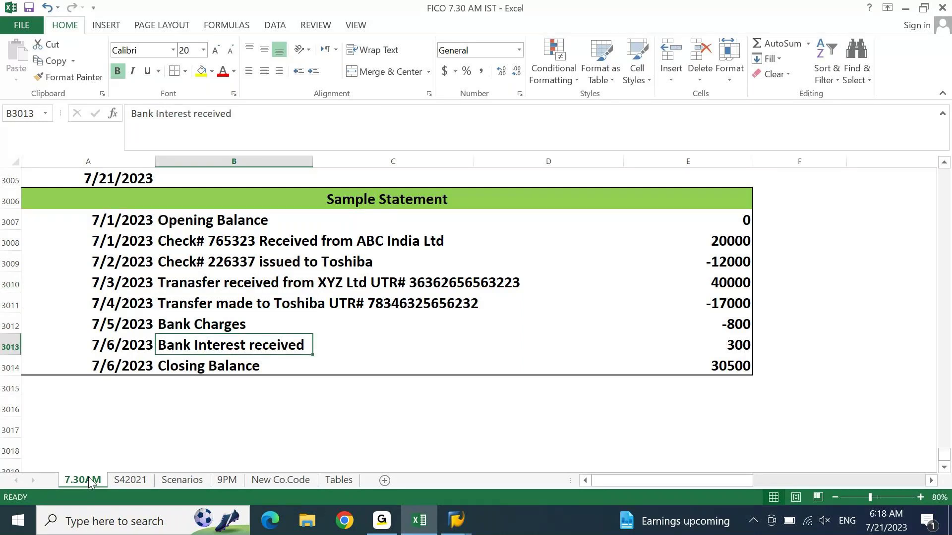
{"action": "key", "text": "Down"}
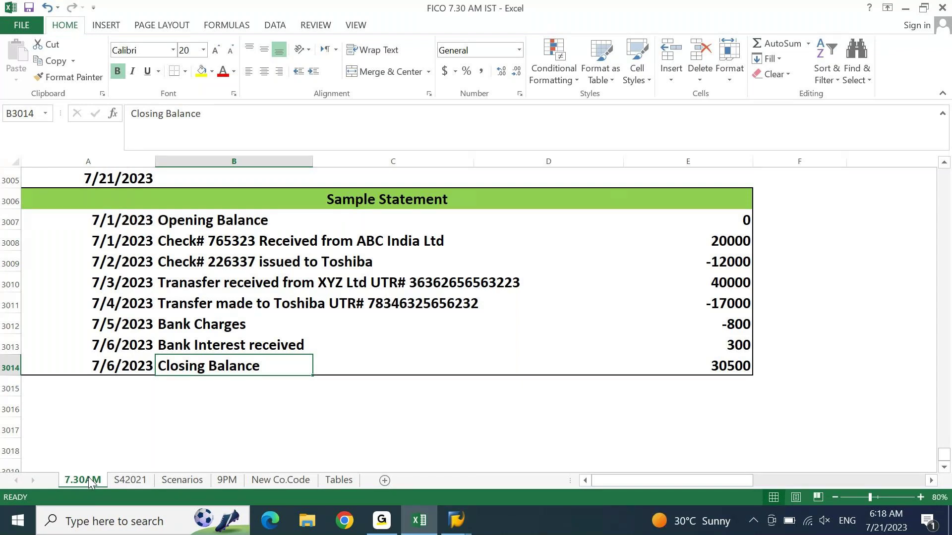
{"action": "key", "text": "Left"}
Step: Enter the heading '1. Bank Details - House Bank' in cell A3016
{"action": "key", "text": "Down"}
{"action": "key", "text": "Down"}
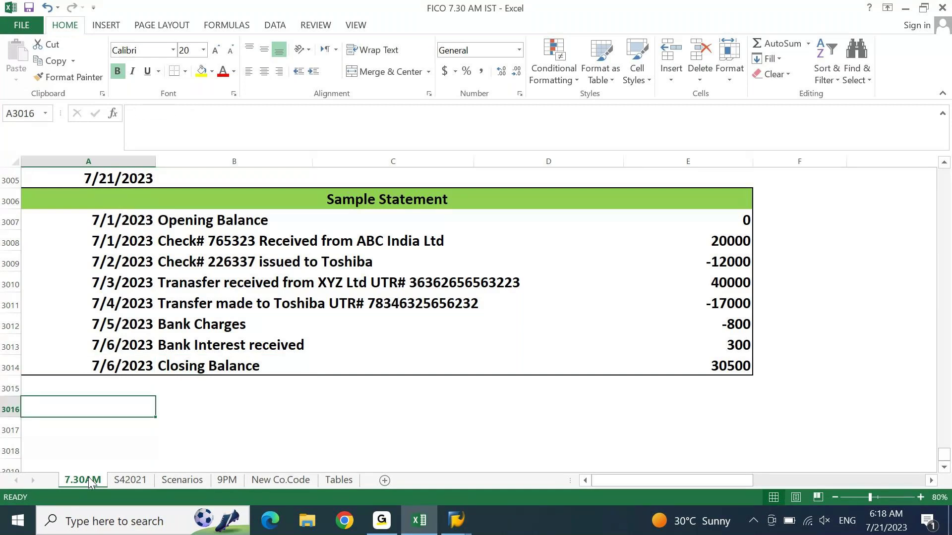
{"action": "type", "text": "1. Baj"}
{"action": "key", "text": "BackSpace"}
{"action": "key", "text": "BackSpace"}
{"action": "type", "text": "nk D"}
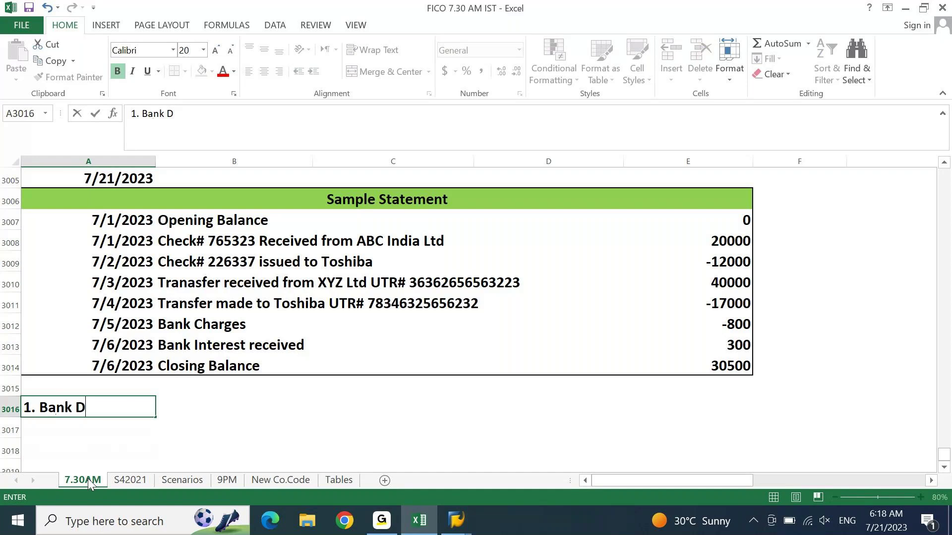
{"action": "type", "text": "etails    - "}
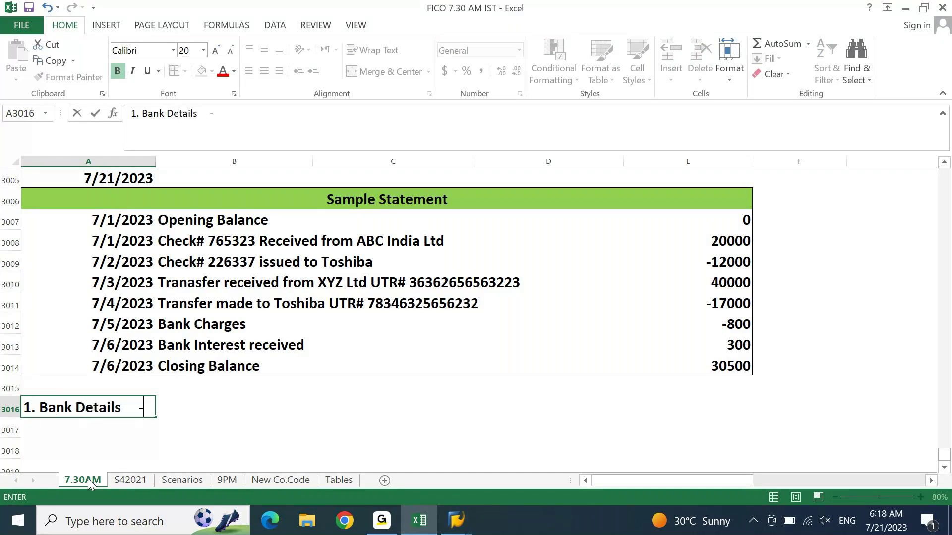
{"action": "type", "text": "House B"}
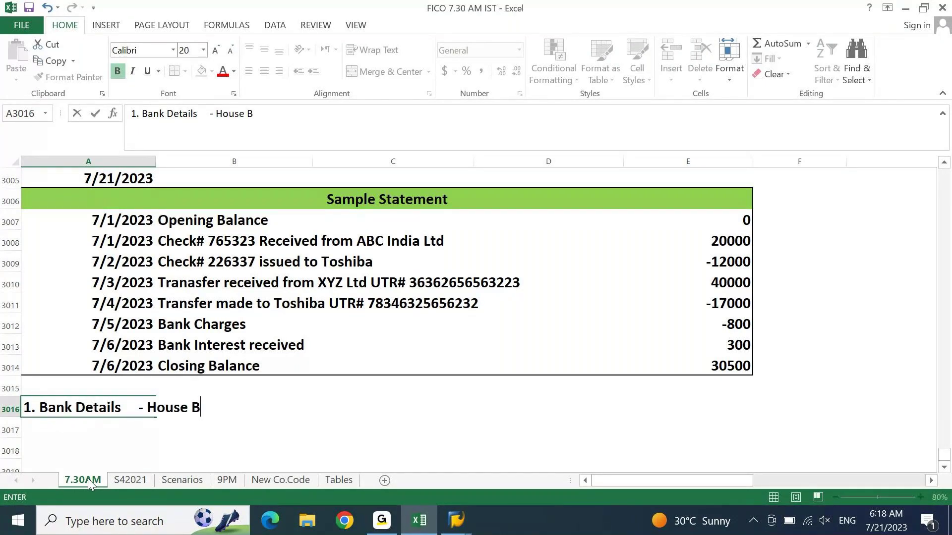
{"action": "type", "text": "ank"}
{"action": "key", "text": "Up"}
Step: Enter the heading '2. Bank GL Accounts' in cell A3017
{"action": "key", "text": "Down"}
{"action": "key", "text": "Down"}
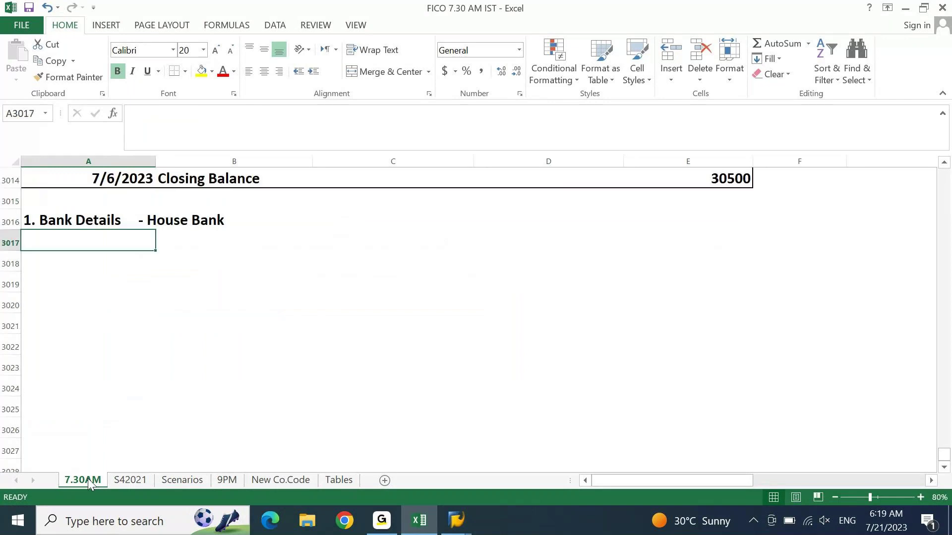
{"action": "type", "text": "2. Bank "}
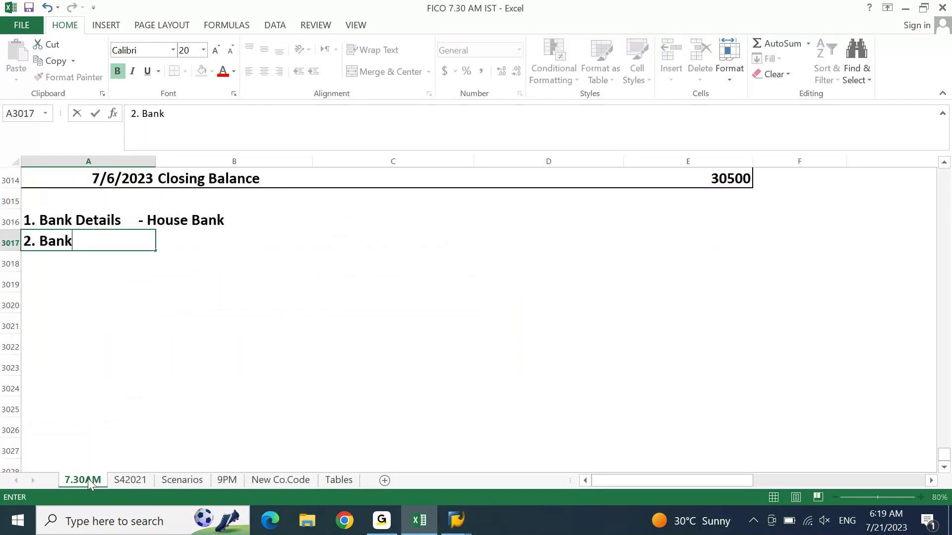
{"action": "type", "text": "GL Accounts"}
{"action": "key", "text": "Return"}
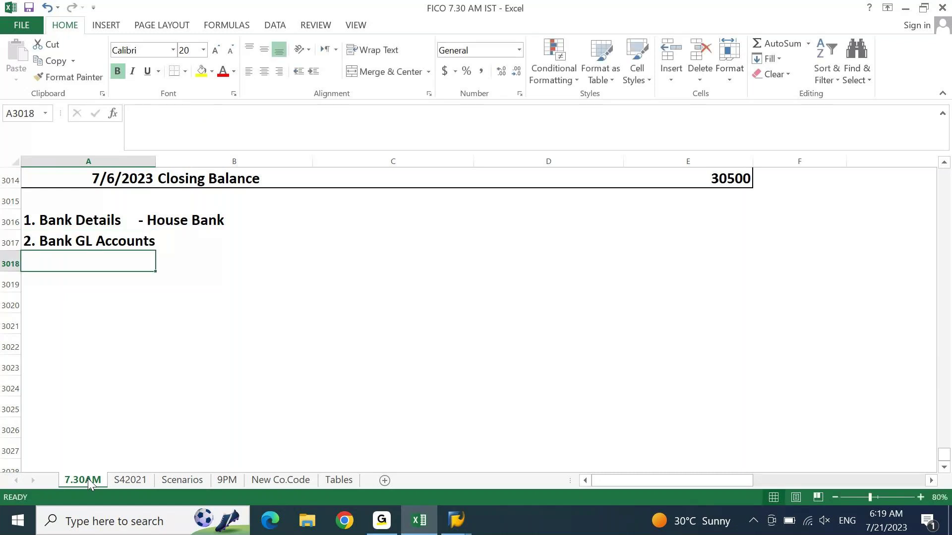
{"action": "key", "text": "Up"}
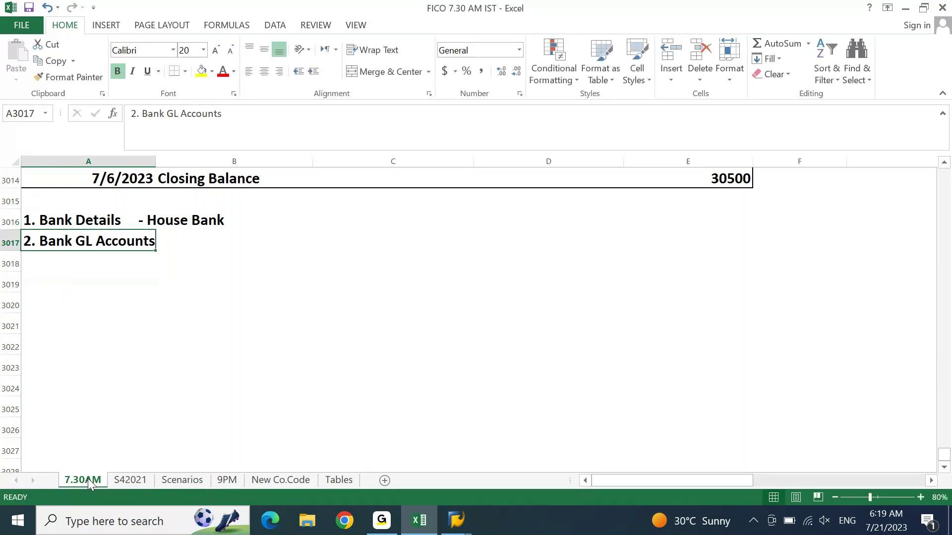
{"action": "key", "text": "Up"}
{"action": "key", "text": "Right"}
{"action": "key", "text": "Right"}
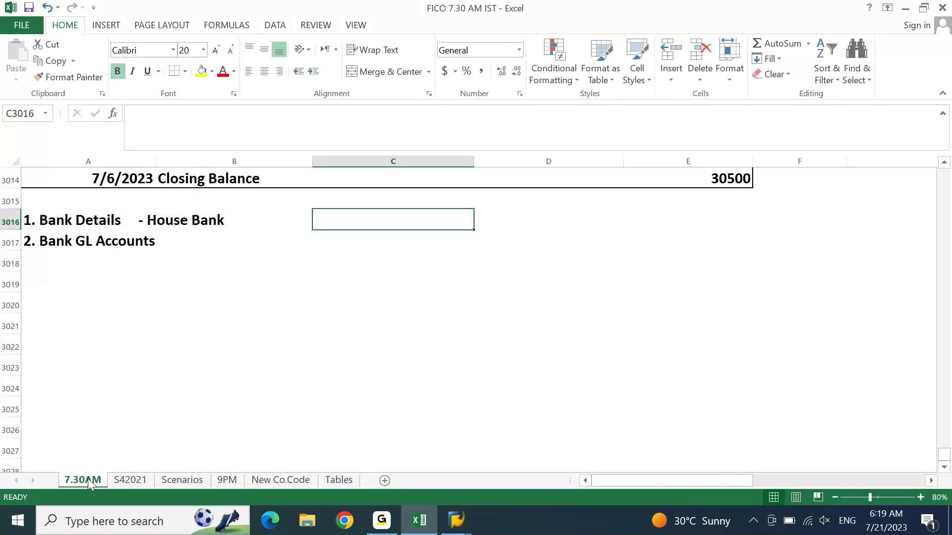
Step: Switch to SAP Easy Access and run FS00 for G/L account master maintenance
{"action": "left_click", "coordinate": [456, 520]}
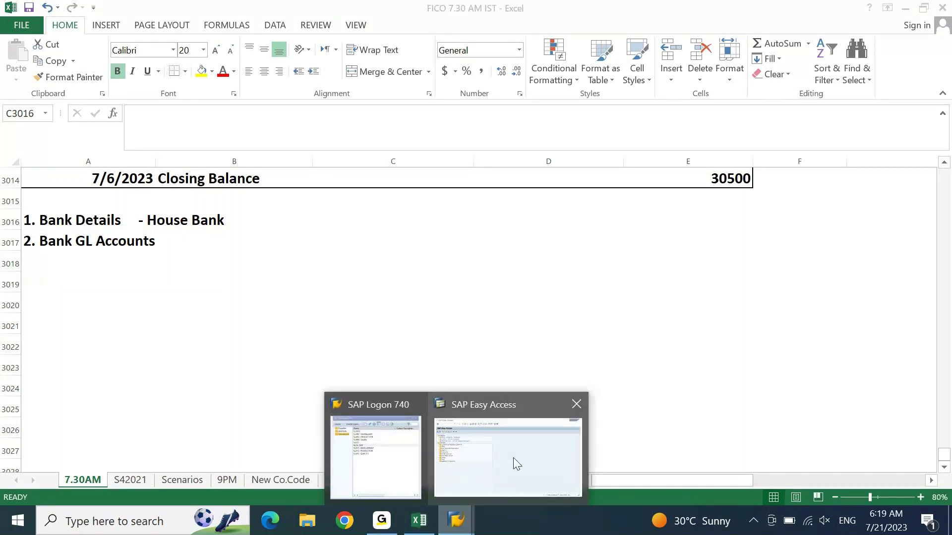
{"action": "left_click", "coordinate": [505, 468]}
{"action": "left_click", "coordinate": [53, 36]}
{"action": "type", "text": "fs00"}
{"action": "key", "text": "Return"}
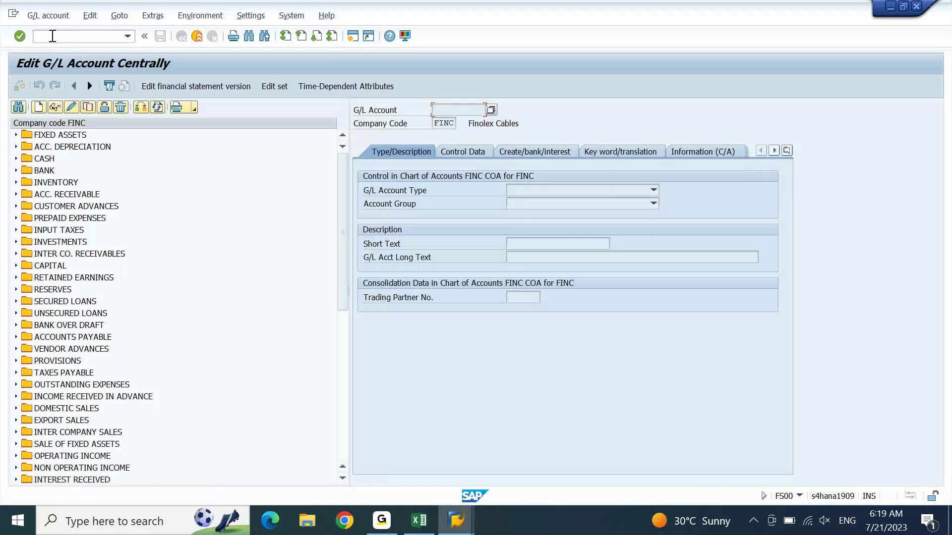
Step: Change company code to DEIN, expand the BANK group and select 12000000 HDFC Main Bank
{"action": "left_click", "coordinate": [141, 108]}
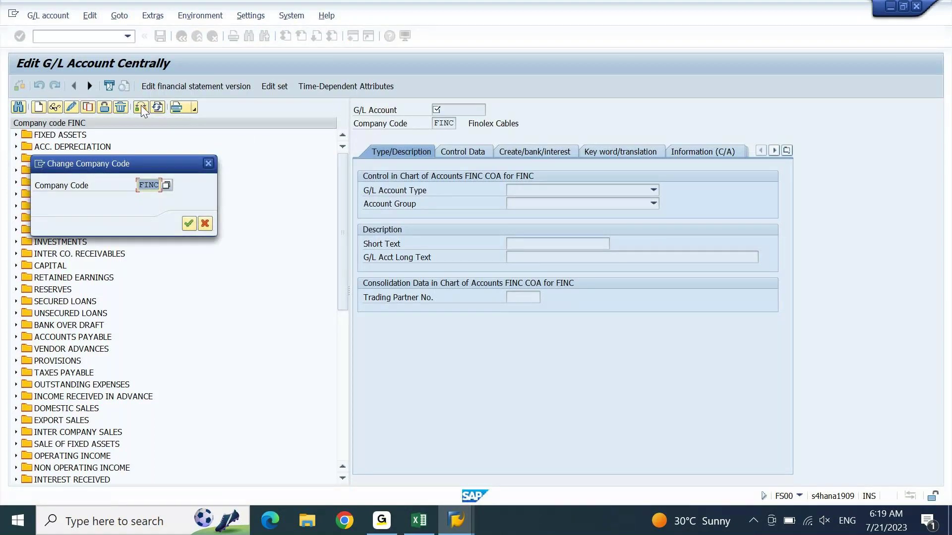
{"action": "type", "text": "DEIN"}
{"action": "key", "text": "Return"}
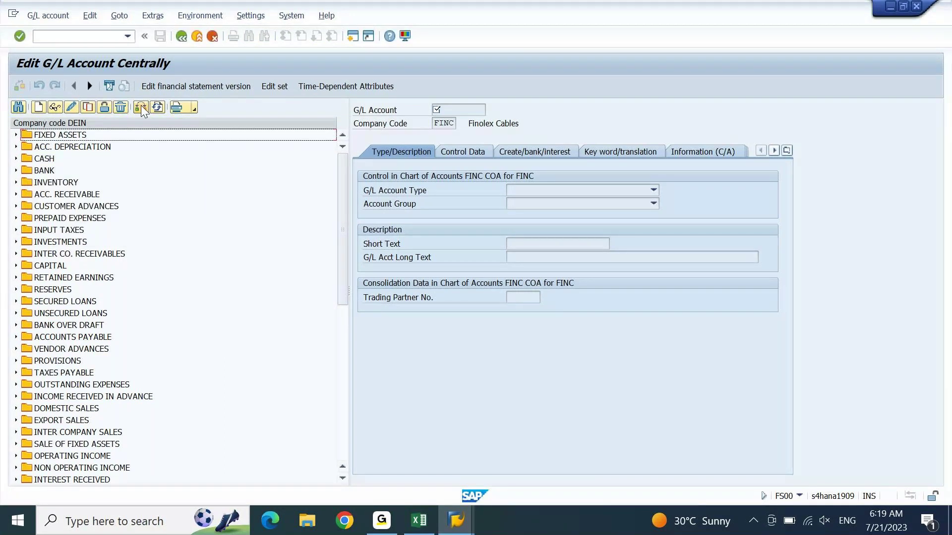
{"action": "left_click", "coordinate": [16, 171]}
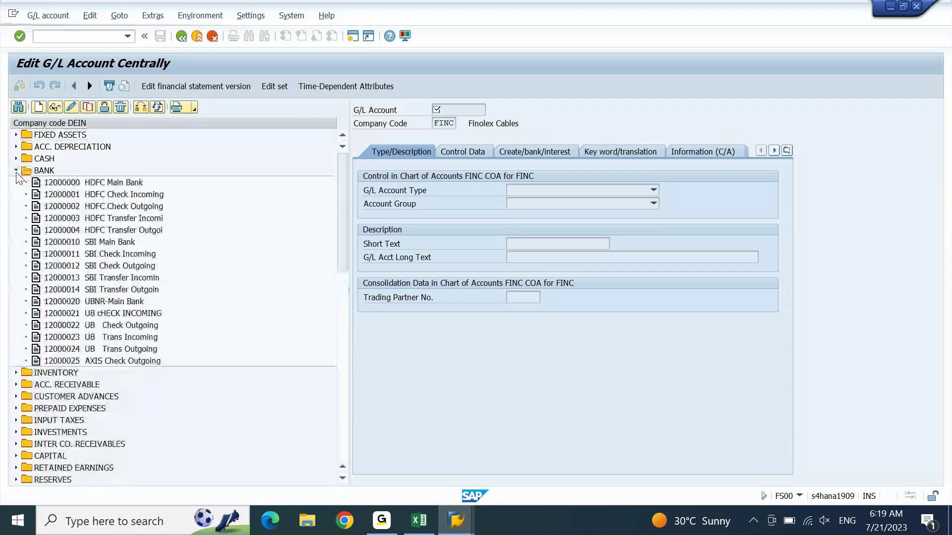
{"action": "left_click", "coordinate": [103, 207]}
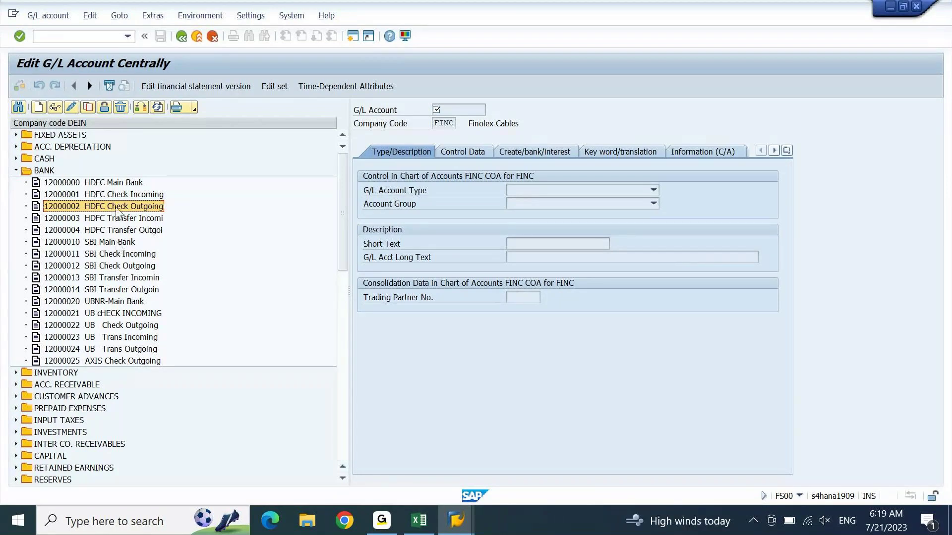
{"action": "left_click", "coordinate": [97, 184]}
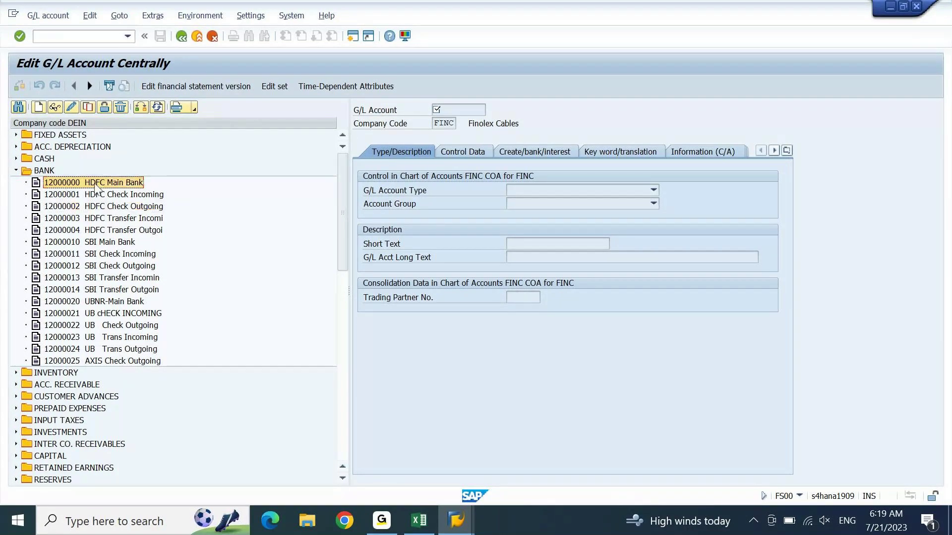
Step: Copy account 12000000 into new G/L account 12000030
{"action": "left_click", "coordinate": [89, 107]}
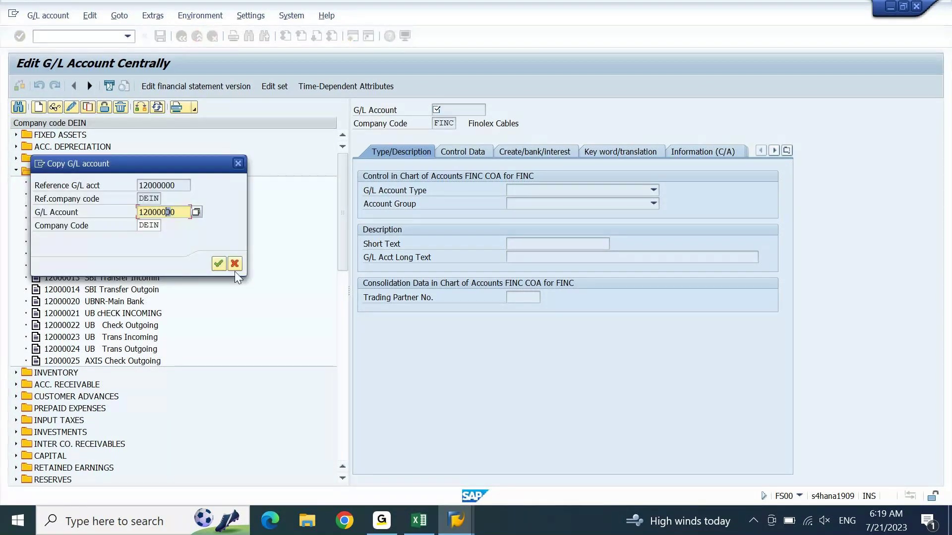
{"action": "type", "text": "3"}
{"action": "key", "text": "Return"}
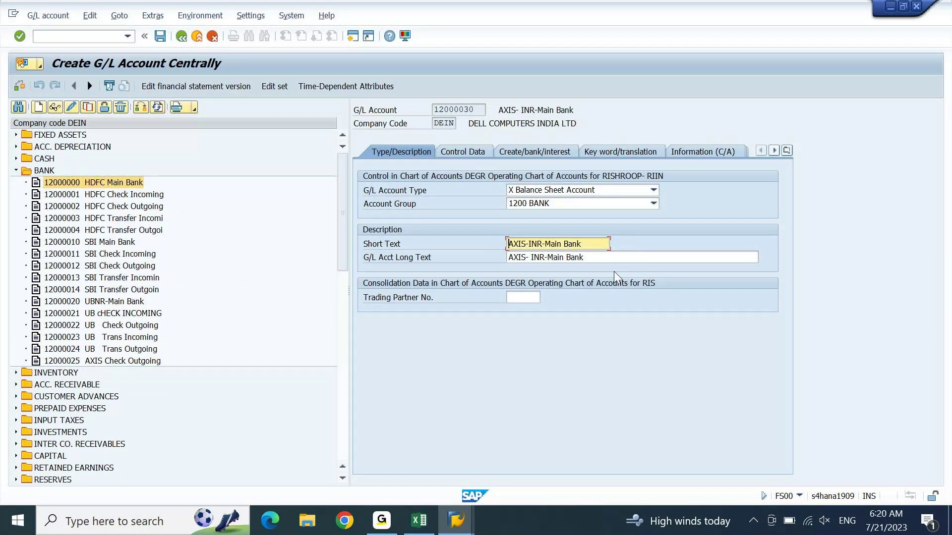
Step: Set texts to CITI-Main Bank and CITI- INR-Main Bank, then save, accepting the currency warning
{"action": "key", "text": "ctrl+shift+Right"}
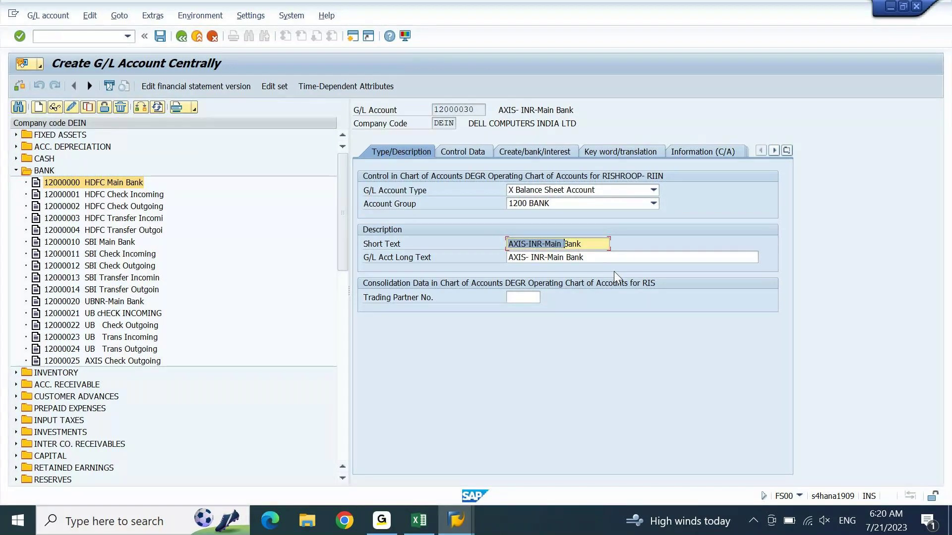
{"action": "key", "text": "shift+Left"}
{"action": "key", "text": "shift+Left"}
{"action": "key", "text": "shift+Left"}
{"action": "key", "text": "shift+Left"}
{"action": "key", "text": "shift+Left"}
{"action": "key", "text": "shift+Left"}
{"action": "type", "text": "CITI"}
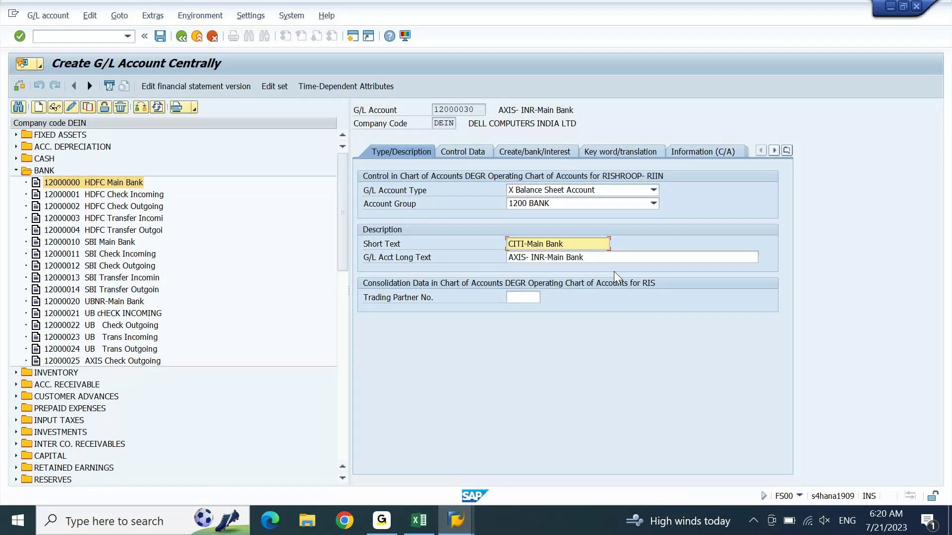
{"action": "key", "text": "Tab"}
{"action": "key", "text": "ctrl+shift+Right"}
{"action": "type", "text": "CITI"}
{"action": "key", "text": "Return"}
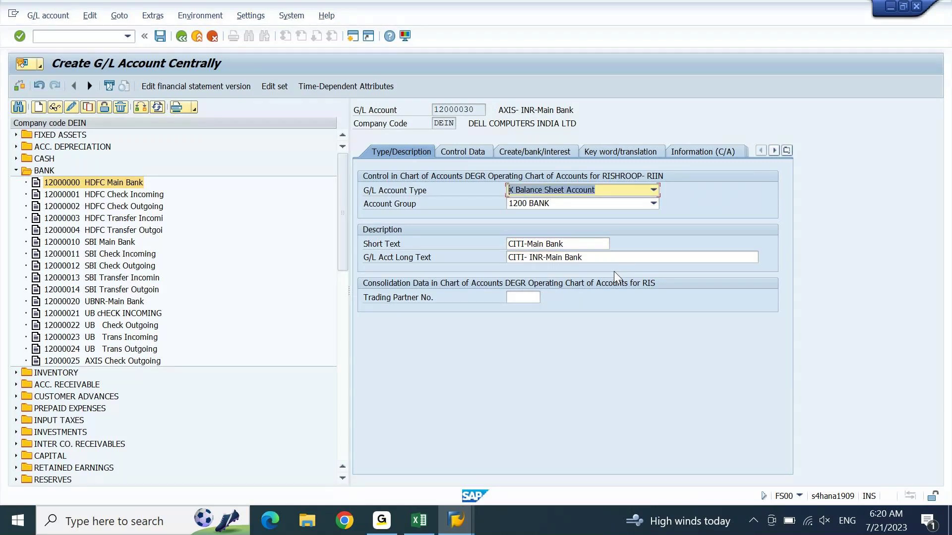
{"action": "left_click", "coordinate": [162, 42]}
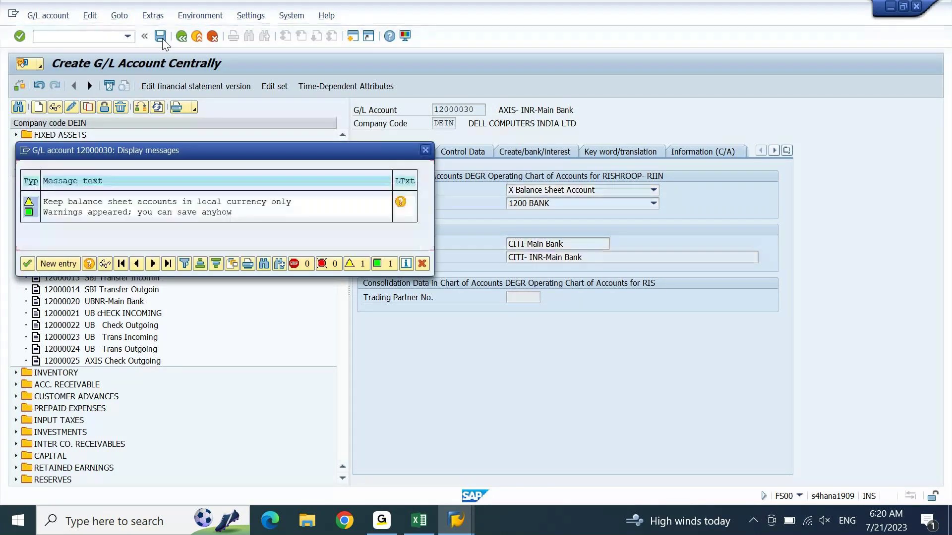
{"action": "key", "text": "Return"}
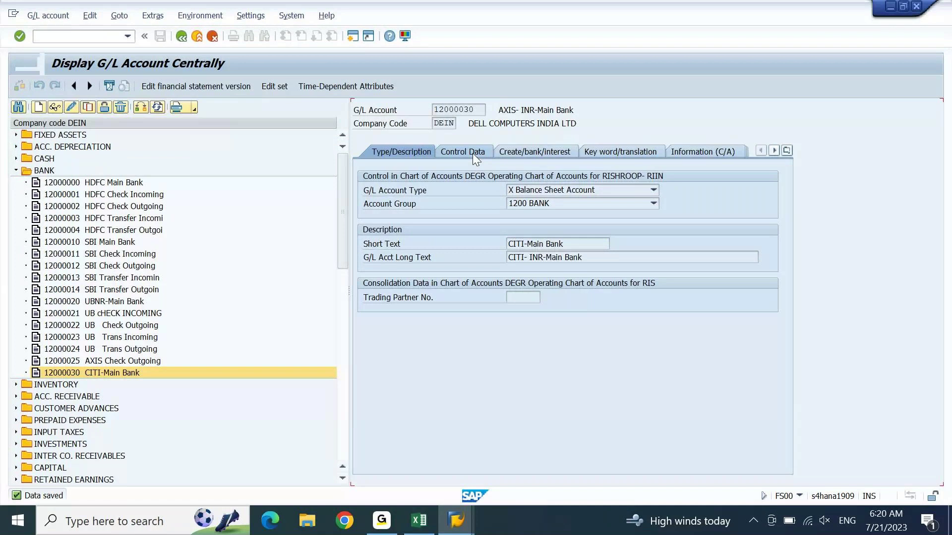
{"action": "left_click", "coordinate": [472, 153]}
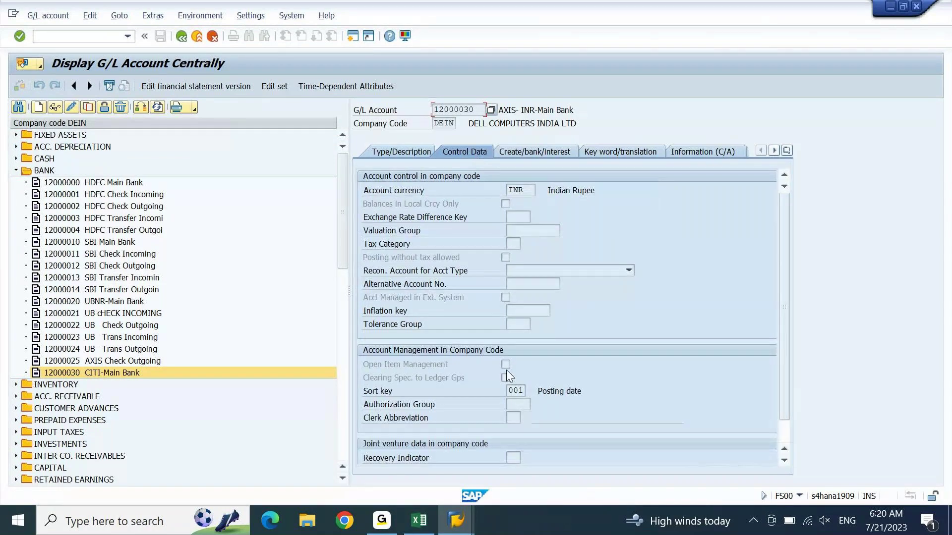
Step: Copy 12000001 into new account 12000031 with Open Item Management turned on
{"action": "left_click", "coordinate": [132, 198]}
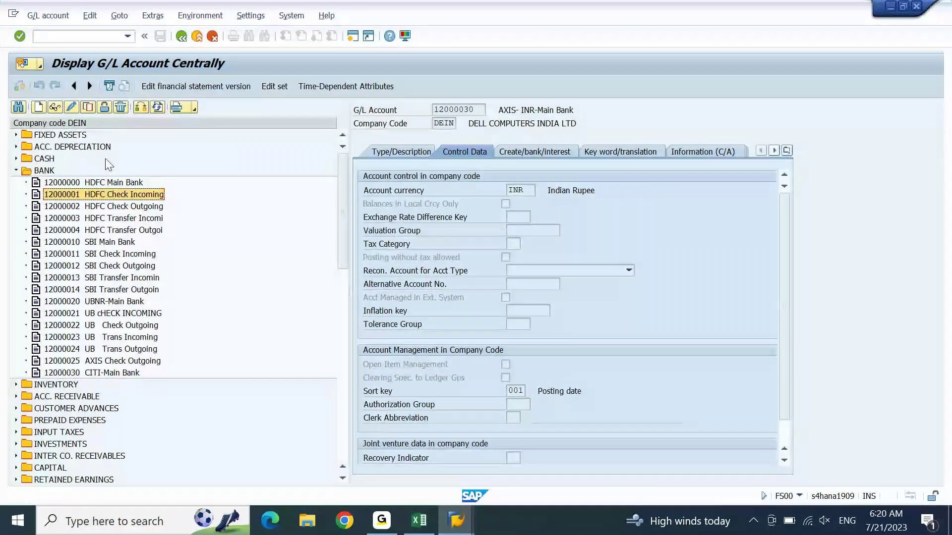
{"action": "left_click", "coordinate": [88, 107]}
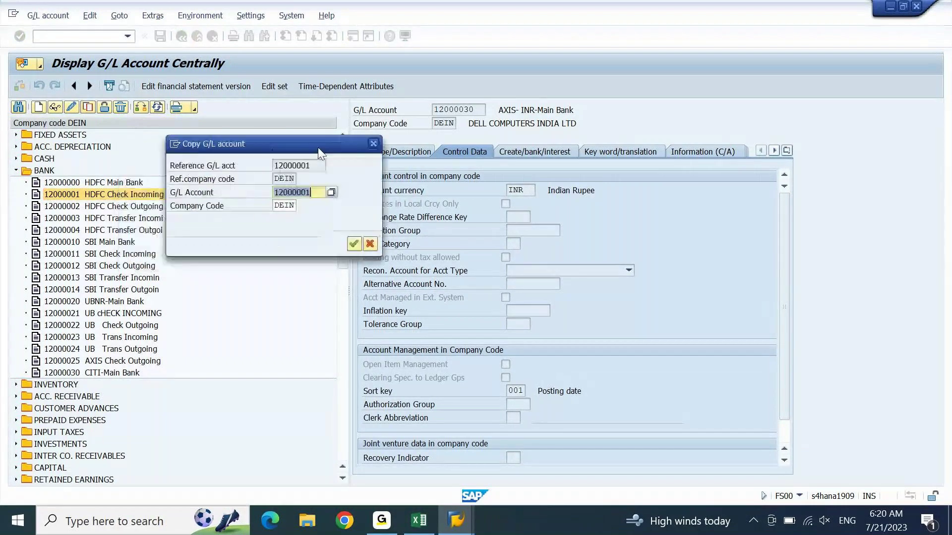
{"action": "left_click_drag", "start_coordinate": [318, 147], "coordinate": [342, 148]}
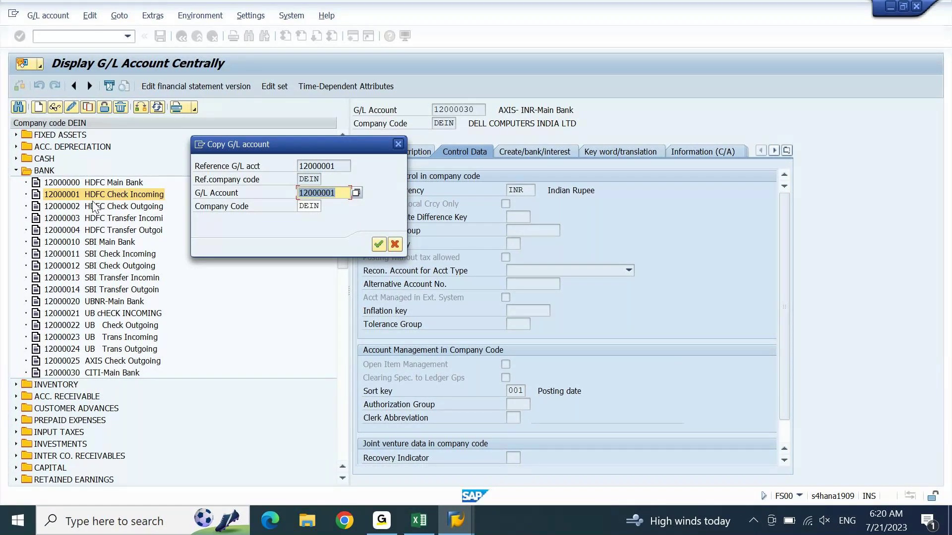
{"action": "key", "text": "End"}
{"action": "key", "text": "BackSpace"}
{"action": "key", "text": "BackSpace"}
{"action": "type", "text": "31"}
{"action": "key", "text": "Return"}
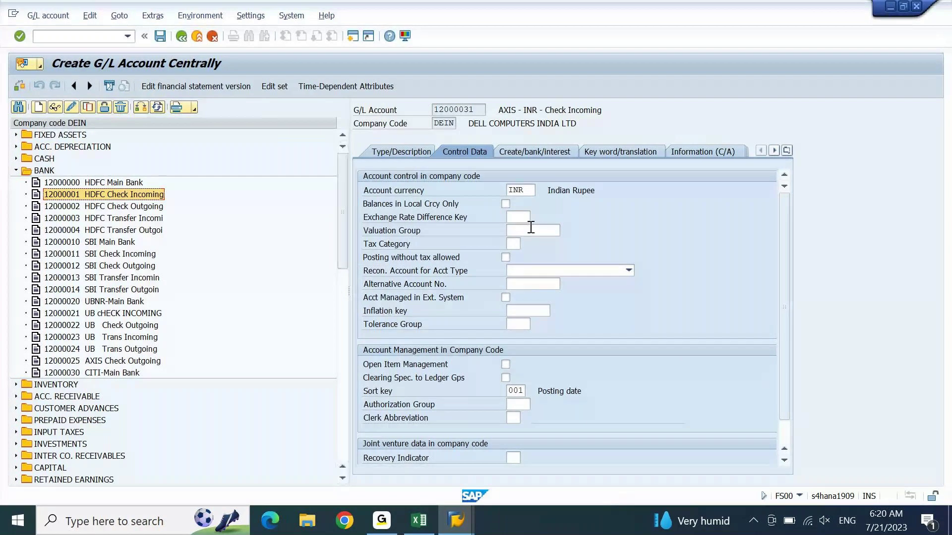
{"action": "left_click", "coordinate": [506, 378]}
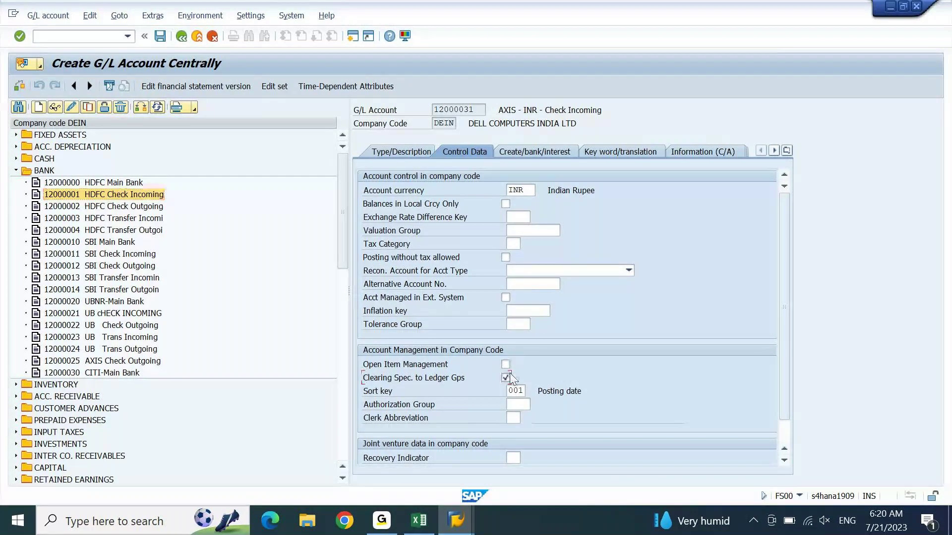
{"action": "left_click", "coordinate": [505, 378]}
{"action": "left_click", "coordinate": [506, 365]}
Step: Set texts to CITI Check Incoming and CITI - INR - Check Incoming, then save
{"action": "left_click", "coordinate": [393, 153]}
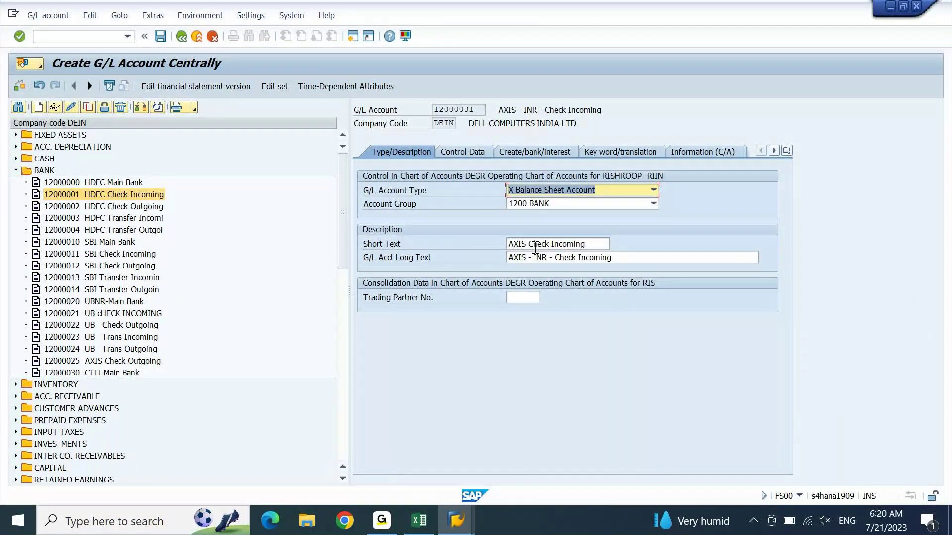
{"action": "double_click", "coordinate": [517, 244]}
{"action": "type", "text": "citi"}
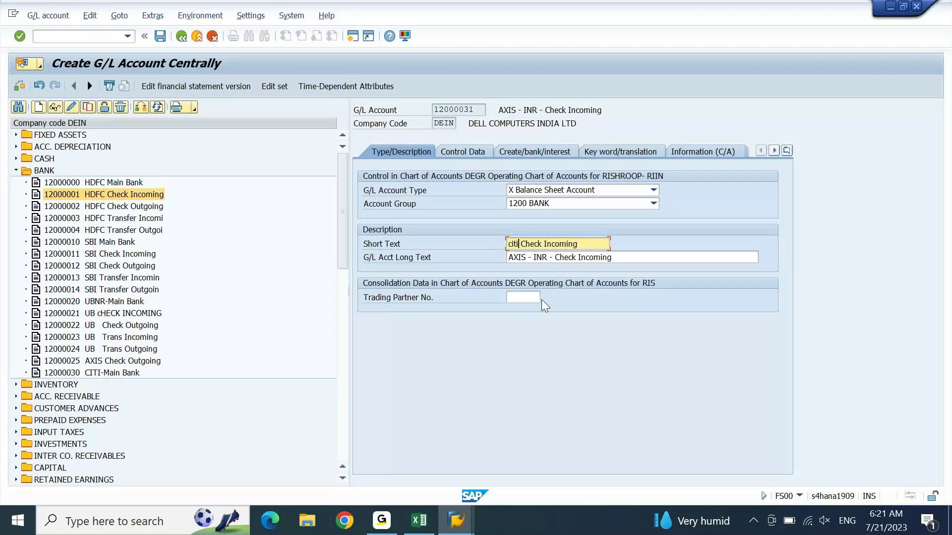
{"action": "key", "text": "Down"}
{"action": "key", "text": "shift+Home"}
{"action": "type", "text": "CITI"}
{"action": "key", "text": "Return"}
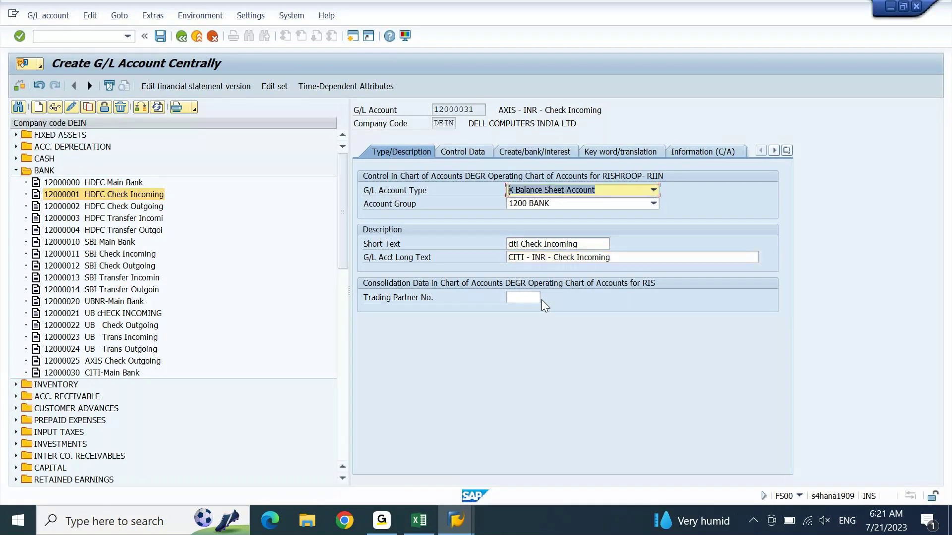
{"action": "key", "text": "Tab"}
{"action": "key", "text": "Tab"}
{"action": "key", "text": "shift+Right"}
{"action": "key", "text": "shift+Right"}
{"action": "key", "text": "shift+Right"}
{"action": "key", "text": "shift+Right"}
{"action": "type", "text": "C"}
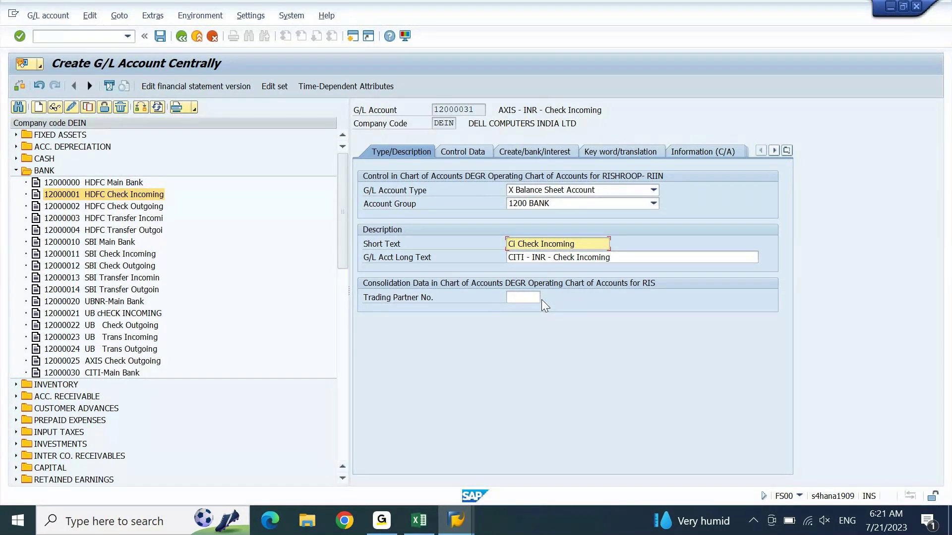
{"action": "key", "text": "shift+Left"}
{"action": "type", "text": "ITI"}
{"action": "key", "text": "ctrl+s"}
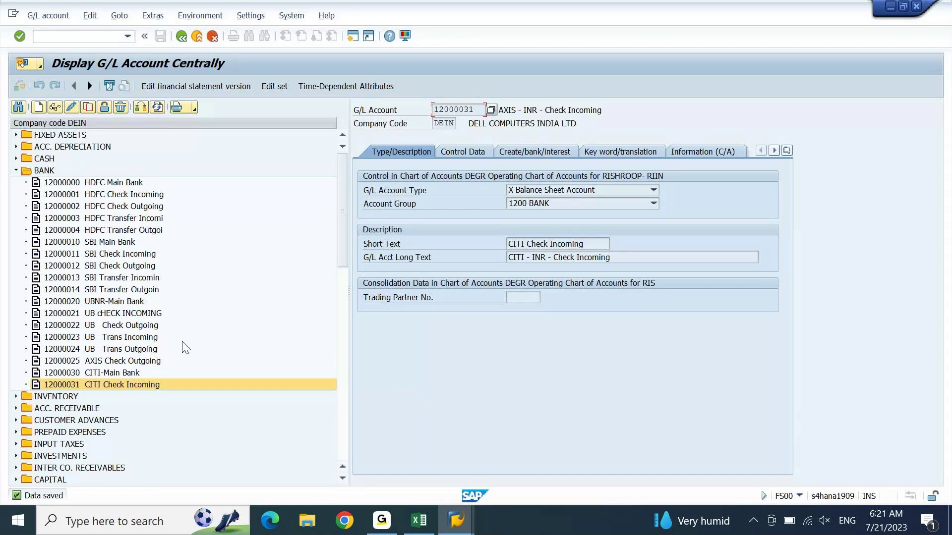
Step: Copy HDFC Check Outgoing 12000002 into new account 12000032
{"action": "left_click", "coordinate": [125, 206]}
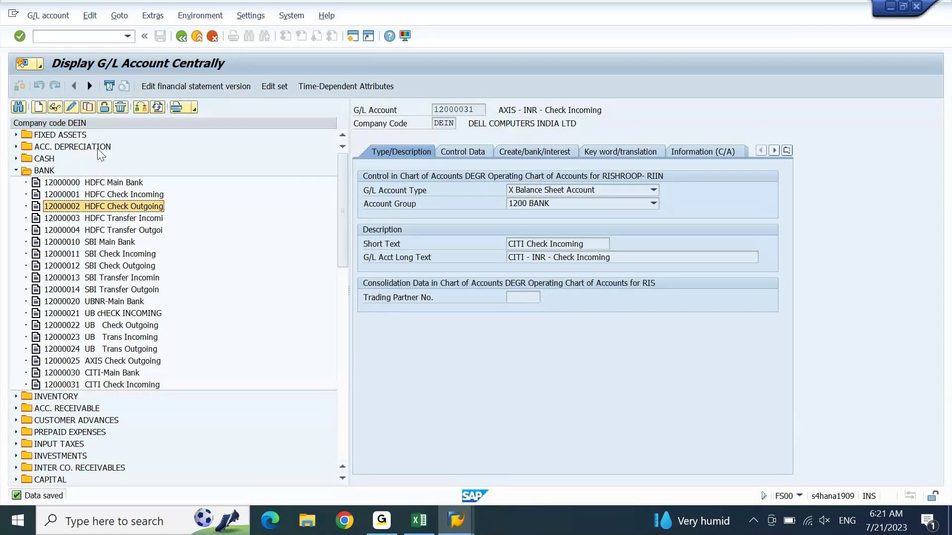
{"action": "left_click", "coordinate": [88, 111]}
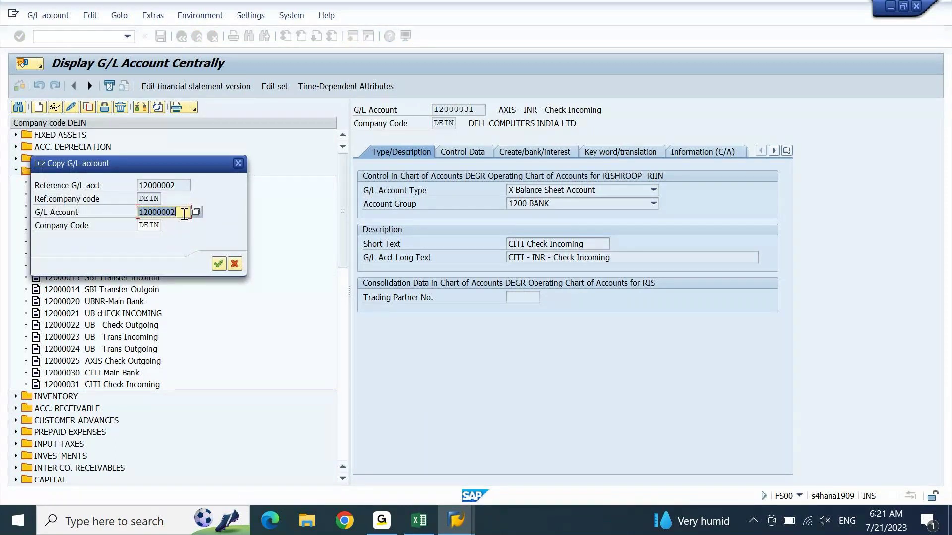
{"action": "left_click_drag", "start_coordinate": [167, 212], "coordinate": [185, 213]}
{"action": "type", "text": "32"}
{"action": "key", "text": "Return"}
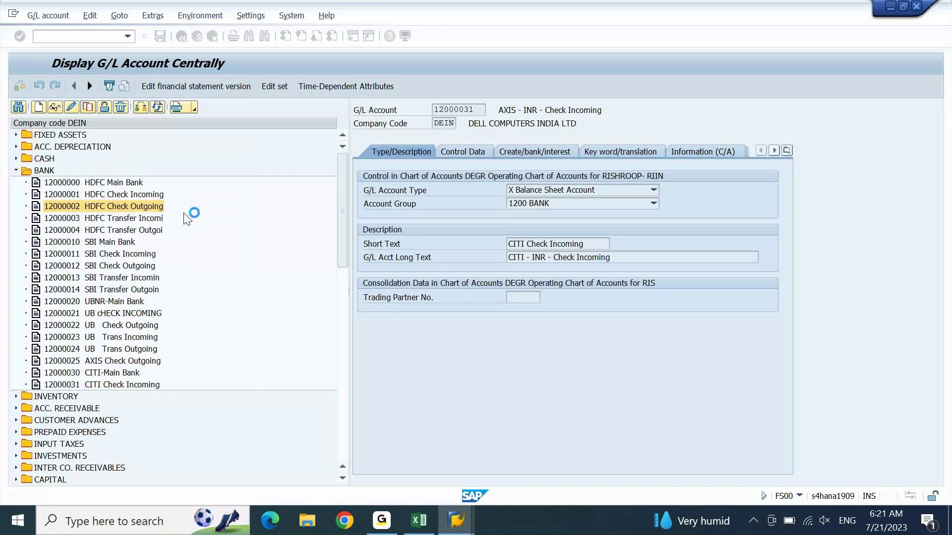
Step: Replace AXIS with CITI in both texts, enable Open Item Management, and save
{"action": "key", "text": "BackSpace"}
{"action": "key", "text": "BackSpace"}
{"action": "key", "text": "BackSpace"}
{"action": "key", "text": "BackSpace"}
{"action": "type", "text": "CITI"}
{"action": "key", "text": "Tab"}
{"action": "key", "text": "ctrl+shift+Right"}
{"action": "type", "text": "CITI"}
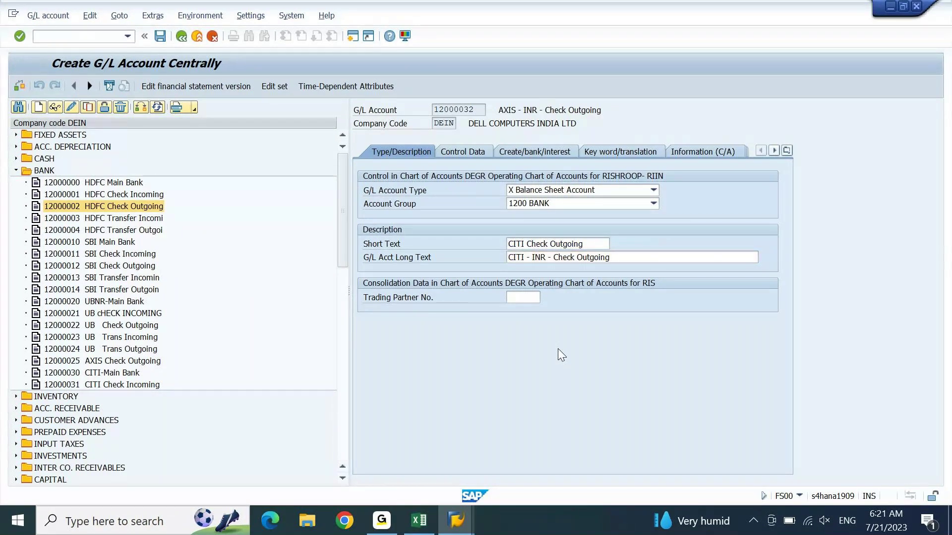
{"action": "left_click", "coordinate": [478, 155]}
{"action": "left_click", "coordinate": [506, 364]}
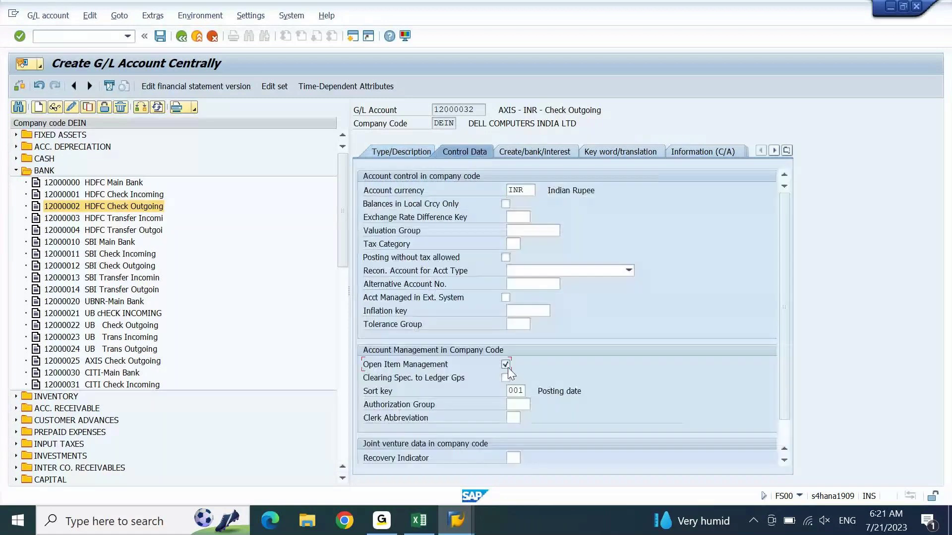
{"action": "key", "text": "ctrl+s"}
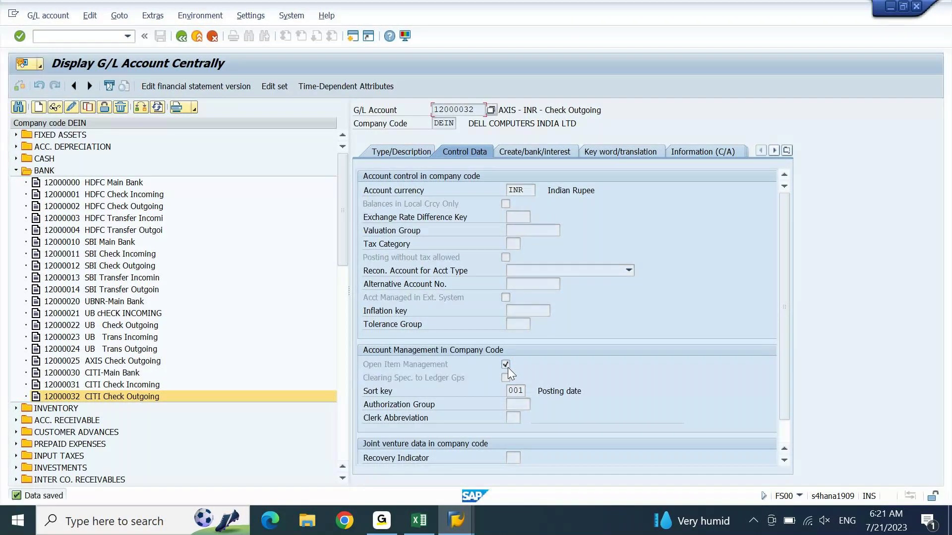
Step: Copy 12000003 into new account 12000033 with Open Item Management turned on
{"action": "left_click", "coordinate": [508, 367]}
{"action": "left_click", "coordinate": [143, 219]}
{"action": "left_click", "coordinate": [91, 108]}
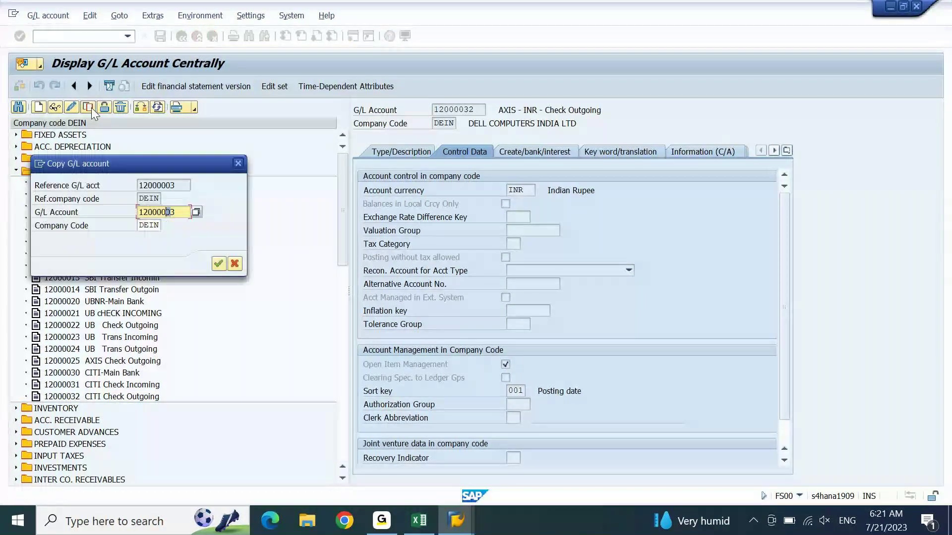
{"action": "type", "text": "3"}
{"action": "key", "text": "Return"}
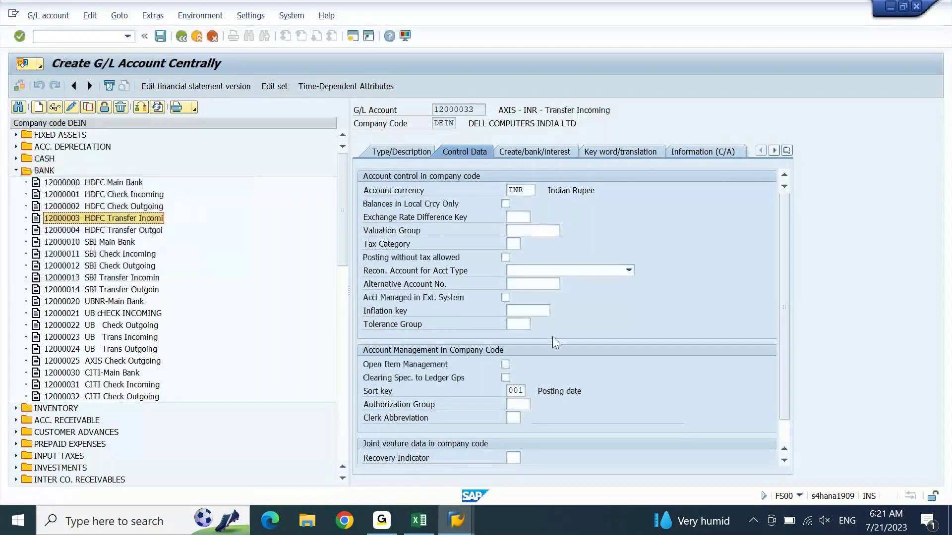
{"action": "left_click", "coordinate": [505, 364]}
Step: Replace AXIS with CITI in both texts, giving CITI Trans Incoming, and save
{"action": "left_click", "coordinate": [412, 148]}
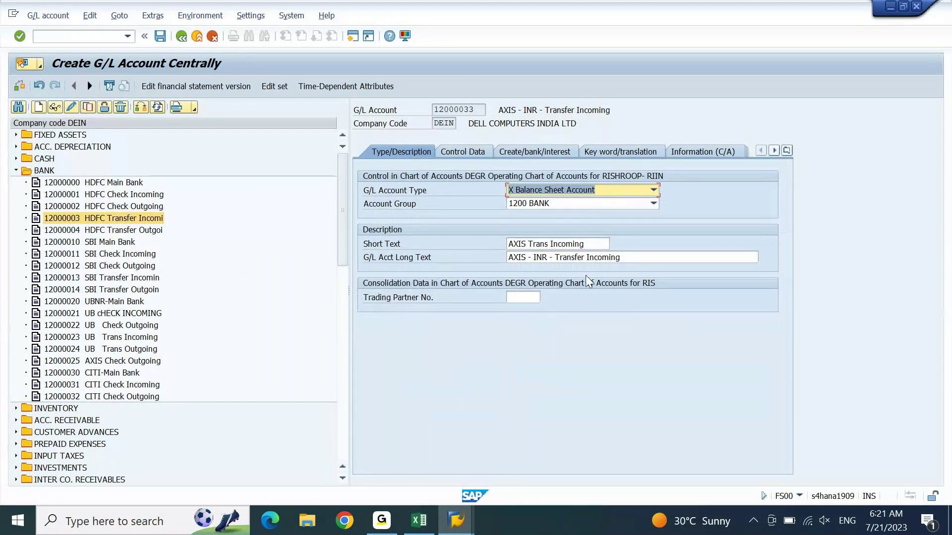
{"action": "left_click", "coordinate": [527, 244]}
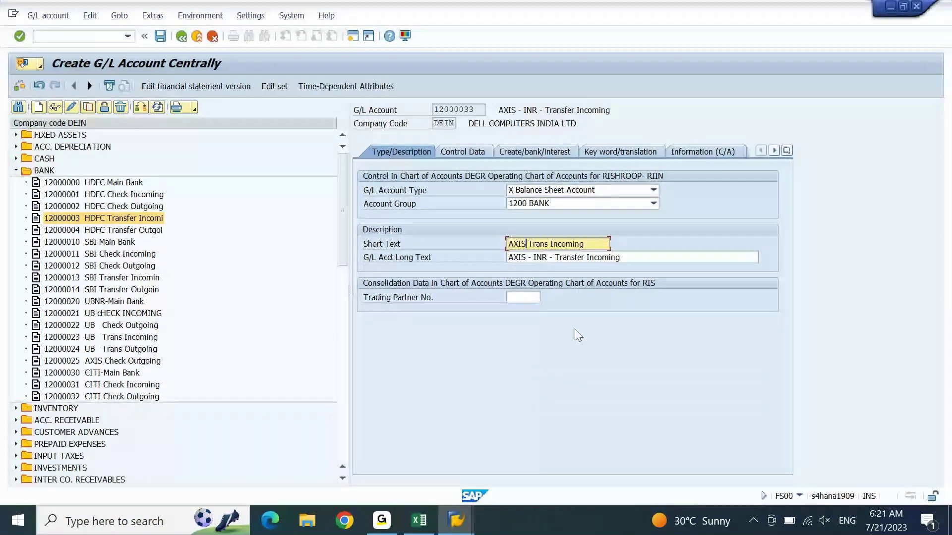
{"action": "key", "text": "BackSpace"}
{"action": "key", "text": "BackSpace"}
{"action": "key", "text": "BackSpace"}
{"action": "key", "text": "BackSpace"}
{"action": "type", "text": "CITI"}
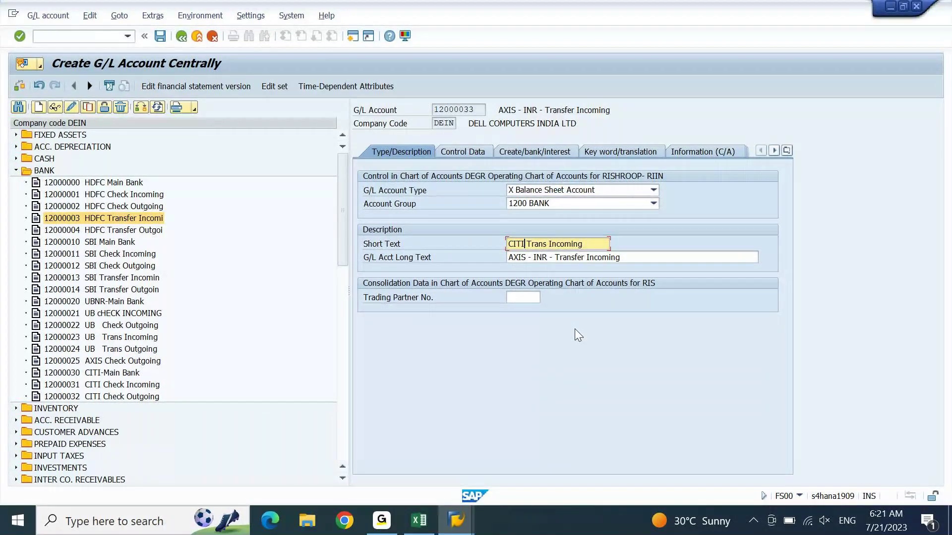
{"action": "key", "text": "Down"}
{"action": "key", "text": "BackSpace"}
{"action": "key", "text": "BackSpace"}
{"action": "key", "text": "BackSpace"}
{"action": "key", "text": "BackSpace"}
{"action": "type", "text": "CITI"}
{"action": "key", "text": "ctrl+s"}
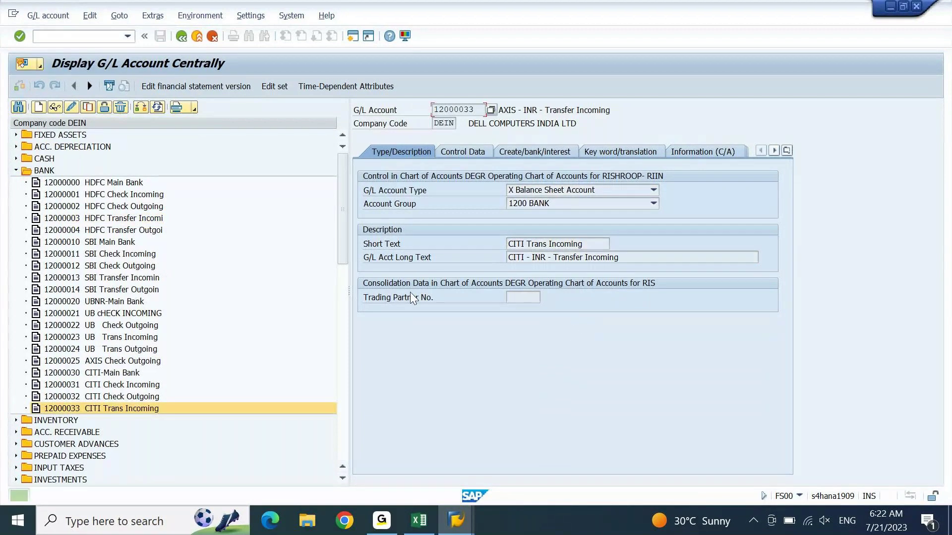
Step: Copy account 12000004 into new G/L account 12000034
{"action": "left_click", "coordinate": [110, 231]}
{"action": "left_click", "coordinate": [88, 109]}
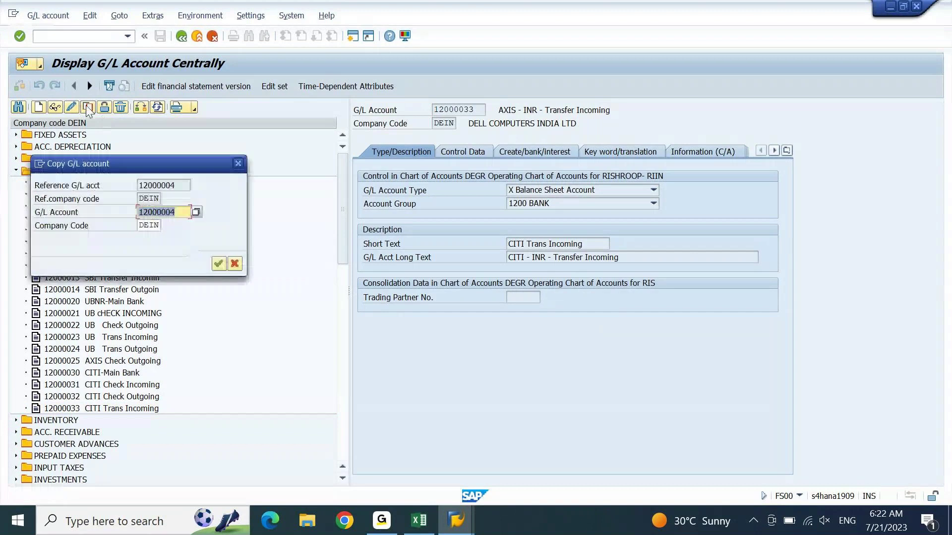
{"action": "key", "text": "Right"}
{"action": "key", "text": "Left"}
{"action": "key", "text": "shift+Left"}
{"action": "type", "text": "3"}
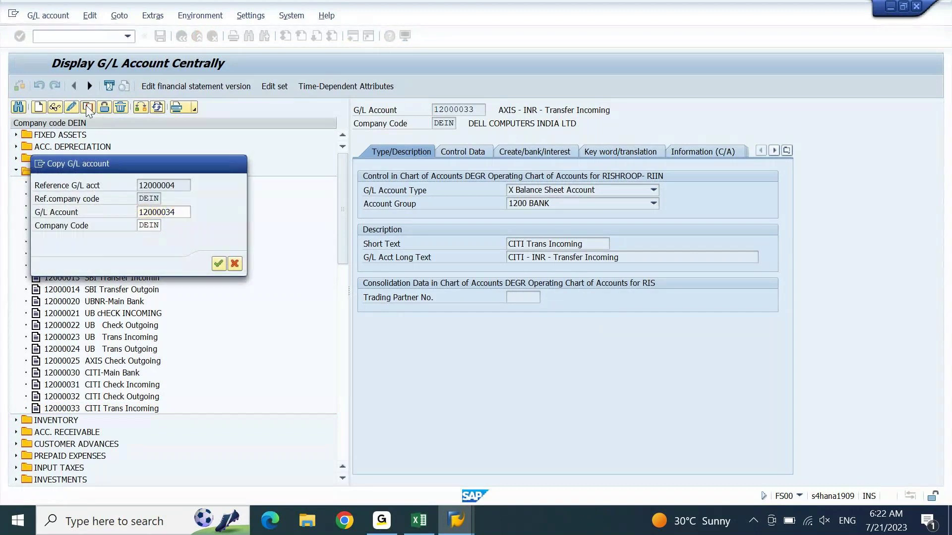
{"action": "key", "text": "Return"}
Step: Replace AXIS with CITI in both texts, giving CITI Trans Outgoing
{"action": "left_click", "coordinate": [526, 244]}
{"action": "key", "text": "shift+Home"}
{"action": "type", "text": "CITI"}
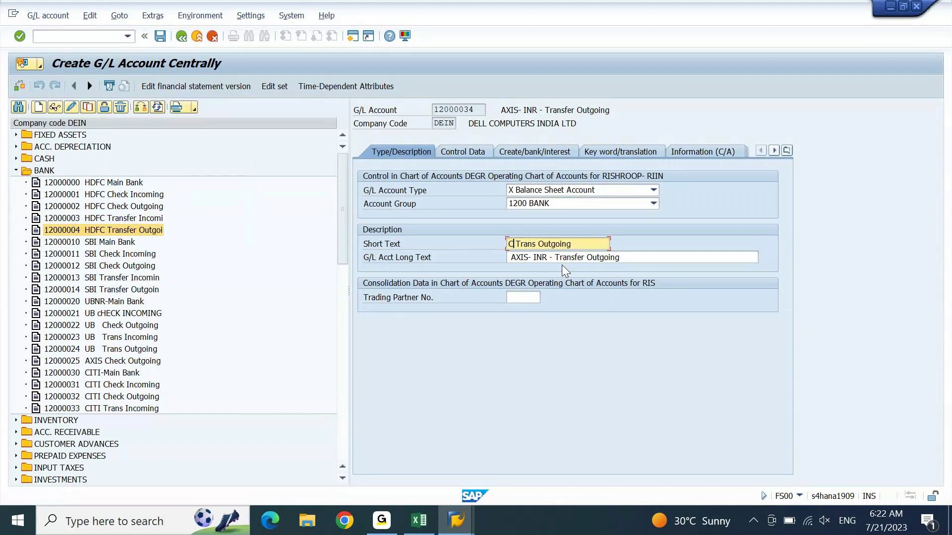
{"action": "key", "text": "Down"}
{"action": "key", "text": "shift+Home"}
{"action": "type", "text": "CITI"}
{"action": "key", "text": "Home"}
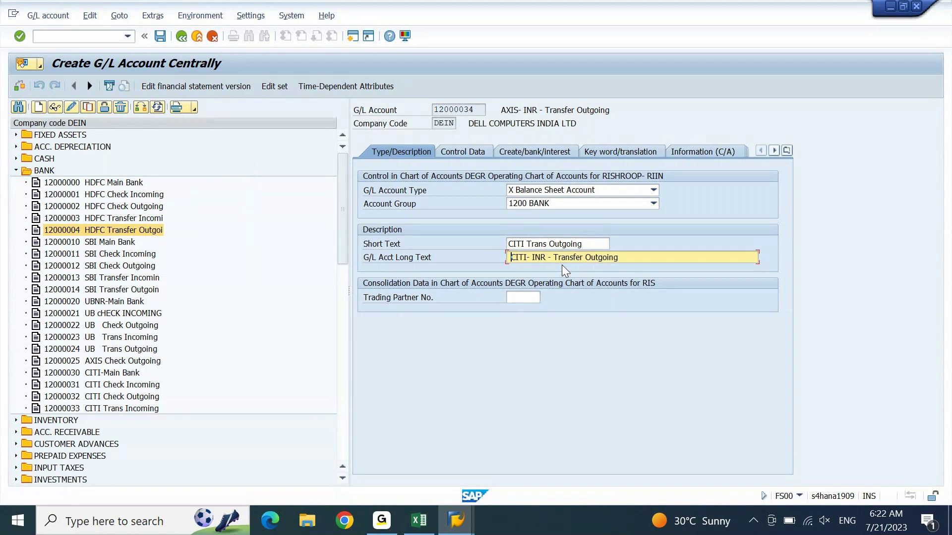
{"action": "key", "text": "Return"}
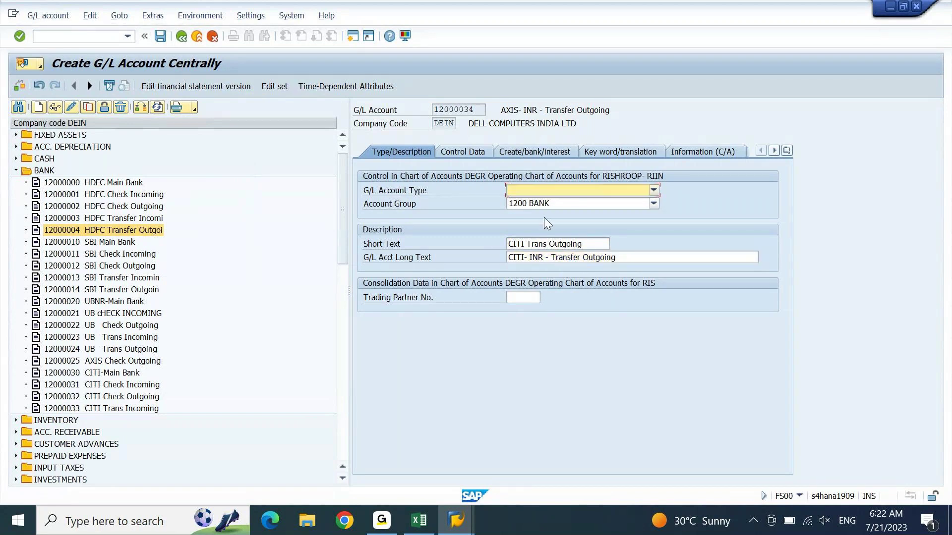
Step: Enable Open Item Management on Control Data and save account 12000034
{"action": "left_click", "coordinate": [462, 154]}
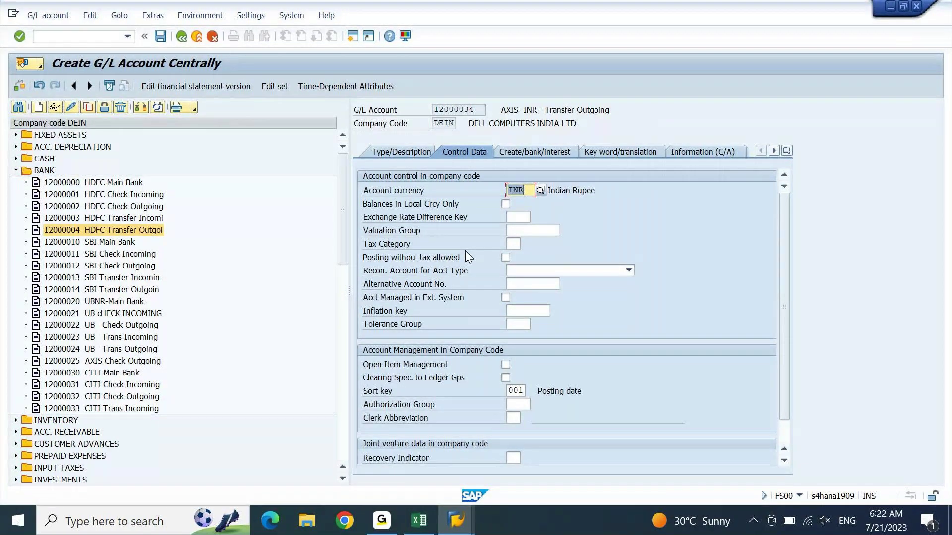
{"action": "left_click", "coordinate": [505, 364]}
{"action": "key", "text": "ctrl+s"}
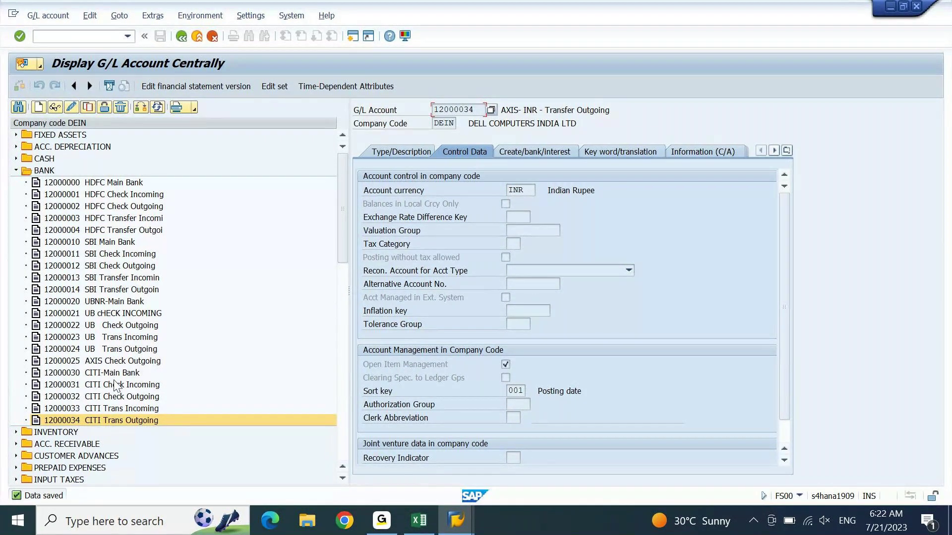
{"action": "left_click", "coordinate": [108, 378]}
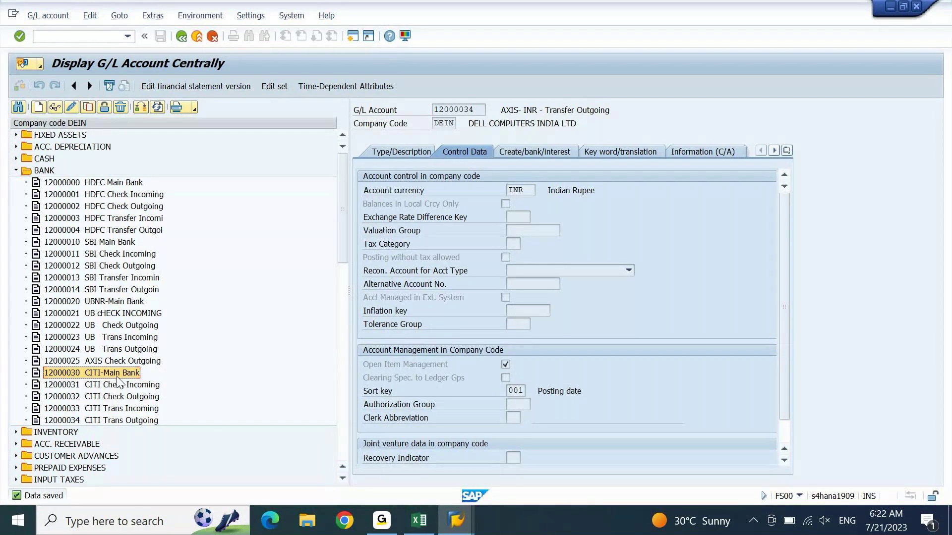
Step: Paste the 12000030 CITI-Main Bank account into cell A3018 of the Excel notes
{"action": "key", "text": "alt+Tab"}
{"action": "key", "text": "Left"}
{"action": "key", "text": "Left"}
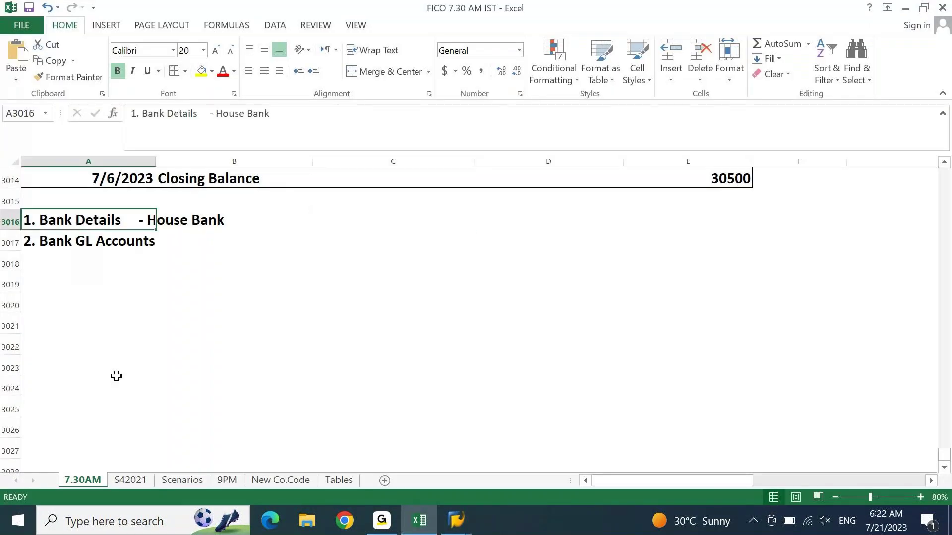
{"action": "key", "text": "Down"}
{"action": "key", "text": "Down"}
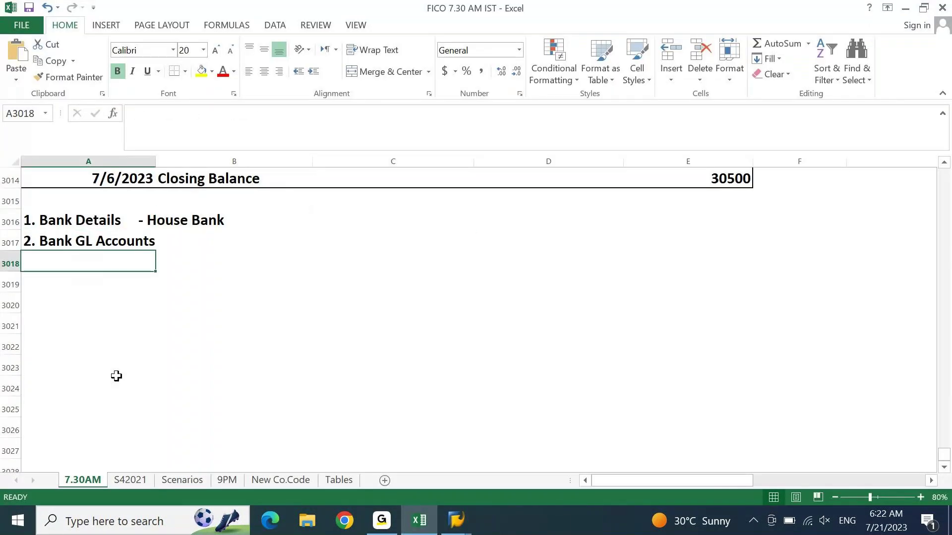
{"action": "type", "text": "12000030  CITI-Main Bank"}
{"action": "key", "text": "alt+Tab"}
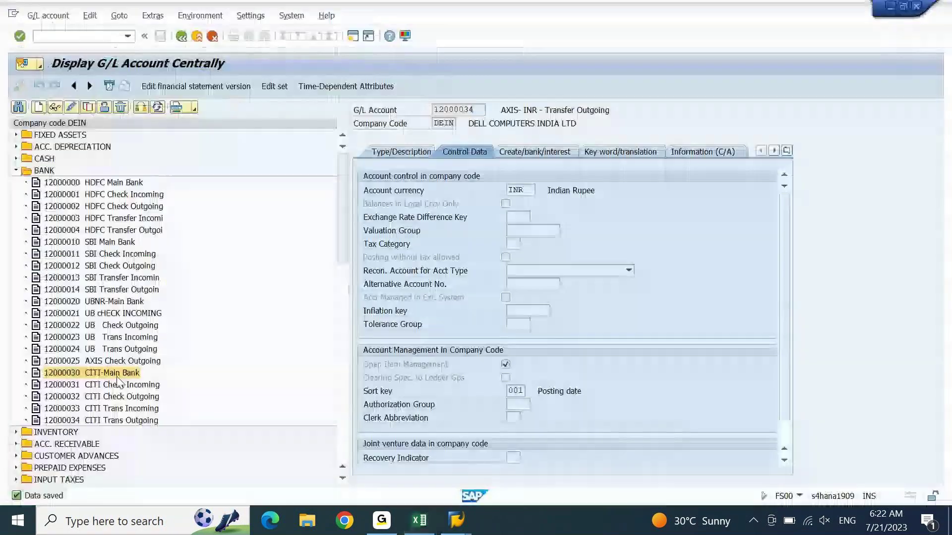
Step: Step through the CITI accounts in the SAP tree and paste 12000034 CITI Trans Outgoing into the list
{"action": "left_click", "coordinate": [121, 386]}
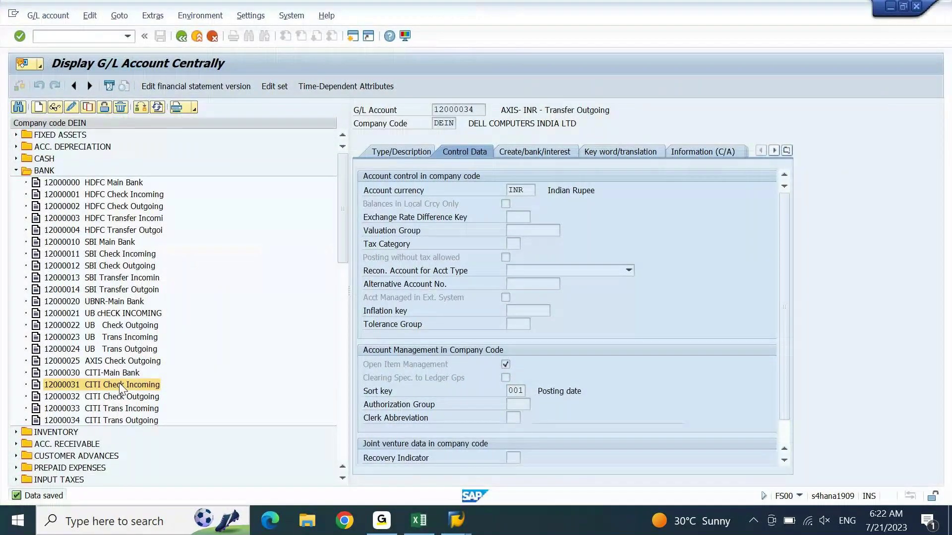
{"action": "left_click", "coordinate": [120, 396]}
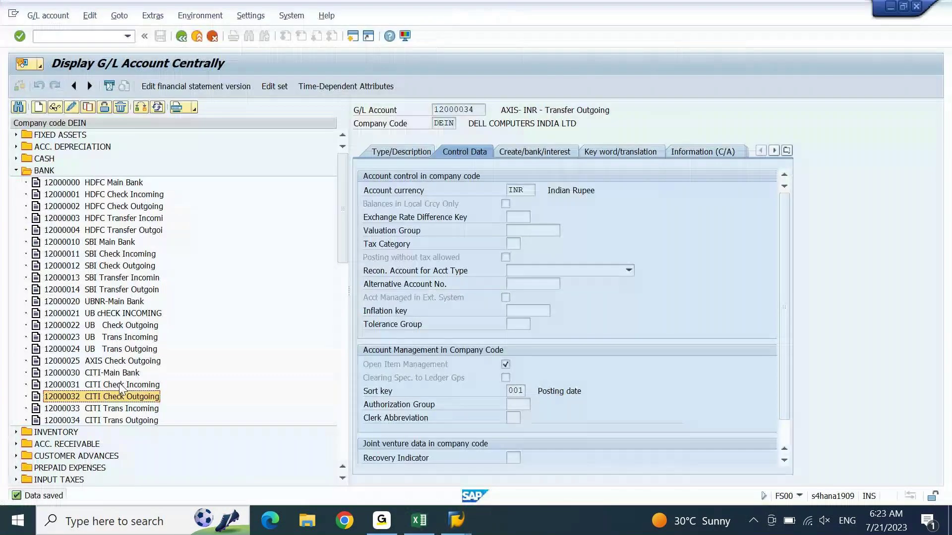
{"action": "key", "text": "Down"}
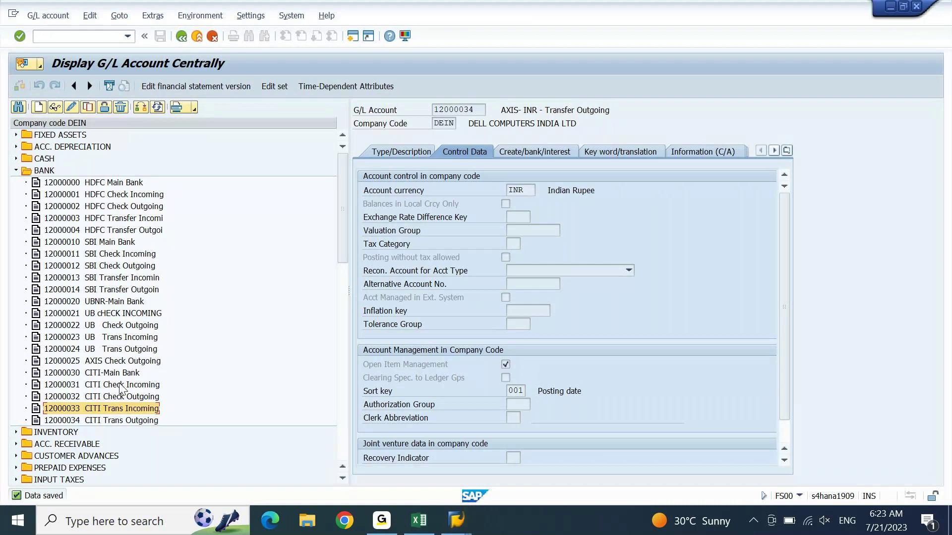
{"action": "key", "text": "End"}
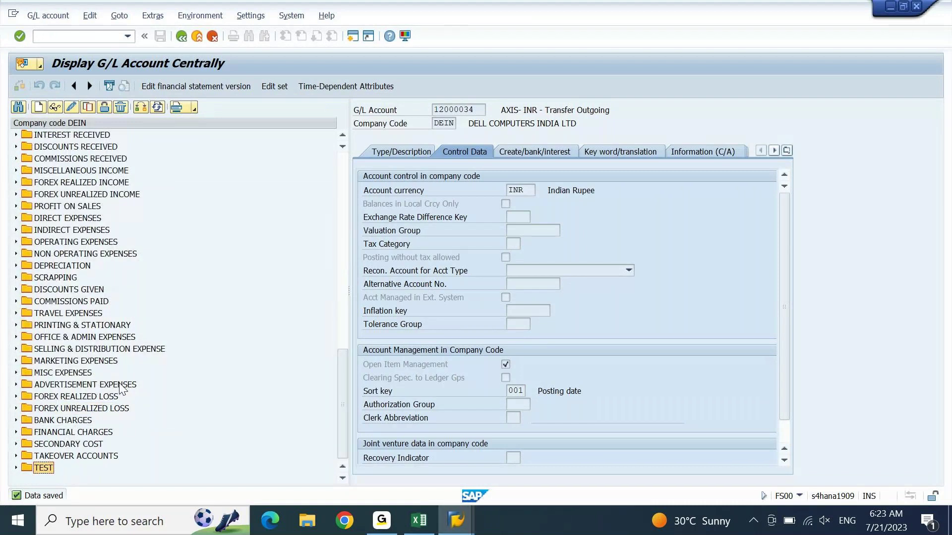
{"action": "key", "text": "Home"}
{"action": "key", "text": "Down"}
{"action": "key", "text": "Down"}
{"action": "key", "text": "Down"}
{"action": "key", "text": "Down"}
{"action": "key", "text": "Down"}
{"action": "key", "text": "Down"}
{"action": "key", "text": "Down"}
{"action": "key", "text": "Down"}
{"action": "key", "text": "Down"}
{"action": "key", "text": "Down"}
{"action": "key", "text": "Down"}
{"action": "key", "text": "Down"}
{"action": "key", "text": "Down"}
{"action": "key", "text": "Down"}
{"action": "key", "text": "Down"}
{"action": "key", "text": "Down"}
{"action": "key", "text": "Down"}
{"action": "key", "text": "Down"}
{"action": "key", "text": "Down"}
{"action": "key", "text": "Down"}
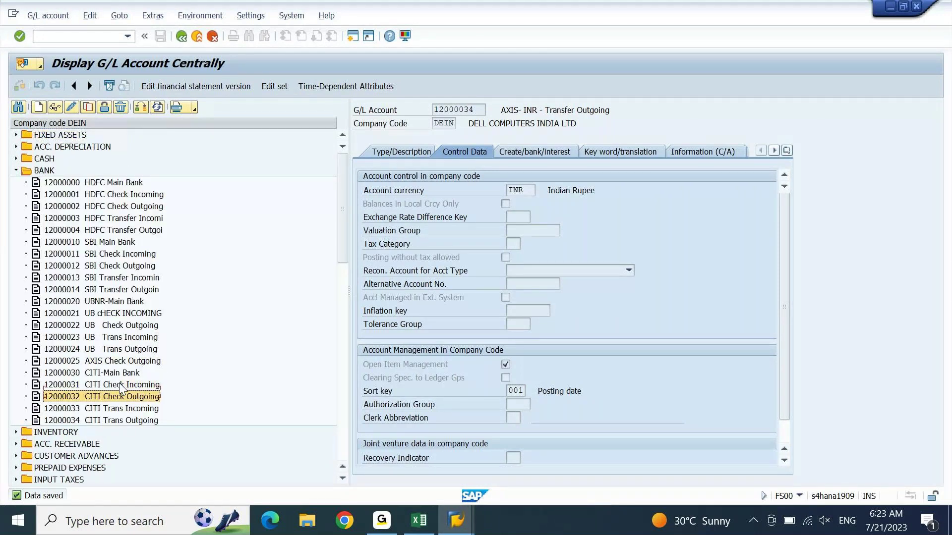
{"action": "key", "text": "Down"}
{"action": "key", "text": "Down"}
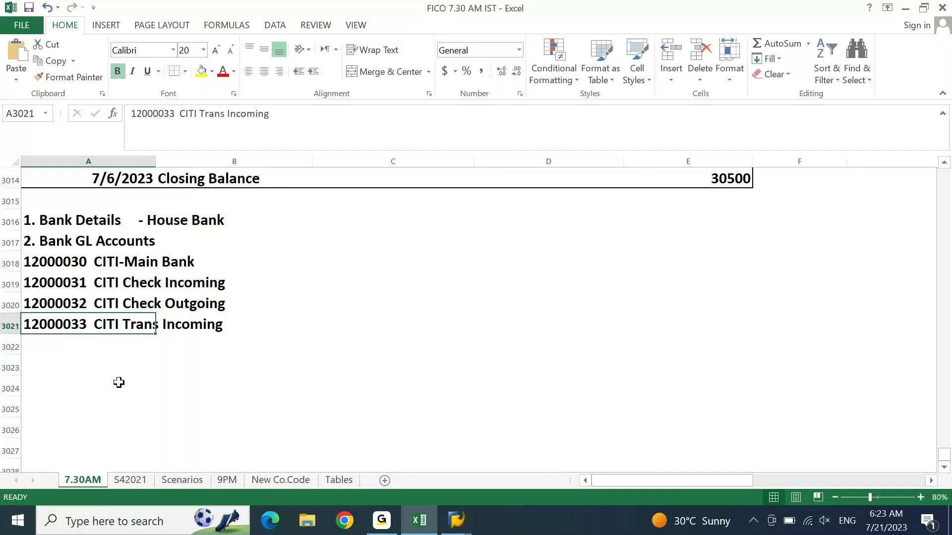
{"action": "key", "text": "Down"}
{"action": "type", "text": "12000034  CITI Trans Outgoing"}
{"action": "key", "text": "Down"}
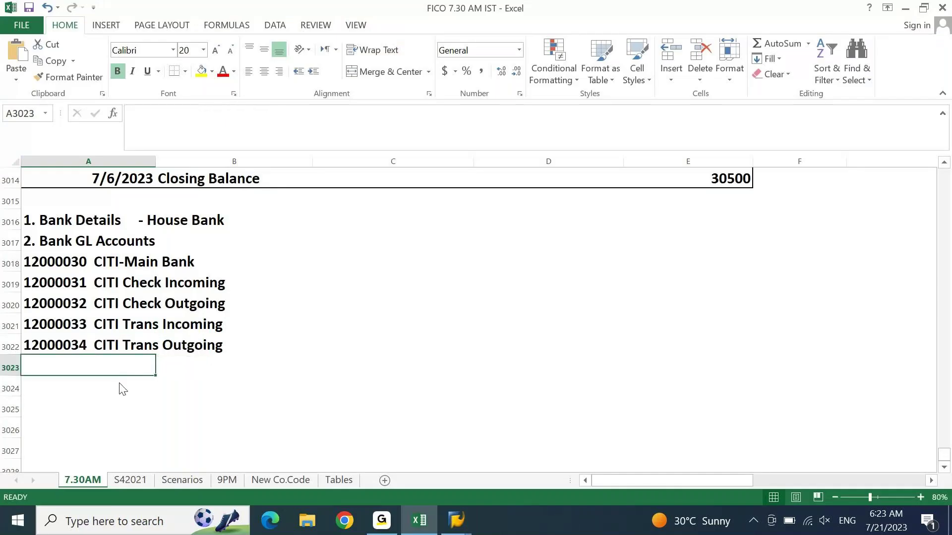
{"action": "key", "text": "alt+Tab"}
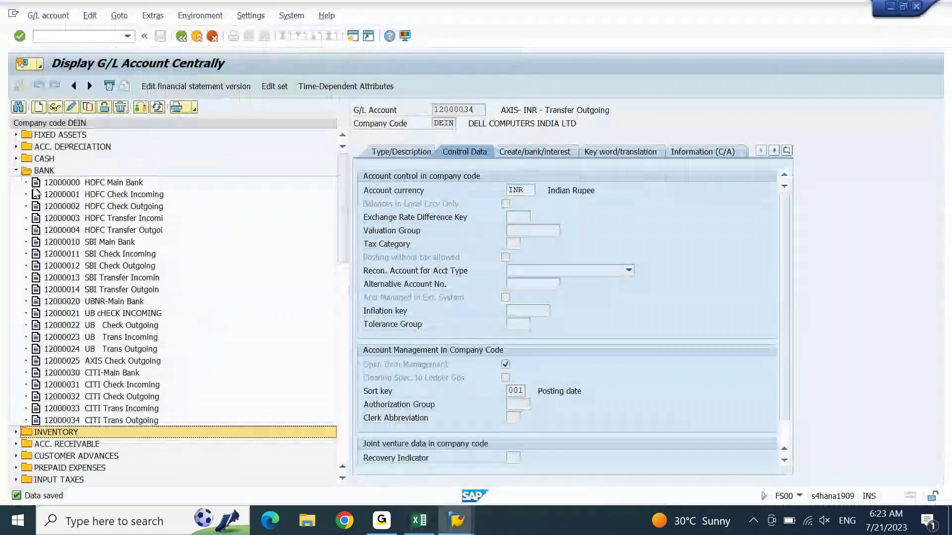
Step: Collapse BANK and expand BANK CHARGES to select account 46100000, dismissing the copy popup
{"action": "left_click", "coordinate": [17, 171]}
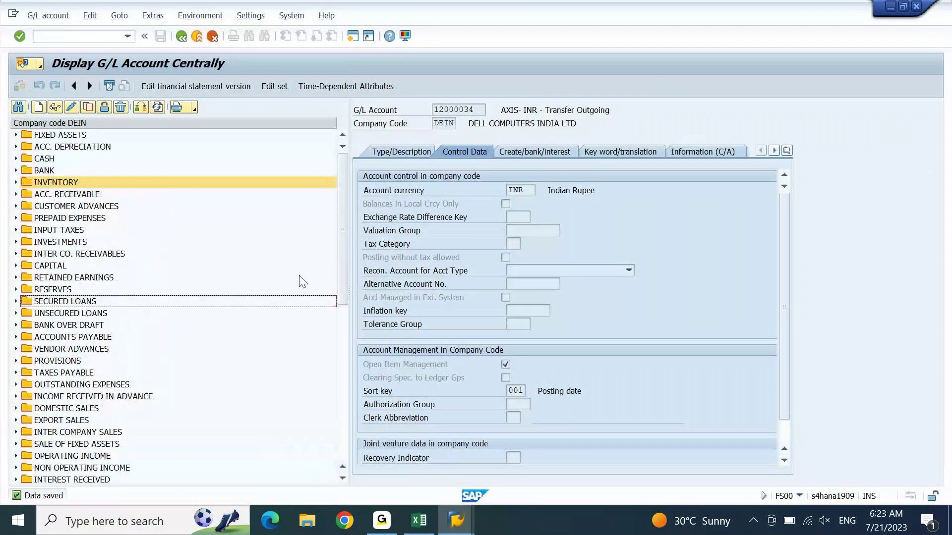
{"action": "left_click_drag", "start_coordinate": [343, 255], "coordinate": [342, 421]}
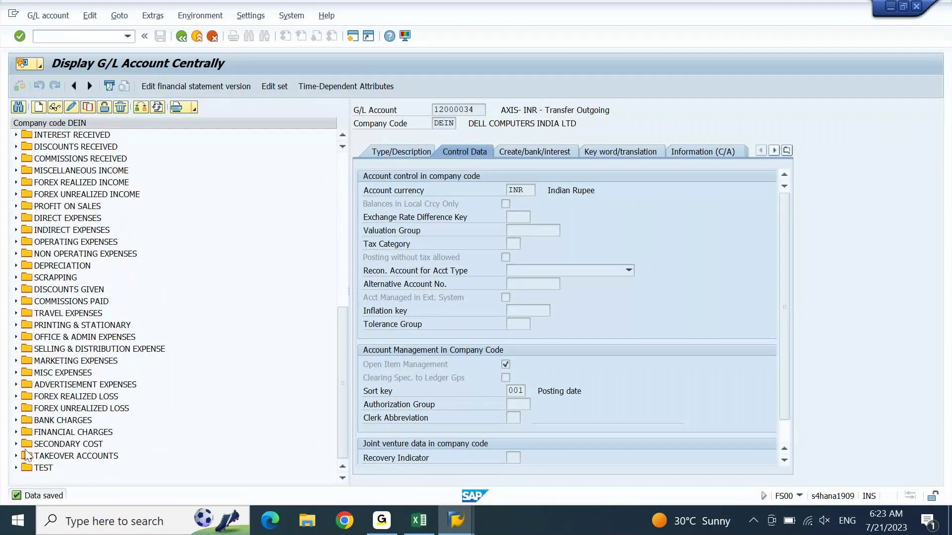
{"action": "left_click", "coordinate": [16, 420]}
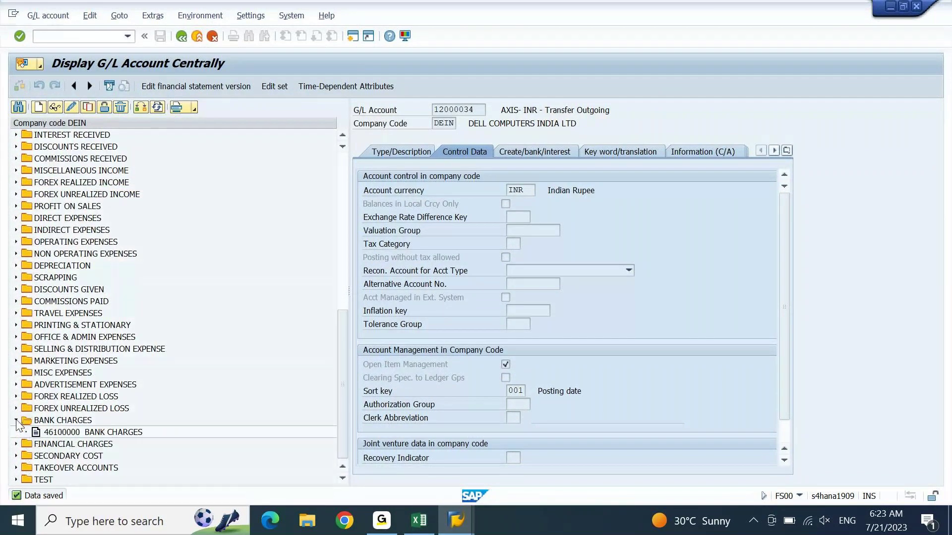
{"action": "double_click", "coordinate": [68, 435]}
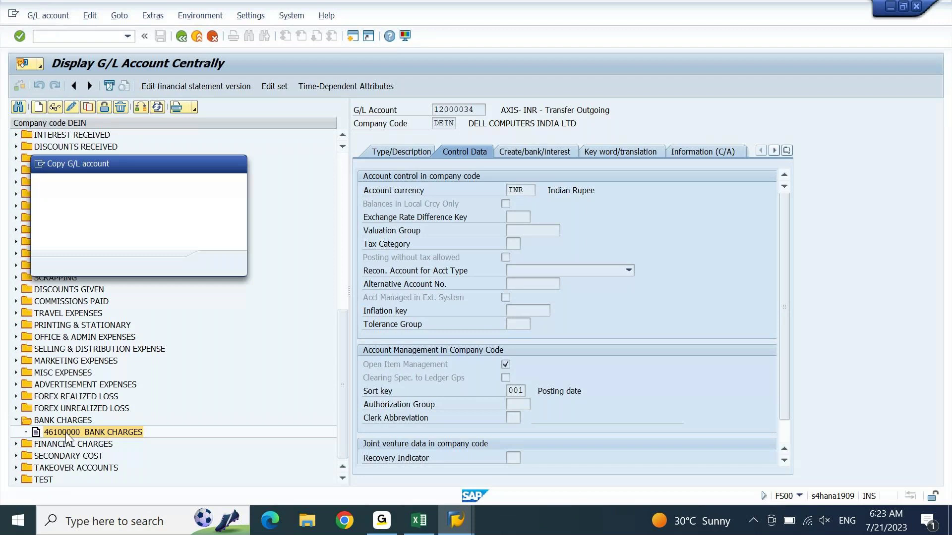
{"action": "left_click", "coordinate": [242, 161]}
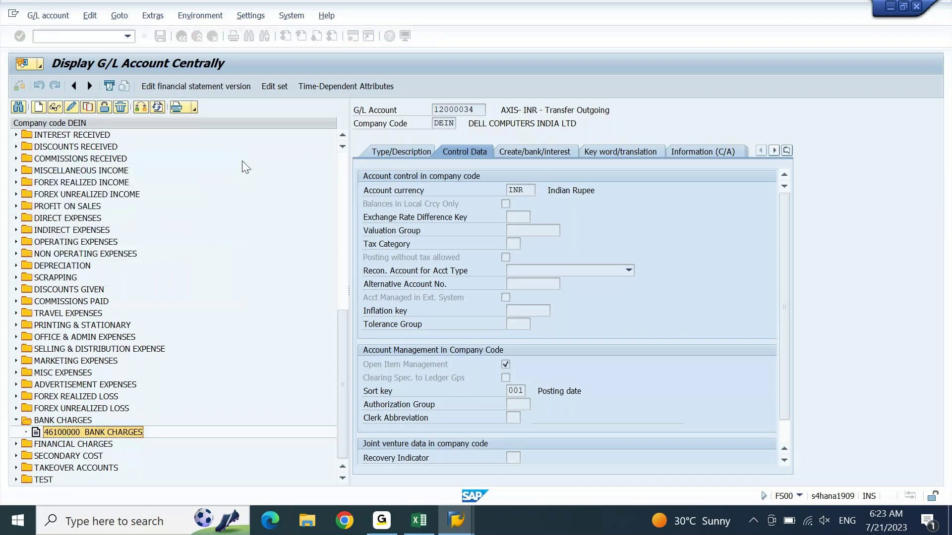
Step: Paste the 46100000 BANK CHARGES account into the Excel list
{"action": "key", "text": "alt+Tab"}
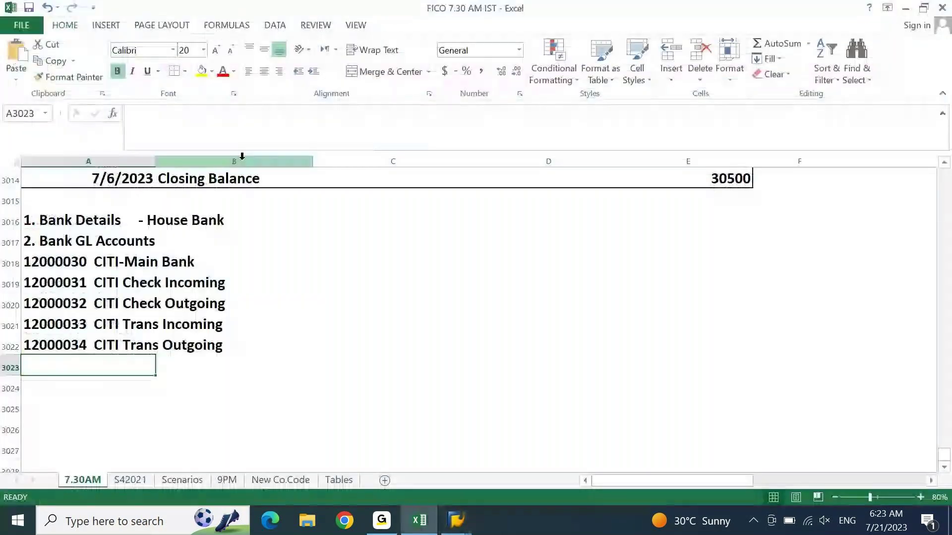
{"action": "type", "text": "46100000  BANK CHARGES"}
{"action": "key", "text": "alt+Tab"}
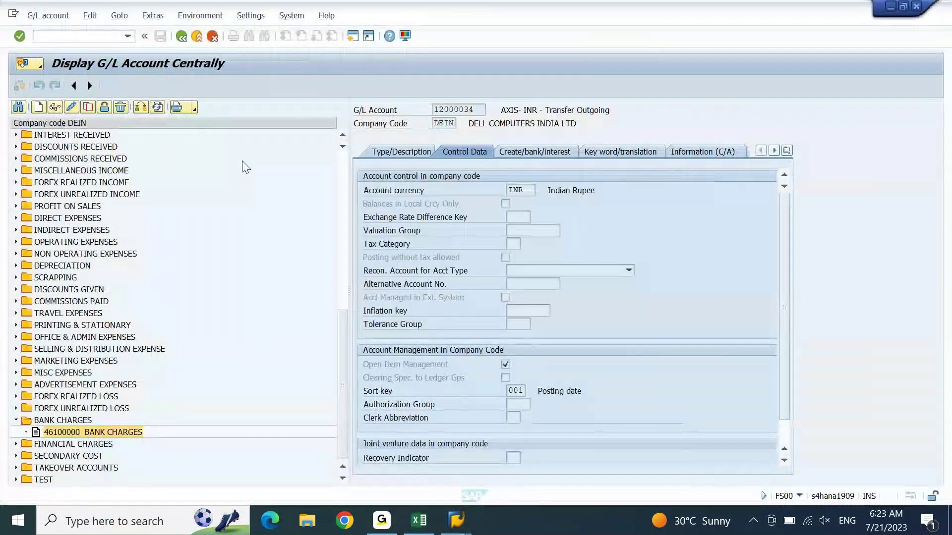
Step: Move up the SAP tree to COMMISSIONS RECEIVED and expand it to show 33300000
{"action": "key", "text": "Up"}
{"action": "key", "text": "Up"}
{"action": "key", "text": "Up"}
{"action": "key", "text": "Up"}
{"action": "key", "text": "Up"}
{"action": "key", "text": "Up"}
{"action": "key", "text": "Up"}
{"action": "key", "text": "Up"}
{"action": "key", "text": "Up"}
{"action": "key", "text": "Up"}
{"action": "key", "text": "Up"}
{"action": "key", "text": "Up"}
{"action": "key", "text": "Up"}
{"action": "key", "text": "Up"}
{"action": "key", "text": "Up"}
{"action": "key", "text": "Up"}
{"action": "key", "text": "Up"}
{"action": "key", "text": "Up"}
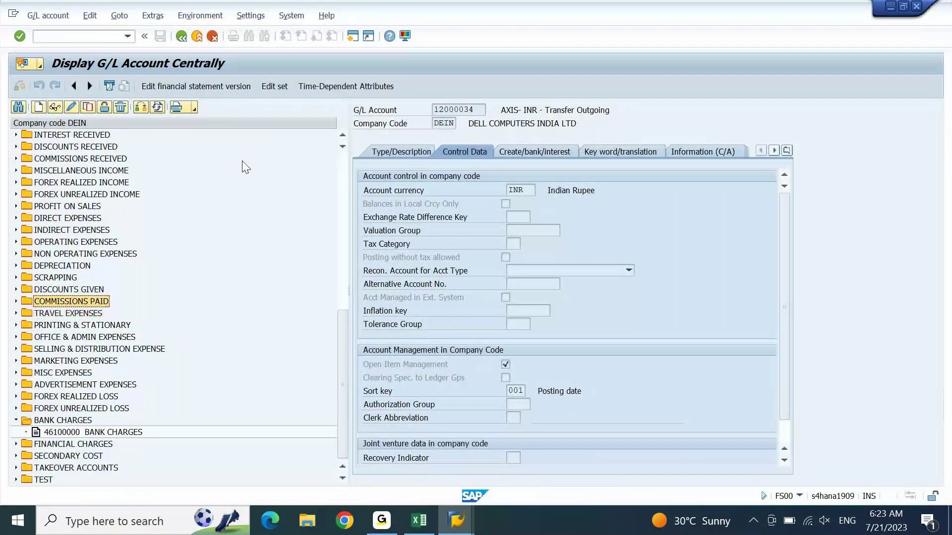
{"action": "key", "text": "Up"}
{"action": "key", "text": "Up"}
{"action": "key", "text": "Down"}
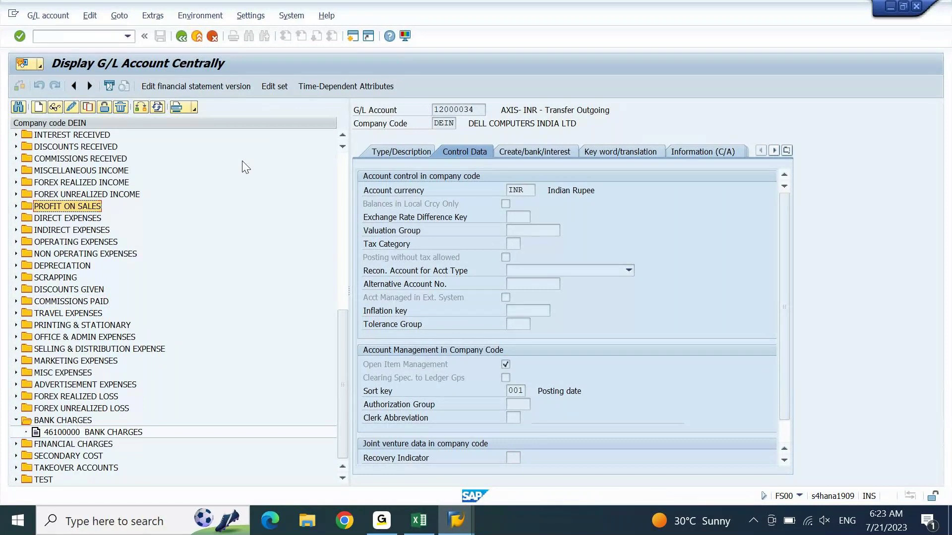
{"action": "key", "text": "Up"}
{"action": "key", "text": "Up"}
{"action": "key", "text": "Up"}
{"action": "key", "text": "Up"}
{"action": "key", "text": "Up"}
{"action": "key", "text": "Up"}
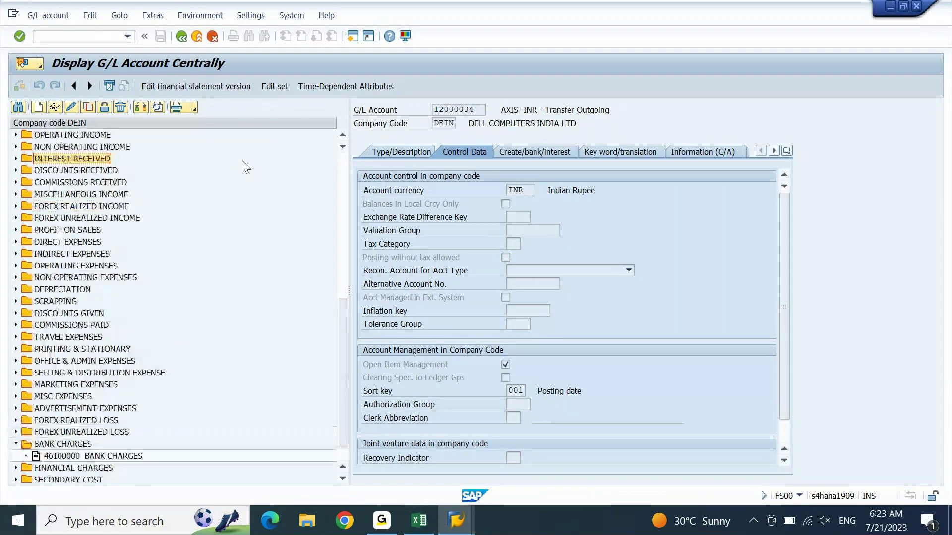
{"action": "key", "text": "Down"}
{"action": "key", "text": "Down"}
{"action": "key", "text": "Right"}
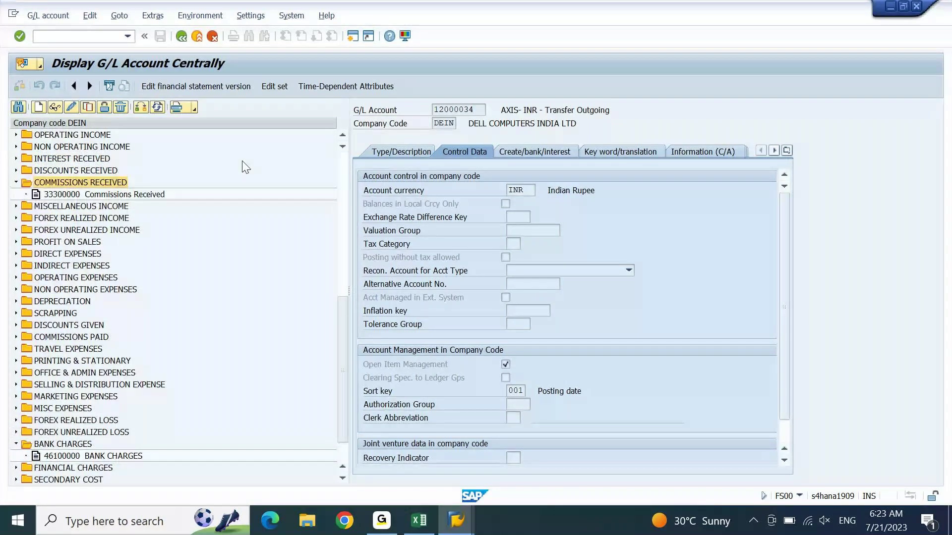
{"action": "key", "text": "Down"}
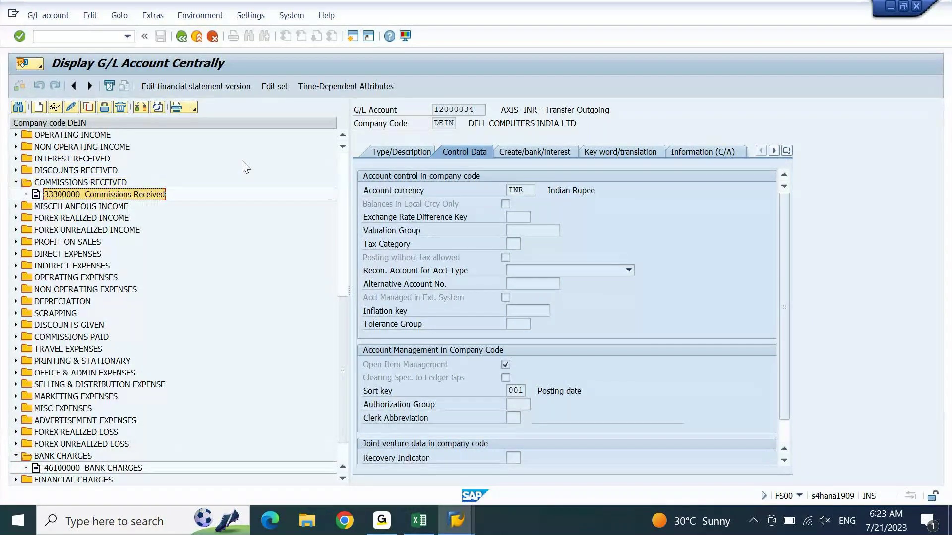
Step: Paste 33300000 Commissions Received below BANK CHARGES in the Excel list
{"action": "left_click", "coordinate": [420, 520]}
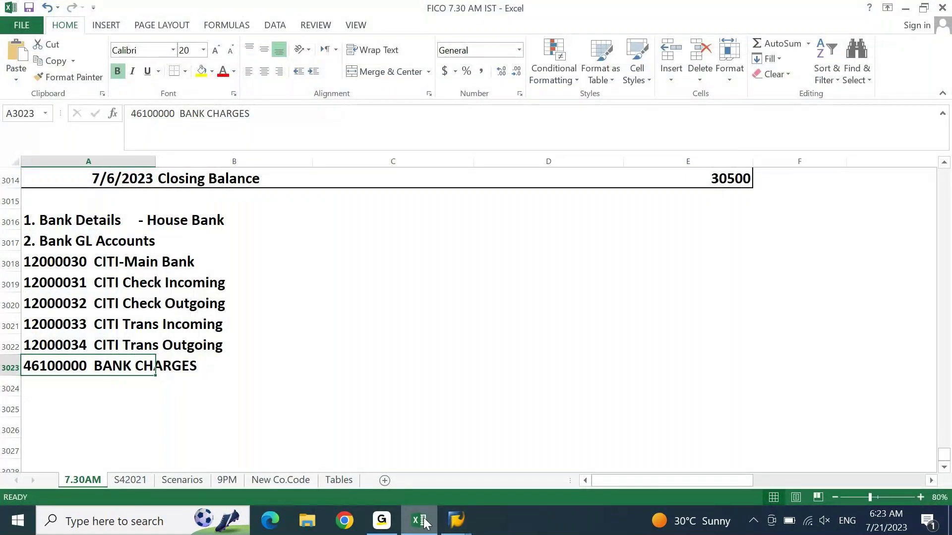
{"action": "key", "text": "Down"}
{"action": "type", "text": "33300000  Commissions Received"}
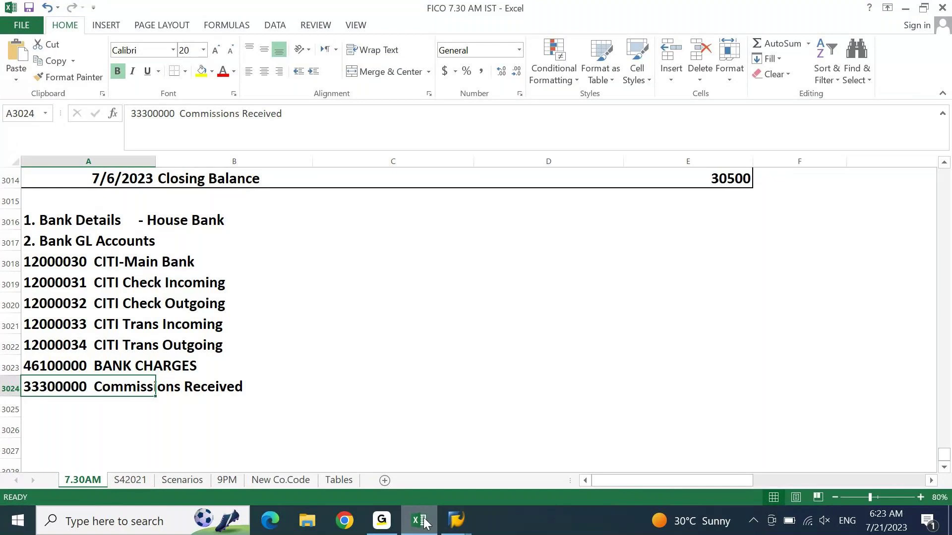
Step: Frame the Bank GL Accounts block A3017:B3024 with a thick box border
{"action": "key", "text": "ctrl+Up"}
{"action": "key", "text": "Down"}
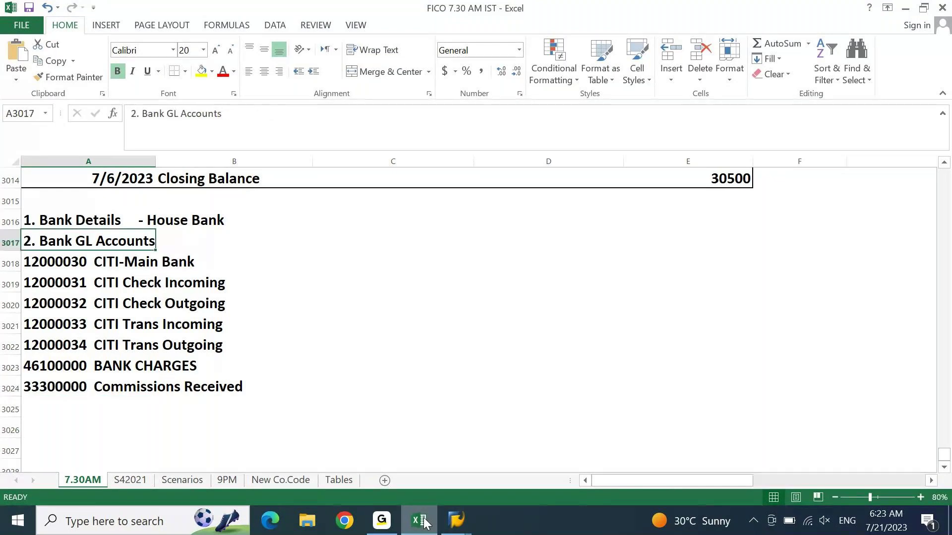
{"action": "key", "text": "shift+Right"}
{"action": "key", "text": "shift+Down"}
{"action": "key", "text": "shift+Down"}
{"action": "key", "text": "shift+Down"}
{"action": "key", "text": "shift+Down"}
{"action": "key", "text": "shift+Down"}
{"action": "key", "text": "shift+Down"}
{"action": "key", "text": "shift+Down"}
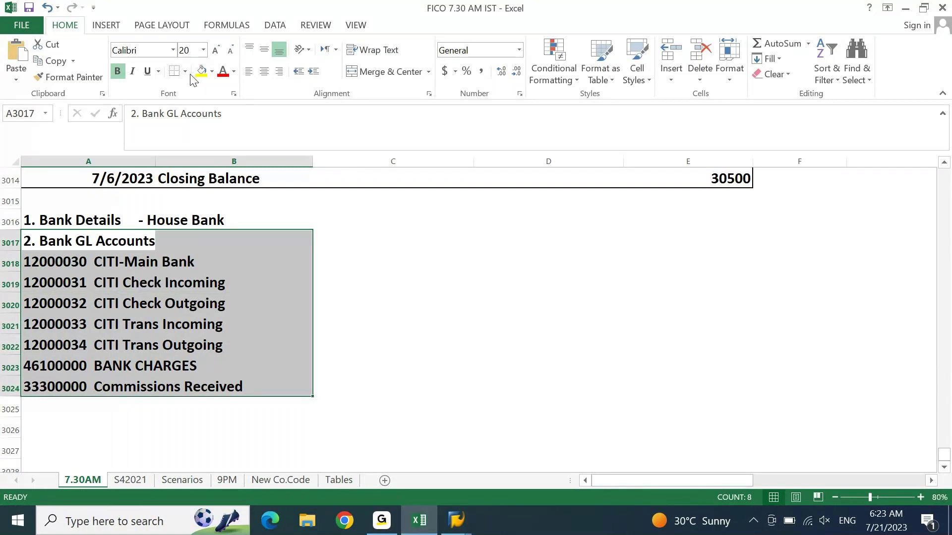
{"action": "left_click", "coordinate": [186, 72]}
{"action": "left_click", "coordinate": [200, 232]}
Step: Enter CITI BANK in cell C3016 beside House Bank
{"action": "left_click", "coordinate": [200, 231]}
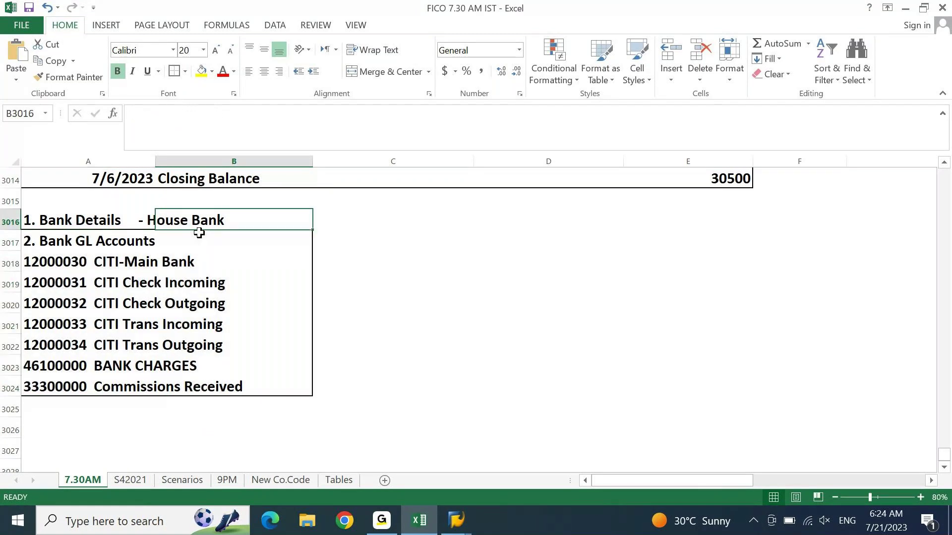
{"action": "key", "text": "Right"}
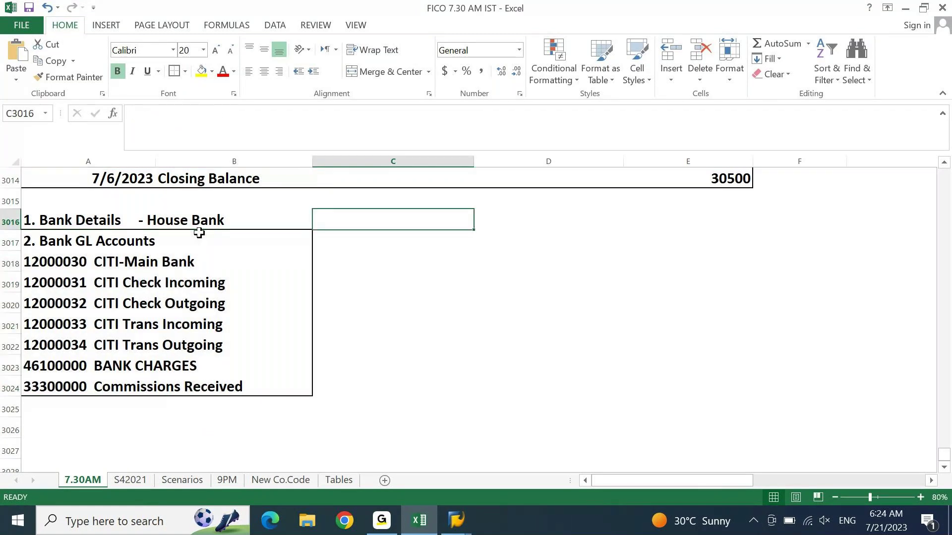
{"action": "key", "text": "F2"}
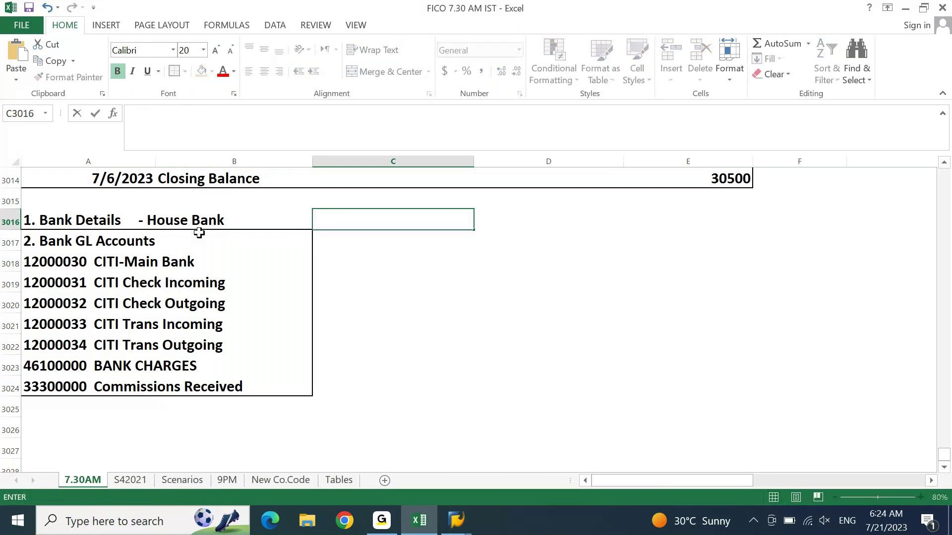
{"action": "type", "text": "CITI BANK"}
{"action": "key", "text": "ctrl+Return"}
{"action": "key", "text": "Return"}
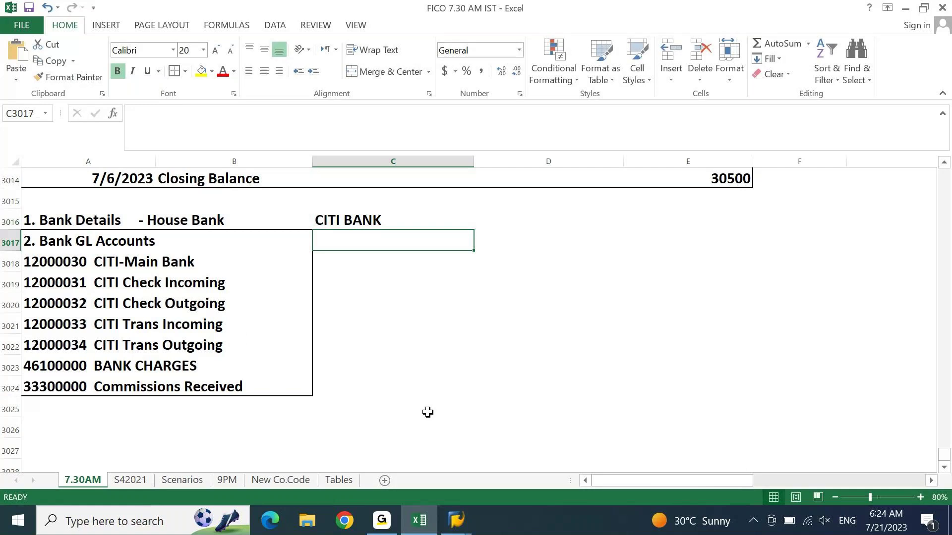
Step: Leave the G/L account display and run transaction FI12
{"action": "mouse_move", "coordinate": [456, 520]}
{"action": "left_click", "coordinate": [496, 471]}
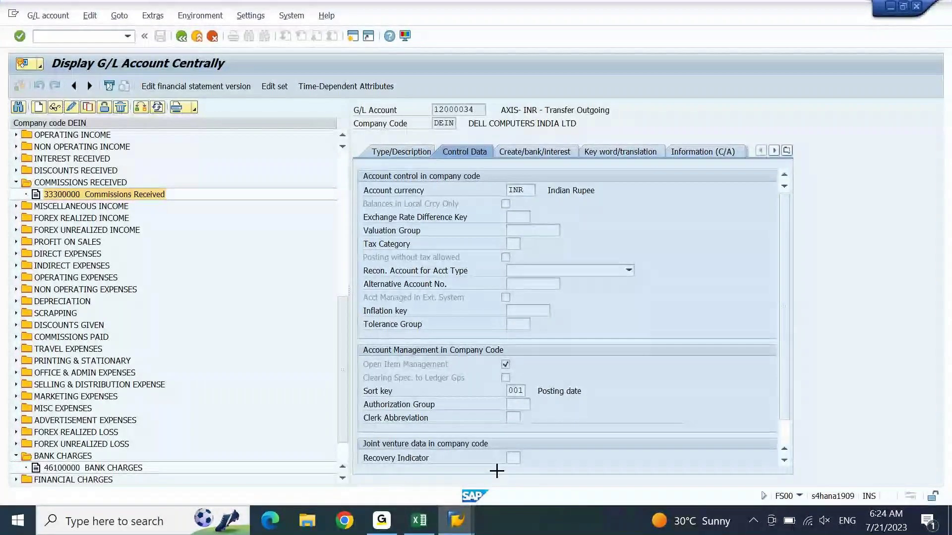
{"action": "key", "text": "F3"}
{"action": "type", "text": "FI12"}
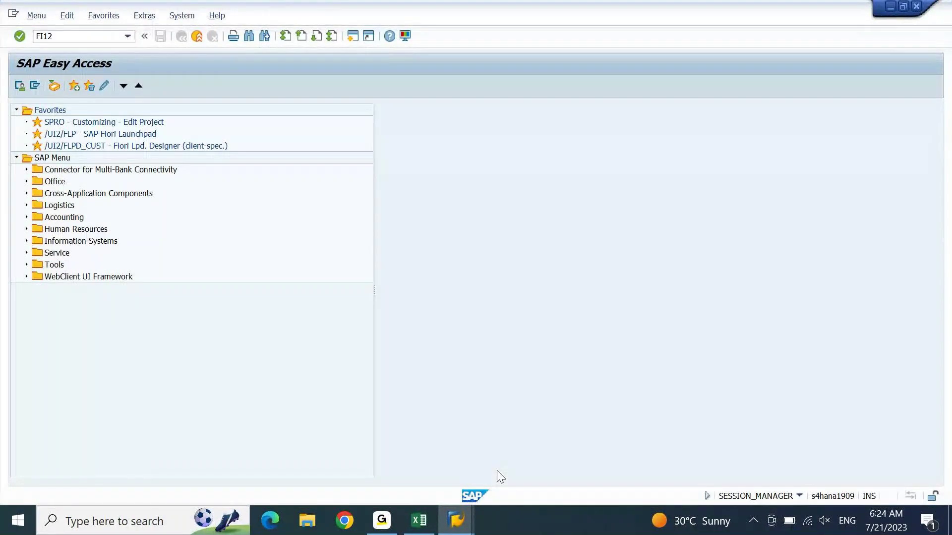
{"action": "key", "text": "Return"}
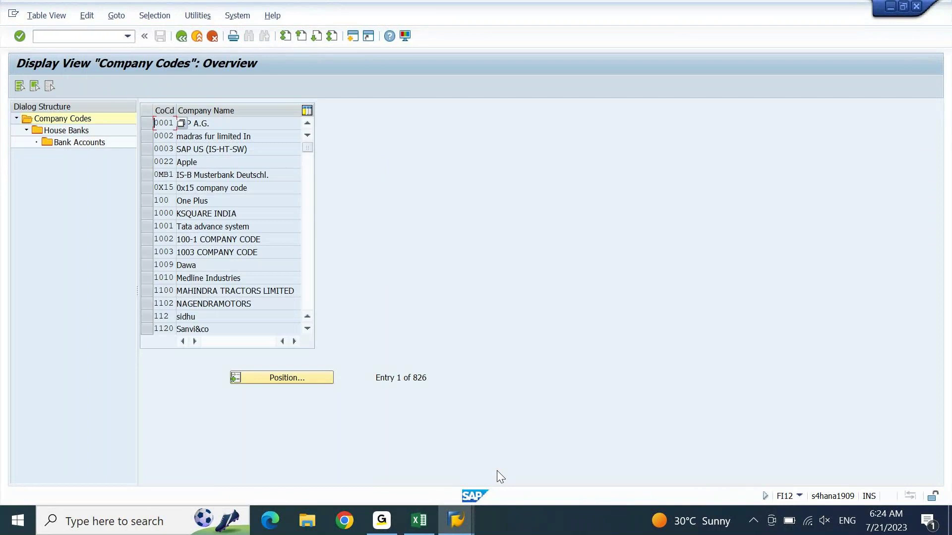
Step: Position the list to company code DEIN and open its House Banks
{"action": "left_click", "coordinate": [292, 376]}
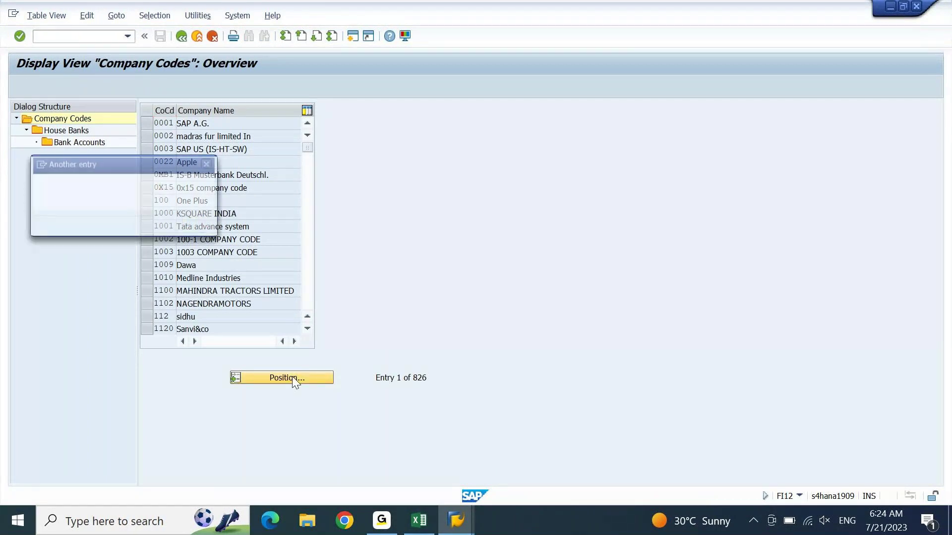
{"action": "type", "text": "SK20"}
{"action": "key", "text": "Return"}
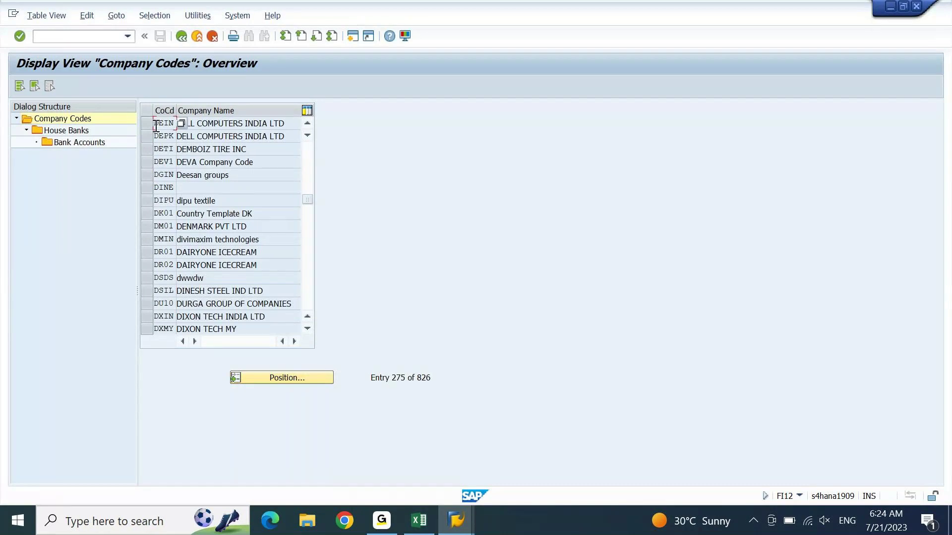
{"action": "left_click", "coordinate": [150, 123]}
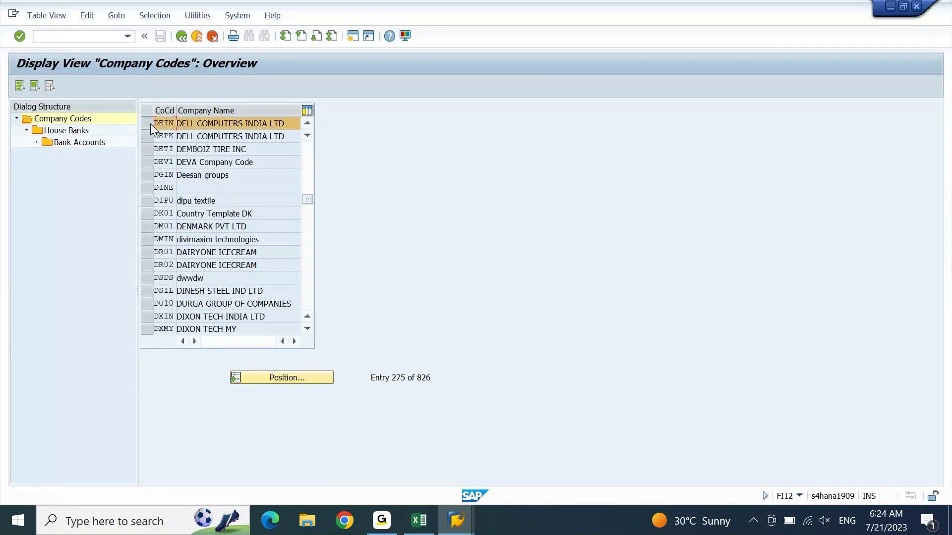
{"action": "double_click", "coordinate": [69, 130]}
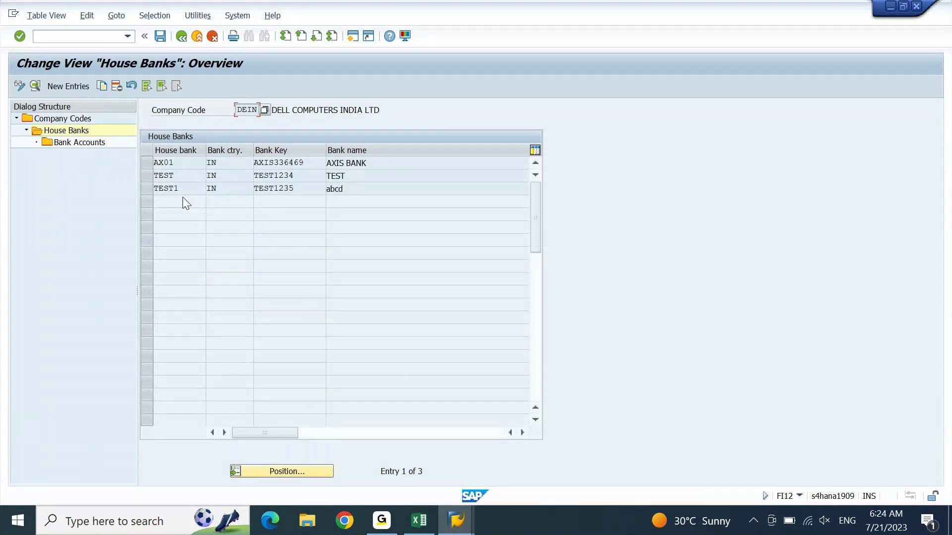
Step: Create house bank CITI with country IN and bank key CITI210723, then open its bank data
{"action": "left_click", "coordinate": [78, 84]}
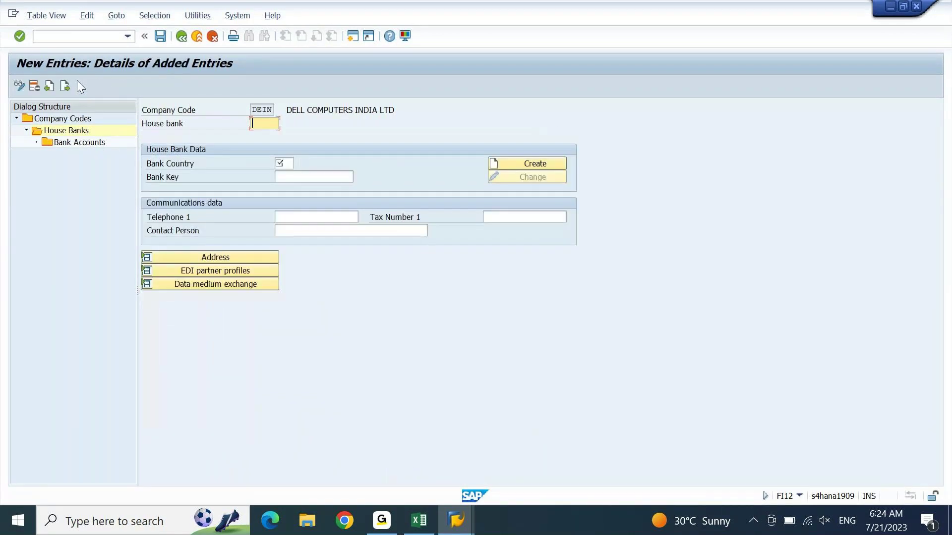
{"action": "type", "text": "CITI"}
{"action": "key", "text": "Tab"}
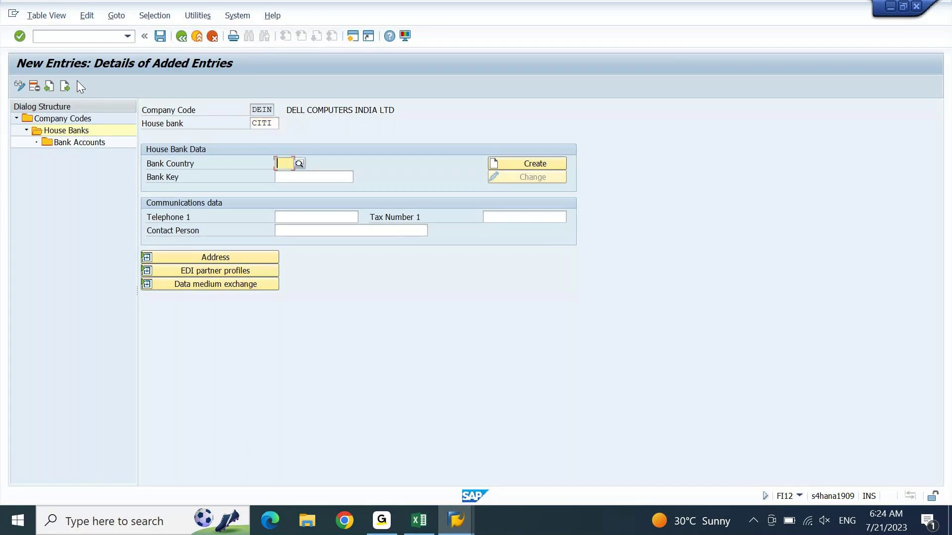
{"action": "type", "text": "IN"}
{"action": "key", "text": "Tab"}
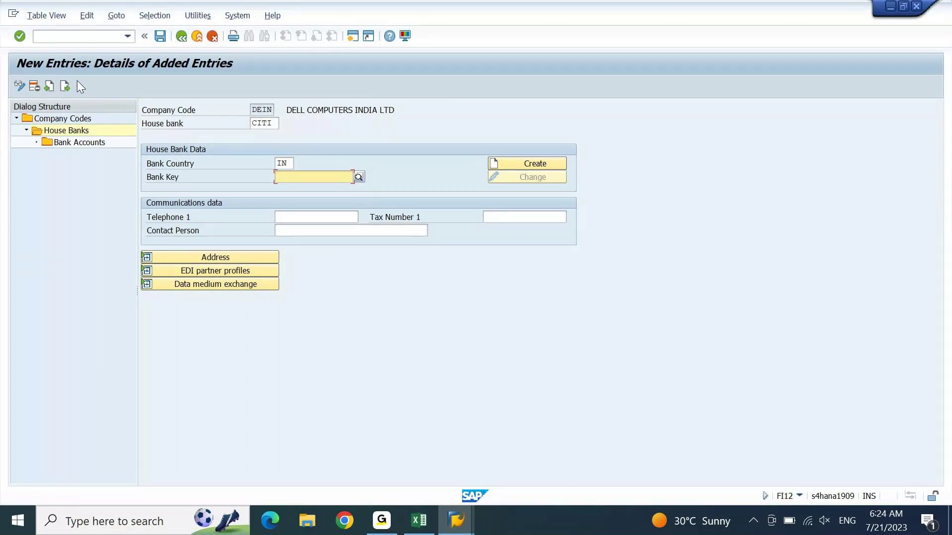
{"action": "type", "text": "CI"}
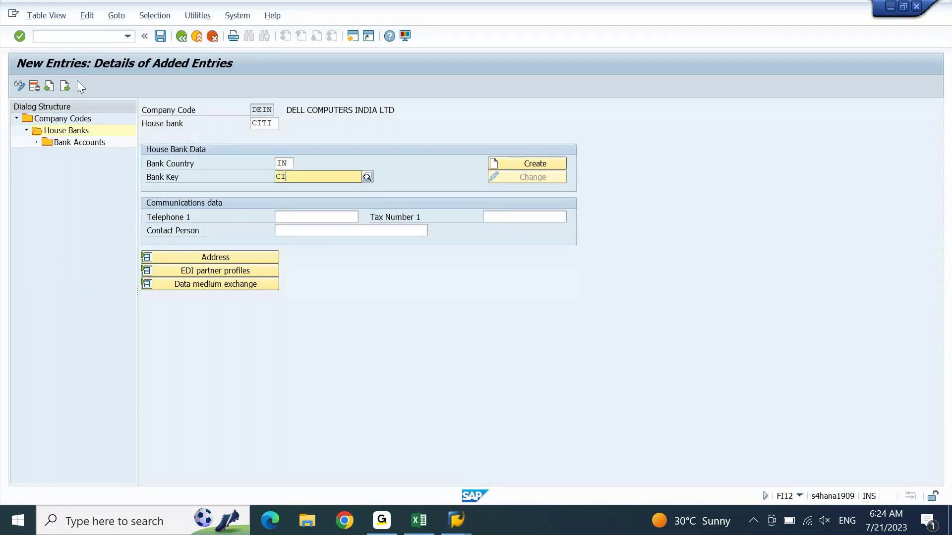
{"action": "type", "text": "TI21"}
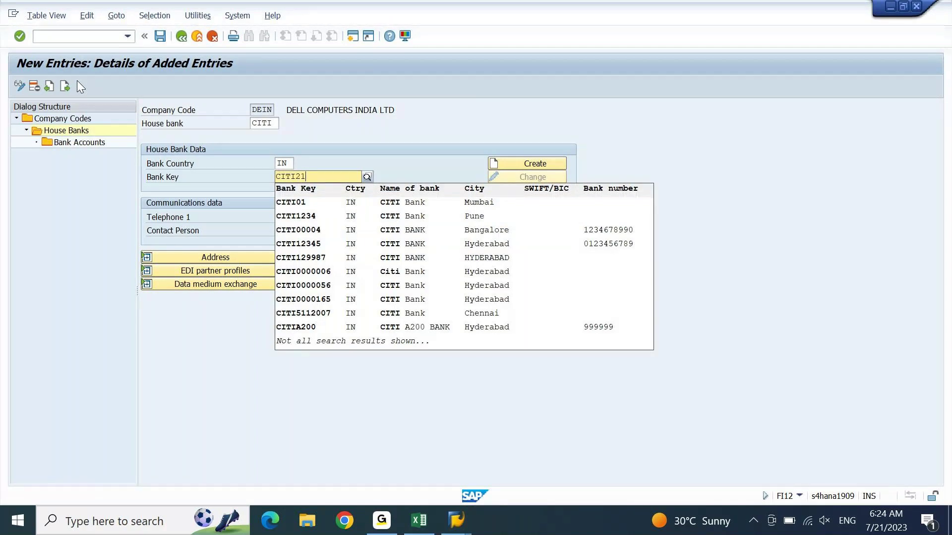
{"action": "type", "text": "0723"}
{"action": "key", "text": "Tab"}
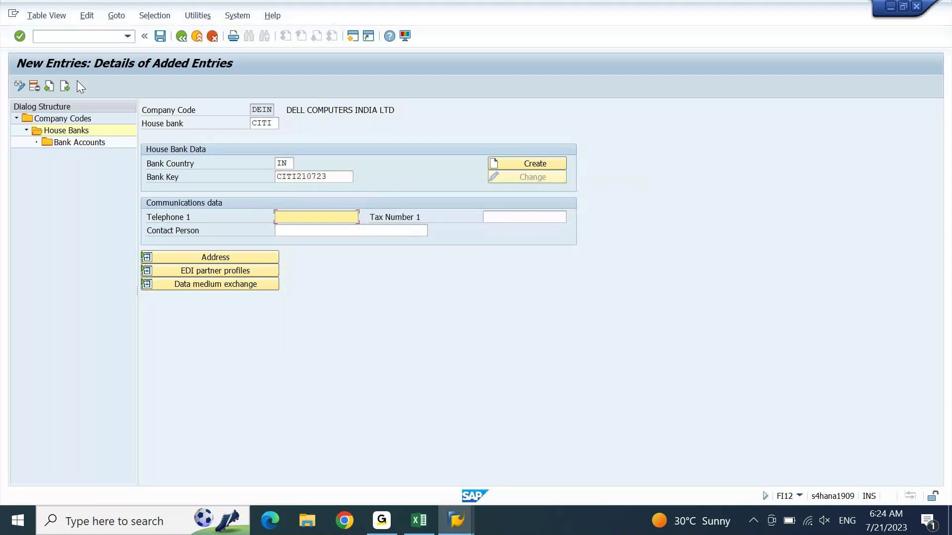
{"action": "key", "text": "Return"}
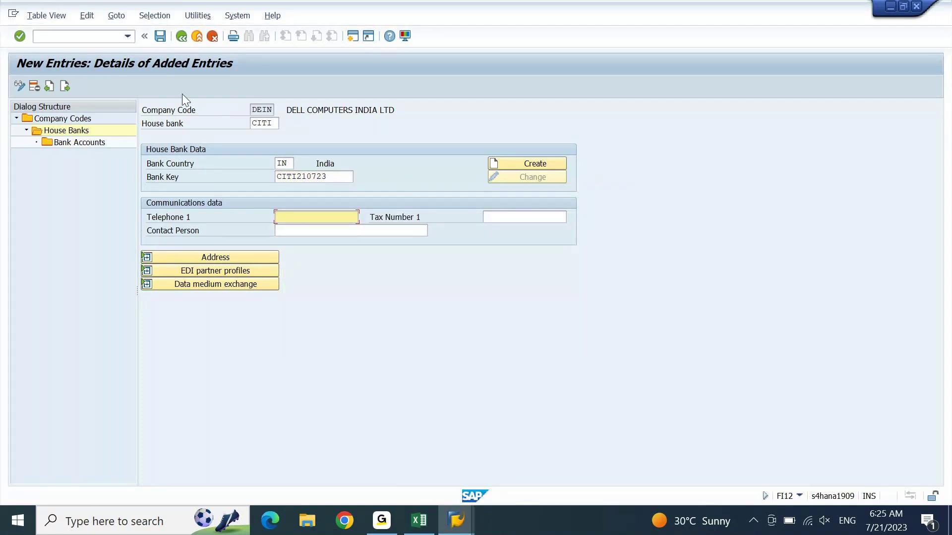
{"action": "left_click", "coordinate": [513, 161]}
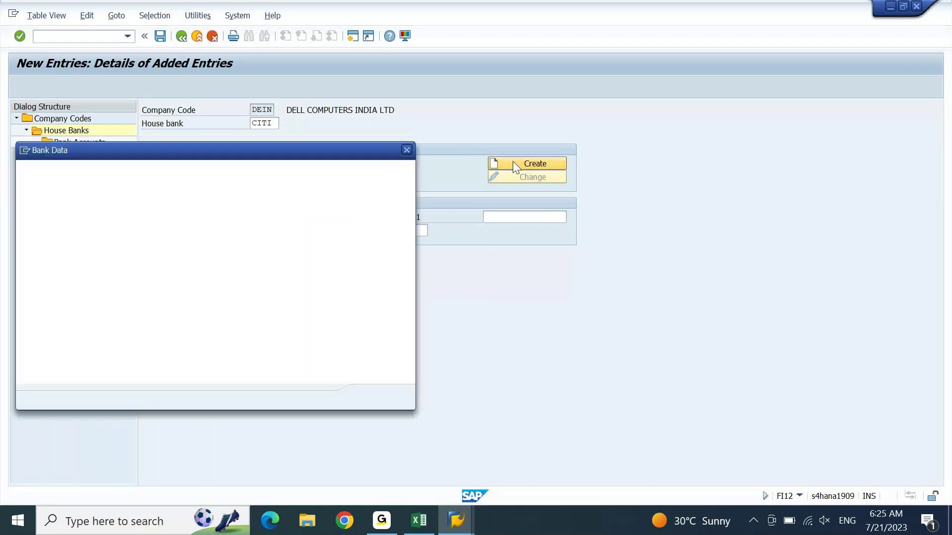
Step: Enter bank name CITI BANK, region 30, street BANK STREET, city and branch DELHI
{"action": "type", "text": "CITI BANK"}
{"action": "key", "text": "Tab"}
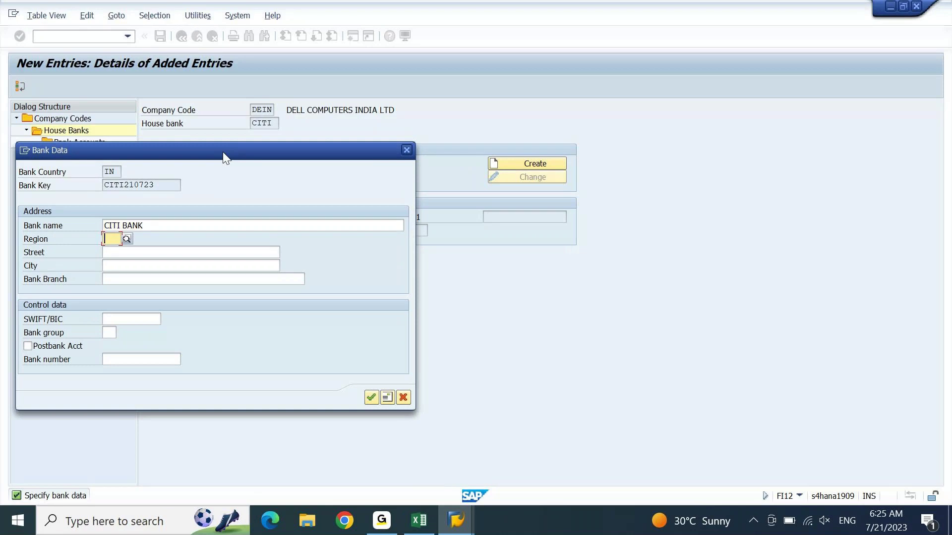
{"action": "type", "text": "3"}
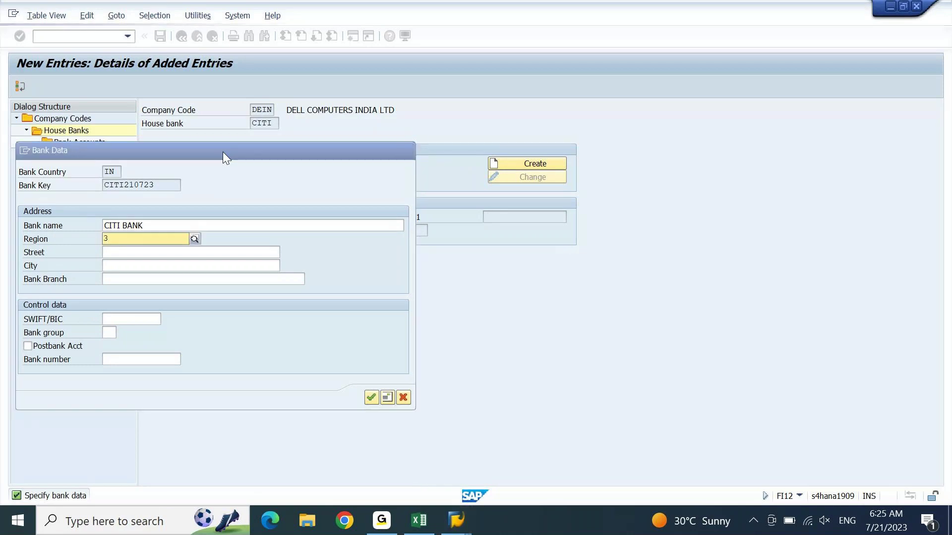
{"action": "key", "text": "Return"}
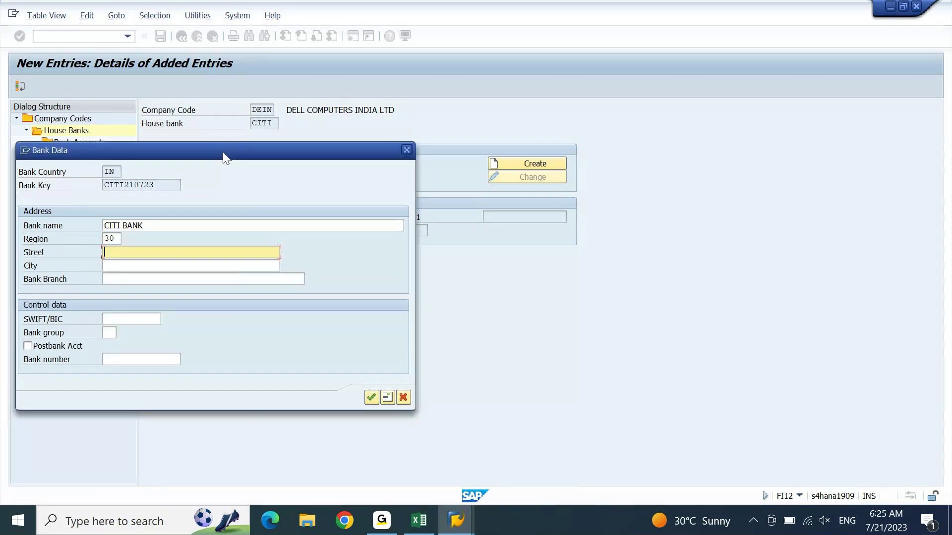
{"action": "type", "text": "BANK STREET"}
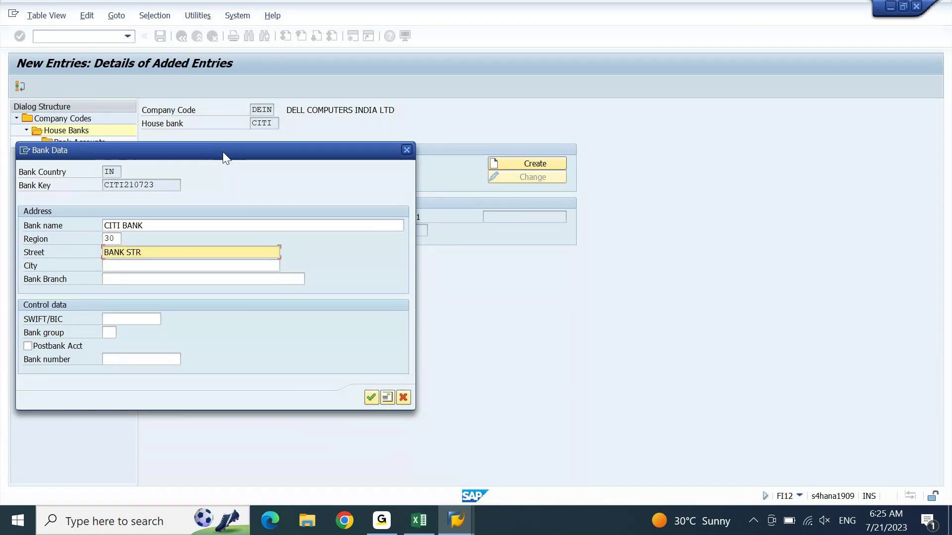
{"action": "key", "text": "Tab"}
{"action": "type", "text": "DELHI"}
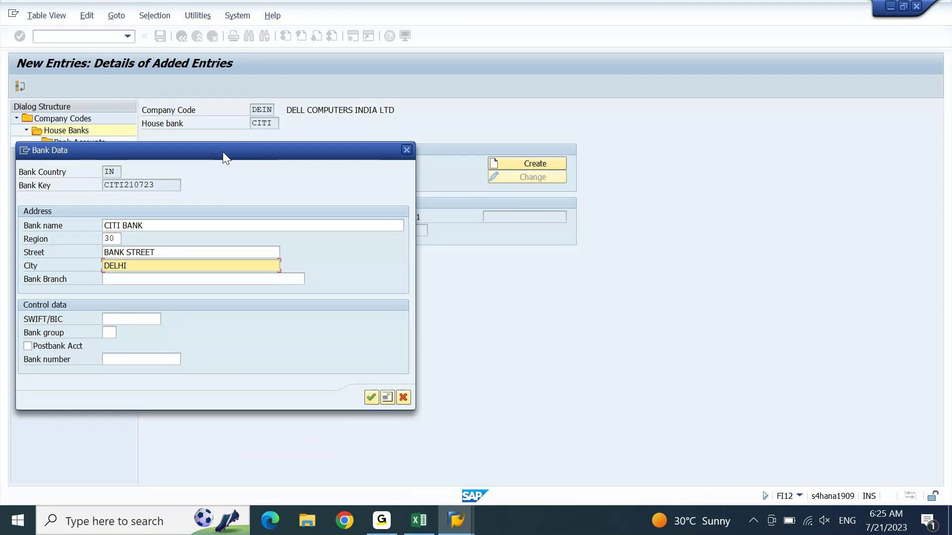
{"action": "key", "text": "Tab"}
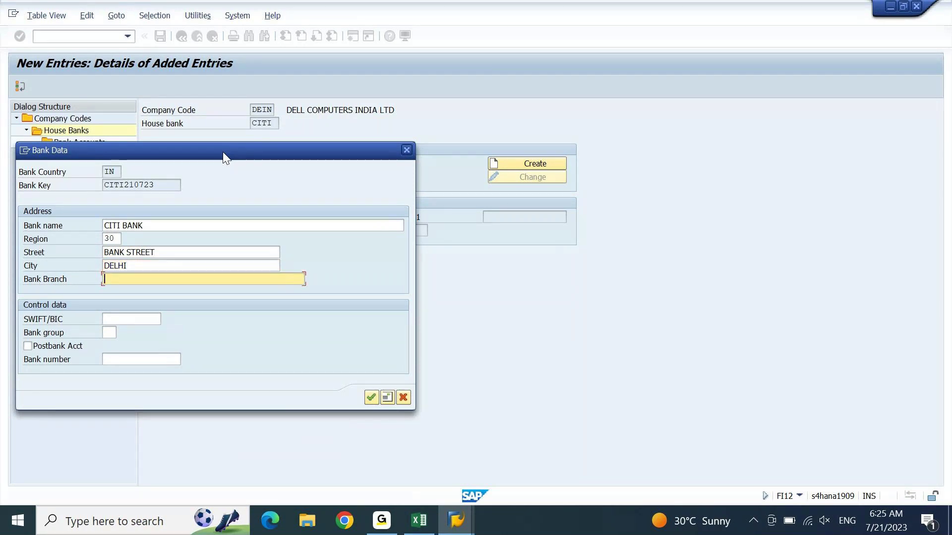
{"action": "type", "text": "DELHI"}
Step: Copy CITI210723 into SWIFT/BIC, confirm the bank data and save the house bank under the customizing request
{"action": "left_click", "coordinate": [169, 184]}
{"action": "left_click_drag", "start_coordinate": [169, 185], "coordinate": [58, 192]}
{"action": "key", "text": "ctrl+c"}
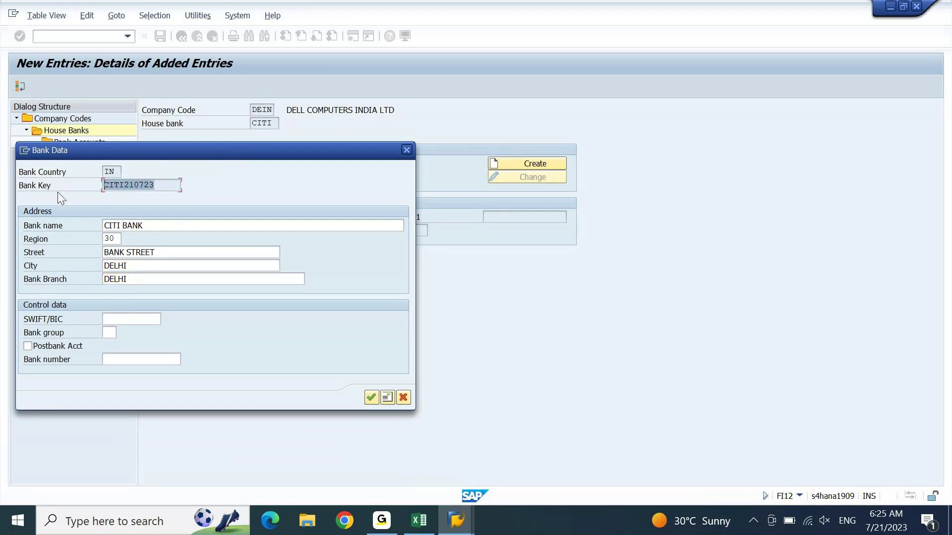
{"action": "left_click", "coordinate": [148, 320]}
{"action": "key", "text": "ctrl+v"}
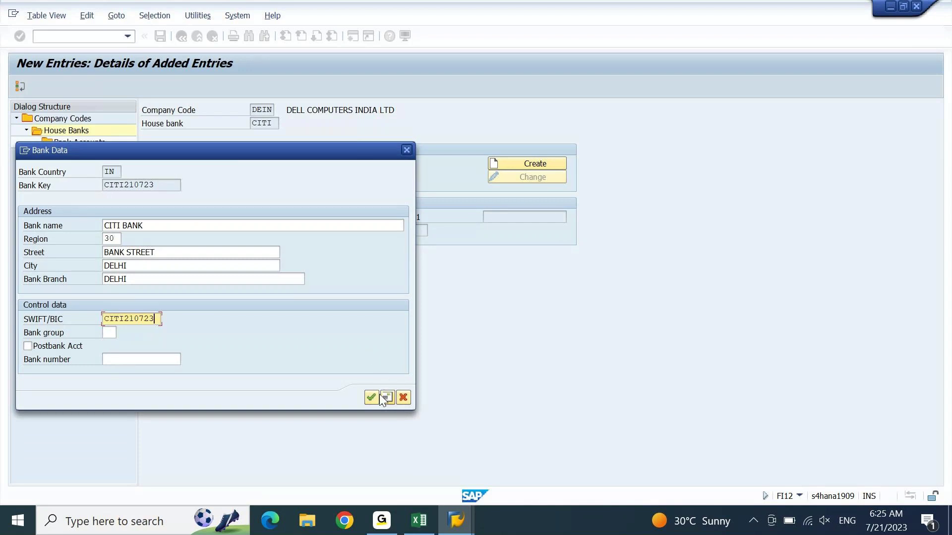
{"action": "left_click", "coordinate": [375, 397]}
{"action": "key", "text": "ctrl+c"}
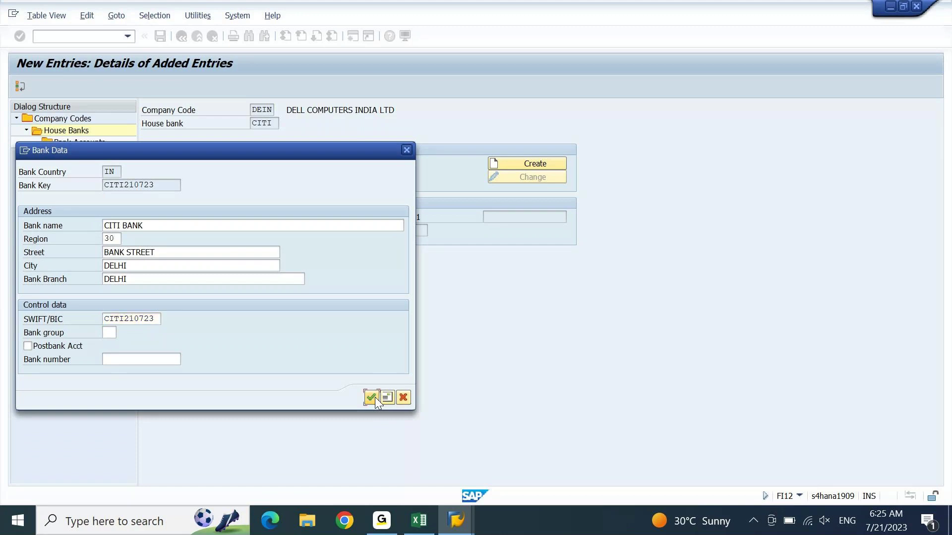
{"action": "left_click", "coordinate": [375, 397]}
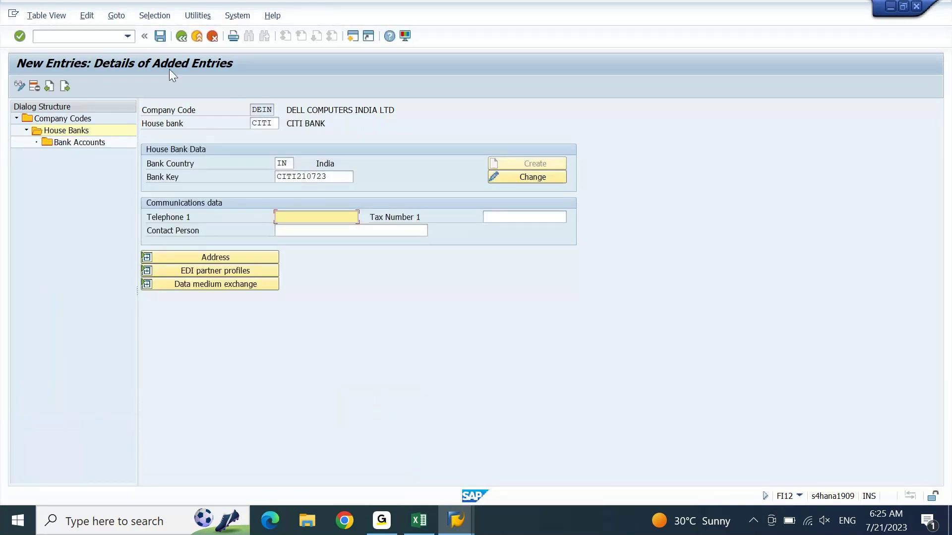
{"action": "left_click", "coordinate": [160, 36]}
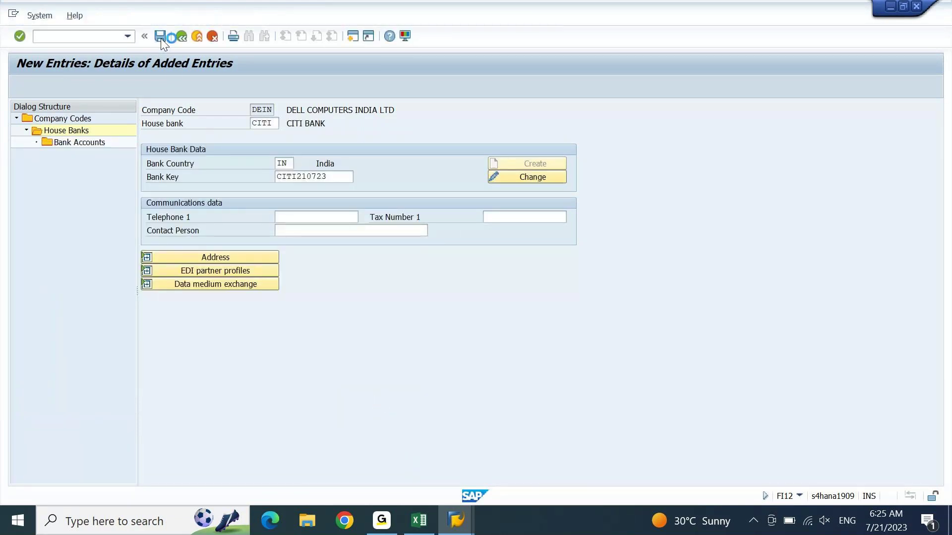
{"action": "key", "text": "Return"}
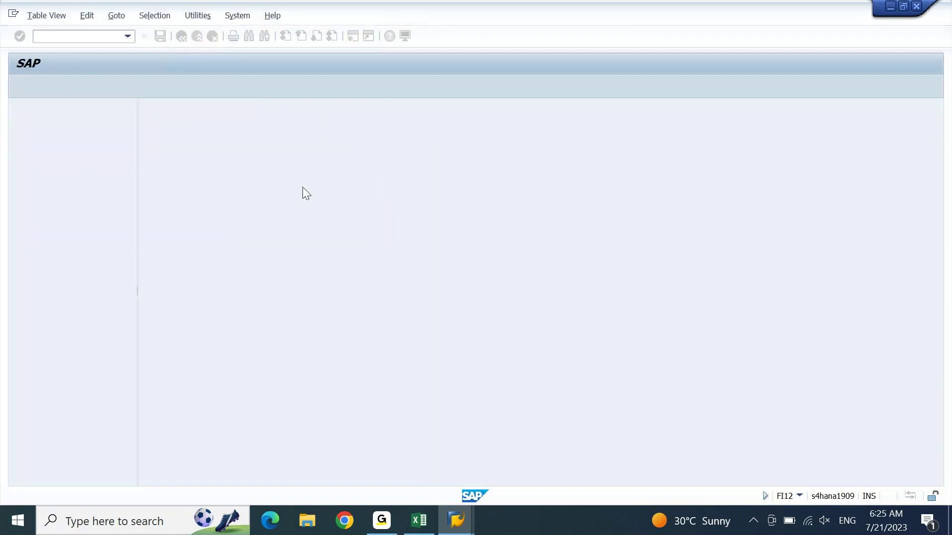
{"action": "left_click", "coordinate": [416, 518]}
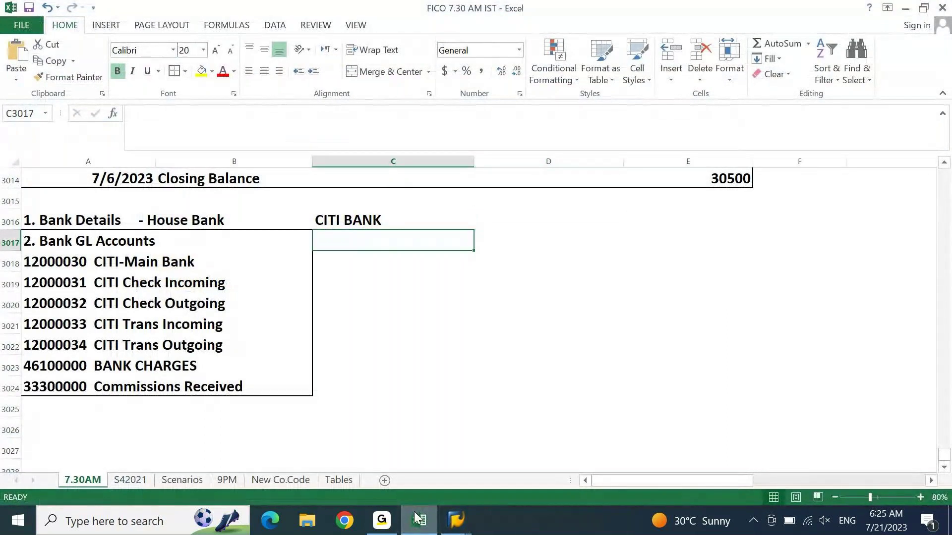
Step: Put CITI210723 in D3017 with the label Bank Key in C3017
{"action": "key", "text": "Right"}
{"action": "key", "text": "ctrl+v"}
{"action": "key", "text": "Left"}
{"action": "type", "text": "Bank Ky"}
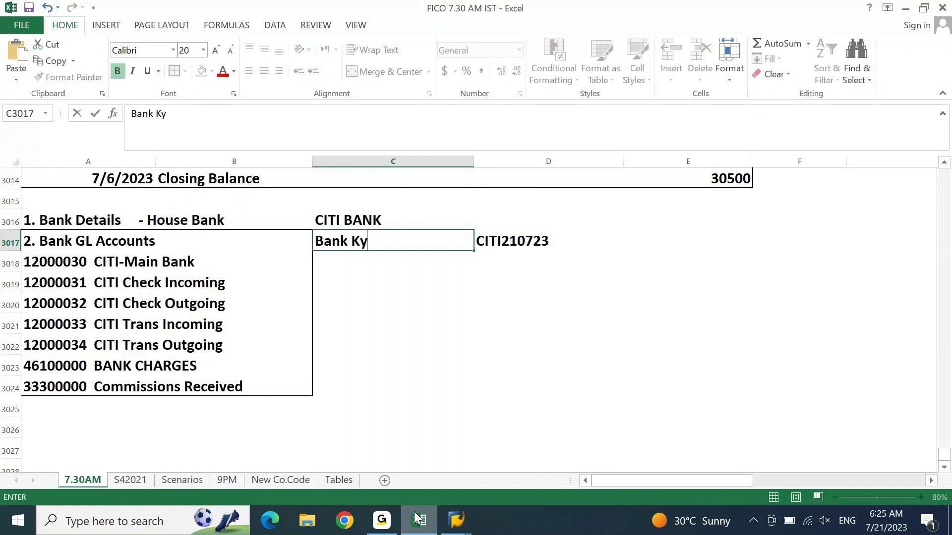
{"action": "key", "text": "BackSpace"}
{"action": "type", "text": "ey"}
{"action": "key", "text": "Return"}
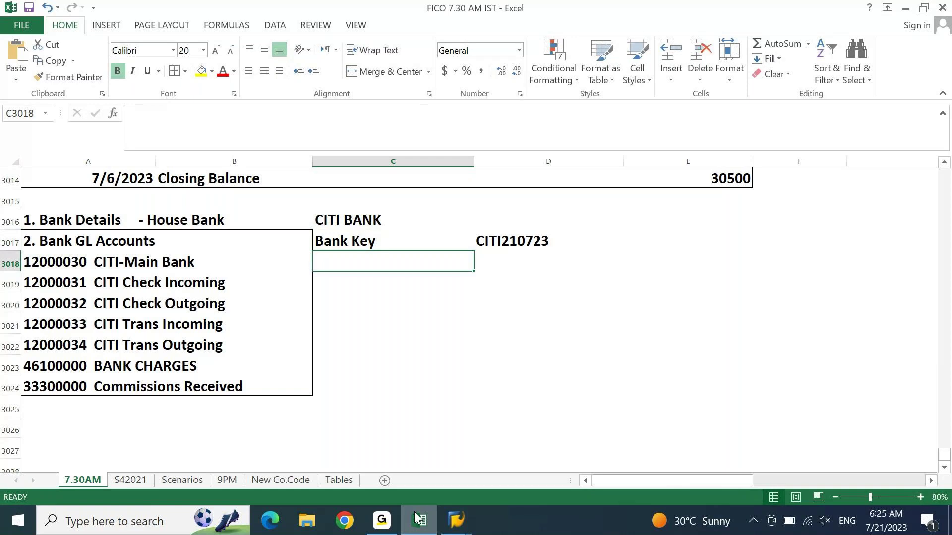
{"action": "left_click", "coordinate": [418, 519]}
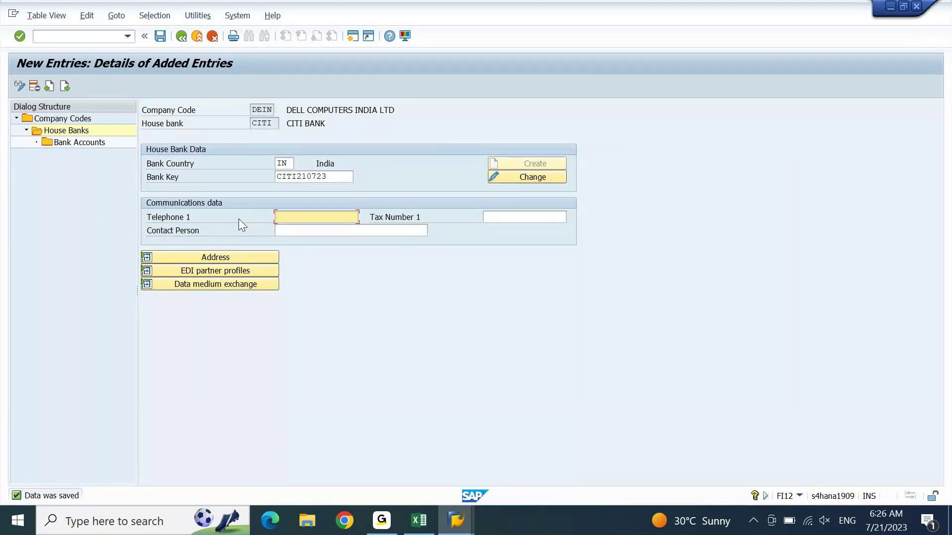
Step: Go to the Bank Accounts level and acknowledge the Read access only notice
{"action": "left_click", "coordinate": [86, 148]}
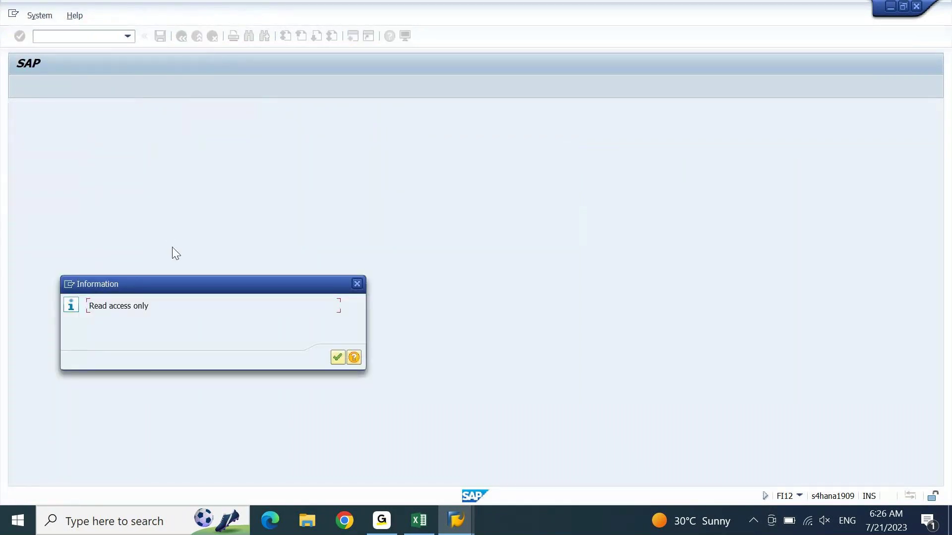
{"action": "left_click", "coordinate": [339, 357]}
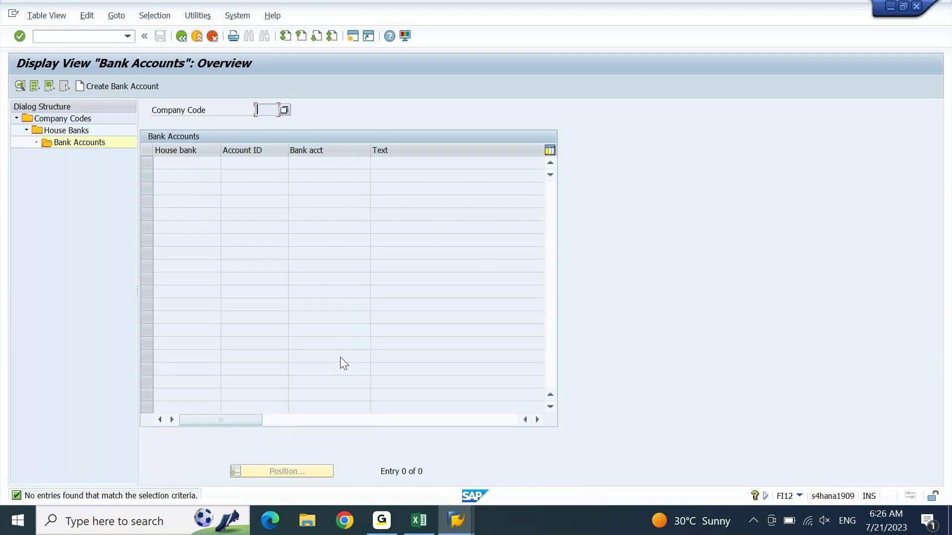
Step: Launch Create Bank Account, maximize the browser window and close the Download Microsoft Edge tab
{"action": "left_click", "coordinate": [134, 86]}
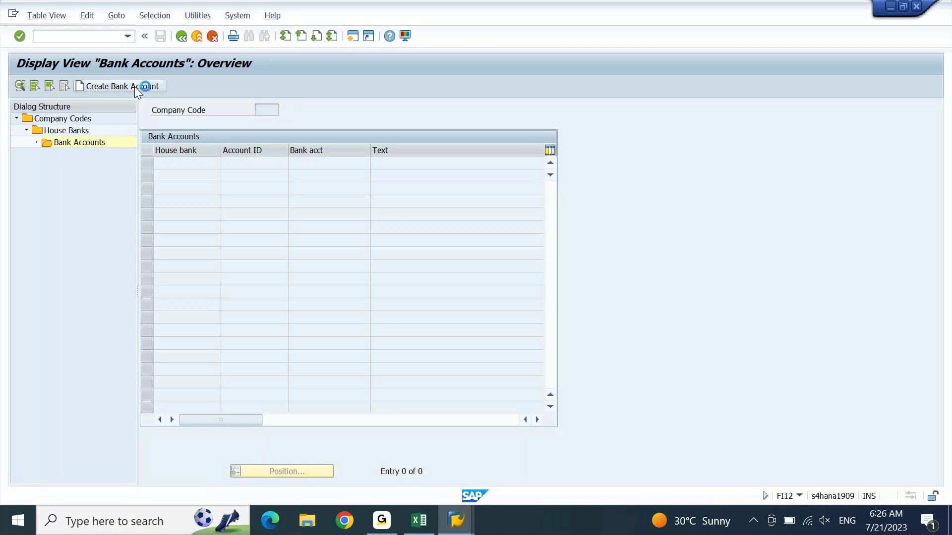
{"action": "left_click", "coordinate": [135, 86]}
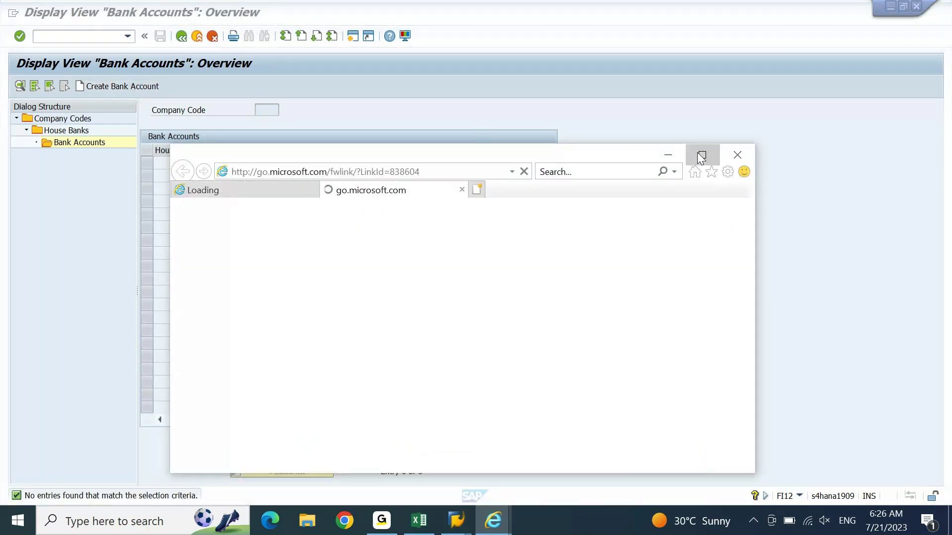
{"action": "left_click", "coordinate": [701, 155]}
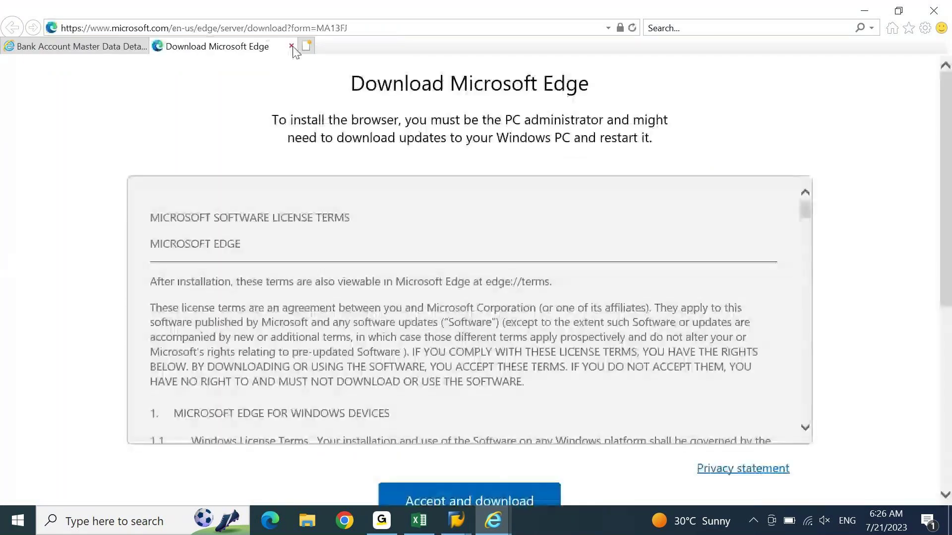
{"action": "left_click", "coordinate": [291, 46]}
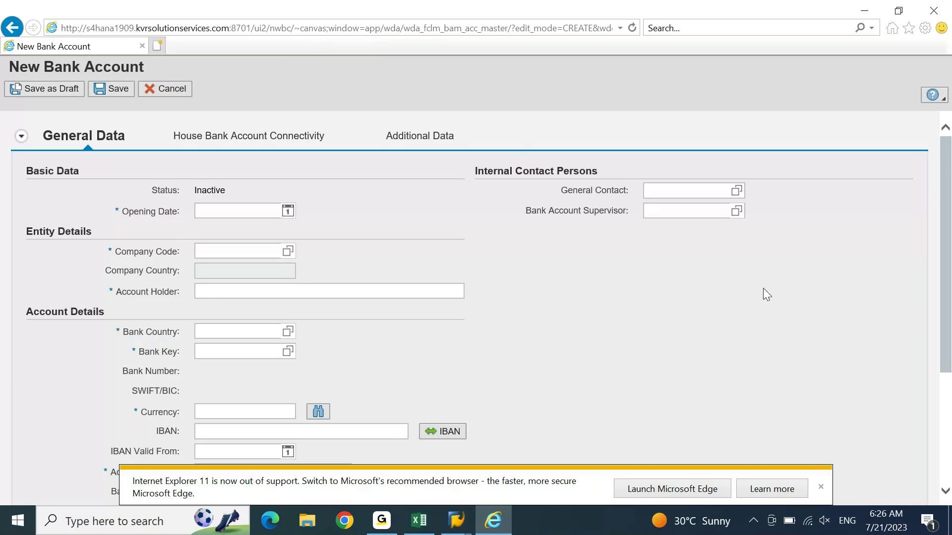
Step: Dismiss the browser's out-of-support notice and set the opening date to 07.06.2023
{"action": "left_click", "coordinate": [821, 487]}
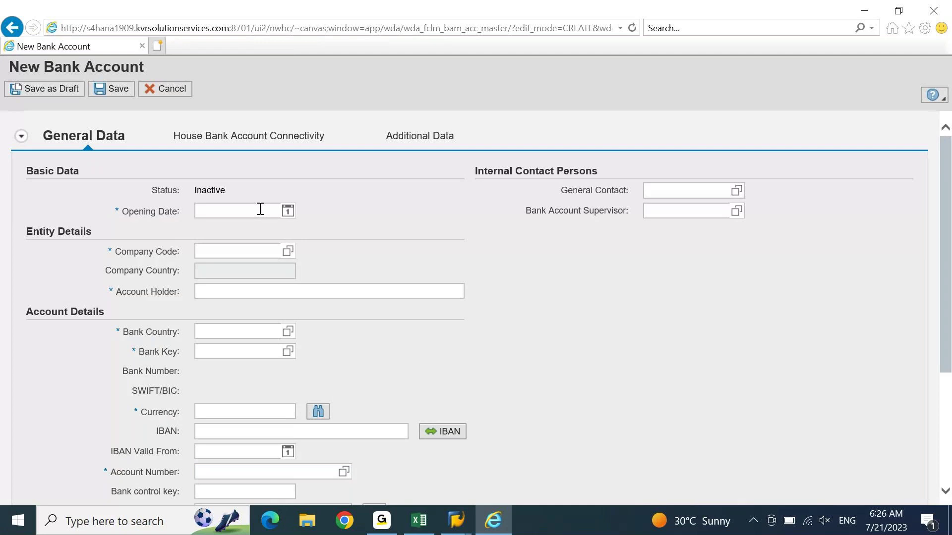
{"action": "left_click", "coordinate": [287, 211]}
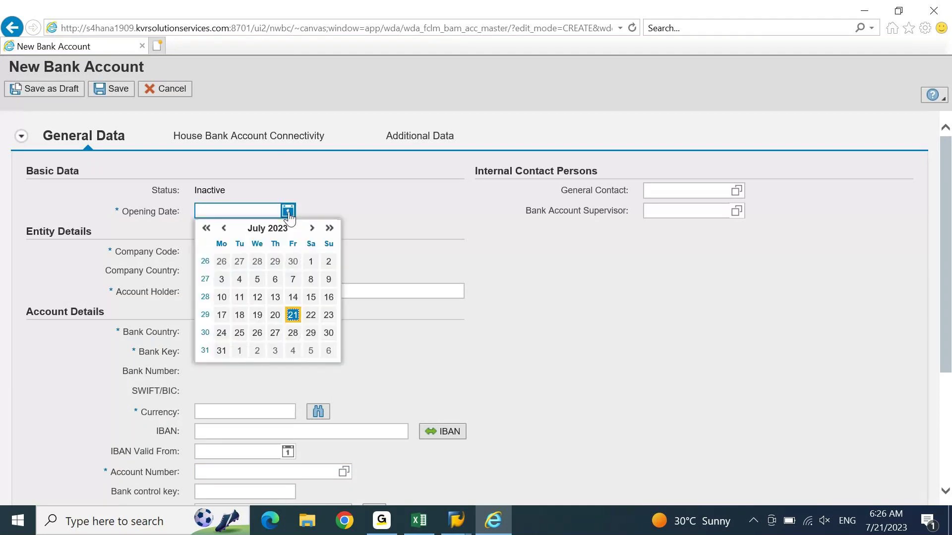
{"action": "left_click", "coordinate": [220, 230]}
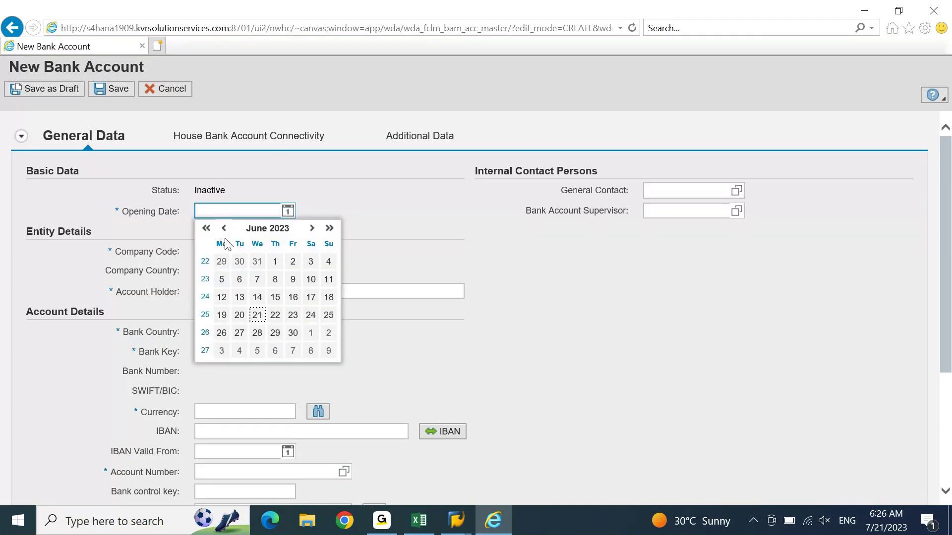
{"action": "left_click", "coordinate": [255, 282]}
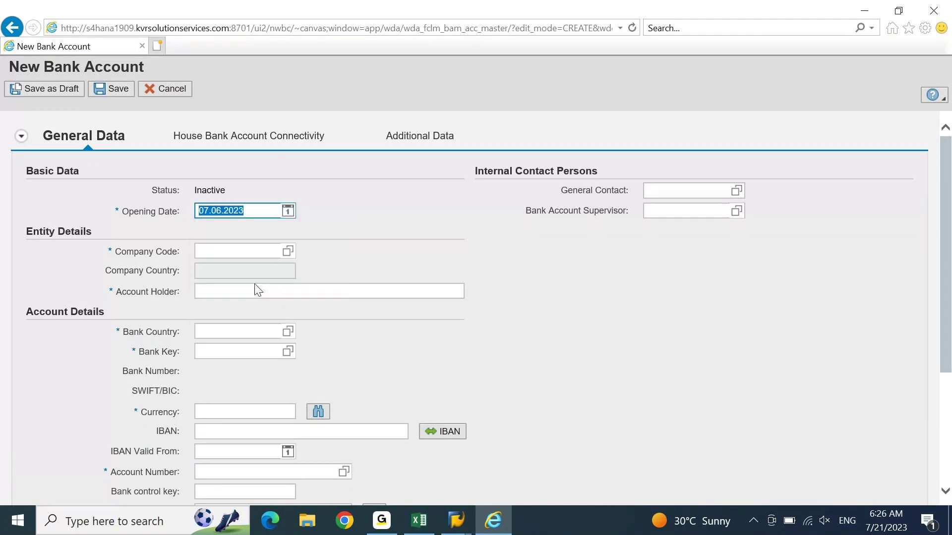
Step: Enter company code DEIN so the account holder fills in as DELL COMPUTERS INDIA LTD
{"action": "left_click", "coordinate": [236, 251]}
{"action": "type", "text": "dein"}
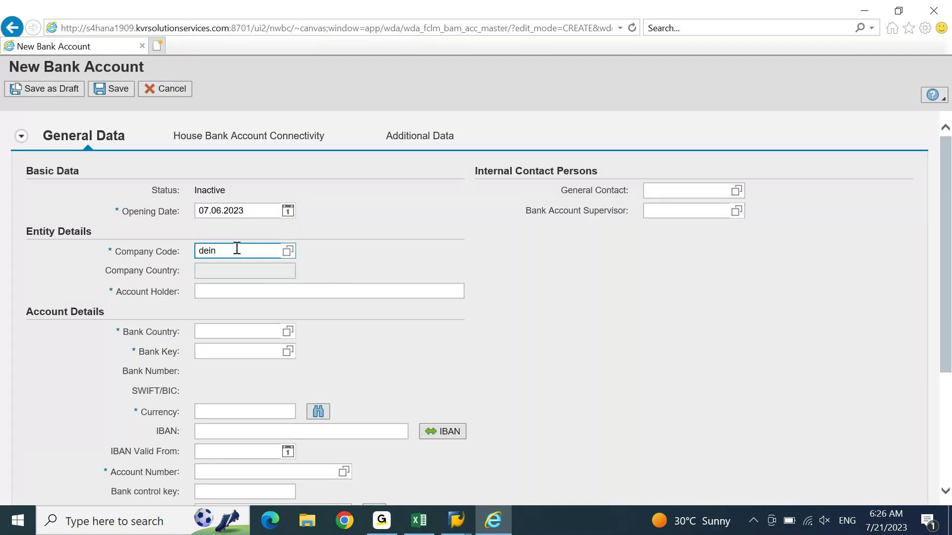
{"action": "key", "text": "Return"}
{"action": "left_click", "coordinate": [355, 294]}
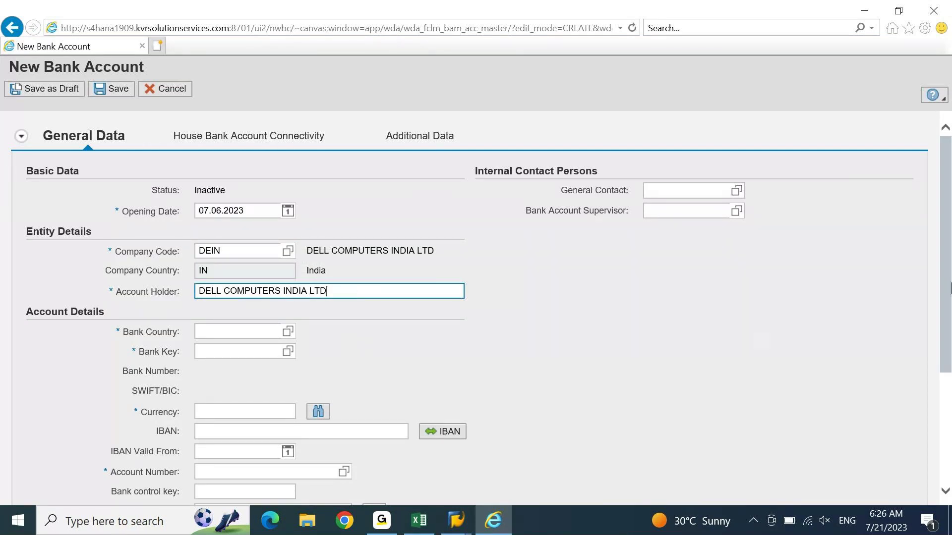
{"action": "left_click_drag", "start_coordinate": [945, 278], "coordinate": [944, 369]}
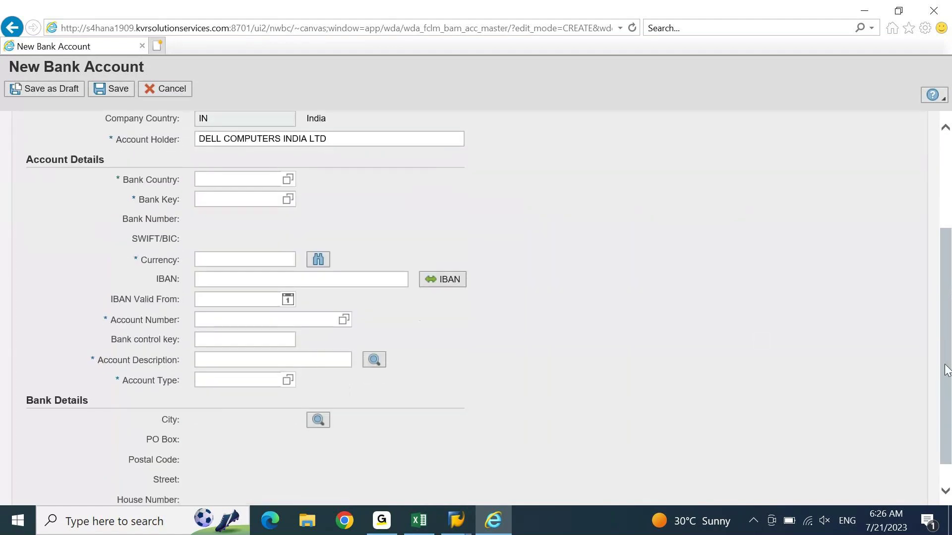
Step: Enter bank country IN and bank key CITI210723 to load the CITI BANK details
{"action": "left_click", "coordinate": [218, 179]}
{"action": "type", "text": "in"}
{"action": "key", "text": "Tab"}
{"action": "type", "text": "CITI210723"}
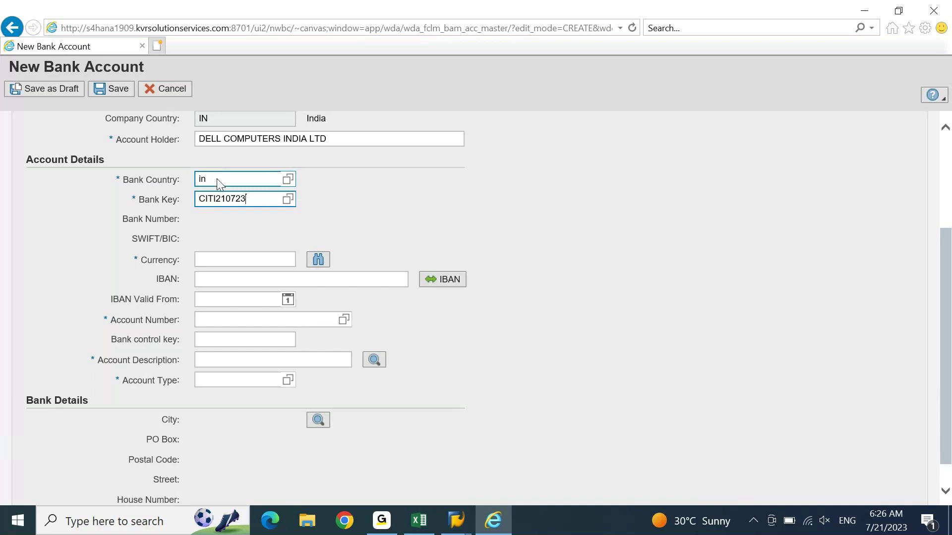
{"action": "key", "text": "Return"}
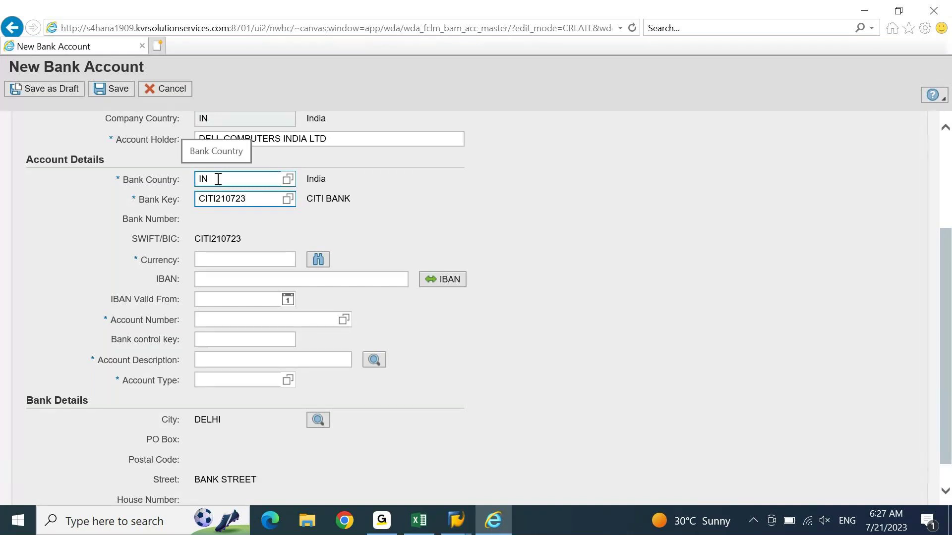
Step: Set currency INR, enter the bank account number, and copy it over to Excel
{"action": "left_click", "coordinate": [263, 261]}
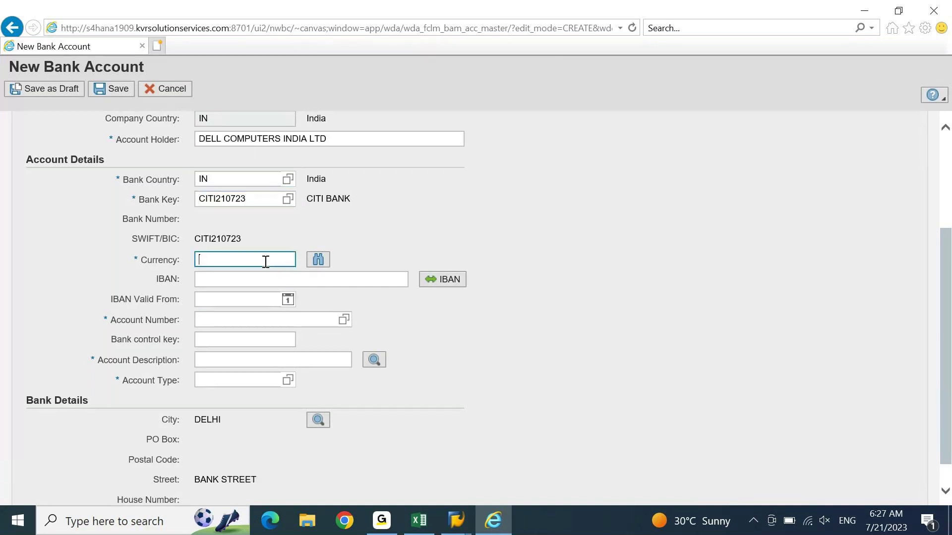
{"action": "type", "text": "inr"}
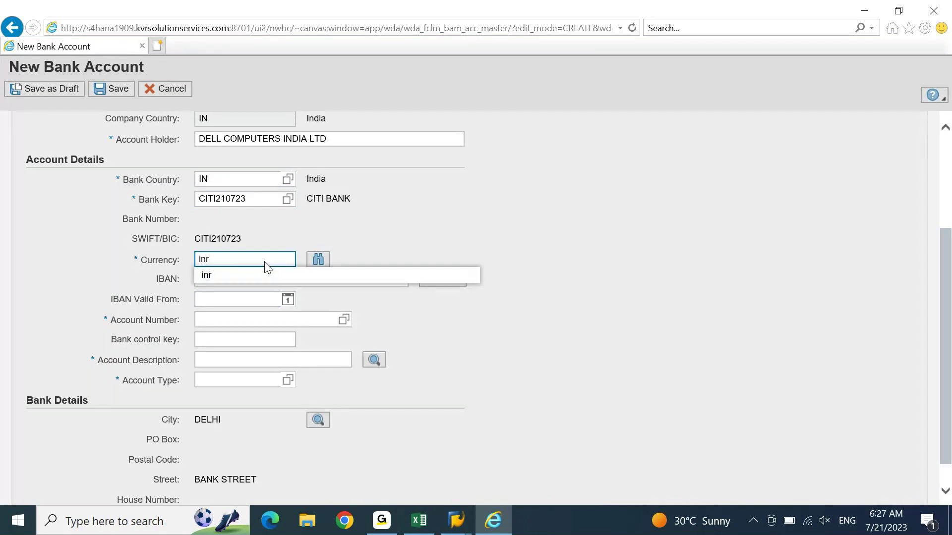
{"action": "left_click", "coordinate": [266, 276]}
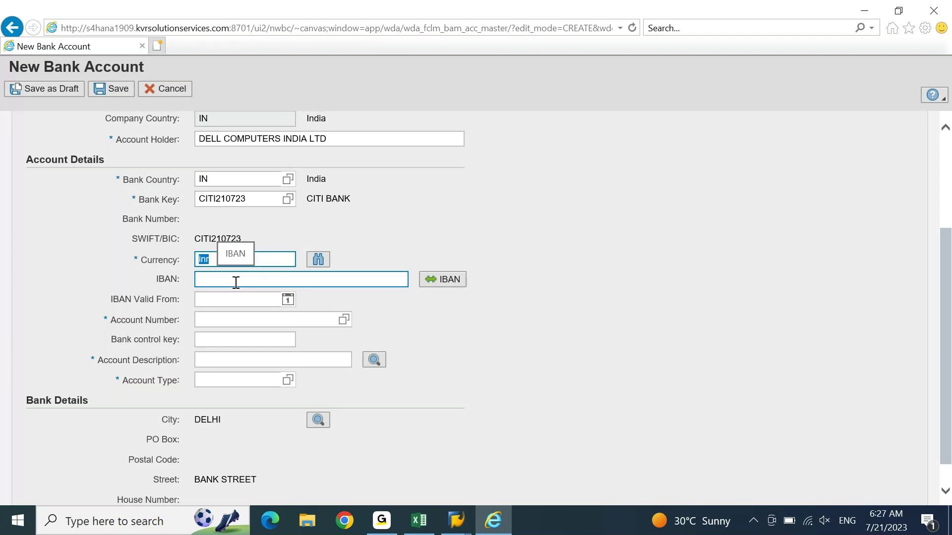
{"action": "left_click", "coordinate": [217, 319]}
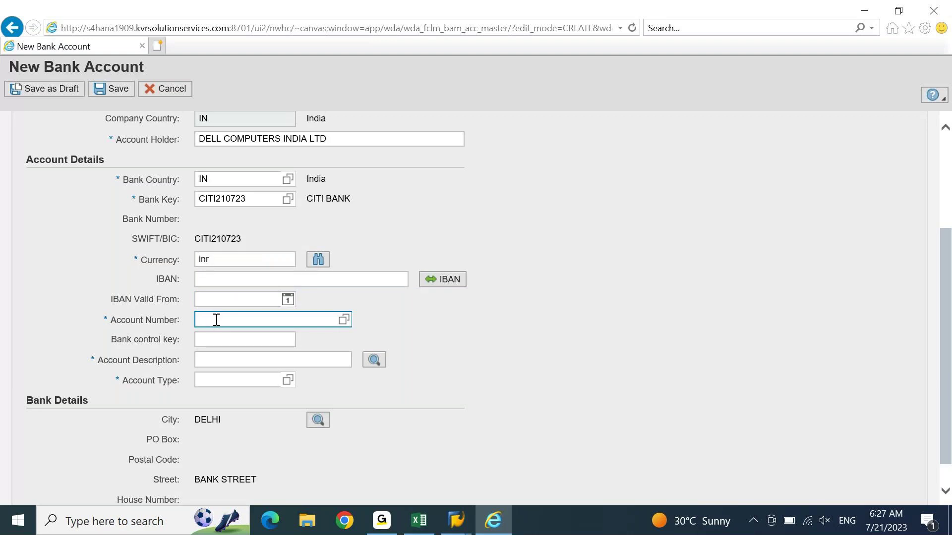
{"action": "double_click", "coordinate": [217, 319]}
{"action": "key", "text": "ctrl+c"}
{"action": "left_click", "coordinate": [418, 521]}
{"action": "key", "text": "Right"}
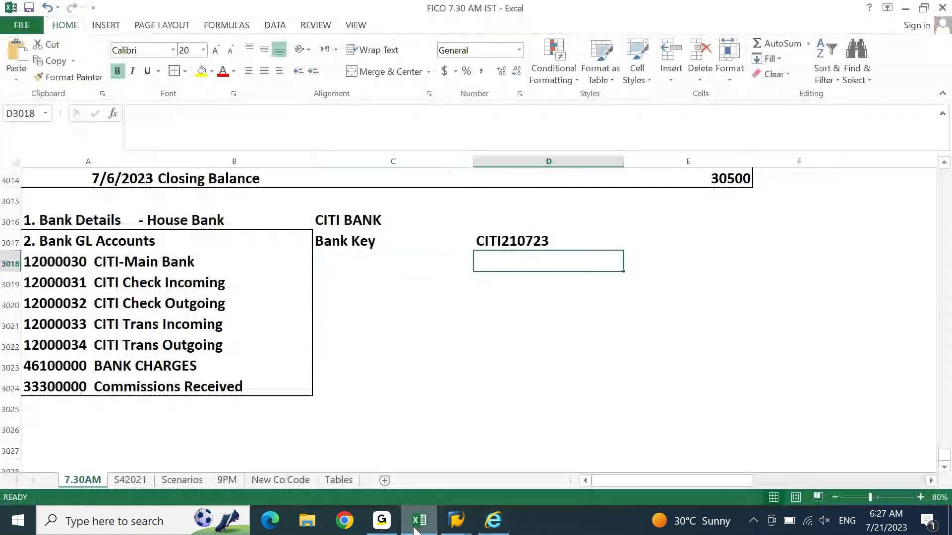
Step: Paste the account number into D3018, formatted like D3017 as a whole number
{"action": "key", "text": "ctrl+v"}
{"action": "left_click", "coordinate": [516, 236]}
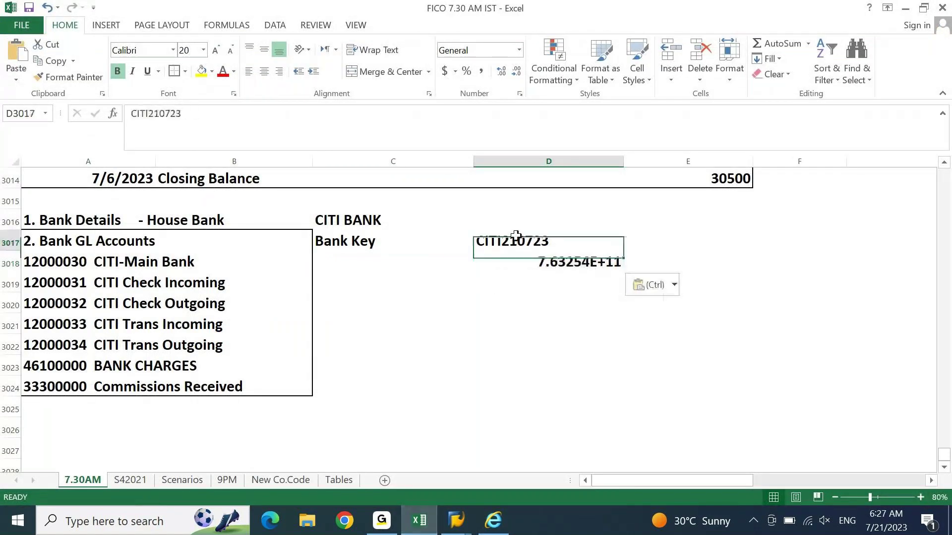
{"action": "left_click", "coordinate": [70, 77]}
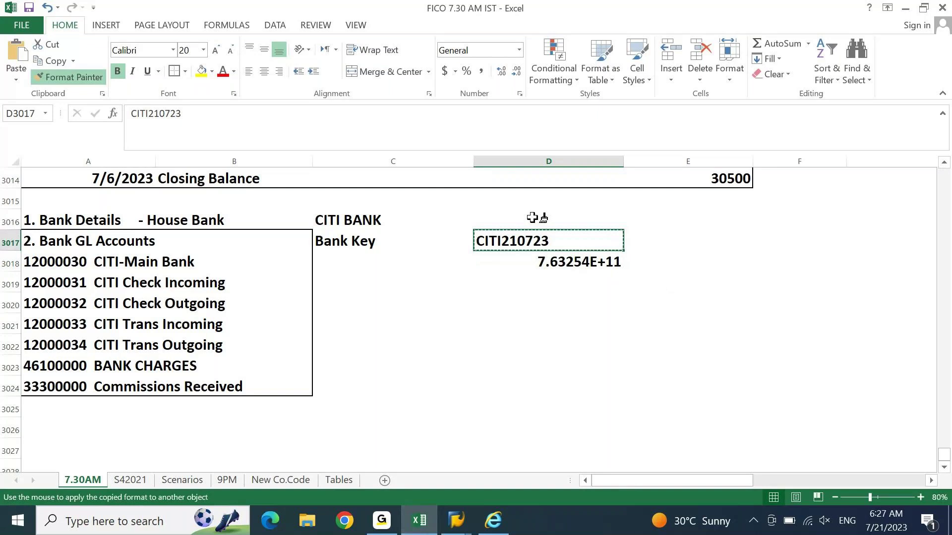
{"action": "left_click", "coordinate": [556, 261]}
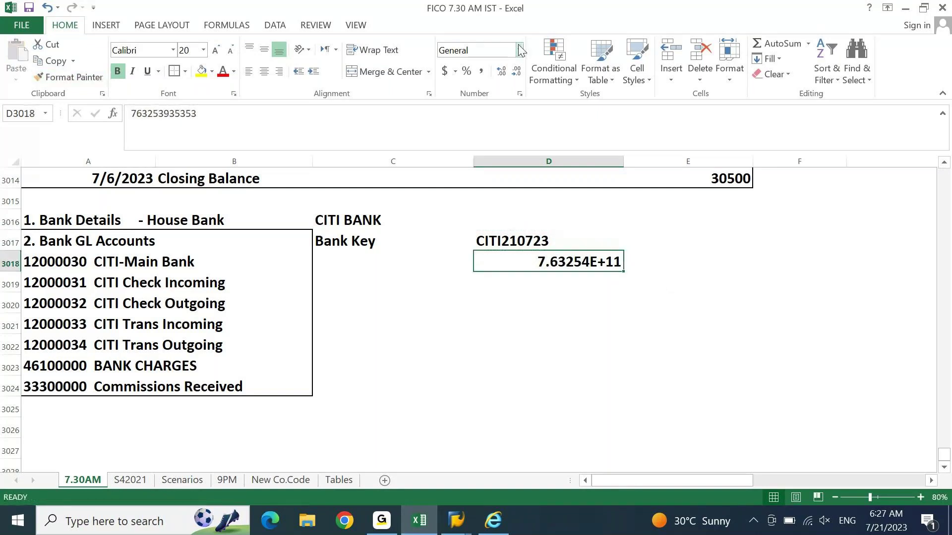
{"action": "left_click", "coordinate": [518, 49]}
{"action": "left_click", "coordinate": [495, 103]}
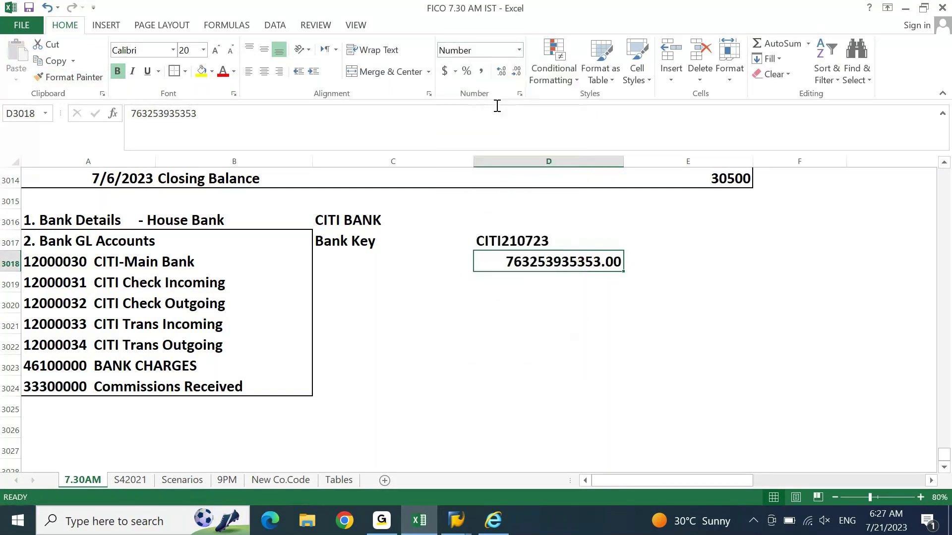
{"action": "left_click", "coordinate": [517, 71]}
Step: Label cell C3018 as 'A/C Number'
{"action": "left_click", "coordinate": [371, 264]}
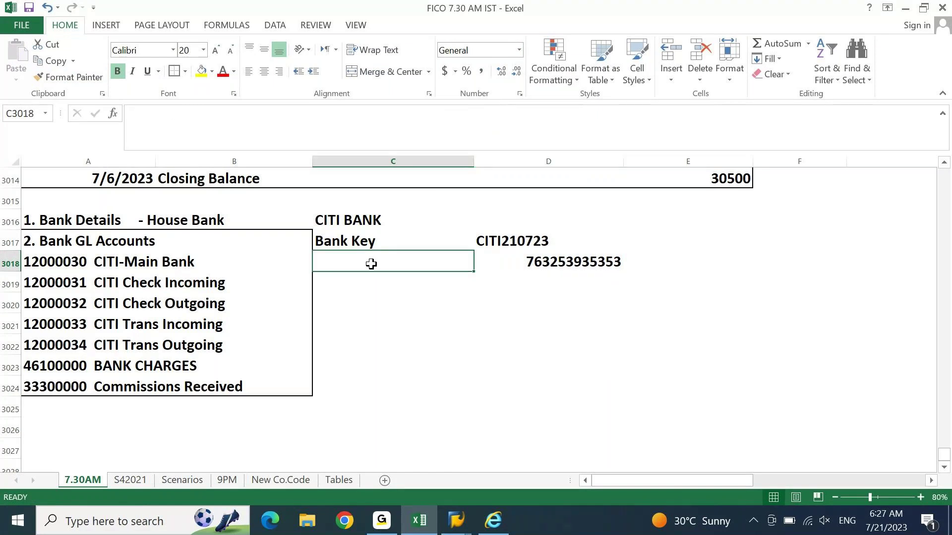
{"action": "type", "text": "A/C Number"}
{"action": "key", "text": "Return"}
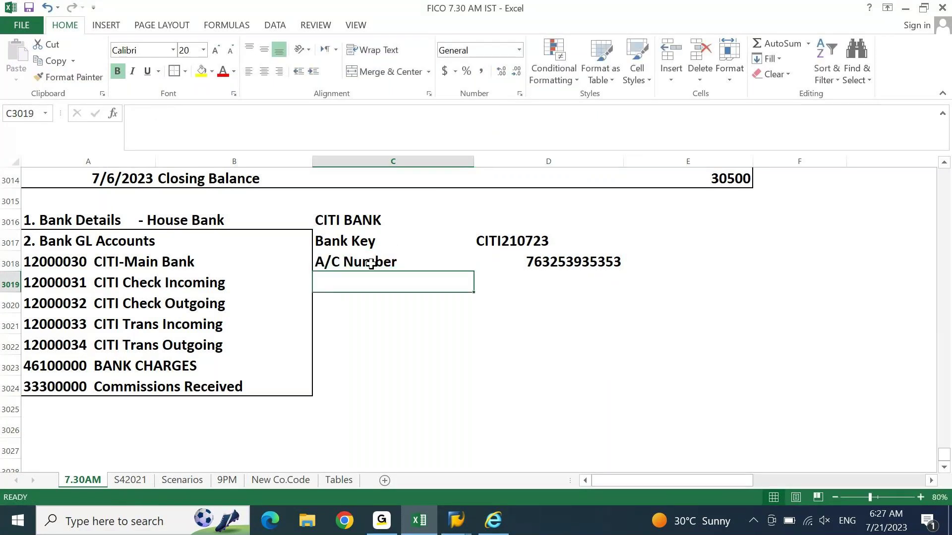
Step: Back in the bank account form, enter the description CITI *353 CURRENT AC
{"action": "left_click", "coordinate": [431, 519]}
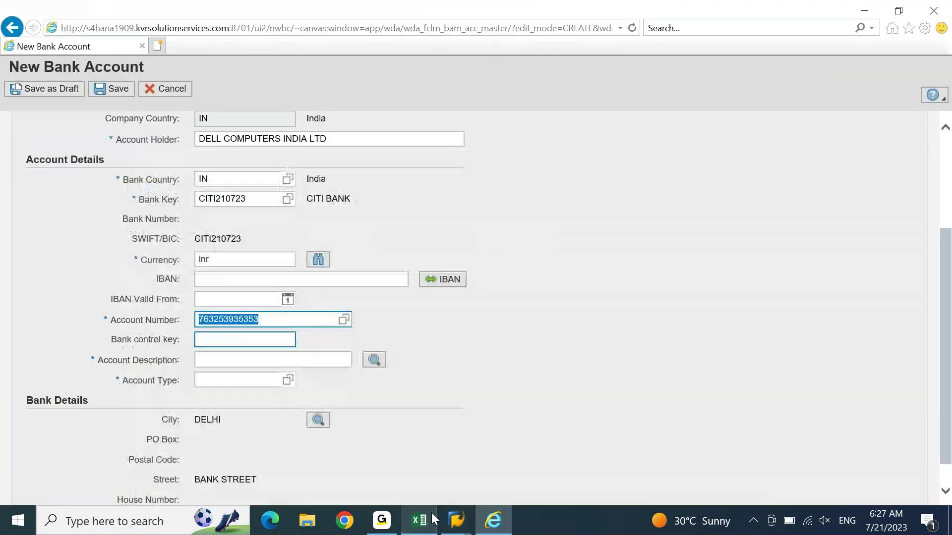
{"action": "left_click", "coordinate": [219, 360]}
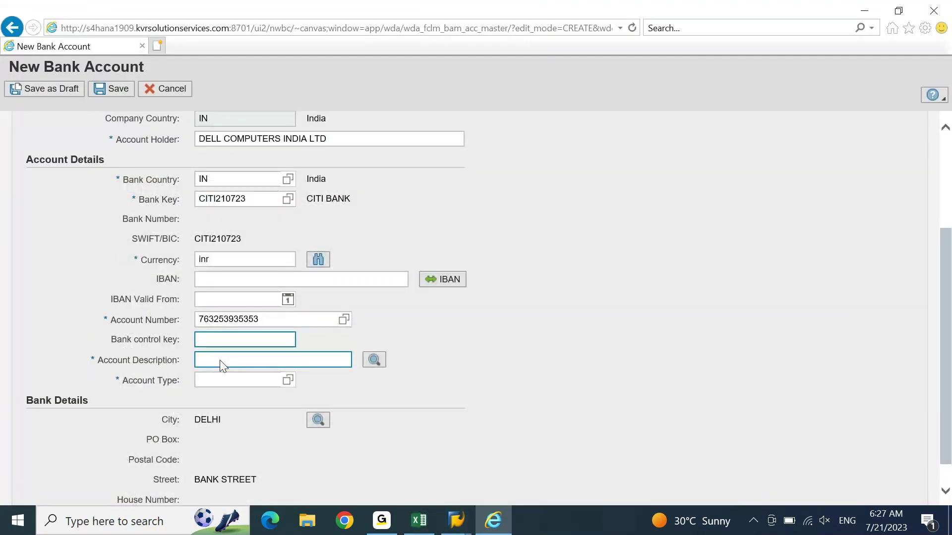
{"action": "type", "text": "ci"}
{"action": "key", "text": "BackSpace"}
{"action": "key", "text": "BackSpace"}
{"action": "type", "text": "CI"}
{"action": "type", "text": " 5353 CURRENT AC"}
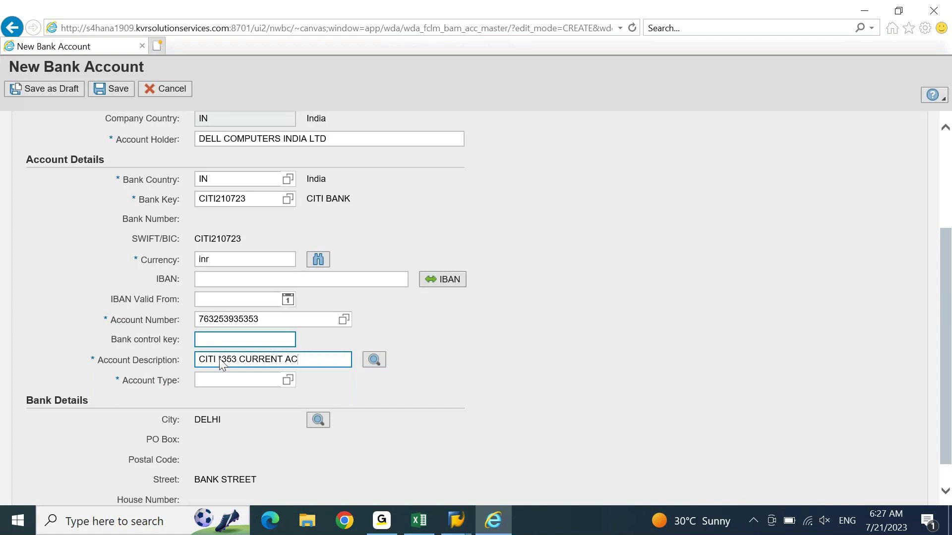
Step: Choose account type 02 Current Account and go to House Bank Account Connectivity
{"action": "left_click", "coordinate": [226, 380]}
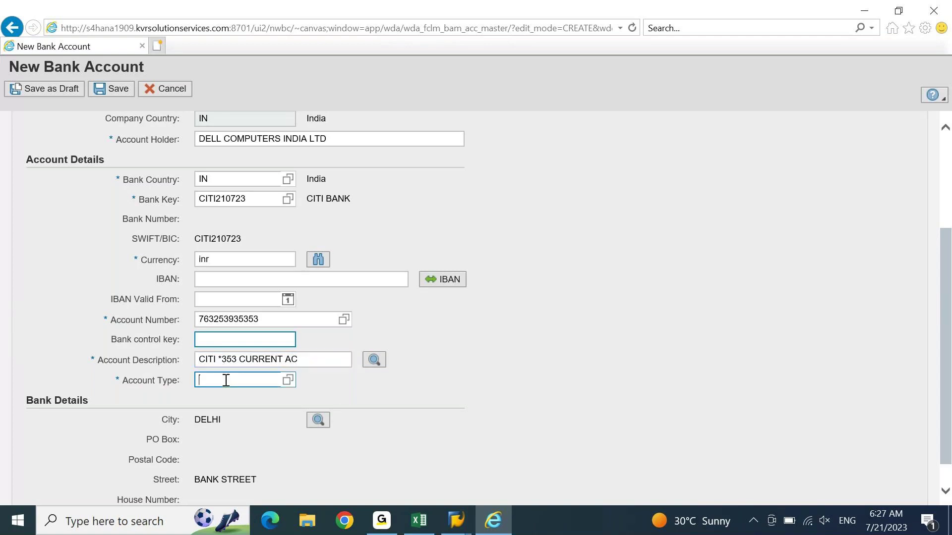
{"action": "left_click", "coordinate": [287, 380]}
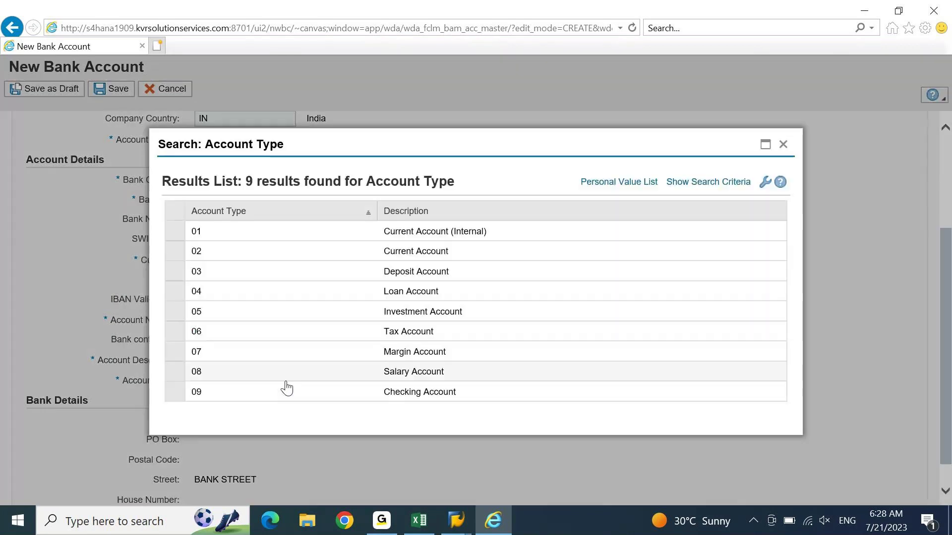
{"action": "left_click", "coordinate": [204, 251]}
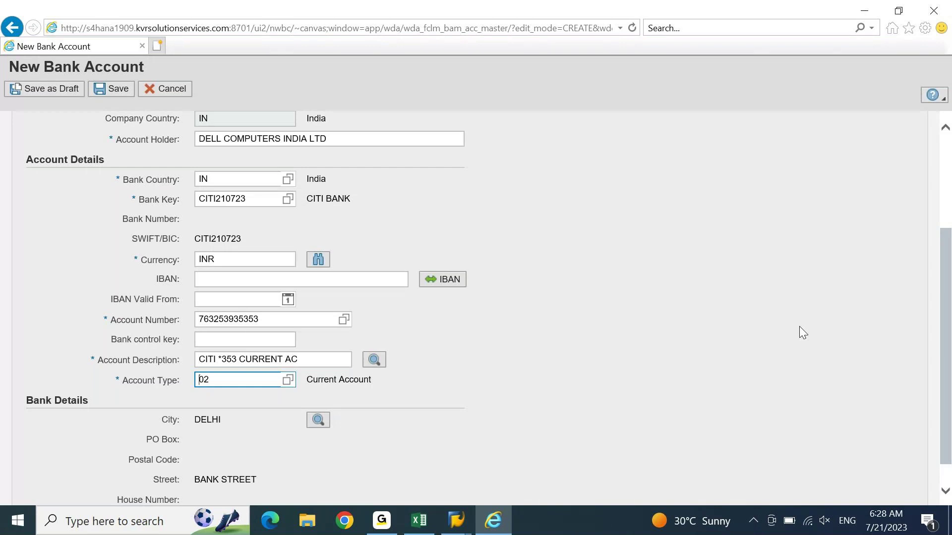
{"action": "left_click_drag", "start_coordinate": [948, 312], "coordinate": [948, 399]}
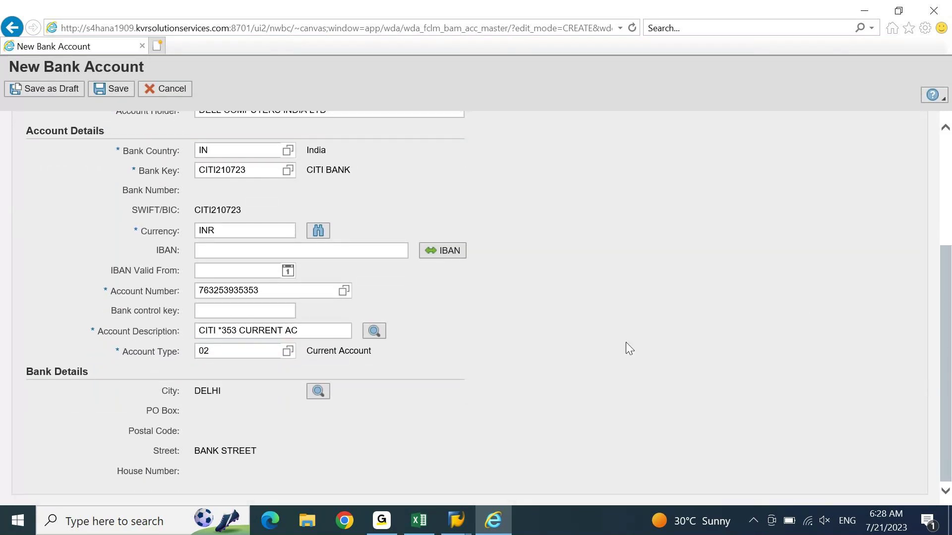
{"action": "scroll", "coordinate": [948, 223], "scroll_direction": "up", "scroll_amount": 2}
{"action": "scroll", "coordinate": [948, 214], "scroll_direction": "up", "scroll_amount": 2}
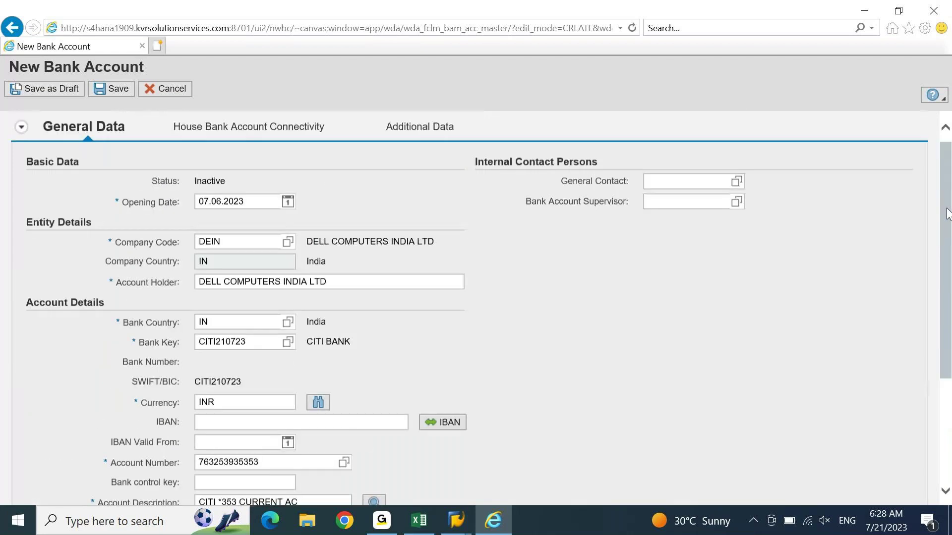
{"action": "left_click", "coordinate": [261, 139]}
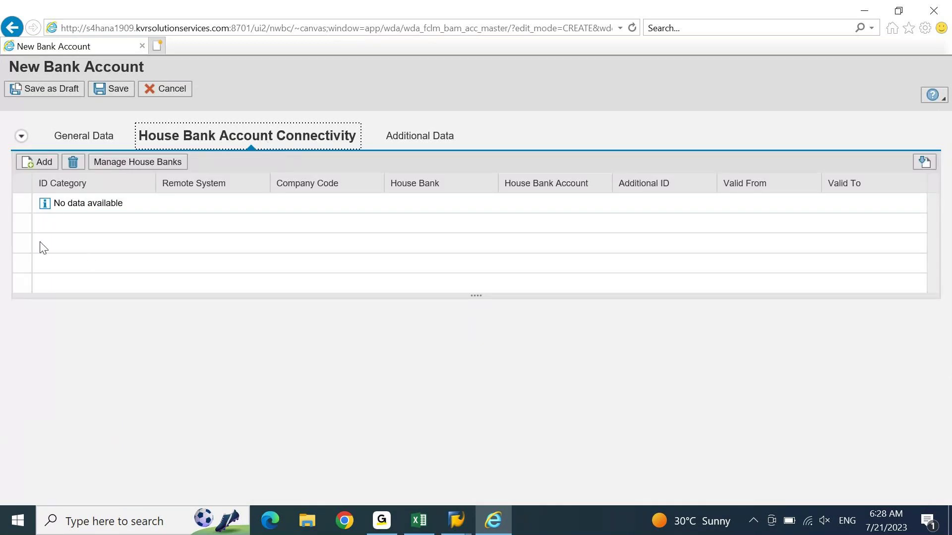
Step: Add a house bank connectivity row with house bank account CITI1
{"action": "left_click", "coordinate": [40, 166]}
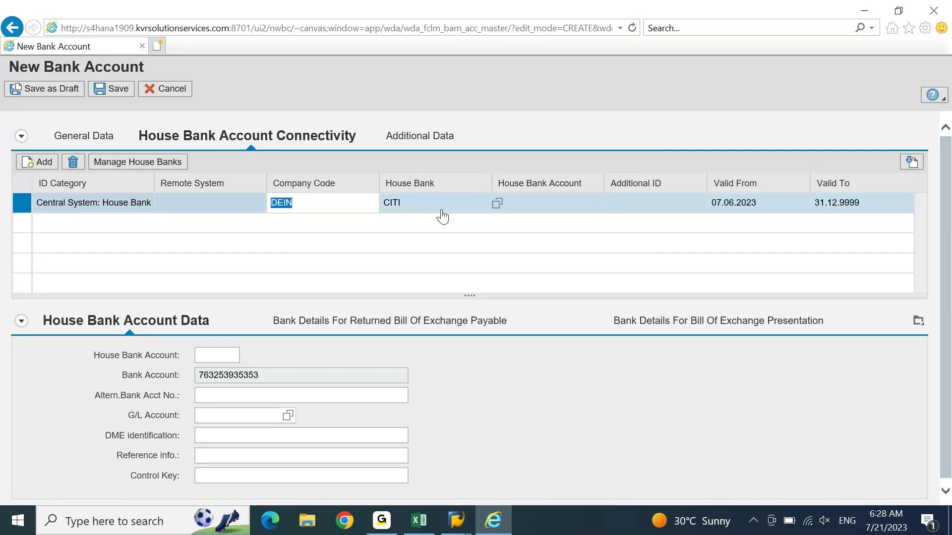
{"action": "left_click", "coordinate": [529, 208]}
{"action": "type", "text": "CITI1"}
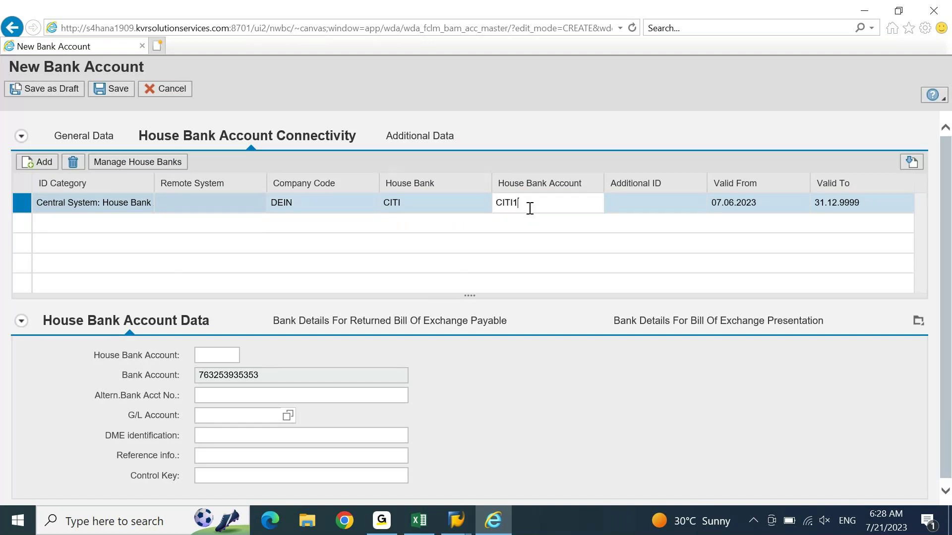
{"action": "key", "text": "Return"}
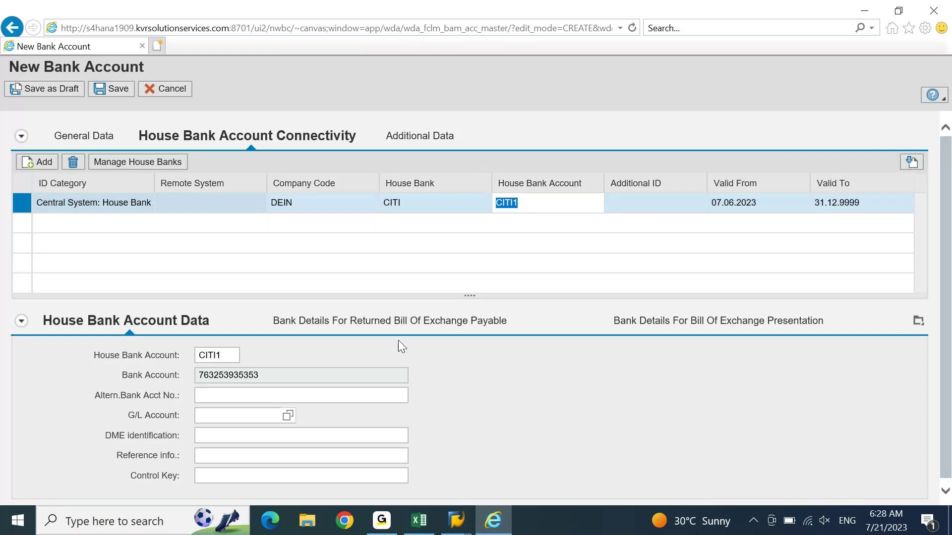
Step: Copy G/L account 12000030 from the CITI-Main Bank entry in the Excel workbook
{"action": "left_click", "coordinate": [228, 414]}
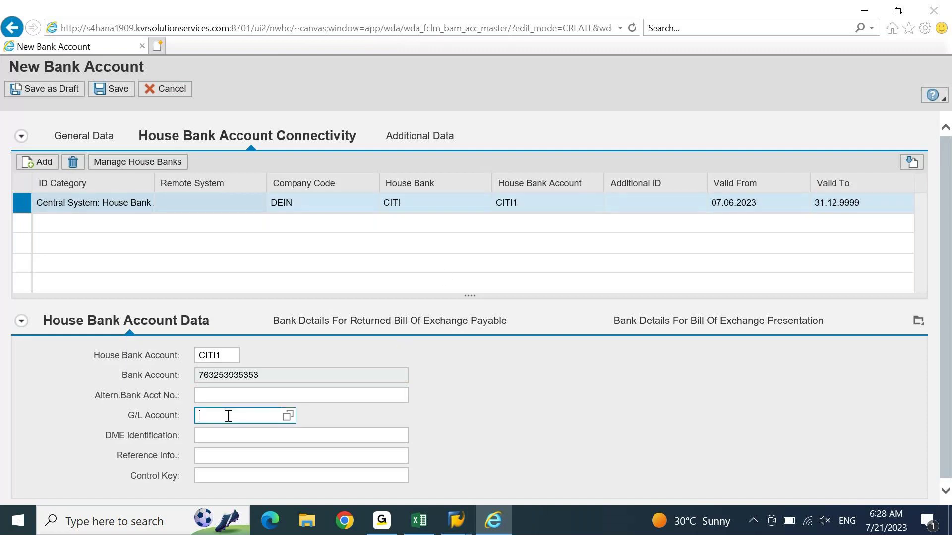
{"action": "left_click", "coordinate": [421, 524]}
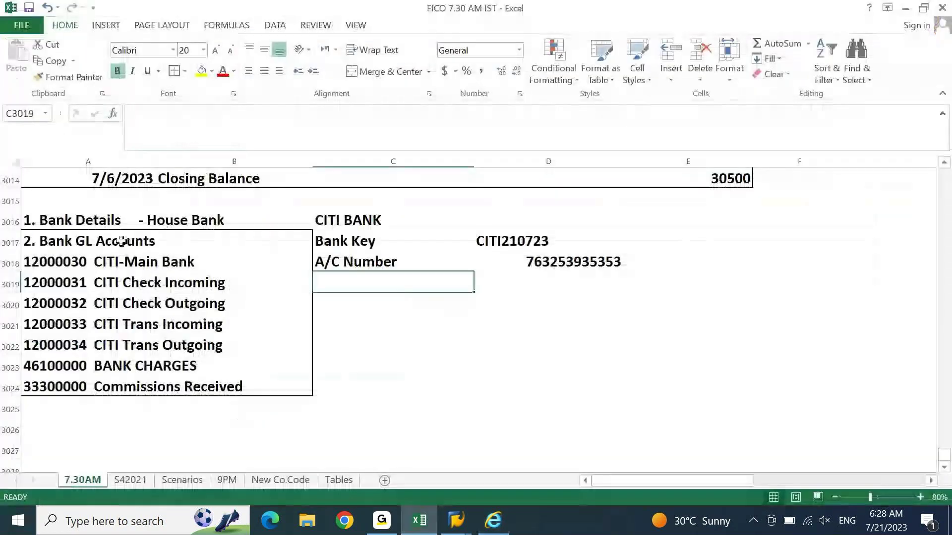
{"action": "left_click", "coordinate": [99, 259]}
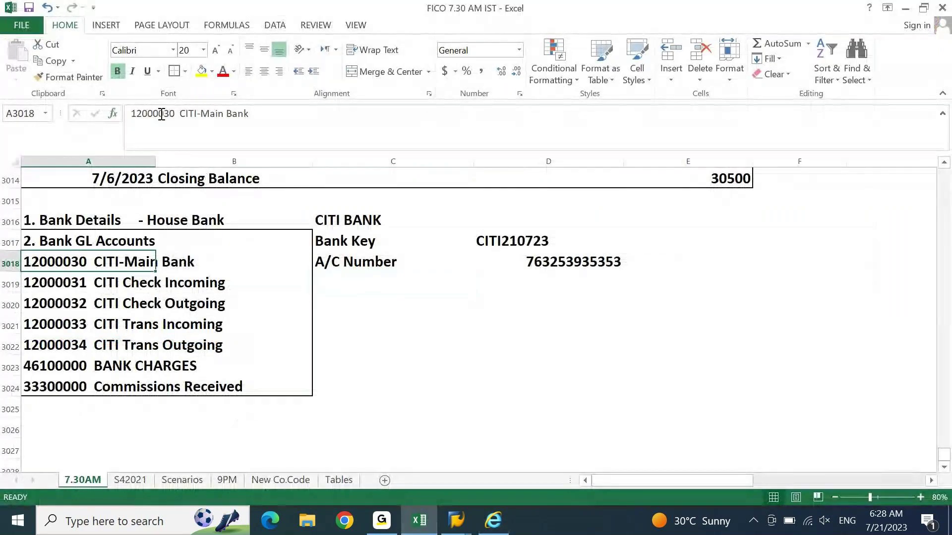
{"action": "left_click_drag", "start_coordinate": [131, 114], "coordinate": [174, 114]}
{"action": "key", "text": "ctrl+c"}
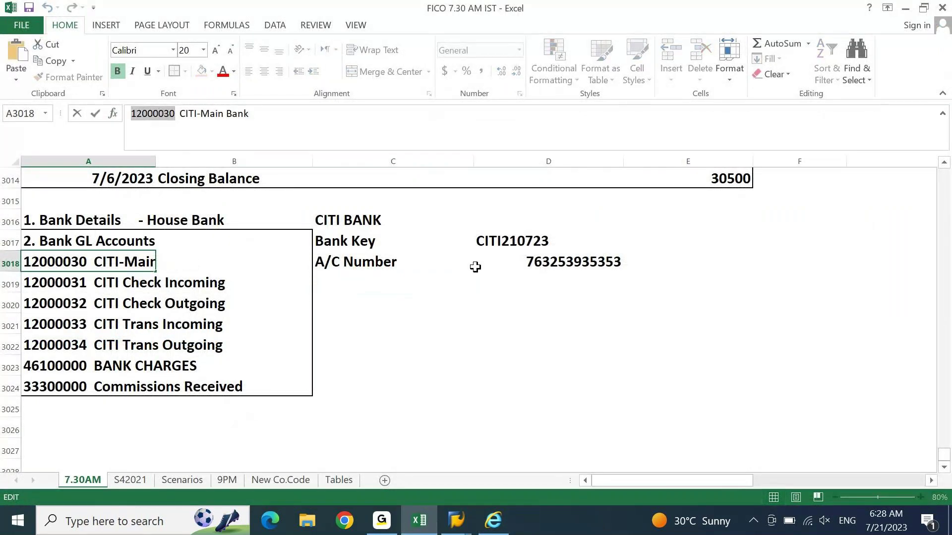
{"action": "left_click", "coordinate": [421, 520]}
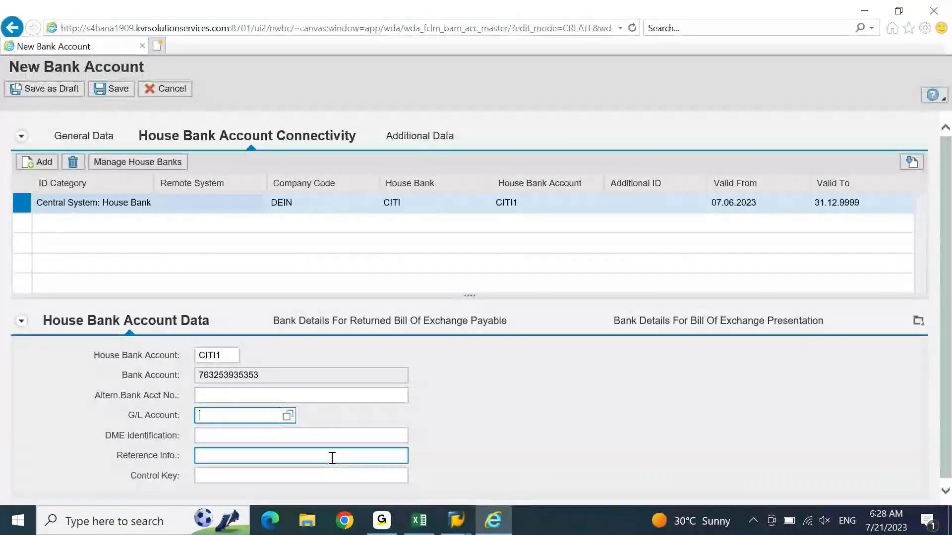
Step: Enter G/L account 12000030, save the account, and bring up the Bank Accounts view window
{"action": "key", "text": "ctrl+v"}
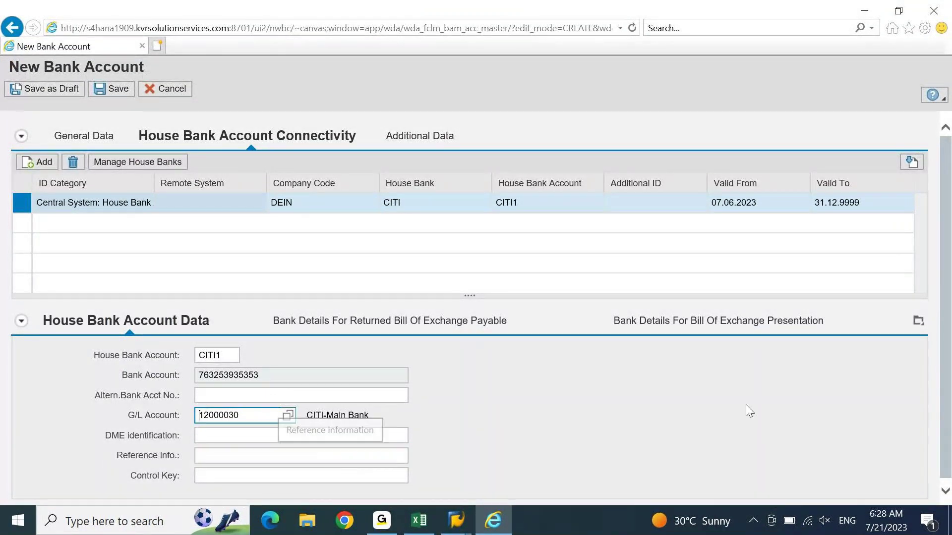
{"action": "scroll", "coordinate": [949, 330], "scroll_direction": "down", "scroll_amount": 1}
{"action": "scroll", "coordinate": [949, 329], "scroll_direction": "up", "scroll_amount": 1}
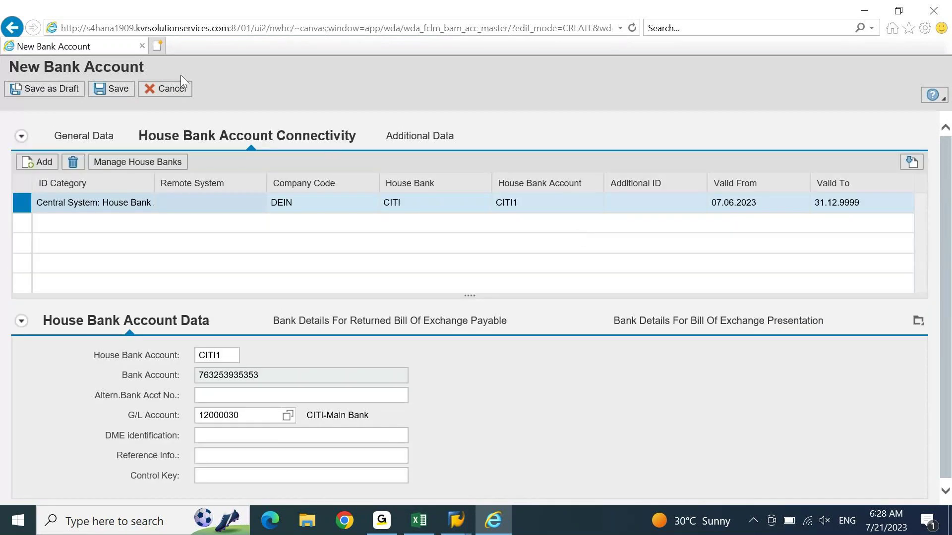
{"action": "left_click", "coordinate": [112, 90]}
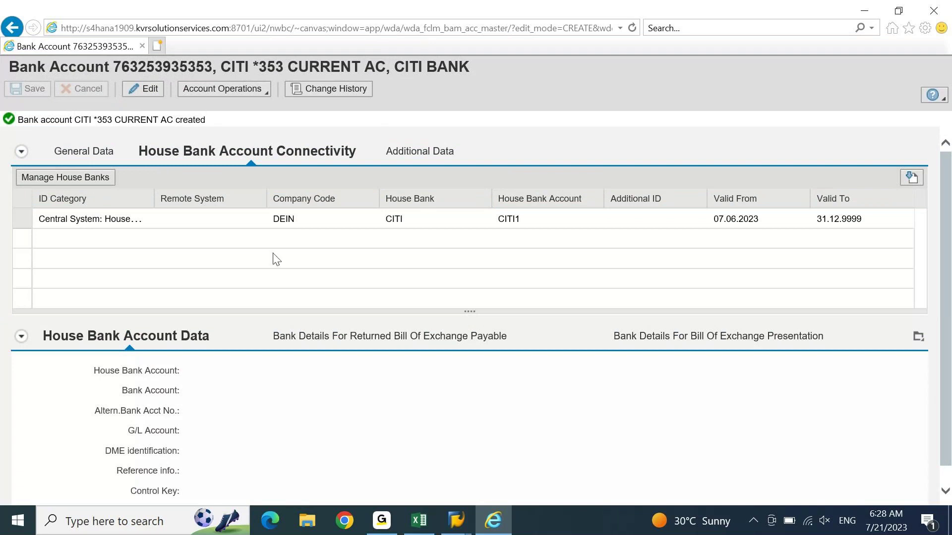
{"action": "mouse_move", "coordinate": [460, 522]}
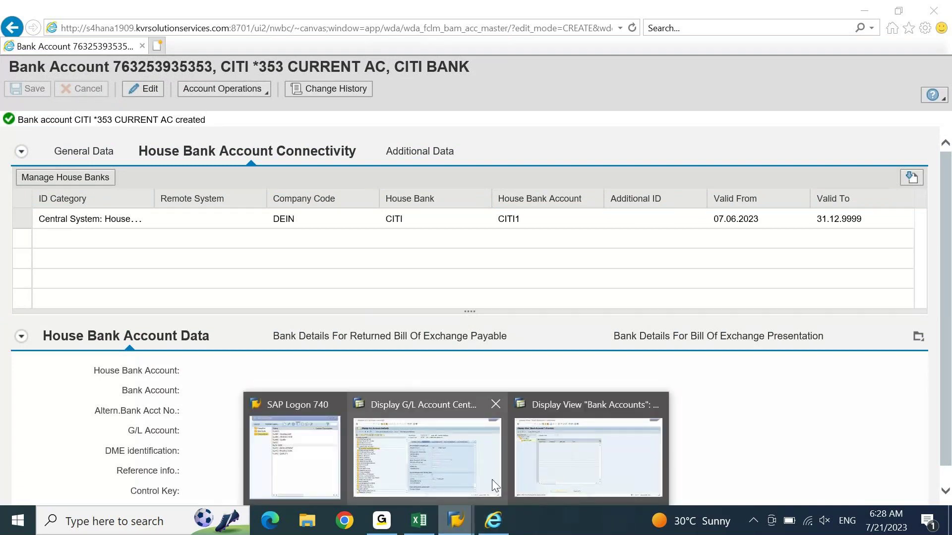
{"action": "left_click", "coordinate": [530, 471]}
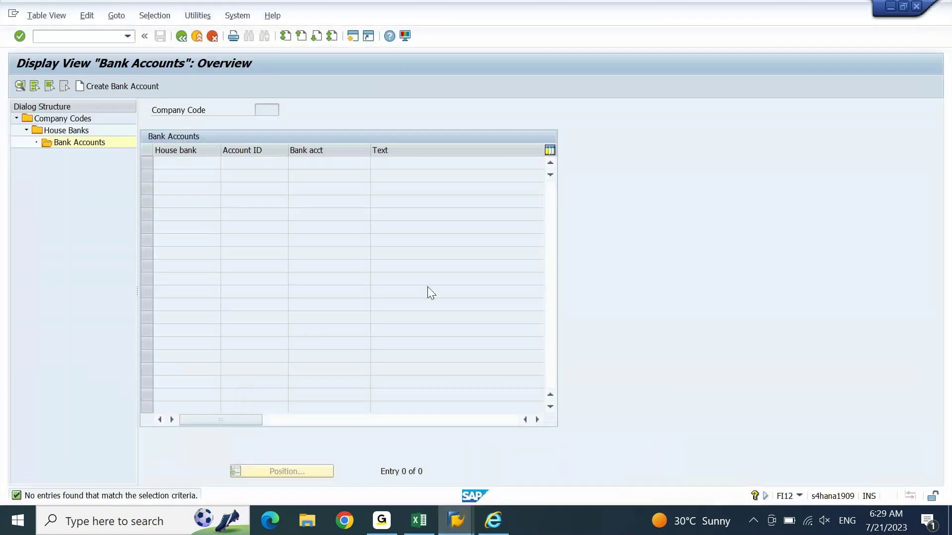
Step: Open table T012 in SE16N via /n
{"action": "left_click", "coordinate": [85, 38]}
{"action": "type", "text": "/n"}
{"action": "key", "text": "Return"}
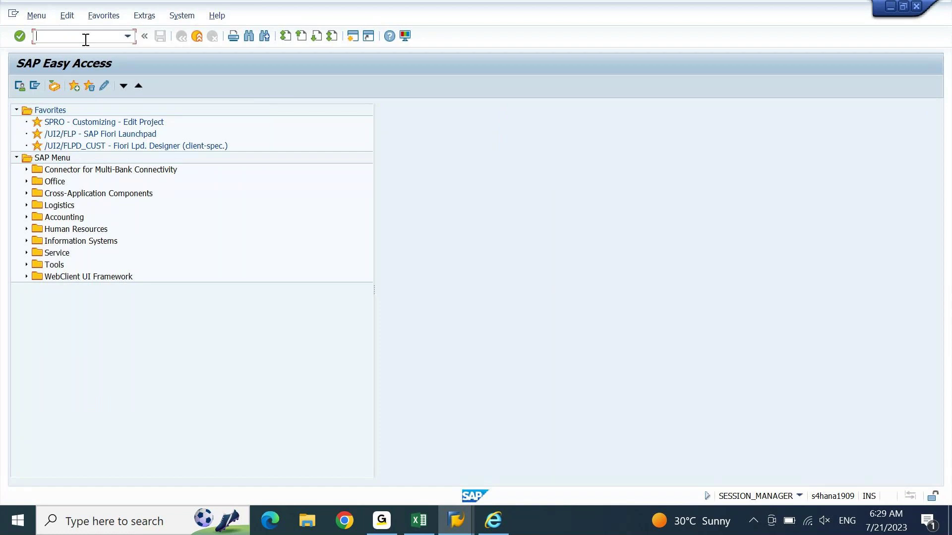
{"action": "type", "text": "SE16N"}
{"action": "key", "text": "Return"}
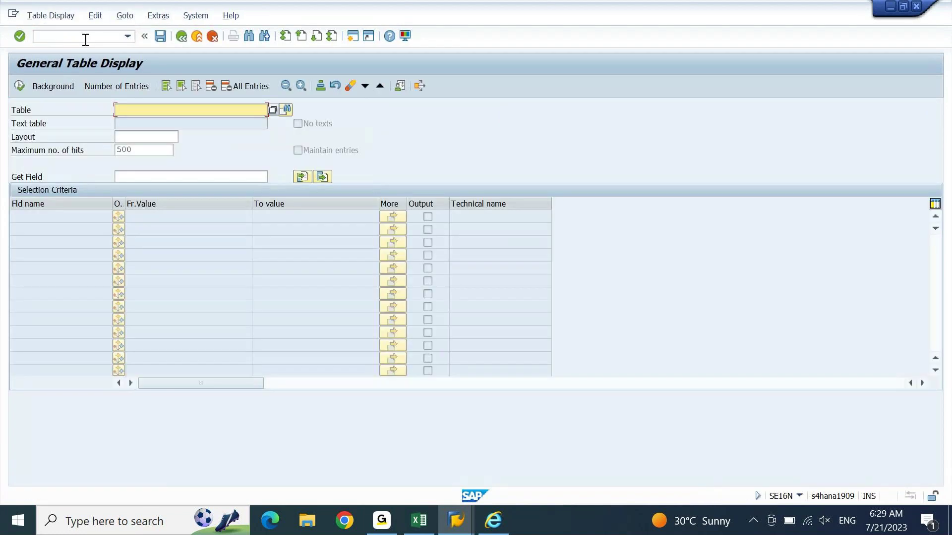
{"action": "type", "text": "T012"}
{"action": "key", "text": "Return"}
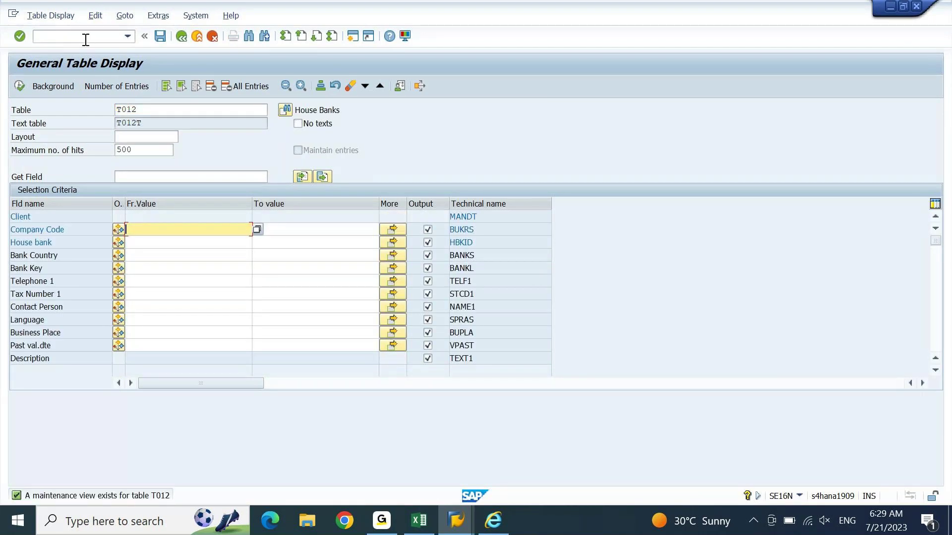
Step: List company code DEIN's house banks and mark the CITI row with bank key CITI210723
{"action": "type", "text": "D"}
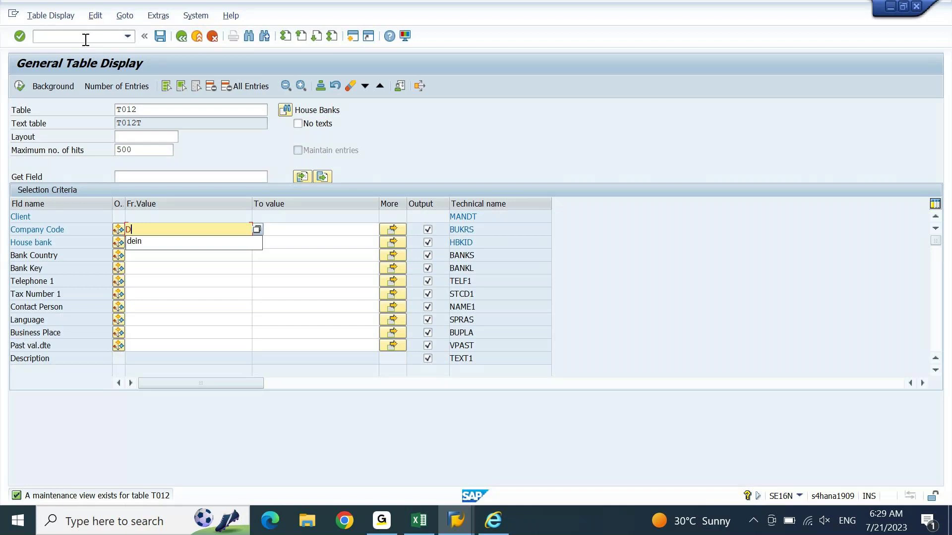
{"action": "type", "text": "EIN"}
{"action": "key", "text": "Return"}
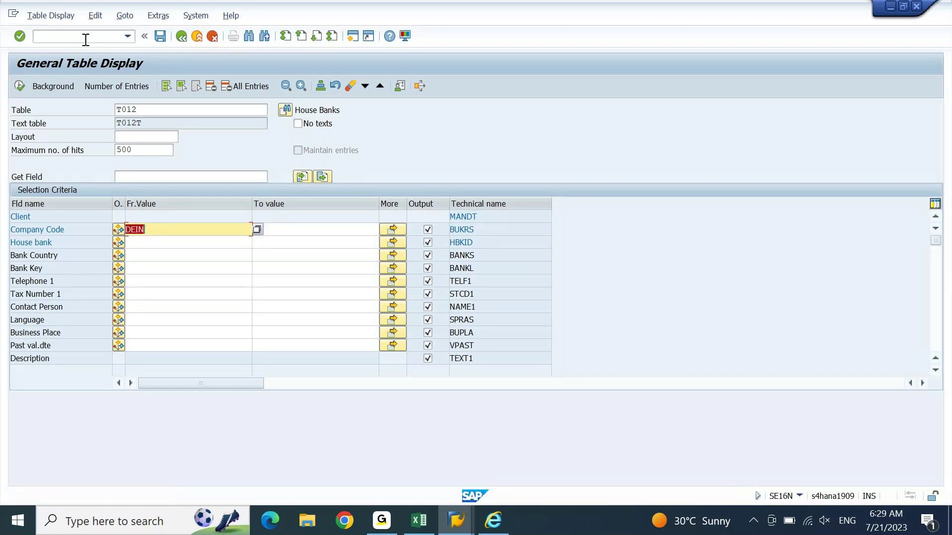
{"action": "key", "text": "F8"}
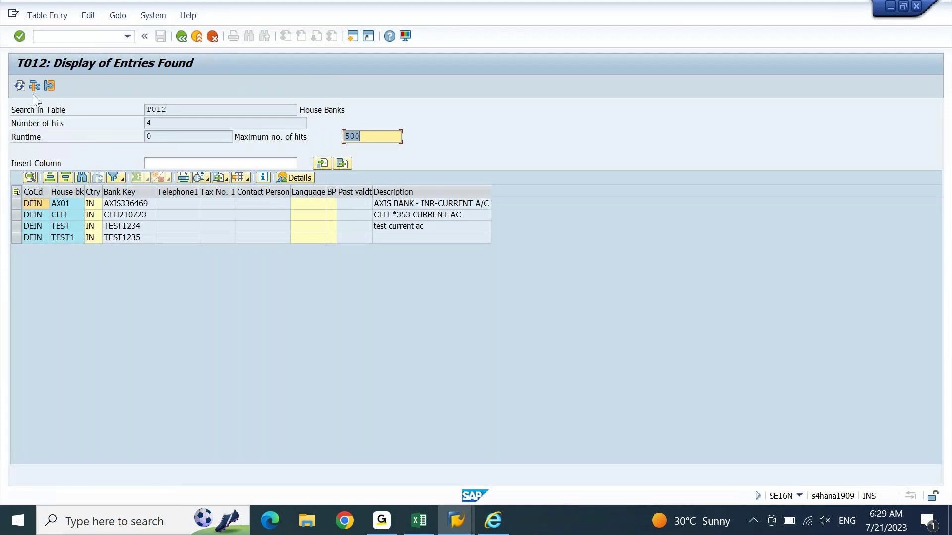
{"action": "left_click", "coordinate": [16, 215]}
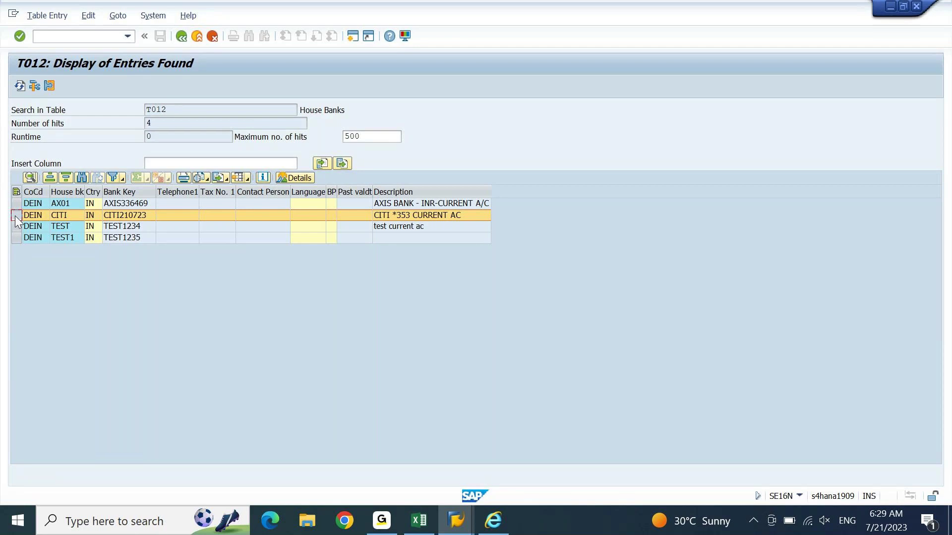
Step: Switch the SE16N lookup to table T012K and run it for company code DEIN, house bank CITI
{"action": "key", "text": "F3"}
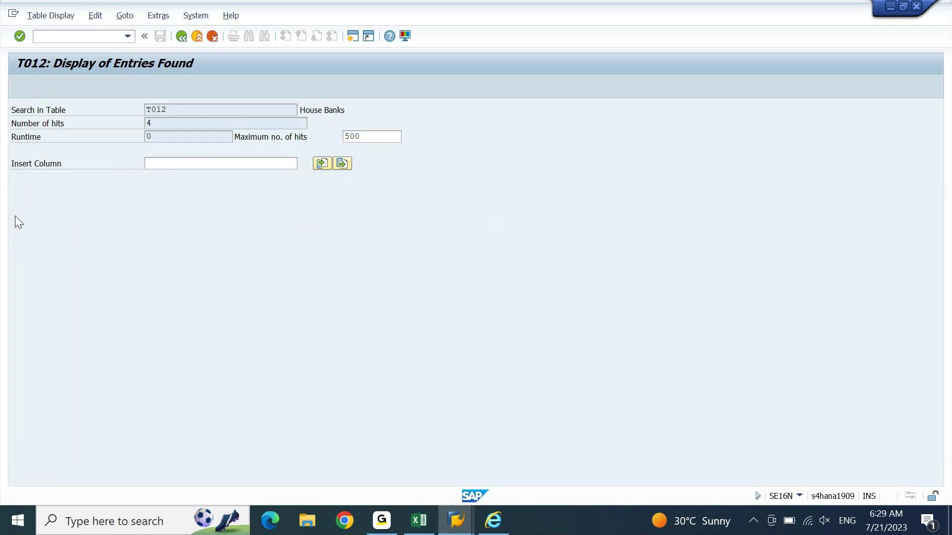
{"action": "key", "text": "F3"}
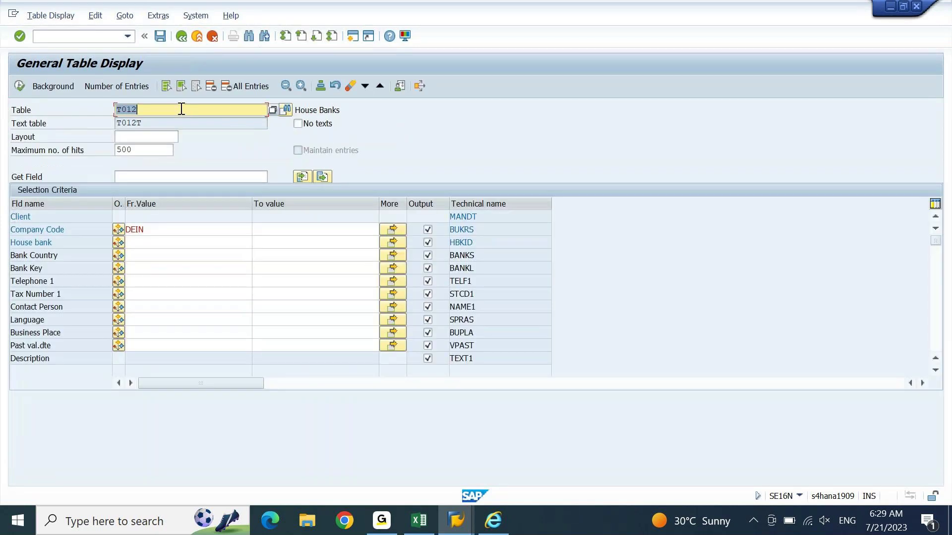
{"action": "left_click", "coordinate": [181, 108]}
{"action": "type", "text": "K"}
{"action": "key", "text": "Return"}
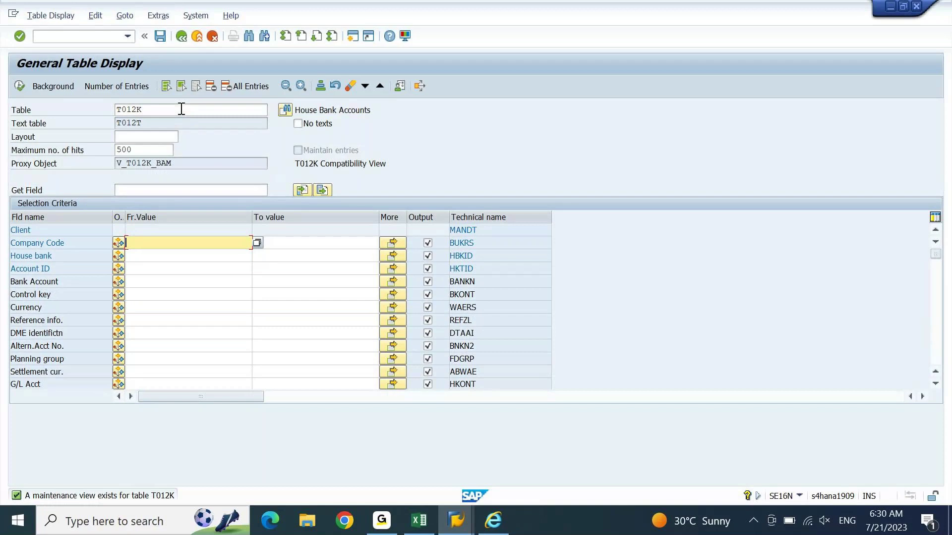
{"action": "type", "text": "DEIN"}
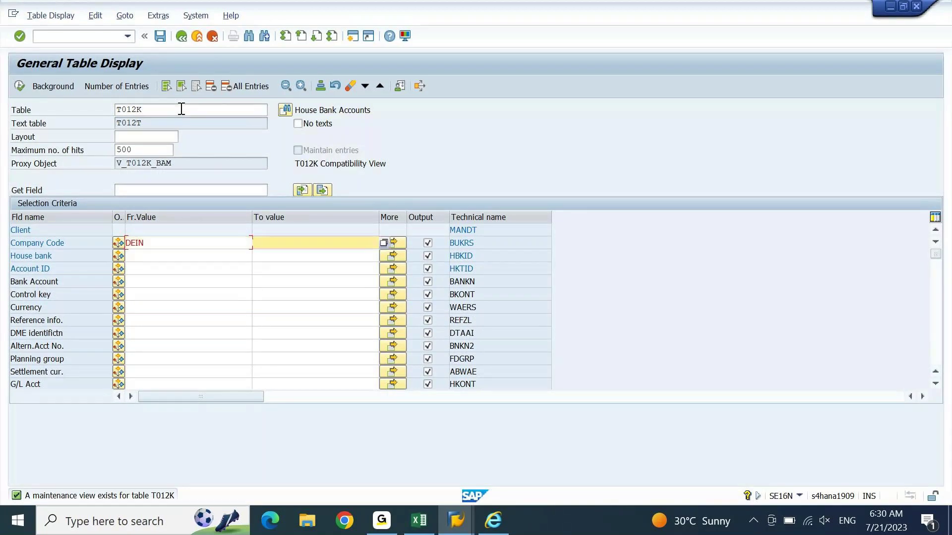
{"action": "key", "text": "Return"}
{"action": "type", "text": "CITI"}
{"action": "key", "text": "Return"}
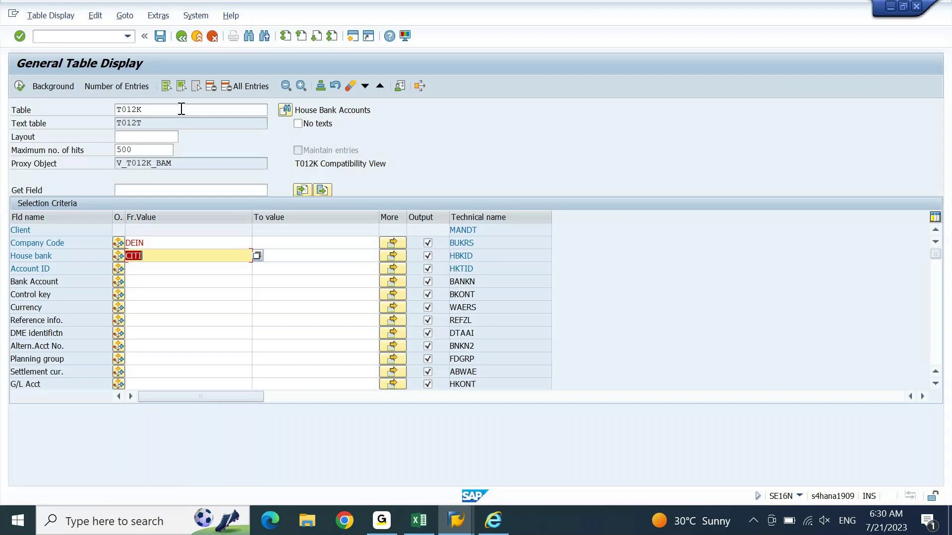
{"action": "key", "text": "F8"}
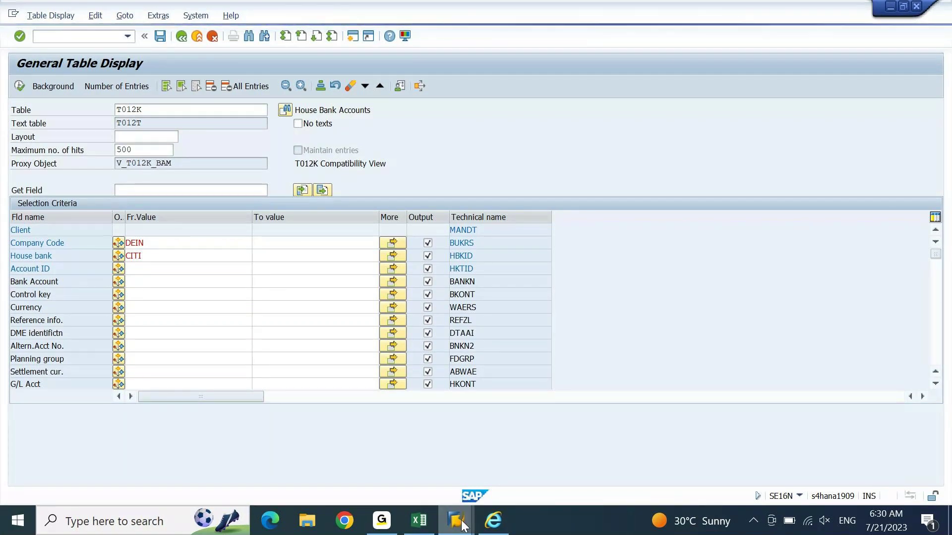
Step: In the G/L account display window, start transaction F-02 via /N
{"action": "mouse_move", "coordinate": [462, 523]}
{"action": "left_click", "coordinate": [454, 471]}
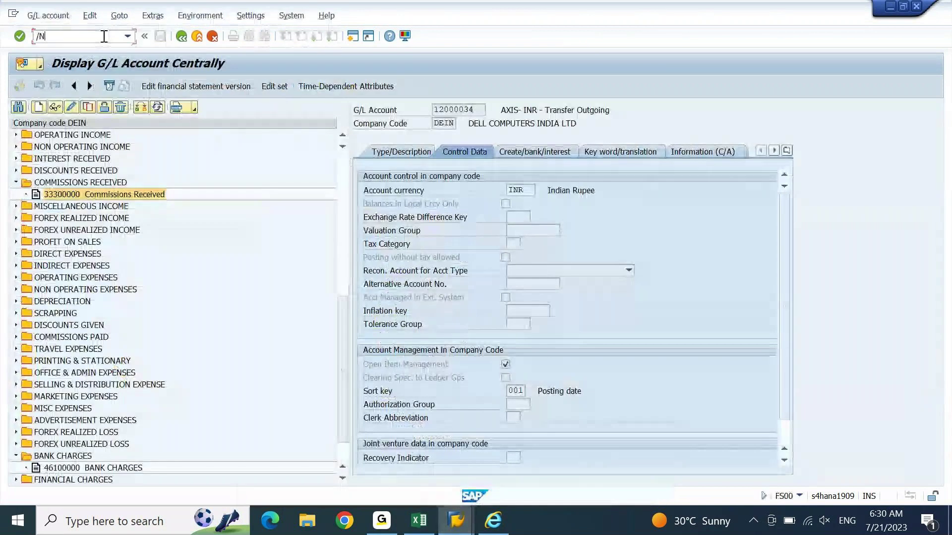
{"action": "left_click", "coordinate": [104, 36]}
{"action": "type", "text": "/N"}
{"action": "key", "text": "Return"}
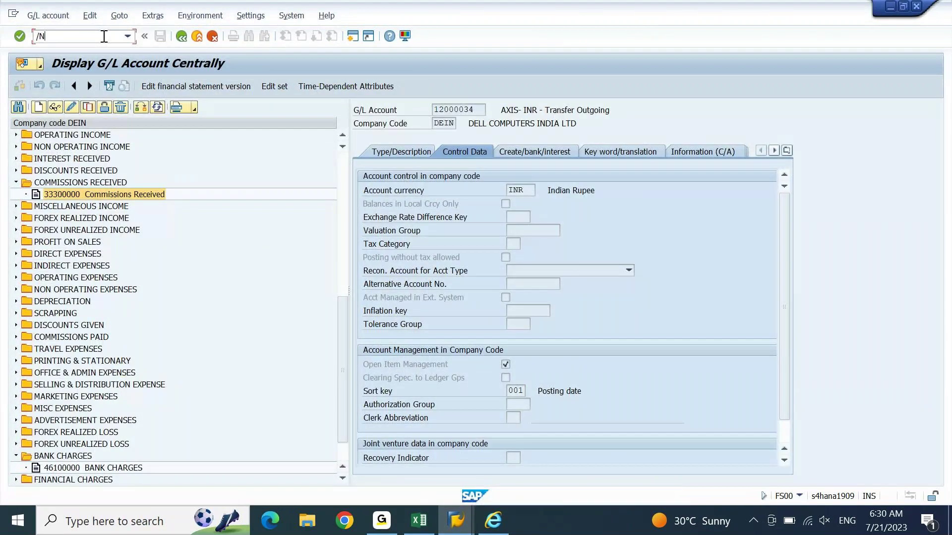
{"action": "type", "text": "F-02"}
{"action": "key", "text": "Return"}
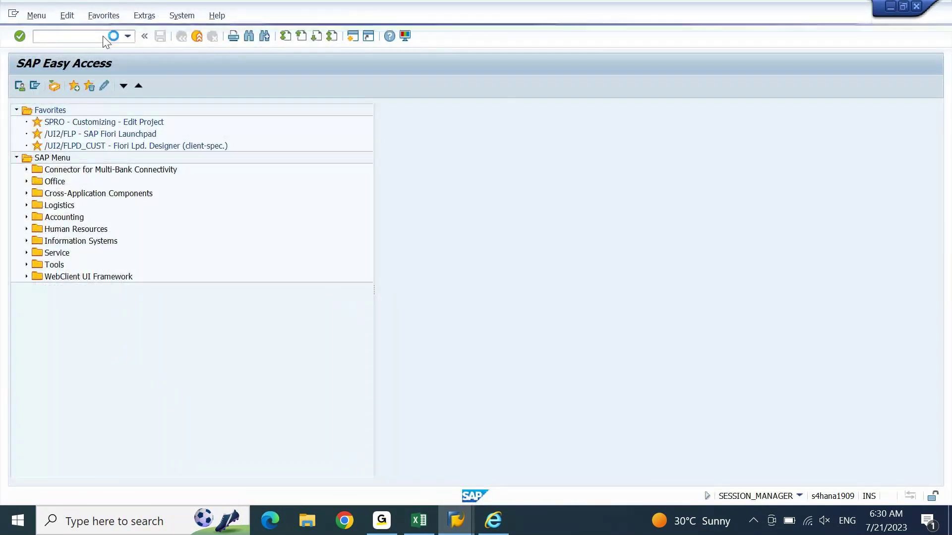
Step: Open an S4 1909 logon from SAP Logon, then close it and return to the table display
{"action": "mouse_move", "coordinate": [462, 510]}
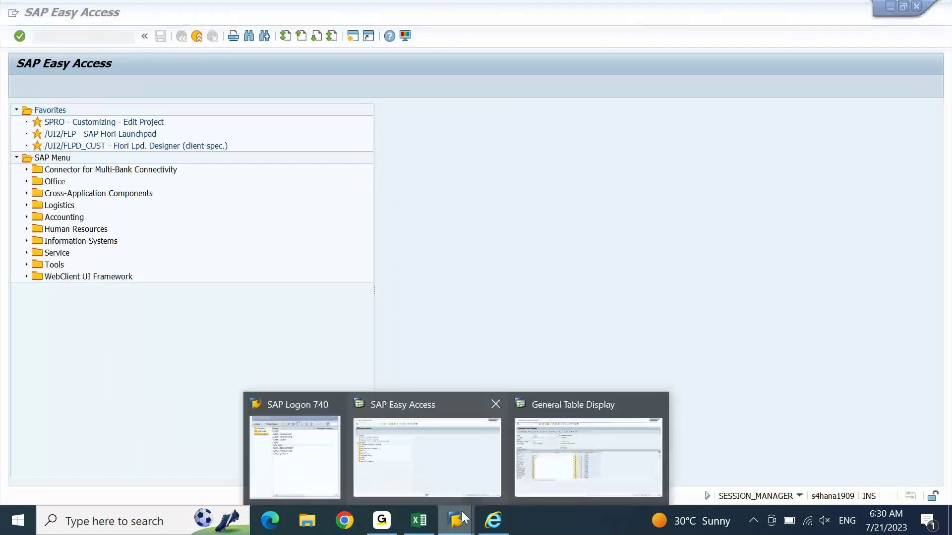
{"action": "left_click", "coordinate": [522, 457]}
{"action": "mouse_move", "coordinate": [445, 528]}
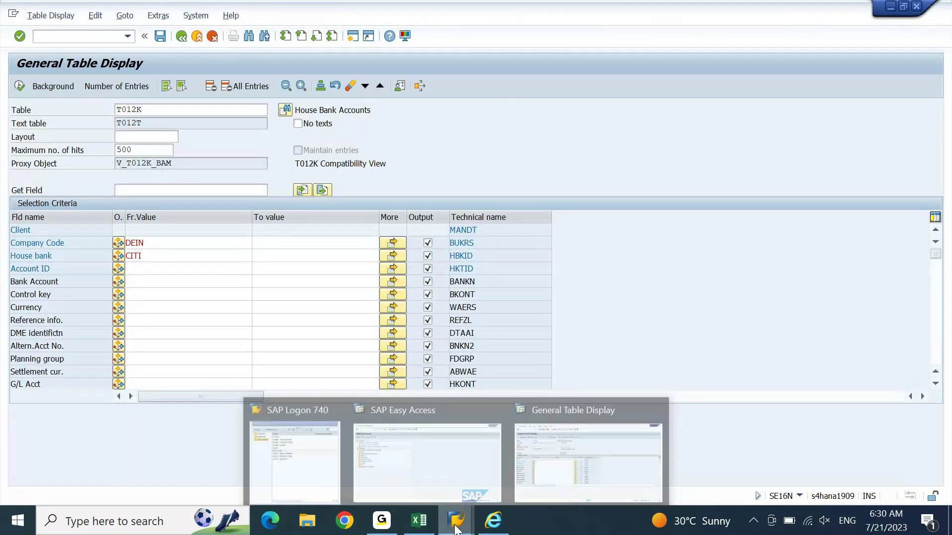
{"action": "left_click", "coordinate": [293, 446]}
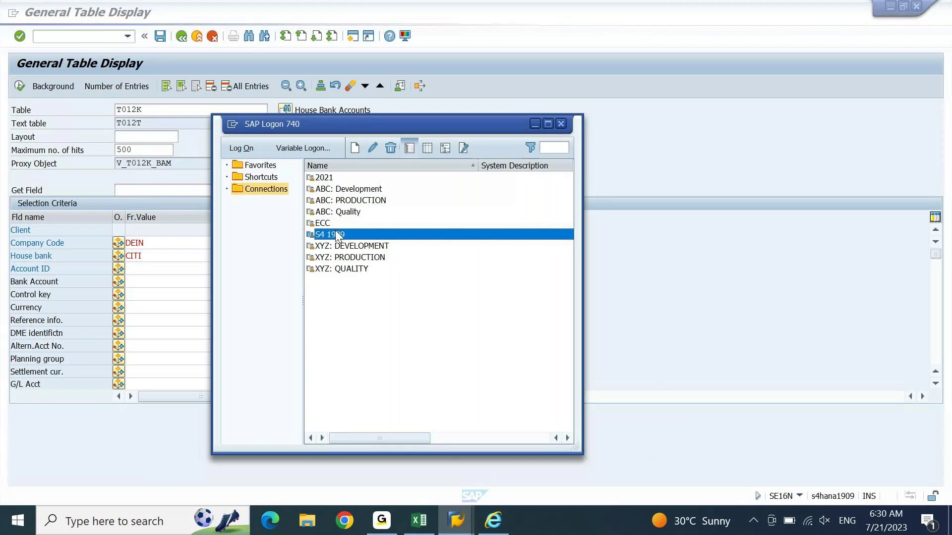
{"action": "double_click", "coordinate": [335, 232]}
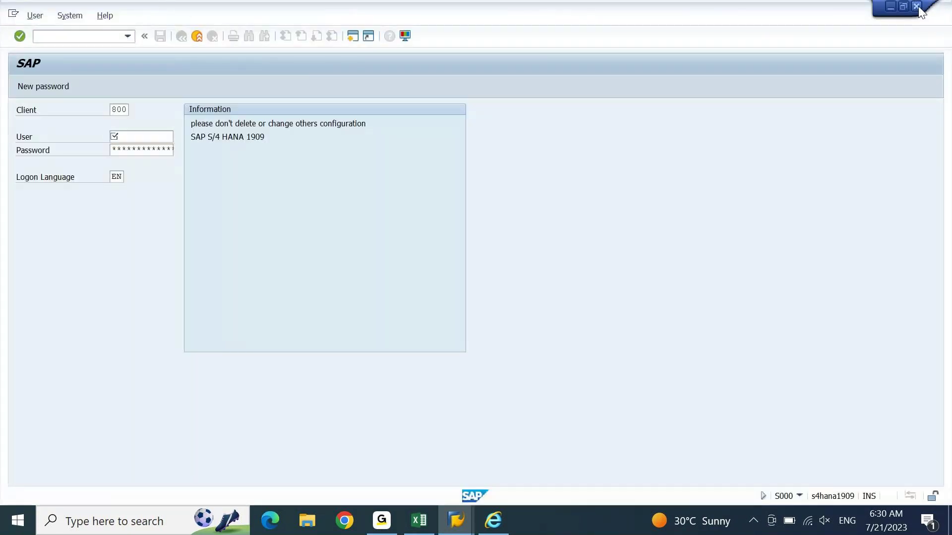
{"action": "left_click", "coordinate": [917, 7]}
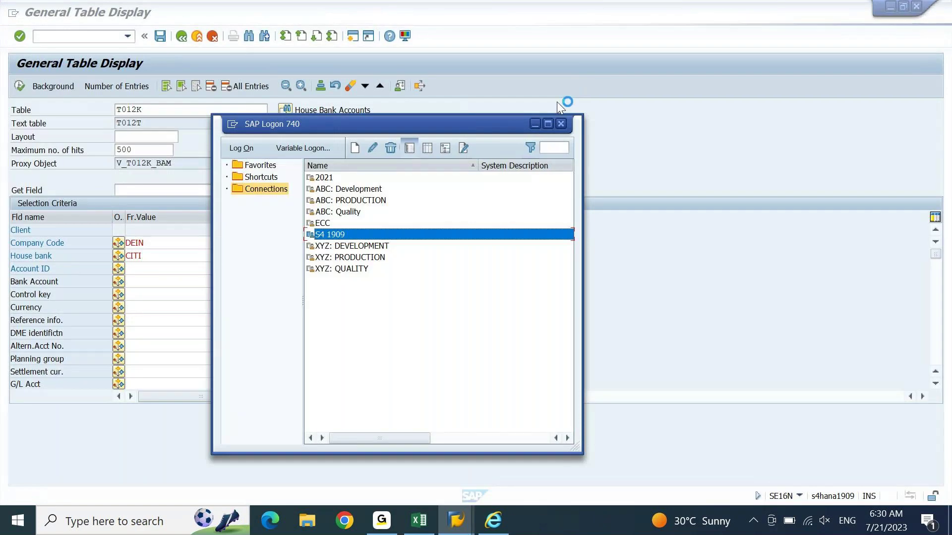
{"action": "left_click", "coordinate": [685, 109]}
Step: Reconnect to the S4 1909 system from the SAP Logon connections list for a fresh client 800 logon
{"action": "left_click", "coordinate": [157, 251]}
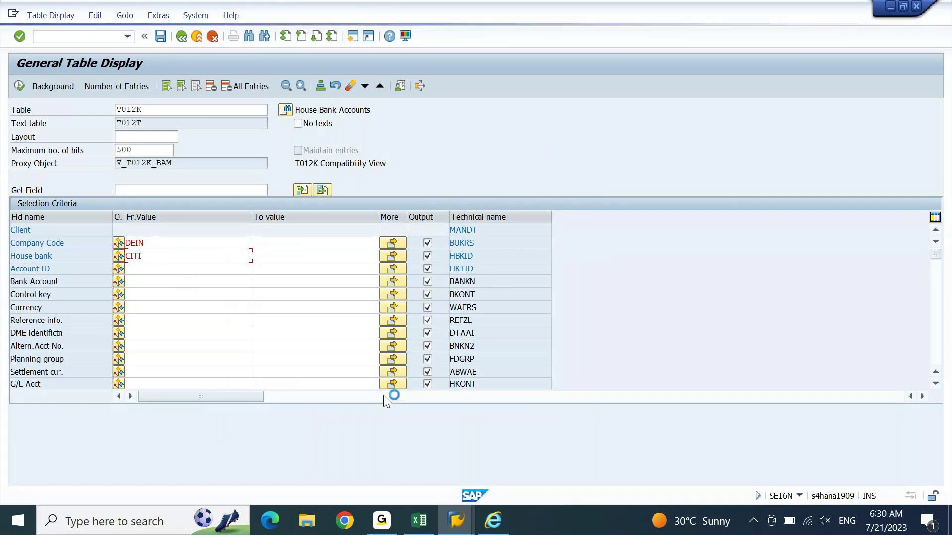
{"action": "left_click", "coordinate": [457, 530]}
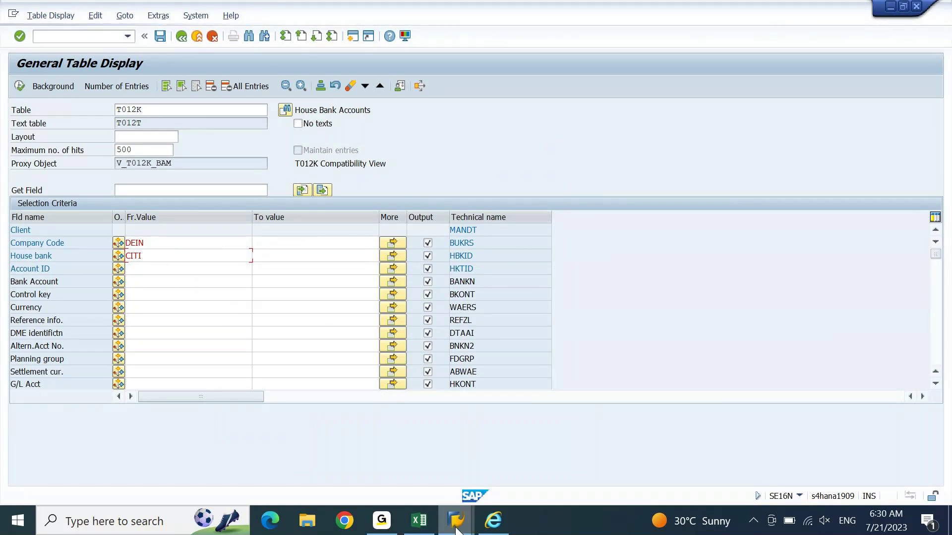
{"action": "mouse_move", "coordinate": [436, 484]}
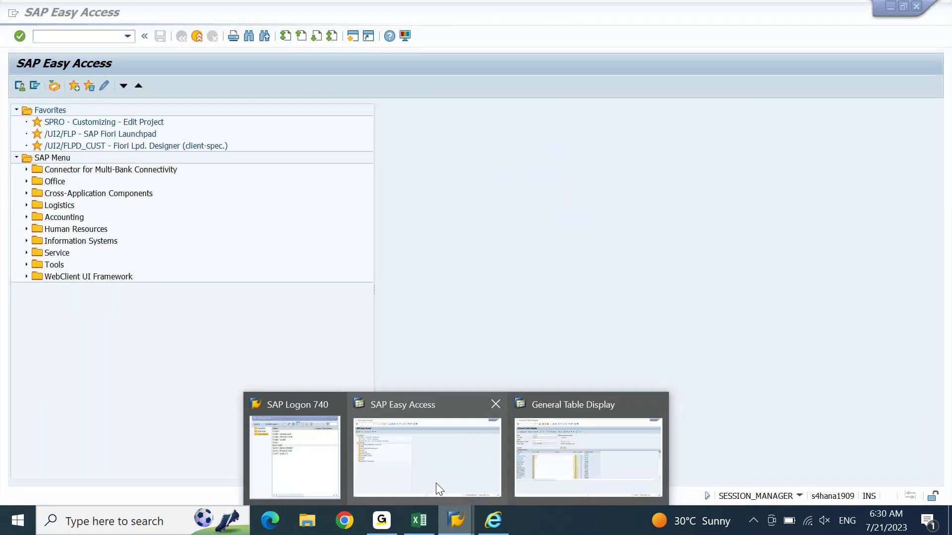
{"action": "left_click", "coordinate": [295, 456]}
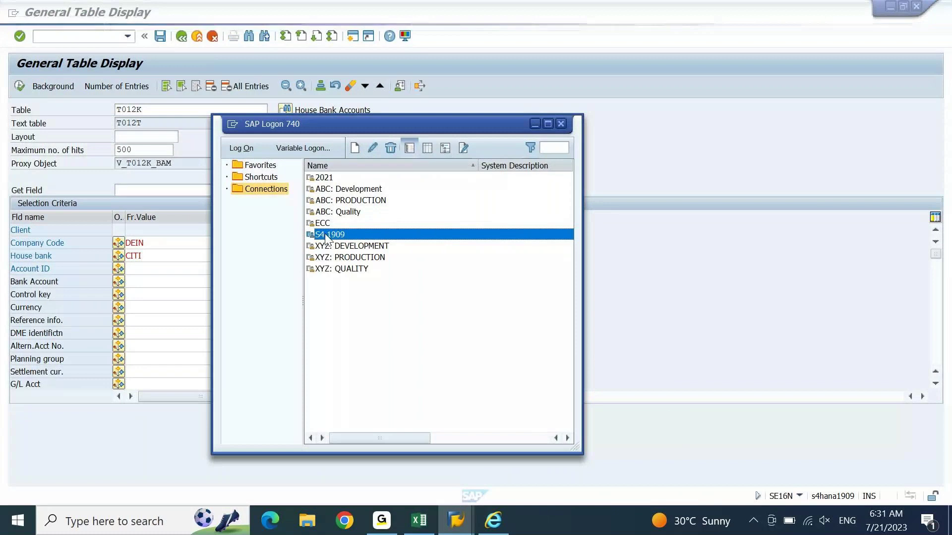
{"action": "double_click", "coordinate": [326, 235]}
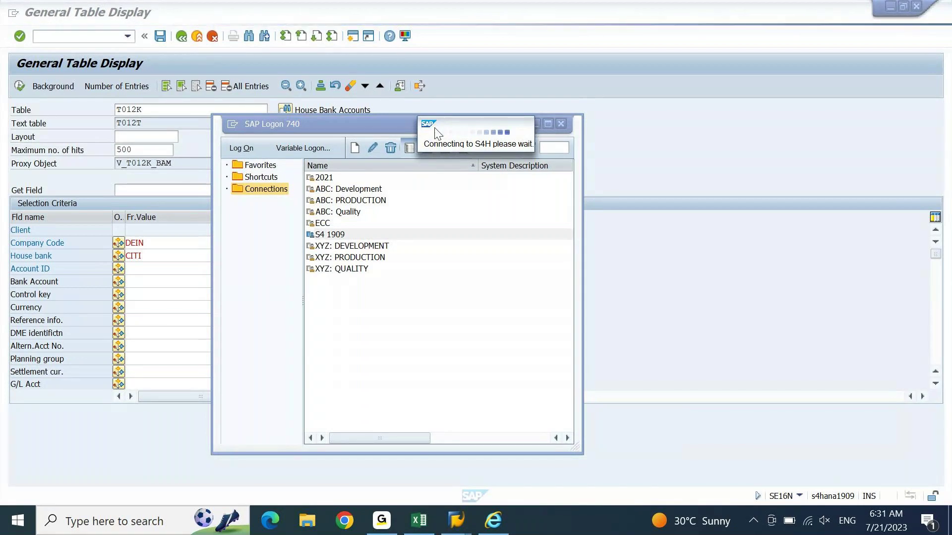
{"action": "left_click_drag", "start_coordinate": [386, 125], "coordinate": [484, 96]}
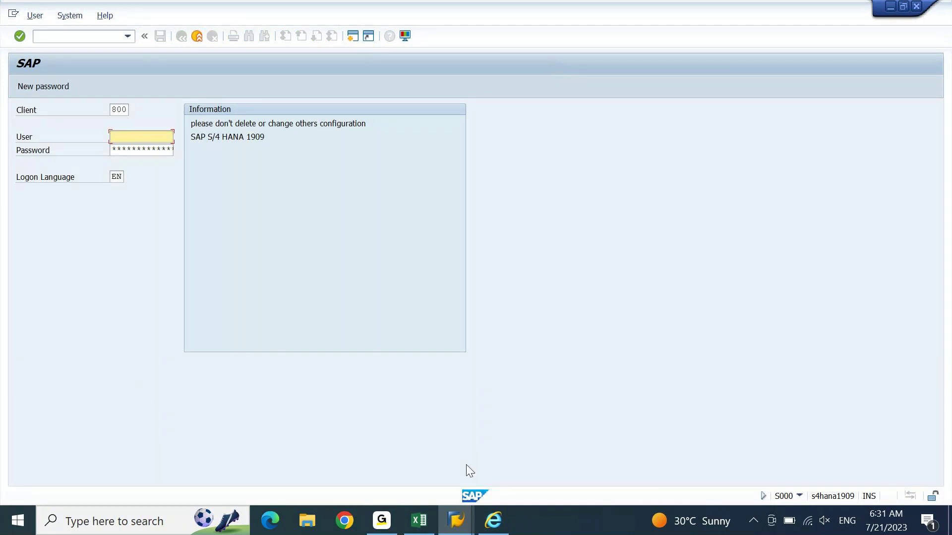
Step: Bring the new S4 1909 logon screen to the front
{"action": "left_click", "coordinate": [469, 509]}
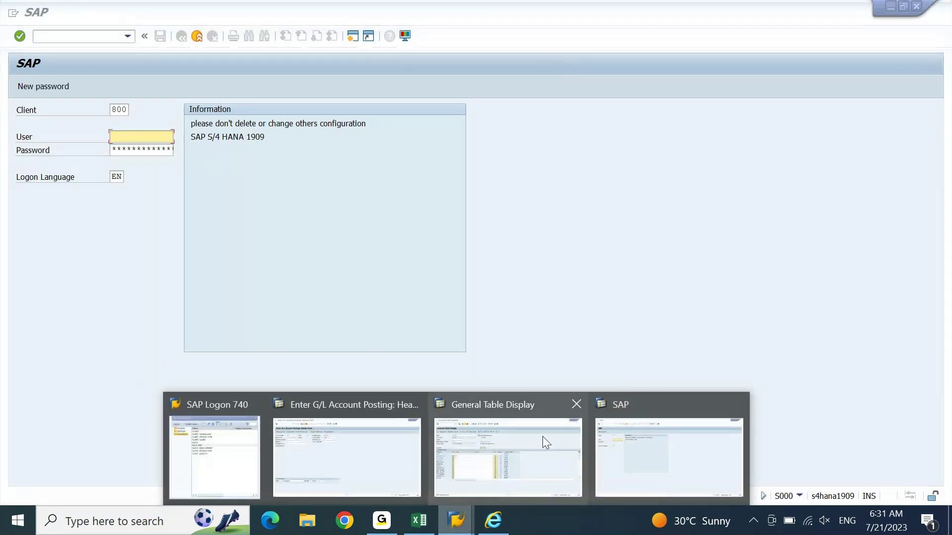
{"action": "left_click", "coordinate": [543, 438]}
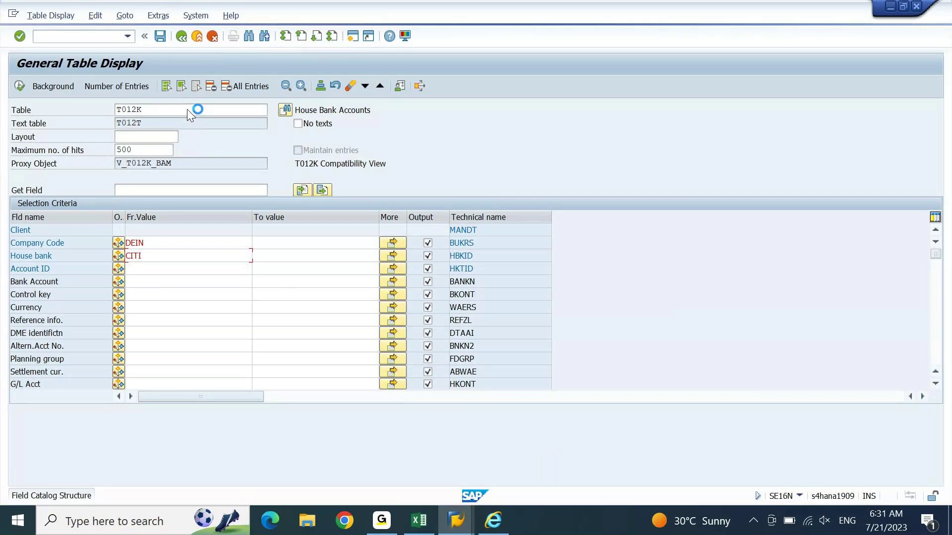
{"action": "left_click", "coordinate": [455, 521]}
{"action": "mouse_move", "coordinate": [608, 477]}
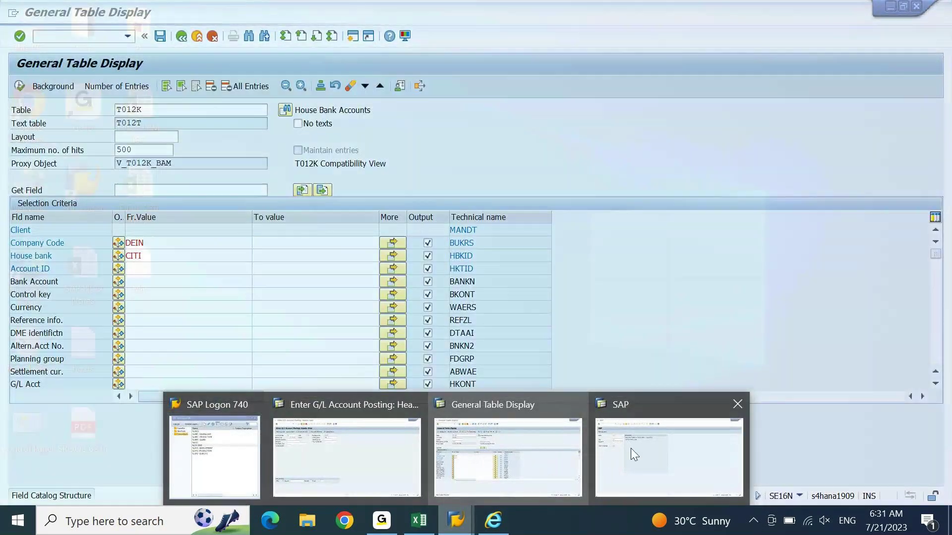
{"action": "left_click", "coordinate": [630, 449]}
Step: Sign in with the user name and password, continuing this logon and ending the others
{"action": "type", "text": "ajay"}
{"action": "key", "text": "Tab"}
{"action": "type", "text": "***********"}
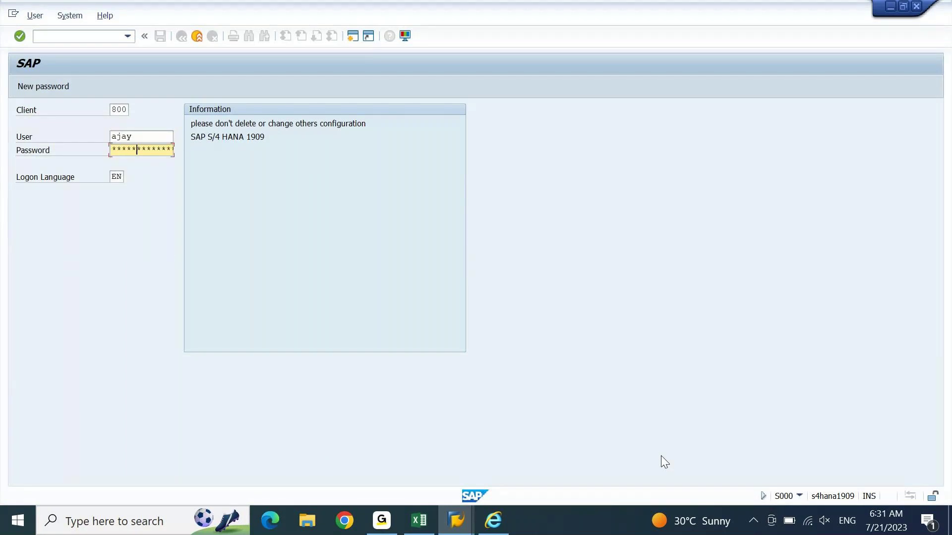
{"action": "key", "text": "Return"}
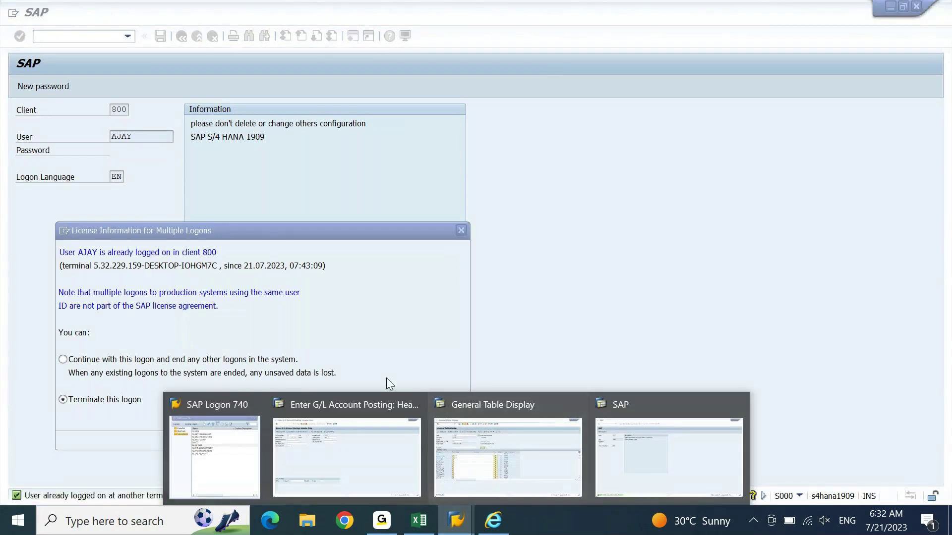
{"action": "left_click", "coordinate": [74, 361]}
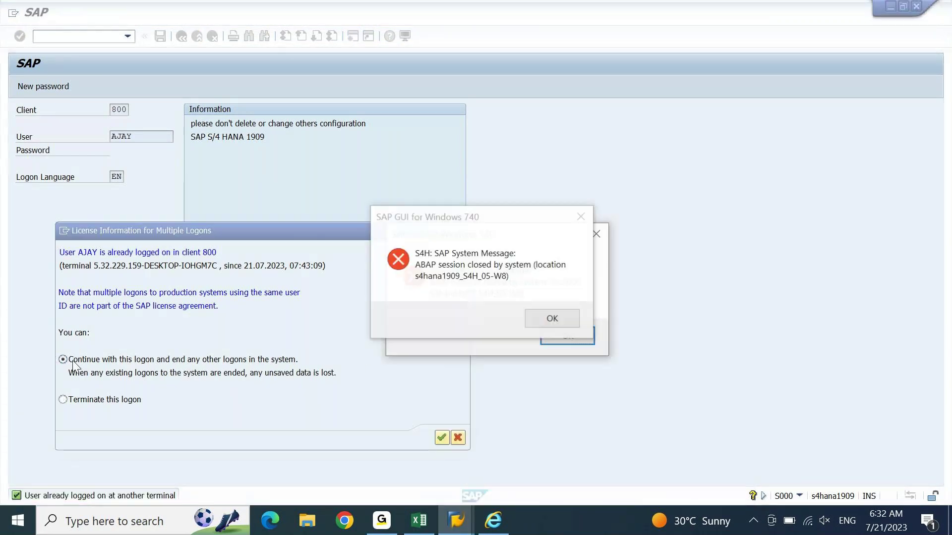
{"action": "key", "text": "Return"}
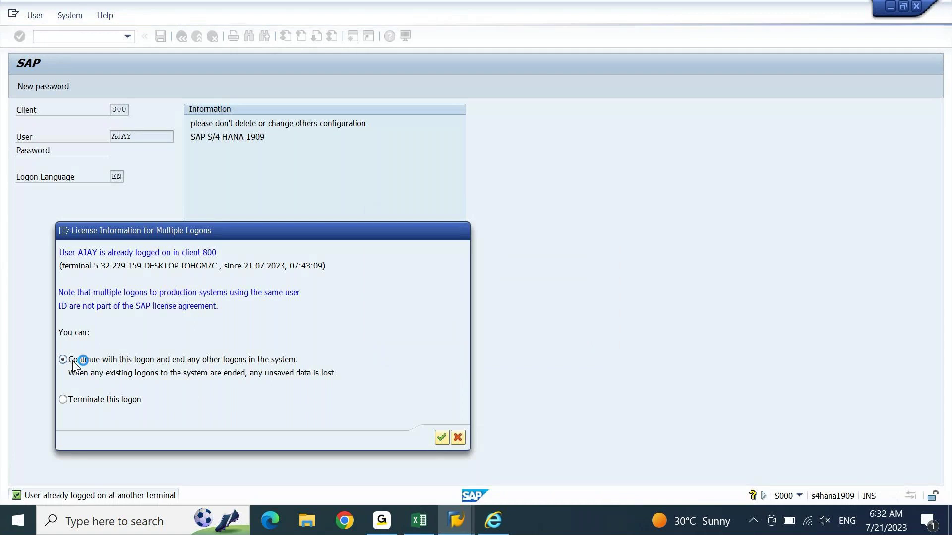
Step: Start SE16N and choose table T012K from the table history
{"action": "type", "text": "se16n"}
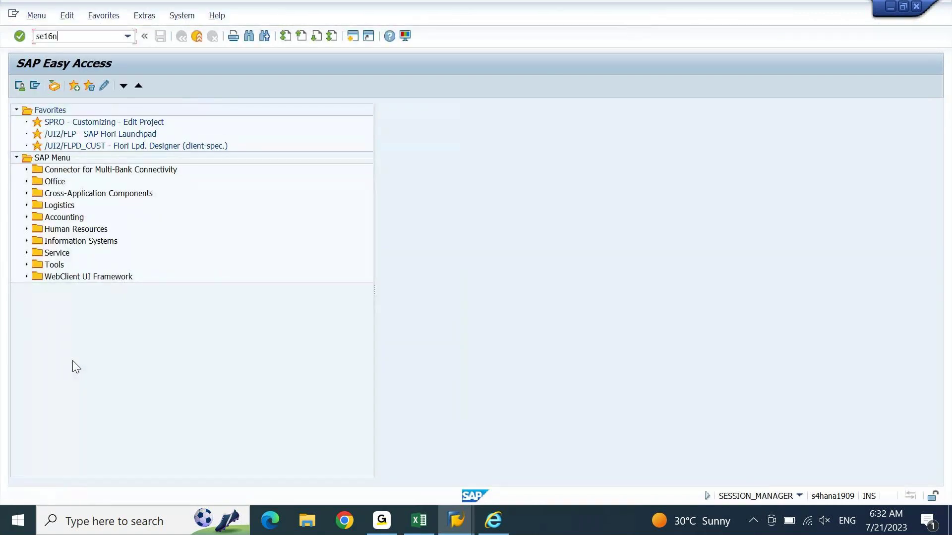
{"action": "key", "text": "Return"}
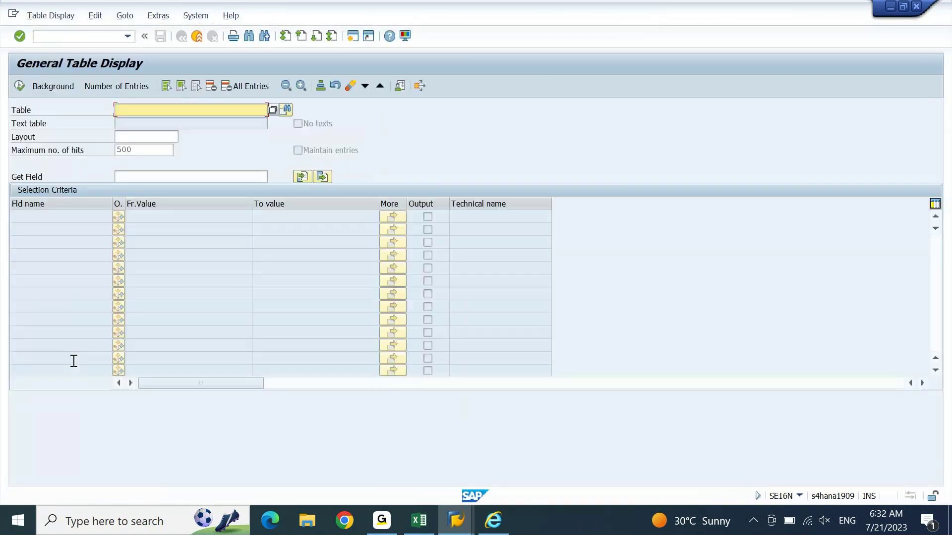
{"action": "type", "text": "to"}
{"action": "key", "text": "Down"}
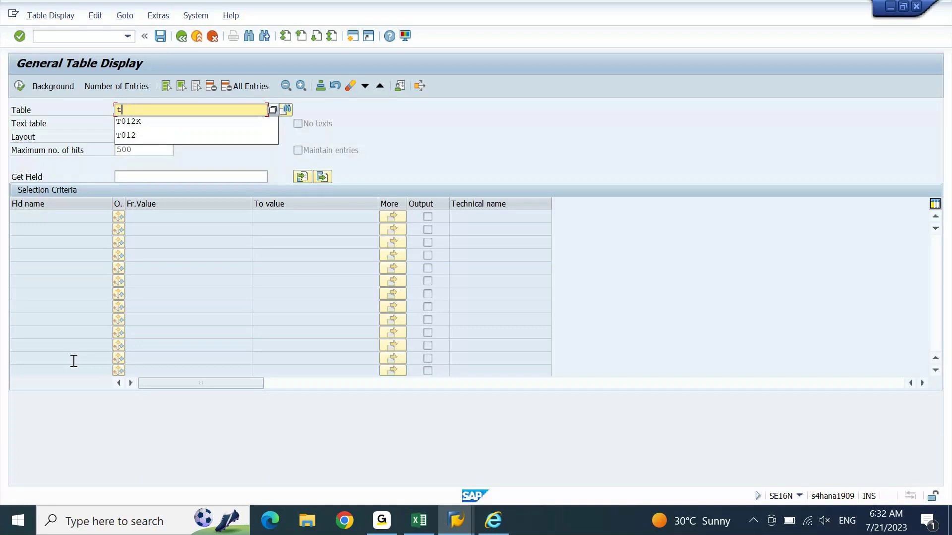
{"action": "key", "text": "Return"}
Step: Query T012K for company code DEIN and house bank CITI, confirming G/L account 12000030
{"action": "key", "text": "Return"}
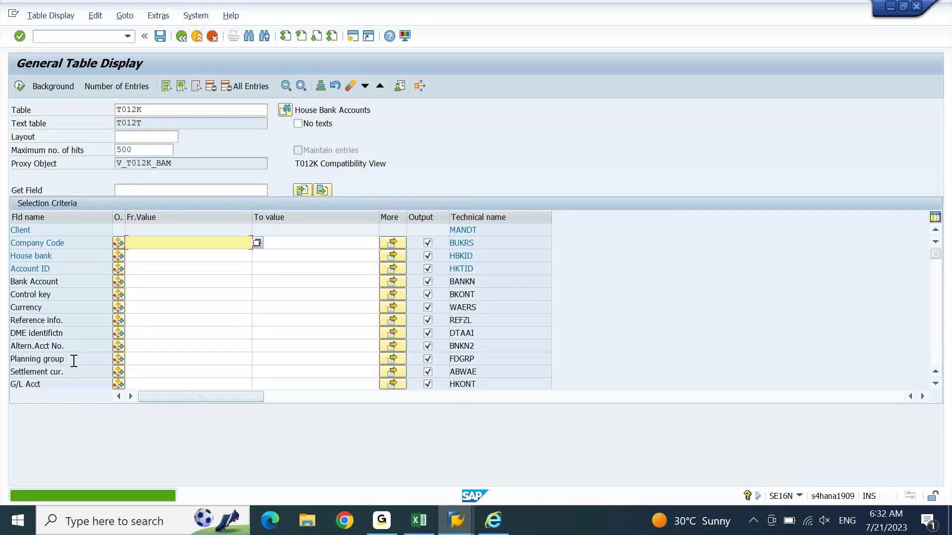
{"action": "type", "text": "DEIN"}
{"action": "key", "text": "Return"}
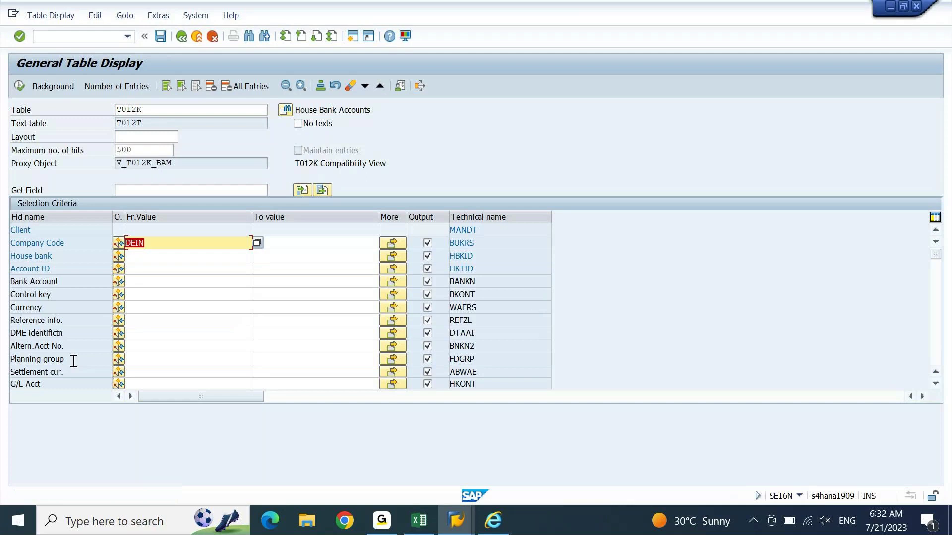
{"action": "type", "text": "citi"}
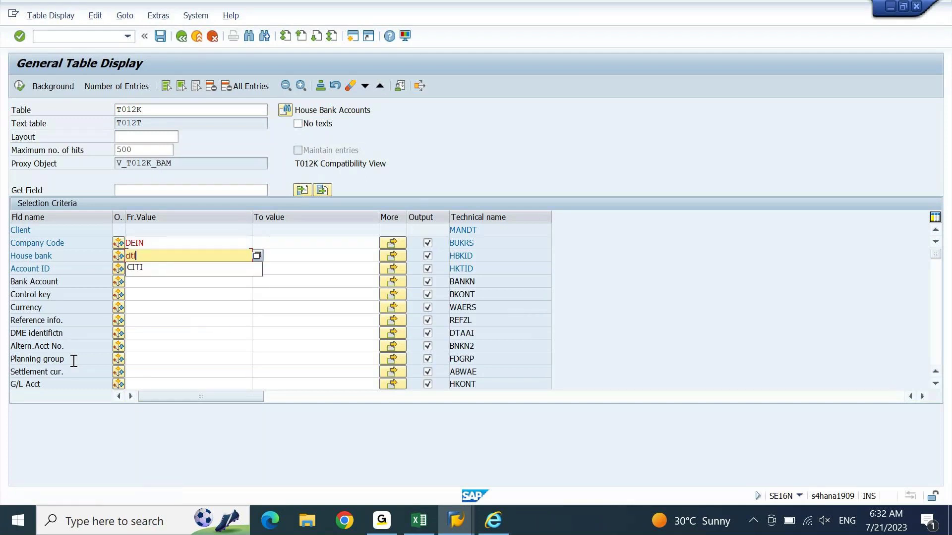
{"action": "key", "text": "Return"}
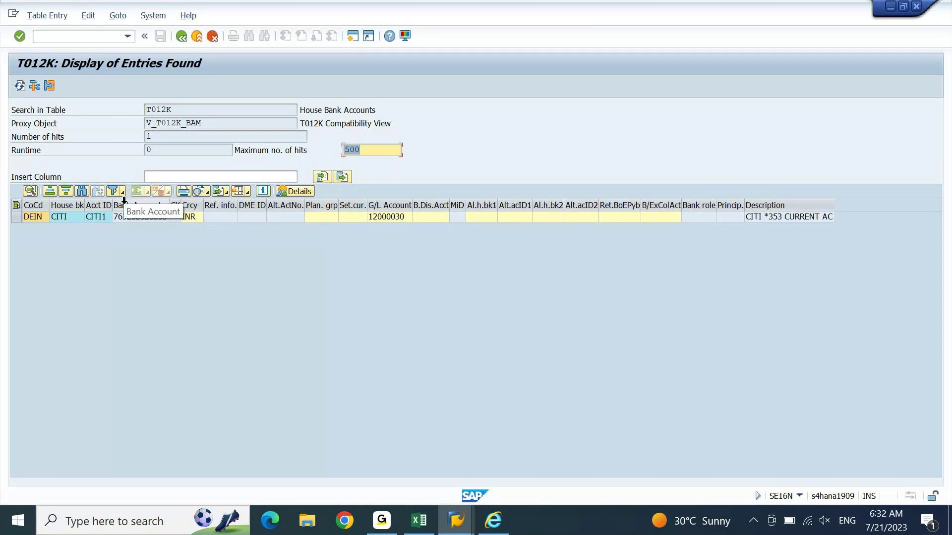
{"action": "left_click", "coordinate": [388, 218]}
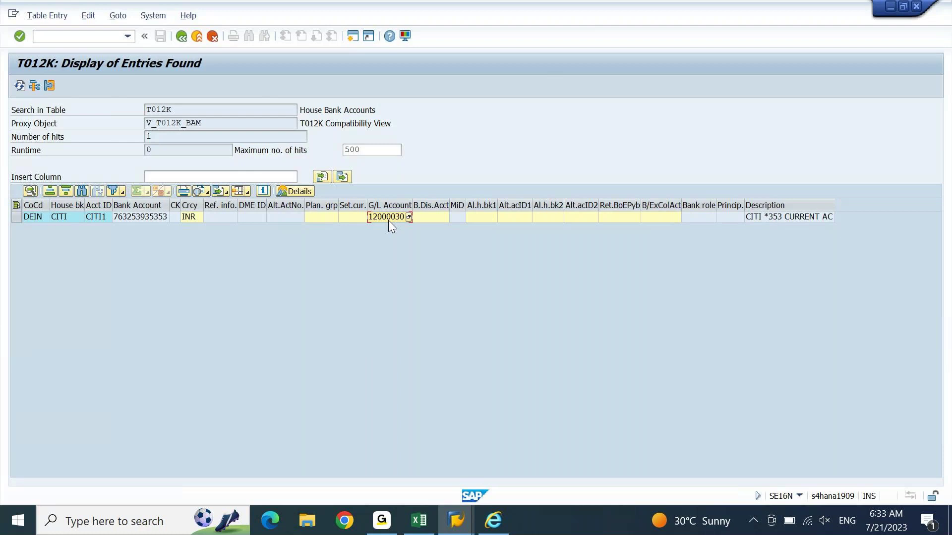
Step: Leave the T012K display with /n and start transaction SPRO
{"action": "left_click", "coordinate": [87, 39]}
{"action": "type", "text": "/n"}
{"action": "key", "text": "Return"}
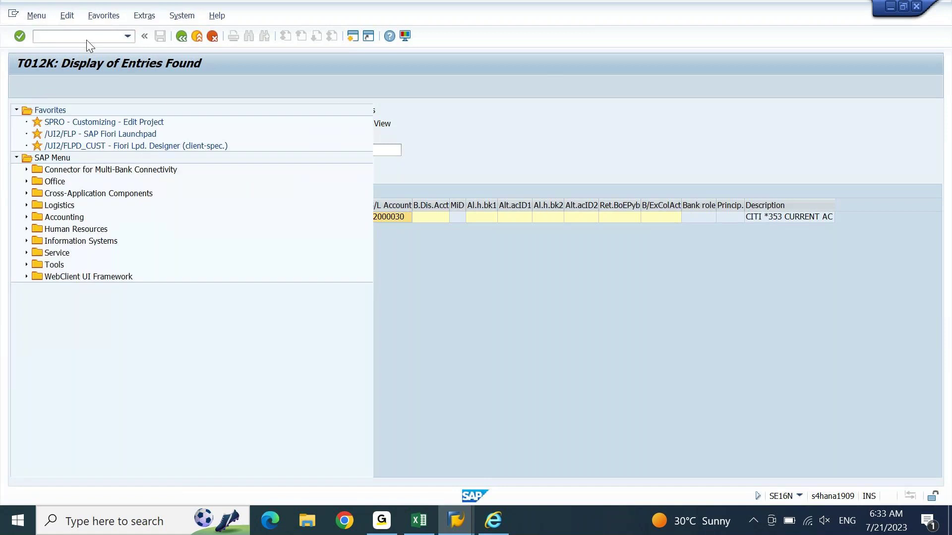
{"action": "type", "text": "spro"}
{"action": "key", "text": "Return"}
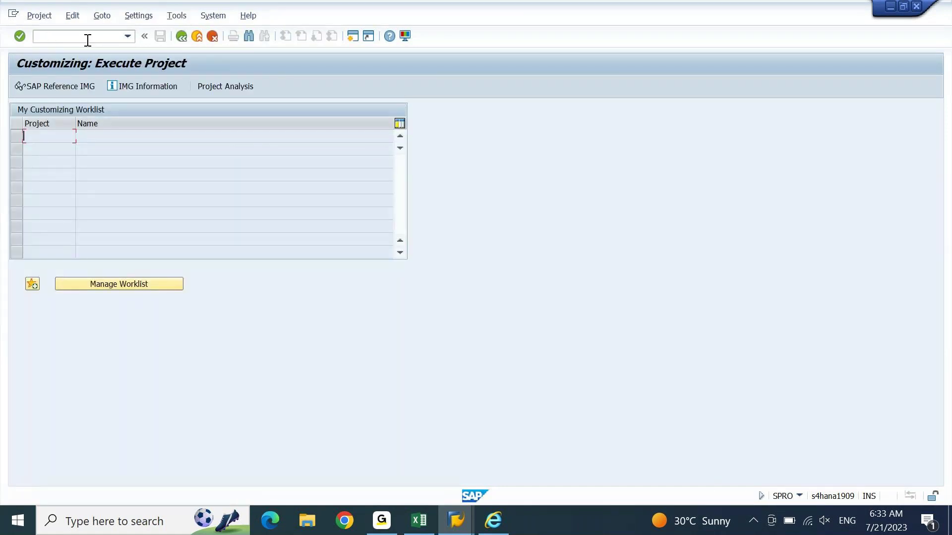
Step: In the SAP Reference IMG, expand Financial Accounting > Bank Accounting > Business Transactions > Payment Transactions
{"action": "left_click", "coordinate": [82, 88]}
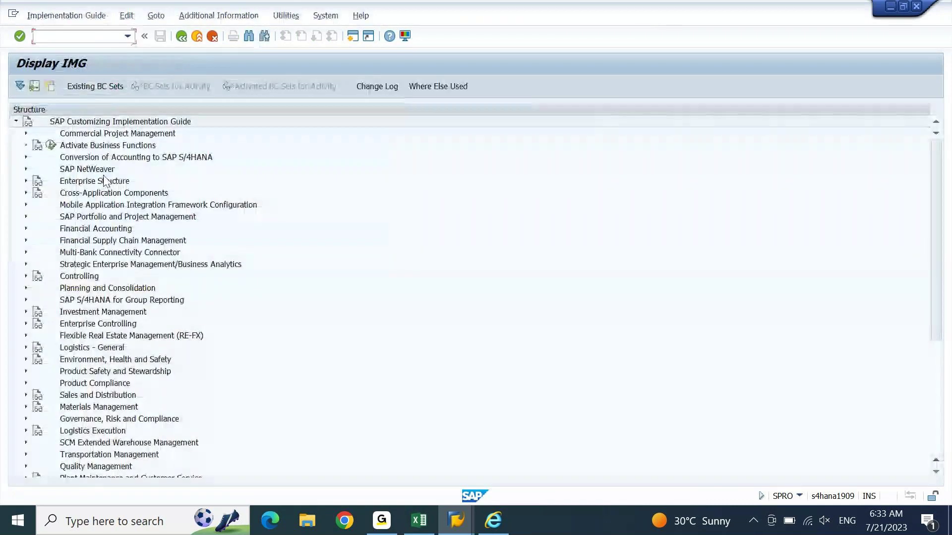
{"action": "left_click", "coordinate": [102, 230]}
{"action": "key", "text": "Right"}
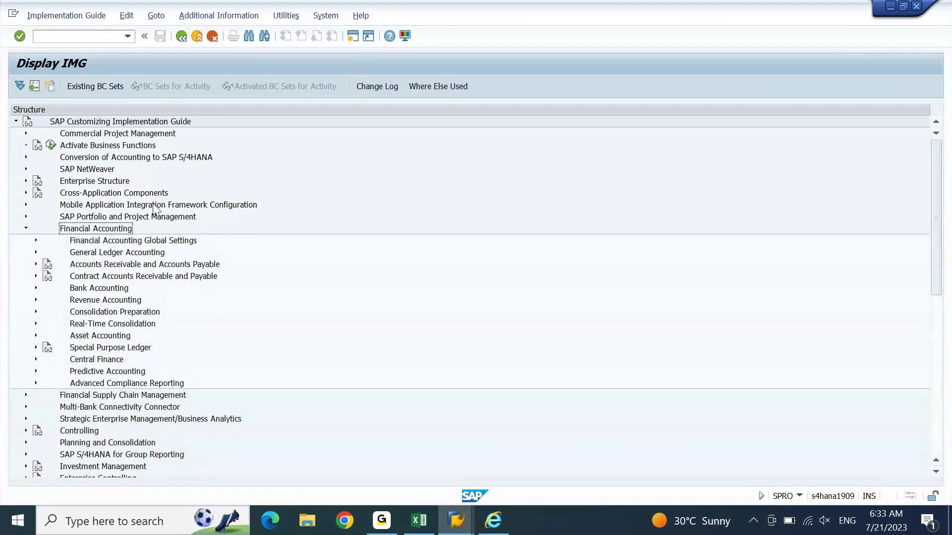
{"action": "double_click", "coordinate": [117, 289]}
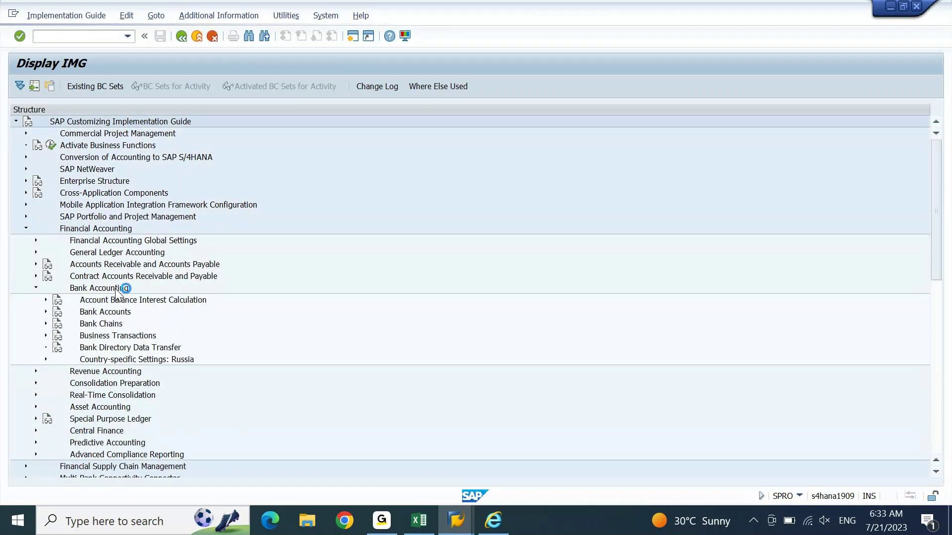
{"action": "left_click", "coordinate": [116, 336]}
{"action": "double_click", "coordinate": [115, 337]}
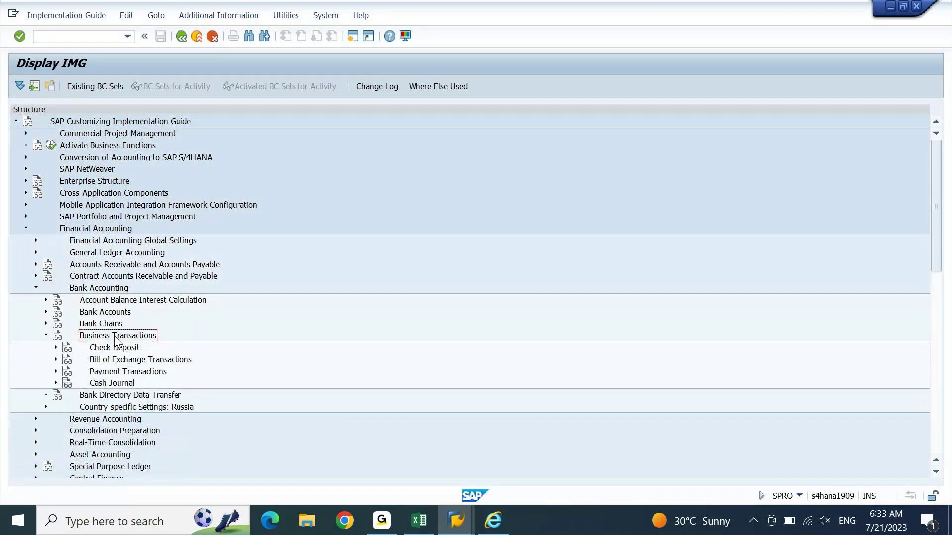
{"action": "left_click", "coordinate": [131, 374]}
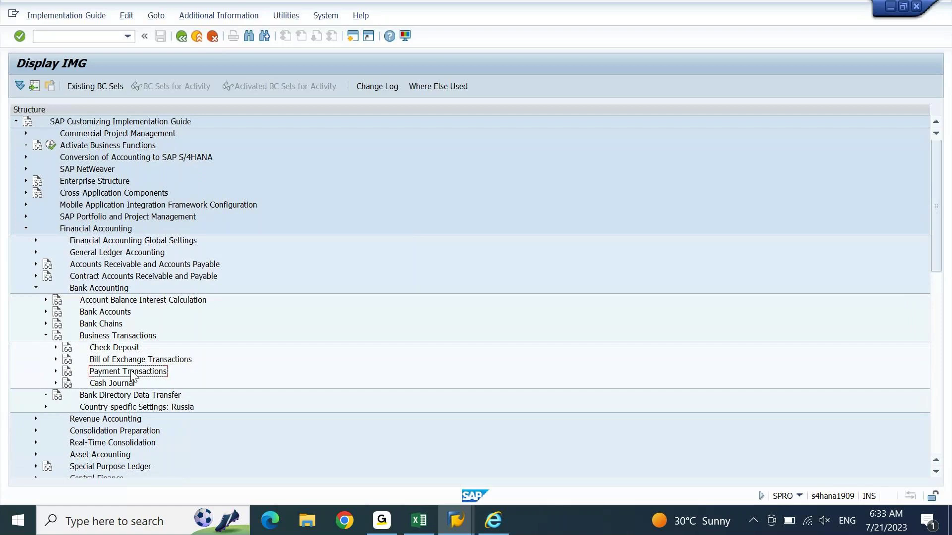
{"action": "double_click", "coordinate": [130, 373]}
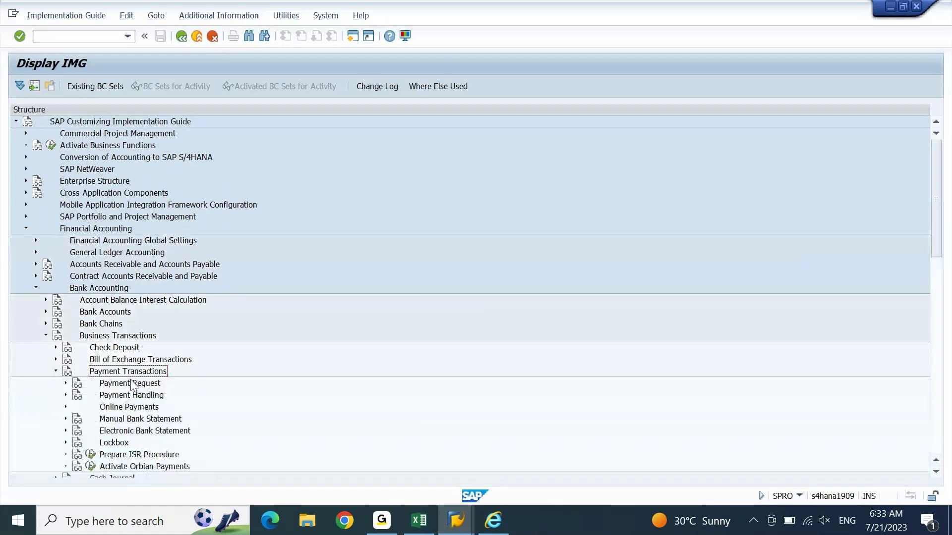
Step: Expand Manual Bank Statement and select the Define Posting Keys and Posting Rules activity
{"action": "left_click", "coordinate": [133, 420]}
{"action": "key", "text": "Down"}
{"action": "key", "text": "Down"}
{"action": "key", "text": "Down"}
{"action": "key", "text": "Down"}
{"action": "key", "text": "Down"}
{"action": "key", "text": "Down"}
{"action": "key", "text": "Down"}
{"action": "key", "text": "Down"}
{"action": "key", "text": "Down"}
{"action": "key", "text": "Down"}
{"action": "key", "text": "Down"}
{"action": "key", "text": "Down"}
{"action": "key", "text": "Down"}
{"action": "key", "text": "Down"}
{"action": "key", "text": "Down"}
{"action": "key", "text": "Down"}
{"action": "key", "text": "Down"}
{"action": "key", "text": "Down"}
{"action": "key", "text": "Down"}
{"action": "key", "text": "Down"}
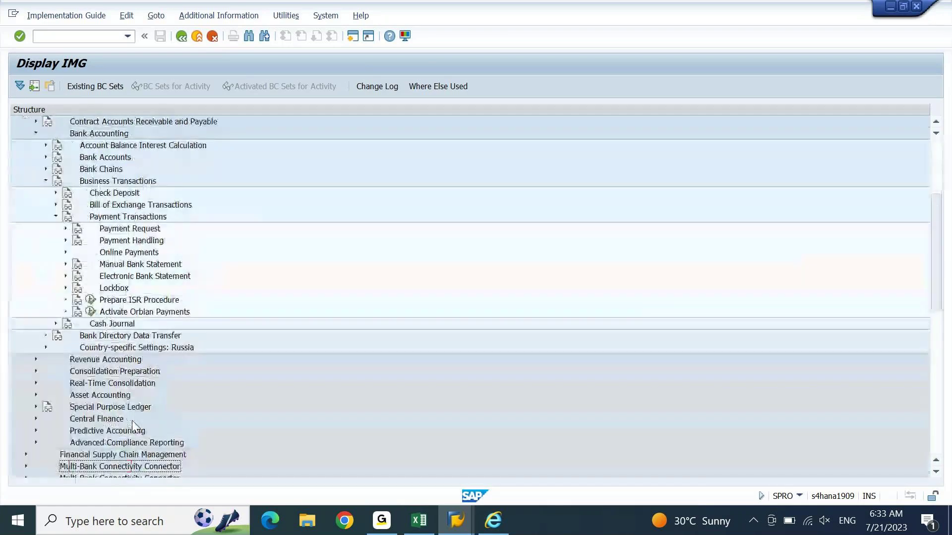
{"action": "key", "text": "Down"}
{"action": "key", "text": "Down"}
{"action": "key", "text": "Down"}
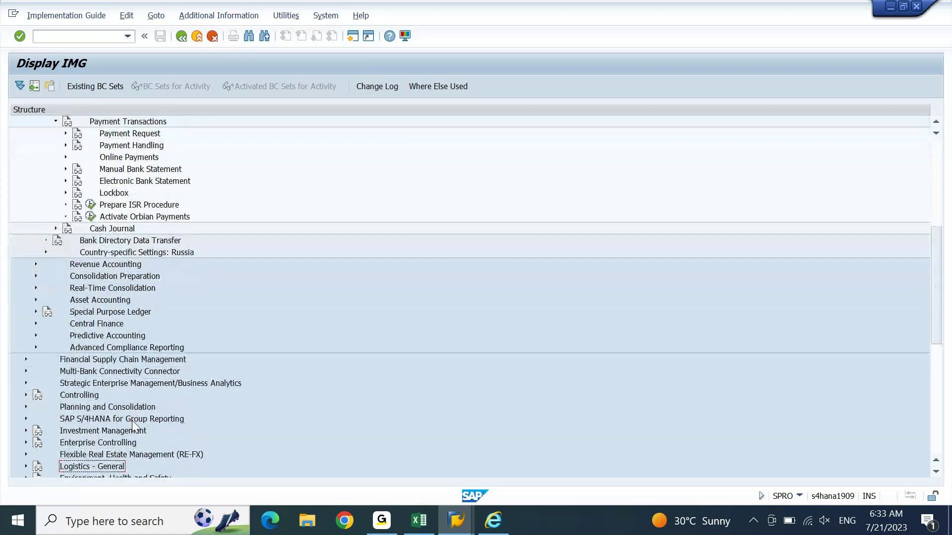
{"action": "left_click", "coordinate": [143, 181]}
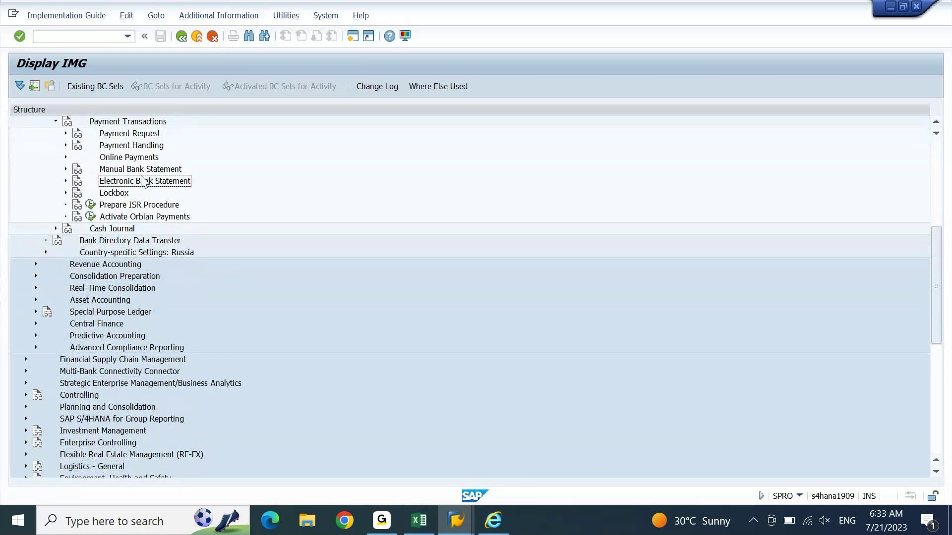
{"action": "left_click", "coordinate": [148, 172]}
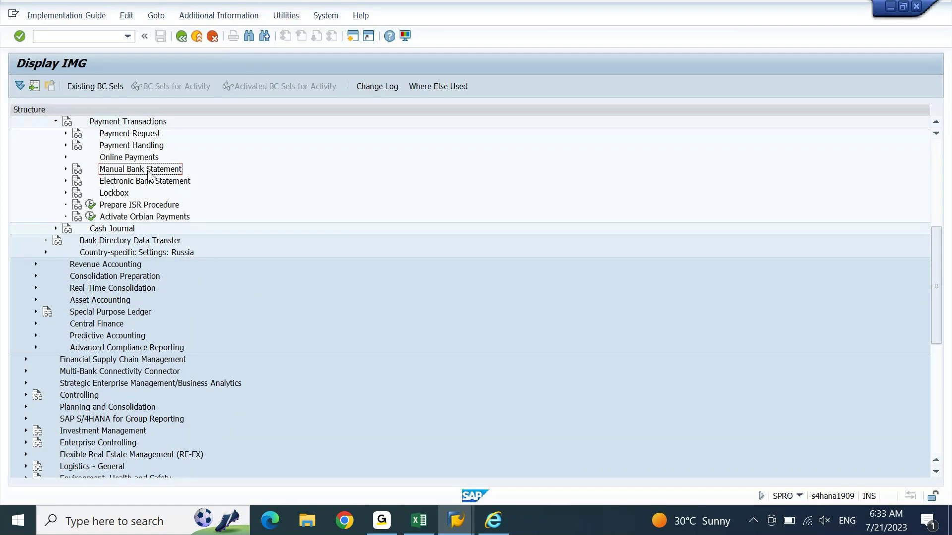
{"action": "double_click", "coordinate": [147, 172]}
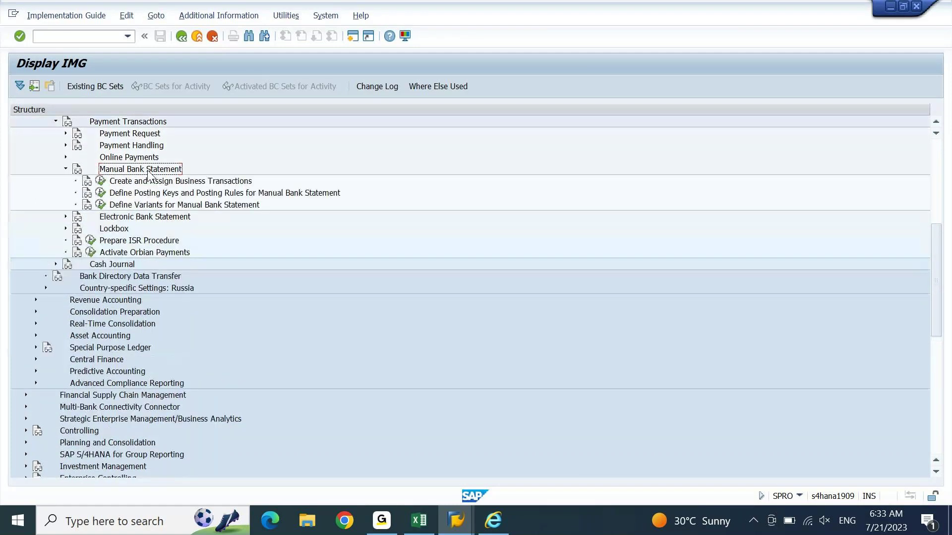
{"action": "left_click", "coordinate": [150, 181]}
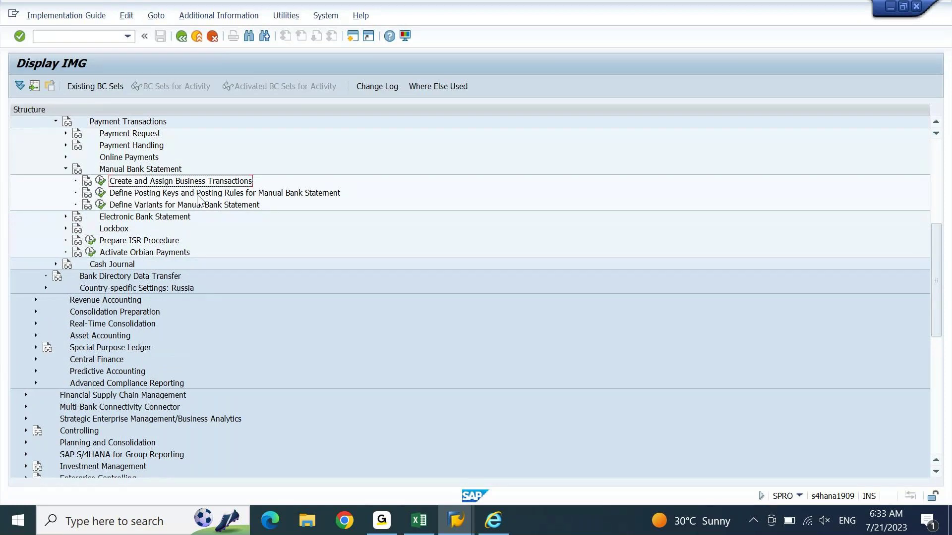
{"action": "left_click", "coordinate": [176, 194]}
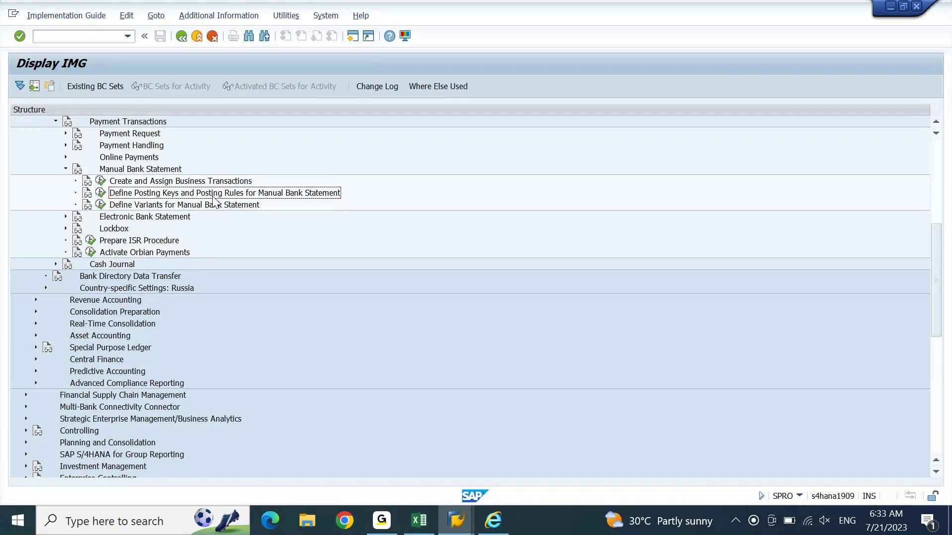
Step: Run Define Posting Keys and Posting Rules for chart of accounts degr and choose New Entries
{"action": "left_click", "coordinate": [100, 194]}
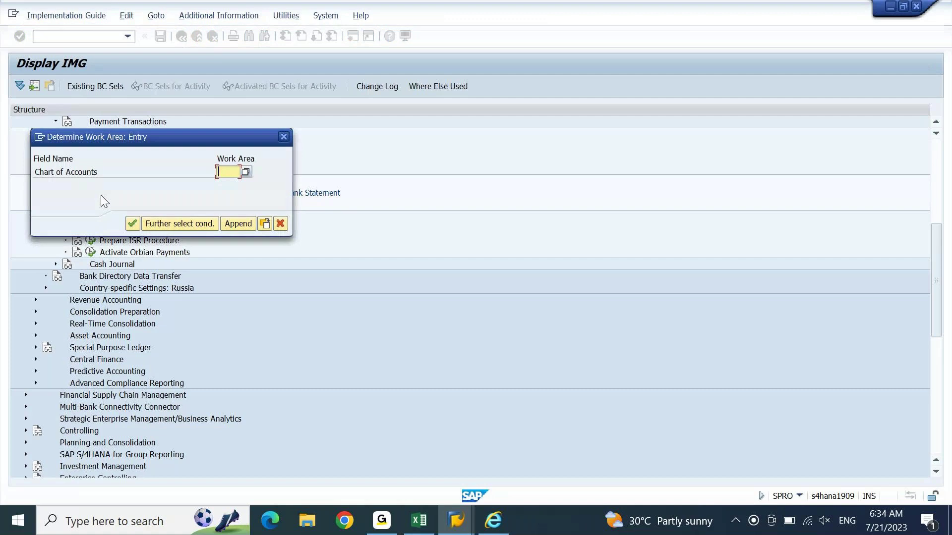
{"action": "type", "text": "degr"}
{"action": "key", "text": "Return"}
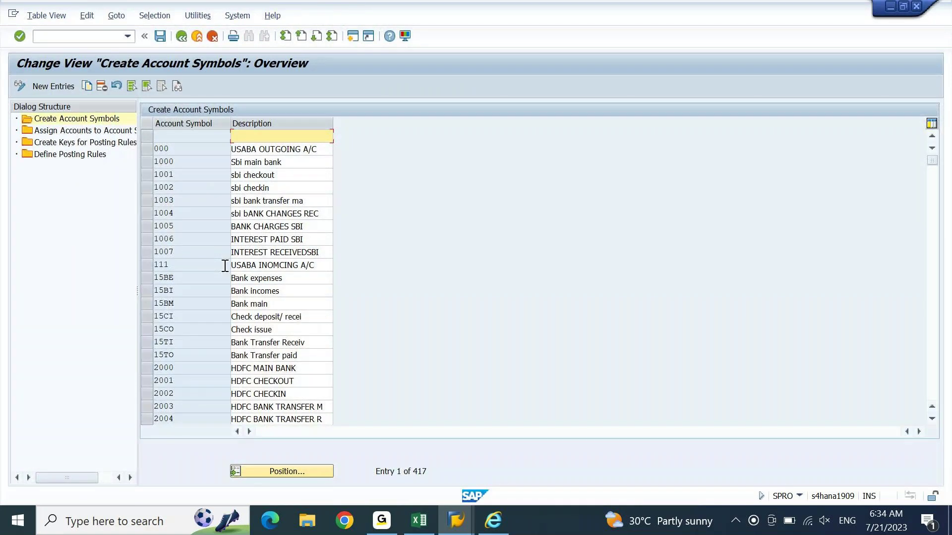
{"action": "left_click", "coordinate": [63, 86]}
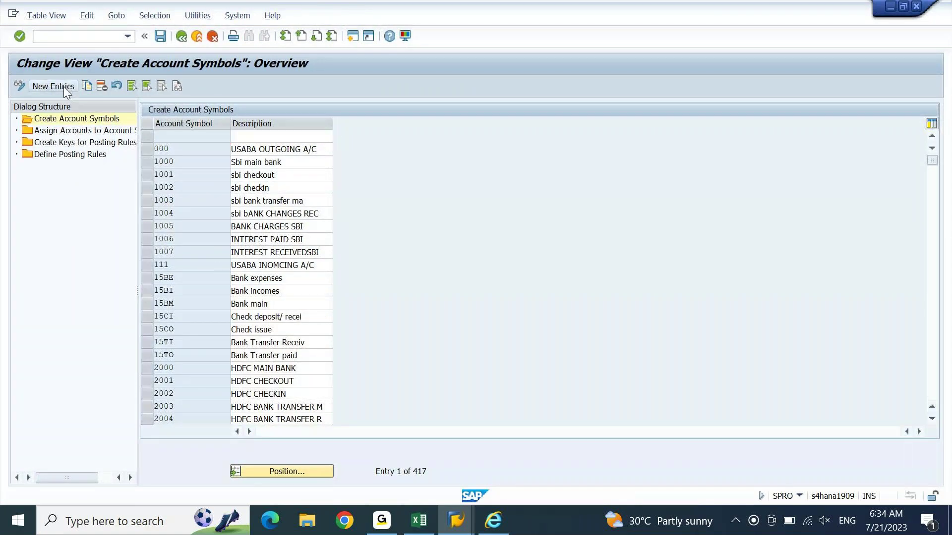
{"action": "left_click", "coordinate": [418, 520]}
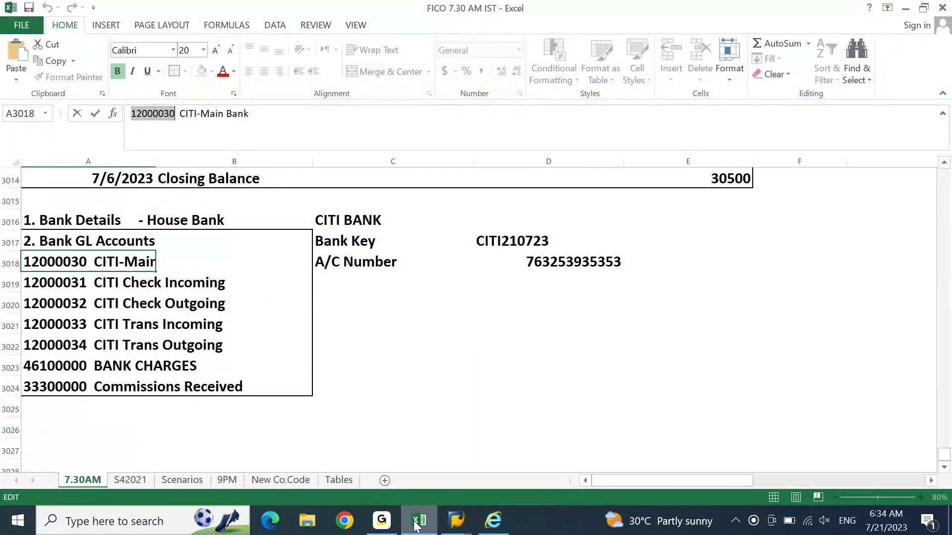
Step: Type the heading 'Account Symbols' in cell A3026 below the CITI G/L accounts list
{"action": "key", "text": "Return"}
{"action": "key", "text": "Up"}
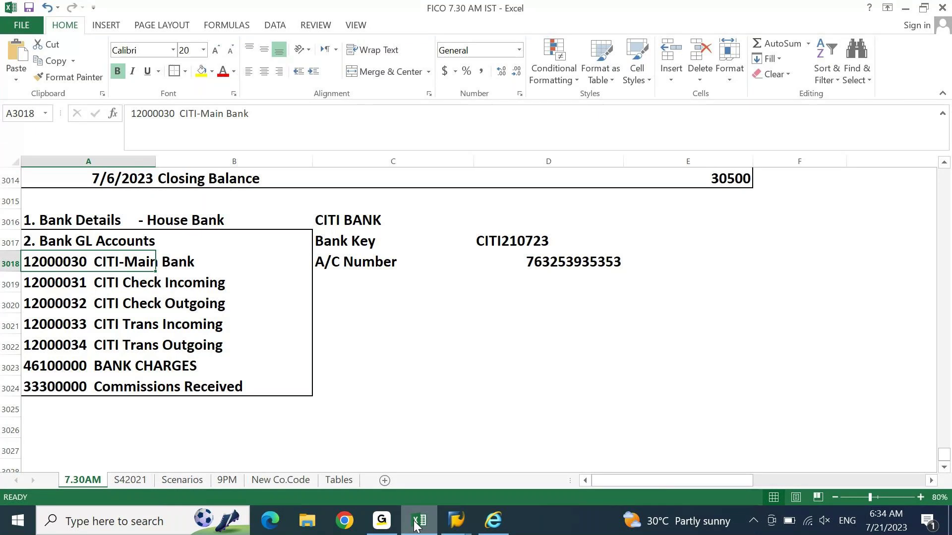
{"action": "key", "text": "ctrl+Down"}
{"action": "key", "text": "Down"}
{"action": "key", "text": "ctrl+Right"}
{"action": "key", "text": "ctrl+Left"}
{"action": "key", "text": "Down"}
{"action": "type", "text": "Ac"}
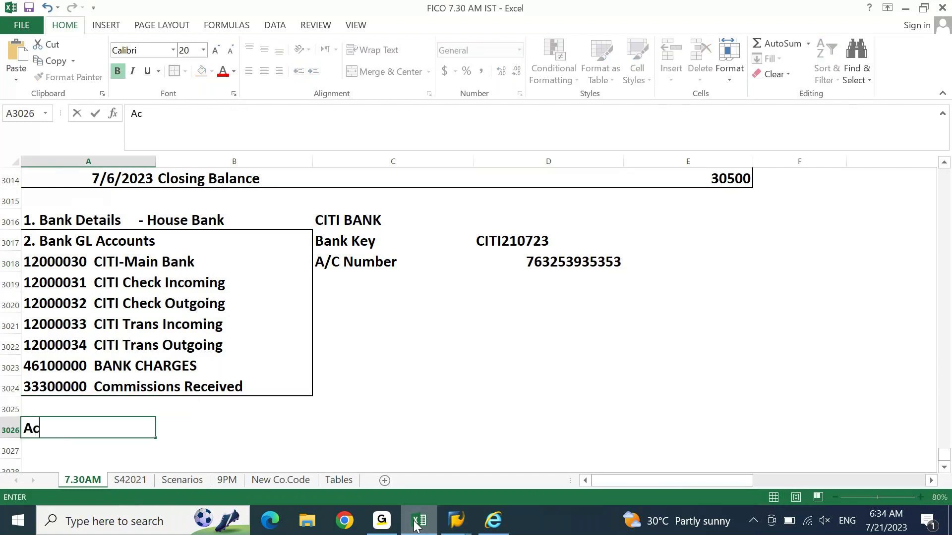
{"action": "type", "text": "count Symbols"}
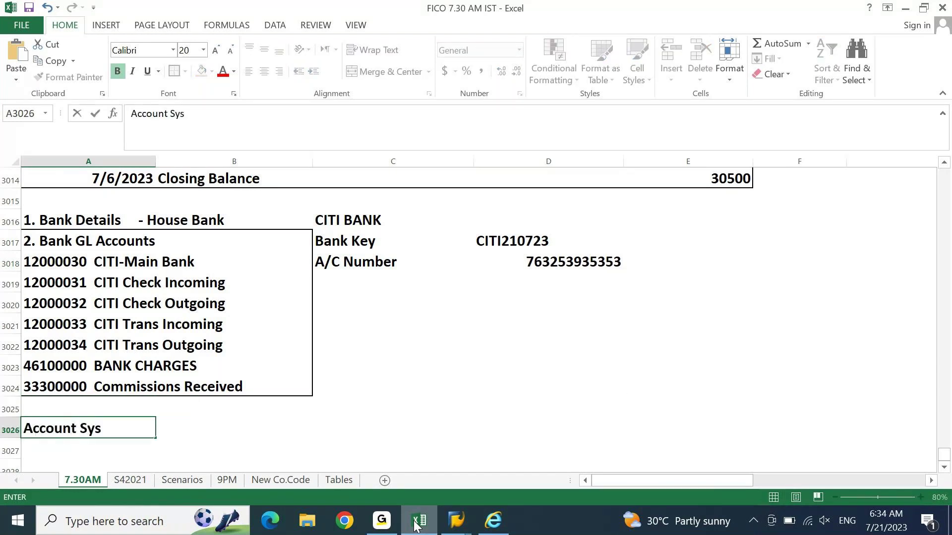
{"action": "key", "text": "Return"}
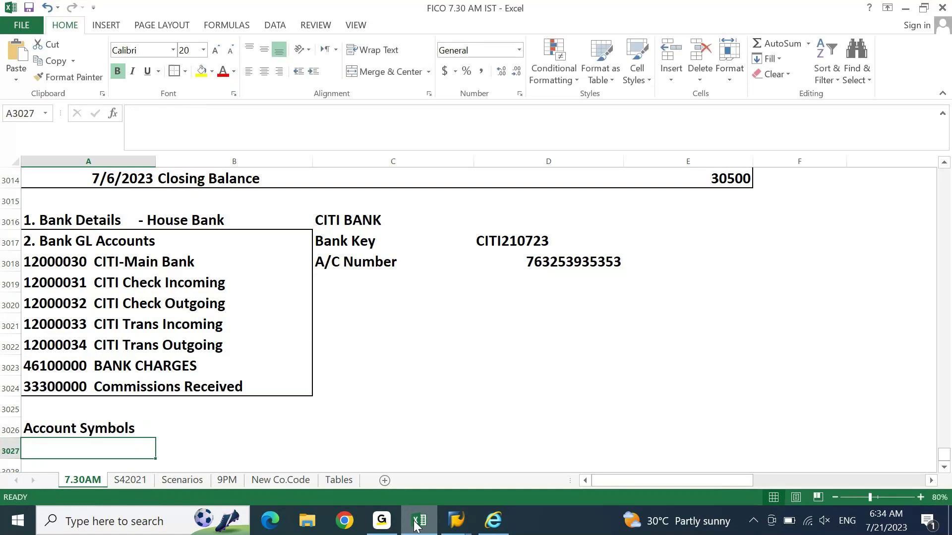
{"action": "key", "text": "Up"}
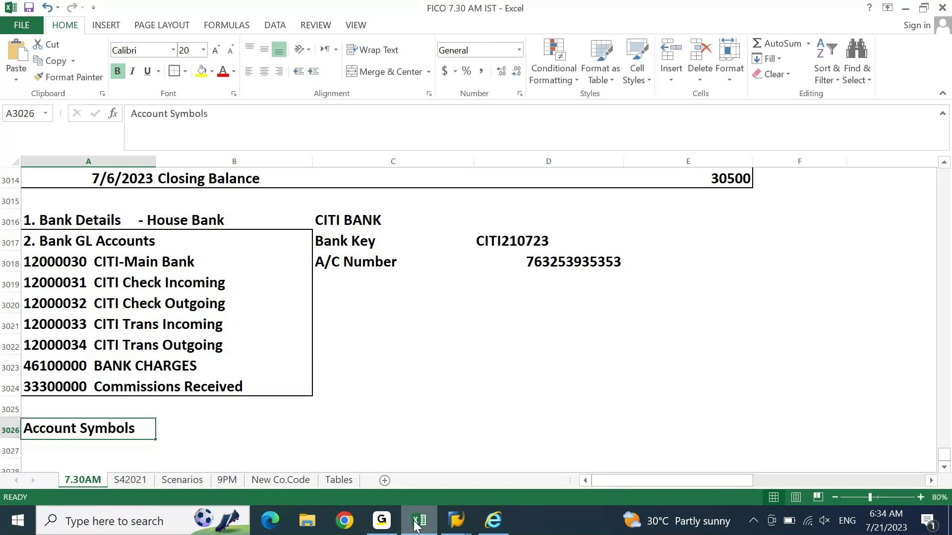
Step: Fill the Account Symbols heading yellow and enter 'DEIN: CITI MAIN' beneath it
{"action": "left_click", "coordinate": [202, 72]}
{"action": "key", "text": "ctrl+Down"}
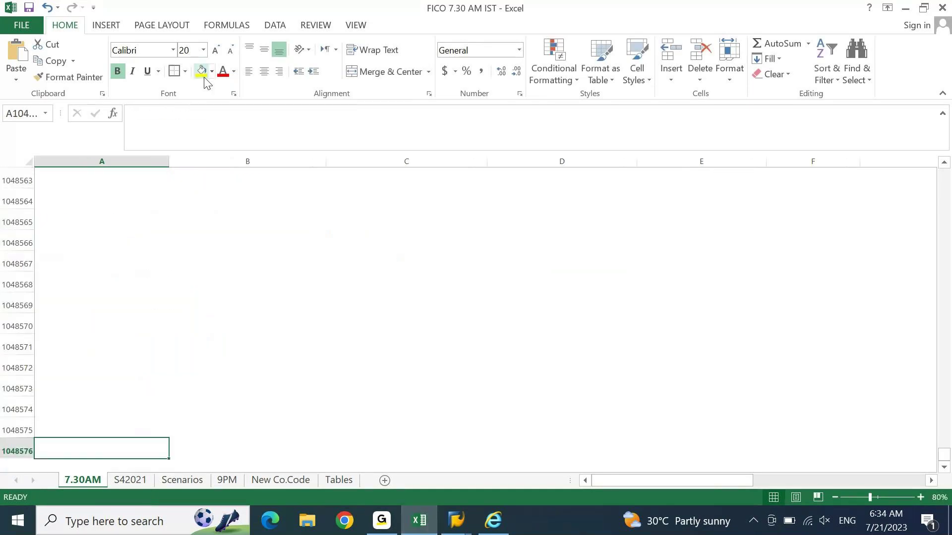
{"action": "key", "text": "ctrl+Up"}
{"action": "key", "text": "Down"}
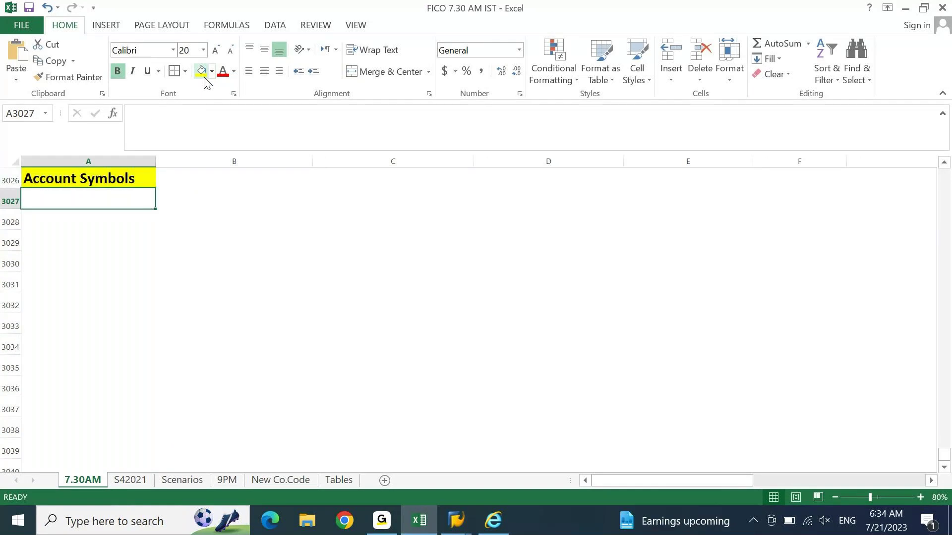
{"action": "type", "text": "CITI B"}
{"action": "key", "text": "BackSpace"}
{"action": "key", "text": "Escape"}
{"action": "type", "text": "DEIN: "}
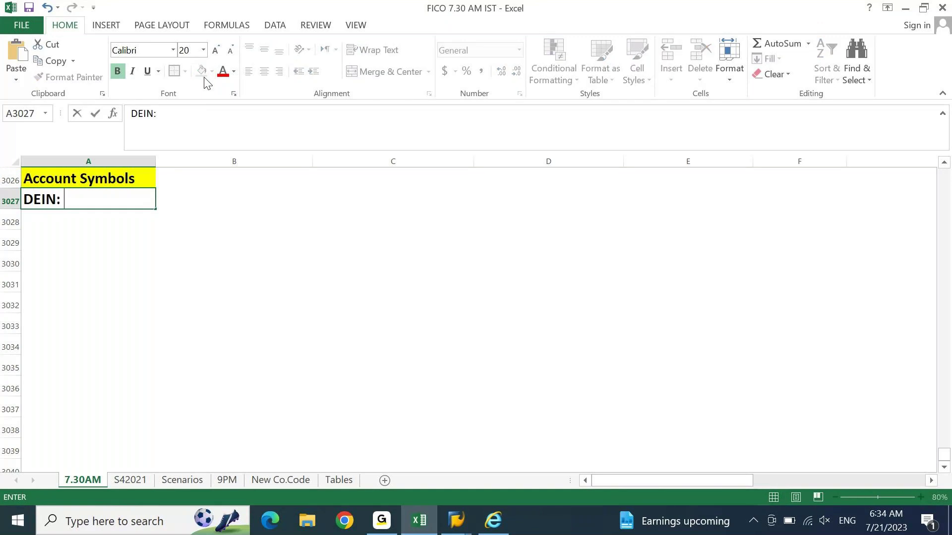
{"action": "type", "text": "CITI MAIN"}
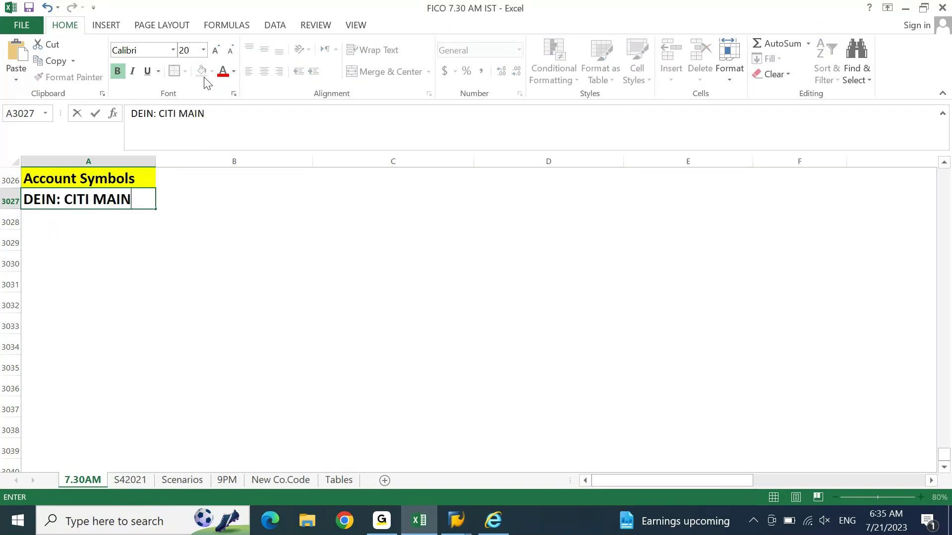
{"action": "key", "text": "Return"}
Step: Add the descriptions 'DEIN: CITI CHK IN' and 'DEIN: CITI CHK OUT' below
{"action": "key", "text": "ctrl+d"}
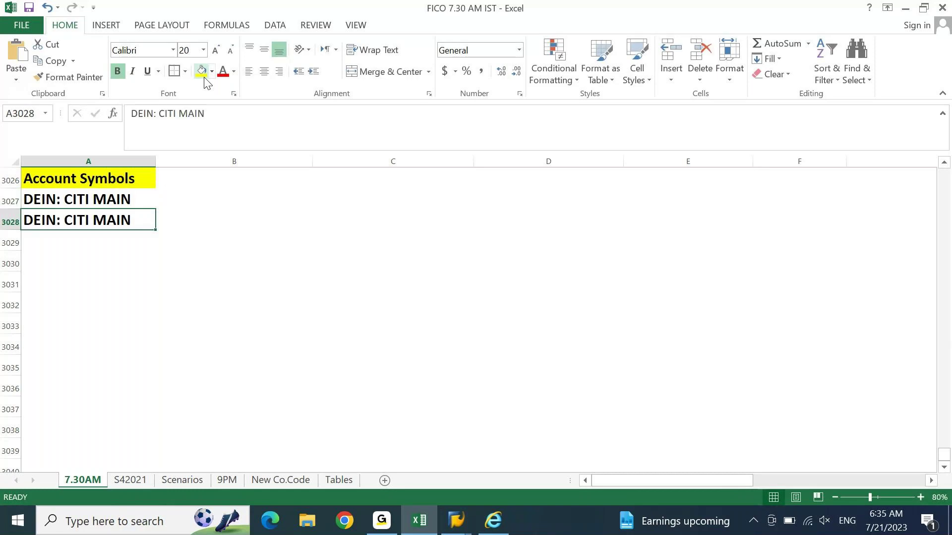
{"action": "key", "text": "F2"}
{"action": "key", "text": "ctrl+shift+Left"}
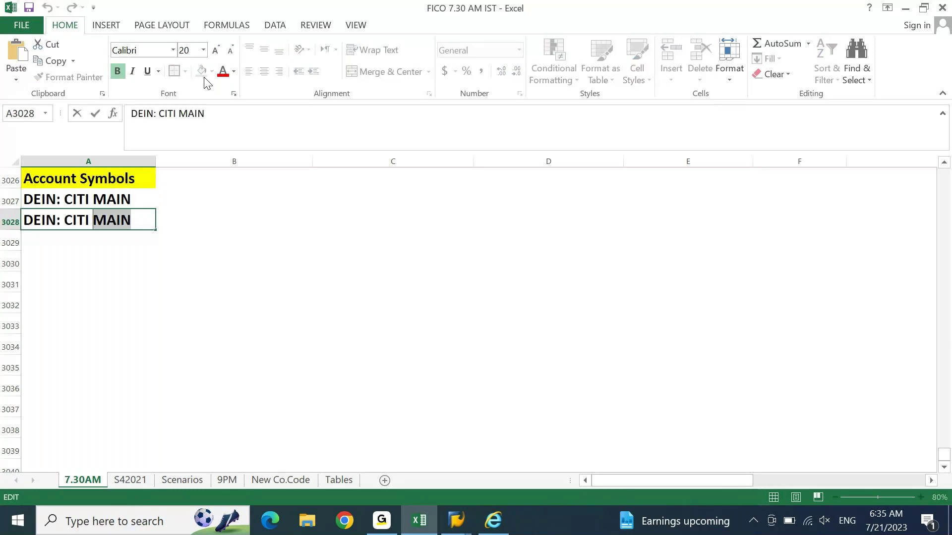
{"action": "type", "text": "CHK IN"}
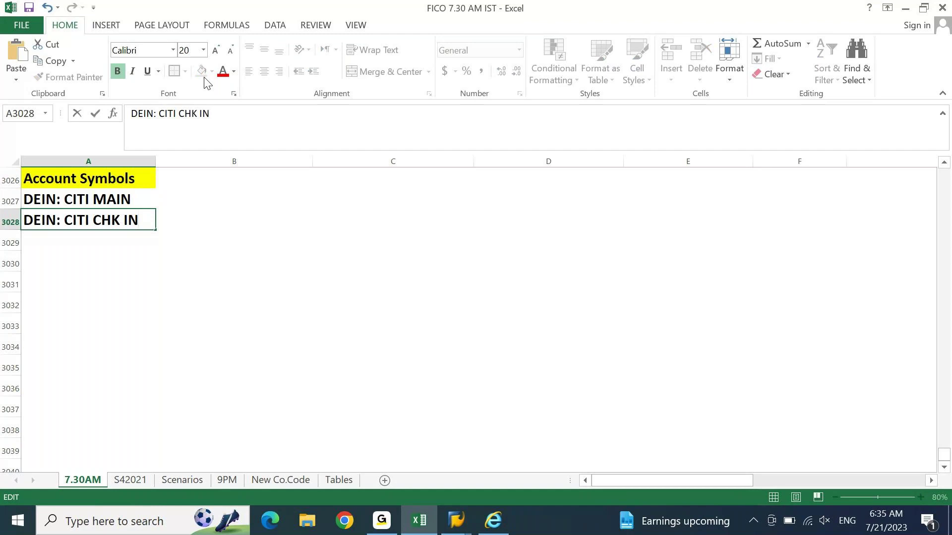
{"action": "key", "text": "Return"}
{"action": "key", "text": "ctrl+d"}
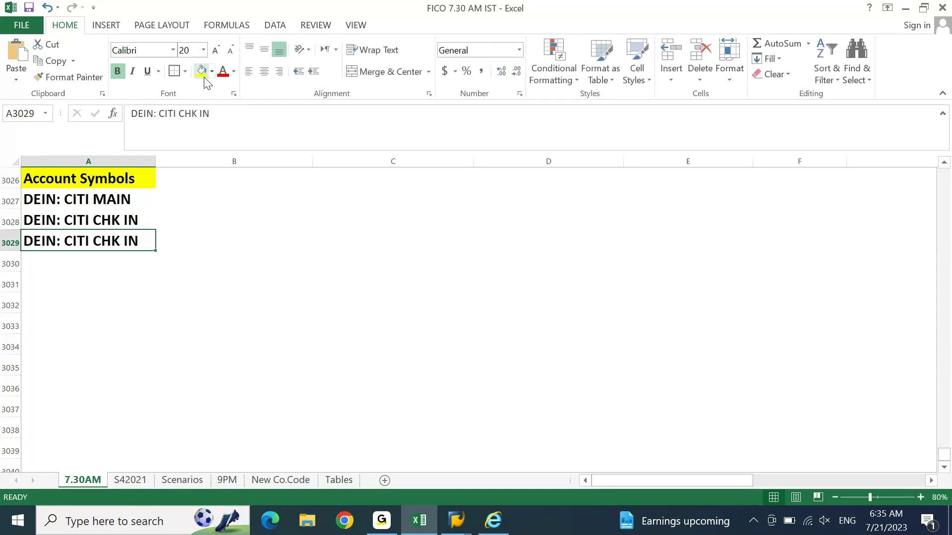
{"action": "key", "text": "F2"}
{"action": "key", "text": "ctrl+shift+Left"}
{"action": "type", "text": "OUT"}
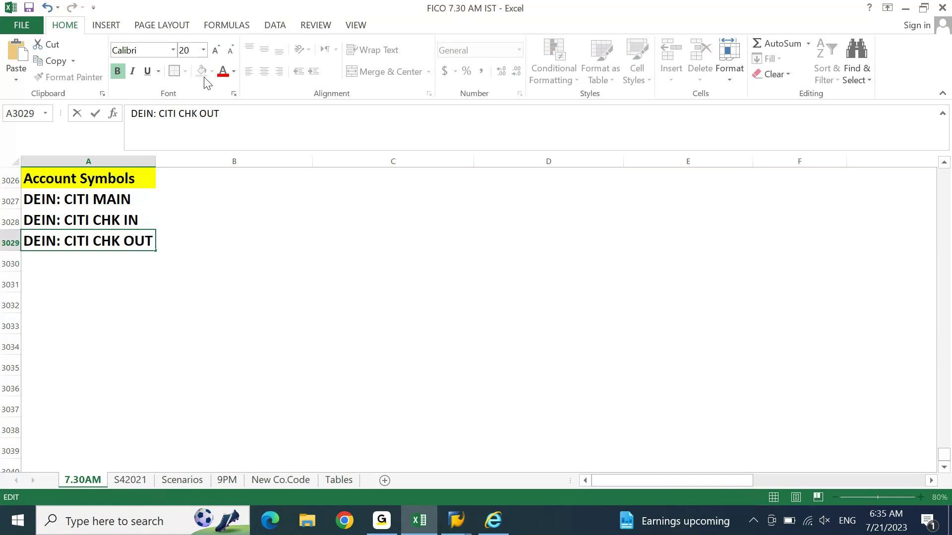
{"action": "key", "text": "Return"}
Step: Add 'DEIN: CITI TRF IN' and 'DEIN: CITI TRF OUT' in rows 3030 and 3031
{"action": "key", "text": "ctrl+d"}
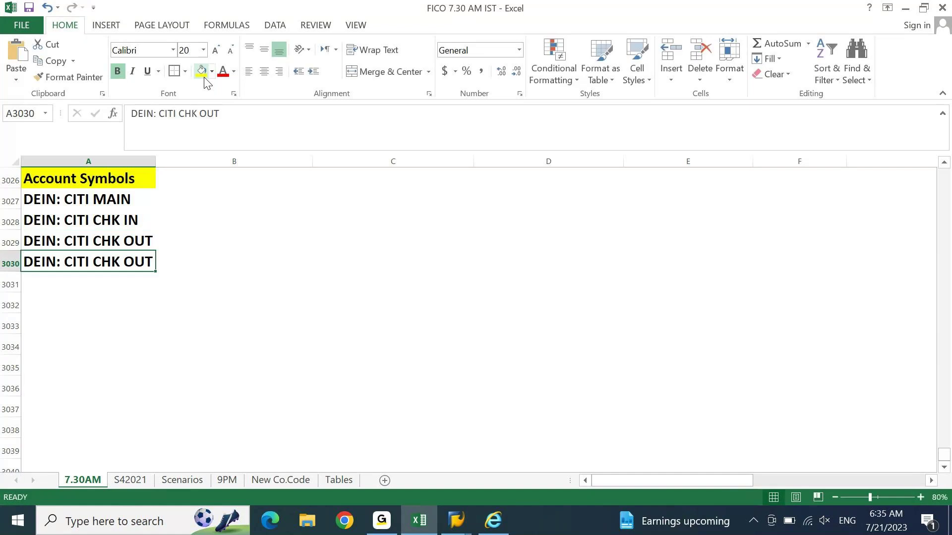
{"action": "key", "text": "F2"}
{"action": "key", "text": "Left"}
{"action": "key", "text": "Left"}
{"action": "key", "text": "Left"}
{"action": "key", "text": "Left"}
{"action": "key", "text": "shift+Left"}
{"action": "key", "text": "shift+Left"}
{"action": "key", "text": "shift+Left"}
{"action": "type", "text": "TRF"}
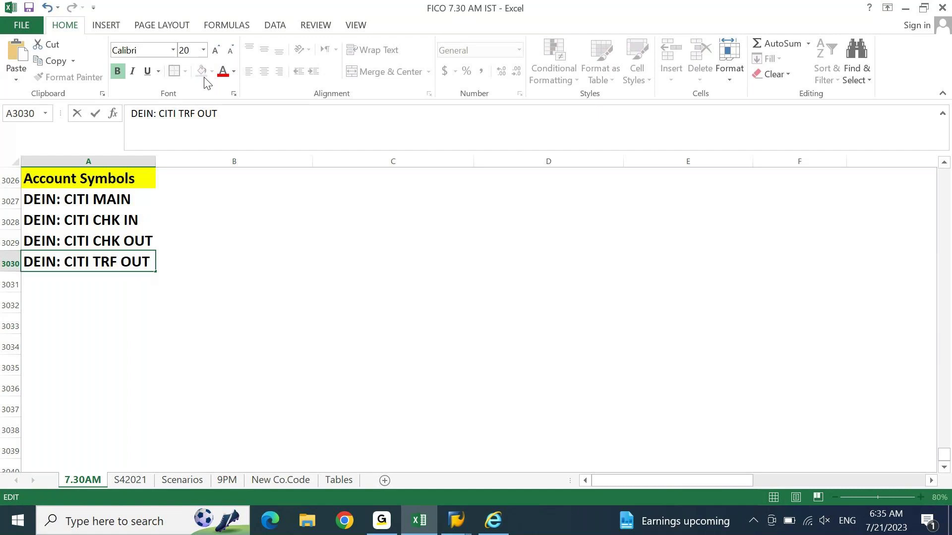
{"action": "key", "text": "Return"}
{"action": "key", "text": "Up"}
{"action": "key", "text": "Down"}
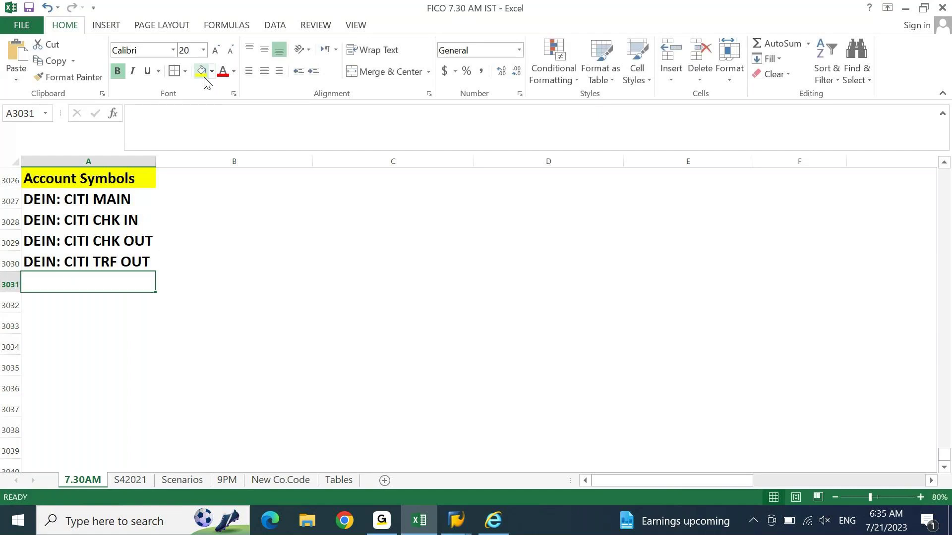
{"action": "key", "text": "ctrl+d"}
{"action": "key", "text": "Up"}
{"action": "key", "text": "F2"}
{"action": "key", "text": "shift+Left"}
{"action": "key", "text": "shift+Left"}
{"action": "key", "text": "shift+Left"}
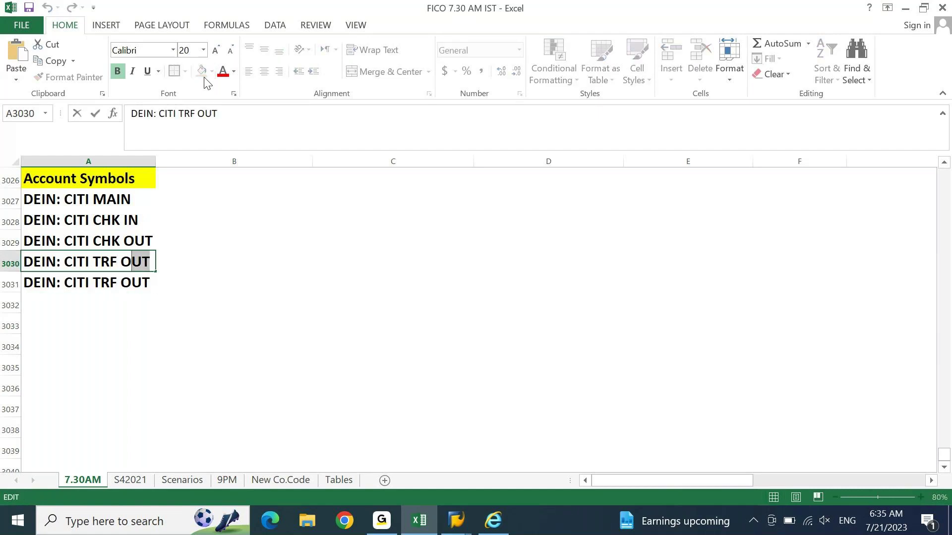
{"action": "type", "text": "IN"}
{"action": "key", "text": "Return"}
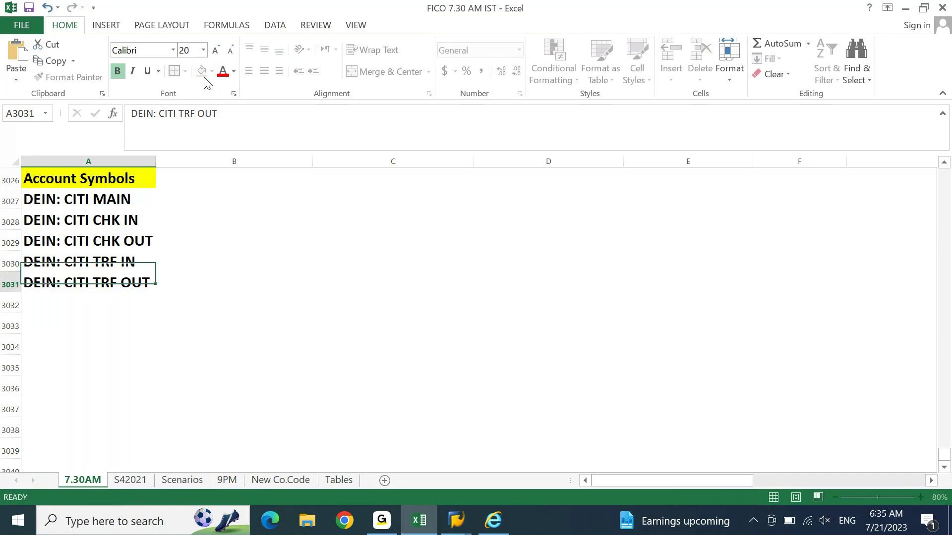
Step: Add 'DEIN: CITI BANK EXP' and 'DEIN: CITI BANK INC' in rows 3032 and 3033
{"action": "key", "text": "Down"}
{"action": "key", "text": "ctrl+d"}
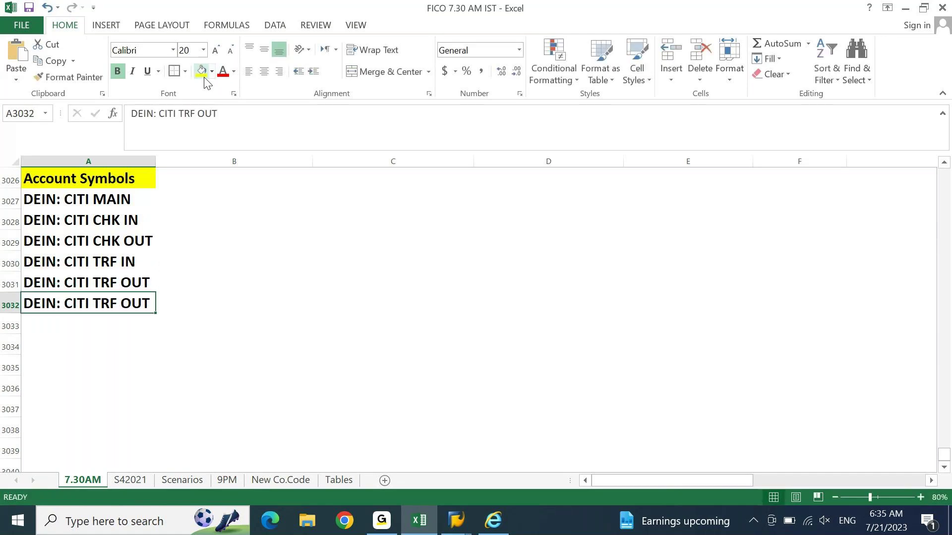
{"action": "key", "text": "F2"}
{"action": "key", "text": "ctrl+shift+Left"}
{"action": "key", "text": "ctrl+shift+Left"}
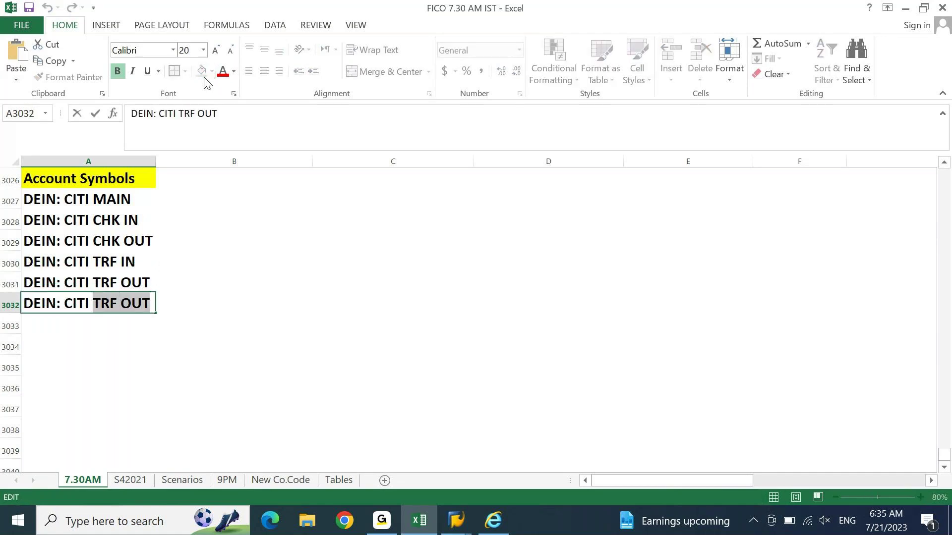
{"action": "type", "text": "BA"}
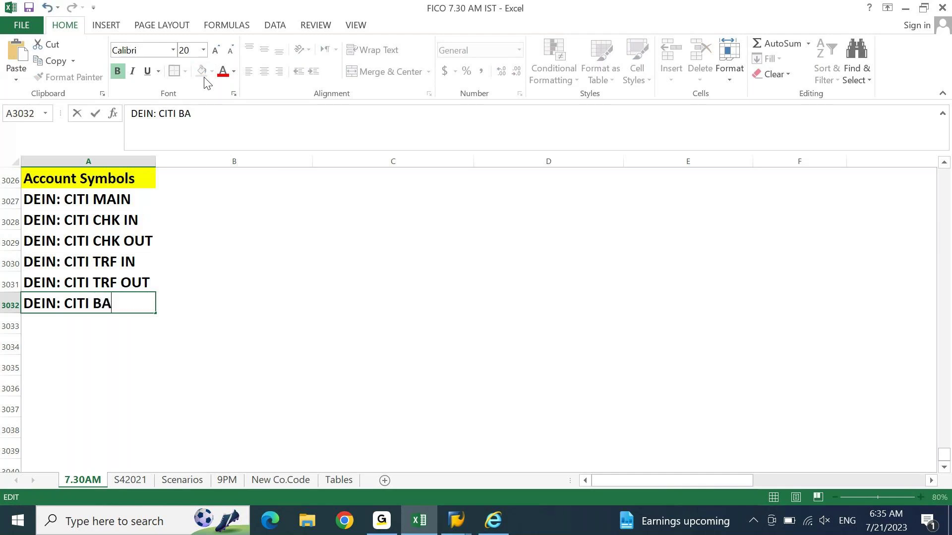
{"action": "key", "text": "BackSpace"}
{"action": "key", "text": "BackSpace"}
{"action": "type", "text": "BANK EXP"}
{"action": "key", "text": "Return"}
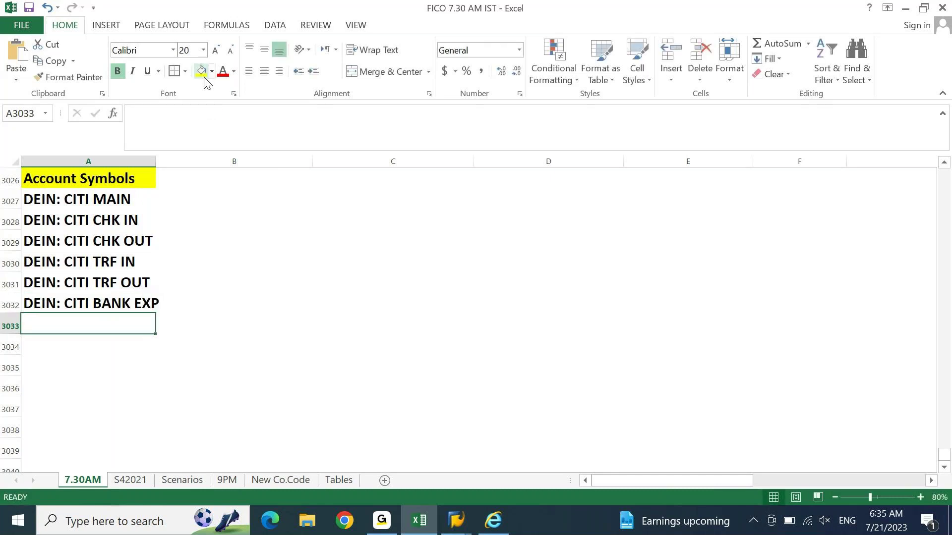
{"action": "key", "text": "ctrl+d"}
{"action": "key", "text": "F2"}
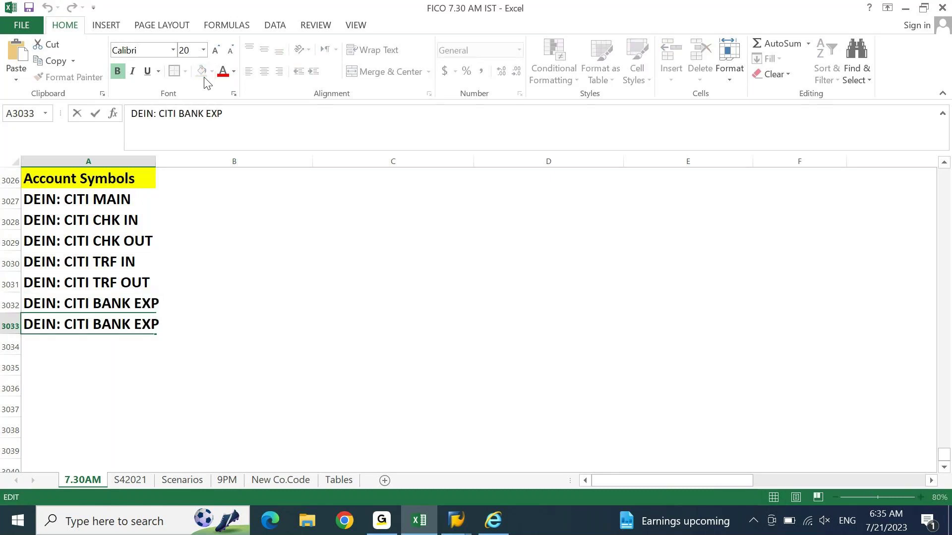
{"action": "key", "text": "ctrl+shift+Left"}
{"action": "type", "text": "INC"}
{"action": "key", "text": "Return"}
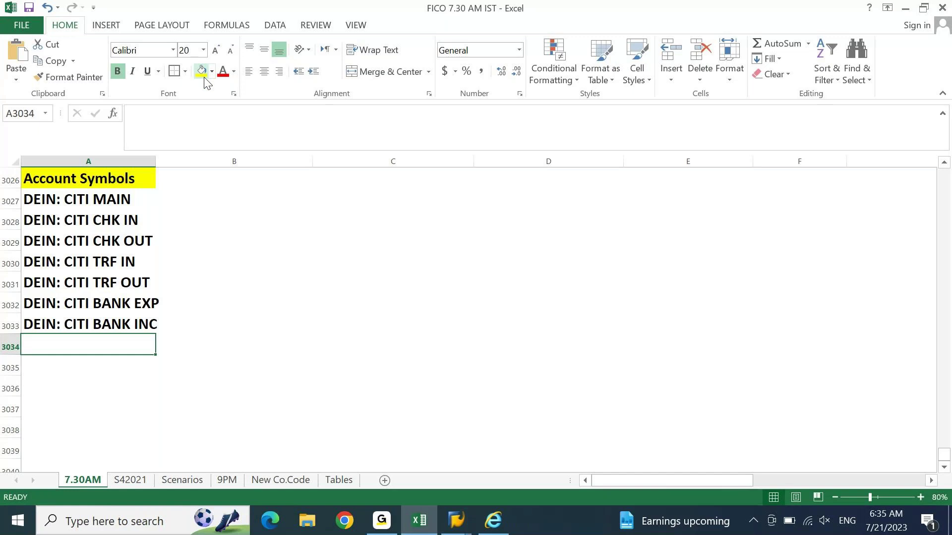
Step: Select and copy the seven DEIN: CITI descriptions
{"action": "key", "text": "Up"}
{"action": "key", "text": "ctrl+Up"}
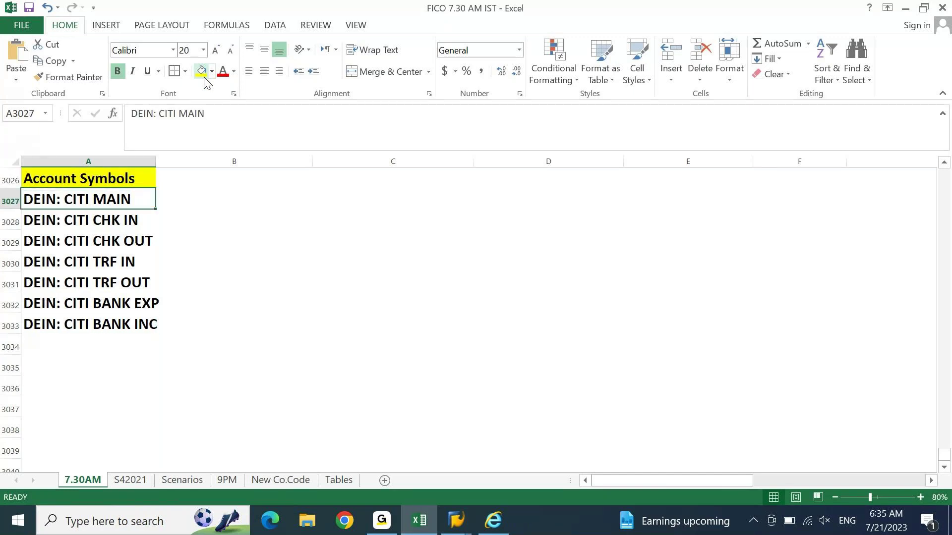
{"action": "key", "text": "ctrl+shift+Down"}
{"action": "key", "text": "ctrl+c"}
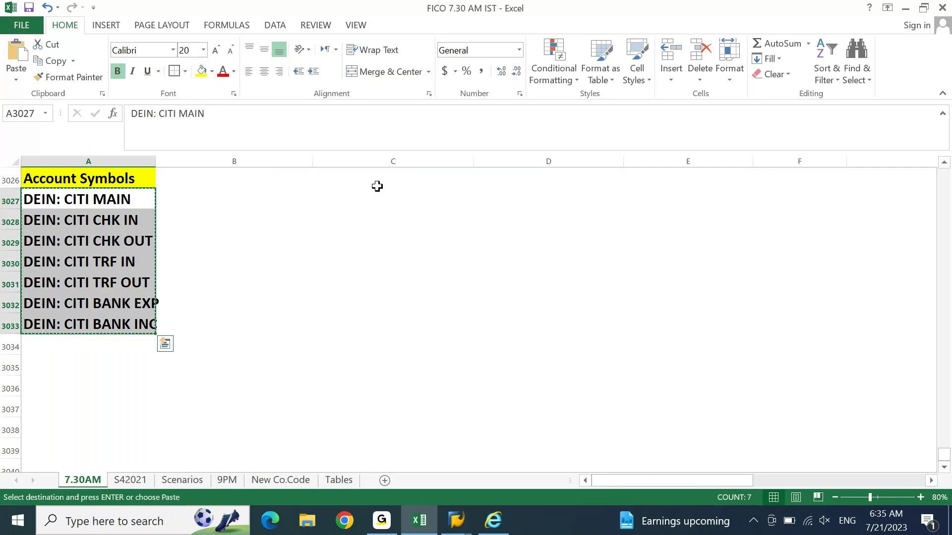
Step: Paste the seven DEIN: CITI descriptions into the Description column of the new entries
{"action": "left_click", "coordinate": [416, 524]}
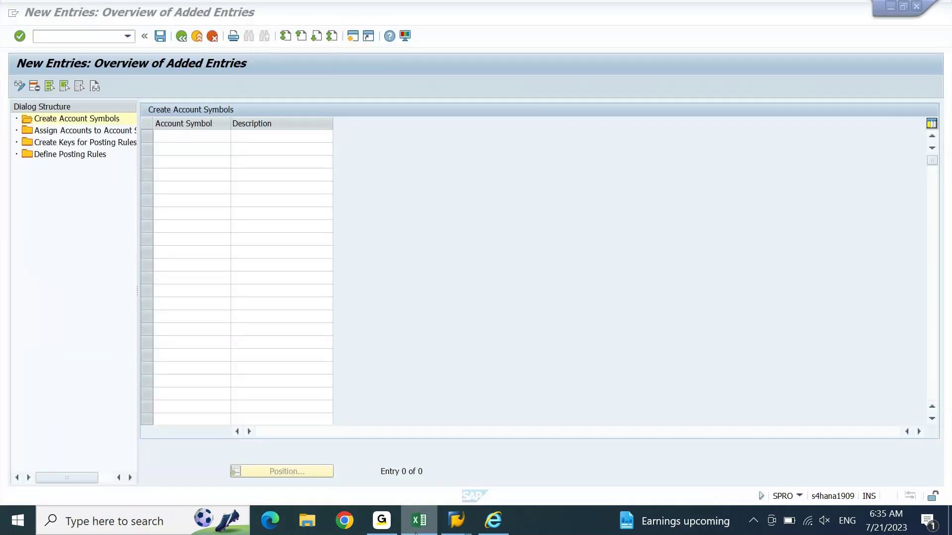
{"action": "left_click", "coordinate": [271, 137]}
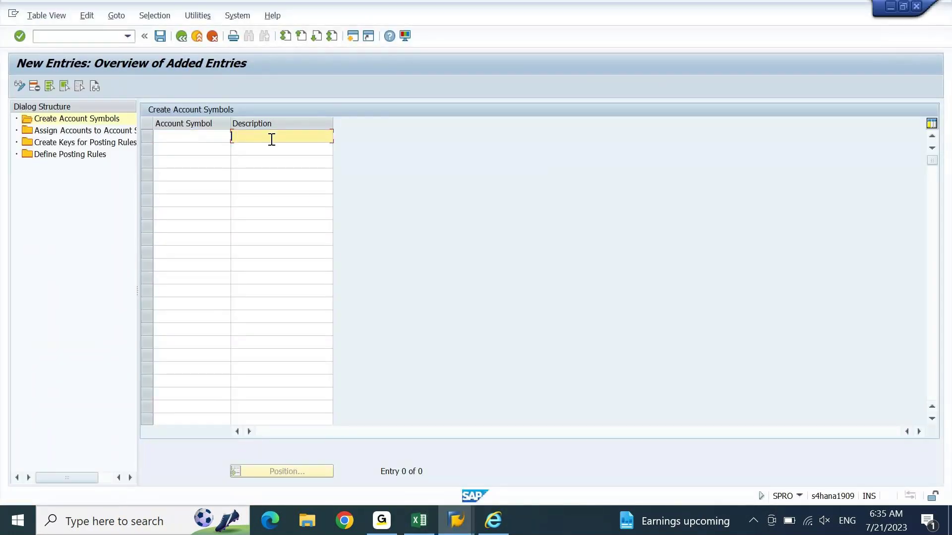
{"action": "key", "text": "ctrl+v"}
{"action": "key", "text": "Up"}
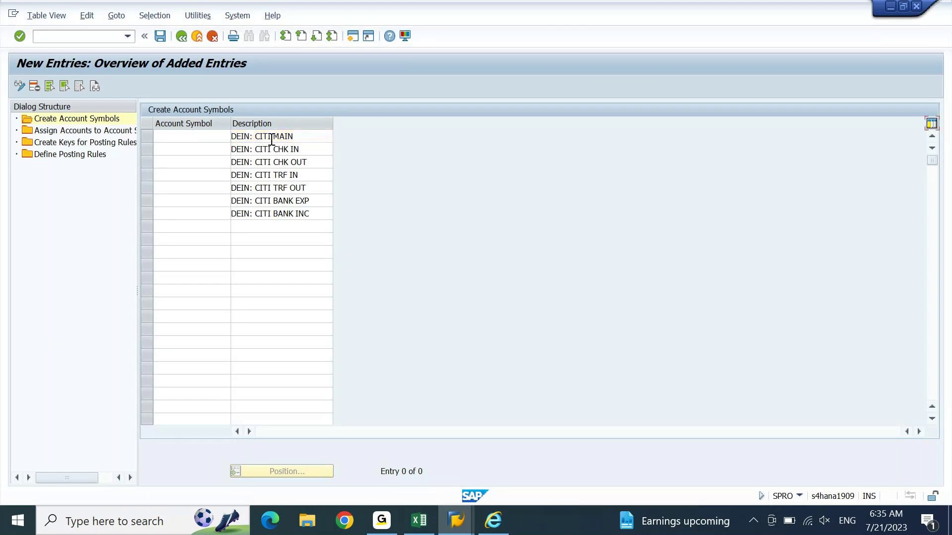
{"action": "left_click", "coordinate": [180, 135]}
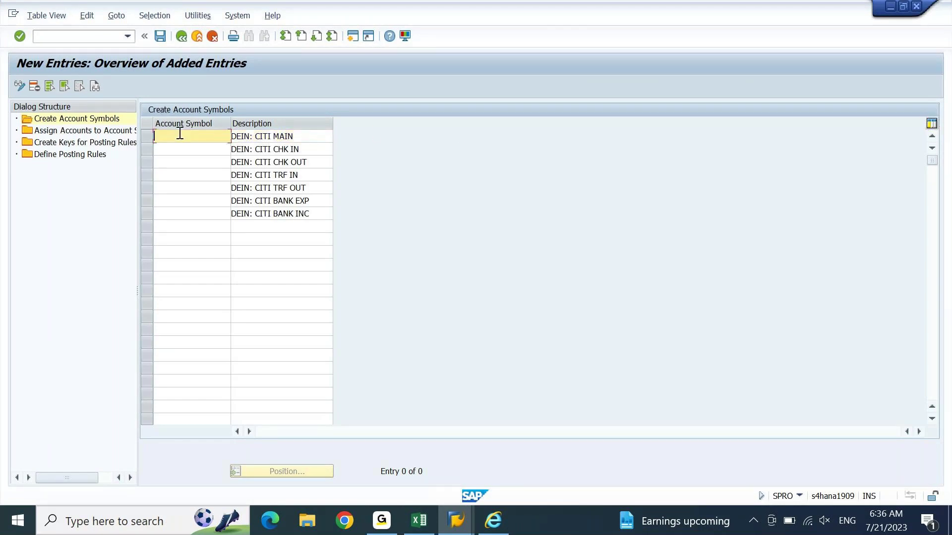
{"action": "type", "text": "123456789000000"}
{"action": "key", "text": "shift+Home"}
{"action": "key", "text": "Delete"}
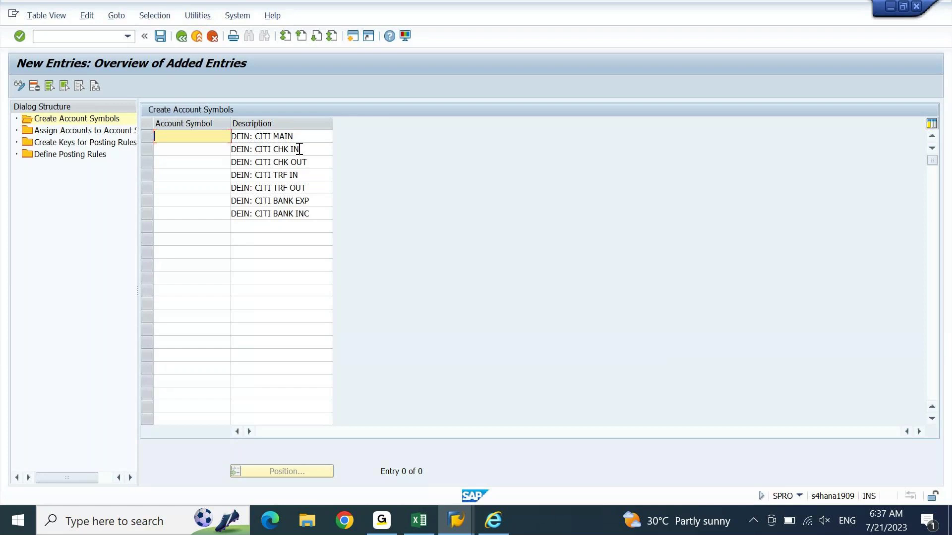
Step: Enter account symbols DEINMAIN, DEINCKIN, DEINCKOU and DEINTRIN in the first four rows
{"action": "type", "text": "DEIN"}
{"action": "key", "text": "shift+Left"}
{"action": "key", "text": "shift+Left"}
{"action": "key", "text": "shift+Left"}
{"action": "key", "text": "Right"}
{"action": "key", "text": "Right"}
{"action": "key", "text": "Right"}
{"action": "type", "text": "MAIN"}
{"action": "key", "text": "Down"}
{"action": "type", "text": "DEIN"}
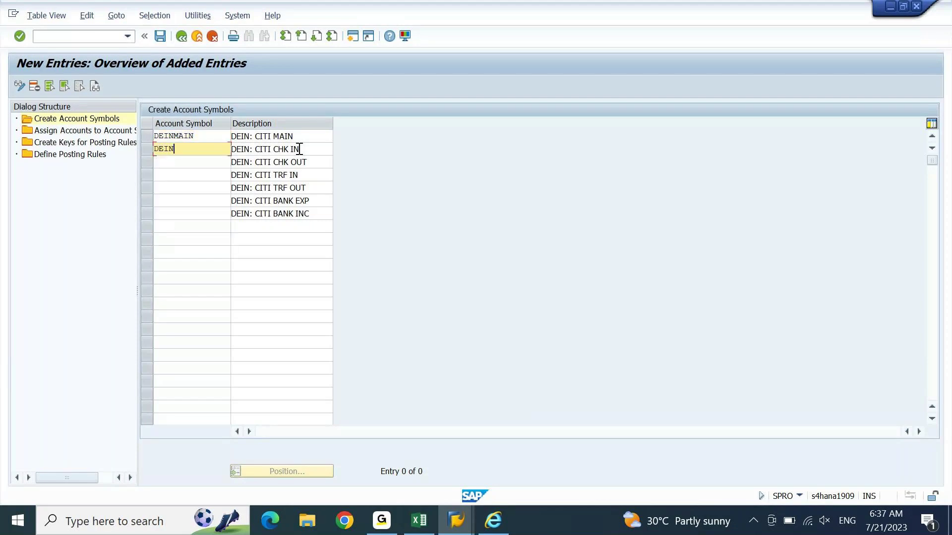
{"action": "type", "text": "CKIN"}
{"action": "key", "text": "Down"}
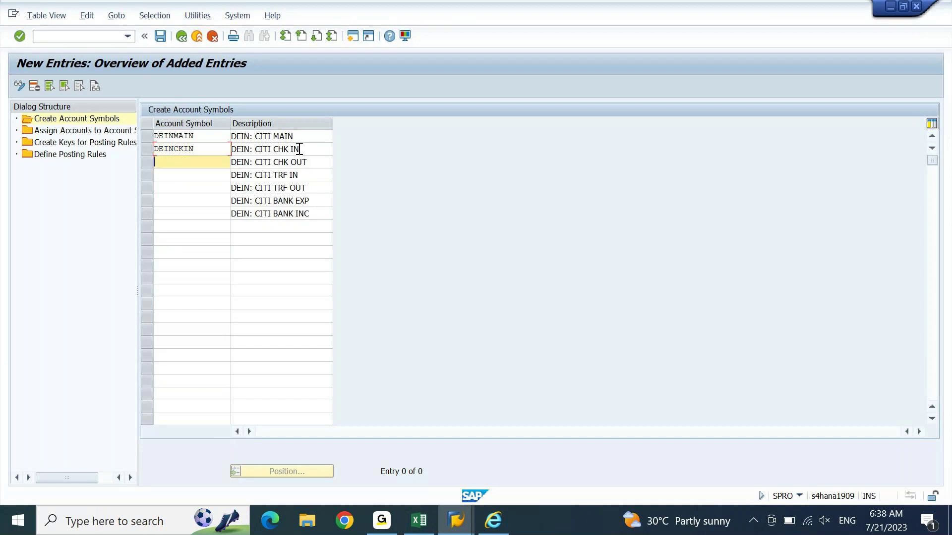
{"action": "type", "text": "DEINCKOU"}
{"action": "key", "text": "Down"}
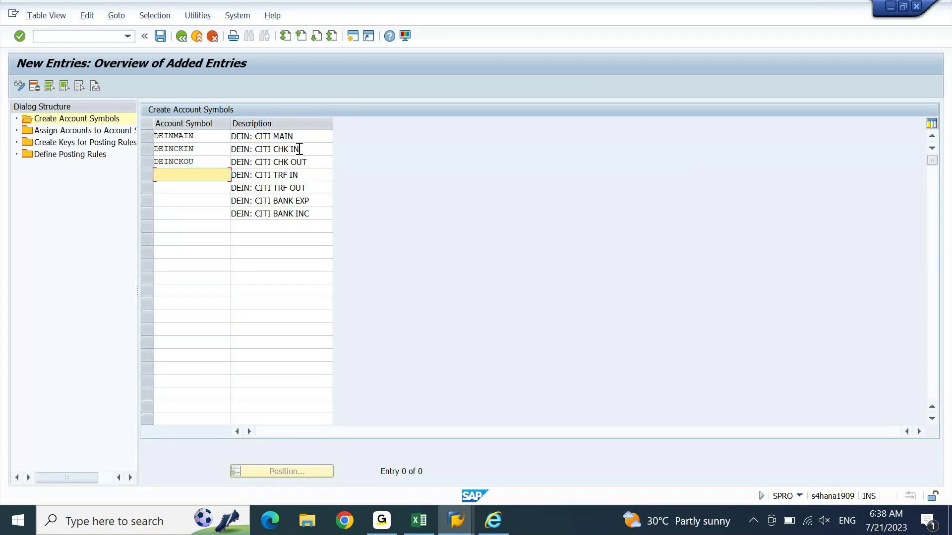
{"action": "type", "text": "D"}
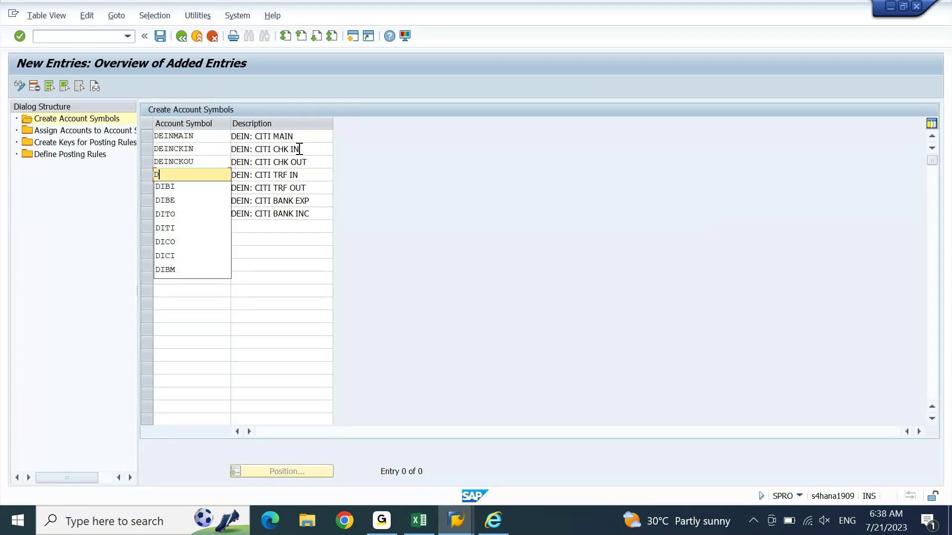
{"action": "type", "text": "EINT"}
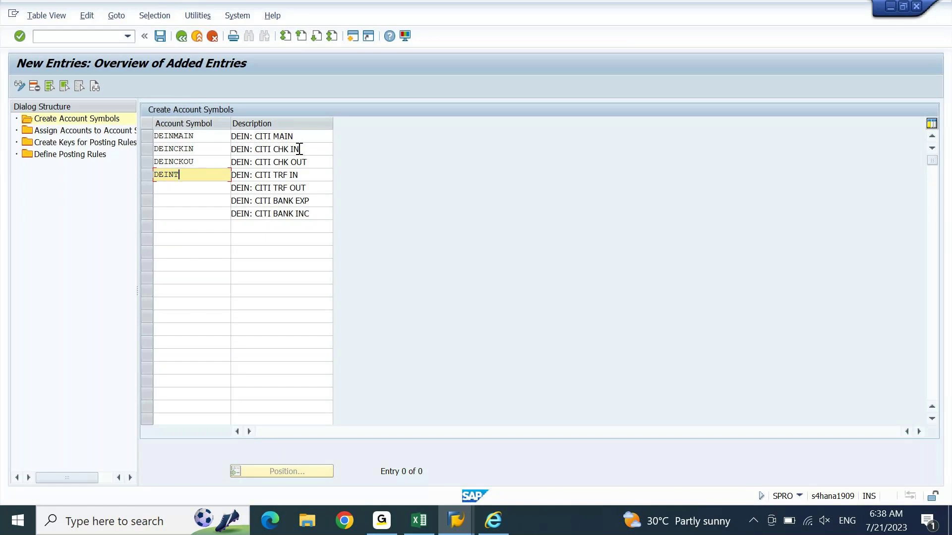
{"action": "type", "text": "RIN"}
Step: Block-select the first five Account Symbol cells and cut them, leaving the column empty
{"action": "key", "text": "Down"}
{"action": "type", "text": "REIN"}
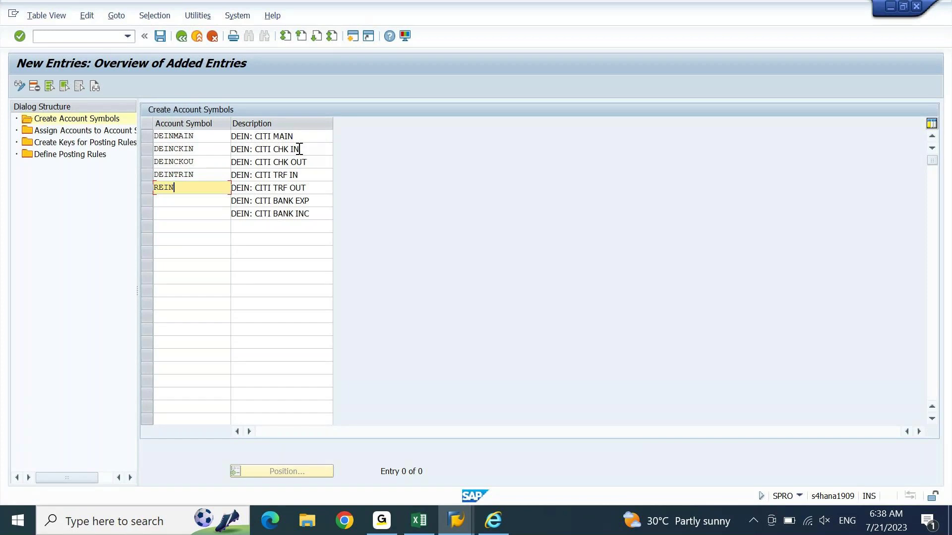
{"action": "key", "text": "shift+Home"}
{"action": "key", "text": "BackSpace"}
{"action": "key", "text": "ctrl+y"}
{"action": "left_click_drag", "start_coordinate": [217, 192], "coordinate": [178, 132]}
{"action": "key", "text": "ctrl+x"}
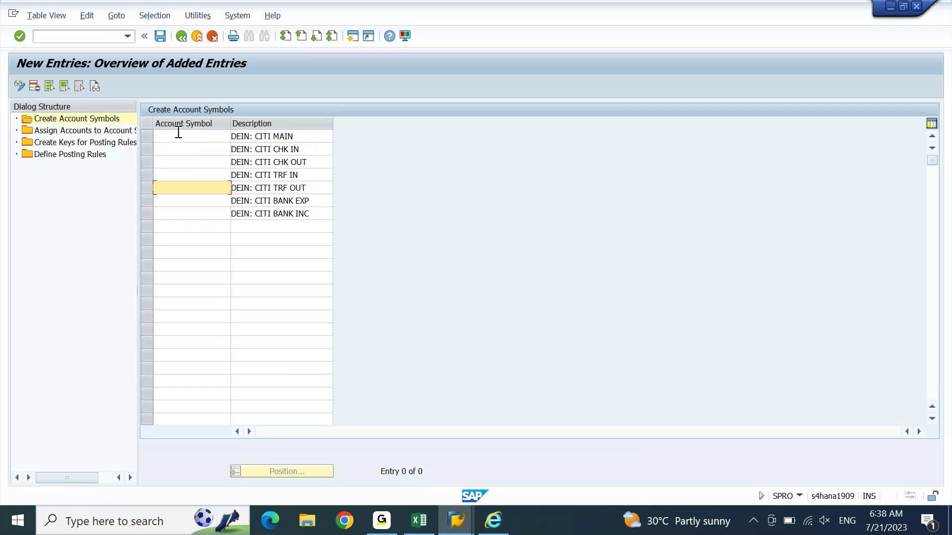
{"action": "left_click", "coordinate": [183, 136]}
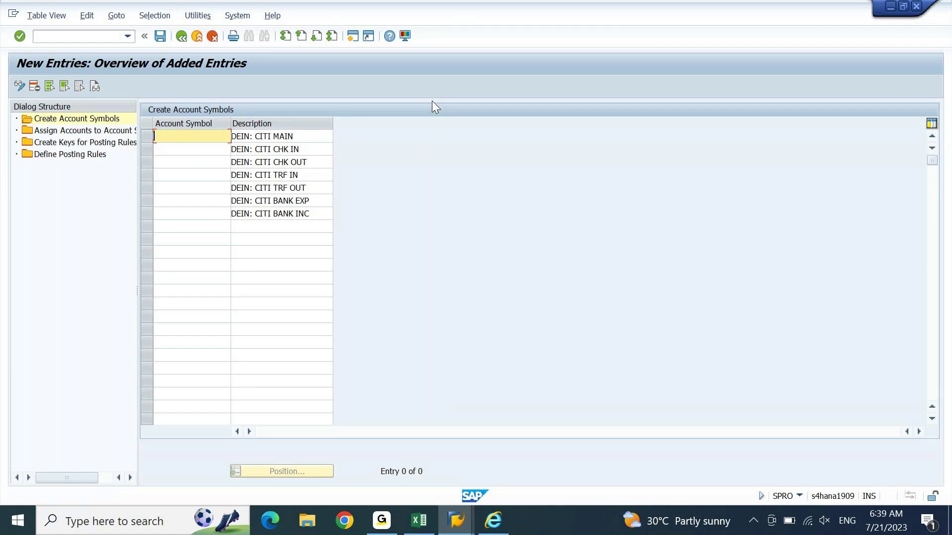
Step: Enter DELLMAIN, DELLCKIN and DELLCKOU in the first three Account Symbol rows
{"action": "type", "text": "DELLMAIN"}
{"action": "key", "text": "shift+Home"}
{"action": "key", "text": "ctrl+c"}
{"action": "key", "text": "Down"}
{"action": "key", "text": "ctrl+v"}
{"action": "key", "text": "shift+Left"}
{"action": "key", "text": "shift+Left"}
{"action": "key", "text": "shift+Left"}
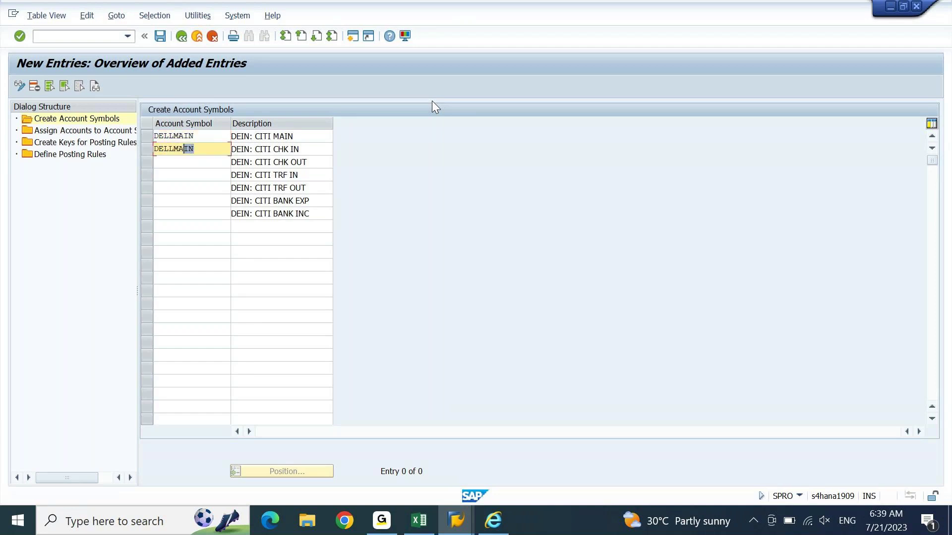
{"action": "key", "text": "shift+Left"}
{"action": "type", "text": "CKIN"}
{"action": "key", "text": "shift+Home"}
{"action": "key", "text": "ctrl+c"}
{"action": "key", "text": "Down"}
{"action": "key", "text": "ctrl+v"}
{"action": "key", "text": "shift+Left"}
{"action": "key", "text": "shift+Left"}
{"action": "type", "text": "OU"}
Step: Fill the fourth and fifth rows with DELLTRIN and DELLTROU by editing copied symbols
{"action": "key", "text": "Down"}
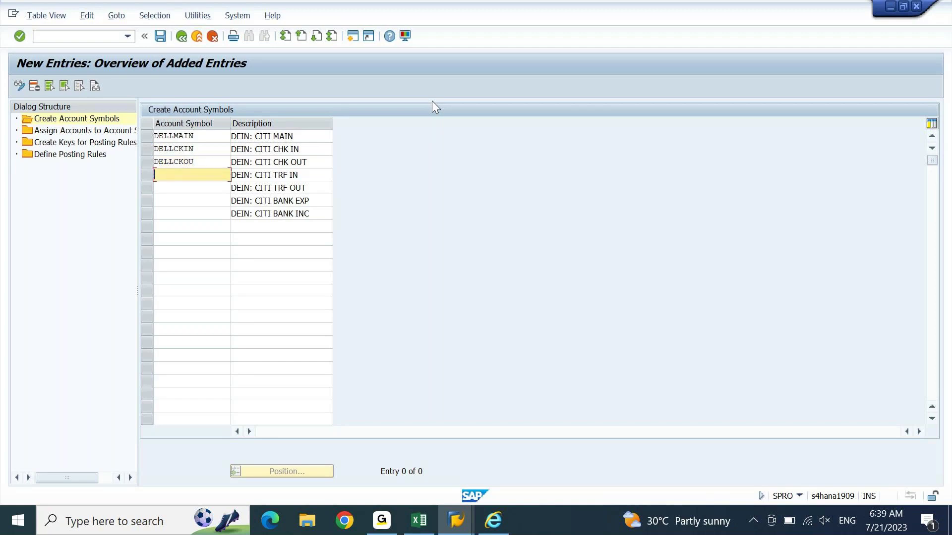
{"action": "key", "text": "Up"}
{"action": "key", "text": "Tab"}
{"action": "key", "text": "shift+Tab"}
{"action": "key", "text": "Down"}
{"action": "key", "text": "ctrl+v"}
{"action": "key", "text": "Up"}
{"action": "key", "text": "Tab"}
{"action": "key", "text": "shift+Tab"}
{"action": "key", "text": "Up"}
{"action": "key", "text": "Tab"}
{"action": "key", "text": "shift+Tab"}
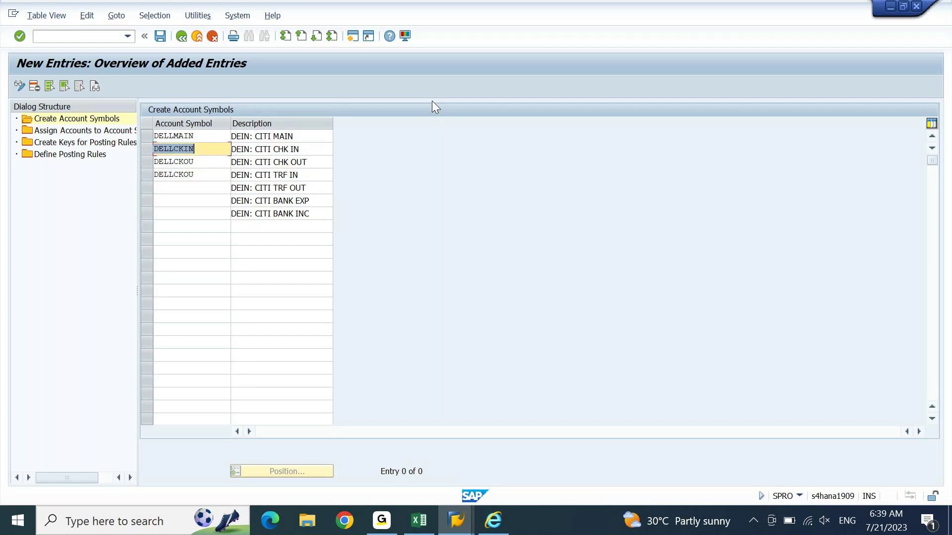
{"action": "key", "text": "Down"}
{"action": "key", "text": "Down"}
{"action": "key", "text": "shift+Home"}
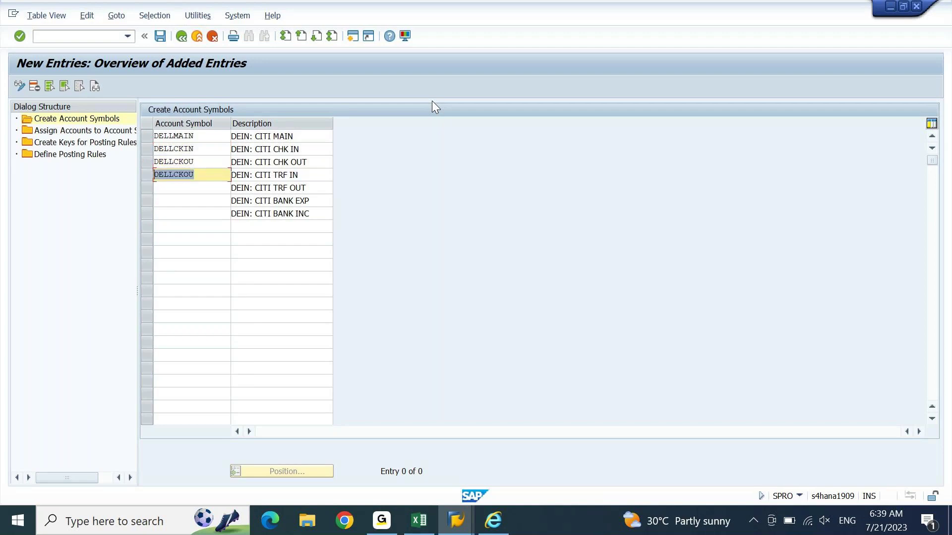
{"action": "key", "text": "ctrl+v"}
{"action": "key", "text": "Up"}
{"action": "key", "text": "shift+Home"}
{"action": "key", "text": "ctrl+c"}
{"action": "key", "text": "End"}
{"action": "key", "text": "Down"}
{"action": "key", "text": "Down"}
{"action": "key", "text": "ctrl+v"}
{"action": "key", "text": "Up"}
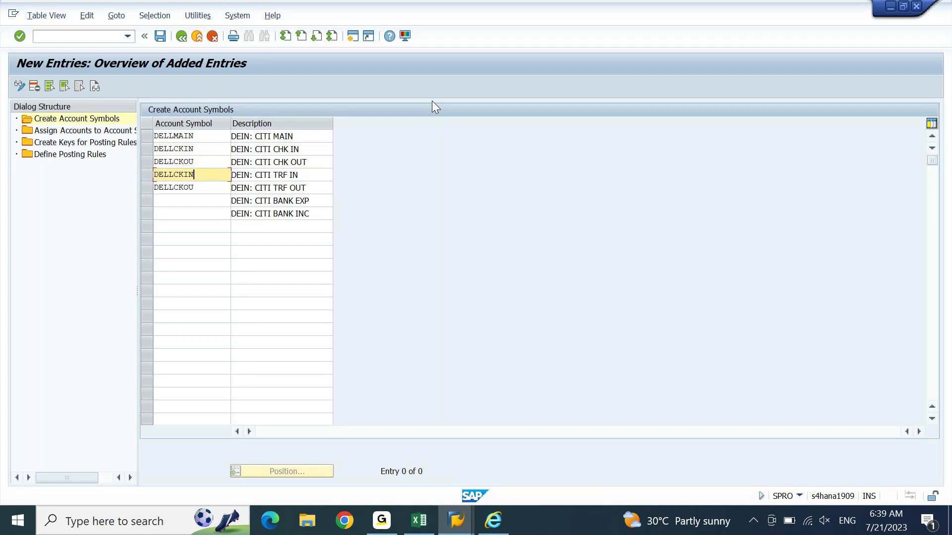
{"action": "key", "text": "shift+Left"}
{"action": "key", "text": "shift+Left"}
{"action": "type", "text": "TR"}
{"action": "key", "text": "Down"}
{"action": "key", "text": "shift+Left"}
{"action": "key", "text": "shift+Left"}
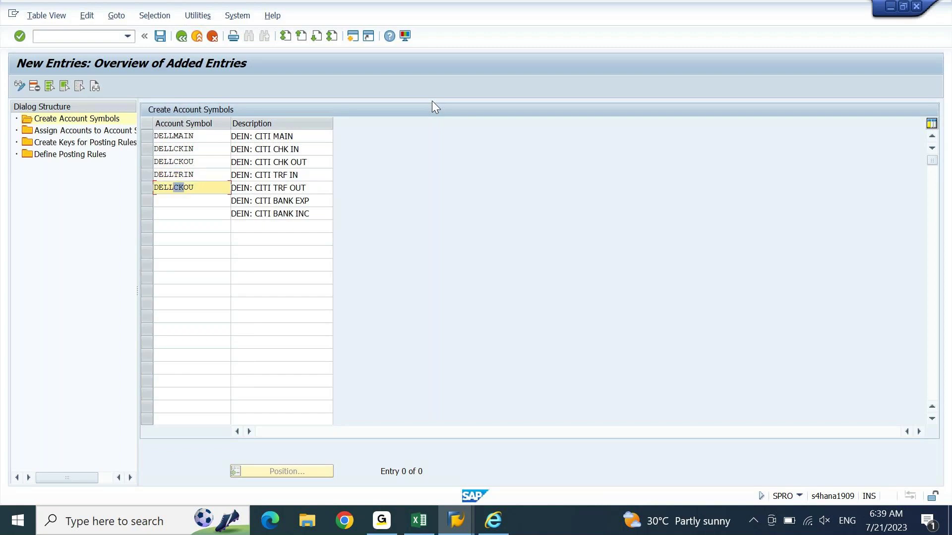
{"action": "type", "text": "TR"}
Step: Enter DELLBKEX and DELLBKIN in the last two rows and confirm all seven symbols
{"action": "key", "text": "Down"}
{"action": "type", "text": "DELL"}
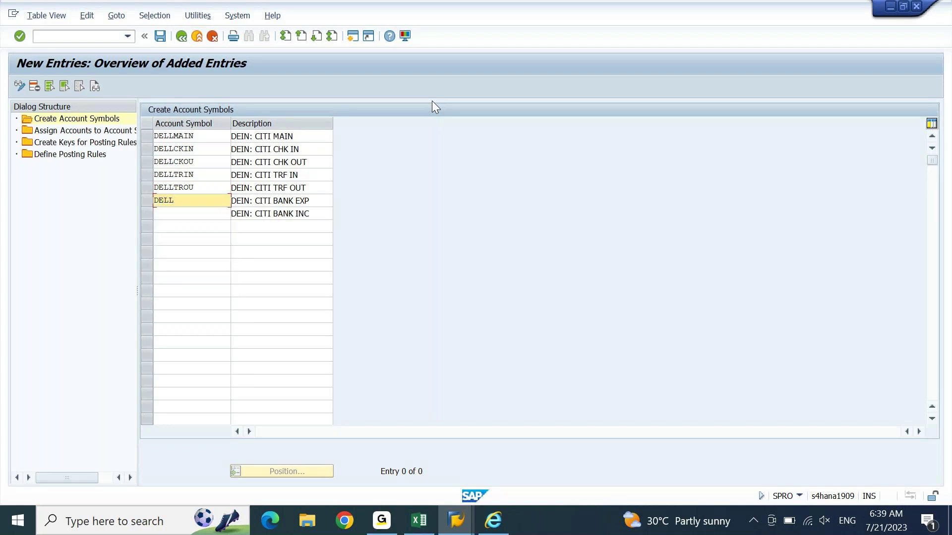
{"action": "type", "text": "B"}
{"action": "type", "text": "KEX"}
{"action": "key", "text": "Down"}
{"action": "type", "text": "D"}
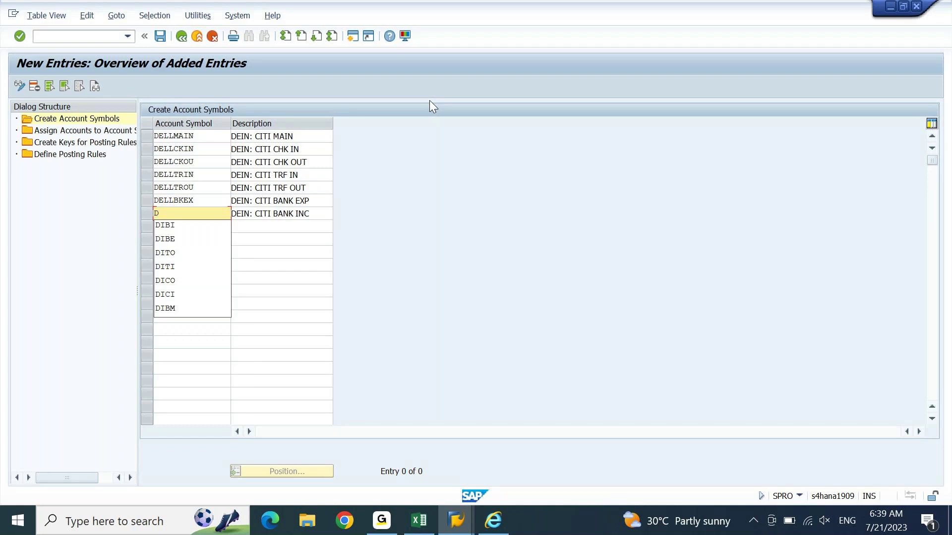
{"action": "type", "text": "ELLBK"}
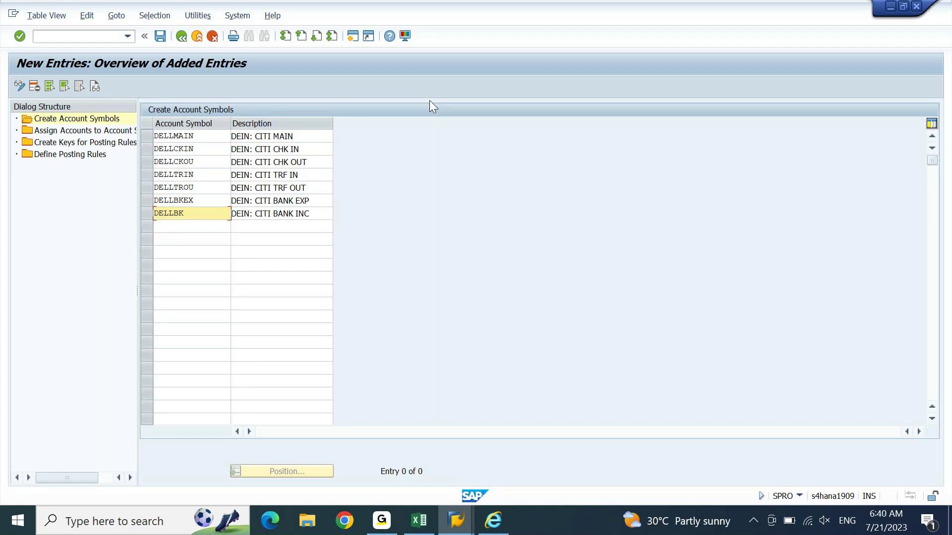
{"action": "type", "text": "IN"}
{"action": "key", "text": "Return"}
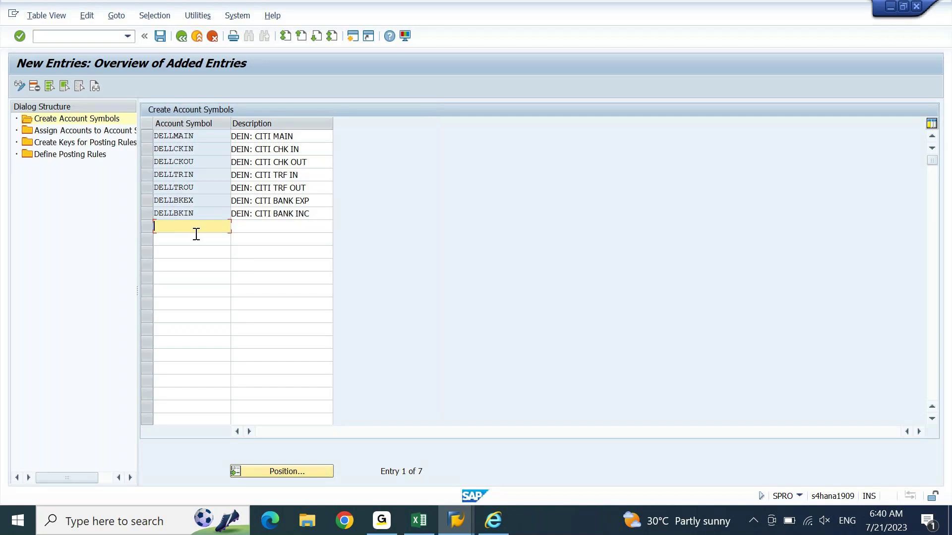
Step: Save the seven DELL symbols under a customizing request and copy the Account Symbol codes
{"action": "key", "text": "ctrl+s"}
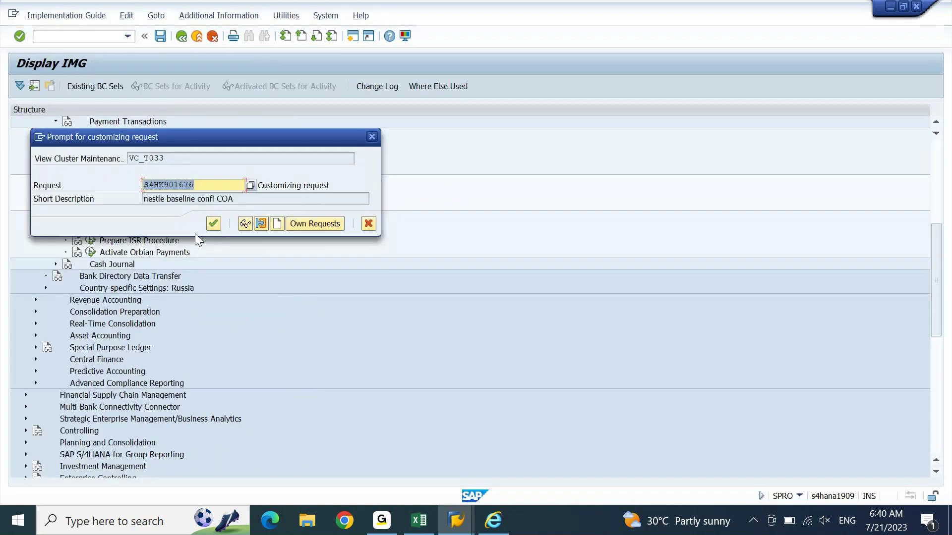
{"action": "key", "text": "Return"}
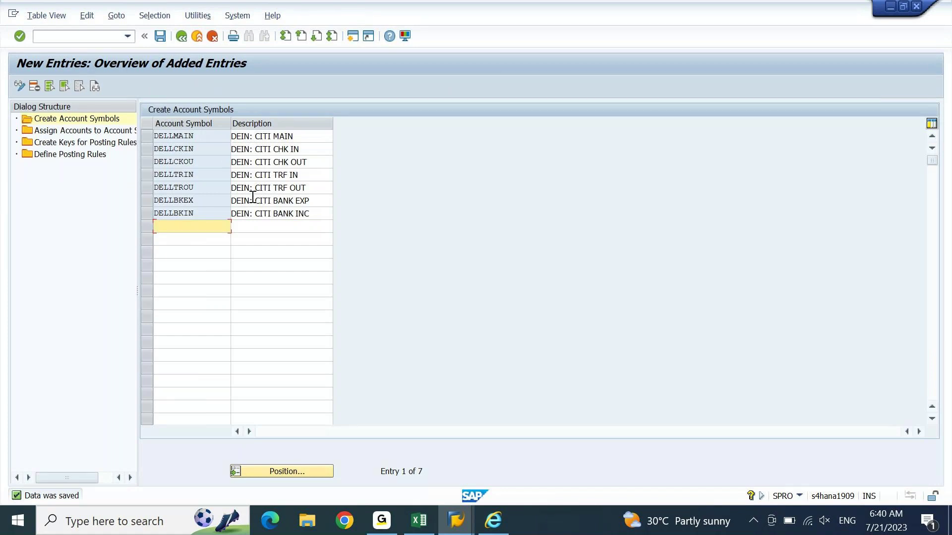
{"action": "left_click_drag", "start_coordinate": [151, 131], "coordinate": [210, 208]}
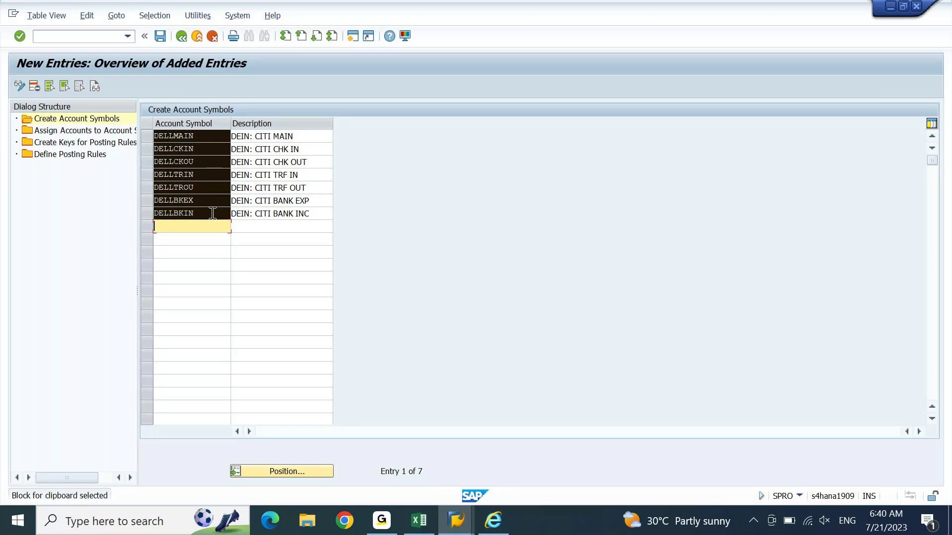
{"action": "key", "text": "ctrl+c"}
Step: Paste the DELL symbol codes into column B beside the DEIN: CITI descriptions at row 3027
{"action": "key", "text": "alt+Tab"}
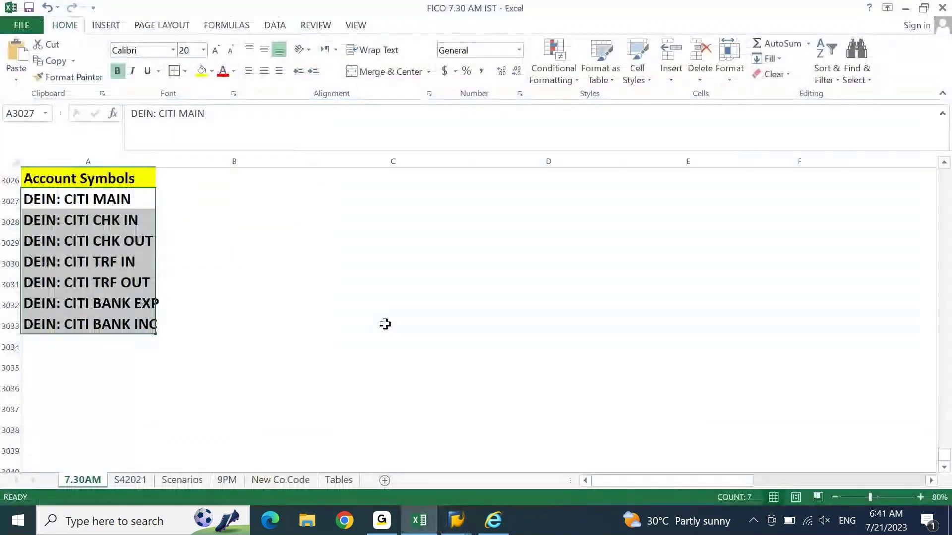
{"action": "key", "text": "Right"}
{"action": "key", "text": "ctrl+v"}
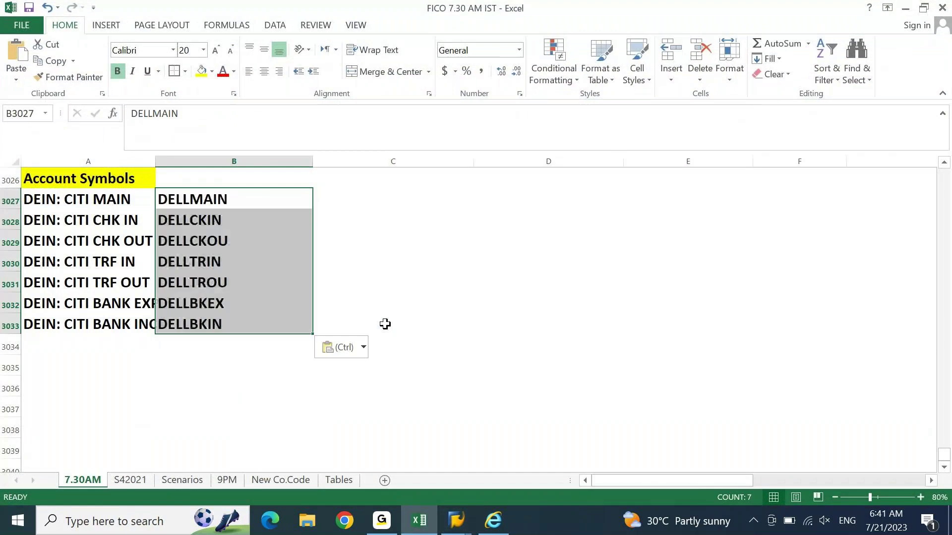
{"action": "key", "text": "Left"}
{"action": "key", "text": "ctrl+shift+Down"}
{"action": "key", "text": "ctrl+c"}
{"action": "key", "text": "Right"}
{"action": "key", "text": "Right"}
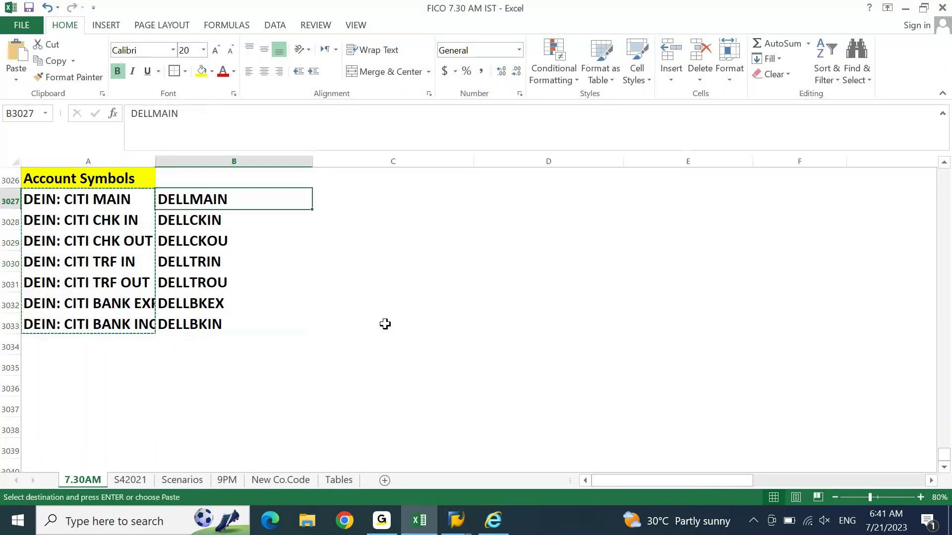
{"action": "key", "text": "ctrl+c"}
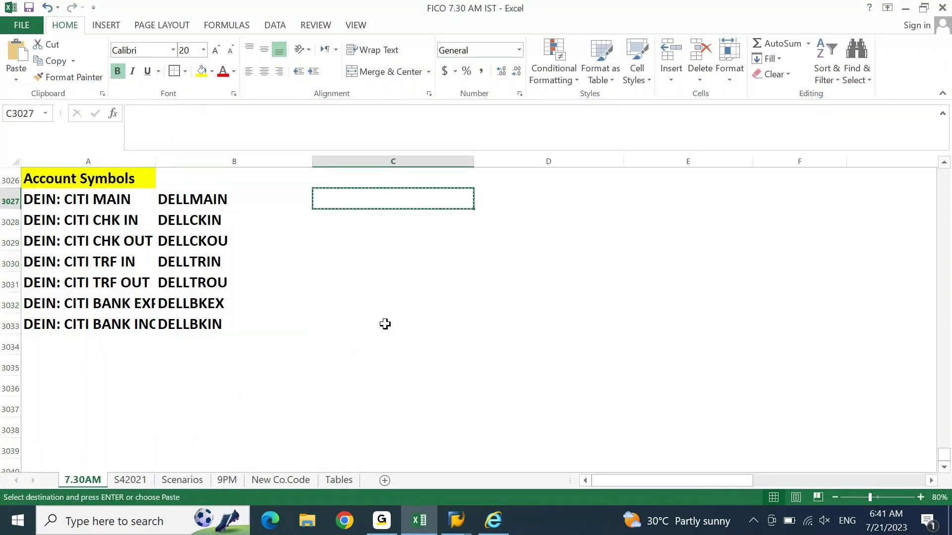
Step: Move the codes into A3027:A3033 so descriptions sit in column B
{"action": "key", "text": "Left"}
{"action": "key", "text": "Left"}
{"action": "key", "text": "Right"}
{"action": "key", "text": "ctrl+shift+Down"}
{"action": "key", "text": "ctrl+c"}
{"action": "key", "text": "Left"}
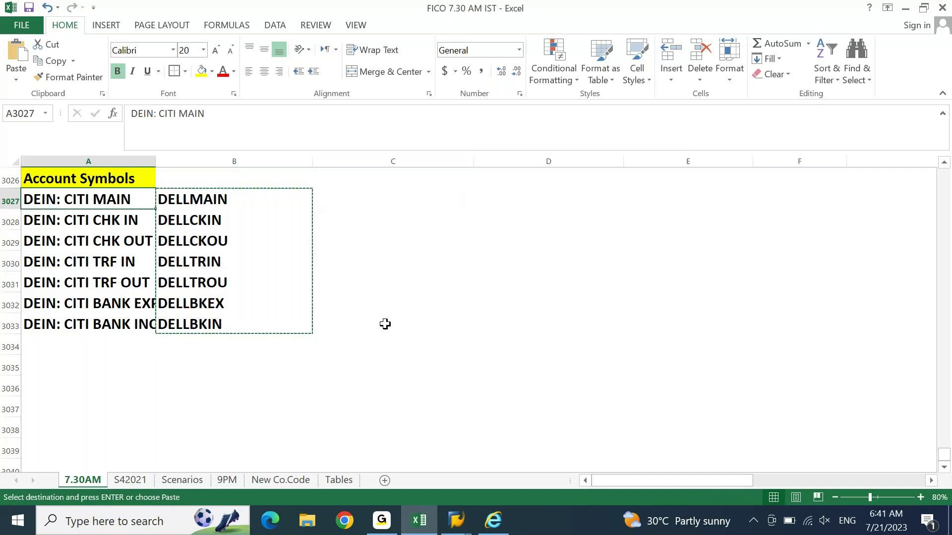
{"action": "key", "text": "ctrl+shift+Down"}
{"action": "key", "text": "Return"}
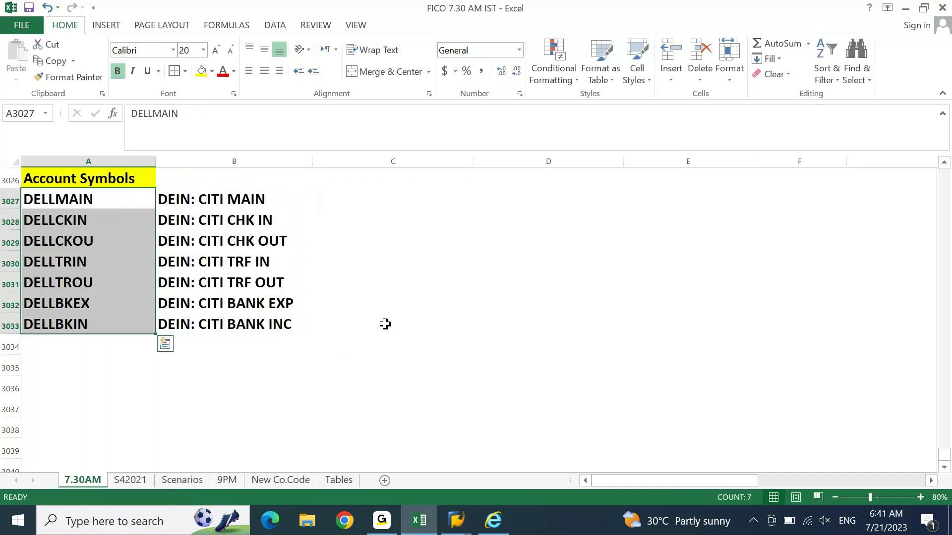
{"action": "key", "text": "Right"}
{"action": "key", "text": "Left"}
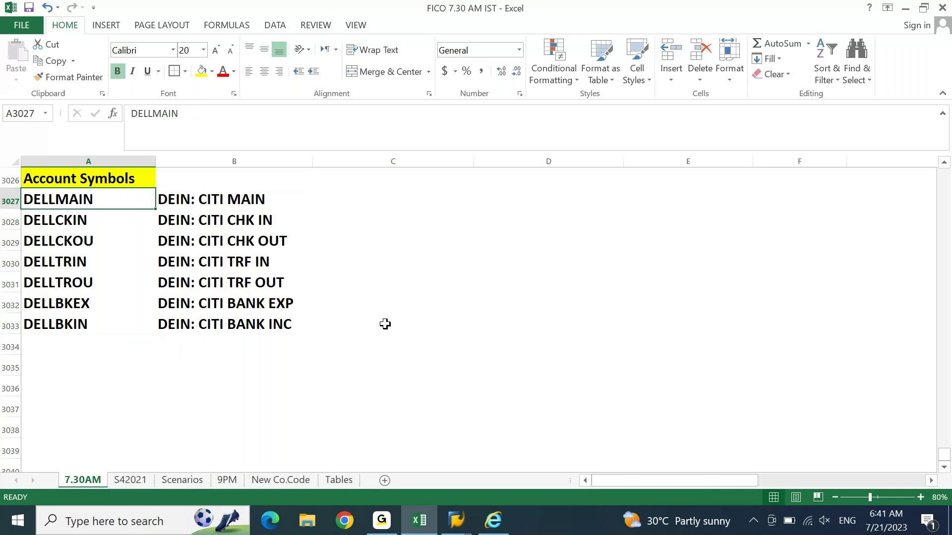
{"action": "key", "text": "ctrl+Down"}
{"action": "key", "text": "Down"}
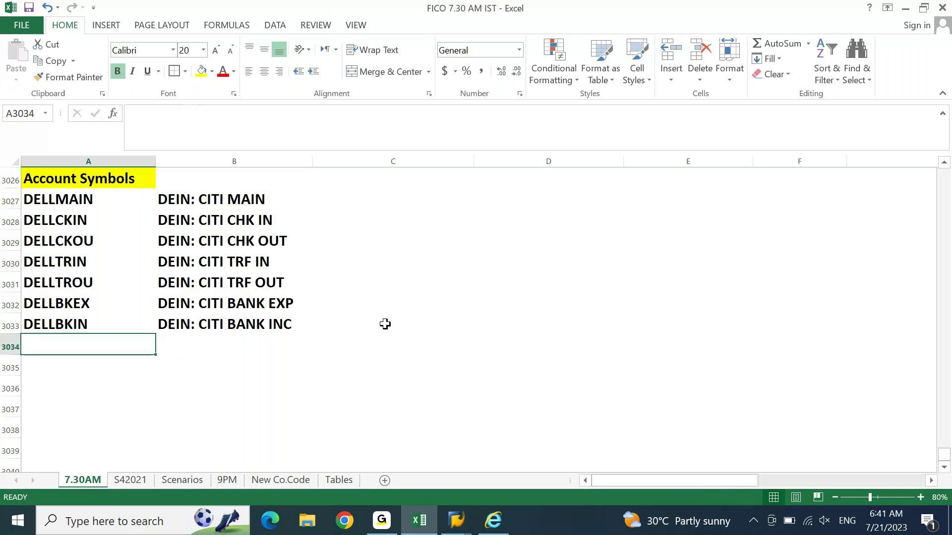
Step: Back in SAP, save the account symbols again and open Assign Accounts to Account Symbol
{"action": "key", "text": "Down"}
{"action": "left_click", "coordinate": [411, 533]}
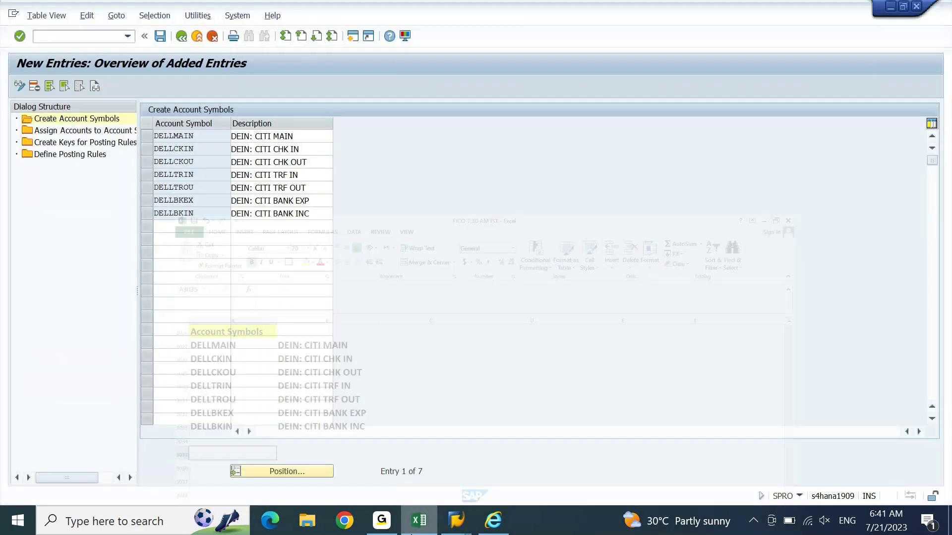
{"action": "left_click", "coordinate": [162, 36]}
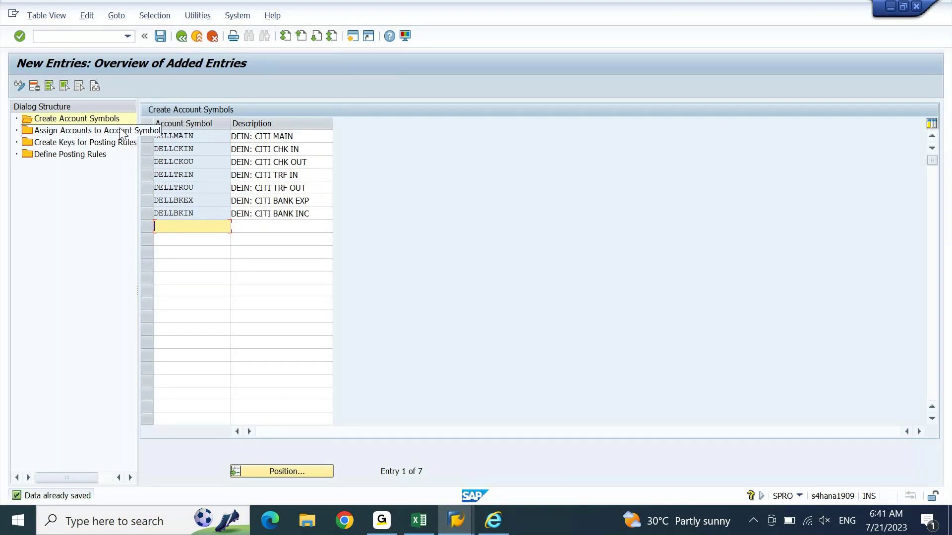
{"action": "double_click", "coordinate": [113, 131]}
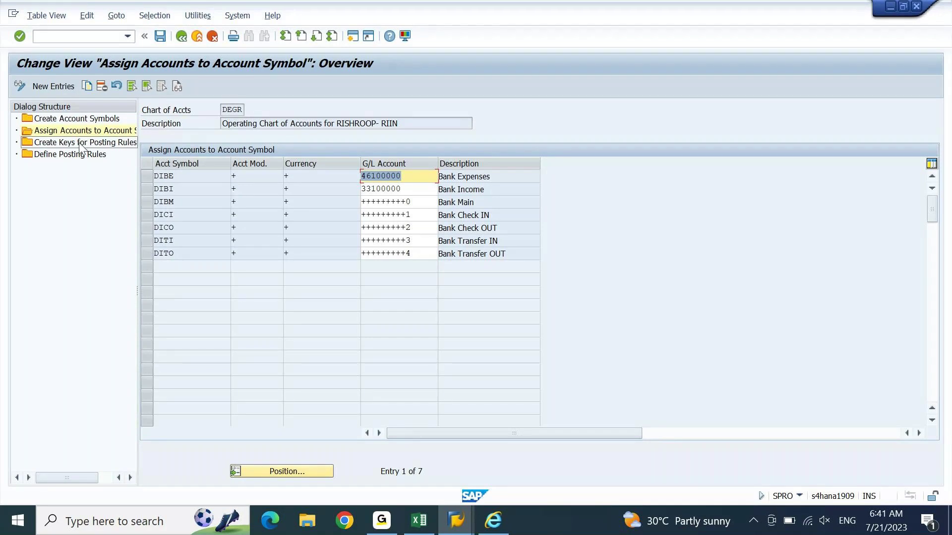
Step: Paste the seven DELL codes from Excel A3027:A3033 as new account assignment entries and confirm
{"action": "left_click", "coordinate": [58, 85]}
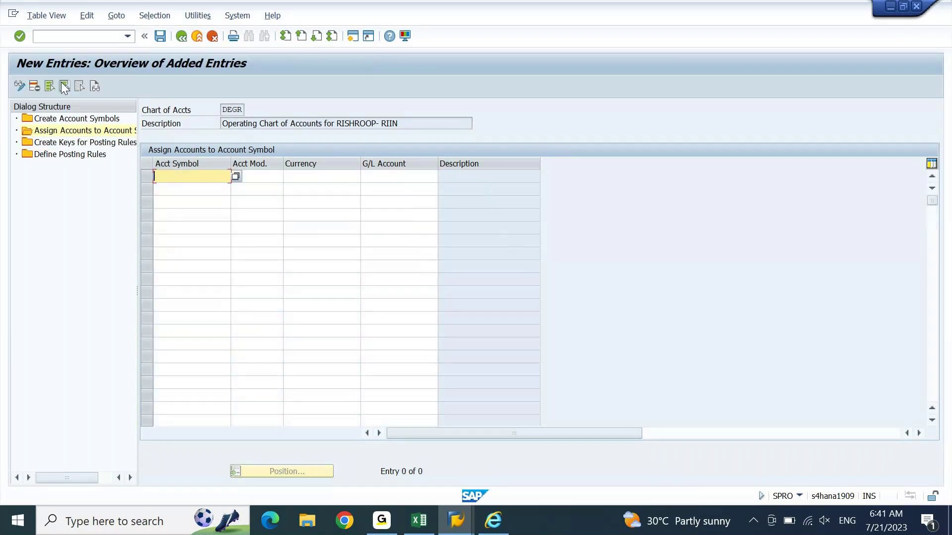
{"action": "left_click", "coordinate": [419, 523]}
{"action": "key", "text": "ctrl+Up"}
{"action": "key", "text": "ctrl+Up"}
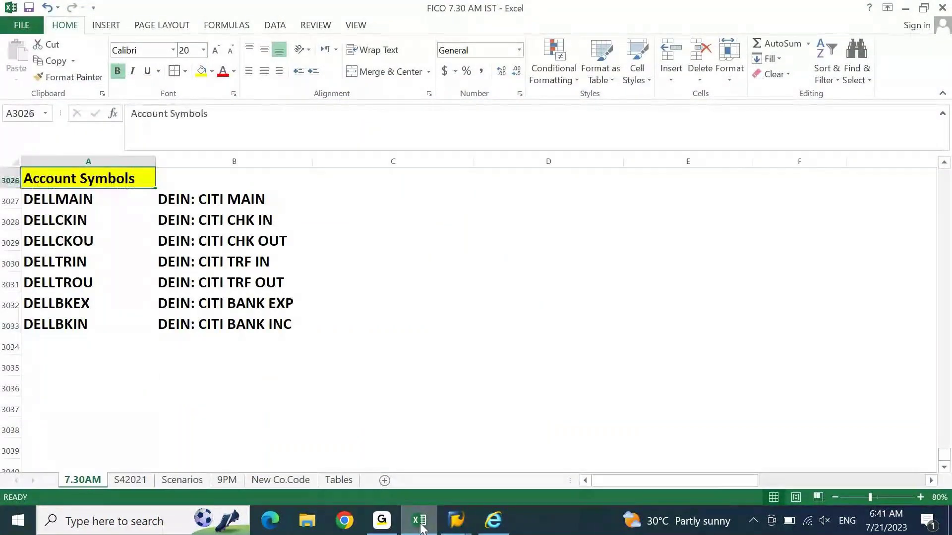
{"action": "key", "text": "Down"}
{"action": "key", "text": "ctrl+shift+Down"}
{"action": "key", "text": "ctrl+c"}
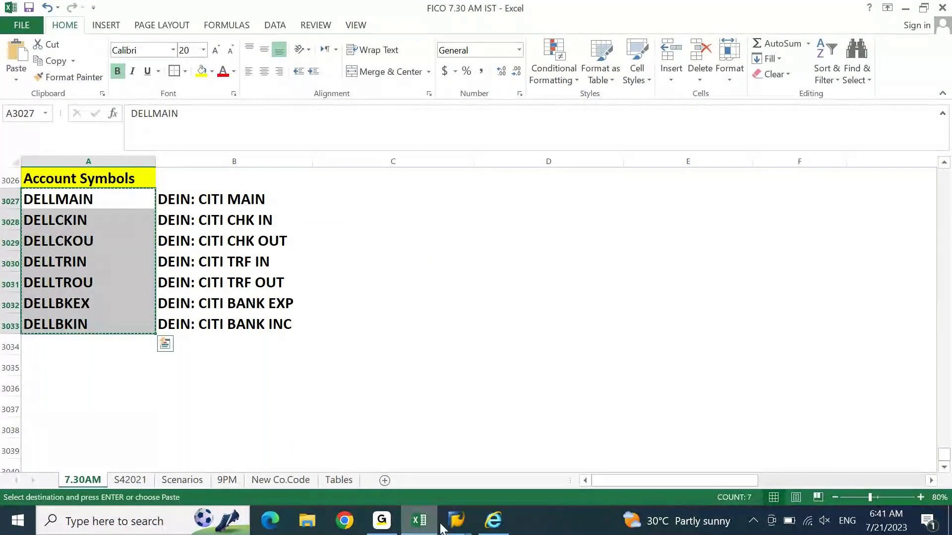
{"action": "left_click", "coordinate": [421, 520]}
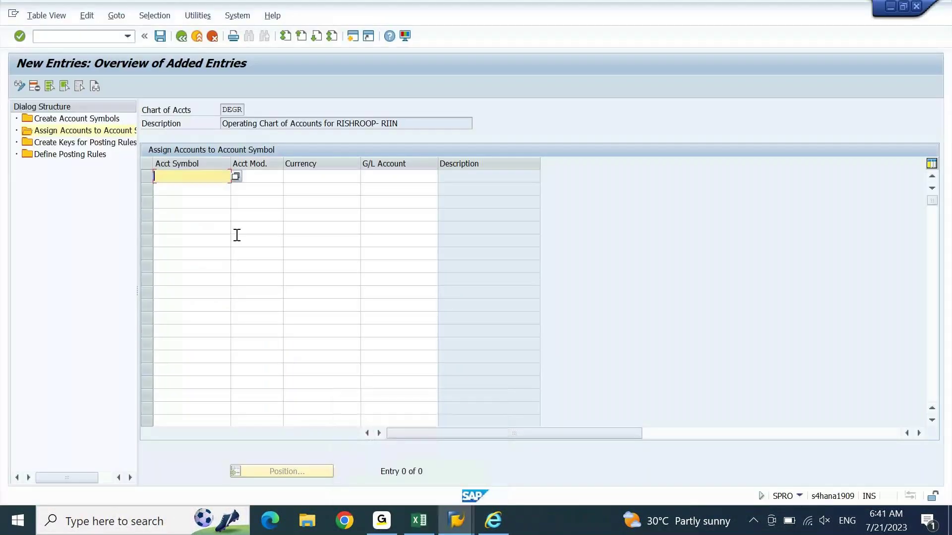
{"action": "key", "text": "ctrl+v"}
{"action": "key", "text": "Return"}
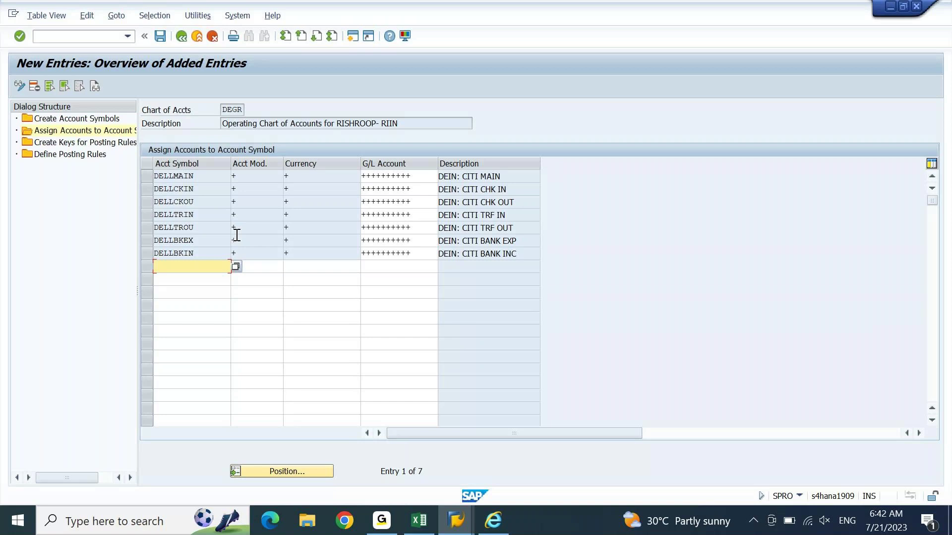
Step: Place Excel beside SAP and end DELLMAIN's G/L account mask in 0
{"action": "left_click", "coordinate": [420, 175]}
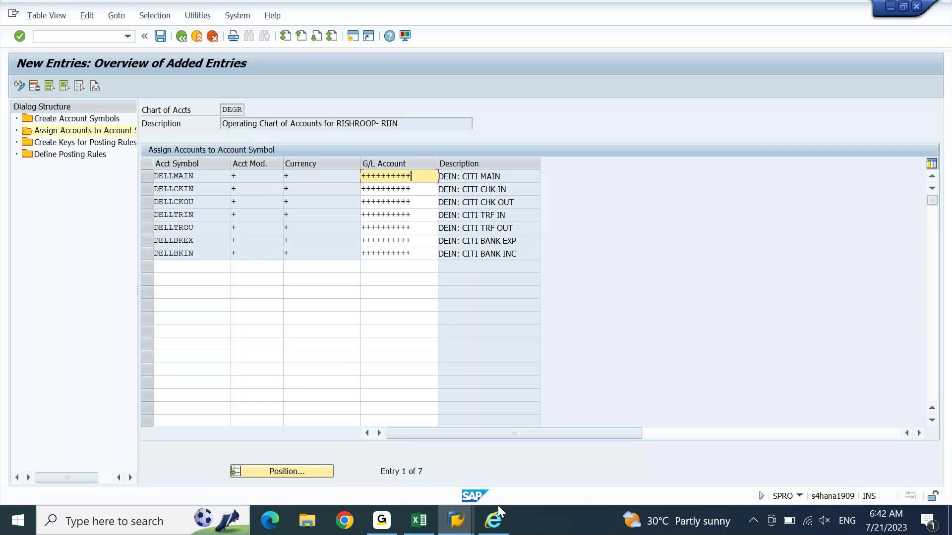
{"action": "left_click", "coordinate": [419, 520]}
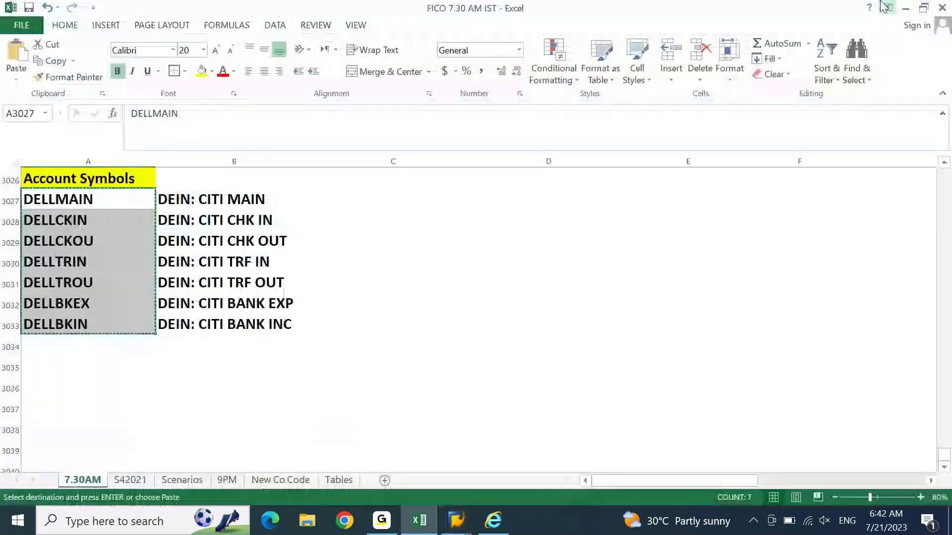
{"action": "double_click", "coordinate": [882, 5]}
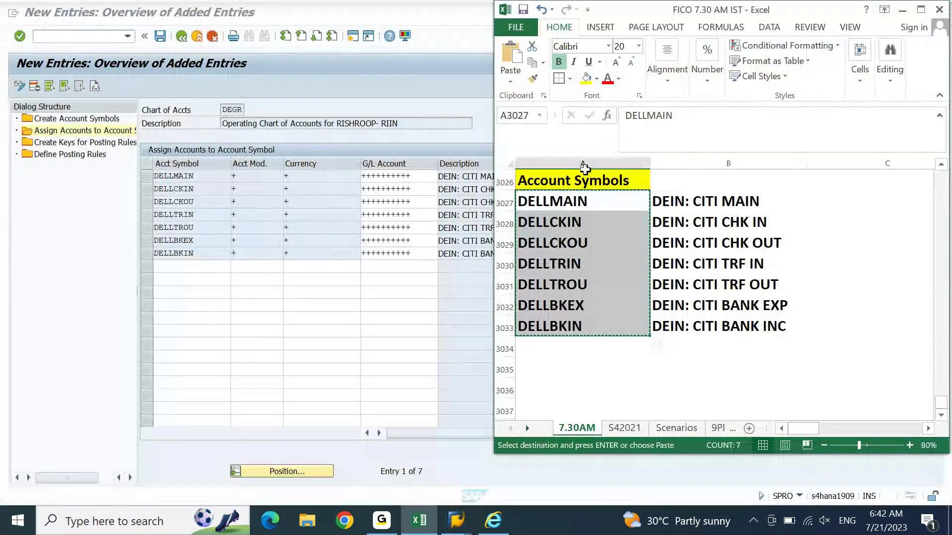
{"action": "key", "text": "Up"}
{"action": "key", "text": "Up"}
{"action": "key", "text": "Up"}
{"action": "key", "text": "Up"}
{"action": "key", "text": "Up"}
{"action": "key", "text": "Up"}
{"action": "key", "text": "Up"}
{"action": "key", "text": "Up"}
{"action": "key", "text": "Up"}
{"action": "key", "text": "Up"}
{"action": "key", "text": "Up"}
{"action": "key", "text": "Up"}
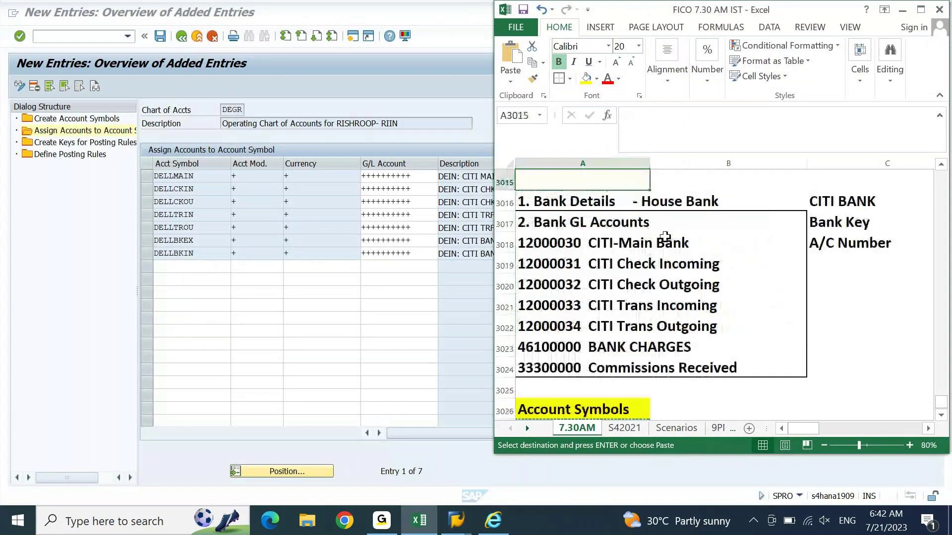
{"action": "left_click", "coordinate": [427, 178]}
{"action": "type", "text": "0"}
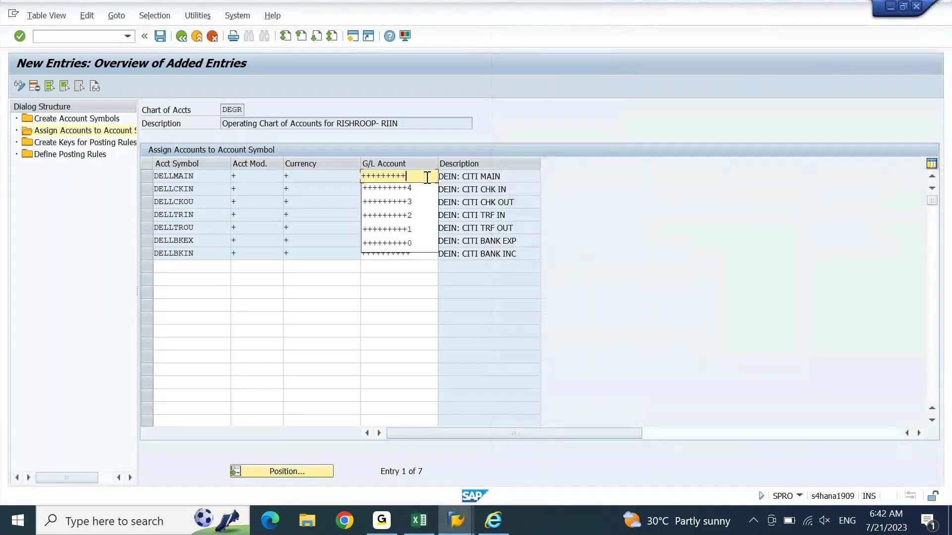
{"action": "key", "text": "Down"}
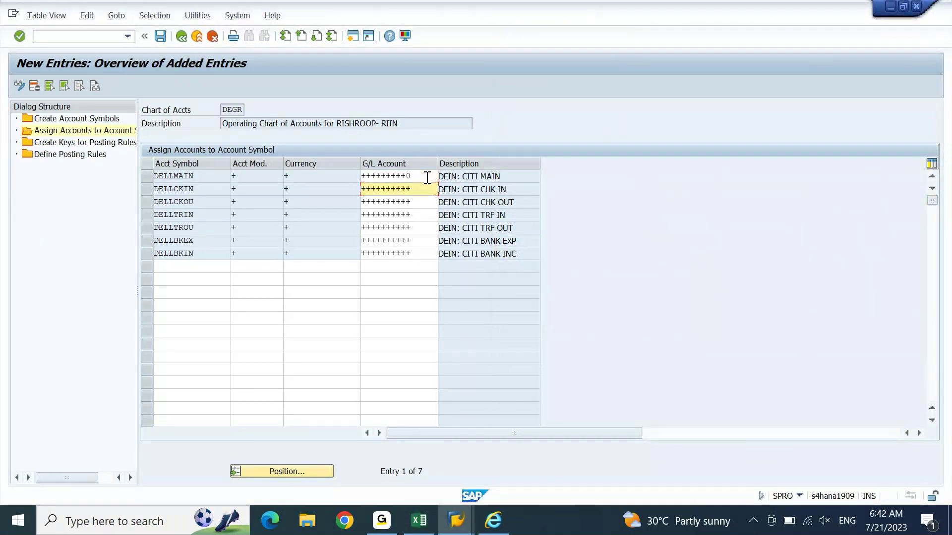
{"action": "key", "text": "alt+Tab"}
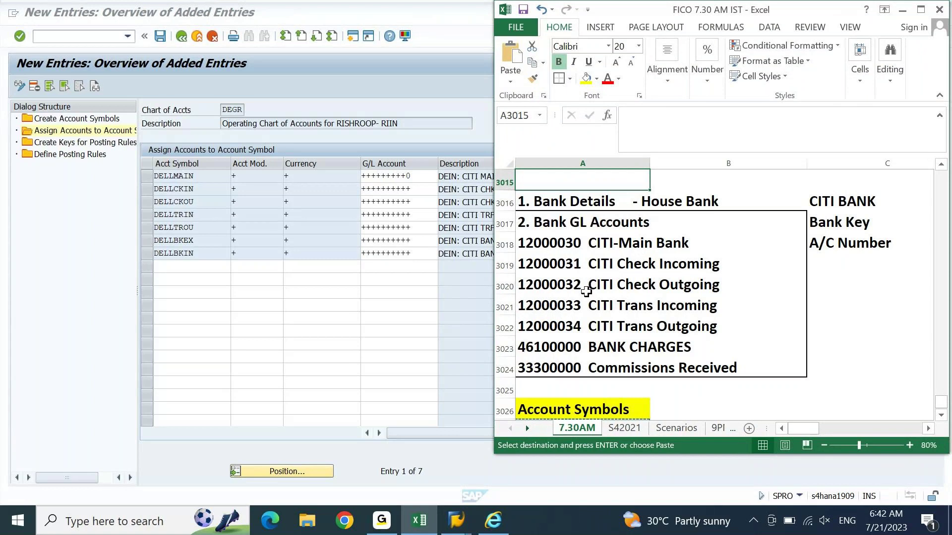
Step: End the DELLCKIN, DELLCKOU, DELLTRIN and DELLTROU G/L masks in 1, 2, 2 and 4
{"action": "left_click", "coordinate": [416, 189]}
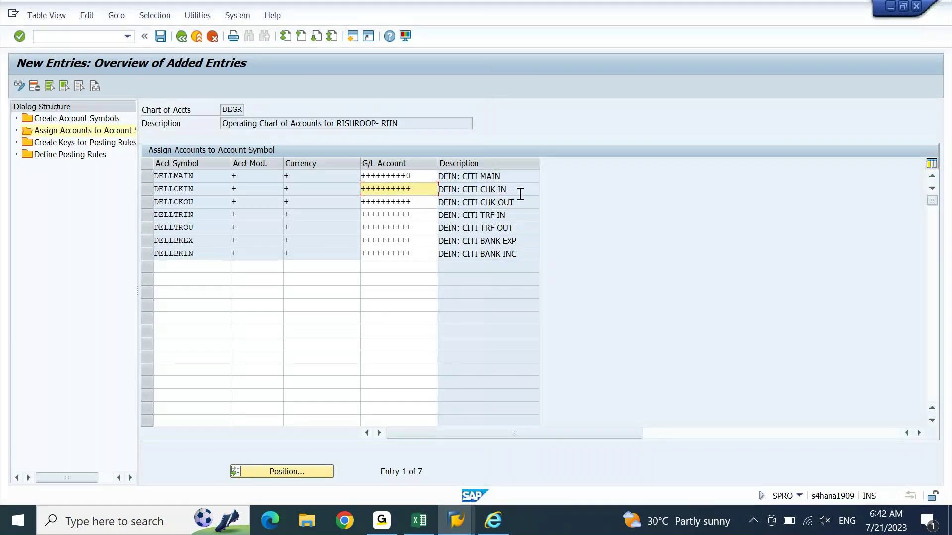
{"action": "key", "text": "BackSpace"}
{"action": "type", "text": "1"}
{"action": "key", "text": "Down"}
{"action": "key", "text": "BackSpace"}
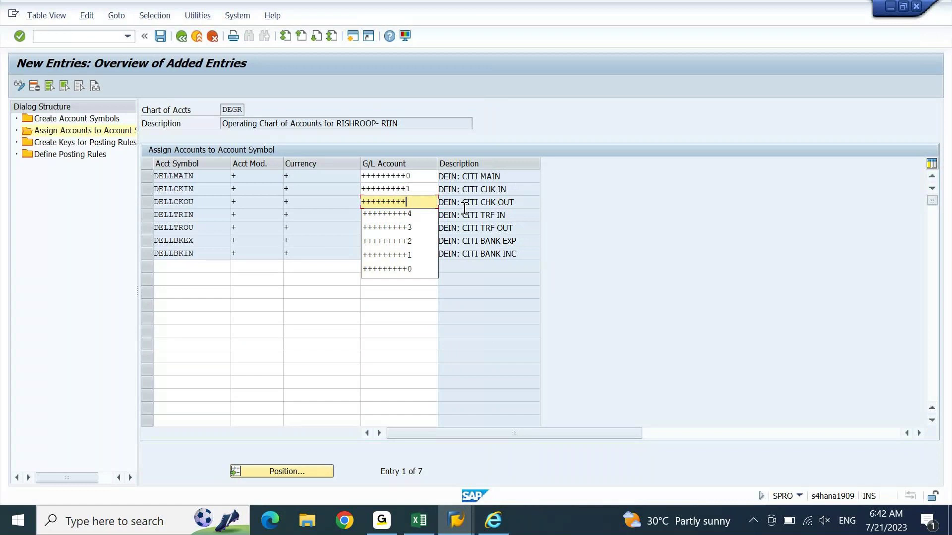
{"action": "type", "text": "2"}
{"action": "key", "text": "Down"}
{"action": "key", "text": "BackSpace"}
{"action": "type", "text": "2"}
{"action": "key", "text": "Down"}
{"action": "key", "text": "BackSpace"}
{"action": "type", "text": "4"}
{"action": "key", "text": "Return"}
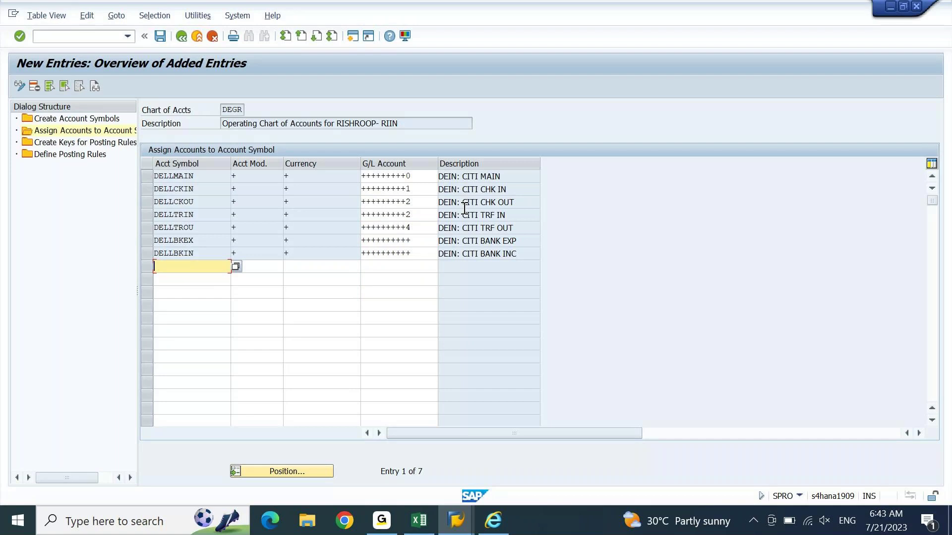
Step: Map DELLBKEX to G/L account 46100000, copied from Excel's Bank Charges cell A3023
{"action": "left_click", "coordinate": [419, 521]}
{"action": "left_click", "coordinate": [587, 343]}
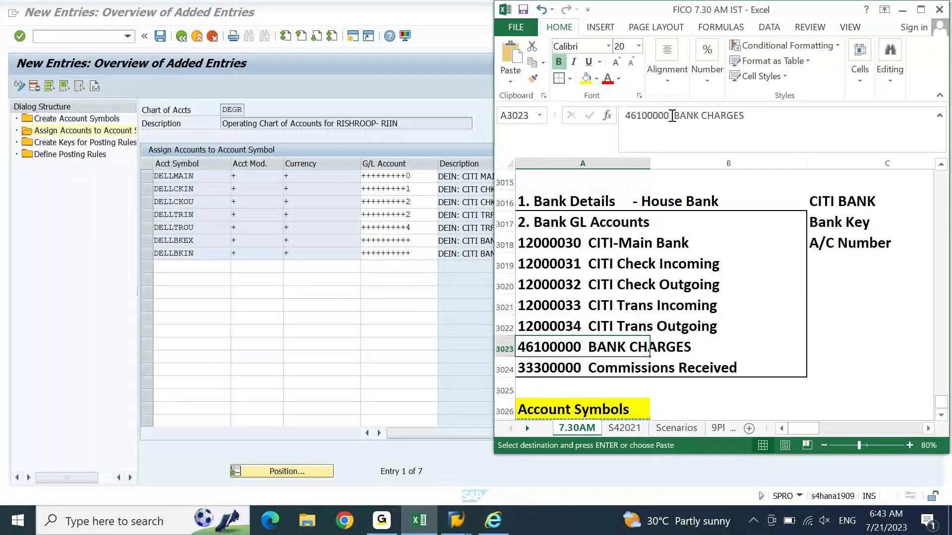
{"action": "left_click", "coordinate": [671, 116]}
{"action": "key", "text": "shift+Home"}
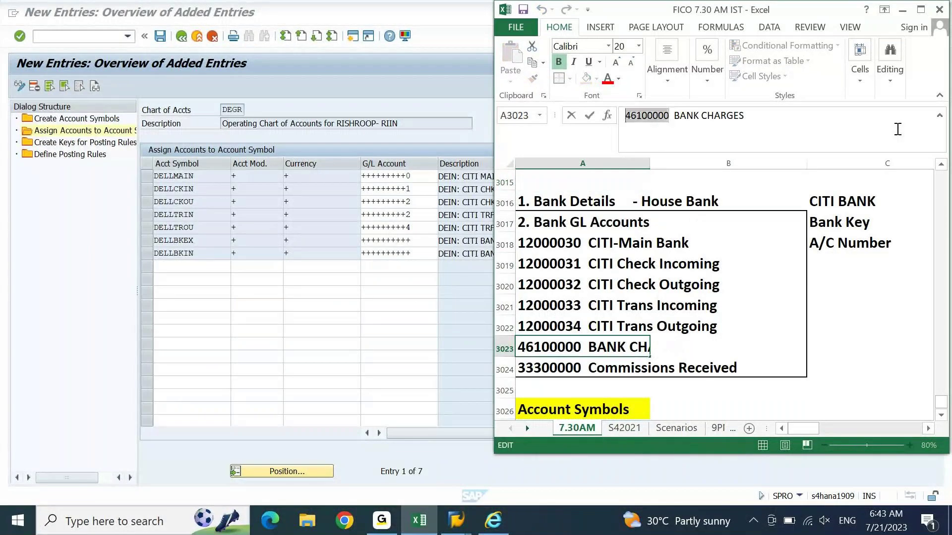
{"action": "key", "text": "ctrl+c"}
{"action": "left_click", "coordinate": [425, 245]}
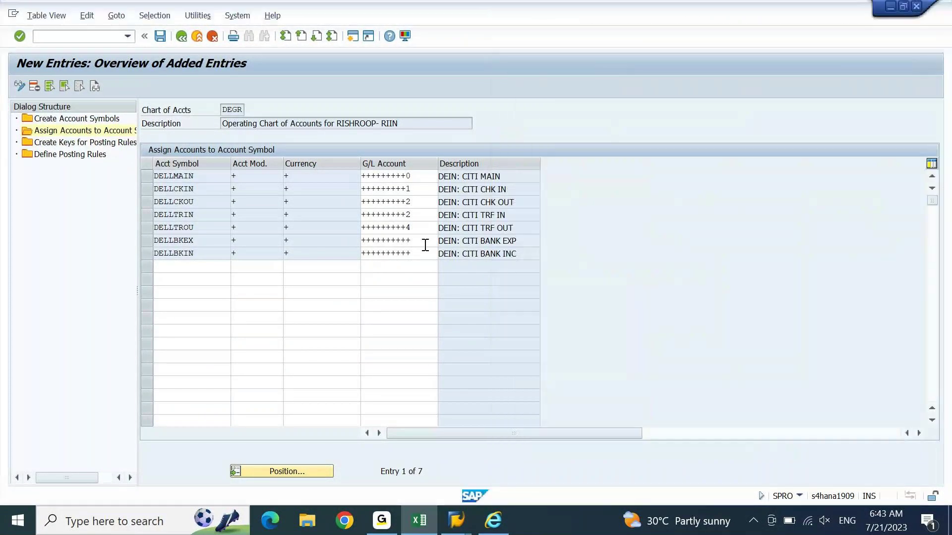
{"action": "key", "text": "shift+Home"}
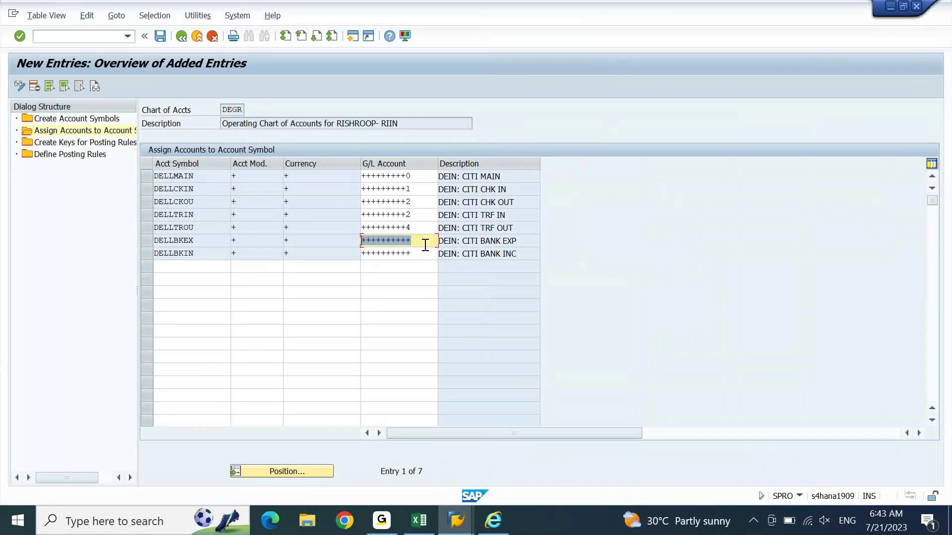
{"action": "key", "text": "ctrl+v"}
Step: Map DELLBKIN to G/L account 33300000 from the Commissions Received cell and confirm
{"action": "left_click", "coordinate": [438, 521]}
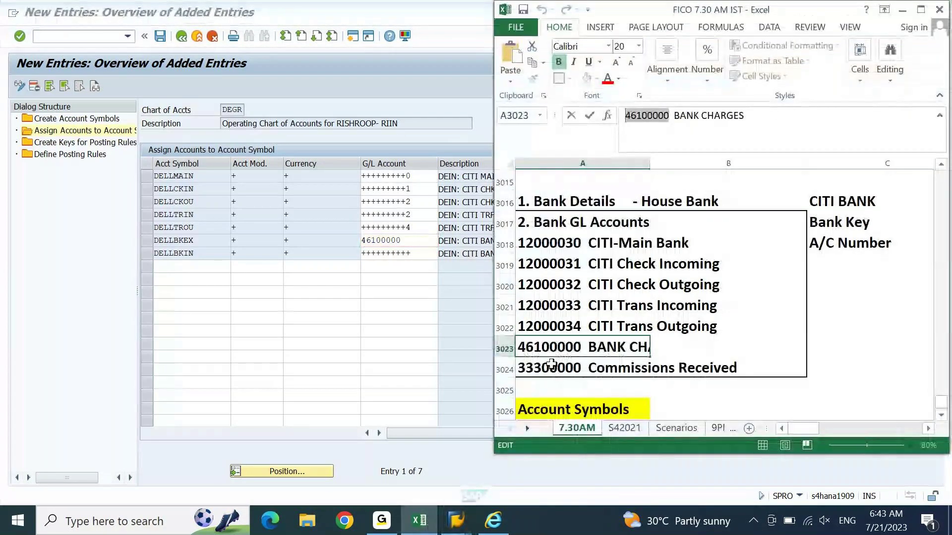
{"action": "left_click", "coordinate": [552, 368]}
{"action": "left_click", "coordinate": [671, 116]}
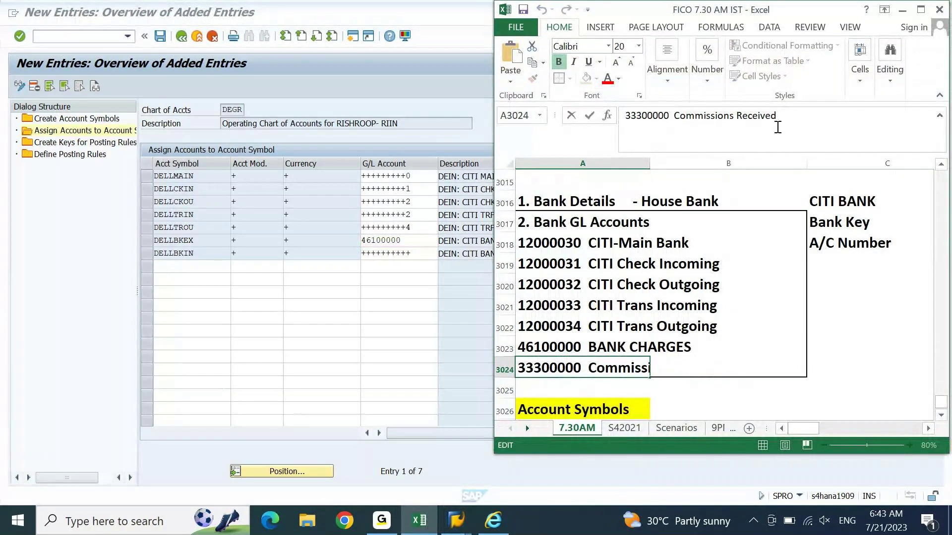
{"action": "key", "text": "shift+Home"}
{"action": "key", "text": "ctrl+c"}
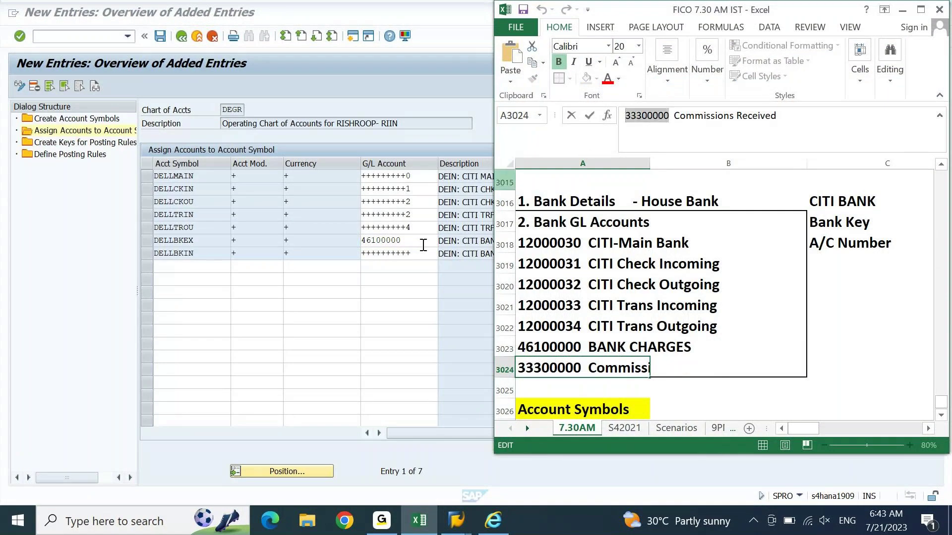
{"action": "left_click", "coordinate": [424, 253]}
{"action": "key", "text": "shift+Home"}
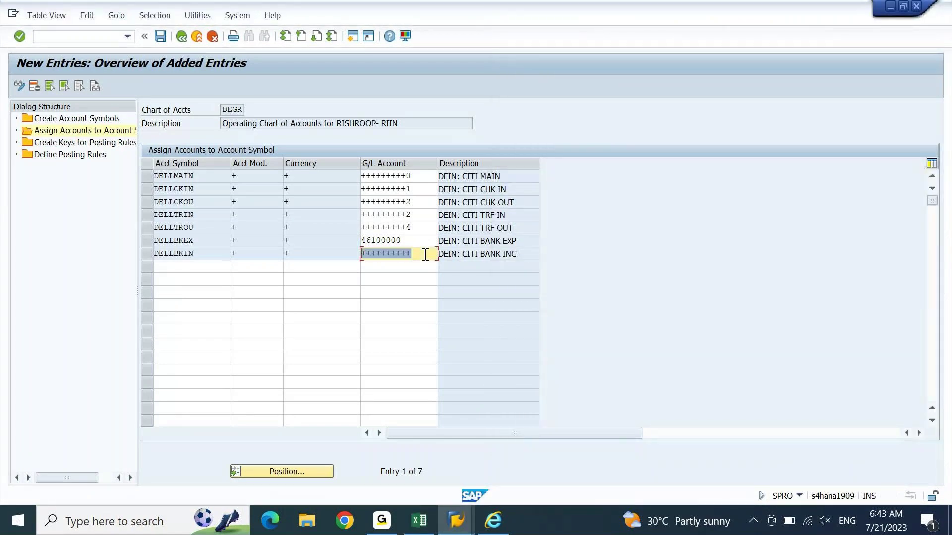
{"action": "key", "text": "ctrl+v"}
{"action": "key", "text": "Return"}
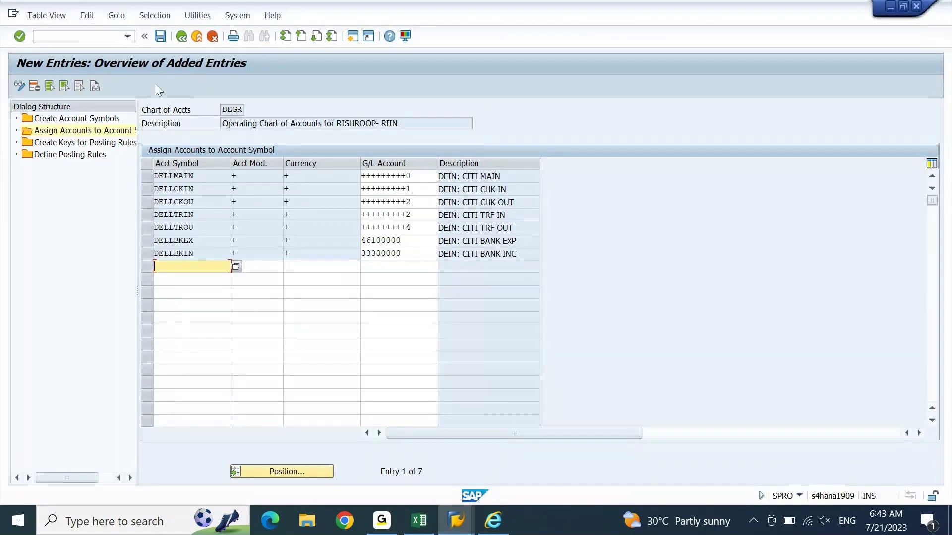
Step: Save the assignments, change DELLTRIN's G/L mask to end in 3, and save again
{"action": "left_click", "coordinate": [159, 38]}
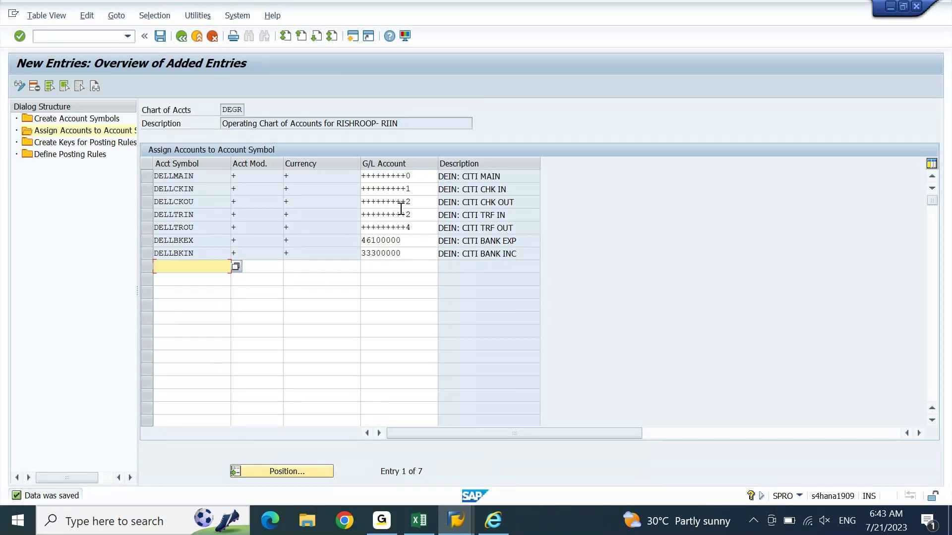
{"action": "left_click", "coordinate": [426, 214]}
{"action": "key", "text": "BackSpace"}
{"action": "type", "text": "3"}
{"action": "key", "text": "Return"}
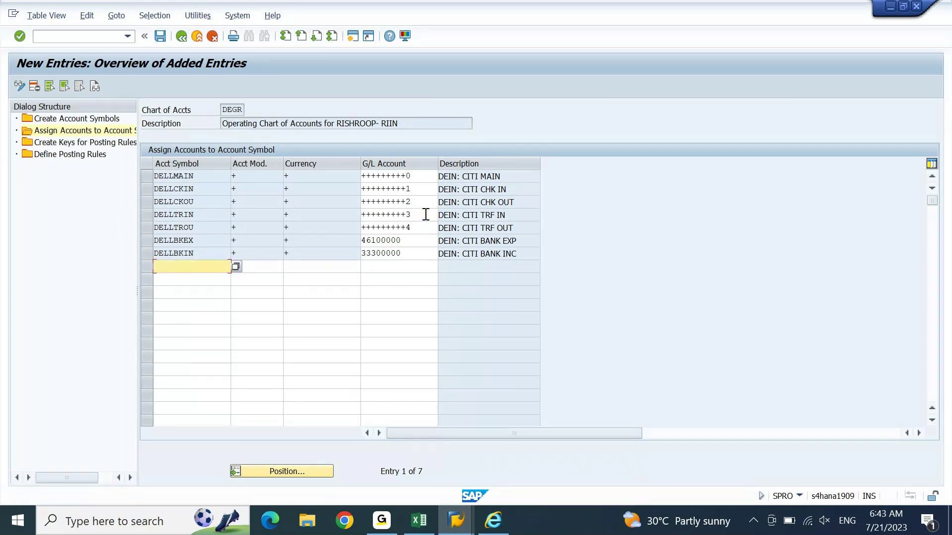
{"action": "key", "text": "ctrl+s"}
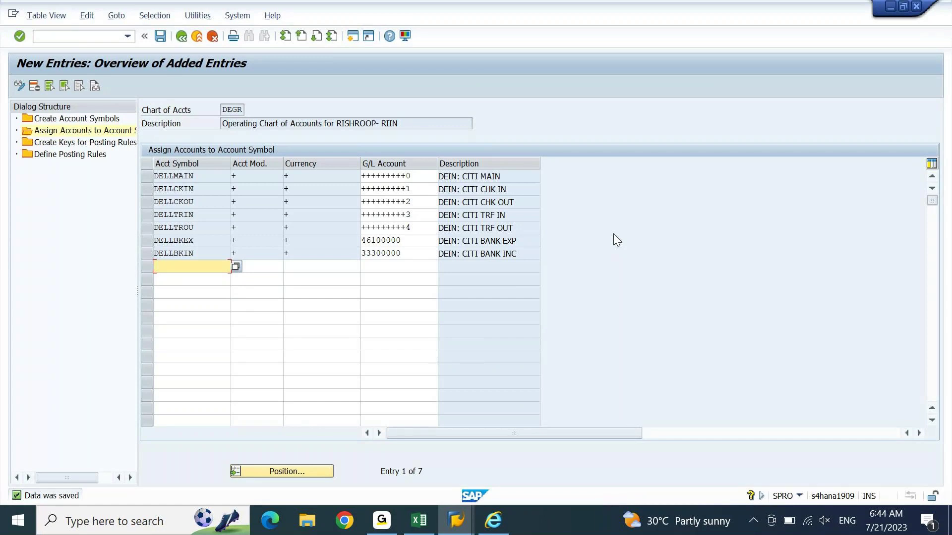
{"action": "key", "text": "ctrl+s"}
Step: Open New Entries under Create Keys for Posting Rules, then maximize the Excel workbook
{"action": "double_click", "coordinate": [108, 148]}
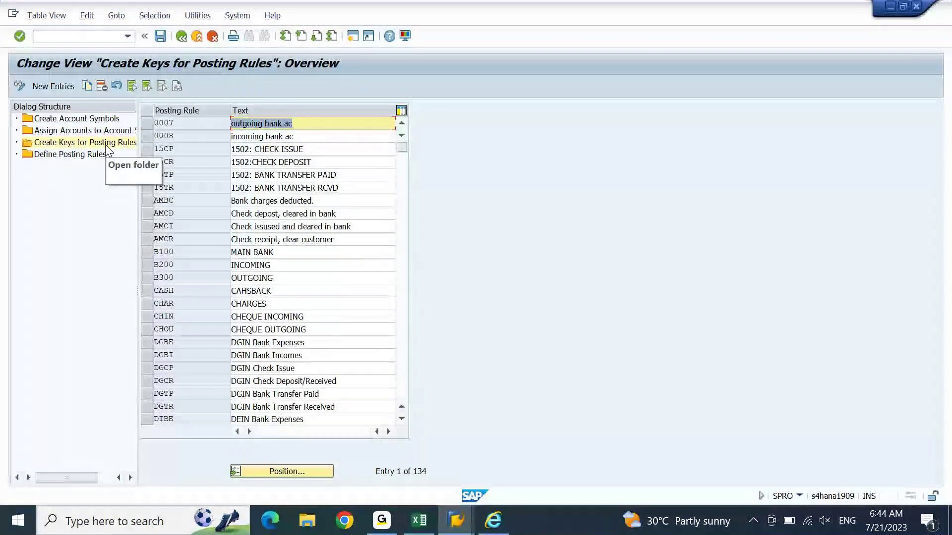
{"action": "left_click", "coordinate": [59, 85]}
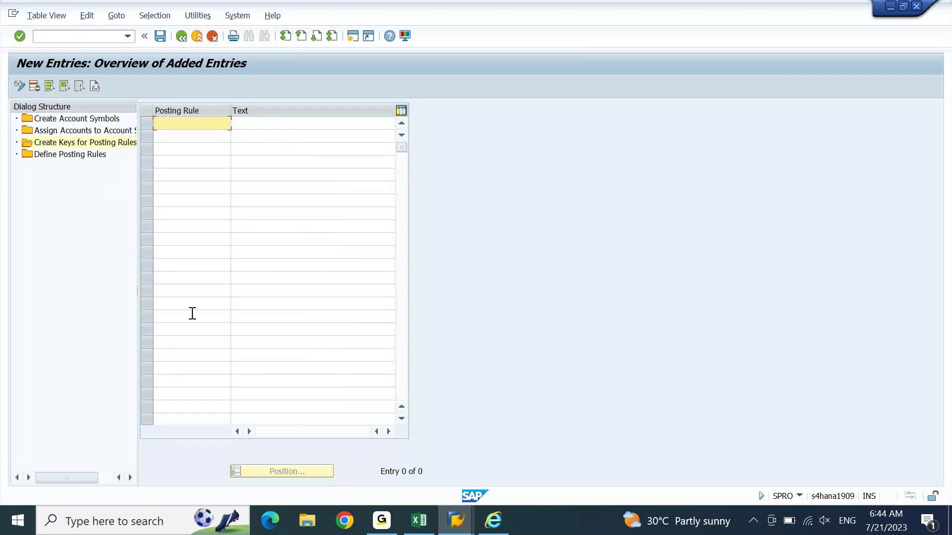
{"action": "left_click", "coordinate": [419, 520]}
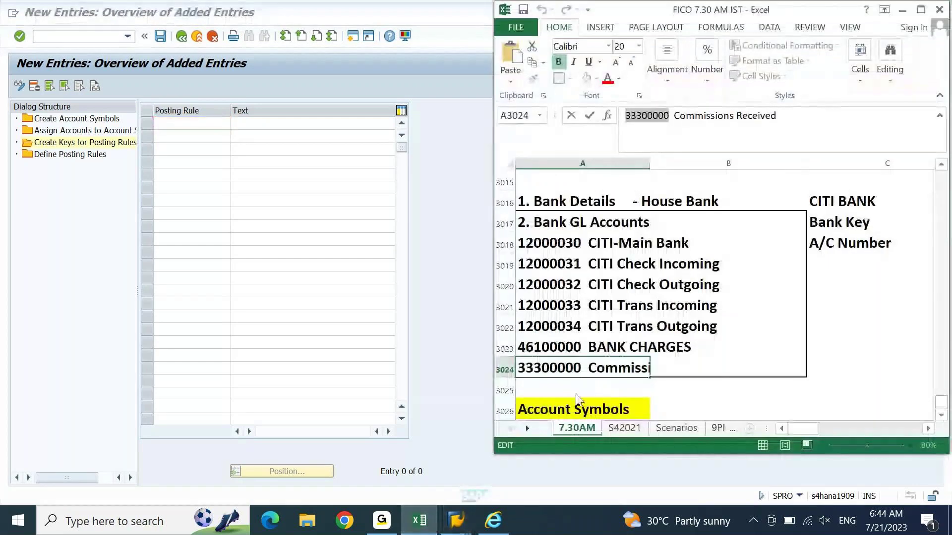
{"action": "key", "text": "super+Up"}
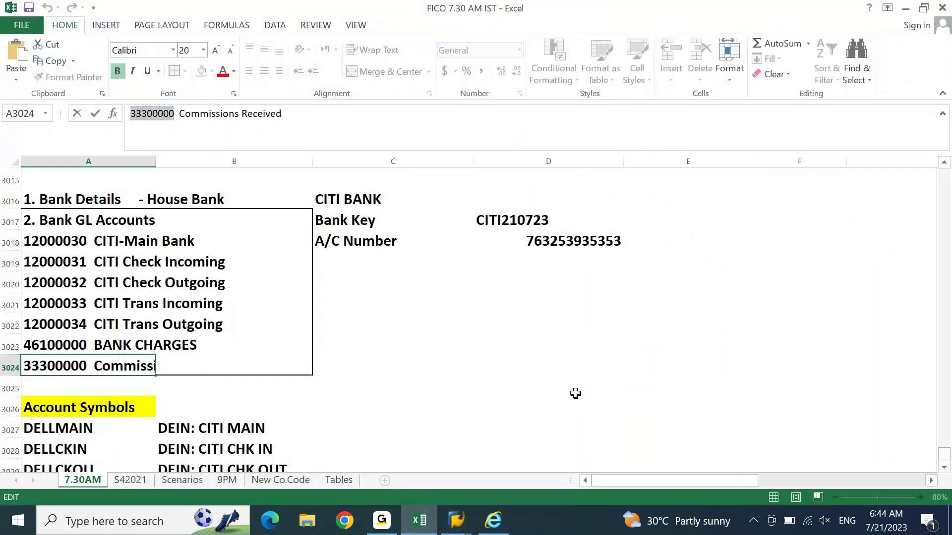
Step: Finish the Commissions Received description and review the CITI account symbol rows
{"action": "left_click", "coordinate": [203, 260]}
{"action": "left_click", "coordinate": [183, 247]}
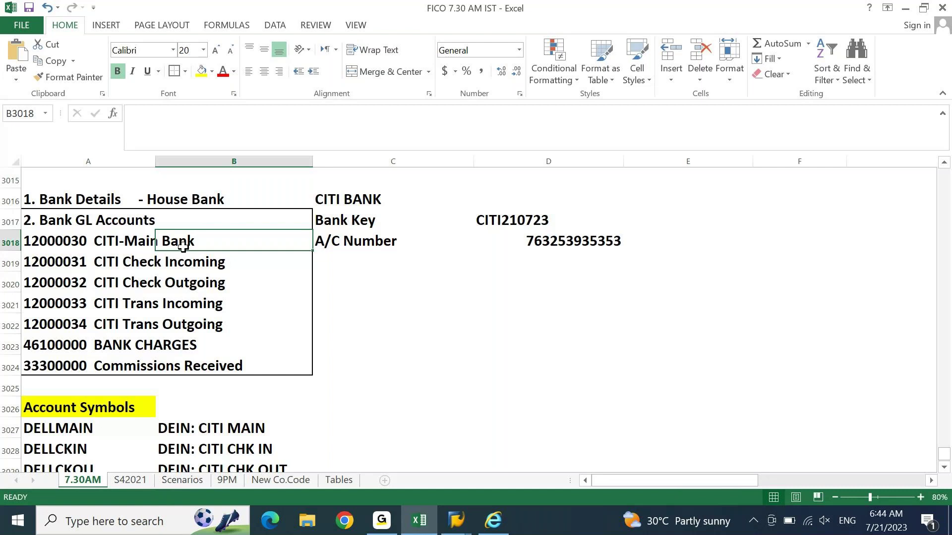
{"action": "key", "text": "Down"}
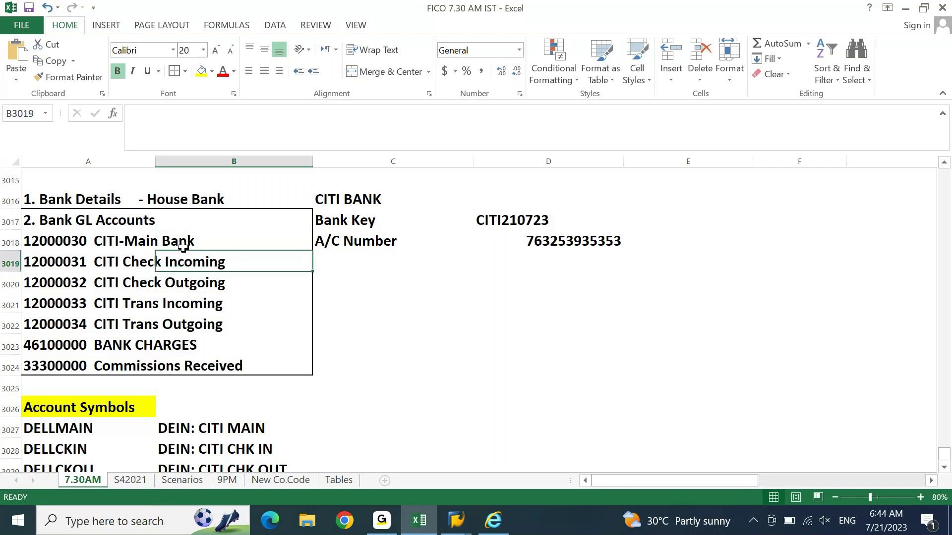
{"action": "key", "text": "Down"}
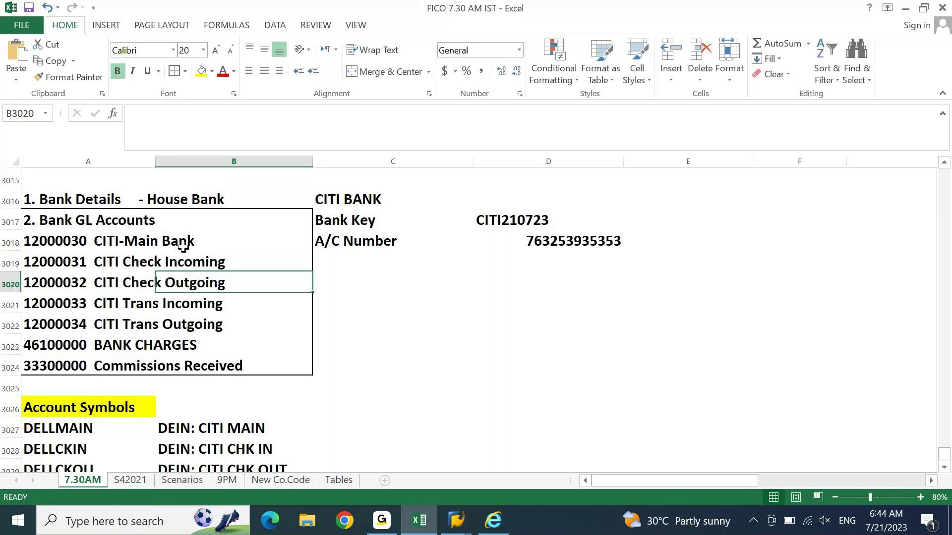
{"action": "key", "text": "Down"}
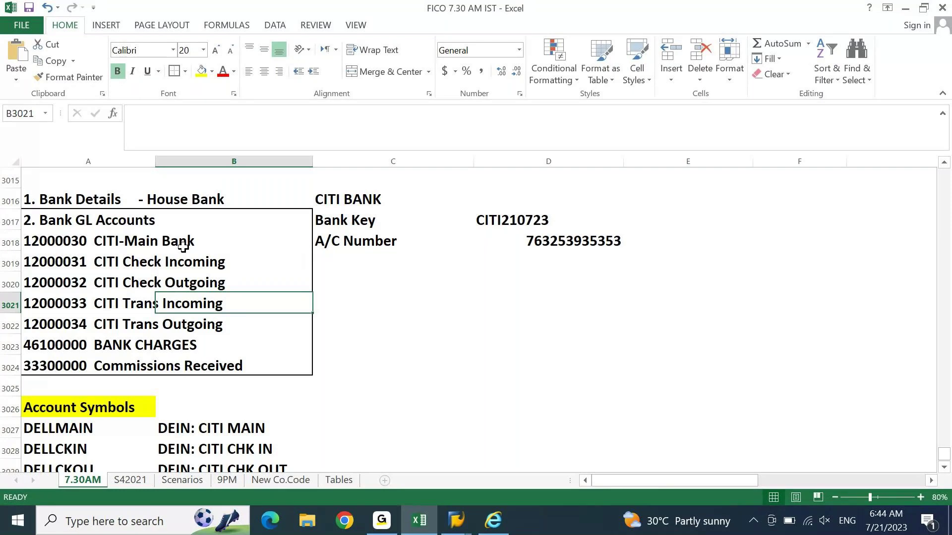
{"action": "key", "text": "Down"}
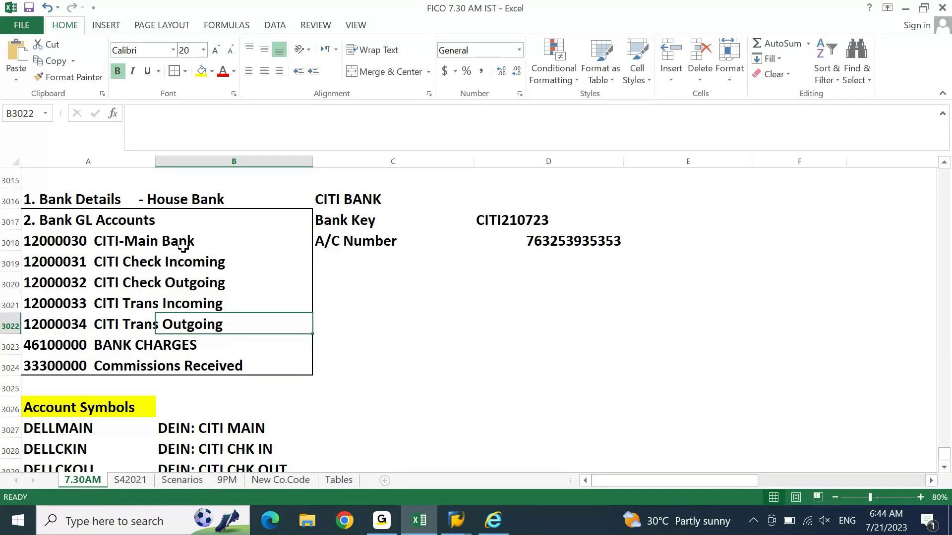
{"action": "key", "text": "Down"}
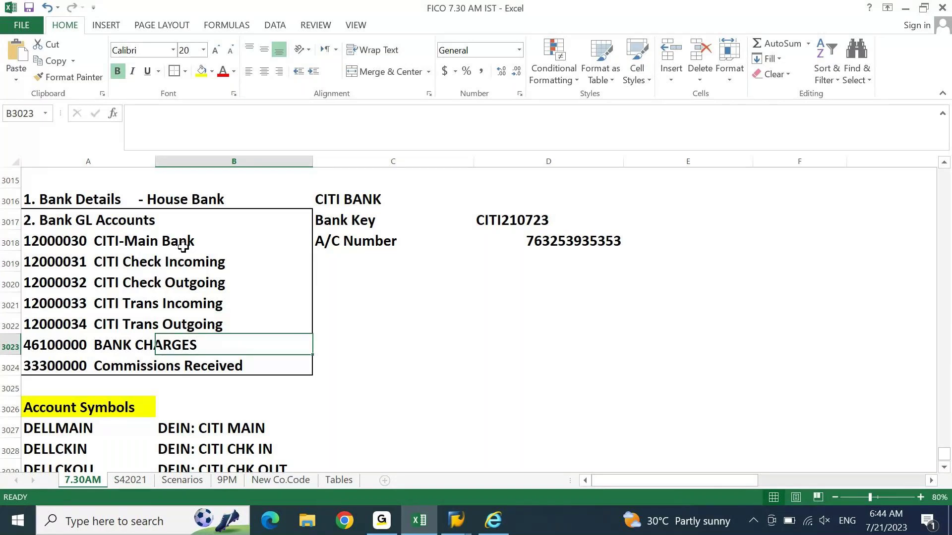
{"action": "key", "text": "Down"}
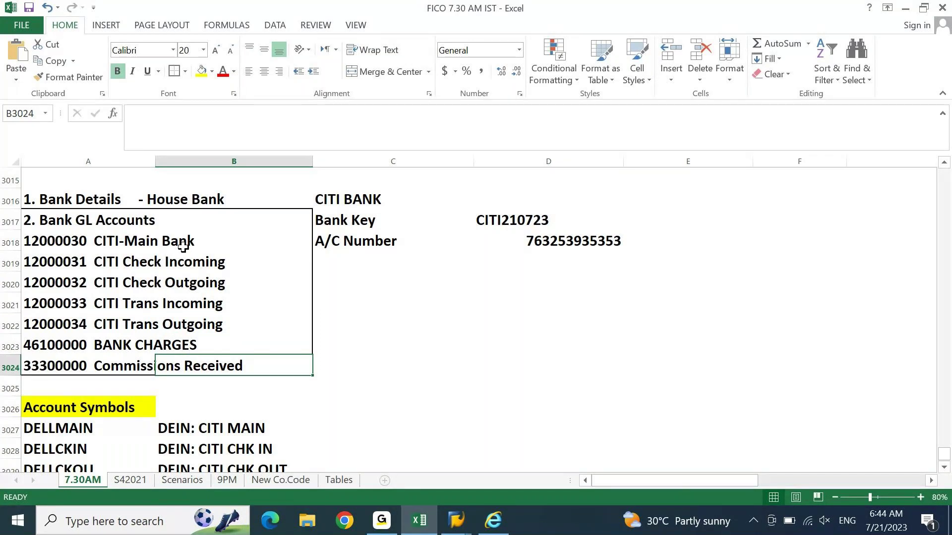
{"action": "key", "text": "Up"}
{"action": "key", "text": "Up"}
{"action": "key", "text": "Up"}
{"action": "key", "text": "Up"}
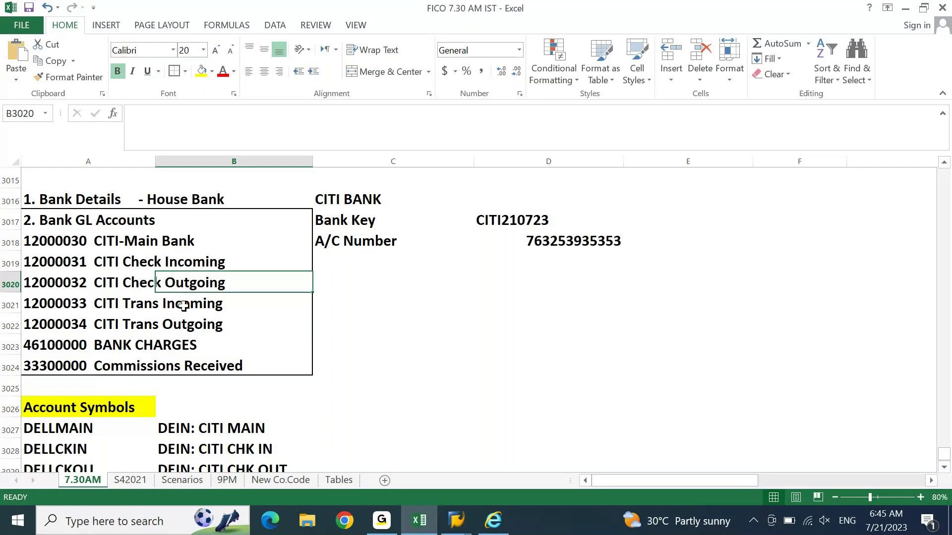
{"action": "key", "text": "Down"}
{"action": "key", "text": "Down"}
{"action": "key", "text": "Down"}
{"action": "key", "text": "Down"}
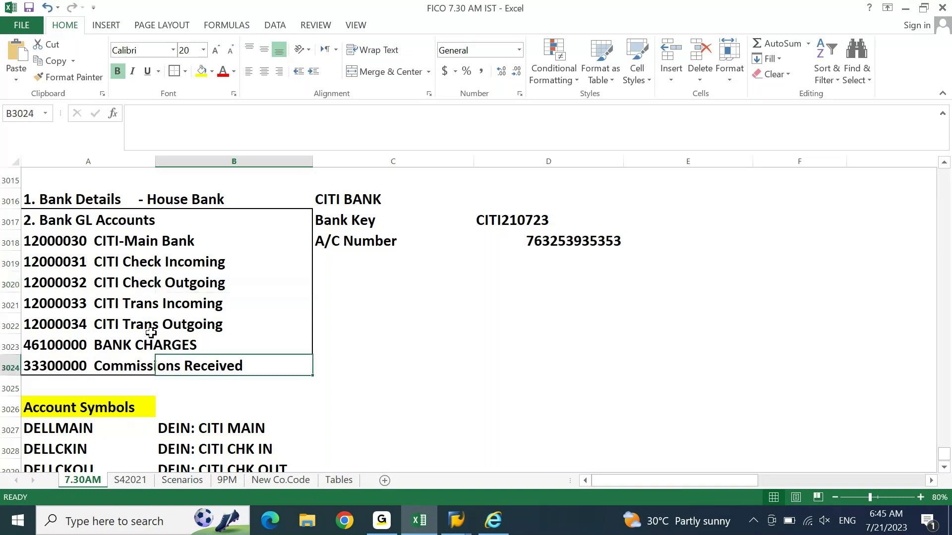
Step: Copy the six DEIN: CITI descriptions, CHK IN through BANK INC, and return to SAP
{"action": "key", "text": "Down"}
{"action": "key", "text": "Down"}
{"action": "key", "text": "Down"}
{"action": "key", "text": "Down"}
{"action": "key", "text": "Down"}
{"action": "key", "text": "Down"}
{"action": "key", "text": "Down"}
{"action": "key", "text": "Down"}
{"action": "key", "text": "Down"}
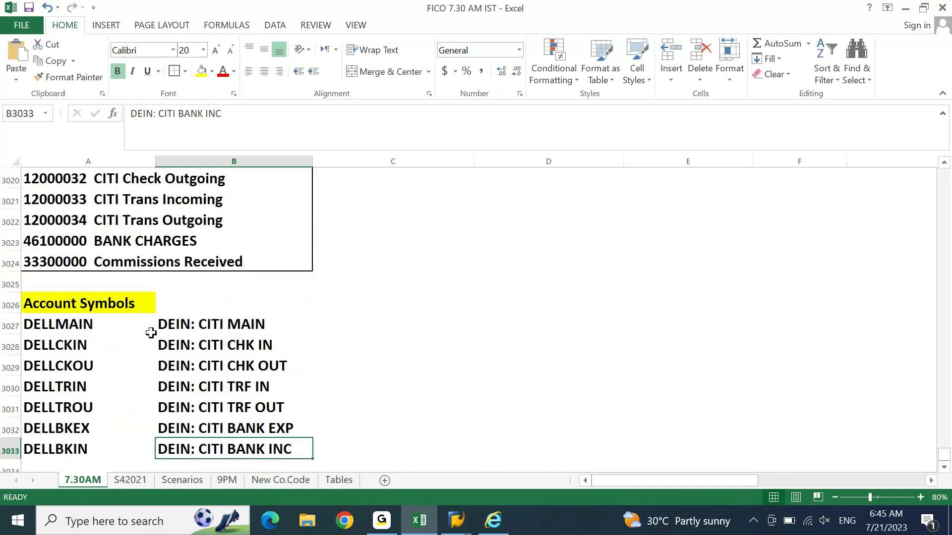
{"action": "key", "text": "Up"}
{"action": "key", "text": "Up"}
{"action": "key", "text": "Up"}
{"action": "key", "text": "Up"}
{"action": "key", "text": "Up"}
{"action": "key", "text": "ctrl+shift+Down"}
{"action": "key", "text": "ctrl+c"}
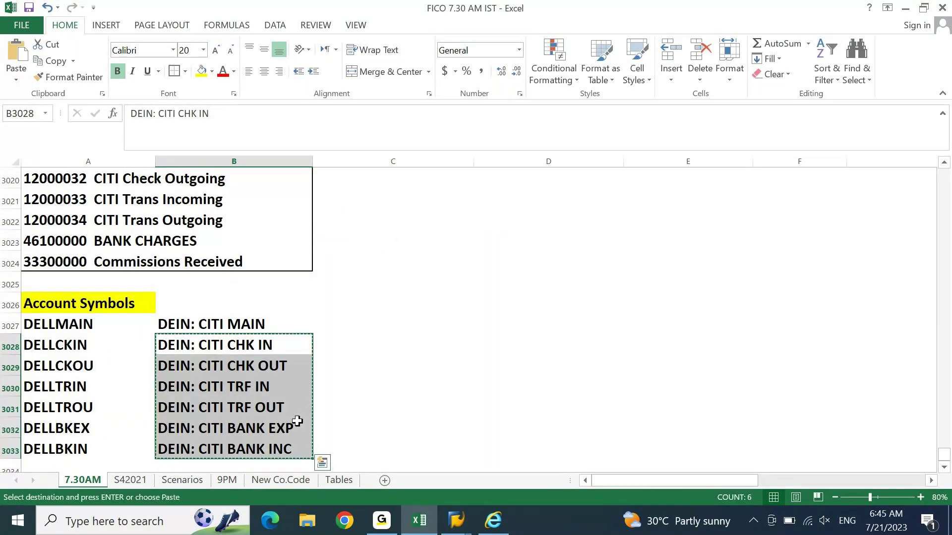
{"action": "left_click", "coordinate": [454, 520]}
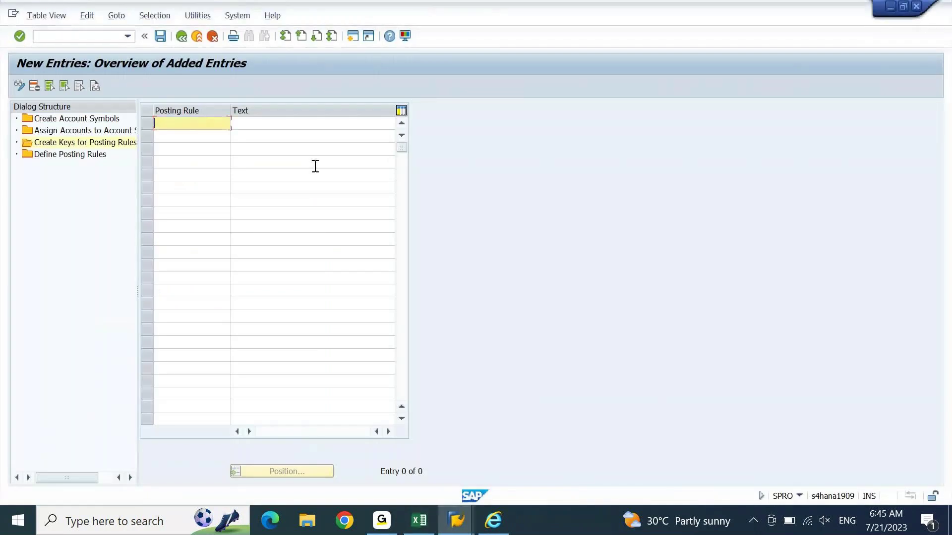
Step: Paste the six DEIN: CITI descriptions into the Text column and key the first row DCCI
{"action": "left_click", "coordinate": [298, 123]}
{"action": "key", "text": "ctrl+v"}
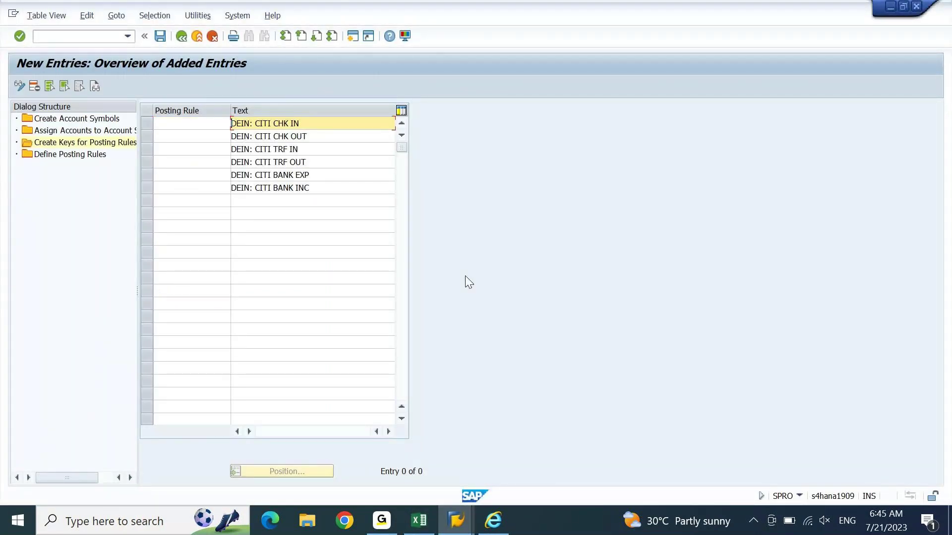
{"action": "left_click", "coordinate": [203, 123]}
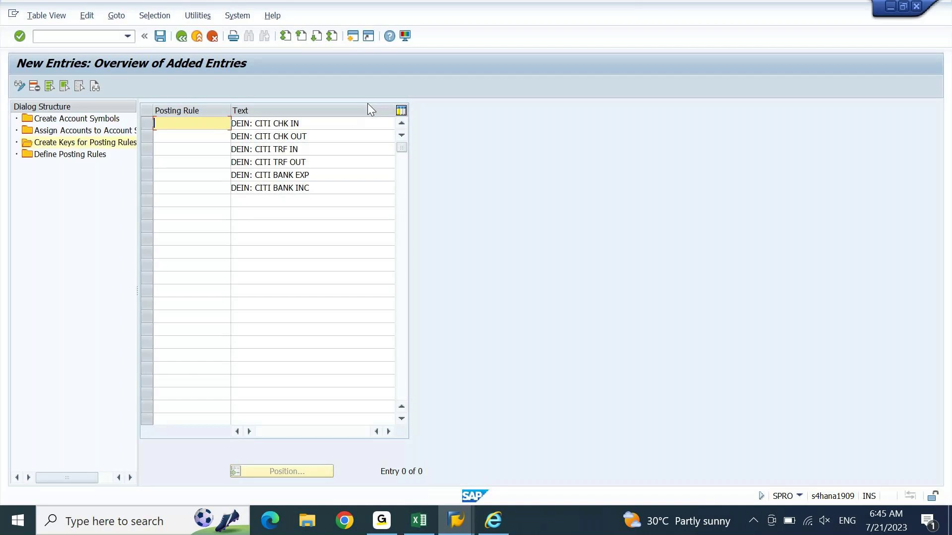
{"action": "type", "text": "DC"}
{"action": "type", "text": "CI"}
Step: Enter posting-rule keys DCCO, DCTI, DCTO, DCBE and DCBI in the following rows
{"action": "key", "text": "Down"}
{"action": "type", "text": "DC"}
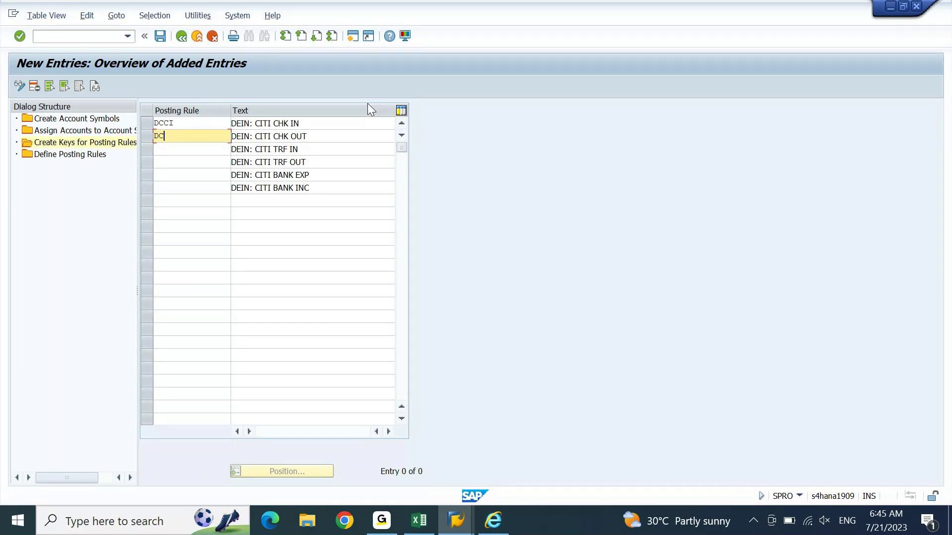
{"action": "type", "text": "CO"}
{"action": "key", "text": "Down"}
{"action": "type", "text": "DC"}
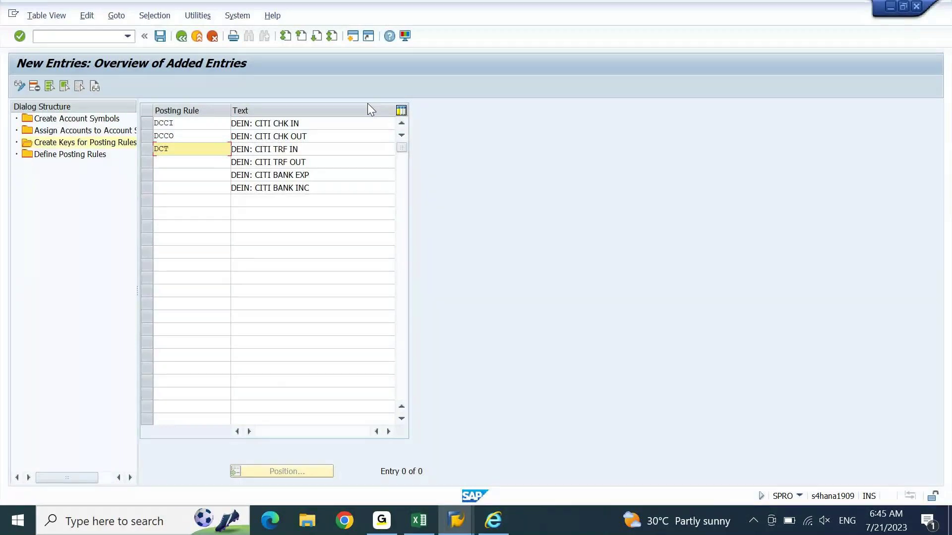
{"action": "type", "text": "TI"}
{"action": "key", "text": "Down"}
{"action": "type", "text": "DC"}
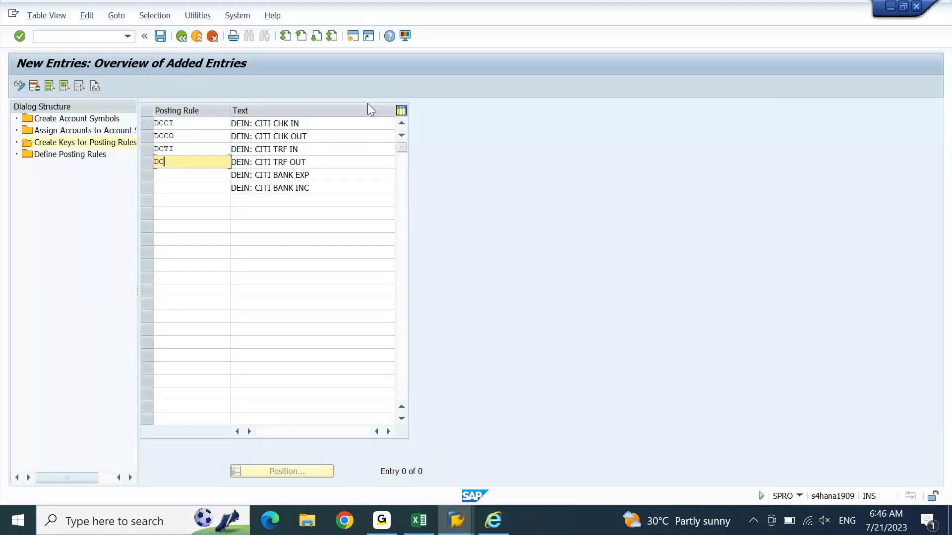
{"action": "type", "text": "TO"}
{"action": "key", "text": "Down"}
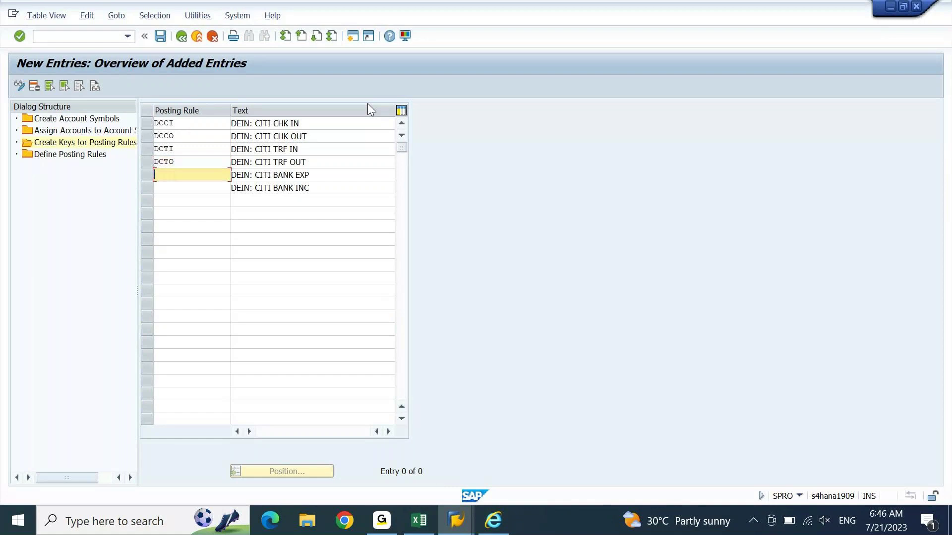
{"action": "type", "text": "DCBE"}
{"action": "key", "text": "Down"}
{"action": "type", "text": "D"}
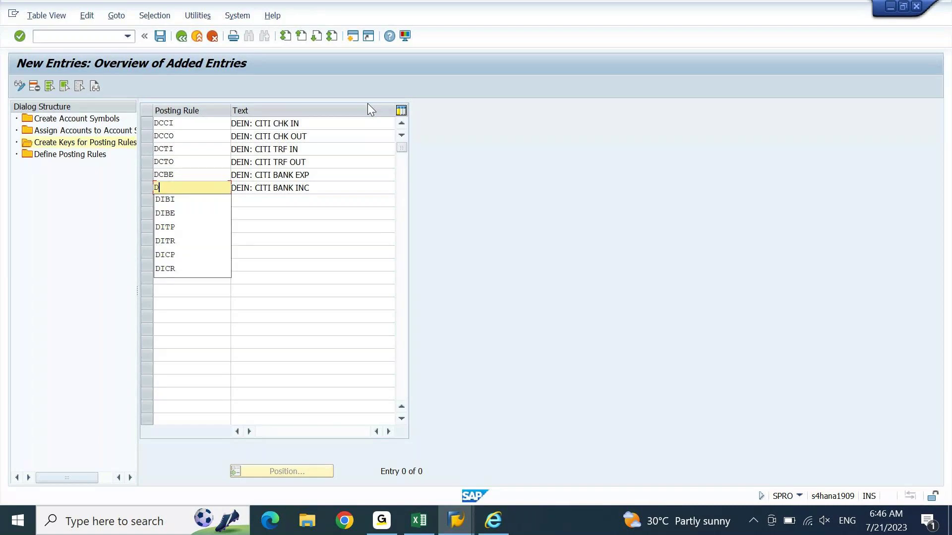
{"action": "type", "text": "CBI"}
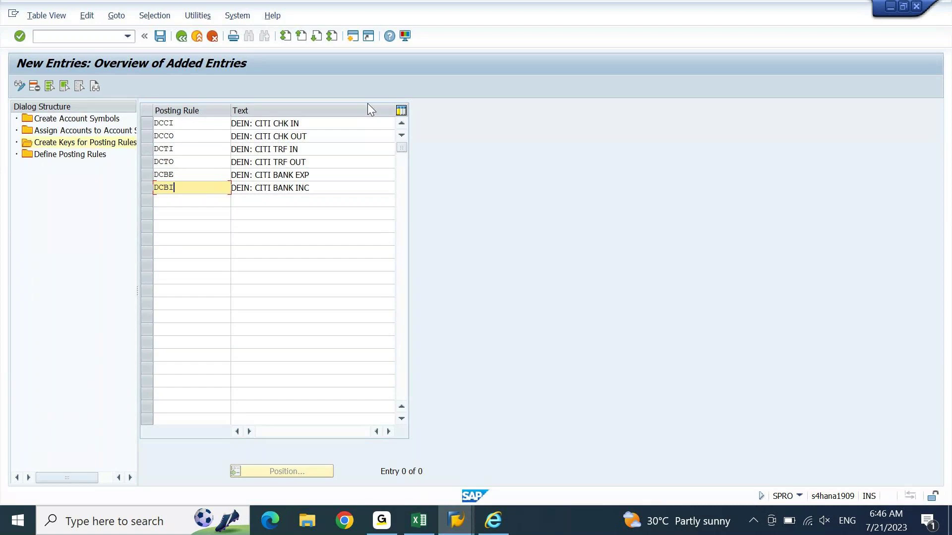
Step: Confirm and save the six posting-rule keys, then block-copy keys DCCI–DCBI with their texts
{"action": "key", "text": "Return"}
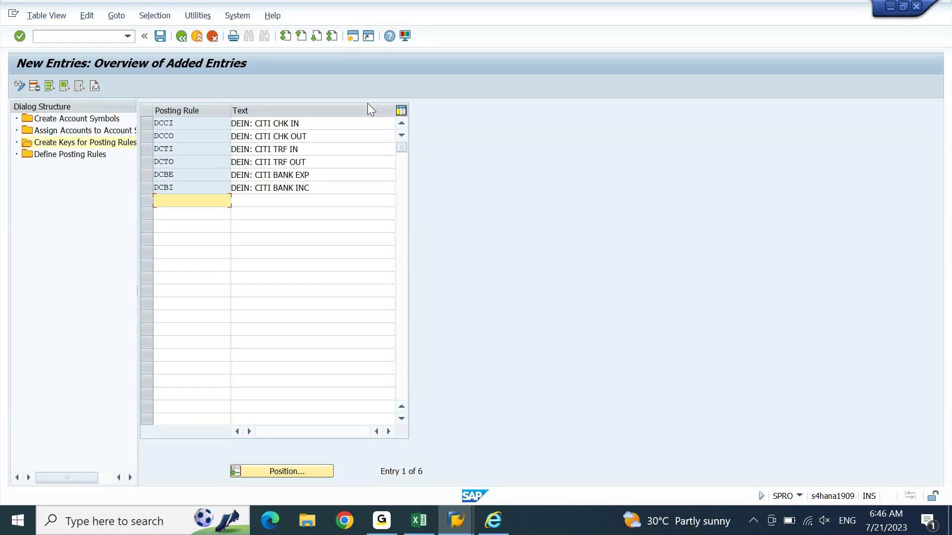
{"action": "key", "text": "ctrl+s"}
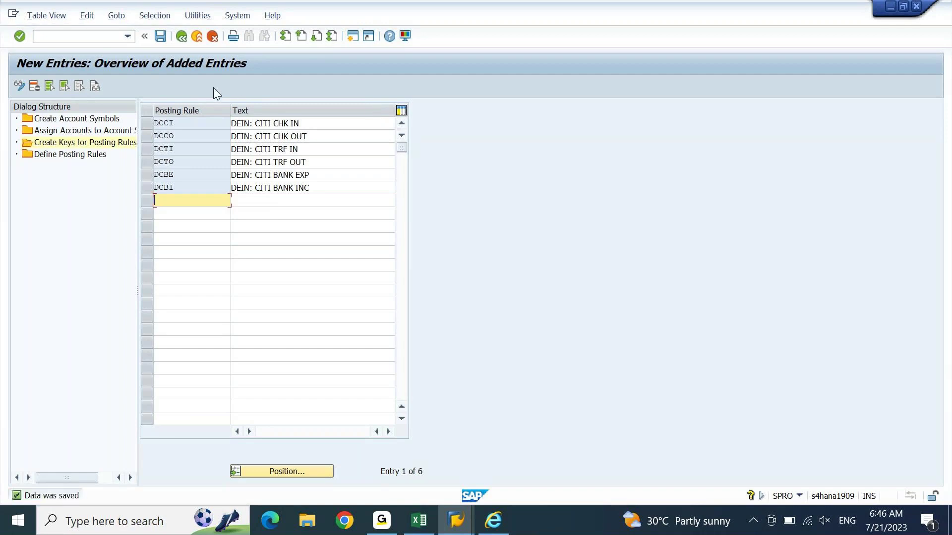
{"action": "key", "text": "ctrl+y"}
{"action": "left_click_drag", "start_coordinate": [155, 121], "coordinate": [293, 190]}
{"action": "key", "text": "ctrl+c"}
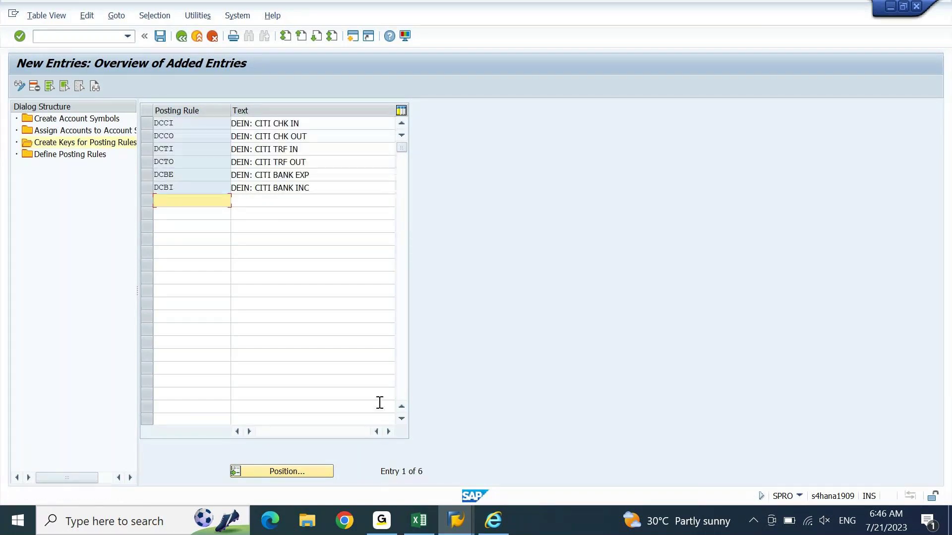
Step: Paste the keys and texts at A3037 in Excel under the heading 'Keys for Posting rules'
{"action": "left_click", "coordinate": [422, 521]}
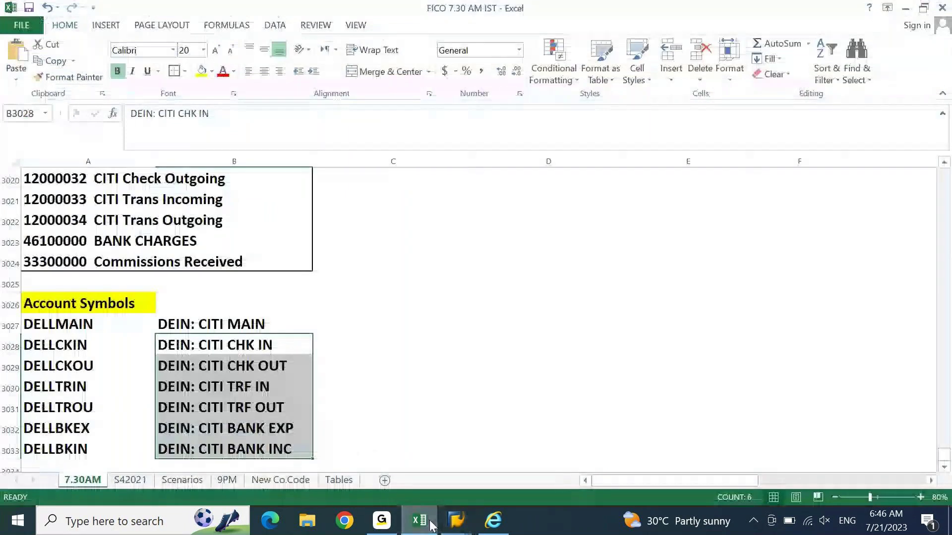
{"action": "key", "text": "ctrl+v"}
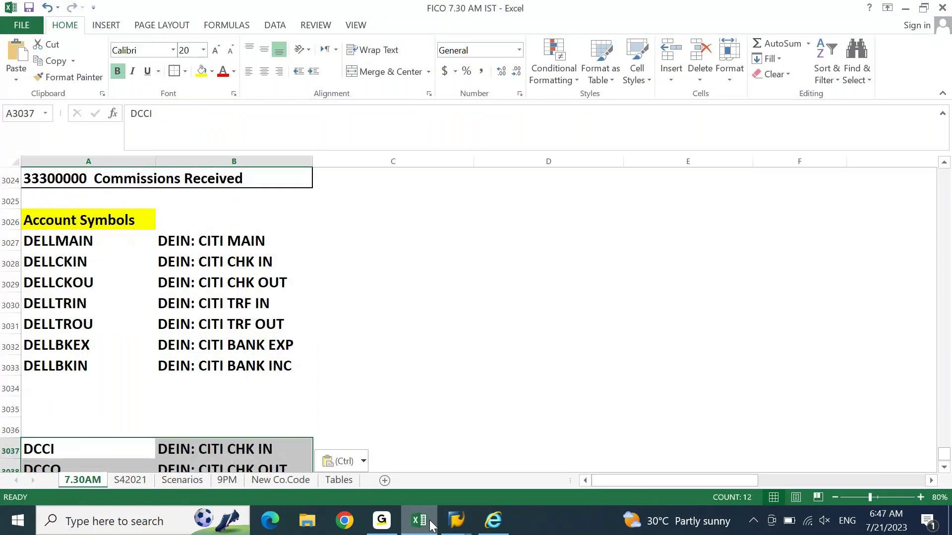
{"action": "key", "text": "Up"}
{"action": "type", "text": "Keys for Posting"}
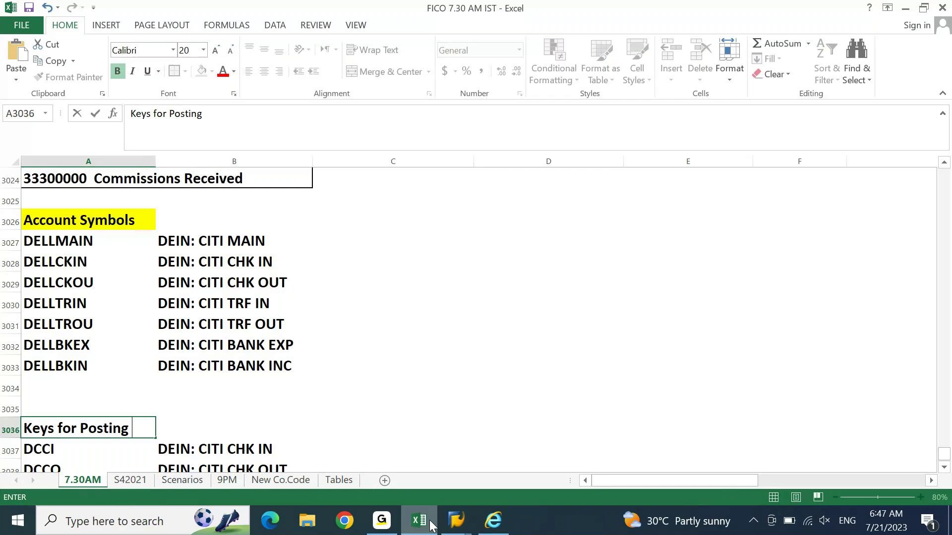
{"action": "type", "text": " rules"}
{"action": "key", "text": "Return"}
{"action": "key", "text": "ctrl+Down"}
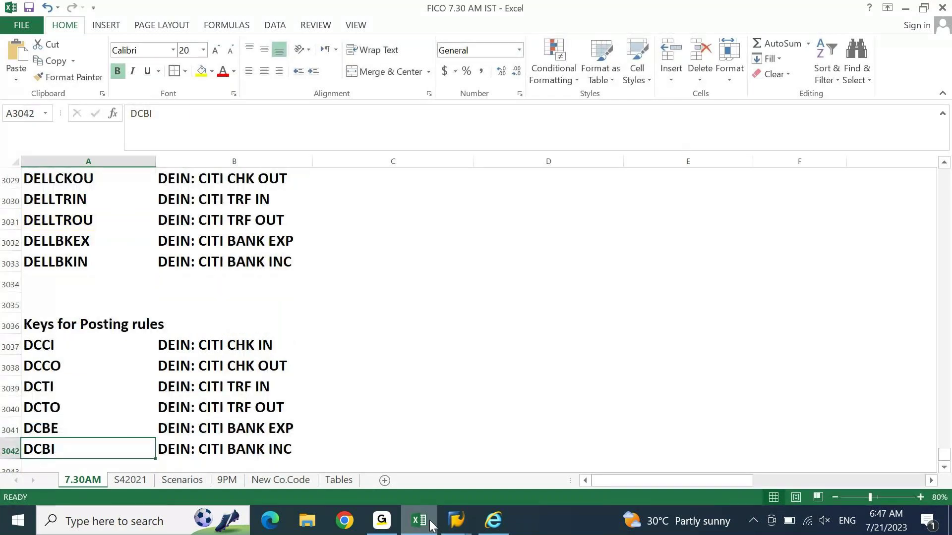
{"action": "left_click", "coordinate": [429, 523]}
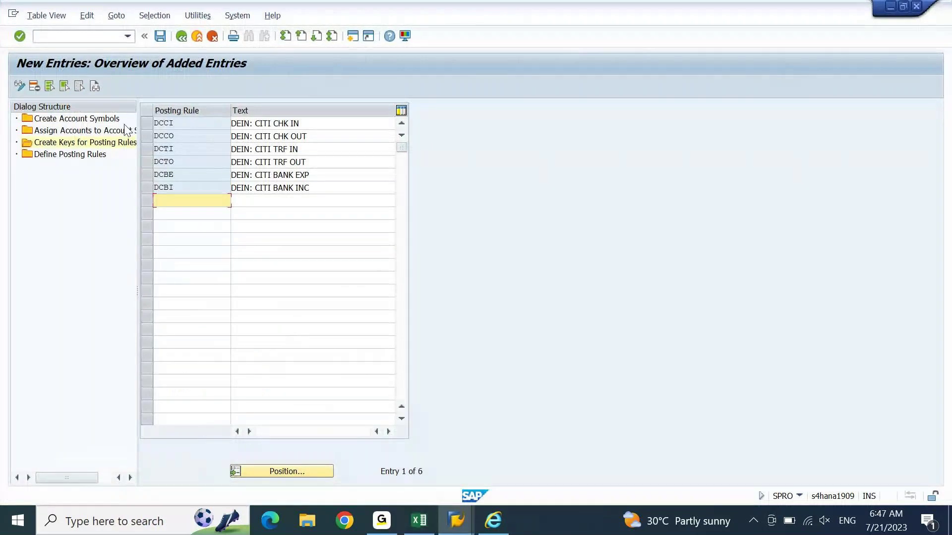
Step: Open a New Entries form under Define Posting Rules, then go back to the Excel workbook
{"action": "double_click", "coordinate": [102, 158]}
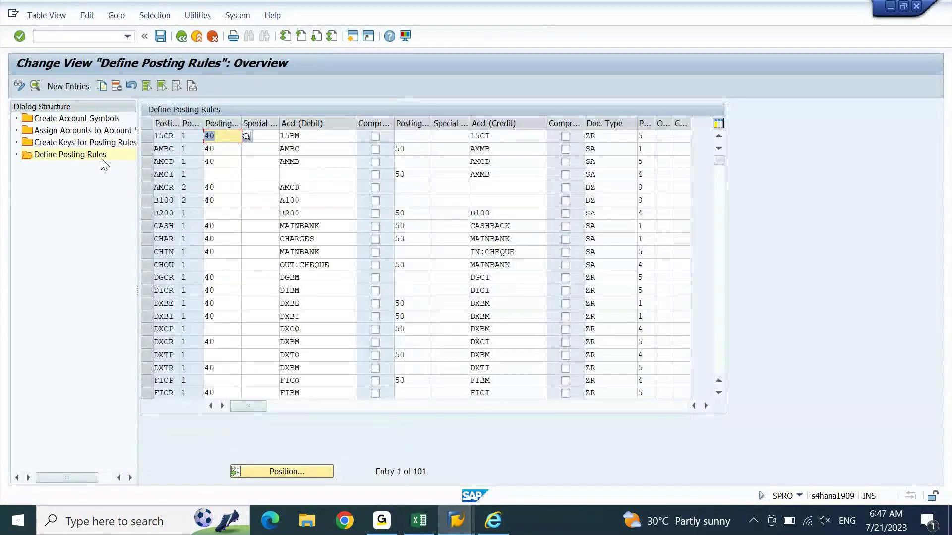
{"action": "left_click", "coordinate": [69, 86]}
{"action": "left_click", "coordinate": [418, 519]}
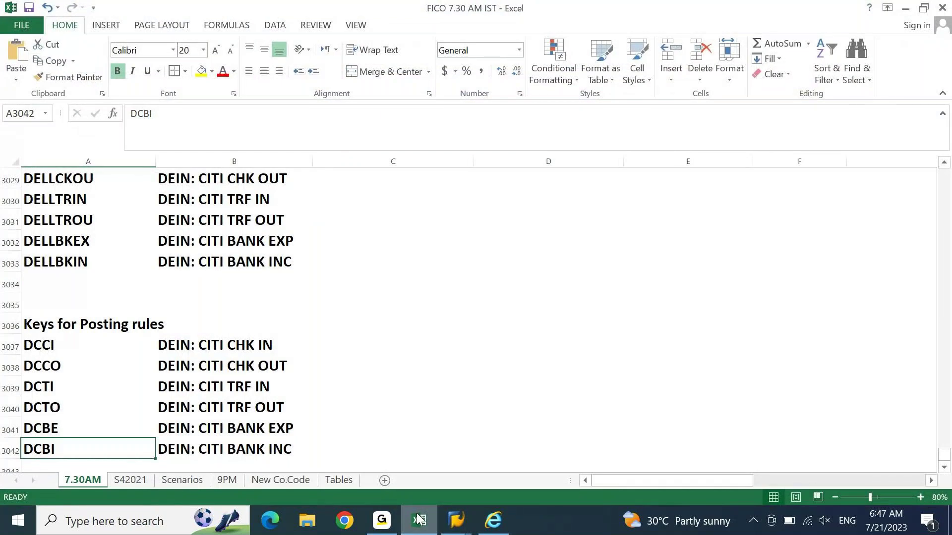
Step: Add 'BRS Entry' and 'SAP Entry' headings in C3036 and E3036
{"action": "key", "text": "Up"}
{"action": "key", "text": "Up"}
{"action": "key", "text": "Up"}
{"action": "key", "text": "Up"}
{"action": "key", "text": "Up"}
{"action": "key", "text": "Right"}
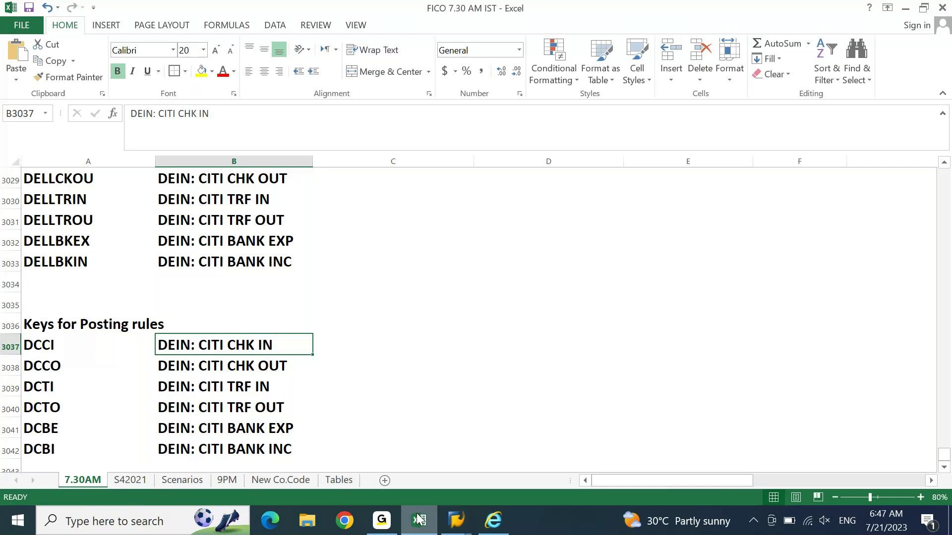
{"action": "key", "text": "Left"}
{"action": "key", "text": "Right"}
{"action": "key", "text": "Right"}
{"action": "key", "text": "Right"}
{"action": "key", "text": "Left"}
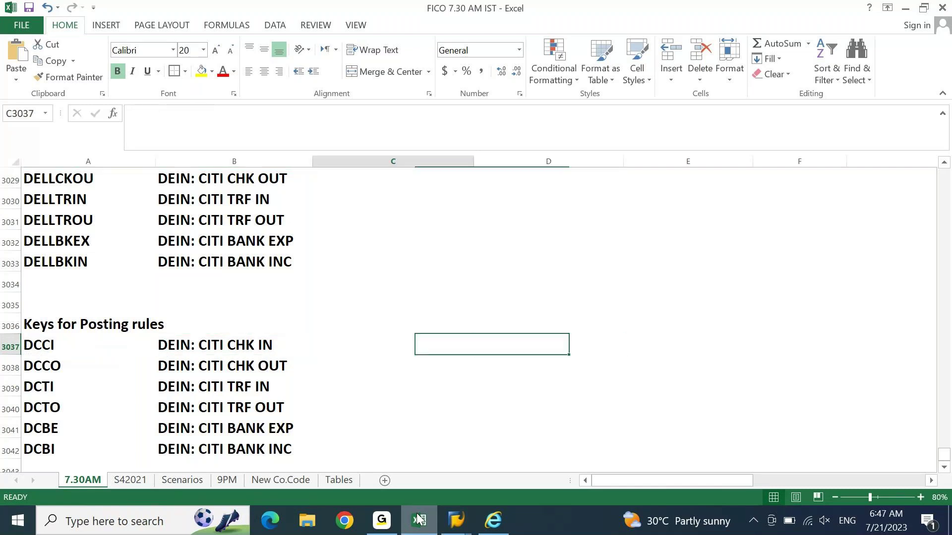
{"action": "key", "text": "Up"}
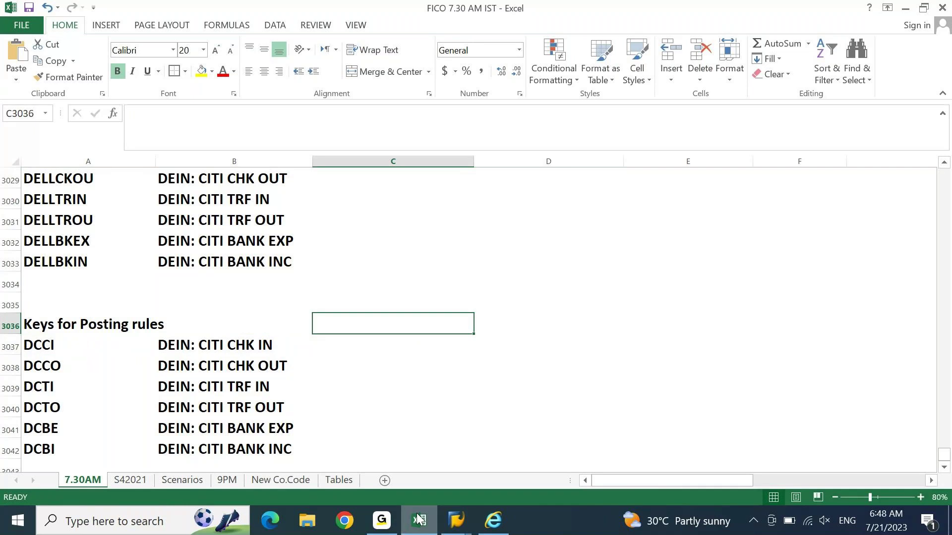
{"action": "type", "text": "A"}
{"action": "key", "text": "Escape"}
{"action": "type", "text": "B"}
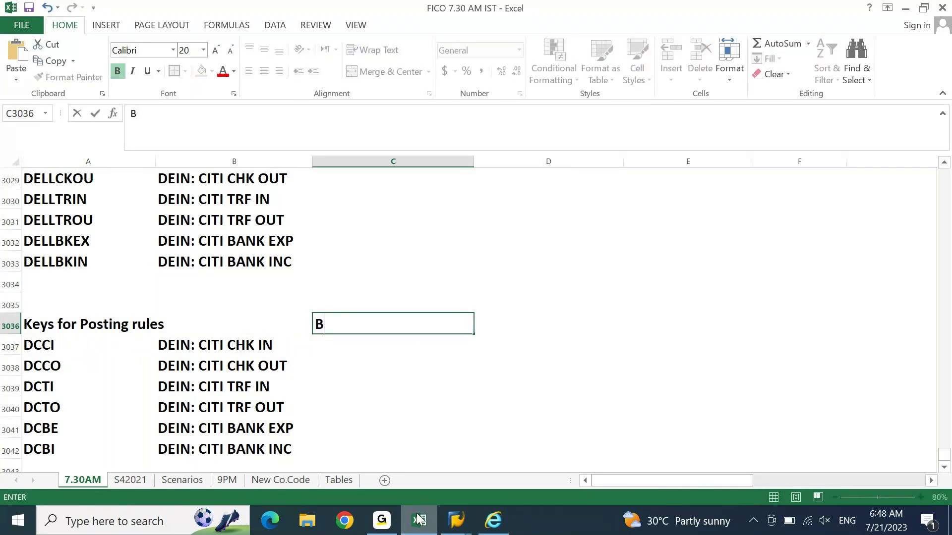
{"action": "type", "text": "RS ENtry"}
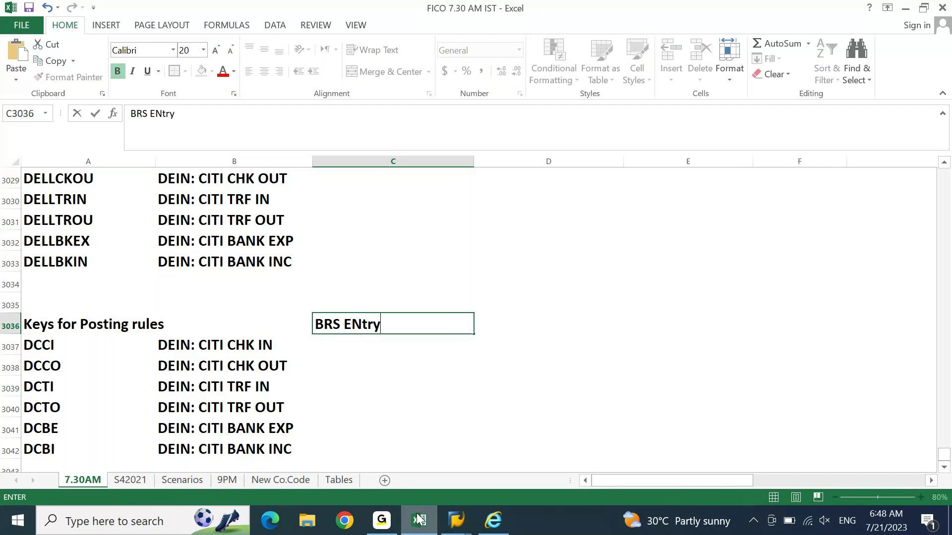
{"action": "key", "text": "Right"}
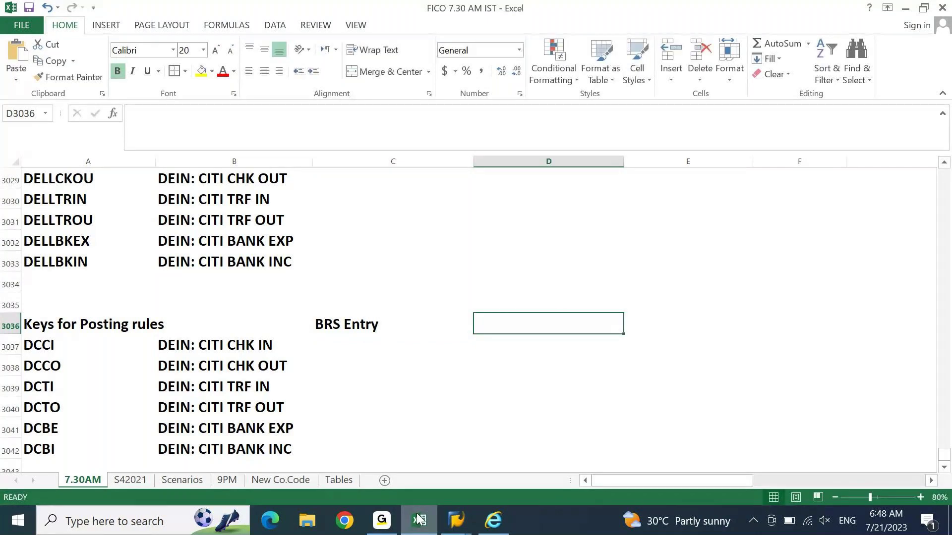
{"action": "key", "text": "Right"}
{"action": "type", "text": "SAP ENt"}
{"action": "key", "text": "BackSpace"}
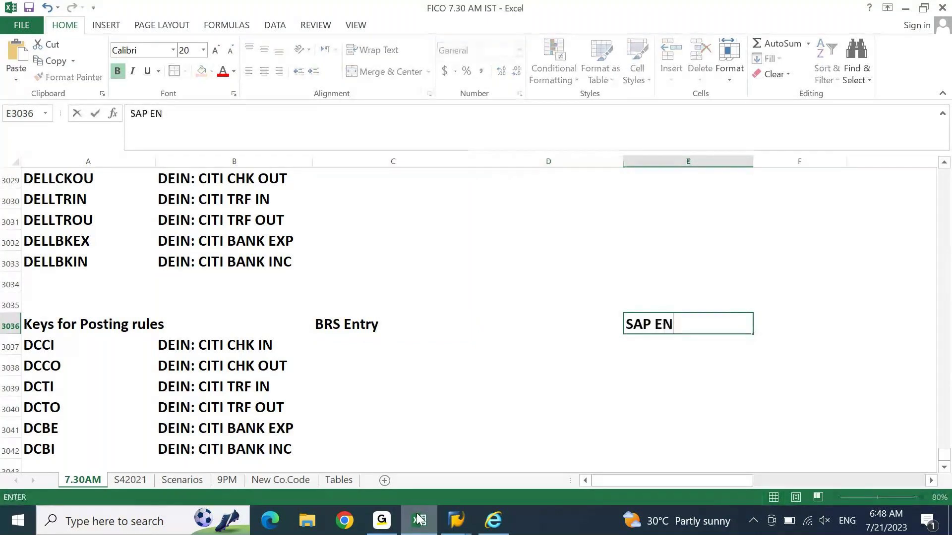
{"action": "type", "text": "try"}
{"action": "key", "text": "Left"}
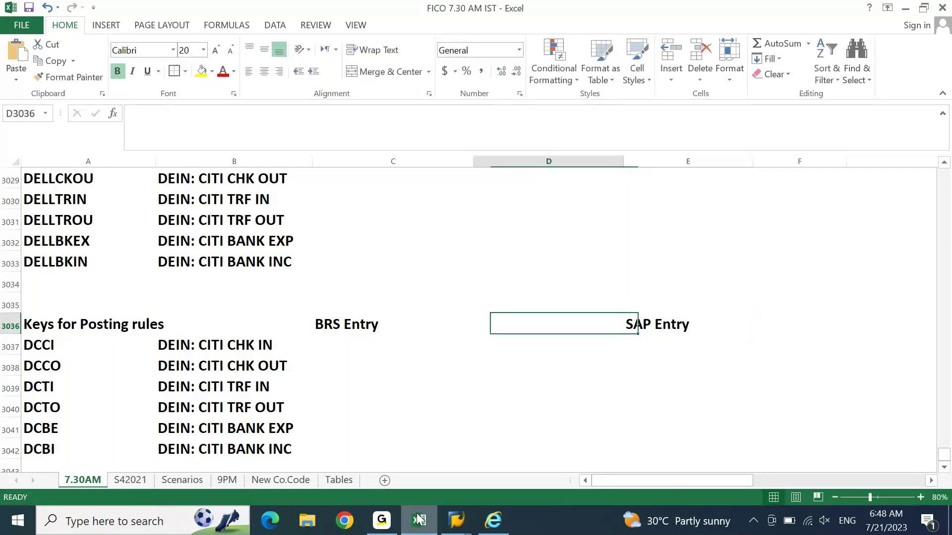
{"action": "key", "text": "Left"}
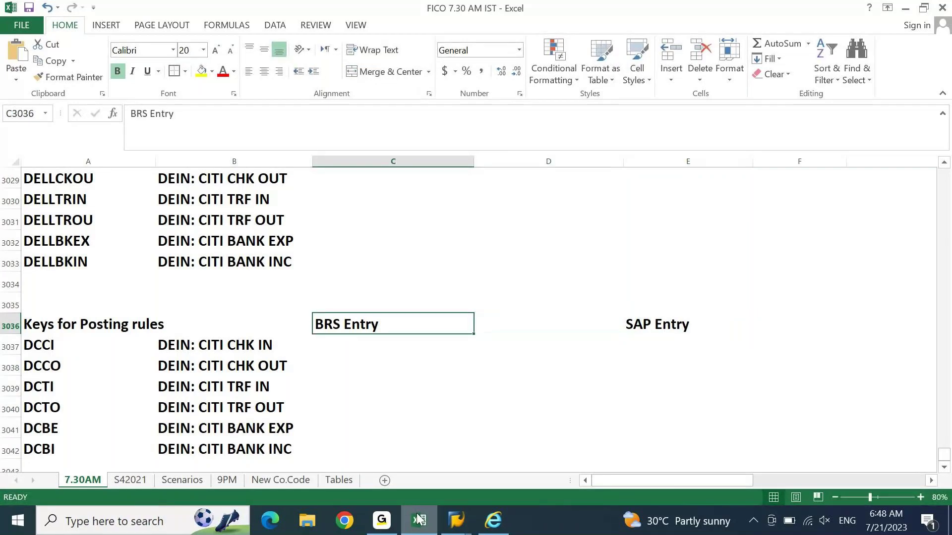
Step: Enter 'Bank Main DR... Bank Check In CR' as the BRS entry for DCCI
{"action": "key", "text": "Down"}
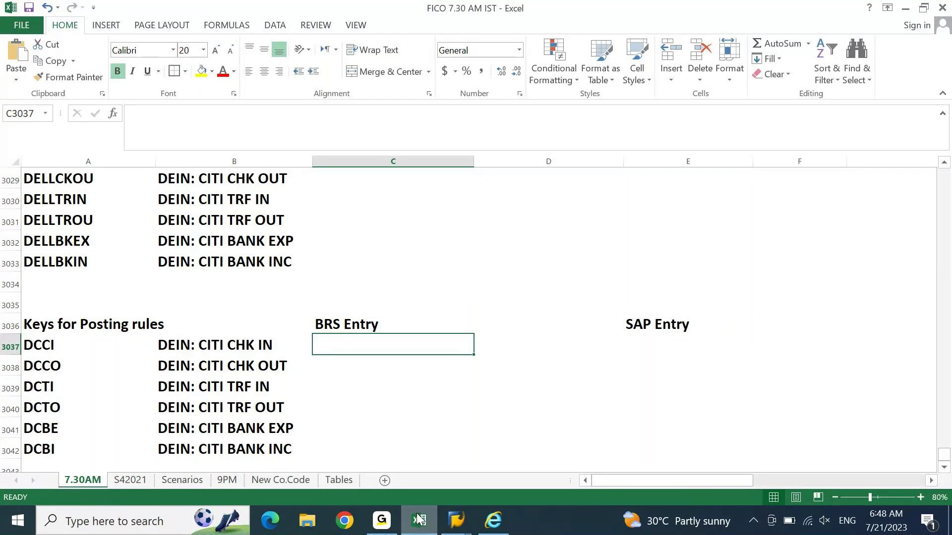
{"action": "type", "text": "Bank "}
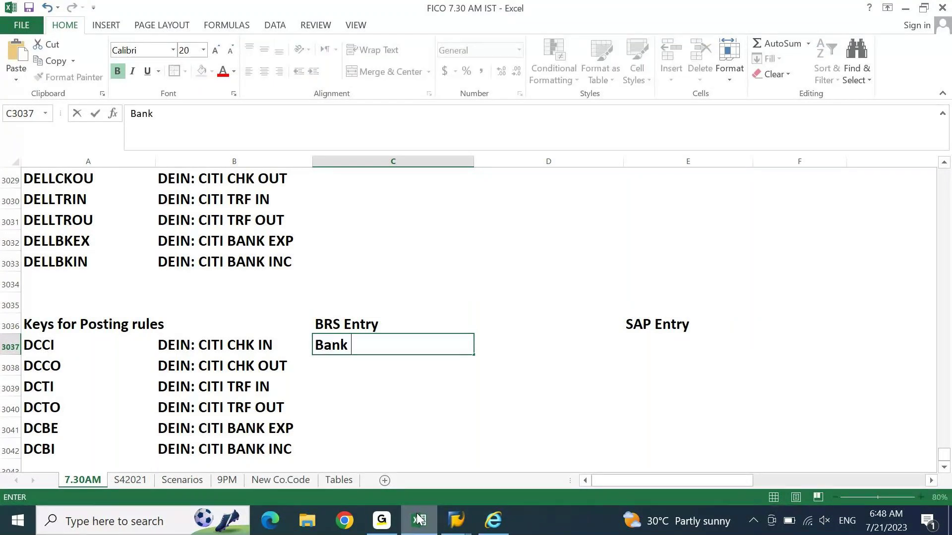
{"action": "type", "text": "Main DR..."}
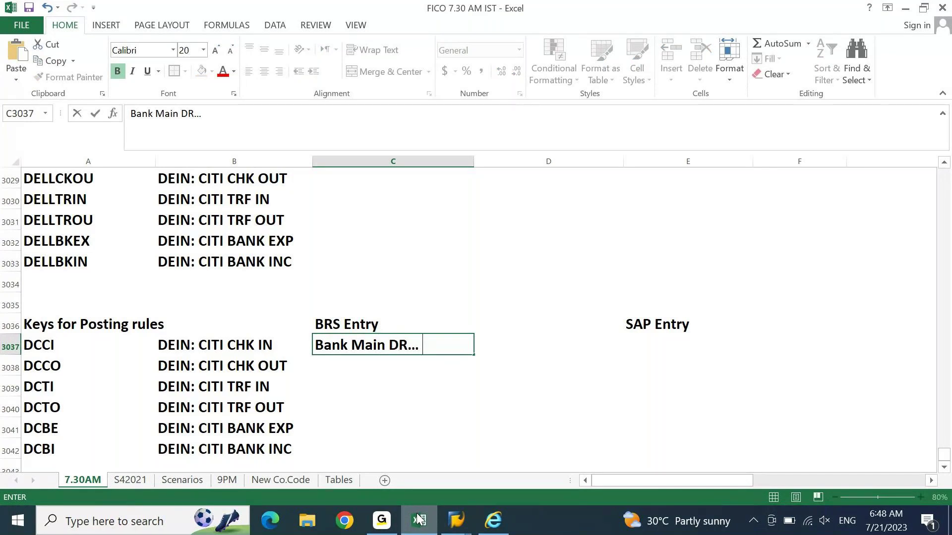
{"action": "type", "text": " Bank Check "}
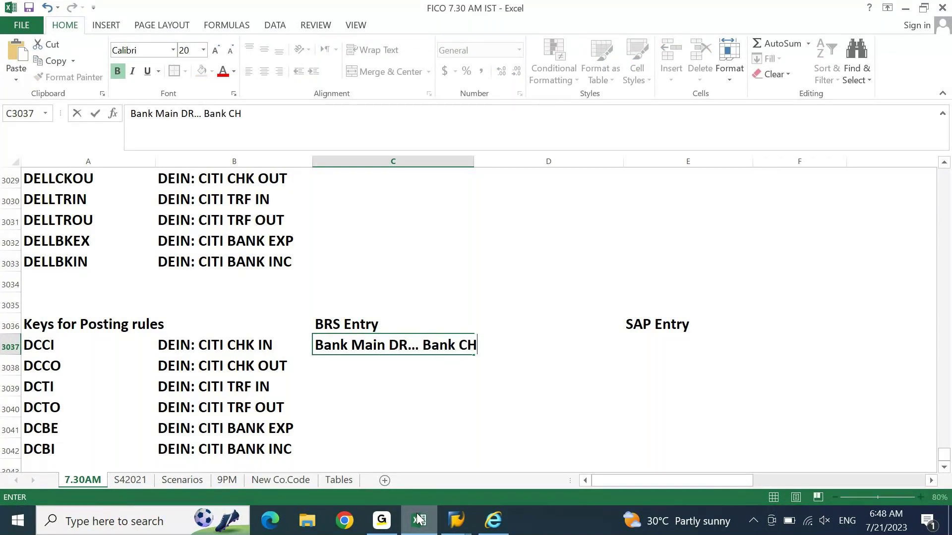
{"action": "type", "text": "In CR"}
{"action": "key", "text": "Return"}
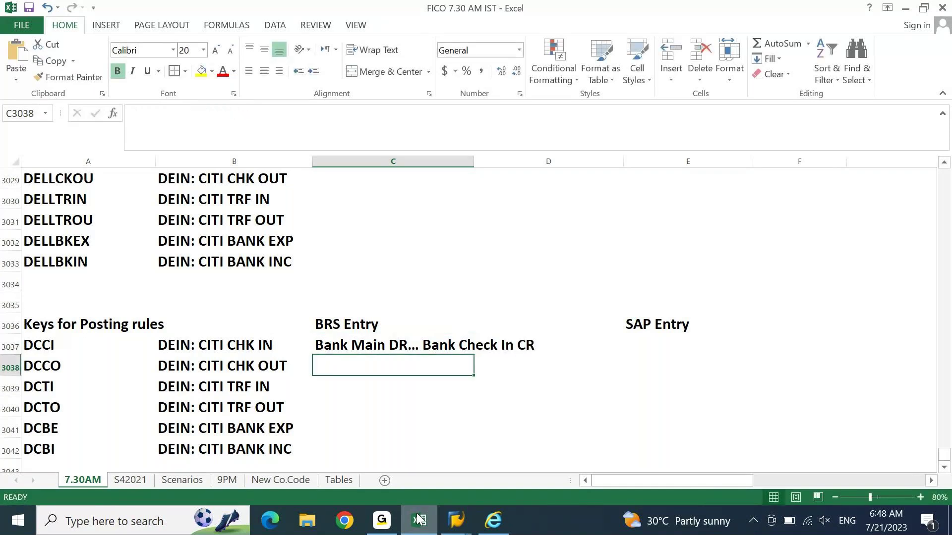
{"action": "key", "text": "Up"}
{"action": "key", "text": "Up"}
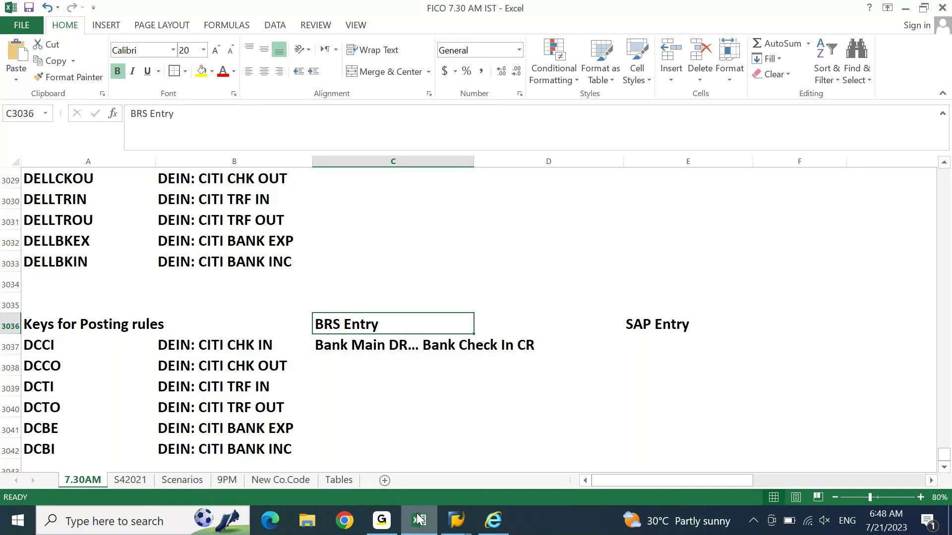
{"action": "key", "text": "Right"}
{"action": "key", "text": "Down"}
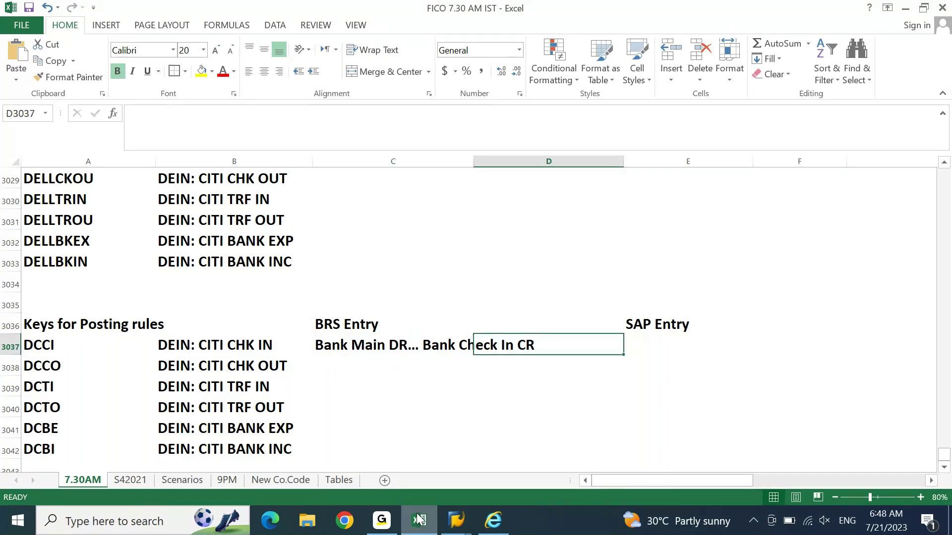
{"action": "key", "text": "Right"}
{"action": "key", "text": "Up"}
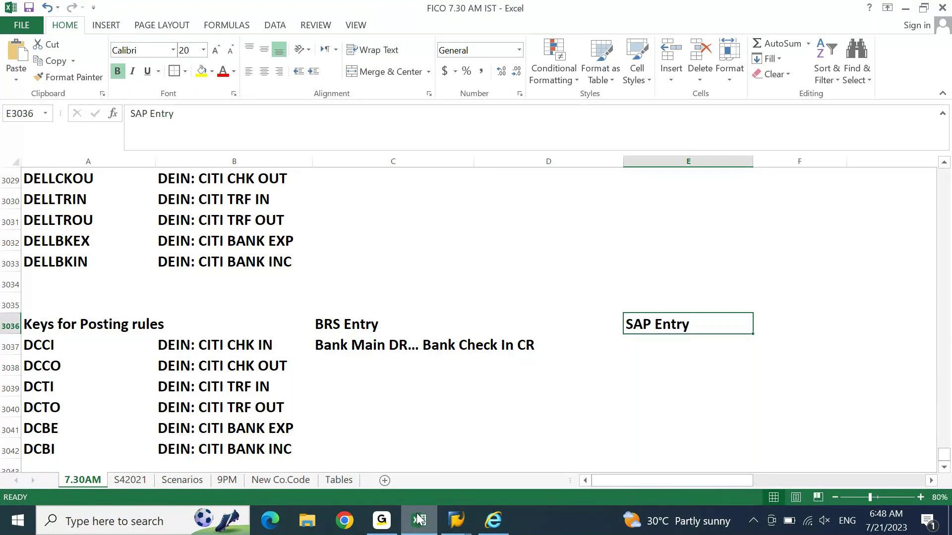
{"action": "key", "text": "Left"}
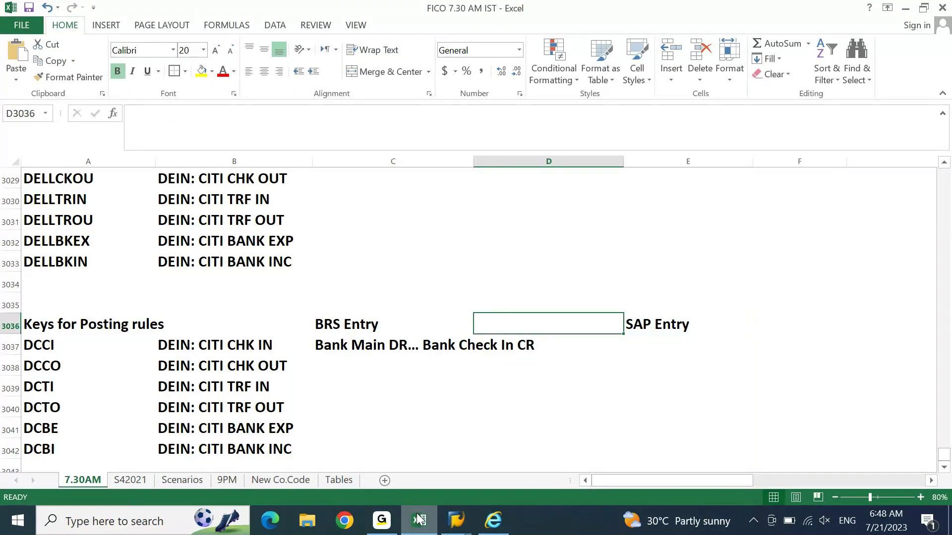
{"action": "key", "text": "Page_Up"}
{"action": "key", "text": "Page_Down"}
{"action": "key", "text": "Down"}
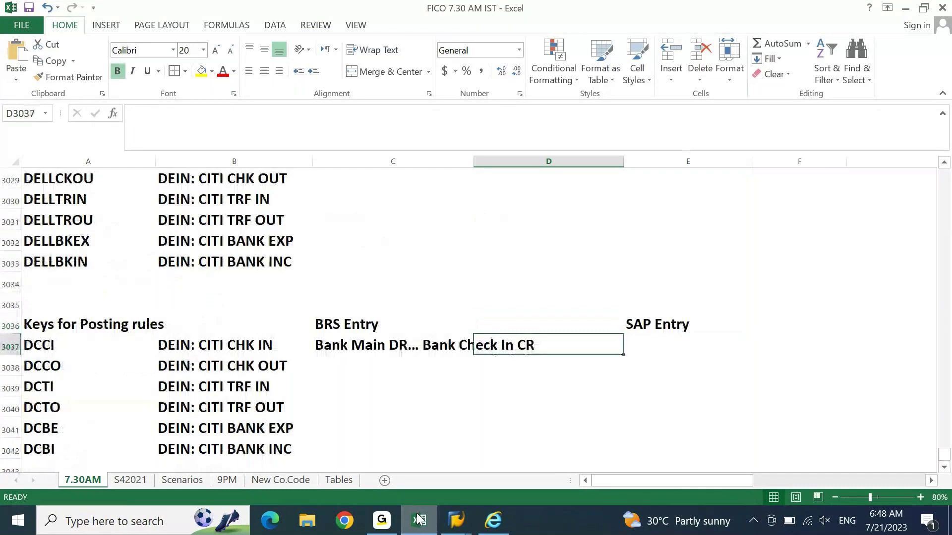
{"action": "key", "text": "Right"}
{"action": "key", "text": "Up"}
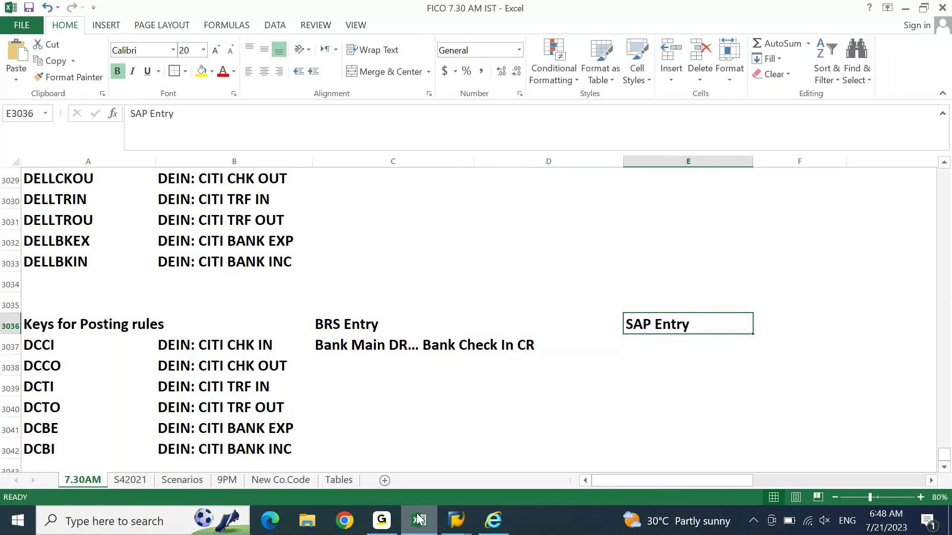
{"action": "key", "text": "Left"}
{"action": "key", "text": "Left"}
{"action": "key", "text": "Down"}
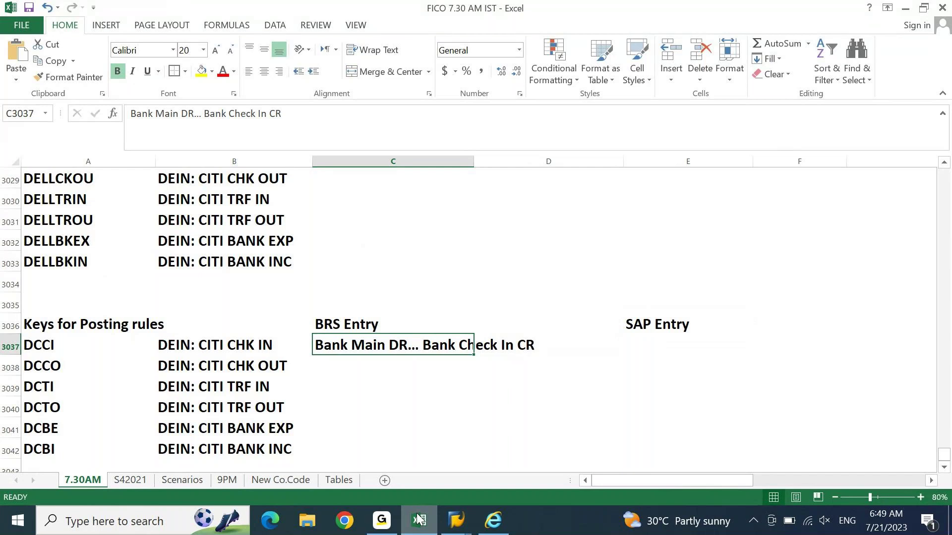
{"action": "key", "text": "Left"}
{"action": "key", "text": "Left"}
{"action": "key", "text": "Up"}
{"action": "key", "text": "Up"}
{"action": "key", "text": "Up"}
{"action": "key", "text": "Up"}
{"action": "key", "text": "Up"}
{"action": "key", "text": "Up"}
{"action": "key", "text": "Up"}
{"action": "key", "text": "Up"}
{"action": "key", "text": "Up"}
{"action": "key", "text": "Up"}
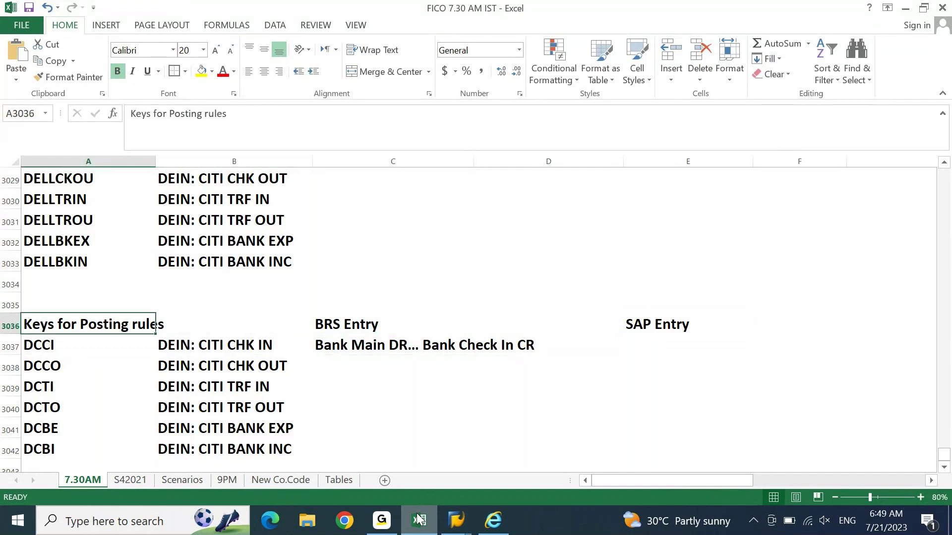
{"action": "key", "text": "Up"}
{"action": "key", "text": "Up"}
{"action": "key", "text": "Up"}
Step: Copy DELLMAIN into DCCI's SAP Entry and edit it to read '40 .DELLMAIN //'
{"action": "key", "text": "Down"}
{"action": "key", "text": "Down"}
{"action": "key", "text": "Down"}
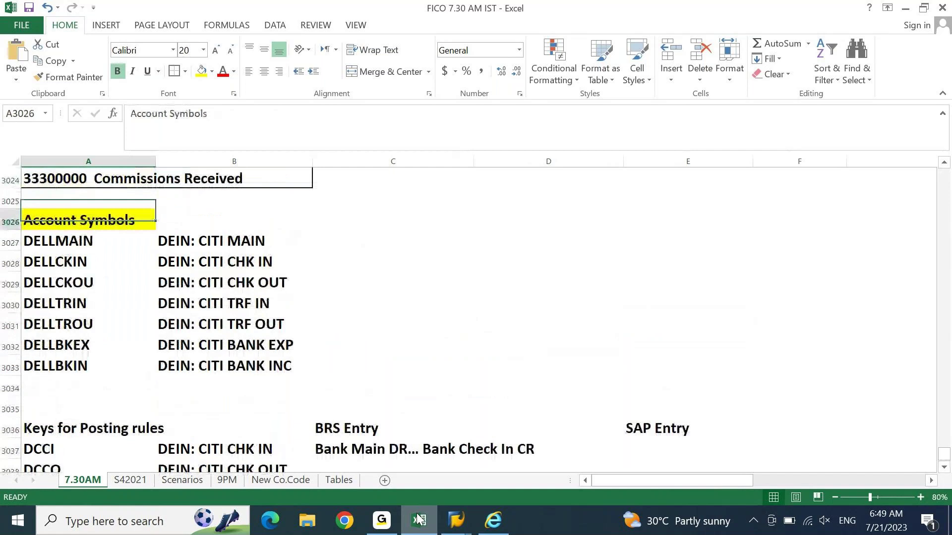
{"action": "key", "text": "Right"}
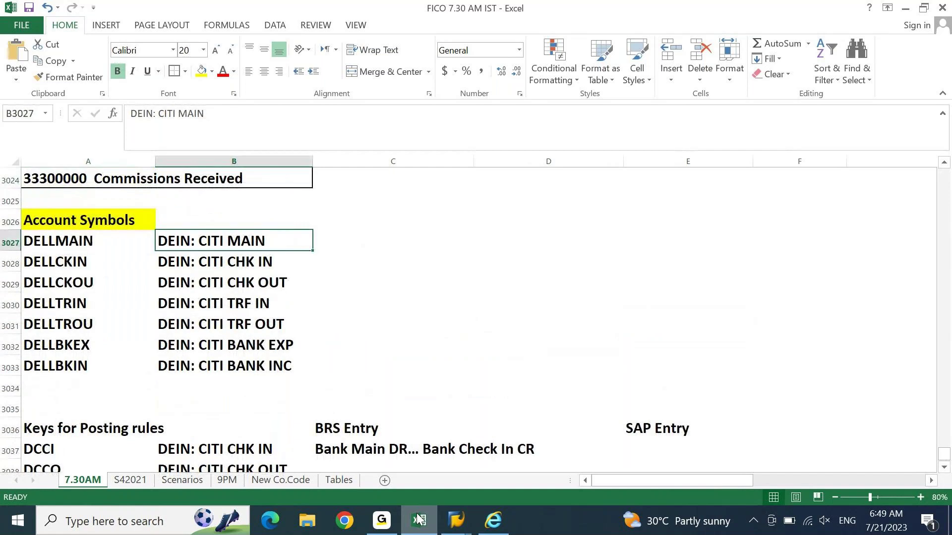
{"action": "key", "text": "Left"}
{"action": "key", "text": "ctrl+c"}
{"action": "key", "text": "Down"}
{"action": "key", "text": "Down"}
{"action": "key", "text": "Down"}
{"action": "key", "text": "Down"}
{"action": "key", "text": "Down"}
{"action": "key", "text": "Down"}
{"action": "key", "text": "Down"}
{"action": "key", "text": "Down"}
{"action": "key", "text": "Down"}
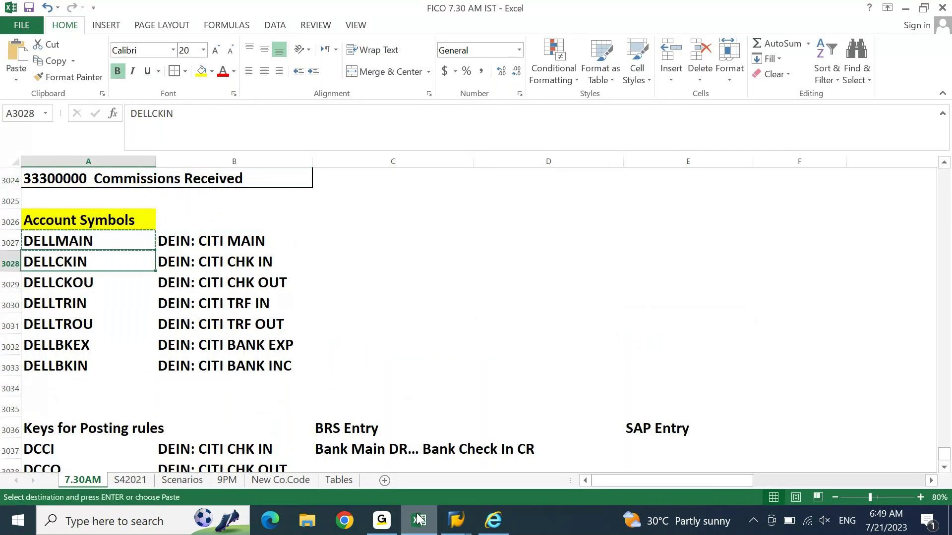
{"action": "key", "text": "Right"}
{"action": "key", "text": "Right"}
{"action": "key", "text": "Right"}
{"action": "key", "text": "Down"}
{"action": "key", "text": "Right"}
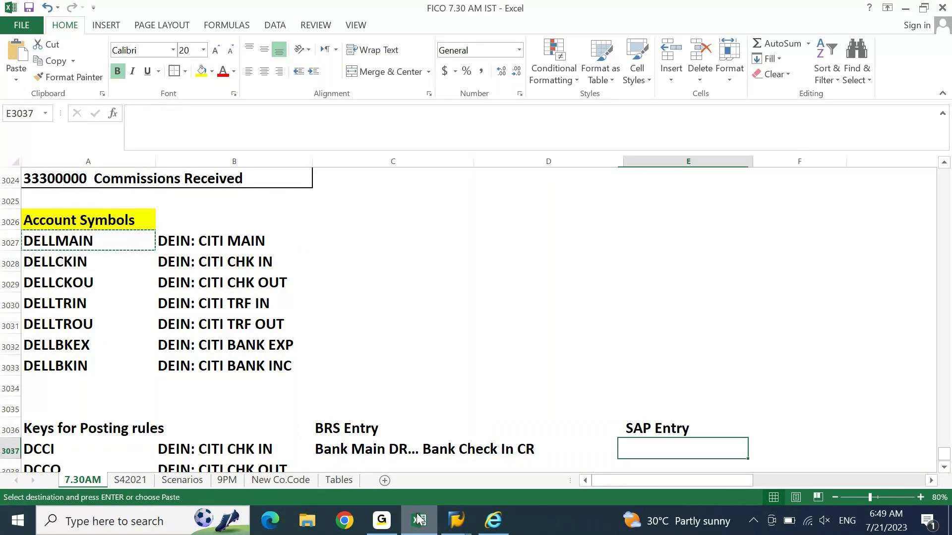
{"action": "key", "text": "ctrl+v"}
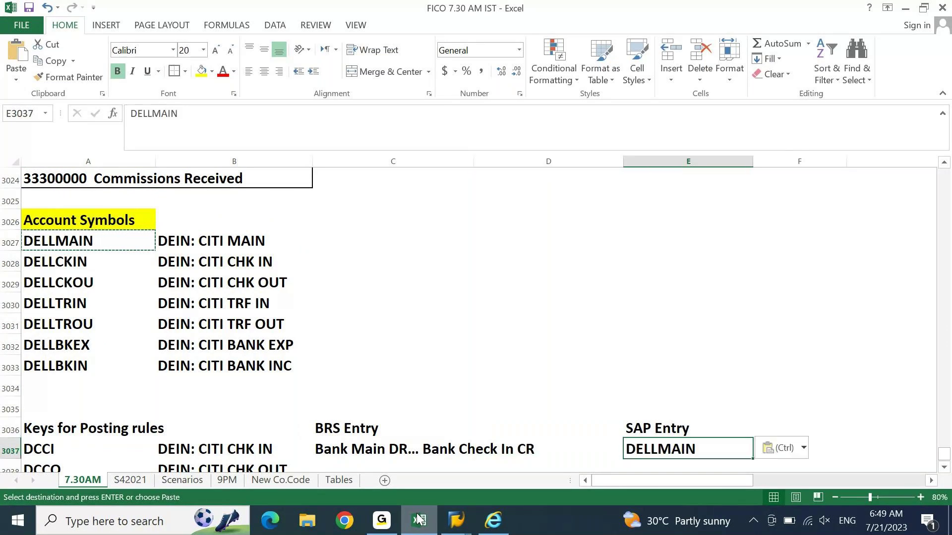
{"action": "key", "text": "F2"}
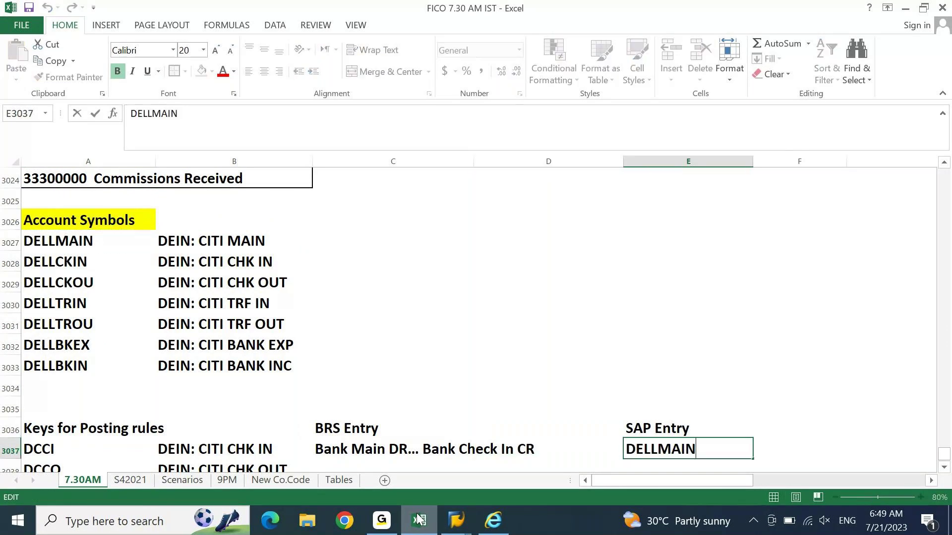
{"action": "key", "text": "Home"}
{"action": "type", "text": "40 ."}
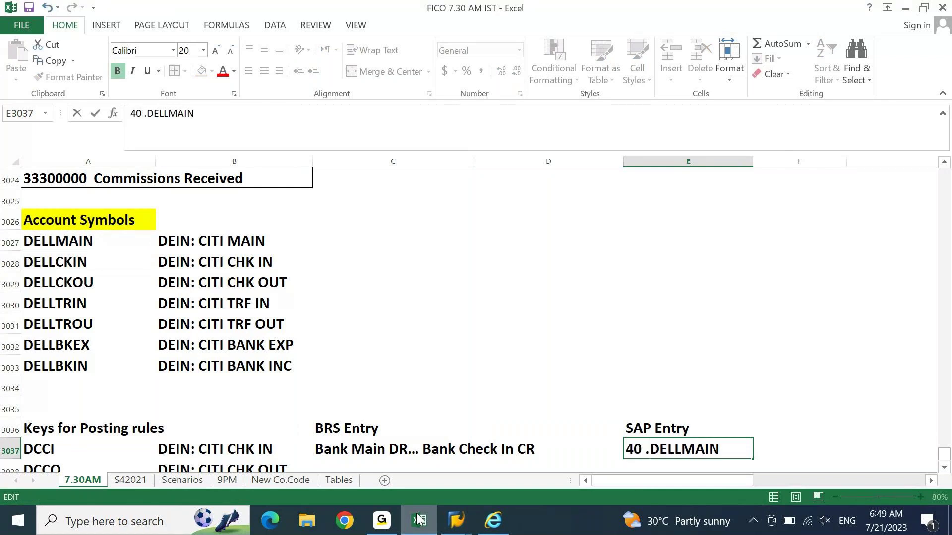
{"action": "key", "text": "End"}
{"action": "type", "text": "//"}
{"action": "key", "text": "Return"}
Step: Copy the DELLCKIN symbol from the Account Symbols list and return to DCCI's SAP Entry
{"action": "key", "text": "Up"}
{"action": "key", "text": "Home"}
{"action": "key", "text": "ctrl+Up"}
{"action": "key", "text": "ctrl+Up"}
{"action": "key", "text": "ctrl+Up"}
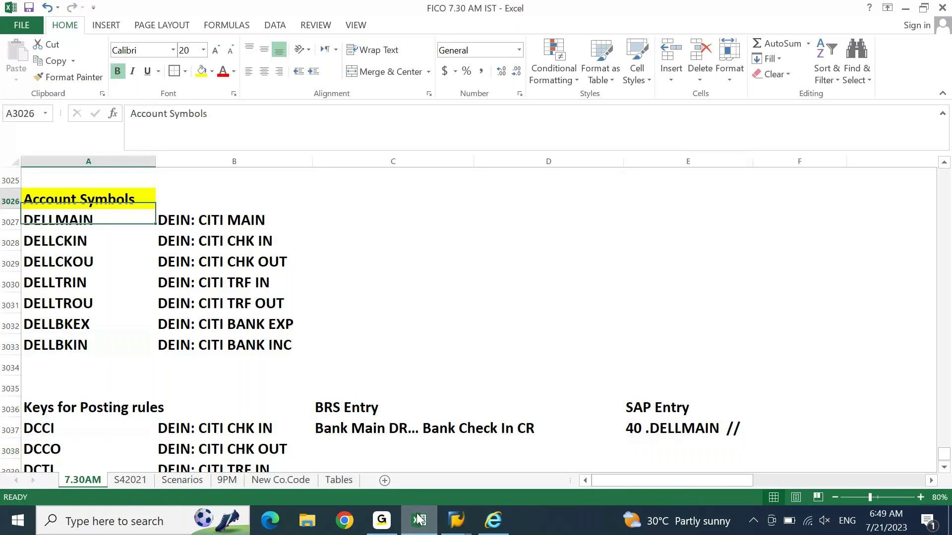
{"action": "key", "text": "Down"}
{"action": "key", "text": "Down"}
{"action": "key", "text": "ctrl+c"}
{"action": "key", "text": "ctrl+Down"}
{"action": "key", "text": "ctrl+Down"}
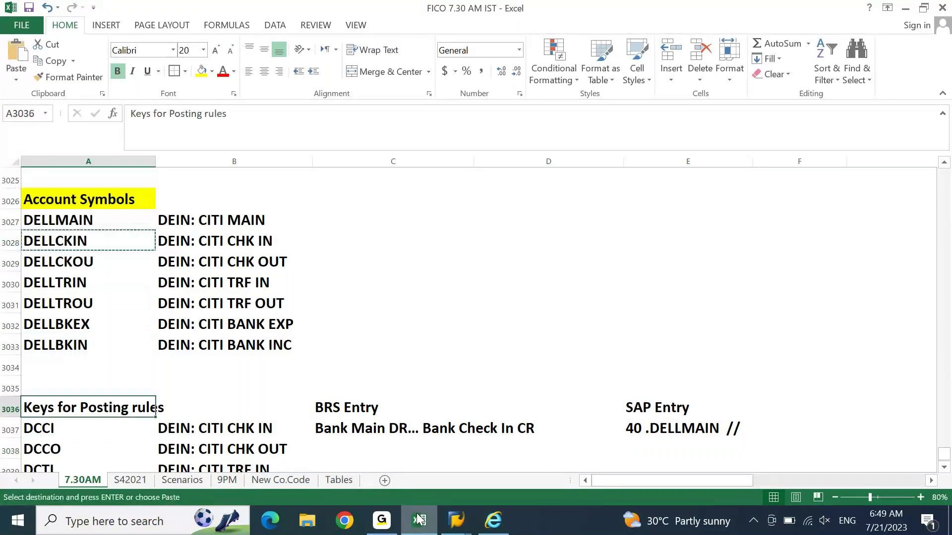
{"action": "key", "text": "ctrl+Right"}
{"action": "key", "text": "Down"}
{"action": "key", "text": "ctrl+Right"}
{"action": "key", "text": "F2"}
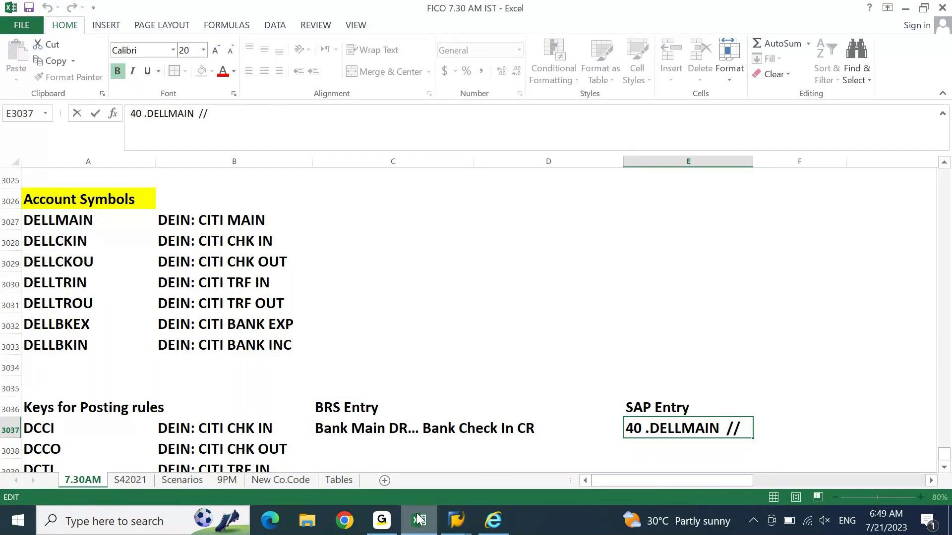
{"action": "key", "text": "Escape"}
Step: Recopy the DELLCKIN text and paste it after the // in DCCI's SAP Entry
{"action": "key", "text": "ctrl+Left"}
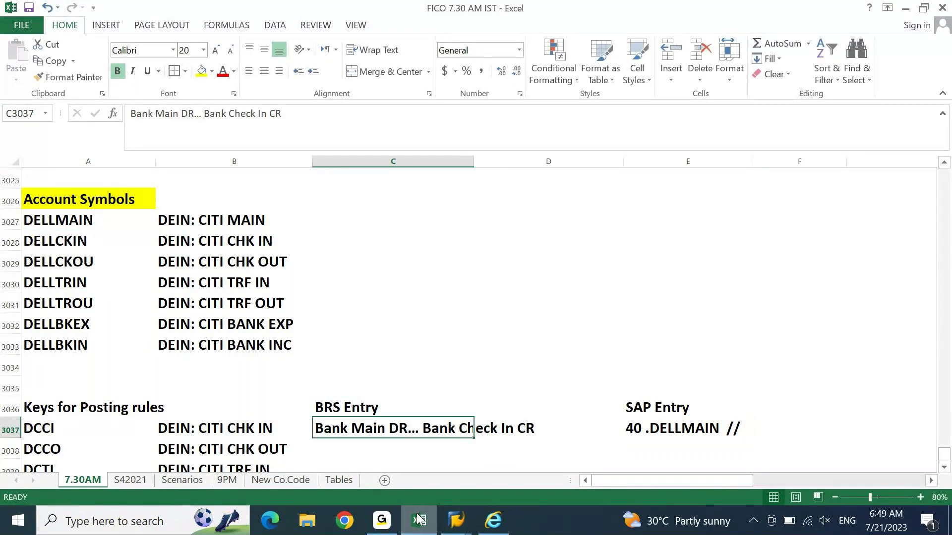
{"action": "key", "text": "Left"}
{"action": "key", "text": "Left"}
{"action": "key", "text": "Up"}
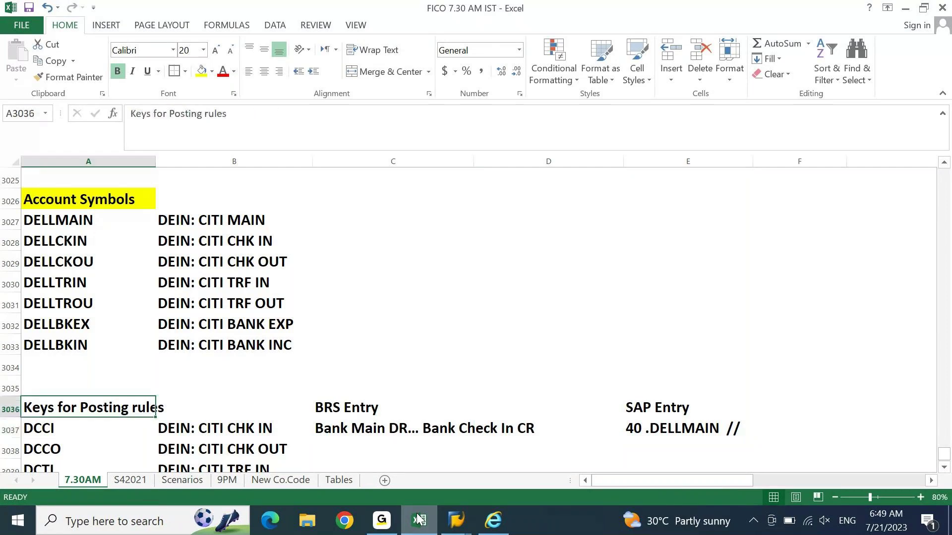
{"action": "key", "text": "Up"}
{"action": "key", "text": "Up"}
{"action": "key", "text": "Up"}
{"action": "key", "text": "Up"}
{"action": "key", "text": "Up"}
{"action": "key", "text": "Up"}
{"action": "key", "text": "Up"}
{"action": "key", "text": "Up"}
{"action": "key", "text": "F2"}
{"action": "key", "text": "shift+Home"}
{"action": "key", "text": "ctrl+c"}
{"action": "key", "text": "Return"}
{"action": "key", "text": "Down"}
{"action": "key", "text": "Down"}
{"action": "key", "text": "Down"}
{"action": "key", "text": "Down"}
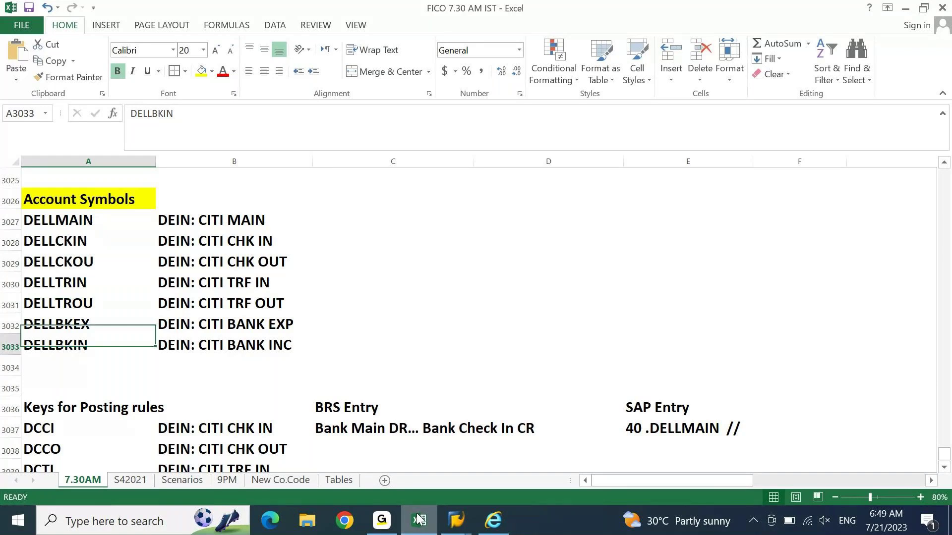
{"action": "key", "text": "Down"}
{"action": "key", "text": "Down"}
{"action": "key", "text": "Down"}
{"action": "key", "text": "Down"}
{"action": "key", "text": "Right"}
{"action": "key", "text": "Right"}
{"action": "key", "text": "Right"}
{"action": "key", "text": "Right"}
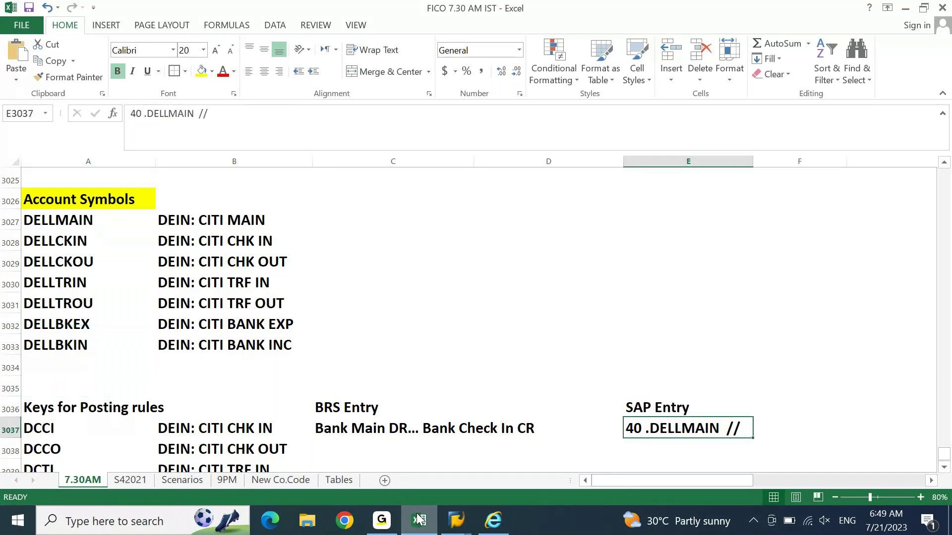
{"action": "key", "text": "F2"}
{"action": "key", "text": "ctrl+v"}
{"action": "key", "text": "Return"}
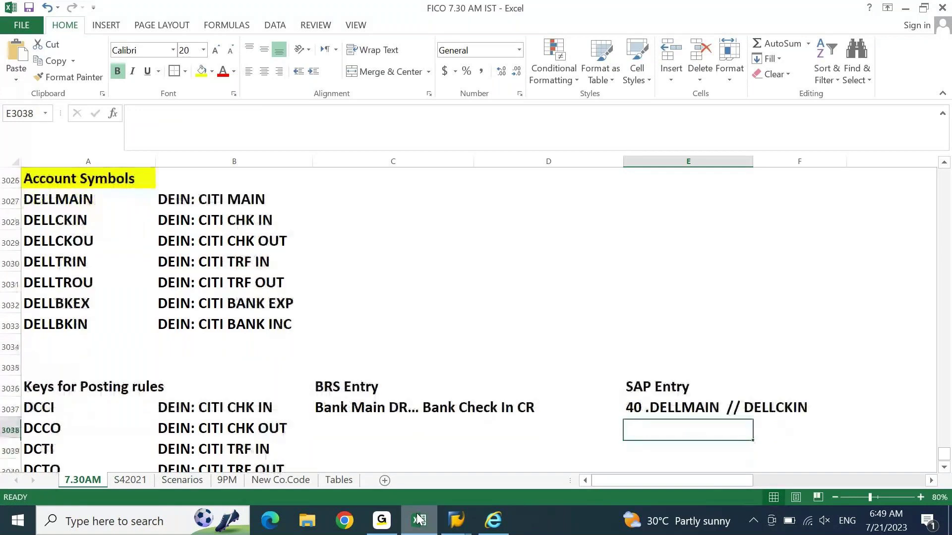
{"action": "key", "text": "Up"}
{"action": "key", "text": "Down"}
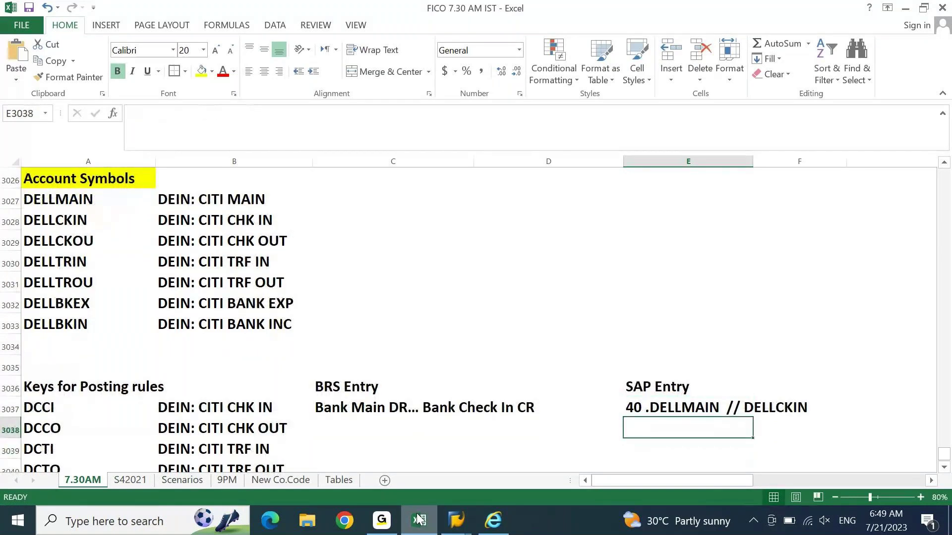
{"action": "key", "text": "Down"}
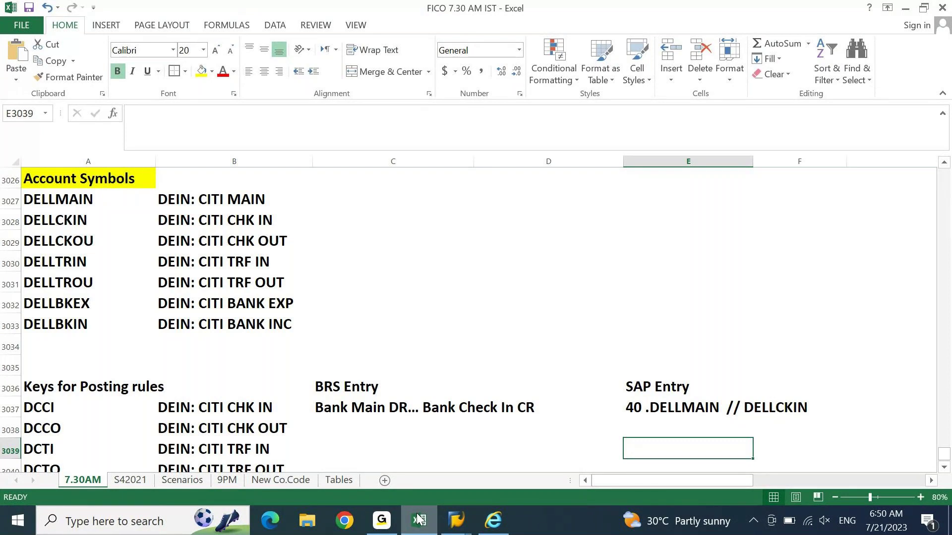
{"action": "key", "text": "Up"}
{"action": "key", "text": "Up"}
{"action": "key", "text": "Up"}
{"action": "key", "text": "Up"}
{"action": "key", "text": "Up"}
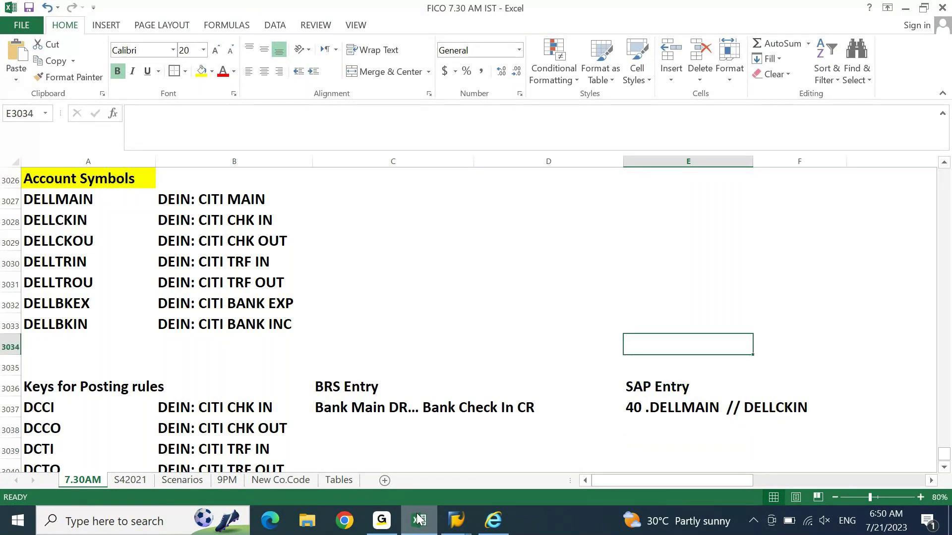
{"action": "key", "text": "Home"}
{"action": "key", "text": "Up"}
{"action": "key", "text": "Up"}
{"action": "key", "text": "Up"}
{"action": "key", "text": "Up"}
{"action": "key", "text": "Up"}
{"action": "key", "text": "Up"}
{"action": "key", "text": "shift+Down"}
{"action": "key", "text": "shift+Down"}
{"action": "key", "text": "shift+Down"}
{"action": "key", "text": "shift+Down"}
{"action": "key", "text": "shift+Down"}
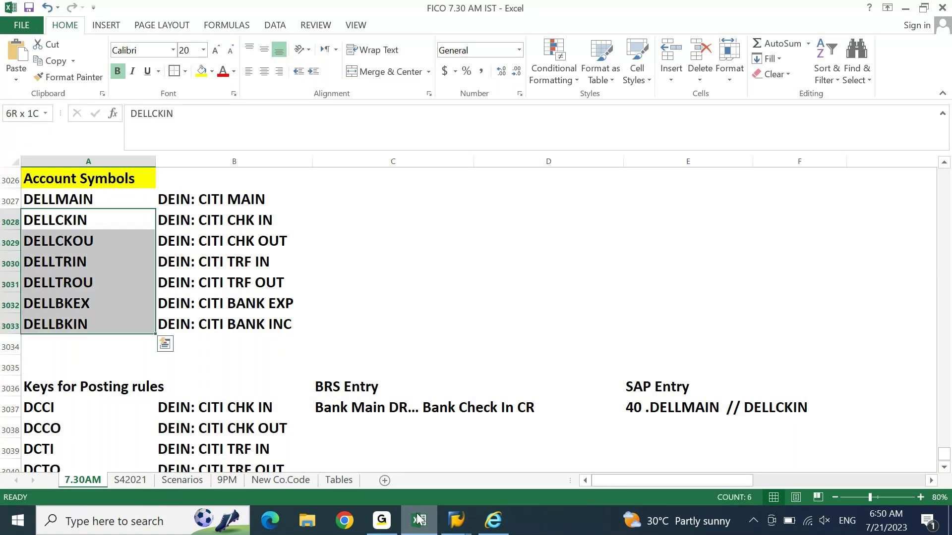
{"action": "key", "text": "Up"}
{"action": "key", "text": "Down"}
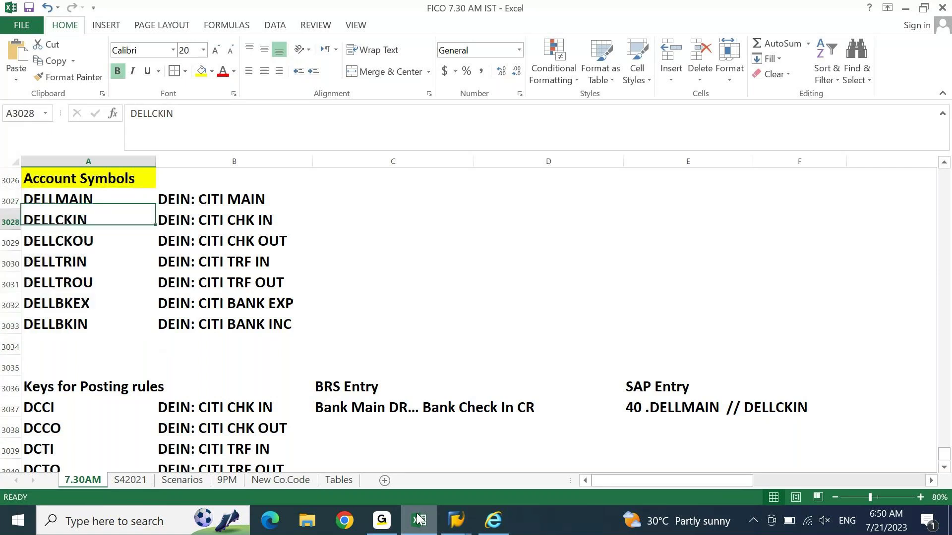
{"action": "key", "text": "Up"}
{"action": "type", "text": "DELLMAIN DELLCKIN DELLCKOU DELLTRIN DELLTROU DELLBKEX DELLBKIN"}
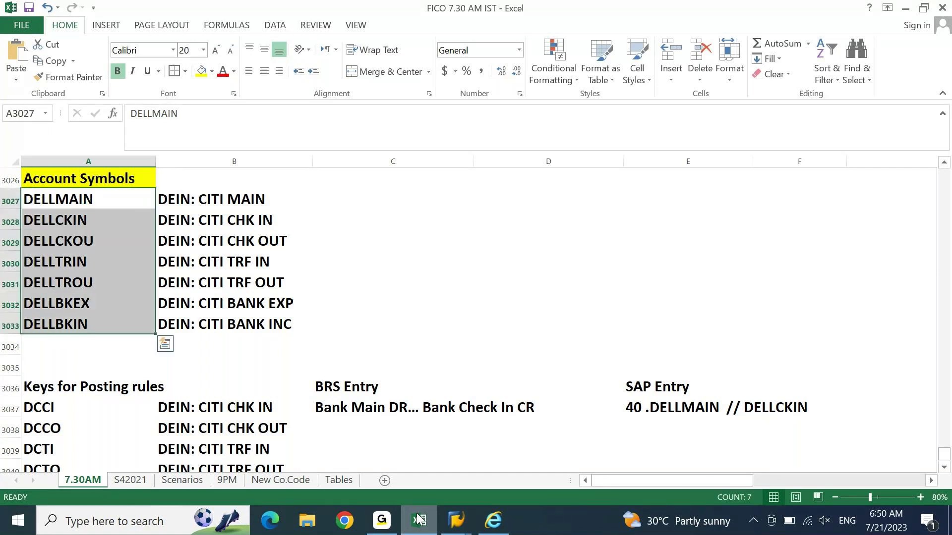
{"action": "left_click", "coordinate": [860, 443]}
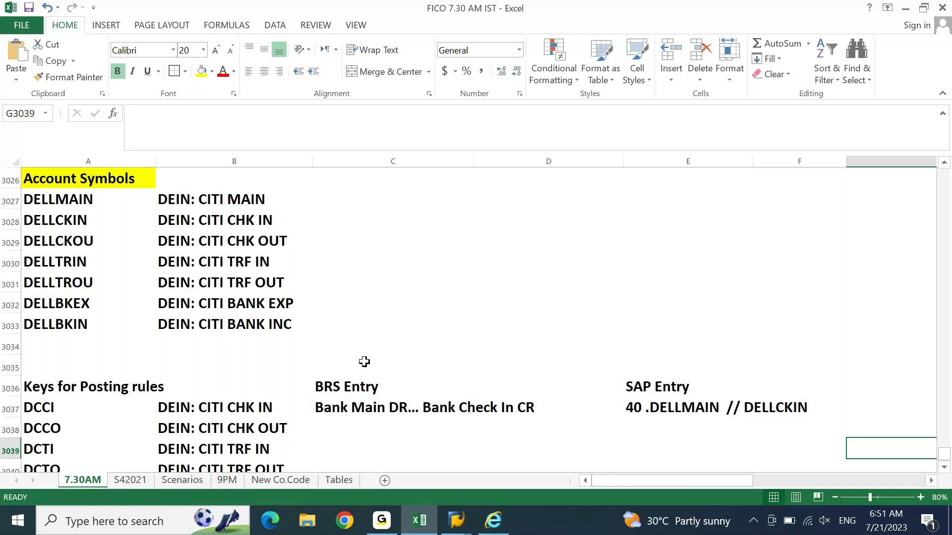
{"action": "left_click_drag", "start_coordinate": [354, 404], "coordinate": [478, 400]}
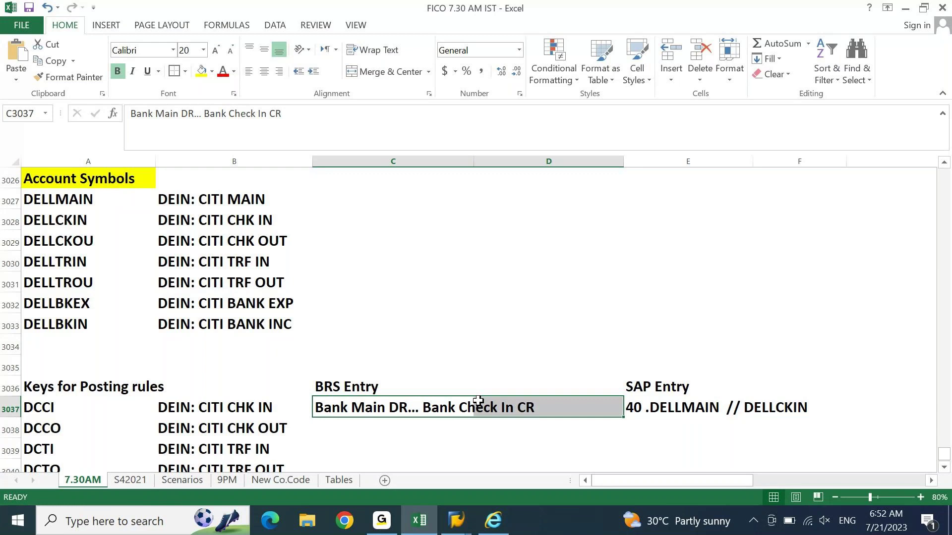
{"action": "left_click", "coordinate": [473, 375]}
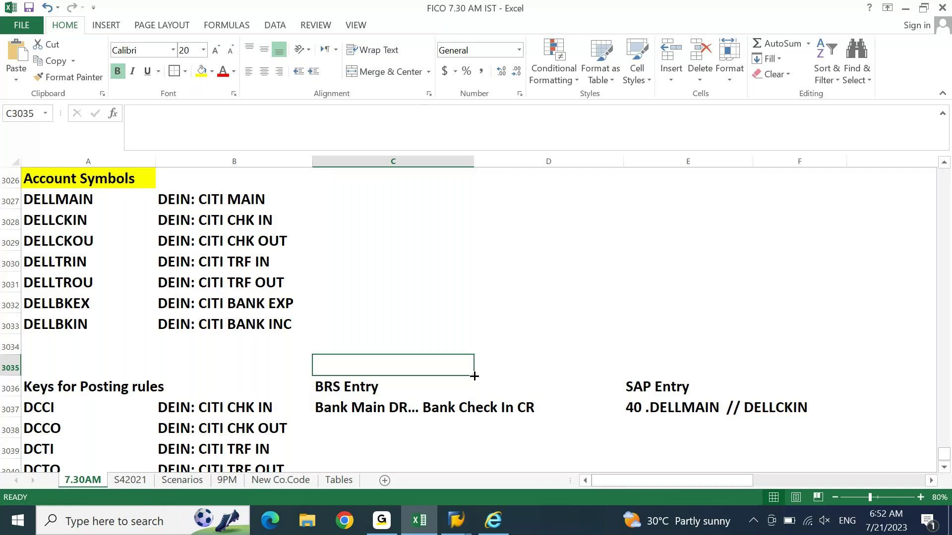
{"action": "key", "text": "Down"}
{"action": "key", "text": "Down"}
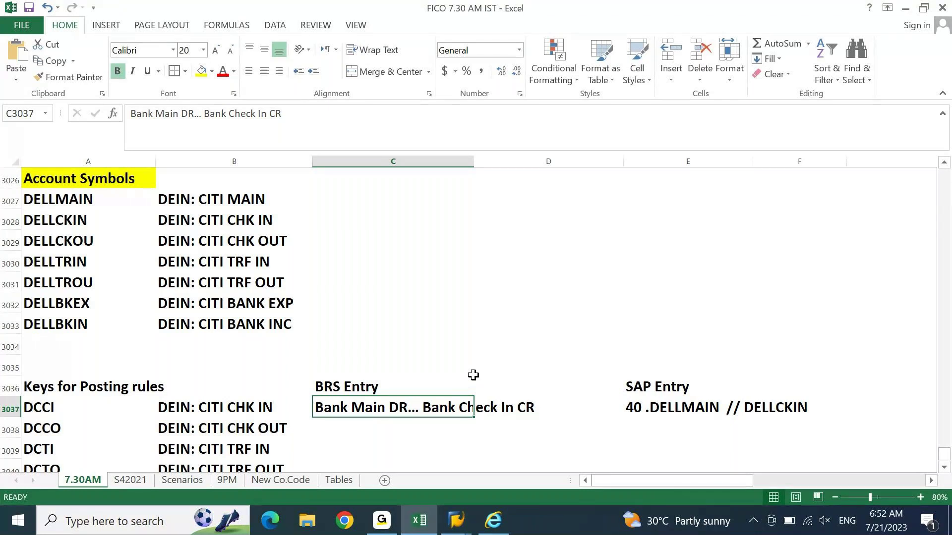
{"action": "key", "text": "Right"}
{"action": "key", "text": "Right"}
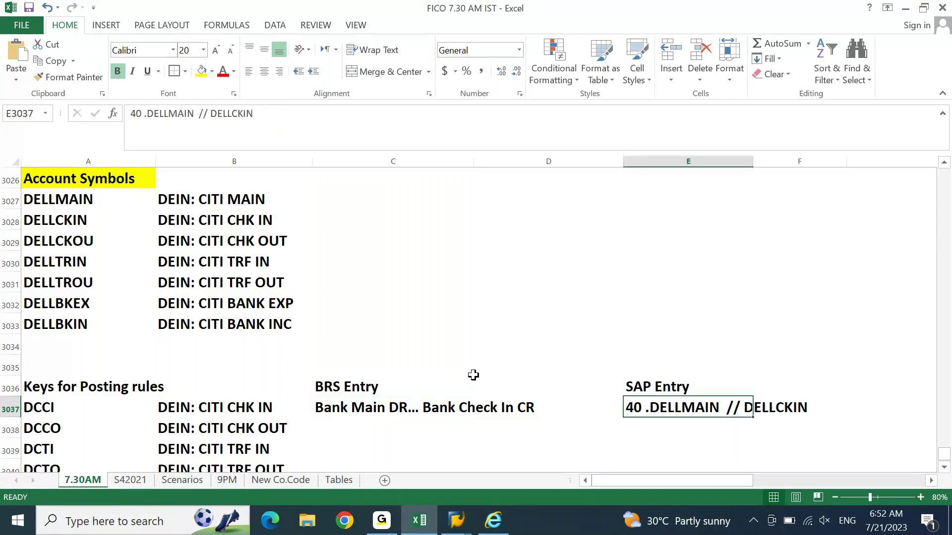
{"action": "key", "text": "Down"}
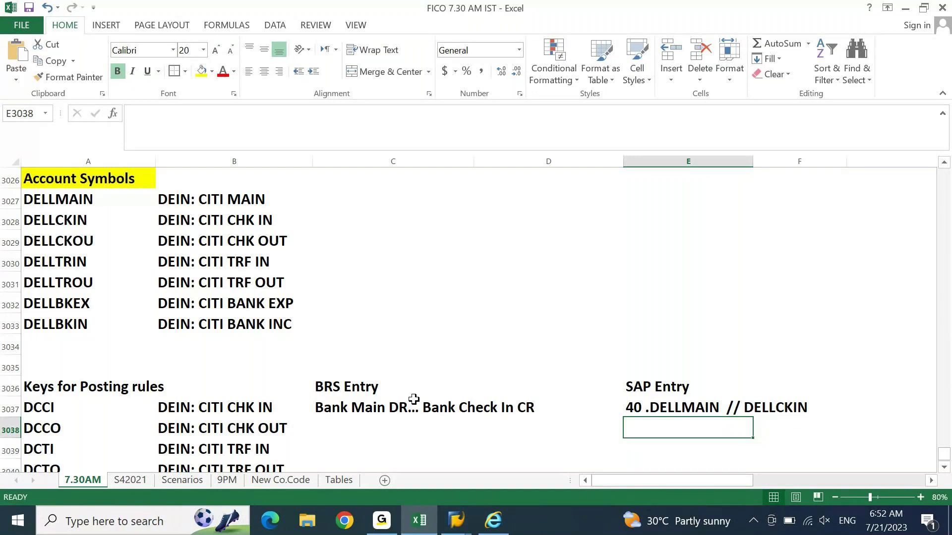
{"action": "left_click", "coordinate": [720, 411]}
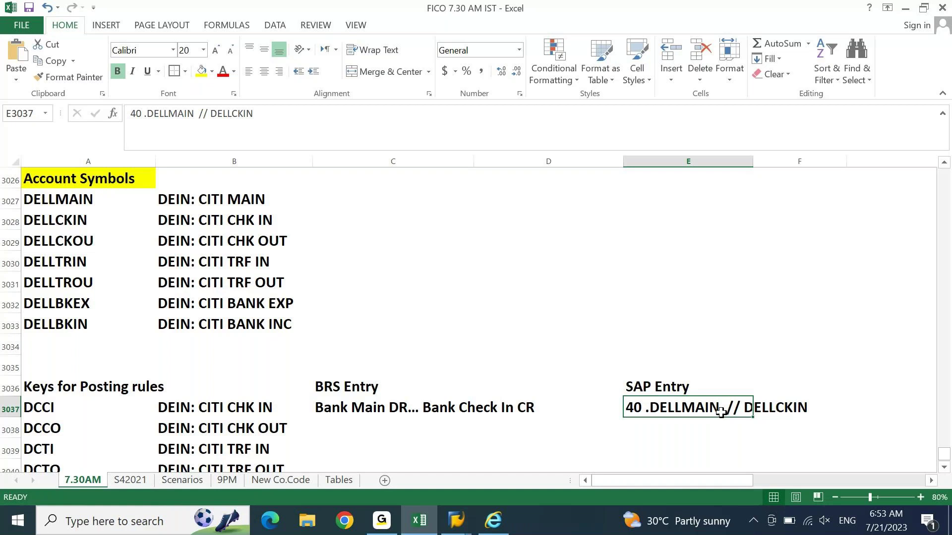
Step: Move from the DCCI SAP entry up to the DELLCKOU account symbol in the posting rules list
{"action": "key", "text": "Return"}
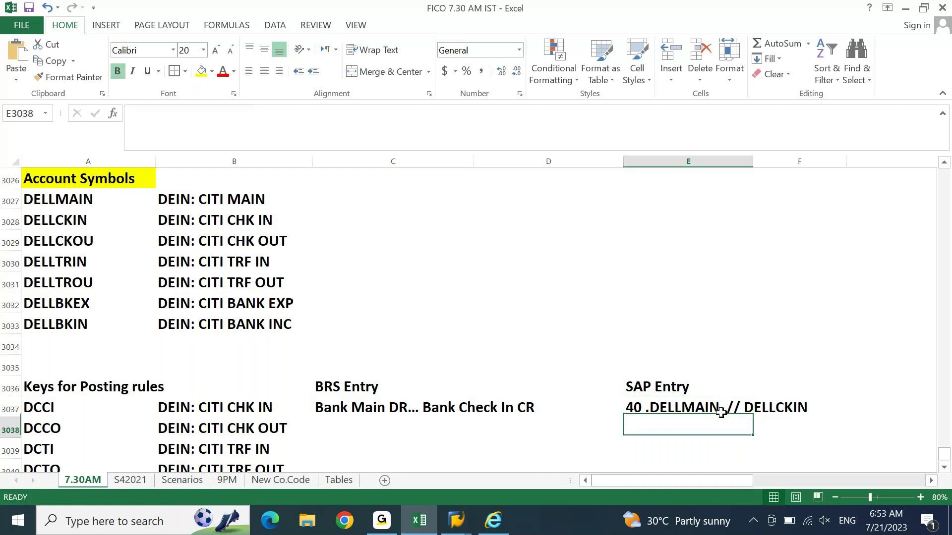
{"action": "key", "text": "Down"}
{"action": "key", "text": "Down"}
{"action": "key", "text": "Down"}
{"action": "key", "text": "Down"}
{"action": "key", "text": "Down"}
{"action": "key", "text": "Down"}
{"action": "key", "text": "Down"}
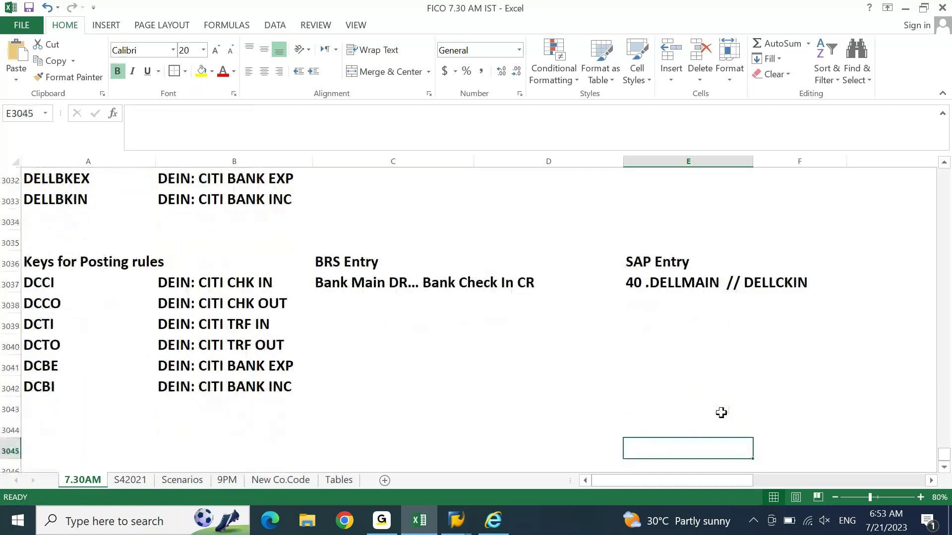
{"action": "key", "text": "Left"}
{"action": "key", "text": "Left"}
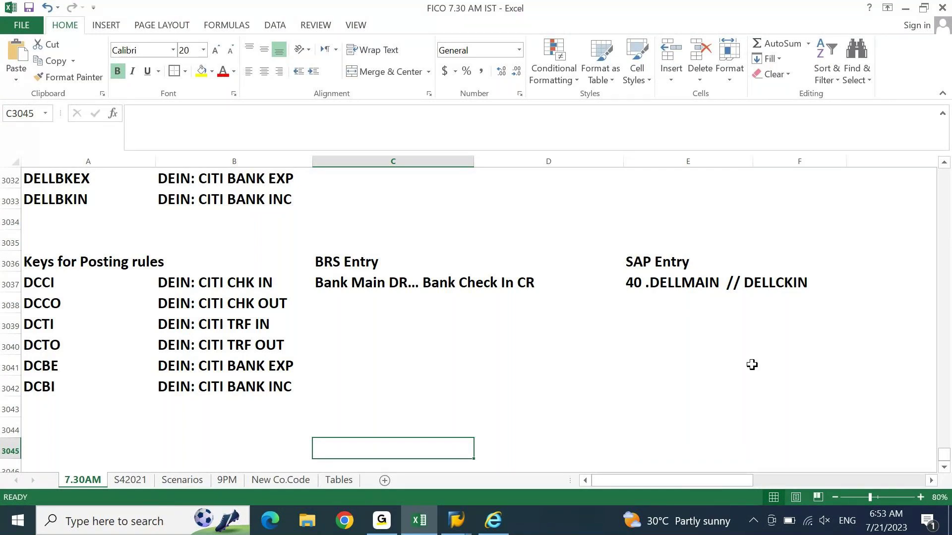
{"action": "key", "text": "Left"}
{"action": "key", "text": "Left"}
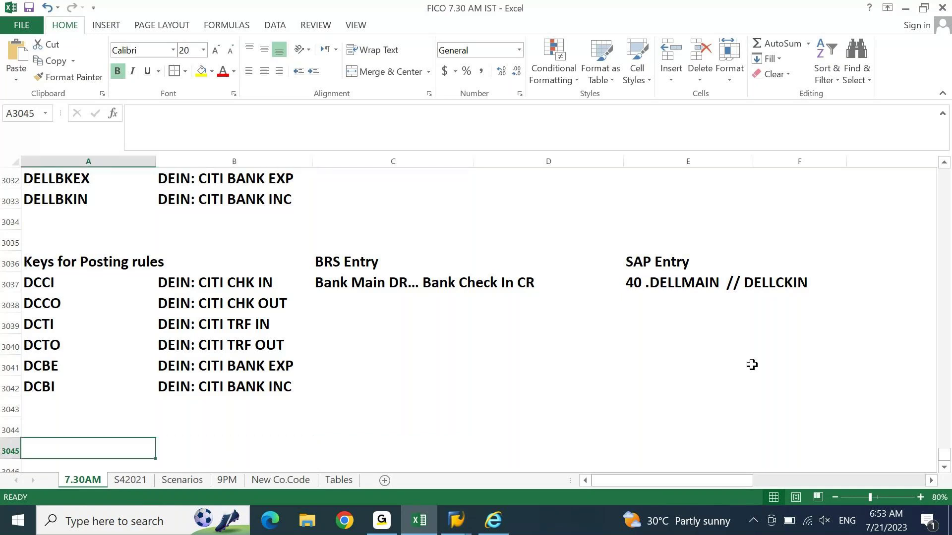
{"action": "key", "text": "ctrl+Up"}
{"action": "key", "text": "ctrl+Up"}
{"action": "key", "text": "Up"}
{"action": "key", "text": "Up"}
{"action": "key", "text": "Up"}
{"action": "key", "text": "Up"}
{"action": "key", "text": "Up"}
{"action": "key", "text": "Up"}
{"action": "key", "text": "Up"}
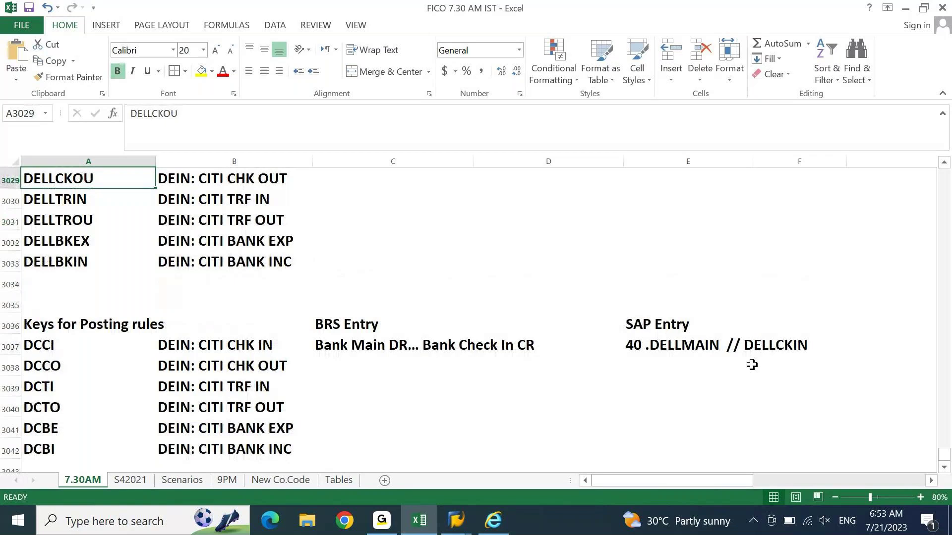
Step: Copy DELLCKOU and paste it into the DCCO row's SAP Entry cell
{"action": "key", "text": "ctrl+c"}
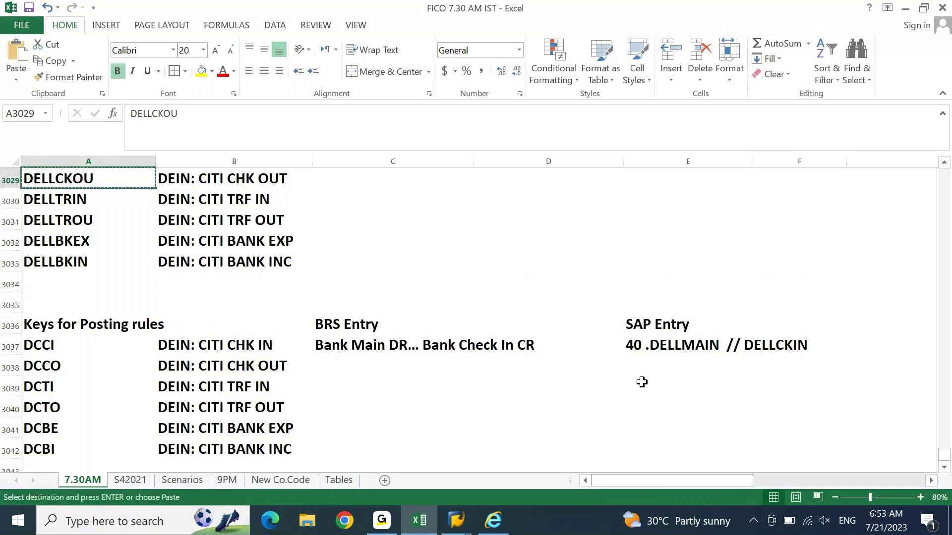
{"action": "left_click", "coordinate": [662, 373]}
{"action": "key", "text": "ctrl+v"}
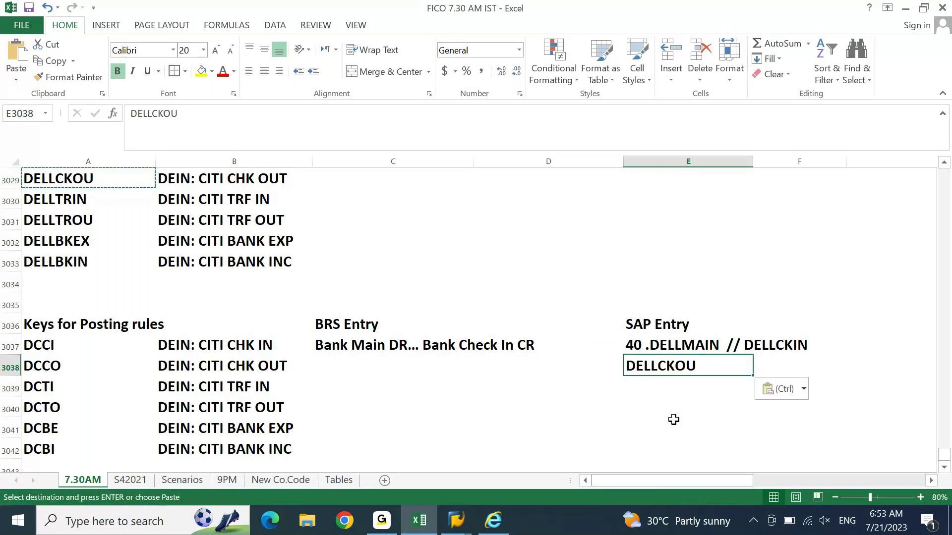
{"action": "key", "text": "Left"}
{"action": "key", "text": "Left"}
{"action": "key", "text": "Left"}
{"action": "key", "text": "Right"}
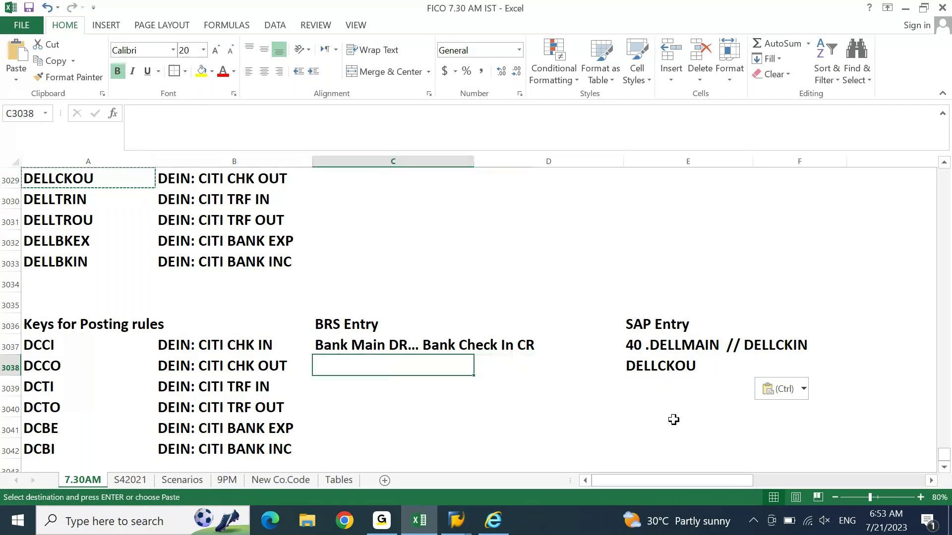
Step: Enter 'Bank Check OU DR.. Bank Main CR' as the DCCO row's BRS entry
{"action": "type", "text": "Ba"}
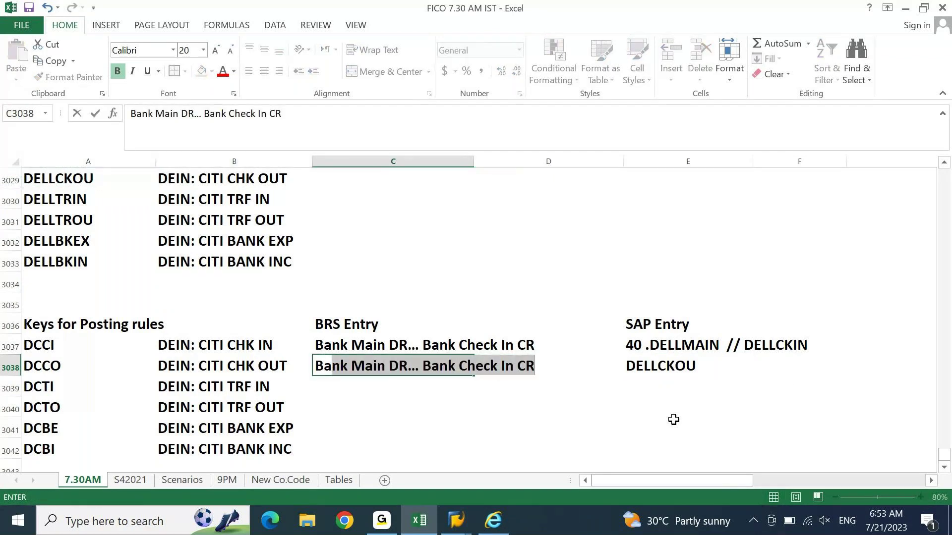
{"action": "type", "text": "nk CK"}
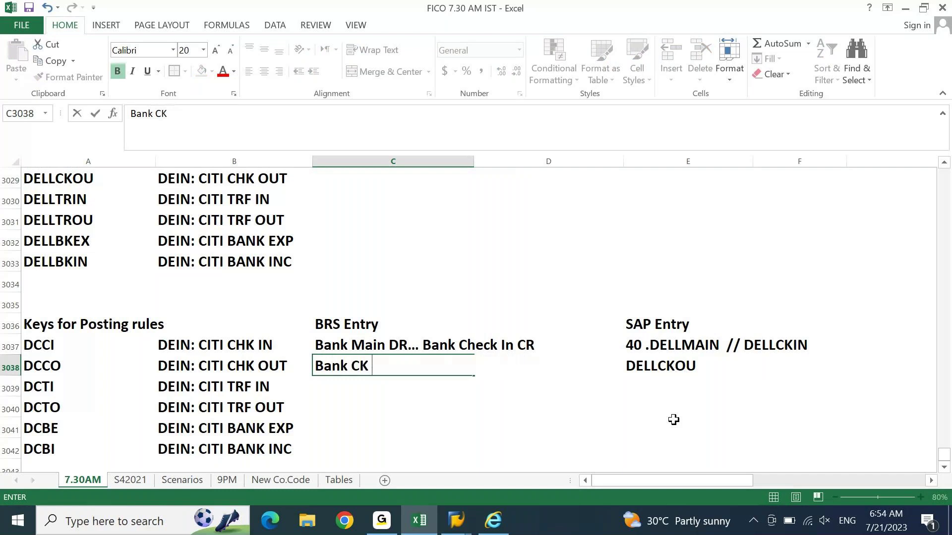
{"action": "type", "text": " OU DR"}
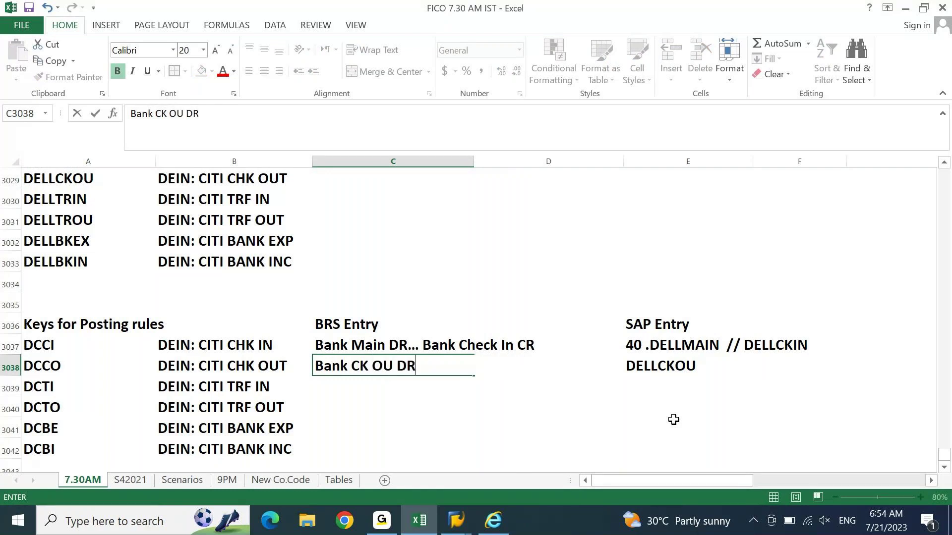
{"action": "key", "text": "BackSpace"}
{"action": "key", "text": "BackSpace"}
{"action": "key", "text": "BackSpace"}
{"action": "key", "text": "Escape"}
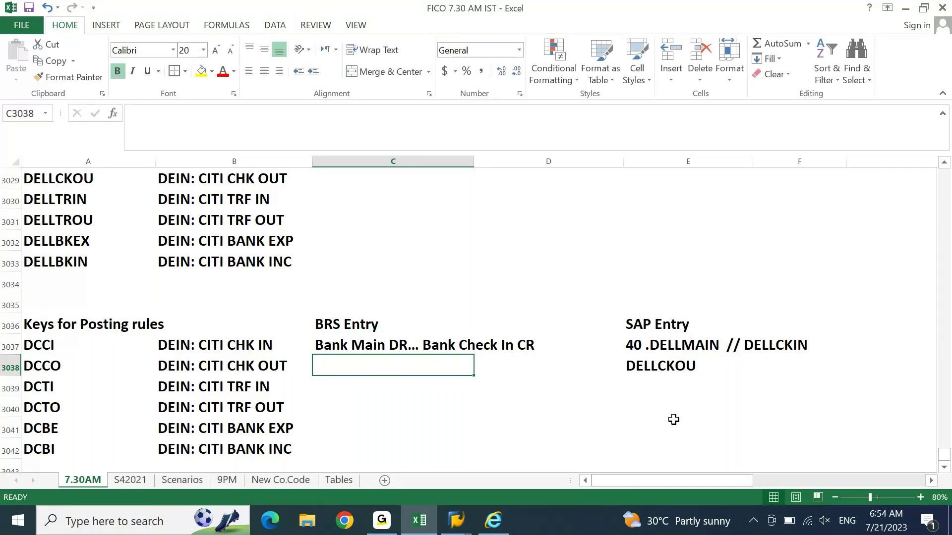
{"action": "type", "text": "Bank "}
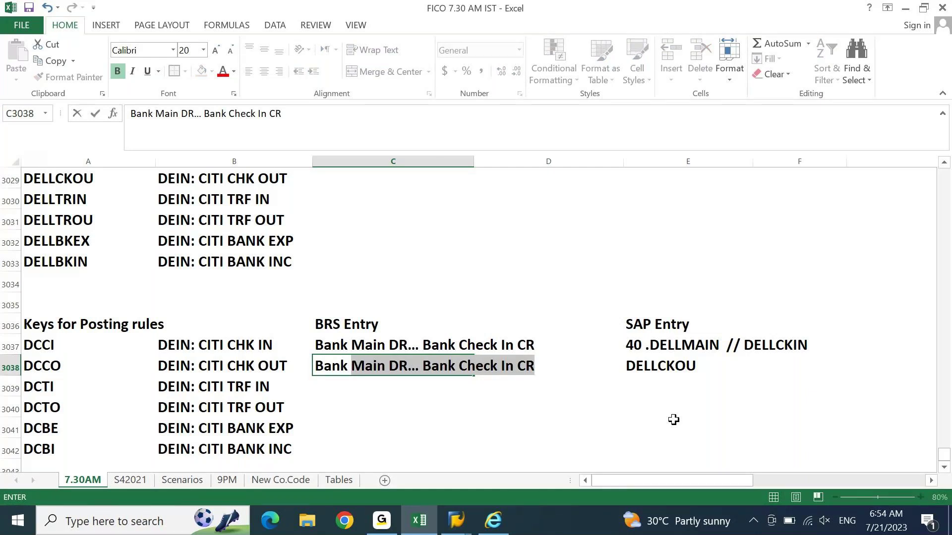
{"action": "type", "text": "C"}
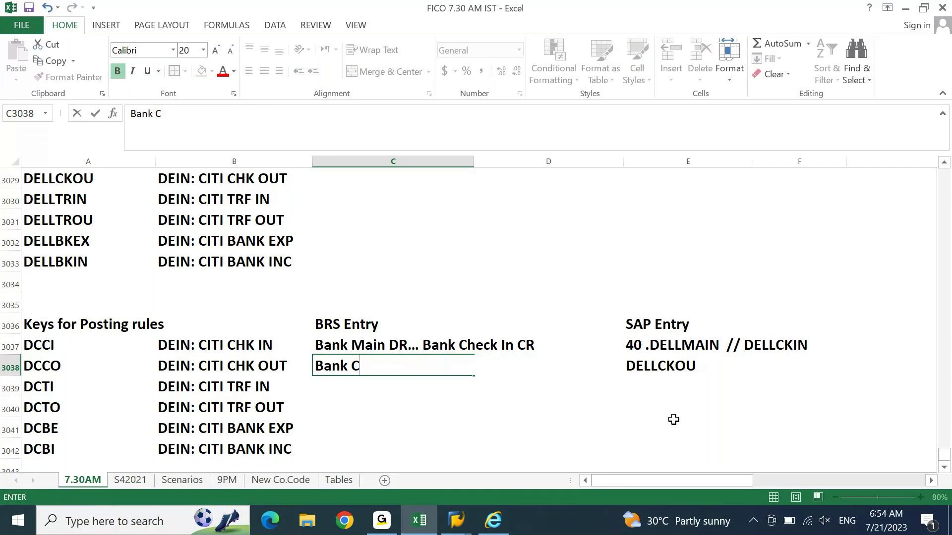
{"action": "type", "text": "heck OU D"}
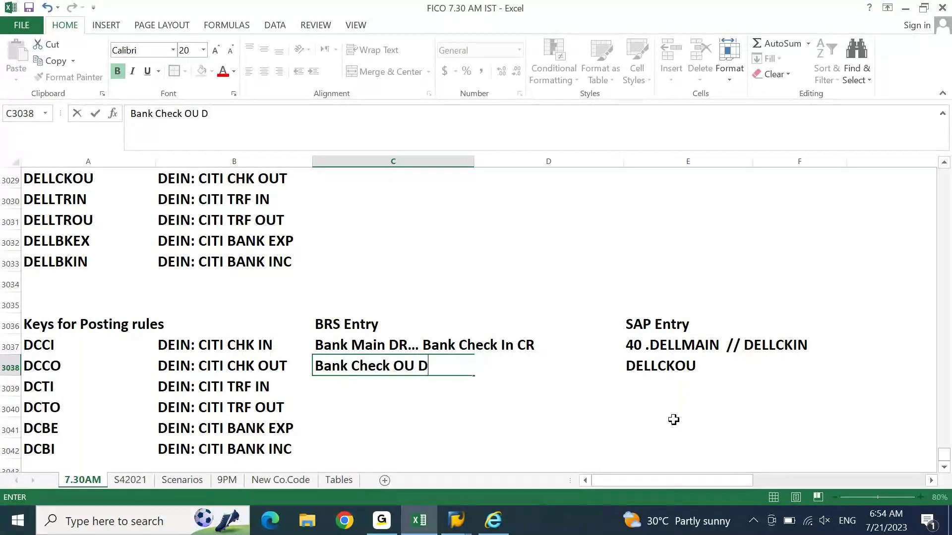
{"action": "key", "text": "BackSpace"}
{"action": "type", "text": "DR.. Bank Main CR"}
{"action": "key", "text": "Return"}
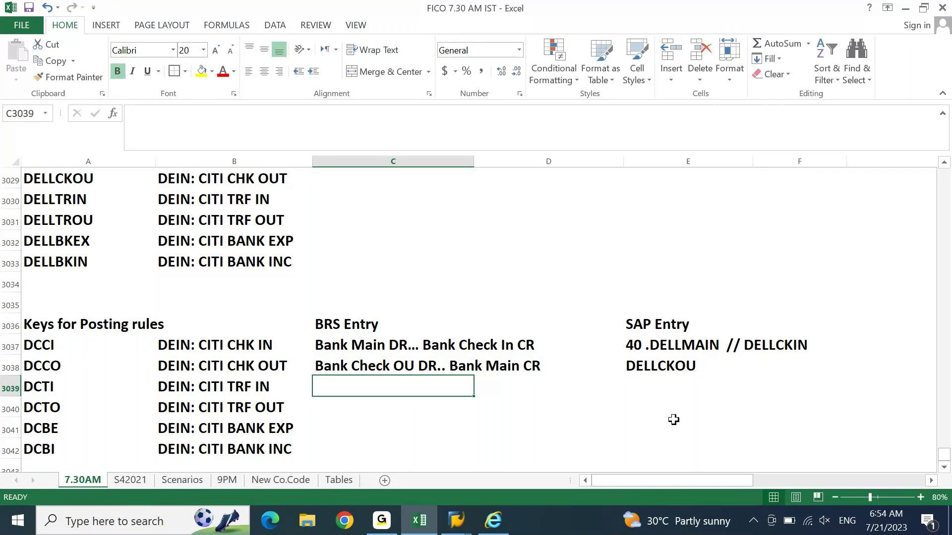
{"action": "key", "text": "Right"}
{"action": "key", "text": "Right"}
{"action": "key", "text": "Up"}
{"action": "key", "text": "Up"}
{"action": "key", "text": "Down"}
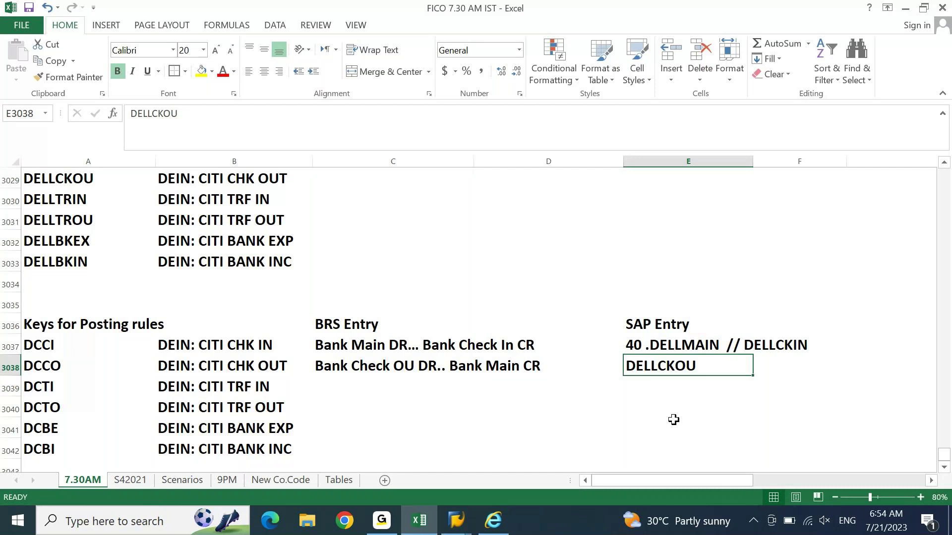
Step: Copy the '40 .DELLMAIN' part of the DCCI SAP entry, leaving DCCI unchanged
{"action": "left_click", "coordinate": [655, 348]}
{"action": "left_click", "coordinate": [667, 366]}
{"action": "mouse_move", "coordinate": [493, 520]}
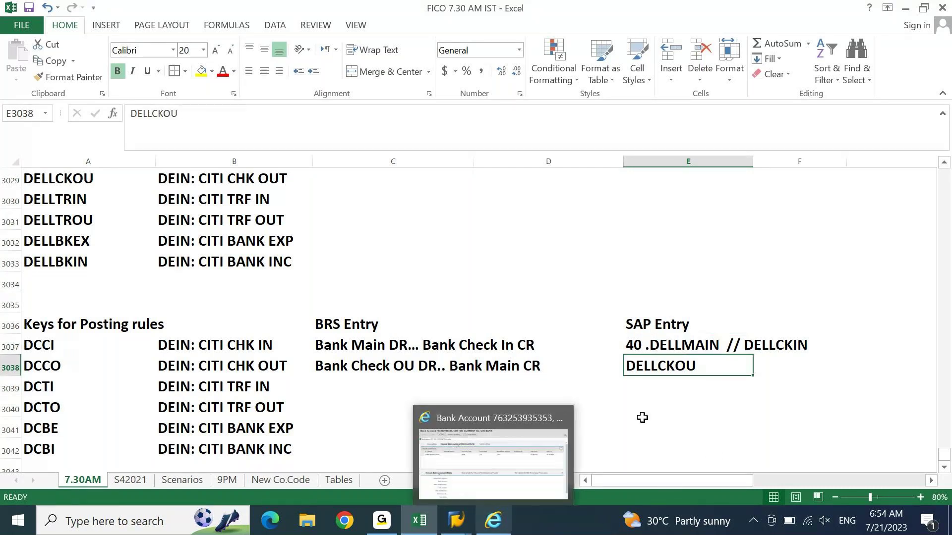
{"action": "left_click", "coordinate": [683, 406]}
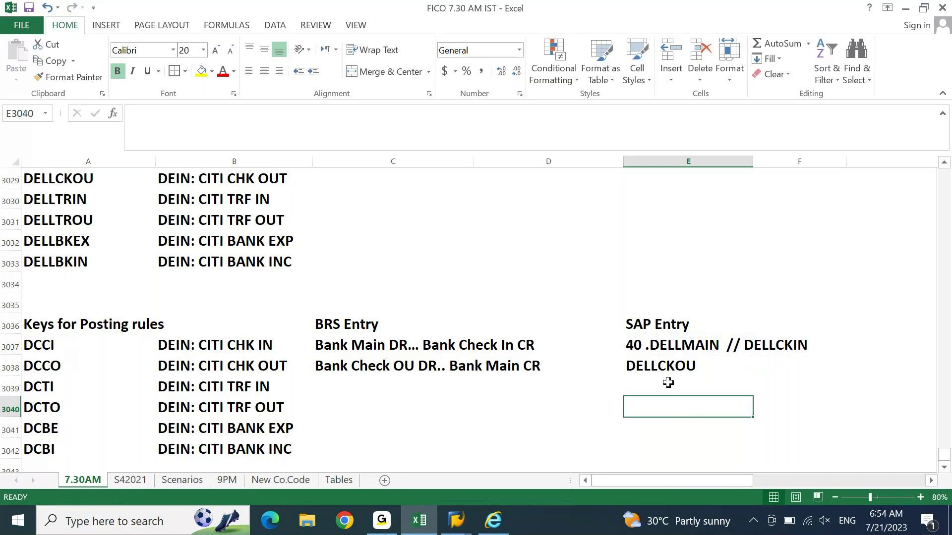
{"action": "left_click", "coordinate": [667, 374]}
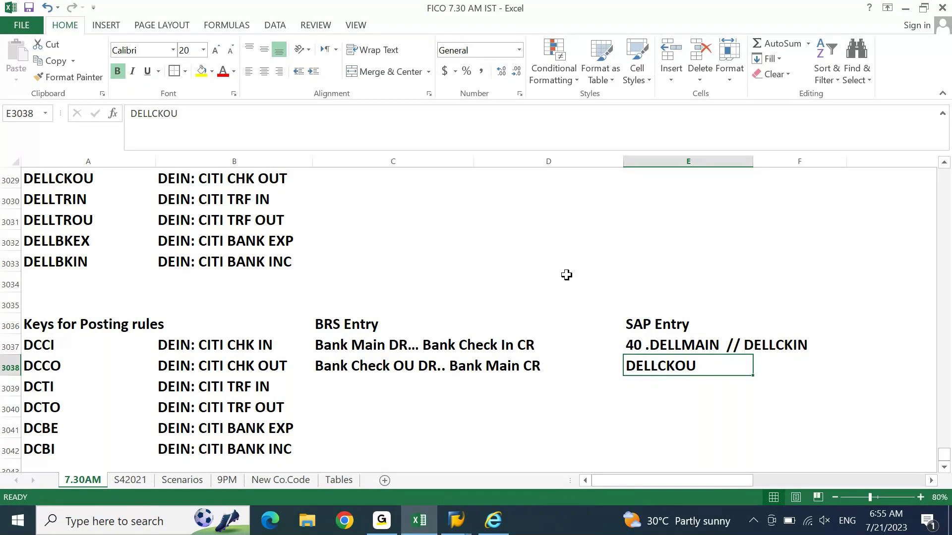
{"action": "key", "text": "Up"}
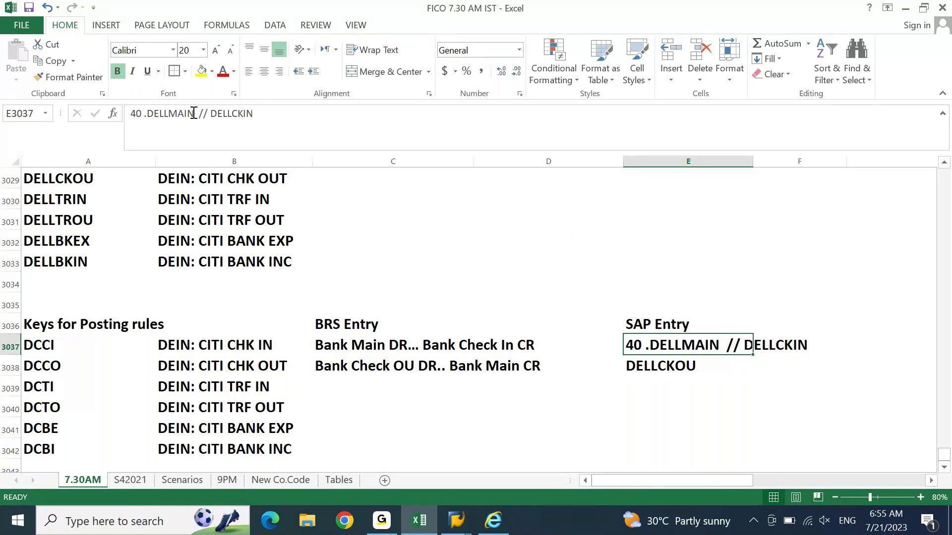
{"action": "left_click", "coordinate": [193, 113]}
{"action": "key", "text": "shift+Home"}
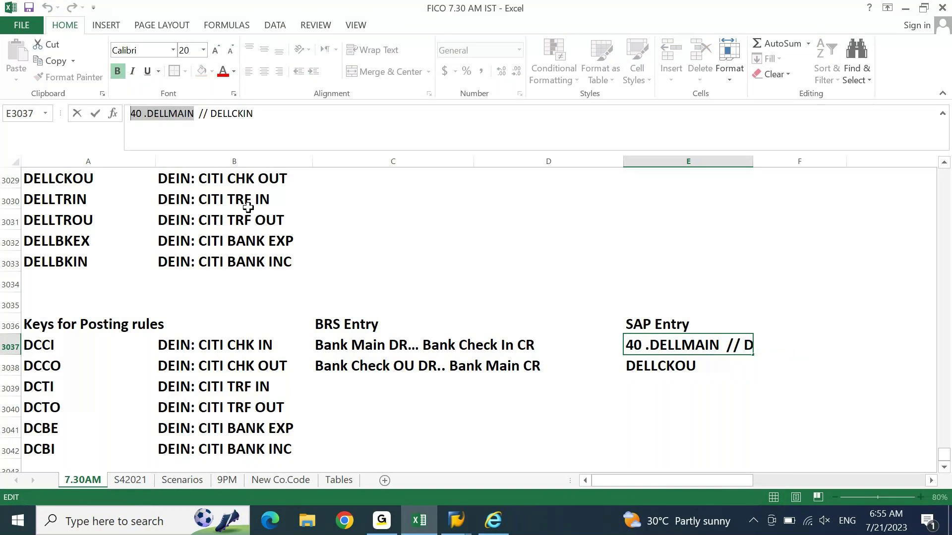
{"action": "key", "text": "ctrl+c"}
{"action": "key", "text": "Return"}
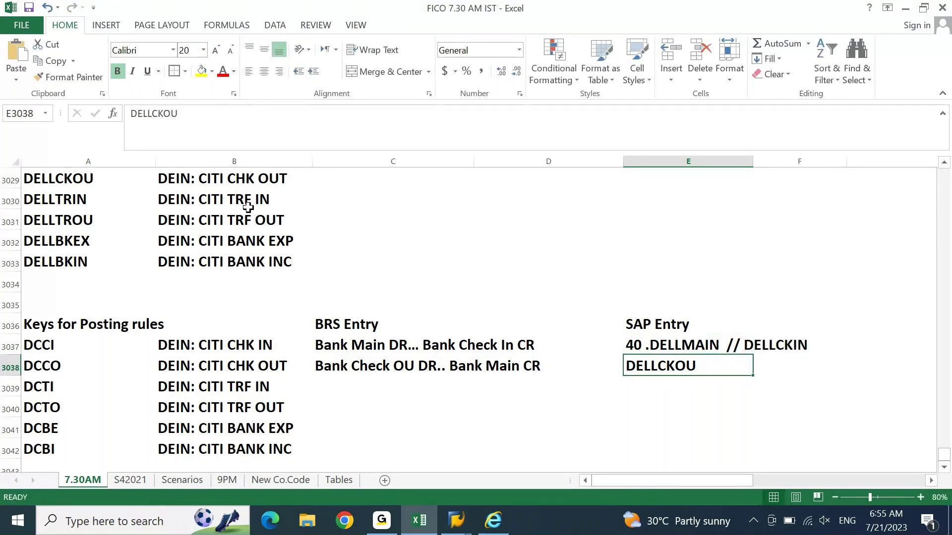
Step: Append '// 40 .DELLMAIN' to DCCO's SAP entry so it reads 'DELLCKOU // 40 .DELLMAIN'
{"action": "key", "text": "F2"}
{"action": "type", "text": "//"}
{"action": "key", "text": "ctrl+v"}
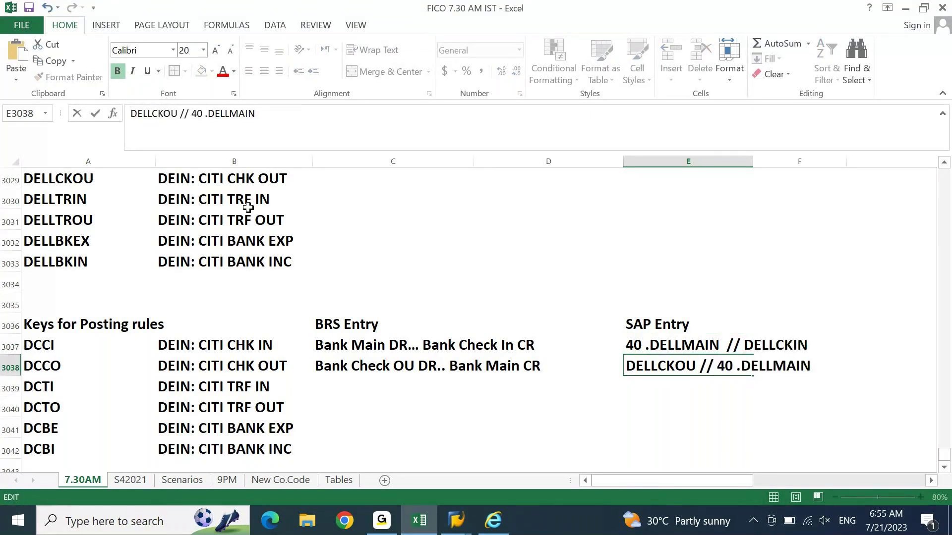
{"action": "key", "text": "Tab"}
{"action": "key", "text": "Home"}
{"action": "key", "text": "ctrl+Right"}
{"action": "key", "text": "ctrl+Right"}
{"action": "key", "text": "F2"}
{"action": "key", "text": "ctrl+Left"}
{"action": "key", "text": "ctrl+Left"}
{"action": "key", "text": "Return"}
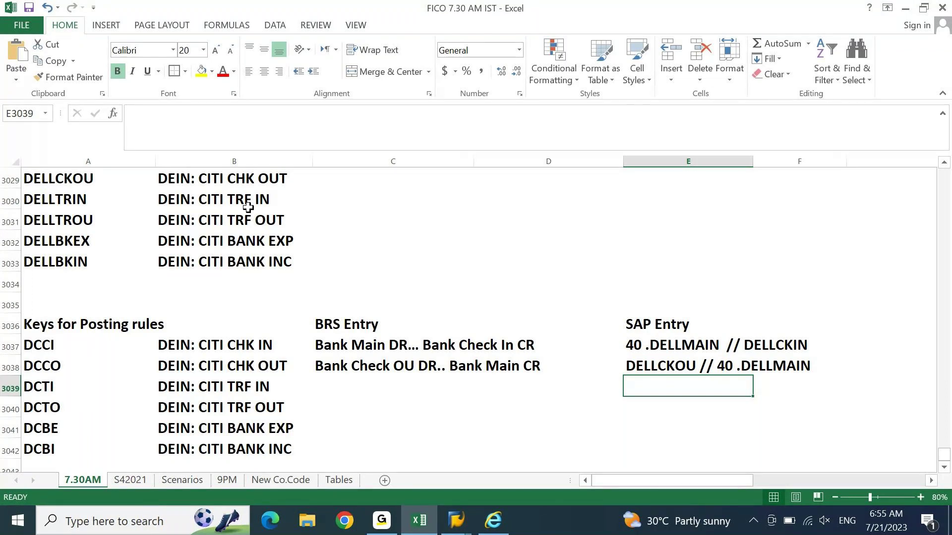
Step: Copy the DCCI BRS entry into the DCTI row's BRS Entry cell
{"action": "key", "text": "ctrl+Left"}
{"action": "key", "text": "ctrl+Left"}
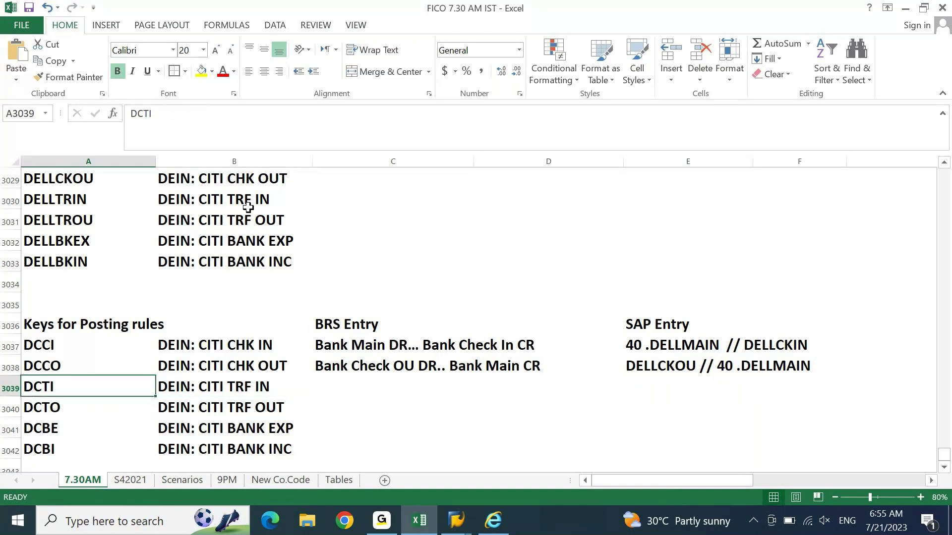
{"action": "key", "text": "ctrl+Up"}
{"action": "key", "text": "Up"}
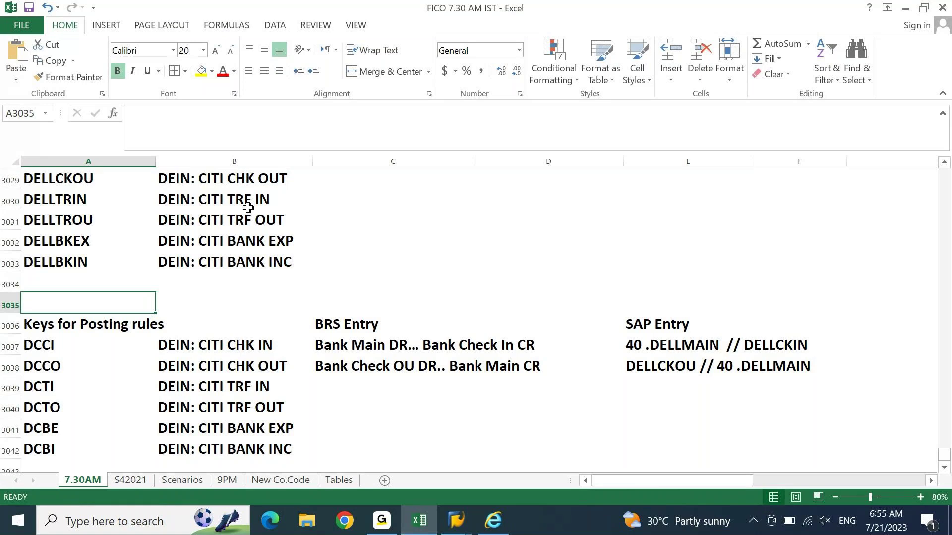
{"action": "key", "text": "Right"}
{"action": "key", "text": "Right"}
{"action": "key", "text": "Down"}
{"action": "key", "text": "Down"}
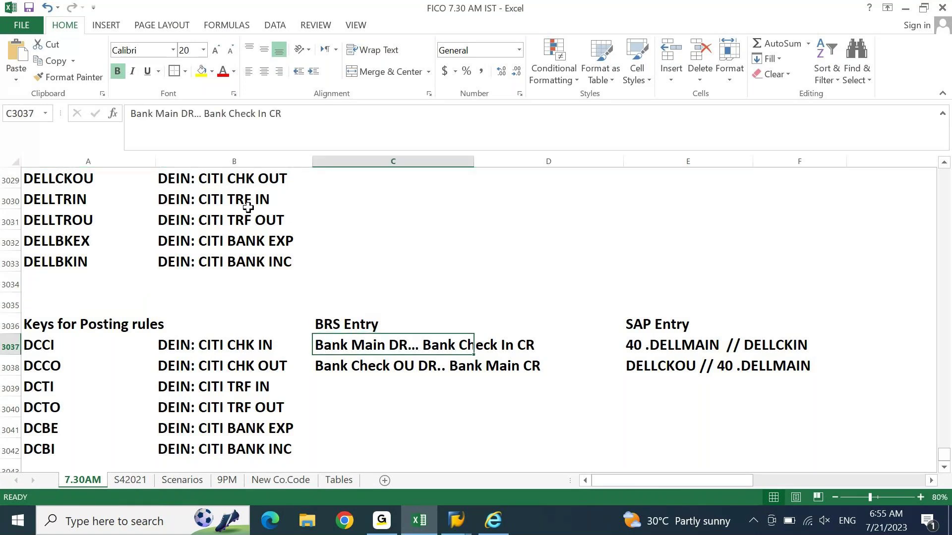
{"action": "key", "text": "ctrl+c"}
{"action": "key", "text": "Down"}
{"action": "key", "text": "Down"}
{"action": "key", "text": "ctrl+v"}
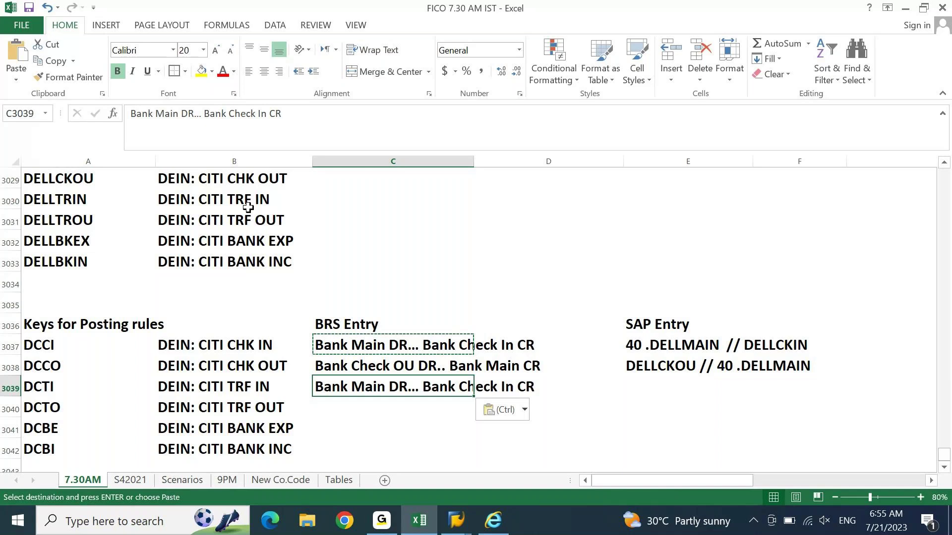
Step: Edit DCTI's BRS entry to read 'Bank Main DR... Bank TRF In CR'
{"action": "key", "text": "F2"}
{"action": "key", "text": "Left"}
{"action": "key", "text": "Left"}
{"action": "key", "text": "Left"}
{"action": "key", "text": "shift+Left"}
{"action": "key", "text": "shift+Left"}
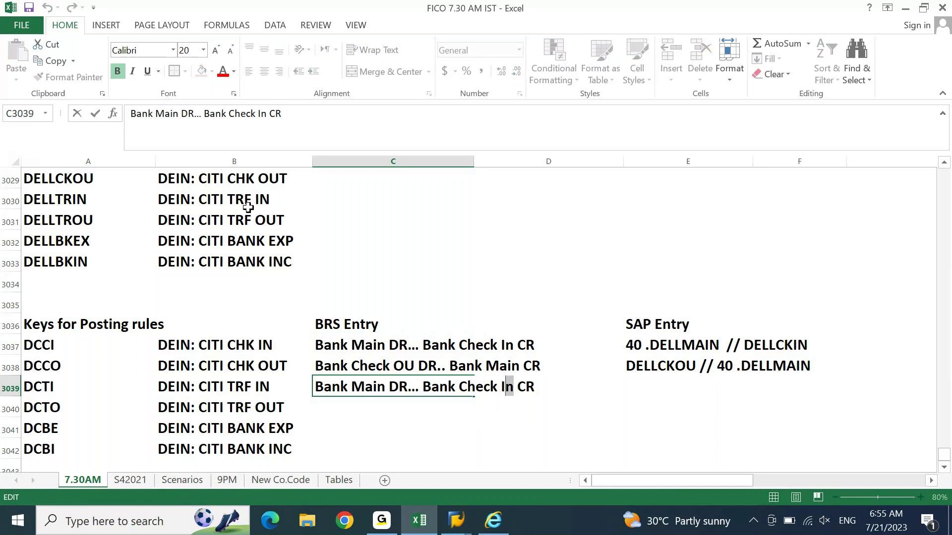
{"action": "key", "text": "Left"}
{"action": "key", "text": "shift+Left"}
{"action": "key", "text": "shift+Left"}
{"action": "key", "text": "shift+Left"}
{"action": "key", "text": "shift+Left"}
{"action": "key", "text": "shift+Left"}
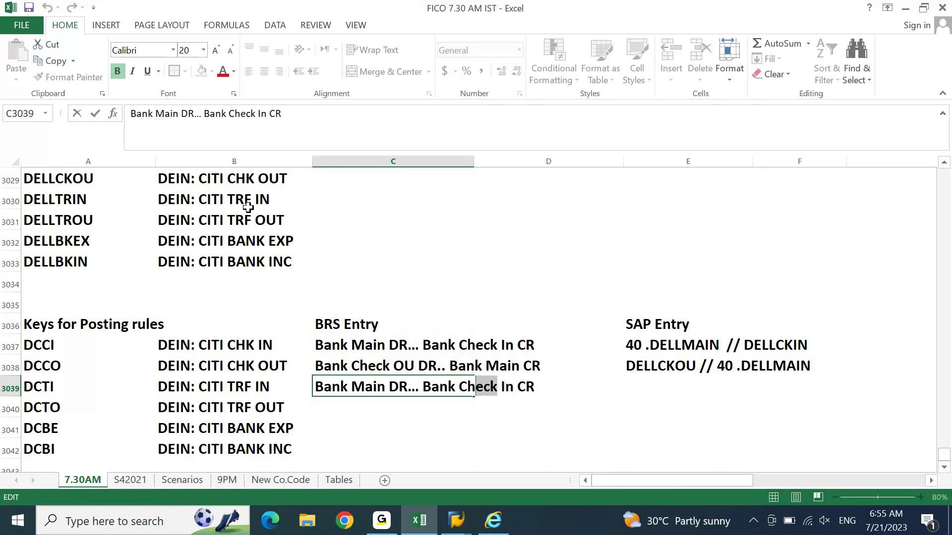
{"action": "type", "text": "TRDF"}
{"action": "key", "text": "BackSpace"}
{"action": "key", "text": "BackSpace"}
{"action": "type", "text": "F"}
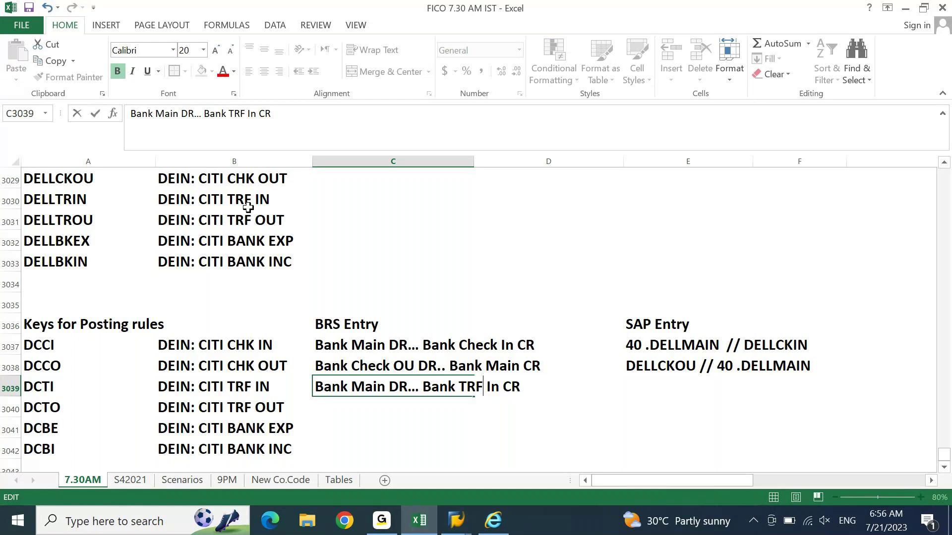
{"action": "key", "text": "Return"}
Step: Select the 4 of posting key 40 in DCCO's SAP entry
{"action": "key", "text": "Up"}
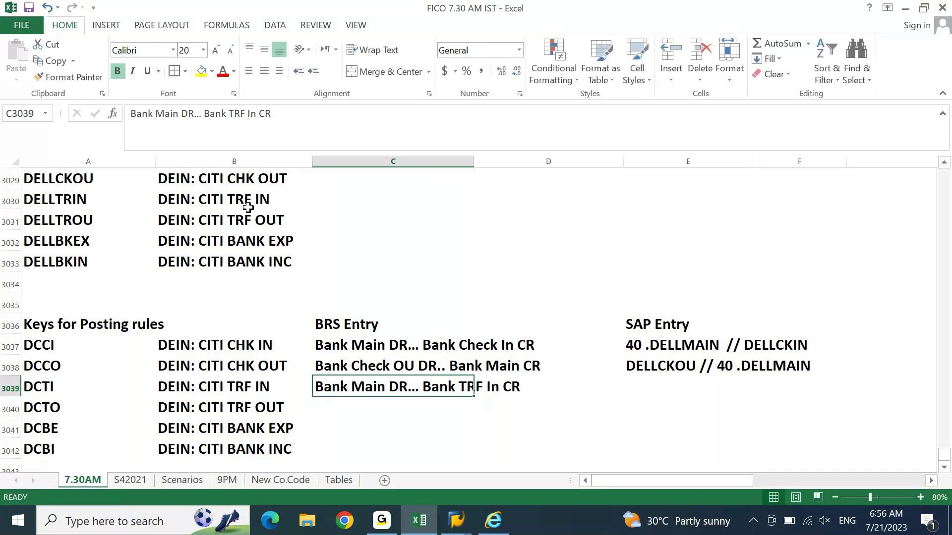
{"action": "key", "text": "Right"}
{"action": "key", "text": "Right"}
{"action": "key", "text": "Up"}
{"action": "key", "text": "F2"}
{"action": "key", "text": "Left"}
{"action": "key", "text": "Left"}
{"action": "key", "text": "Left"}
{"action": "key", "text": "Left"}
{"action": "key", "text": "Left"}
{"action": "key", "text": "Left"}
{"action": "key", "text": "Left"}
{"action": "key", "text": "Left"}
{"action": "key", "text": "Left"}
{"action": "key", "text": "Left"}
{"action": "key", "text": "Left"}
{"action": "key", "text": "Left"}
{"action": "key", "text": "shift+Right"}
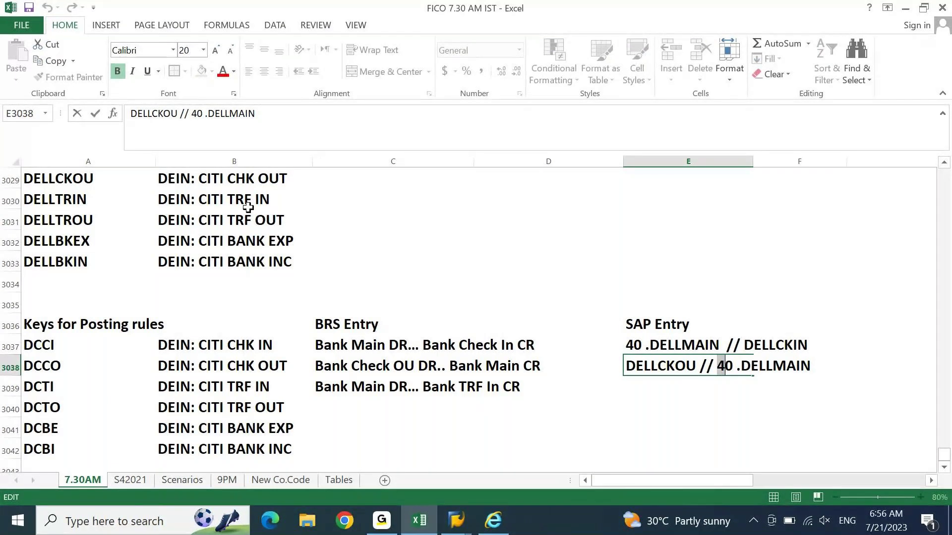
Step: Change DCCO's SAP entry posting key from 40 to 50
{"action": "type", "text": "5"}
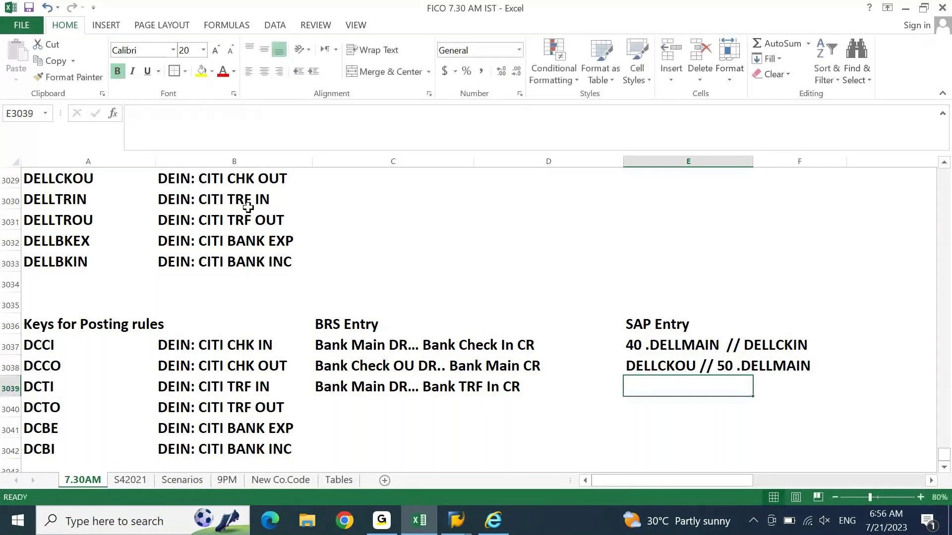
{"action": "key", "text": "Left"}
{"action": "key", "text": "Down"}
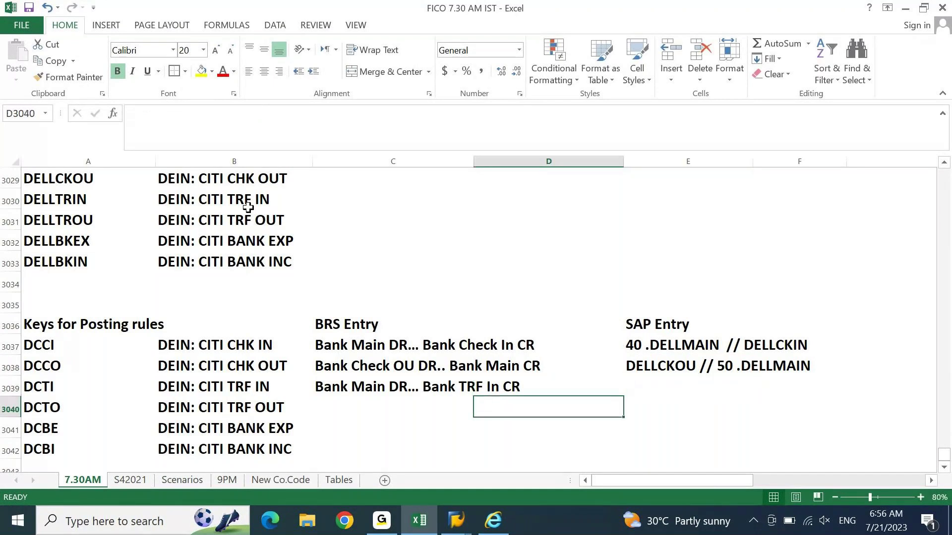
{"action": "key", "text": "Left"}
{"action": "key", "text": "Up"}
{"action": "key", "text": "Right"}
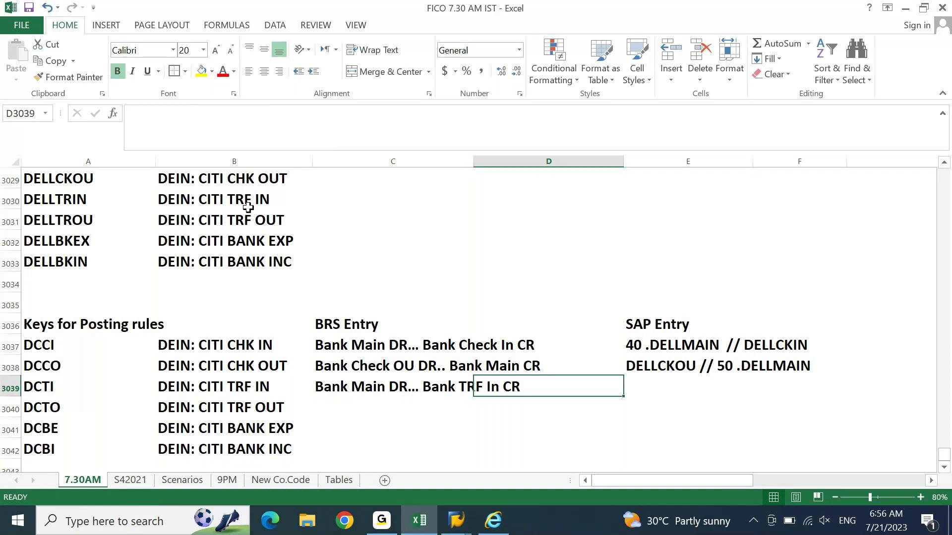
Step: Copy DCCI's SAP entry '40 .DELLMAIN // DELLCKIN' into DCTI's SAP Entry cell
{"action": "key", "text": "Right"}
{"action": "key", "text": "Up"}
{"action": "key", "text": "Up"}
{"action": "key", "text": "ctrl+c"}
{"action": "key", "text": "Down"}
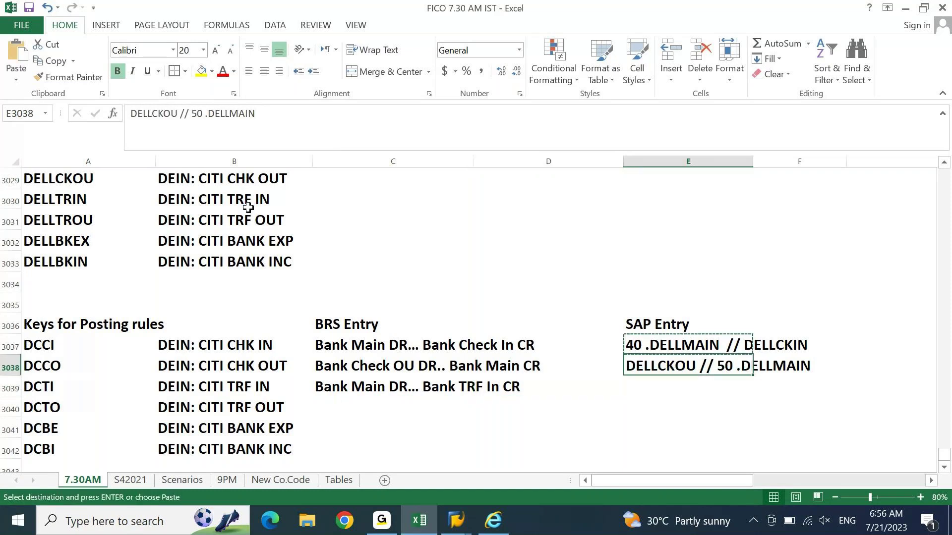
{"action": "key", "text": "Down"}
{"action": "key", "text": "ctrl+v"}
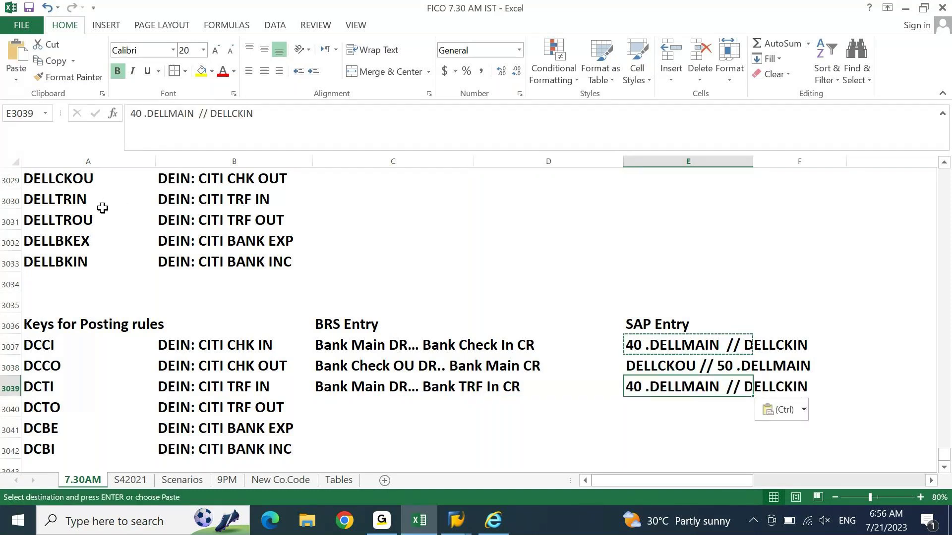
{"action": "left_click", "coordinate": [72, 203]}
{"action": "key", "text": "Escape"}
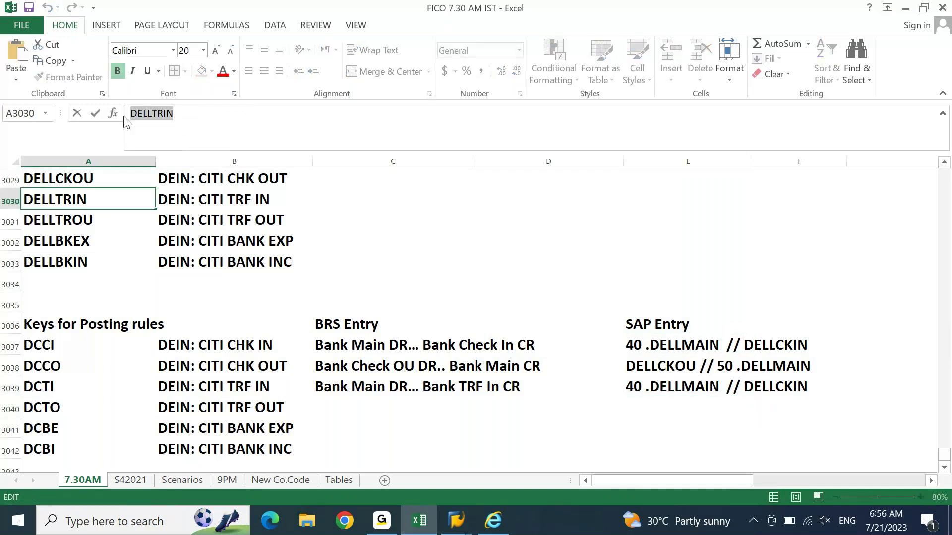
Step: Replace DELLCKIN with DELLTRIN so DCTI's SAP entry reads '40 .DELLMAIN // DELLTRIN'
{"action": "left_click", "coordinate": [678, 384]}
{"action": "left_click_drag", "start_coordinate": [678, 377], "coordinate": [679, 384]}
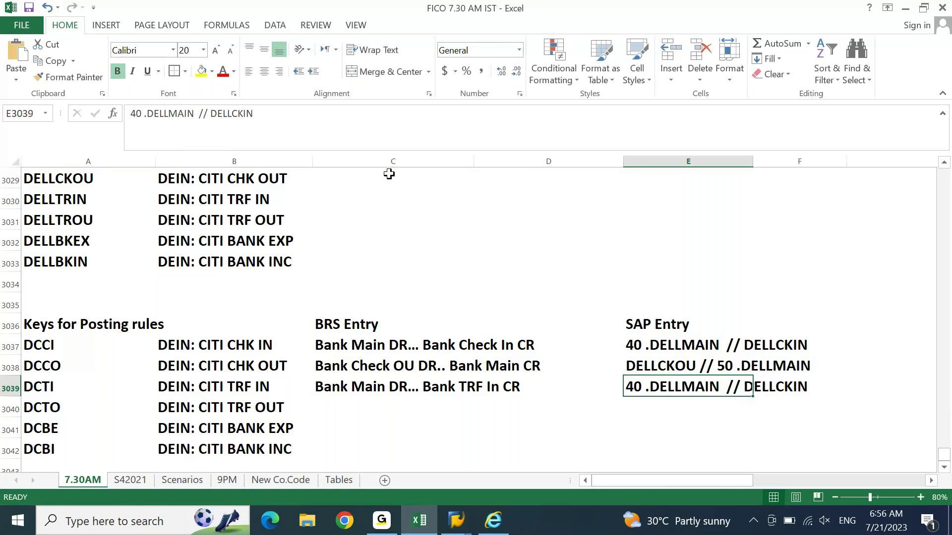
{"action": "double_click", "coordinate": [348, 130]}
{"action": "type", "text": "DELLTRIN"}
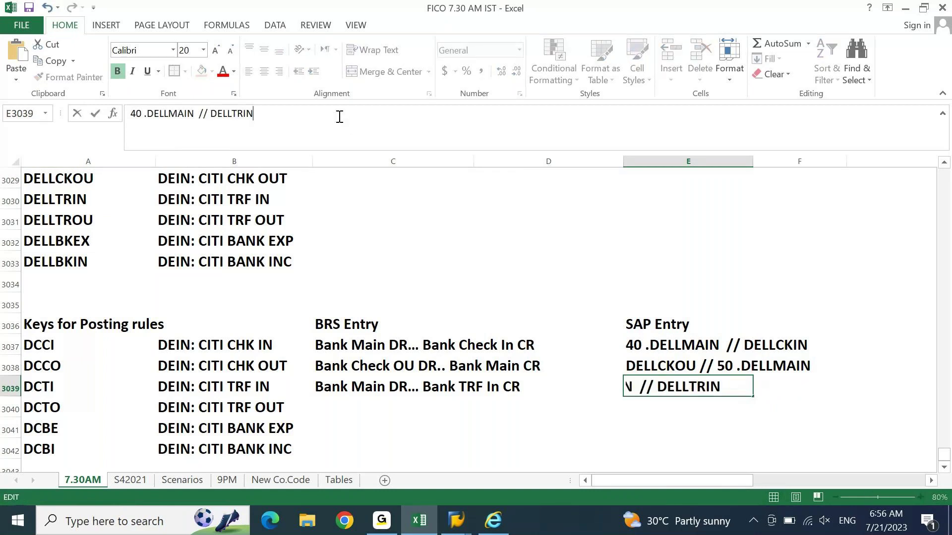
{"action": "key", "text": "Return"}
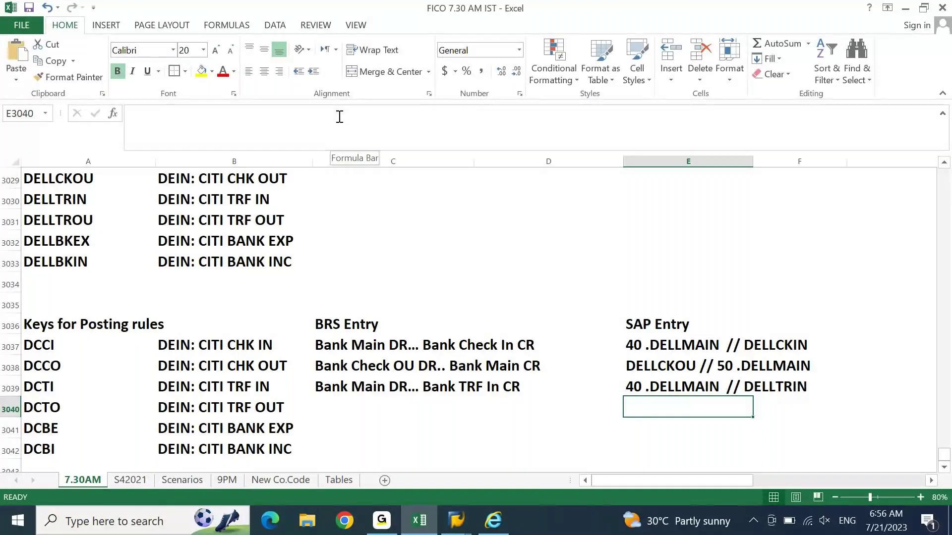
{"action": "key", "text": "Left"}
{"action": "key", "text": "Left"}
{"action": "key", "text": "Left"}
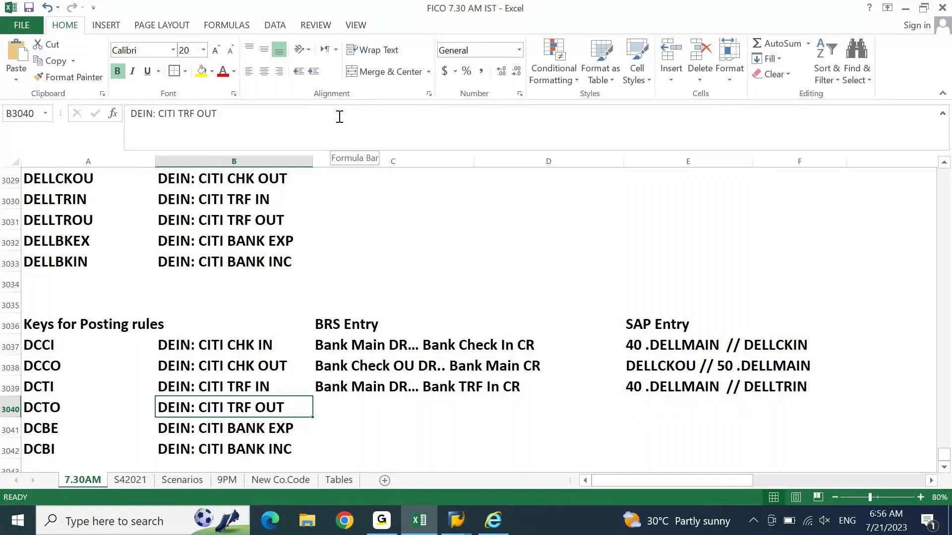
Step: Copy DCCO's BRS entry and SAP entry into the DCTO row
{"action": "key", "text": "Up"}
{"action": "key", "text": "Up"}
{"action": "key", "text": "Right"}
{"action": "key", "text": "ctrl+c"}
{"action": "key", "text": "Down"}
{"action": "key", "text": "Down"}
{"action": "key", "text": "ctrl+v"}
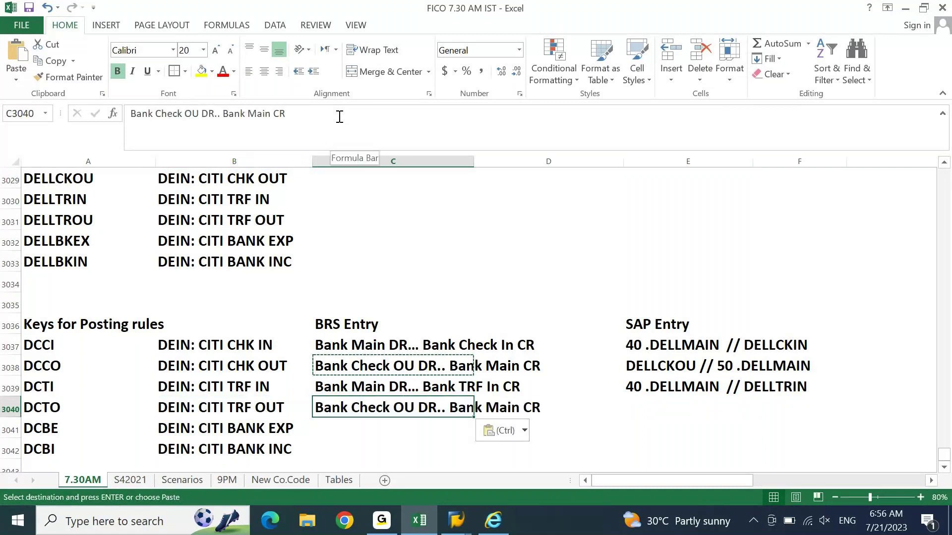
{"action": "key", "text": "Escape"}
{"action": "key", "text": "Right"}
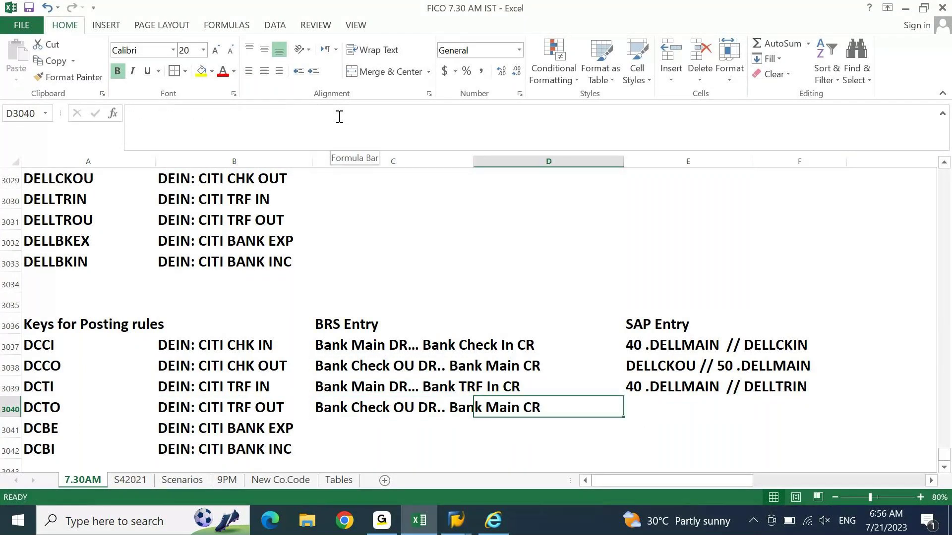
{"action": "key", "text": "Right"}
{"action": "key", "text": "Up"}
{"action": "key", "text": "Up"}
{"action": "key", "text": "ctrl+c"}
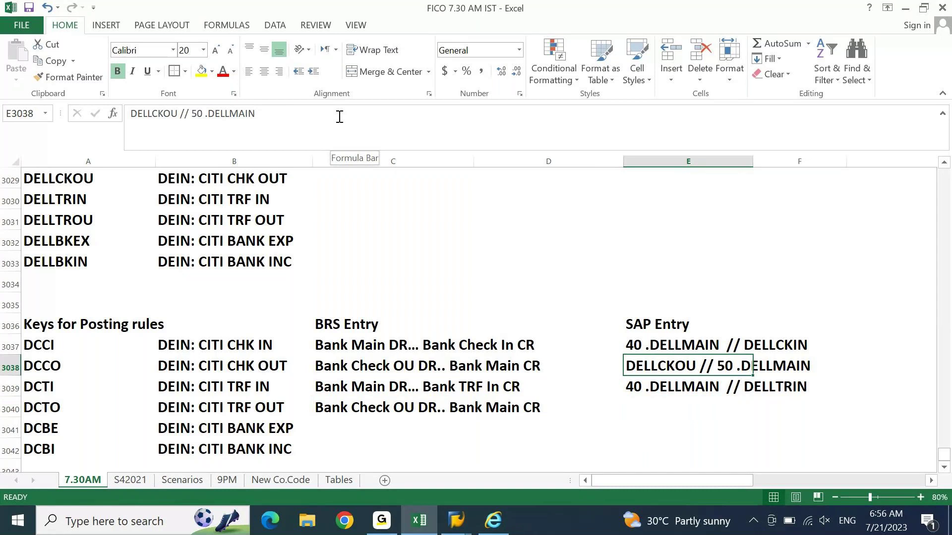
{"action": "key", "text": "Down"}
{"action": "key", "text": "Down"}
{"action": "key", "text": "ctrl+v"}
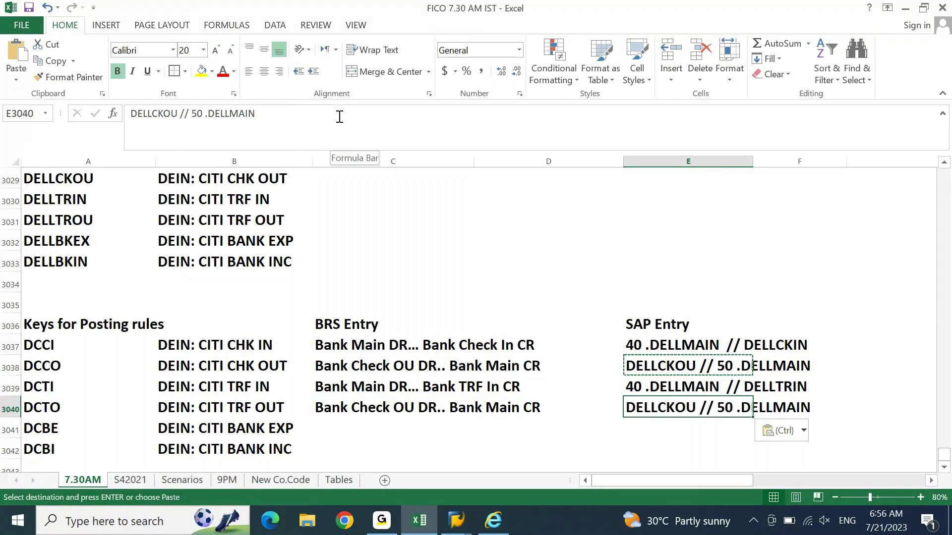
Step: Replace DELLCKOU with DELLTROU so DCTO's SAP entry reads 'DELLTROU // 50 .DELLMAIN'
{"action": "left_click", "coordinate": [72, 221]}
{"action": "left_click_drag", "start_coordinate": [195, 114], "coordinate": [117, 117]}
{"action": "key", "text": "ctrl+c"}
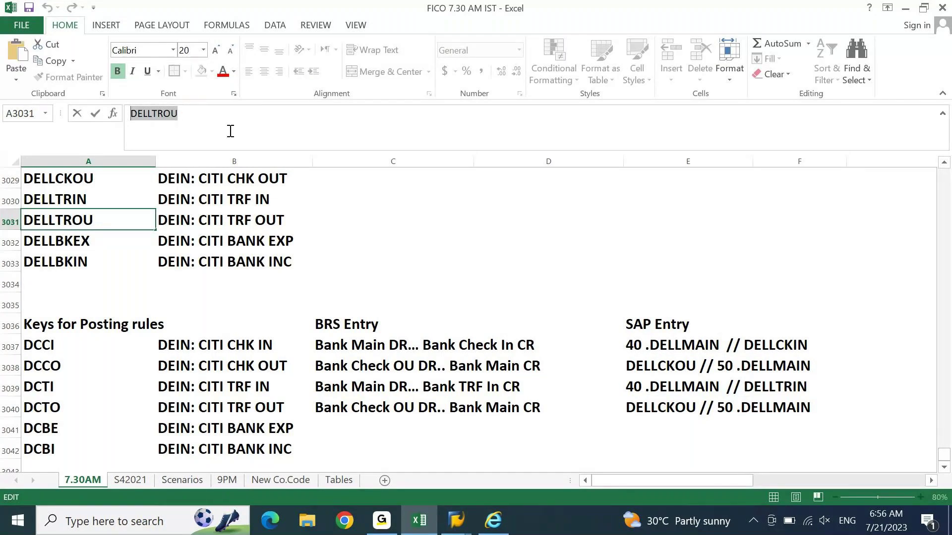
{"action": "left_click", "coordinate": [683, 413]}
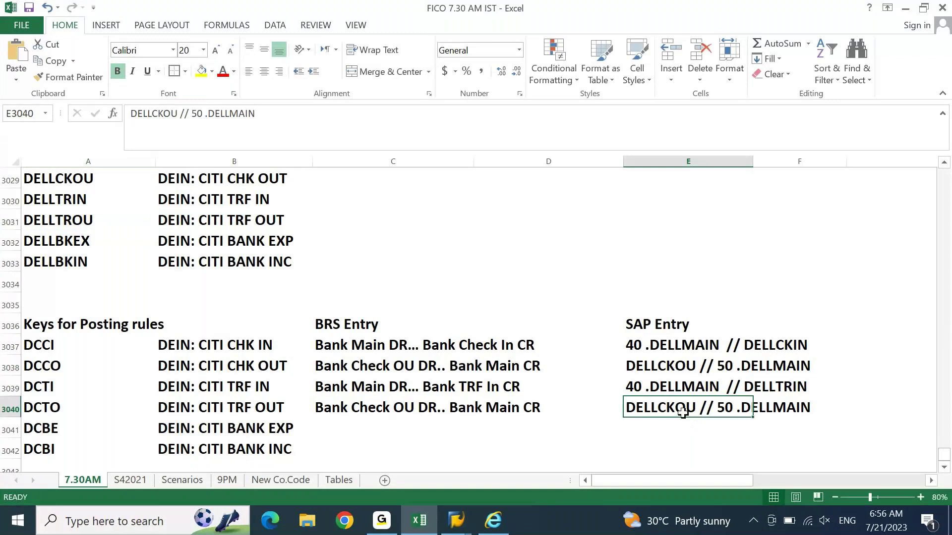
{"action": "left_click", "coordinate": [174, 115]}
{"action": "key", "text": "shift+Home"}
{"action": "key", "text": "ctrl+v"}
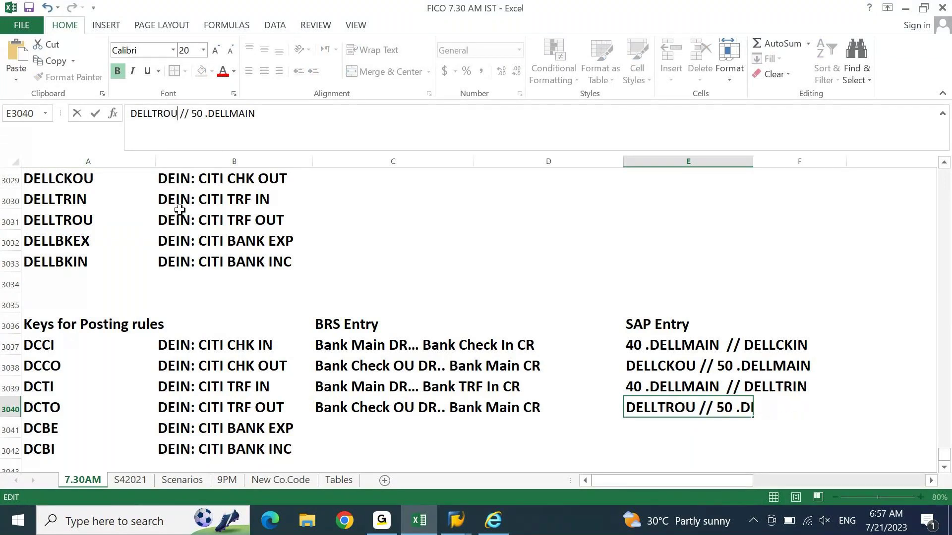
{"action": "key", "text": "Return"}
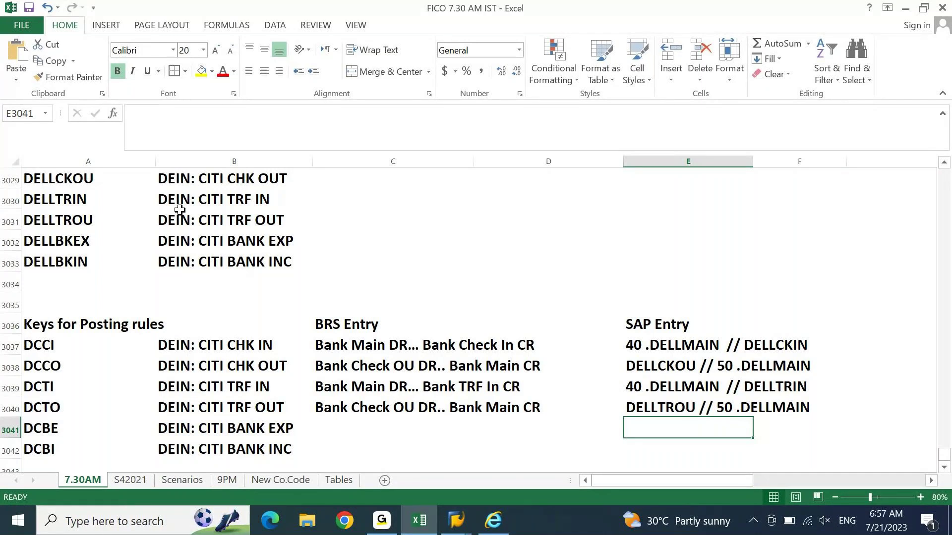
Step: Enter 'Bank Expense DR.. Bank Main CR' as DCBE's BRS entry
{"action": "key", "text": "Left"}
{"action": "key", "text": "Left"}
{"action": "key", "text": "Left"}
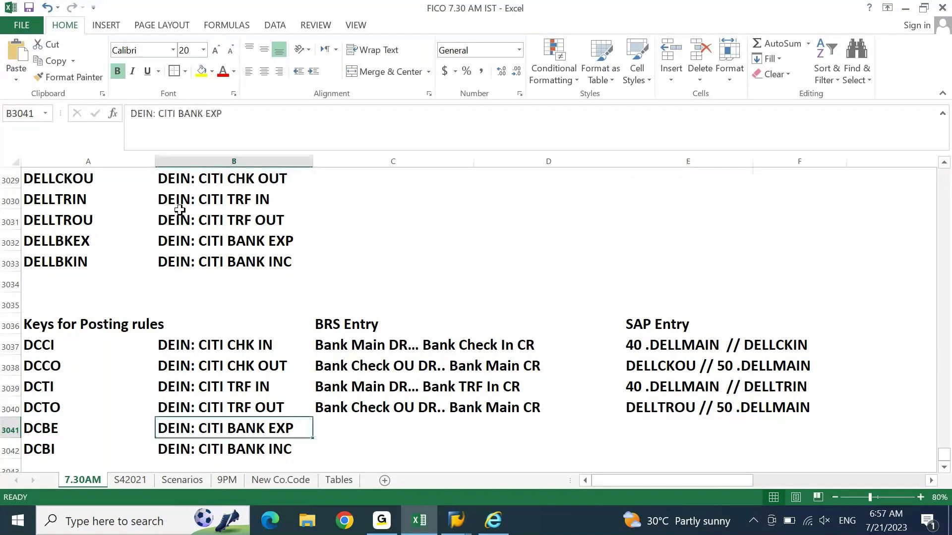
{"action": "key", "text": "Right"}
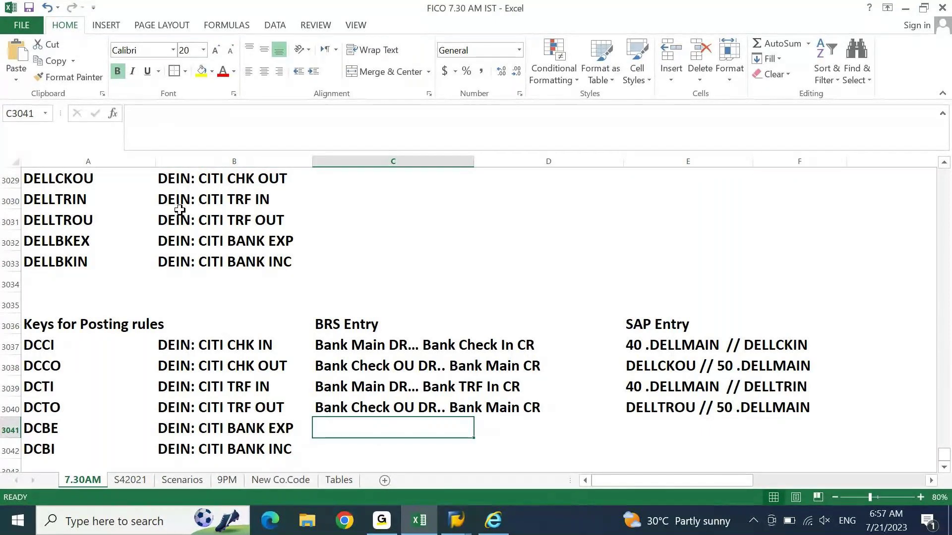
{"action": "type", "text": "Bank Expe"}
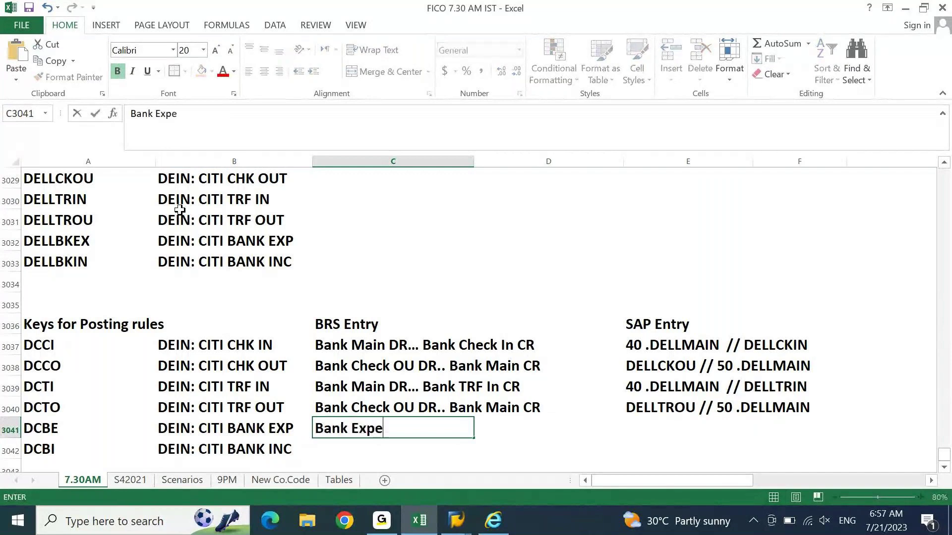
{"action": "key", "text": "BackSpace"}
{"action": "type", "text": "ense DR.. "}
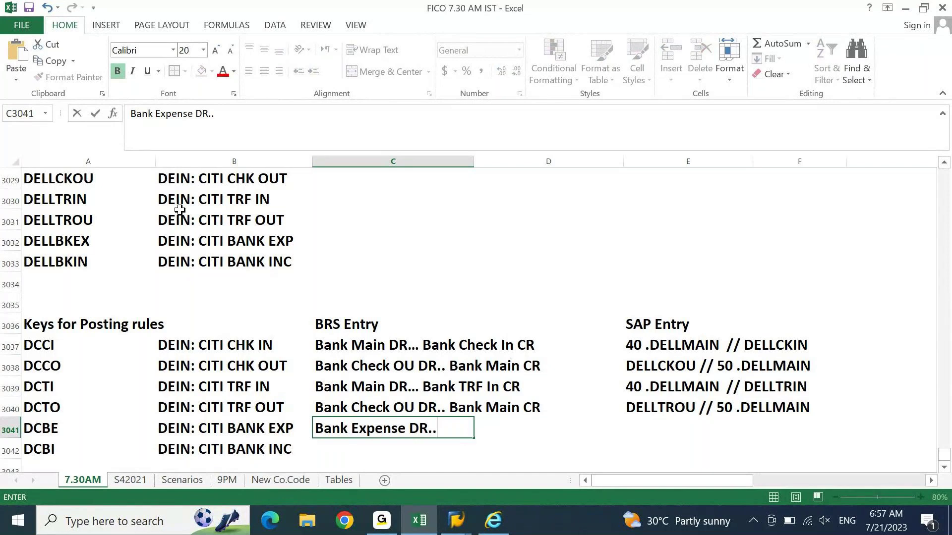
{"action": "type", "text": "Bank Main CR"}
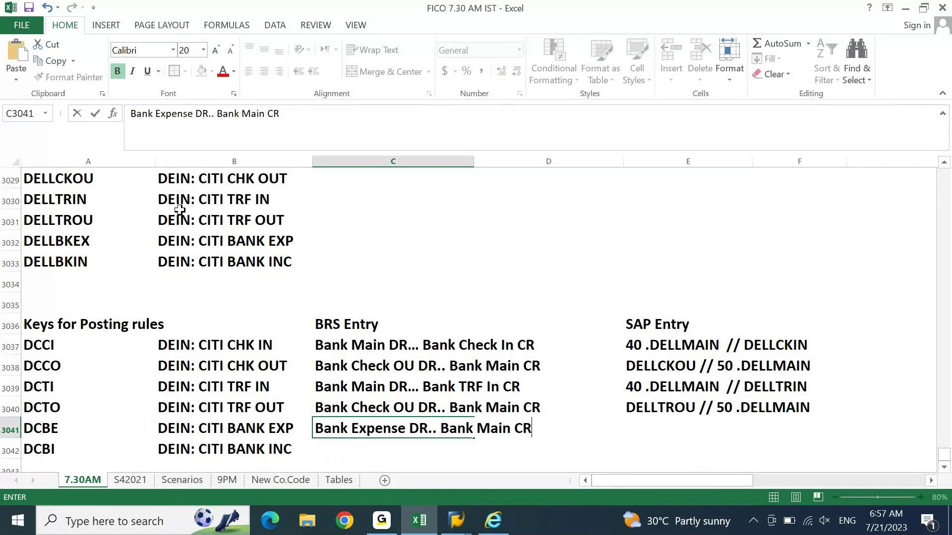
{"action": "key", "text": "Return"}
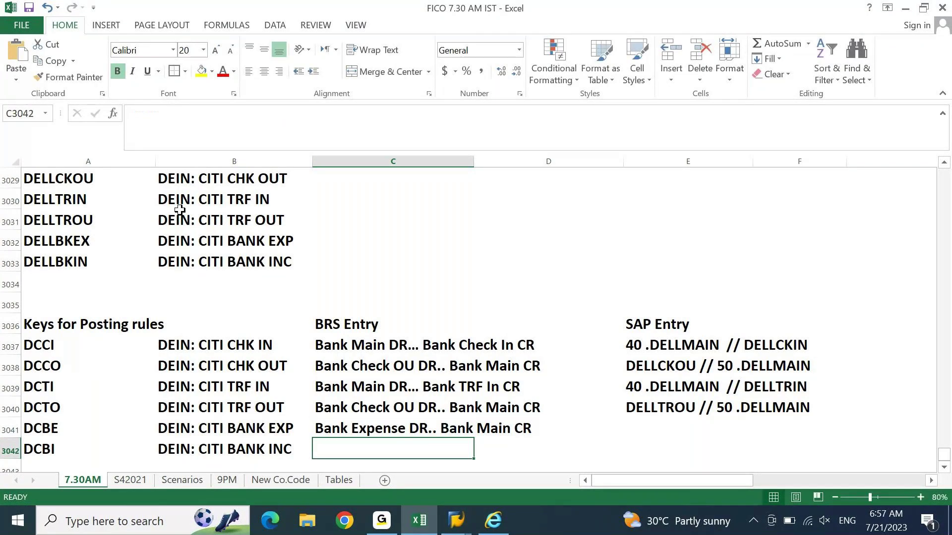
Step: Paste DELLBKEX into DCBE's SAP entry and edit it to '40 DELLBKEX // 50'
{"action": "key", "text": "Up"}
{"action": "key", "text": "Right"}
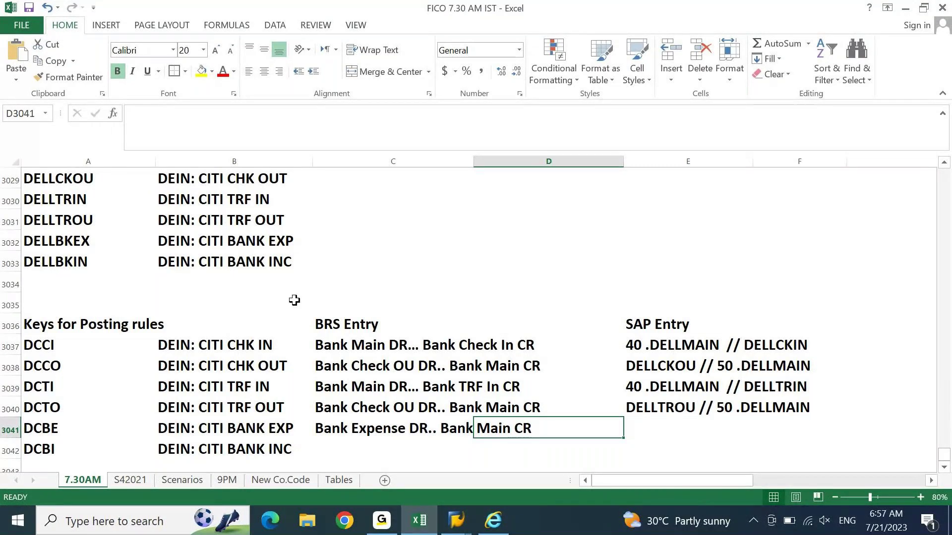
{"action": "left_click", "coordinate": [80, 241]}
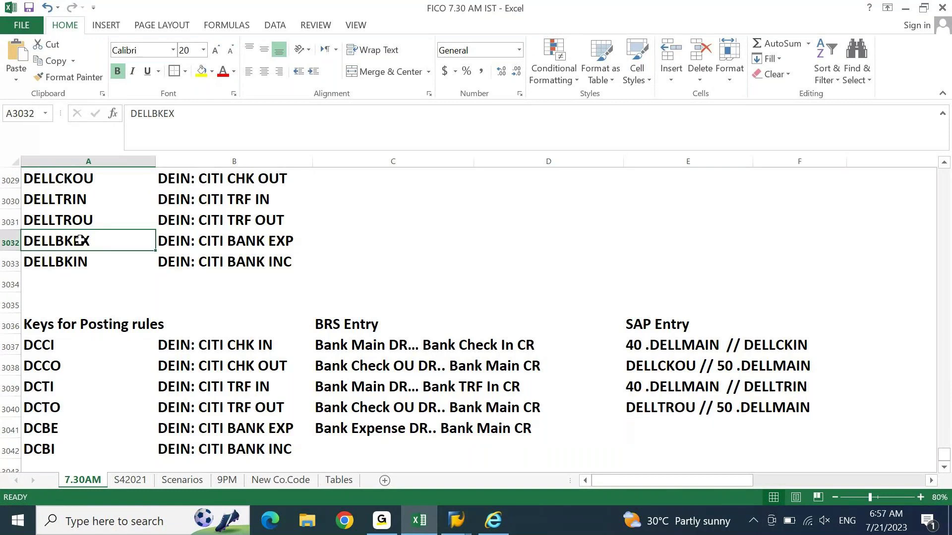
{"action": "key", "text": "ctrl+c"}
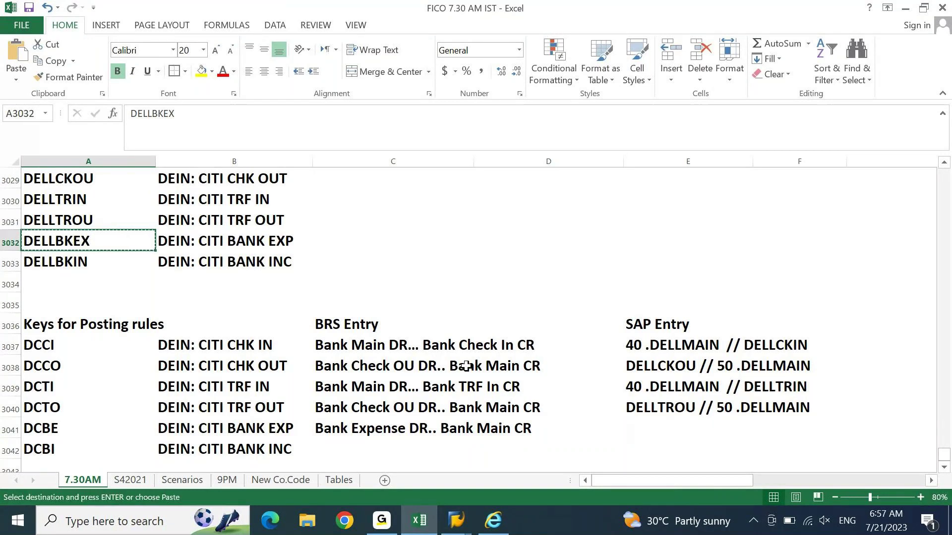
{"action": "left_click", "coordinate": [647, 428]}
{"action": "key", "text": "ctrl+v"}
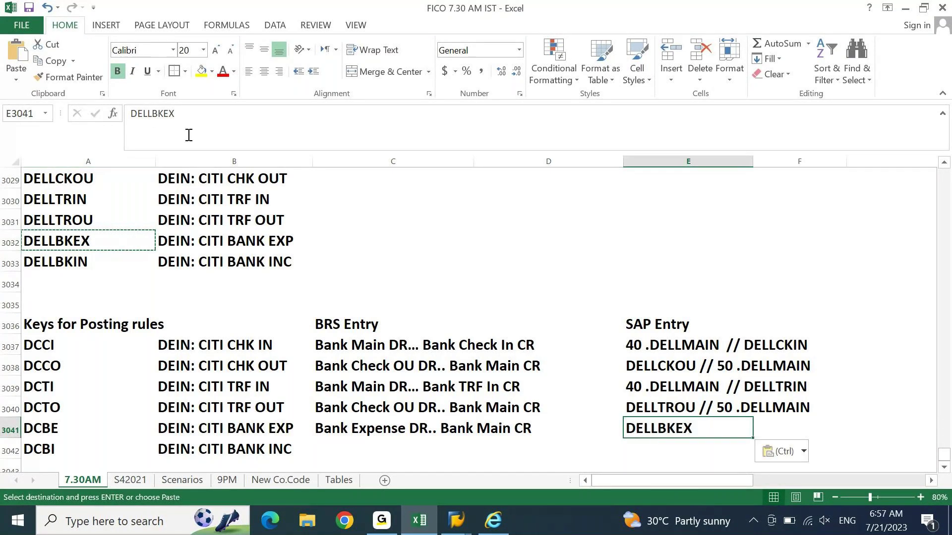
{"action": "left_click", "coordinate": [130, 114]}
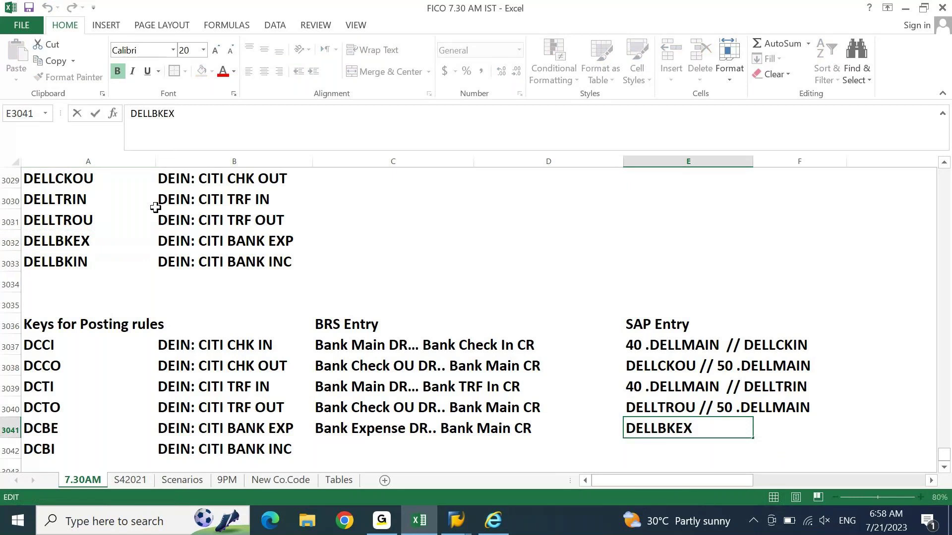
{"action": "type", "text": "40 DELLBKEX"}
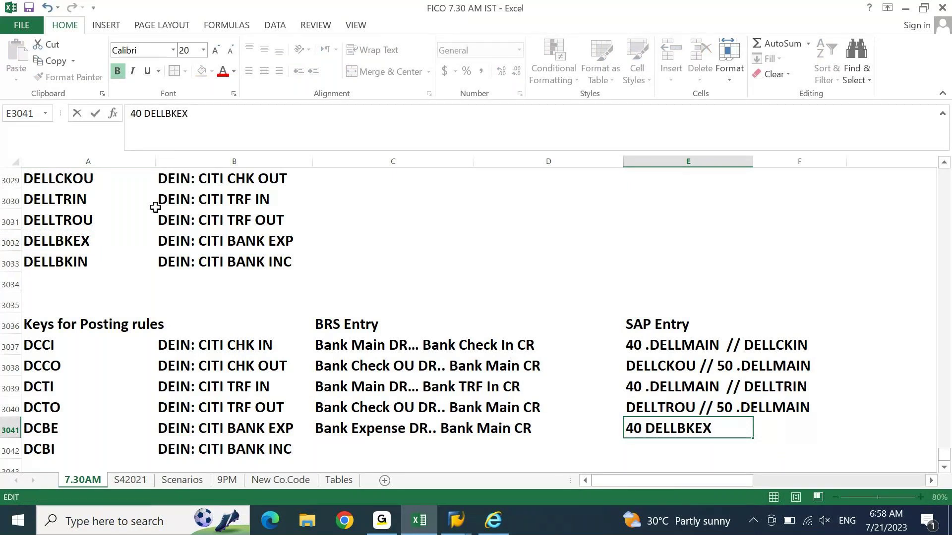
{"action": "type", "text": "  // 50"}
{"action": "key", "text": "Return"}
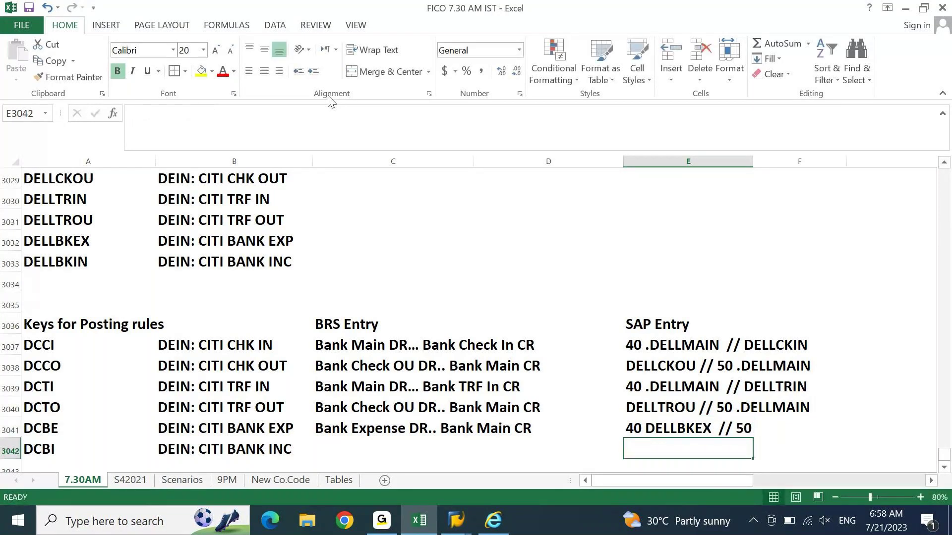
Step: Append '.DELLMAIN' after 50 in DCBE's SAP entry, fixing typos
{"action": "key", "text": "Up"}
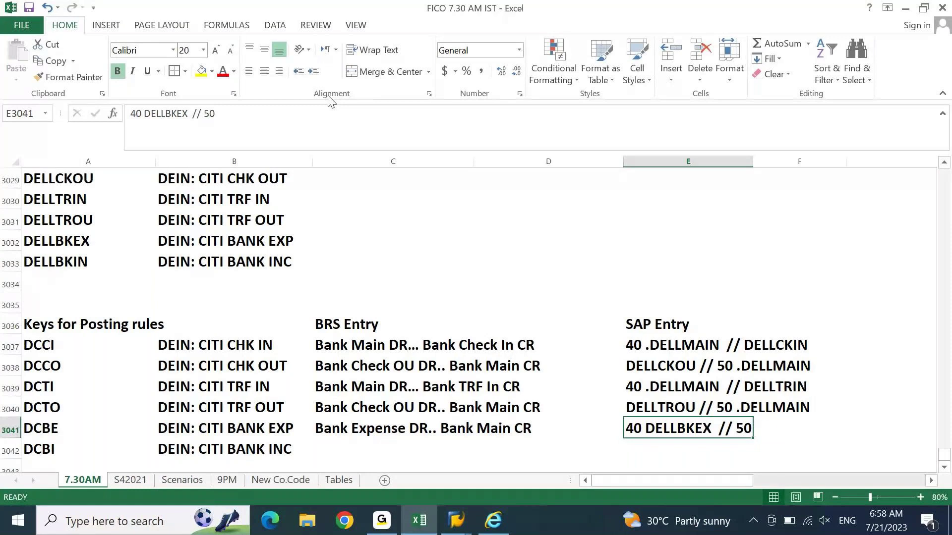
{"action": "key", "text": "F2"}
{"action": "type", "text": "DELL"}
{"action": "key", "text": "BackSpace"}
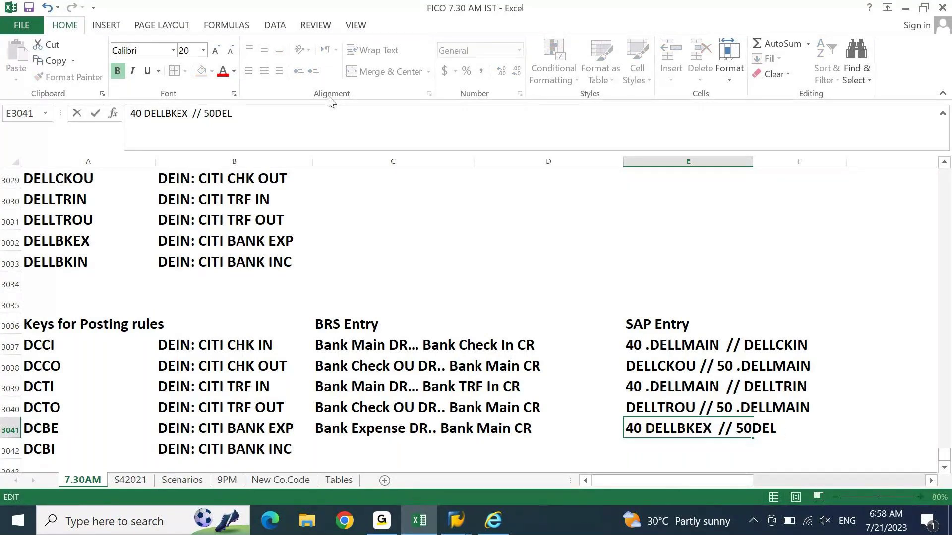
{"action": "key", "text": "BackSpace"}
{"action": "key", "text": "BackSpace"}
{"action": "key", "text": "BackSpace"}
{"action": "type", "text": ".DELLMAIN"}
{"action": "key", "text": "Return"}
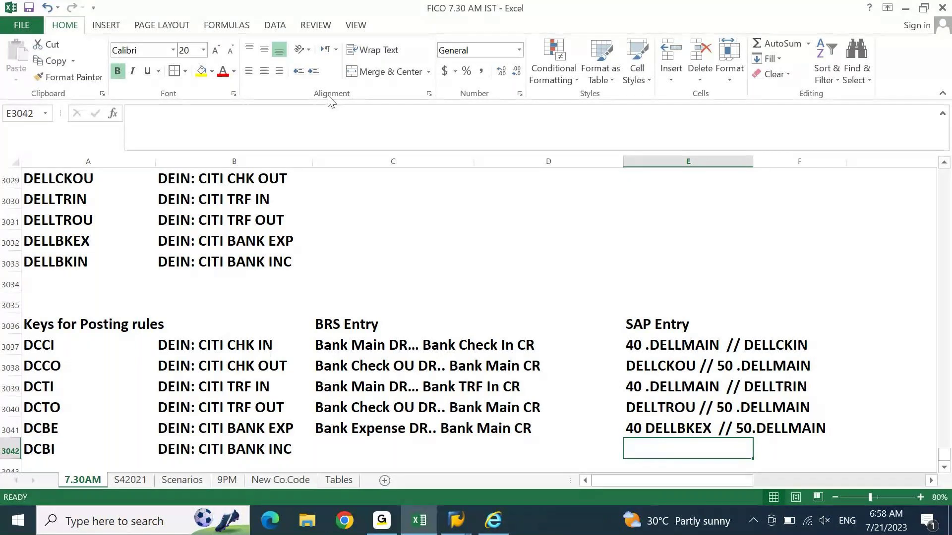
Step: Enter 'Bank Main DR.. Bank Income CR' as the DCBI BRS Entry in C3042
{"action": "key", "text": "Left"}
{"action": "key", "text": "Left"}
{"action": "key", "text": "Left"}
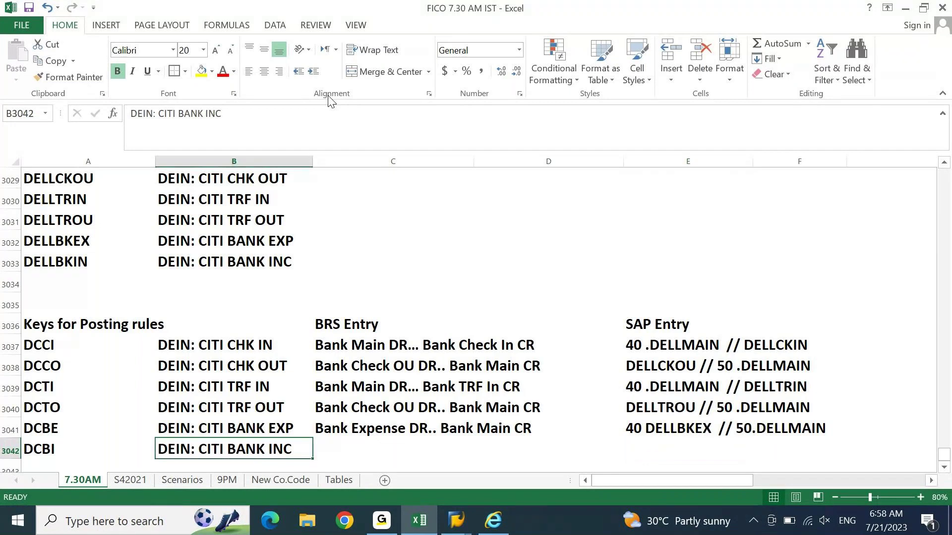
{"action": "key", "text": "Right"}
{"action": "type", "text": "Bn"}
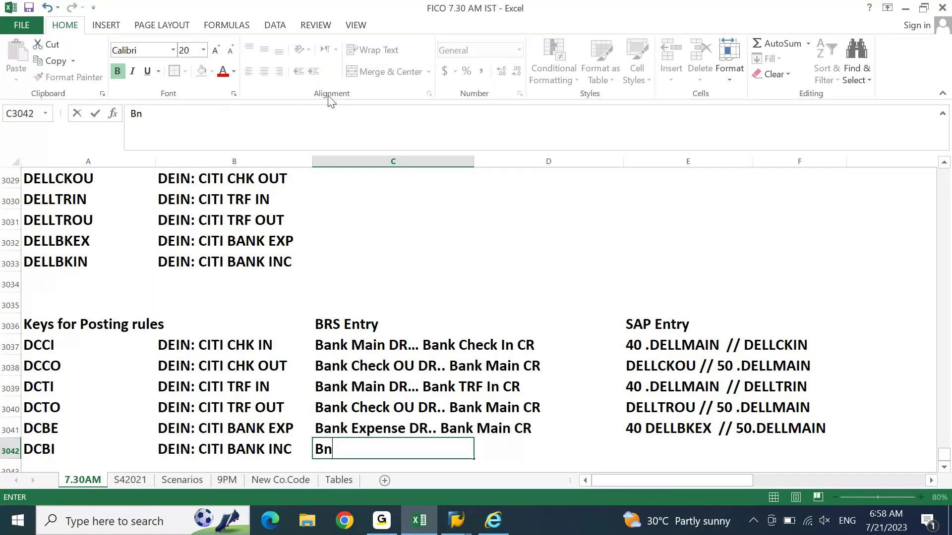
{"action": "key", "text": "BackSpace"}
{"action": "type", "text": "ank Main "}
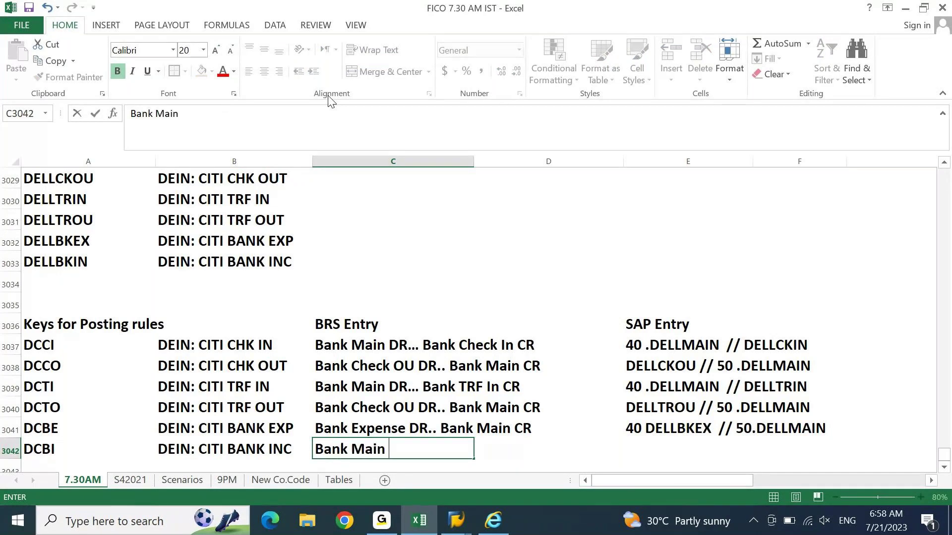
{"action": "type", "text": "DR.. B"}
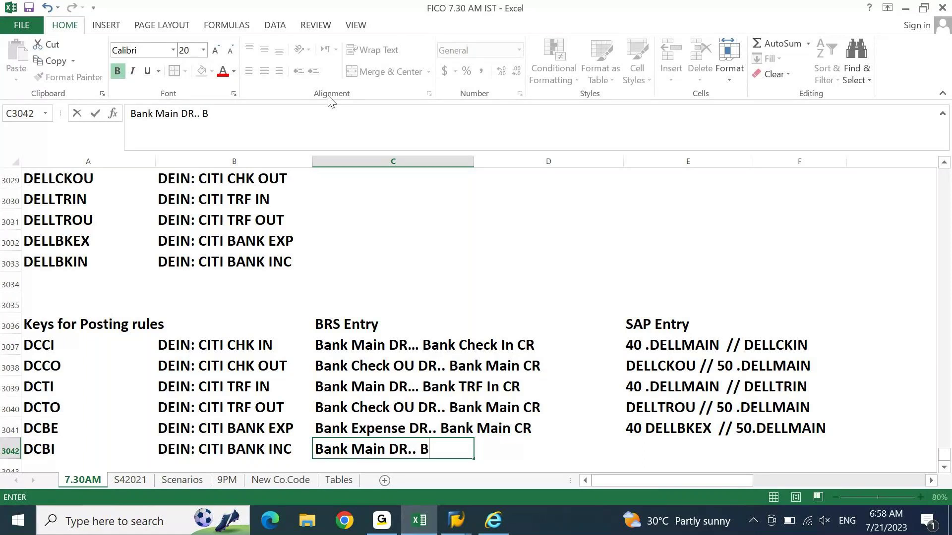
{"action": "type", "text": "ank Income CR"}
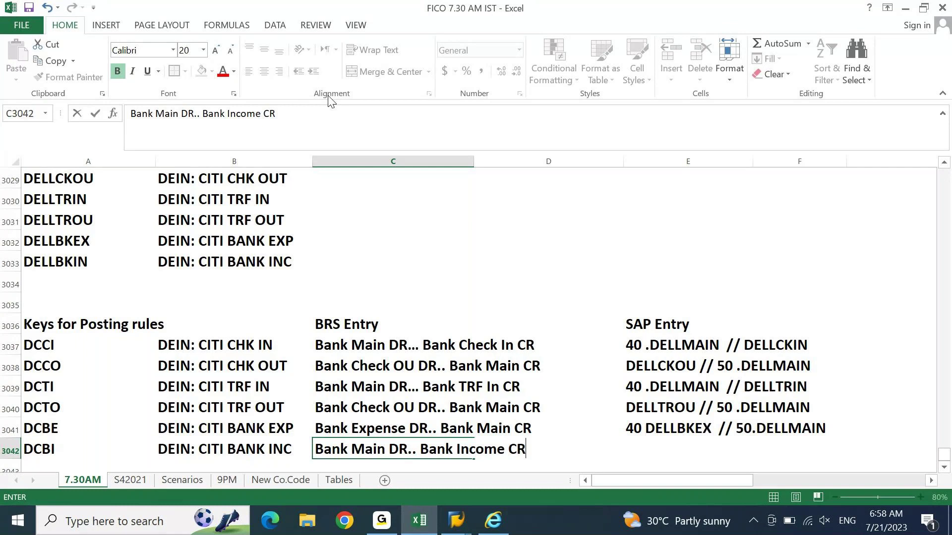
{"action": "key", "text": "Return"}
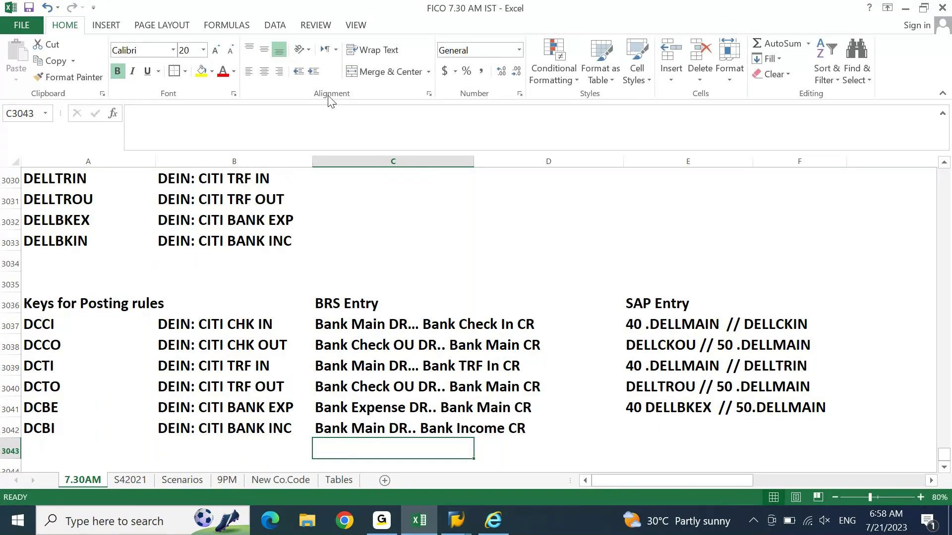
Step: Copy down the DCBE SAP Entry and rework it to '40 DELLMAIN // 50. DELLBKIN'
{"action": "key", "text": "Up"}
{"action": "key", "text": "Right"}
{"action": "key", "text": "Right"}
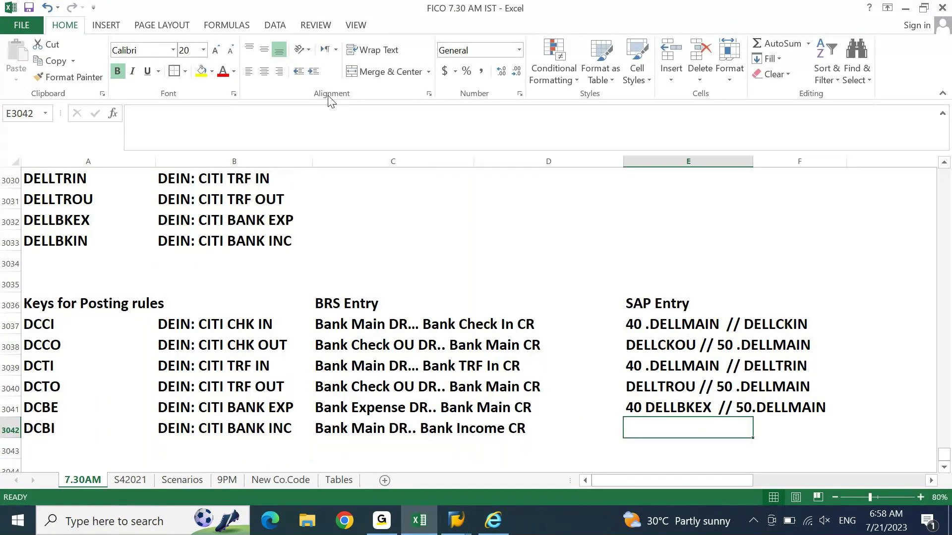
{"action": "key", "text": "ctrl+d"}
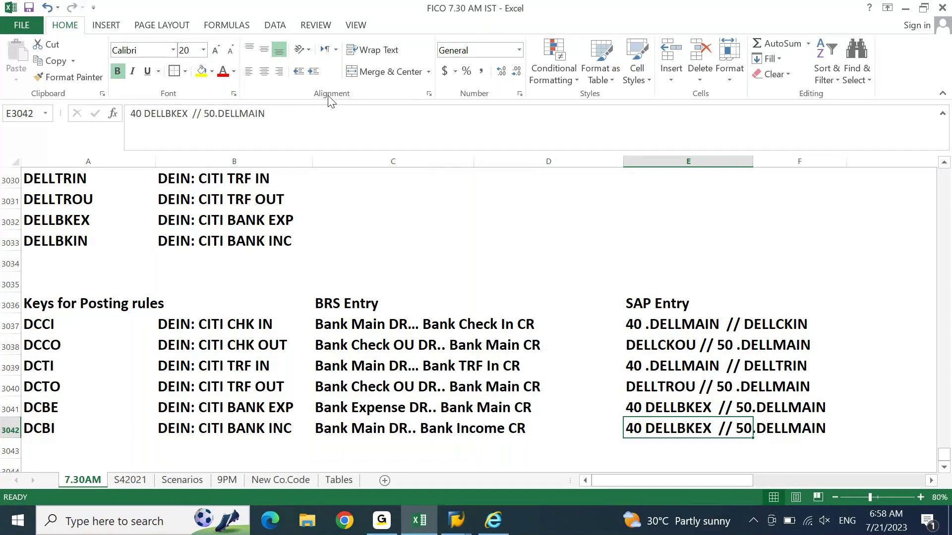
{"action": "key", "text": "F2"}
{"action": "key", "text": "ctrl+Left"}
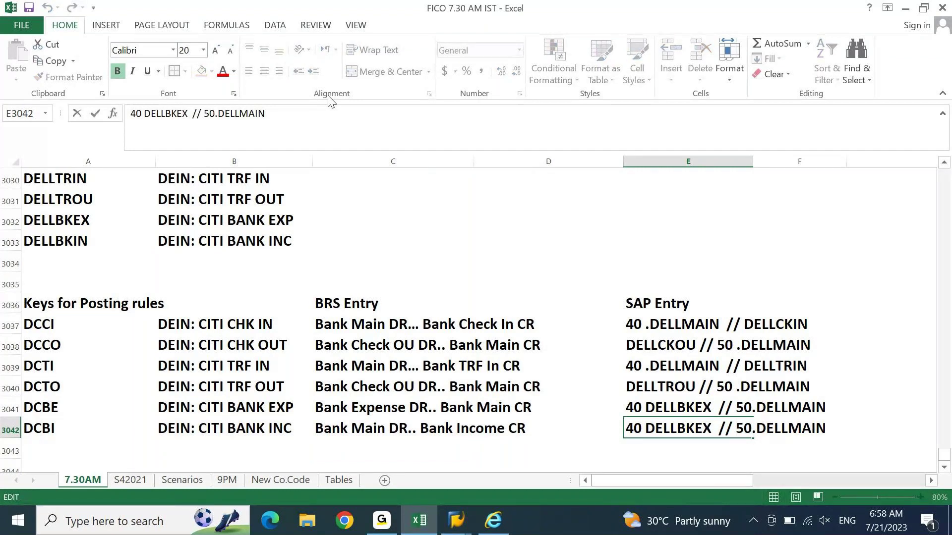
{"action": "key", "text": "Right"}
{"action": "key", "text": "Right"}
{"action": "key", "text": "shift+ctrl+Left"}
{"action": "key", "text": "Left"}
{"action": "key", "text": "shift+End"}
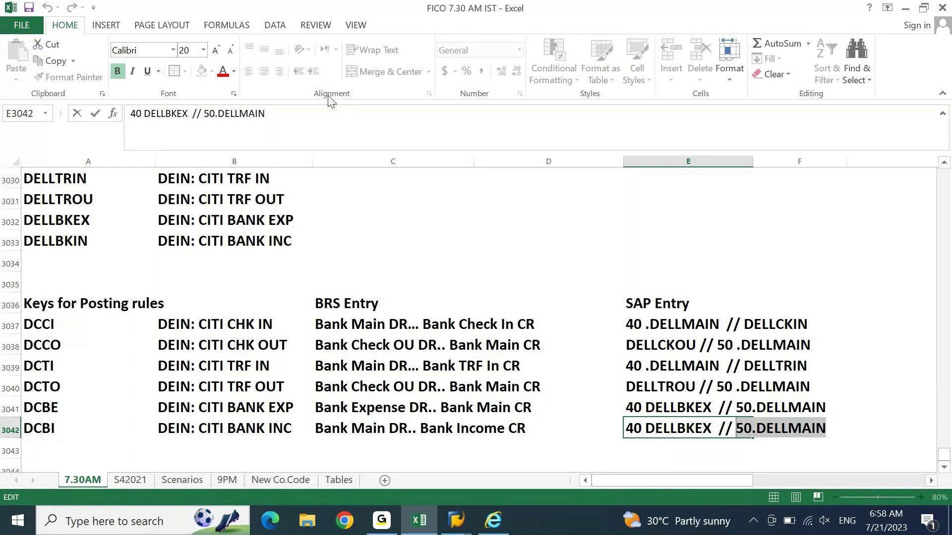
{"action": "key", "text": "shift+Right"}
{"action": "key", "text": "End"}
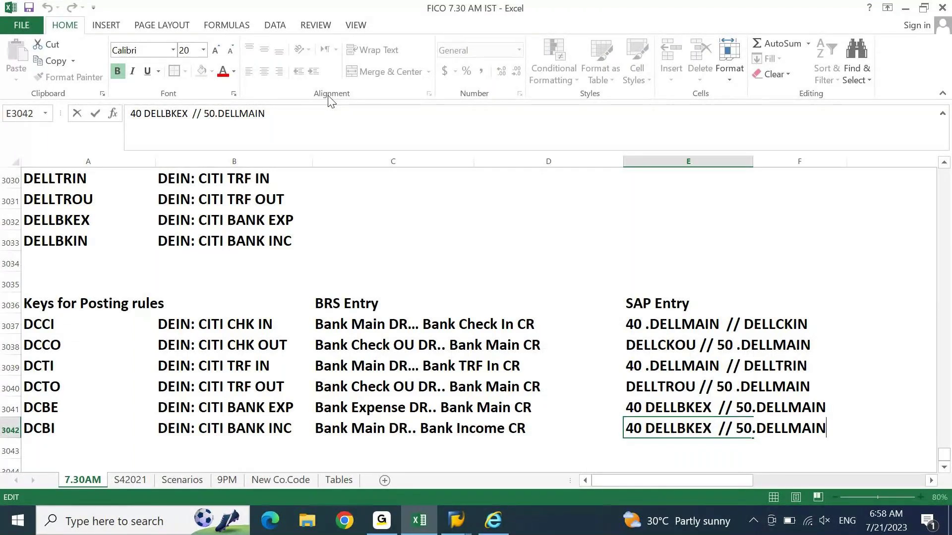
{"action": "key", "text": "shift+Left"}
{"action": "key", "text": "shift+Left"}
{"action": "key", "text": "shift+Left"}
{"action": "key", "text": "shift+Left"}
{"action": "key", "text": "shift+Left"}
{"action": "key", "text": "shift+Left"}
{"action": "key", "text": "shift+Left"}
{"action": "key", "text": "shift+Left"}
{"action": "key", "text": "ctrl+x"}
{"action": "key", "text": "Left"}
{"action": "key", "text": "Left"}
{"action": "key", "text": "Left"}
{"action": "key", "text": "Left"}
{"action": "key", "text": "Left"}
{"action": "key", "text": "Left"}
{"action": "key", "text": "Left"}
{"action": "key", "text": "ctrl+shift+Left"}
{"action": "key", "text": "ctrl+v"}
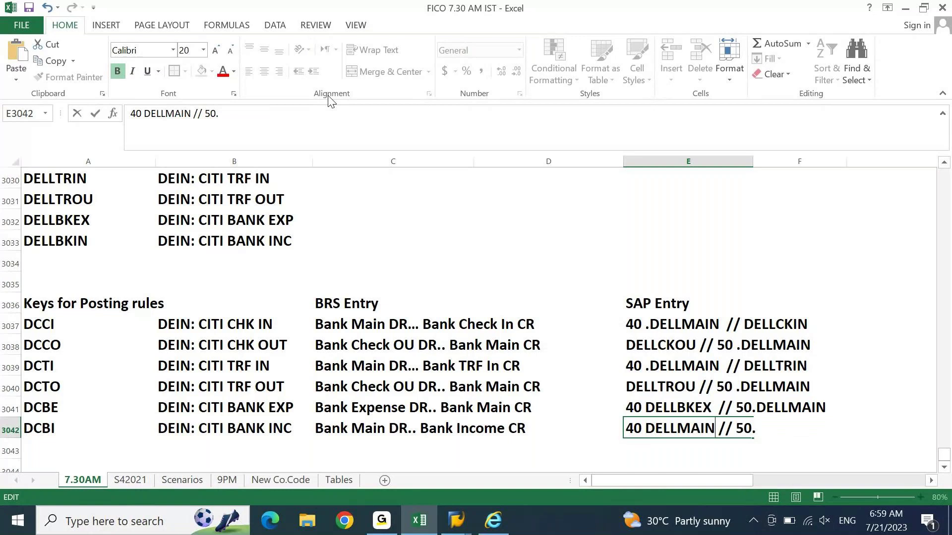
{"action": "key", "text": "End"}
{"action": "type", "text": "DELLBKIN"}
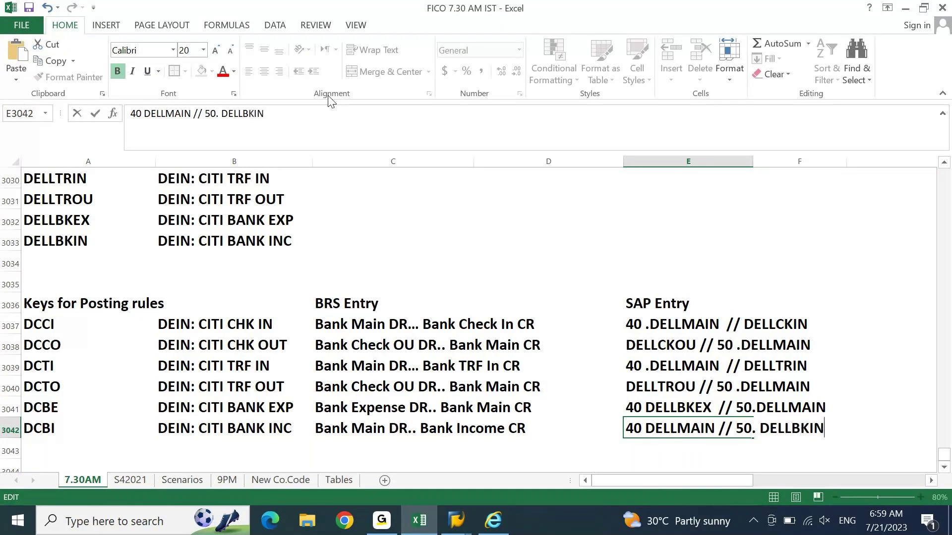
{"action": "key", "text": "Return"}
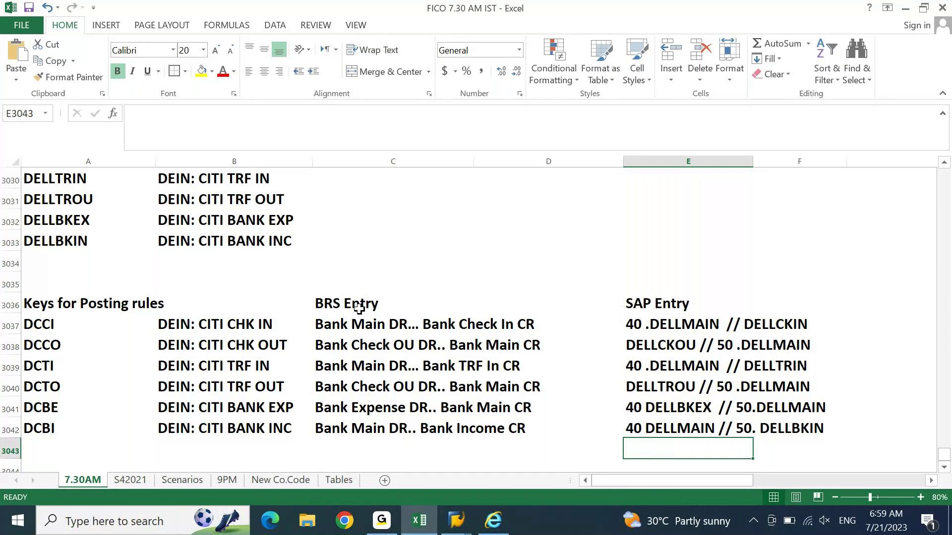
Step: Review the DCTO SAP Entry and the BRS Entries above it
{"action": "left_click", "coordinate": [900, 366]}
{"action": "left_click", "coordinate": [751, 276]}
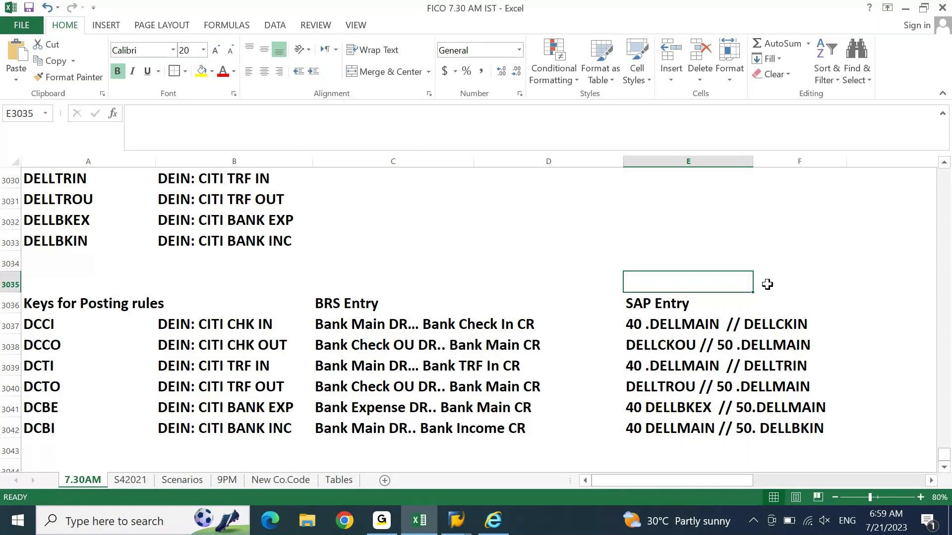
{"action": "left_click", "coordinate": [667, 387]}
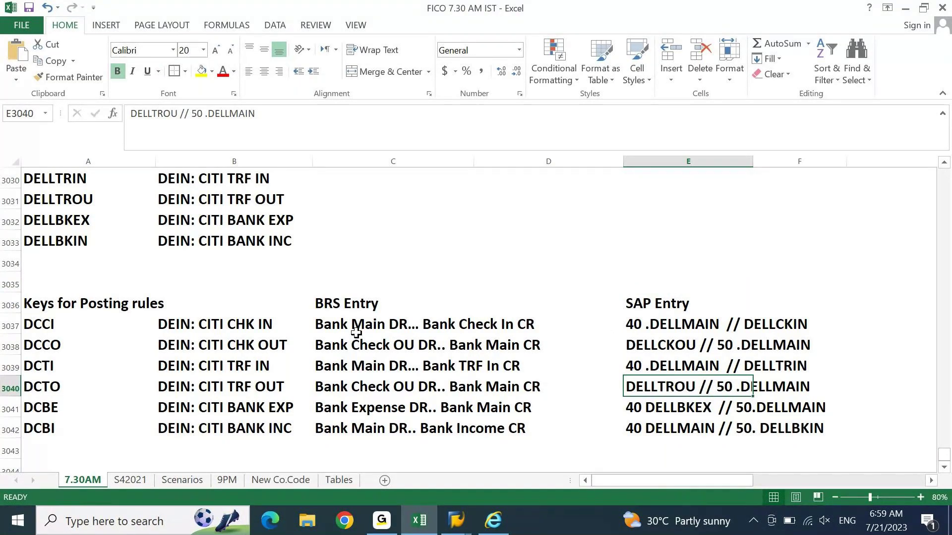
{"action": "left_click_drag", "start_coordinate": [357, 326], "coordinate": [358, 368]}
{"action": "left_click", "coordinate": [356, 392]}
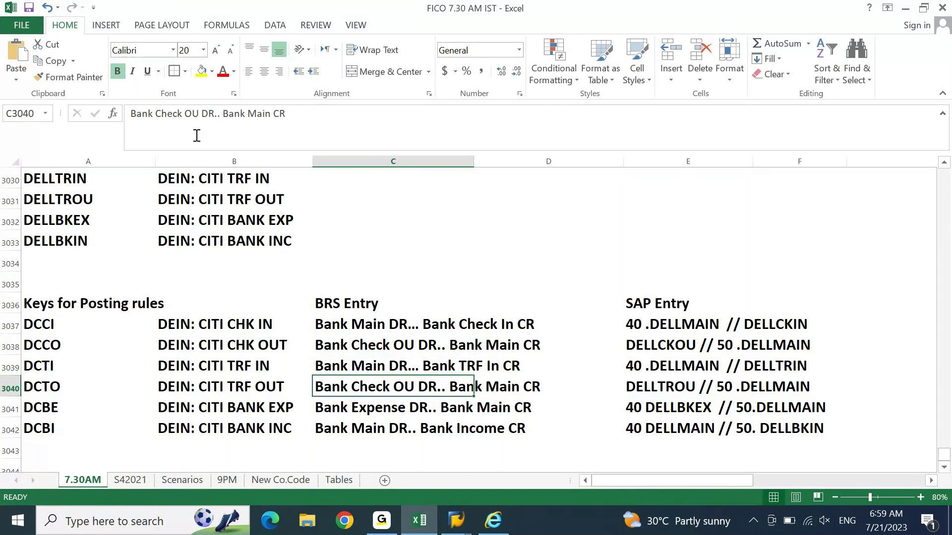
Step: Change the DCTO BRS Entry to 'Bank TRF OU DR.. Bank Main CR' and return to SAP
{"action": "double_click", "coordinate": [179, 114]}
{"action": "type", "text": "trf"}
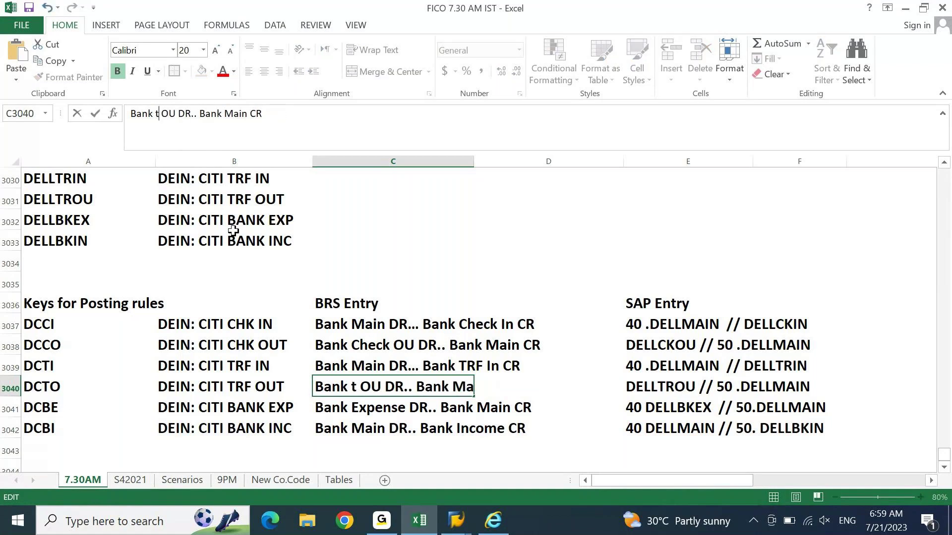
{"action": "key", "text": "BackSpace"}
{"action": "key", "text": "BackSpace"}
{"action": "key", "text": "BackSpace"}
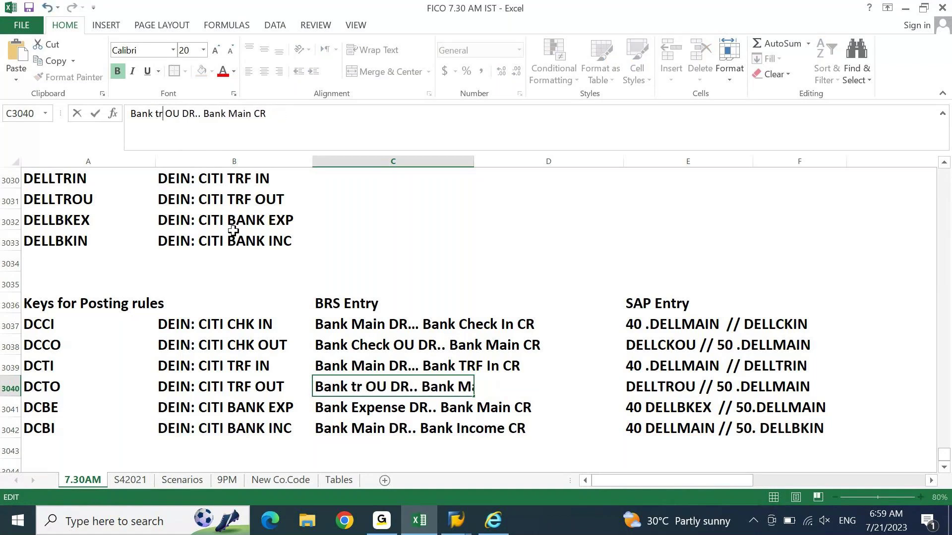
{"action": "type", "text": "trf"}
{"action": "key", "text": "BackSpace"}
{"action": "key", "text": "BackSpace"}
{"action": "key", "text": "BackSpace"}
{"action": "type", "text": "TRF"}
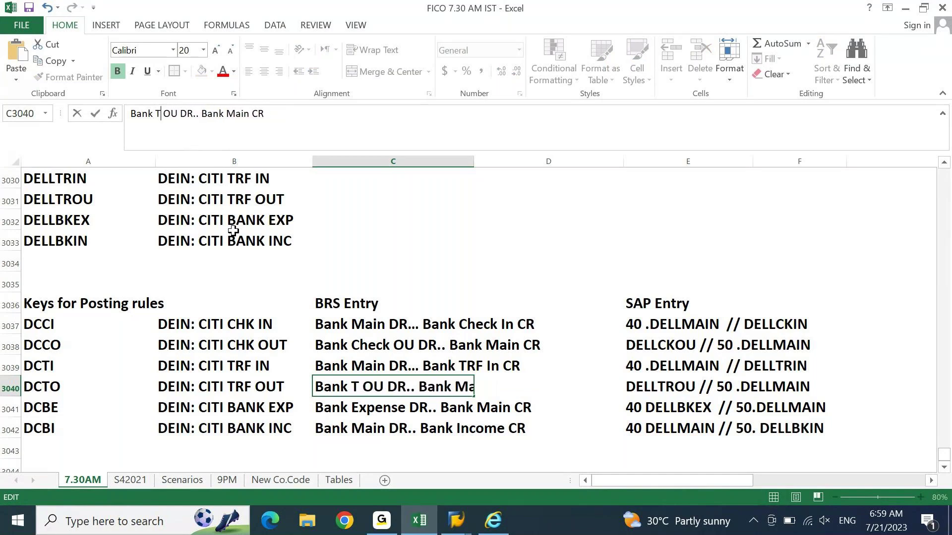
{"action": "key", "text": "Return"}
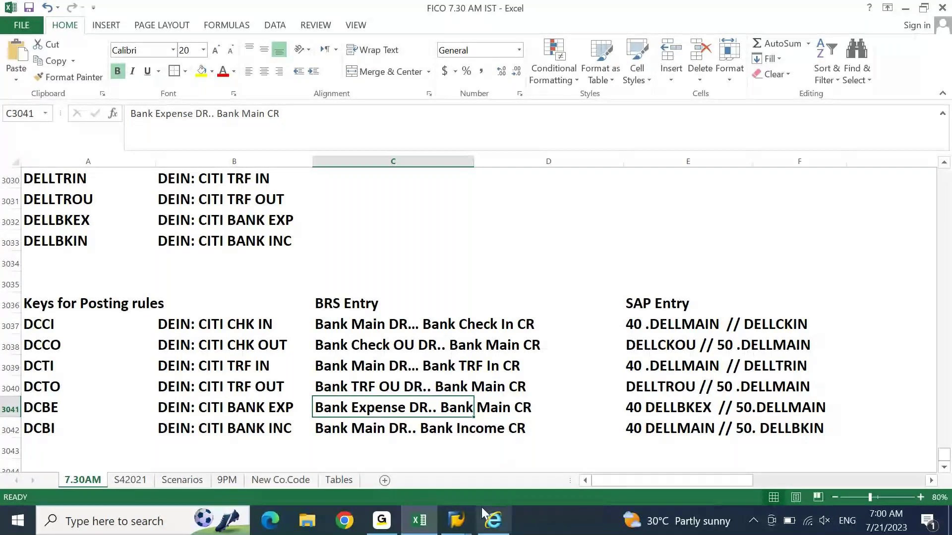
{"action": "left_click", "coordinate": [456, 521]}
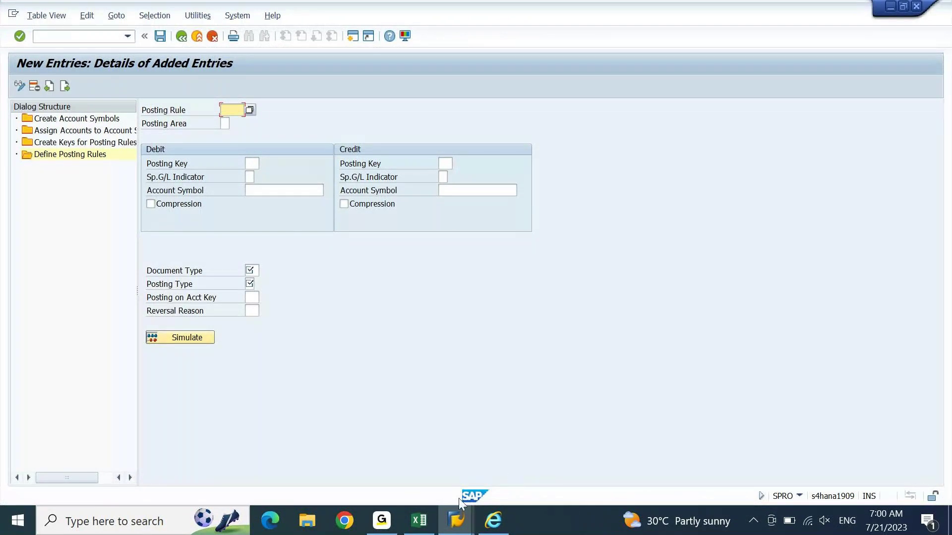
Step: Paste DCCI from the spreadsheet as the posting rule and choose posting area 1, Bank accounting
{"action": "left_click", "coordinate": [427, 524]}
{"action": "key", "text": "Home"}
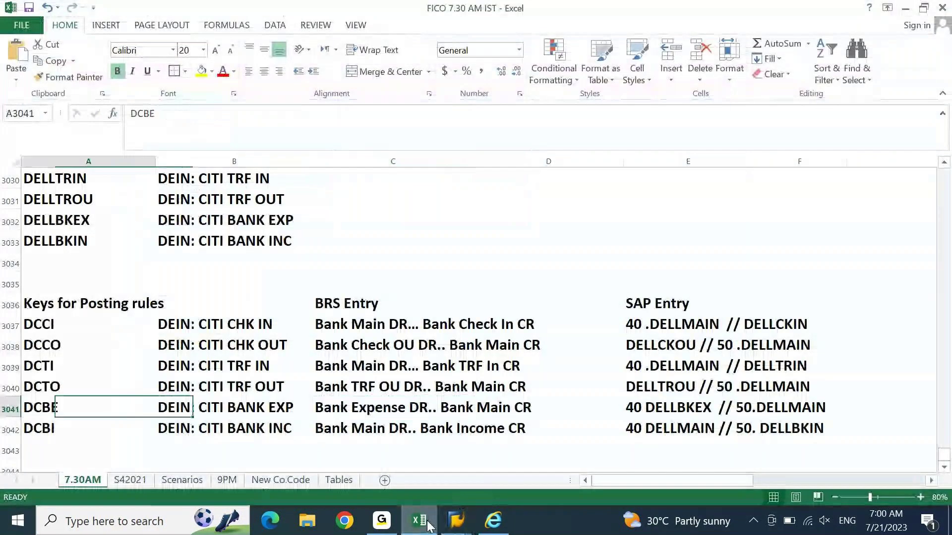
{"action": "key", "text": "ctrl+Up"}
{"action": "key", "text": "Down"}
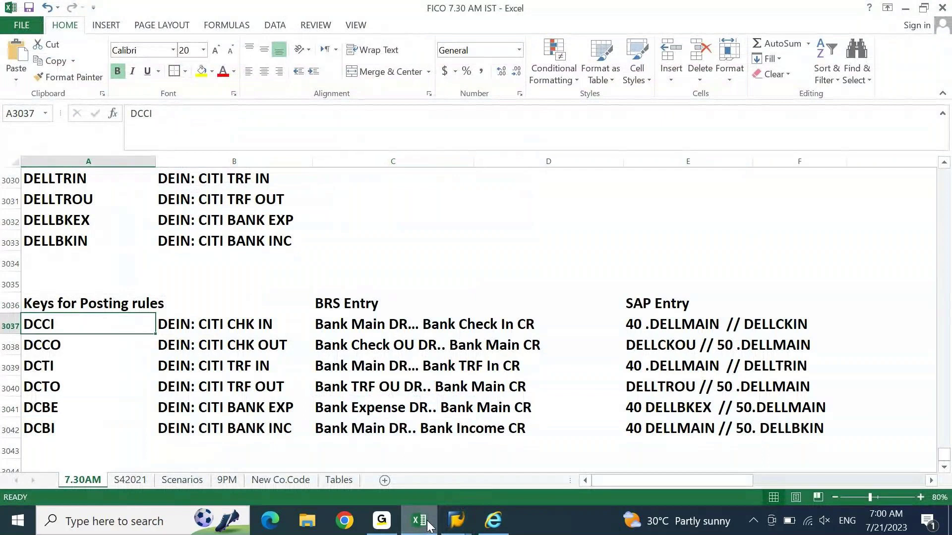
{"action": "key", "text": "ctrl+c"}
{"action": "left_click", "coordinate": [427, 524]}
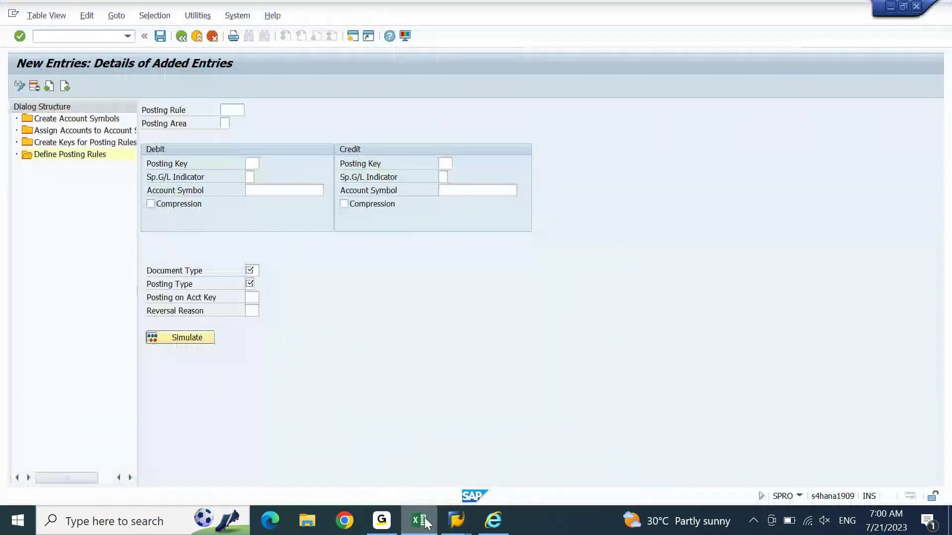
{"action": "key", "text": "ctrl+v"}
{"action": "key", "text": "Tab"}
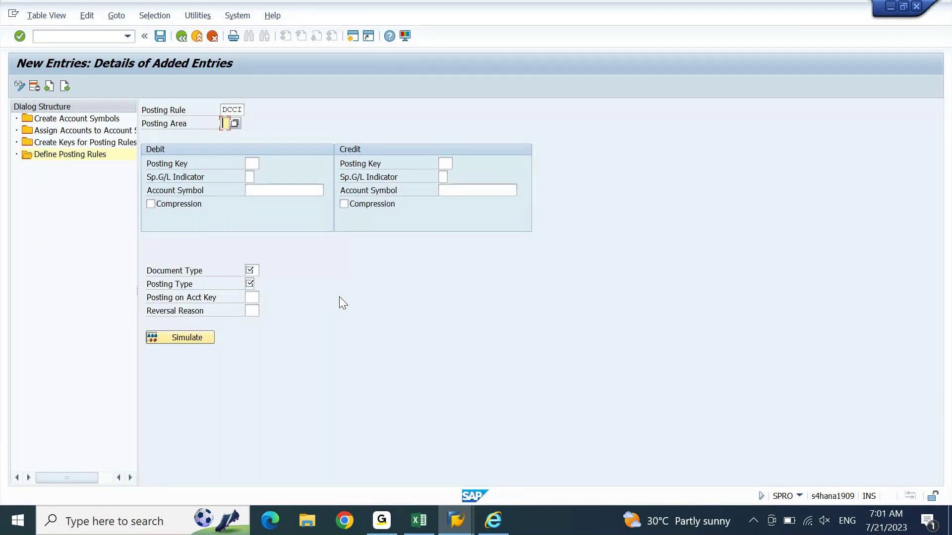
{"action": "key", "text": "F4"}
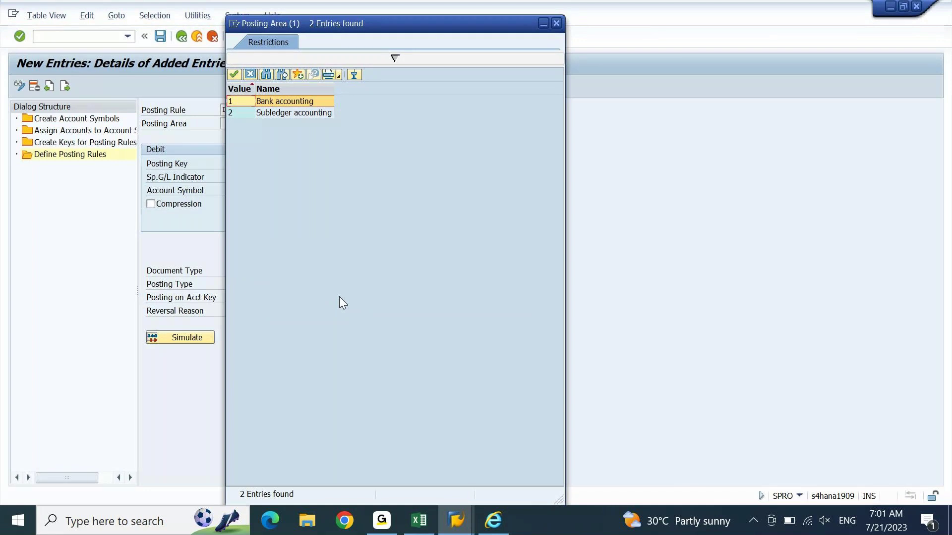
{"action": "double_click", "coordinate": [288, 103]}
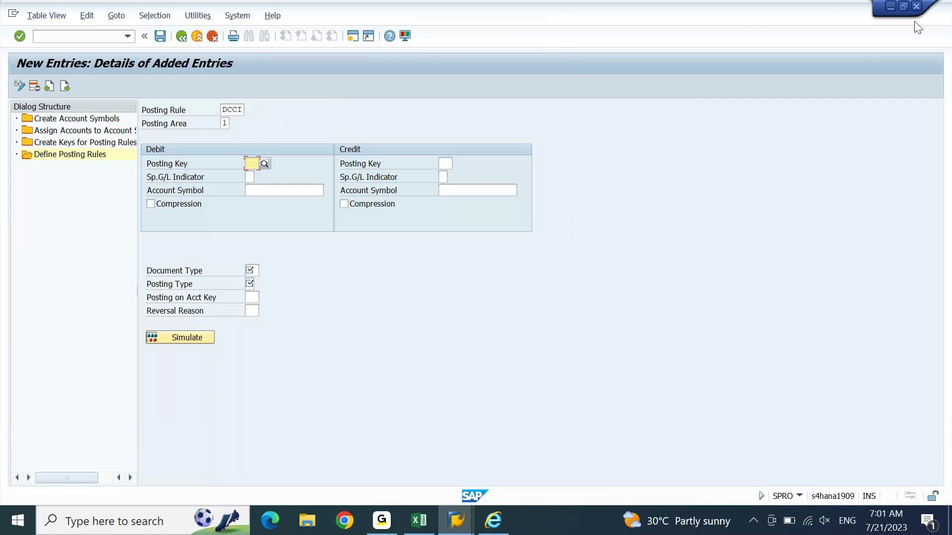
Step: Shrink the SAP window to the right and place the restored Excel window on the left
{"action": "left_click", "coordinate": [905, 8]}
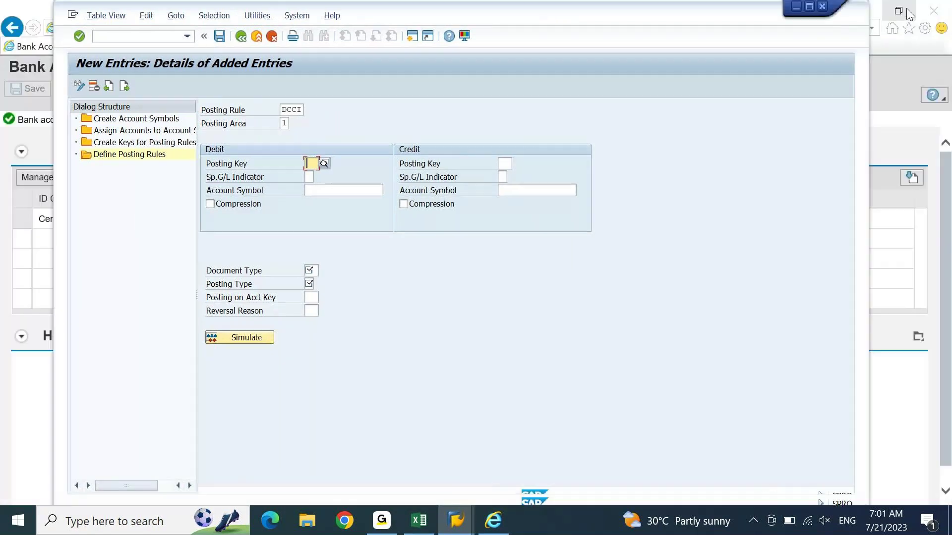
{"action": "left_click_drag", "start_coordinate": [711, 26], "coordinate": [762, 31]}
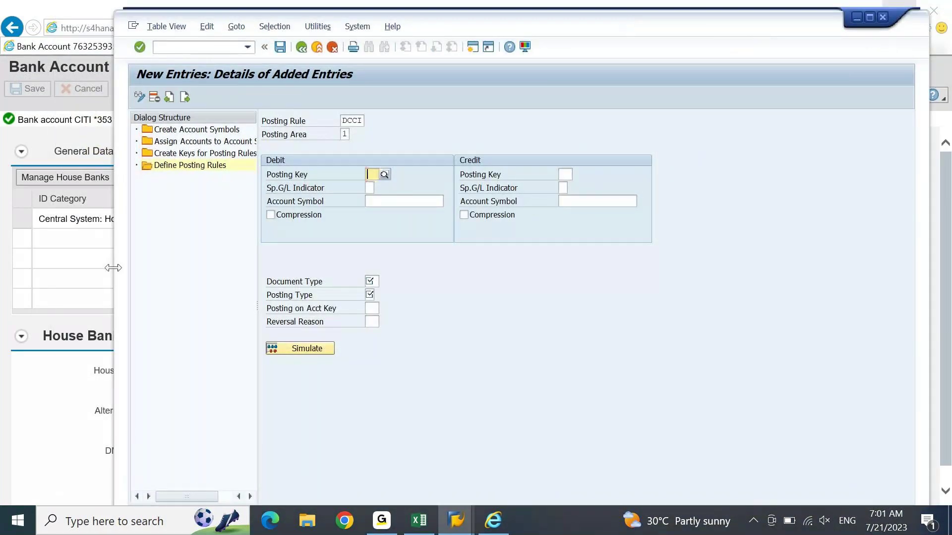
{"action": "left_click_drag", "start_coordinate": [165, 268], "coordinate": [302, 258]}
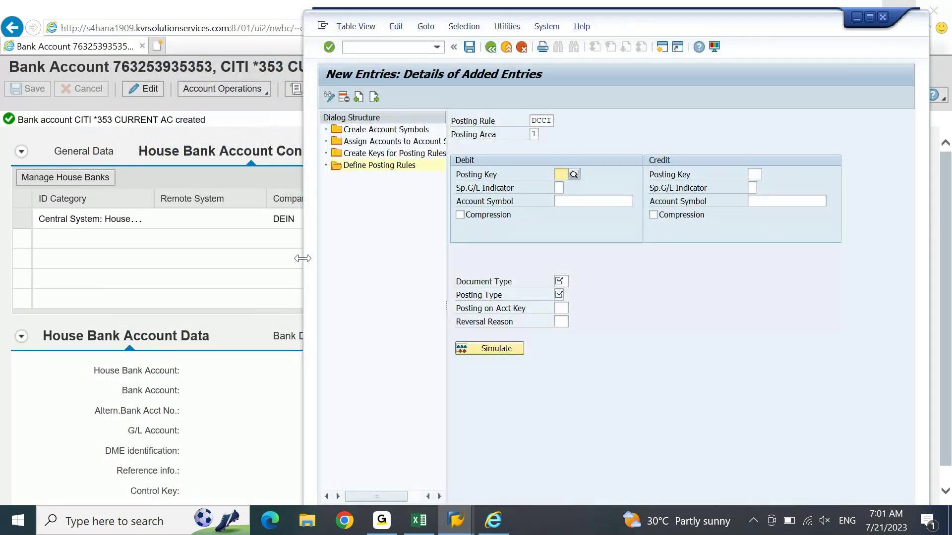
{"action": "key", "text": "alt+Tab"}
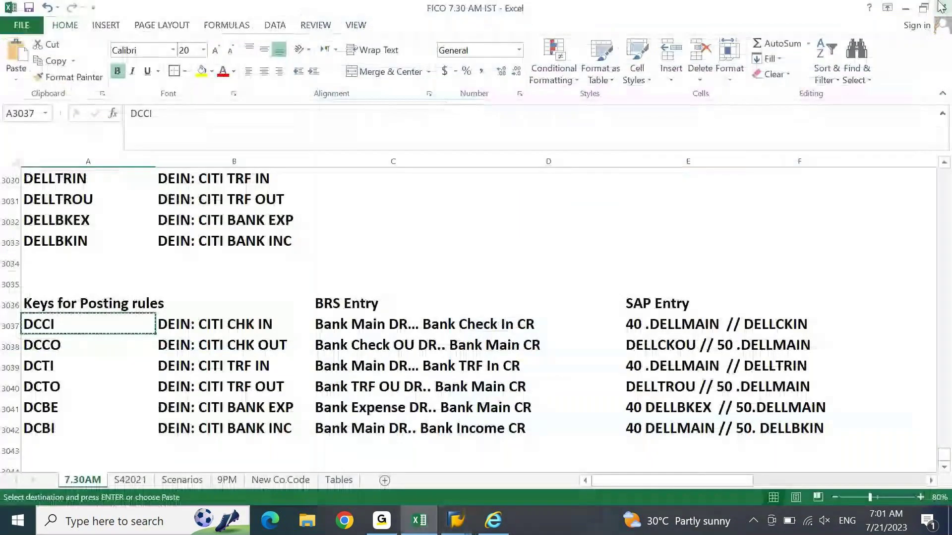
{"action": "left_click", "coordinate": [923, 8]}
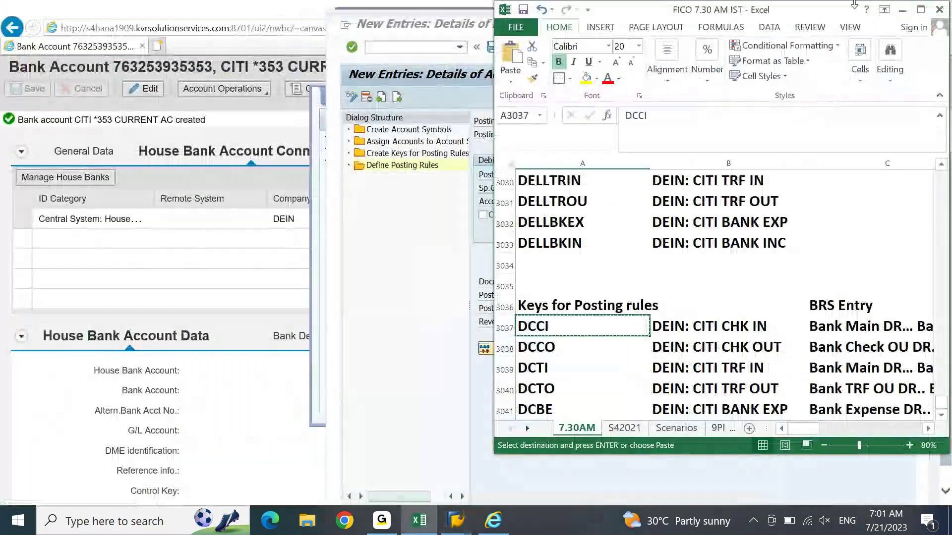
{"action": "left_click_drag", "start_coordinate": [853, 4], "coordinate": [306, 26]}
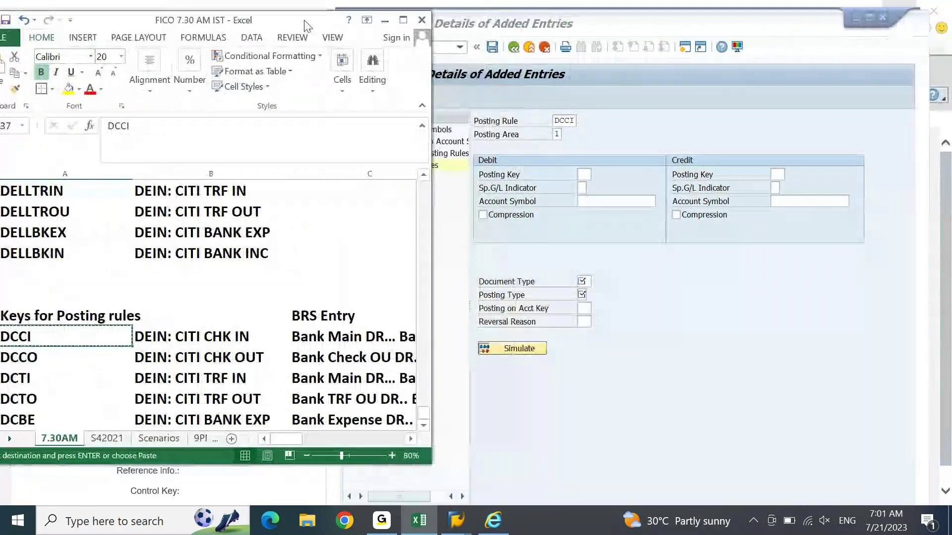
Step: Scroll Excel to the SAP Entry column's last rows and bring SAP back in front
{"action": "left_click", "coordinate": [406, 439]}
{"action": "left_click", "coordinate": [406, 439]}
{"action": "left_click", "coordinate": [406, 438]}
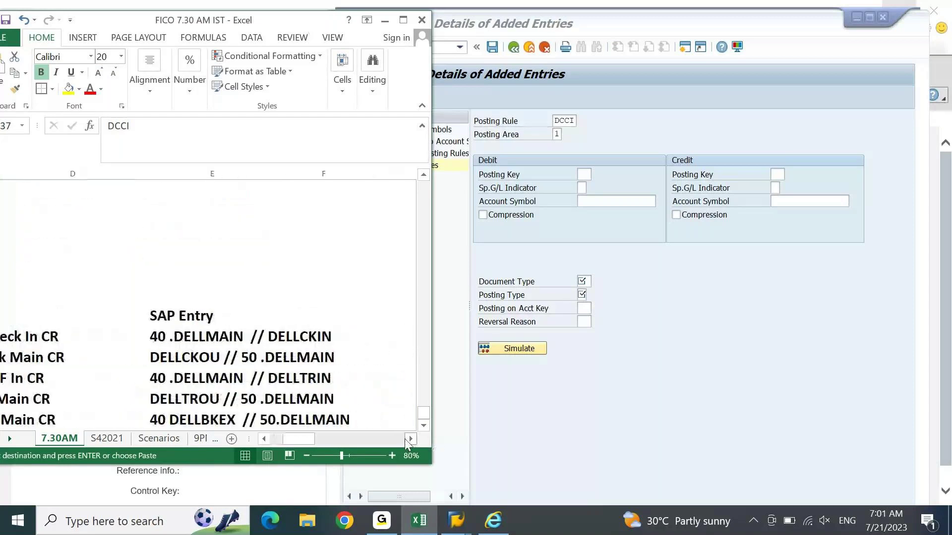
{"action": "left_click", "coordinate": [405, 438]}
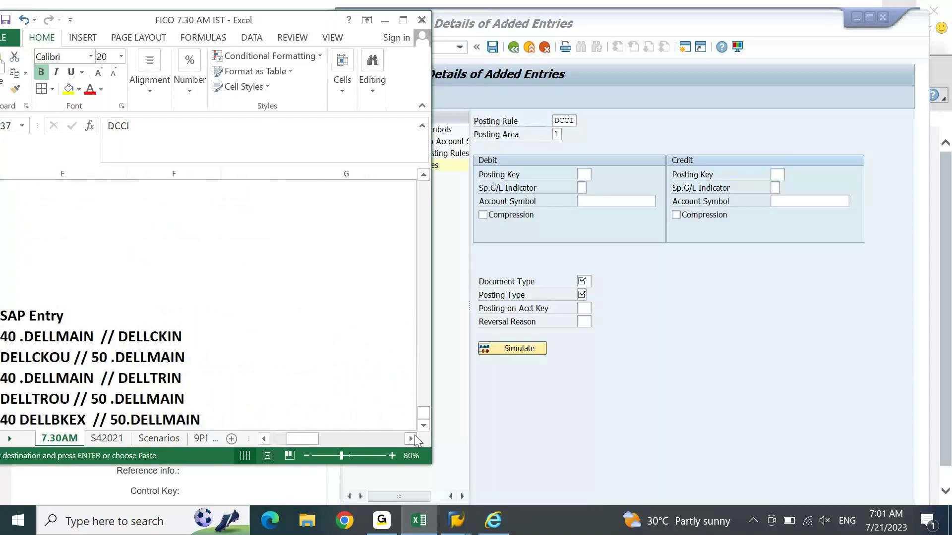
{"action": "left_click", "coordinate": [264, 439]}
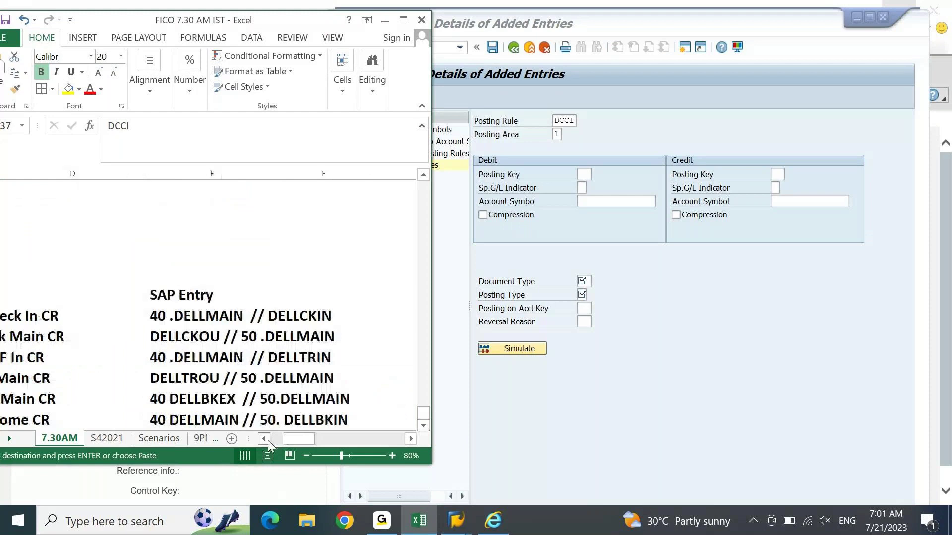
{"action": "left_click", "coordinate": [426, 427]}
{"action": "left_click", "coordinate": [426, 427]}
{"action": "left_click", "coordinate": [715, 255]}
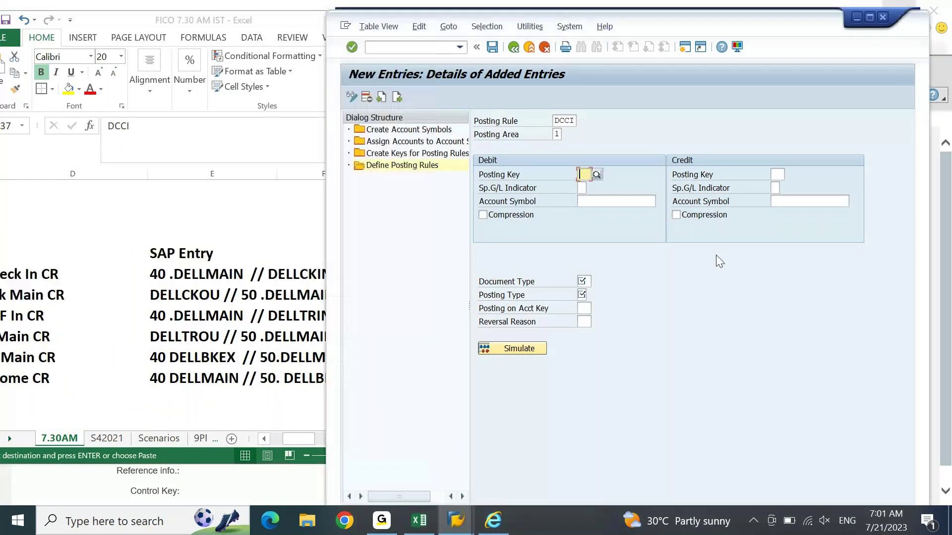
{"action": "left_click_drag", "start_coordinate": [678, 31], "coordinate": [721, 18]}
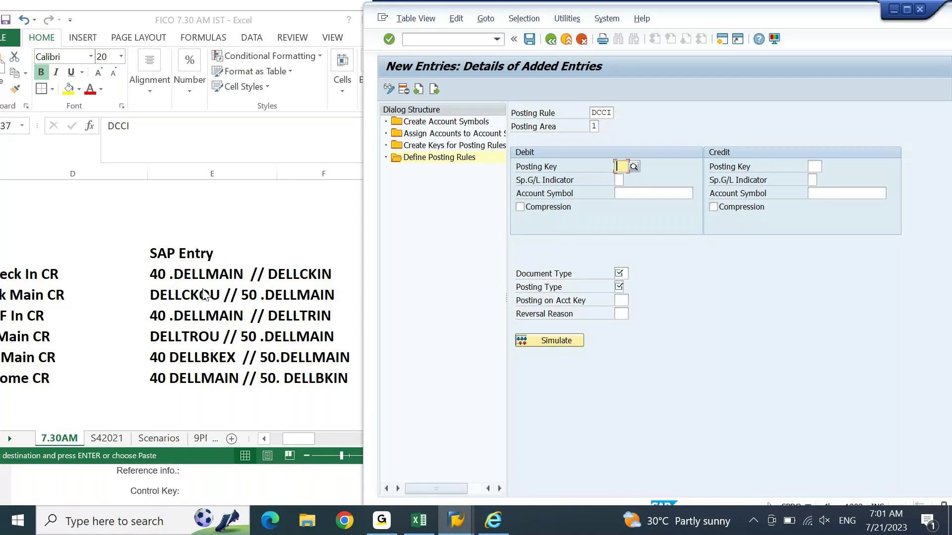
Step: Copy the keys DCCI–DCBI from column A into D37:D42
{"action": "left_click", "coordinate": [198, 276]}
{"action": "key", "text": "Home"}
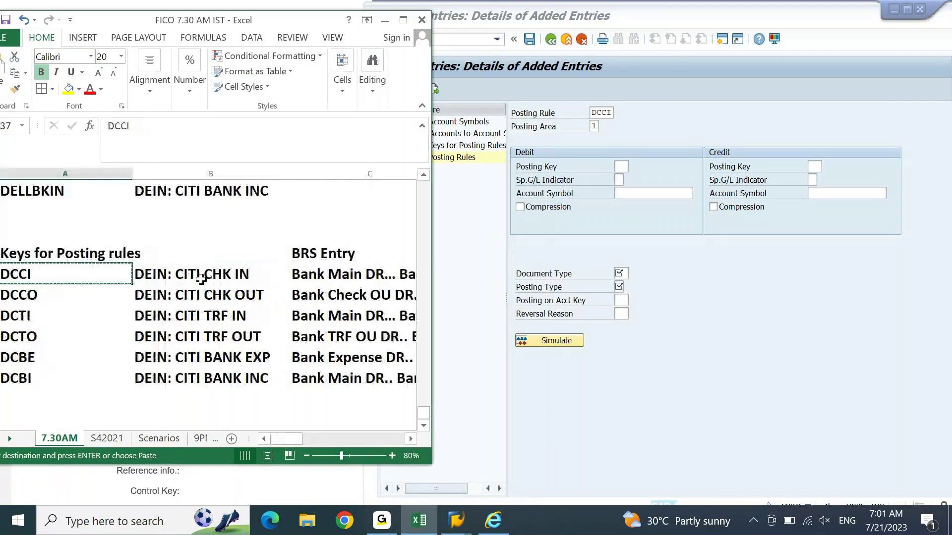
{"action": "key", "text": "ctrl+shift+Down"}
{"action": "key", "text": "ctrl+c"}
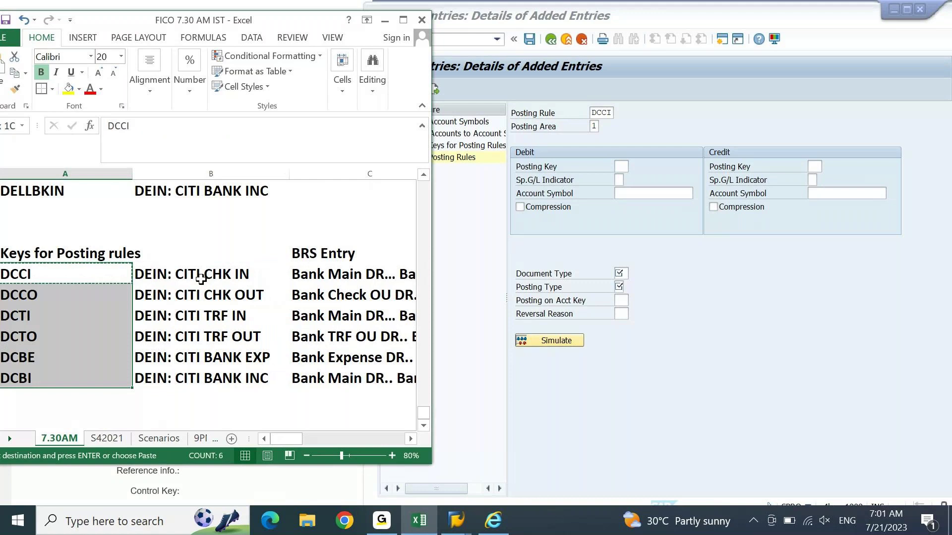
{"action": "key", "text": "Right"}
{"action": "key", "text": "Right"}
{"action": "key", "text": "Right"}
{"action": "key", "text": "Right"}
{"action": "key", "text": "Right"}
{"action": "key", "text": "Right"}
{"action": "key", "text": "Left"}
{"action": "key", "text": "Left"}
{"action": "key", "text": "Left"}
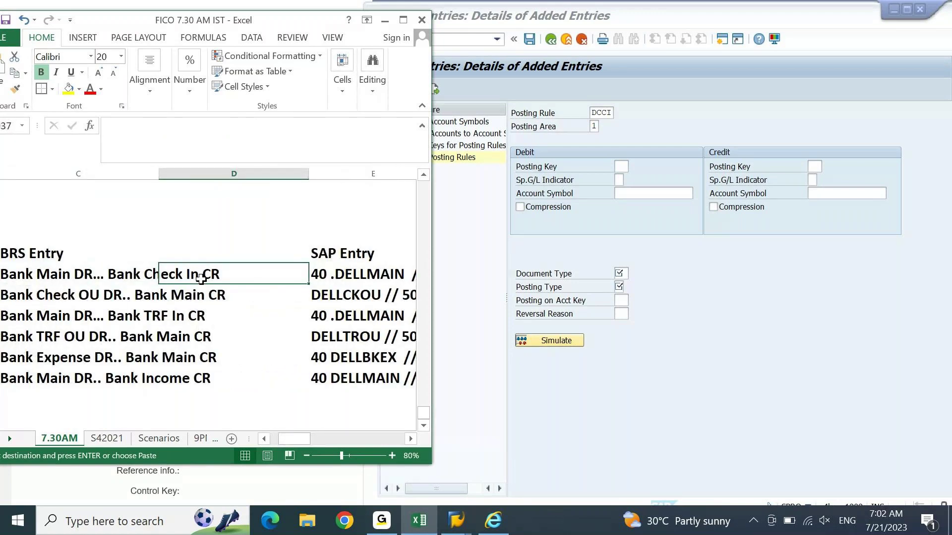
{"action": "key", "text": "ctrl+v"}
{"action": "key", "text": "Right"}
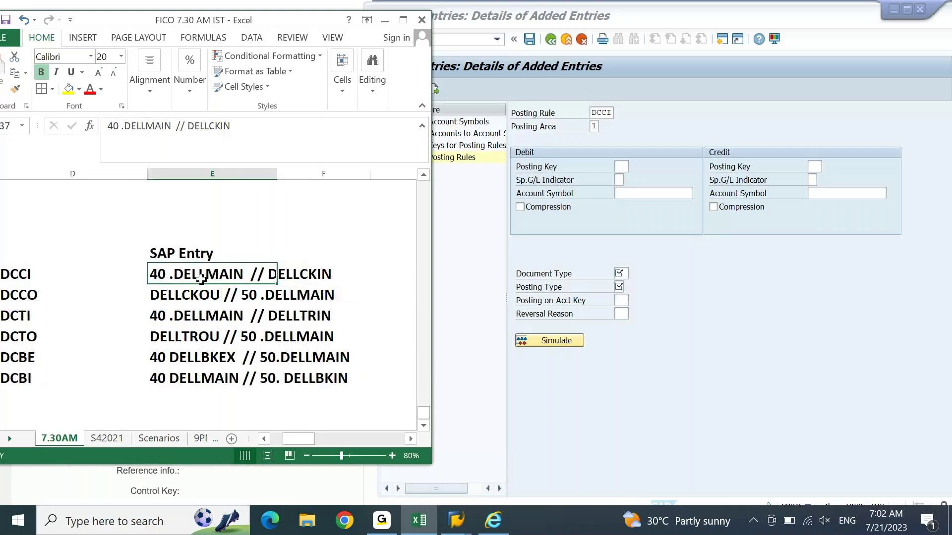
Step: Select the pasted keys DCCI–DCBI and right-align them
{"action": "key", "text": "Left"}
{"action": "key", "text": "alt+o"}
{"action": "key", "text": "Escape"}
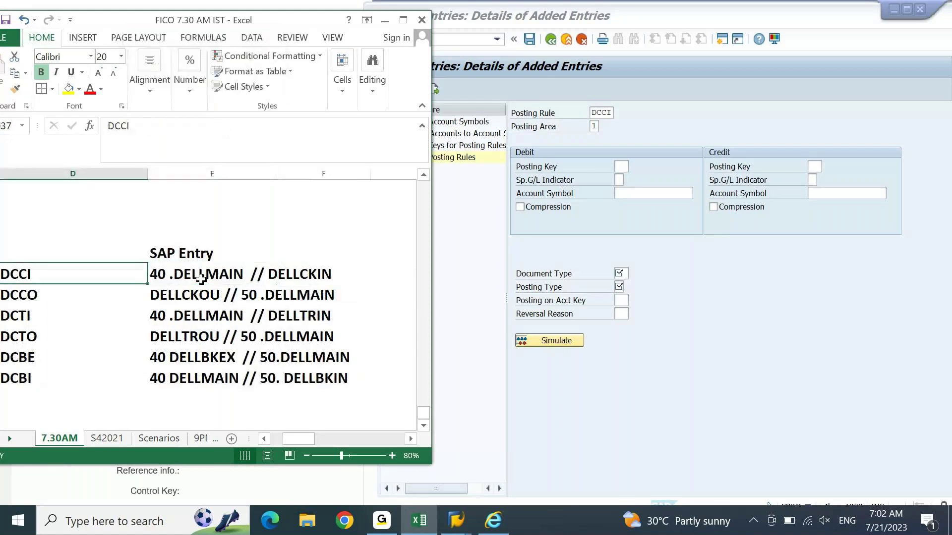
{"action": "key", "text": "ctrl+shift+Down"}
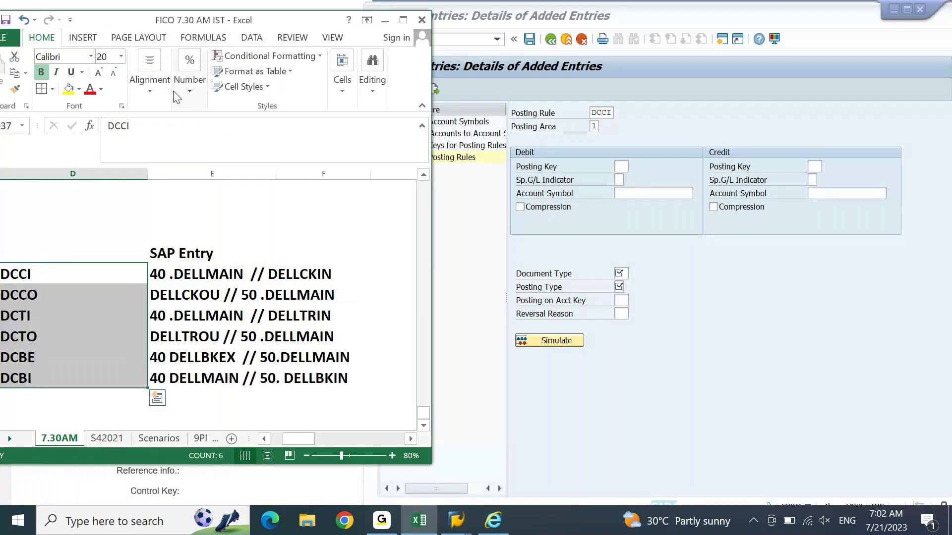
{"action": "left_click", "coordinate": [402, 21]}
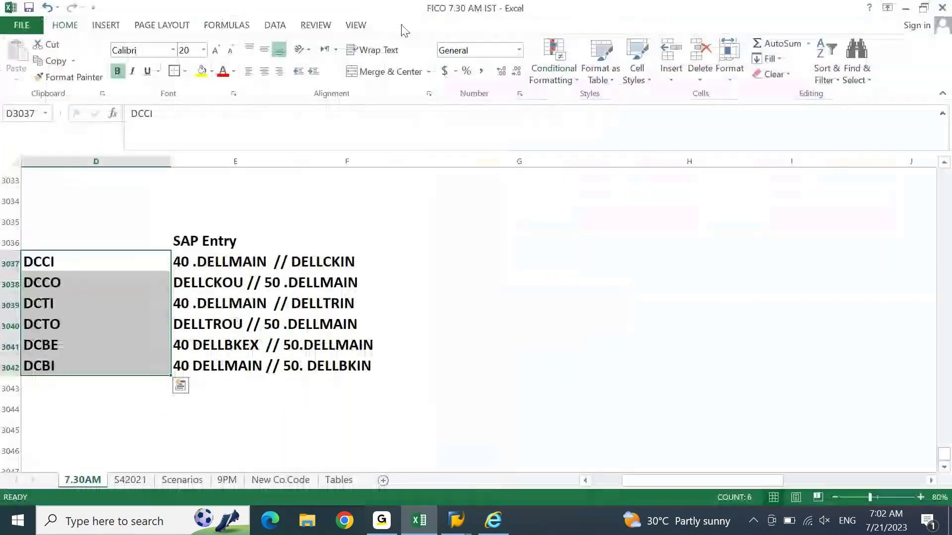
{"action": "left_click", "coordinate": [279, 71]}
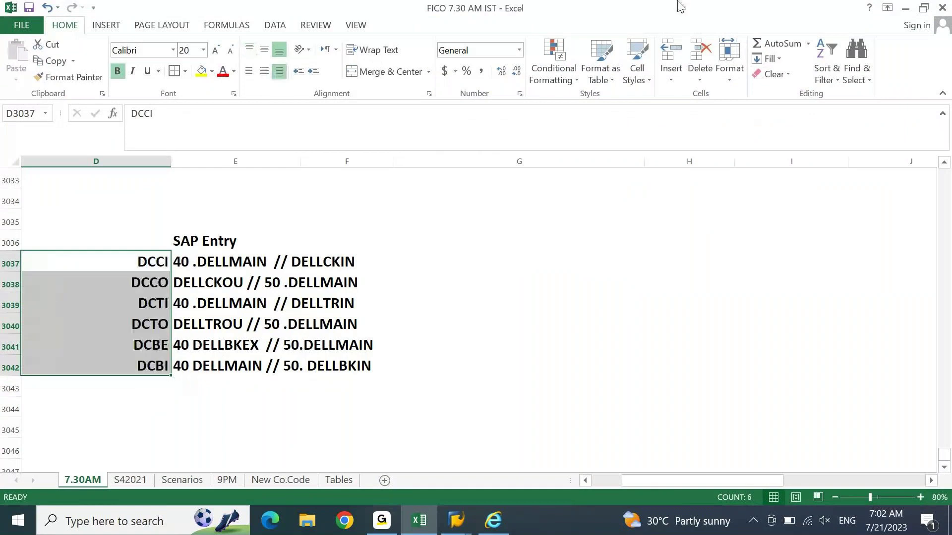
Step: Restore the Excel window and compare the keys with the SAP entry screen
{"action": "left_click", "coordinate": [924, 9]}
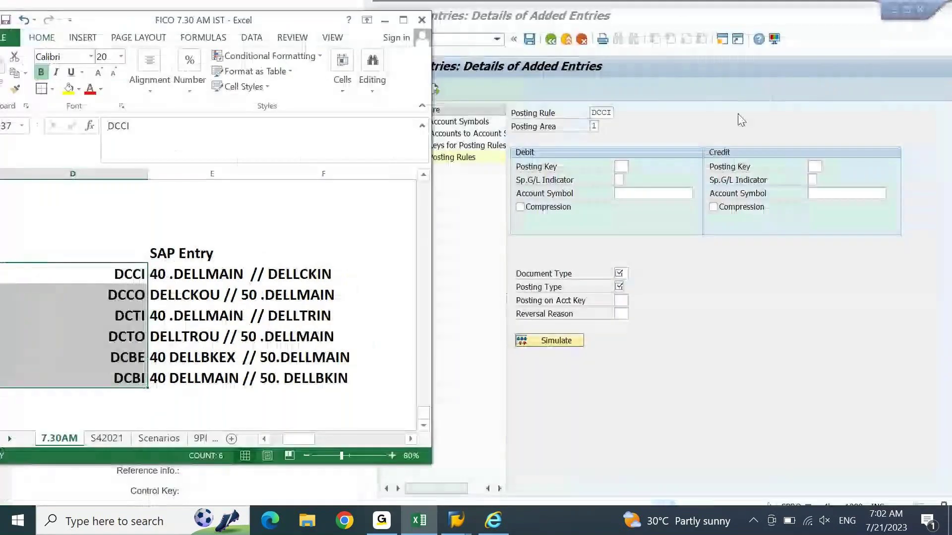
{"action": "left_click", "coordinate": [798, 14]}
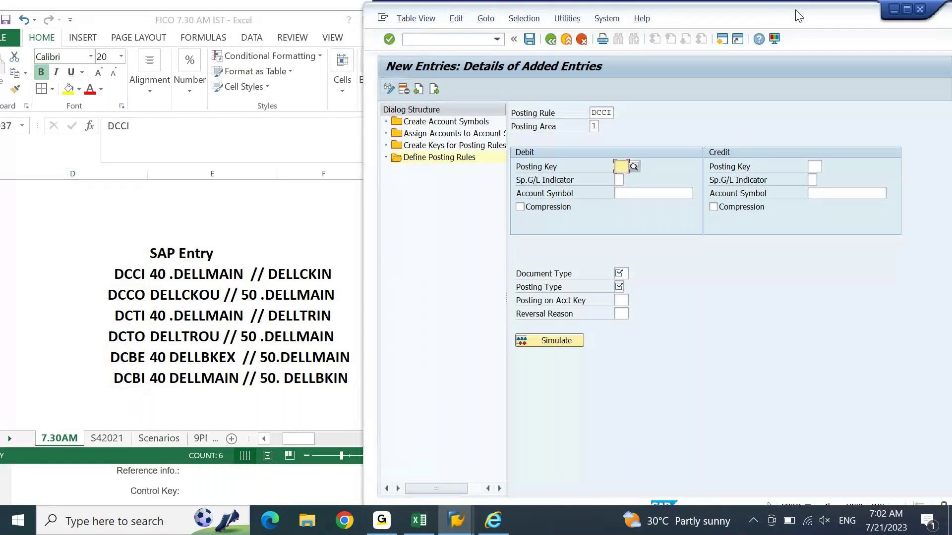
{"action": "left_click", "coordinate": [137, 261]}
{"action": "left_click", "coordinate": [712, 249]}
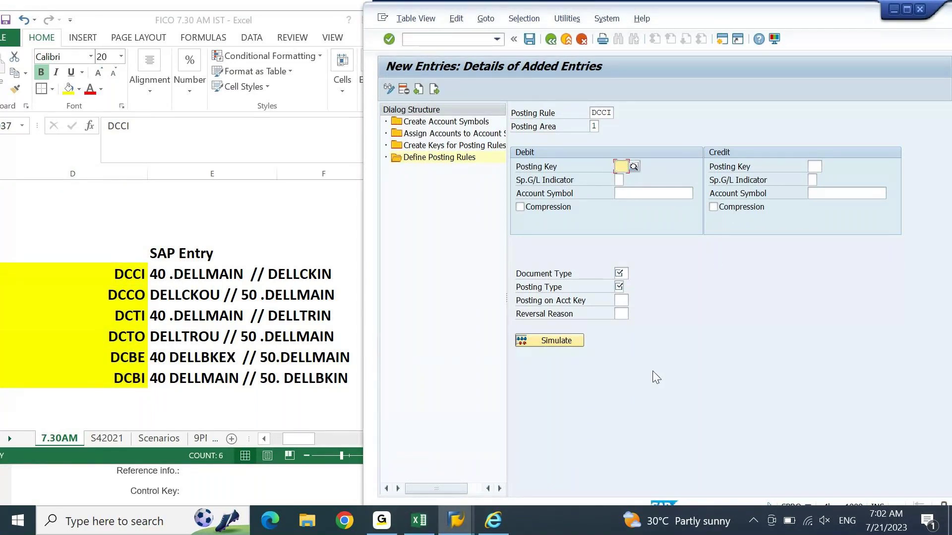
Step: Enter debit key 40 with DELLMAIN, credit symbol DELLCKIN and document type ZR
{"action": "type", "text": "40"}
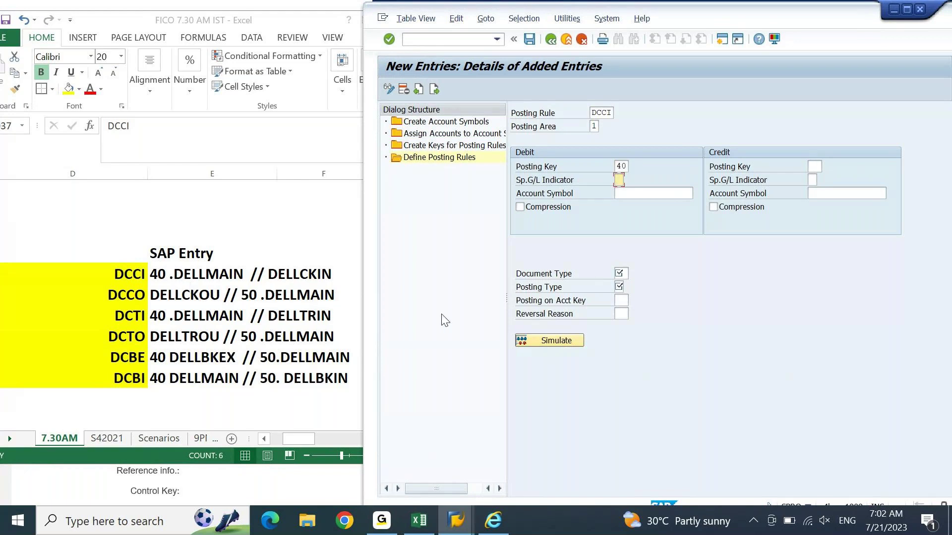
{"action": "left_click", "coordinate": [654, 193]}
{"action": "type", "text": "DELLMAIN"}
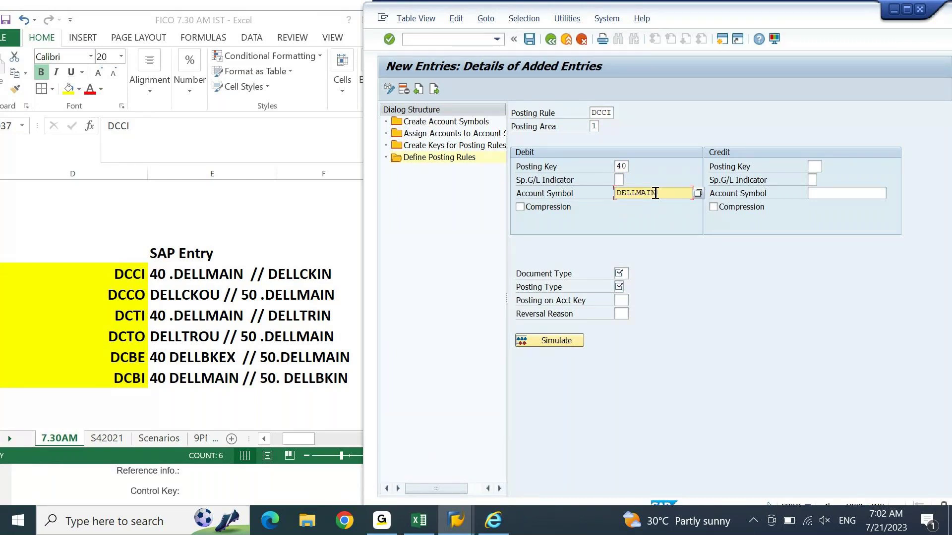
{"action": "left_click", "coordinate": [815, 168]}
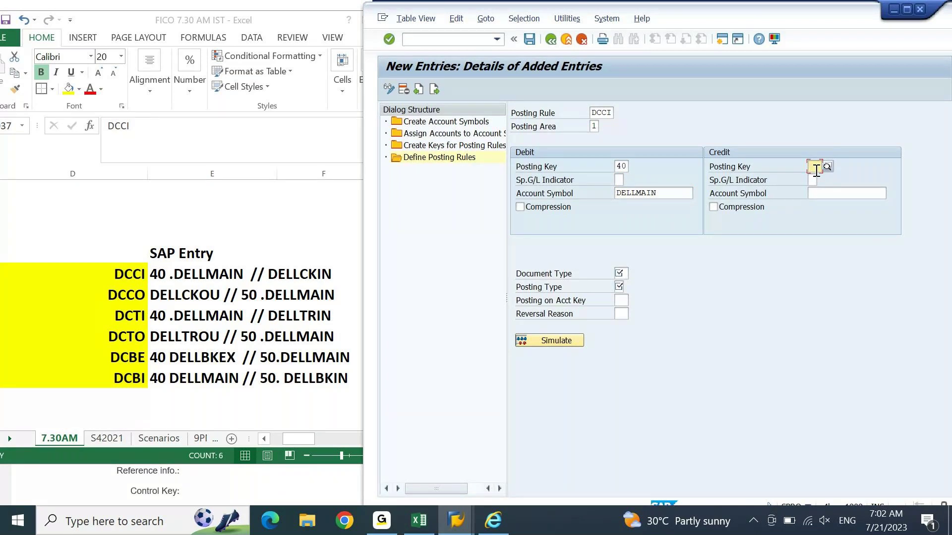
{"action": "left_click", "coordinate": [825, 197]}
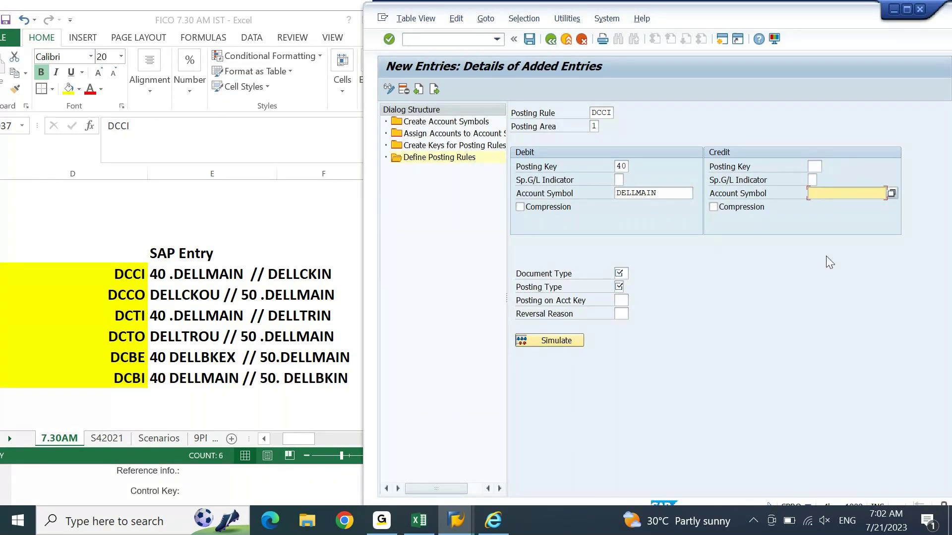
{"action": "type", "text": "DELLCKIN"}
{"action": "left_click", "coordinate": [626, 274]}
{"action": "type", "text": "ZR"}
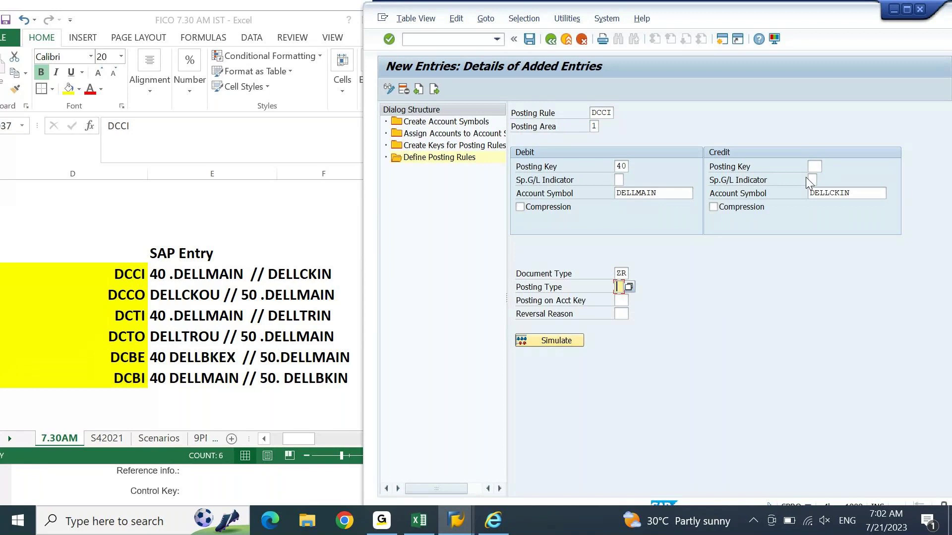
Step: Set posting type 5 (Clear credit G/L act) and save the DCCI rule
{"action": "key", "text": "F4"}
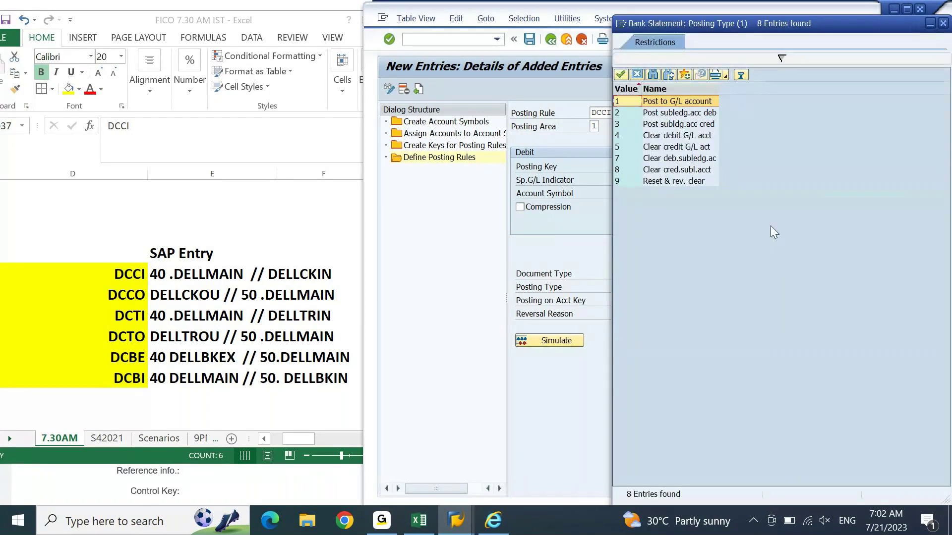
{"action": "left_click", "coordinate": [663, 151]}
{"action": "double_click", "coordinate": [661, 151]}
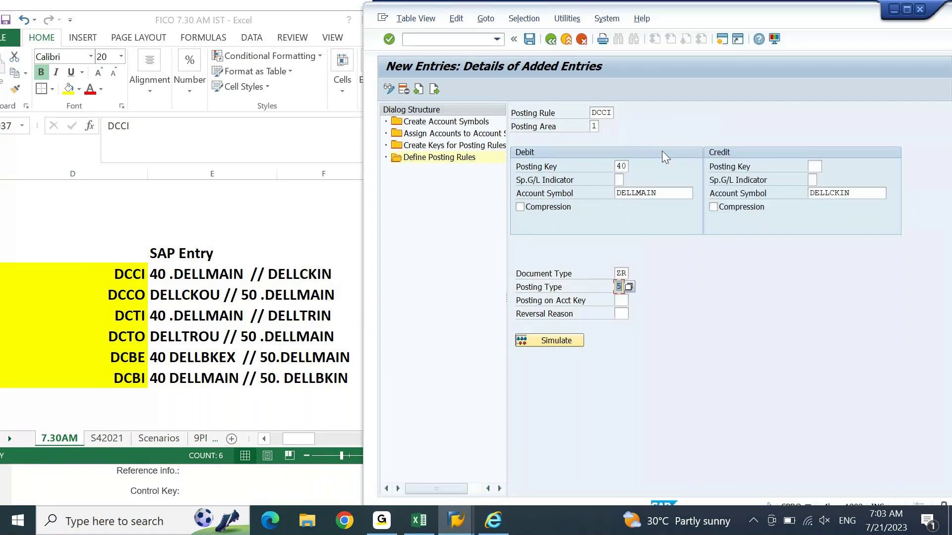
{"action": "key", "text": "Return"}
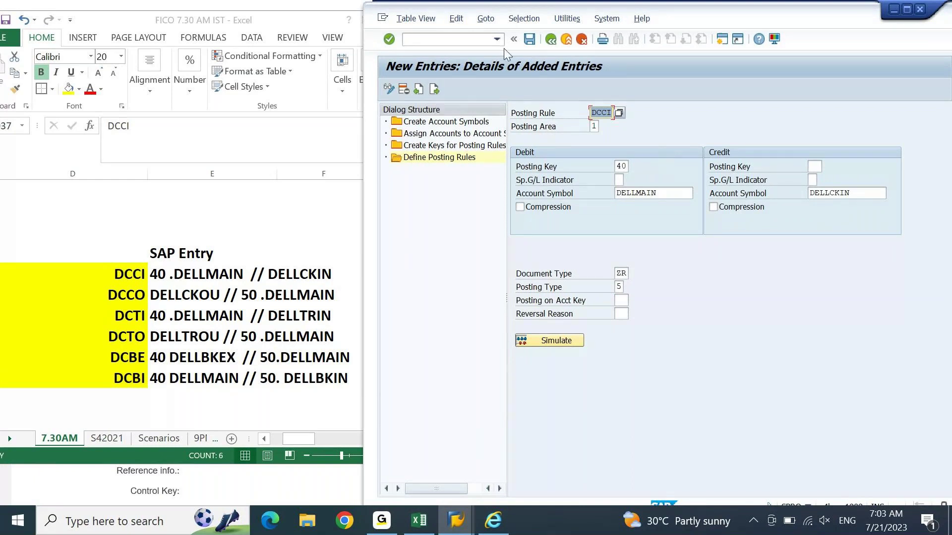
{"action": "left_click", "coordinate": [533, 40]}
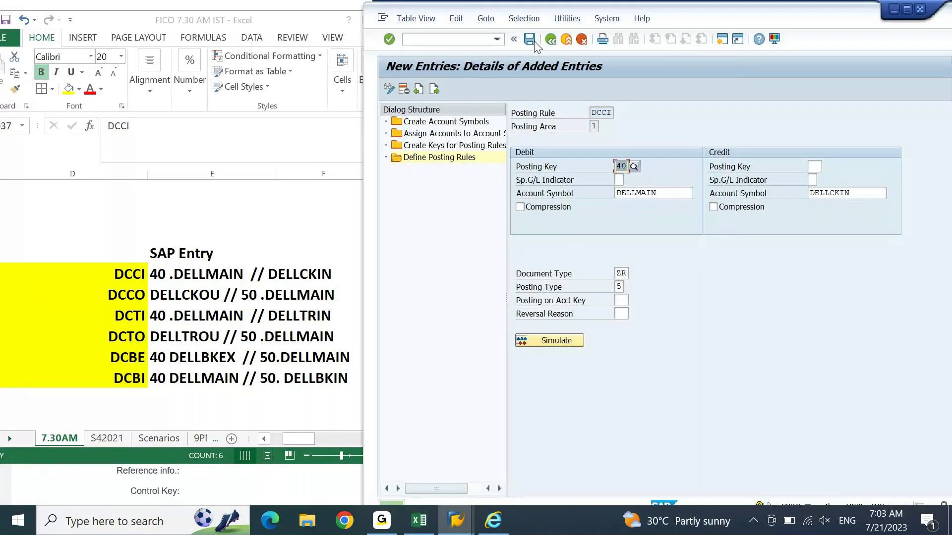
Step: Start the next entry with posting rule DCCO
{"action": "left_click", "coordinate": [433, 89]}
{"action": "type", "text": "DCCO"}
{"action": "key", "text": "Tab"}
Step: Enter posting area 1, credit key 50, debit DELLCKOU, credit DELLMAIN and document type ZR
{"action": "type", "text": "1"}
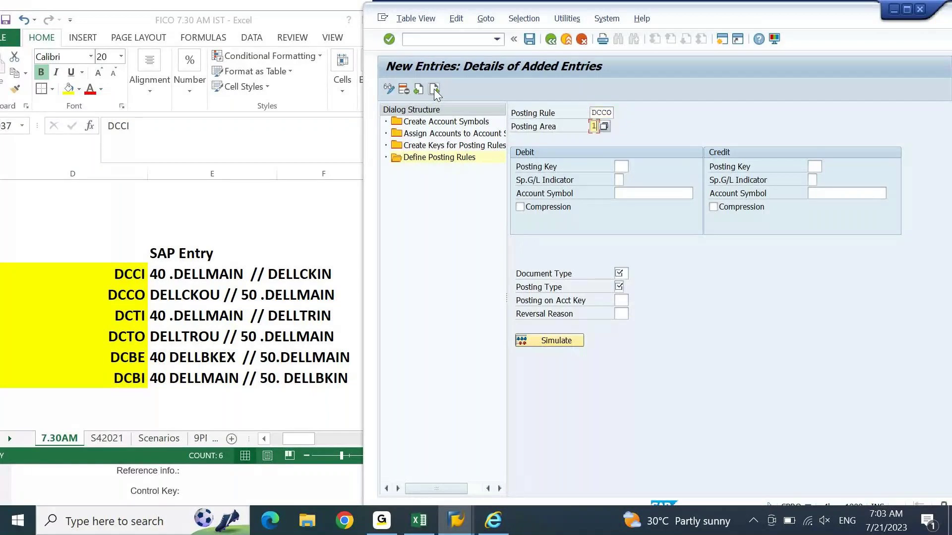
{"action": "key", "text": "Tab"}
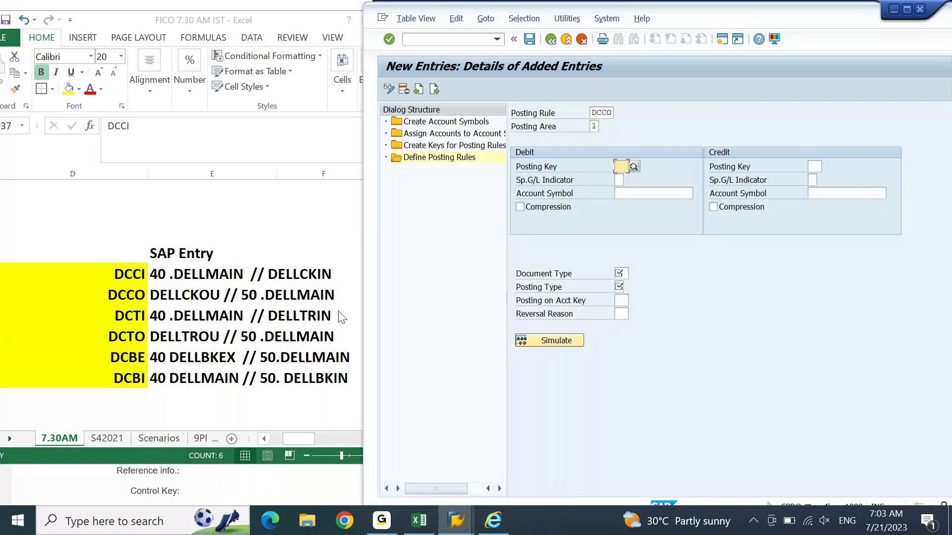
{"action": "left_click", "coordinate": [814, 170]}
{"action": "type", "text": "50"}
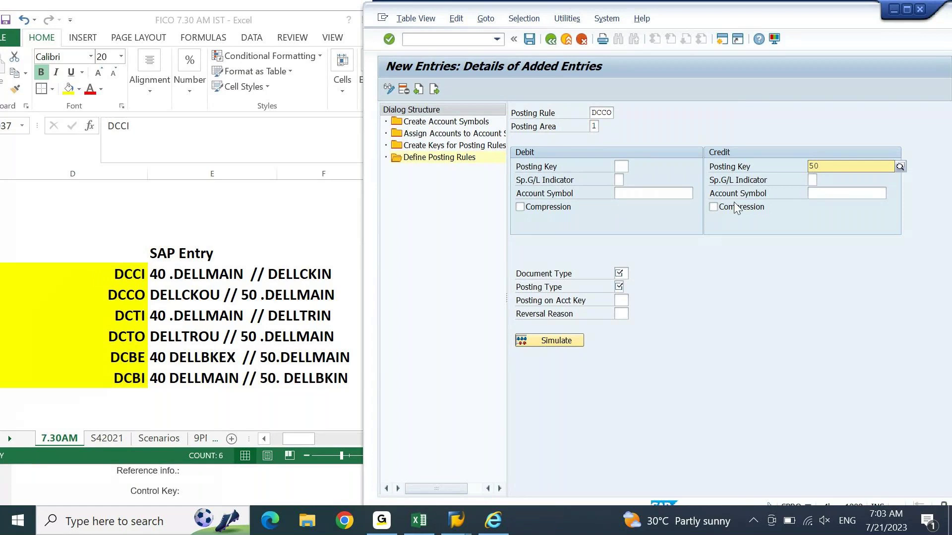
{"action": "left_click", "coordinate": [679, 193]}
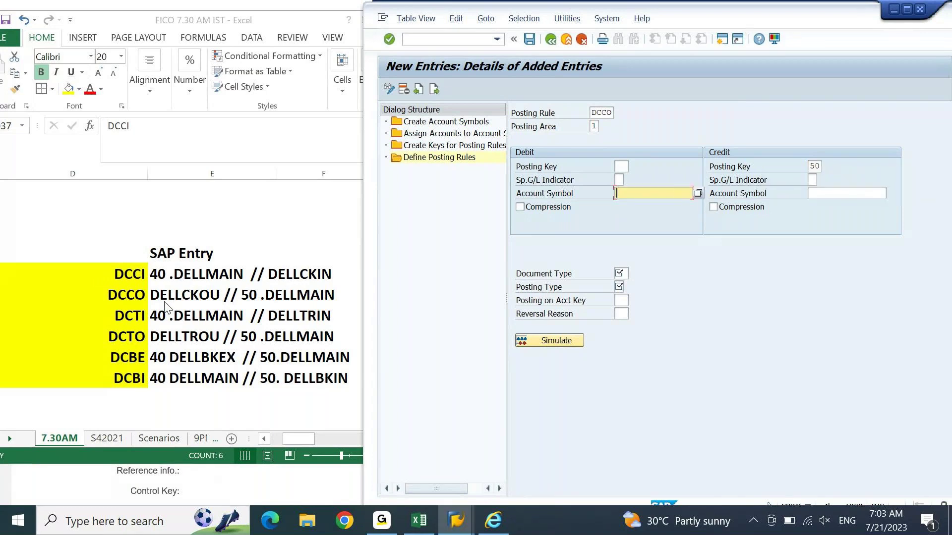
{"action": "type", "text": "D"}
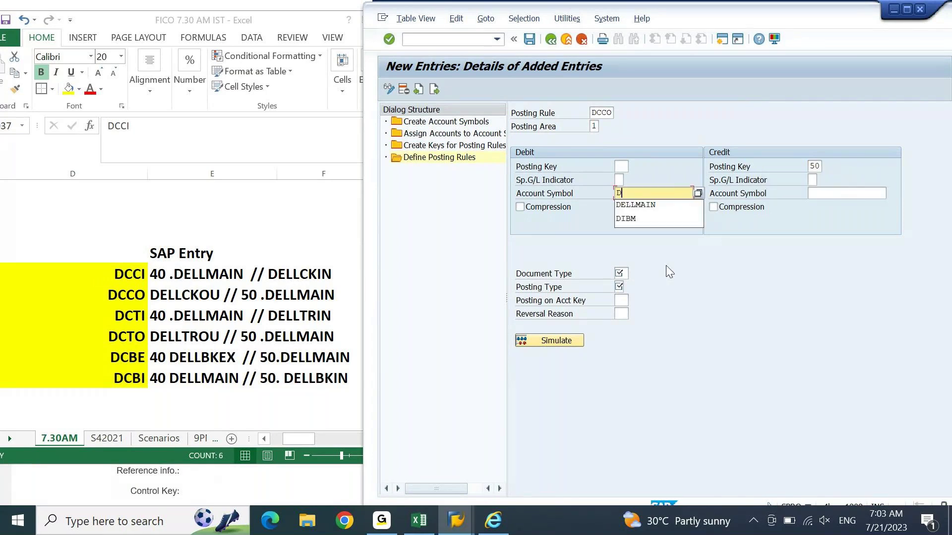
{"action": "type", "text": "ELLCKOU"}
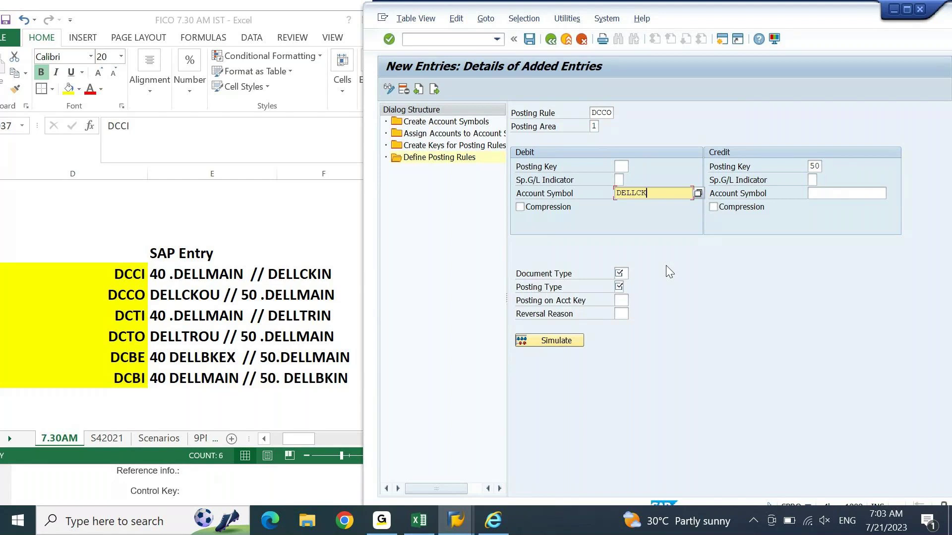
{"action": "key", "text": "Tab"}
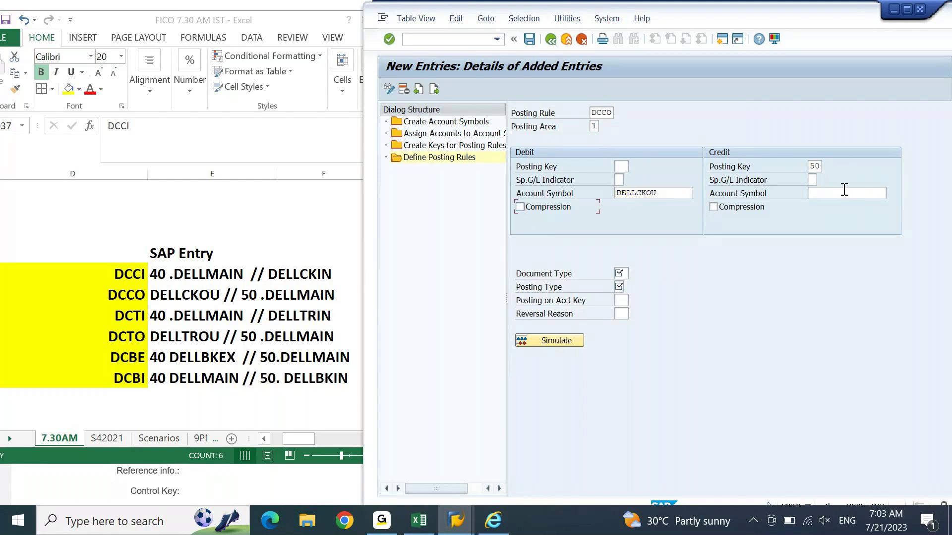
{"action": "left_click", "coordinate": [845, 191]}
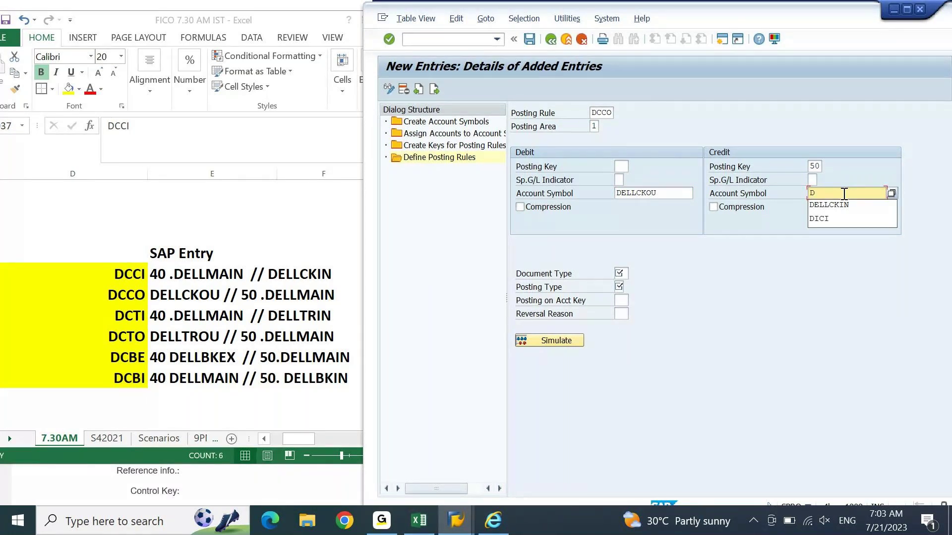
{"action": "type", "text": "DELLMAIN"}
{"action": "left_click", "coordinate": [620, 274]}
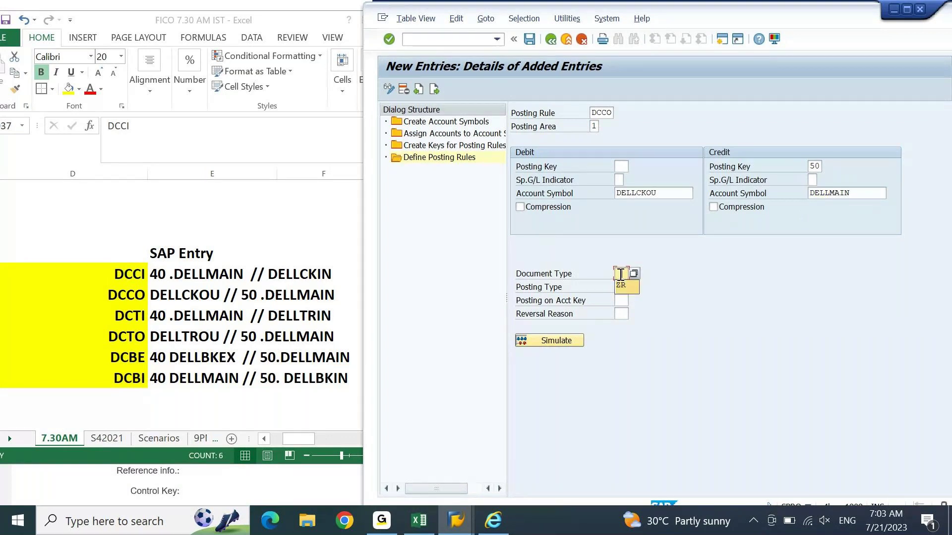
{"action": "left_click", "coordinate": [620, 285]}
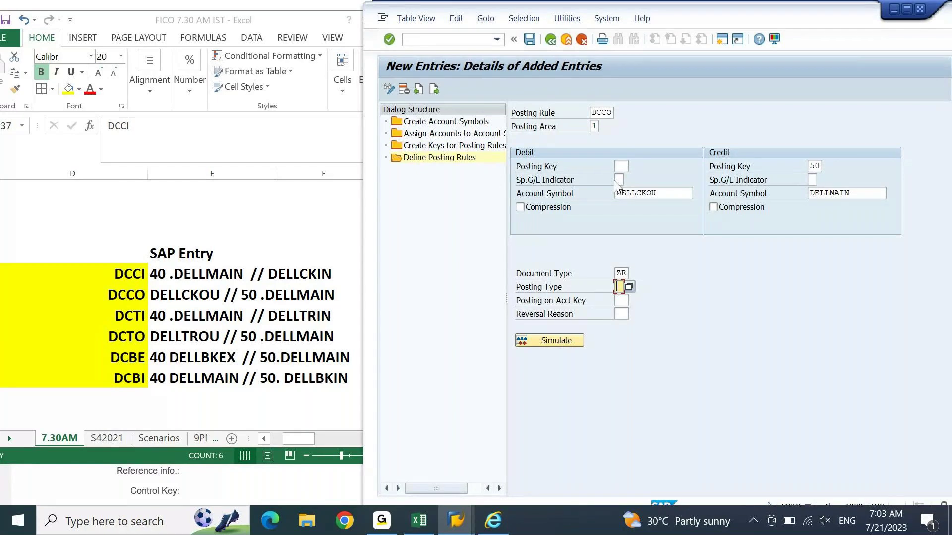
Step: Set posting type 4 (Clear debit G/L acct) and save the DCCO rule
{"action": "type", "text": "1"}
{"action": "key", "text": "Return"}
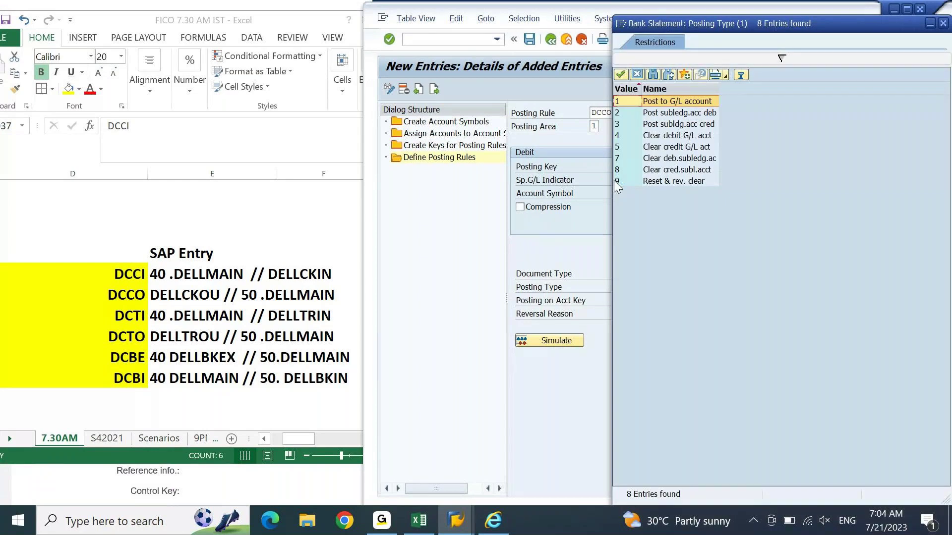
{"action": "left_click", "coordinate": [691, 140]}
{"action": "double_click", "coordinate": [688, 139]}
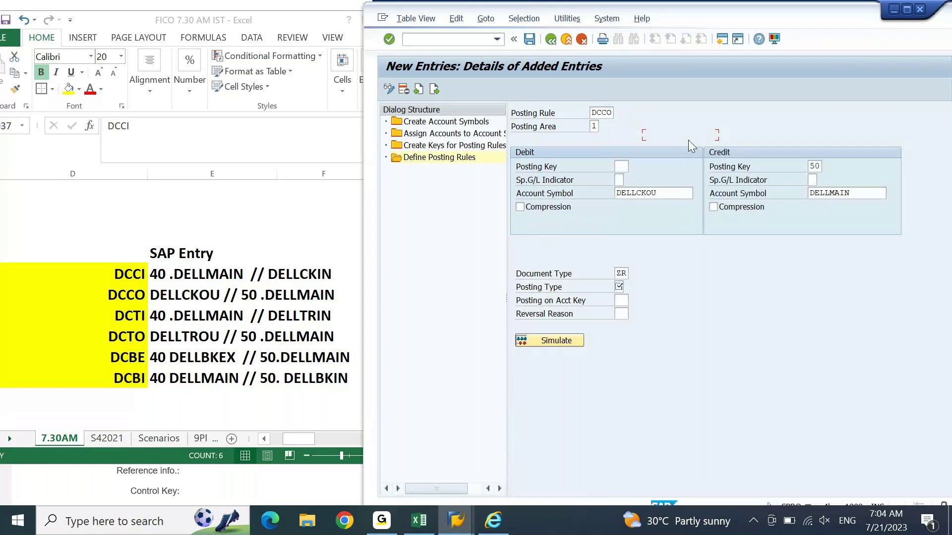
{"action": "key", "text": "Return"}
{"action": "left_click", "coordinate": [530, 40]}
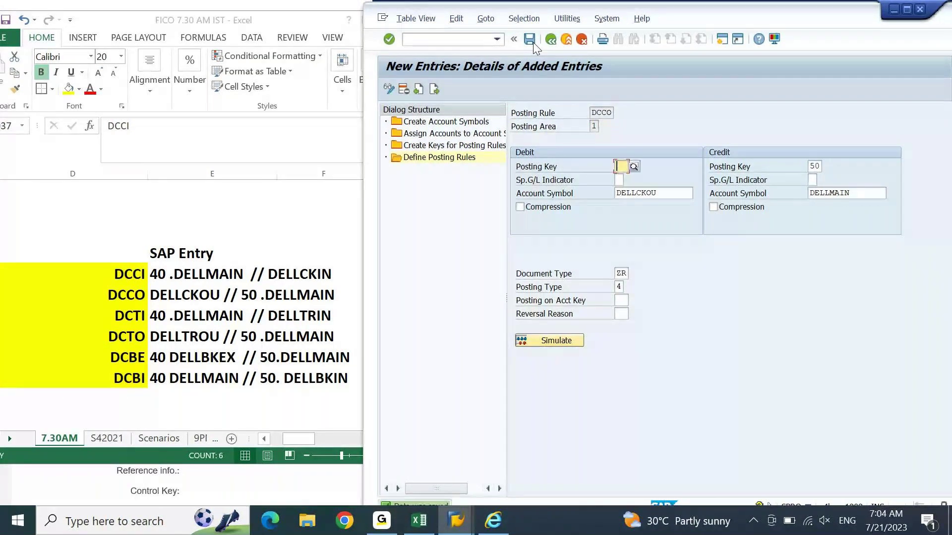
Step: Begin a new entry DCTI in posting area 1 with debit key 40
{"action": "left_click", "coordinate": [434, 89]}
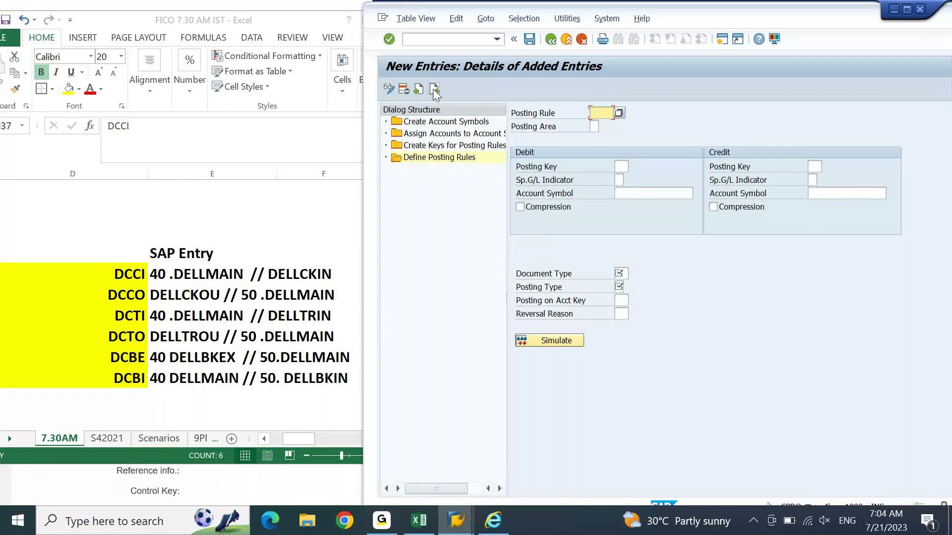
{"action": "type", "text": "DCTI"}
{"action": "key", "text": "Tab"}
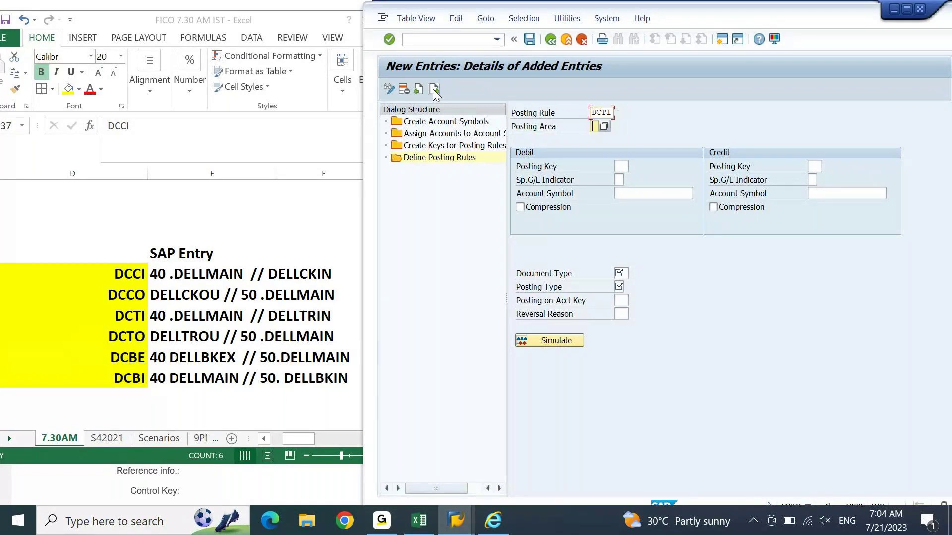
{"action": "type", "text": "1"}
{"action": "key", "text": "Tab"}
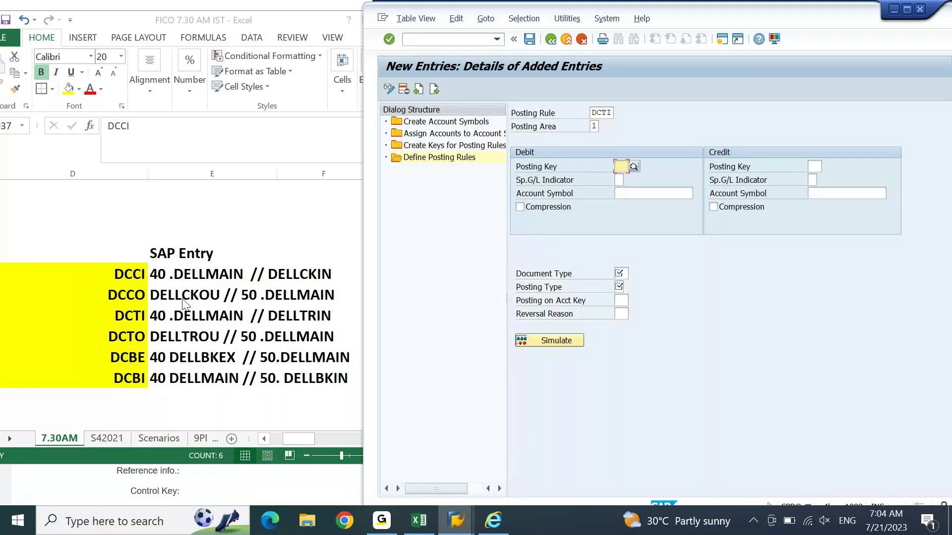
{"action": "type", "text": "40"}
{"action": "key", "text": "Tab"}
Step: Set debit symbol DELLMAIN, credit symbol DELLTRIN and document type ZR
{"action": "left_click", "coordinate": [641, 193]}
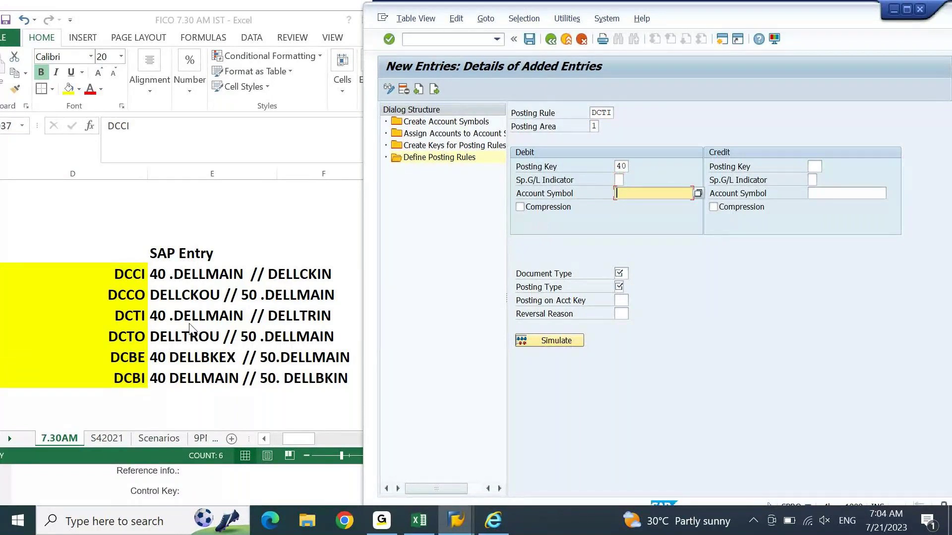
{"action": "type", "text": "D"}
{"action": "left_click", "coordinate": [659, 221]}
{"action": "left_click", "coordinate": [839, 192]}
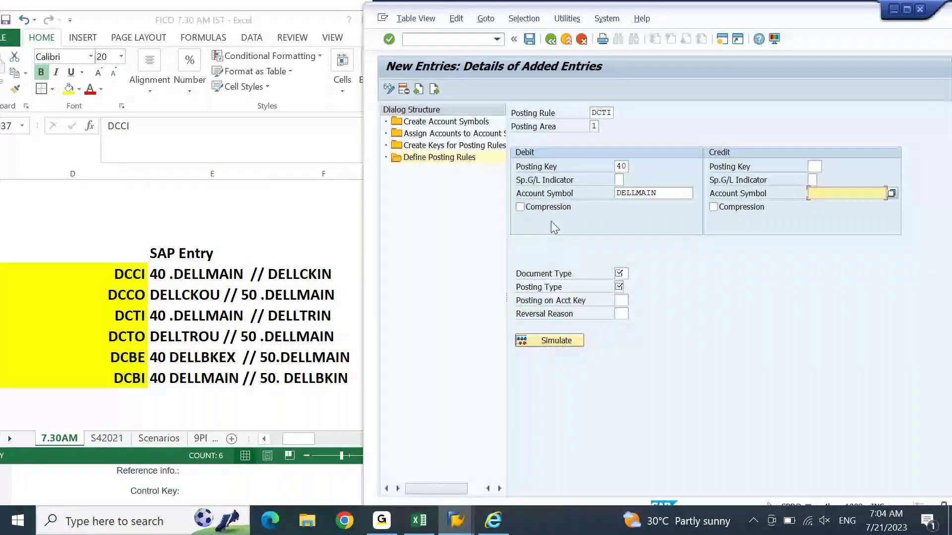
{"action": "type", "text": "DELL"}
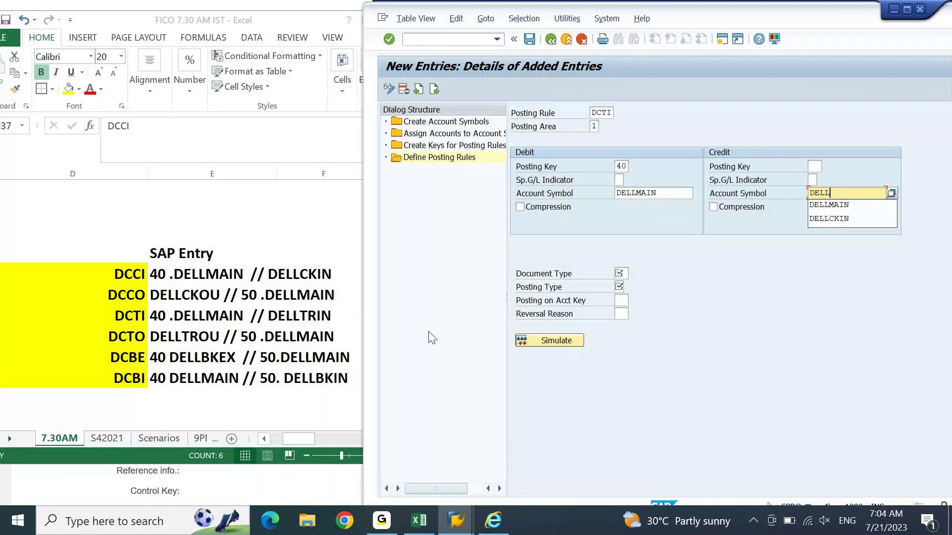
{"action": "type", "text": "TRIN"}
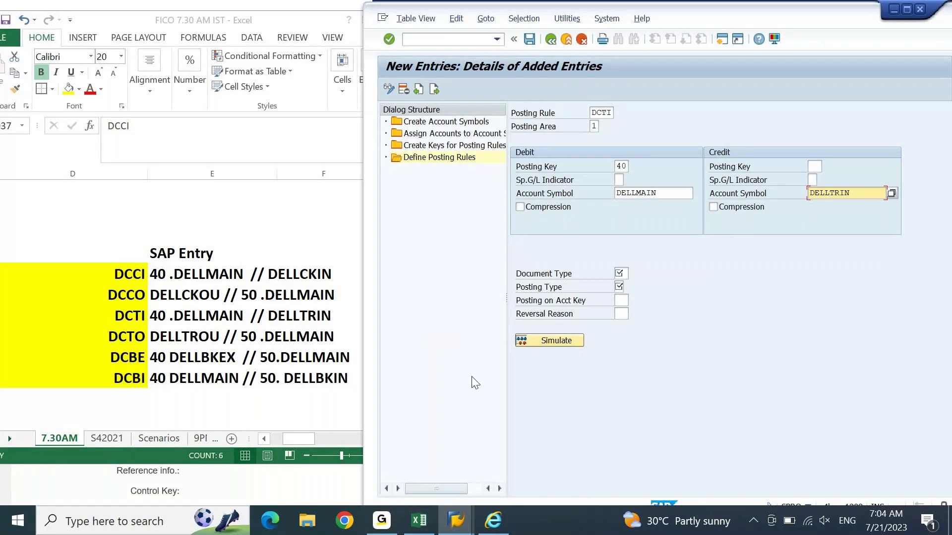
{"action": "left_click", "coordinate": [622, 272]}
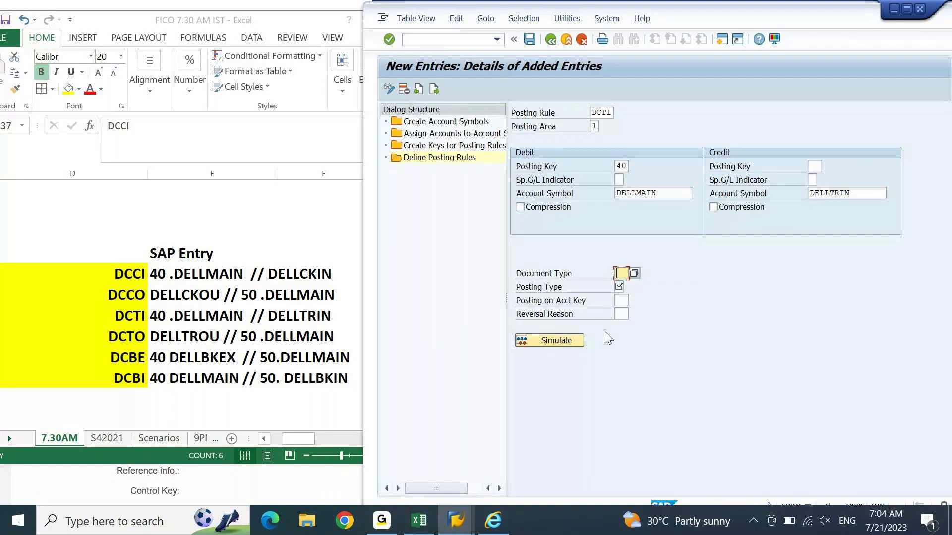
{"action": "type", "text": "ZR"}
{"action": "key", "text": "Tab"}
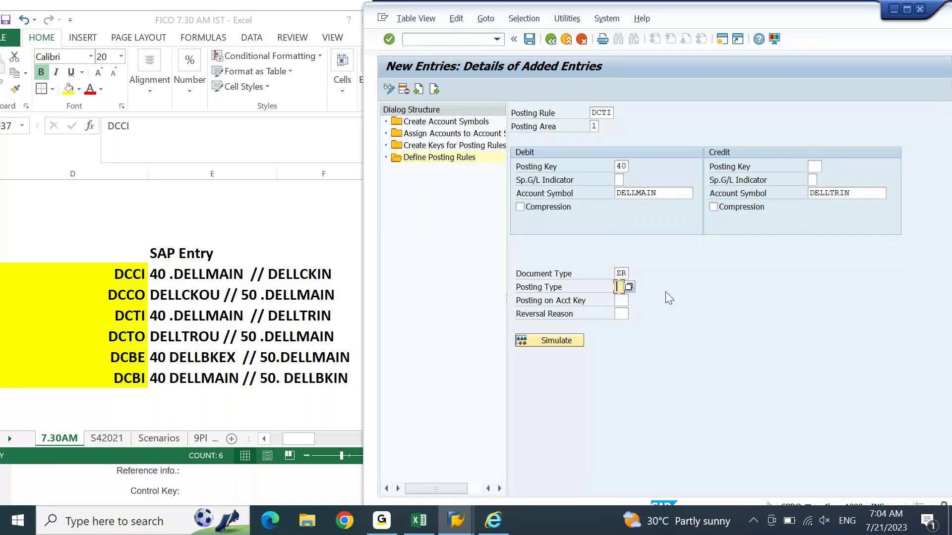
Step: Set posting type 5 (Clear credit G/L act), save the DCTI rule, and start a blank entry
{"action": "key", "text": "F4"}
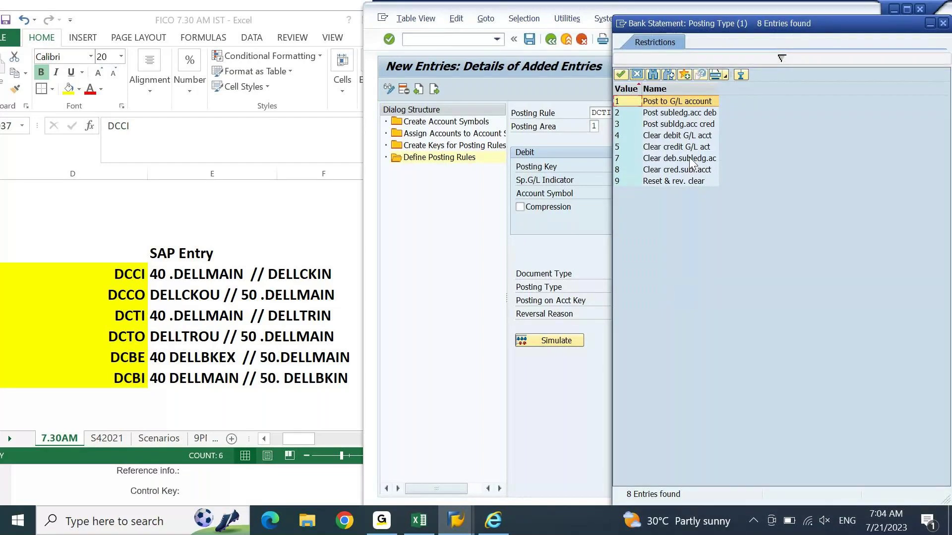
{"action": "double_click", "coordinate": [683, 148]}
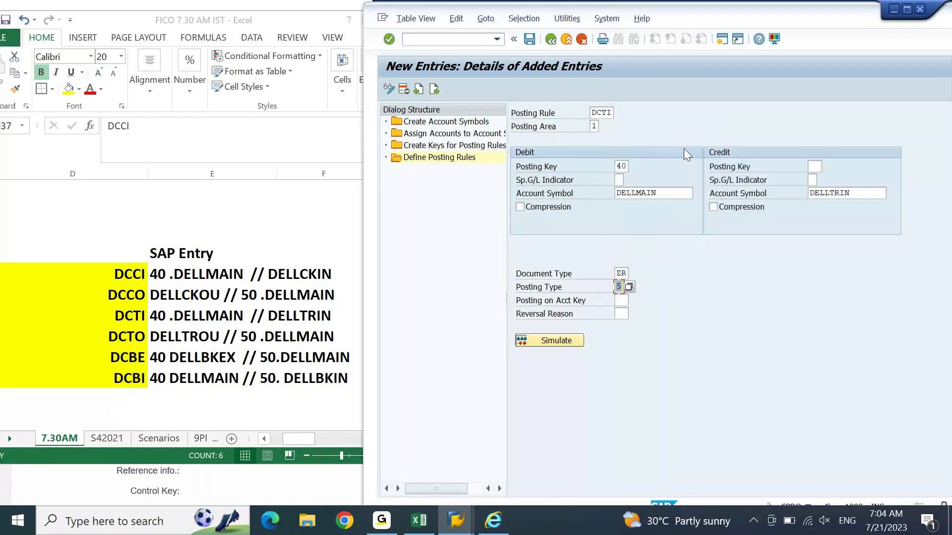
{"action": "key", "text": "Return"}
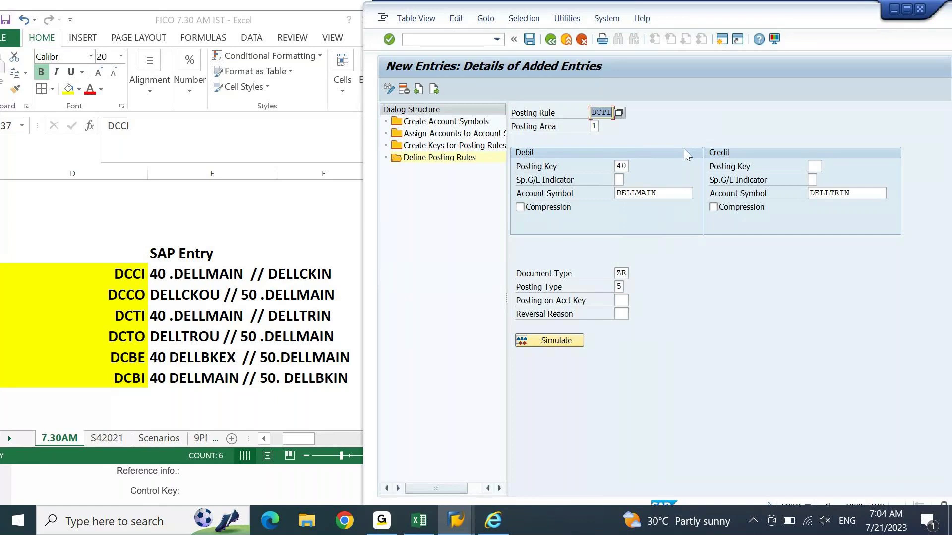
{"action": "left_click", "coordinate": [529, 38]}
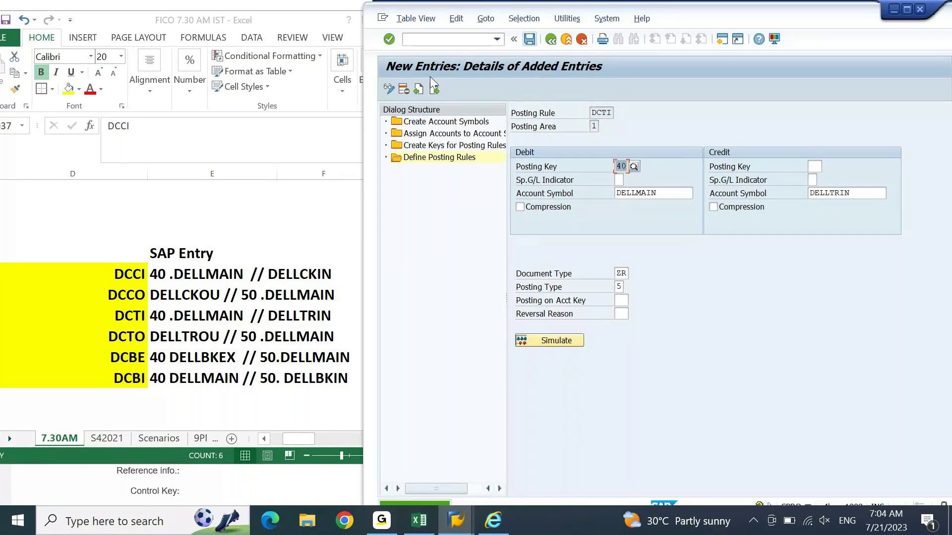
{"action": "left_click", "coordinate": [438, 88]}
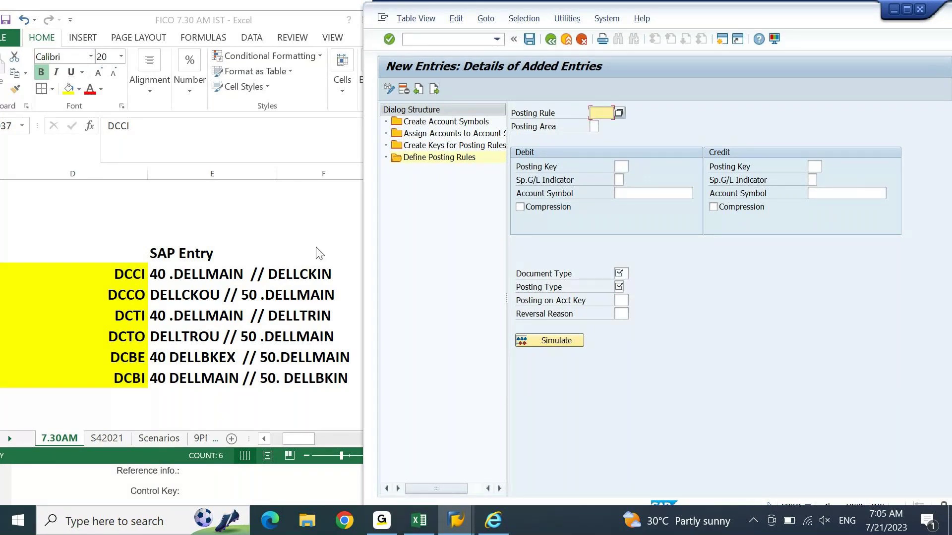
Step: Enter posting rule DCTO in area 1 with credit key 50 and debit symbol DELLTROU
{"action": "type", "text": "DCTO"}
{"action": "key", "text": "Tab"}
{"action": "type", "text": "1"}
{"action": "key", "text": "Tab"}
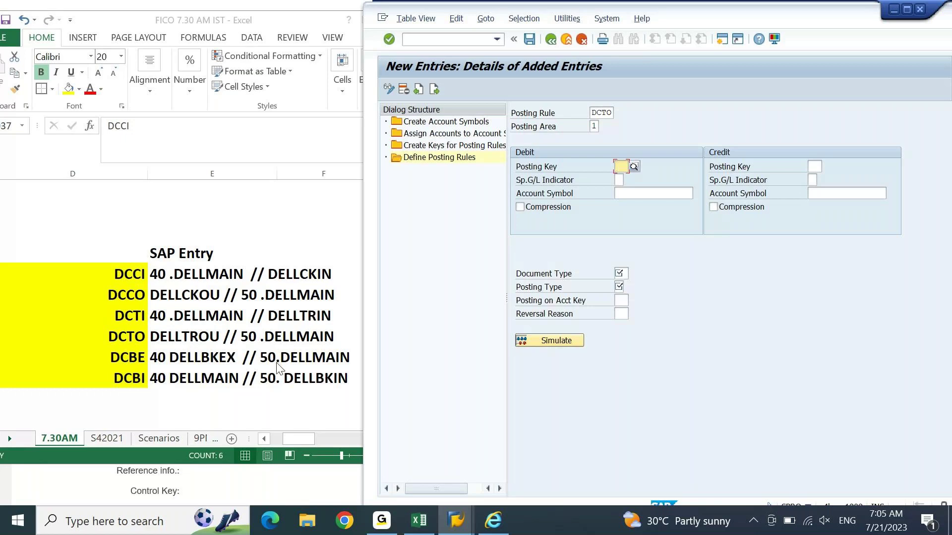
{"action": "left_click", "coordinate": [817, 165]}
{"action": "type", "text": "50"}
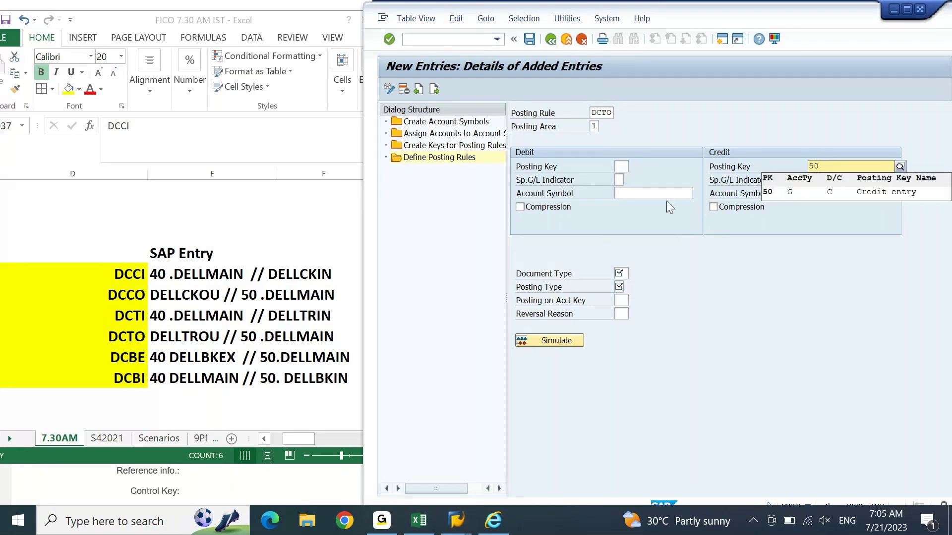
{"action": "left_click", "coordinate": [664, 193]}
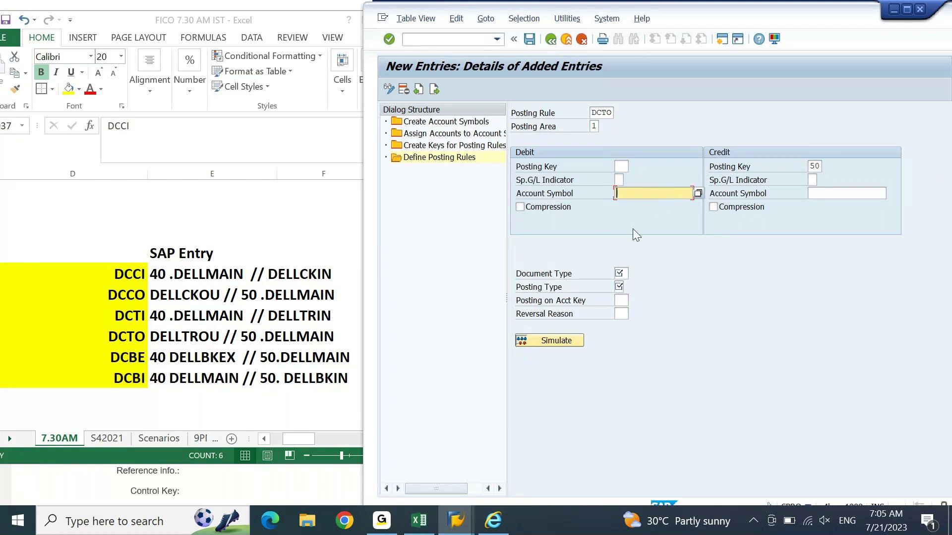
{"action": "type", "text": "DELL"}
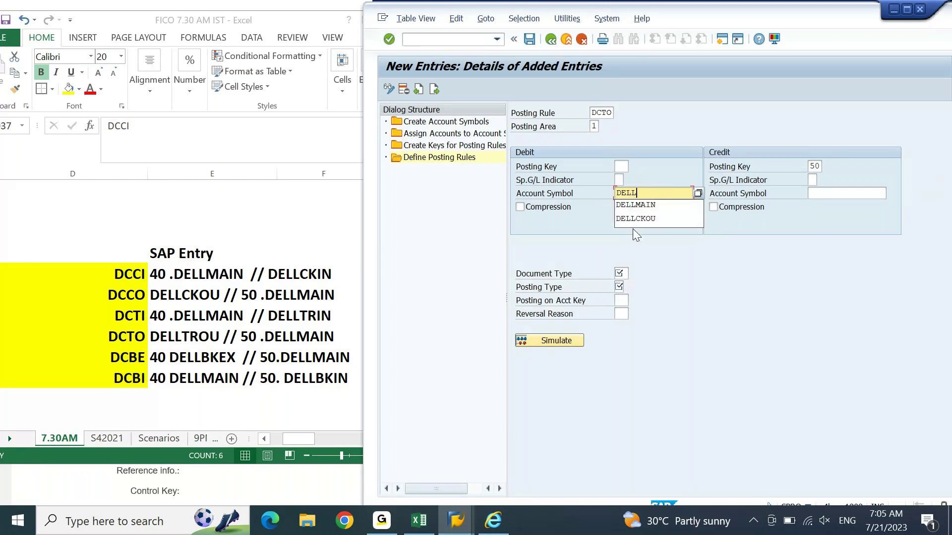
{"action": "type", "text": "TROU"}
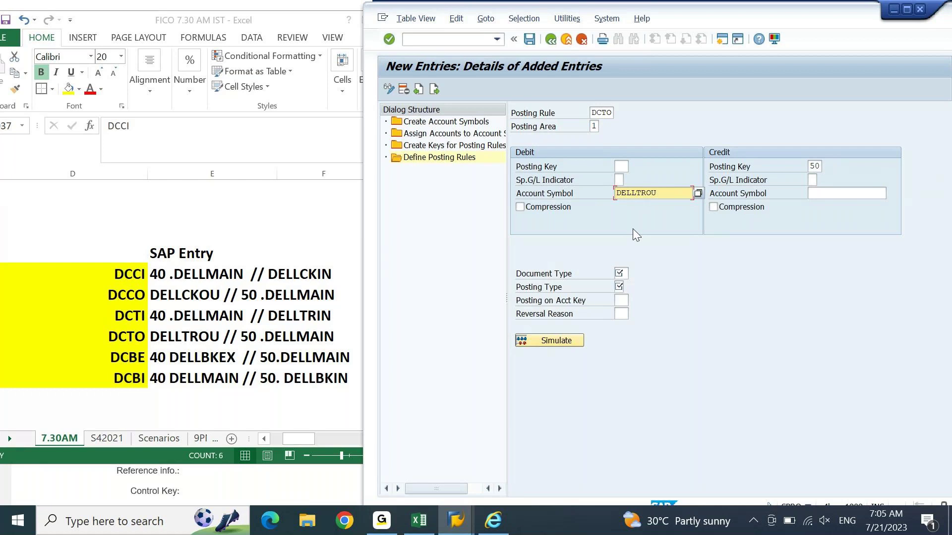
Step: Set the credit account symbol to DELLMAIN and the document type to ZR
{"action": "left_click", "coordinate": [867, 192]}
{"action": "key", "text": "Down"}
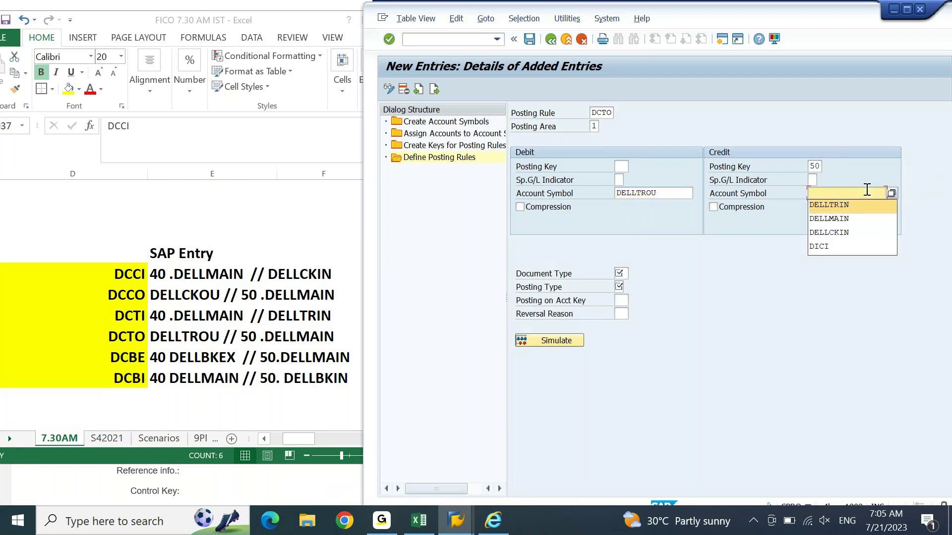
{"action": "key", "text": "Down"}
{"action": "key", "text": "Return"}
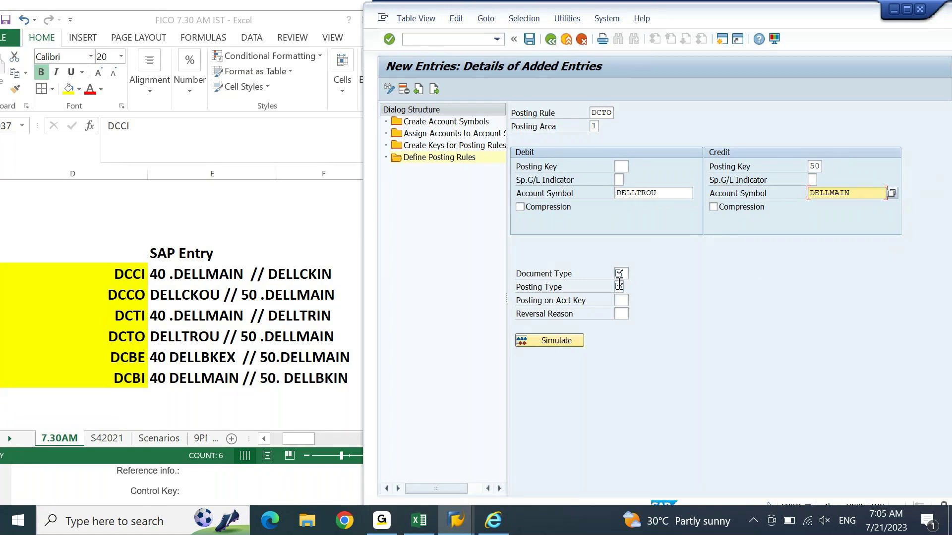
{"action": "left_click", "coordinate": [619, 276]}
{"action": "key", "text": "space"}
{"action": "key", "text": "Down"}
{"action": "key", "text": "Return"}
Step: Choose posting type 4 (Clear debit G/L acct), save DCTO, and start a new entry
{"action": "key", "text": "F4"}
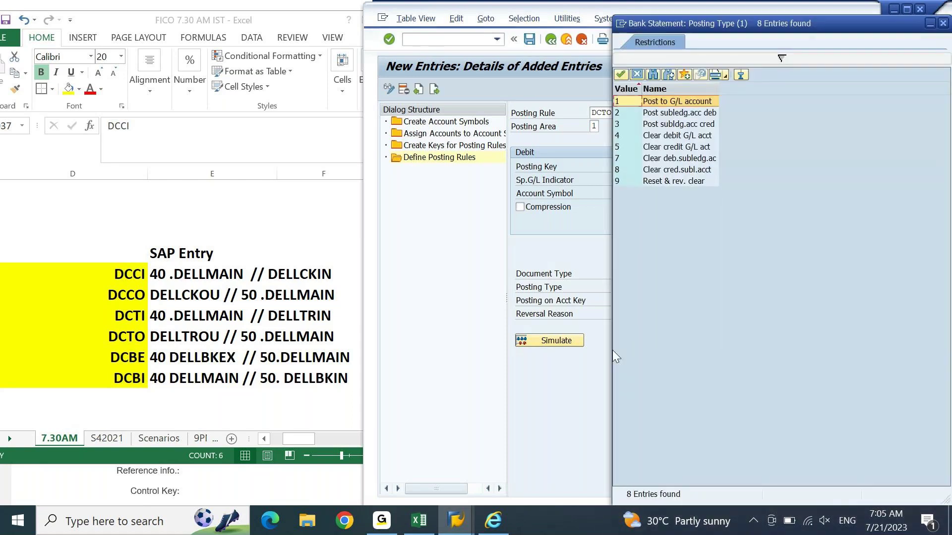
{"action": "double_click", "coordinate": [678, 136]}
{"action": "key", "text": "Return"}
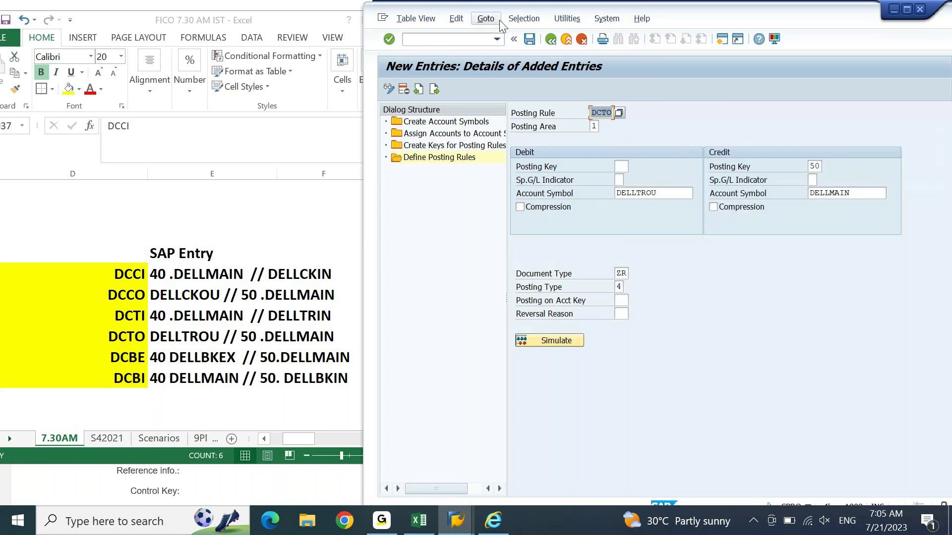
{"action": "left_click", "coordinate": [530, 43]}
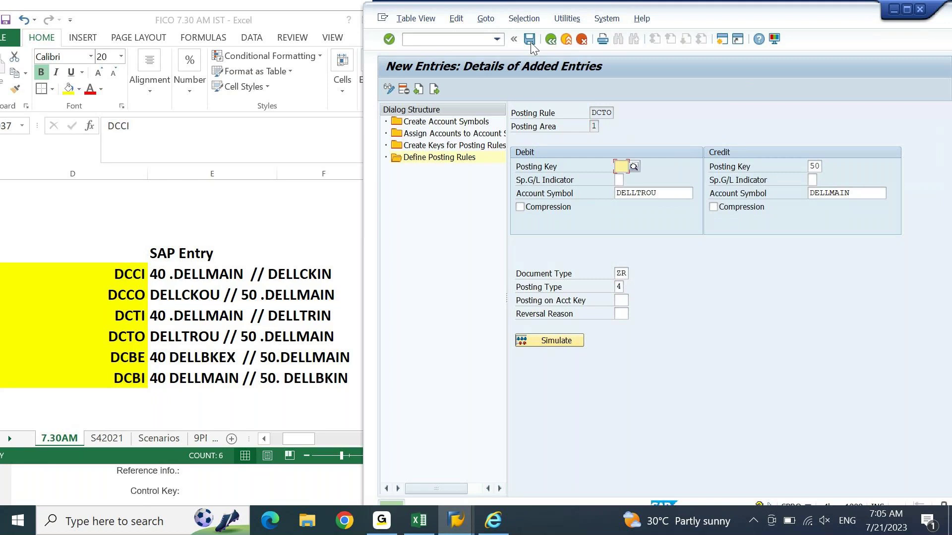
{"action": "left_click", "coordinate": [435, 92]}
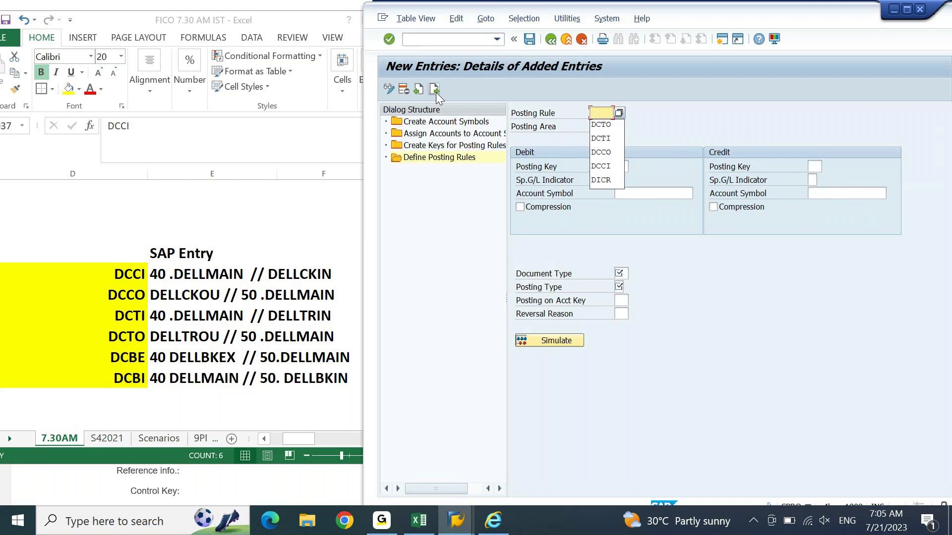
Step: Enter posting rule DCBE in area 1 with keys 40/50 and debit symbol DELLBKEX
{"action": "type", "text": "DCBE"}
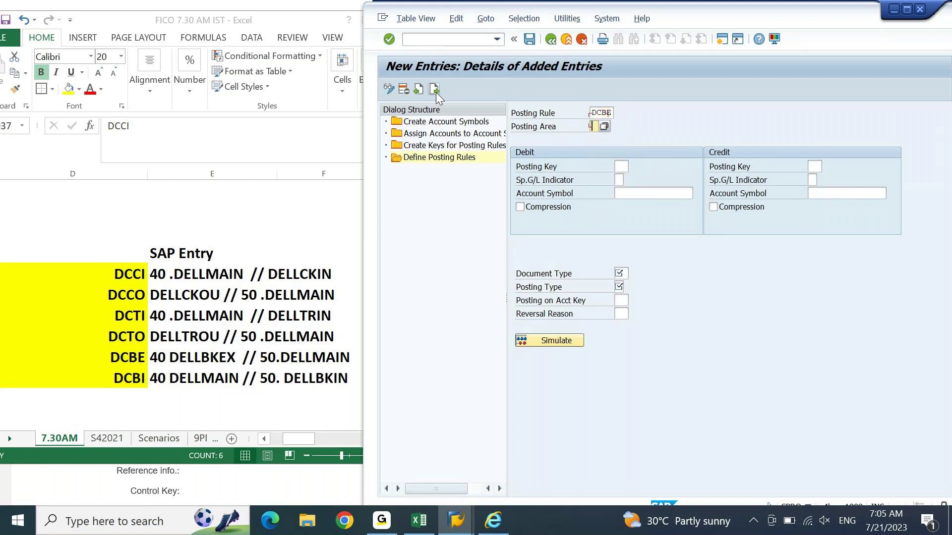
{"action": "key", "text": "Tab"}
{"action": "type", "text": "1"}
{"action": "key", "text": "Tab"}
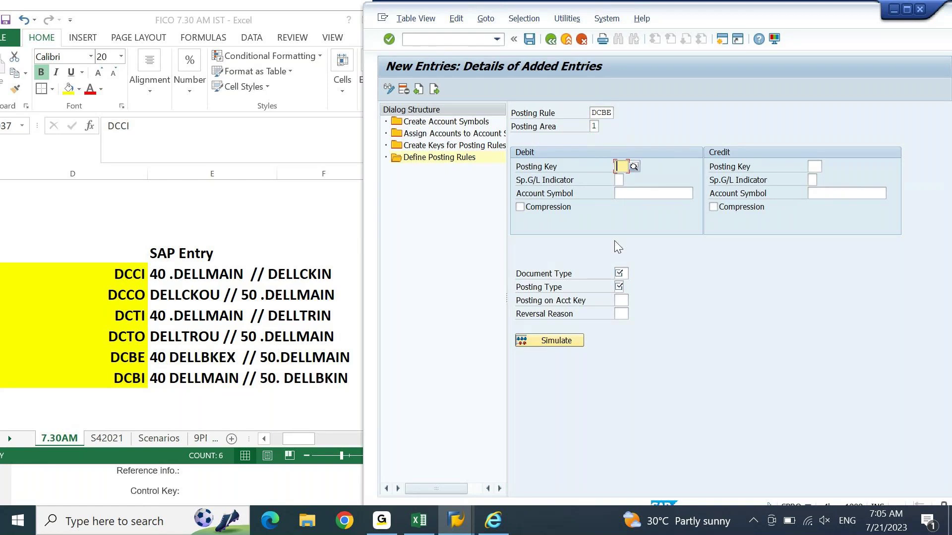
{"action": "type", "text": "40"}
{"action": "left_click", "coordinate": [818, 166]}
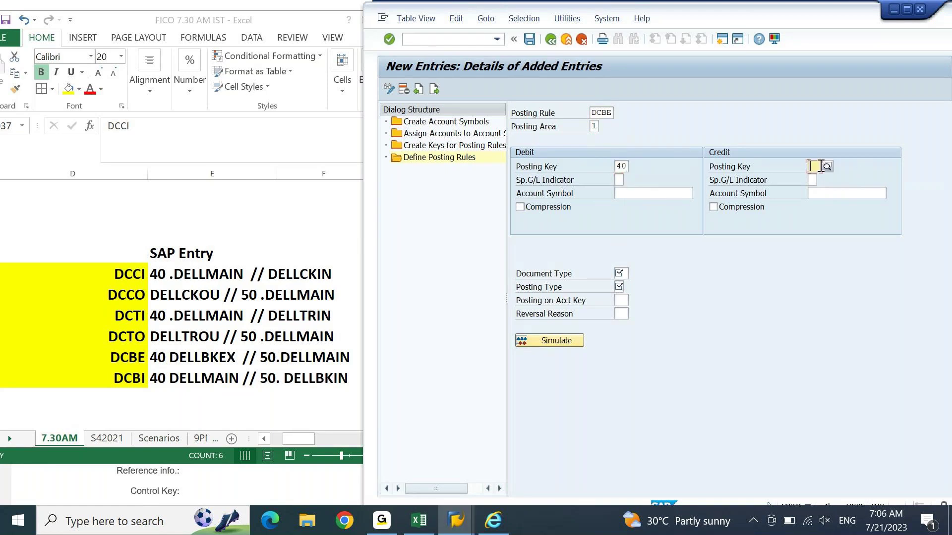
{"action": "type", "text": "50"}
{"action": "left_click", "coordinate": [648, 190]}
{"action": "type", "text": "DELLBKEX"}
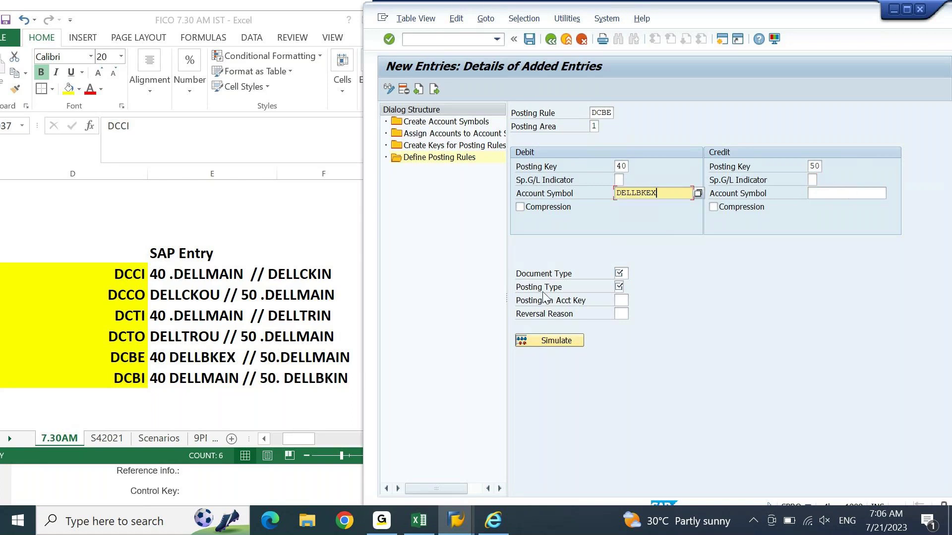
Step: Give DCBE credit symbol DELLMAIN, document type ZR and posting type 1 (Post to G/L account)
{"action": "left_click", "coordinate": [823, 194]}
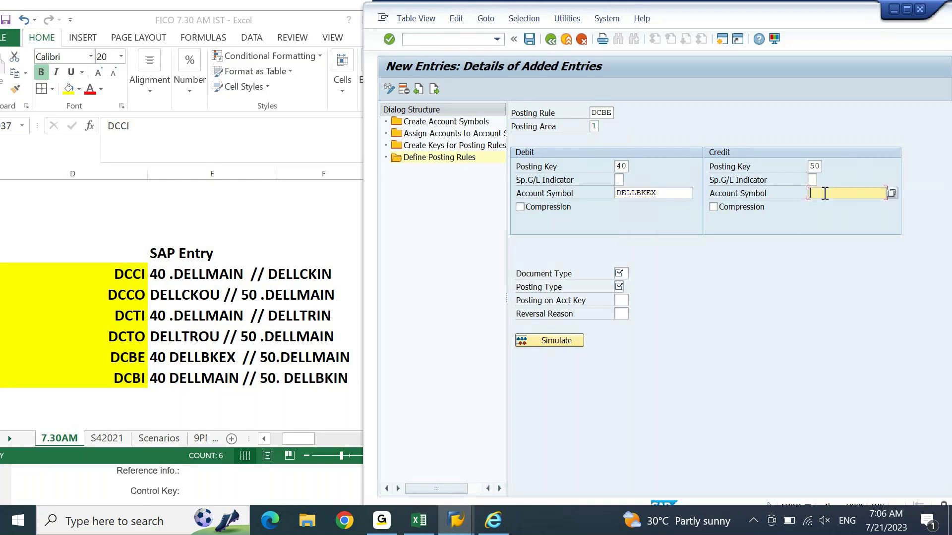
{"action": "type", "text": "D"}
{"action": "left_click", "coordinate": [827, 205]}
{"action": "left_click", "coordinate": [625, 274]}
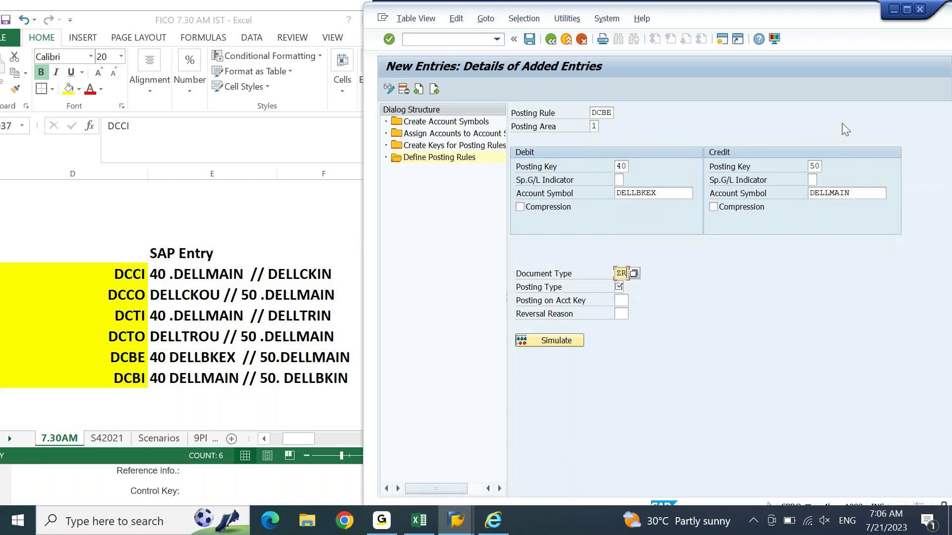
{"action": "key", "text": "Tab"}
{"action": "key", "text": "F4"}
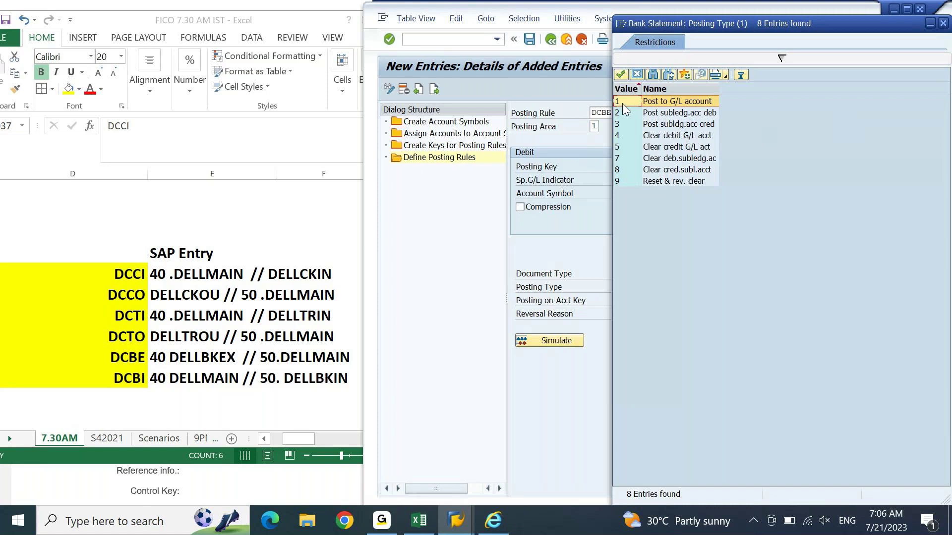
{"action": "double_click", "coordinate": [694, 102]}
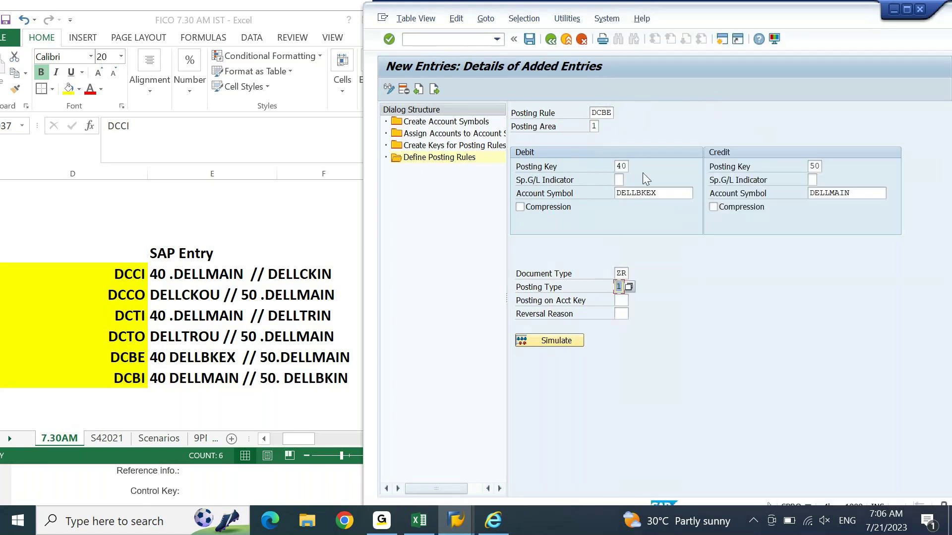
{"action": "key", "text": "Return"}
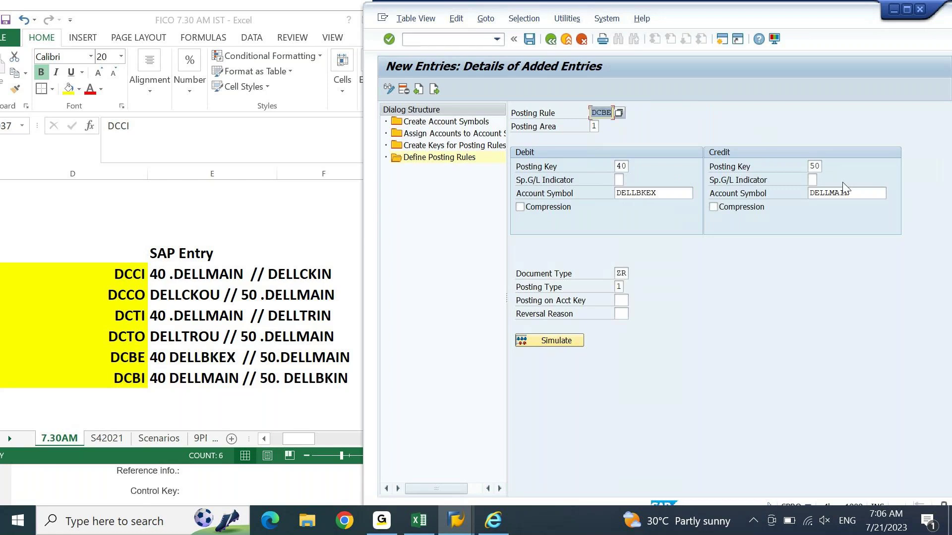
Step: Save the DCBE rule and step forward through the entries
{"action": "key", "text": "ctrl+s"}
{"action": "left_click", "coordinate": [433, 87]}
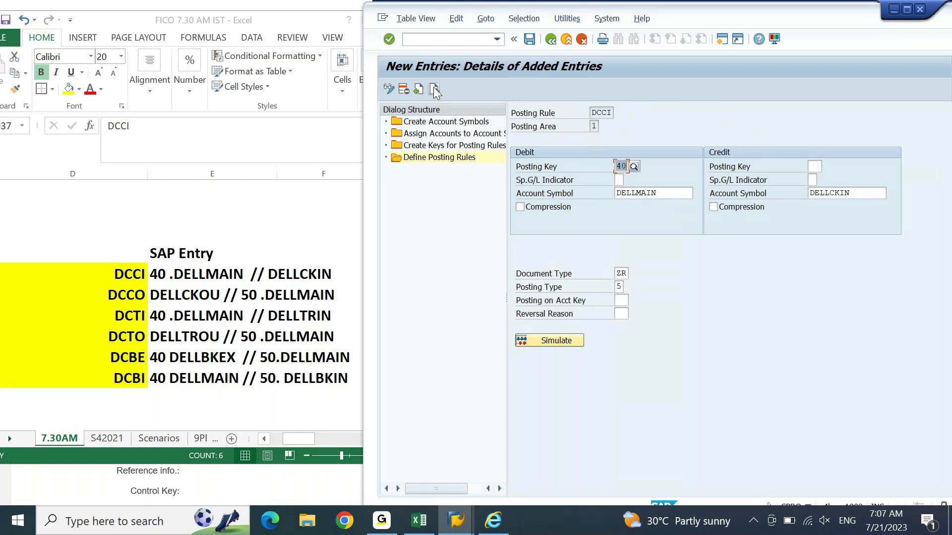
{"action": "left_click", "coordinate": [433, 87]}
Step: On a blank entry, enter posting rule DCBI in area 1 with keys 40 and 50
{"action": "left_click", "coordinate": [438, 93]}
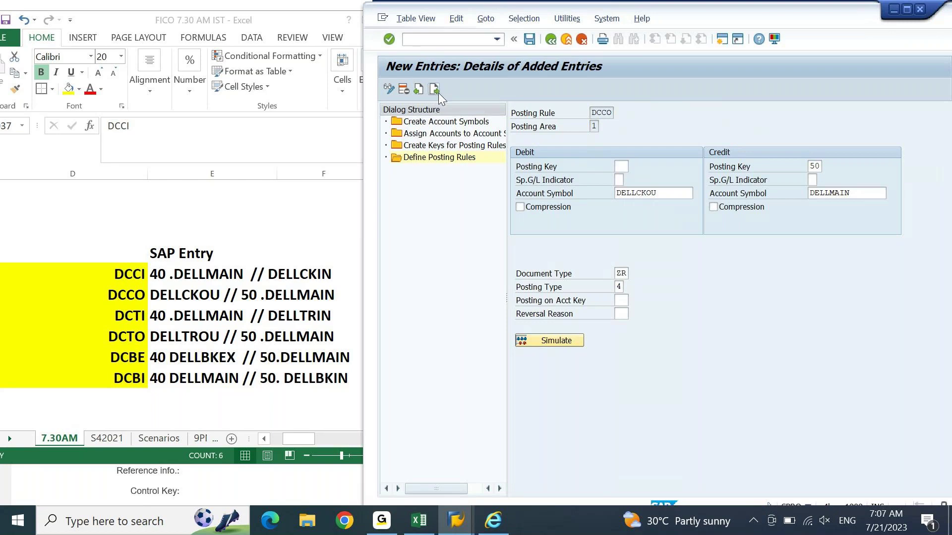
{"action": "left_click", "coordinate": [438, 93]}
{"action": "left_click", "coordinate": [438, 93]}
{"action": "type", "text": "D"}
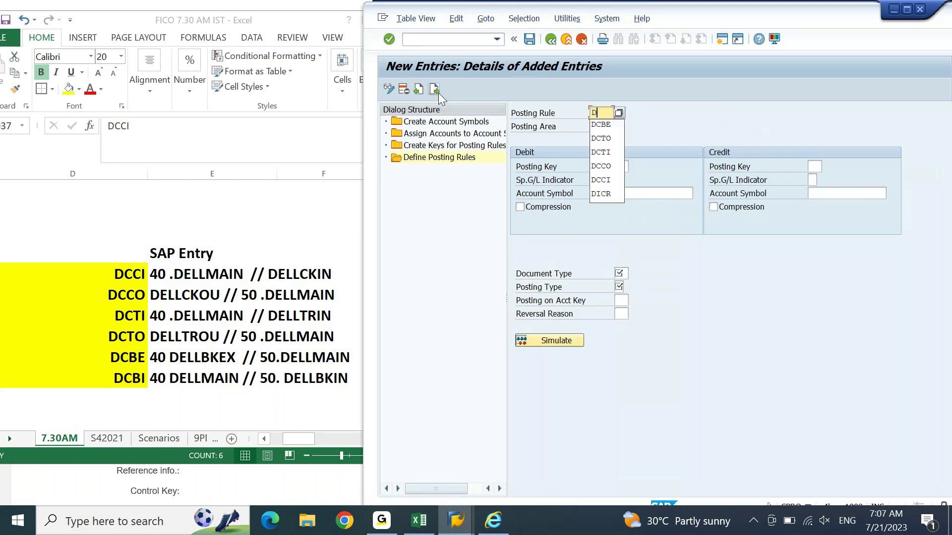
{"action": "type", "text": "CBI"}
{"action": "key", "text": "Tab"}
{"action": "type", "text": "1"}
{"action": "key", "text": "Tab"}
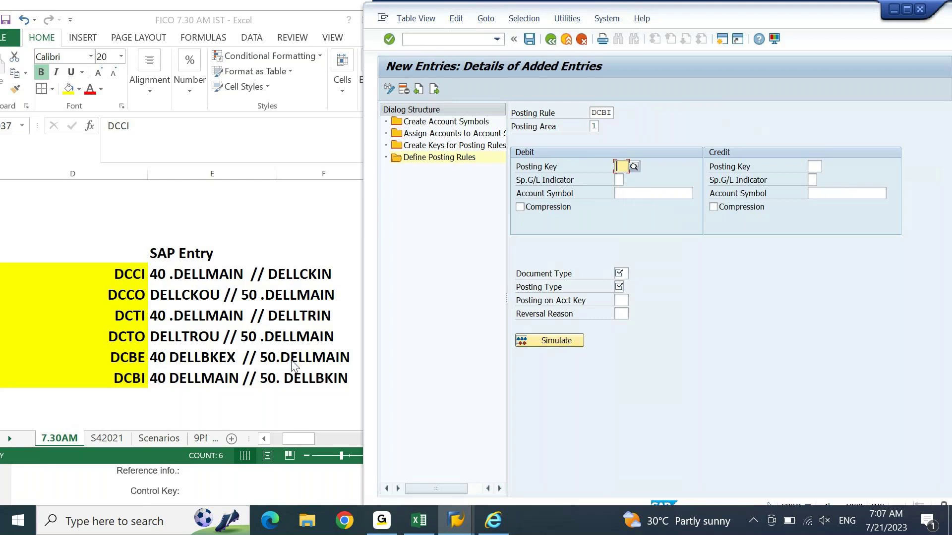
{"action": "type", "text": "40"}
{"action": "key", "text": "Tab"}
{"action": "type", "text": "50"}
{"action": "key", "text": "Tab"}
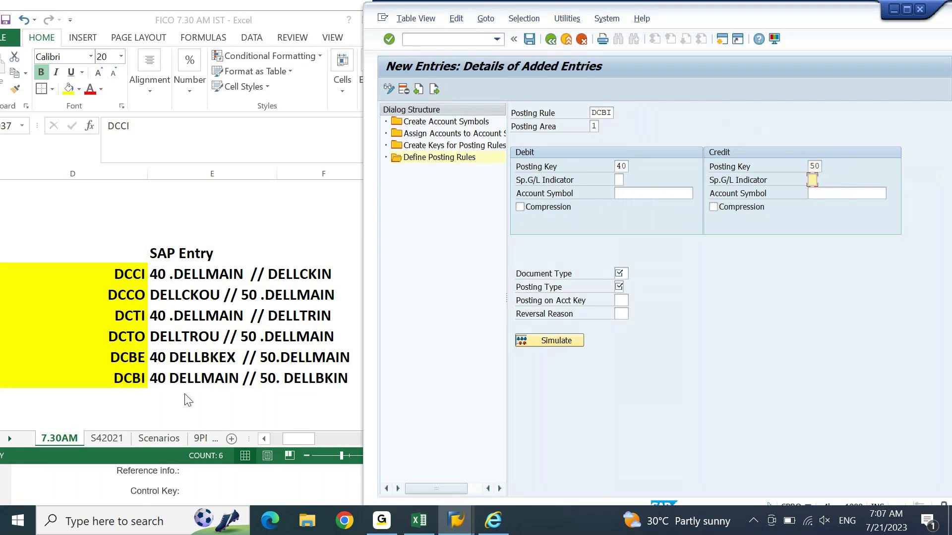
Step: Set DCBI's debit symbol to DELLMAIN and credit symbol to DELLBKIN
{"action": "left_click", "coordinate": [651, 195]}
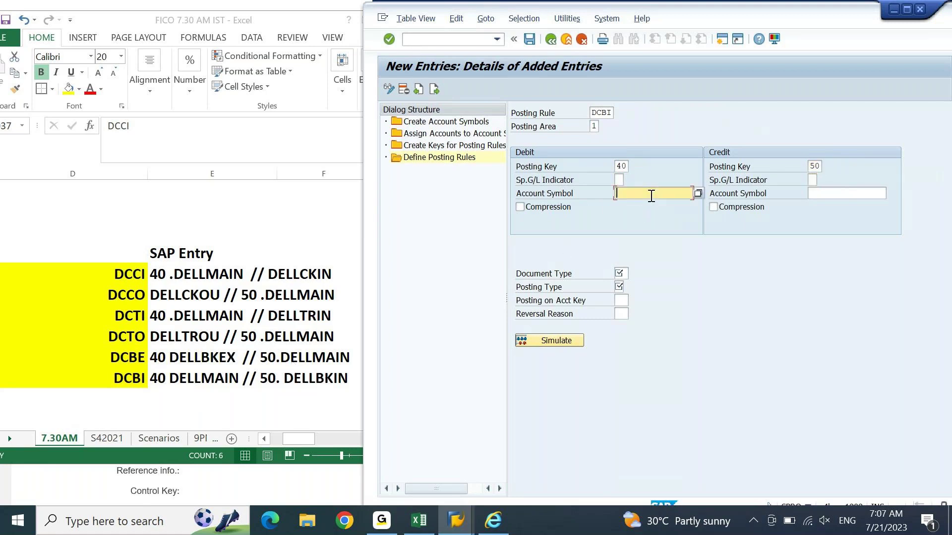
{"action": "left_click", "coordinate": [651, 196]}
{"action": "left_click", "coordinate": [665, 232]}
{"action": "left_click", "coordinate": [831, 191]}
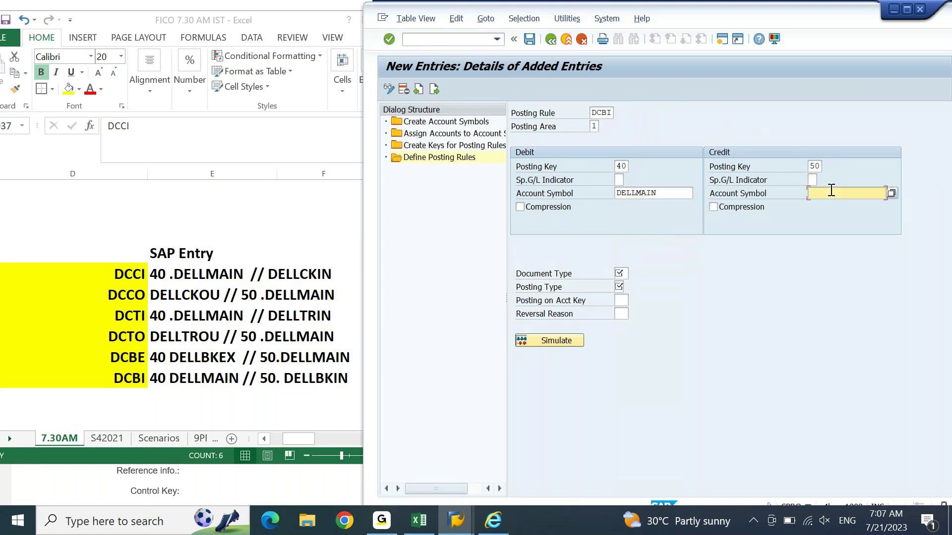
{"action": "type", "text": "DELL"}
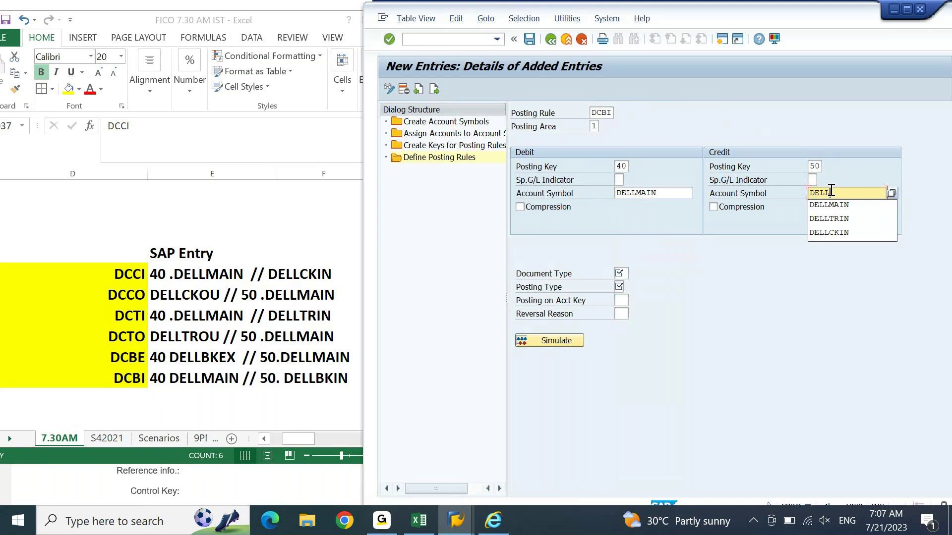
{"action": "type", "text": "CKIN"}
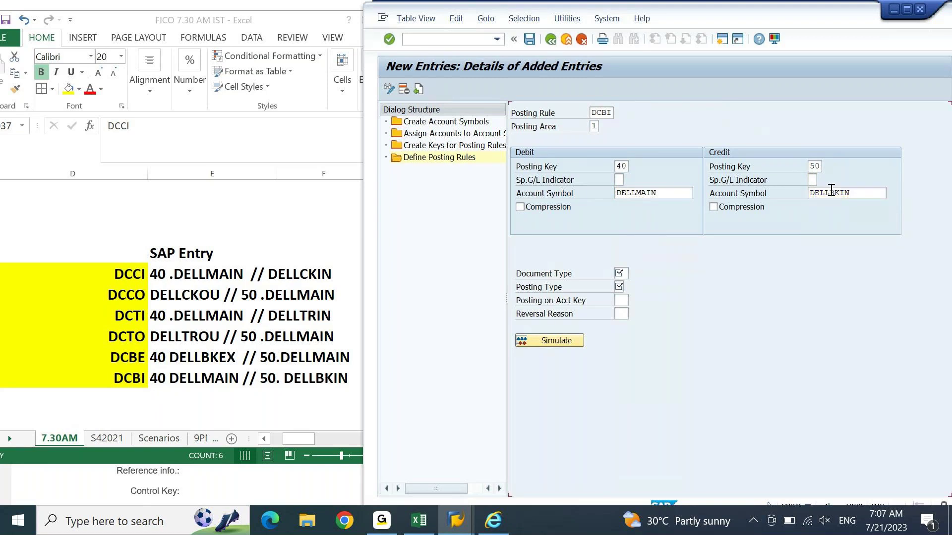
{"action": "key", "text": "Return"}
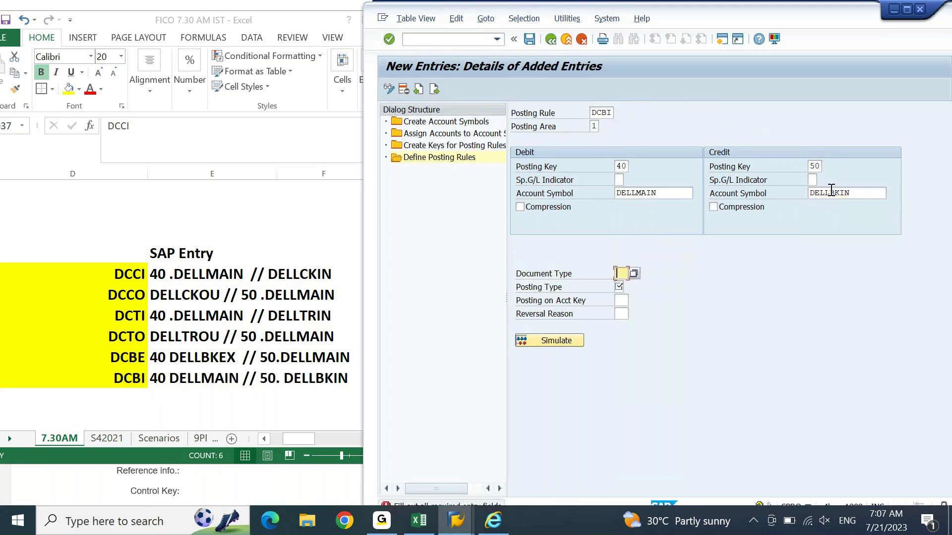
Step: Set document type ZR and posting type 1 (Post to G/L account)
{"action": "type", "text": "ZR"}
{"action": "key", "text": "Tab"}
{"action": "key", "text": "Return"}
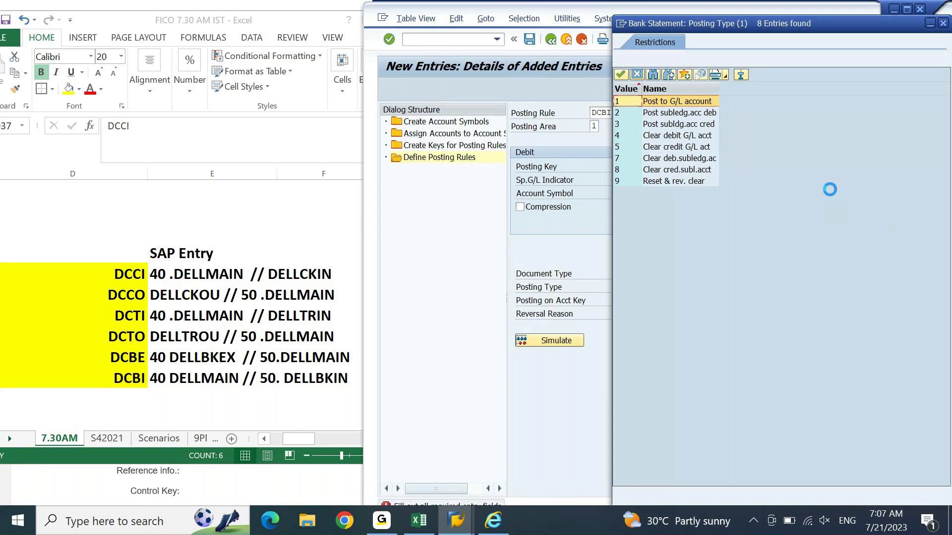
{"action": "double_click", "coordinate": [677, 102]}
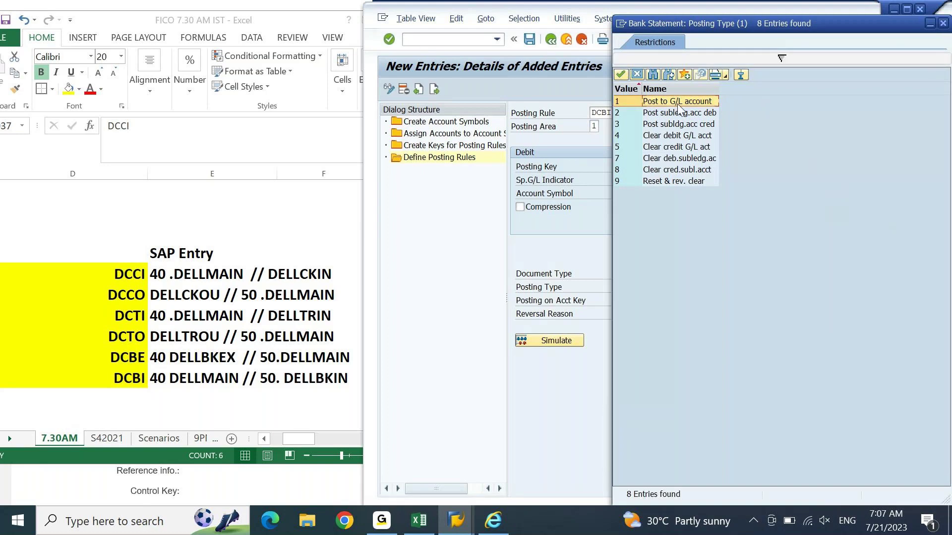
{"action": "key", "text": "Return"}
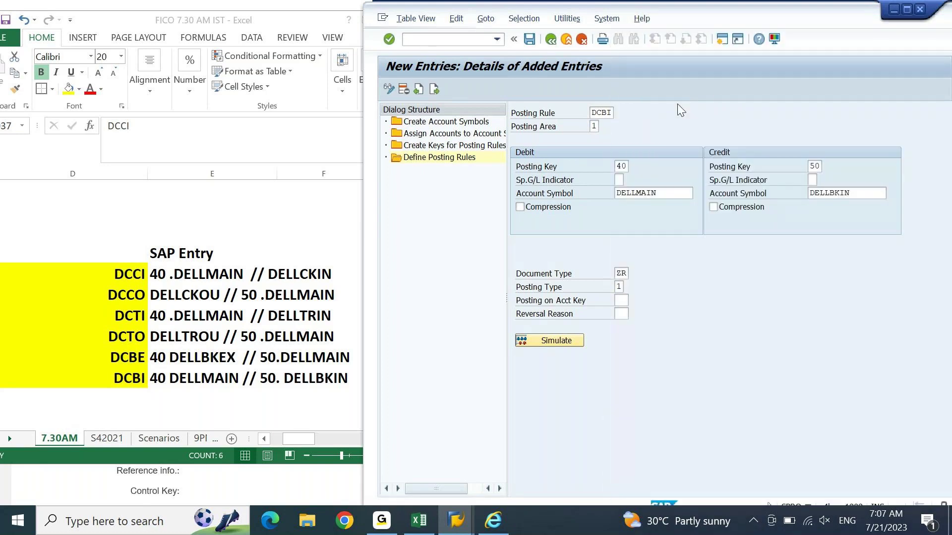
Step: Save the DCBI posting rule, then select the SAP Entry cells E37:E42 in Excel
{"action": "left_click", "coordinate": [527, 39]}
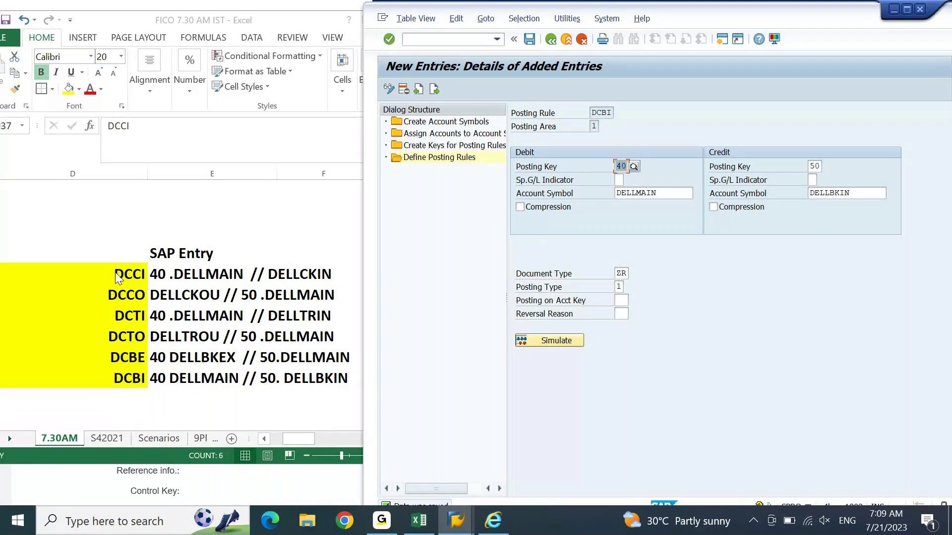
{"action": "left_click_drag", "start_coordinate": [215, 283], "coordinate": [322, 372]}
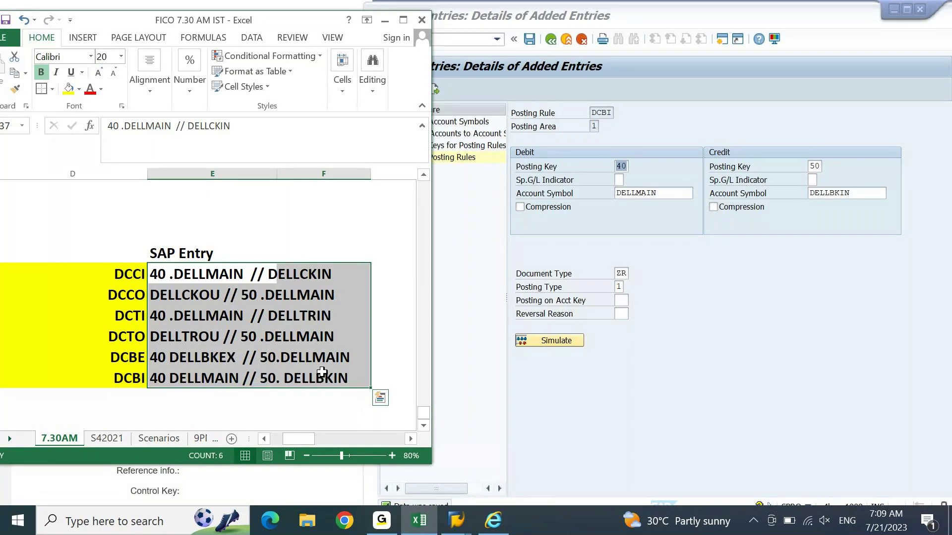
Step: Review the BRS and SAP entries for keys DCCI–DCBI in Excel, then bring SAP back
{"action": "key", "text": "Left"}
{"action": "key", "text": "Left"}
{"action": "key", "text": "Left"}
{"action": "key", "text": "Right"}
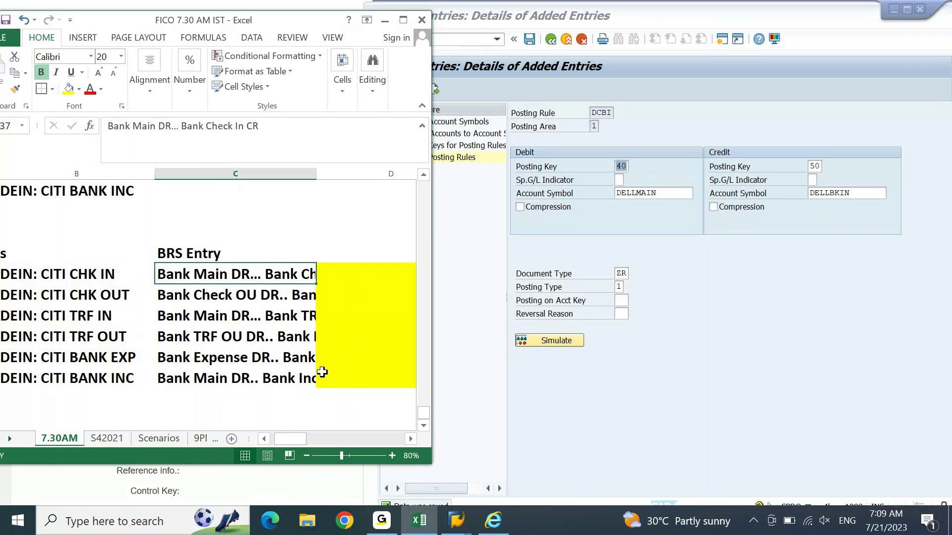
{"action": "key", "text": "ctrl+shift+Down"}
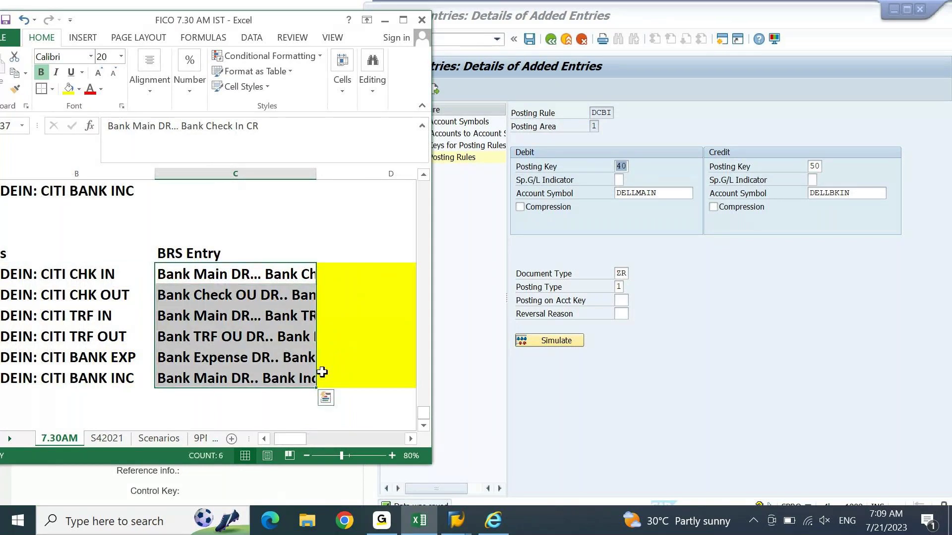
{"action": "key", "text": "Right"}
{"action": "key", "text": "Right"}
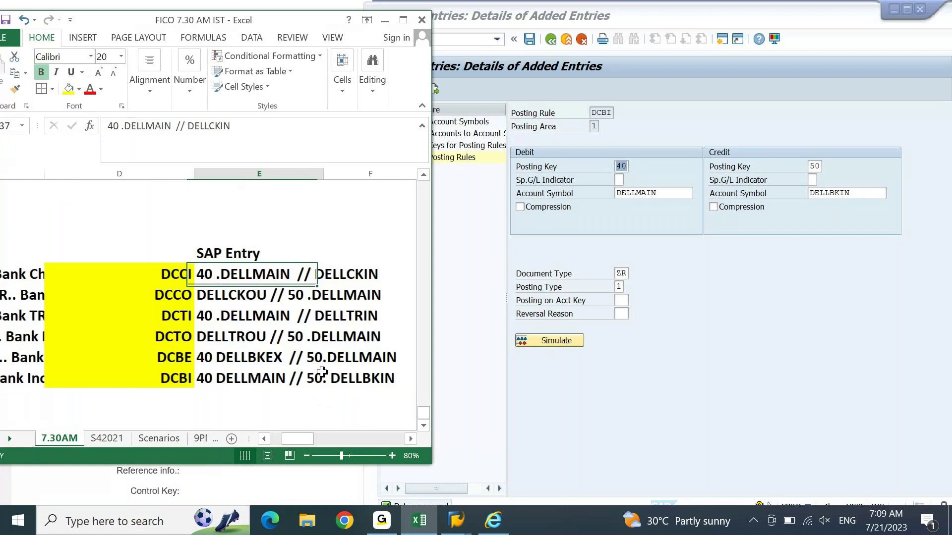
{"action": "key", "text": "Left"}
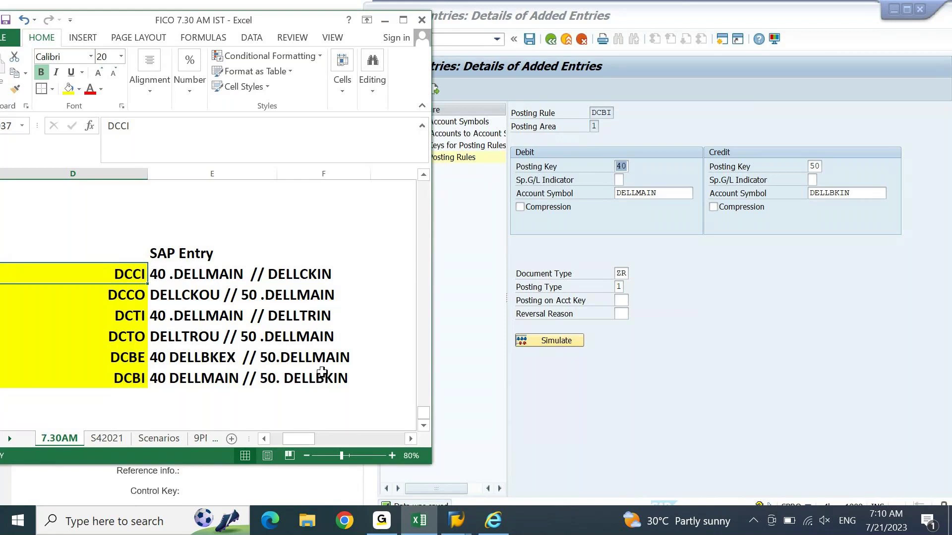
{"action": "left_click", "coordinate": [682, 341]}
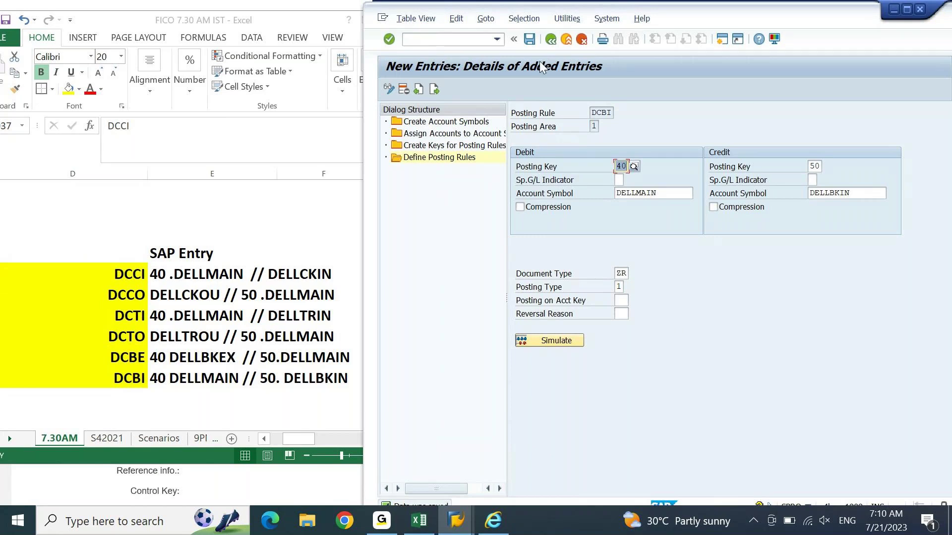
Step: Save the posting rules, back out to the configuration tree, and open Manual Bank Statement Transactions
{"action": "left_click", "coordinate": [550, 39]}
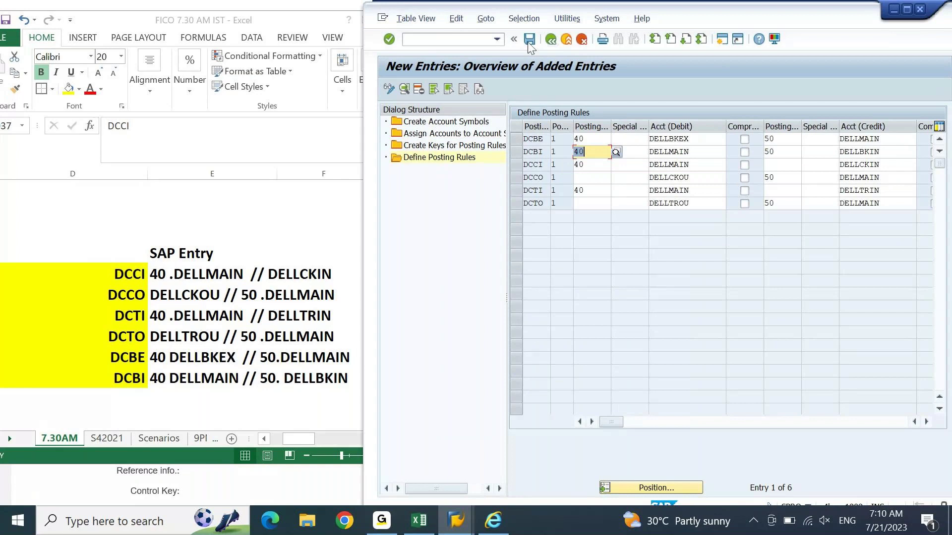
{"action": "left_click", "coordinate": [529, 40]}
{"action": "left_click", "coordinate": [551, 40]}
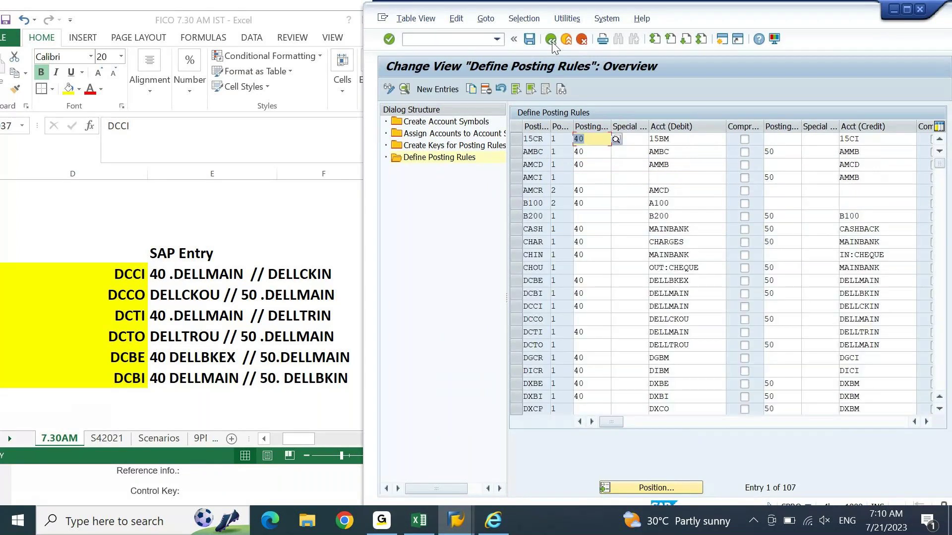
{"action": "left_click", "coordinate": [552, 41]}
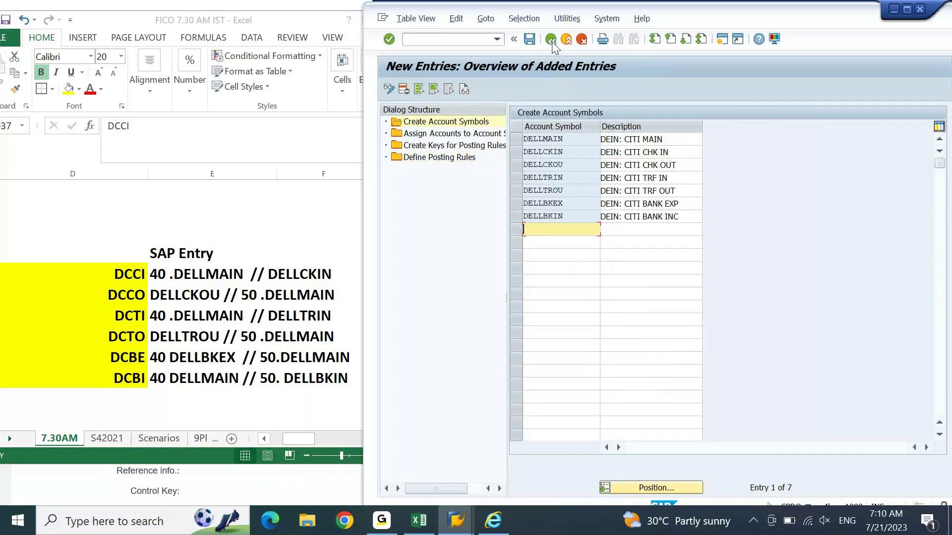
{"action": "left_click", "coordinate": [551, 42]}
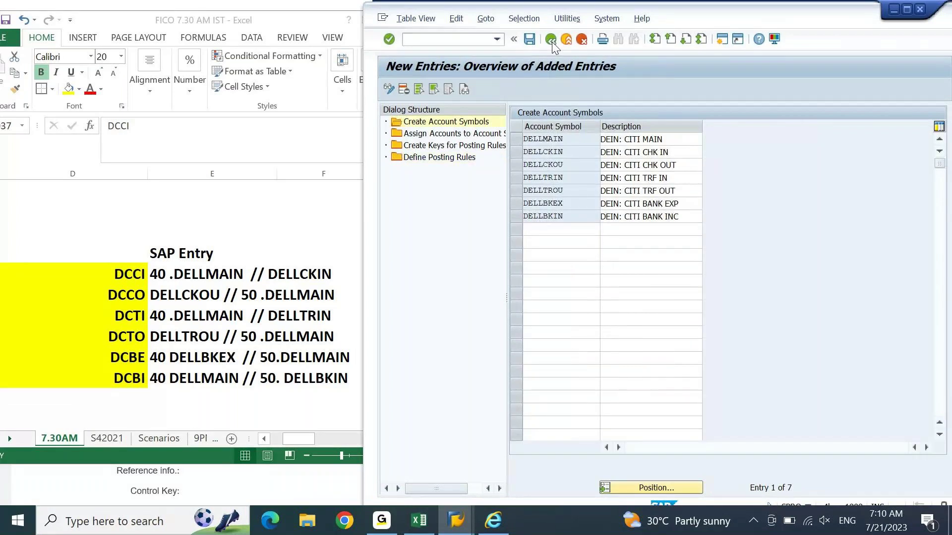
{"action": "left_click", "coordinate": [551, 42]}
{"action": "left_click", "coordinate": [470, 184]}
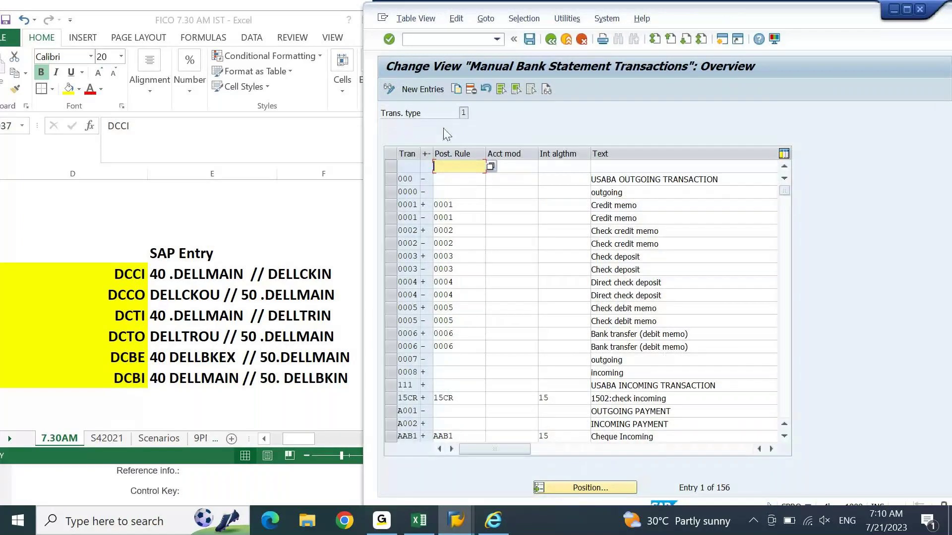
Step: Add new entries and paste the six keys DCCI–DCBI from Excel D37:D42 into the Tran column
{"action": "left_click", "coordinate": [429, 90]}
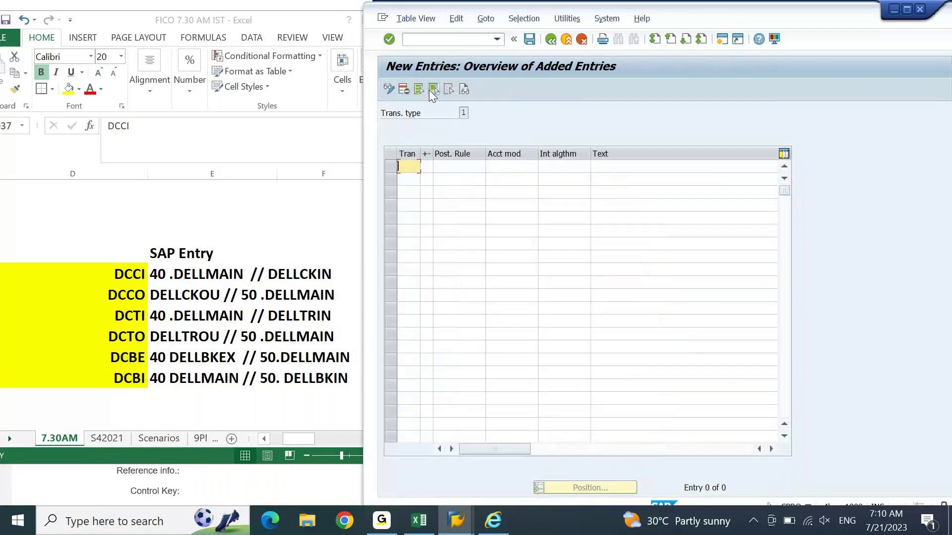
{"action": "left_click", "coordinate": [144, 278]}
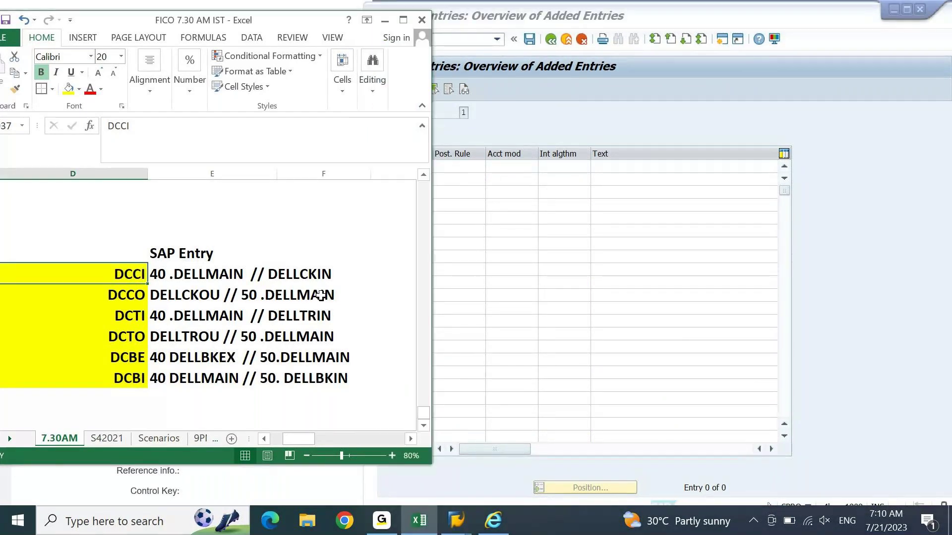
{"action": "key", "text": "ctrl+shift+Down"}
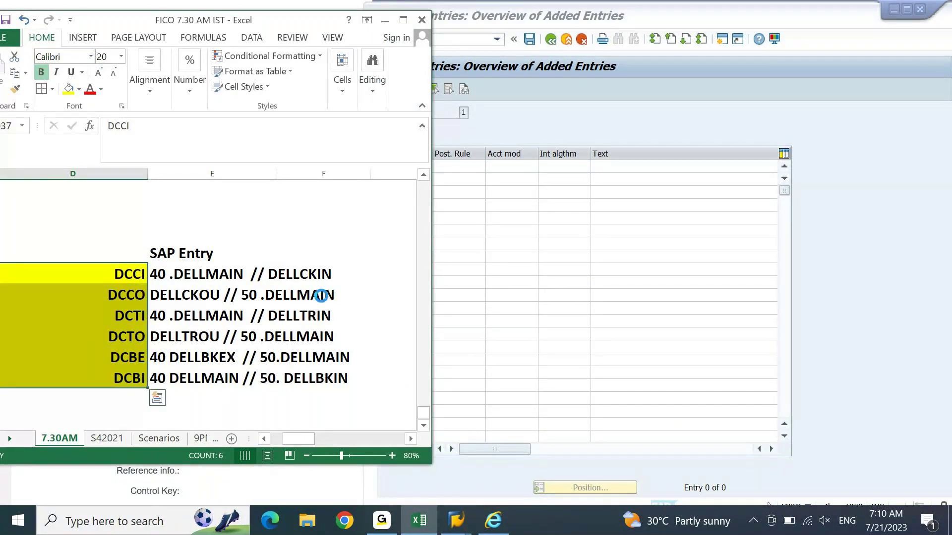
{"action": "key", "text": "ctrl+c"}
{"action": "left_click", "coordinate": [664, 142]}
{"action": "left_click", "coordinate": [628, 187]}
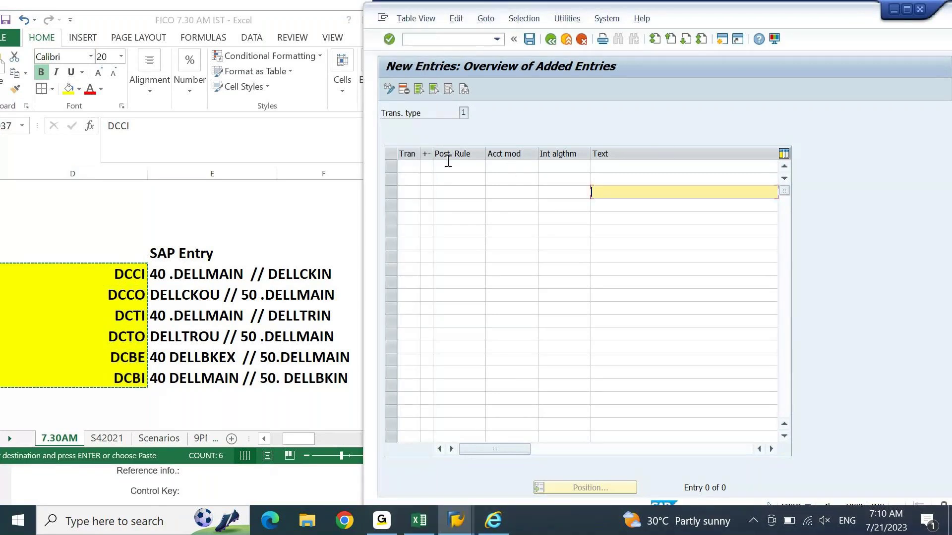
{"action": "left_click", "coordinate": [412, 169]}
{"action": "key", "text": "ctrl+v"}
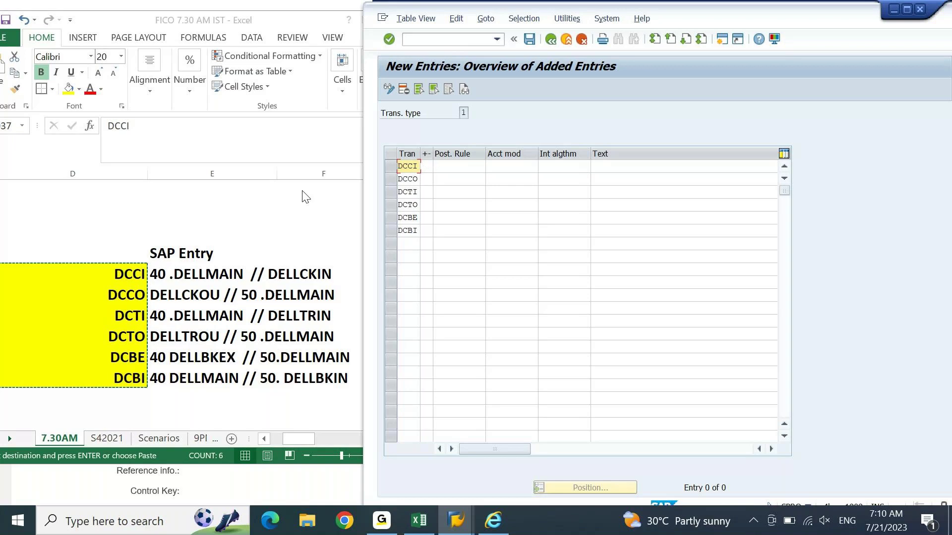
Step: Paste the six CITI descriptions, 'DEIN: CITI CHK IN' through 'DEIN: CITI BANK INC', into SAP's Text column
{"action": "left_click", "coordinate": [217, 268]}
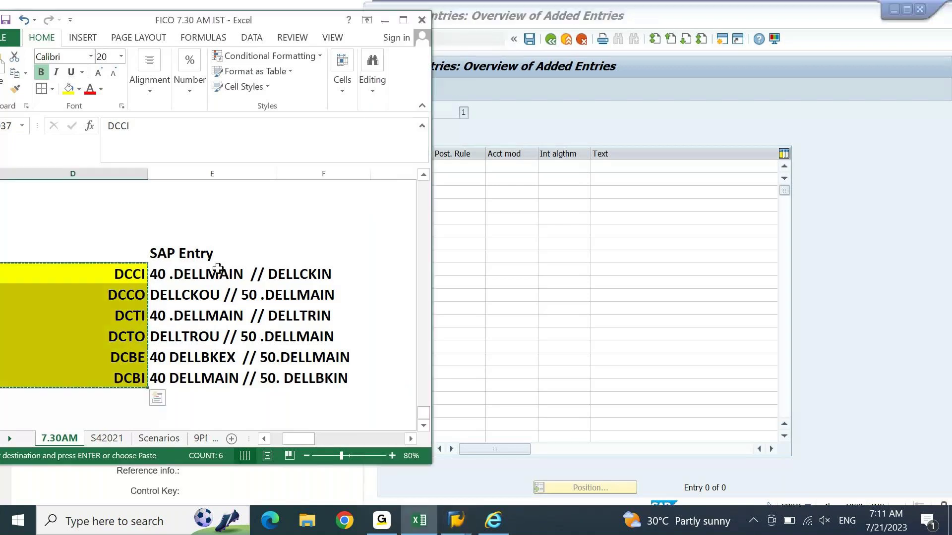
{"action": "key", "text": "ctrl+Left"}
{"action": "key", "text": "Right"}
{"action": "key", "text": "ctrl+shift+Down"}
{"action": "key", "text": "ctrl+c"}
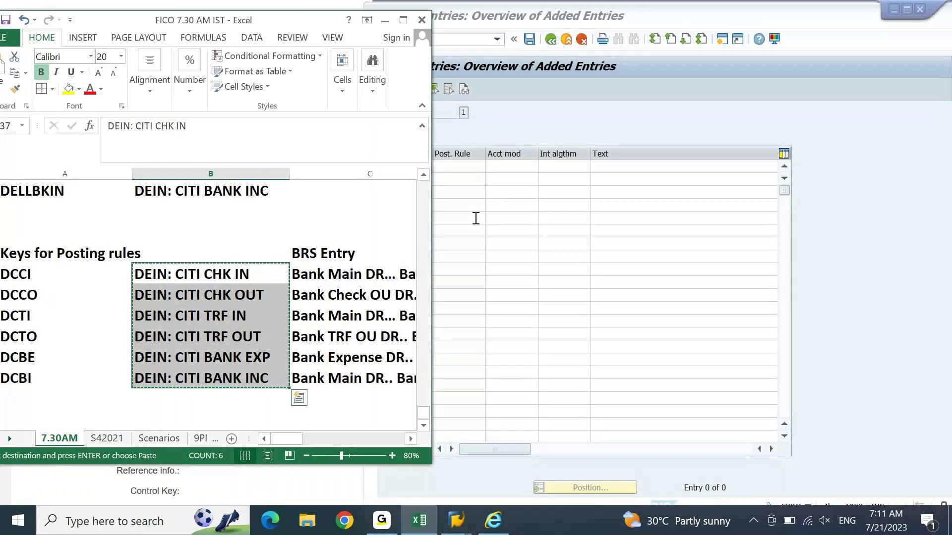
{"action": "key", "text": "Left"}
{"action": "key", "text": "Up"}
{"action": "key", "text": "Up"}
{"action": "key", "text": "Up"}
{"action": "key", "text": "Up"}
{"action": "key", "text": "Up"}
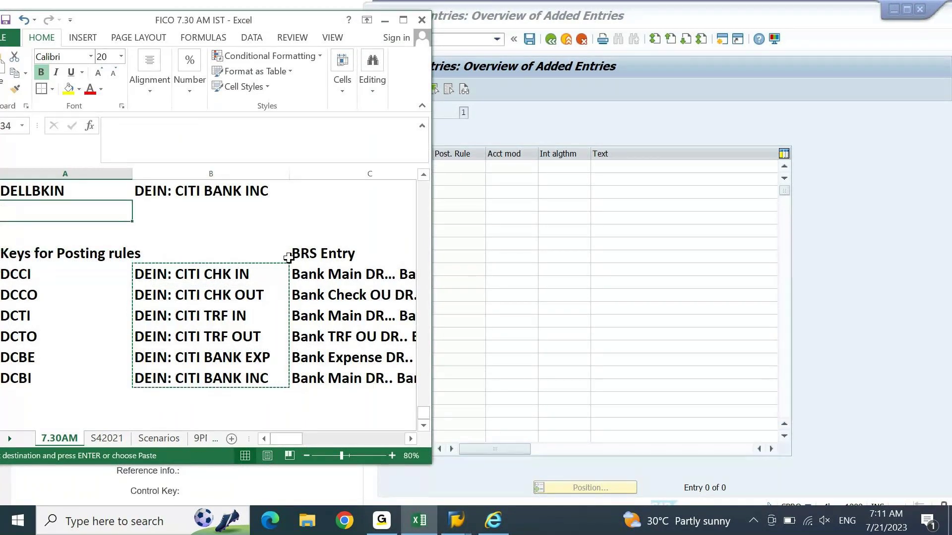
{"action": "key", "text": "Up"}
{"action": "key", "text": "Up"}
{"action": "key", "text": "Up"}
{"action": "key", "text": "Up"}
{"action": "key", "text": "Up"}
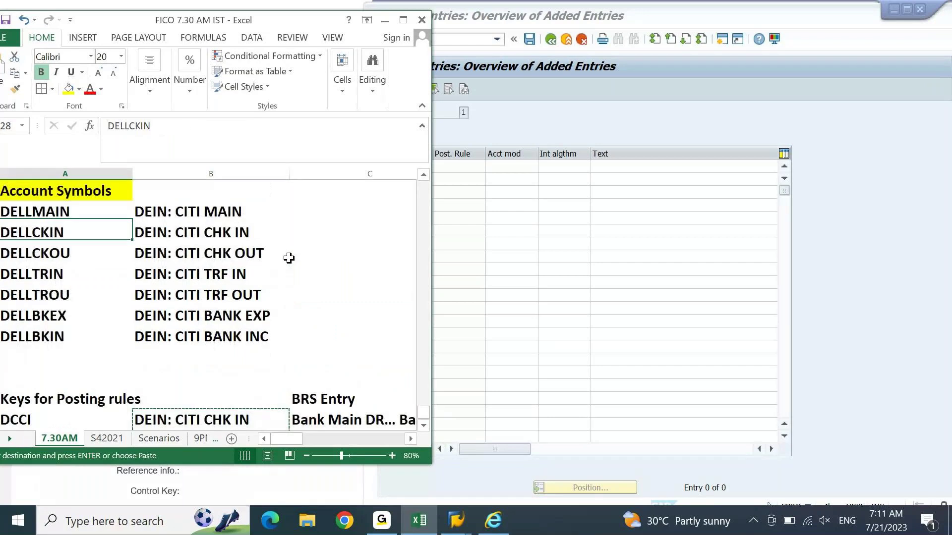
{"action": "key", "text": "Down"}
{"action": "key", "text": "Right"}
{"action": "key", "text": "ctrl+shift+Down"}
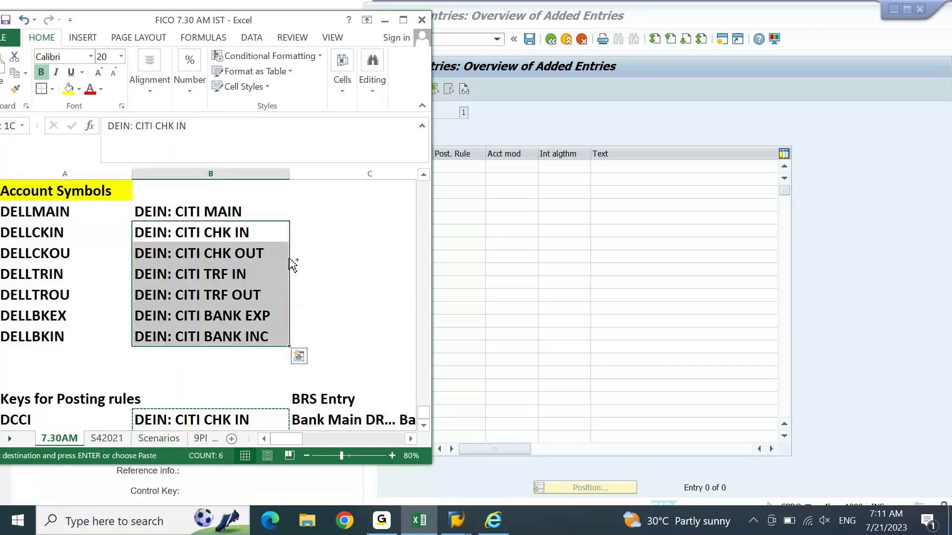
{"action": "key", "text": "ctrl+c"}
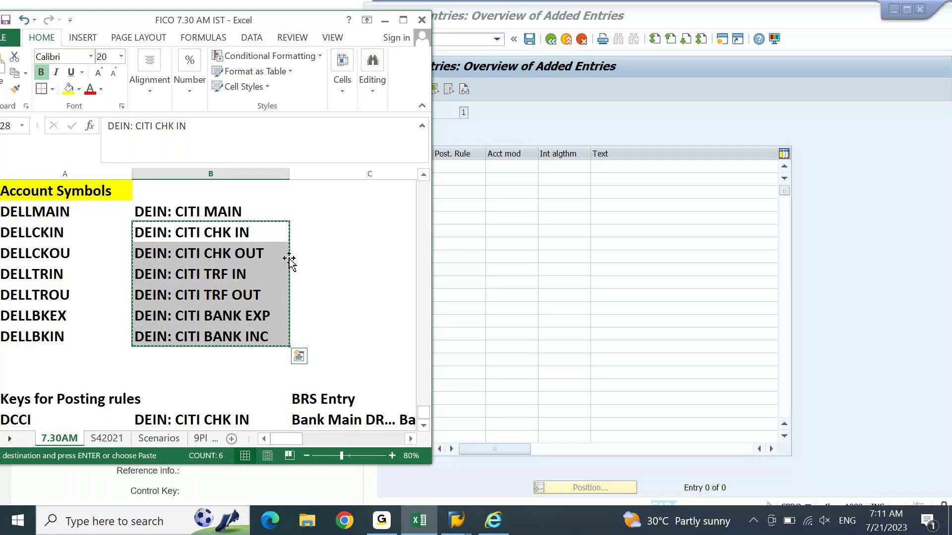
{"action": "left_click", "coordinate": [661, 167]}
{"action": "key", "text": "ctrl+v"}
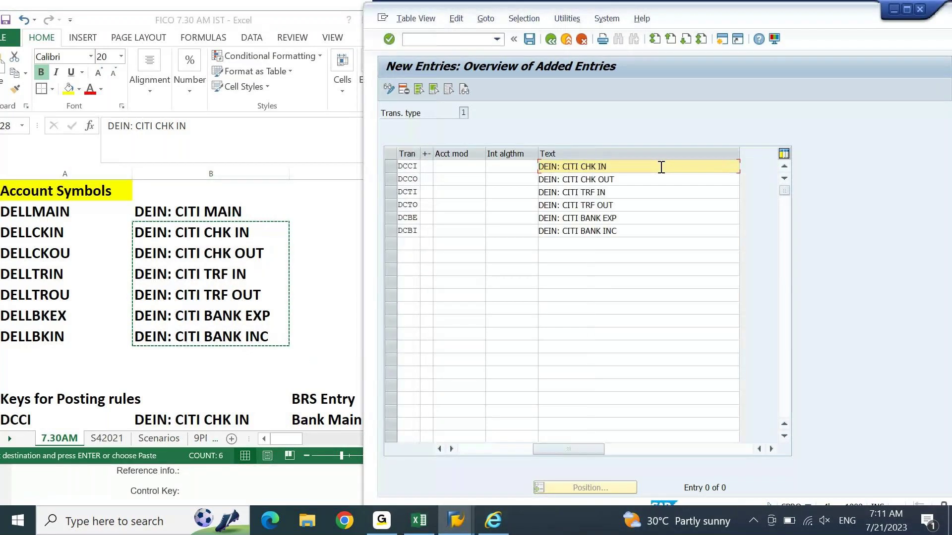
{"action": "left_click", "coordinate": [486, 449]}
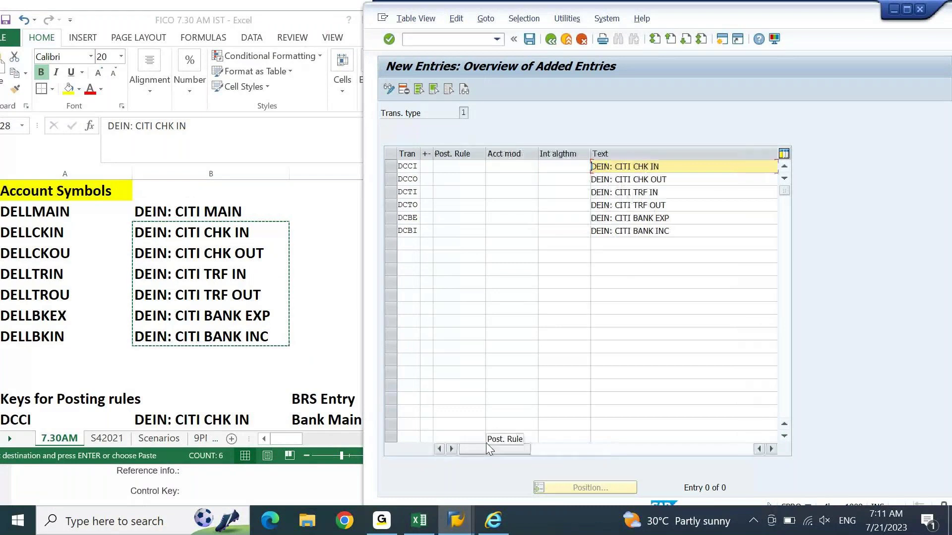
Step: Copy the posting rule keys DCCI through DCBI from the Excel sheet
{"action": "key", "text": "alt+Tab"}
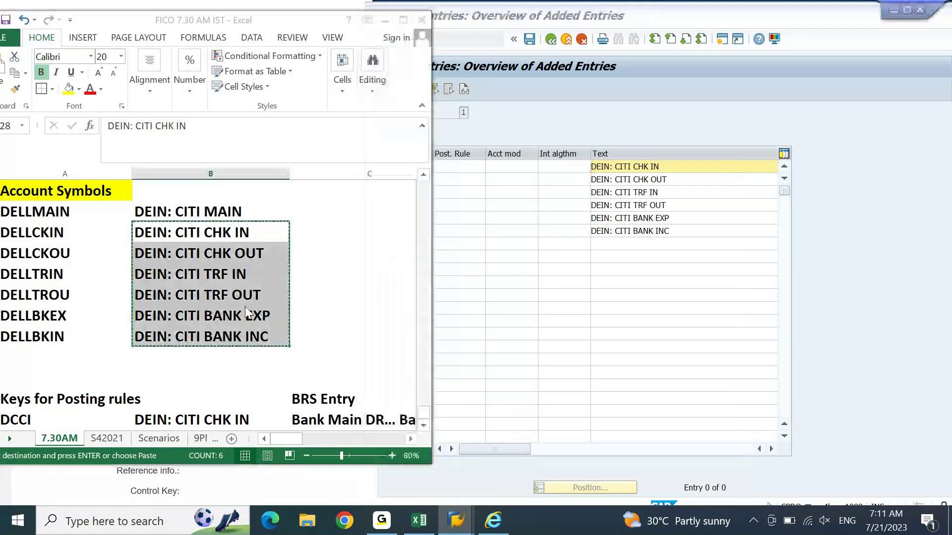
{"action": "key", "text": "Left"}
{"action": "key", "text": "ctrl+Down"}
{"action": "key", "text": "ctrl+Down"}
{"action": "scroll", "coordinate": [245, 306], "scroll_direction": "down", "scroll_amount": 2}
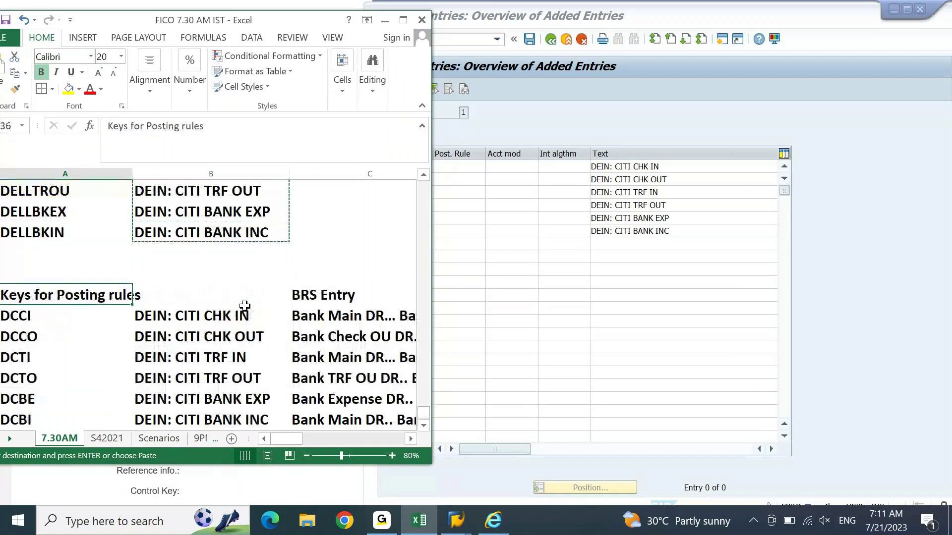
{"action": "key", "text": "Down"}
{"action": "key", "text": "Right"}
{"action": "key", "text": "Right"}
{"action": "key", "text": "Right"}
{"action": "key", "text": "ctrl+shift+Down"}
{"action": "key", "text": "ctrl+c"}
Step: Paste keys DCCI–DCBI into the Post. Rule column, matching each transaction's code
{"action": "left_click", "coordinate": [529, 175]}
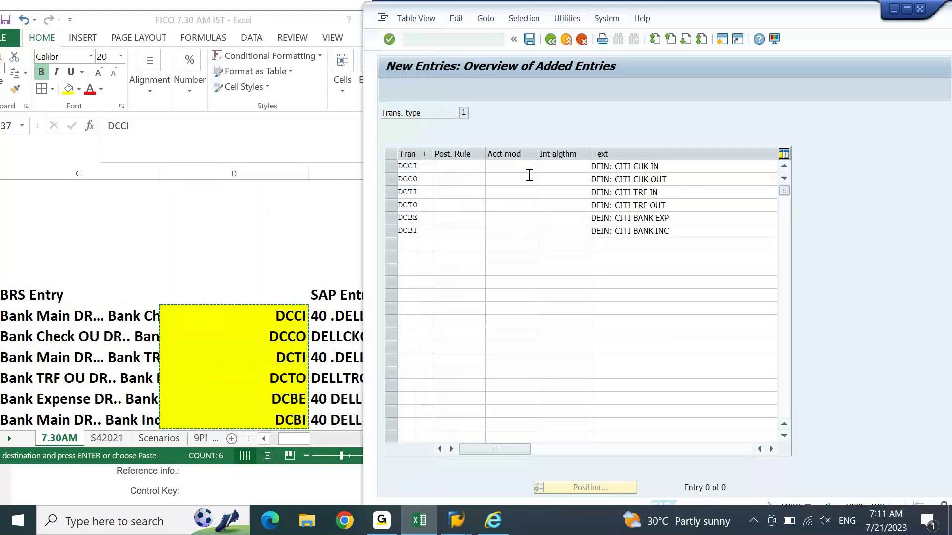
{"action": "left_click", "coordinate": [470, 169]}
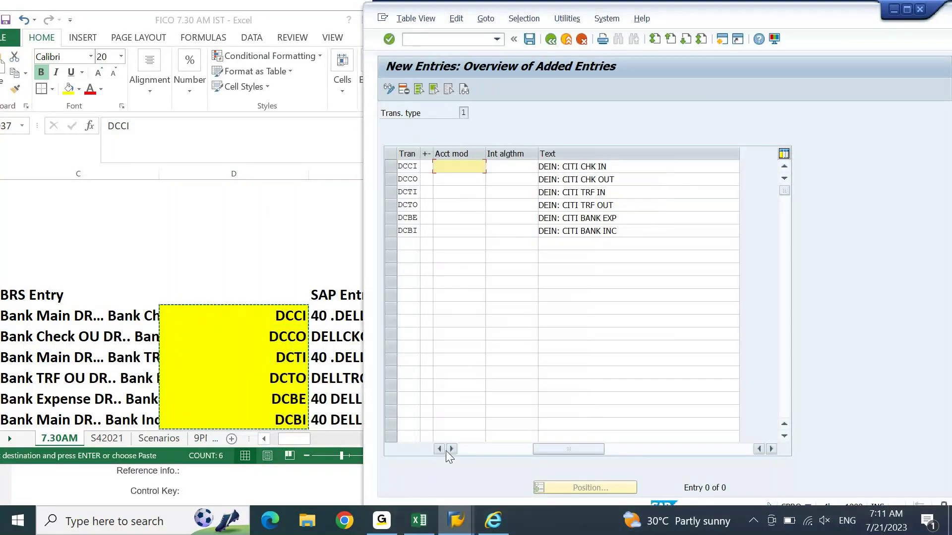
{"action": "left_click", "coordinate": [442, 450]}
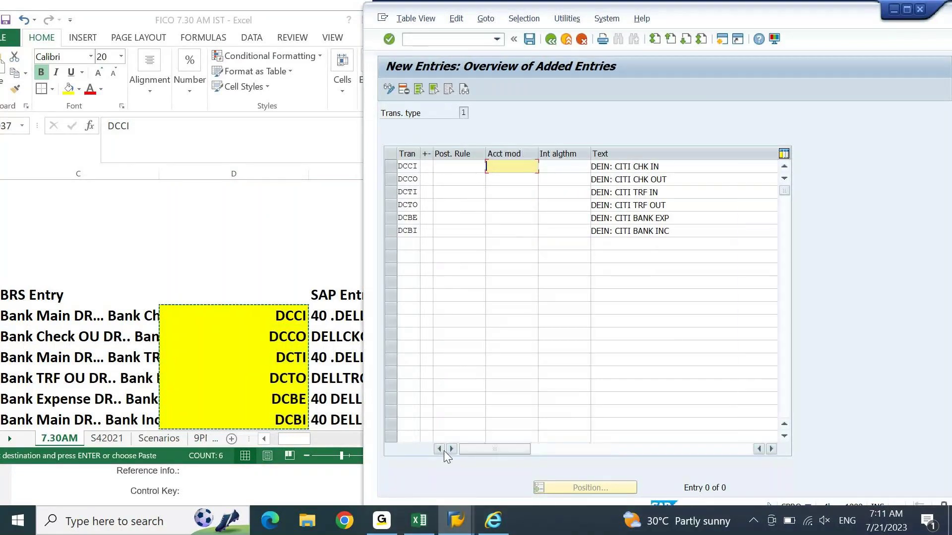
{"action": "left_click", "coordinate": [464, 165]}
{"action": "key", "text": "ctrl+v"}
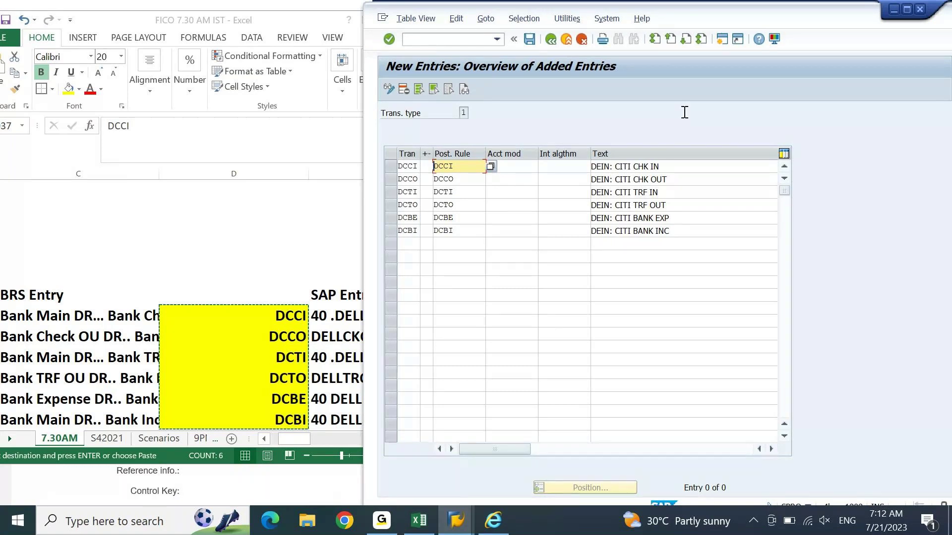
{"action": "key", "text": "Tab"}
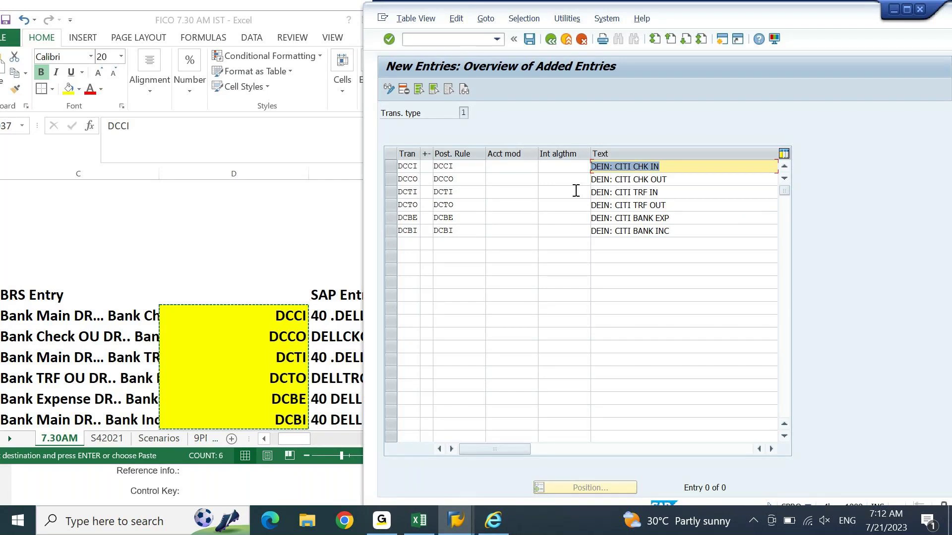
Step: Enter sign + for DCCI, - for DCCO and + for DCTI
{"action": "left_click", "coordinate": [678, 166]}
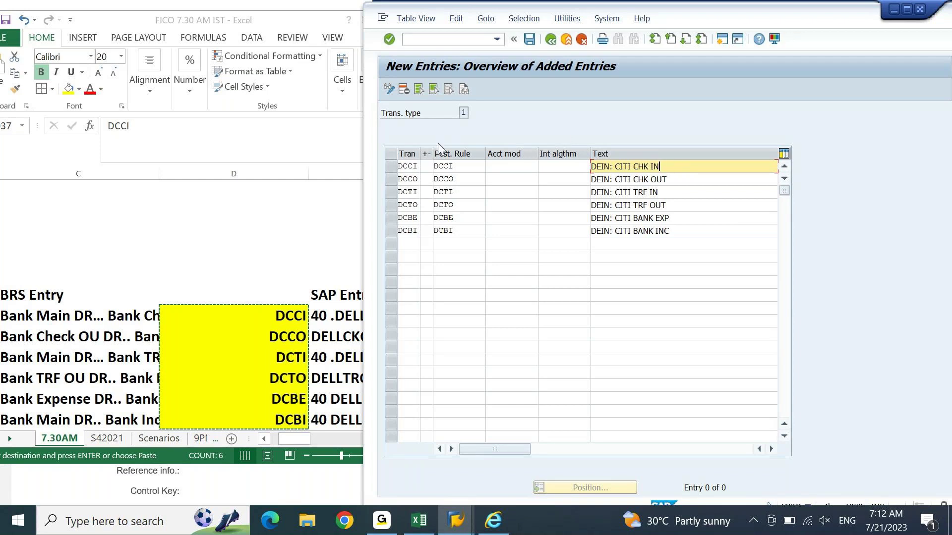
{"action": "left_click", "coordinate": [426, 167]}
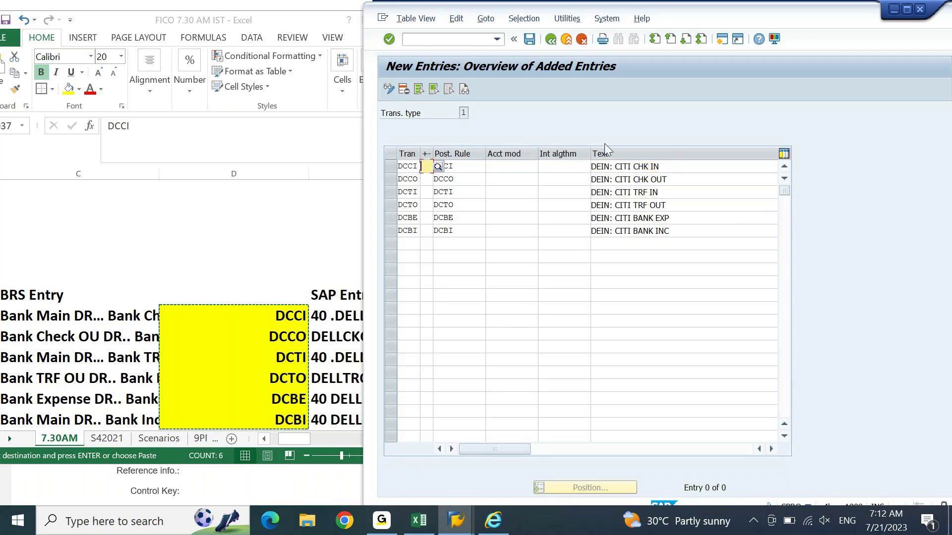
{"action": "type", "text": "+"}
{"action": "key", "text": "F4"}
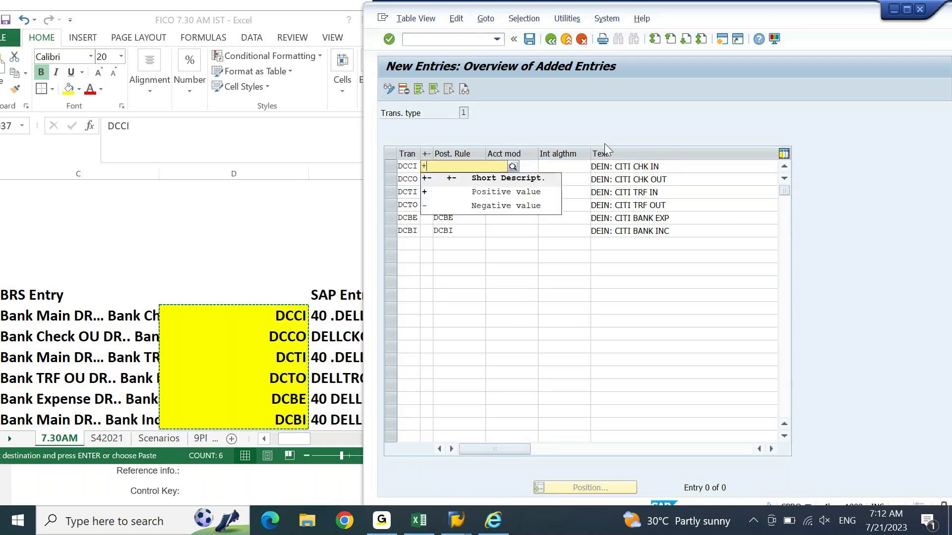
{"action": "left_click", "coordinate": [506, 192]}
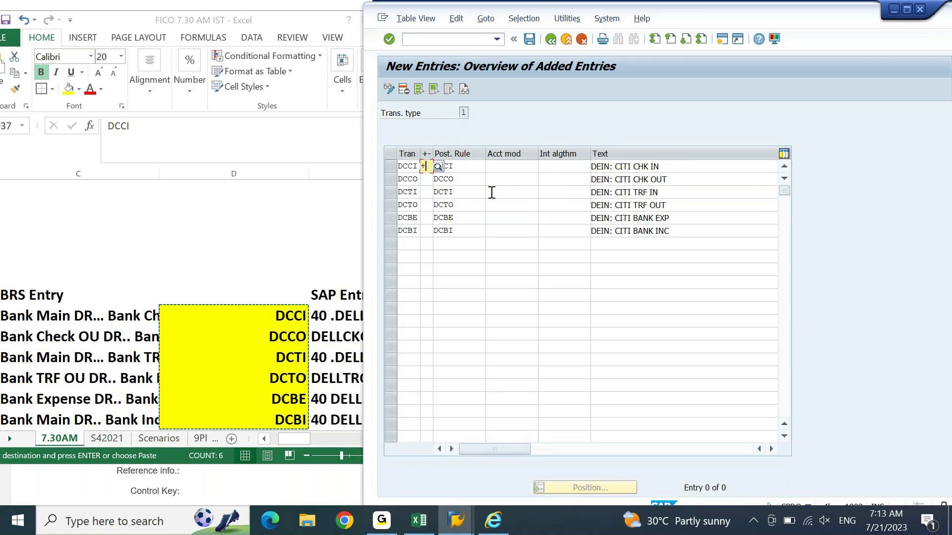
{"action": "left_click", "coordinate": [475, 179]}
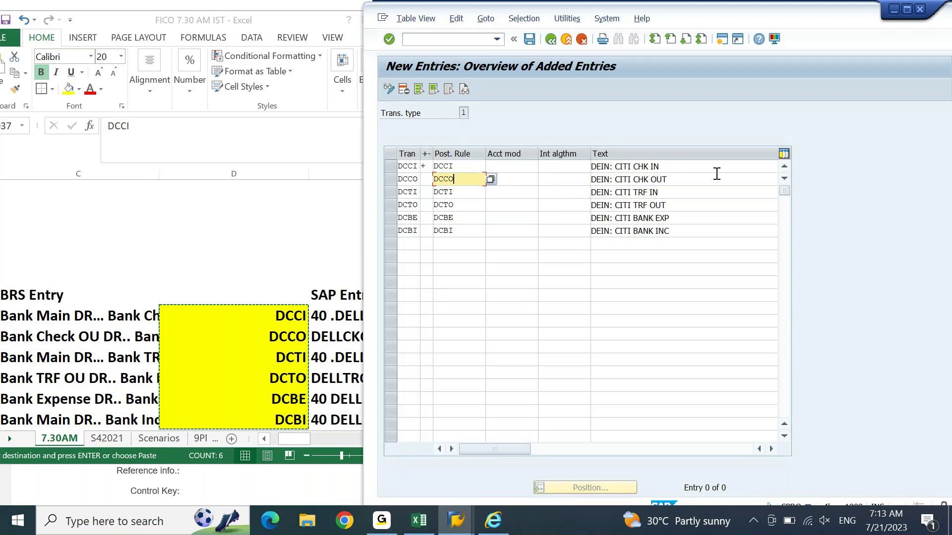
{"action": "left_click", "coordinate": [428, 181]}
{"action": "type", "text": "-"}
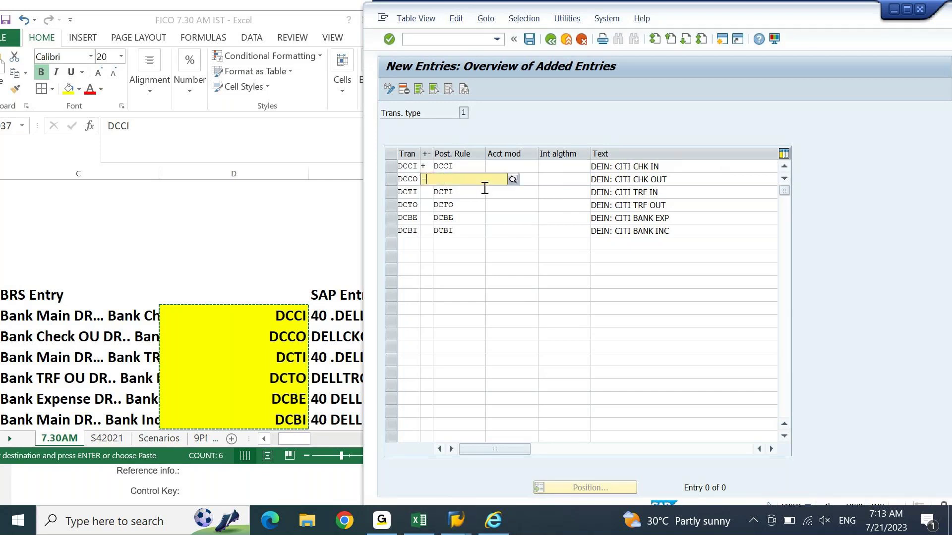
{"action": "key", "text": "F4"}
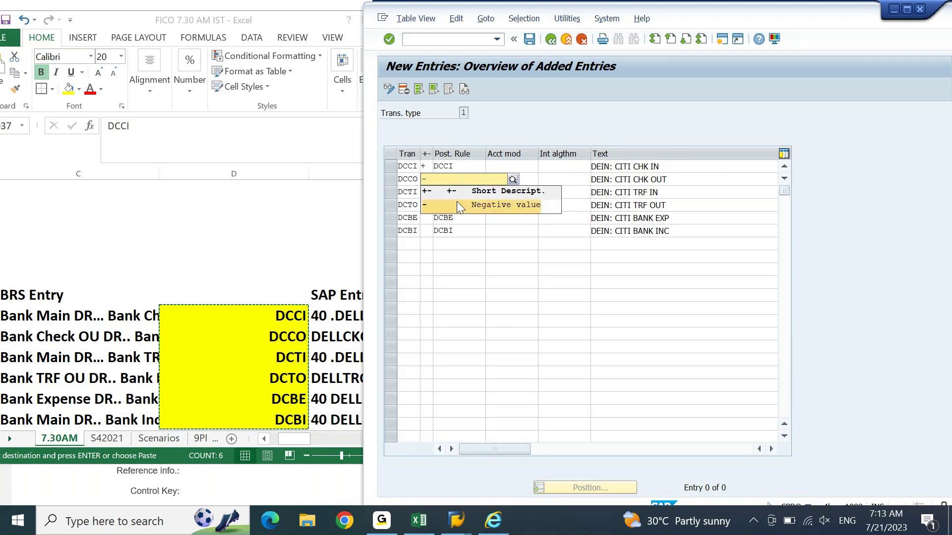
{"action": "left_click", "coordinate": [456, 201]}
{"action": "left_click", "coordinate": [425, 192]}
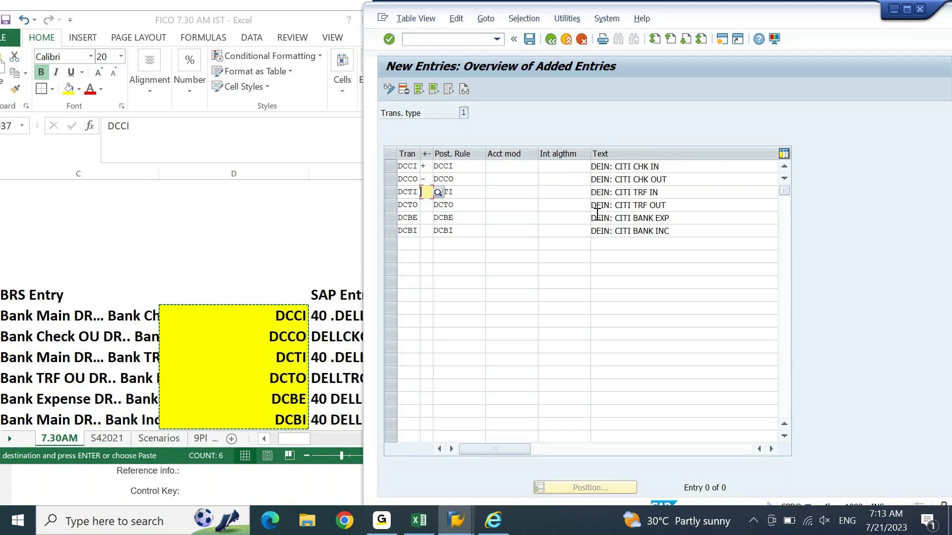
{"action": "type", "text": "+"}
{"action": "key", "text": "F4"}
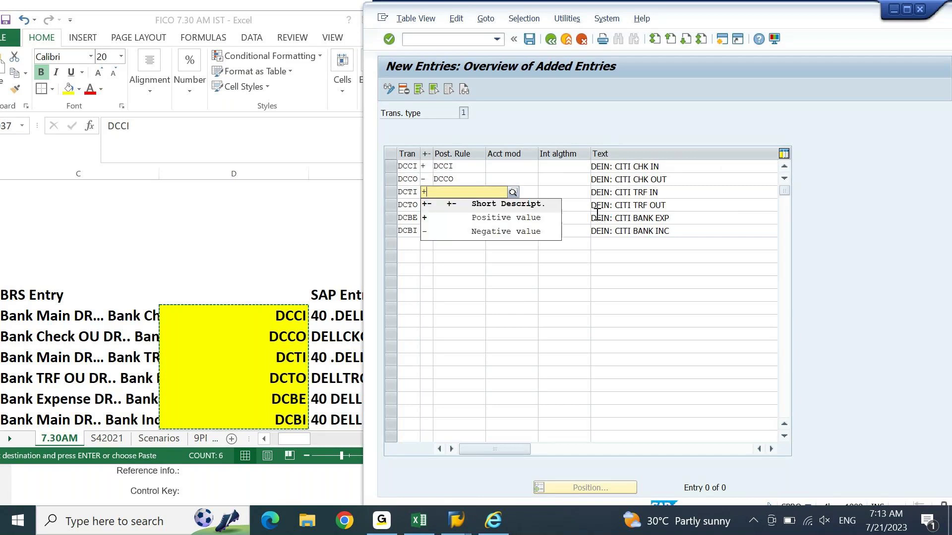
{"action": "left_click", "coordinate": [534, 220]}
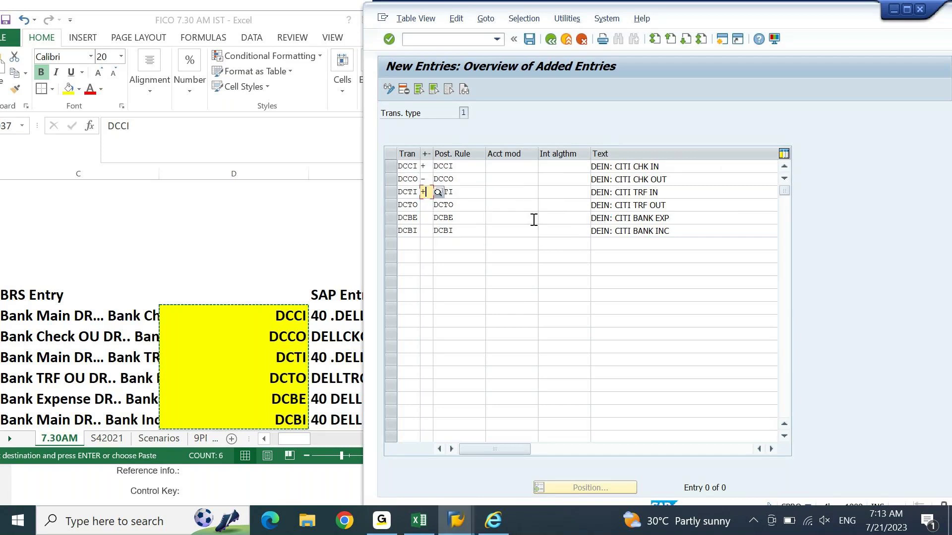
Step: Enter sign - for DCTO and DCBE and + for DCBI, then confirm all six
{"action": "left_click", "coordinate": [428, 206]}
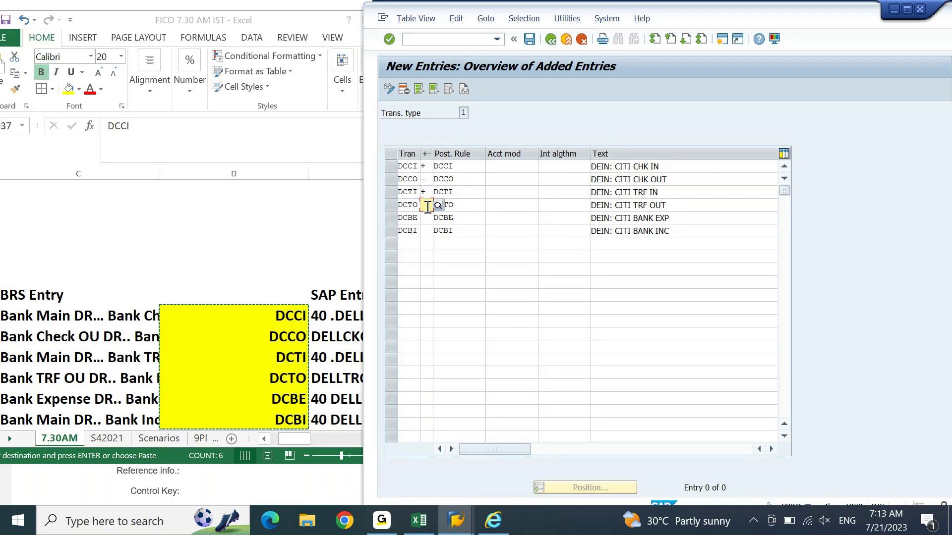
{"action": "type", "text": "-"}
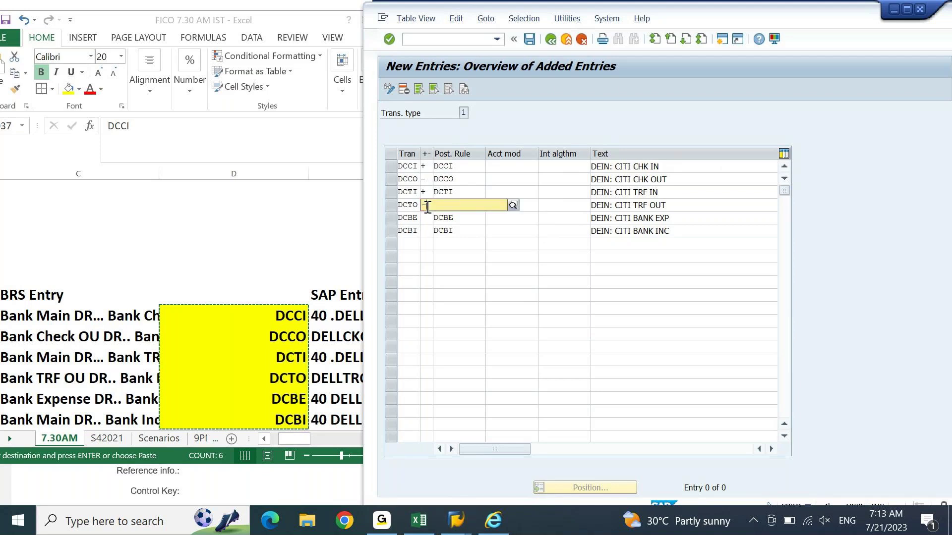
{"action": "key", "text": "F4"}
{"action": "left_click", "coordinate": [441, 234]}
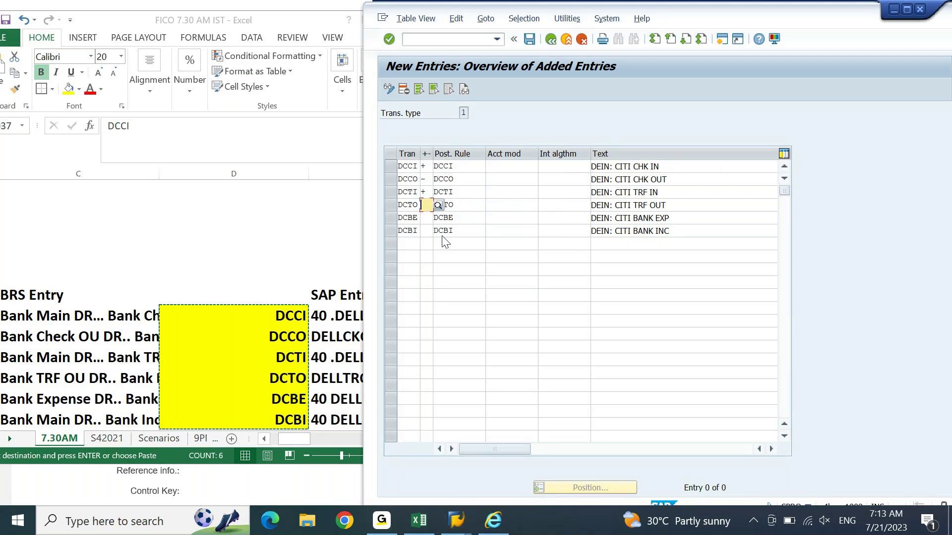
{"action": "left_click", "coordinate": [427, 218]}
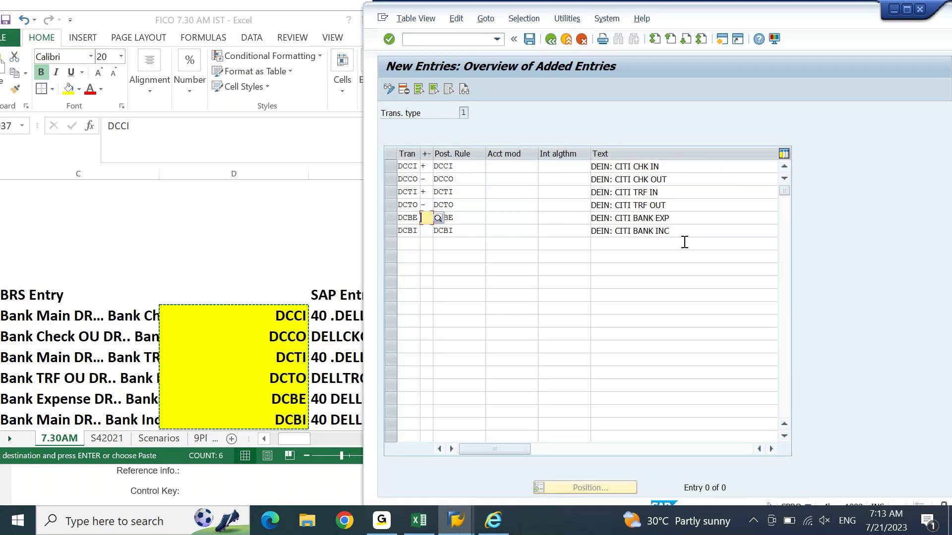
{"action": "type", "text": "-"}
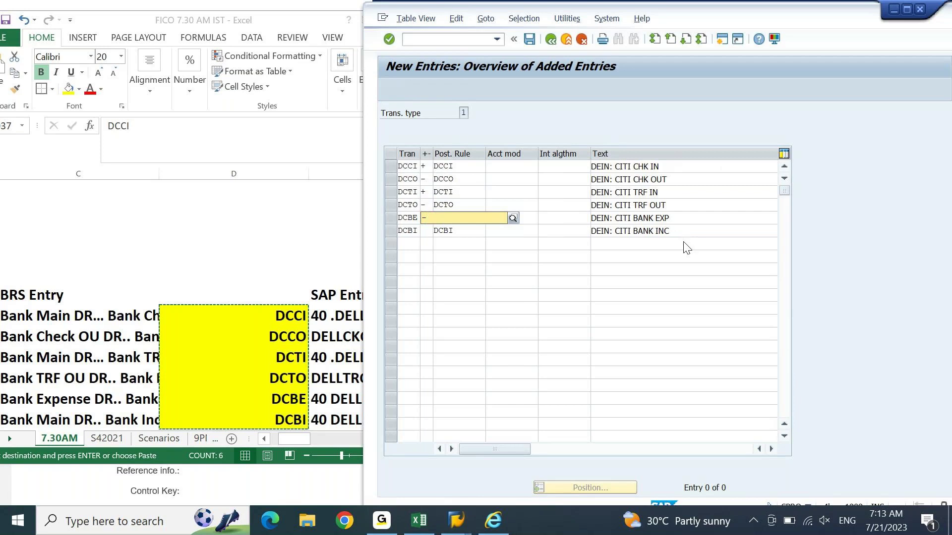
{"action": "key", "text": "F4"}
{"action": "left_click", "coordinate": [521, 248]}
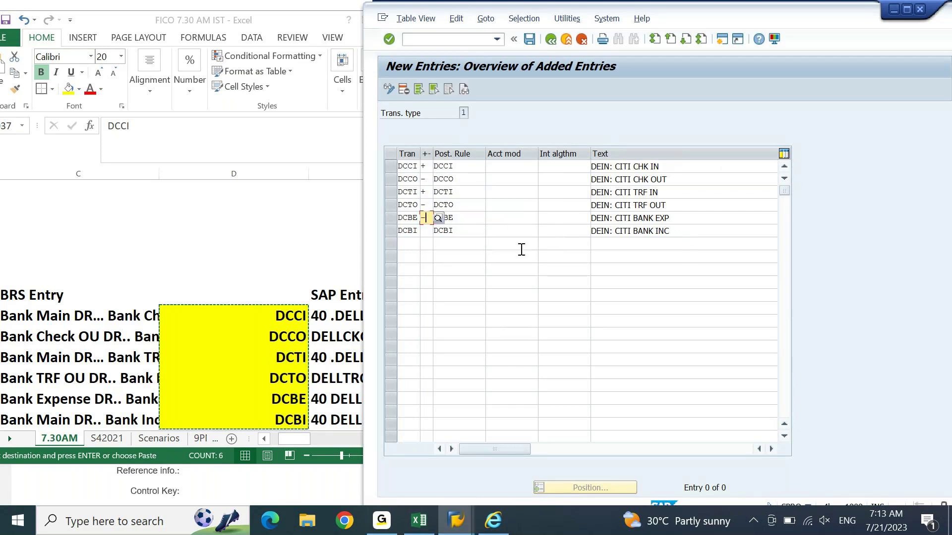
{"action": "left_click", "coordinate": [427, 231]}
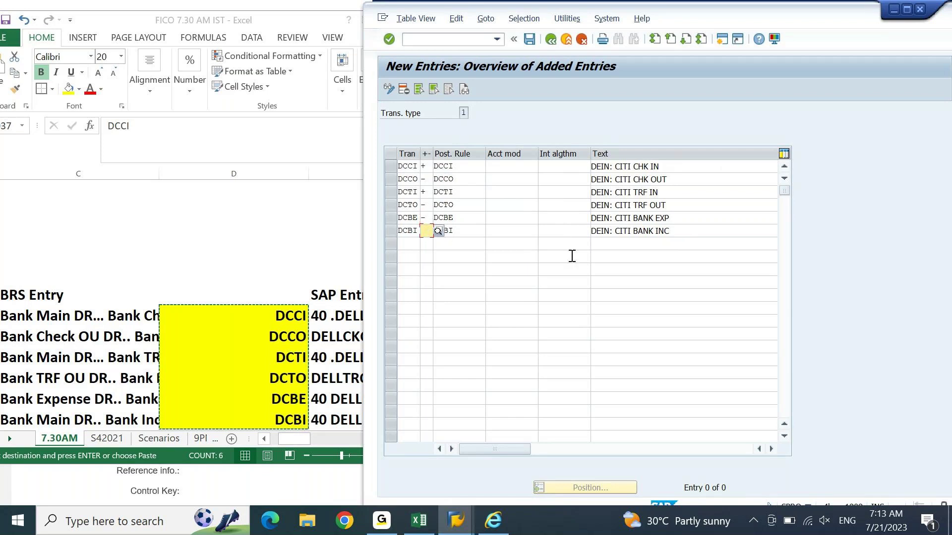
{"action": "type", "text": "+"}
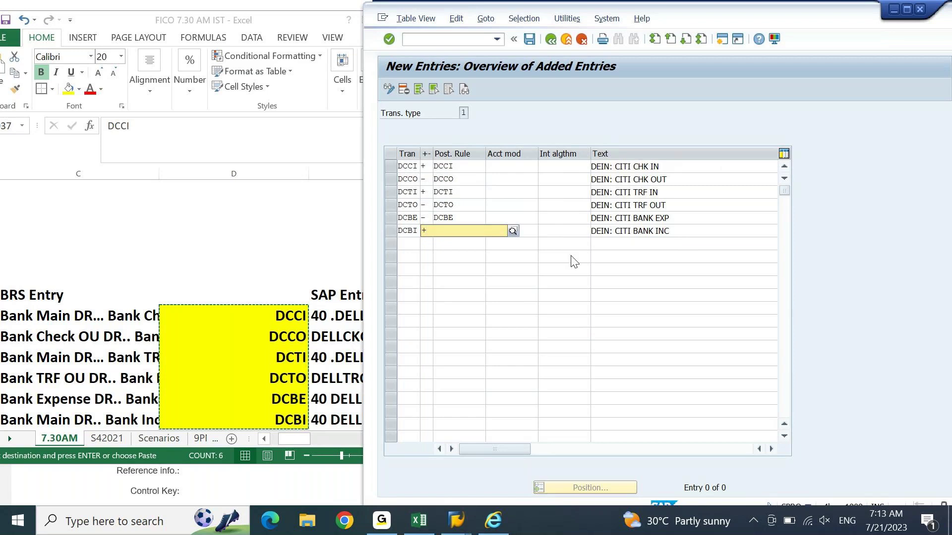
{"action": "key", "text": "F4"}
{"action": "left_click", "coordinate": [514, 262]}
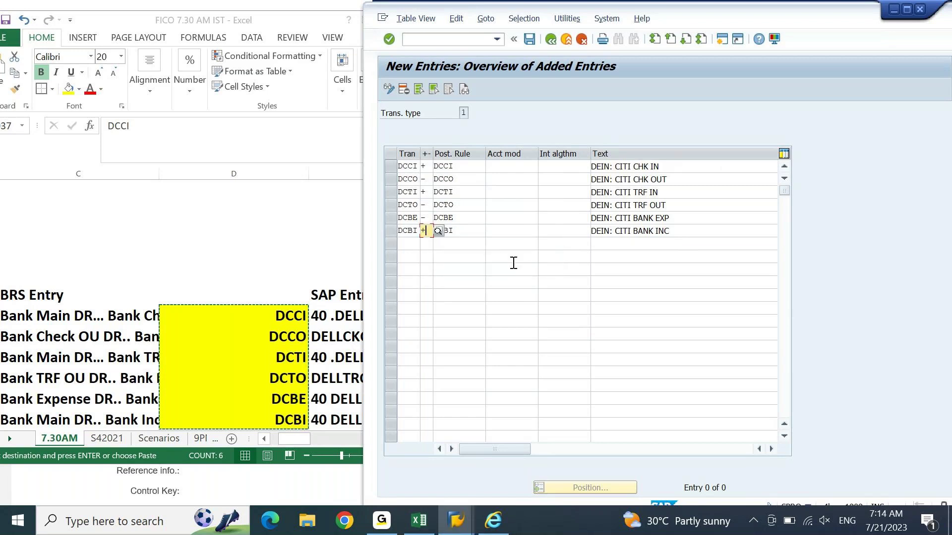
{"action": "key", "text": "Return"}
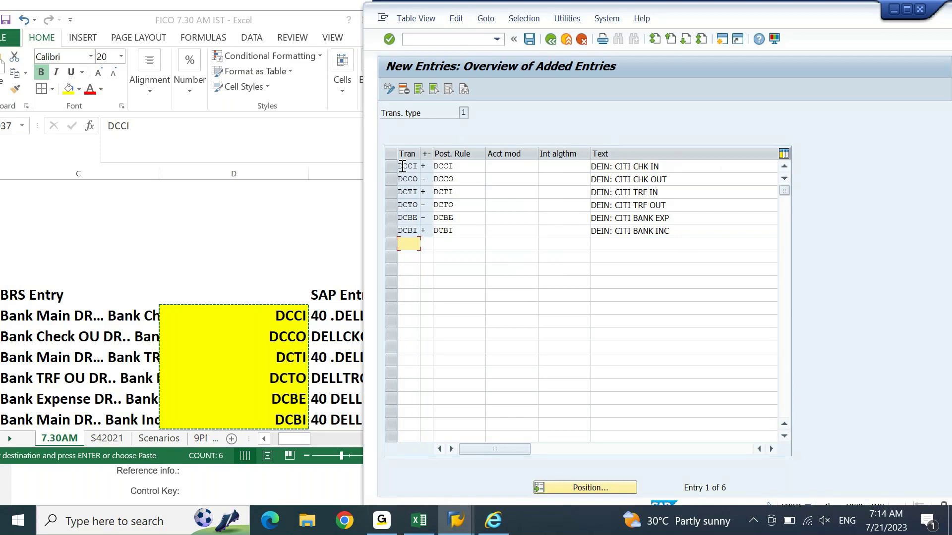
{"action": "left_click", "coordinate": [549, 175]}
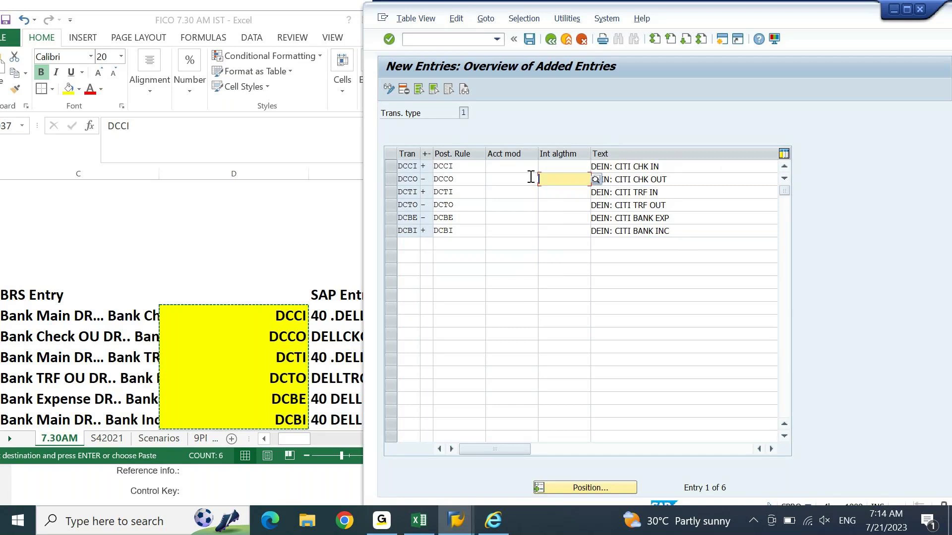
{"action": "left_click", "coordinate": [650, 220]}
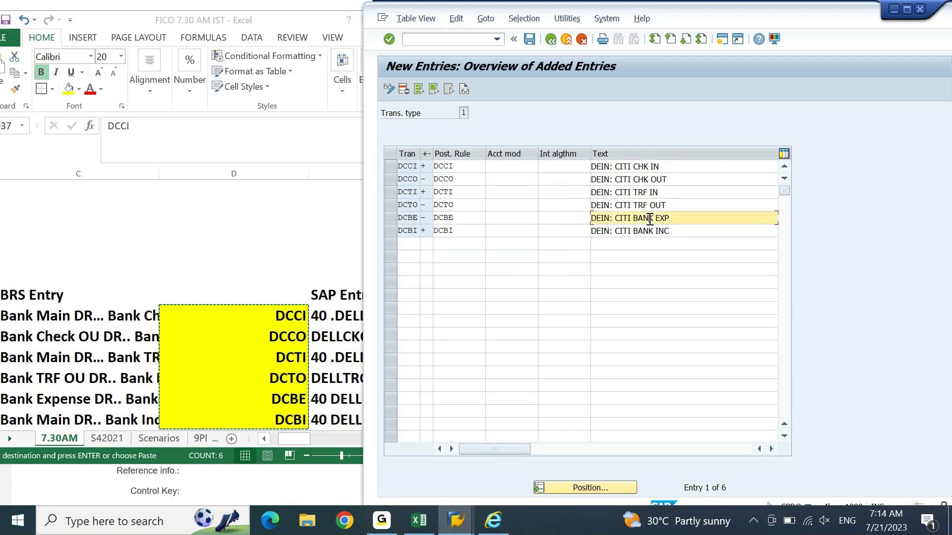
{"action": "left_click", "coordinate": [650, 242]}
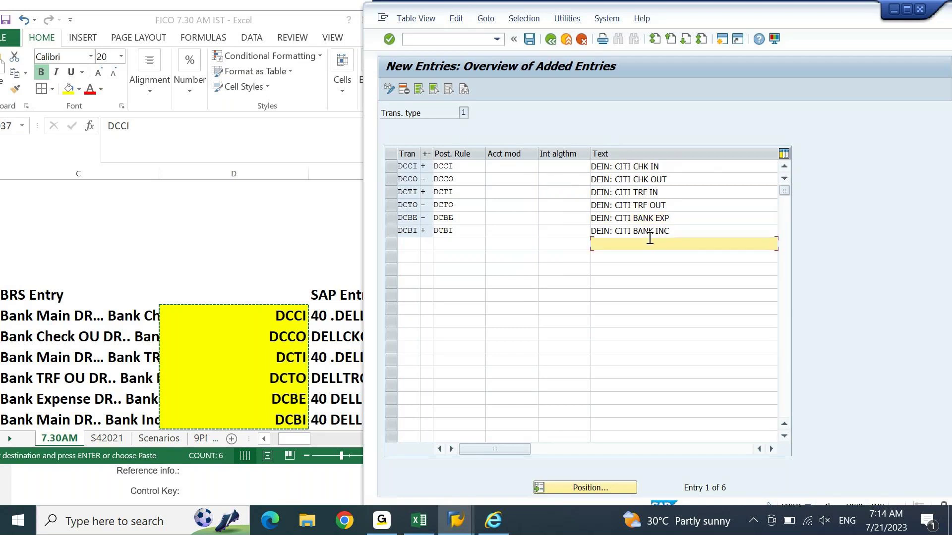
{"action": "left_click", "coordinate": [586, 230]}
{"action": "left_click", "coordinate": [576, 219]}
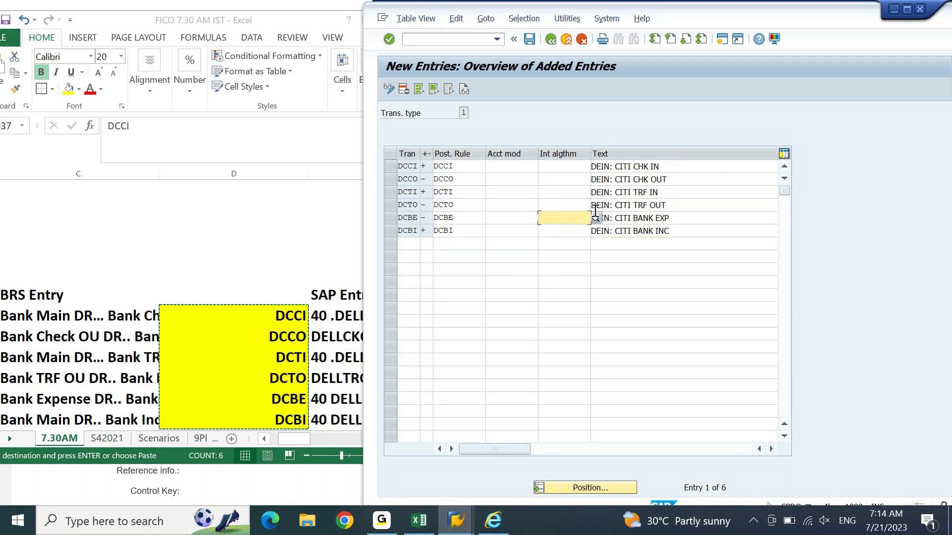
Step: Set DCBE's and DCBI's interpretation algorithm to 000 No Interpretation
{"action": "left_click", "coordinate": [596, 219]}
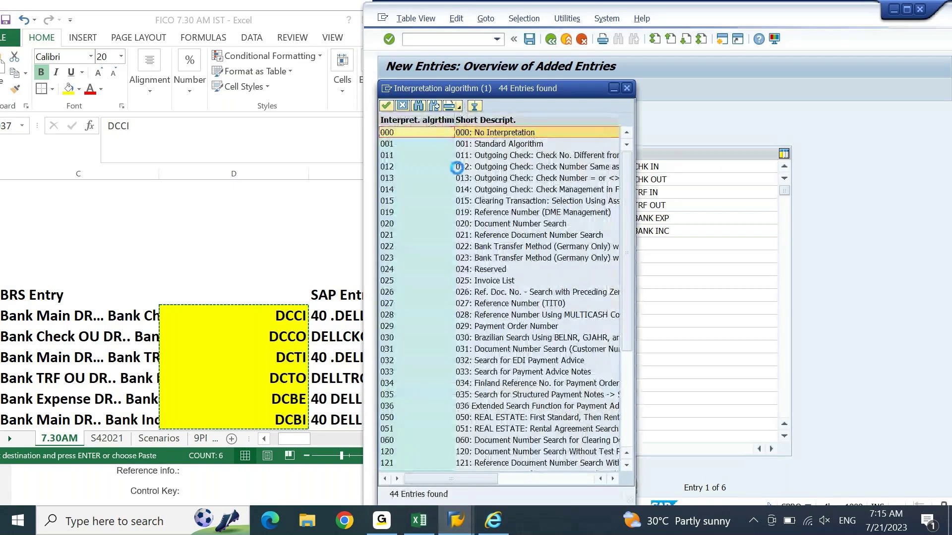
{"action": "left_click", "coordinate": [400, 140]}
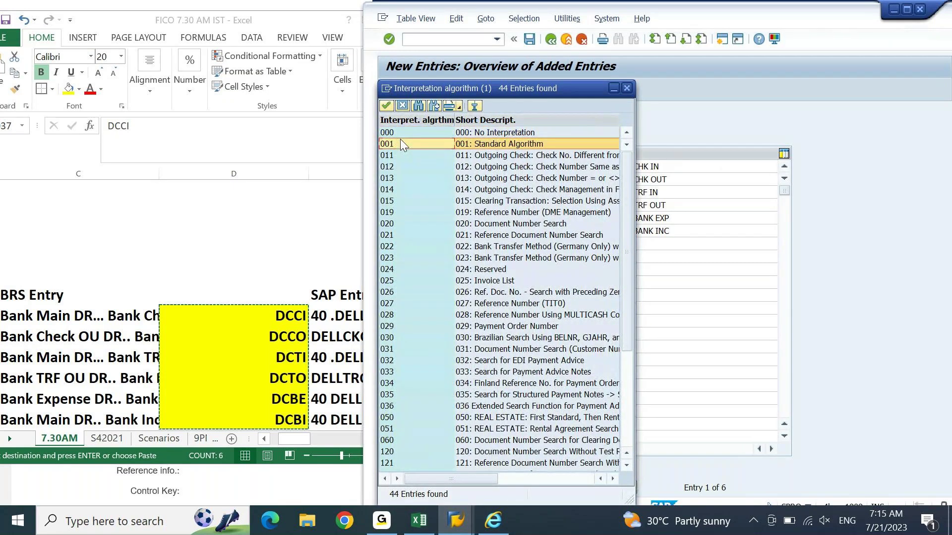
{"action": "double_click", "coordinate": [400, 134]}
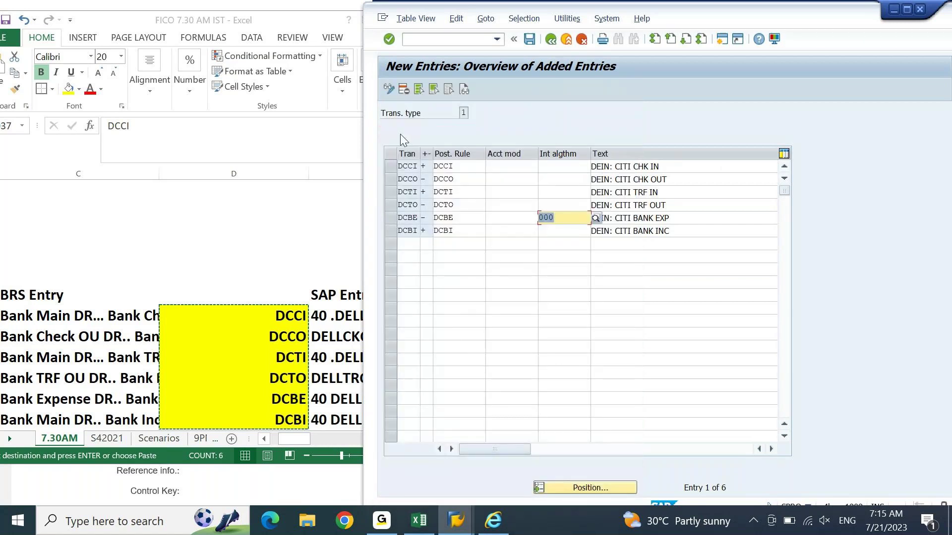
{"action": "key", "text": "ctrl+c"}
{"action": "key", "text": "Down"}
{"action": "key", "text": "ctrl+v"}
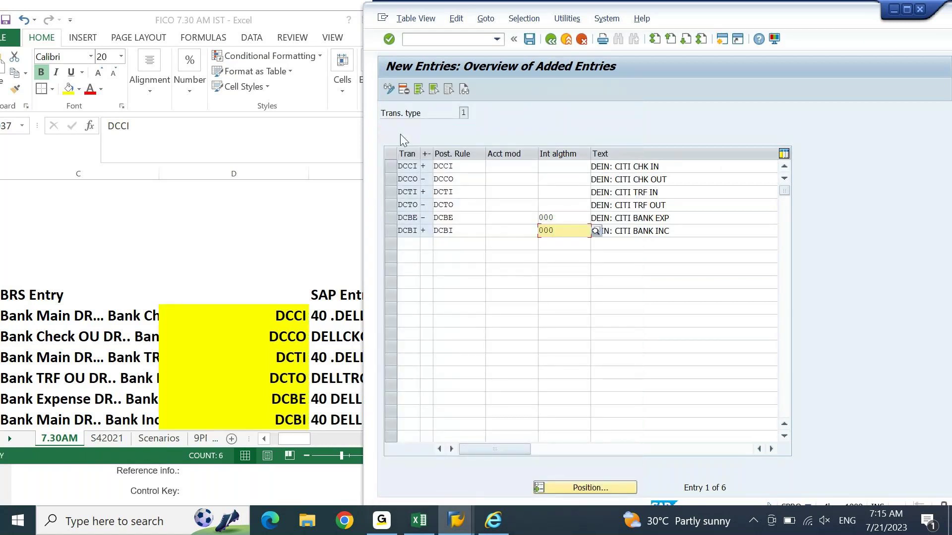
{"action": "key", "text": "Return"}
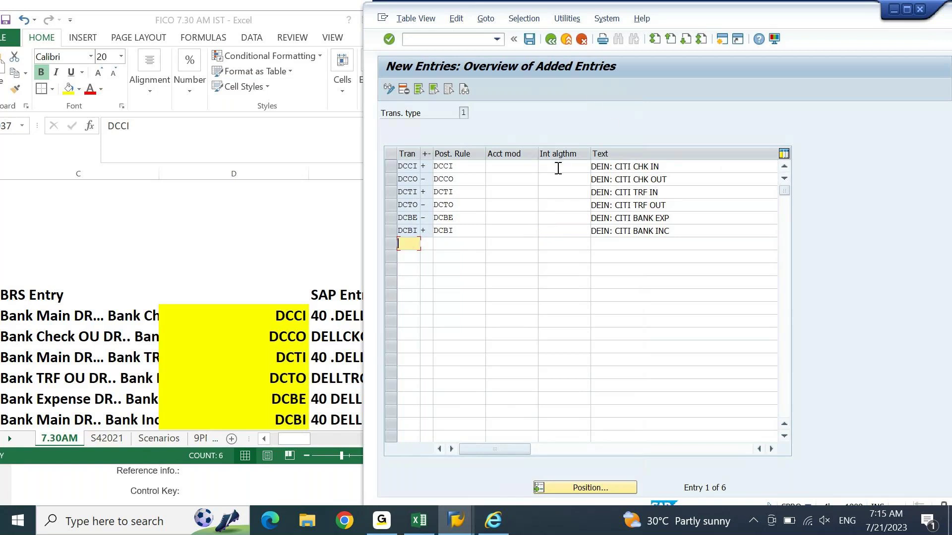
Step: Change DCBE and DCBI to algorithm 001 Standard Algorithm and validate
{"action": "left_click", "coordinate": [562, 217]}
{"action": "key", "text": "F4"}
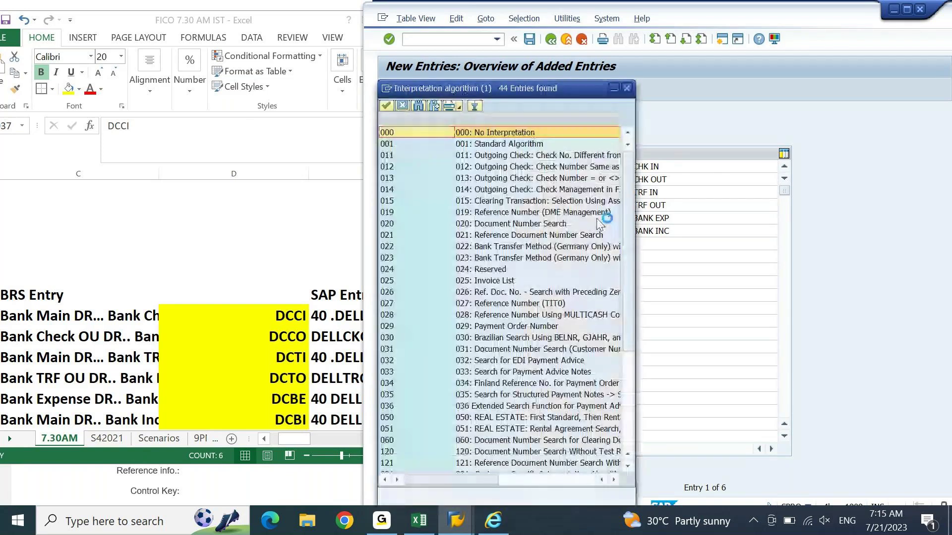
{"action": "double_click", "coordinate": [476, 146]}
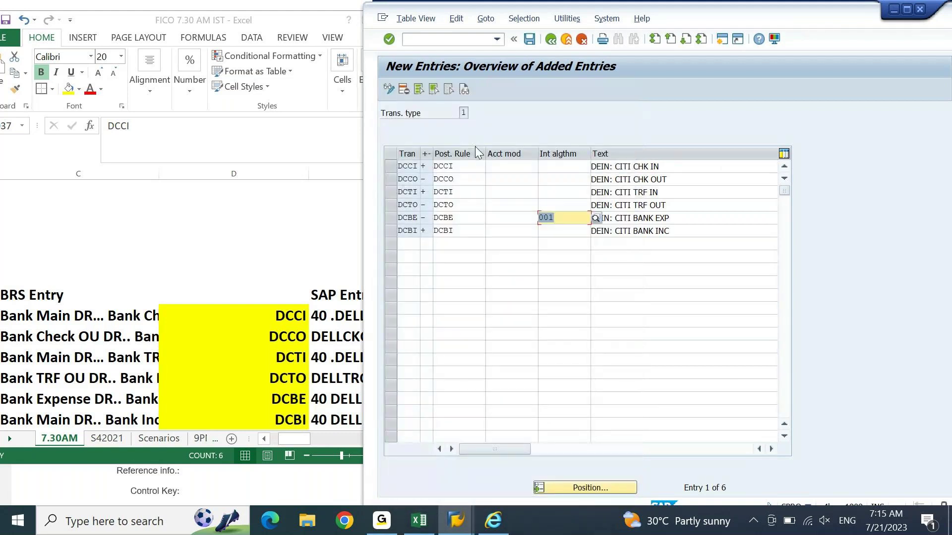
{"action": "key", "text": "Down"}
{"action": "type", "text": "001"}
{"action": "key", "text": "Return"}
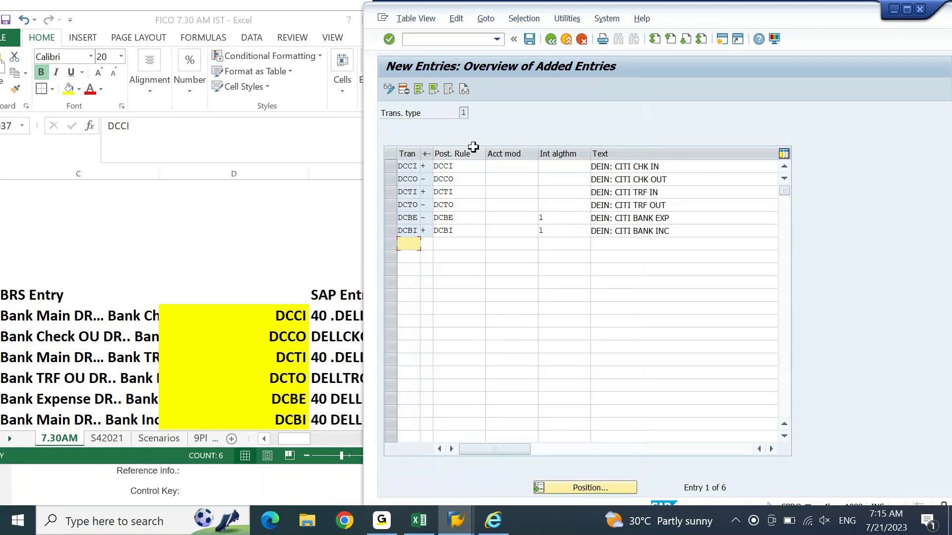
{"action": "left_click", "coordinate": [465, 516]}
{"action": "left_click", "coordinate": [519, 453]}
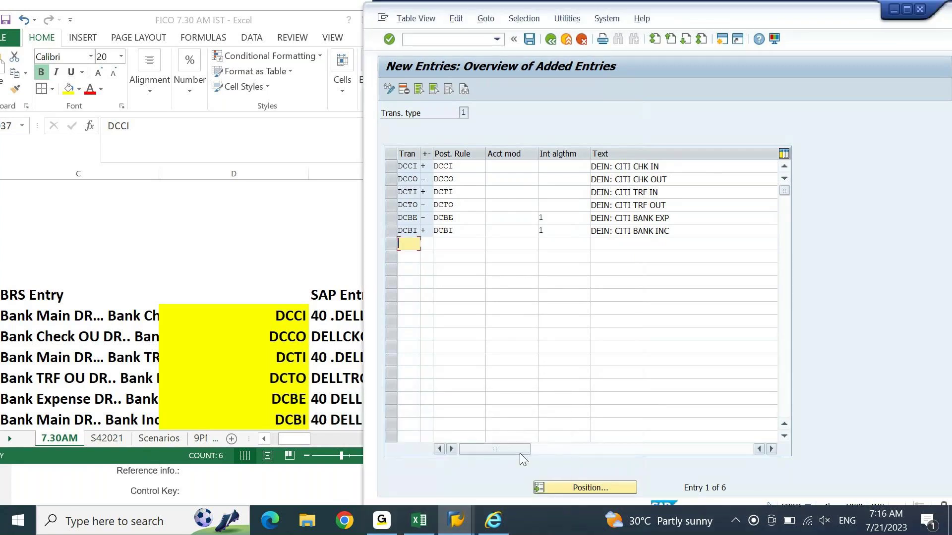
{"action": "key", "text": "alt"}
Step: Start F-04 in a new session with company code DEIN and currency INR
{"action": "key", "text": "ctrl+n"}
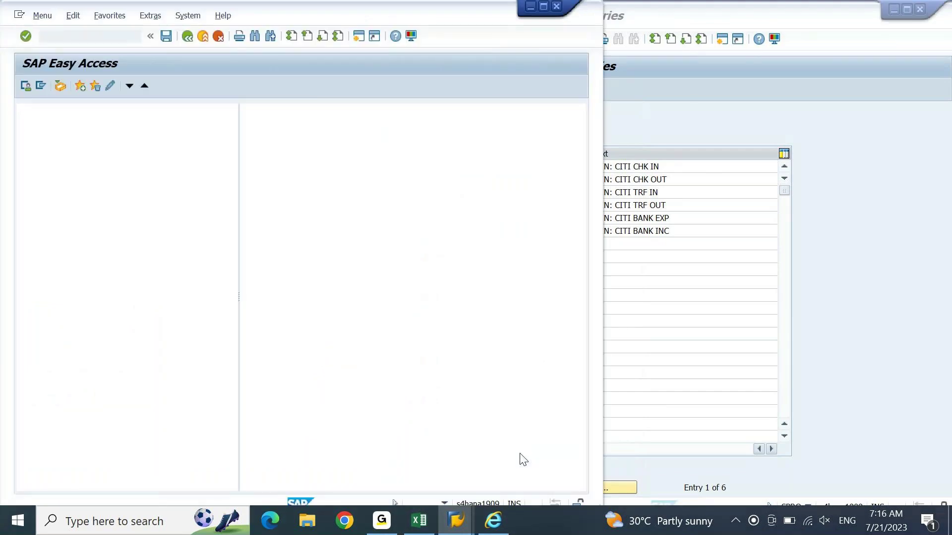
{"action": "type", "text": "F-"}
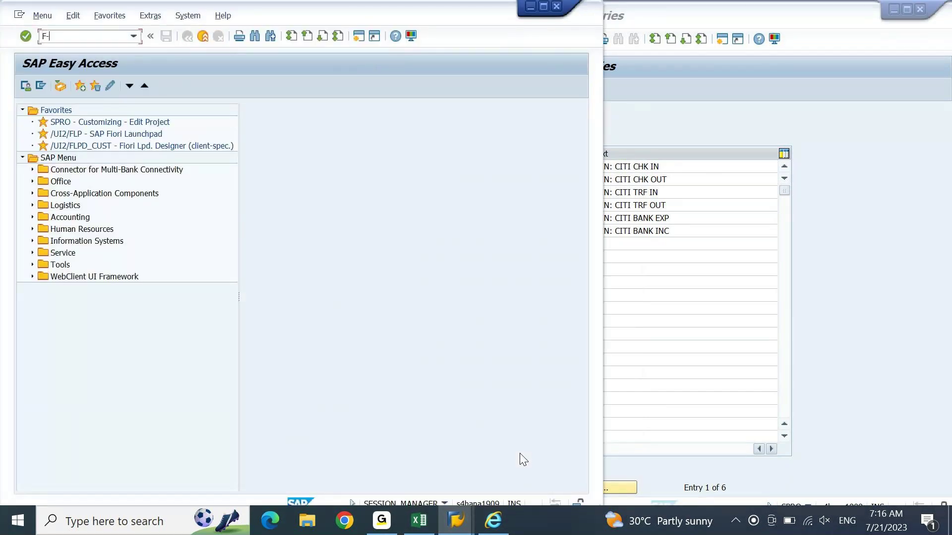
{"action": "type", "text": "04"}
{"action": "key", "text": "Return"}
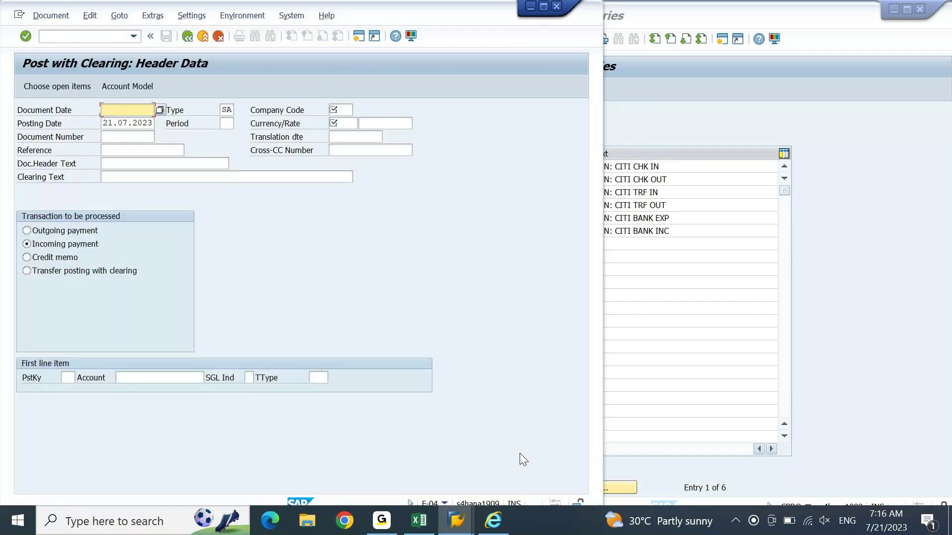
{"action": "type", "text": "IN"}
{"action": "key", "text": "Return"}
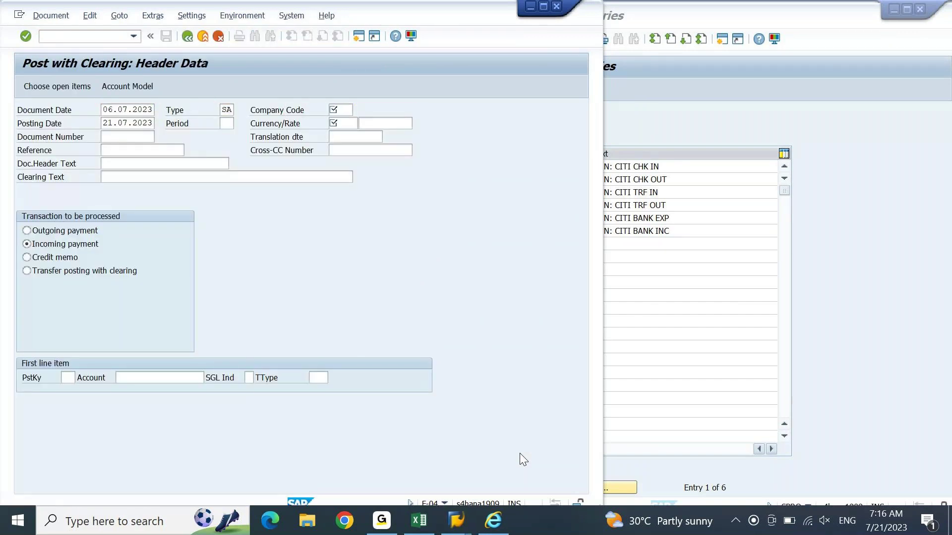
{"action": "type", "text": "I"}
{"action": "key", "text": "Down"}
{"action": "key", "text": "Return"}
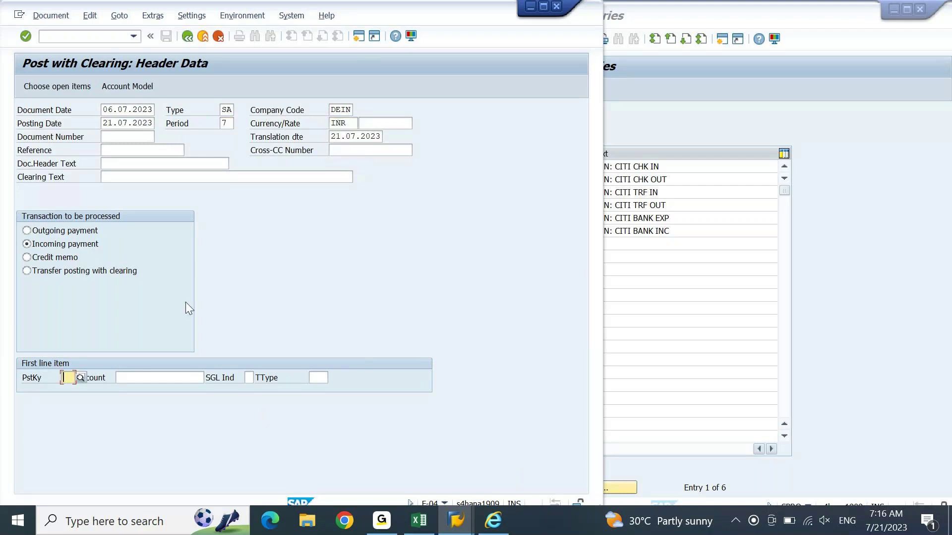
{"action": "left_click", "coordinate": [63, 88]}
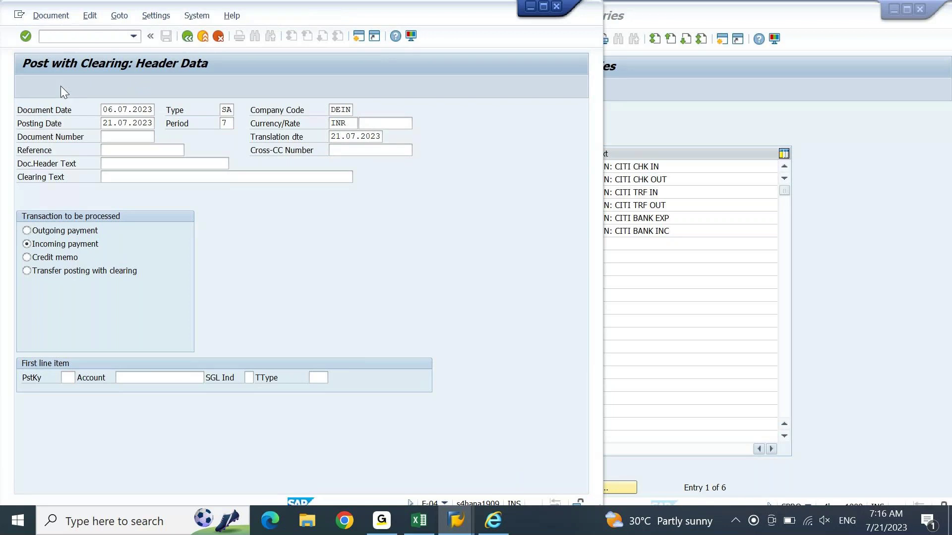
{"action": "key", "text": "Tab"}
{"action": "key", "text": "space"}
{"action": "key", "text": "Down"}
{"action": "key", "text": "Return"}
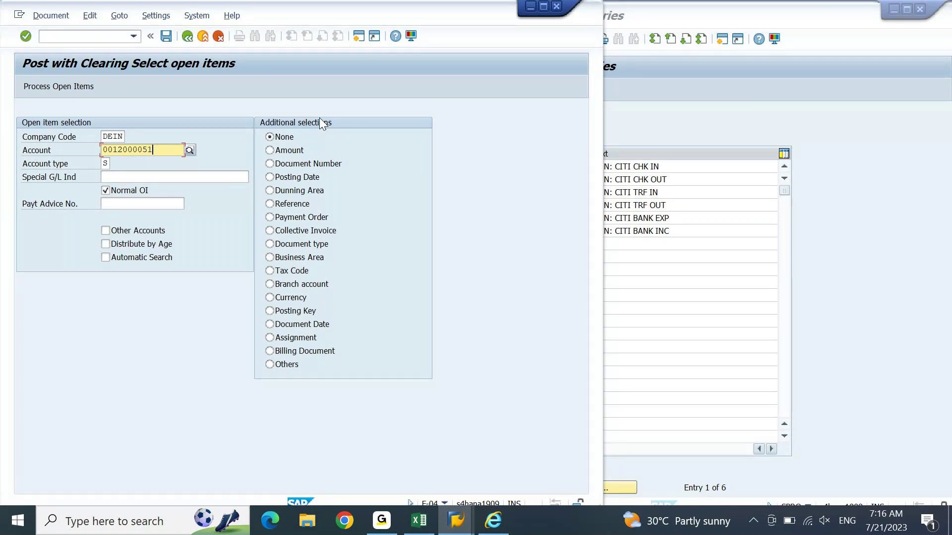
{"action": "left_click", "coordinate": [270, 164]}
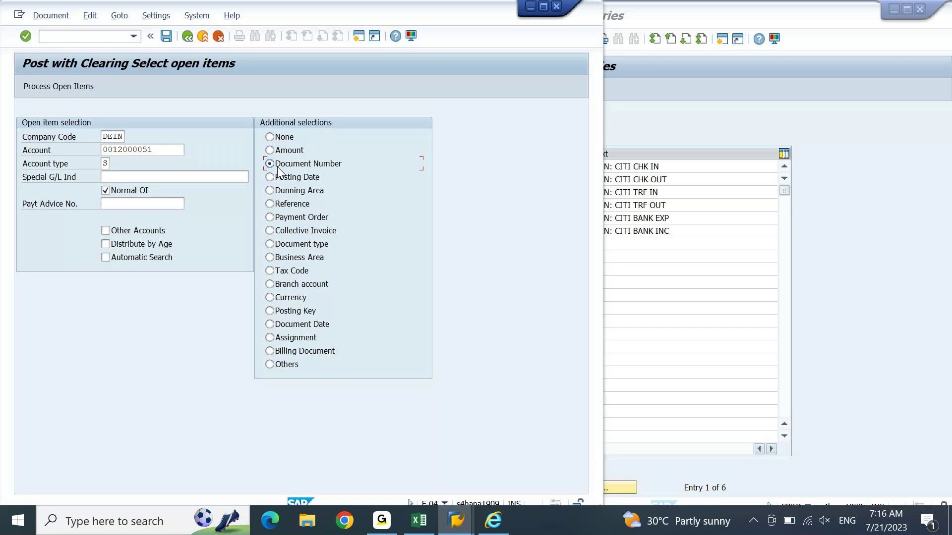
{"action": "left_click", "coordinate": [276, 205]}
{"action": "left_click", "coordinate": [273, 342]}
Step: Set DCCI's interpretation algorithm to 015, clearing selection using assignment
{"action": "left_click", "coordinate": [767, 121]}
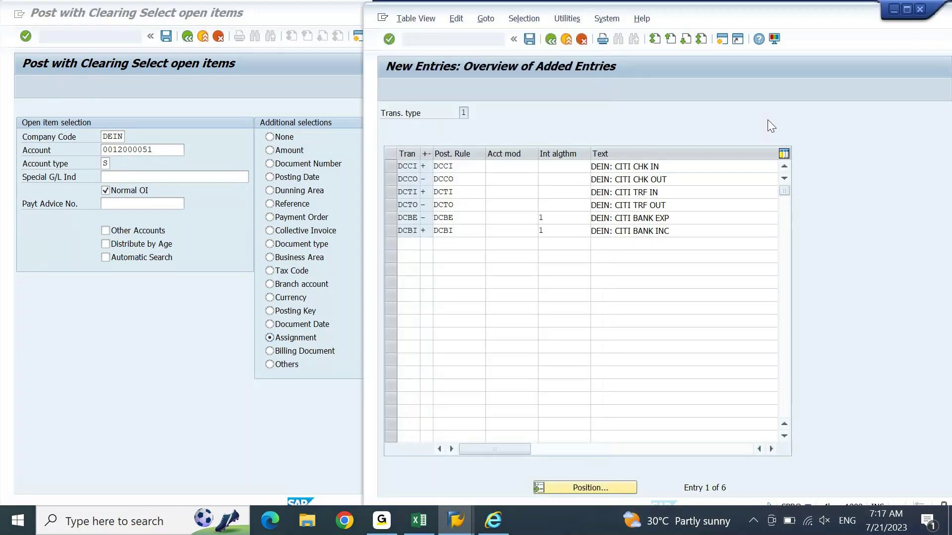
{"action": "left_click", "coordinate": [565, 167]}
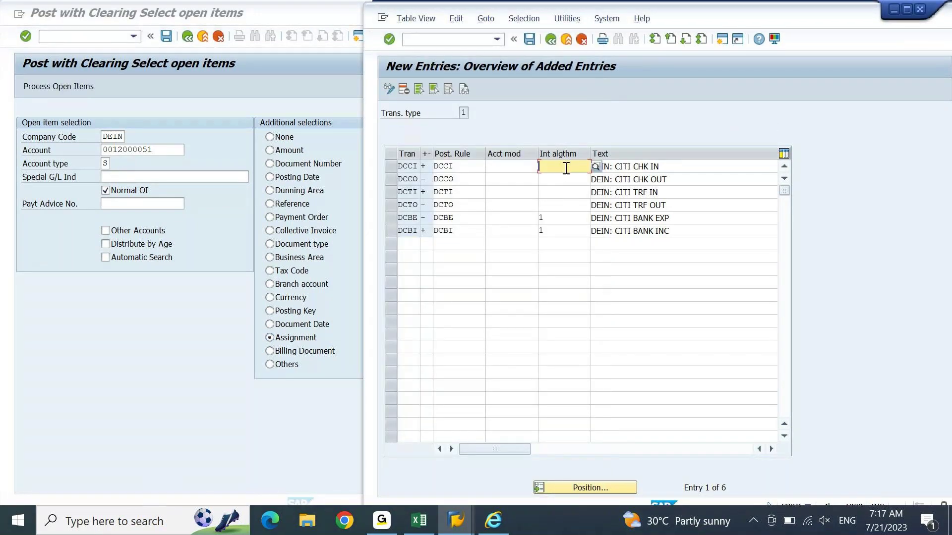
{"action": "left_click", "coordinate": [595, 169]}
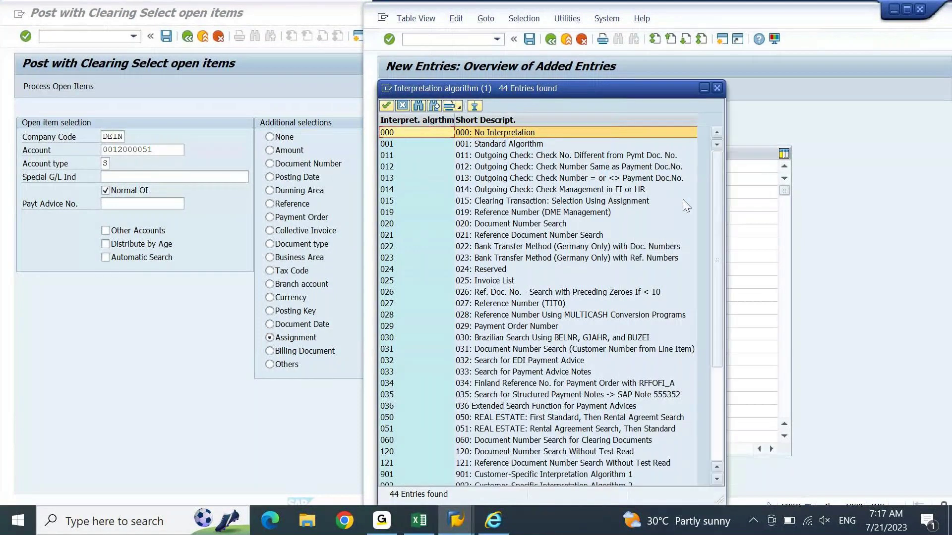
{"action": "left_click", "coordinate": [619, 201]}
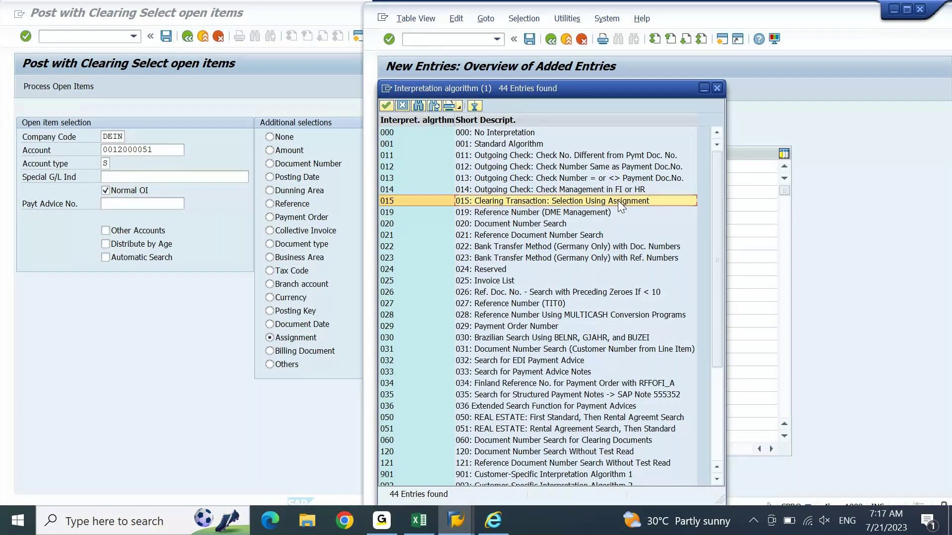
{"action": "double_click", "coordinate": [617, 200]}
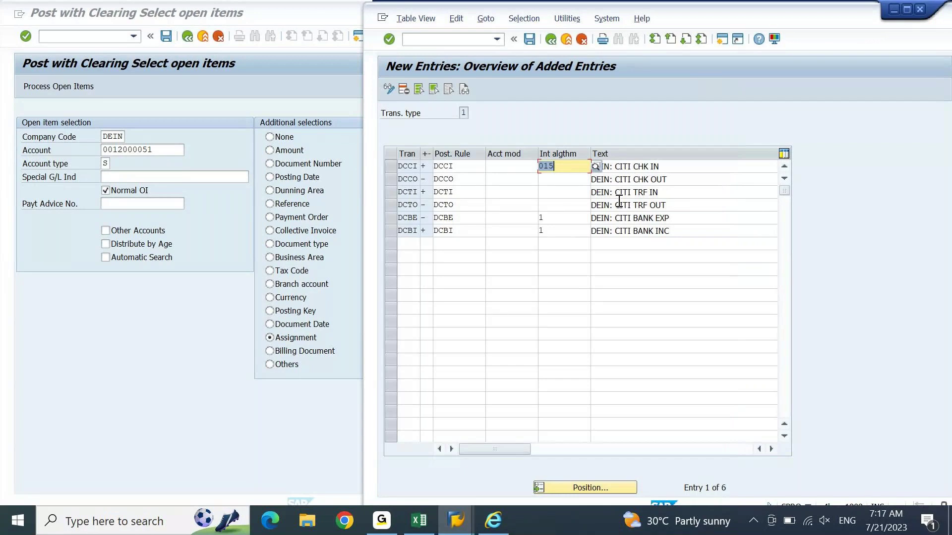
Step: Fill algorithm 015 into the DCCO, DCTI and DCTO rows and confirm the entries
{"action": "key", "text": "Down"}
{"action": "type", "text": "015"}
{"action": "key", "text": "Down"}
{"action": "type", "text": "015"}
{"action": "key", "text": "Down"}
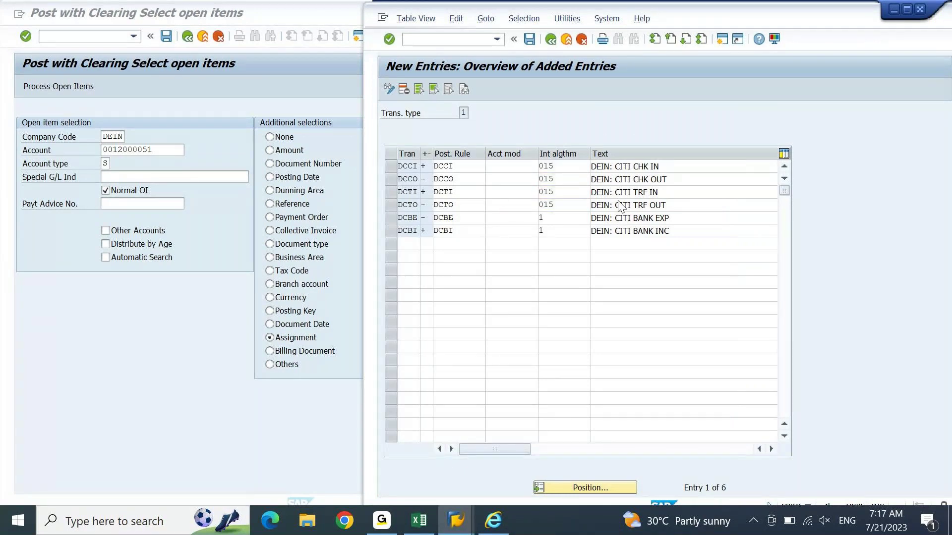
{"action": "type", "text": "015"}
{"action": "key", "text": "Return"}
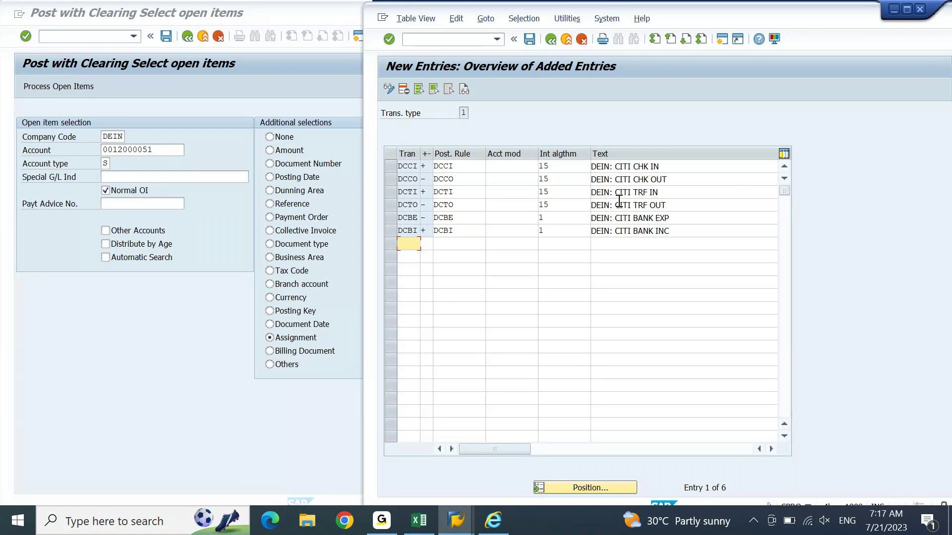
{"action": "key", "text": "ctrl+s"}
{"action": "key", "text": "super+Up"}
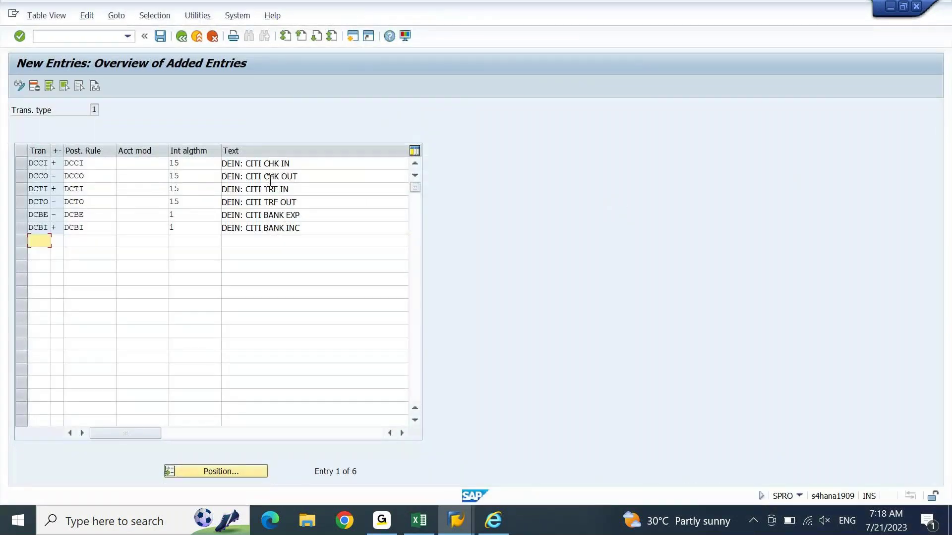
Step: Check the algorithm values on the DCCI through DCTO rows
{"action": "left_click", "coordinate": [26, 163]}
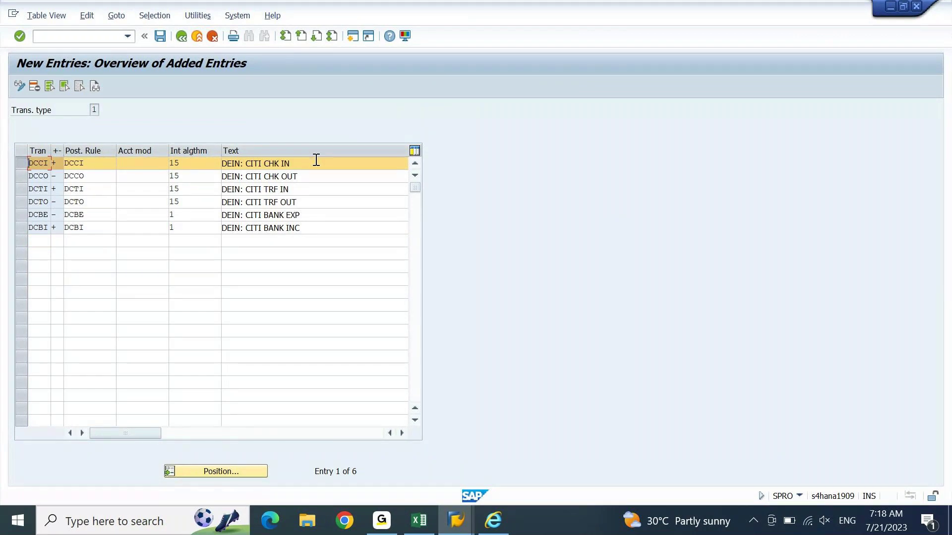
{"action": "left_click", "coordinate": [193, 163]}
{"action": "key", "text": "Down"}
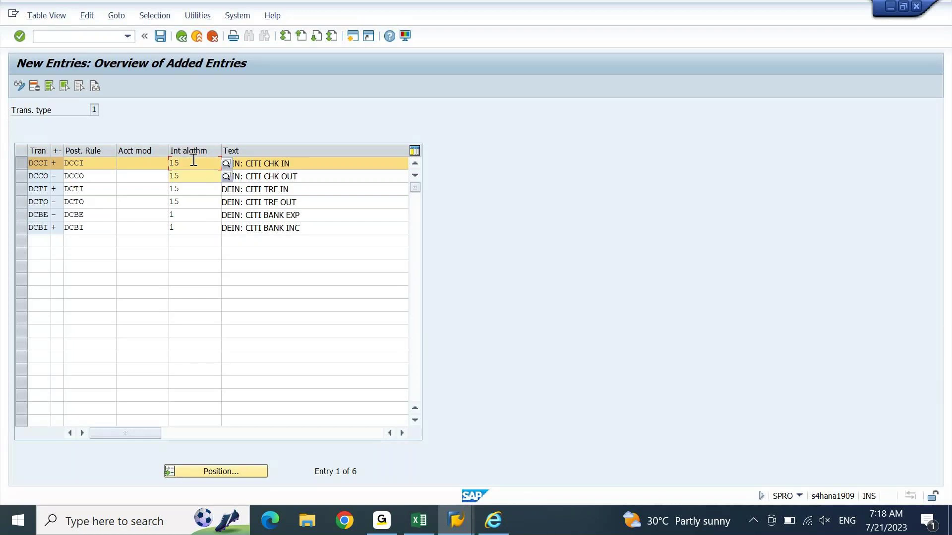
{"action": "key", "text": "Down"}
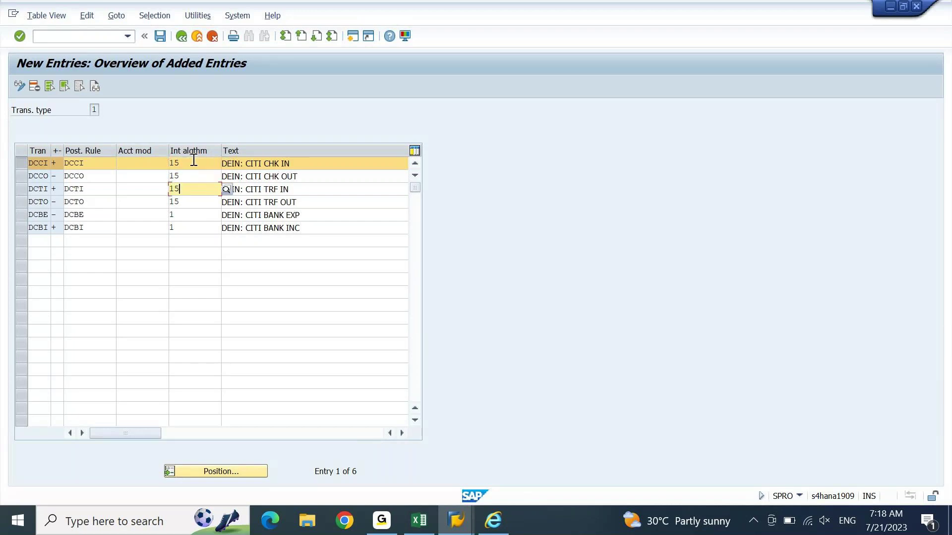
{"action": "key", "text": "Down"}
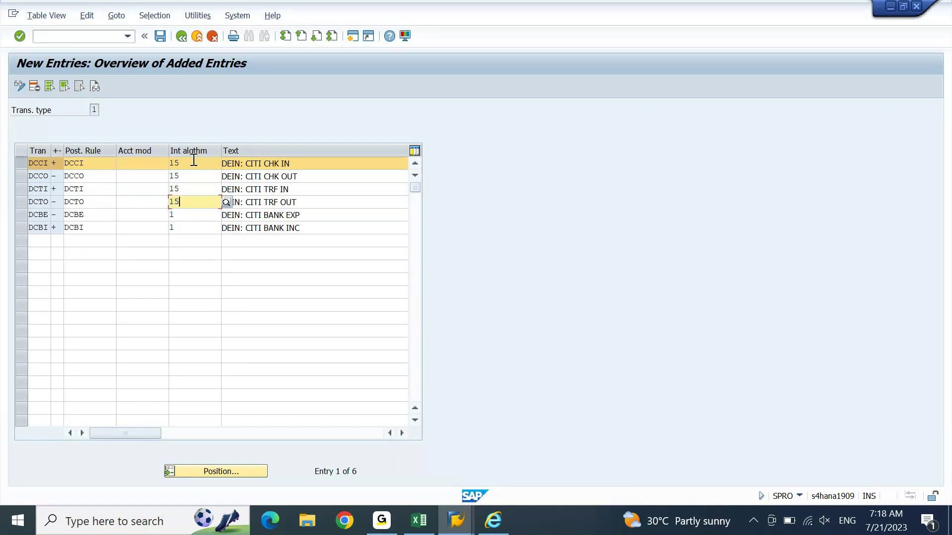
{"action": "key", "text": "alt+Tab"}
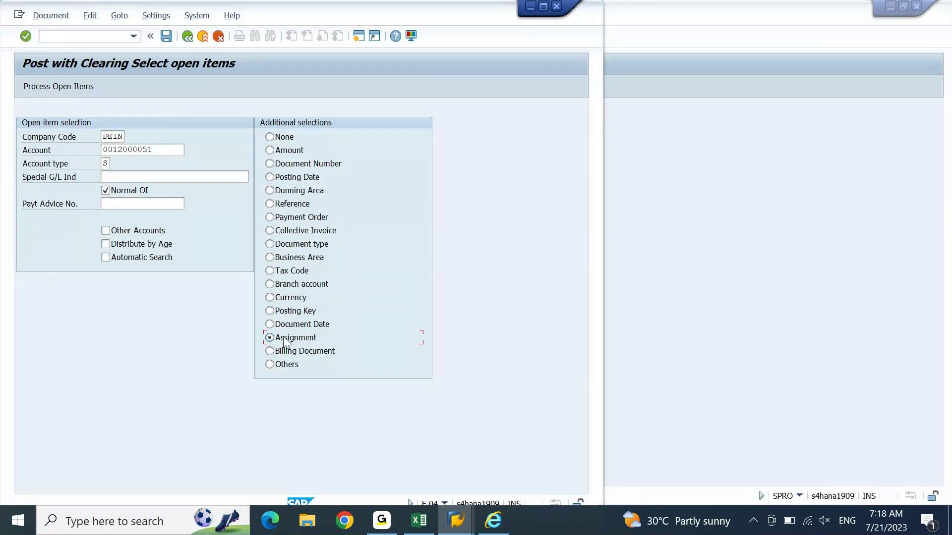
{"action": "left_click", "coordinate": [425, 527]}
{"action": "left_click", "coordinate": [441, 520]}
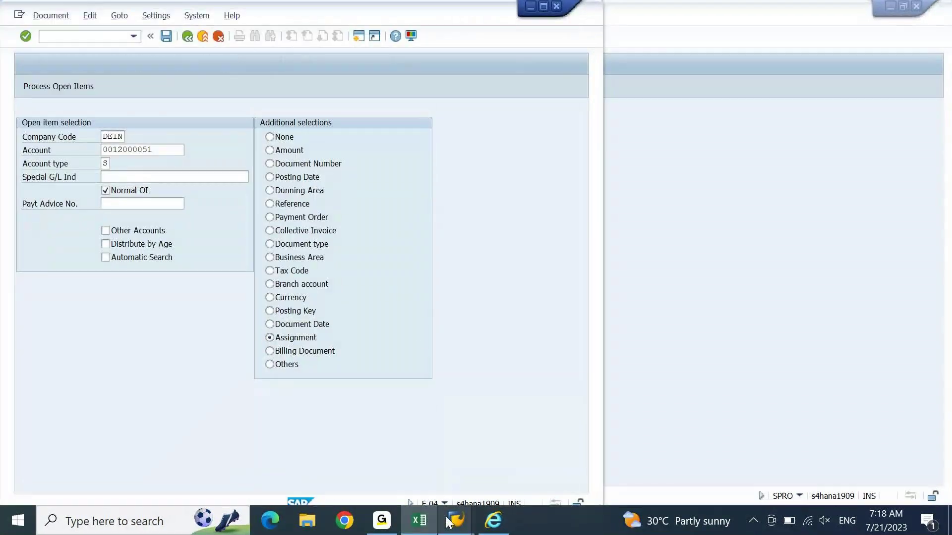
{"action": "mouse_move", "coordinate": [449, 522]}
{"action": "left_click", "coordinate": [447, 457]}
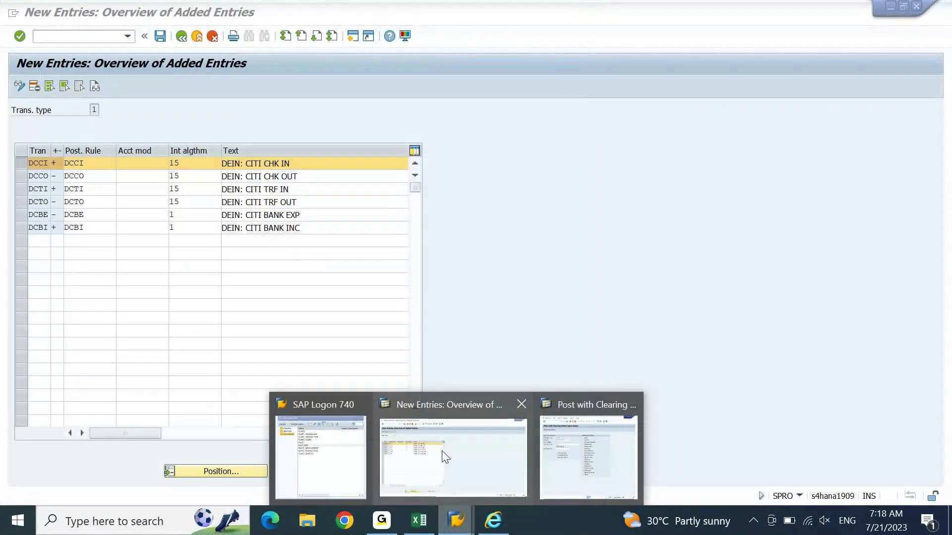
Step: Save the six entries under the customizing request and go back to Display IMG
{"action": "left_click", "coordinate": [163, 40]}
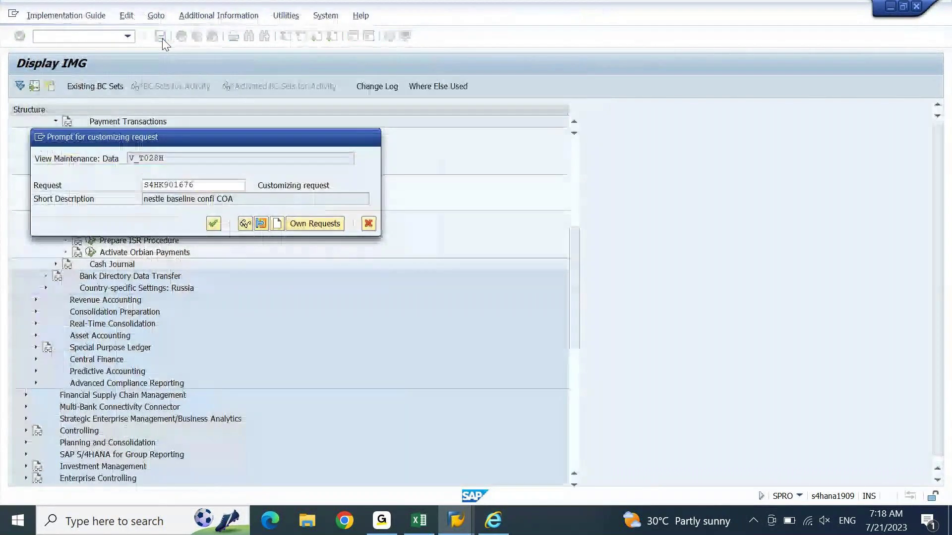
{"action": "key", "text": "Return"}
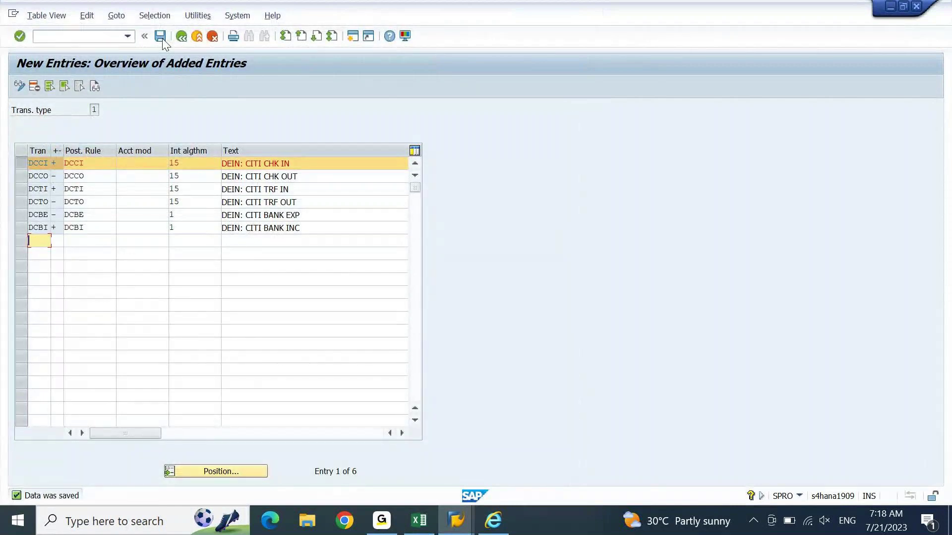
{"action": "key", "text": "F3"}
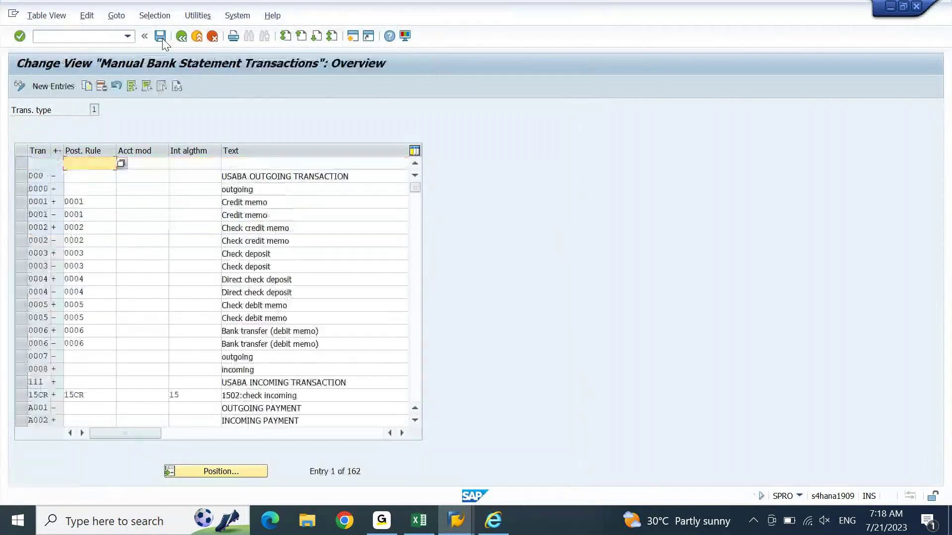
{"action": "key", "text": "F3"}
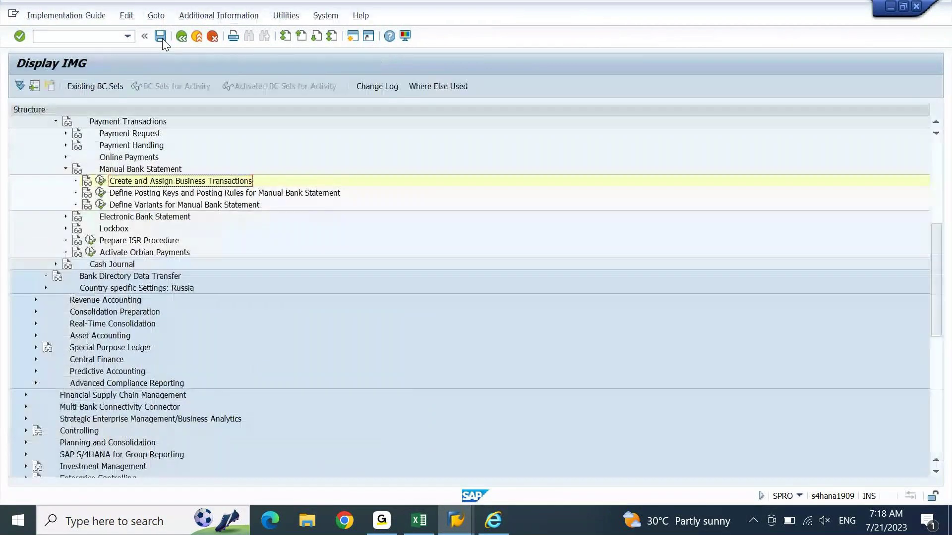
Step: View the DEIN BRS variant's six fields, Transaction through Profit Center, then go back
{"action": "left_click", "coordinate": [102, 205]}
{"action": "left_click", "coordinate": [100, 205]}
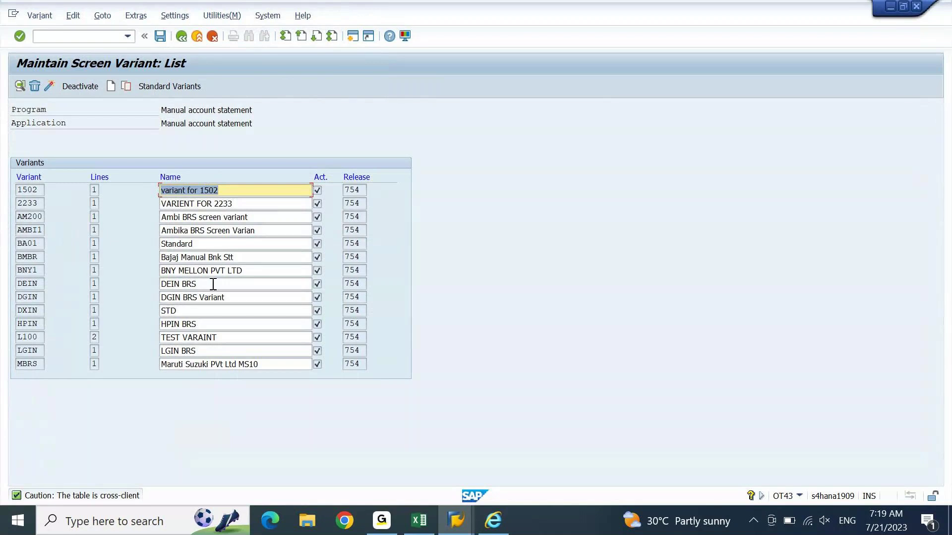
{"action": "left_click", "coordinate": [197, 284]}
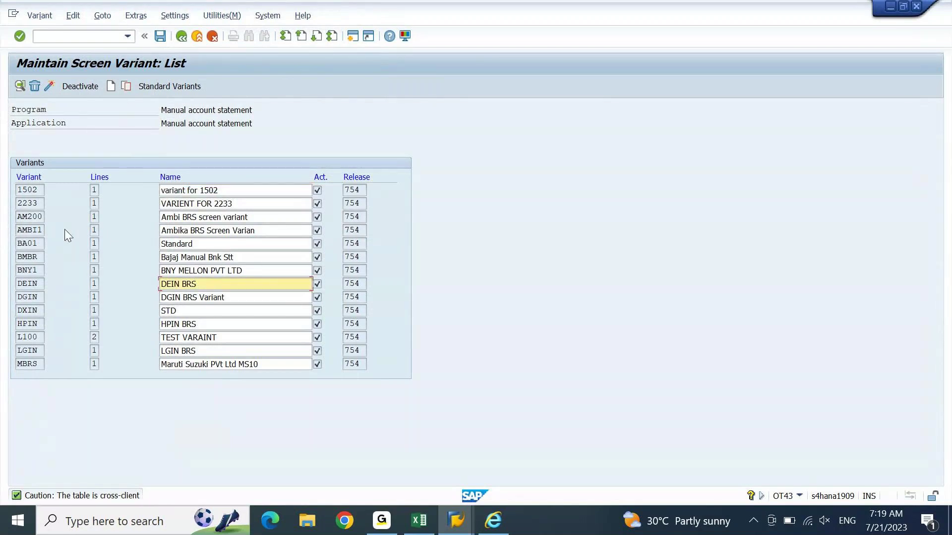
{"action": "left_click", "coordinate": [28, 285]}
{"action": "double_click", "coordinate": [28, 285]}
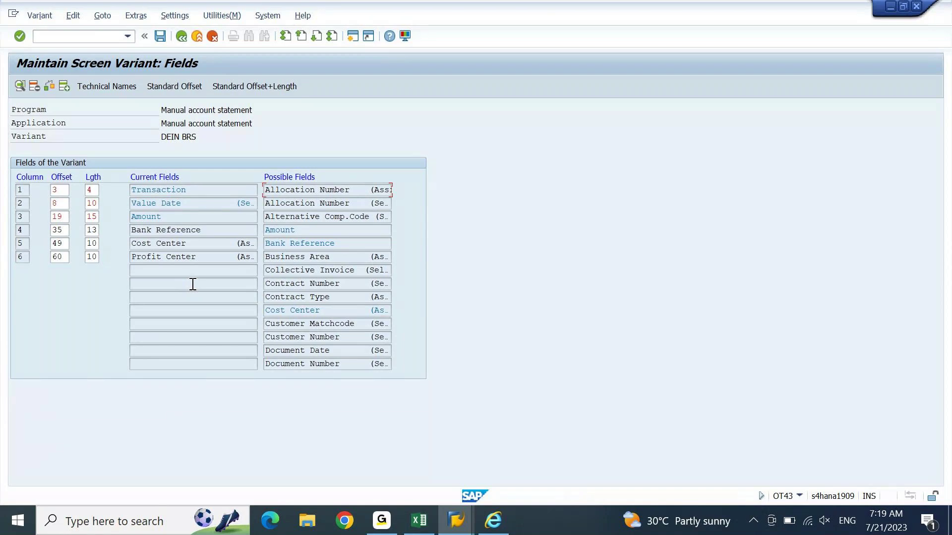
{"action": "key", "text": "F3"}
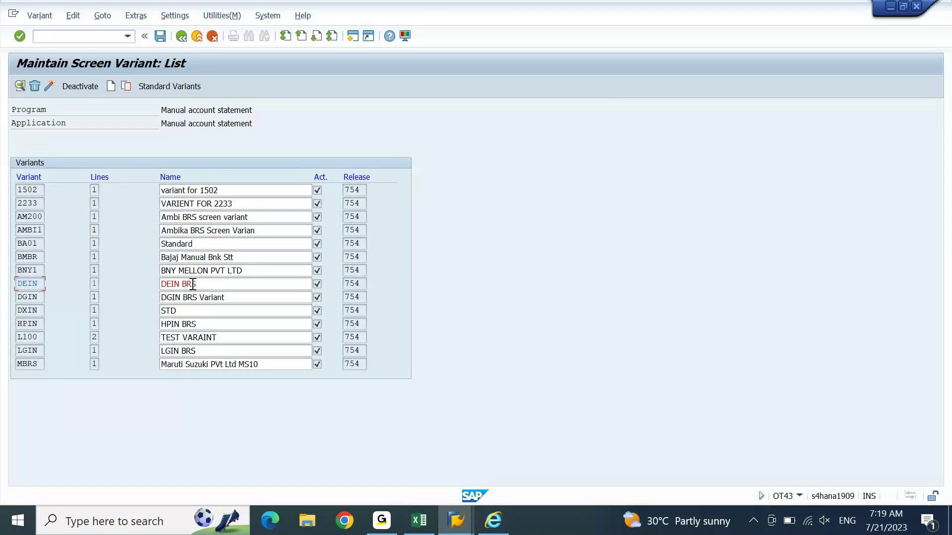
{"action": "key", "text": "F3"}
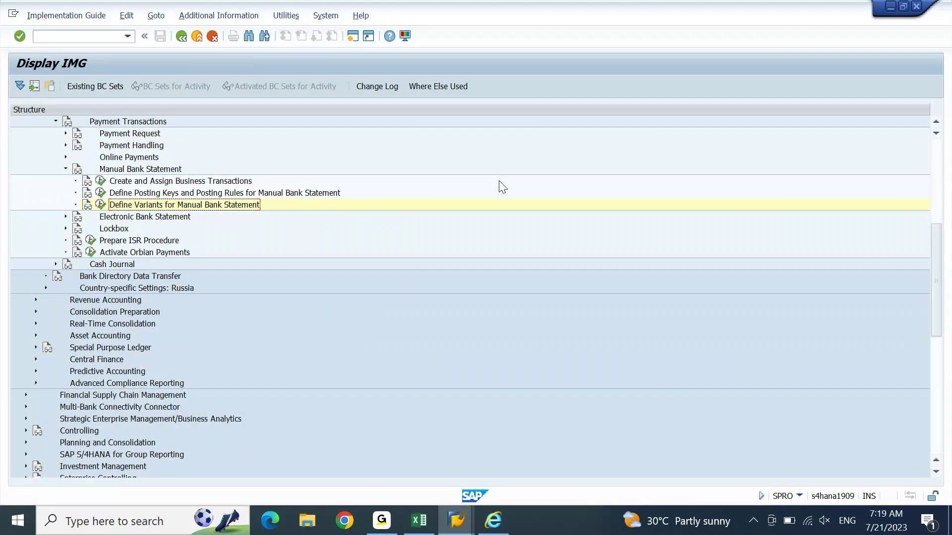
Step: Bring the FICO 7.30 AM IST workbook up full screen, discarding the stray edit
{"action": "left_click", "coordinate": [455, 520]}
{"action": "left_click", "coordinate": [420, 520]}
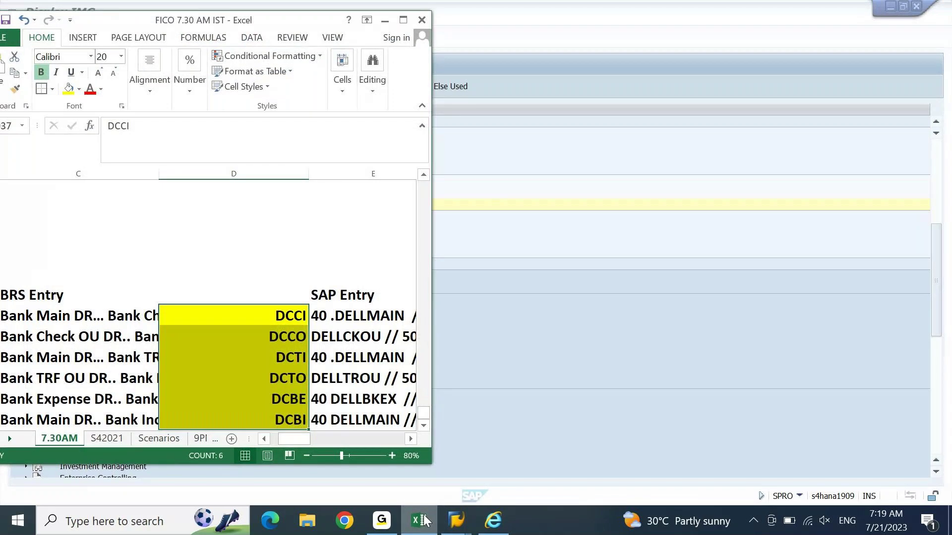
{"action": "type", "text": "X"}
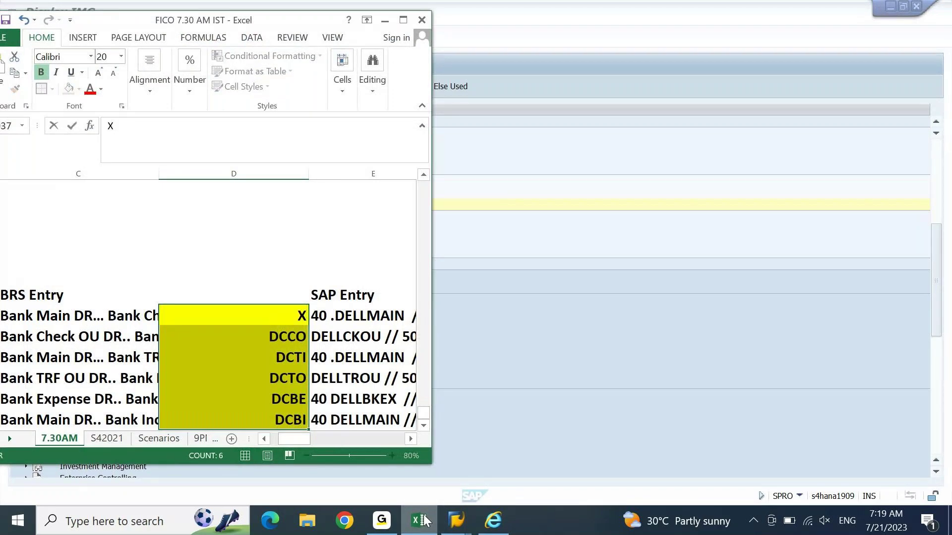
{"action": "key", "text": "Escape"}
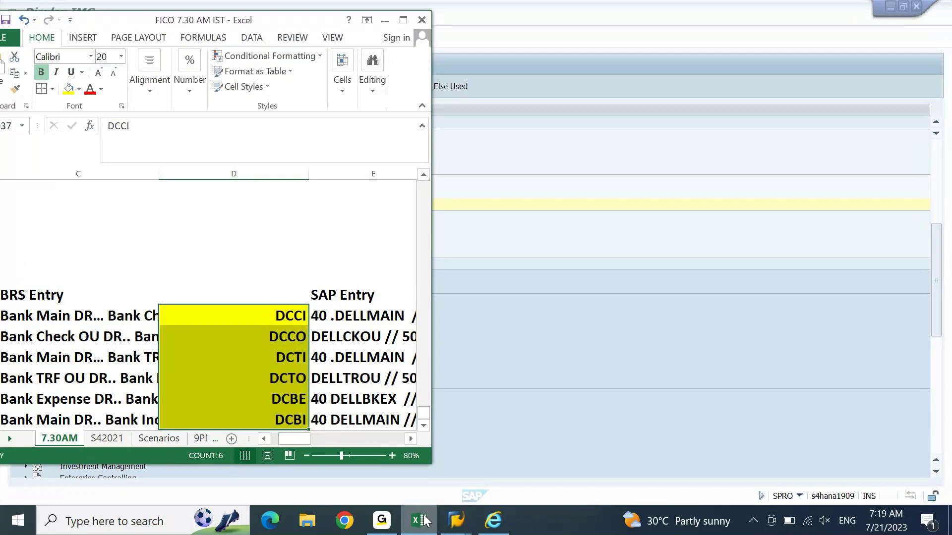
{"action": "key", "text": "alt+space"}
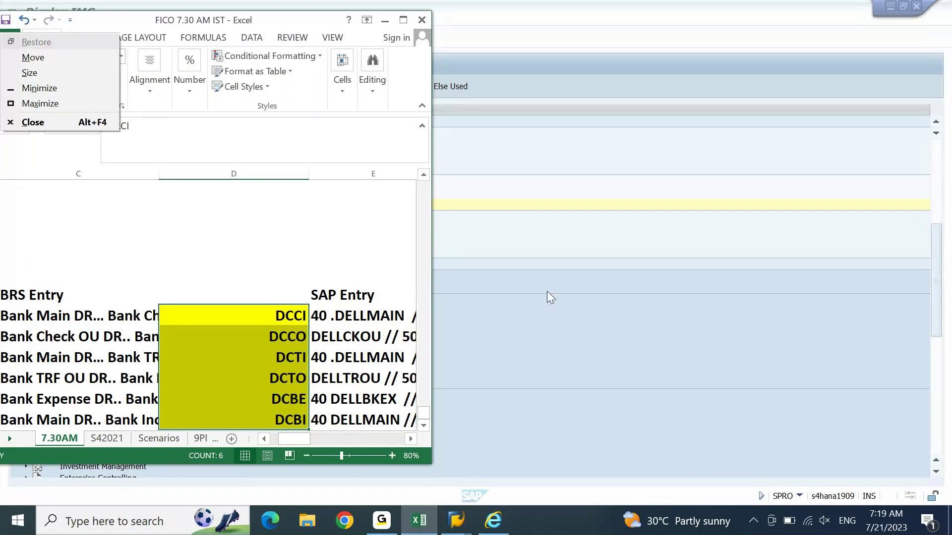
{"action": "left_click", "coordinate": [404, 22]}
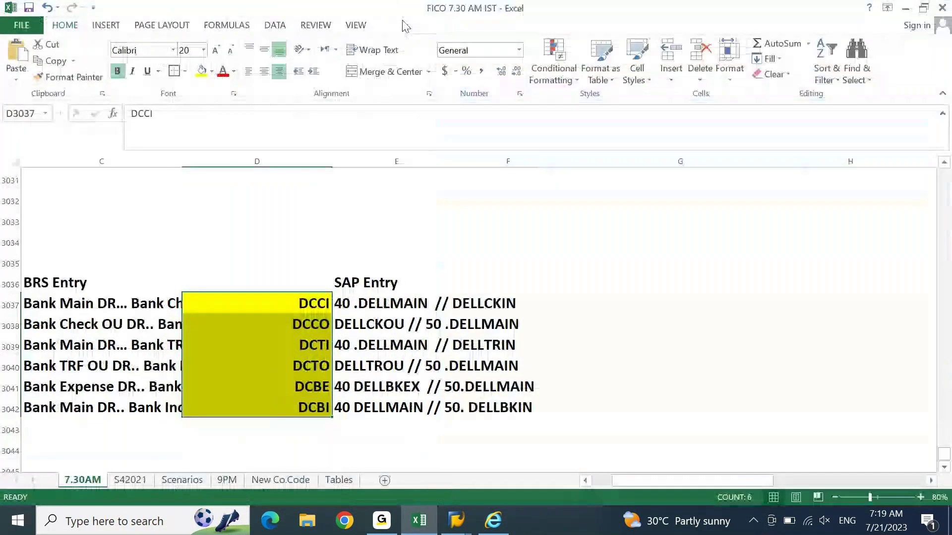
{"action": "key", "text": "Left"}
Step: Navigate to the Sample Statement's Opening Balance and Check# 765323 lines
{"action": "key", "text": "Page_Up"}
{"action": "key", "text": "Page_Up"}
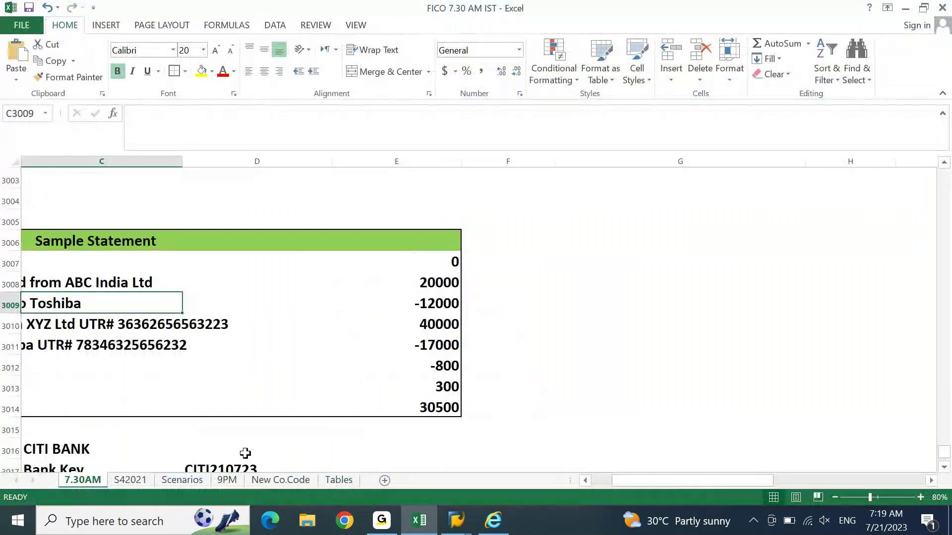
{"action": "key", "text": "Left"}
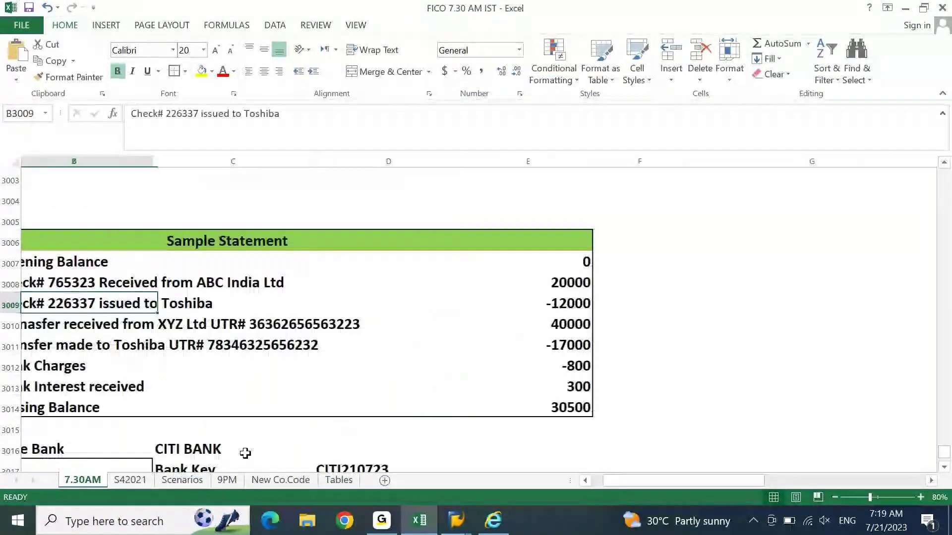
{"action": "key", "text": "Left"}
{"action": "key", "text": "Right"}
{"action": "key", "text": "Up"}
{"action": "key", "text": "Up"}
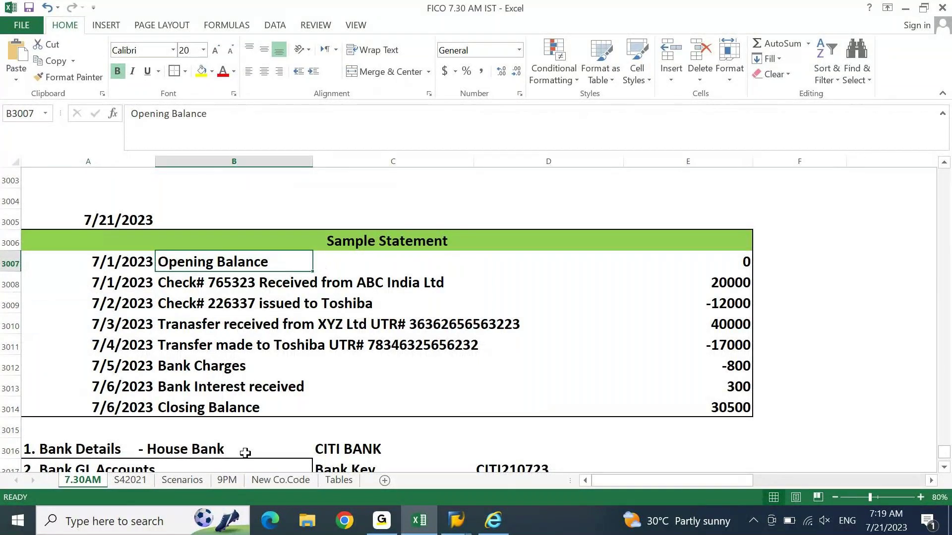
{"action": "key", "text": "Down"}
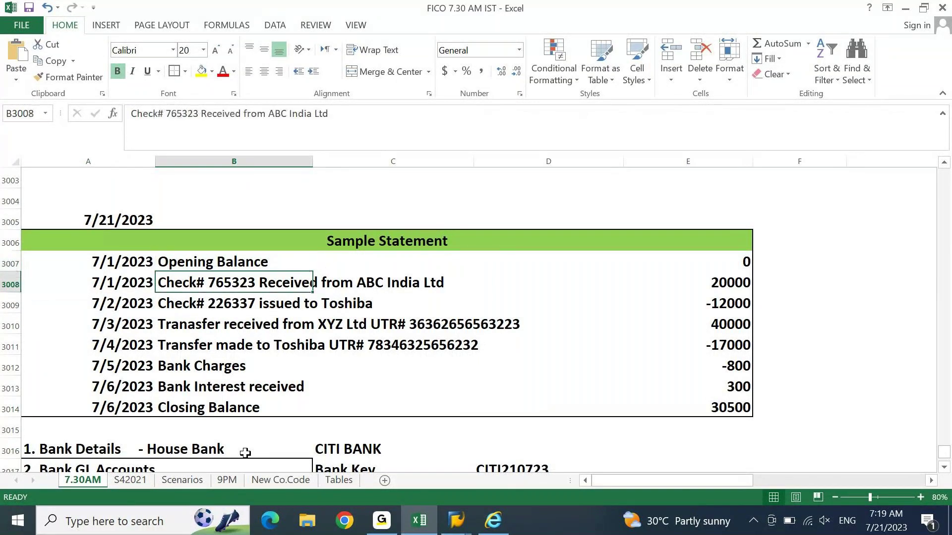
Step: Zoom out to 70% and scroll to the CITI BANK GL accounts 12000030–12000034 list
{"action": "key", "text": "Left"}
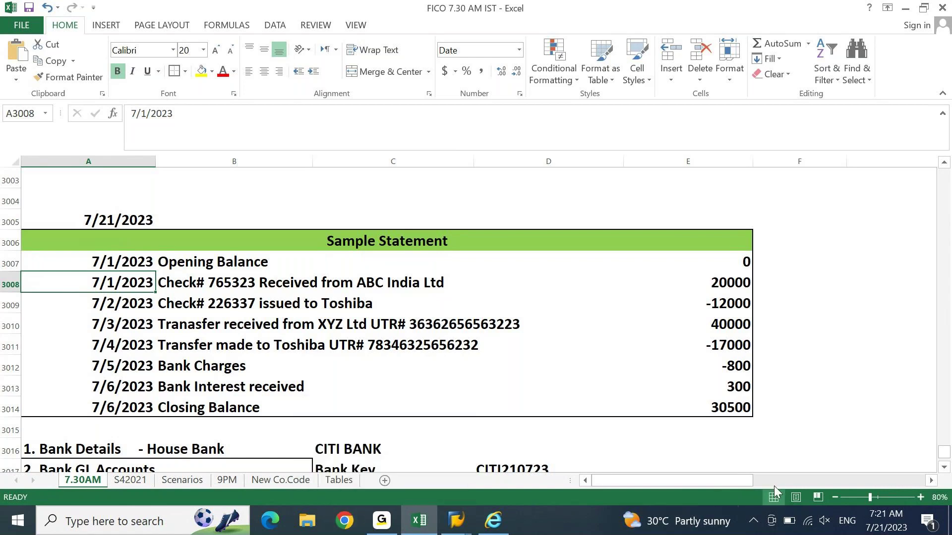
{"action": "left_click", "coordinate": [834, 497]}
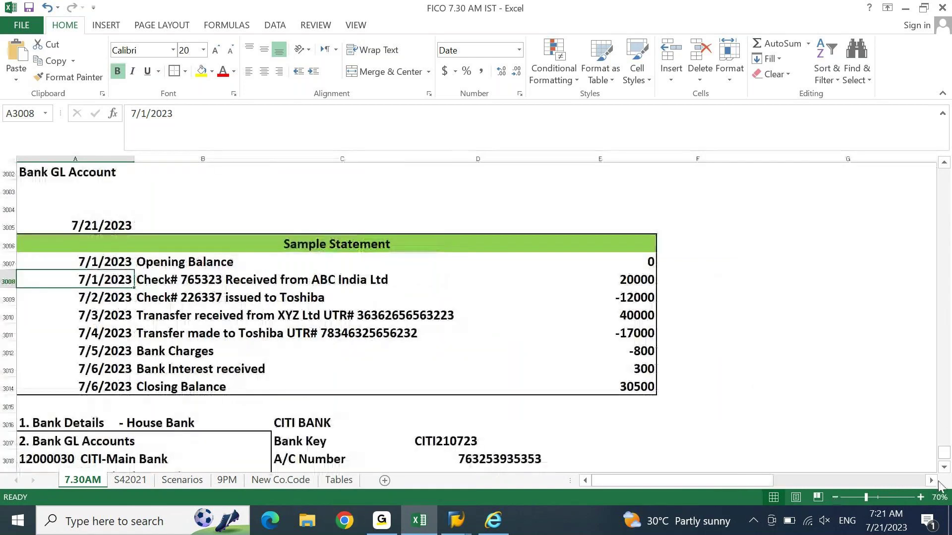
{"action": "left_click", "coordinate": [944, 469]}
{"action": "left_click", "coordinate": [944, 468]}
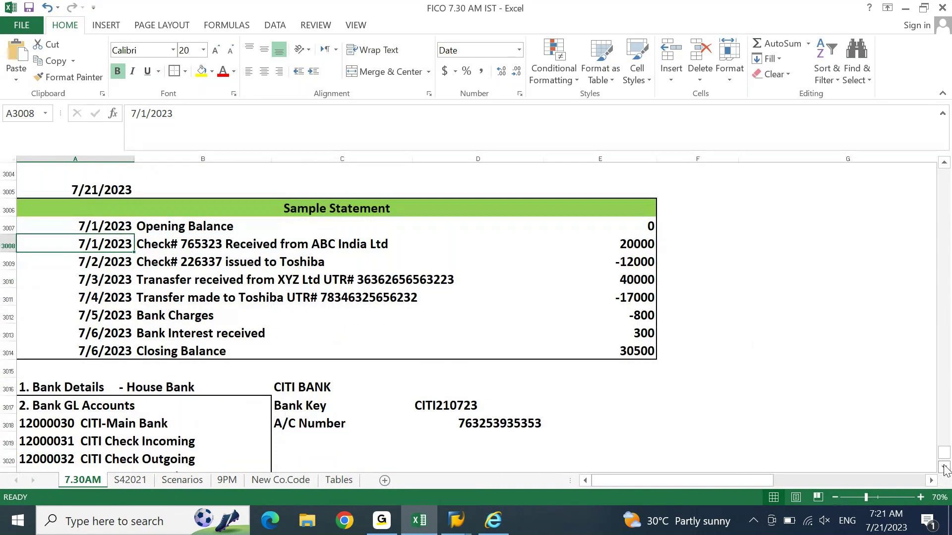
{"action": "left_click", "coordinate": [944, 468]}
{"action": "left_click", "coordinate": [944, 468]}
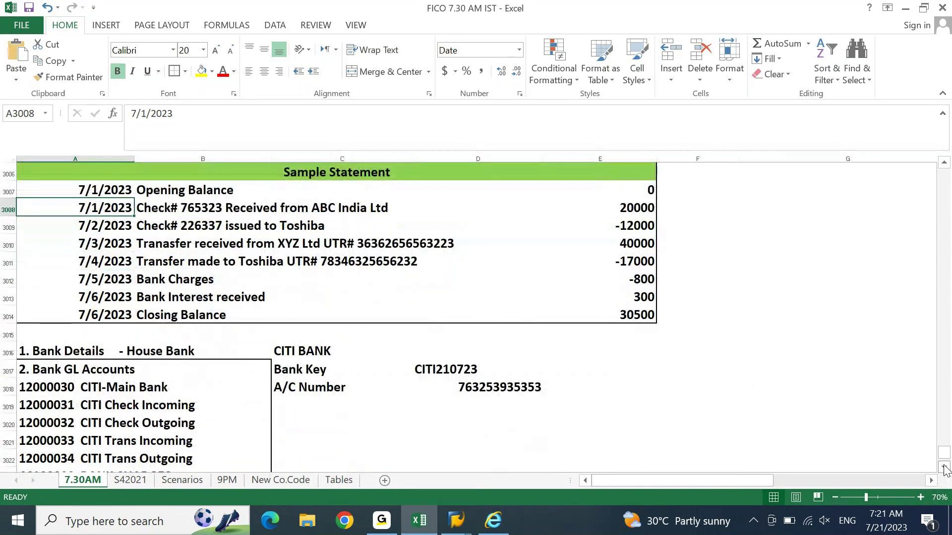
{"action": "left_click", "coordinate": [944, 468]}
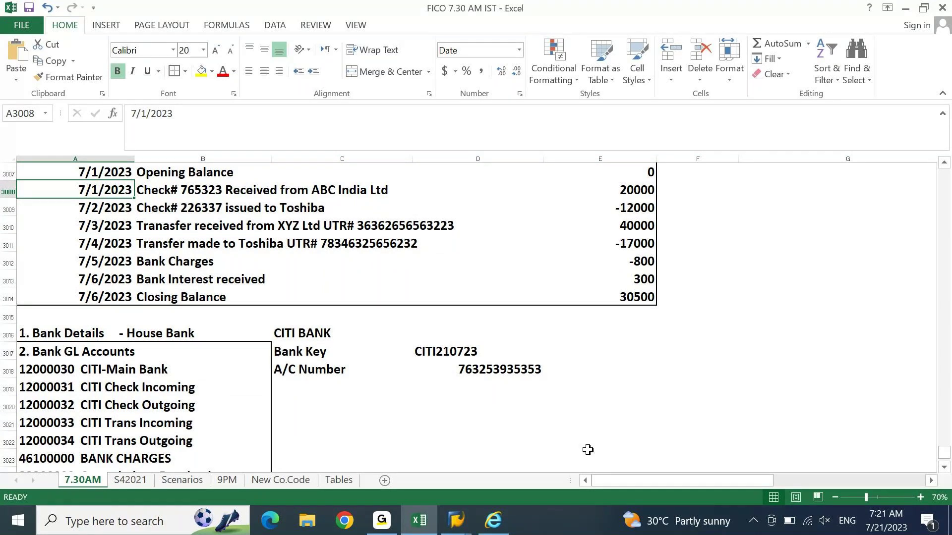
{"action": "key", "text": "alt+Tab"}
Step: Switch the SAP session to G/L line item display with /NFAGLL03
{"action": "left_click", "coordinate": [543, 4]}
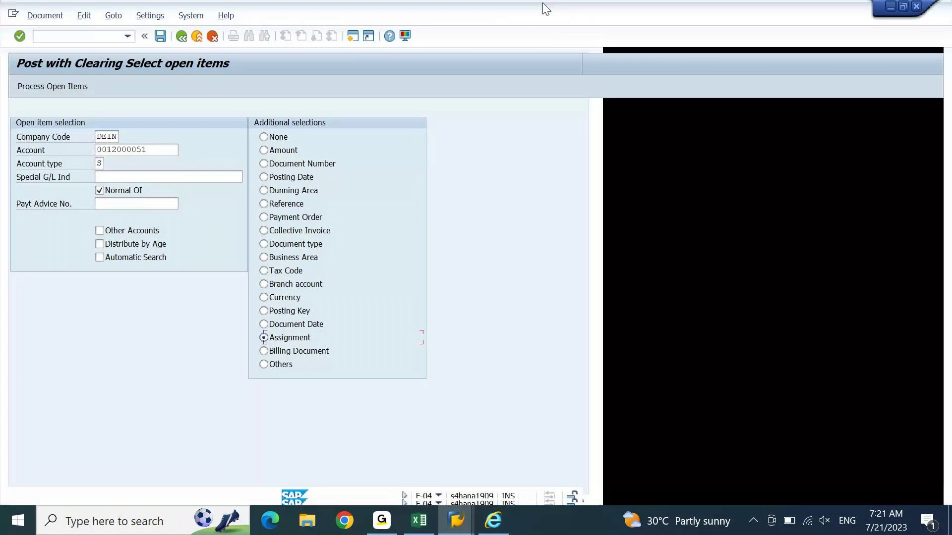
{"action": "left_click", "coordinate": [87, 36]}
{"action": "type", "text": "/N"}
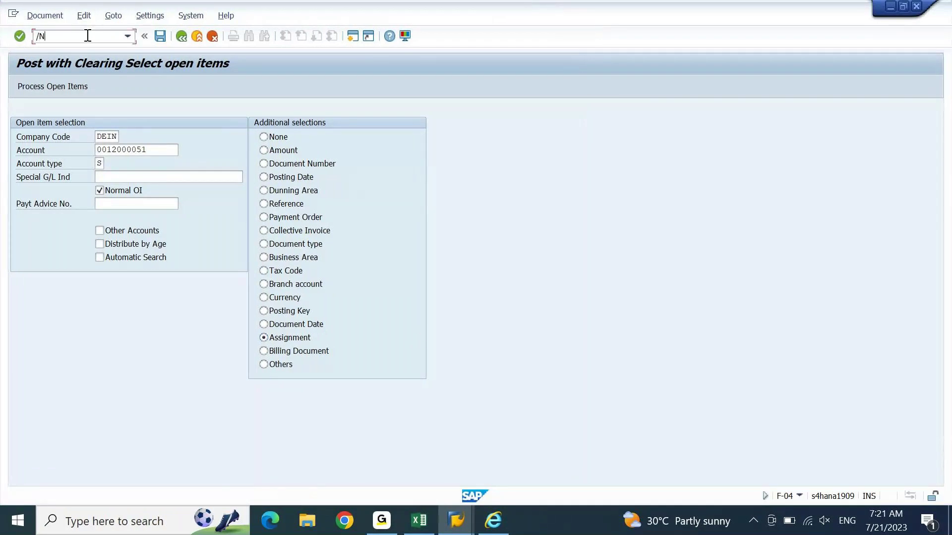
{"action": "type", "text": "FAGLL03"}
{"action": "key", "text": "Return"}
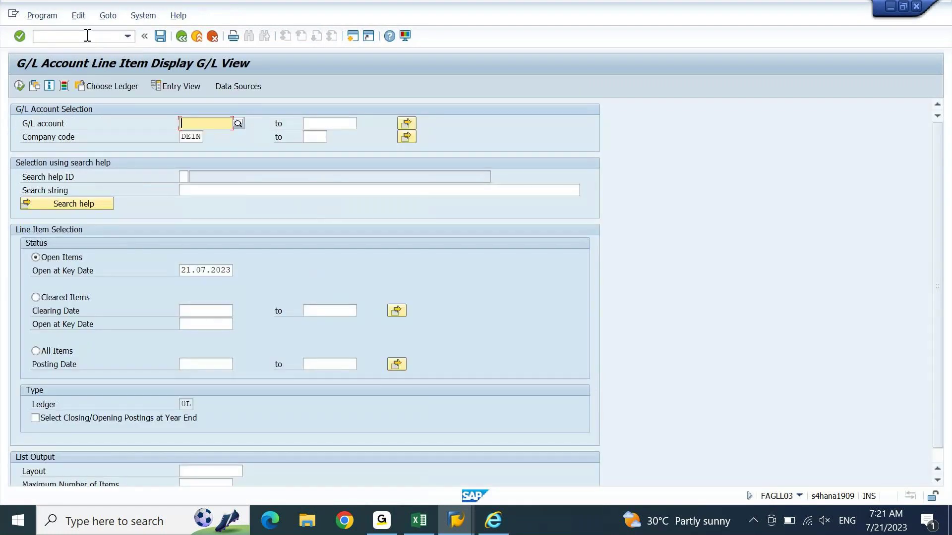
{"action": "key", "text": "alt+Tab"}
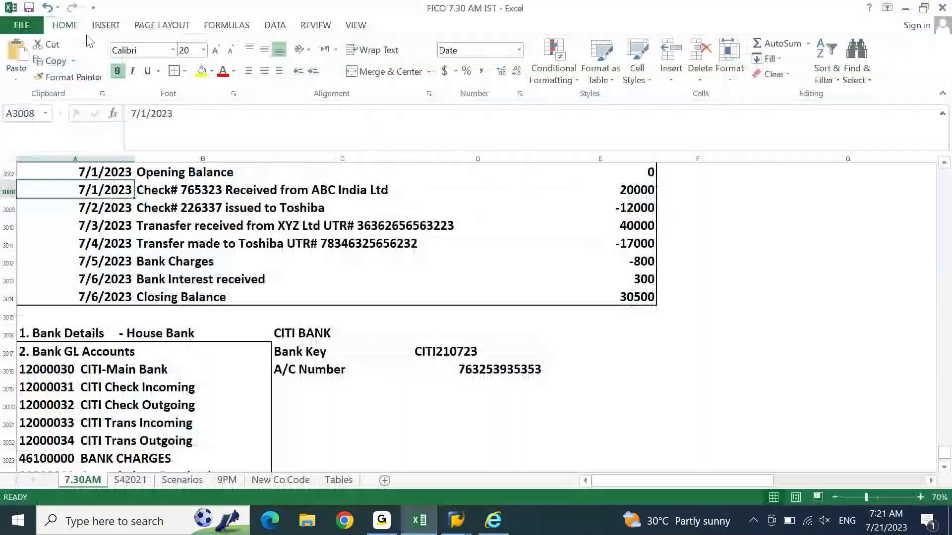
Step: Copy account 12000031 from Excel and run the FAGLL03 line item report for it
{"action": "key", "text": "Down"}
{"action": "key", "text": "Down"}
{"action": "key", "text": "Down"}
{"action": "key", "text": "Down"}
{"action": "key", "text": "Down"}
{"action": "key", "text": "Down"}
{"action": "key", "text": "Down"}
{"action": "key", "text": "Down"}
{"action": "key", "text": "Down"}
{"action": "key", "text": "Down"}
{"action": "key", "text": "Down"}
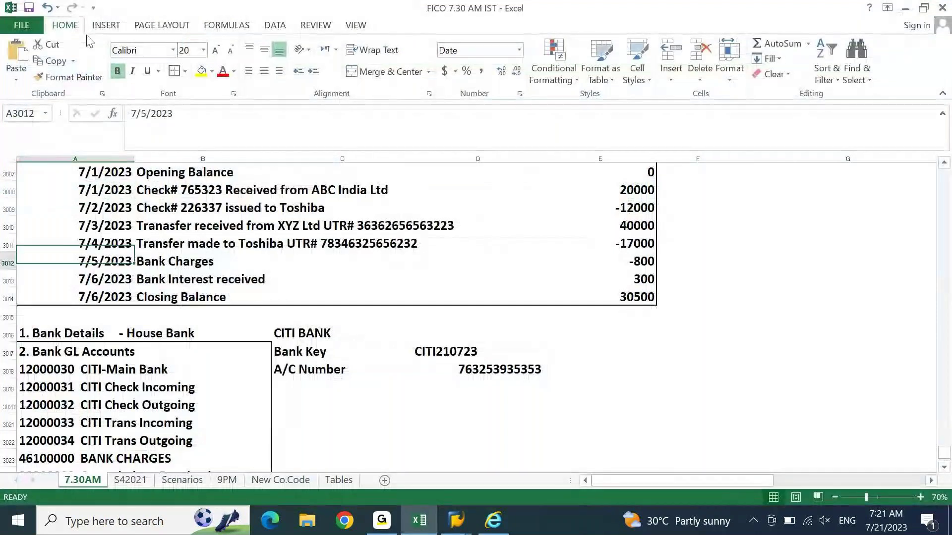
{"action": "left_click_drag", "start_coordinate": [174, 114], "coordinate": [270, 113]}
{"action": "key", "text": "ctrl+Left"}
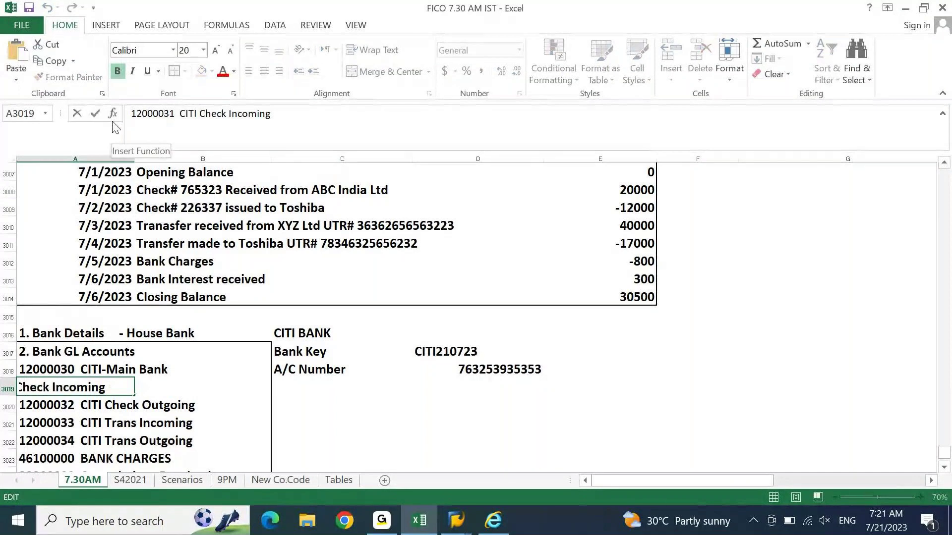
{"action": "key", "text": "ctrl+Left"}
{"action": "key", "text": "ctrl+Left"}
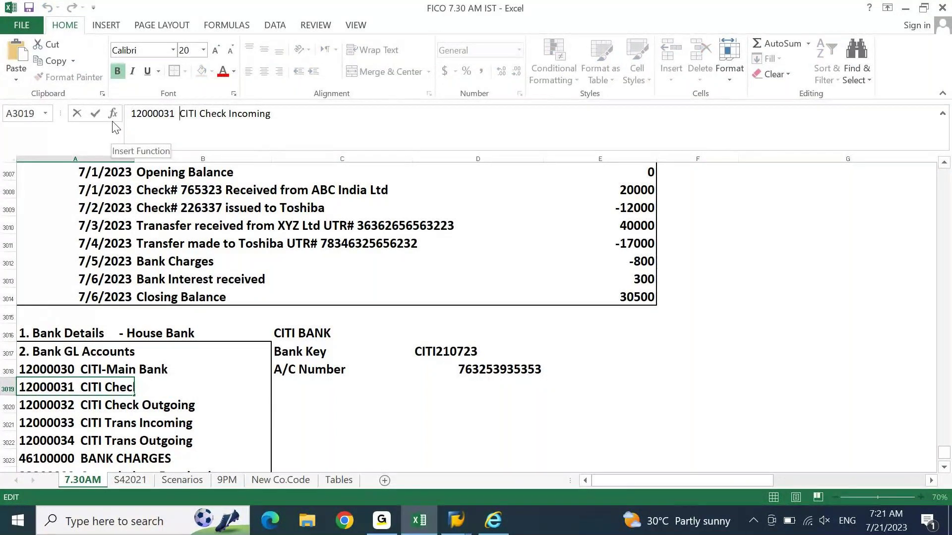
{"action": "key", "text": "ctrl+shift+Left"}
{"action": "key", "text": "Left"}
{"action": "key", "text": "ctrl+shift+Right"}
{"action": "key", "text": "shift+Left"}
{"action": "key", "text": "shift+Left"}
{"action": "key", "text": "ctrl+c"}
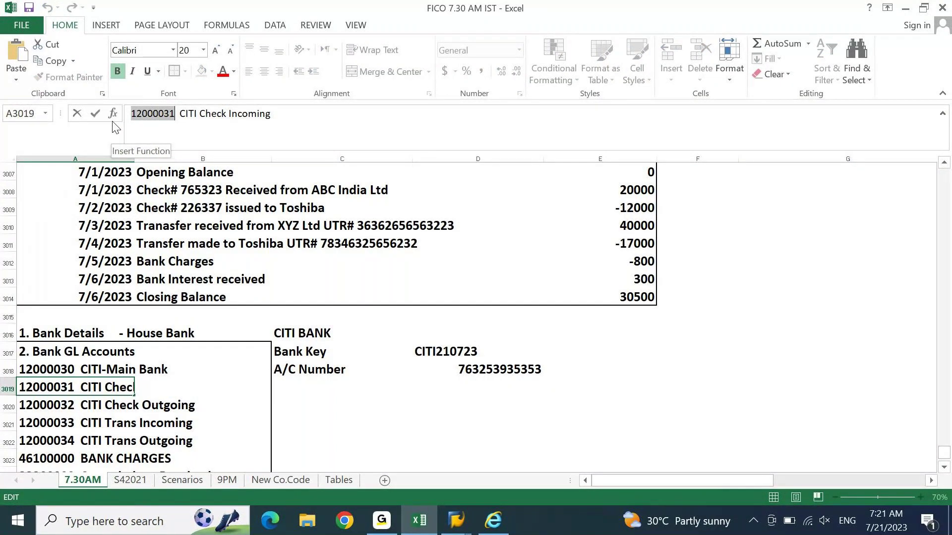
{"action": "key", "text": "alt+Tab"}
{"action": "key", "text": "ctrl+v"}
{"action": "key", "text": "F8"}
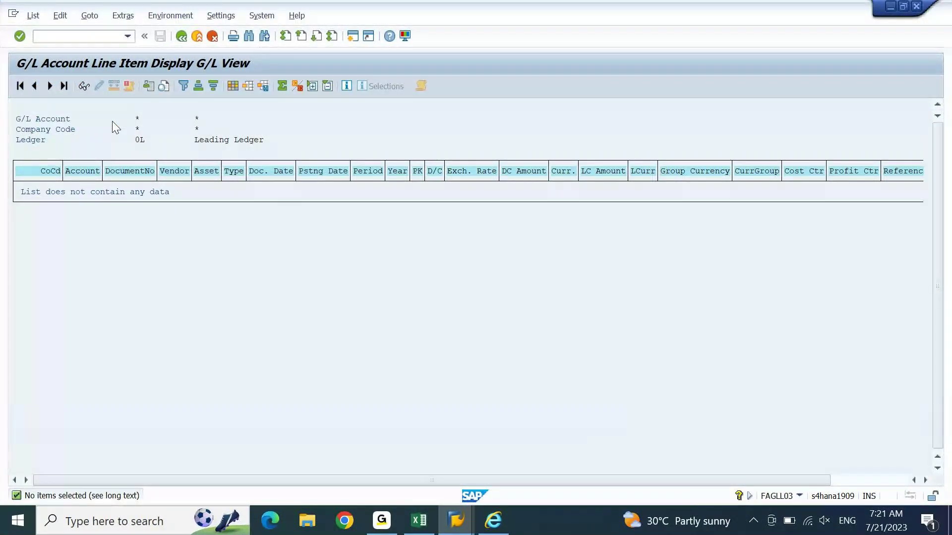
Step: Start transaction FB50 in a new SAP session
{"action": "key", "text": "ctrl+n"}
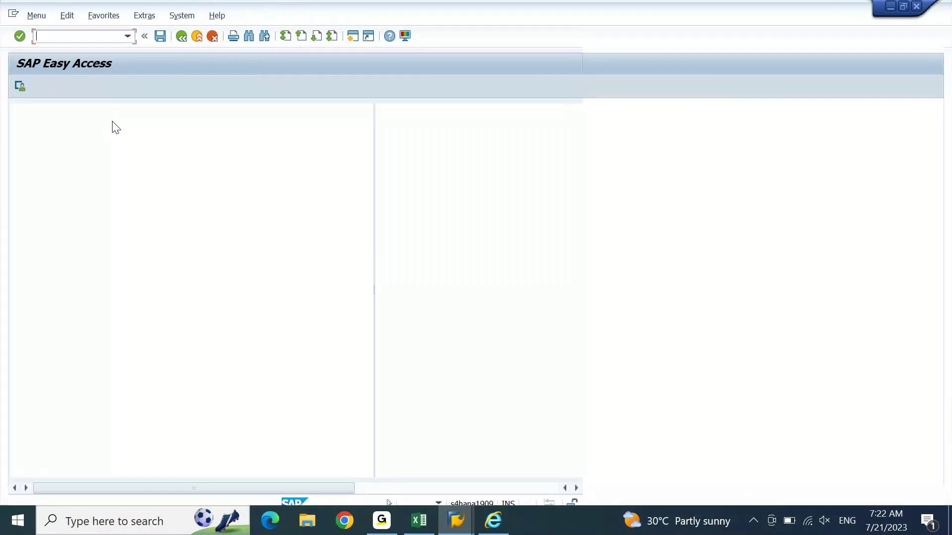
{"action": "type", "text": "FB"}
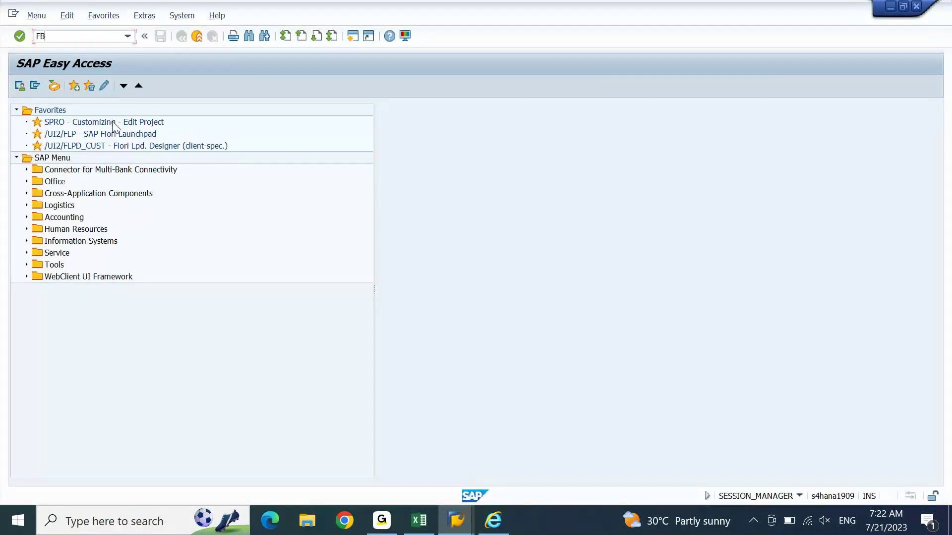
{"action": "type", "text": "50"}
{"action": "key", "text": "Return"}
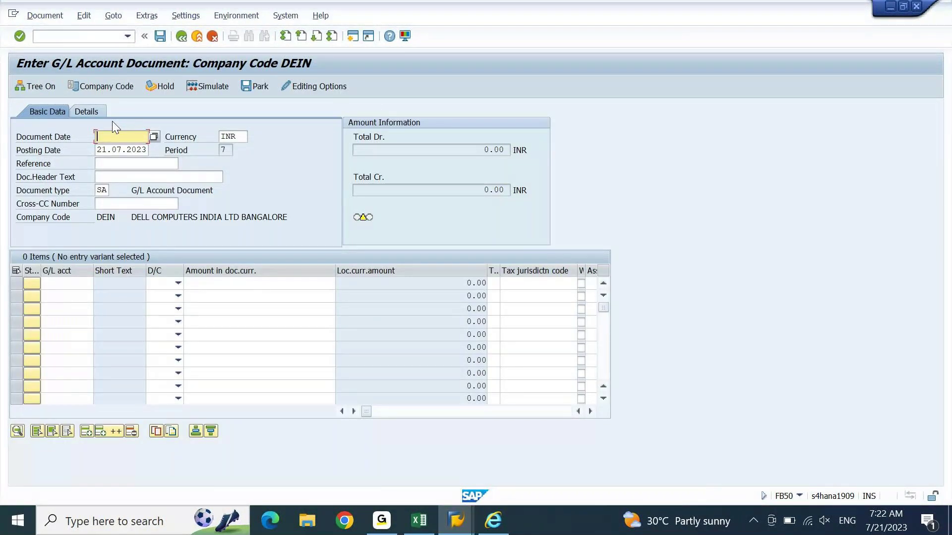
Step: Restore the Excel and FB50 windows, with FB50 on the right half beside the workbook
{"action": "key", "text": "alt+Tab"}
{"action": "key", "text": "alt+Tab"}
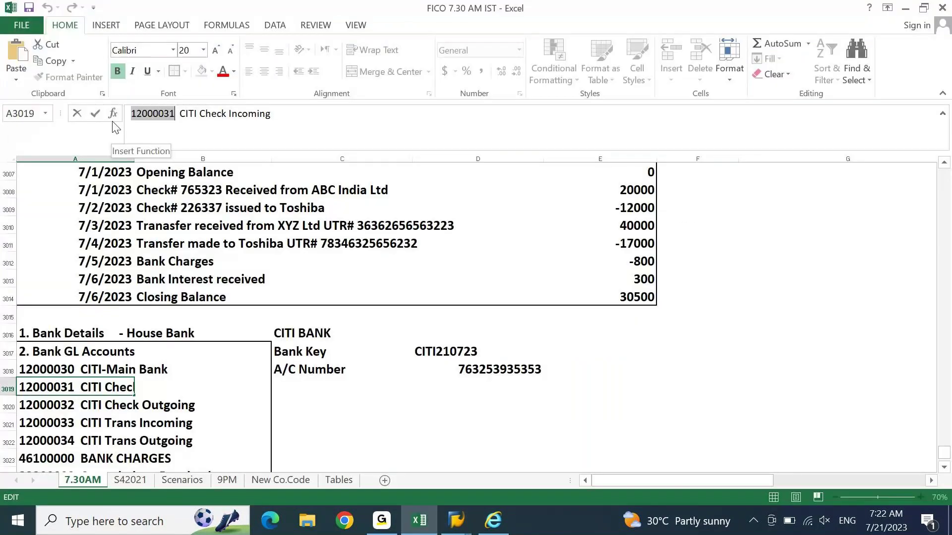
{"action": "key", "text": "alt+Tab"}
{"action": "key", "text": "alt+shift+Tab"}
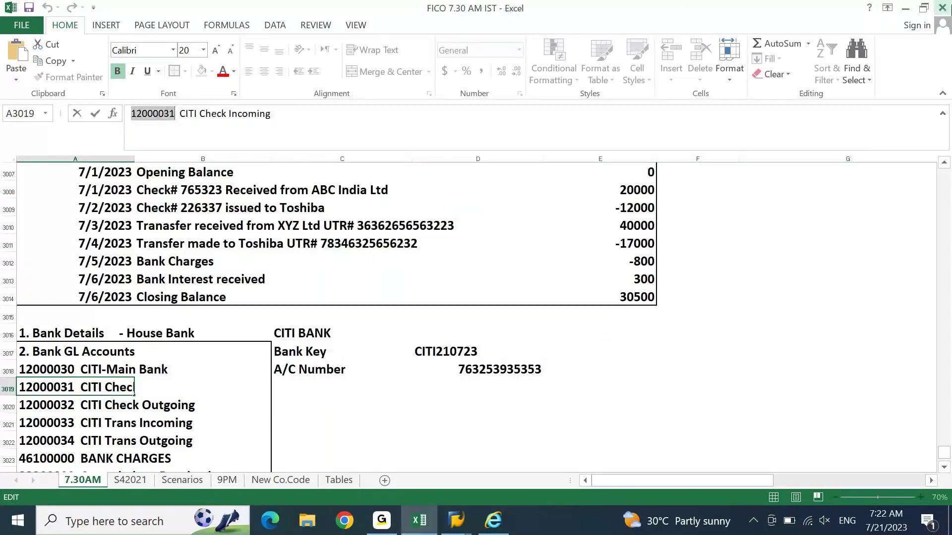
{"action": "left_click", "coordinate": [925, 8]}
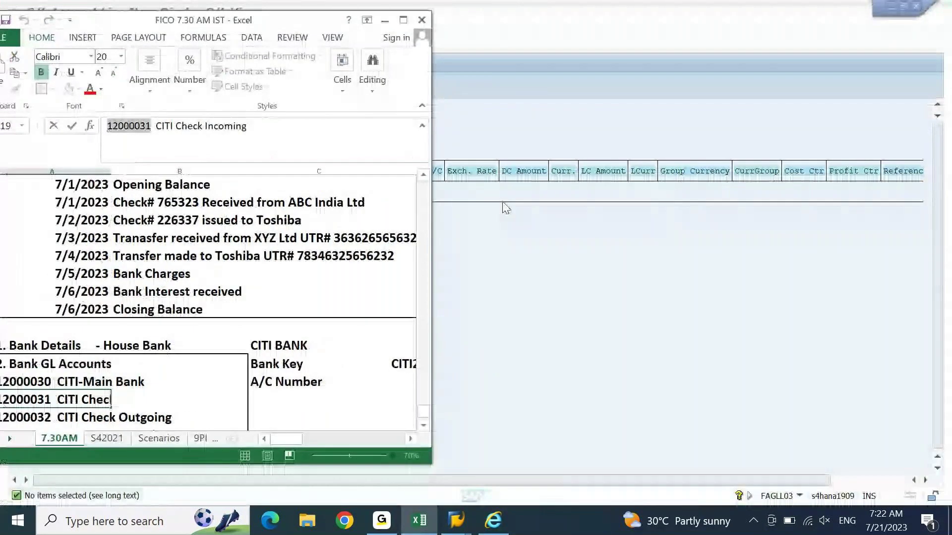
{"action": "key", "text": "alt+Tab"}
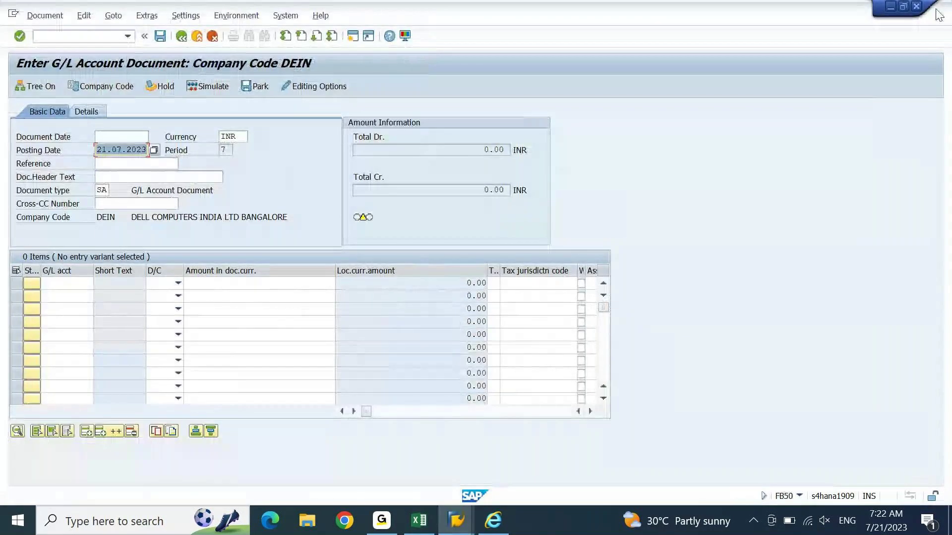
{"action": "left_click", "coordinate": [903, 7]}
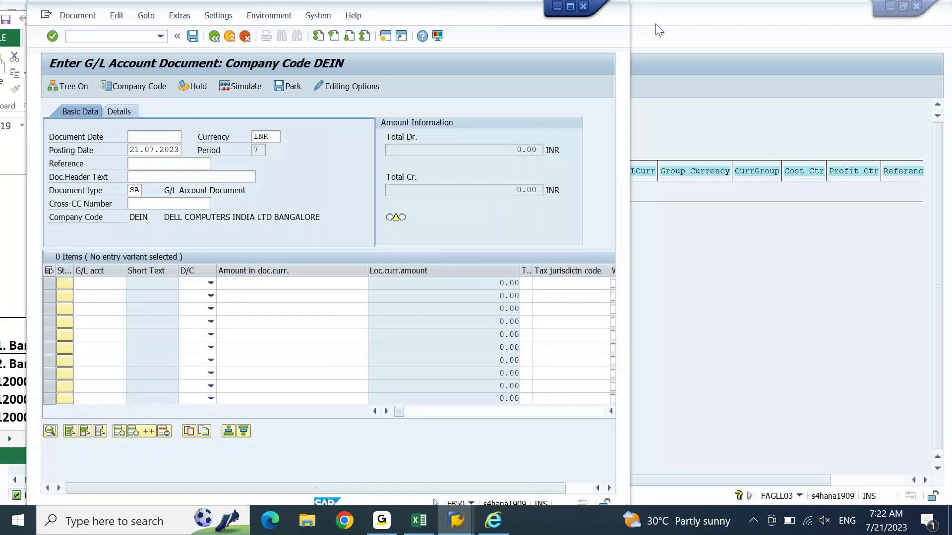
{"action": "left_click_drag", "start_coordinate": [494, 14], "coordinate": [817, 1]}
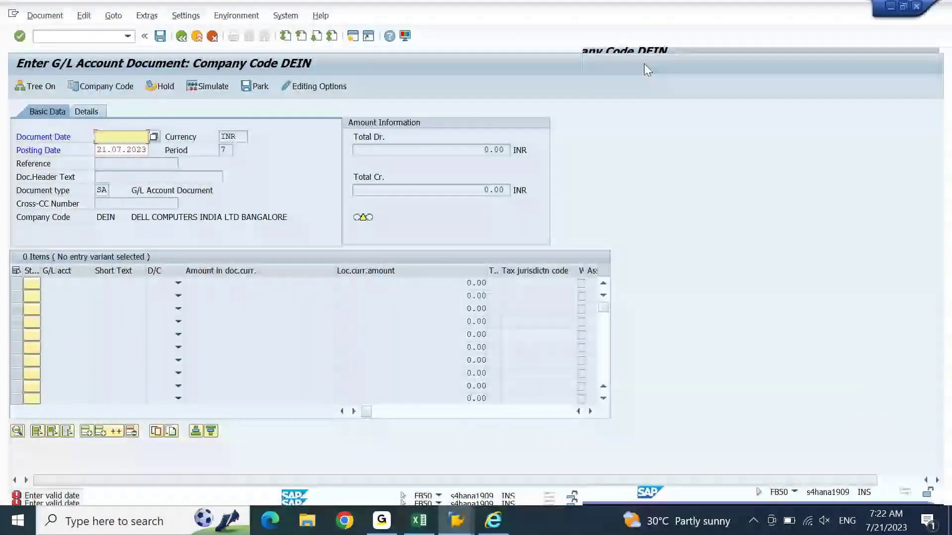
{"action": "left_click", "coordinate": [904, 7]}
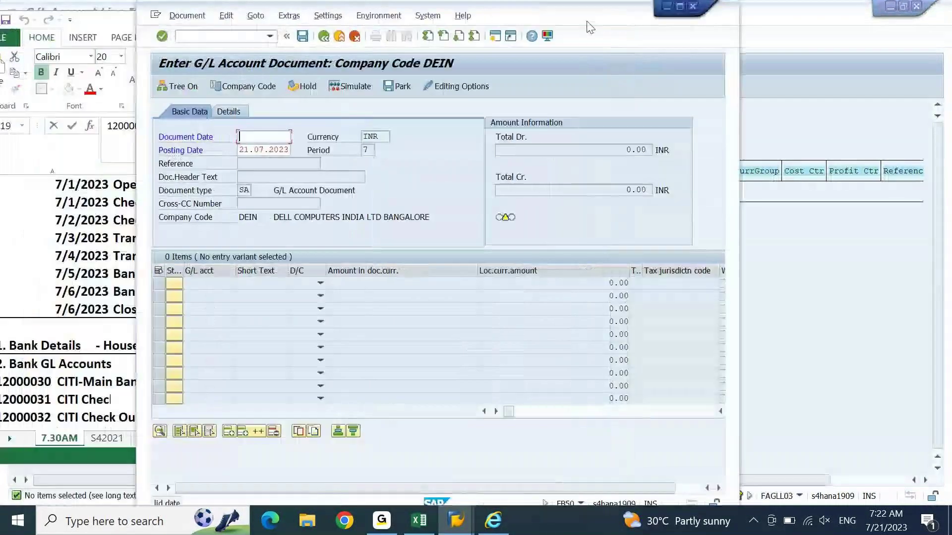
{"action": "left_click_drag", "start_coordinate": [614, 22], "coordinate": [685, 11]}
{"action": "left_click", "coordinate": [142, 257]}
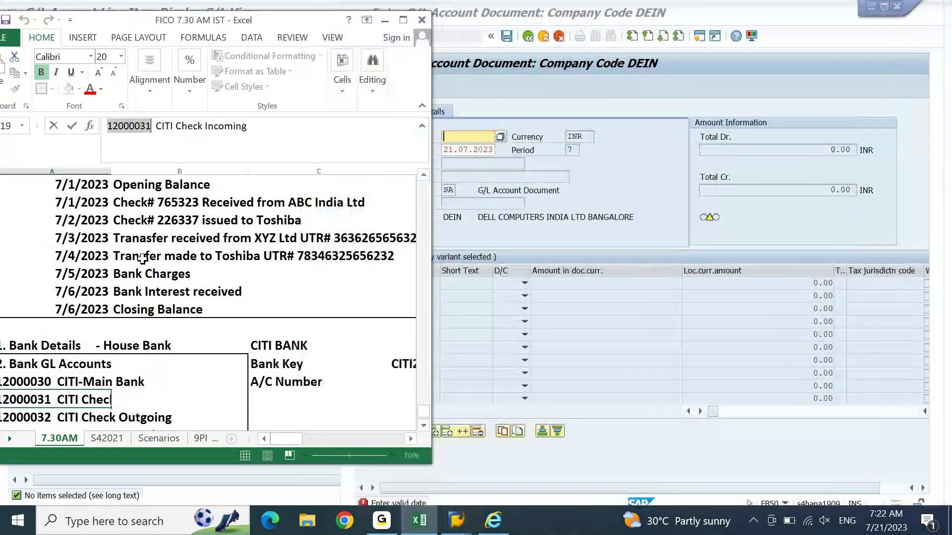
Step: Copy the 20000 cheque amount from the Excel sample statement
{"action": "left_click", "coordinate": [207, 223]}
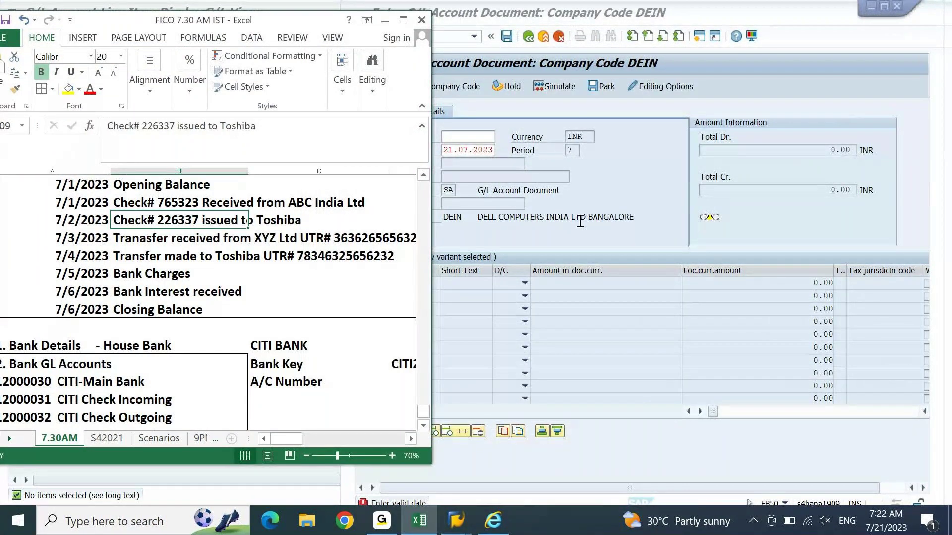
{"action": "scroll", "coordinate": [331, 213], "scroll_direction": "up", "scroll_amount": 1}
{"action": "left_click", "coordinate": [331, 213]}
{"action": "key", "text": "Right"}
{"action": "key", "text": "Right"}
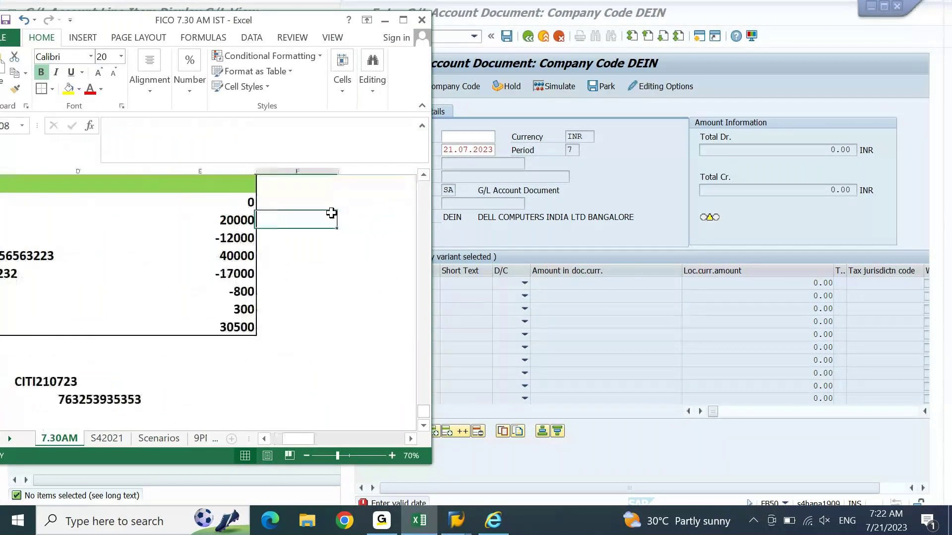
{"action": "key", "text": "ctrl+c"}
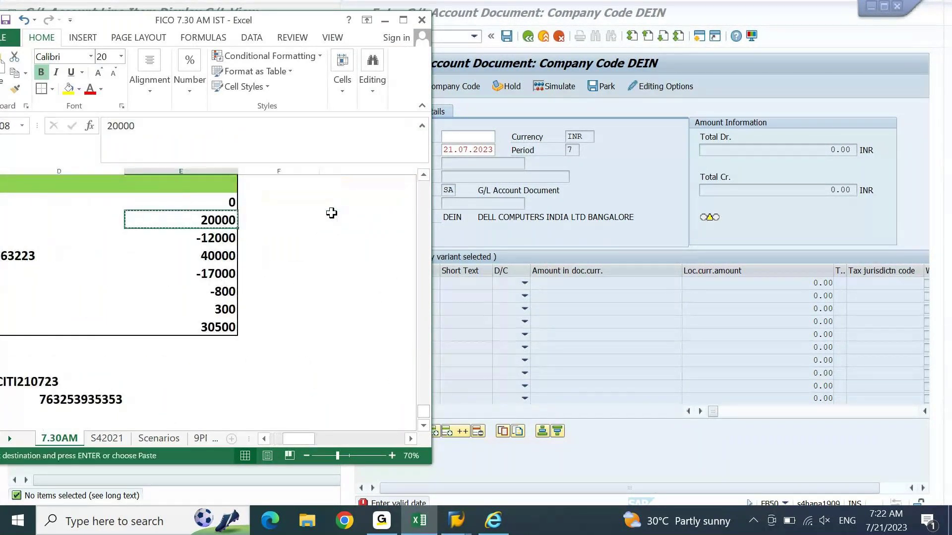
{"action": "key", "text": "alt+Tab"}
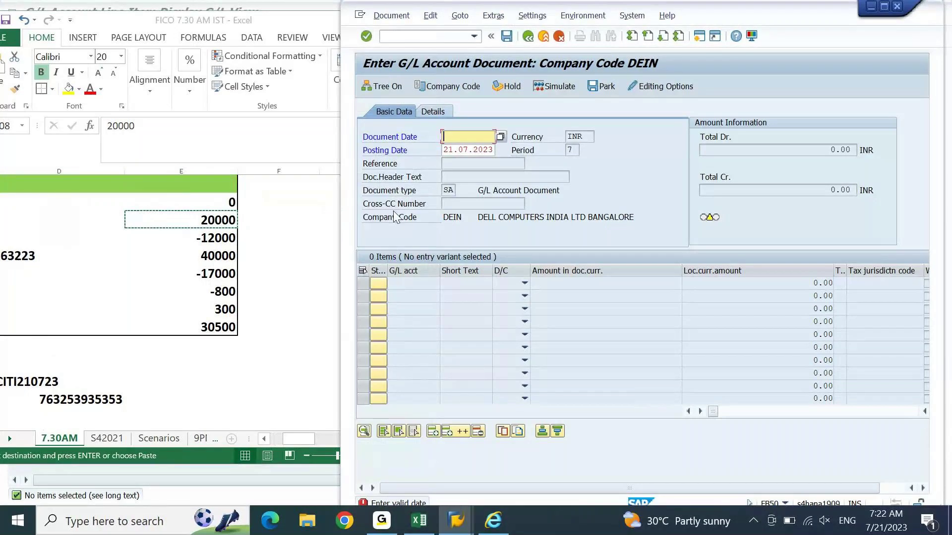
Step: Enter document and posting date 01.07.2023 and amount 20000 on both lines
{"action": "type", "text": "010723"}
{"action": "key", "text": "Tab"}
{"action": "type", "text": "0"}
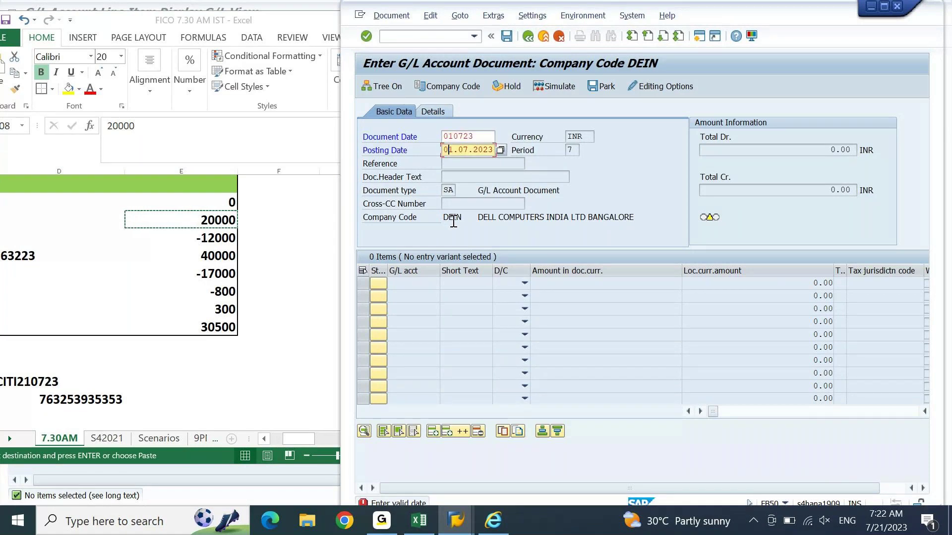
{"action": "key", "text": "Return"}
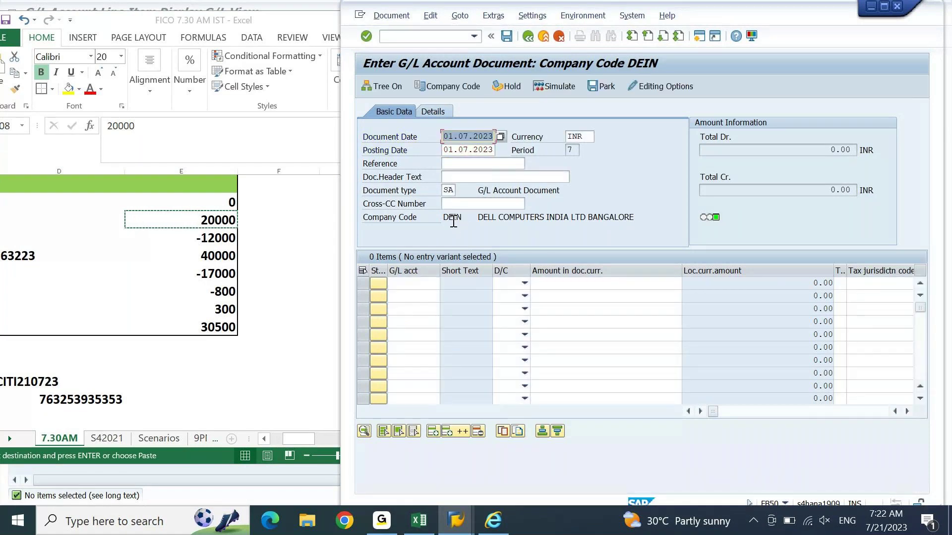
{"action": "left_click", "coordinate": [579, 282]}
{"action": "key", "text": "ctrl+v"}
{"action": "key", "text": "Down"}
{"action": "key", "text": "ctrl+v"}
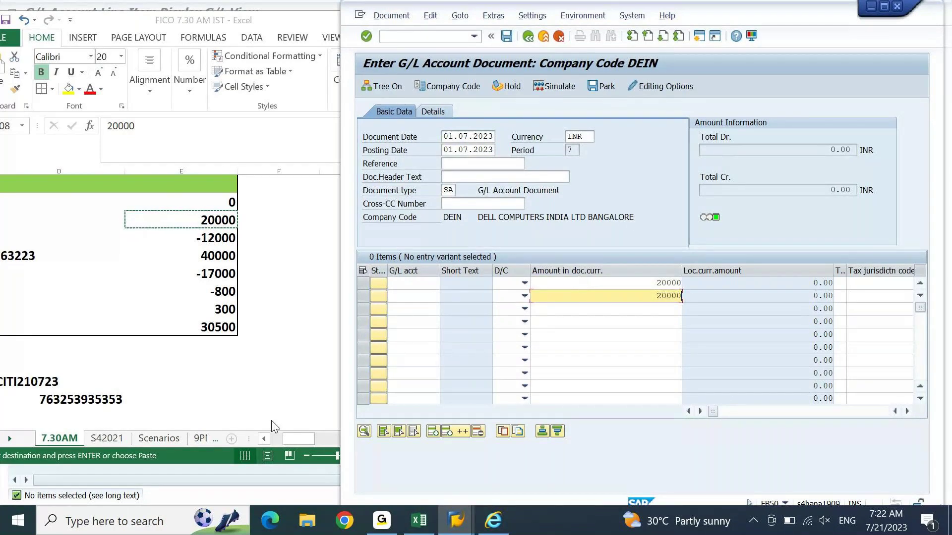
Step: Copy G/L account 12000031 (CITI Check Incoming) from Excel into line one
{"action": "left_click", "coordinate": [271, 431]}
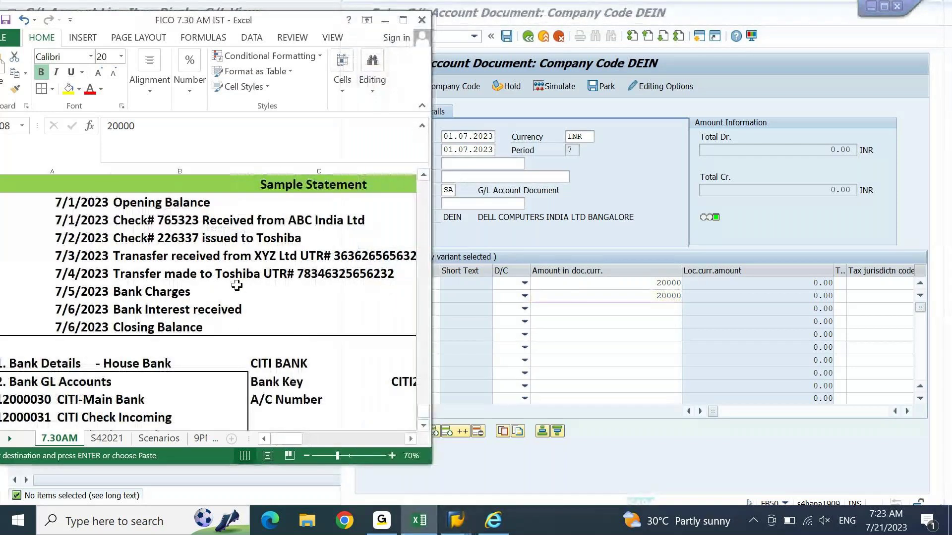
{"action": "key", "text": "Down"}
{"action": "key", "text": "Down"}
{"action": "key", "text": "Down"}
{"action": "key", "text": "Home"}
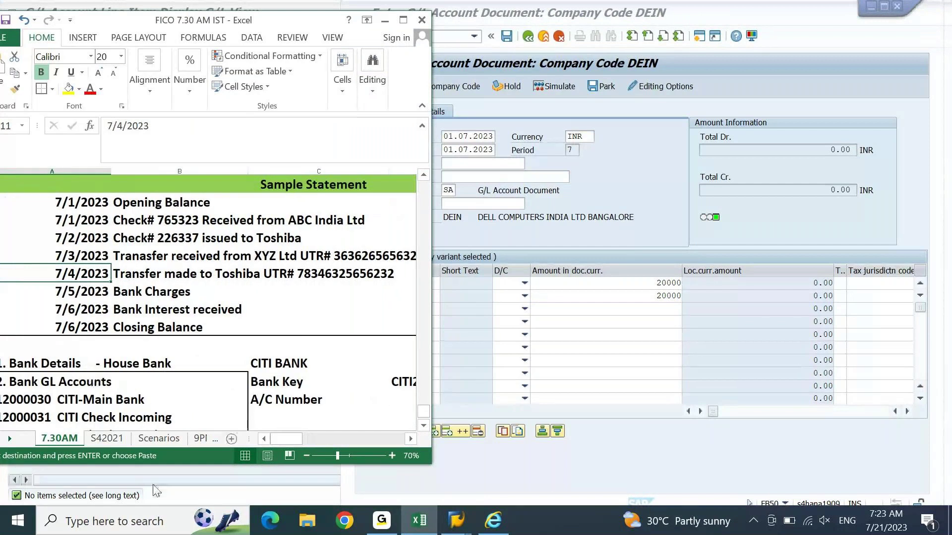
{"action": "left_click_drag", "start_coordinate": [230, 467], "coordinate": [230, 503]}
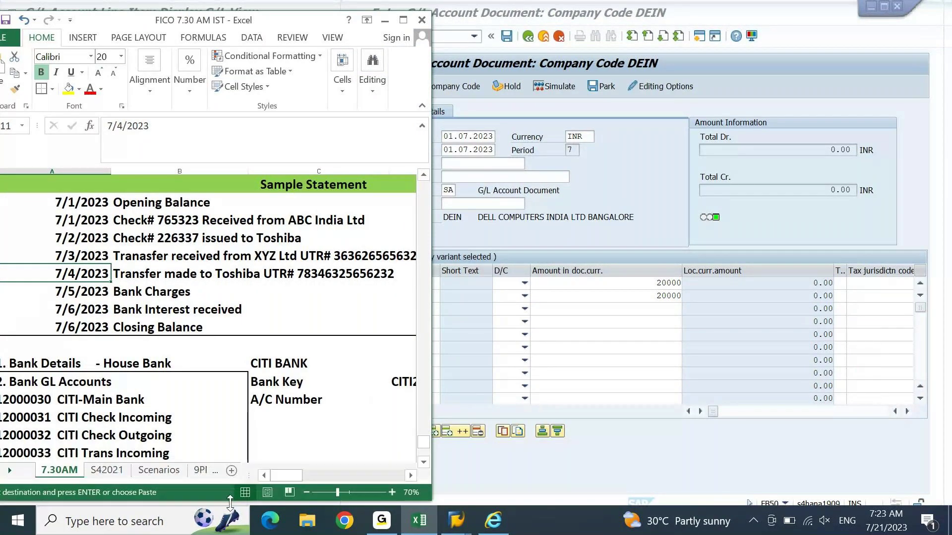
{"action": "left_click", "coordinate": [46, 410]}
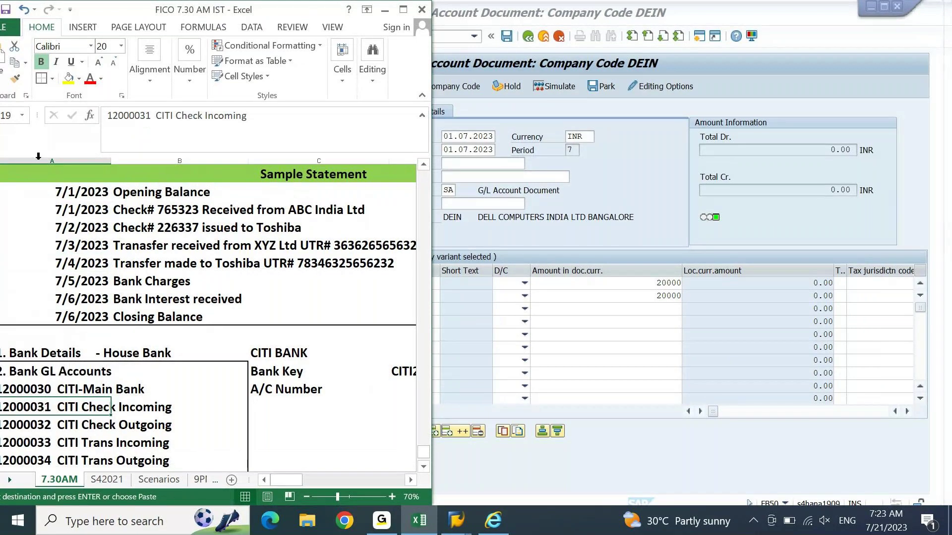
{"action": "left_click", "coordinate": [146, 116]}
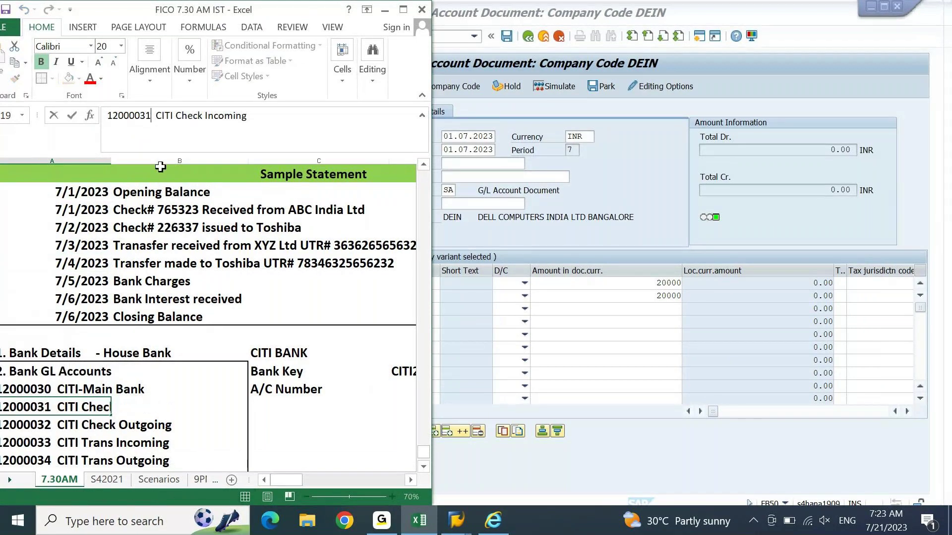
{"action": "key", "text": "shift+Home"}
{"action": "key", "text": "ctrl+c"}
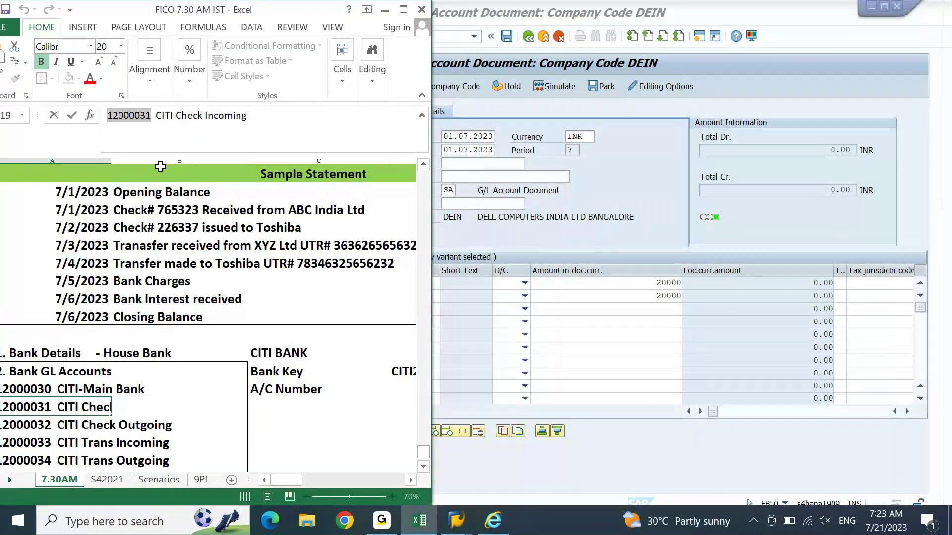
{"action": "left_click", "coordinate": [436, 283]}
{"action": "key", "text": "ctrl+v"}
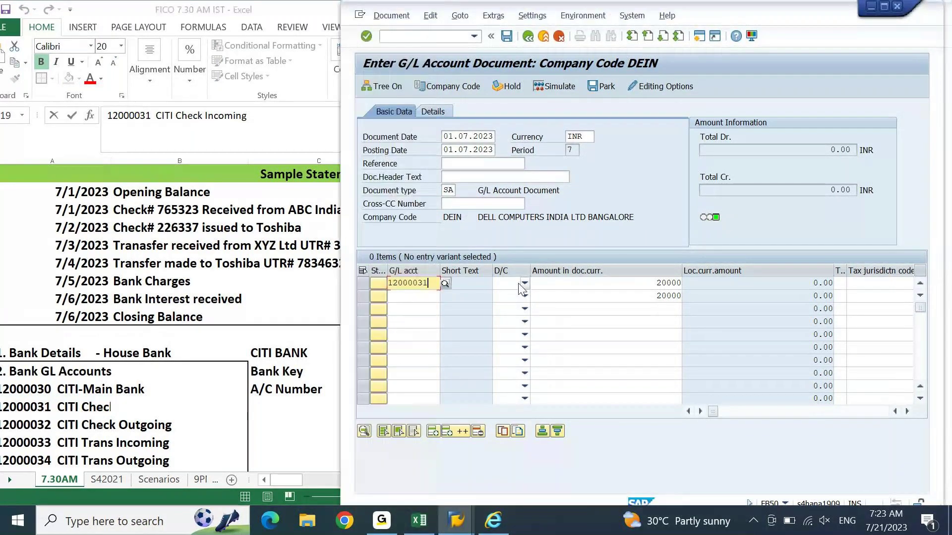
Step: Make line one a debit and line two a credit to account 15100000
{"action": "left_click", "coordinate": [525, 284]}
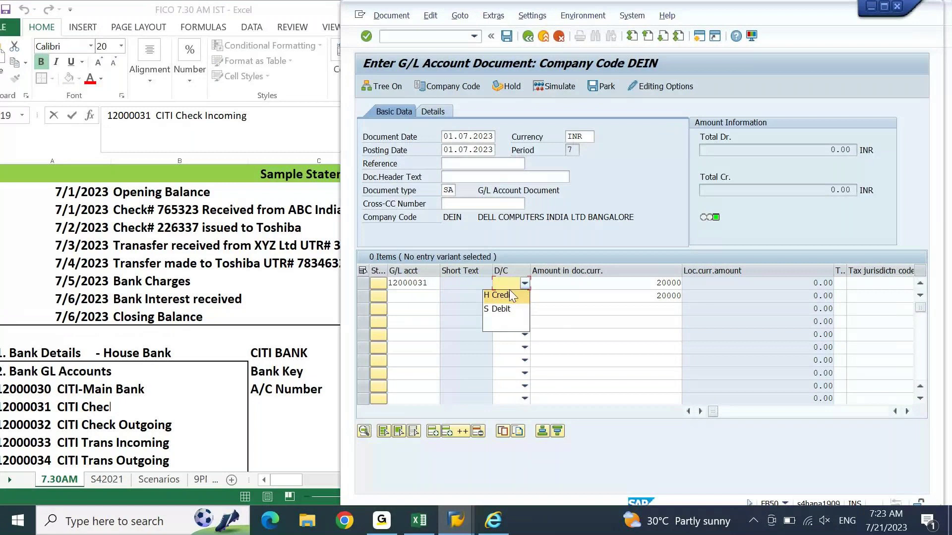
{"action": "left_click", "coordinate": [501, 309]}
{"action": "left_click", "coordinate": [525, 297]}
{"action": "left_click", "coordinate": [500, 308]}
{"action": "key", "text": "Return"}
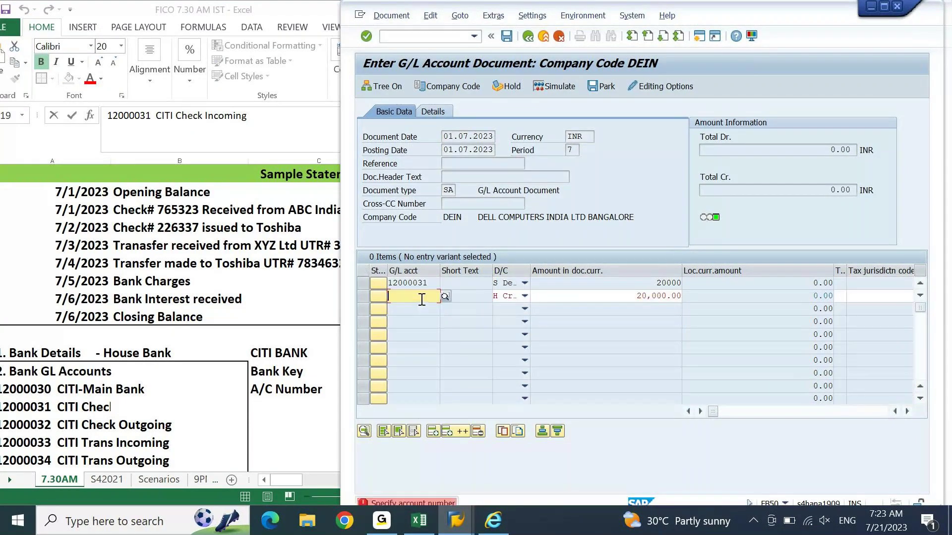
{"action": "left_click", "coordinate": [421, 297]}
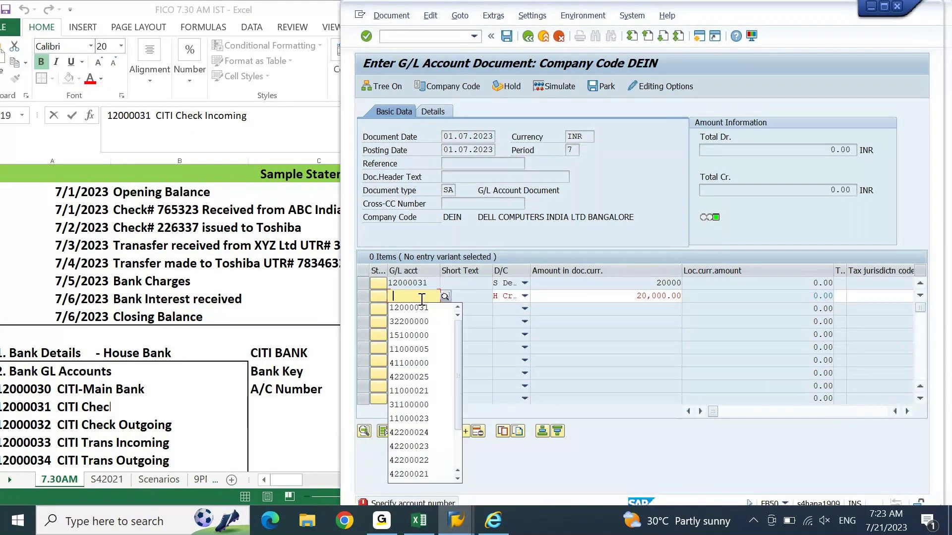
{"action": "left_click", "coordinate": [417, 336]}
Step: Review the line item details and error message, then return to the document overview
{"action": "key", "text": "Return"}
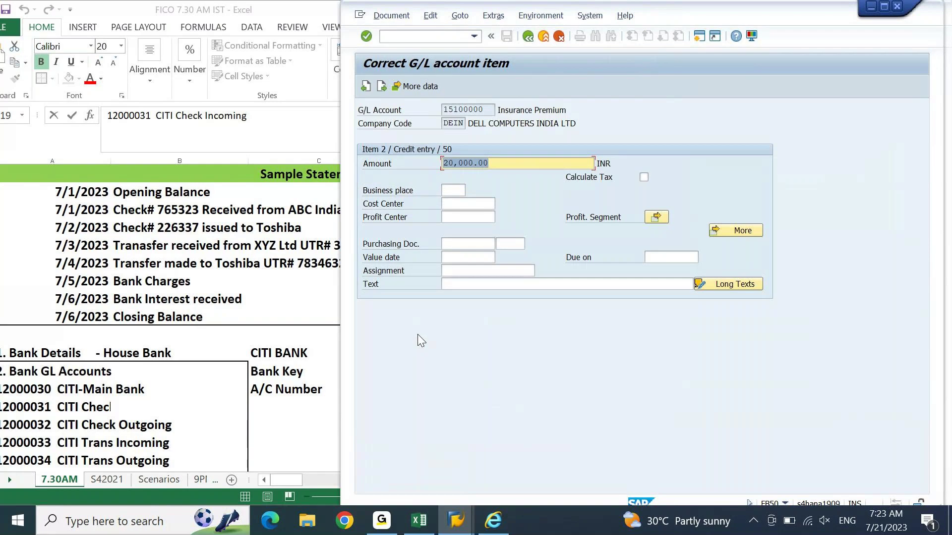
{"action": "key", "text": "Return"}
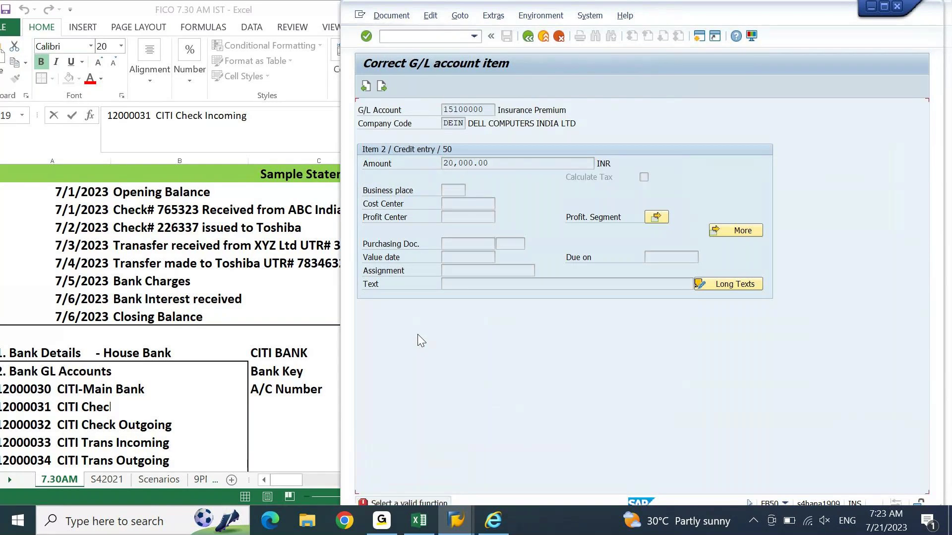
{"action": "key", "text": "Return"}
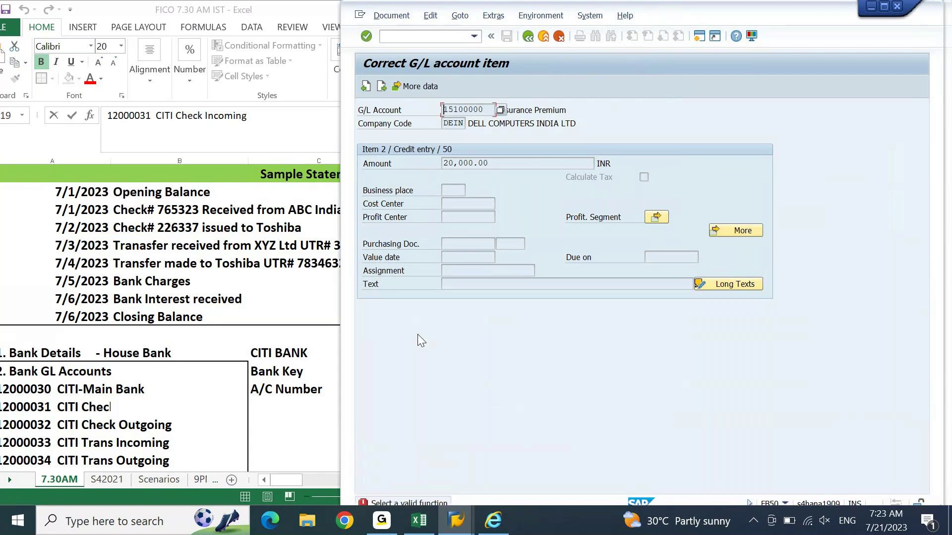
{"action": "left_click", "coordinate": [884, 5]}
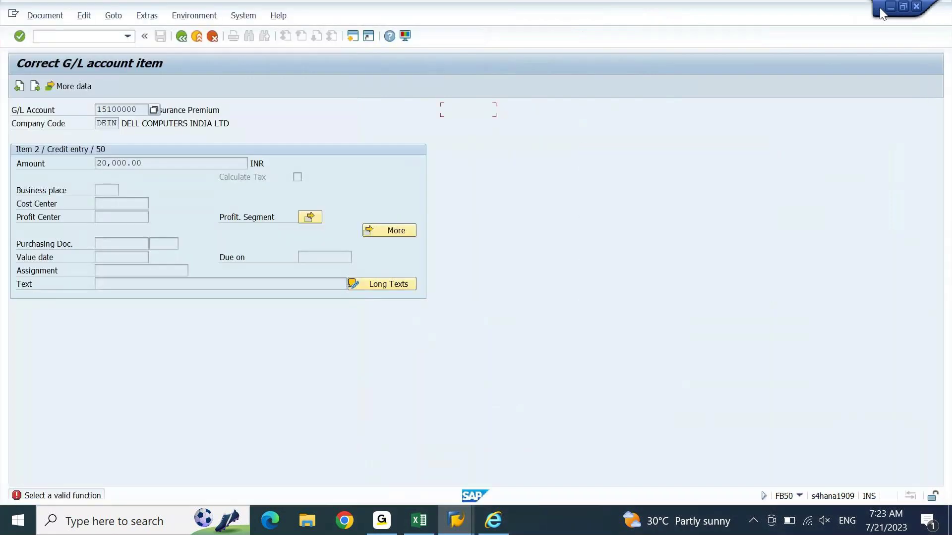
{"action": "left_click", "coordinate": [90, 493]}
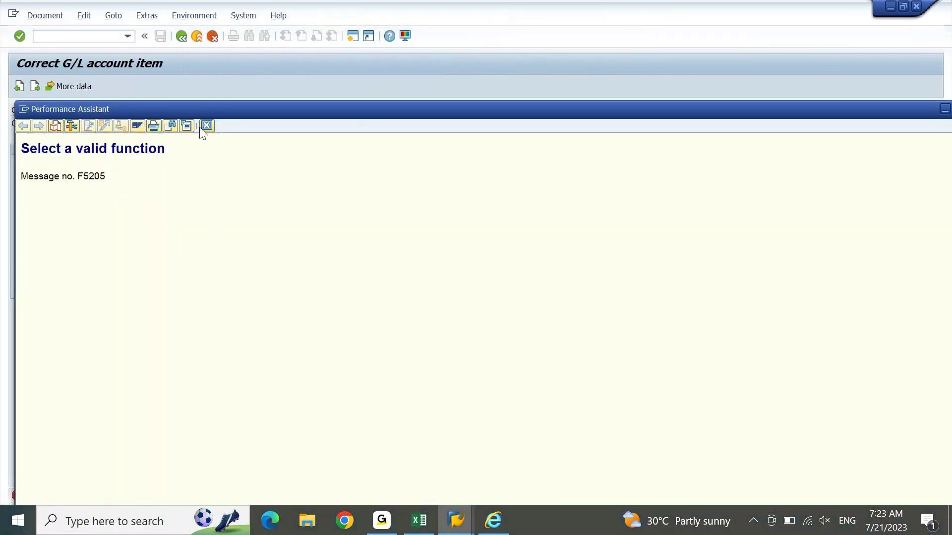
{"action": "left_click", "coordinate": [206, 125]}
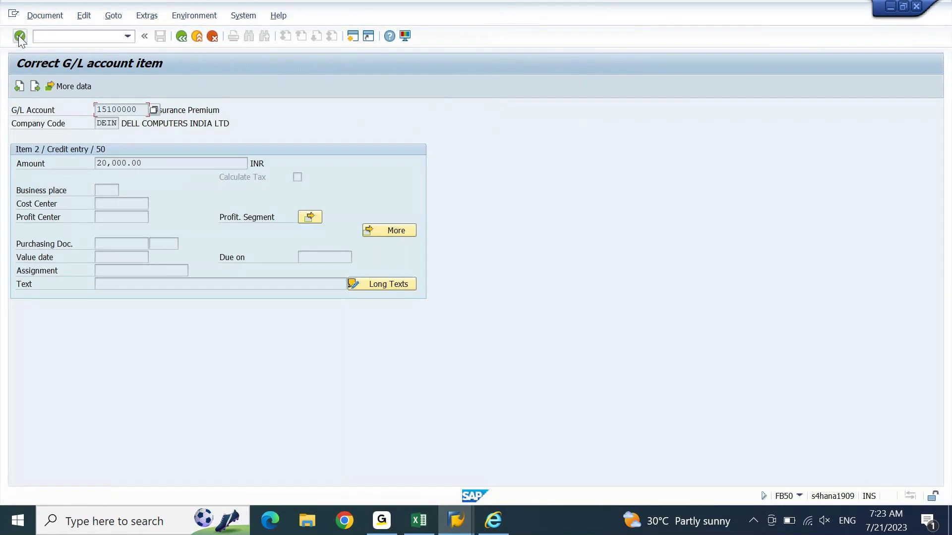
{"action": "left_click", "coordinate": [35, 85]}
{"action": "left_click", "coordinate": [21, 87]}
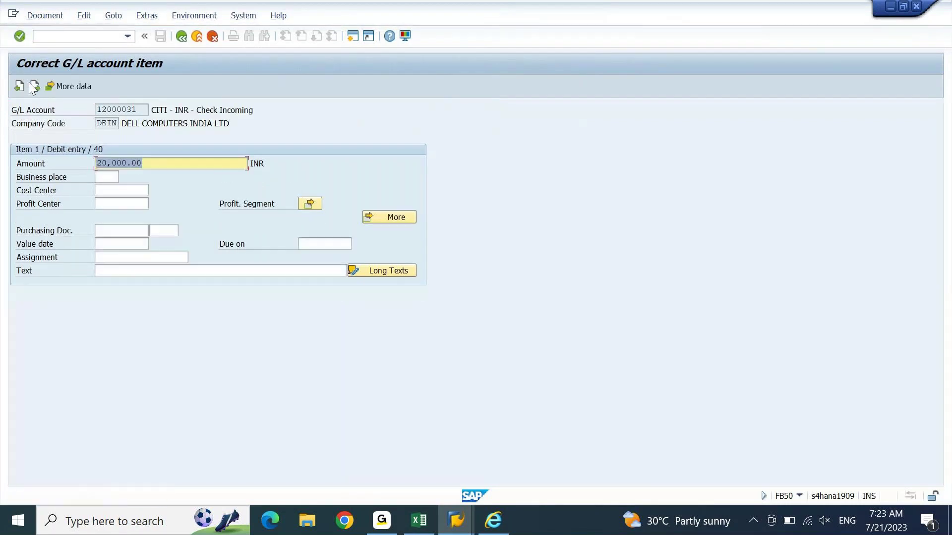
{"action": "left_click", "coordinate": [180, 38]}
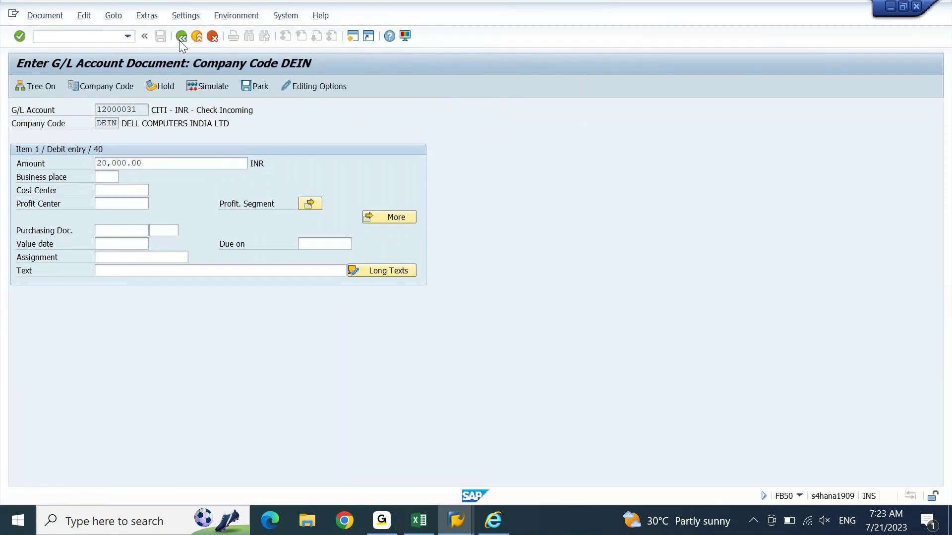
{"action": "left_click", "coordinate": [180, 38]}
Step: Enter profit center DEIN01 on both lines and post the 20,000 document
{"action": "left_click", "coordinate": [512, 298]}
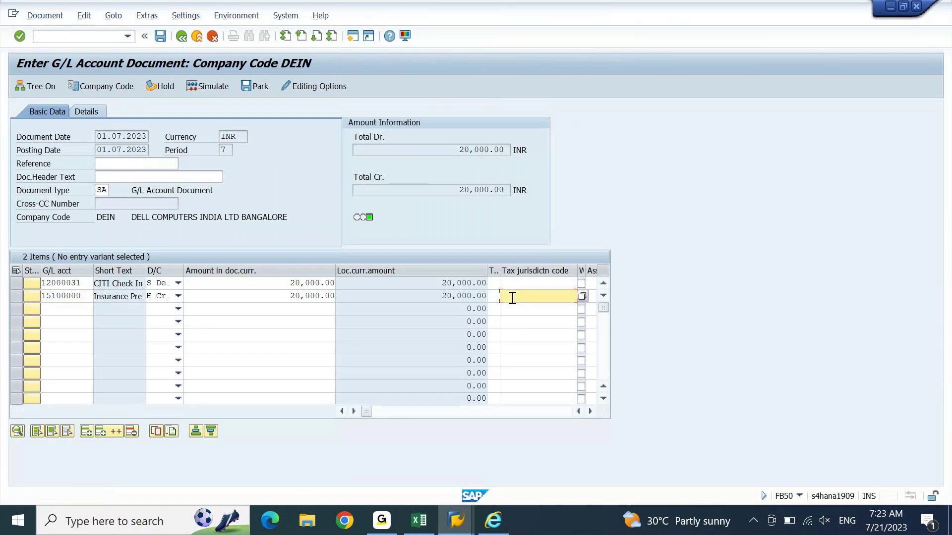
{"action": "key", "text": "Tab"}
{"action": "key", "text": "Tab"}
{"action": "key", "text": "Tab"}
{"action": "key", "text": "Tab"}
{"action": "key", "text": "Tab"}
{"action": "key", "text": "Tab"}
{"action": "key", "text": "Tab"}
{"action": "key", "text": "Tab"}
{"action": "key", "text": "Tab"}
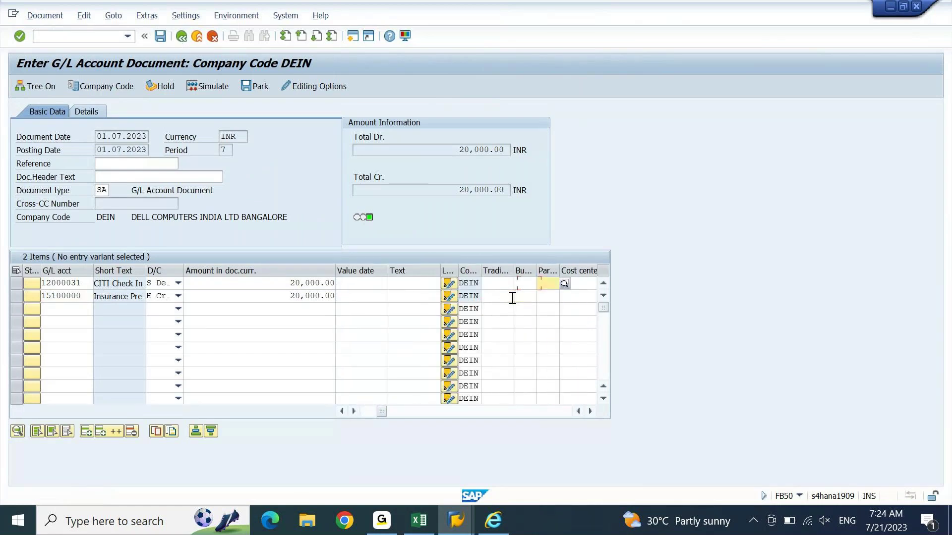
{"action": "key", "text": "Tab"}
{"action": "key", "text": "Tab"}
{"action": "key", "text": "Tab"}
{"action": "key", "text": "Tab"}
{"action": "key", "text": "Tab"}
{"action": "key", "text": "Tab"}
{"action": "key", "text": "Tab"}
{"action": "key", "text": "Tab"}
{"action": "key", "text": "Tab"}
{"action": "key", "text": "Tab"}
{"action": "type", "text": "DEIN01"}
{"action": "key", "text": "Down"}
{"action": "key", "text": "Return"}
{"action": "key", "text": "Down"}
{"action": "type", "text": "DEIN01"}
{"action": "key", "text": "Return"}
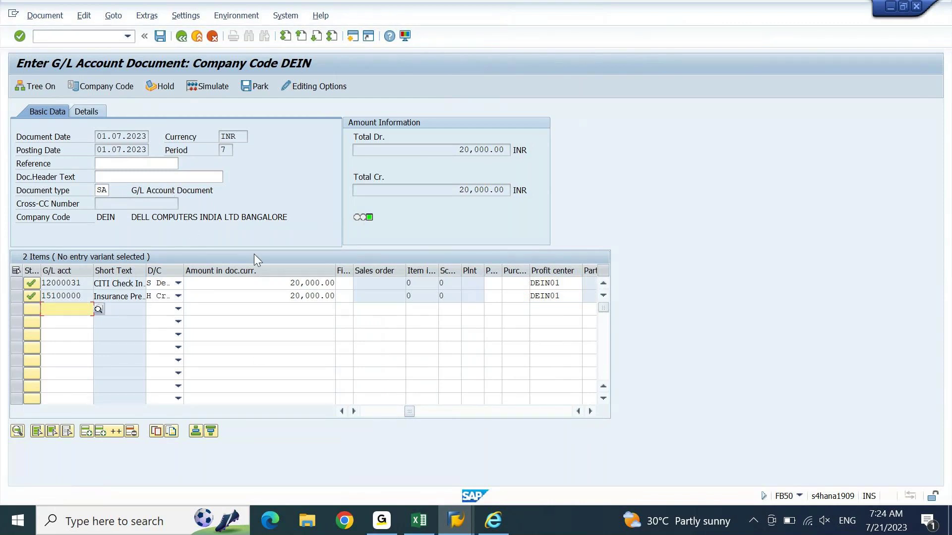
{"action": "left_click", "coordinate": [160, 36]}
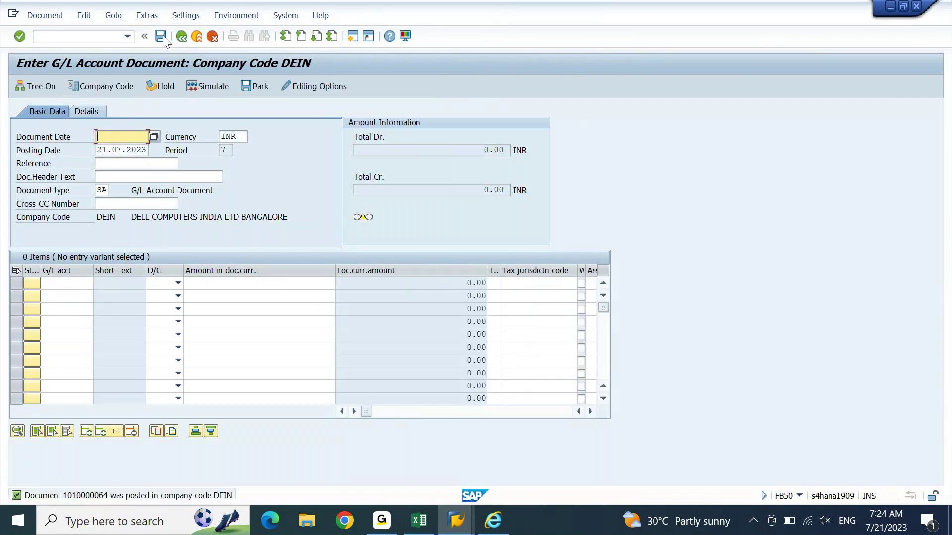
{"action": "left_click", "coordinate": [47, 15]}
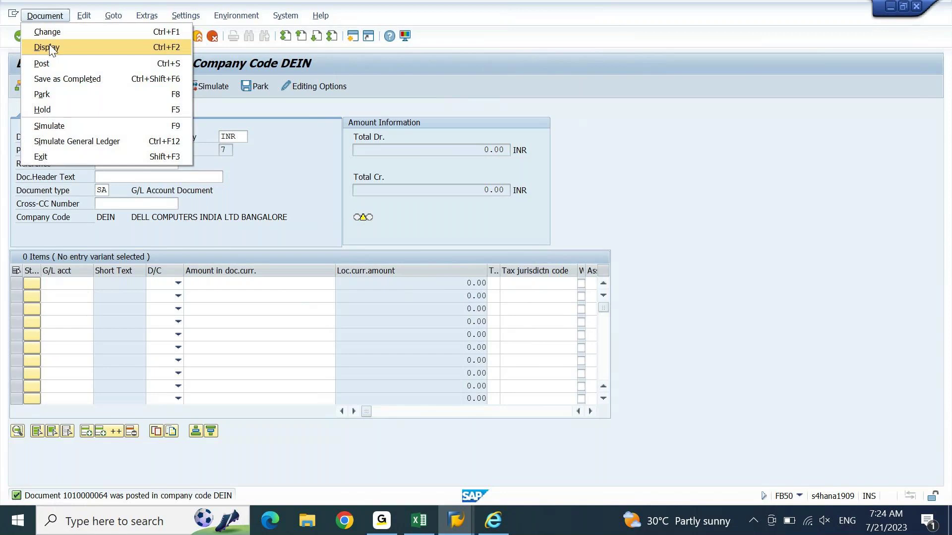
{"action": "left_click", "coordinate": [65, 35]}
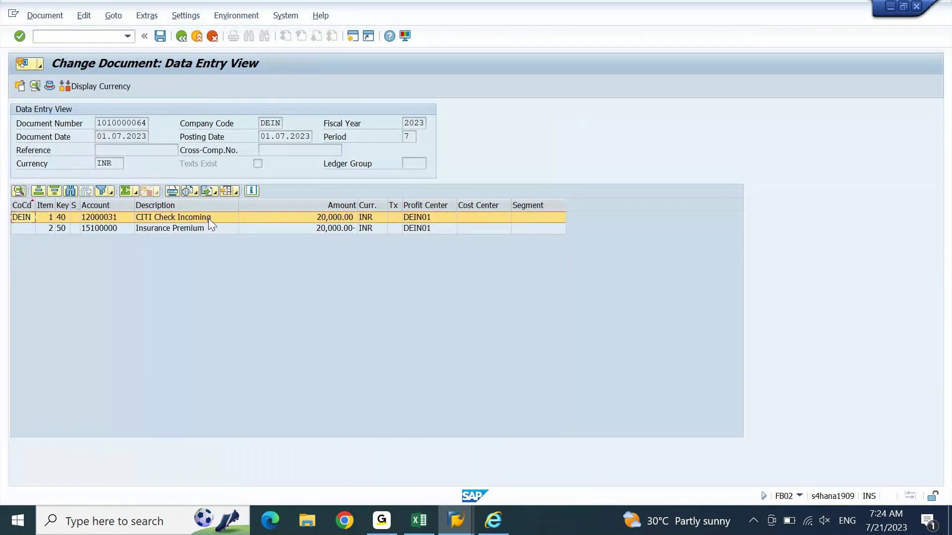
{"action": "double_click", "coordinate": [208, 218]}
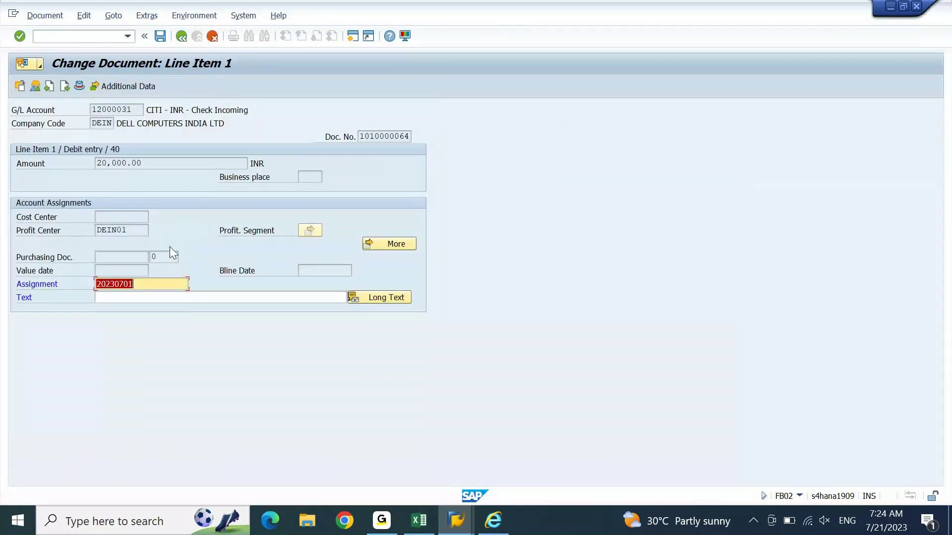
Step: Copy cheque number 765323 from Excel into the line's Assignment and save
{"action": "left_click", "coordinate": [420, 518]}
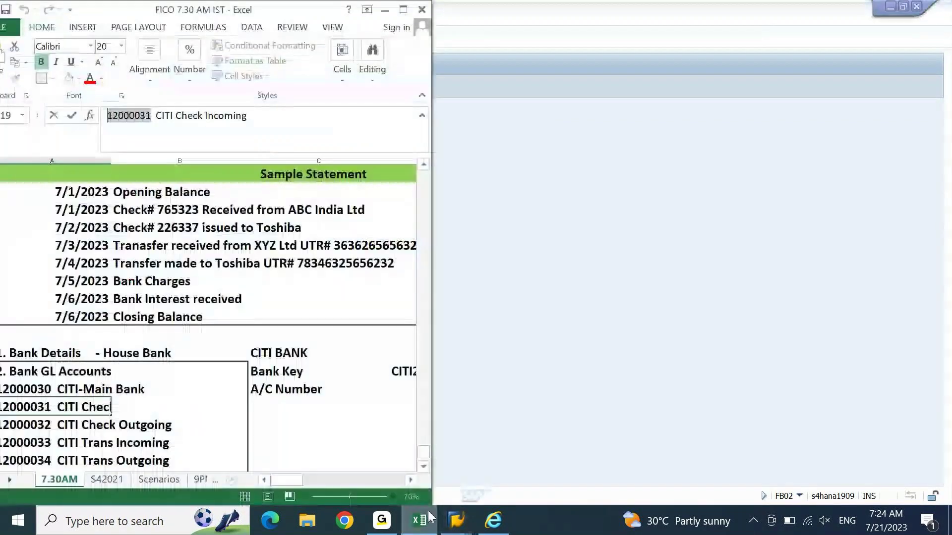
{"action": "key", "text": "Escape"}
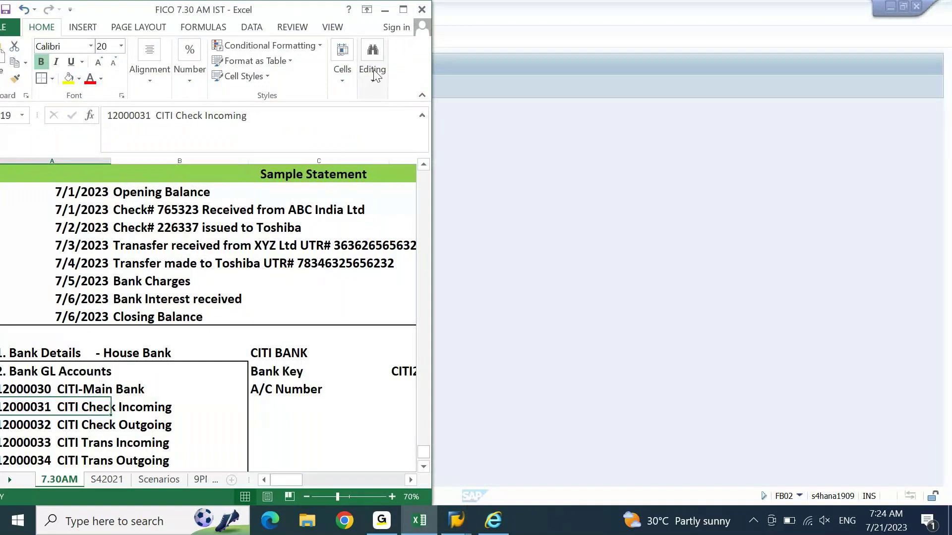
{"action": "left_click", "coordinate": [403, 10]}
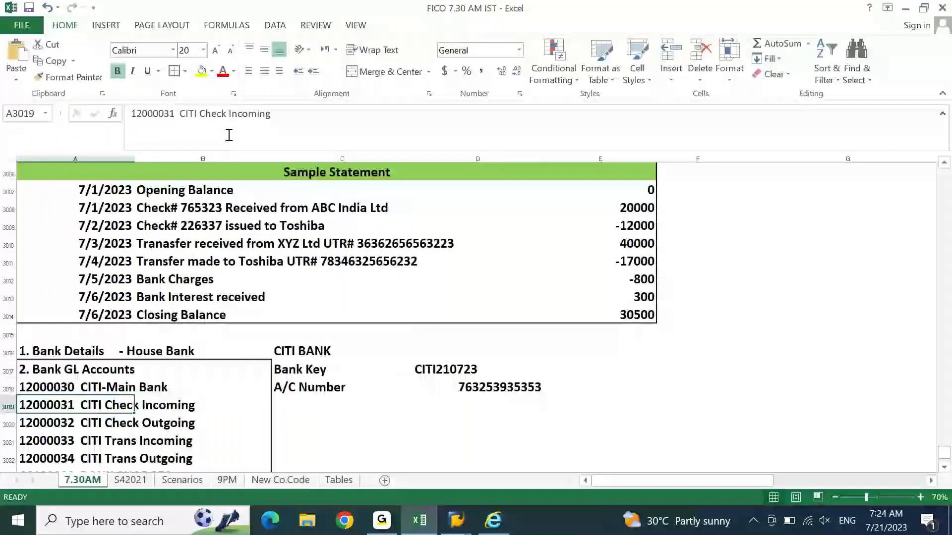
{"action": "left_click", "coordinate": [85, 206]}
{"action": "left_click", "coordinate": [155, 213]}
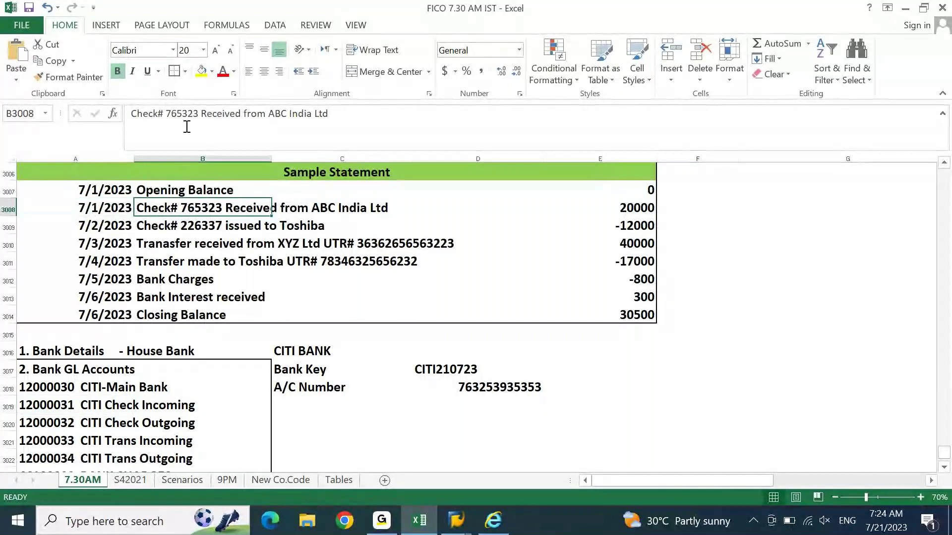
{"action": "double_click", "coordinate": [184, 113]}
{"action": "key", "text": "ctrl+c"}
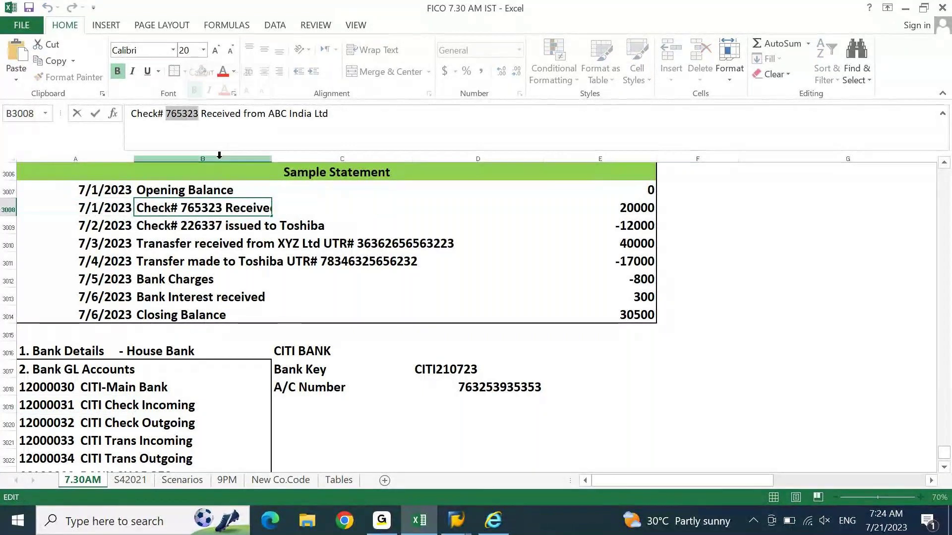
{"action": "left_click", "coordinate": [430, 523]}
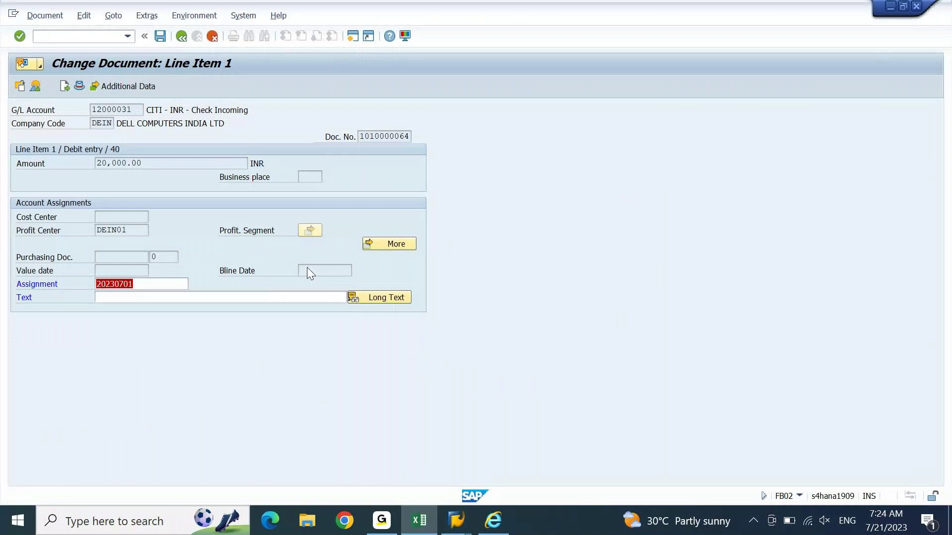
{"action": "key", "text": "ctrl+v"}
{"action": "key", "text": "Return"}
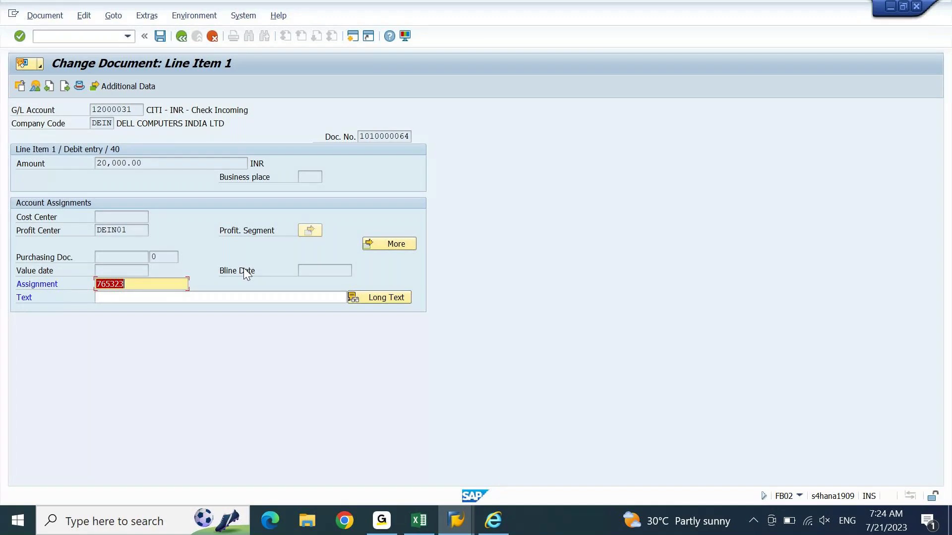
{"action": "key", "text": "ctrl+s"}
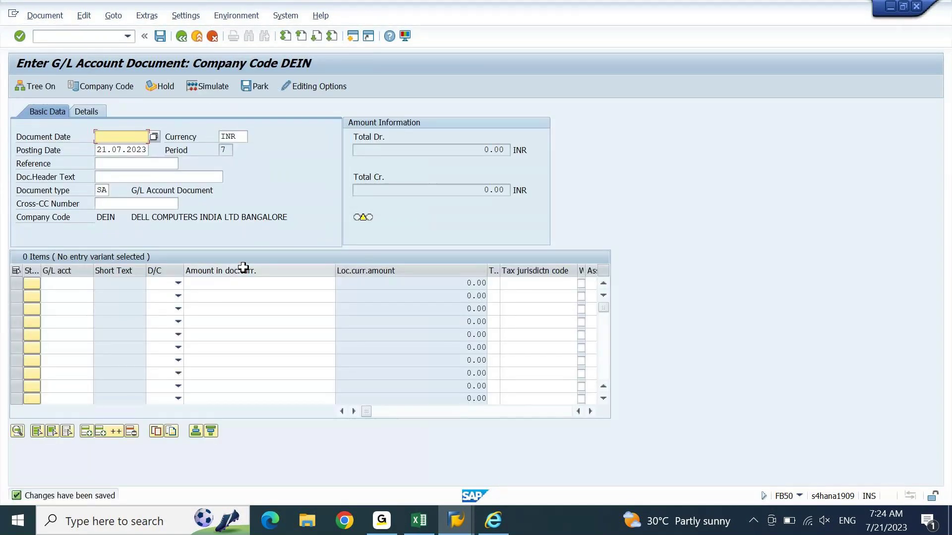
Step: Bring up the G/L line item list for account 12000031 and refresh it
{"action": "left_click", "coordinate": [455, 521]}
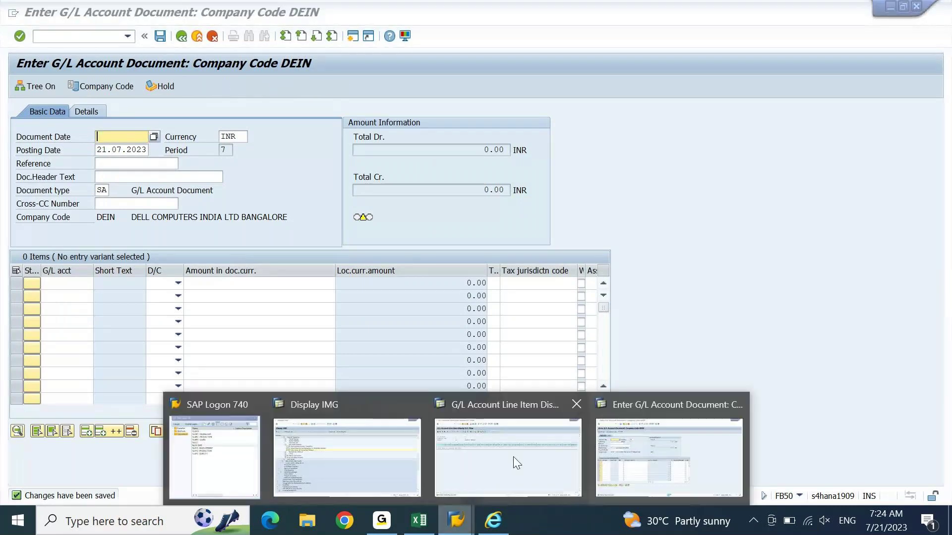
{"action": "left_click", "coordinate": [540, 444]}
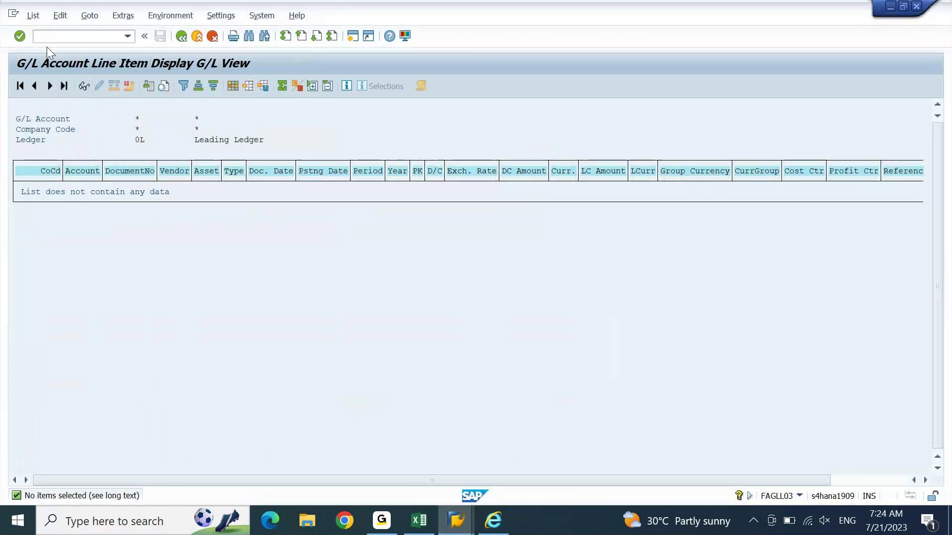
{"action": "left_click", "coordinate": [18, 34]}
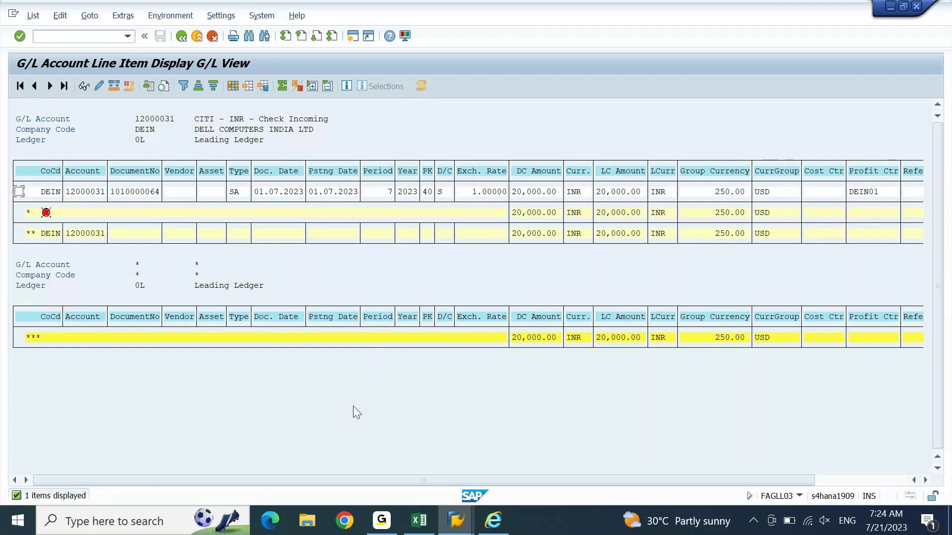
{"action": "left_click_drag", "start_coordinate": [358, 480], "coordinate": [483, 490]}
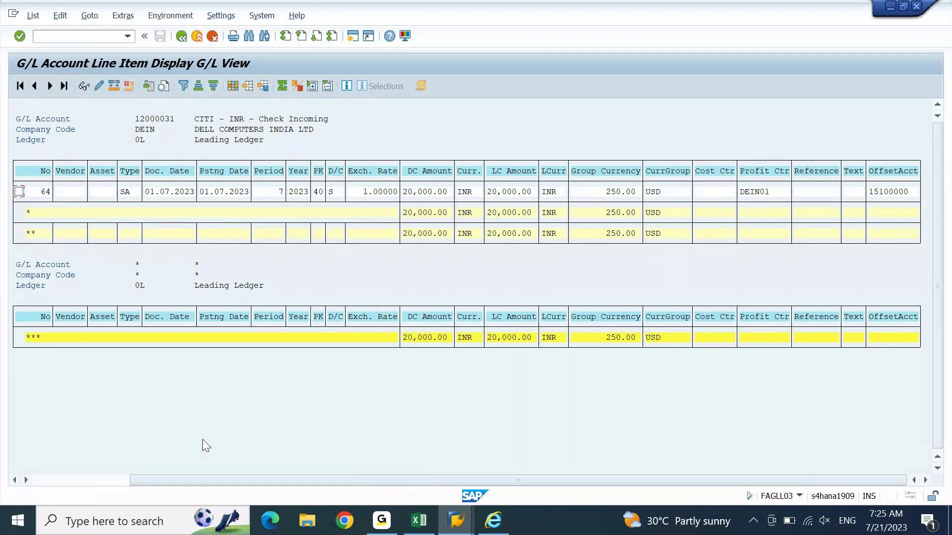
{"action": "left_click", "coordinate": [44, 480]}
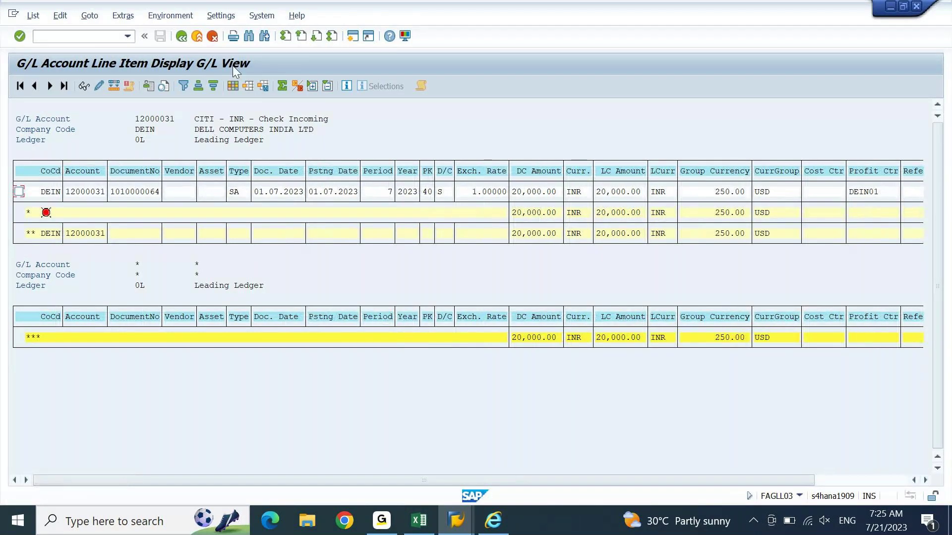
Step: Add the Assignment column to the layout and save it over layout AJAY
{"action": "left_click", "coordinate": [233, 86]}
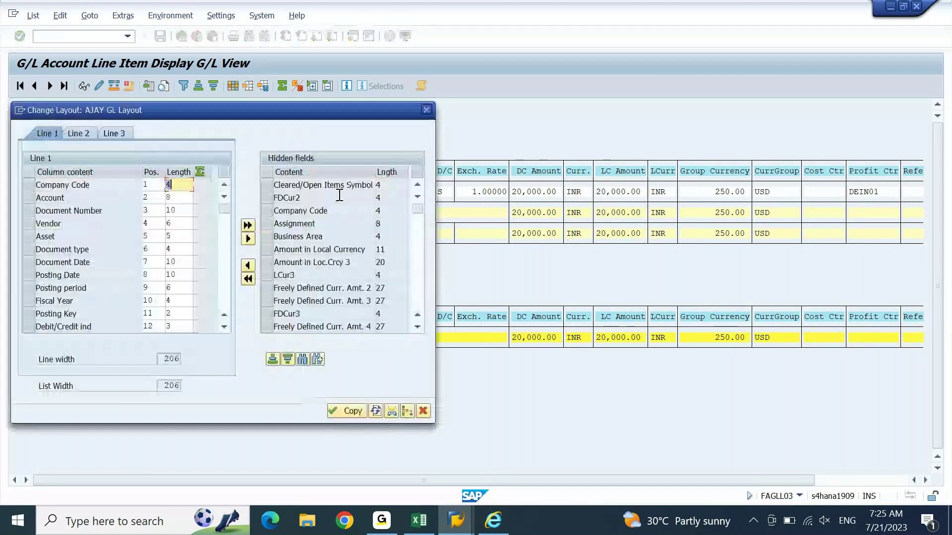
{"action": "left_click", "coordinate": [272, 222]}
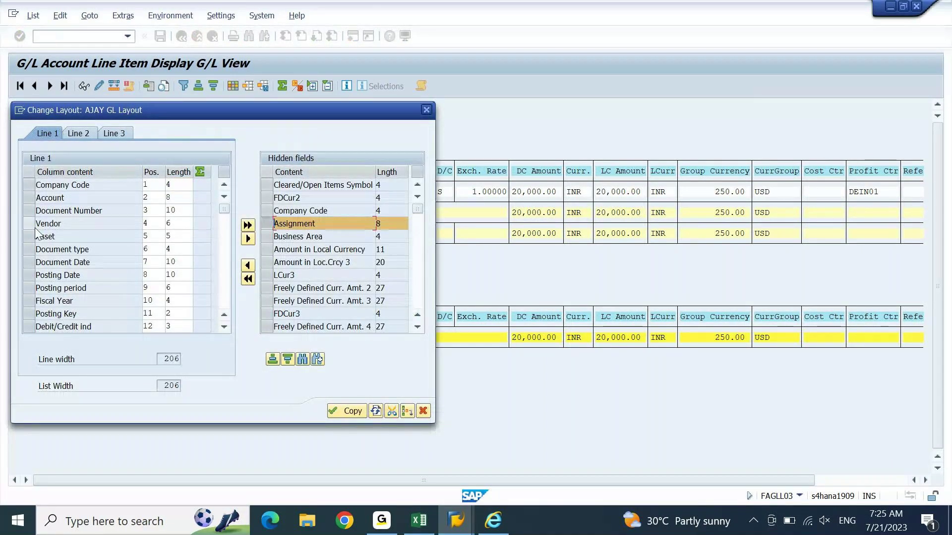
{"action": "left_click", "coordinate": [30, 301]}
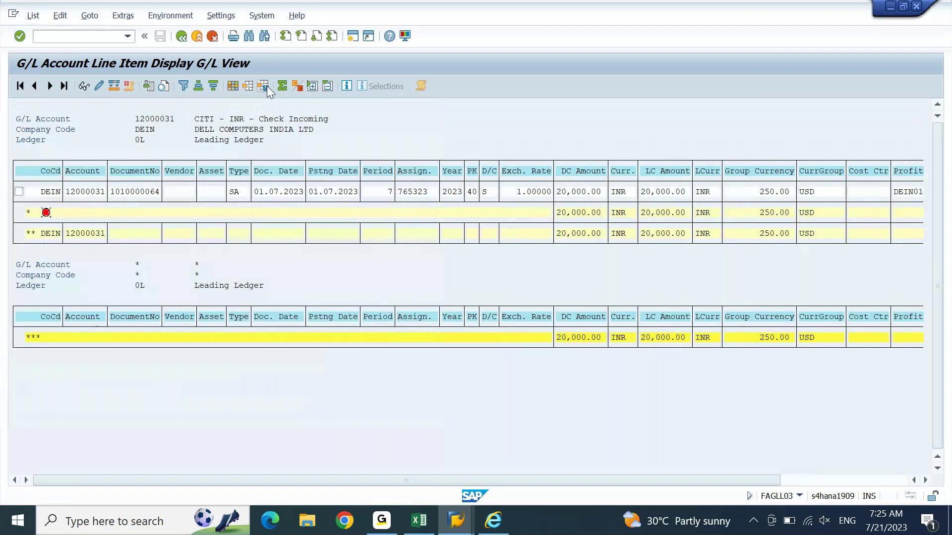
{"action": "left_click", "coordinate": [266, 85]}
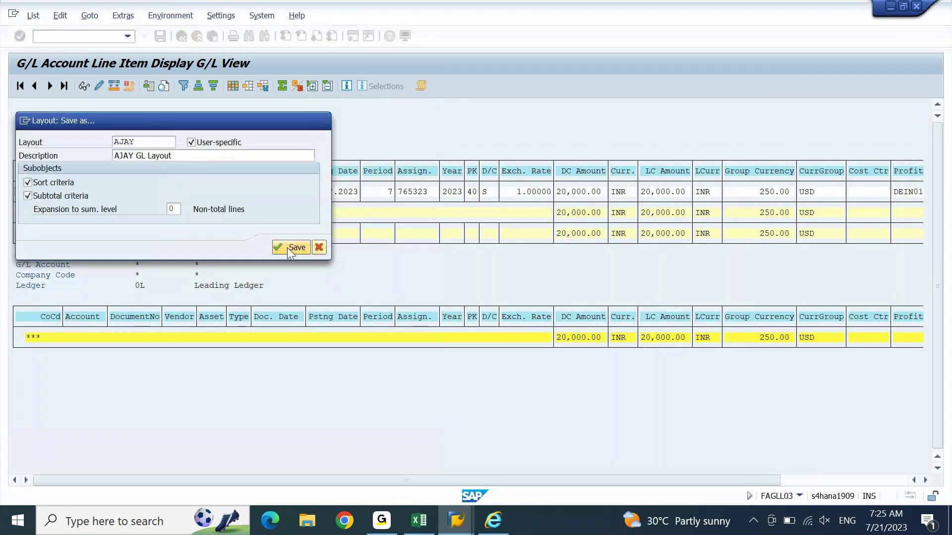
{"action": "left_click", "coordinate": [286, 247]}
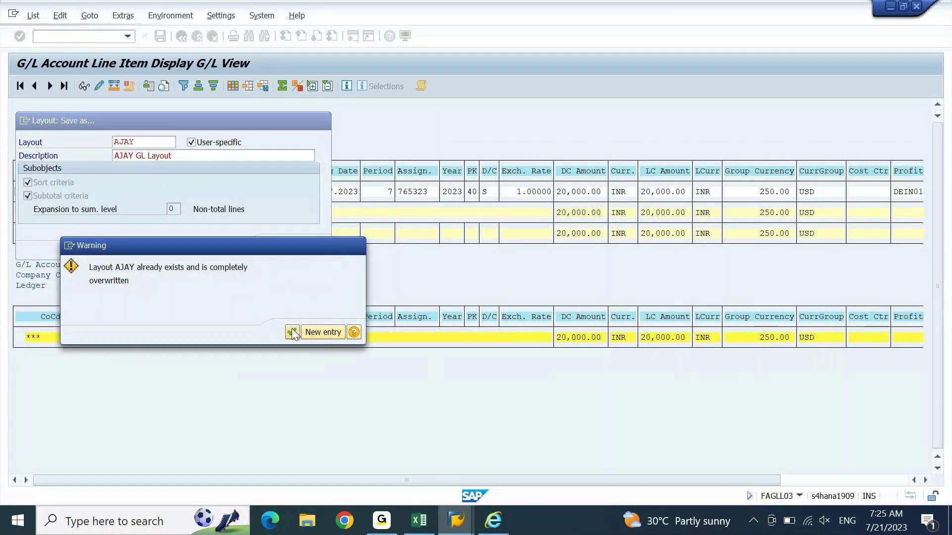
{"action": "left_click", "coordinate": [293, 332]}
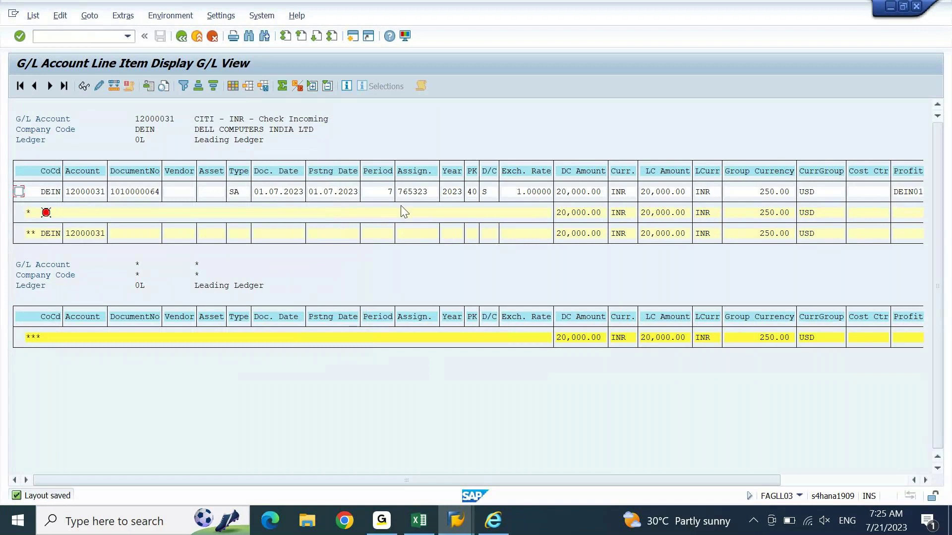
Step: Check assignment 765323, then look up cheque 226337 and the CITI Check Outgoing account in Excel
{"action": "left_click", "coordinate": [419, 193]}
{"action": "left_click", "coordinate": [418, 506]}
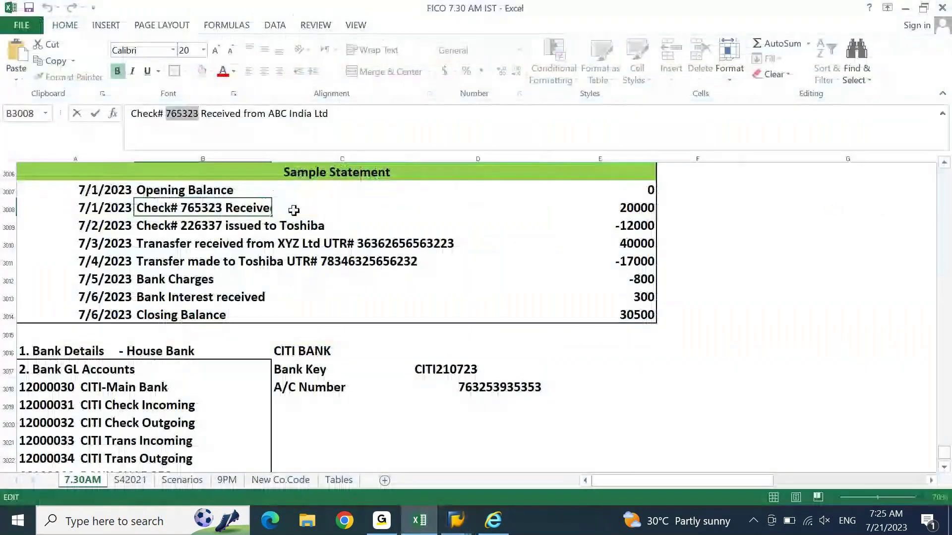
{"action": "left_click", "coordinate": [300, 224]}
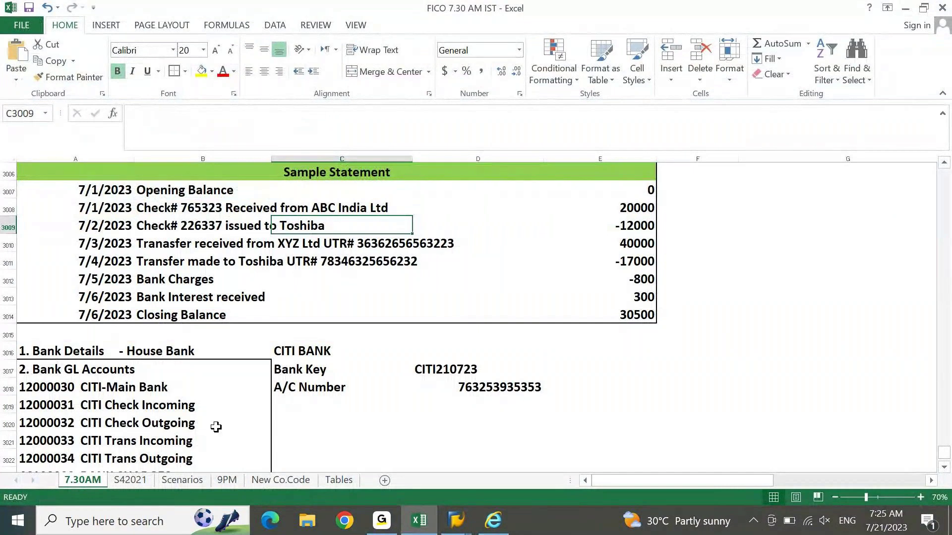
{"action": "left_click", "coordinate": [45, 425]}
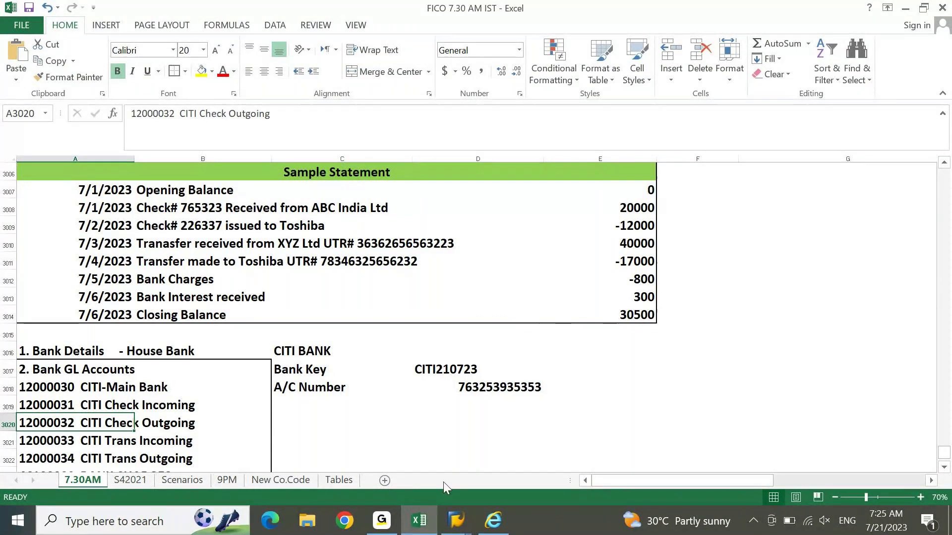
{"action": "left_click", "coordinate": [456, 520]}
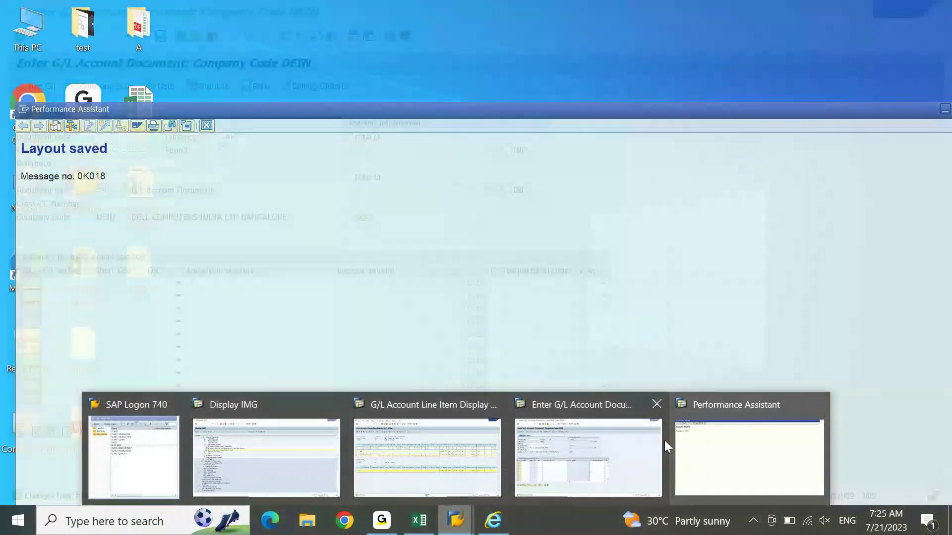
{"action": "left_click", "coordinate": [650, 455]}
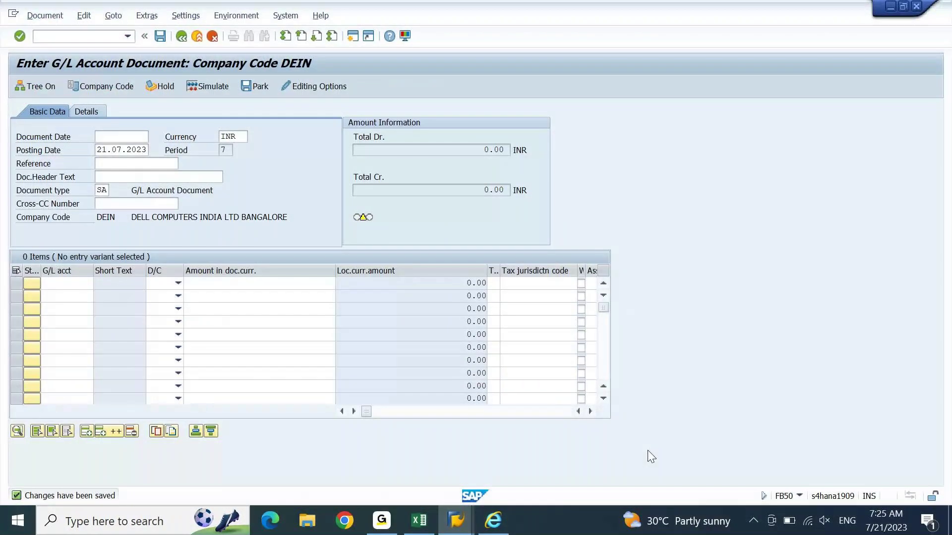
{"action": "left_click", "coordinate": [417, 523]}
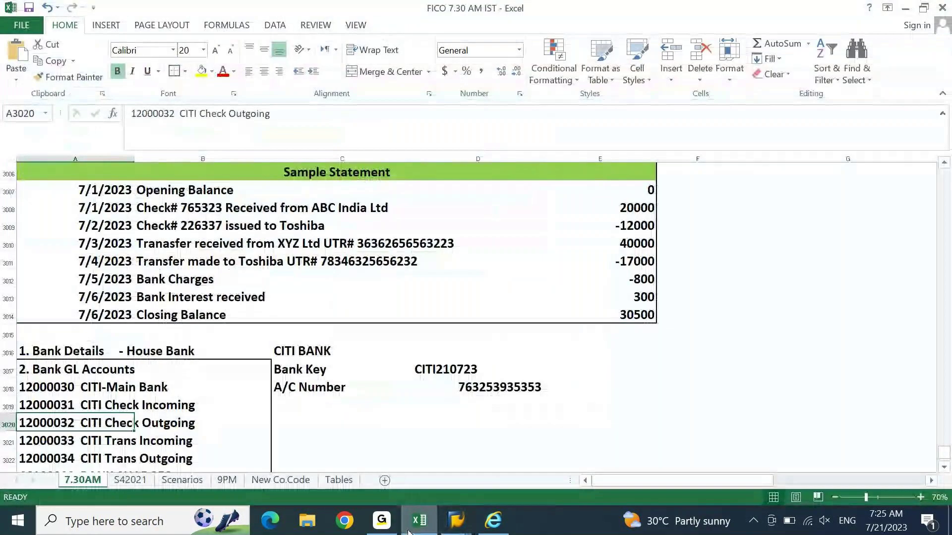
Step: Enter document and posting date 01.07.2023 in the new FB50 document
{"action": "left_click", "coordinate": [410, 530]}
{"action": "type", "text": "010723"}
{"action": "key", "text": "Tab"}
{"action": "type", "text": "0"}
{"action": "key", "text": "Tab"}
{"action": "key", "text": "Tab"}
{"action": "key", "text": "Tab"}
{"action": "key", "text": "Tab"}
{"action": "key", "text": "Tab"}
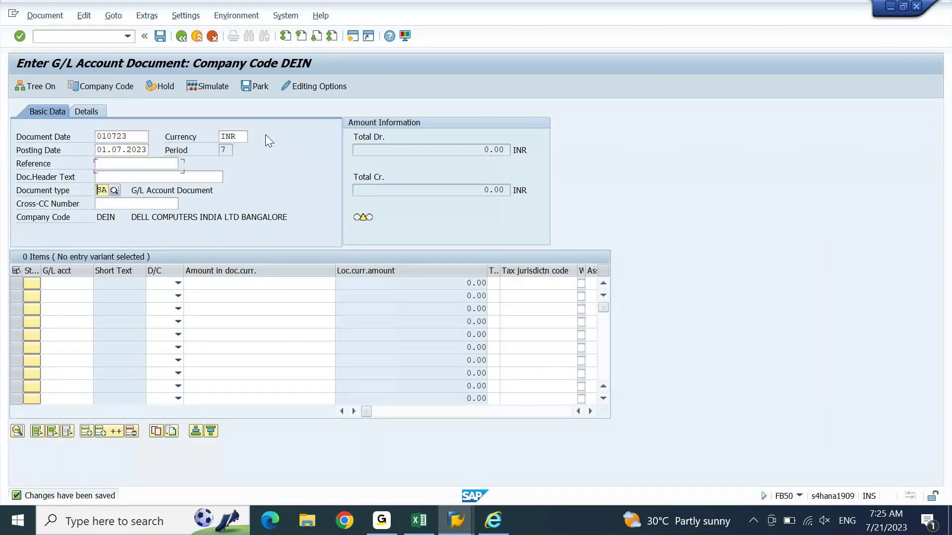
Step: Set line one to 15100000 debit and line two to 12000031 credit
{"action": "key", "text": "Left"}
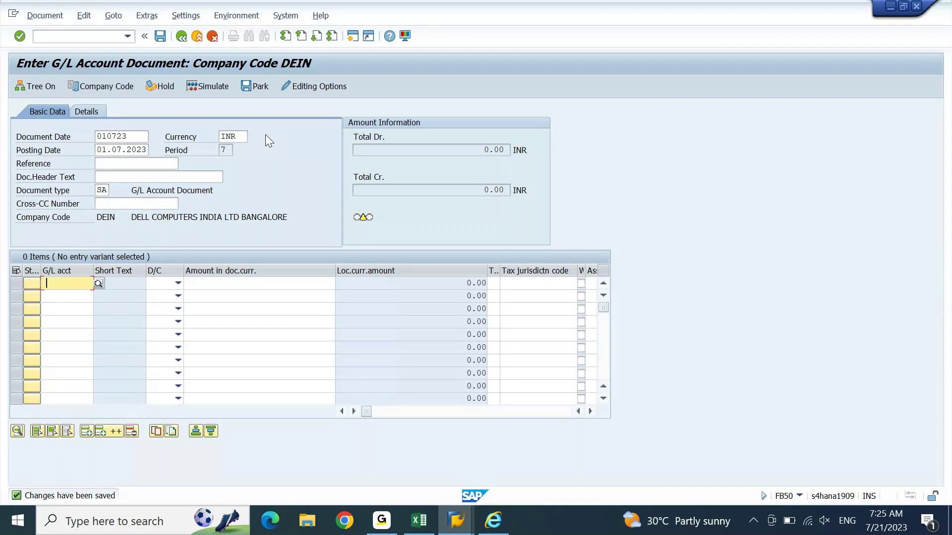
{"action": "key", "text": "Down"}
{"action": "key", "text": "Return"}
{"action": "key", "text": "Down"}
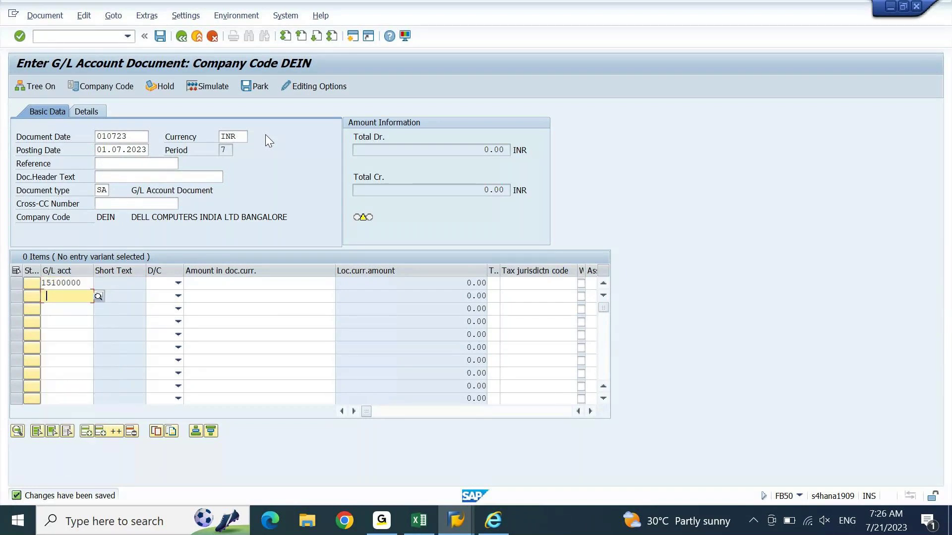
{"action": "key", "text": "Down"}
{"action": "key", "text": "Down"}
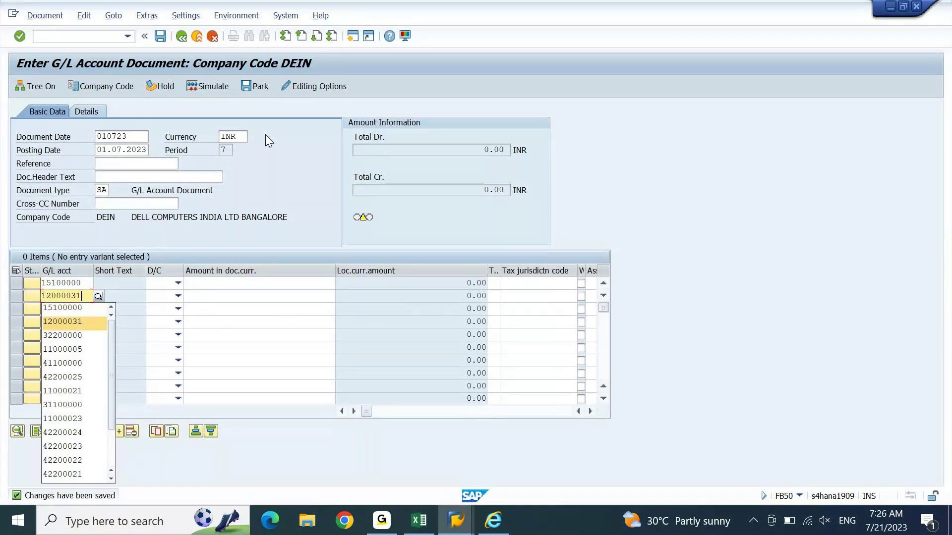
{"action": "key", "text": "Return"}
{"action": "key", "text": "Tab"}
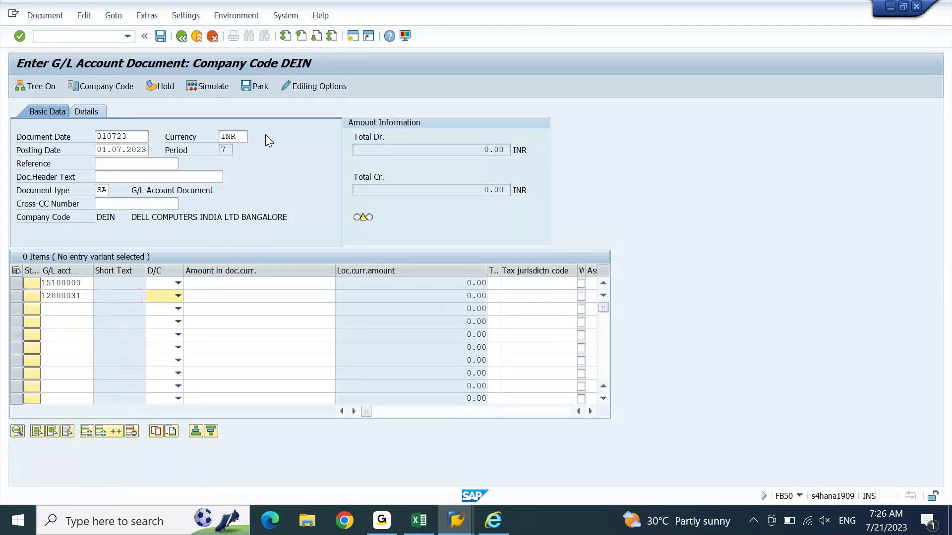
{"action": "key", "text": "h"}
{"action": "key", "text": "Up"}
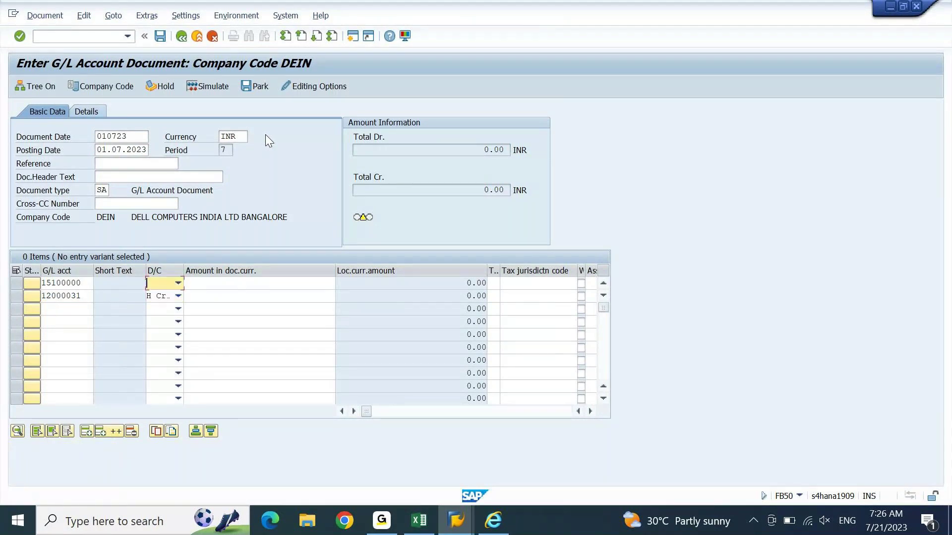
{"action": "key", "text": "s"}
{"action": "key", "text": "Tab"}
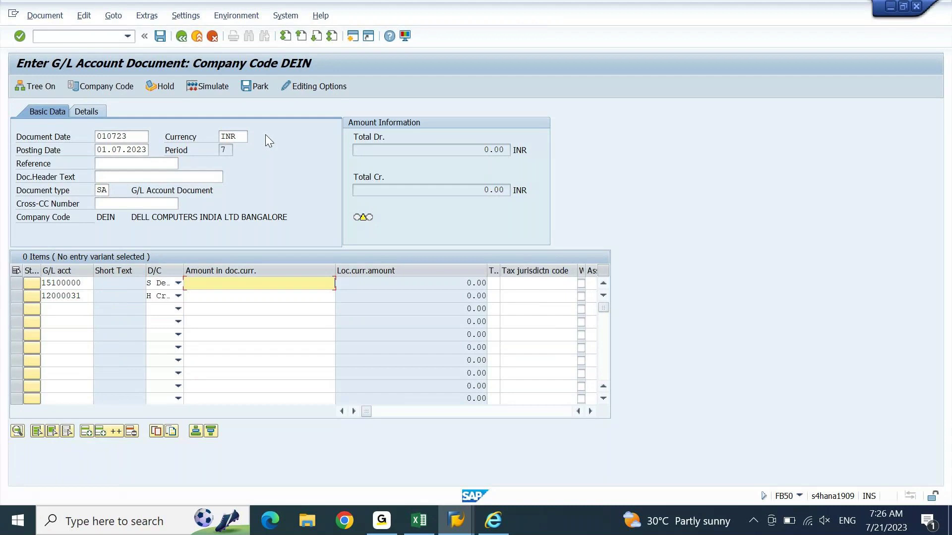
Step: Enter amount 12000 on both lines
{"action": "key", "text": "alt+Tab"}
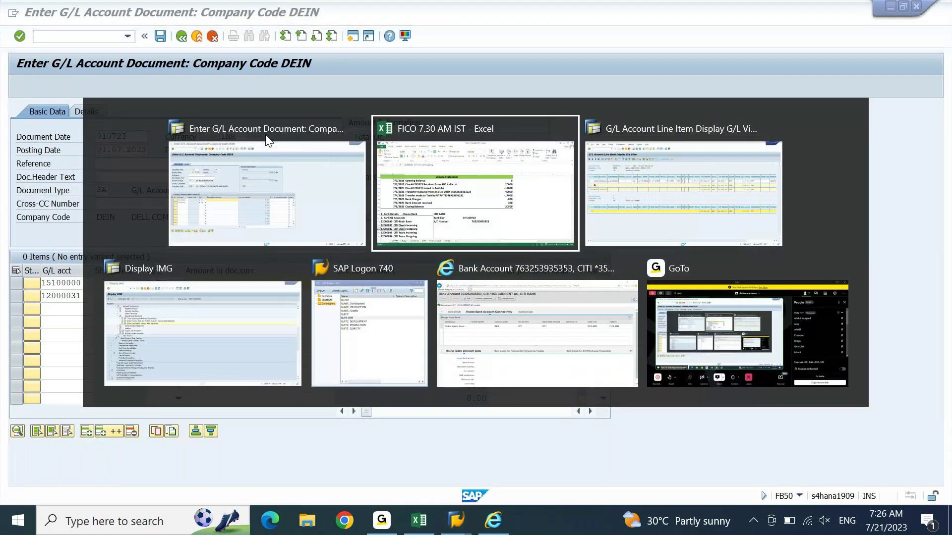
{"action": "key", "text": "Tab"}
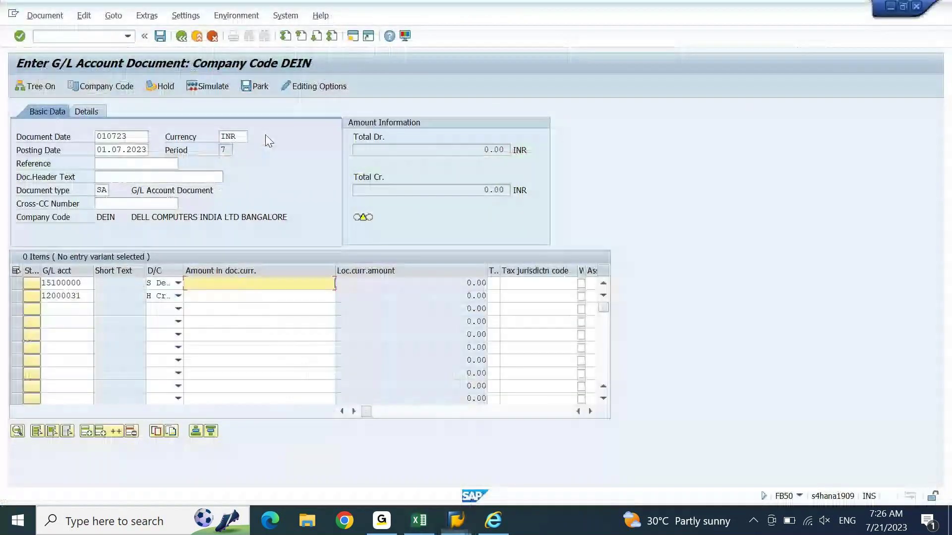
{"action": "type", "text": "12000"}
{"action": "key", "text": "Down"}
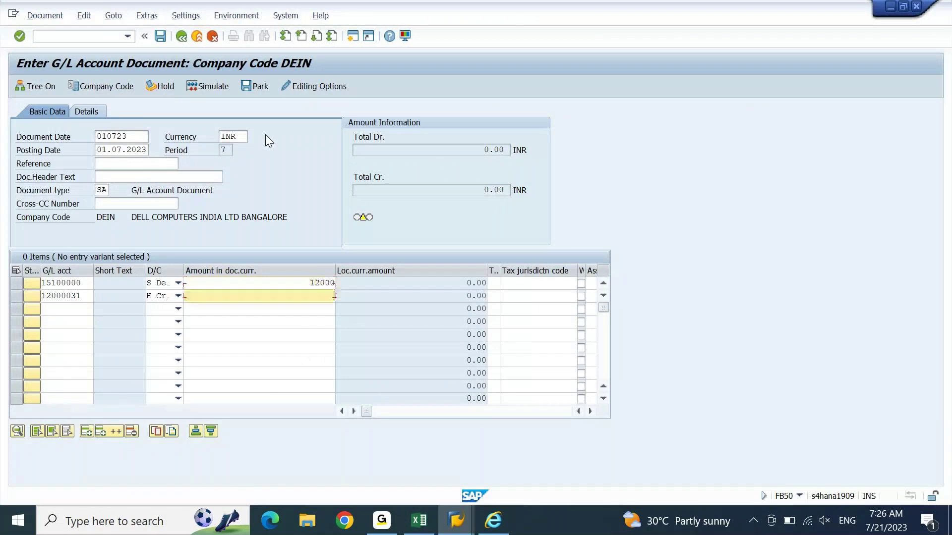
{"action": "type", "text": "12000"}
{"action": "key", "text": "Tab"}
Step: Set profit center DEIN01 on both lines and post the document
{"action": "key", "text": "Tab"}
{"action": "key", "text": "Up"}
{"action": "key", "text": "Tab"}
{"action": "key", "text": "Tab"}
{"action": "key", "text": "Tab"}
{"action": "key", "text": "Tab"}
{"action": "key", "text": "Tab"}
{"action": "key", "text": "Tab"}
{"action": "key", "text": "Tab"}
{"action": "key", "text": "Tab"}
{"action": "key", "text": "Tab"}
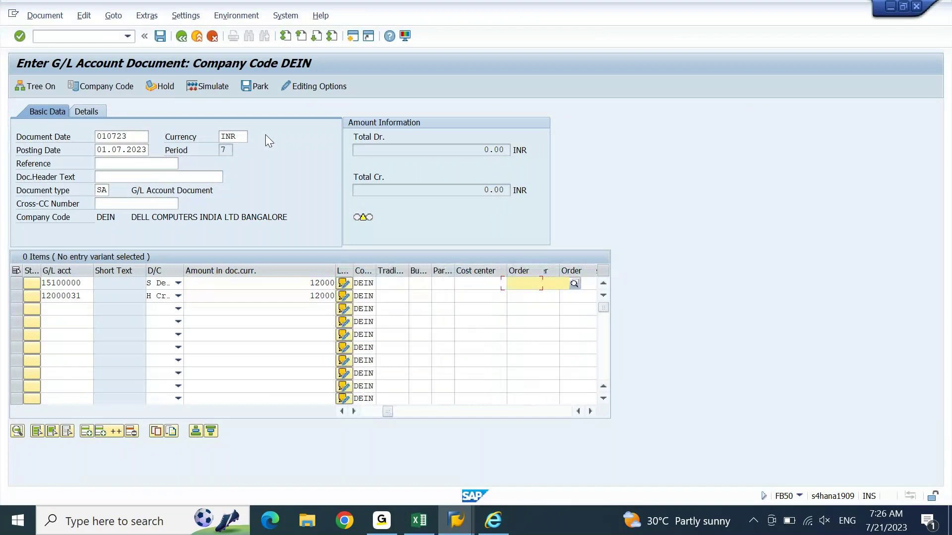
{"action": "key", "text": "Tab"}
{"action": "key", "text": "Tab"}
{"action": "key", "text": "Tab"}
{"action": "key", "text": "Tab"}
{"action": "key", "text": "Tab"}
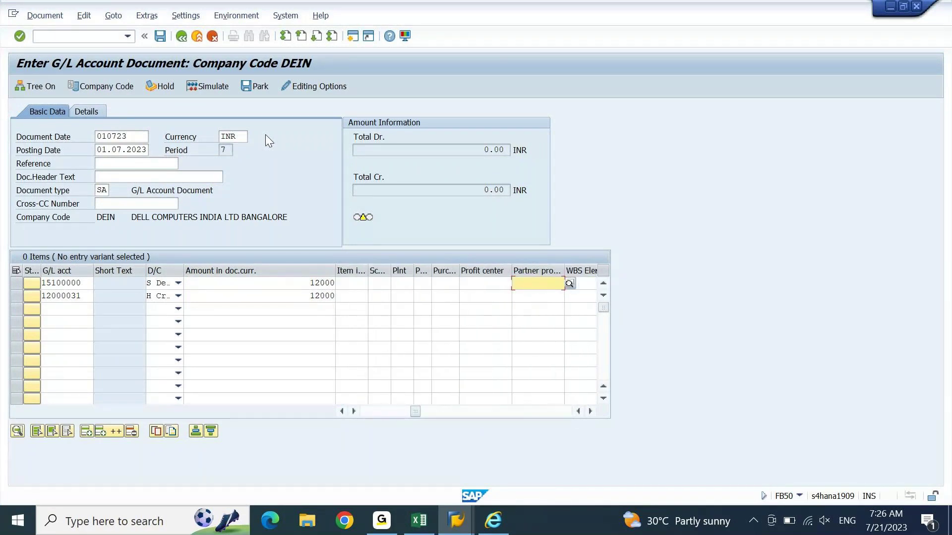
{"action": "type", "text": "DEIN01"}
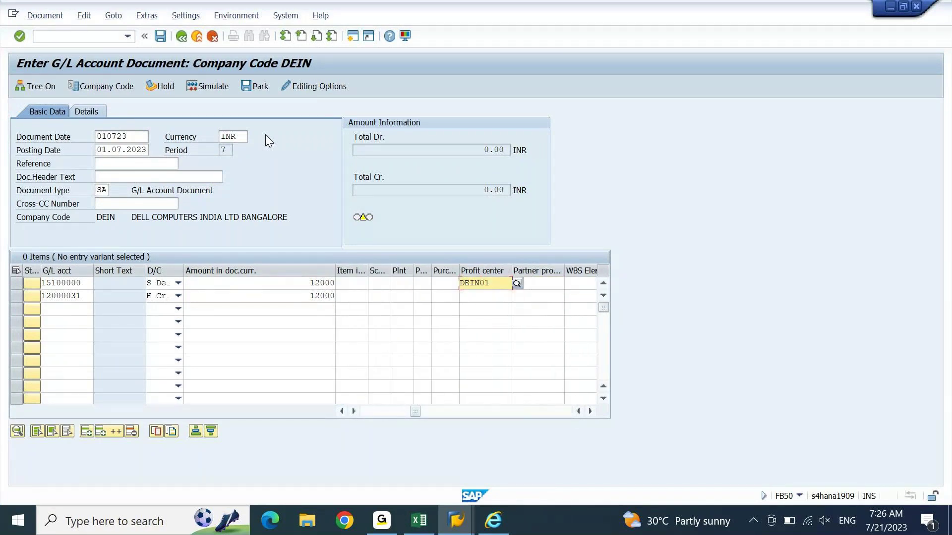
{"action": "key", "text": "Down"}
{"action": "type", "text": "DEIN01"}
{"action": "key", "text": "Return"}
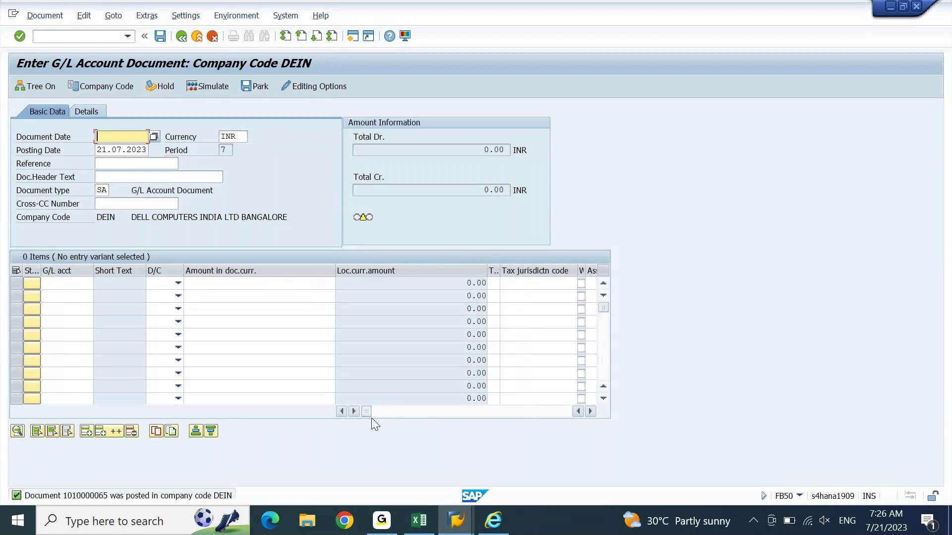
Step: Check the 7/2/2023 and 7/3/2023 statement lines, then fill document date 010723 in FB50
{"action": "left_click", "coordinate": [421, 520]}
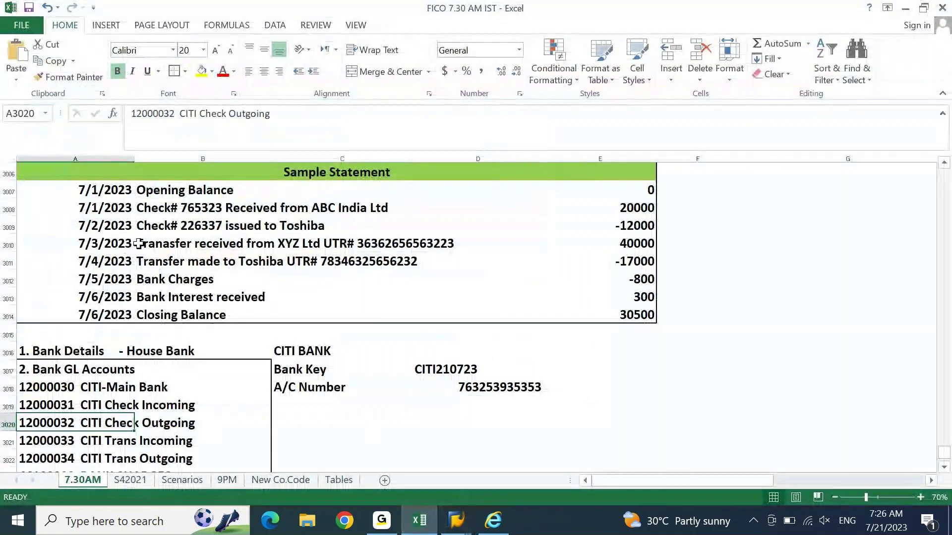
{"action": "left_click", "coordinate": [115, 228]}
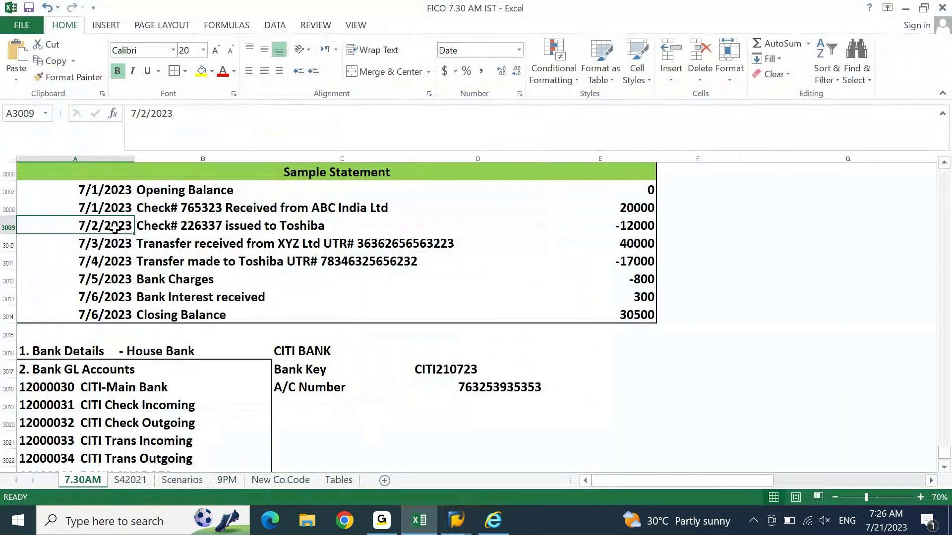
{"action": "left_click", "coordinate": [107, 245]}
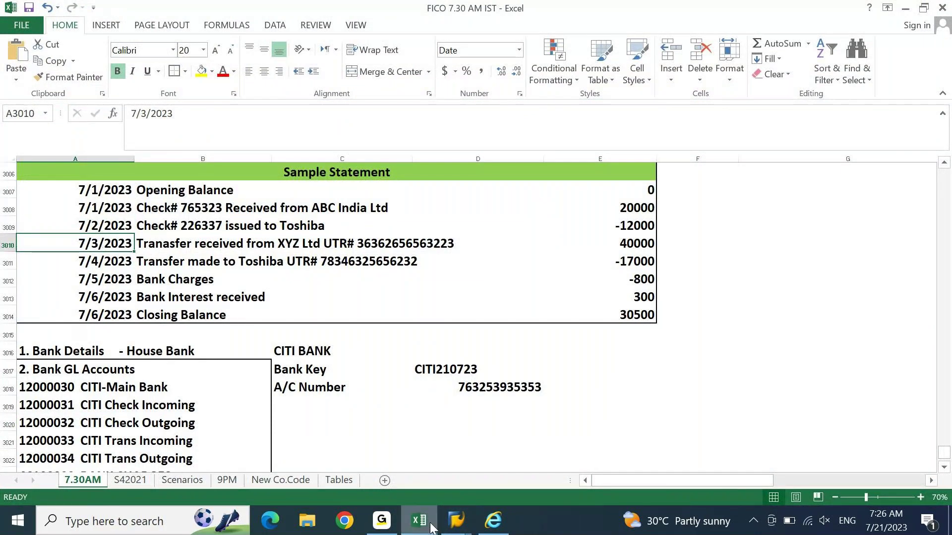
{"action": "mouse_move", "coordinate": [430, 528]}
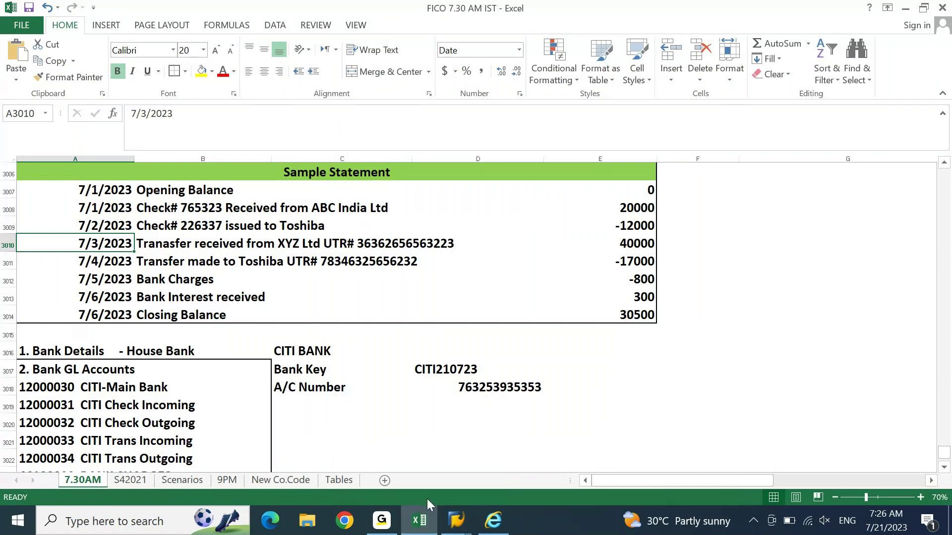
{"action": "left_click", "coordinate": [419, 521]}
{"action": "key", "text": "Down"}
{"action": "key", "text": "Down"}
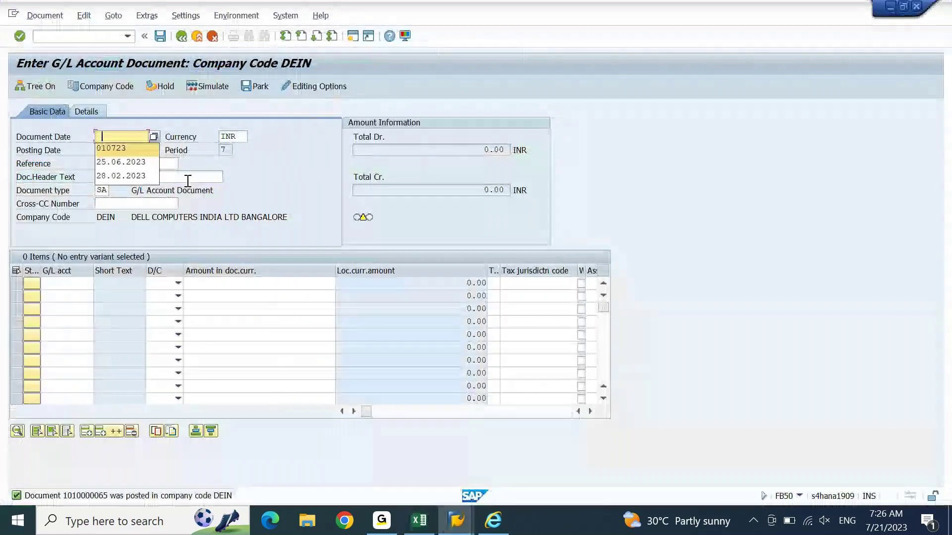
{"action": "key", "text": "Return"}
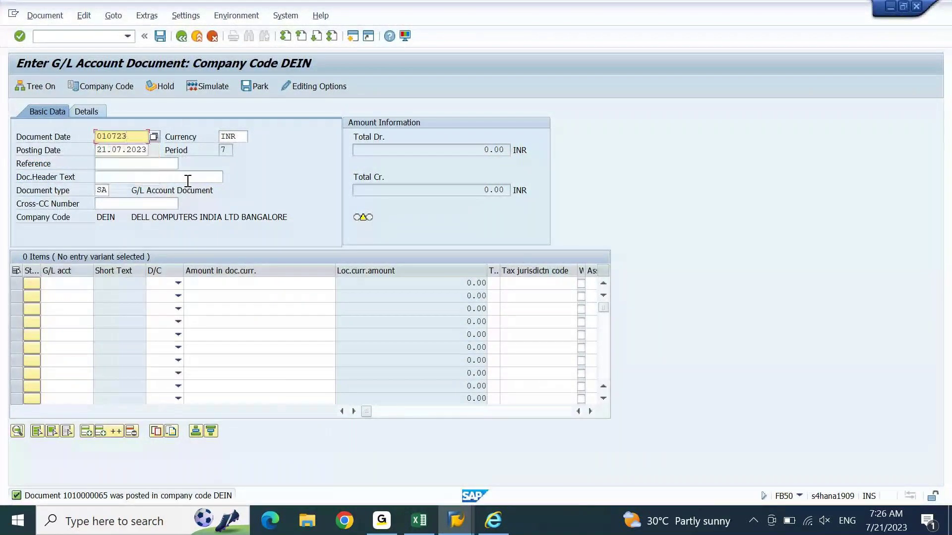
{"action": "left_click", "coordinate": [47, 15]}
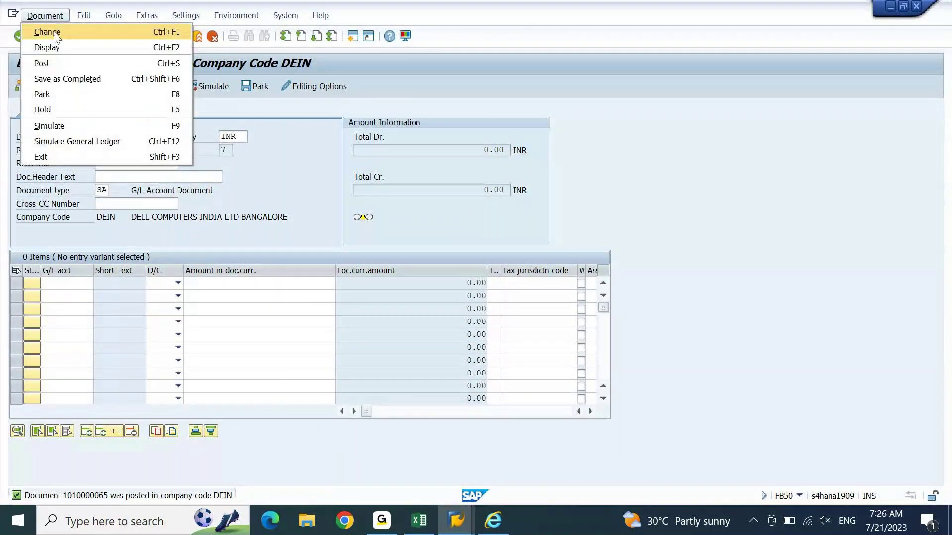
{"action": "left_click", "coordinate": [57, 32]}
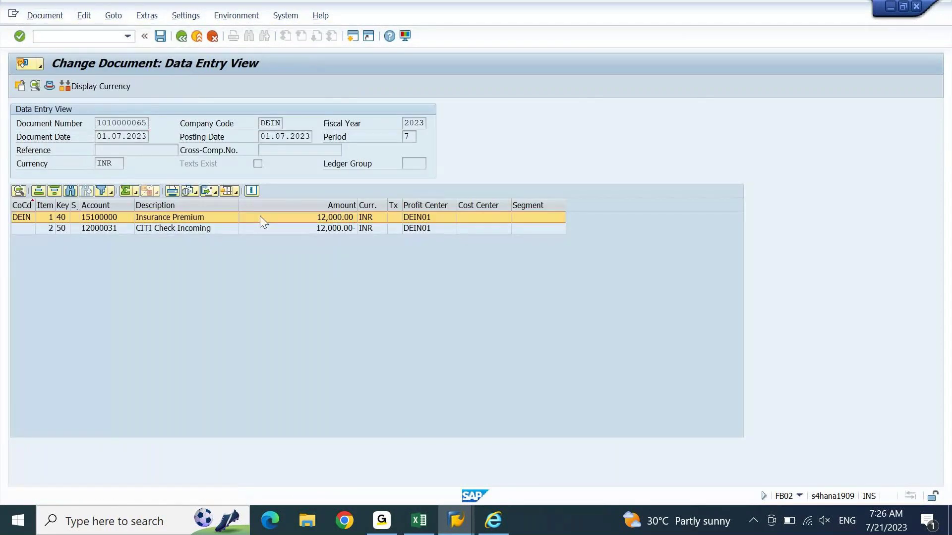
{"action": "double_click", "coordinate": [259, 217]}
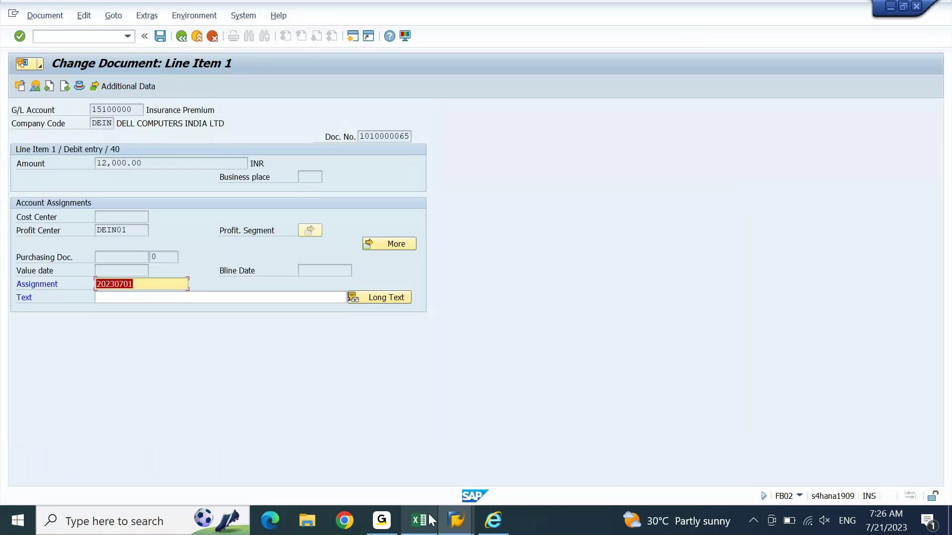
Step: Copy cheque number 226337 from Excel into the Assignment and save
{"action": "left_click", "coordinate": [429, 519]}
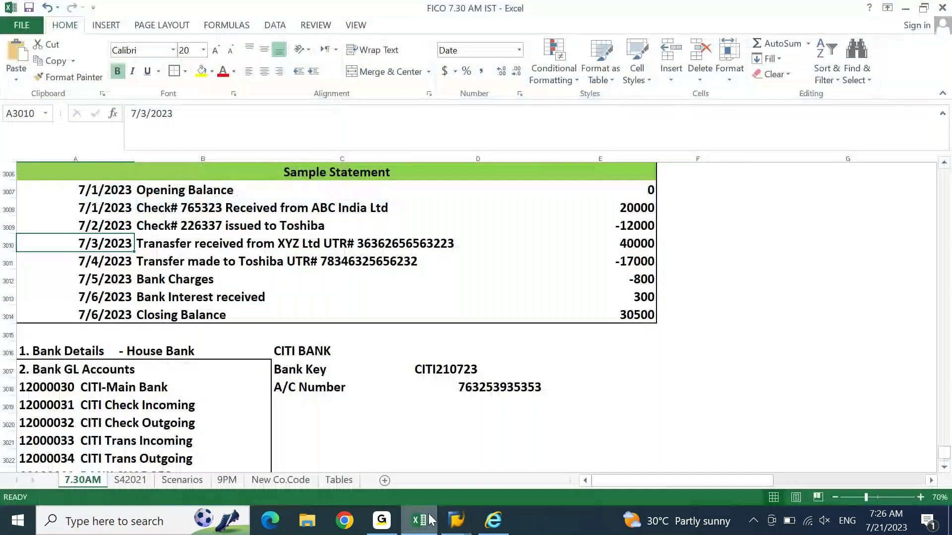
{"action": "left_click", "coordinate": [149, 229]}
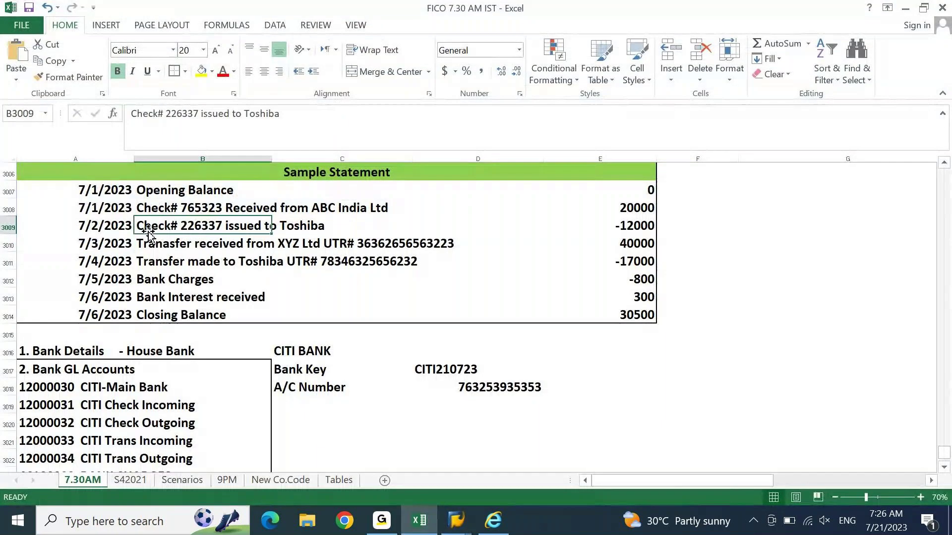
{"action": "left_click", "coordinate": [201, 115]}
{"action": "double_click", "coordinate": [182, 114]}
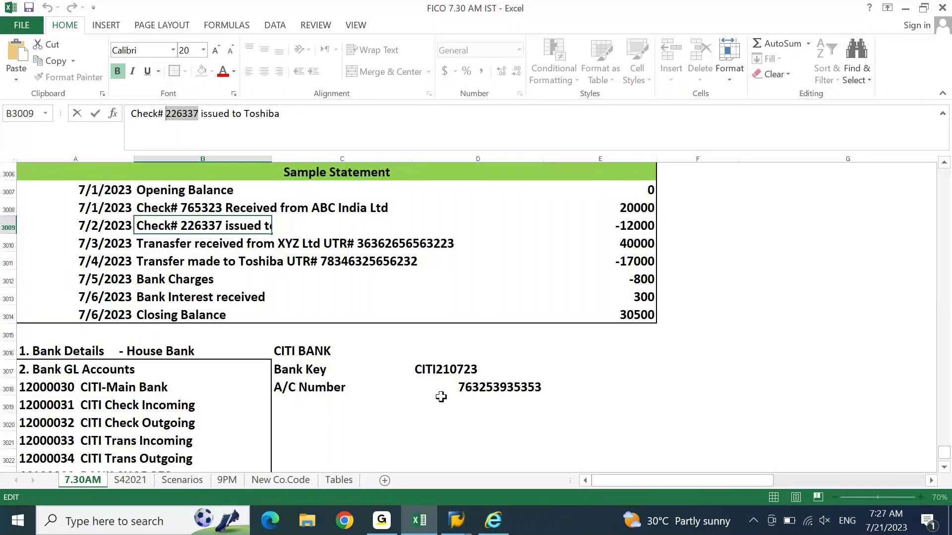
{"action": "left_click", "coordinate": [458, 523]}
{"action": "left_click", "coordinate": [645, 454]}
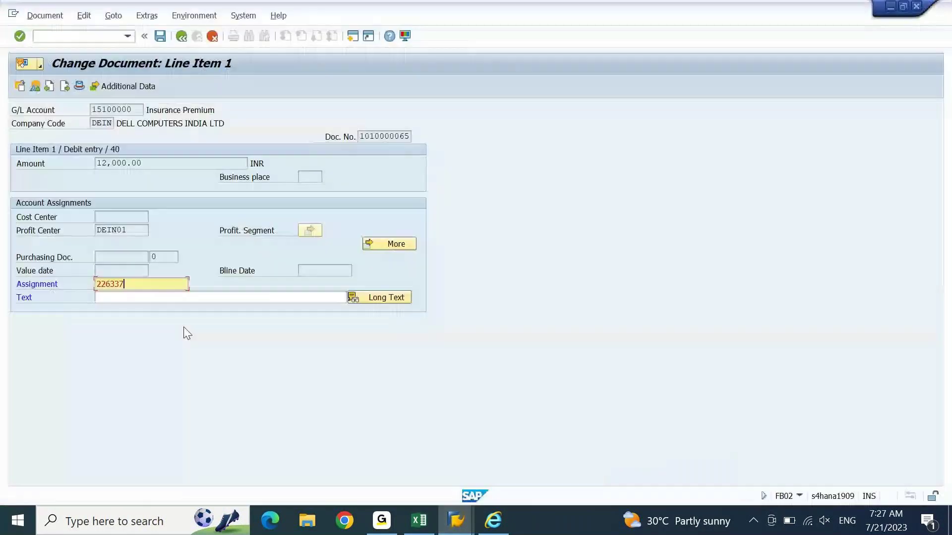
{"action": "key", "text": "ctrl+s"}
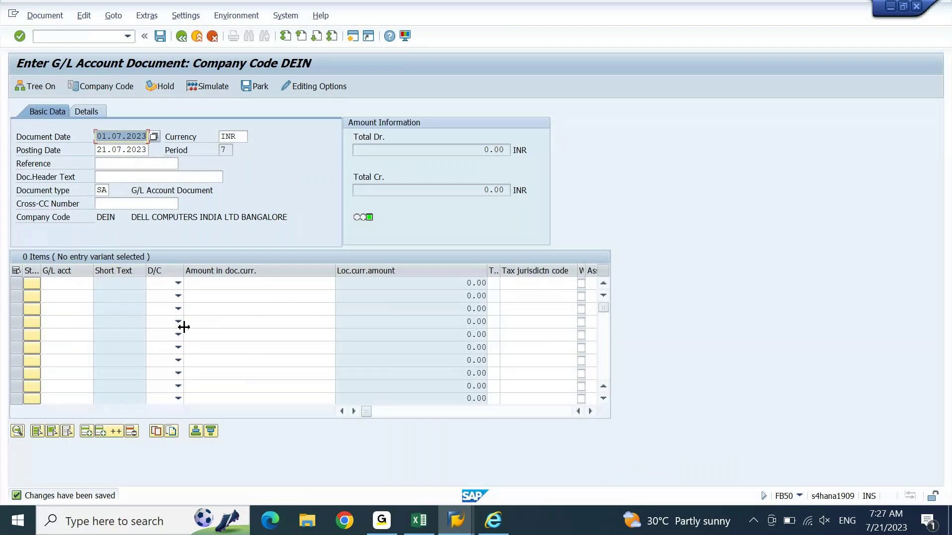
Step: Set the posting date to 01.07.2023
{"action": "key", "text": "Down"}
{"action": "key", "text": "shift+Right"}
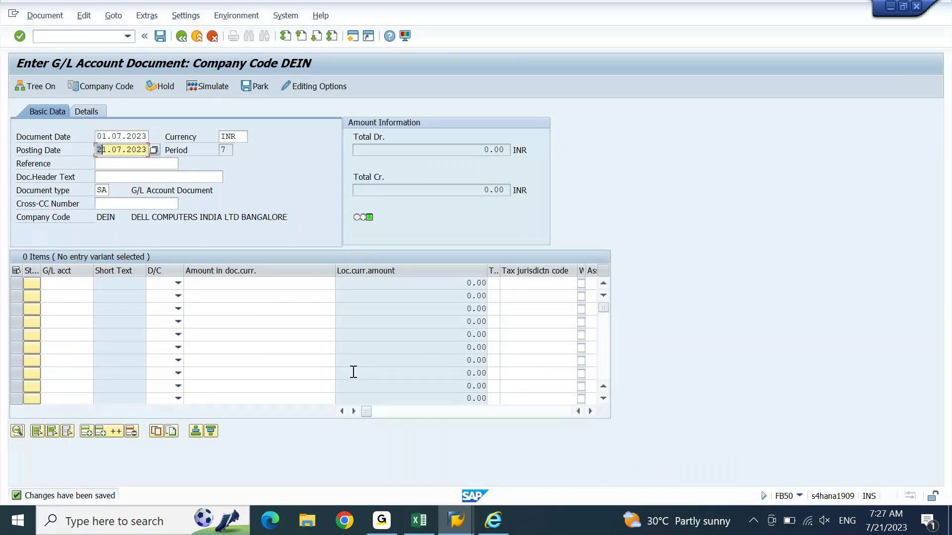
{"action": "type", "text": "0"}
{"action": "key", "text": "Down"}
{"action": "key", "text": "Down"}
{"action": "key", "text": "Down"}
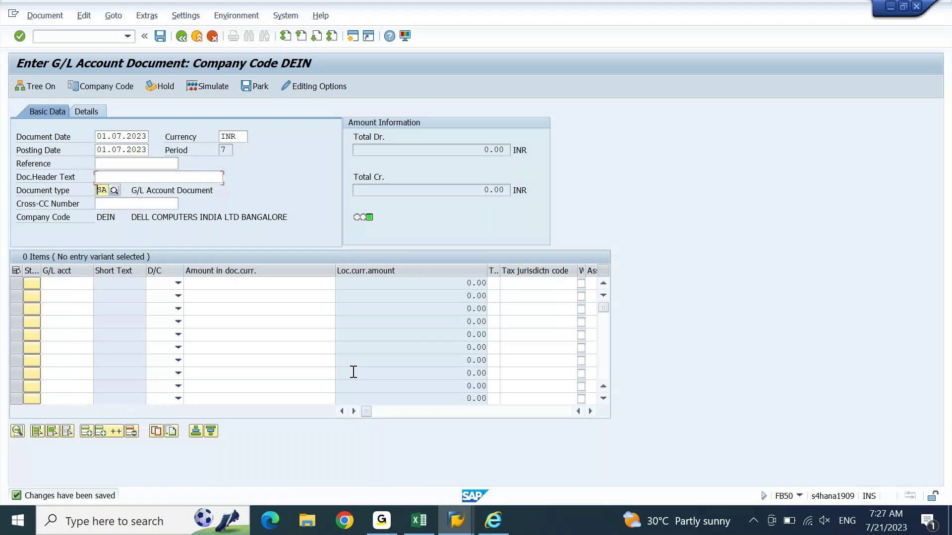
Step: Enter G/L account 15100000 on line 1 and 12000033 on line 2
{"action": "key", "text": "Tab"}
{"action": "key", "text": "Tab"}
{"action": "key", "text": "Return"}
{"action": "key", "text": "Down"}
{"action": "key", "text": "Down"}
{"action": "key", "text": "Down"}
{"action": "key", "text": "Return"}
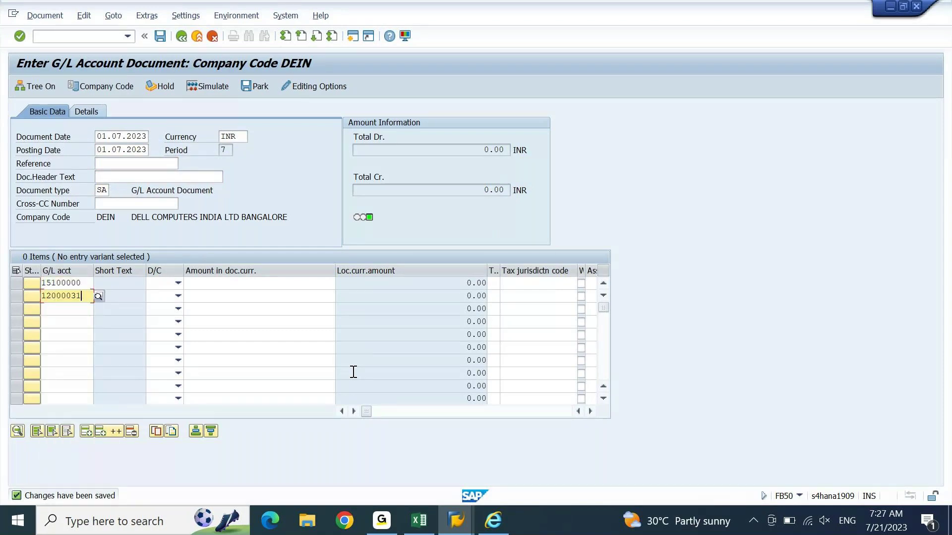
{"action": "key", "text": "BackSpace"}
{"action": "type", "text": "2"}
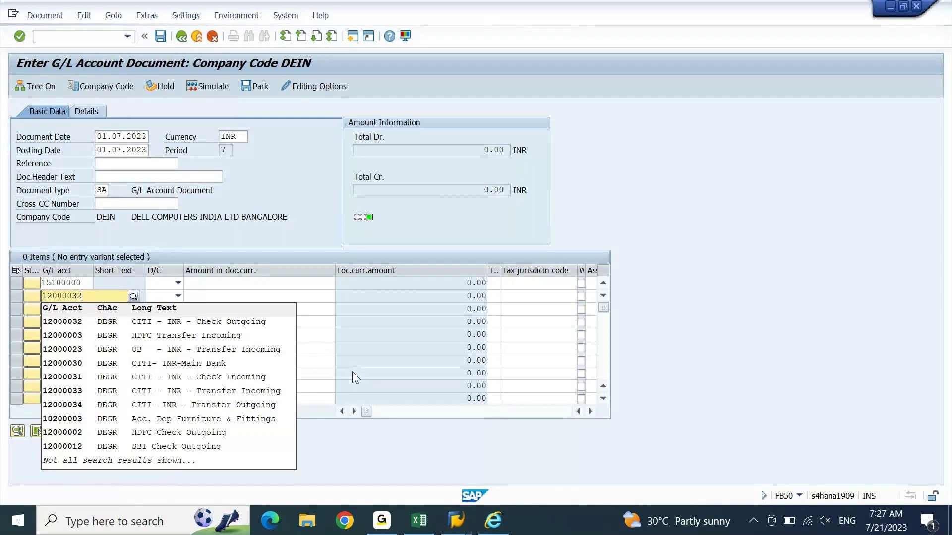
{"action": "key", "text": "BackSpace"}
{"action": "type", "text": "3"}
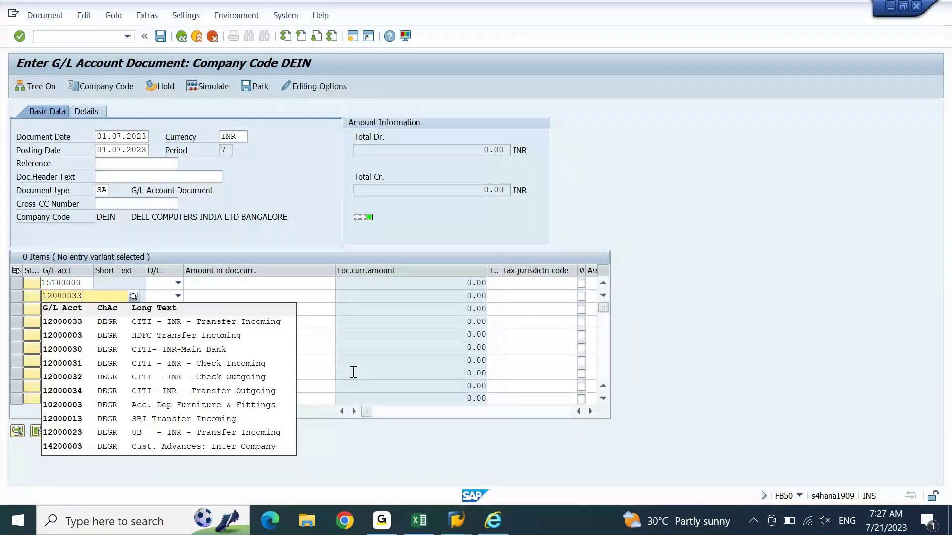
{"action": "key", "text": "Return"}
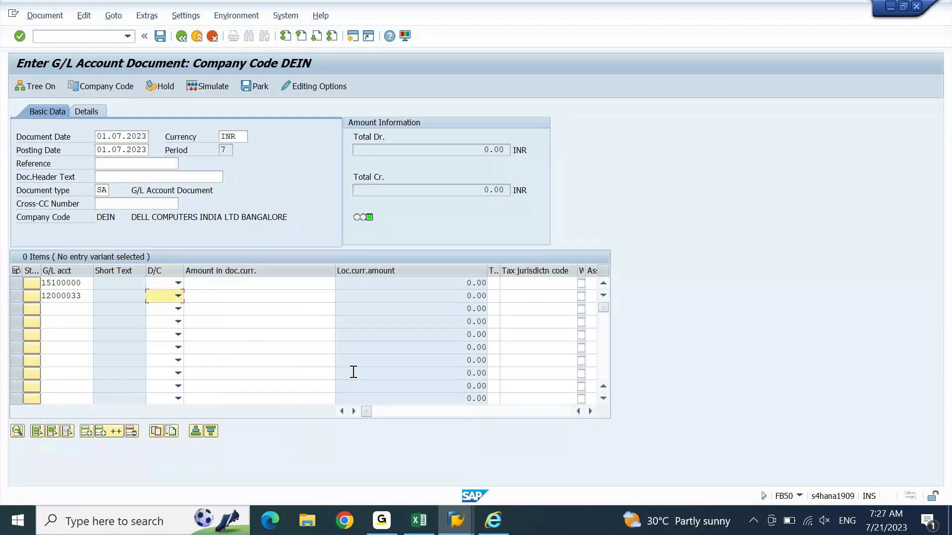
Step: Mark line 1 as a credit and enter 40000 on both lines, checking the statement workbook
{"action": "type", "text": "H"}
{"action": "key", "text": "Tab"}
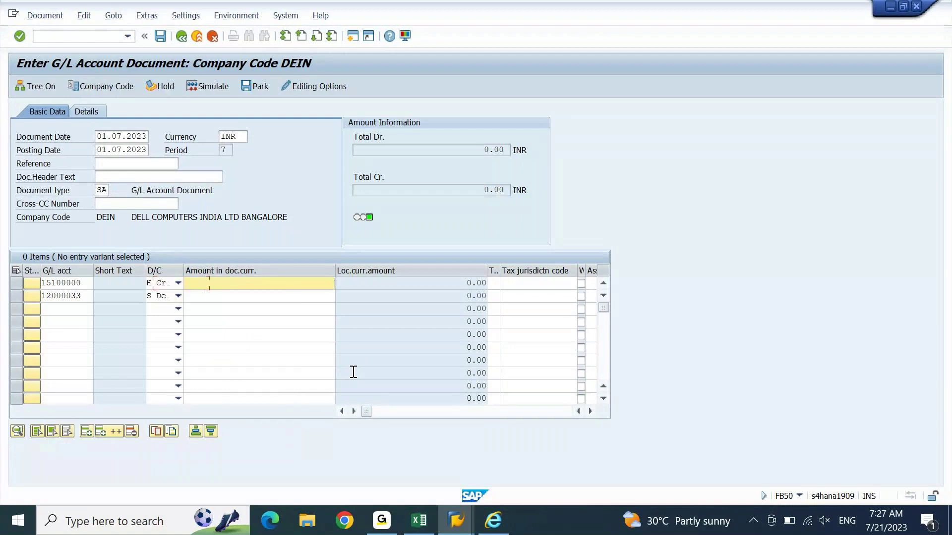
{"action": "key", "text": "alt+Tab"}
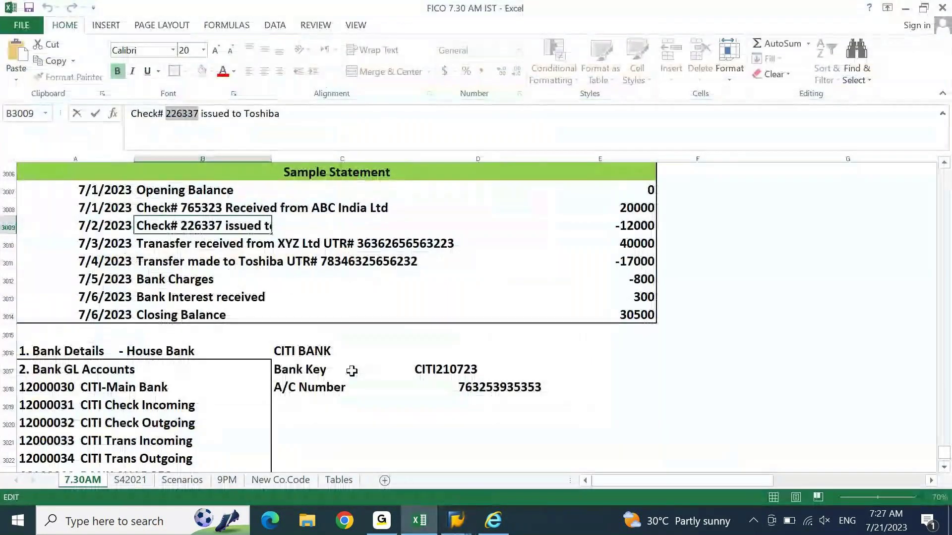
{"action": "key", "text": "Tab"}
{"action": "key", "text": "Down"}
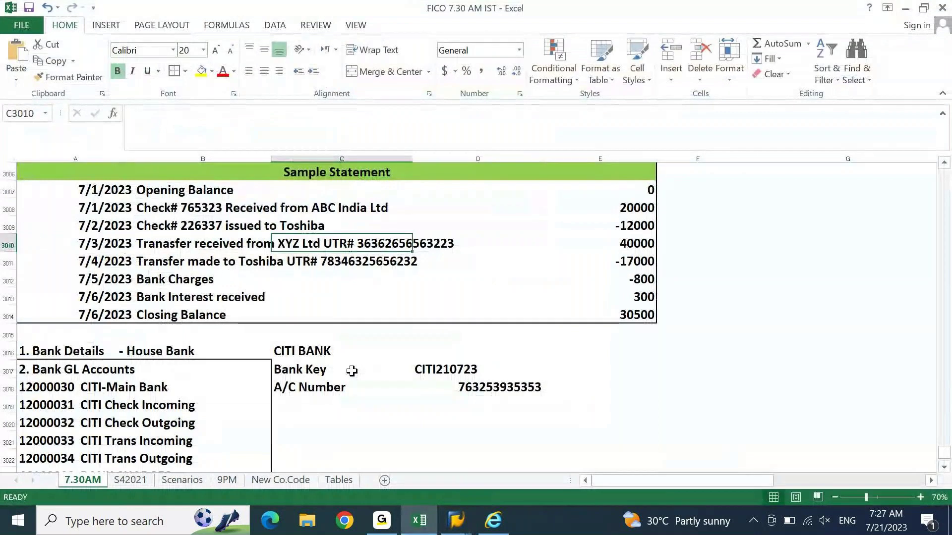
{"action": "key", "text": "alt+Tab"}
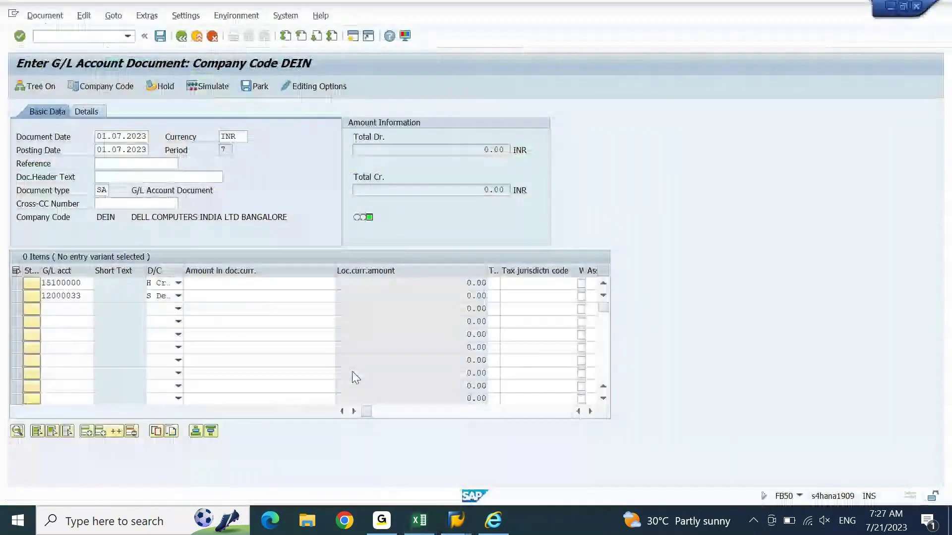
{"action": "type", "text": "40000"}
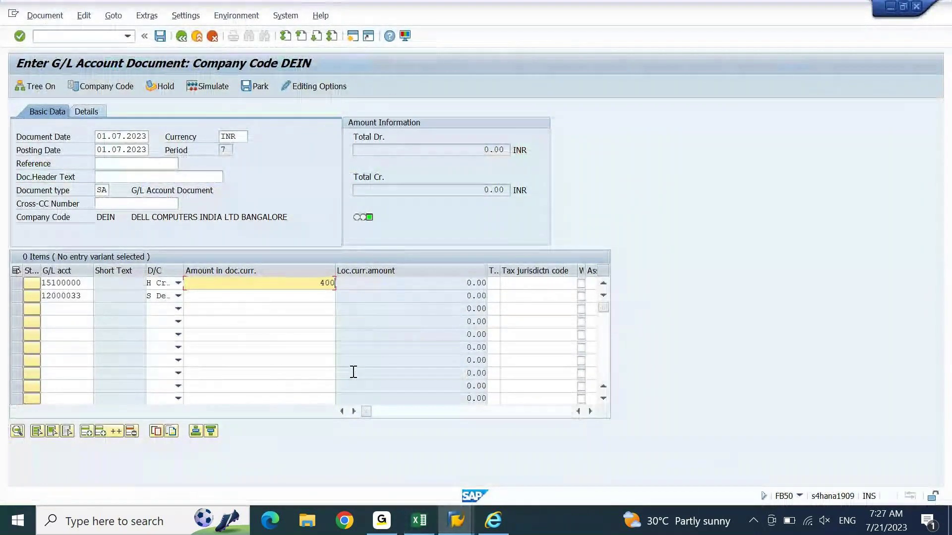
{"action": "key", "text": "Down"}
{"action": "type", "text": "40000"}
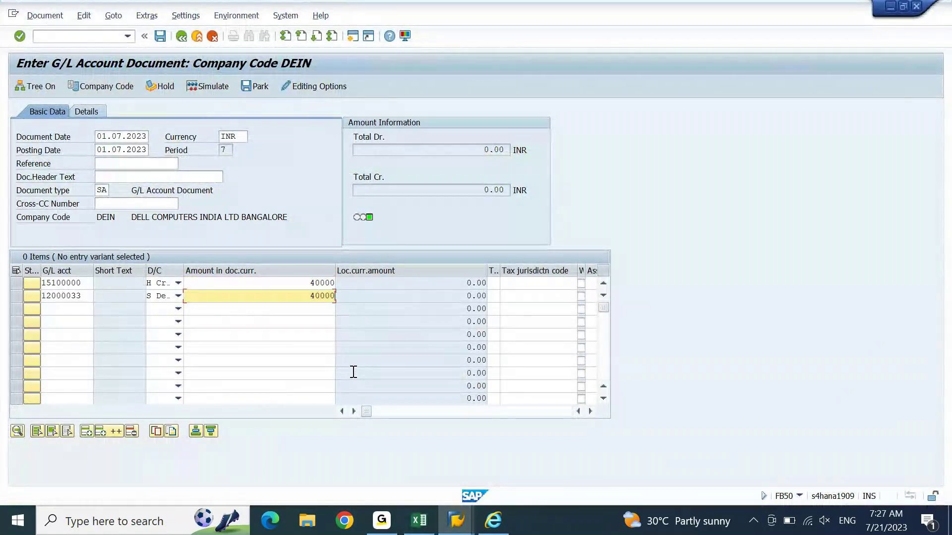
{"action": "key", "text": "Tab"}
Step: Enter profit center DEIN01 on both lines
{"action": "key", "text": "Up"}
{"action": "key", "text": "Tab"}
{"action": "key", "text": "Tab"}
{"action": "key", "text": "Tab"}
{"action": "key", "text": "Tab"}
{"action": "key", "text": "Tab"}
{"action": "key", "text": "Tab"}
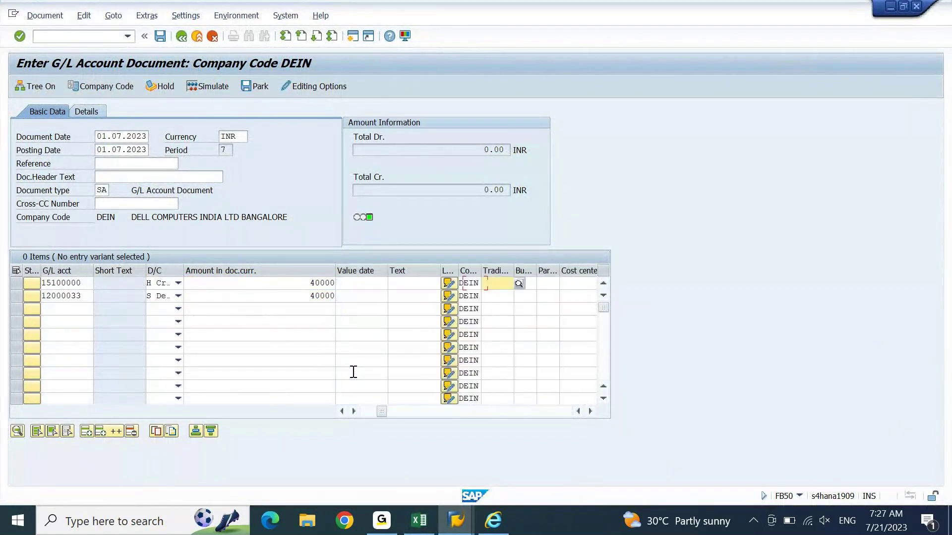
{"action": "key", "text": "Tab"}
{"action": "key", "text": "Tab"}
{"action": "key", "text": "Tab"}
{"action": "key", "text": "Tab"}
{"action": "key", "text": "Tab"}
{"action": "key", "text": "Tab"}
{"action": "key", "text": "Tab"}
{"action": "key", "text": "Tab"}
{"action": "key", "text": "Tab"}
{"action": "key", "text": "Tab"}
{"action": "key", "text": "Tab"}
{"action": "key", "text": "Tab"}
{"action": "type", "text": "DEIN01"}
{"action": "key", "text": "Down"}
{"action": "type", "text": "DEIN01"}
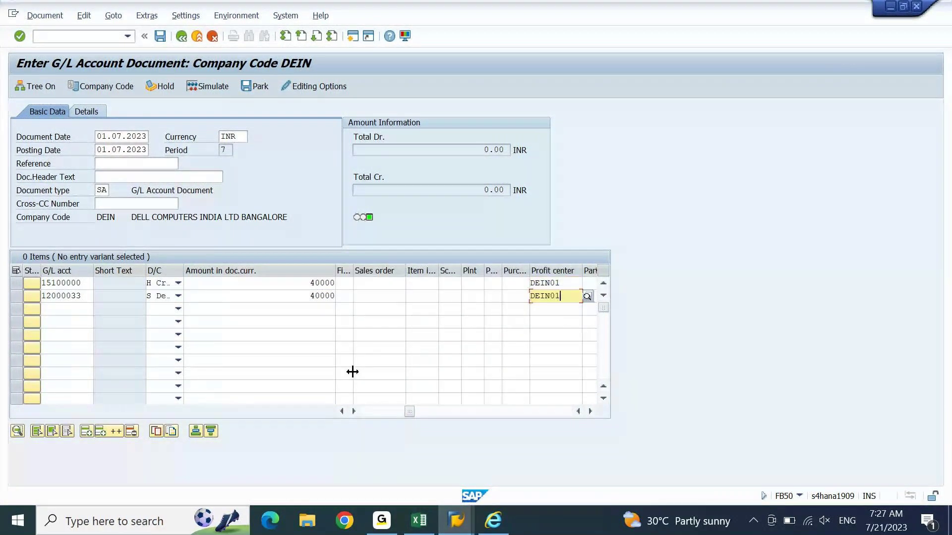
{"action": "left_click", "coordinate": [76, 283]}
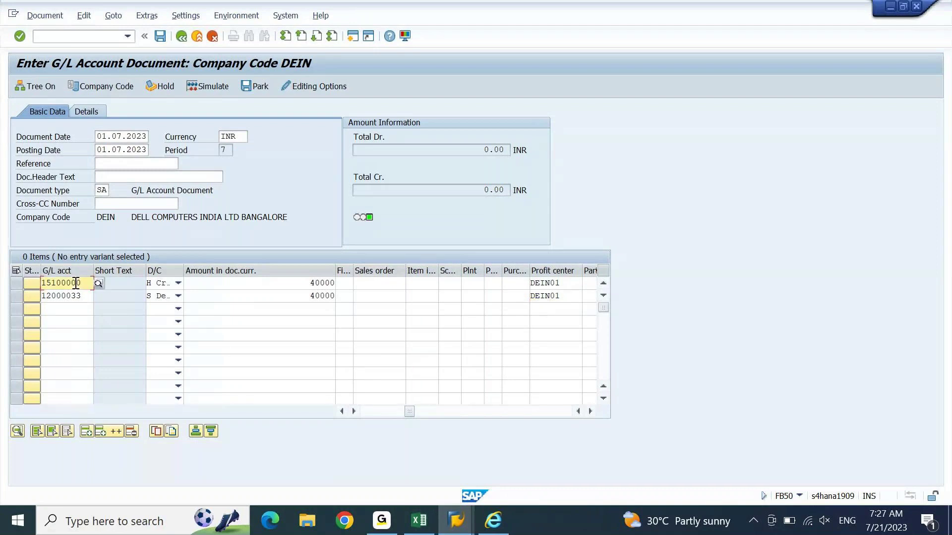
{"action": "double_click", "coordinate": [75, 283]}
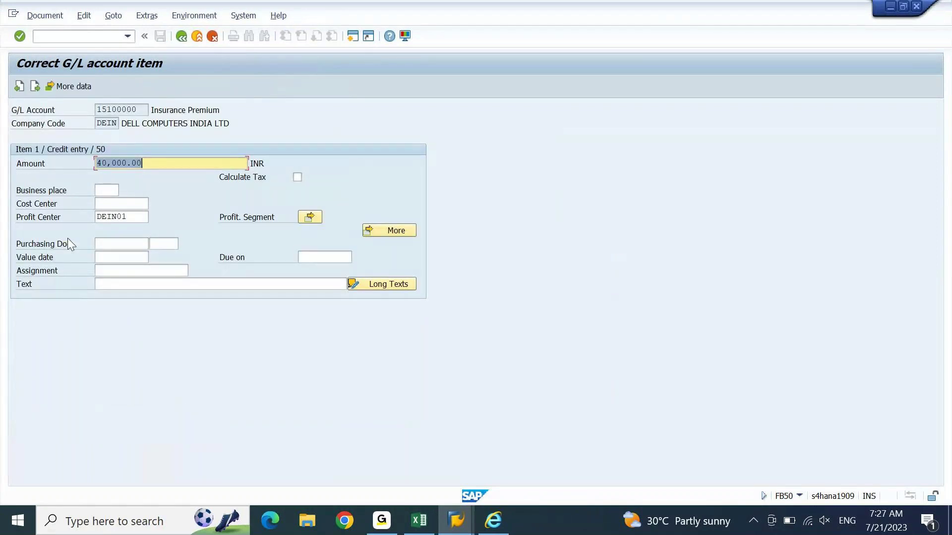
{"action": "left_click", "coordinate": [35, 87]}
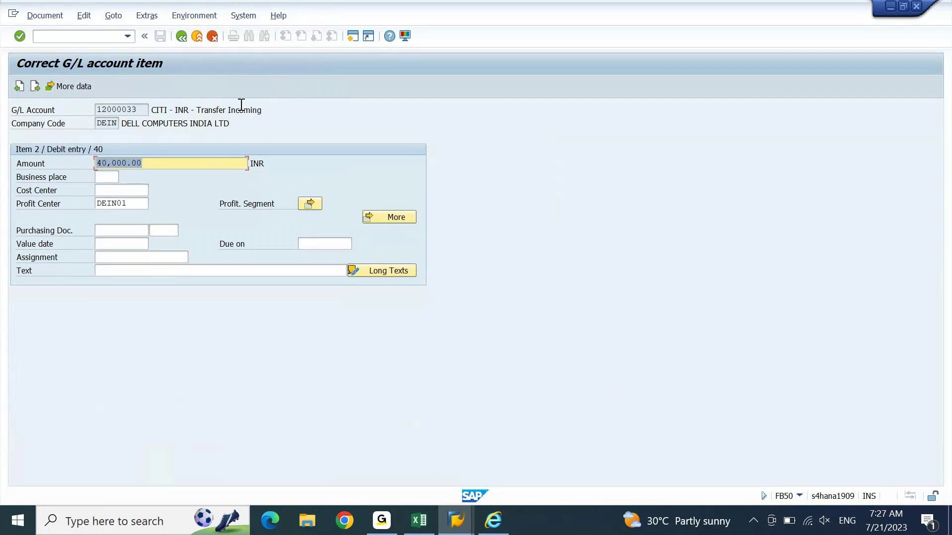
{"action": "left_click", "coordinate": [107, 257]}
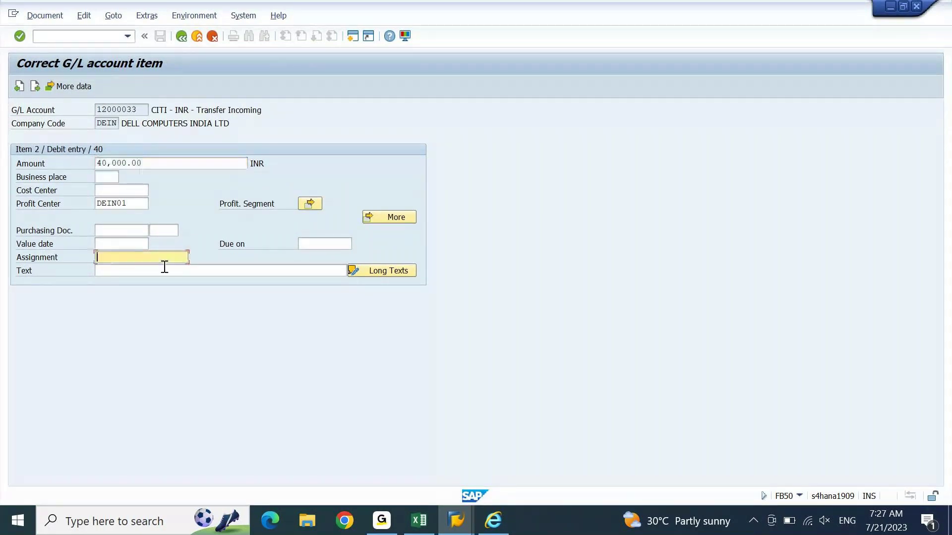
{"action": "left_click", "coordinate": [420, 526]}
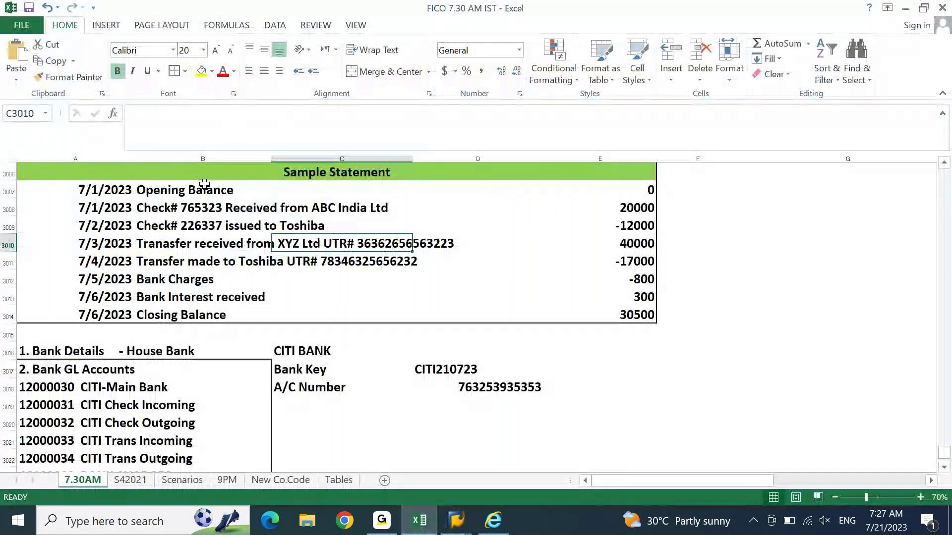
{"action": "left_click", "coordinate": [139, 243]}
{"action": "double_click", "coordinate": [399, 114]}
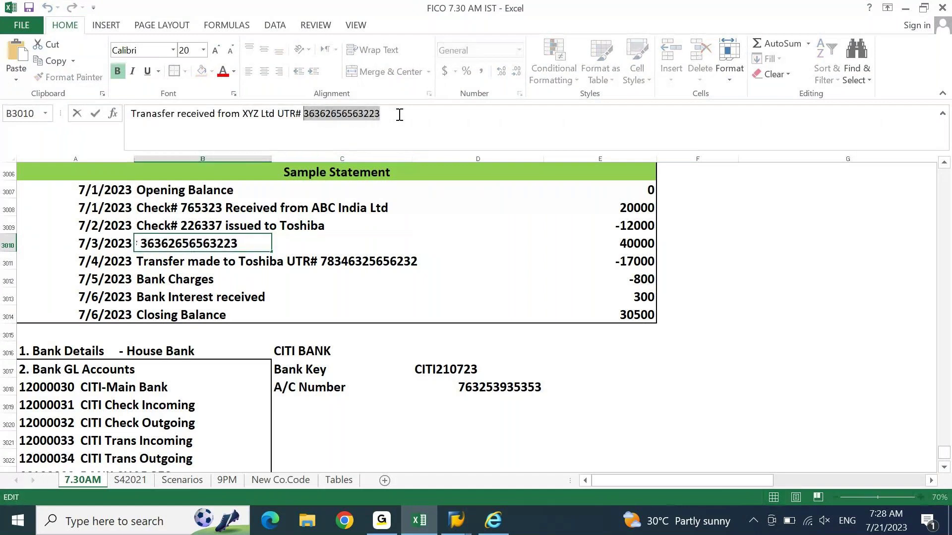
{"action": "key", "text": "ctrl+c"}
{"action": "left_click", "coordinate": [456, 520]}
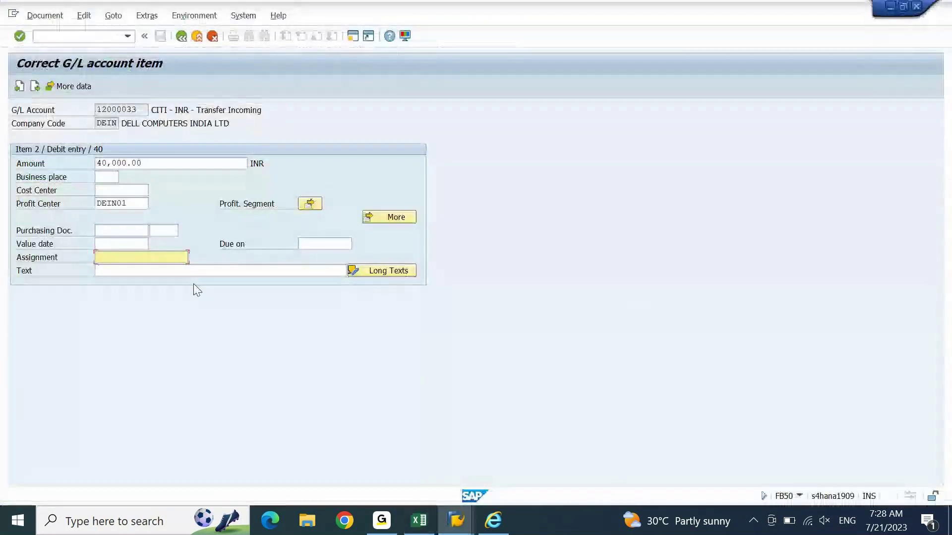
{"action": "key", "text": "ctrl+v"}
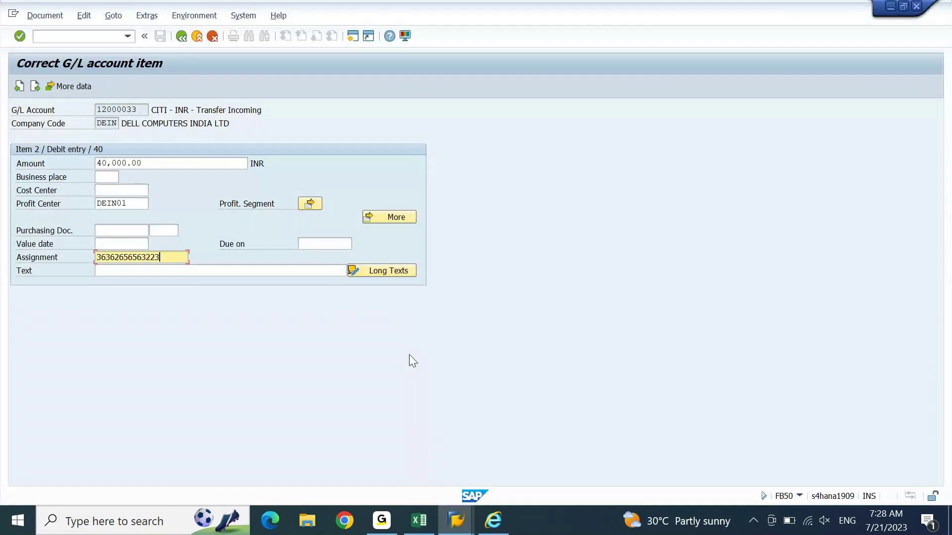
Step: Delete the stray 'AAAA' characters after the UTR and confirm the bank line details
{"action": "type", "text": "AAAA"}
{"action": "key", "text": "Up"}
{"action": "key", "text": "Tab"}
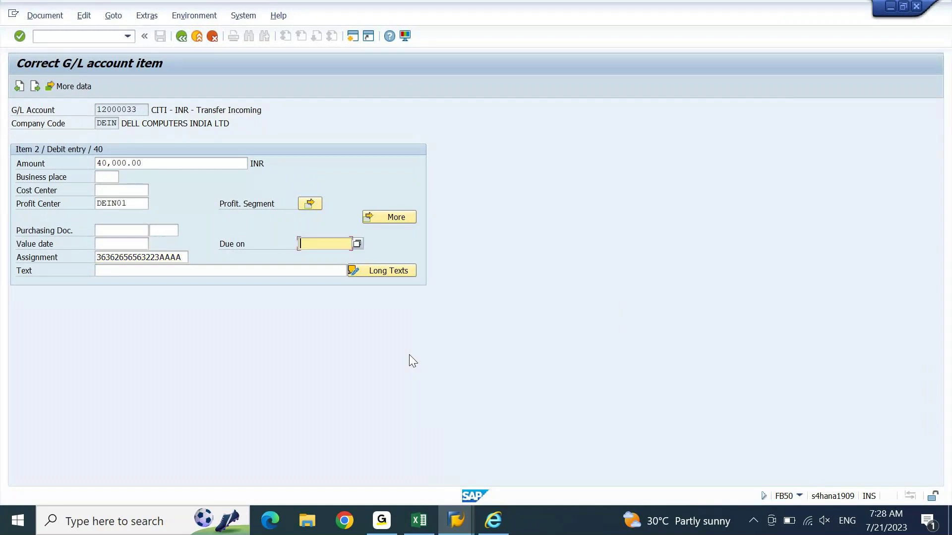
{"action": "key", "text": "Right"}
{"action": "key", "text": "shift+Left"}
{"action": "key", "text": "shift+Left"}
{"action": "key", "text": "shift+Left"}
{"action": "key", "text": "shift+Left"}
{"action": "key", "text": "Delete"}
{"action": "key", "text": "Return"}
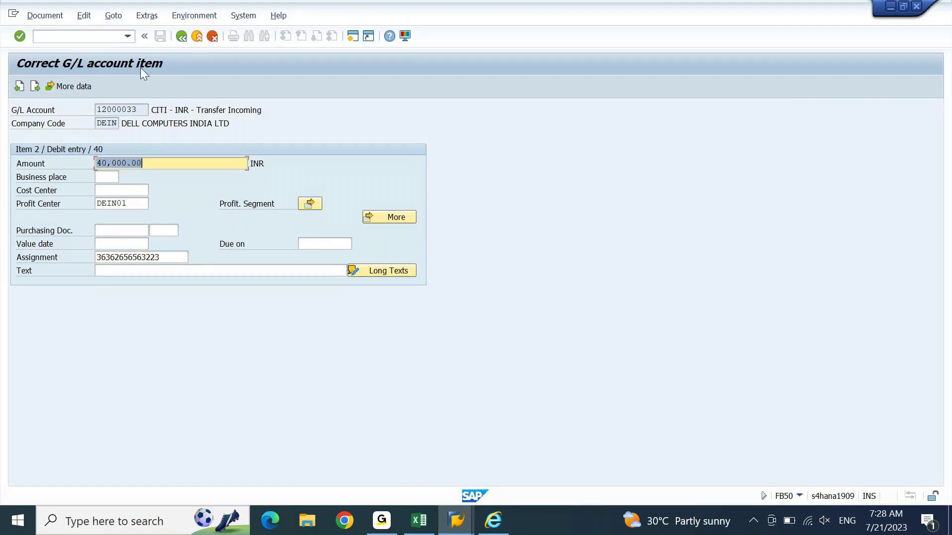
{"action": "left_click", "coordinate": [179, 40]}
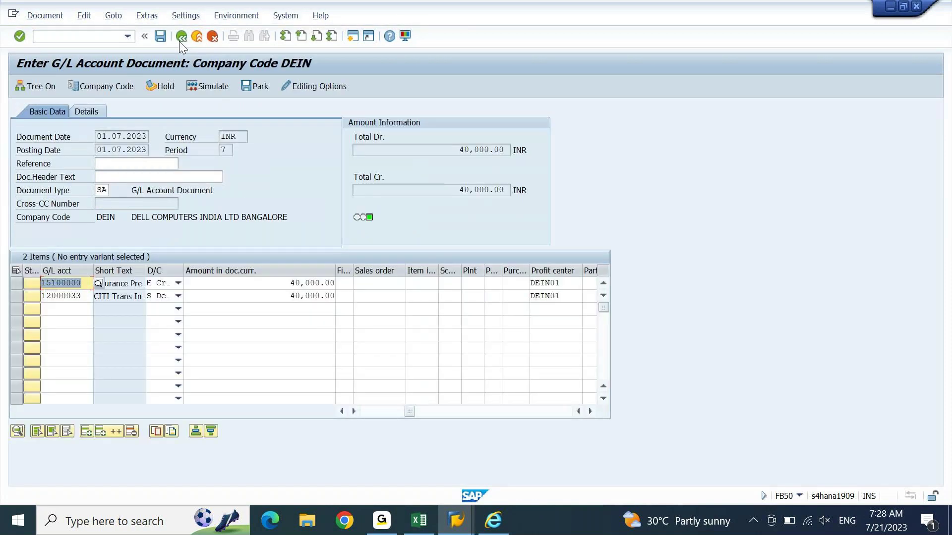
{"action": "left_click", "coordinate": [159, 37]}
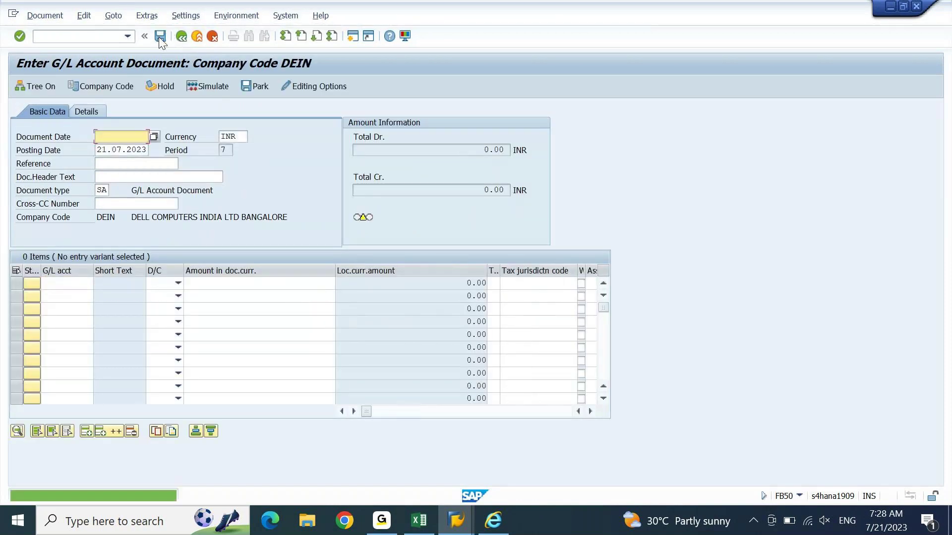
{"action": "type", "text": "010723"}
{"action": "key", "text": "Tab"}
Step: Set posting date 01.07.2023 and look up the outgoing Toshiba transfer in the statement
{"action": "type", "text": "01.07.2023"}
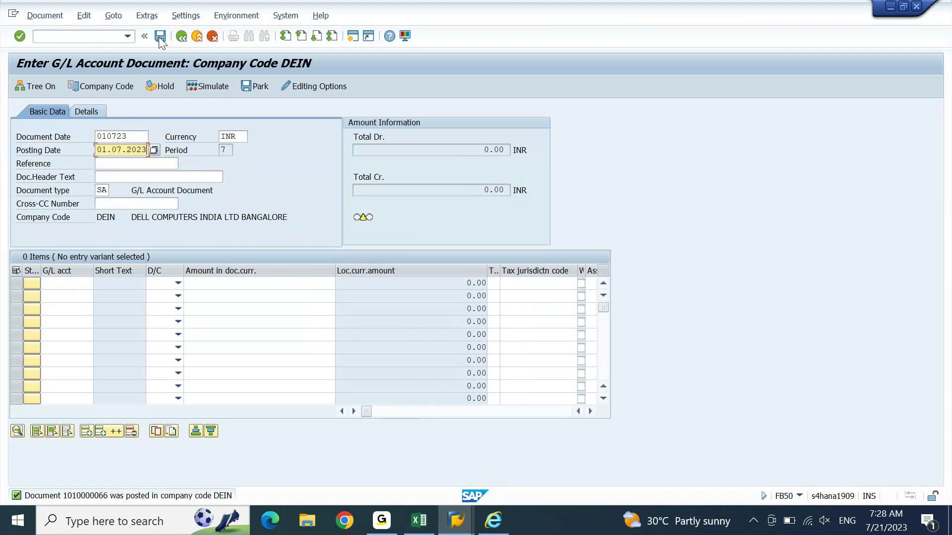
{"action": "key", "text": "Tab"}
{"action": "key", "text": "Tab"}
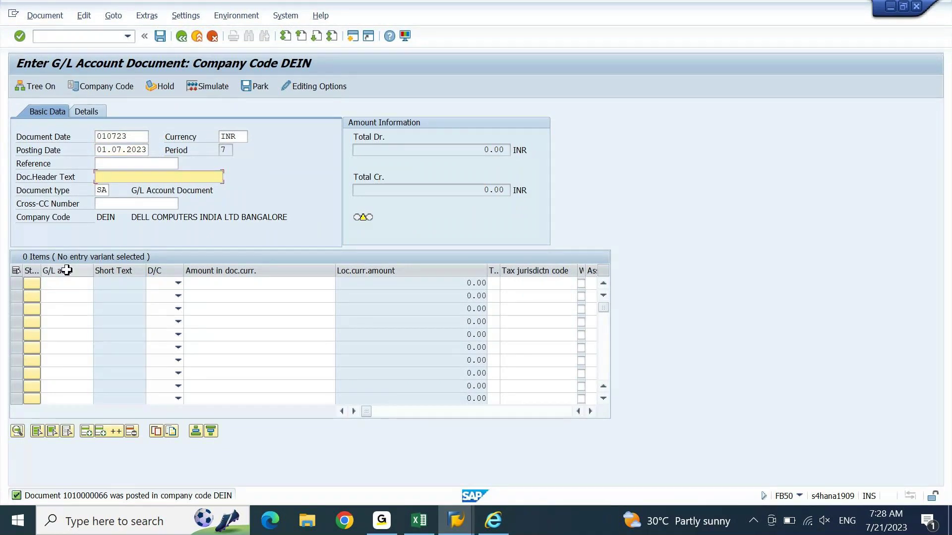
{"action": "left_click", "coordinate": [421, 521]}
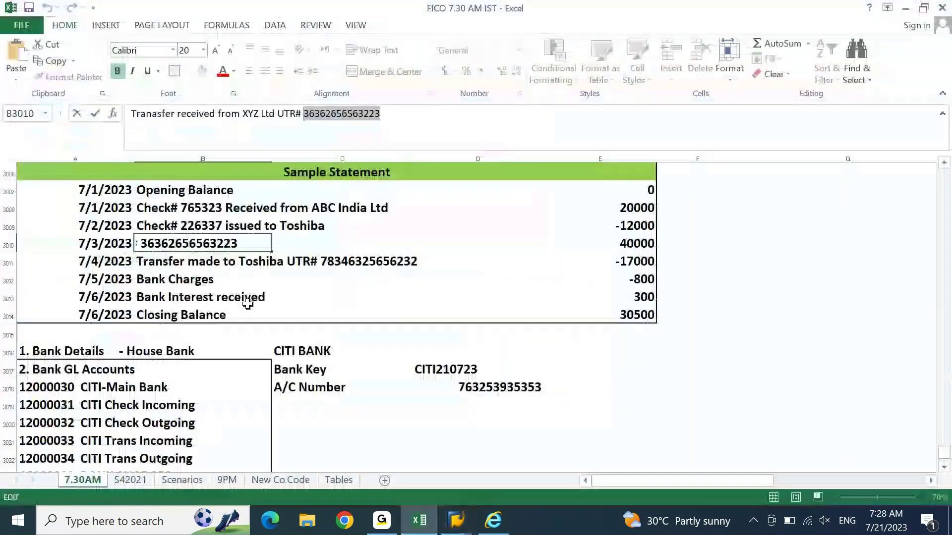
{"action": "left_click", "coordinate": [197, 263]}
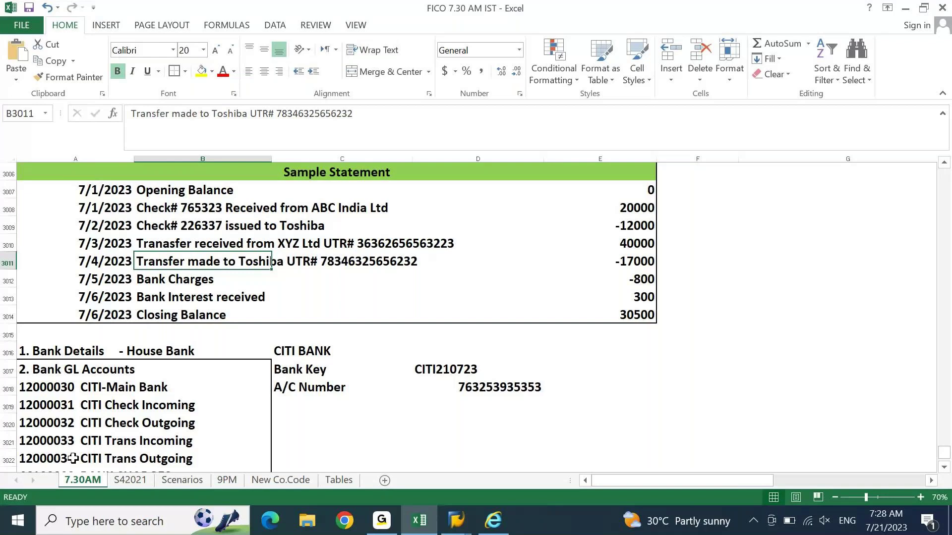
{"action": "left_click", "coordinate": [419, 521]}
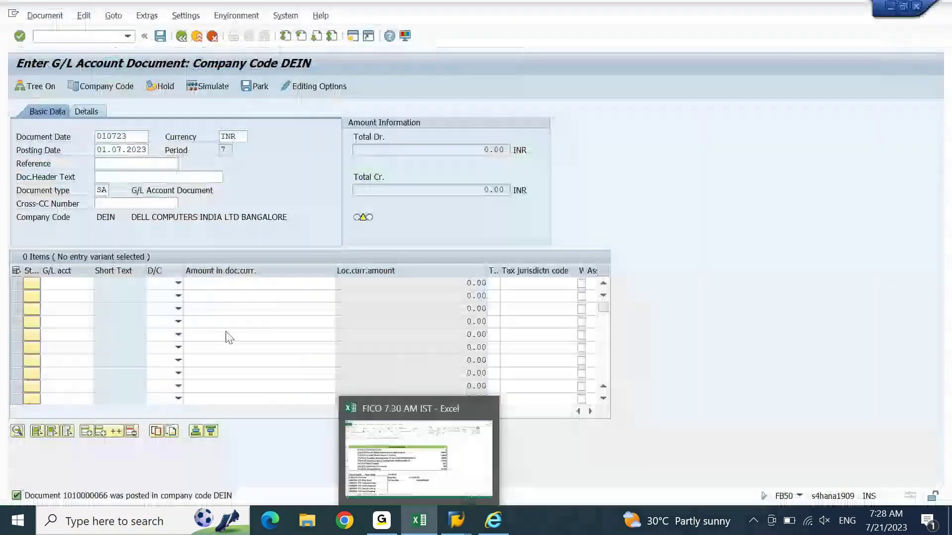
Step: Enter G/L account 12000034 on line 1 and 15100000 on line 2
{"action": "left_click", "coordinate": [87, 286]}
{"action": "type", "text": "1200003"}
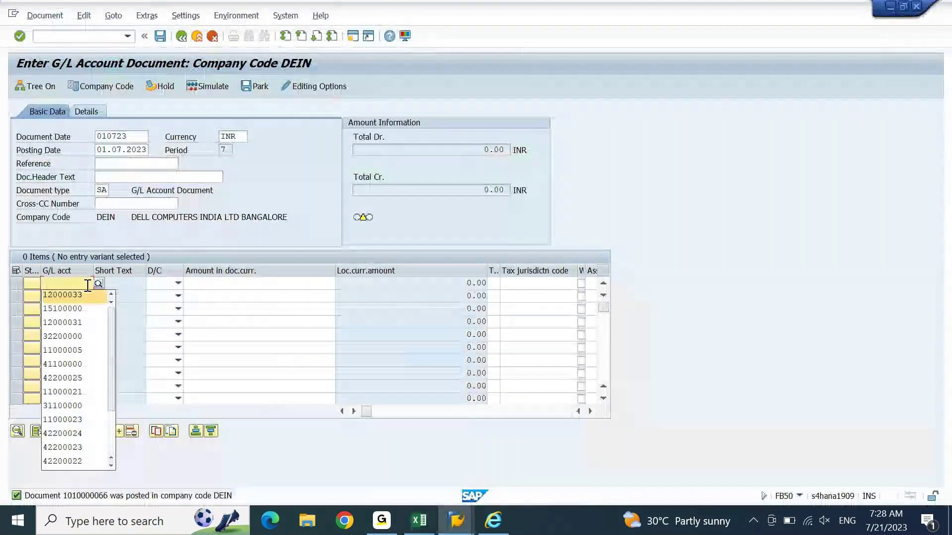
{"action": "type", "text": "4"}
{"action": "key", "text": "Down"}
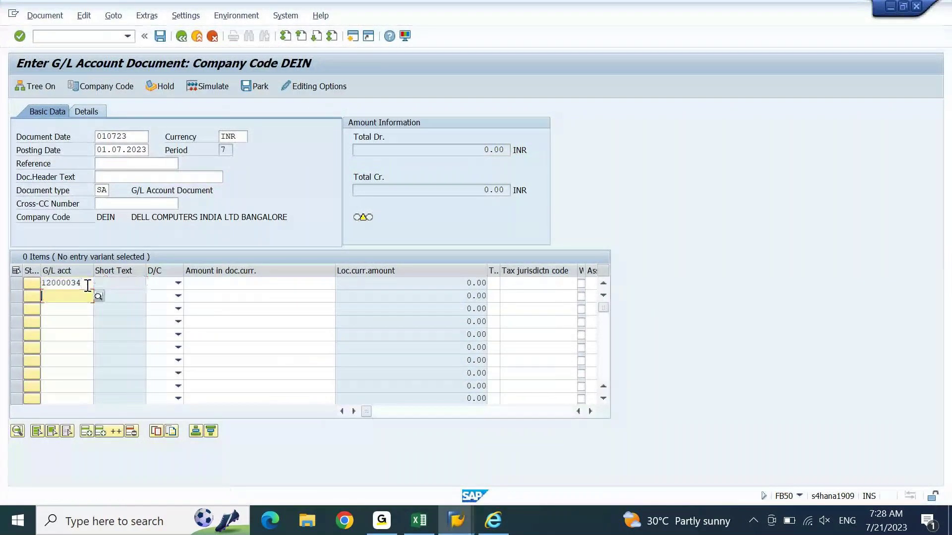
{"action": "type", "text": "1"}
{"action": "key", "text": "Down"}
{"action": "key", "text": "Down"}
{"action": "key", "text": "Tab"}
Step: Mark the 12000034 line as H credit and the 15100000 line as S debit
{"action": "key", "text": "Up"}
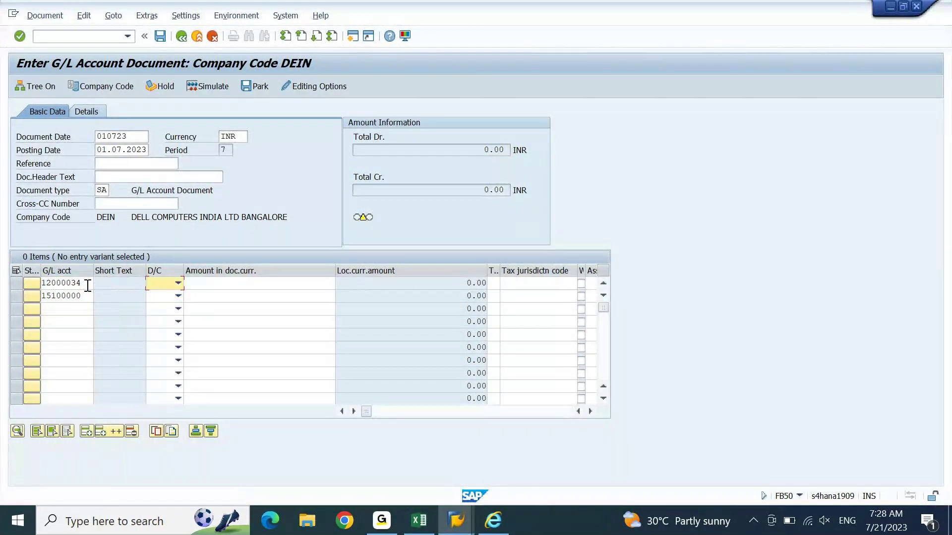
{"action": "key", "text": "F4"}
{"action": "key", "text": "Up"}
{"action": "key", "text": "Return"}
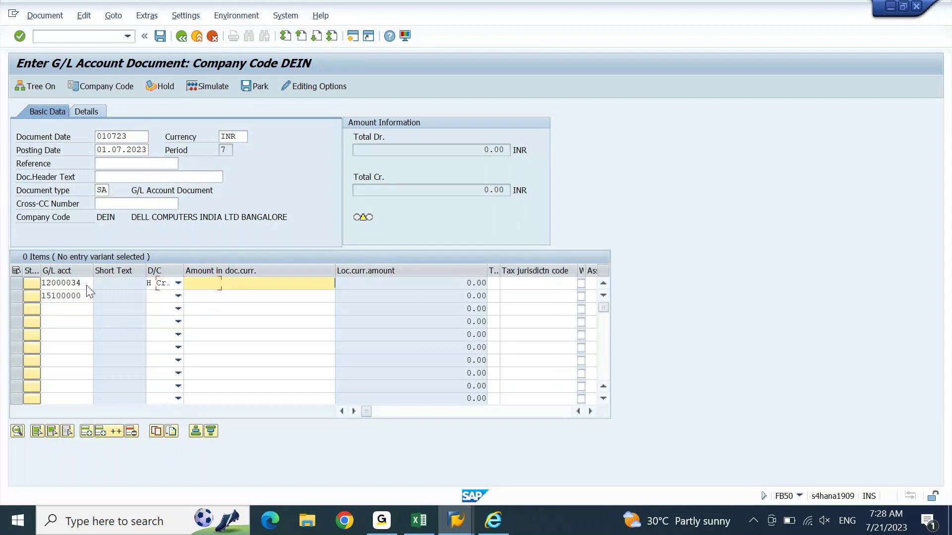
{"action": "key", "text": "Down"}
{"action": "key", "text": "F4"}
{"action": "key", "text": "Down"}
{"action": "key", "text": "Return"}
{"action": "key", "text": "Tab"}
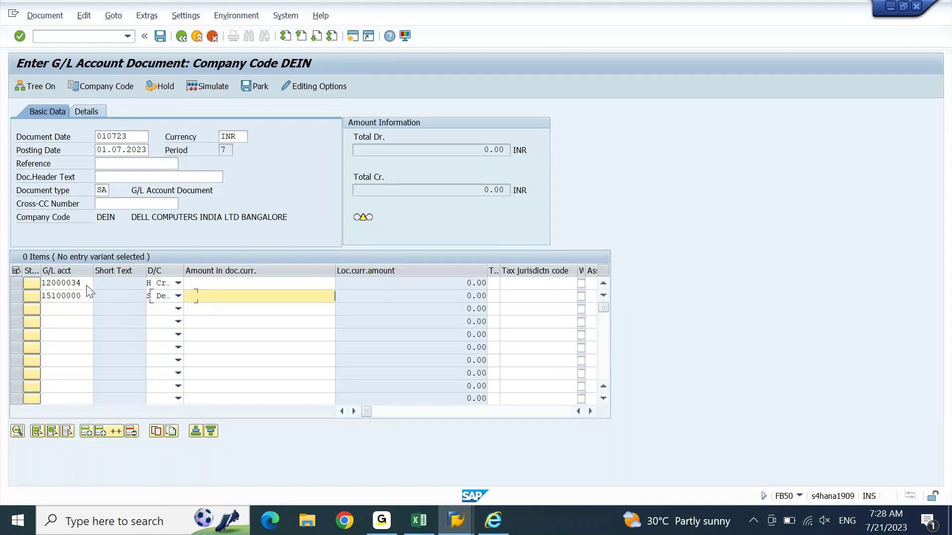
Step: Enter 17000 on both lines after checking the -17000 amount in the statement
{"action": "key", "text": "Up"}
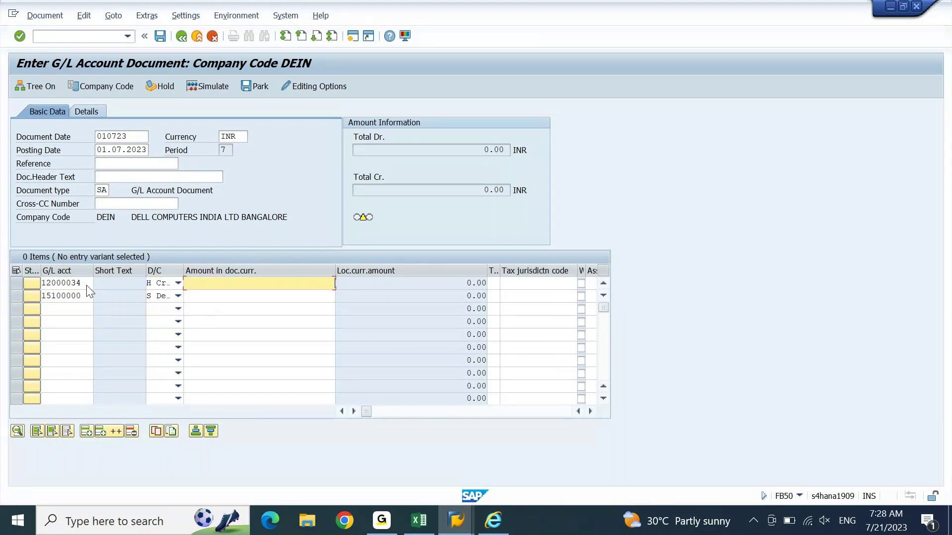
{"action": "key", "text": "alt+Tab"}
{"action": "key", "text": "Right"}
{"action": "key", "text": "Right"}
{"action": "key", "text": "Right"}
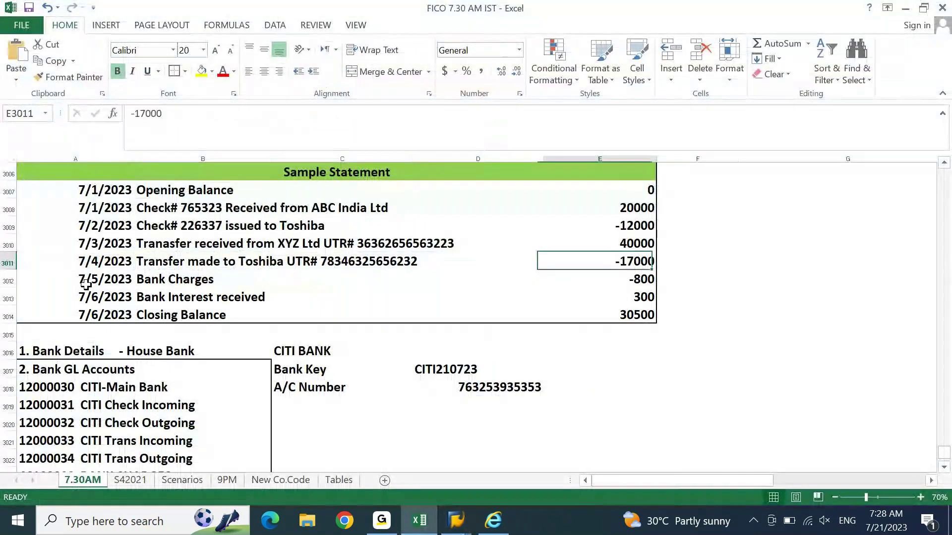
{"action": "key", "text": "alt+Tab"}
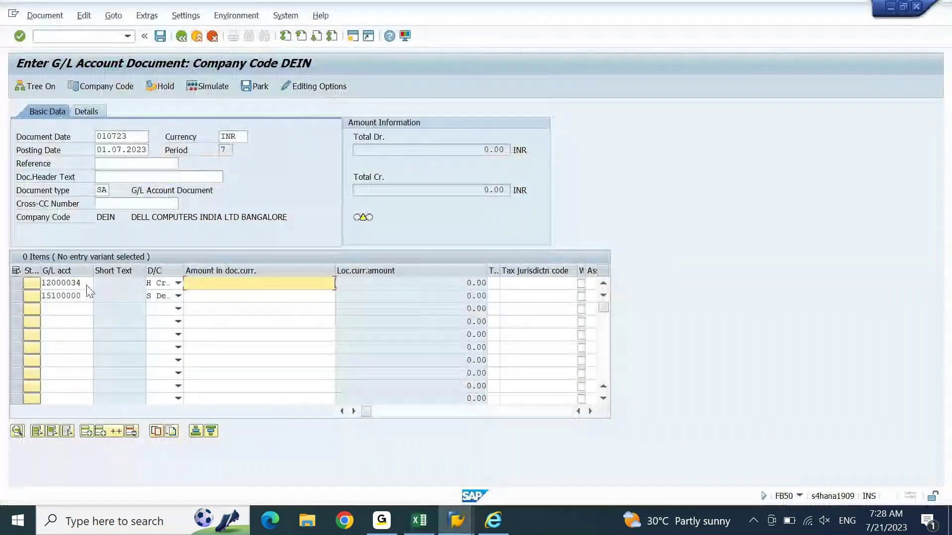
{"action": "type", "text": "17000"}
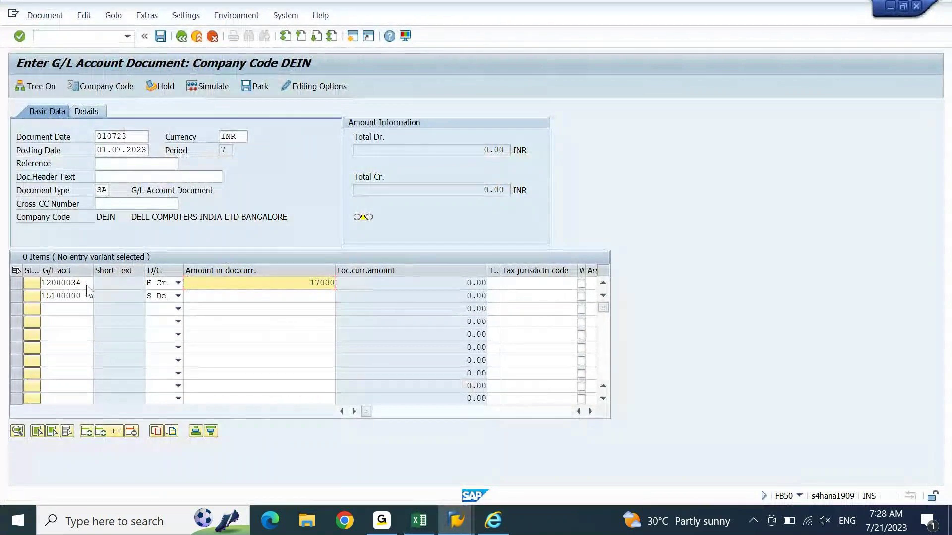
{"action": "key", "text": "Down"}
{"action": "type", "text": "17000"}
{"action": "key", "text": "Tab"}
Step: Fill profit center DEIN01 on both lines
{"action": "key", "text": "Up"}
{"action": "key", "text": "Tab"}
{"action": "key", "text": "Tab"}
{"action": "key", "text": "Tab"}
{"action": "key", "text": "Tab"}
{"action": "key", "text": "Tab"}
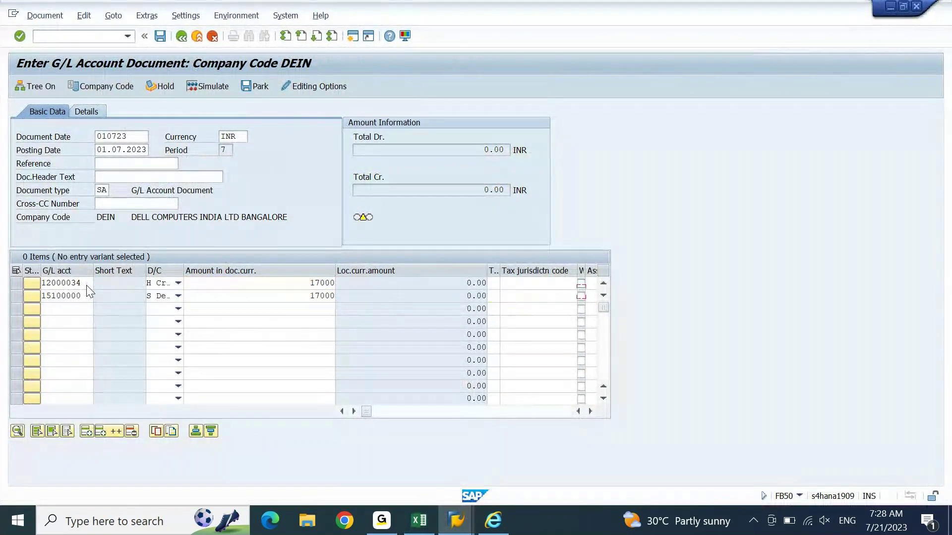
{"action": "key", "text": "Tab"}
{"action": "key", "text": "Tab"}
{"action": "key", "text": "Tab"}
{"action": "key", "text": "Tab"}
{"action": "key", "text": "Tab"}
{"action": "key", "text": "Tab"}
{"action": "key", "text": "Tab"}
{"action": "key", "text": "Tab"}
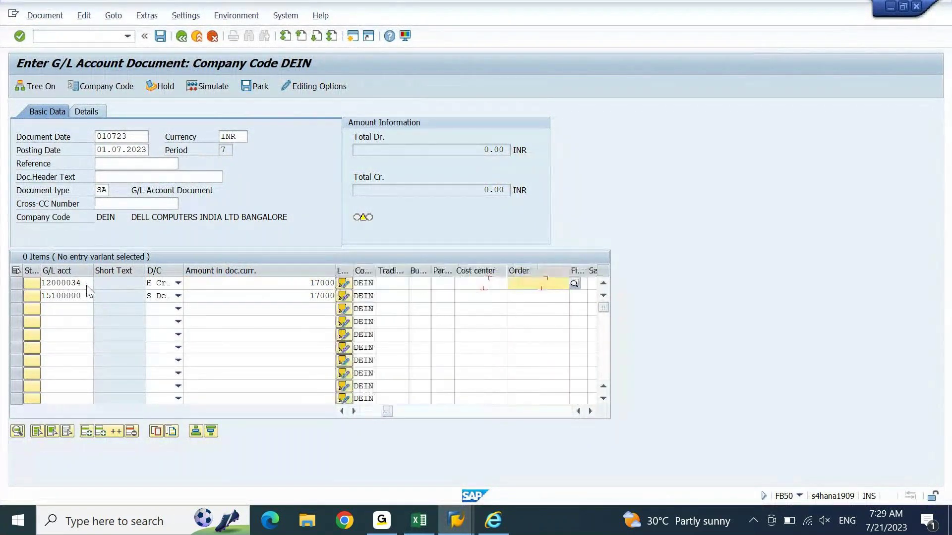
{"action": "key", "text": "Tab"}
{"action": "key", "text": "Tab"}
{"action": "key", "text": "Tab"}
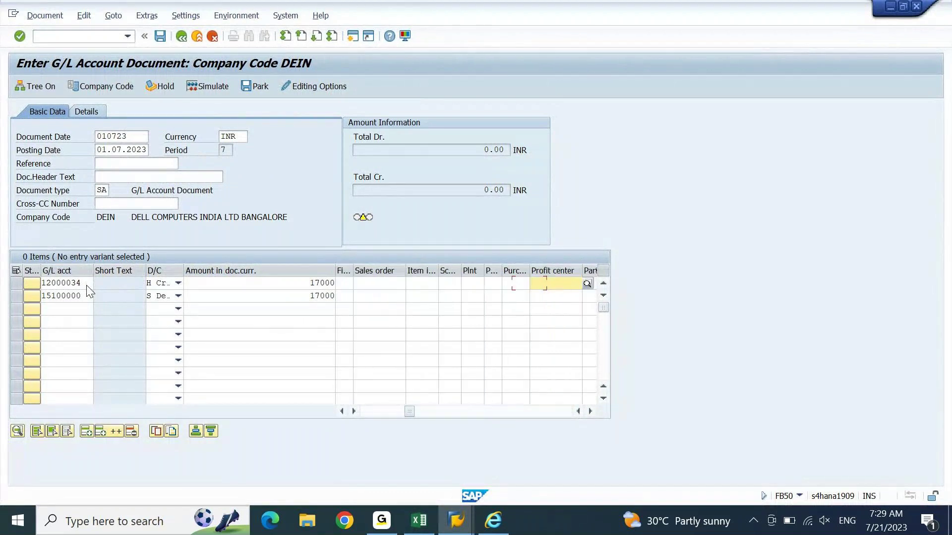
{"action": "key", "text": "Return"}
{"action": "key", "text": "Down"}
{"action": "key", "text": "space"}
{"action": "key", "text": "Down"}
{"action": "key", "text": "Return"}
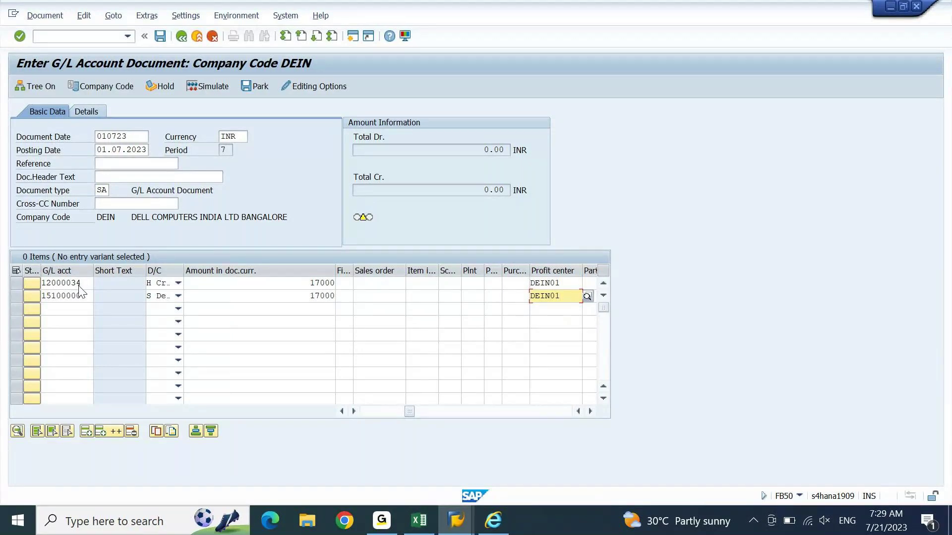
{"action": "double_click", "coordinate": [79, 287]}
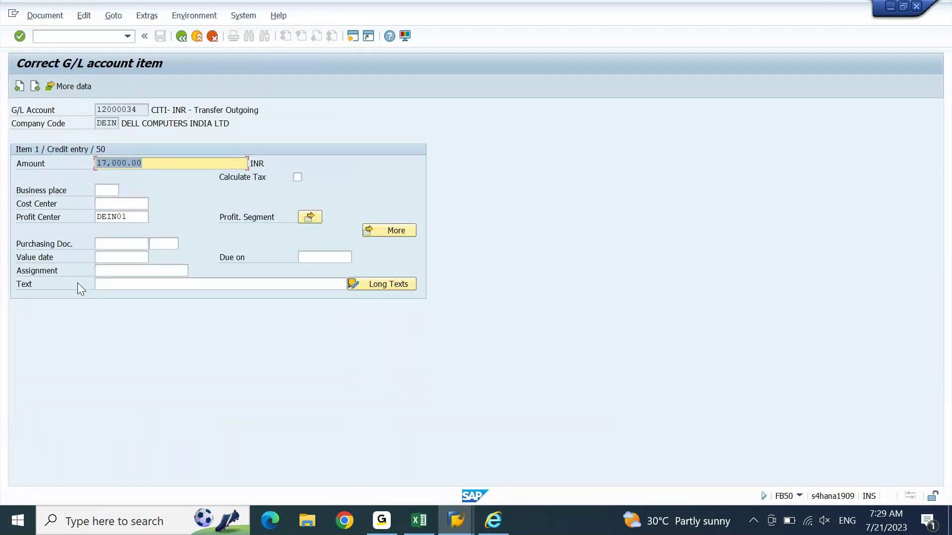
{"action": "left_click", "coordinate": [419, 521]}
{"action": "key", "text": "Left"}
{"action": "key", "text": "Left"}
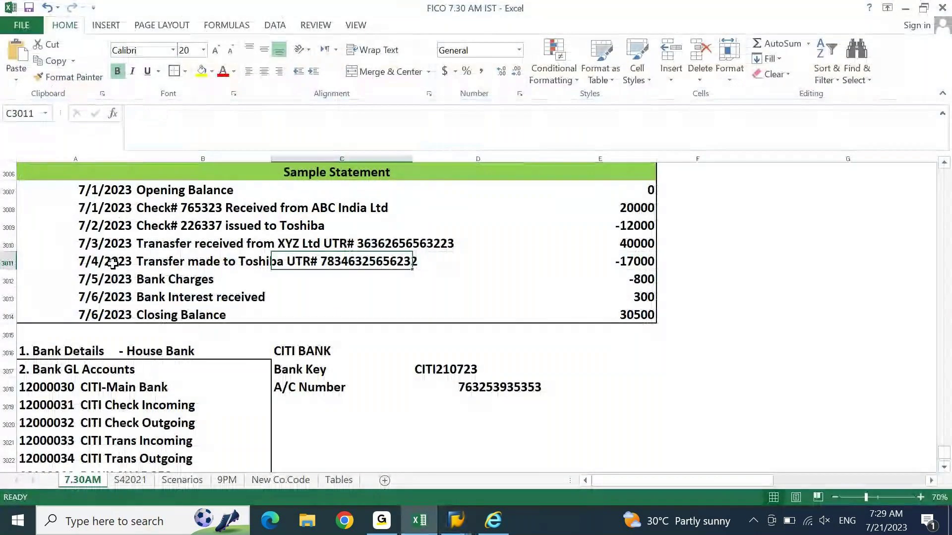
{"action": "key", "text": "Left"}
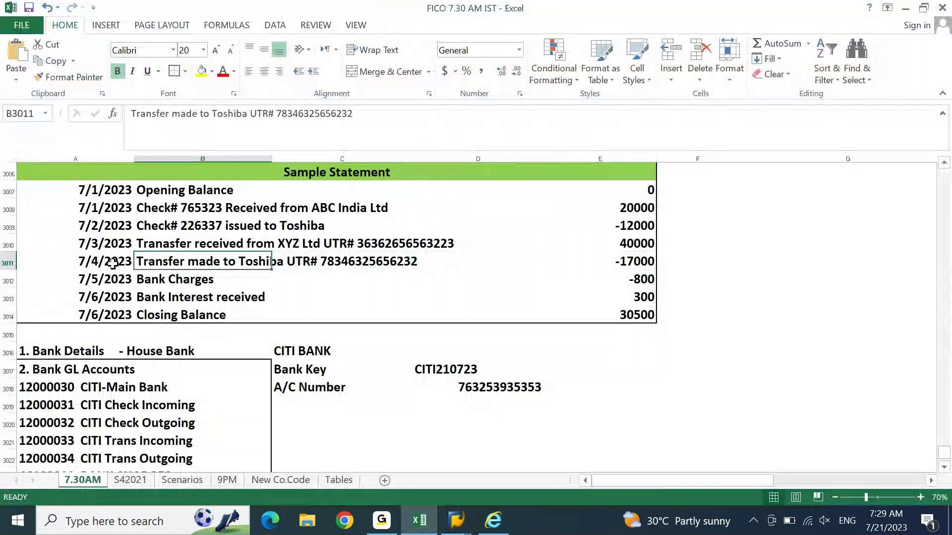
{"action": "left_click_drag", "start_coordinate": [276, 114], "coordinate": [352, 113]}
{"action": "key", "text": "ctrl+c"}
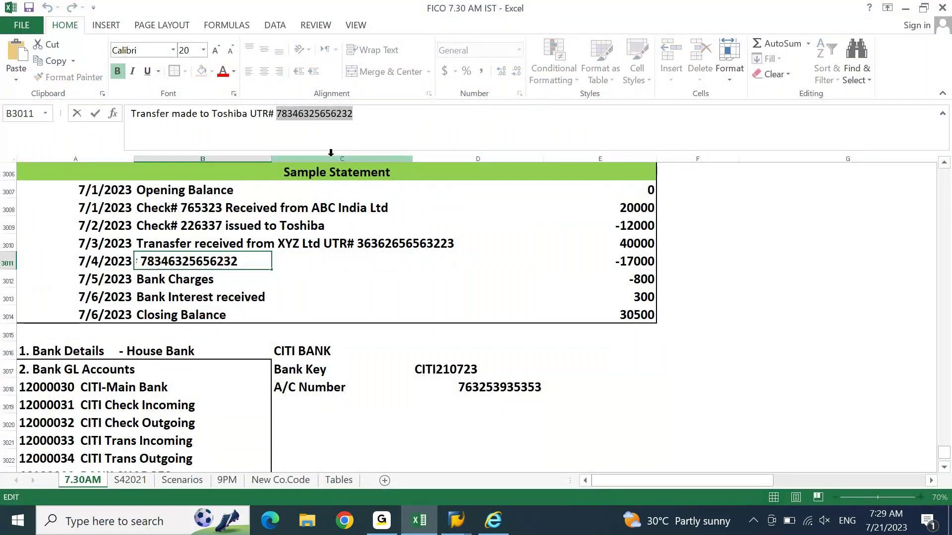
{"action": "key", "text": "alt+Tab"}
{"action": "left_click", "coordinate": [143, 272]}
{"action": "key", "text": "ctrl+v"}
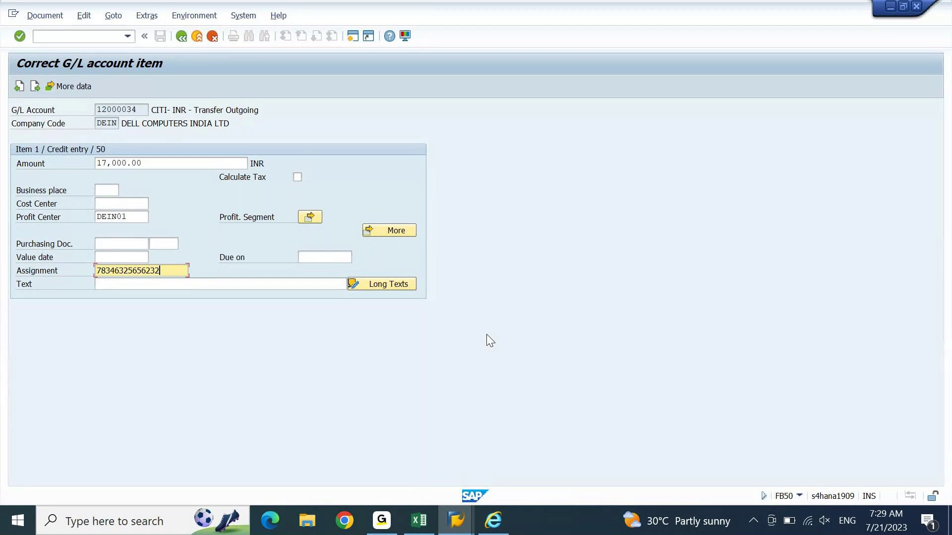
{"action": "key", "text": "Return"}
{"action": "key", "text": "Return"}
{"action": "key", "text": "Return"}
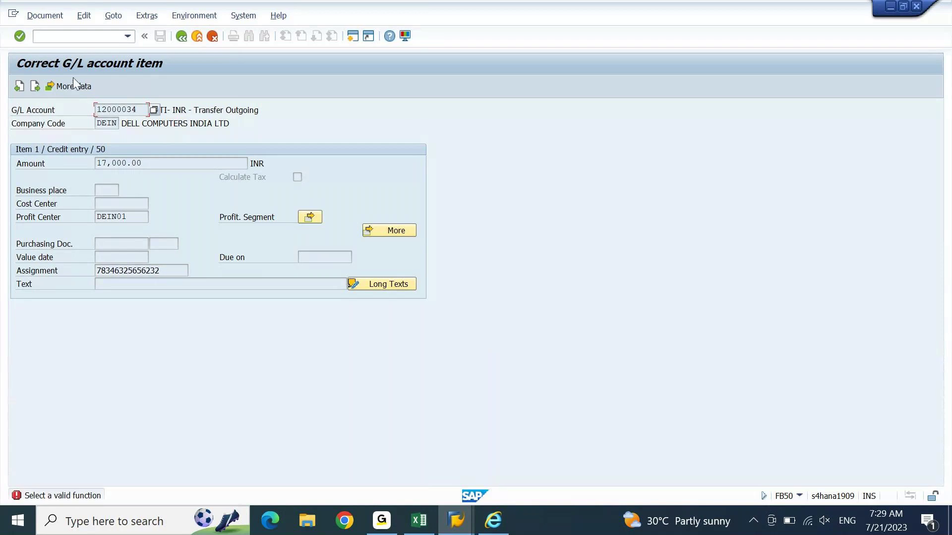
{"action": "left_click", "coordinate": [34, 86]}
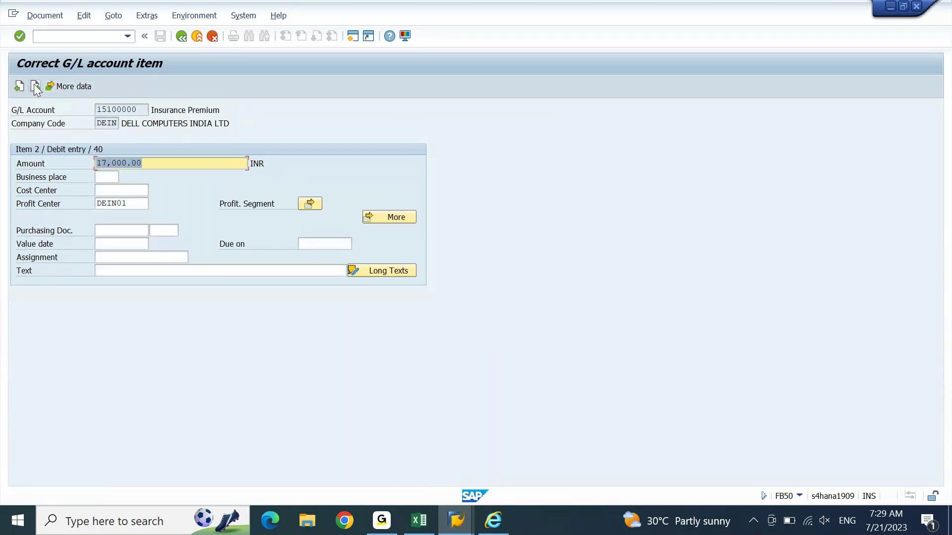
{"action": "left_click", "coordinate": [180, 37]}
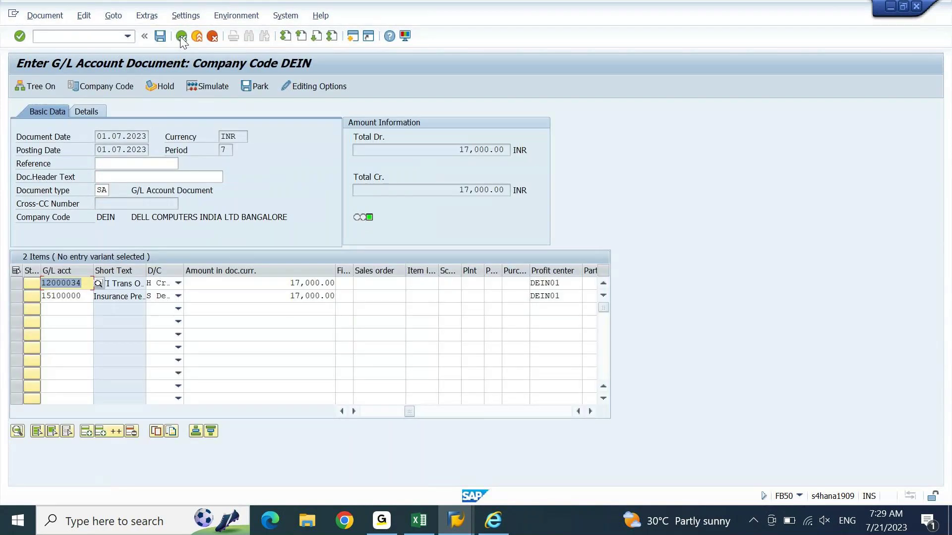
Step: Post the balanced 17,000 document and move to the Bank Charges line in the statement
{"action": "left_click", "coordinate": [161, 36]}
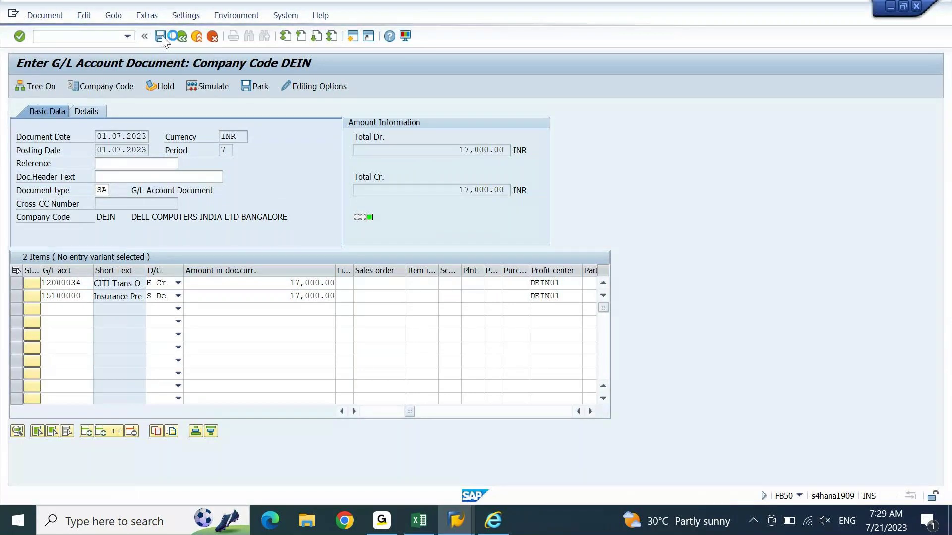
{"action": "left_click", "coordinate": [419, 520]}
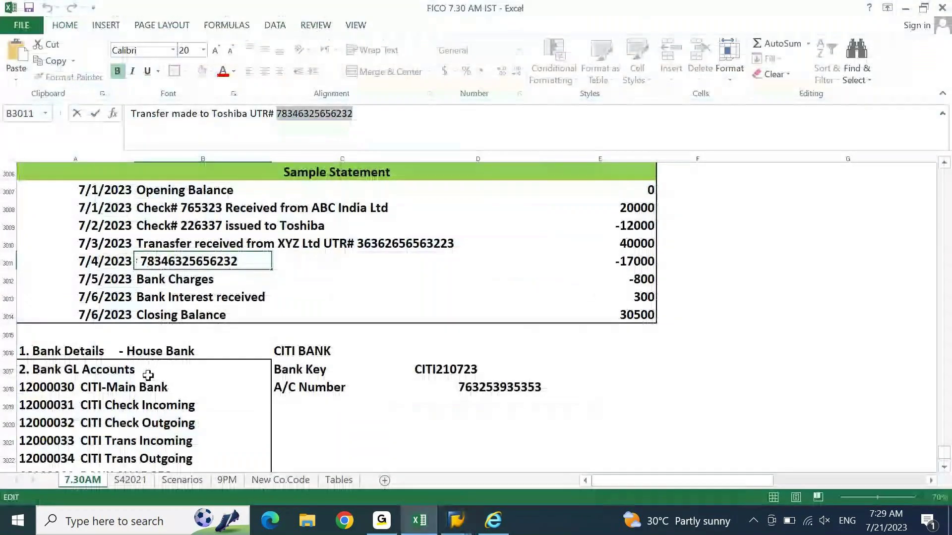
{"action": "key", "text": "Return"}
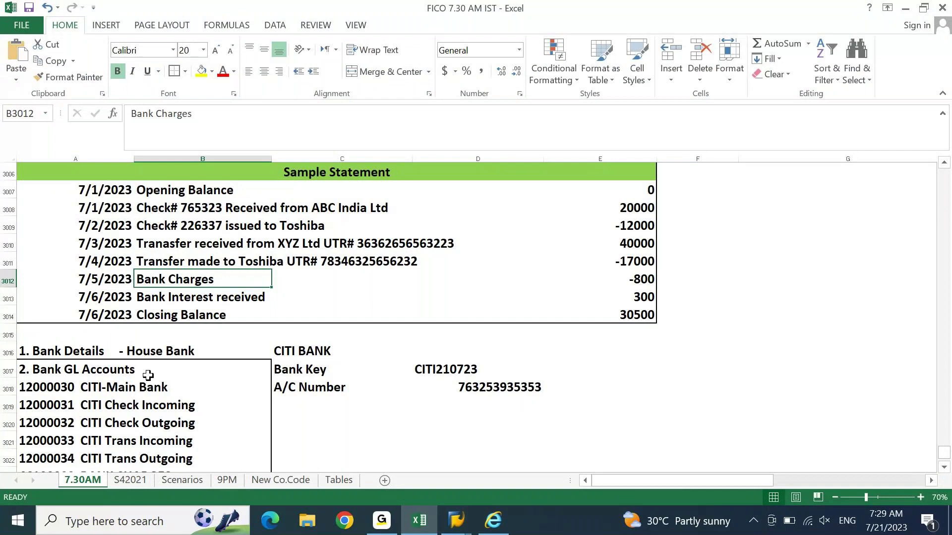
Step: Browse the CITI bank GL account list down to 46100000 Bank Charges
{"action": "key", "text": "Down"}
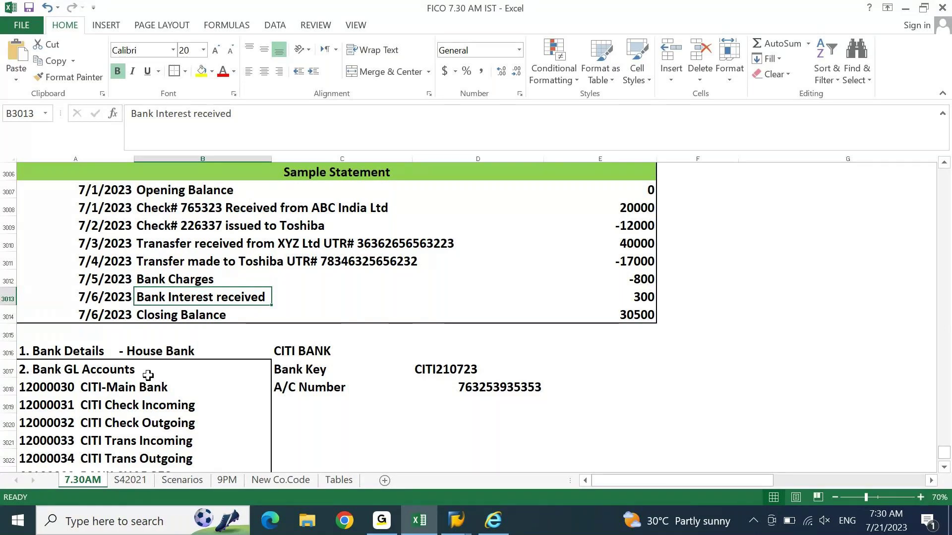
{"action": "key", "text": "Left"}
{"action": "key", "text": "Down"}
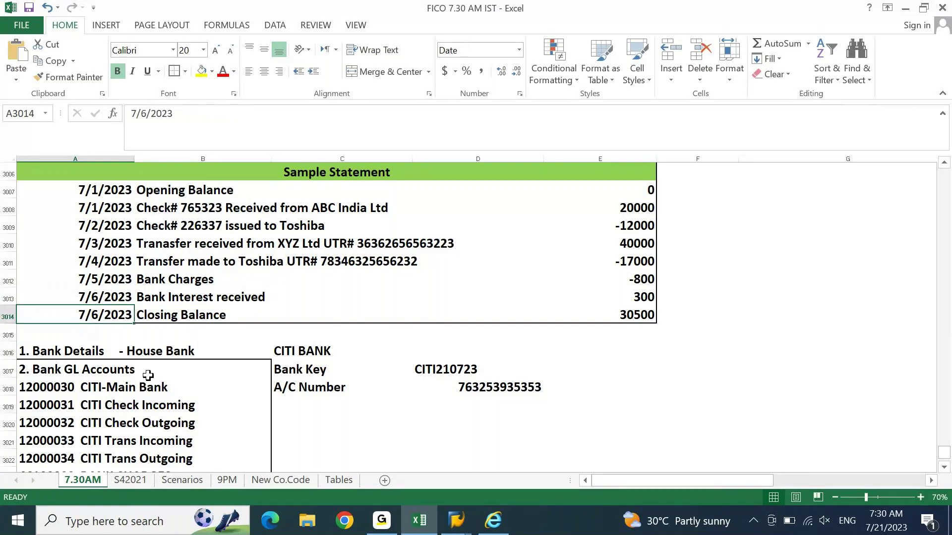
{"action": "key", "text": "Down"}
{"action": "key", "text": "Down"}
{"action": "key", "text": "Down"}
{"action": "key", "text": "Down"}
{"action": "key", "text": "Down"}
{"action": "key", "text": "Down"}
{"action": "key", "text": "Down"}
{"action": "key", "text": "Down"}
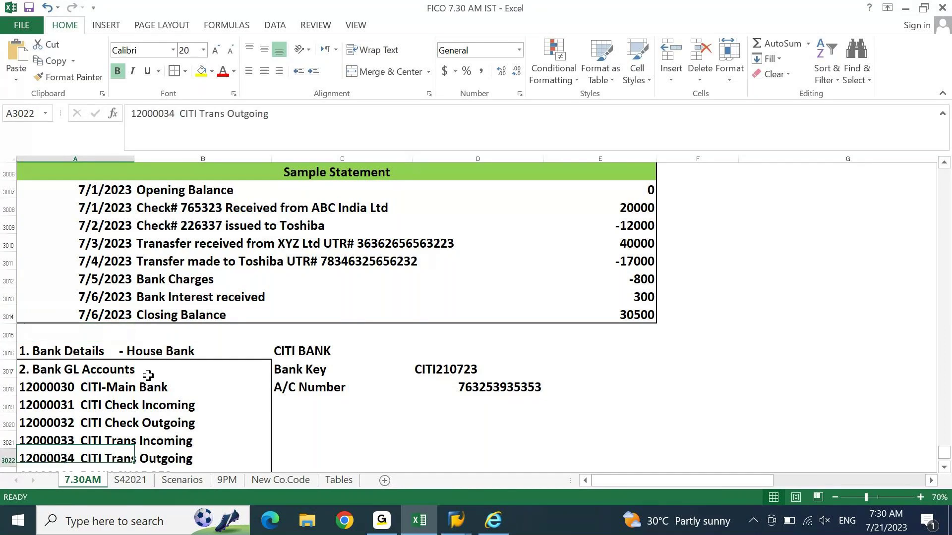
{"action": "key", "text": "Down"}
{"action": "key", "text": "Down"}
{"action": "key", "text": "Down"}
{"action": "key", "text": "Down"}
{"action": "key", "text": "Down"}
{"action": "key", "text": "Down"}
{"action": "key", "text": "Up"}
{"action": "key", "text": "Up"}
{"action": "key", "text": "Up"}
{"action": "key", "text": "Up"}
{"action": "key", "text": "Up"}
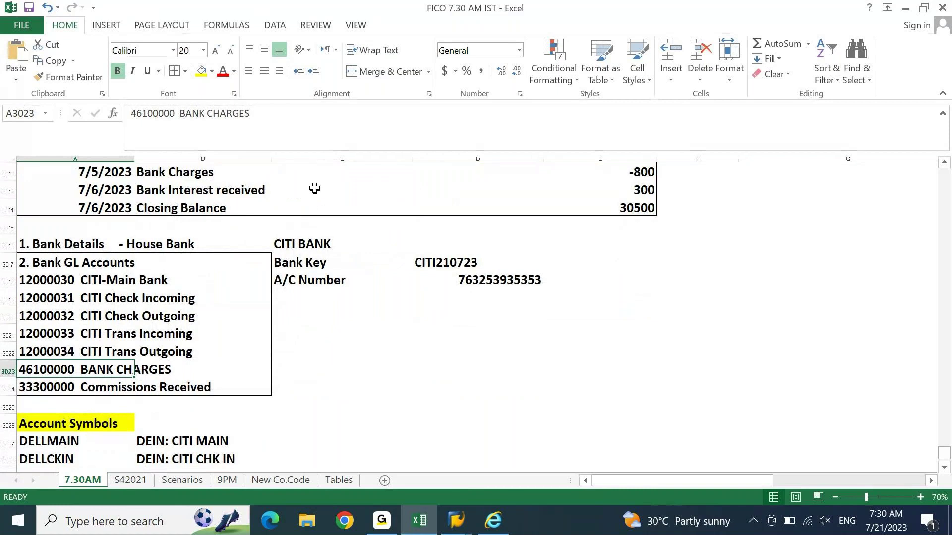
{"action": "left_click", "coordinate": [461, 520]}
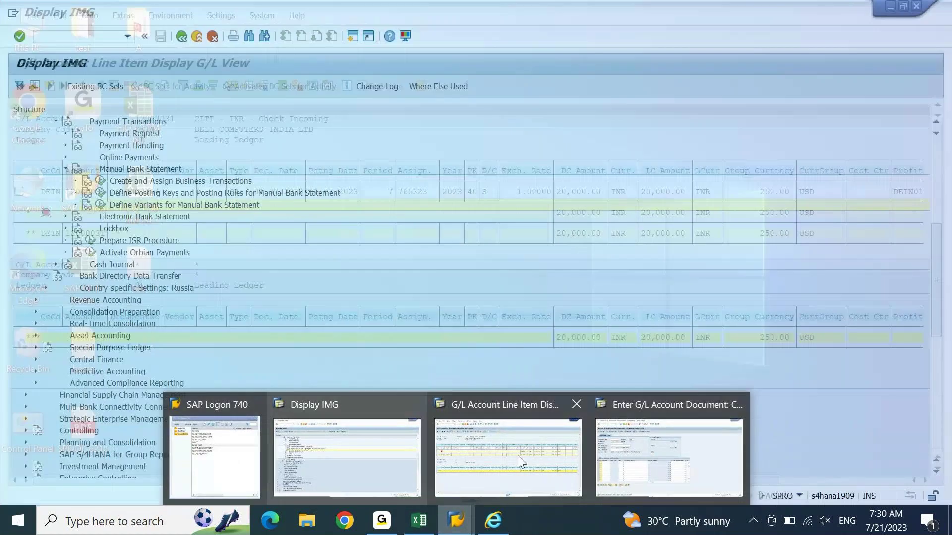
{"action": "left_click", "coordinate": [664, 456]}
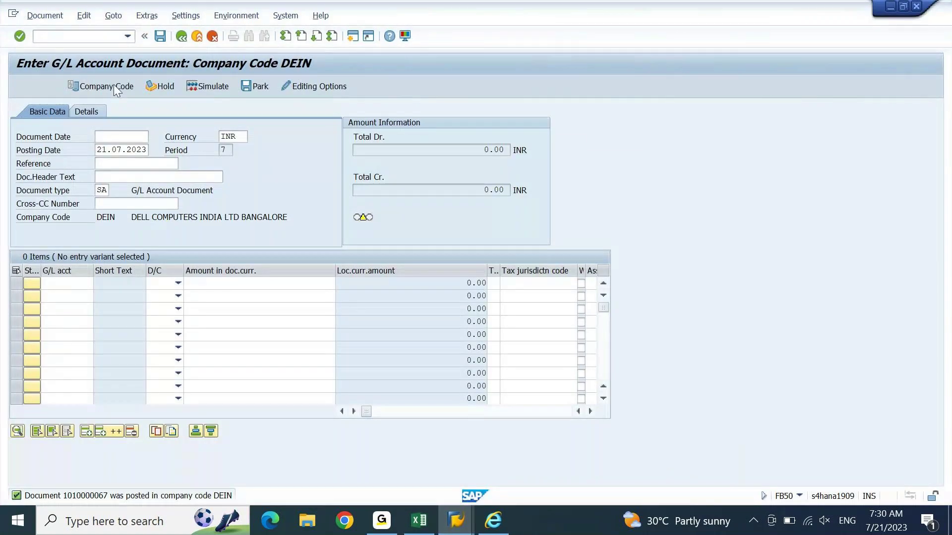
{"action": "left_click", "coordinate": [68, 35]}
{"action": "type", "text": "/NFB03"}
{"action": "key", "text": "Return"}
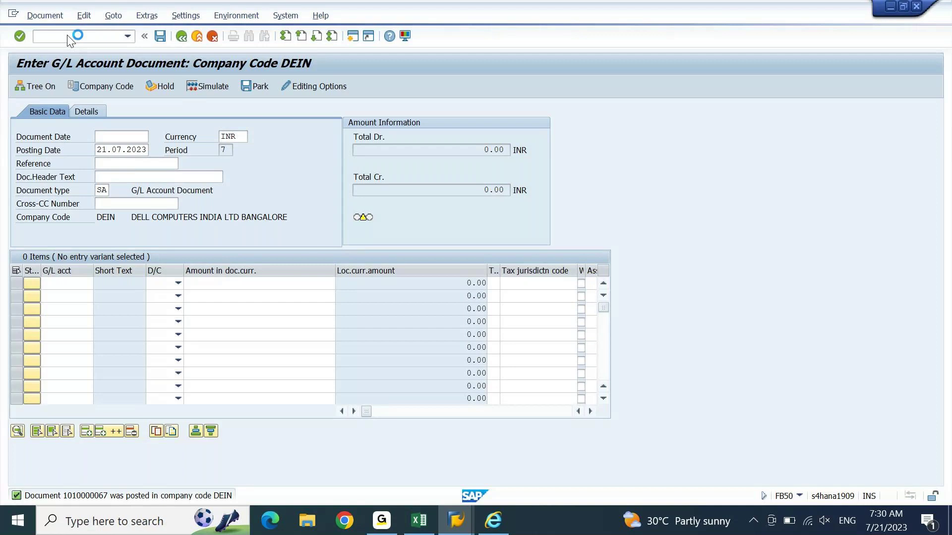
{"action": "left_click", "coordinate": [423, 531]}
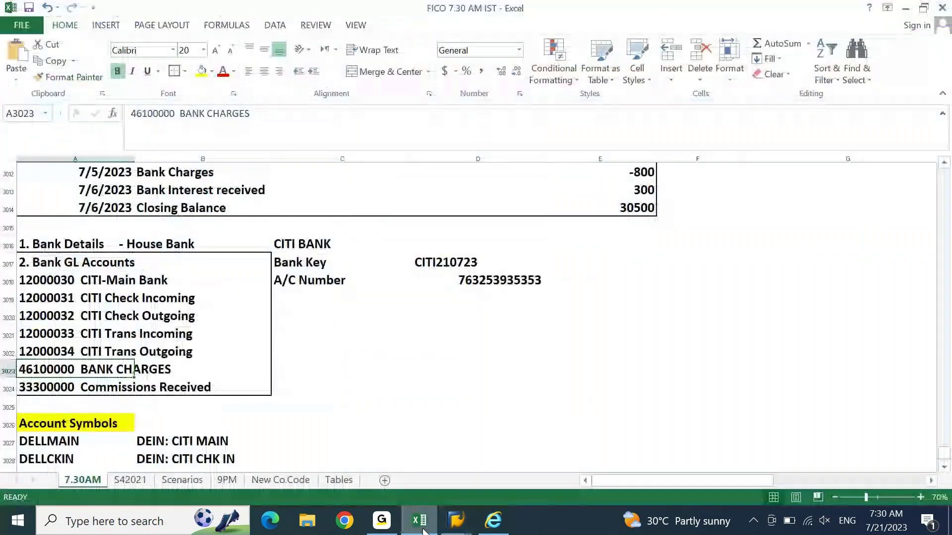
{"action": "key", "text": "F2"}
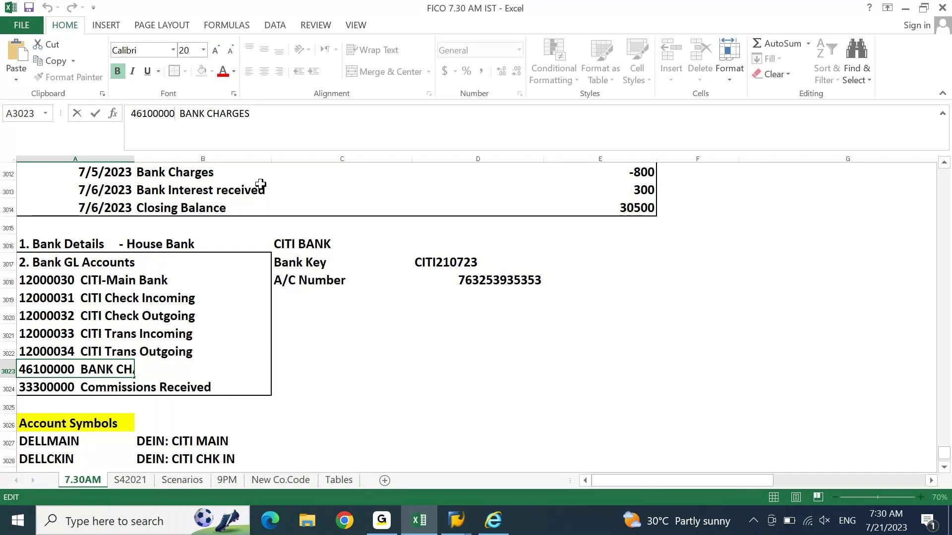
Step: Step from the BANK CHARGES cell down to Commissions Received, then bring up SAP's Enter G/L Account Document screen
{"action": "key", "text": "Escape"}
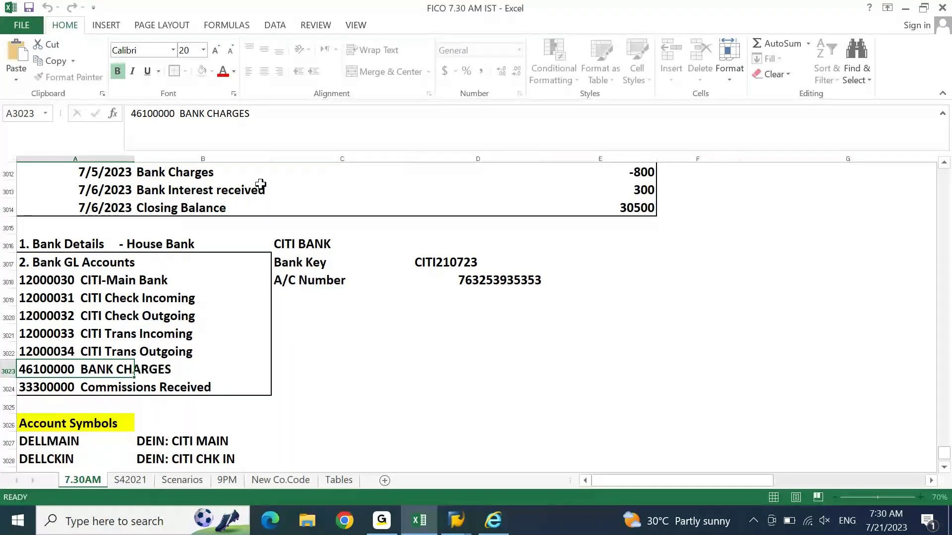
{"action": "key", "text": "Down"}
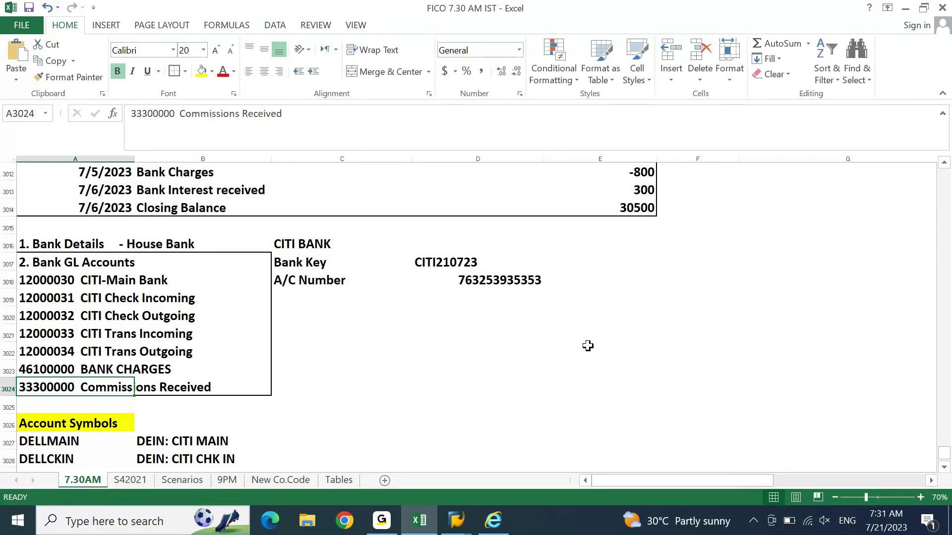
{"action": "left_click", "coordinate": [456, 520]}
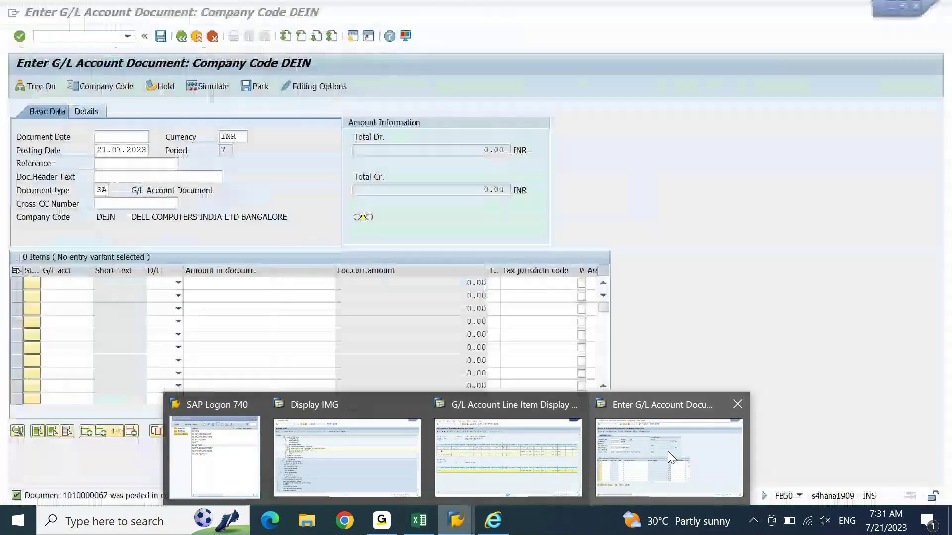
{"action": "left_click", "coordinate": [668, 451]}
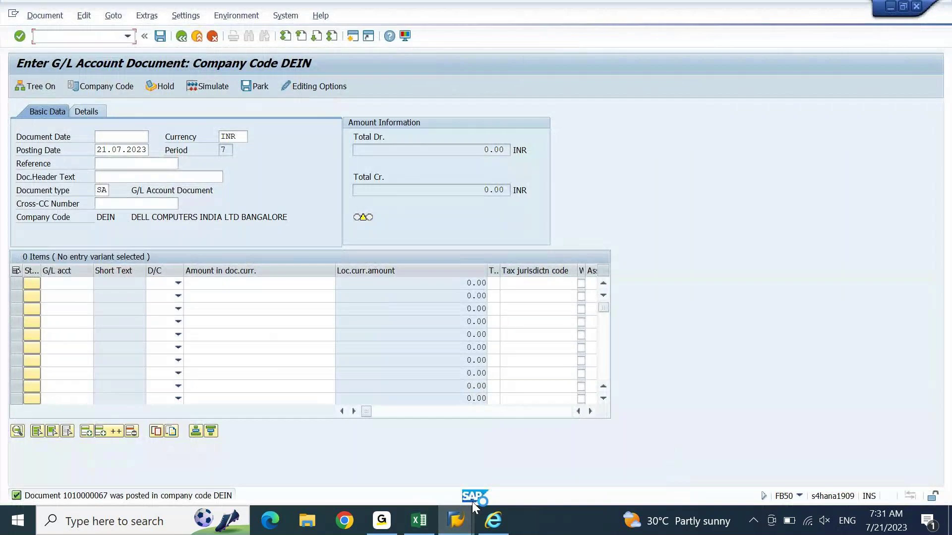
Step: Connect to the S4 1909 system from the SAP Logon connection list
{"action": "left_click", "coordinate": [445, 529]}
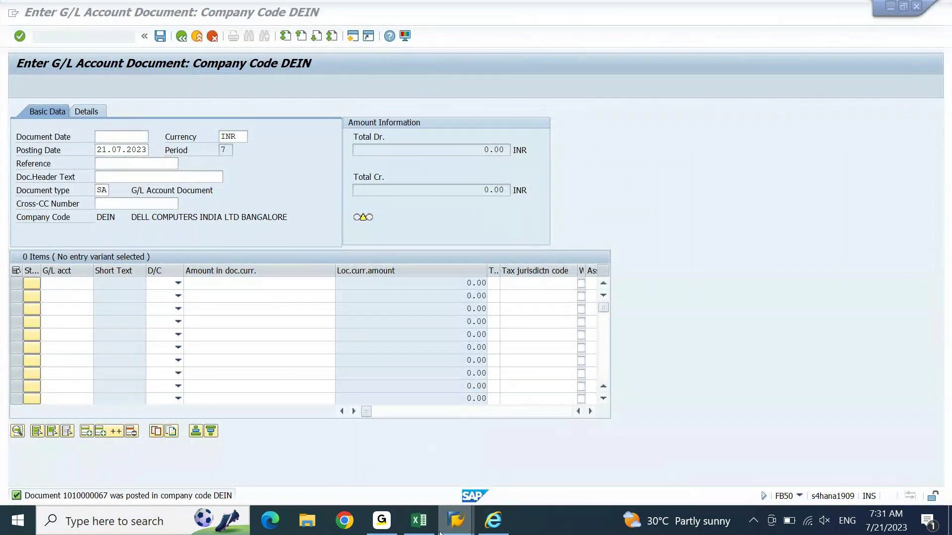
{"action": "left_click", "coordinate": [213, 452]}
{"action": "double_click", "coordinate": [437, 206]}
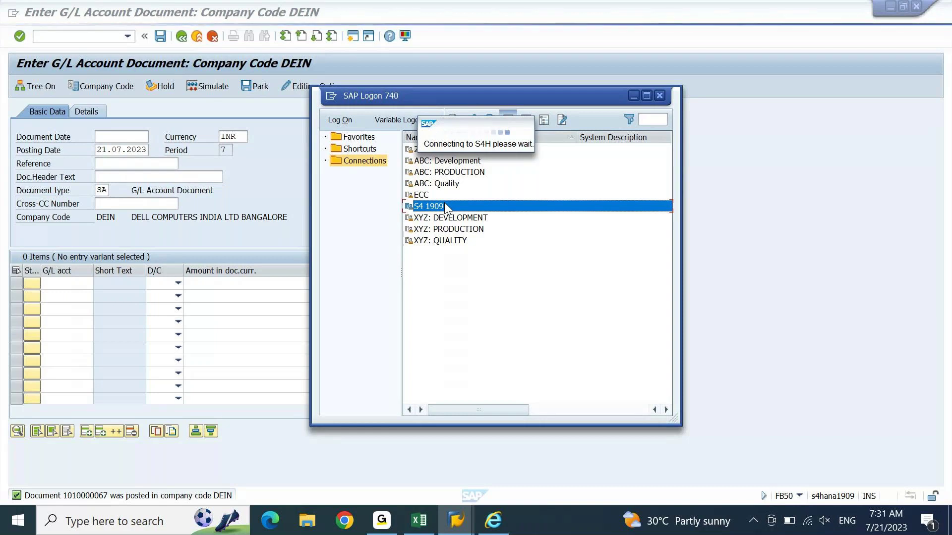
{"action": "left_click", "coordinate": [444, 229]}
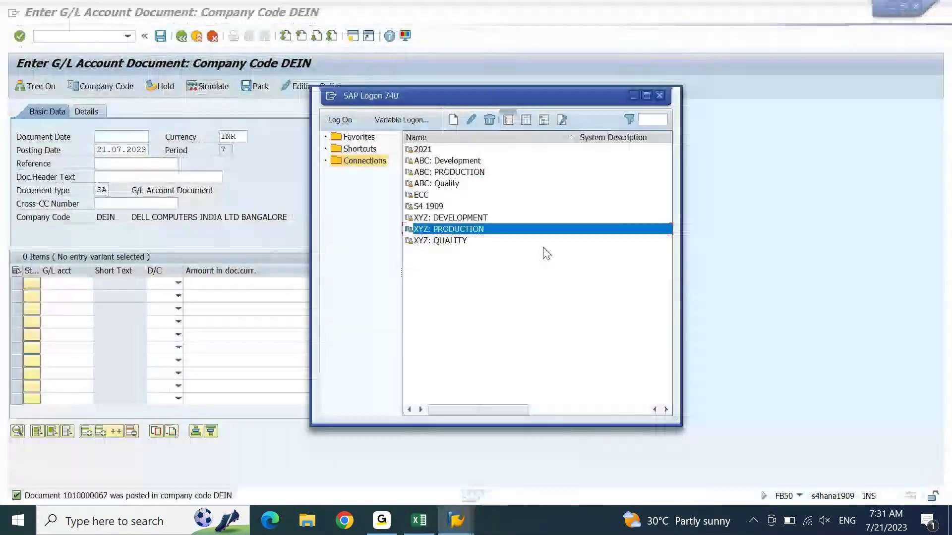
{"action": "left_click", "coordinate": [424, 207]}
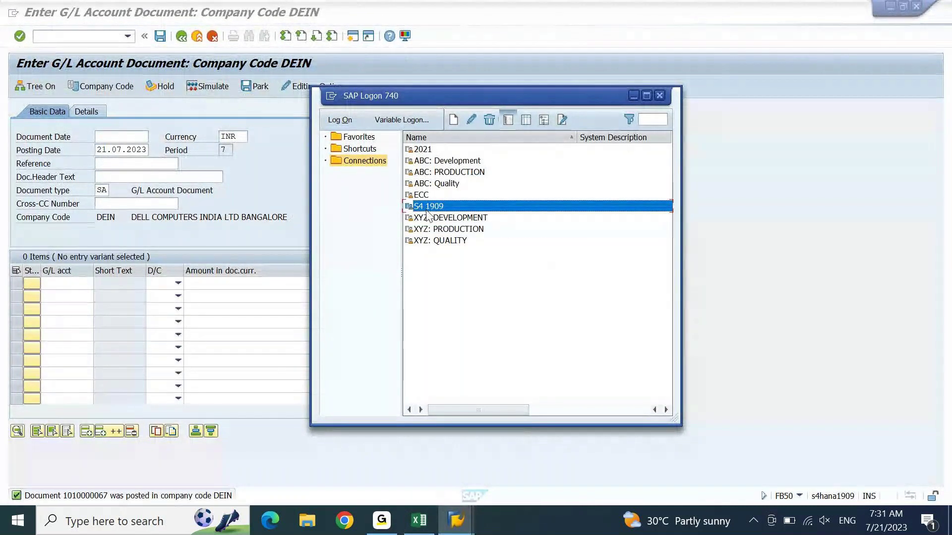
{"action": "double_click", "coordinate": [427, 210]}
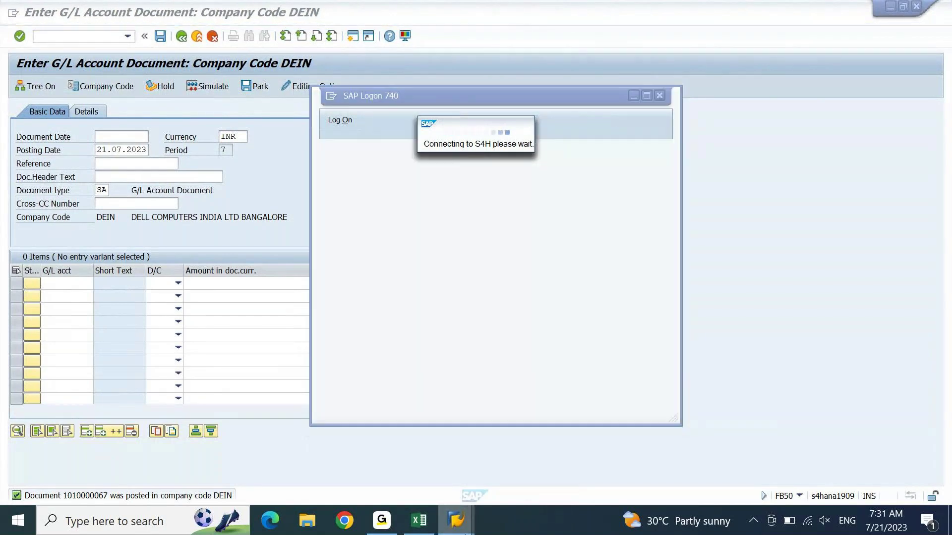
Step: Close the two extra SAP logon windows and return to the Edit G/L Account Centrally screen
{"action": "mouse_move", "coordinate": [455, 521]}
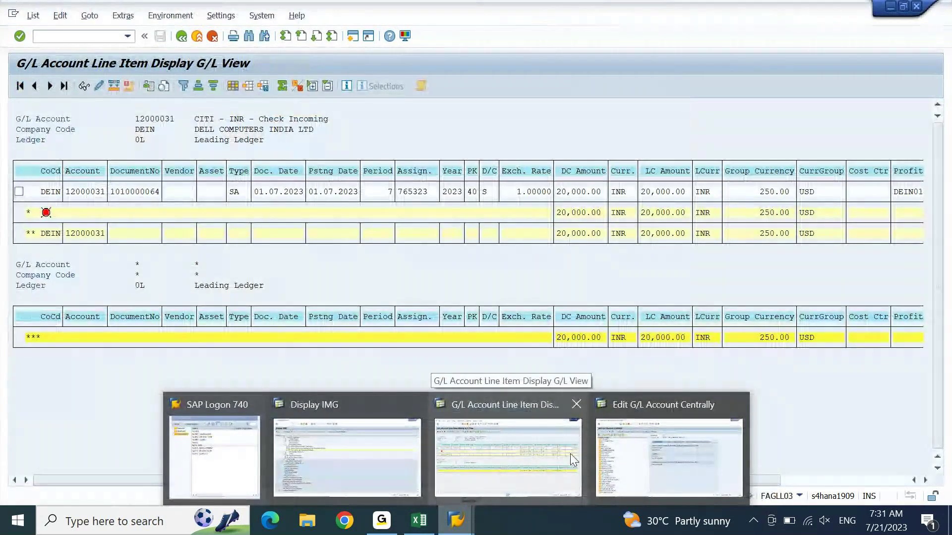
{"action": "left_click", "coordinate": [645, 456]}
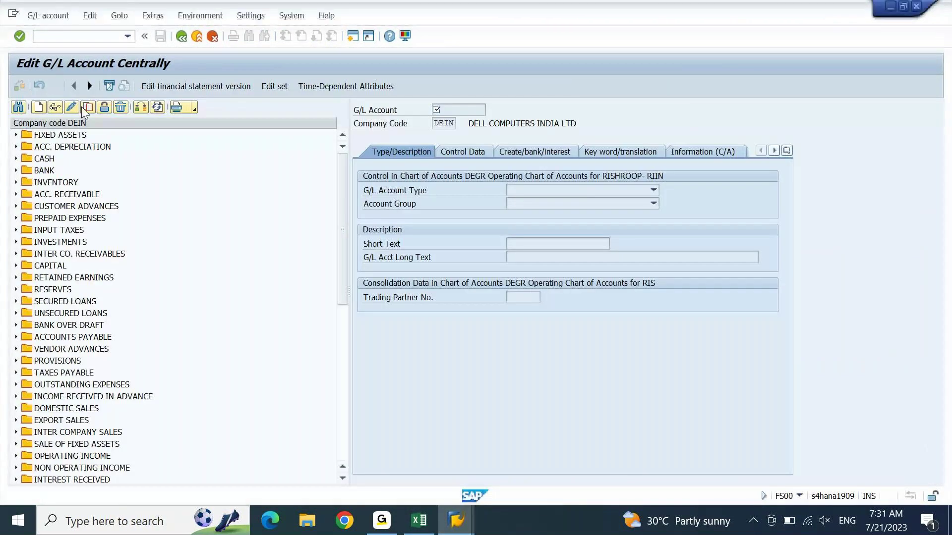
{"action": "left_click", "coordinate": [916, 6]}
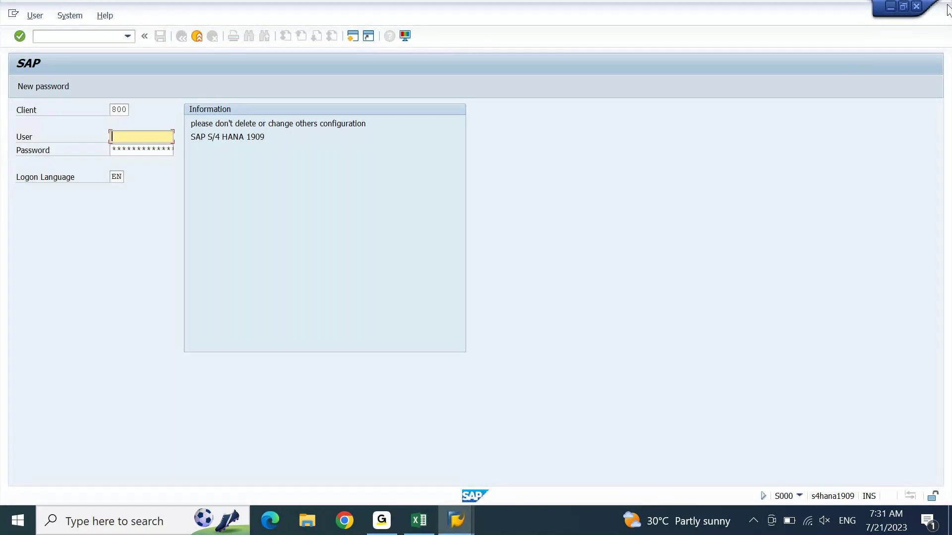
{"action": "left_click", "coordinate": [455, 520]}
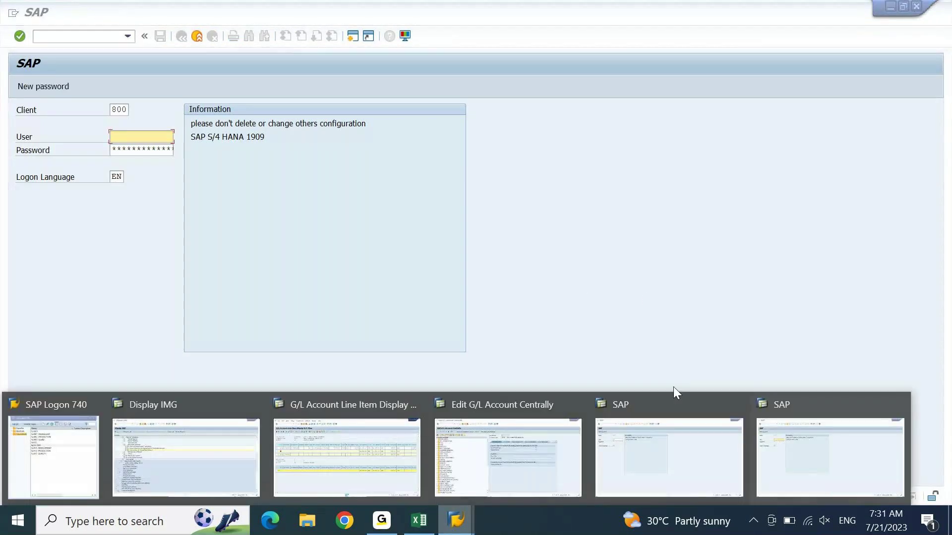
{"action": "left_click", "coordinate": [897, 405]}
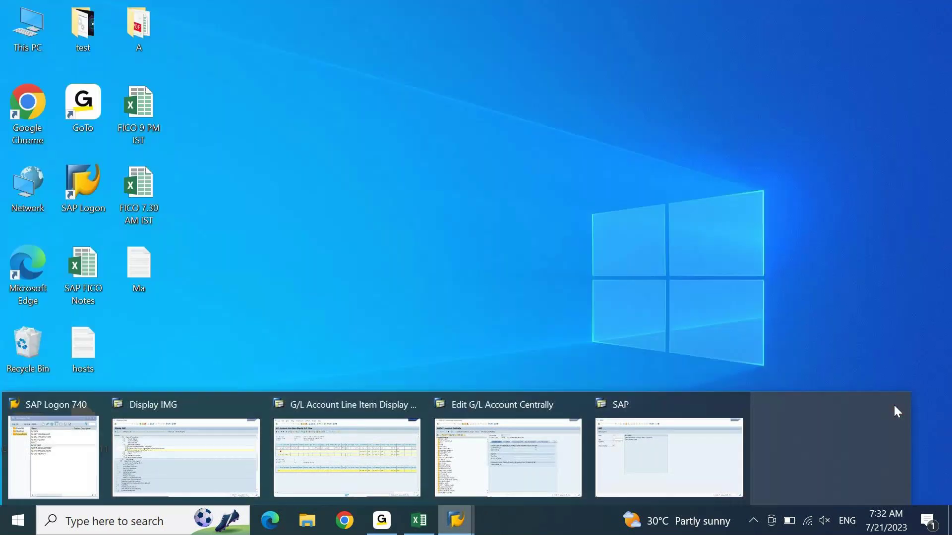
{"action": "left_click", "coordinate": [817, 405]}
{"action": "left_click", "coordinate": [604, 443]}
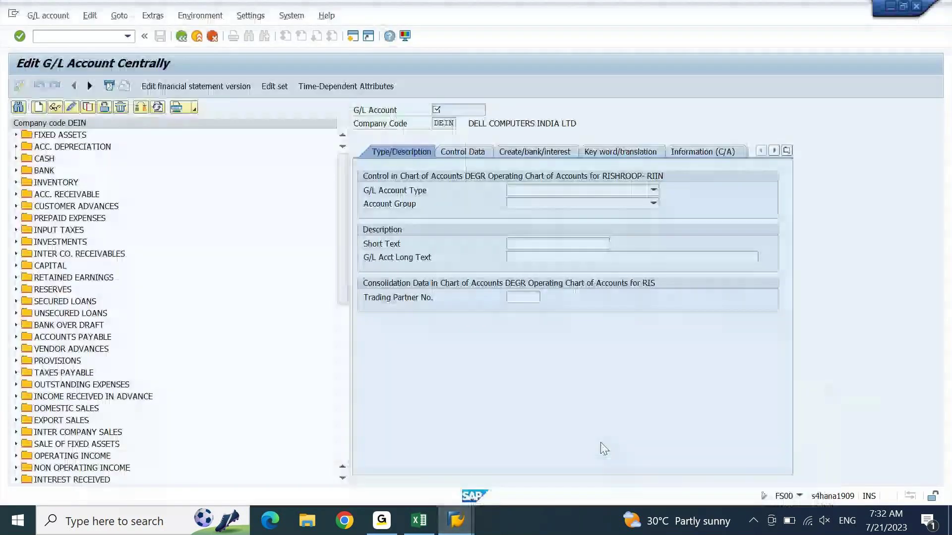
Step: Copy 33300000 from Excel, find it in the FS00 account tree, and display Commissions Received
{"action": "left_click", "coordinate": [418, 519]}
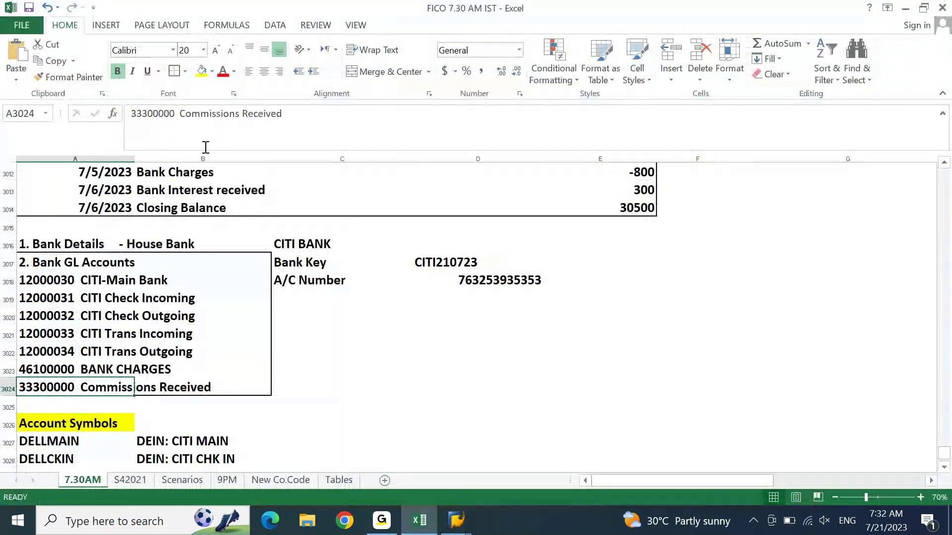
{"action": "double_click", "coordinate": [174, 117]}
{"action": "key", "text": "ctrl+c"}
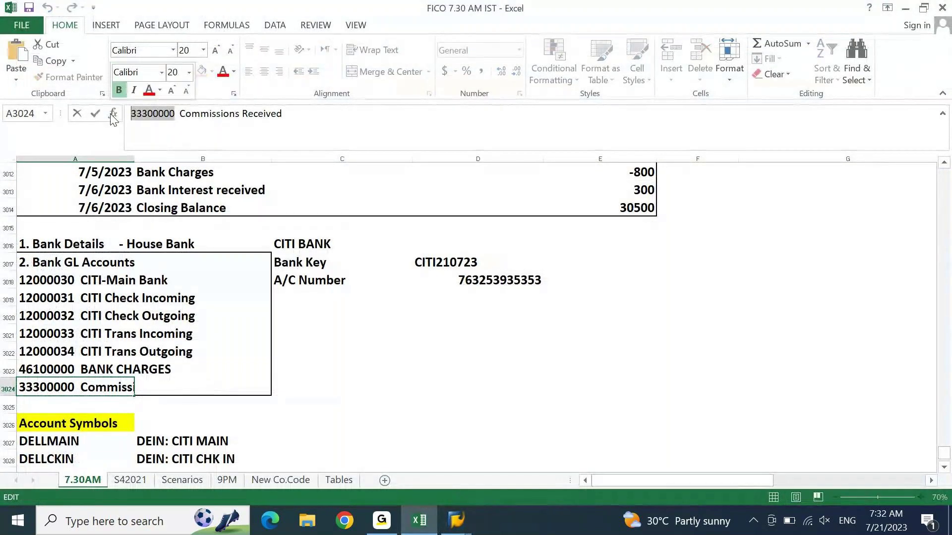
{"action": "left_click", "coordinate": [456, 519]}
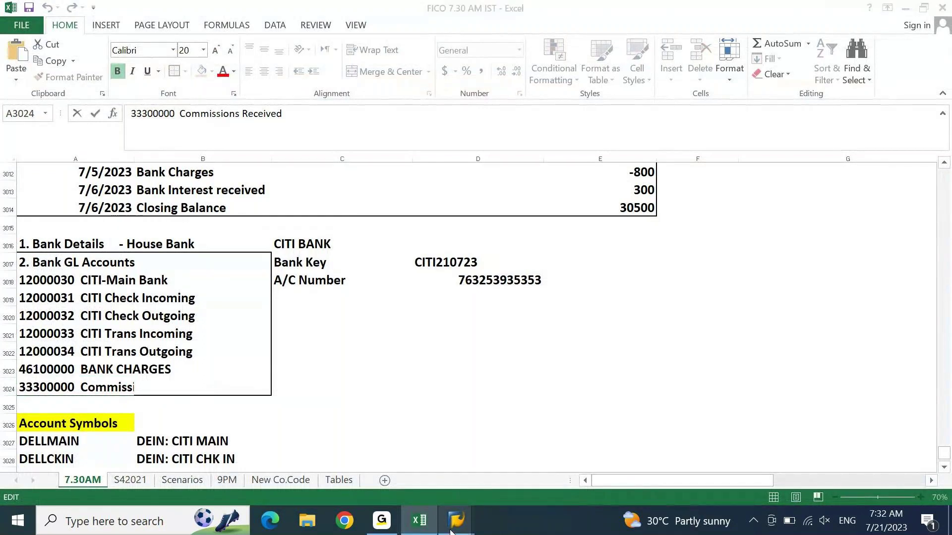
{"action": "left_click", "coordinate": [460, 521]}
{"action": "left_click", "coordinate": [661, 465]}
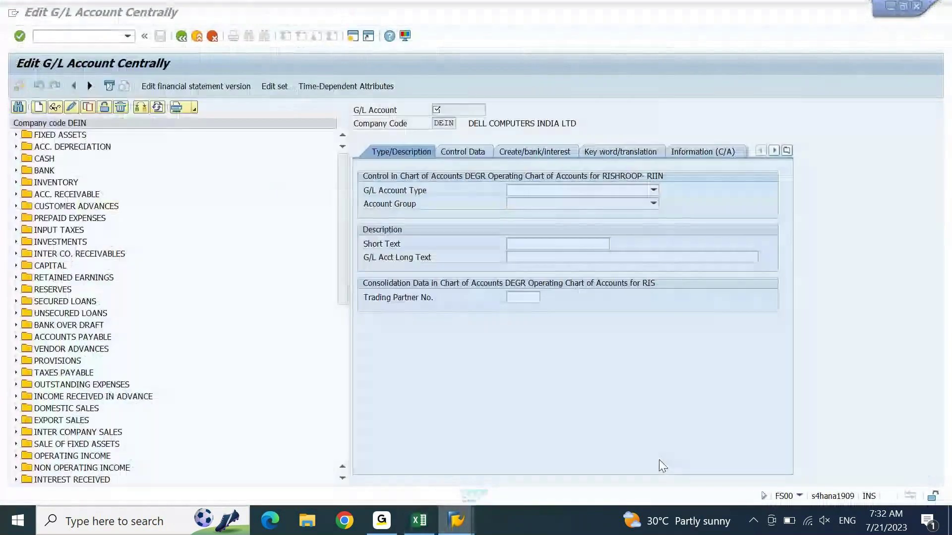
{"action": "left_click", "coordinate": [18, 107]}
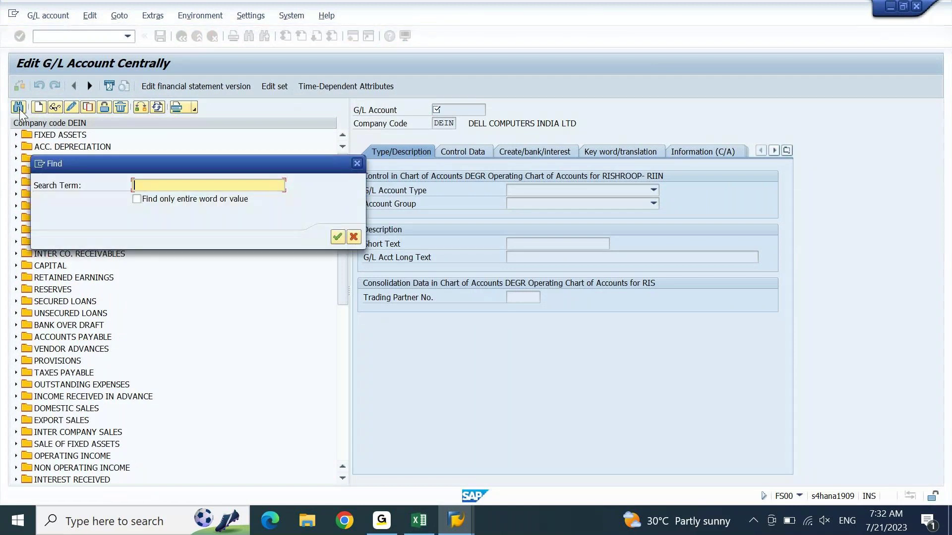
{"action": "key", "text": "ctrl+v"}
{"action": "key", "text": "Return"}
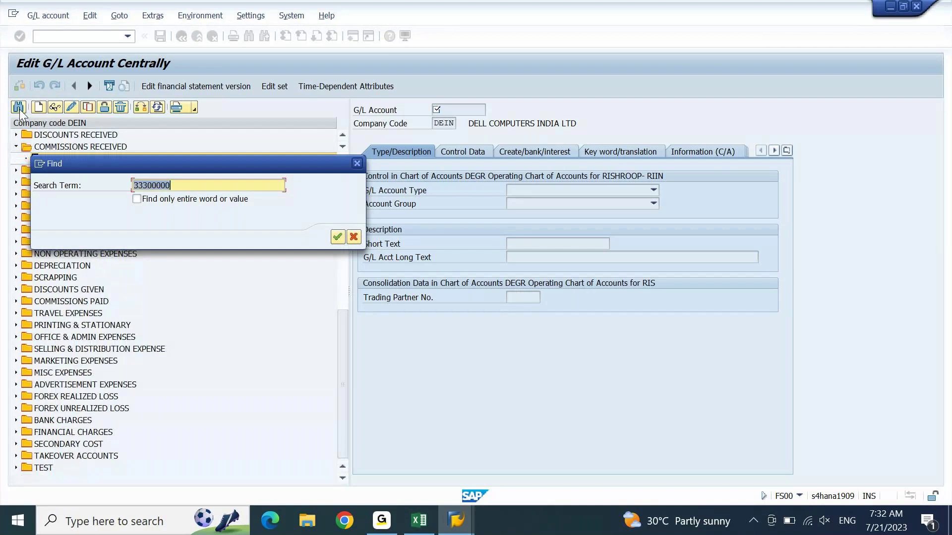
{"action": "left_click", "coordinate": [358, 166]}
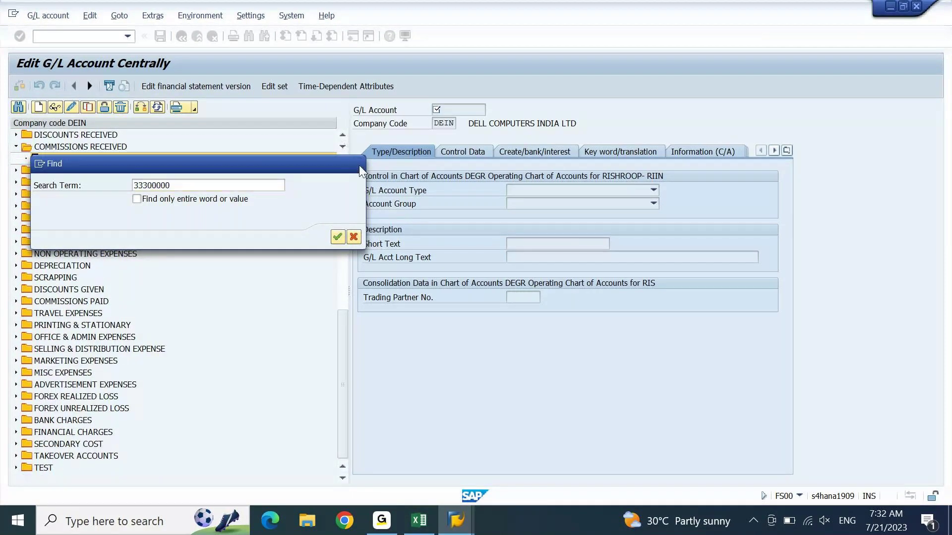
{"action": "left_click", "coordinate": [55, 110]}
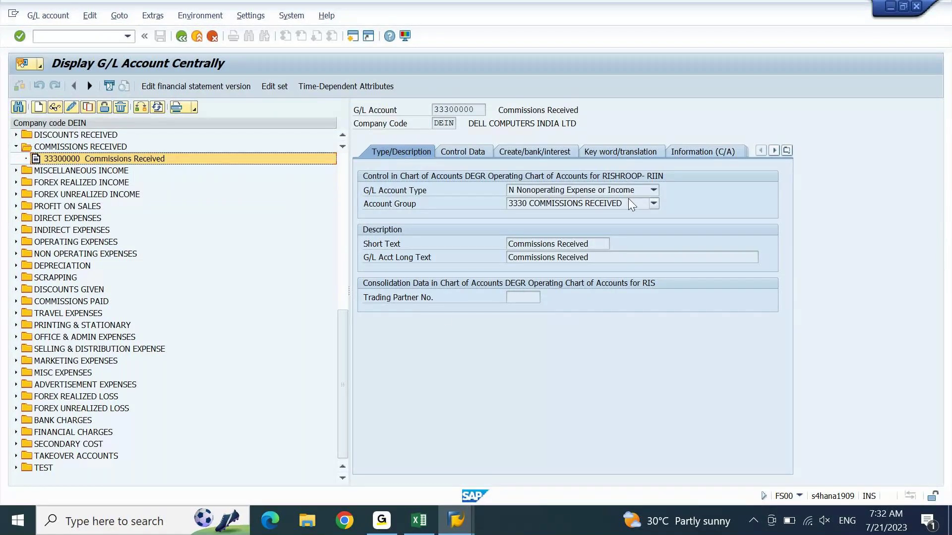
Step: Copy 46100000 from Excel, search it in the account tree, and display BANK CHARGES
{"action": "left_click", "coordinate": [415, 524]}
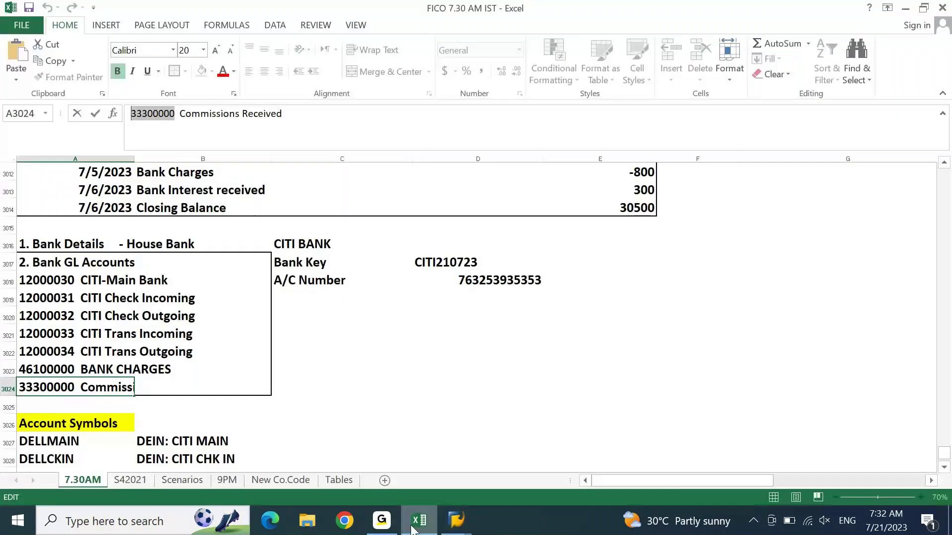
{"action": "left_click", "coordinate": [28, 353]}
{"action": "key", "text": "Down"}
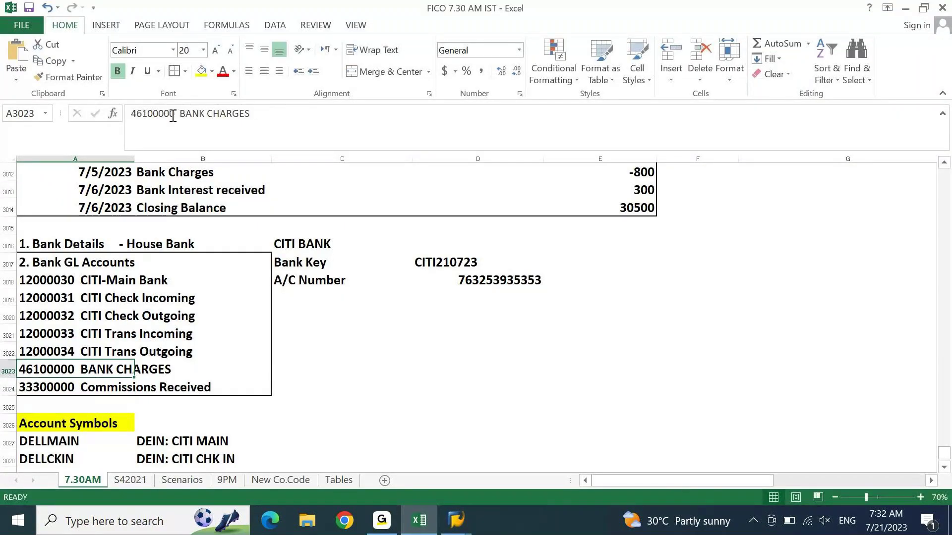
{"action": "double_click", "coordinate": [172, 116]}
{"action": "key", "text": "ctrl+c"}
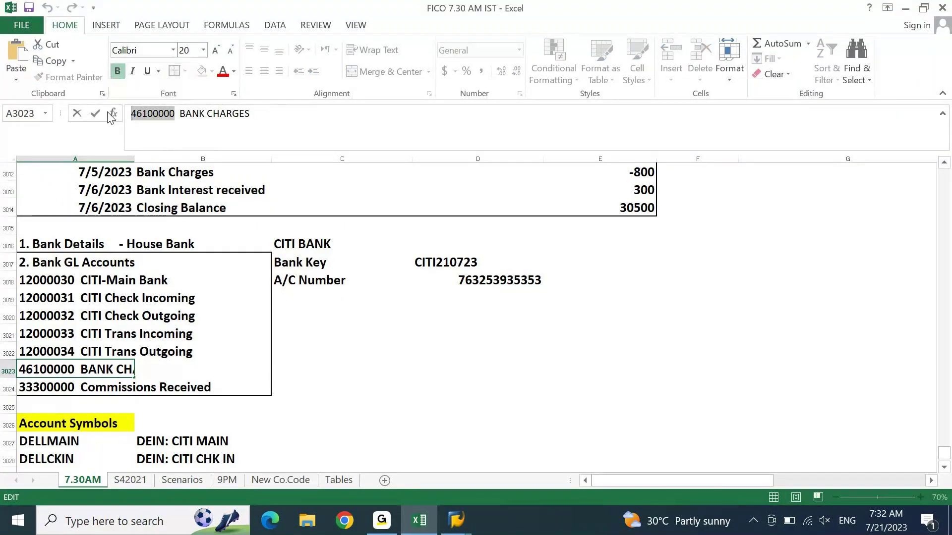
{"action": "key", "text": "alt+Tab"}
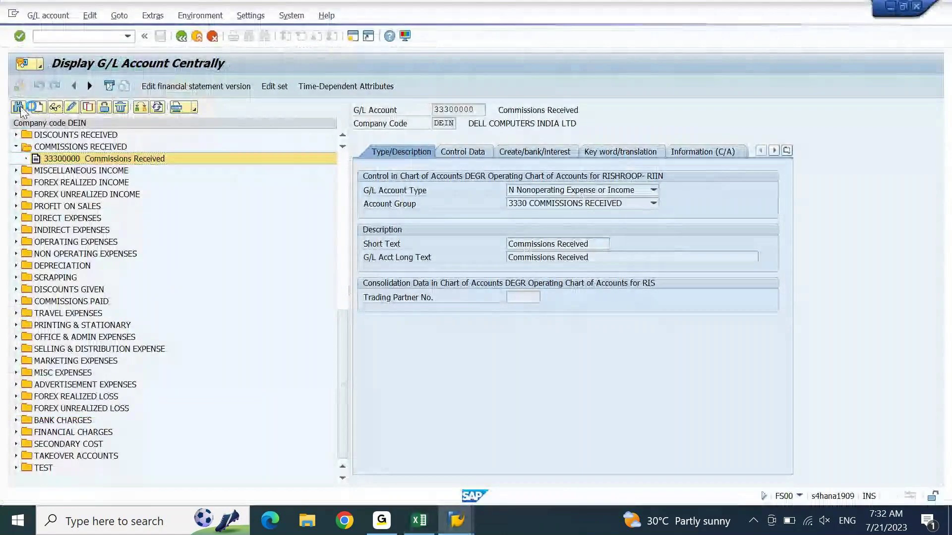
{"action": "left_click", "coordinate": [19, 107]}
{"action": "key", "text": "ctrl+v"}
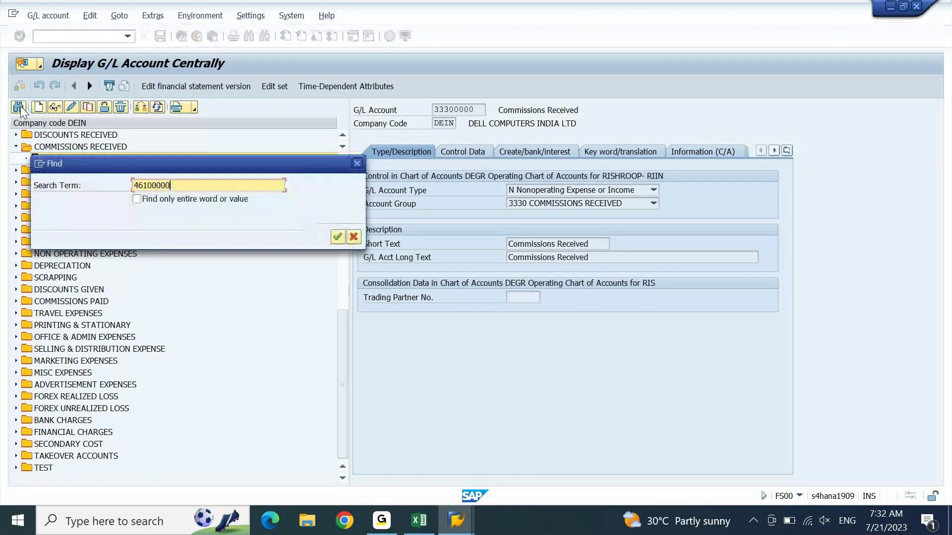
{"action": "key", "text": "Return"}
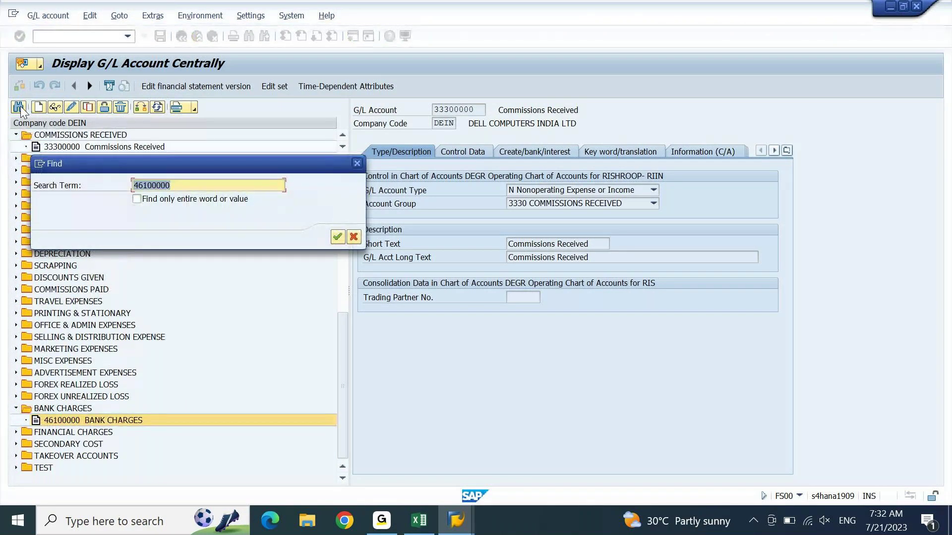
{"action": "left_click", "coordinate": [358, 163]}
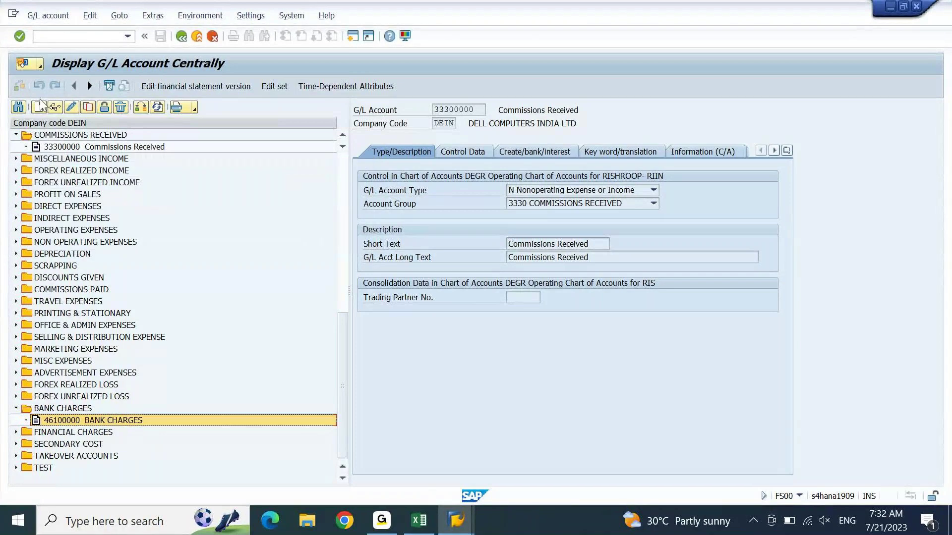
{"action": "left_click", "coordinate": [55, 107]}
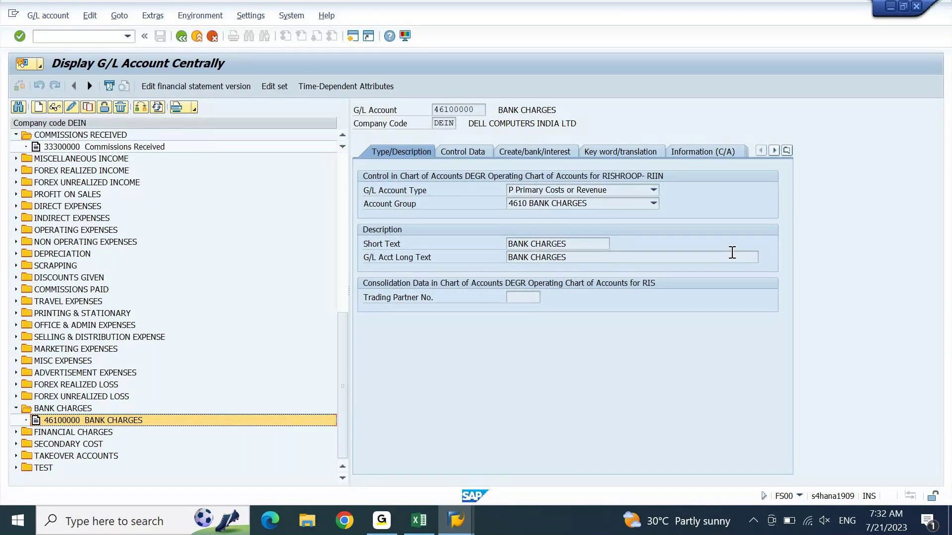
{"action": "left_click", "coordinate": [456, 520]}
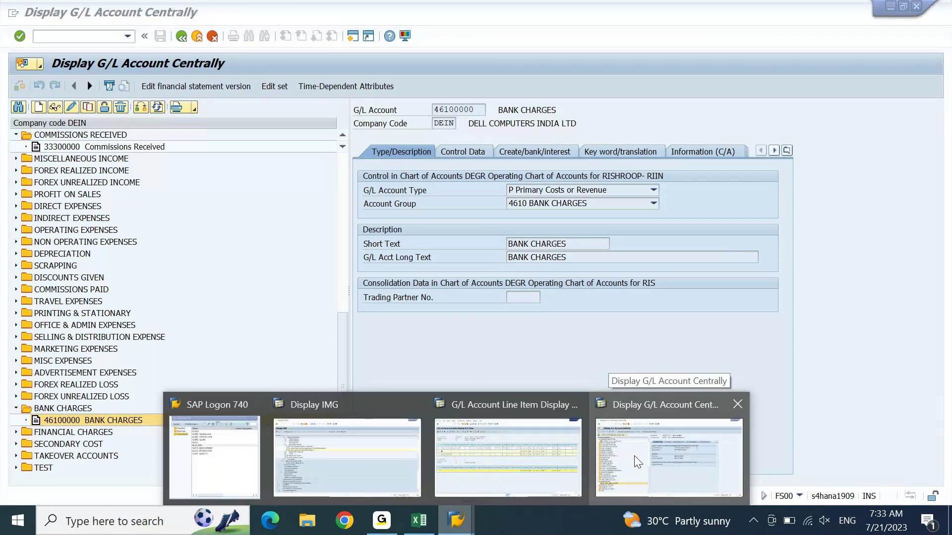
Step: Start /NFAGLL03 and set the starting G/L account to 12000030
{"action": "mouse_move", "coordinate": [474, 452]}
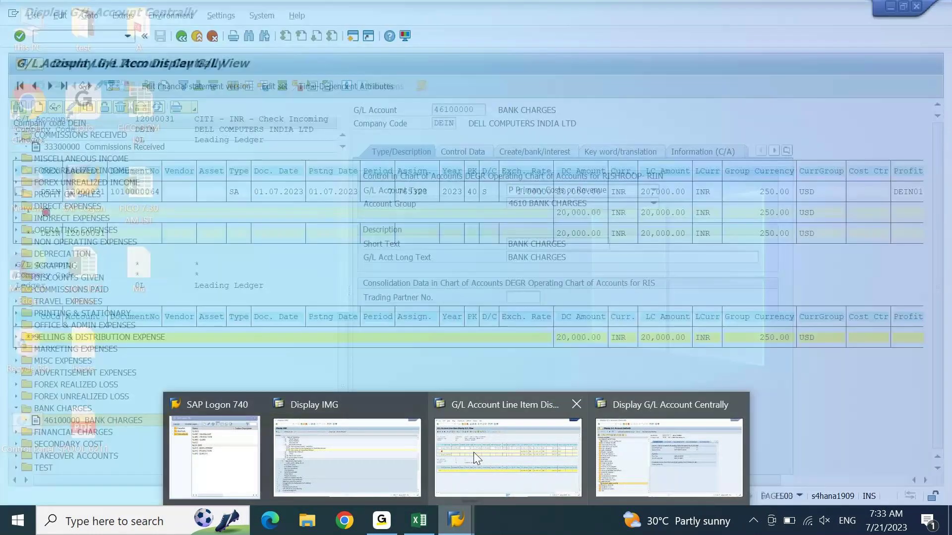
{"action": "mouse_move", "coordinate": [611, 455]}
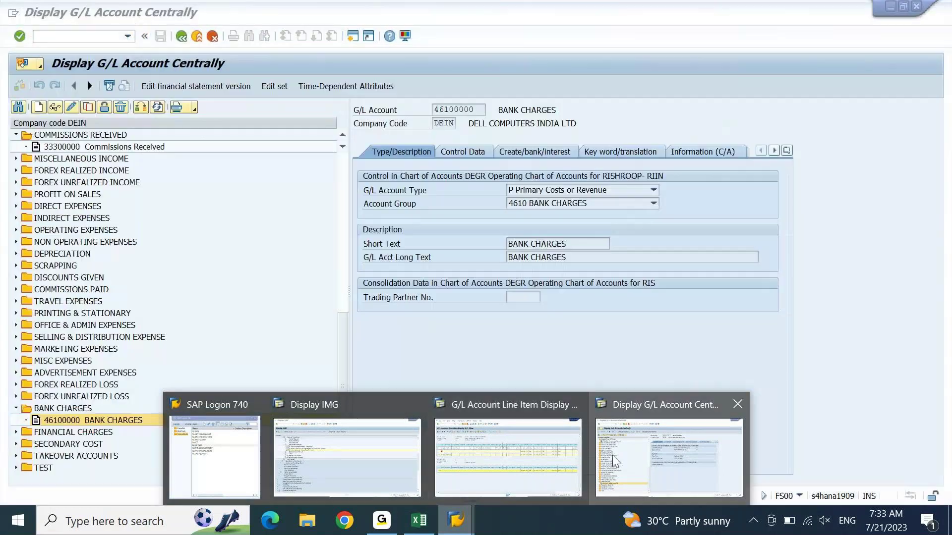
{"action": "left_click", "coordinate": [612, 455]}
{"action": "left_click", "coordinate": [74, 38]}
{"action": "type", "text": "/NFAGLL03"}
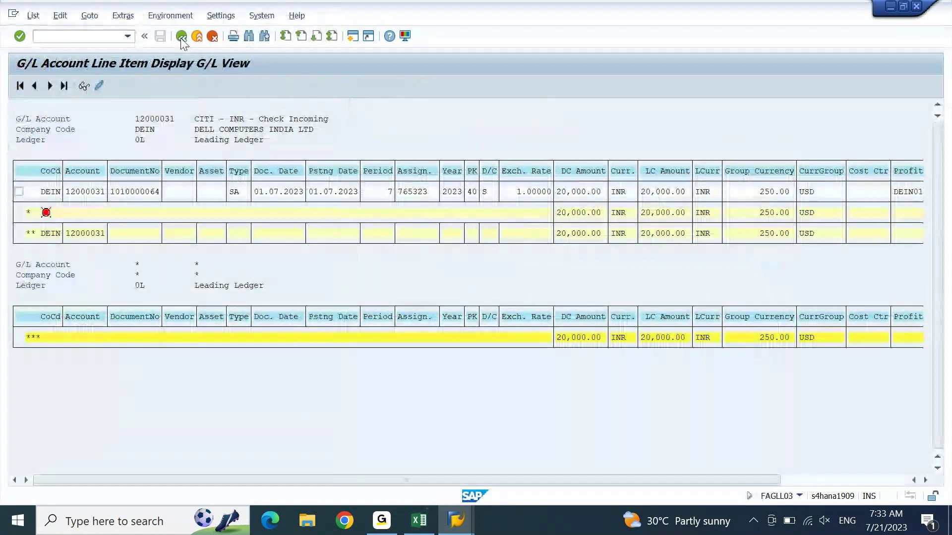
{"action": "left_click", "coordinate": [181, 37]}
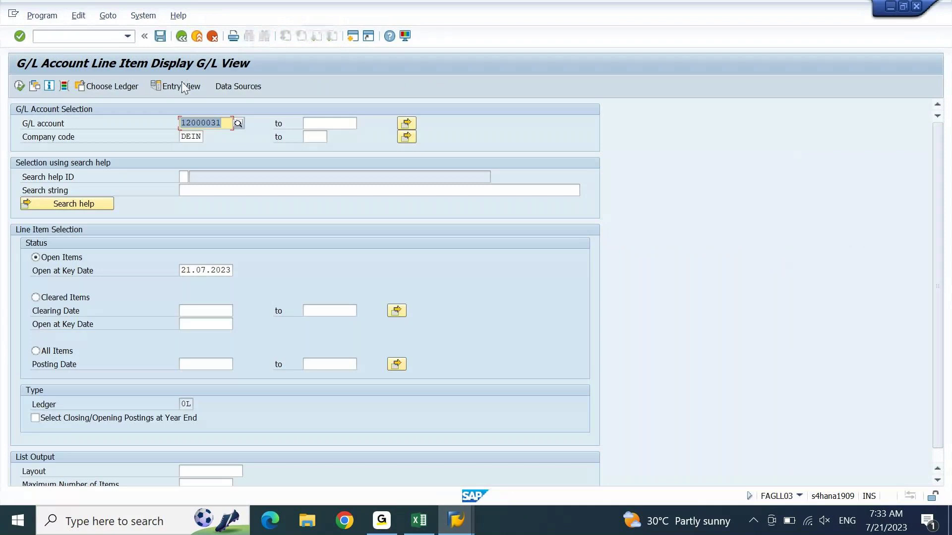
{"action": "left_click", "coordinate": [230, 123]}
{"action": "key", "text": "BackSpace"}
{"action": "type", "text": "0"}
{"action": "key", "text": "Tab"}
{"action": "key", "text": "Return"}
{"action": "key", "text": "ctrl+c"}
Step: Set the upper account to 12000034, run the open items report, and view its 31,000.00 INR total
{"action": "key", "text": "Tab"}
{"action": "key", "text": "ctrl+v"}
{"action": "key", "text": "BackSpace"}
{"action": "type", "text": "5"}
{"action": "key", "text": "Return"}
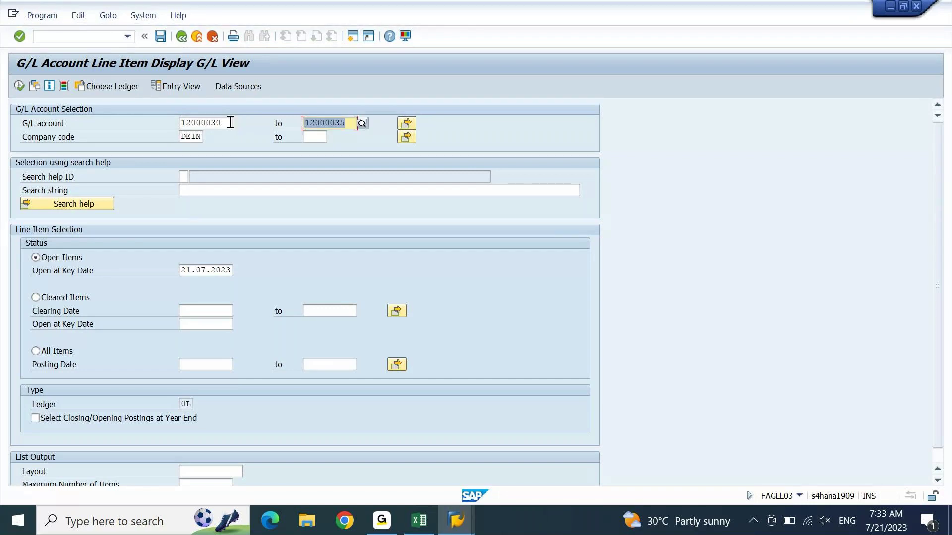
{"action": "key", "text": "BackSpace"}
{"action": "type", "text": "4"}
{"action": "key", "text": "Return"}
{"action": "key", "text": "F8"}
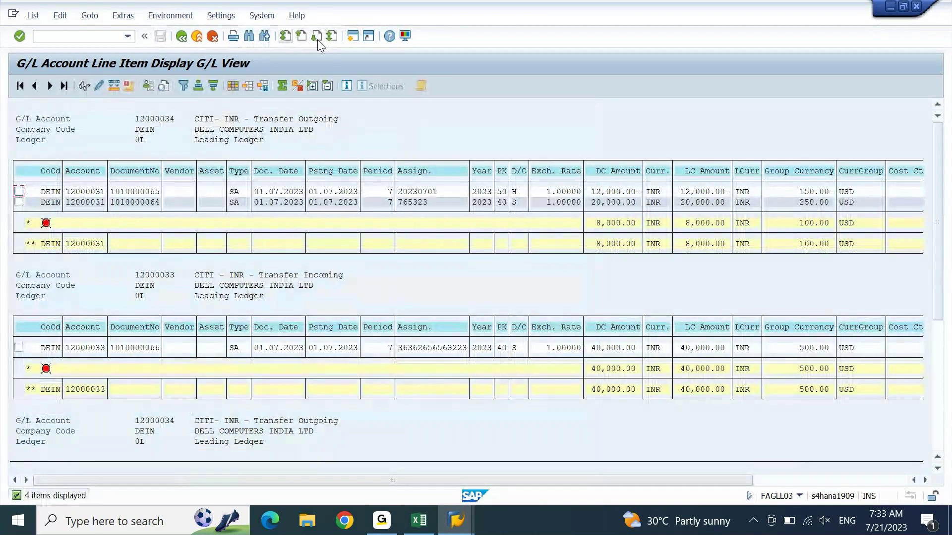
{"action": "left_click", "coordinate": [333, 39]}
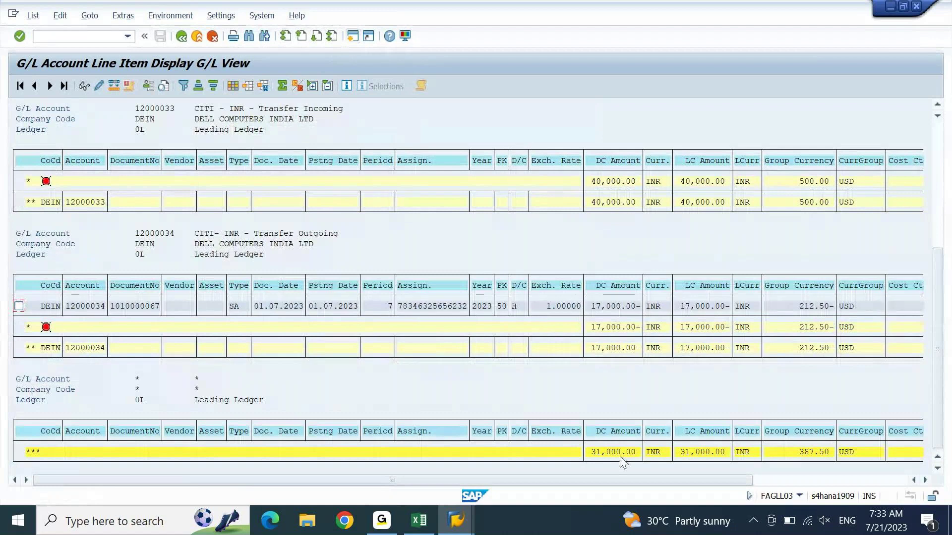
{"action": "key", "text": "alt+Tab"}
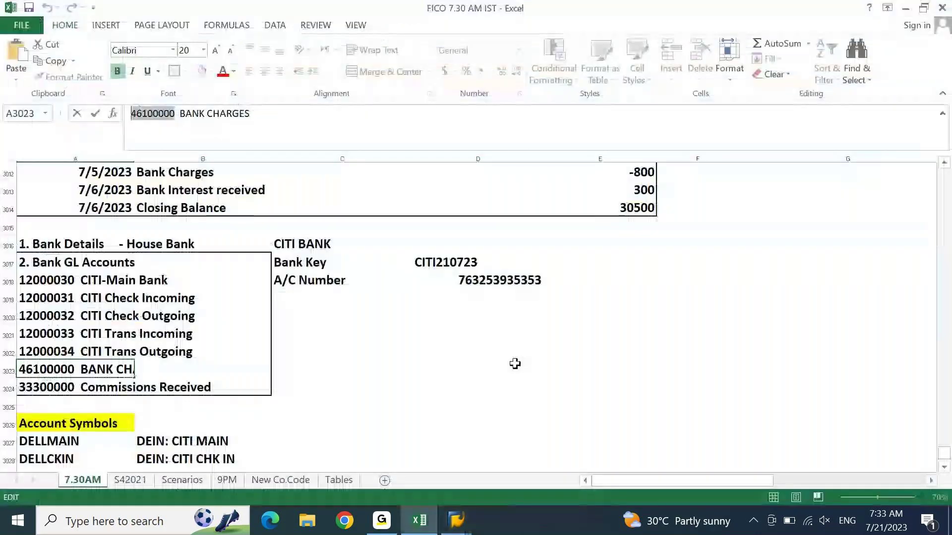
Step: Select amounts E3008:E3011 to confirm they sum to 31000, then return to the FAGLL03 report
{"action": "left_click", "coordinate": [514, 363]}
{"action": "key", "text": "Up"}
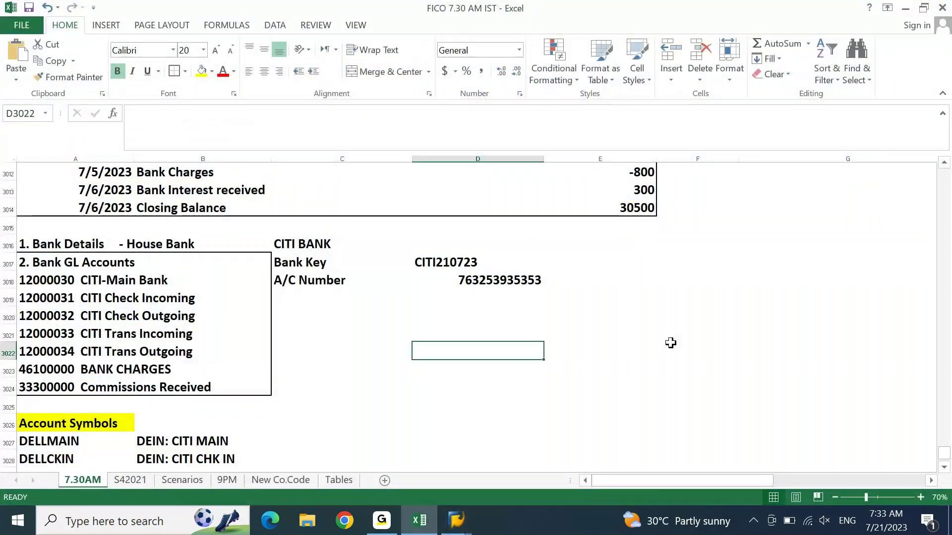
{"action": "key", "text": "Right"}
{"action": "key", "text": "ctrl+Up"}
{"action": "key", "text": "ctrl+Up"}
{"action": "key", "text": "Up"}
{"action": "key", "text": "Up"}
{"action": "key", "text": "Down"}
{"action": "key", "text": "Down"}
{"action": "key", "text": "Down"}
{"action": "key", "text": "Down"}
{"action": "key", "text": "Down"}
{"action": "key", "text": "Down"}
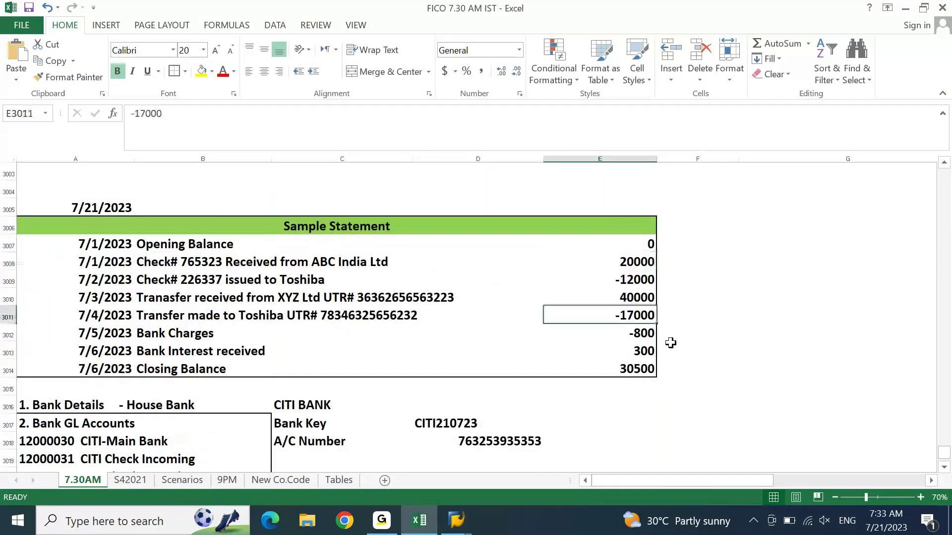
{"action": "key", "text": "shift+Up"}
{"action": "key", "text": "shift+Up"}
{"action": "key", "text": "shift+Up"}
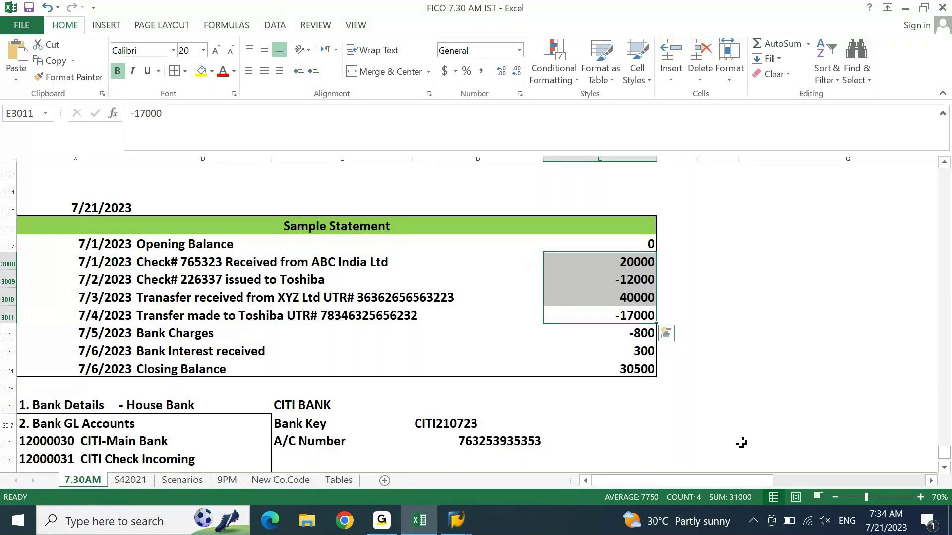
{"action": "left_click", "coordinate": [455, 519]}
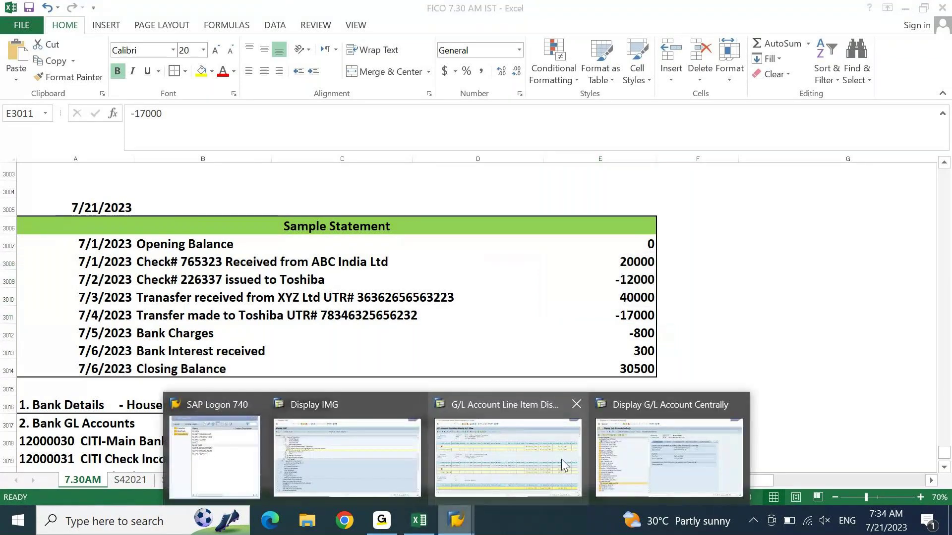
{"action": "left_click", "coordinate": [499, 448]}
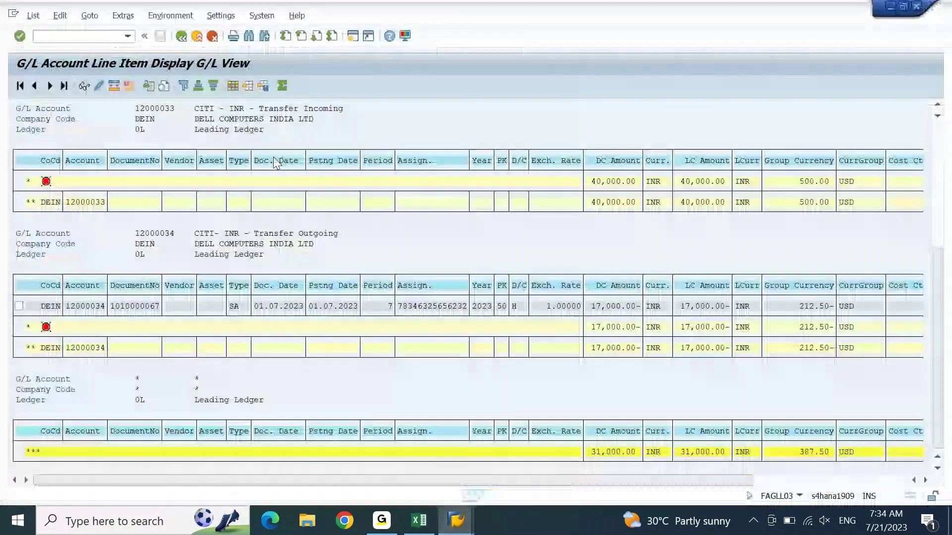
Step: Clear the upper account limit and rerun the report for 12000030 only, which shows no open items
{"action": "left_click", "coordinate": [182, 37]}
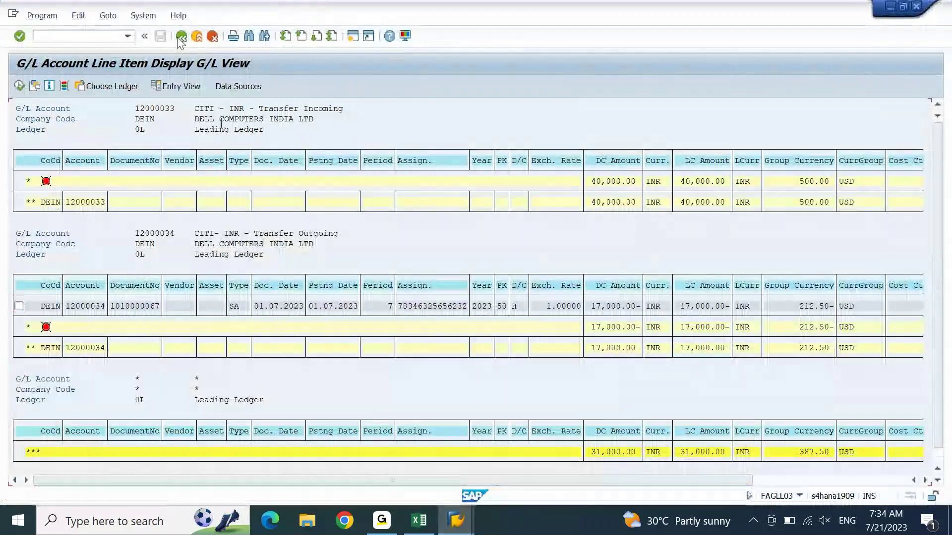
{"action": "key", "text": "Tab"}
{"action": "key", "text": "Delete"}
{"action": "key", "text": "F8"}
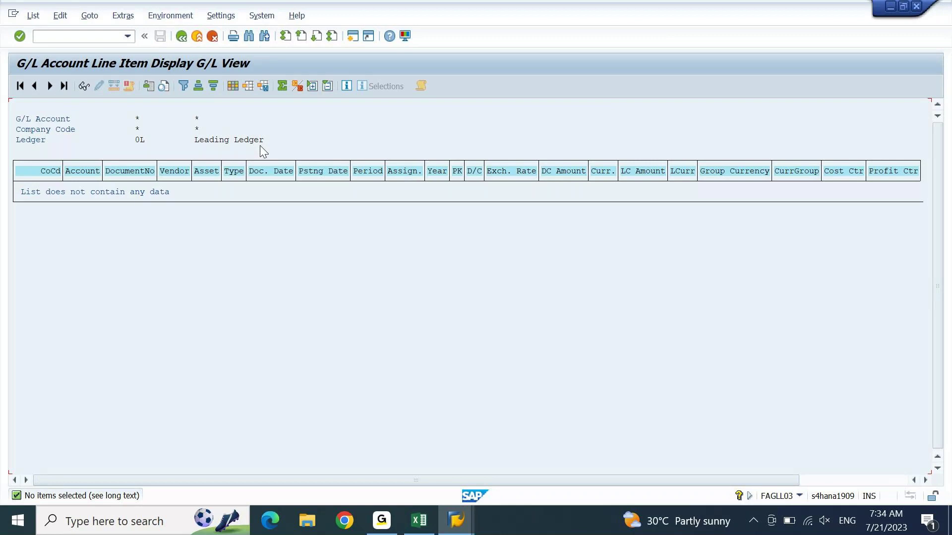
Step: Check that cell E3014 holds the 30500 closing balance computed by =SUM(E3007:E3013)
{"action": "left_click", "coordinate": [419, 521]}
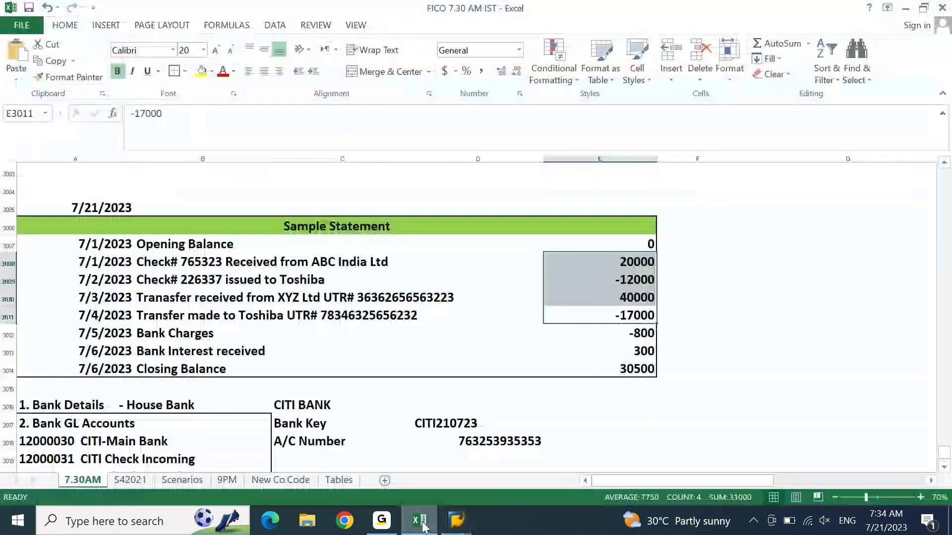
{"action": "left_click", "coordinate": [740, 370]}
{"action": "left_click", "coordinate": [648, 368]}
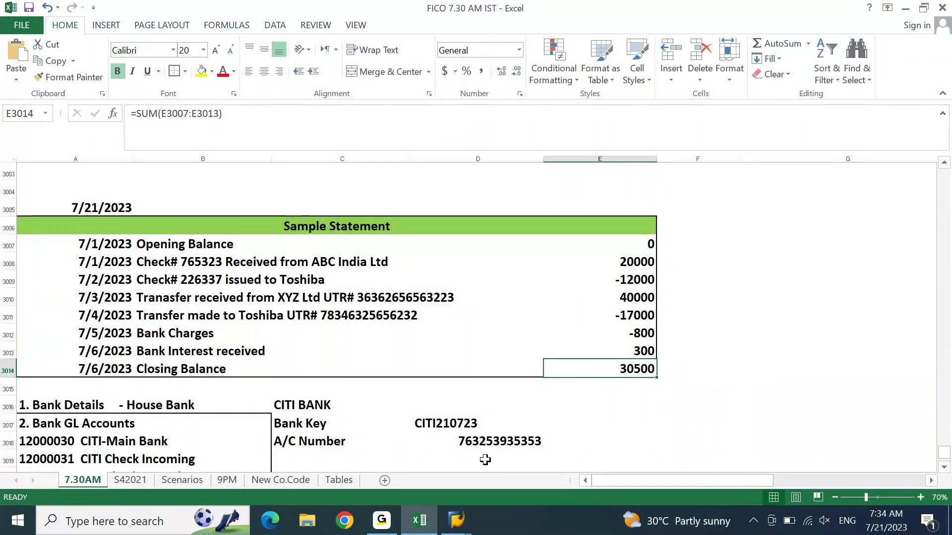
{"action": "left_click", "coordinate": [456, 520]}
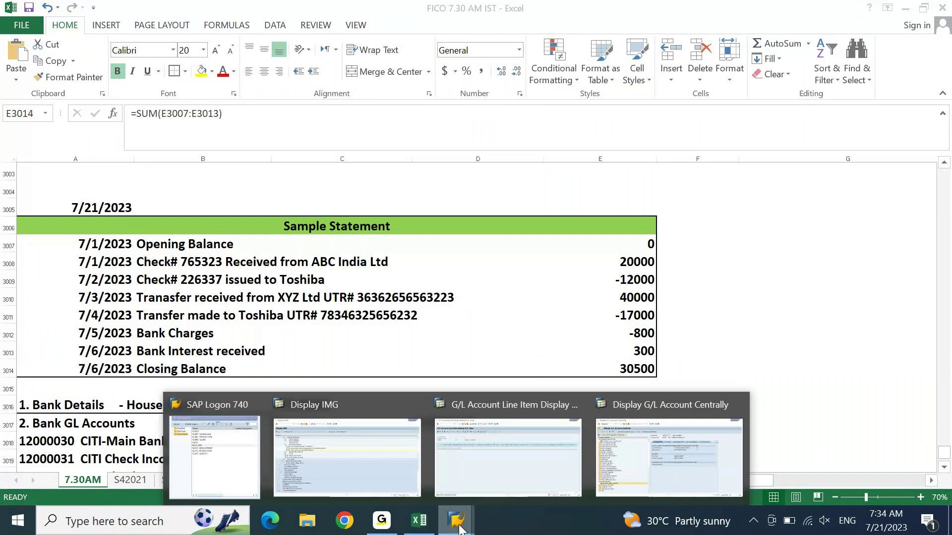
Step: Start /NFF67 and choose house bank CITI with account ID CITI1
{"action": "left_click", "coordinate": [543, 461]}
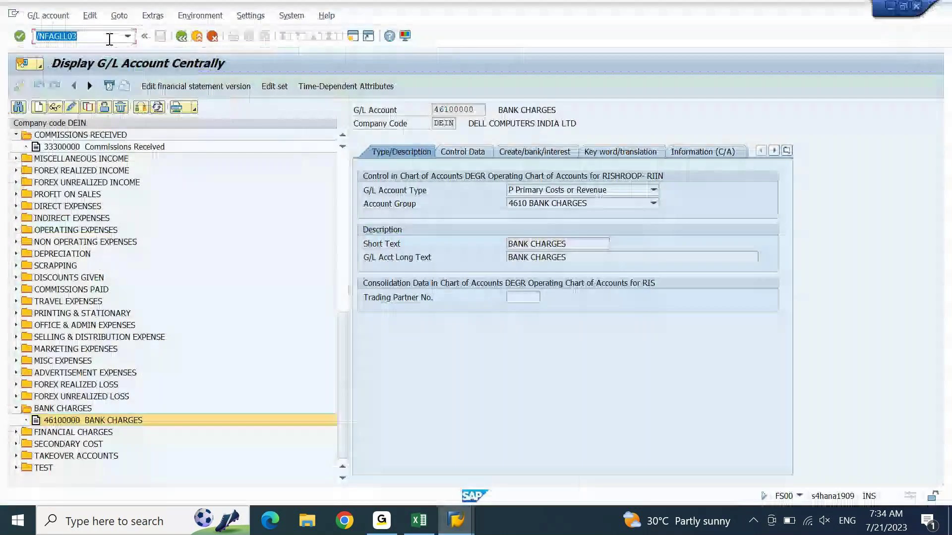
{"action": "type", "text": "/NFF"}
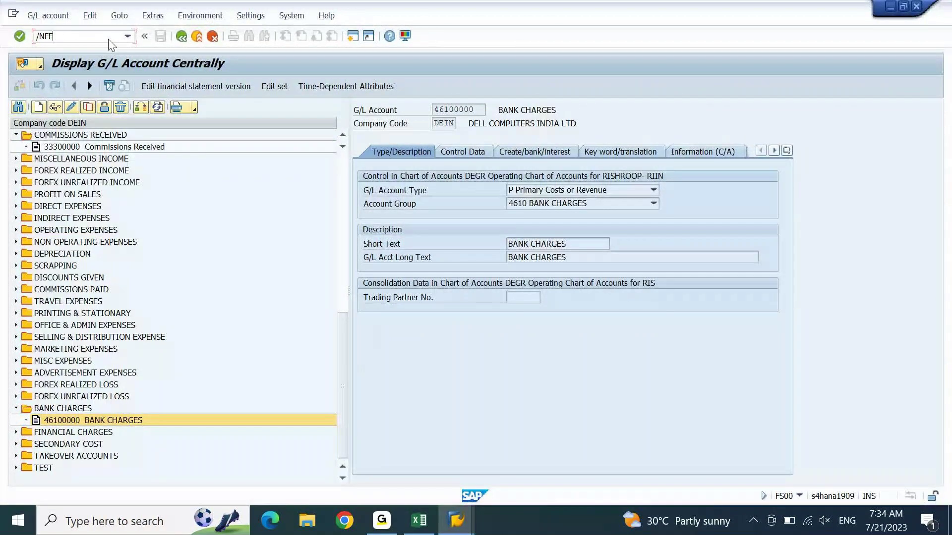
{"action": "type", "text": "67"}
{"action": "key", "text": "Return"}
{"action": "key", "text": "Tab"}
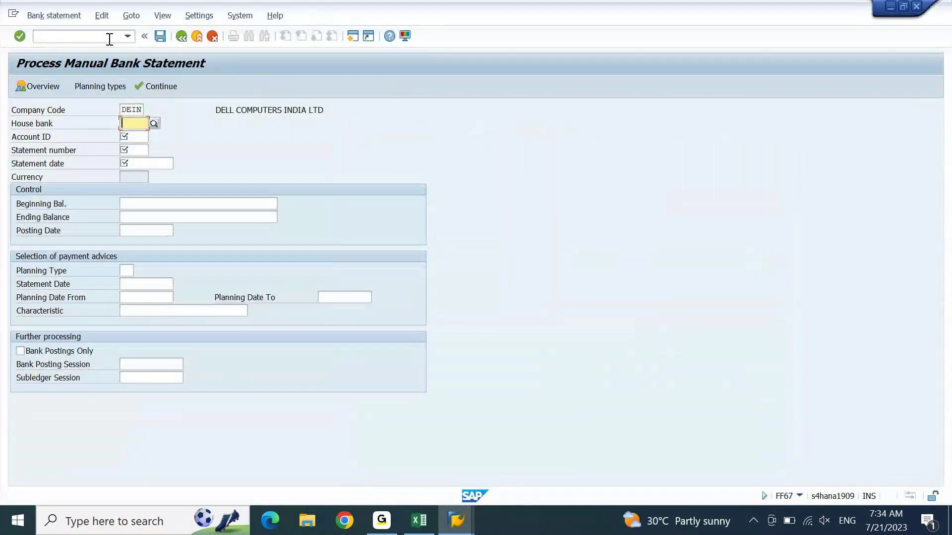
{"action": "key", "text": "F4"}
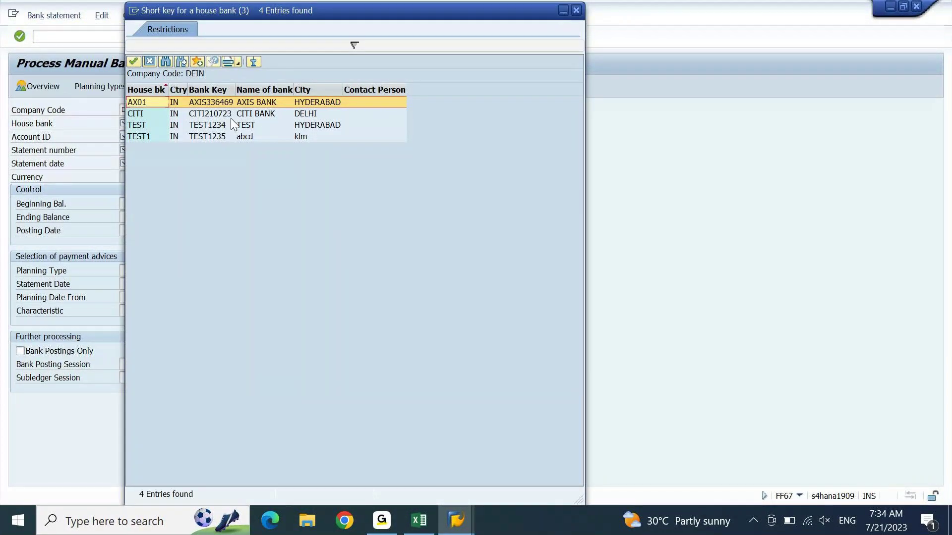
{"action": "double_click", "coordinate": [231, 118]}
{"action": "key", "text": "F4"}
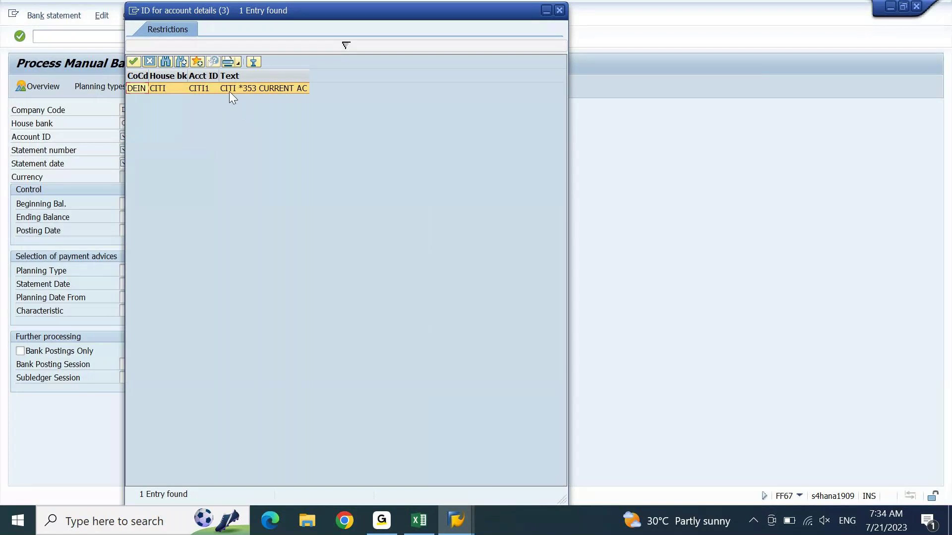
{"action": "double_click", "coordinate": [229, 91]}
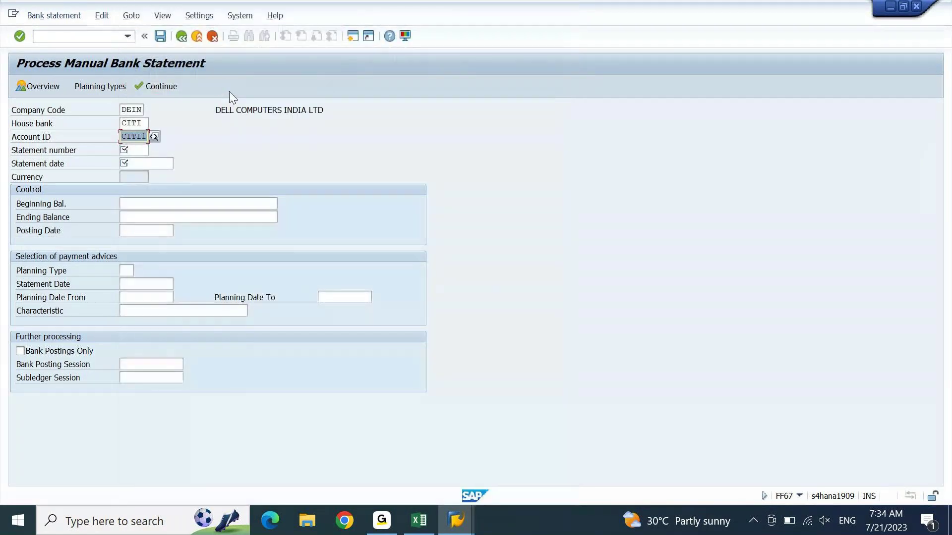
Step: Enter statement number 1 with statement and posting dates of 21.07.2023
{"action": "left_click", "coordinate": [128, 151]}
{"action": "type", "text": "1"}
{"action": "key", "text": "Tab"}
{"action": "key", "text": "F4"}
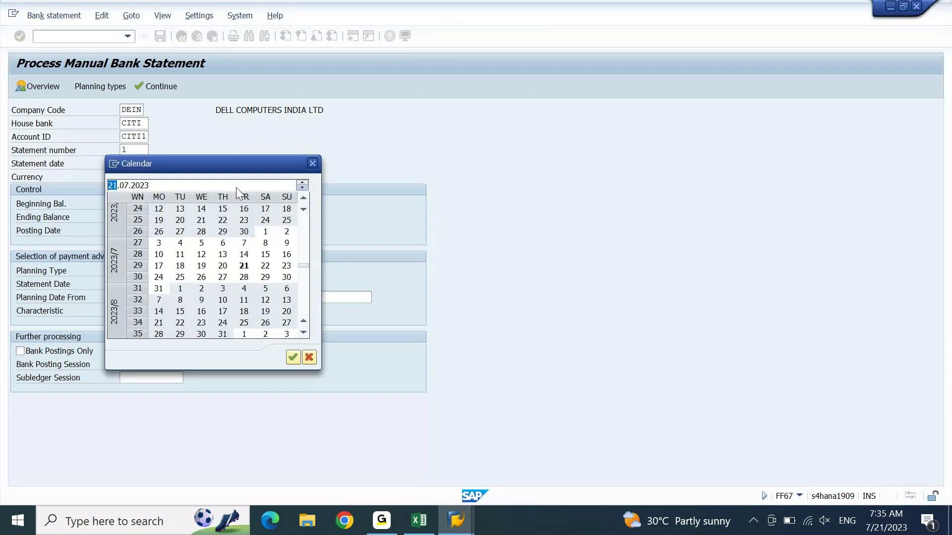
{"action": "left_click", "coordinate": [243, 266]}
{"action": "left_click", "coordinate": [245, 267]}
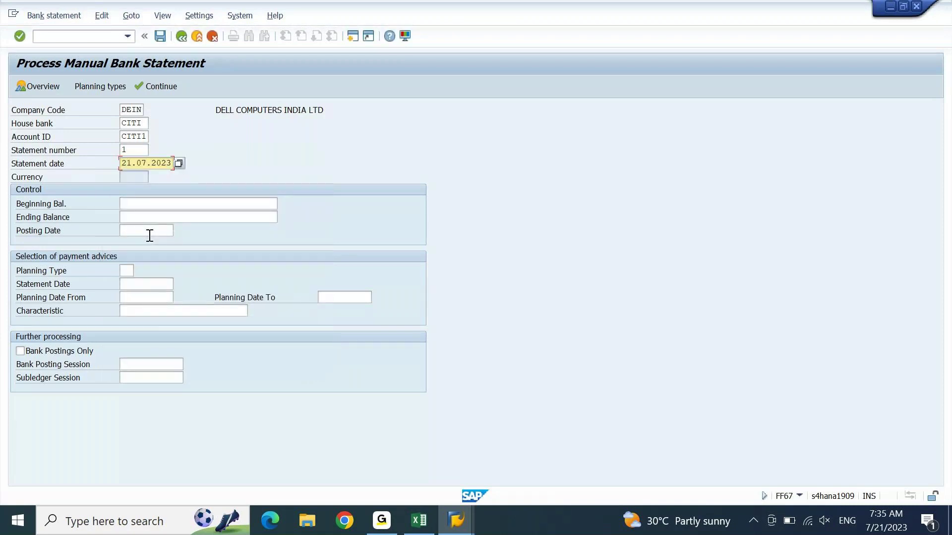
{"action": "left_click", "coordinate": [149, 231]}
{"action": "type", "text": "21.07.2023"}
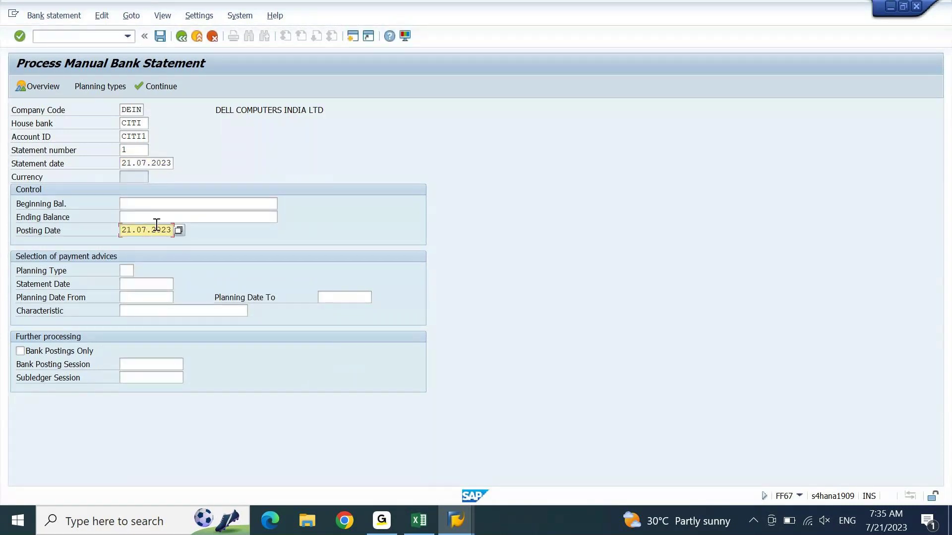
{"action": "left_click", "coordinate": [199, 205]}
{"action": "left_click", "coordinate": [419, 519]}
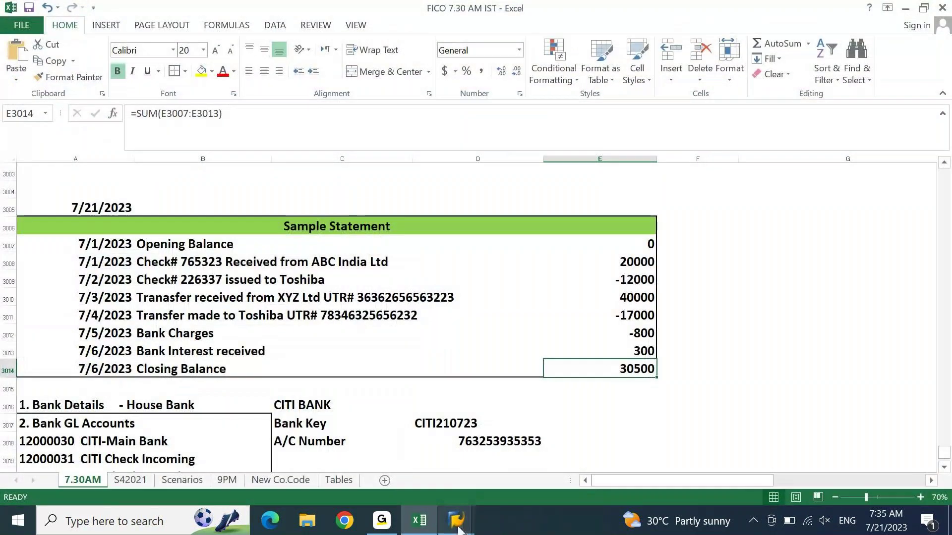
Step: Compare the statement balances in Excel before returning to the FF67 header
{"action": "mouse_move", "coordinate": [456, 520]}
{"action": "left_click", "coordinate": [522, 486]}
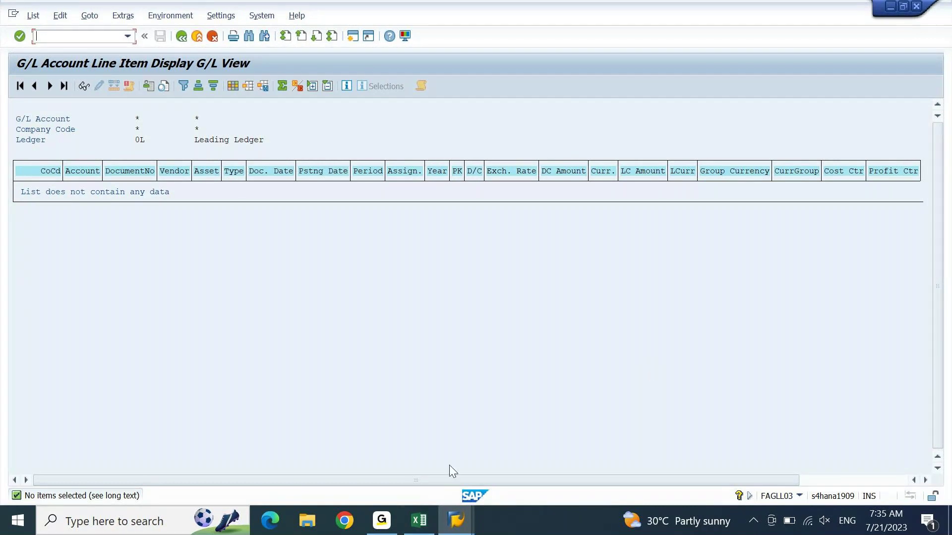
{"action": "left_click", "coordinate": [419, 521]}
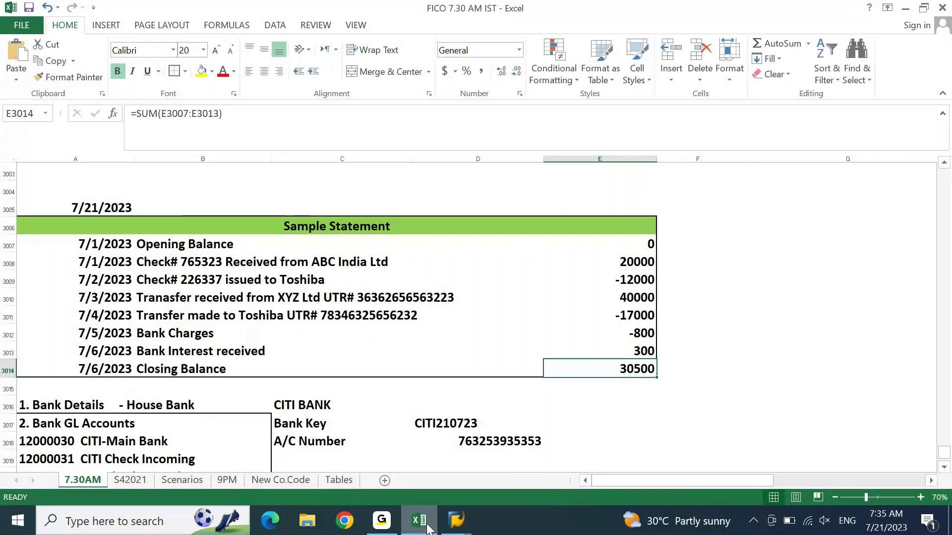
{"action": "left_click", "coordinate": [427, 527]}
{"action": "mouse_move", "coordinate": [455, 519]}
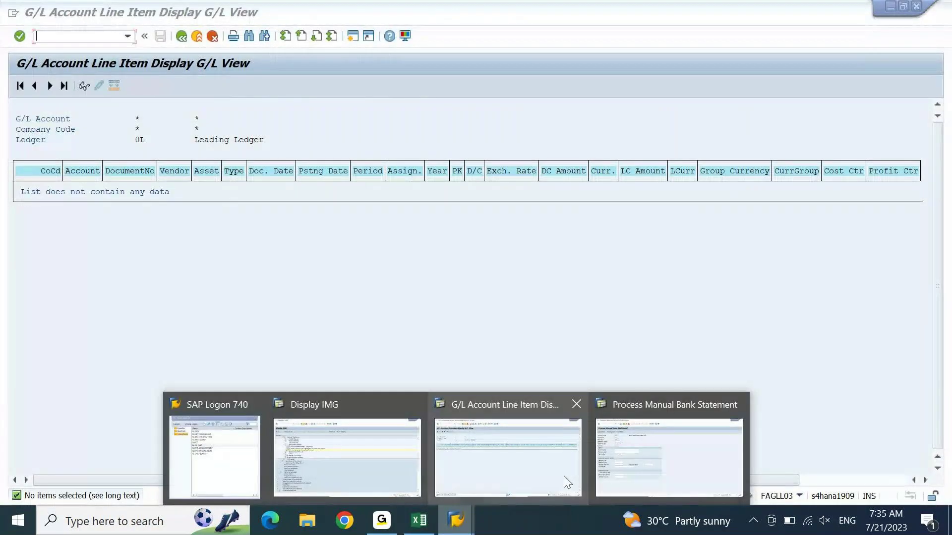
{"action": "left_click", "coordinate": [570, 481]}
{"action": "left_click", "coordinate": [227, 209]}
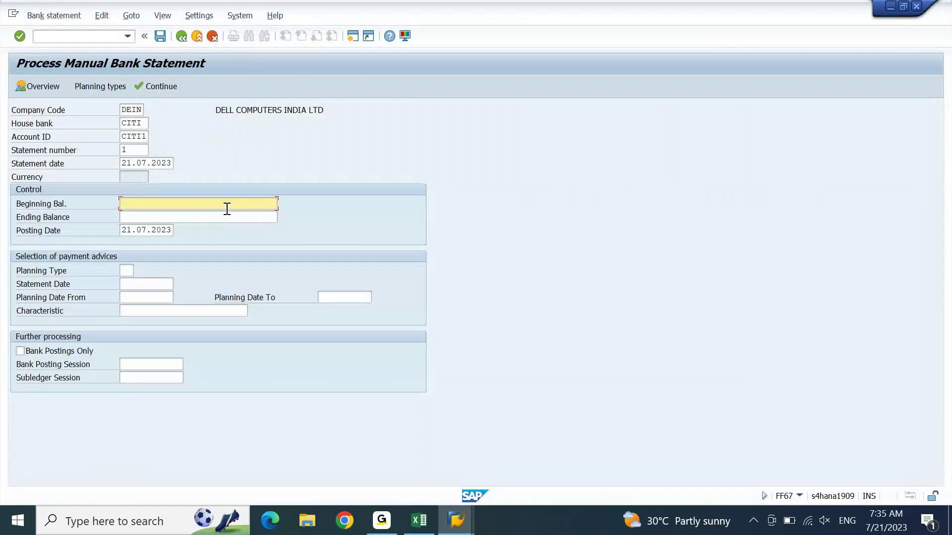
{"action": "left_click", "coordinate": [420, 520]}
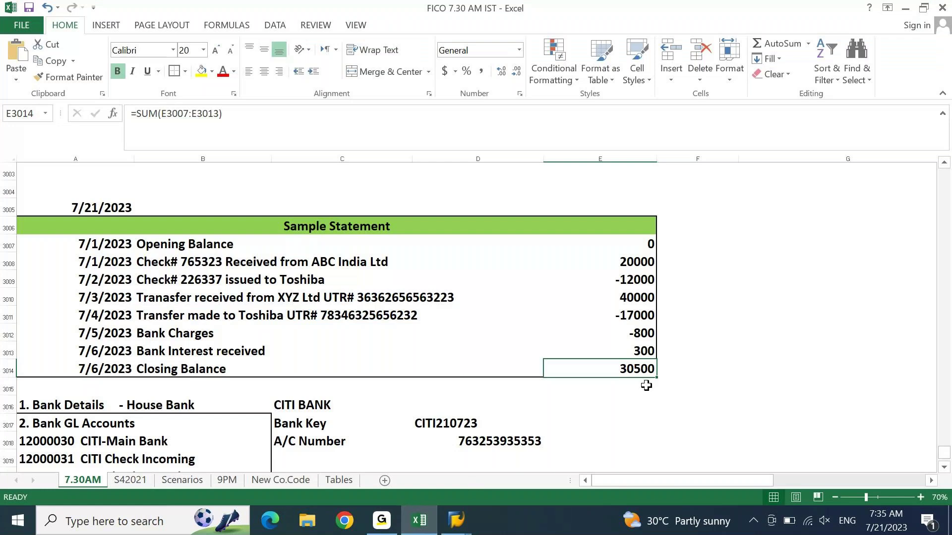
{"action": "key", "text": "alt+Tab"}
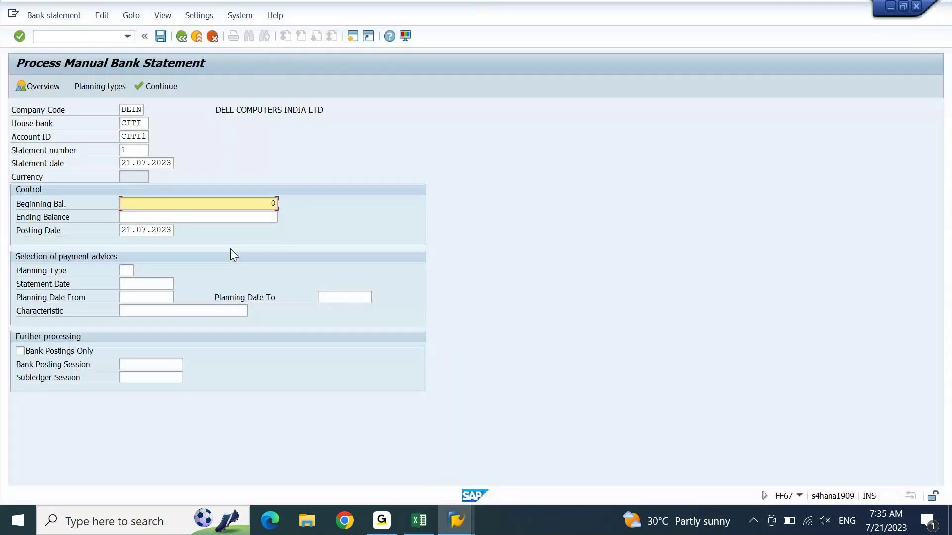
Step: Enter an ending balance of 30500 and confirm the statement header
{"action": "left_click", "coordinate": [246, 214]}
{"action": "type", "text": "30500"}
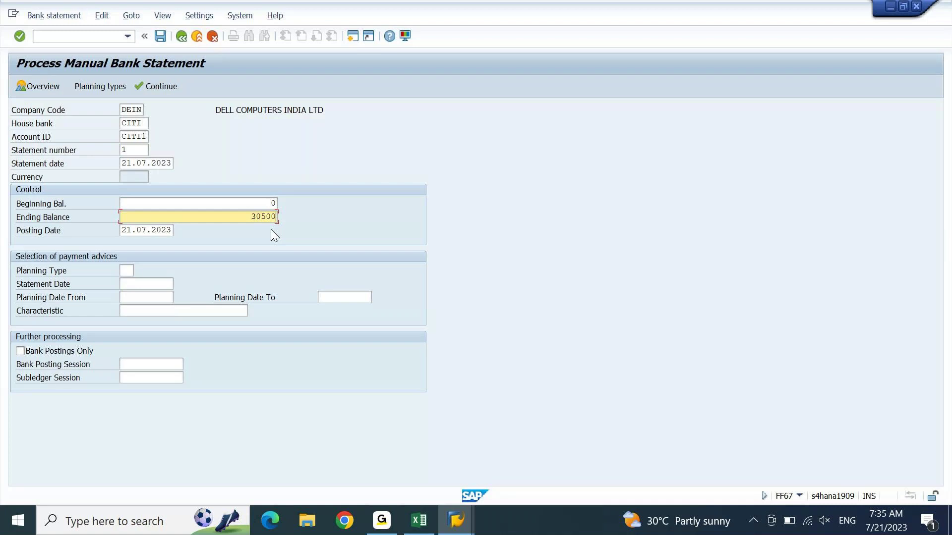
{"action": "key", "text": "Return"}
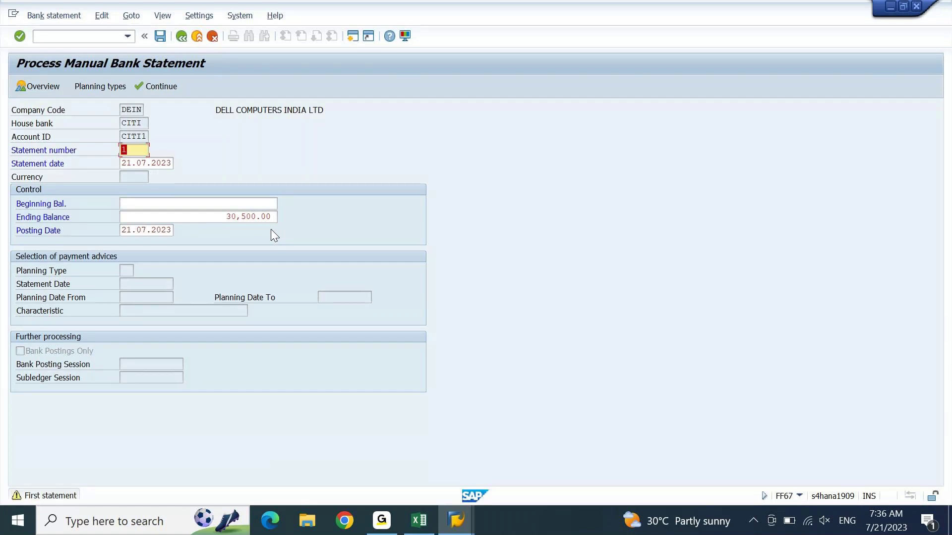
{"action": "key", "text": "Return"}
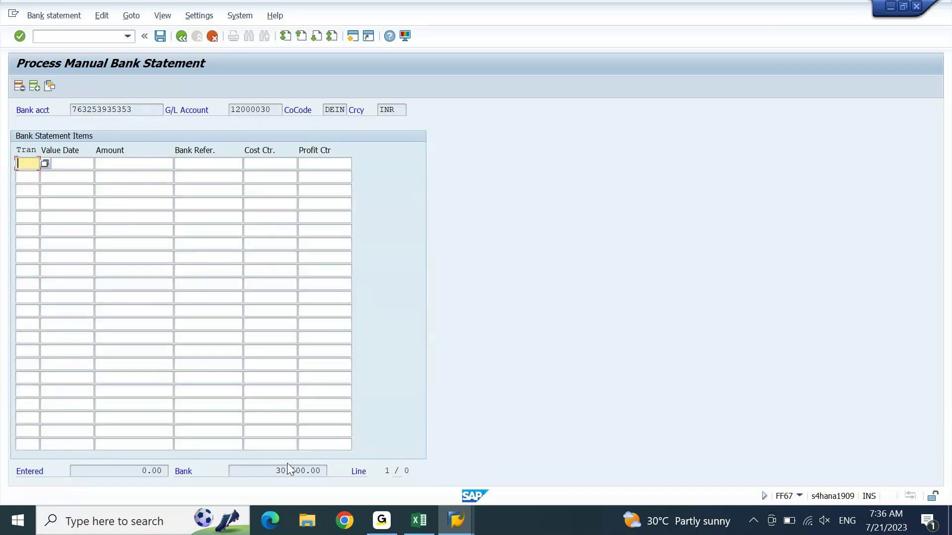
Step: Select the 30,500.00 bank total on the items screen, then bring up the Excel Sample Statement
{"action": "left_click_drag", "start_coordinate": [276, 473], "coordinate": [327, 477]}
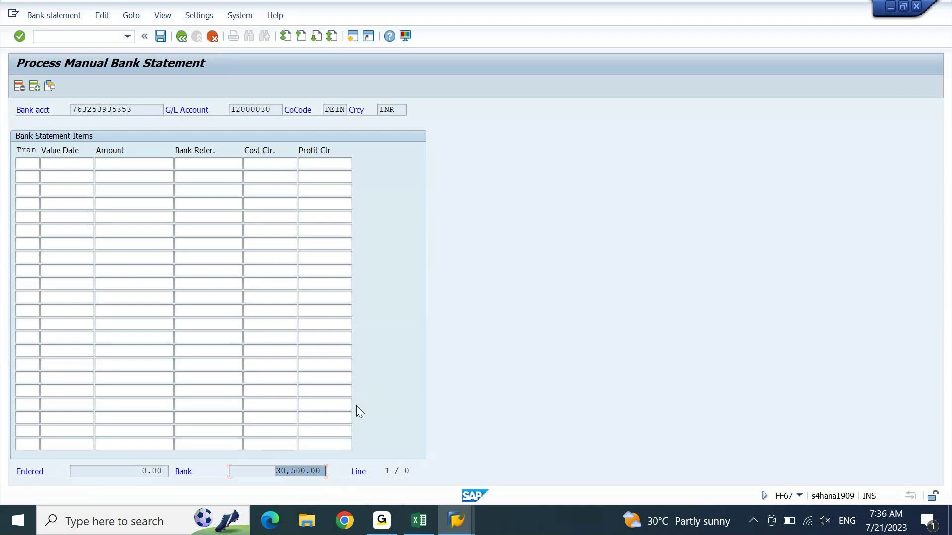
{"action": "left_click", "coordinate": [405, 522]}
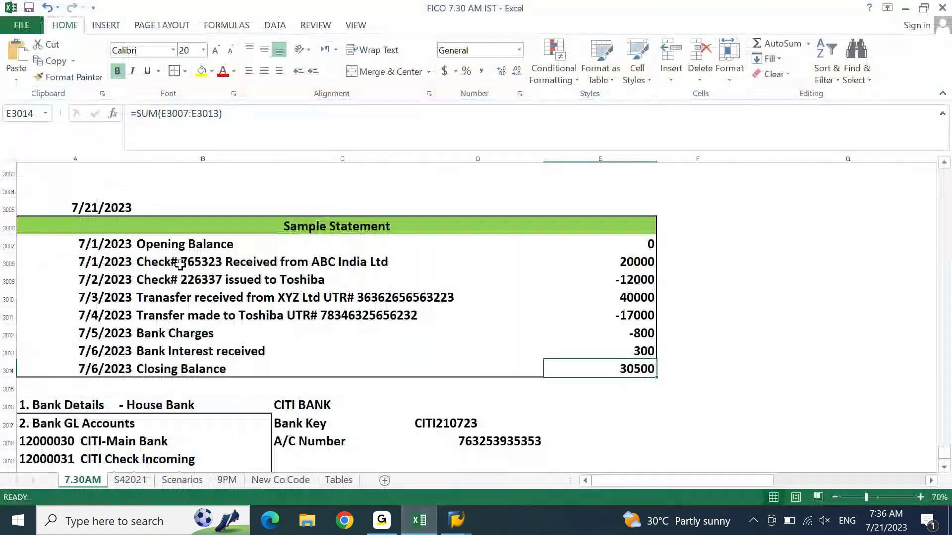
Step: Review the CITI statement lines in Excel: XYZ Ltd transfer, ABC India check, Toshiba check and transfer
{"action": "left_click", "coordinate": [231, 292]}
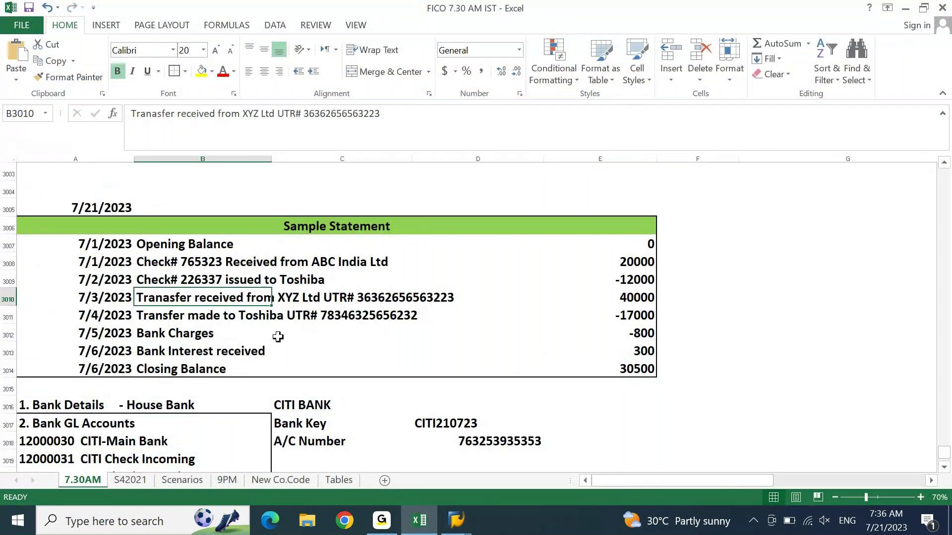
{"action": "key", "text": "Up"}
{"action": "key", "text": "Up"}
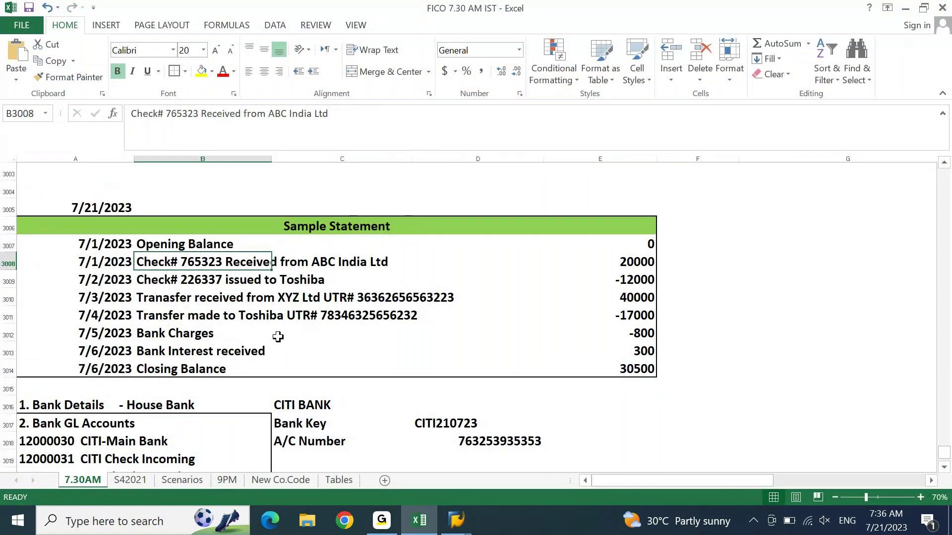
{"action": "key", "text": "Down"}
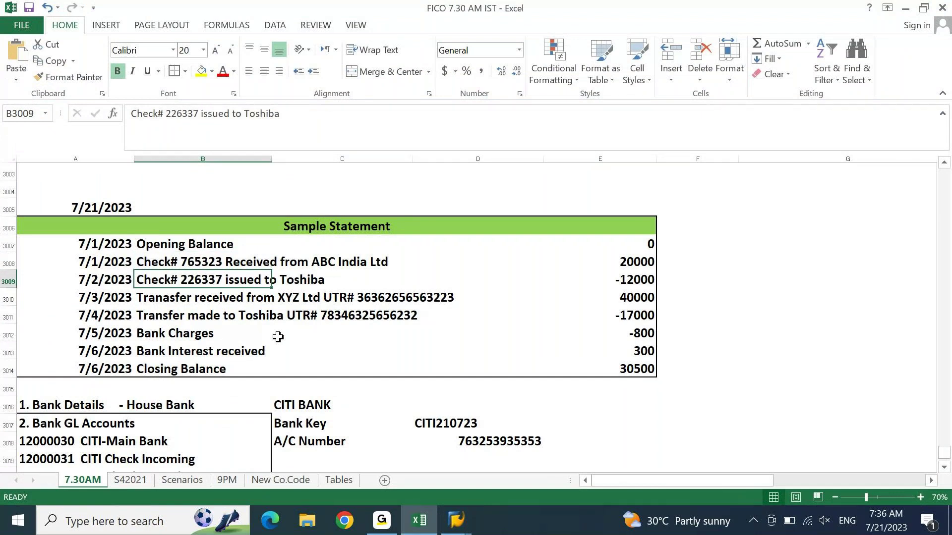
{"action": "key", "text": "Down"}
{"action": "key", "text": "Down"}
Step: Copy the six posting rule keys DCCI through DCBI and return to SAP's items table
{"action": "key", "text": "Left"}
{"action": "key", "text": "Page_Down"}
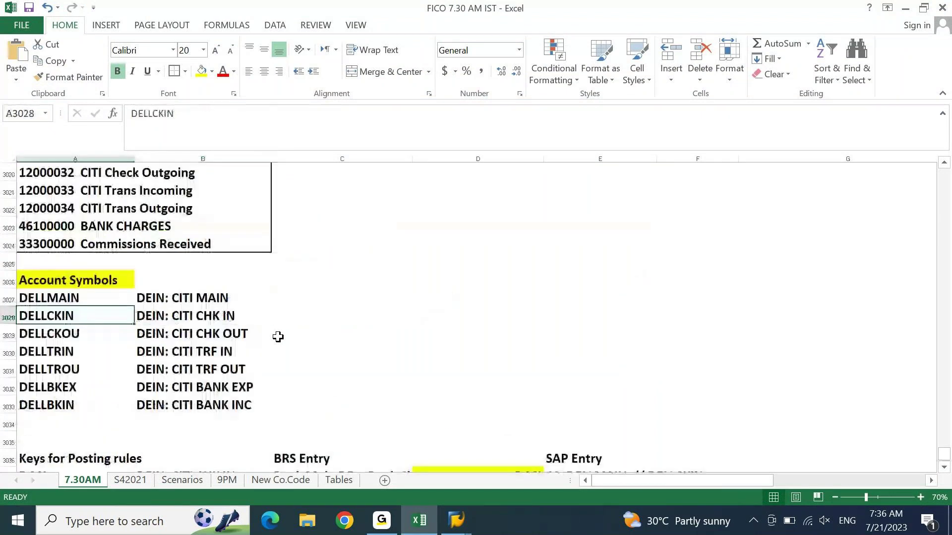
{"action": "key", "text": "Page_Down"}
{"action": "scroll", "coordinate": [278, 337], "scroll_direction": "down", "scroll_amount": 1}
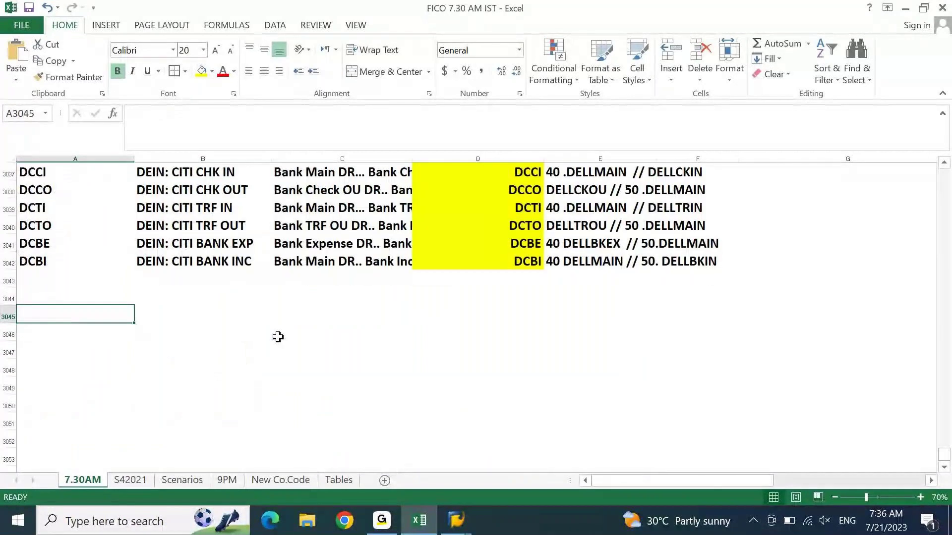
{"action": "key", "text": "ctrl+Up"}
{"action": "key", "text": "ctrl+Up"}
{"action": "key", "text": "ctrl+Up"}
{"action": "key", "text": "Down"}
{"action": "key", "text": "Down"}
{"action": "key", "text": "Down"}
{"action": "key", "text": "Down"}
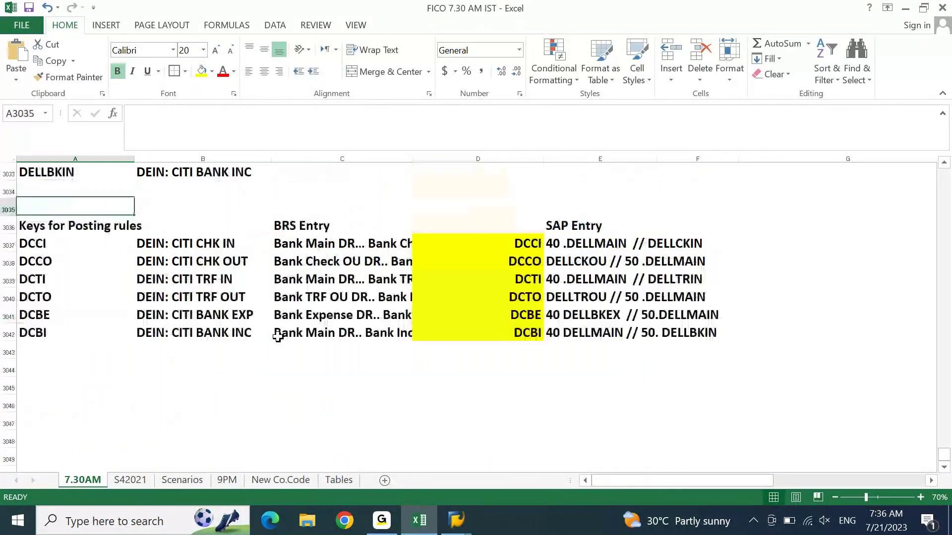
{"action": "key", "text": "ctrl+shift+Down"}
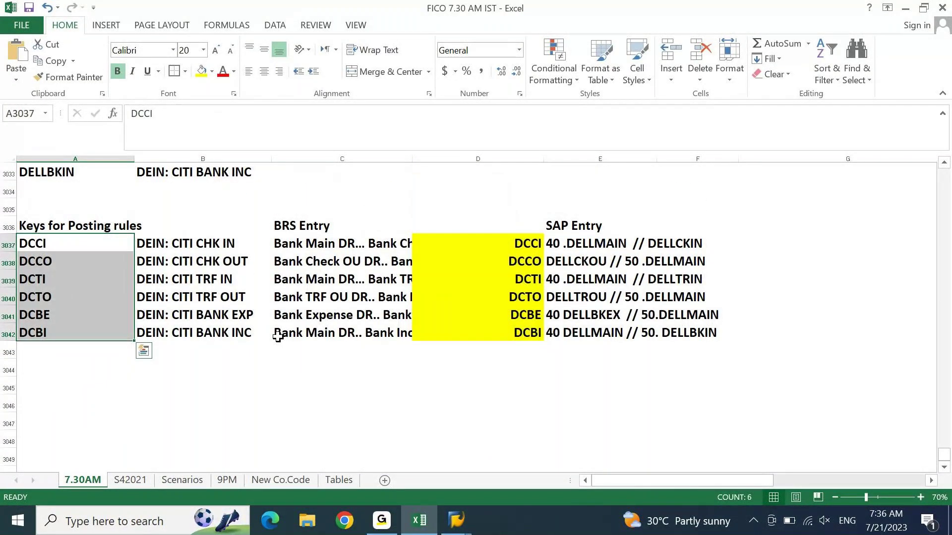
{"action": "key", "text": "ctrl+c"}
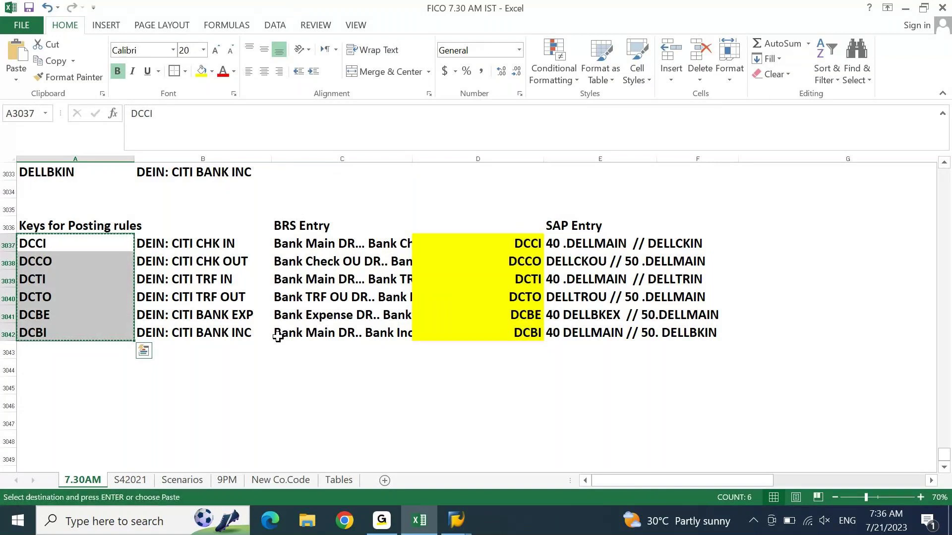
{"action": "left_click", "coordinate": [419, 521]}
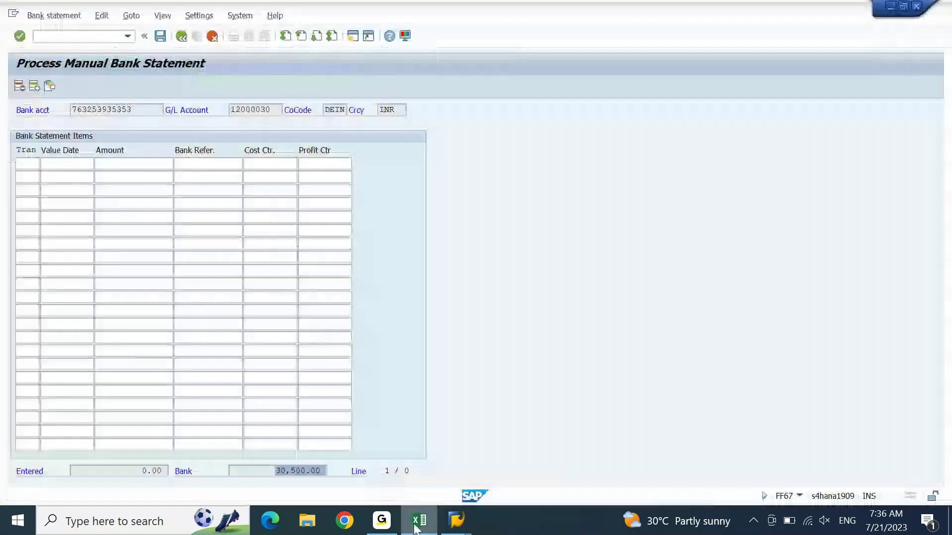
Step: Paste the posting rule keys into the transaction column and set the first value date to 21.07.2023
{"action": "left_click", "coordinate": [30, 165]}
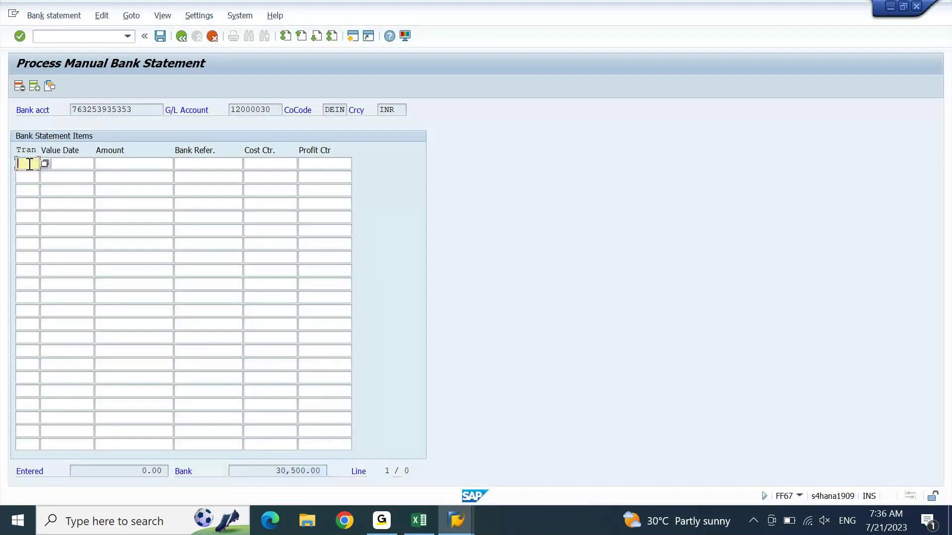
{"action": "key", "text": "ctrl+v"}
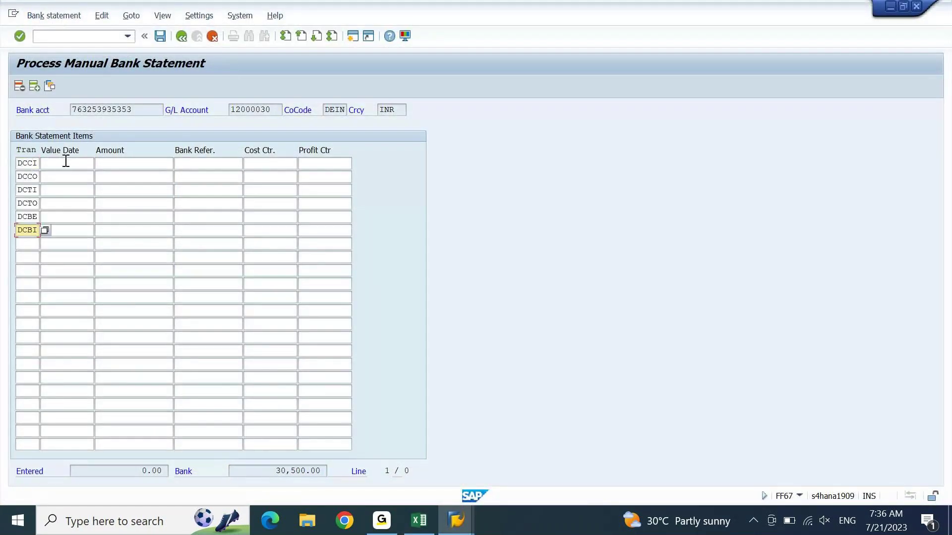
{"action": "left_click", "coordinate": [66, 162]}
{"action": "key", "text": "space"}
{"action": "key", "text": "Down"}
{"action": "key", "text": "Return"}
{"action": "key", "text": "Tab"}
{"action": "key", "text": "shift+Tab"}
{"action": "key", "text": "Home"}
{"action": "key", "text": "Right"}
{"action": "key", "text": "Right"}
{"action": "key", "text": "shift+Left"}
{"action": "key", "text": "shift+Left"}
{"action": "type", "text": "21"}
{"action": "key", "text": "Tab"}
{"action": "key", "text": "shift+Tab"}
Step: Fill value date 21.07.2023 into the DCCO through DCBI rows
{"action": "key", "text": "Down"}
{"action": "key", "text": "ctrl+v"}
{"action": "key", "text": "Down"}
{"action": "key", "text": "ctrl+v"}
{"action": "key", "text": "Down"}
{"action": "key", "text": "ctrl+v"}
{"action": "key", "text": "Down"}
{"action": "key", "text": "ctrl+v"}
{"action": "key", "text": "Down"}
{"action": "key", "text": "ctrl+v"}
{"action": "key", "text": "Up"}
{"action": "key", "text": "Up"}
{"action": "key", "text": "Up"}
{"action": "key", "text": "Up"}
{"action": "key", "text": "Up"}
{"action": "key", "text": "Tab"}
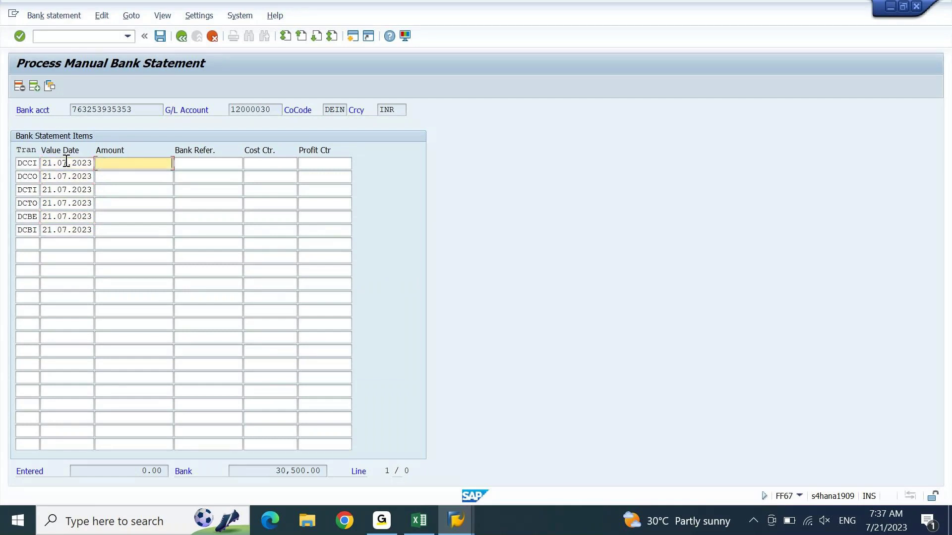
Step: Enter amounts 20000 for DCCI and 12000 for DCCO, read from the Excel statement
{"action": "left_click", "coordinate": [419, 520]}
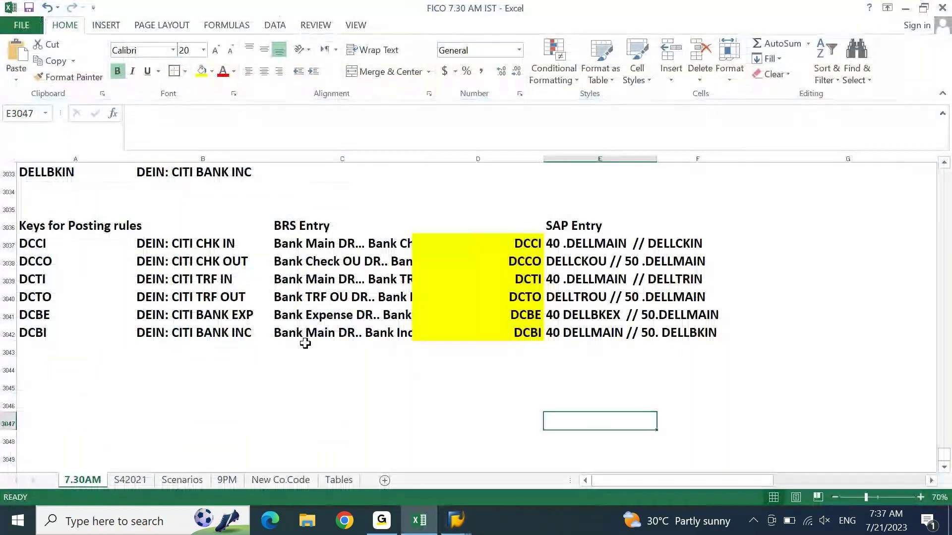
{"action": "key", "text": "Left"}
{"action": "key", "text": "Up"}
{"action": "key", "text": "Up"}
{"action": "key", "text": "Up"}
{"action": "key", "text": "Up"}
{"action": "key", "text": "Up"}
{"action": "key", "text": "Up"}
{"action": "key", "text": "Up"}
{"action": "key", "text": "Up"}
{"action": "key", "text": "Up"}
{"action": "key", "text": "Up"}
{"action": "key", "text": "Up"}
{"action": "key", "text": "Up"}
{"action": "key", "text": "Up"}
{"action": "key", "text": "Up"}
{"action": "key", "text": "Up"}
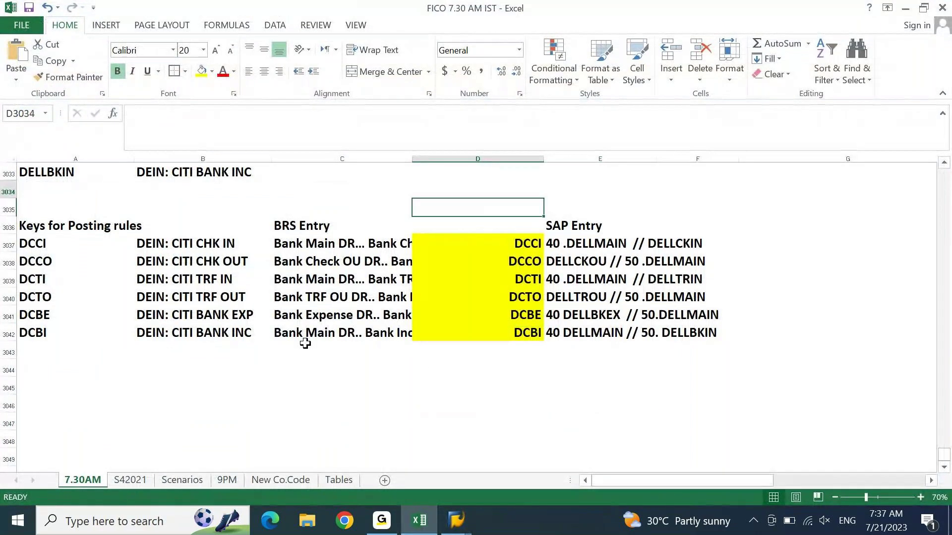
{"action": "key", "text": "Left"}
{"action": "key", "text": "Up"}
{"action": "key", "text": "Up"}
{"action": "key", "text": "Up"}
{"action": "key", "text": "Up"}
{"action": "key", "text": "Up"}
{"action": "key", "text": "Up"}
{"action": "key", "text": "Up"}
{"action": "key", "text": "Up"}
{"action": "key", "text": "Up"}
{"action": "key", "text": "Up"}
{"action": "key", "text": "Up"}
{"action": "key", "text": "Up"}
{"action": "key", "text": "Up"}
{"action": "key", "text": "Up"}
{"action": "key", "text": "Up"}
{"action": "key", "text": "Up"}
{"action": "key", "text": "Up"}
{"action": "key", "text": "Up"}
{"action": "key", "text": "Up"}
{"action": "key", "text": "Up"}
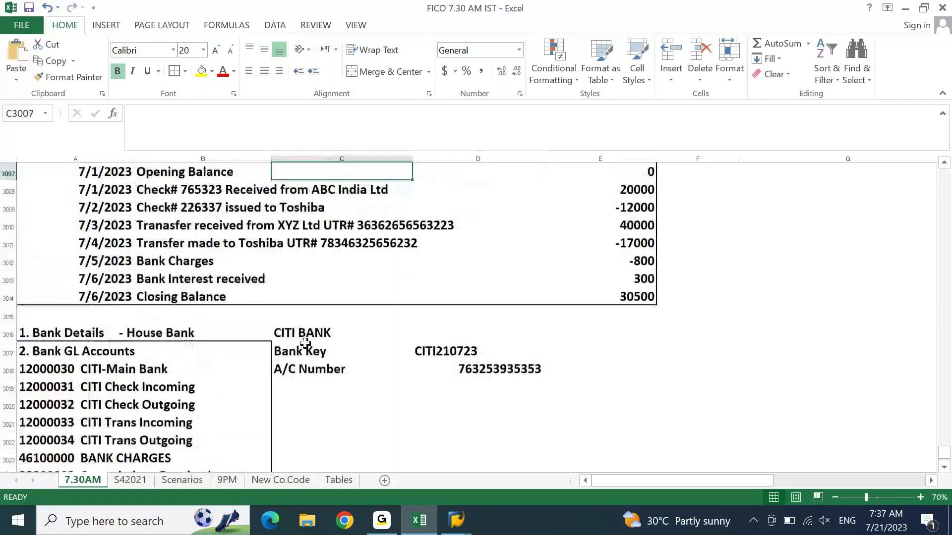
{"action": "key", "text": "Right"}
{"action": "key", "text": "alt+Tab"}
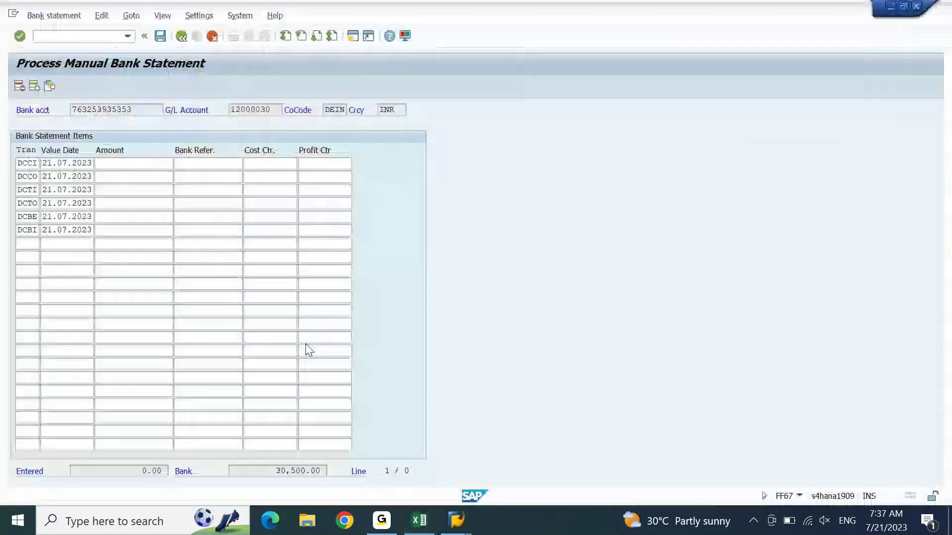
{"action": "type", "text": "20000"}
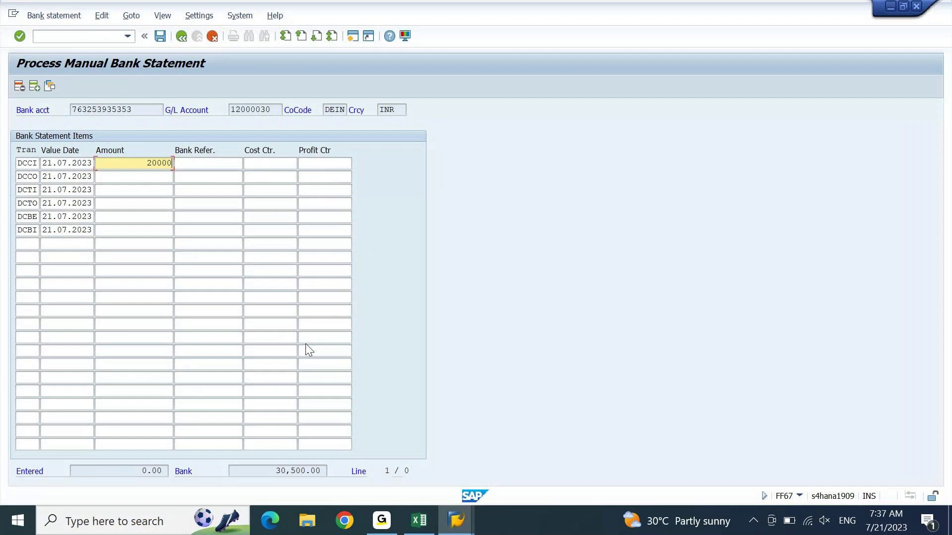
{"action": "key", "text": "Down"}
{"action": "type", "text": "12000"}
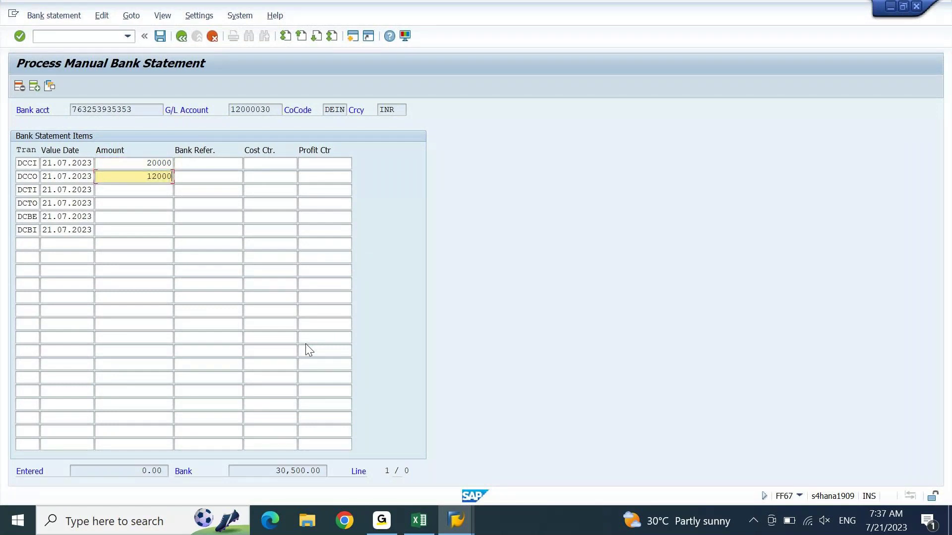
Step: Enter 40000 for DCTI and 17000 for DCTO from the Excel transfer amounts
{"action": "key", "text": "alt+Tab"}
{"action": "key", "text": "Down"}
{"action": "key", "text": "Down"}
{"action": "key", "text": "Down"}
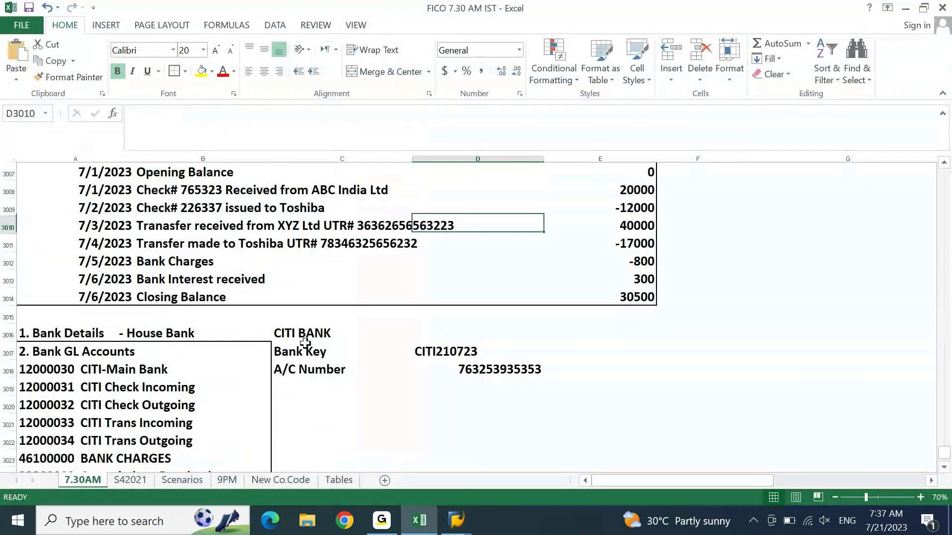
{"action": "key", "text": "Right"}
{"action": "key", "text": "Down"}
{"action": "key", "text": "alt+Tab"}
{"action": "key", "text": "Down"}
{"action": "type", "text": "40000"}
{"action": "key", "text": "Down"}
{"action": "type", "text": "17000"}
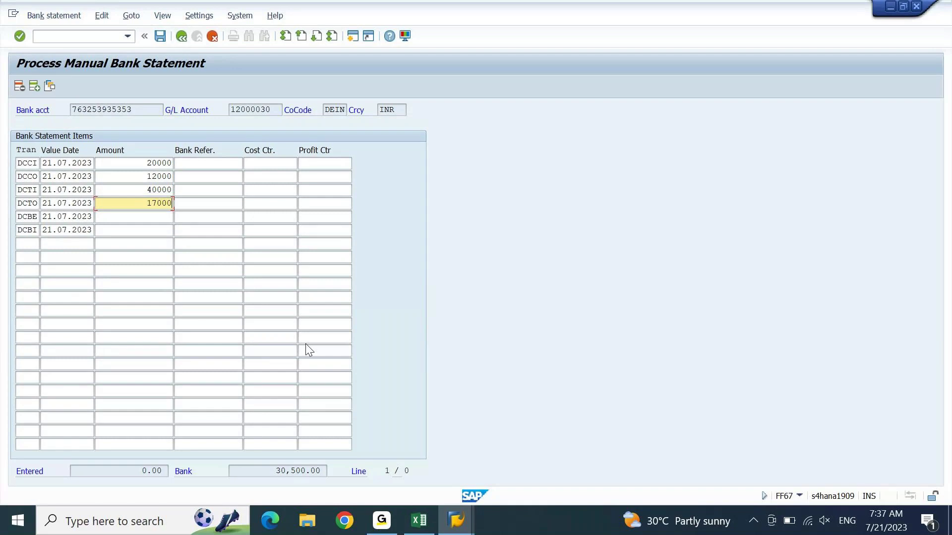
Step: Enter bank charges 800 for DCBE and 300 for DCBI, then bring up the Display IMG window
{"action": "key", "text": "Down"}
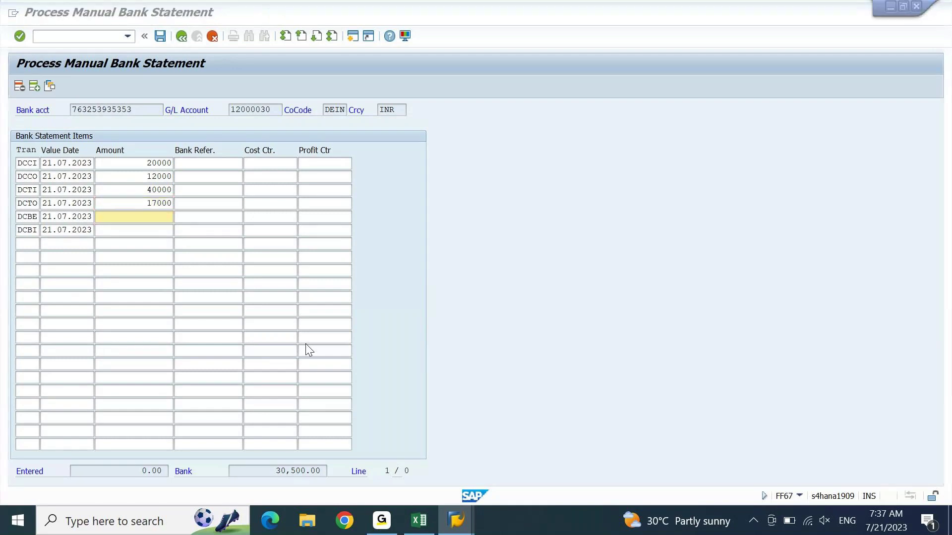
{"action": "key", "text": "alt+Tab"}
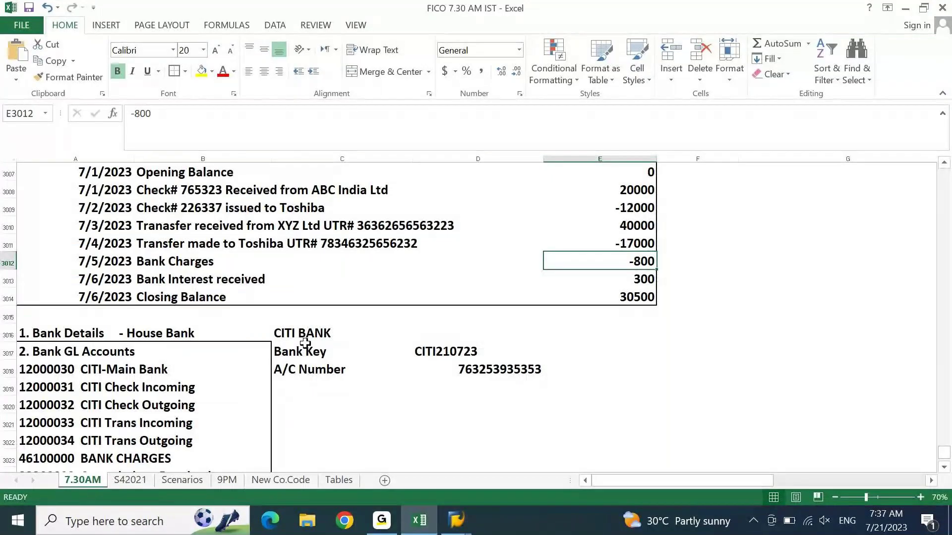
{"action": "key", "text": "alt+Tab"}
{"action": "type", "text": "800"}
{"action": "key", "text": "Down"}
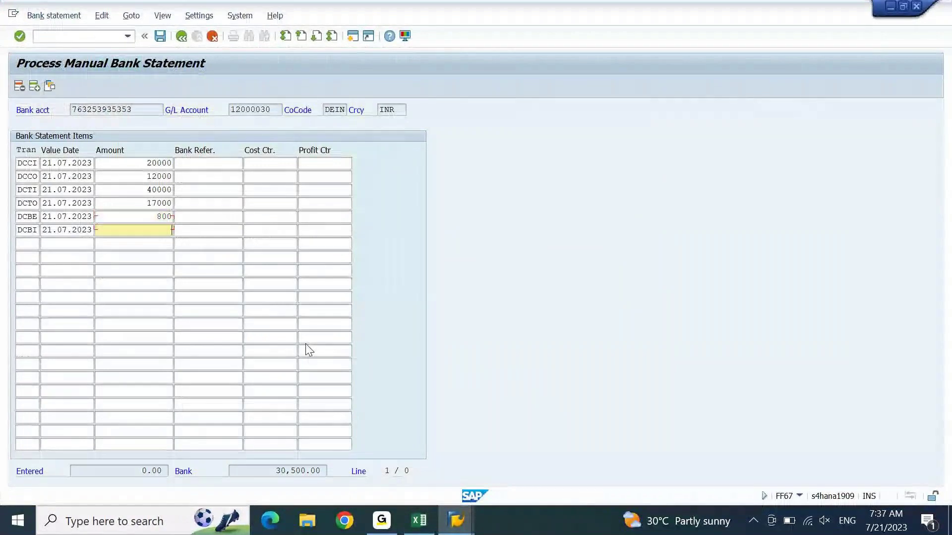
{"action": "type", "text": "300"}
{"action": "left_click", "coordinate": [455, 520]}
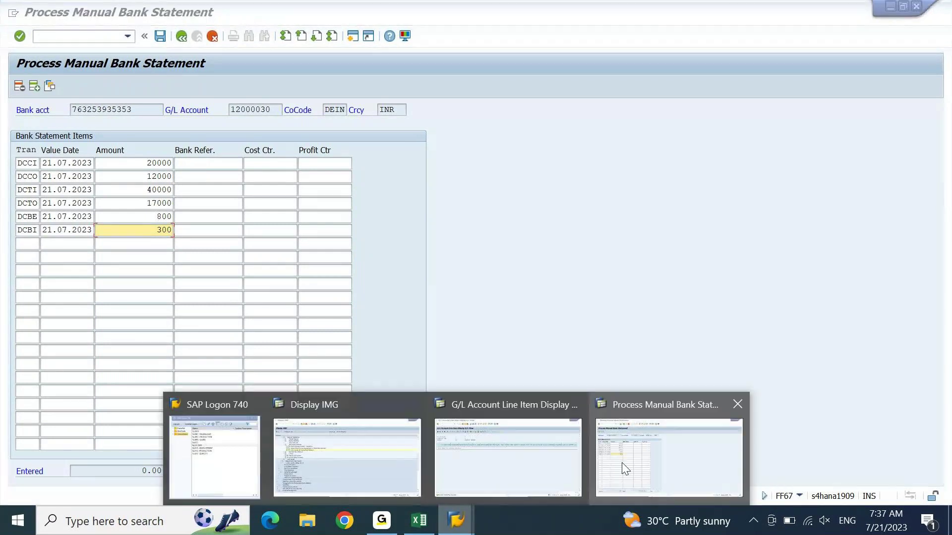
{"action": "left_click", "coordinate": [379, 463]}
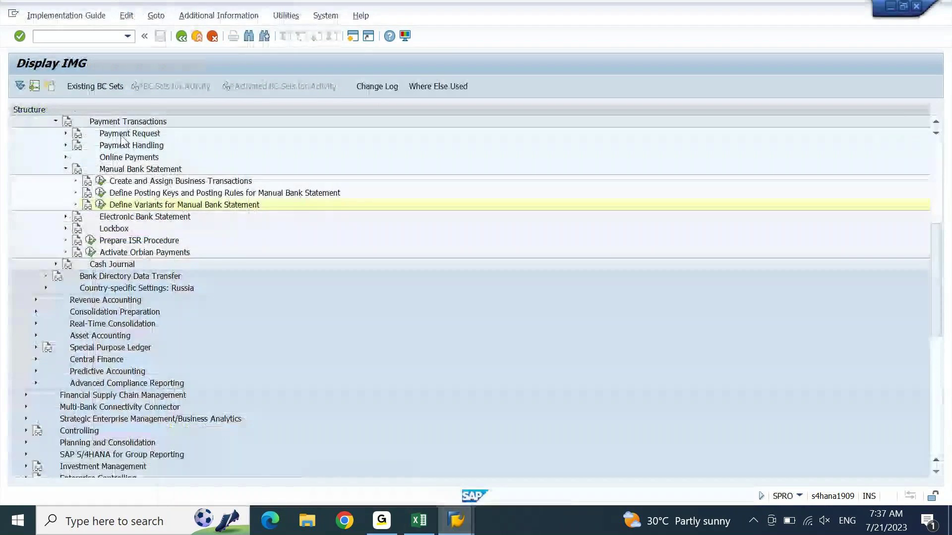
Step: Open Create and Assign Business Transactions and position the list at the D-coded transactions
{"action": "left_click", "coordinate": [100, 182]}
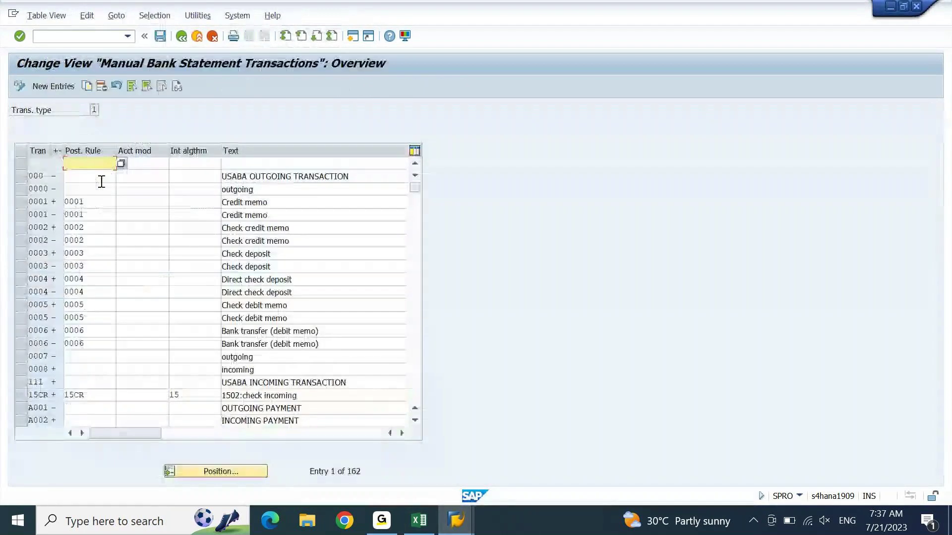
{"action": "left_click", "coordinate": [231, 471]}
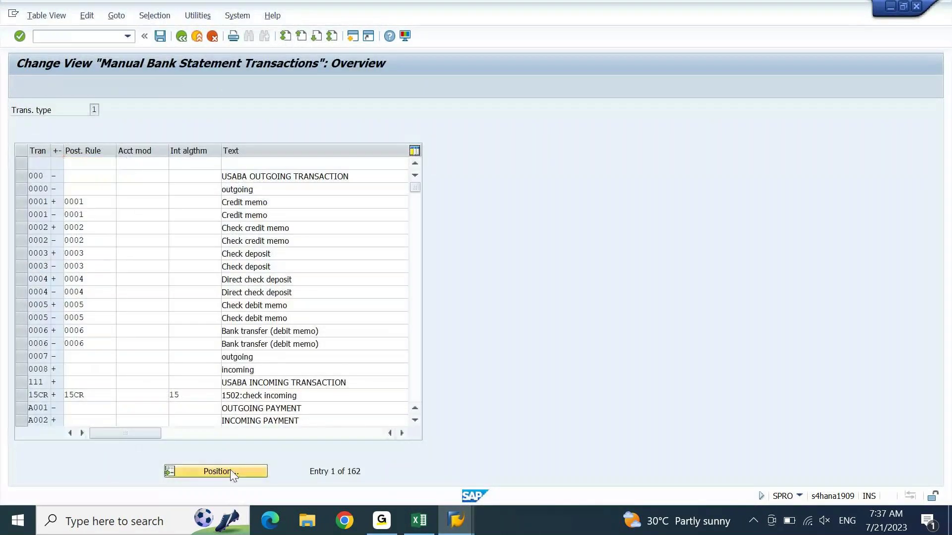
{"action": "type", "text": "u"}
{"action": "key", "text": "Return"}
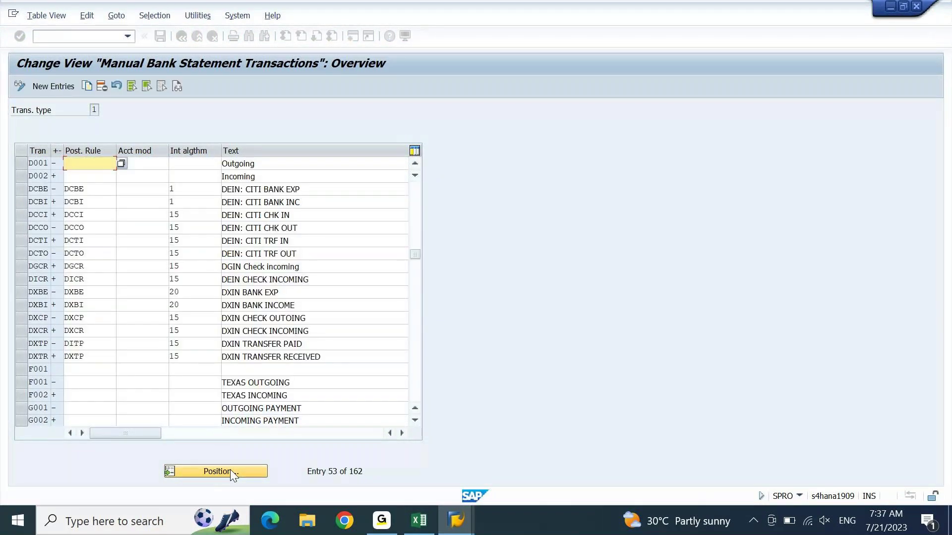
Step: Select transactions DCBE through DCTO and inspect the DCBI posting rule
{"action": "left_click", "coordinate": [23, 190]}
{"action": "left_click", "coordinate": [21, 201]}
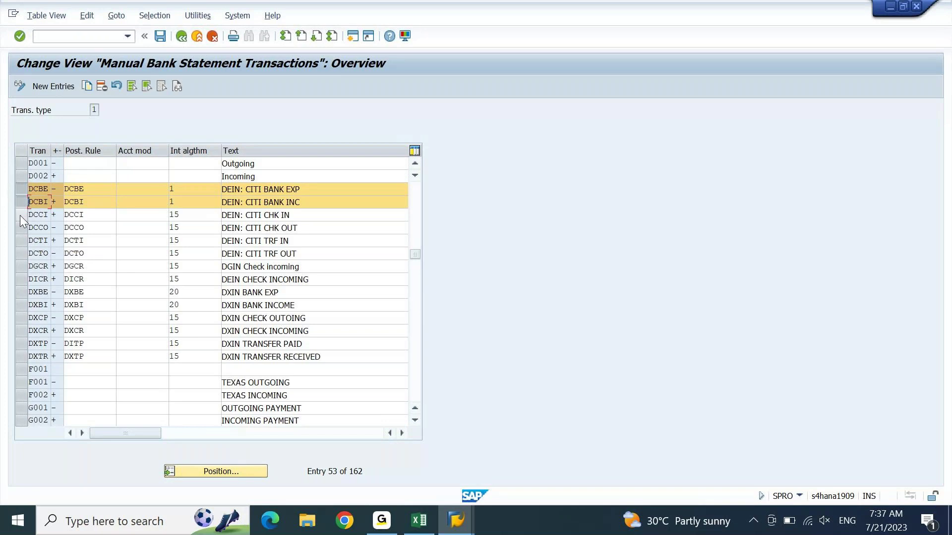
{"action": "left_click", "coordinate": [20, 215]}
{"action": "left_click", "coordinate": [21, 230]}
{"action": "left_click", "coordinate": [21, 242]}
{"action": "left_click", "coordinate": [21, 254]}
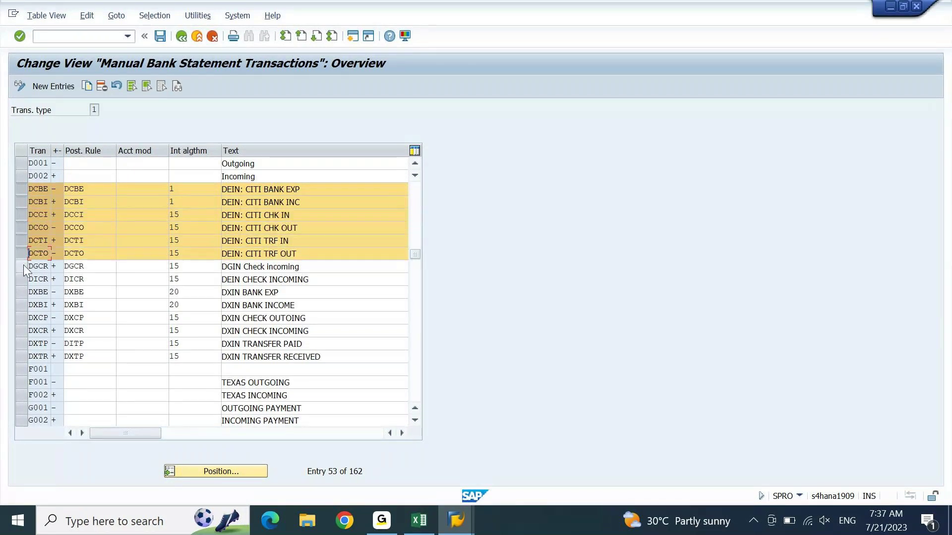
{"action": "left_click", "coordinate": [23, 267]}
{"action": "left_click", "coordinate": [23, 266]}
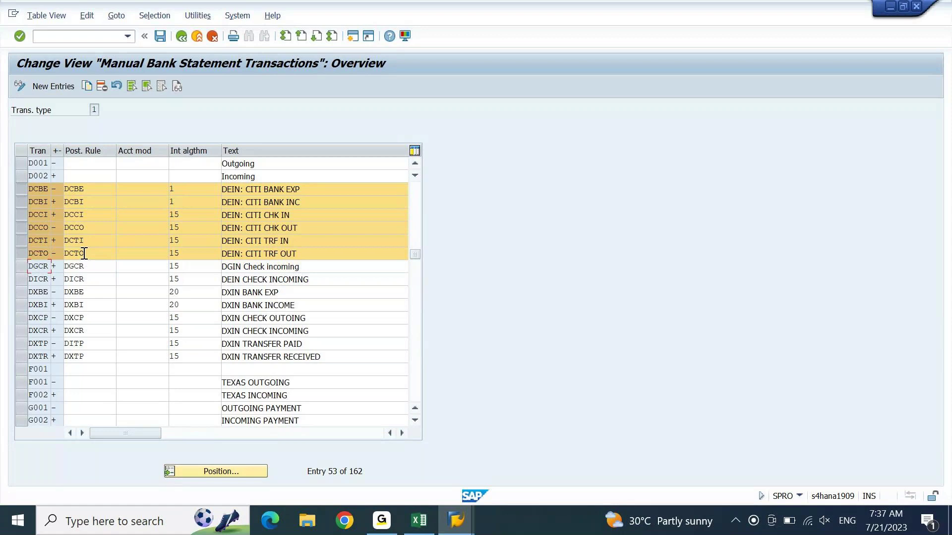
{"action": "left_click", "coordinate": [112, 202]}
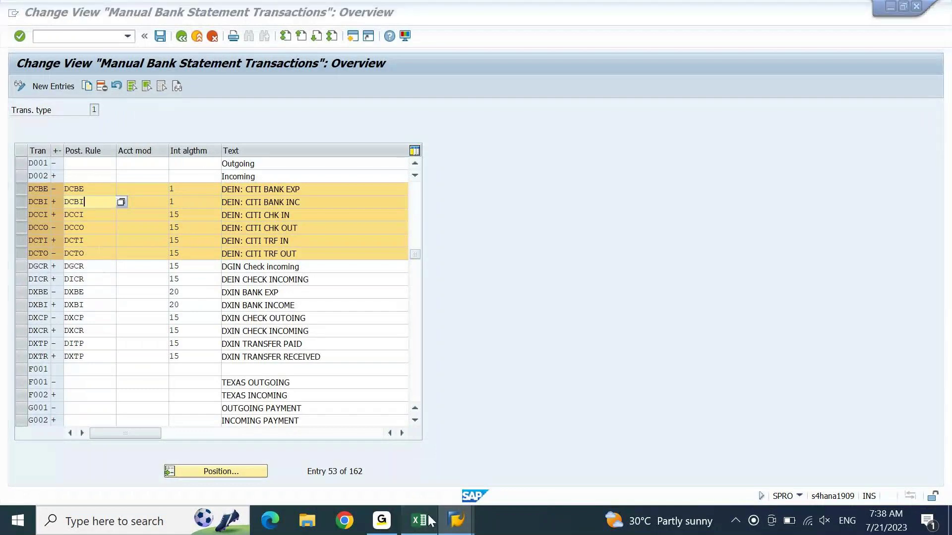
Step: Commit the DCCI amount 20000, then check the transaction definitions for sign conventions
{"action": "mouse_move", "coordinate": [456, 521]}
{"action": "left_click", "coordinate": [627, 466]}
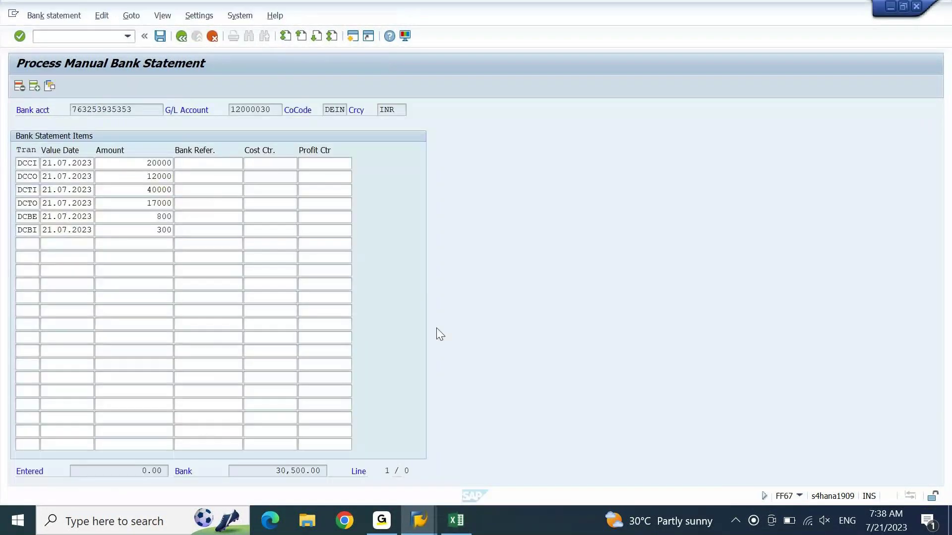
{"action": "left_click", "coordinate": [156, 230]}
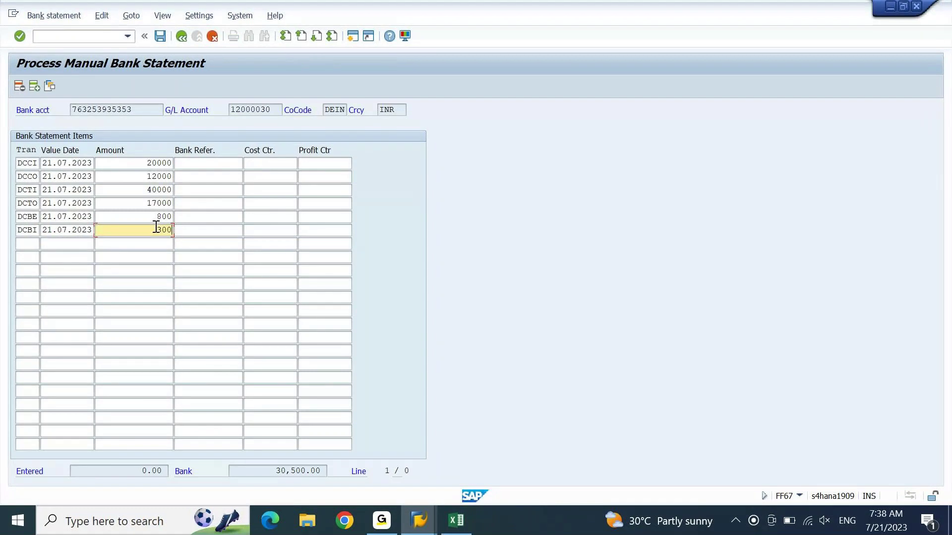
{"action": "left_click", "coordinate": [145, 163]}
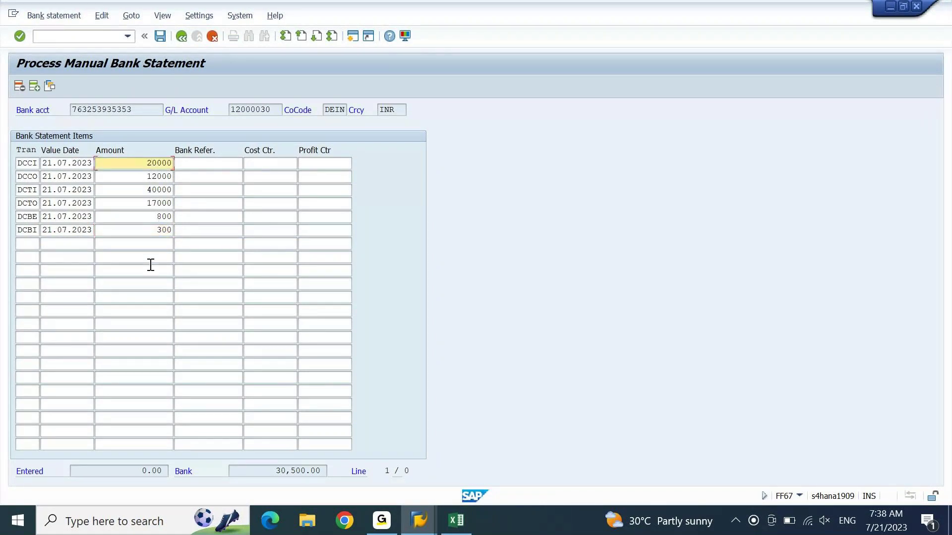
{"action": "key", "text": "Return"}
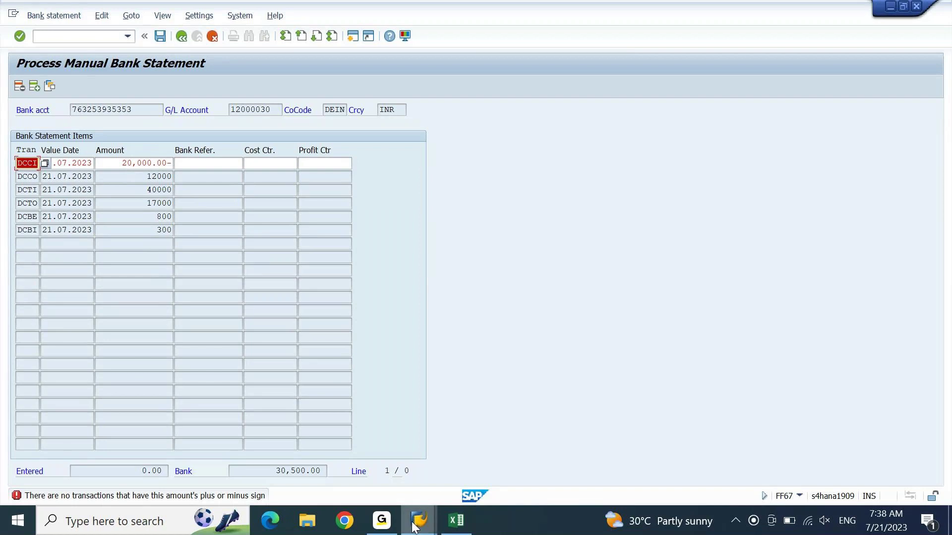
{"action": "mouse_move", "coordinate": [415, 527]}
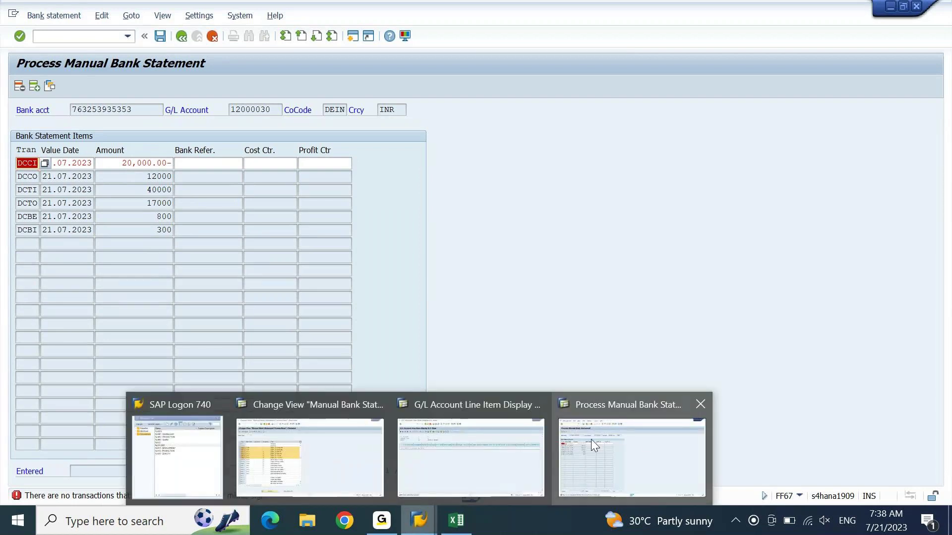
{"action": "left_click", "coordinate": [388, 436]}
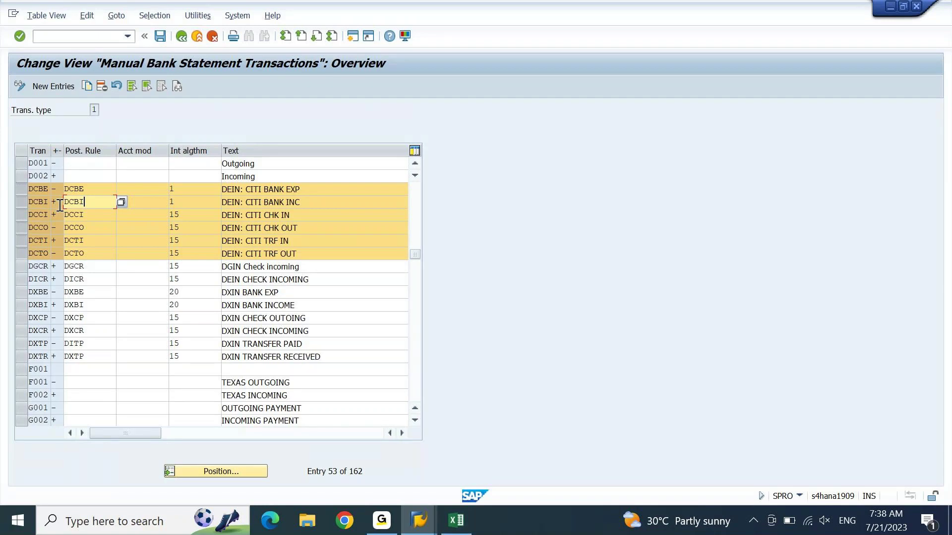
Step: Back in the statement entry, confirm DCCI 20000 as a positive amount
{"action": "left_click", "coordinate": [426, 516]}
{"action": "left_click", "coordinate": [632, 458]}
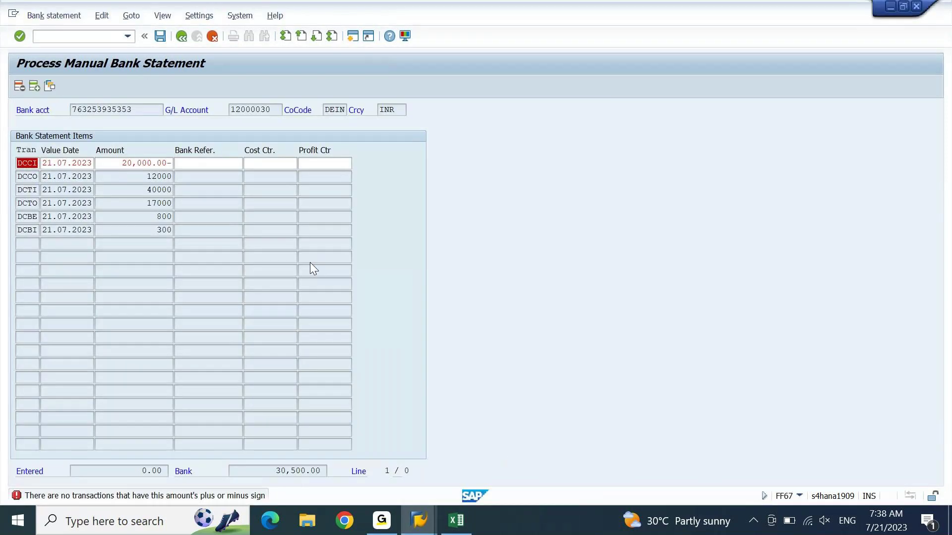
{"action": "left_click", "coordinate": [169, 163]}
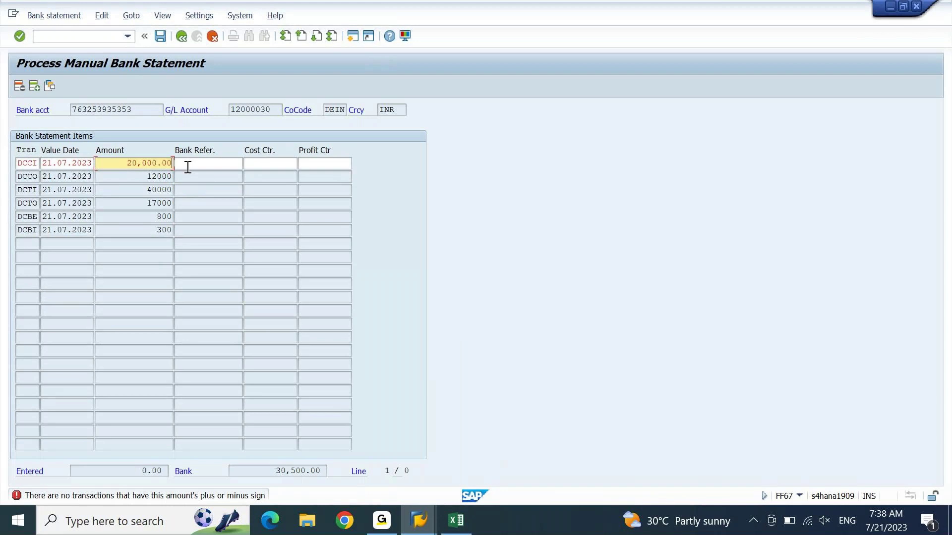
{"action": "key", "text": "Return"}
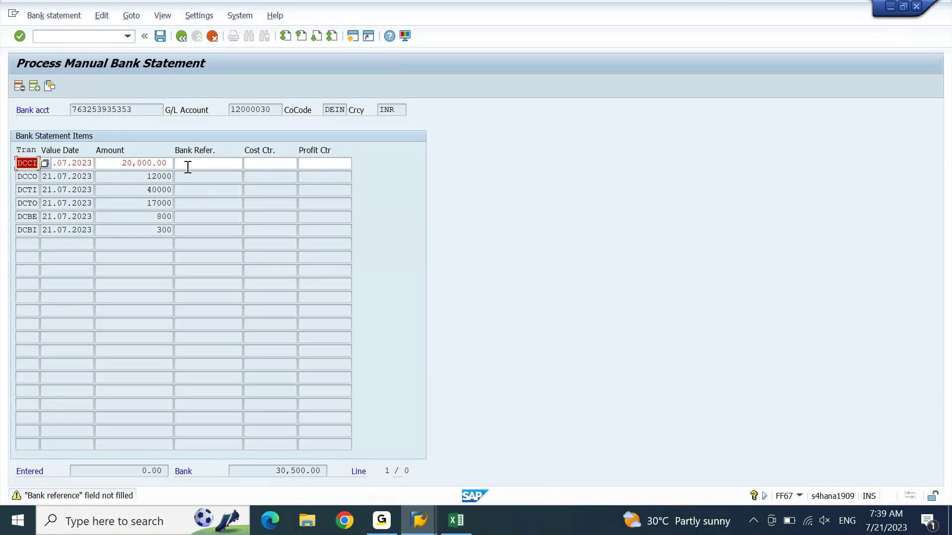
{"action": "key", "text": "Return"}
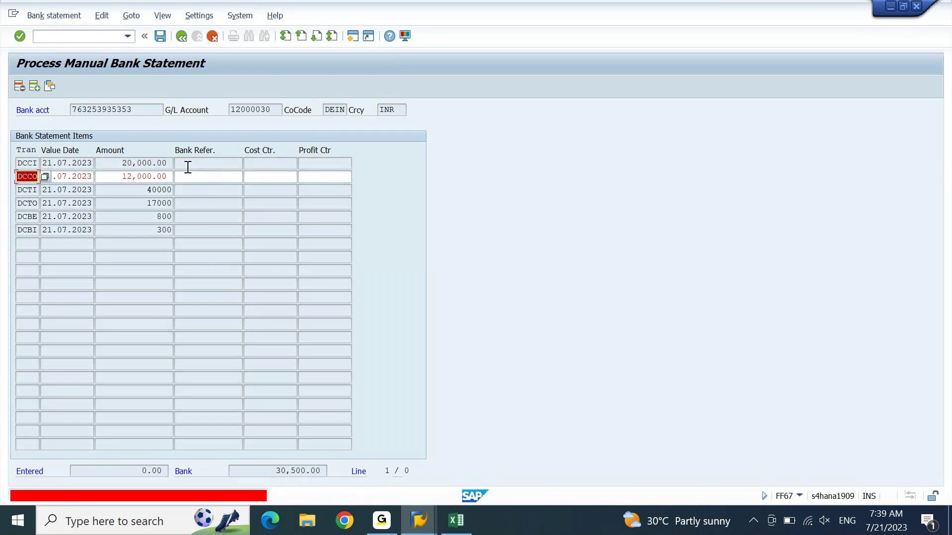
Step: Make DCCO 12000 and DCTO 17000 negative, keeping DCTI 40000 positive
{"action": "key", "text": "Tab"}
{"action": "key", "text": "Tab"}
{"action": "key", "text": "End"}
{"action": "type", "text": "-"}
{"action": "key", "text": "Return"}
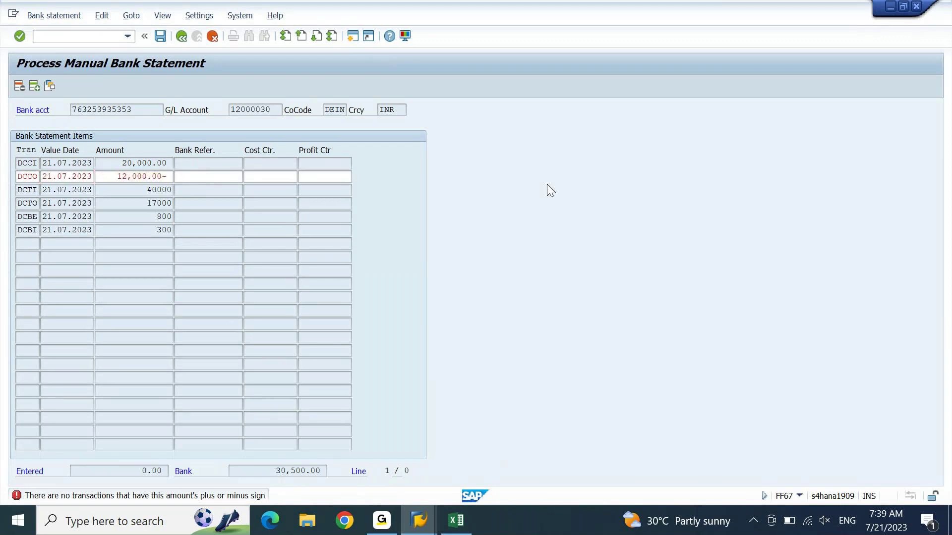
{"action": "key", "text": "Return"}
{"action": "key", "text": "Tab"}
{"action": "key", "text": "Tab"}
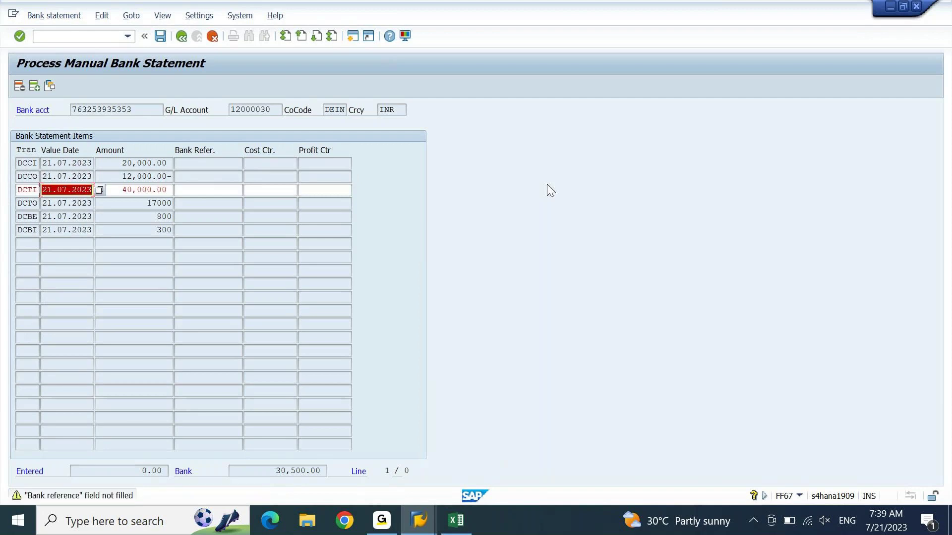
{"action": "key", "text": "End"}
{"action": "key", "text": "Return"}
{"action": "key", "text": "Tab"}
{"action": "key", "text": "End"}
{"action": "type", "text": "-"}
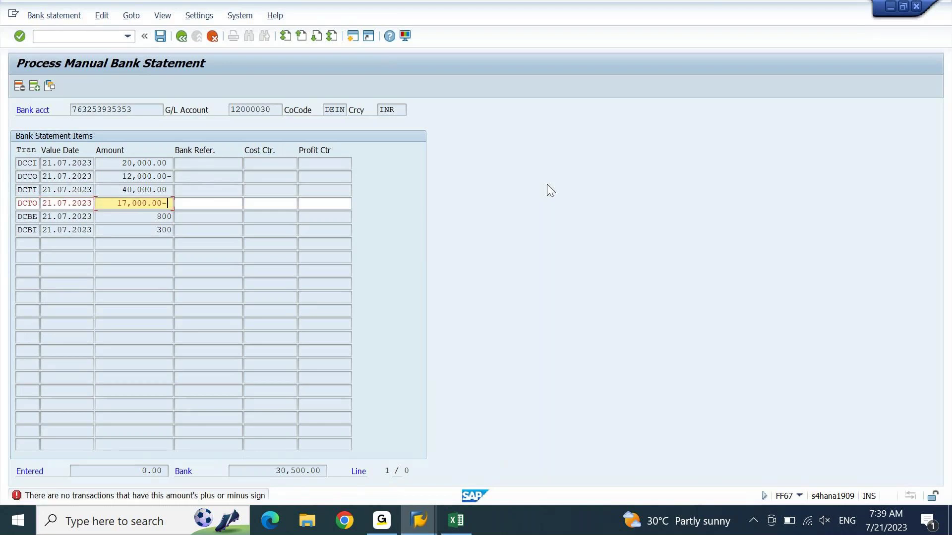
{"action": "key", "text": "Return"}
Step: Make DCBE 800 negative and accept the items so Entered reaches 30,500.00
{"action": "key", "text": "Return"}
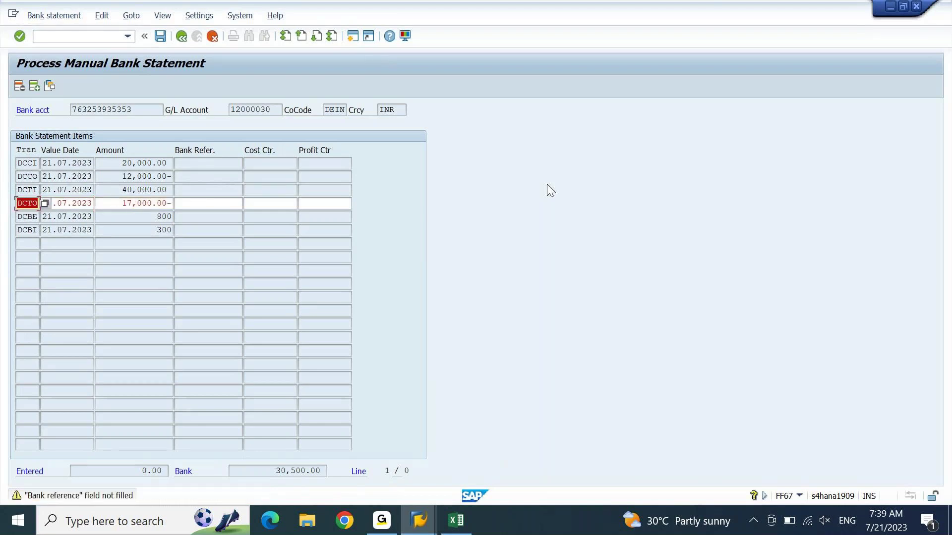
{"action": "key", "text": "Return"}
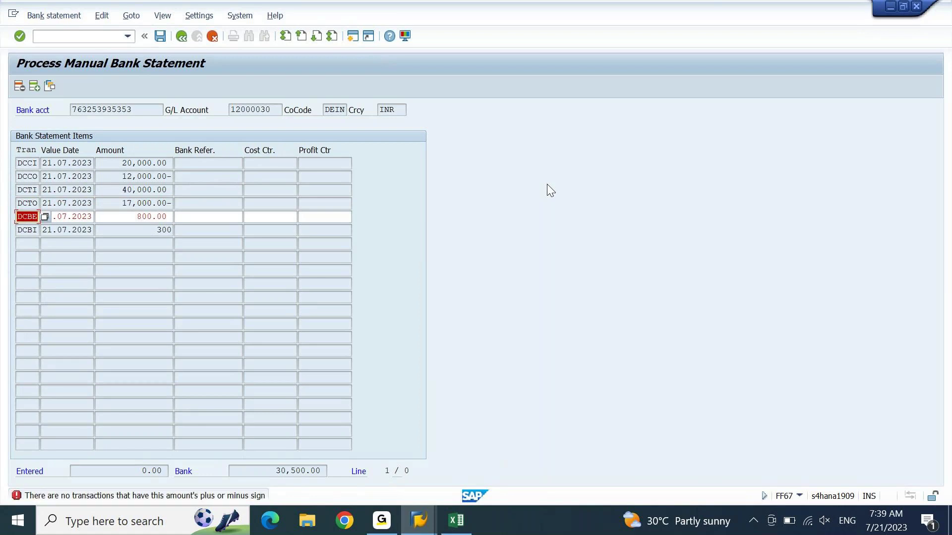
{"action": "key", "text": "Tab"}
{"action": "type", "text": "-"}
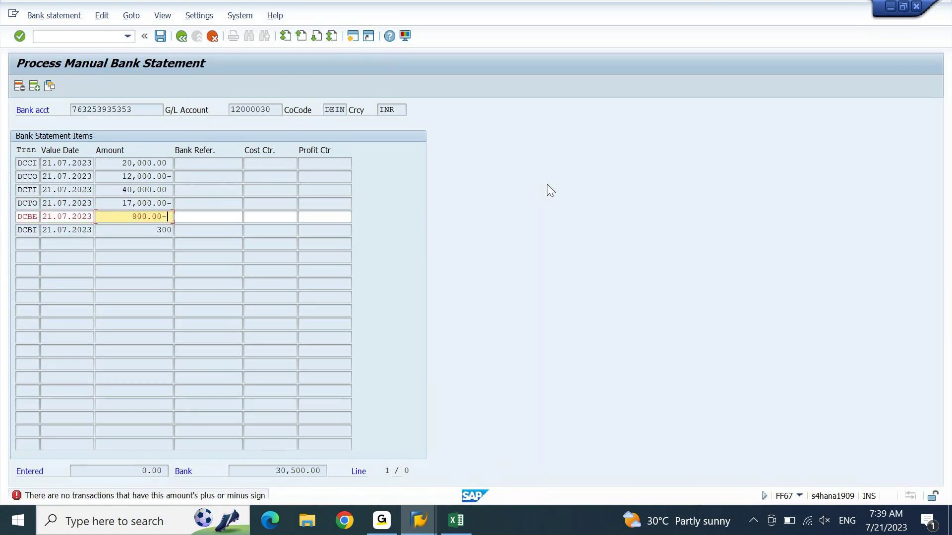
{"action": "key", "text": "Return"}
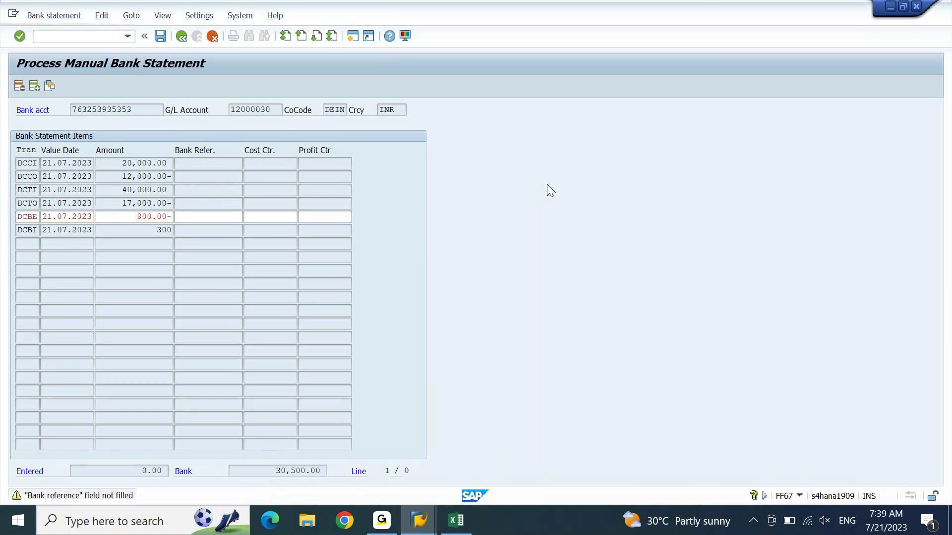
{"action": "key", "text": "Return"}
{"action": "key", "text": "Return"}
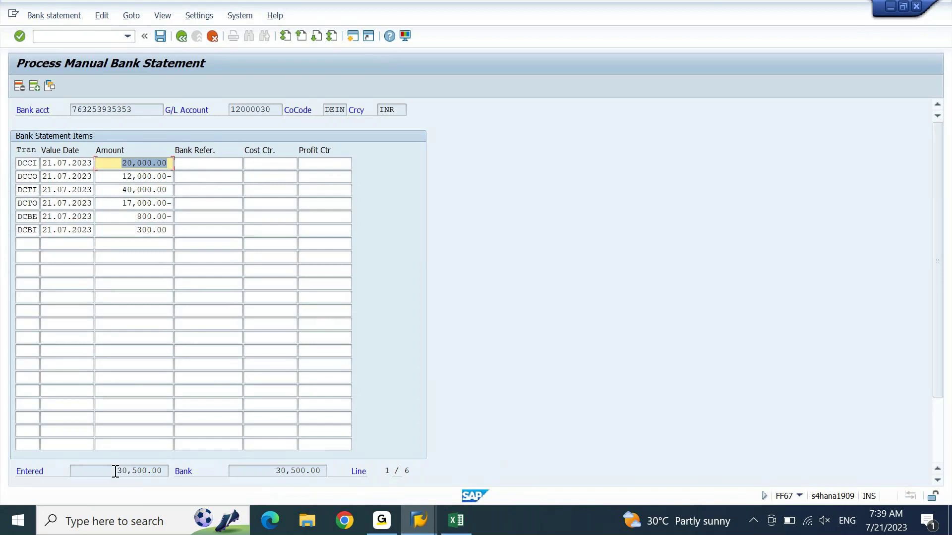
{"action": "left_click_drag", "start_coordinate": [117, 471], "coordinate": [174, 472]}
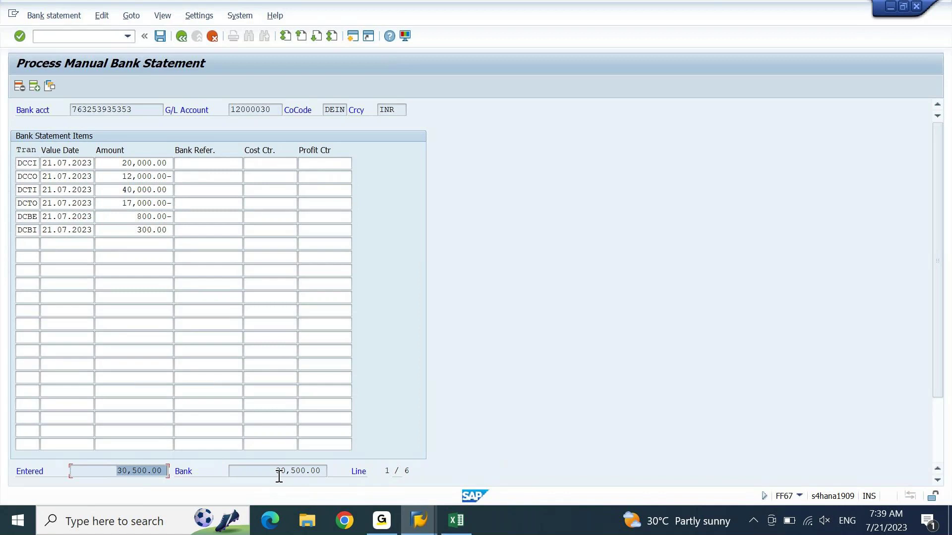
{"action": "left_click_drag", "start_coordinate": [276, 474], "coordinate": [319, 477]}
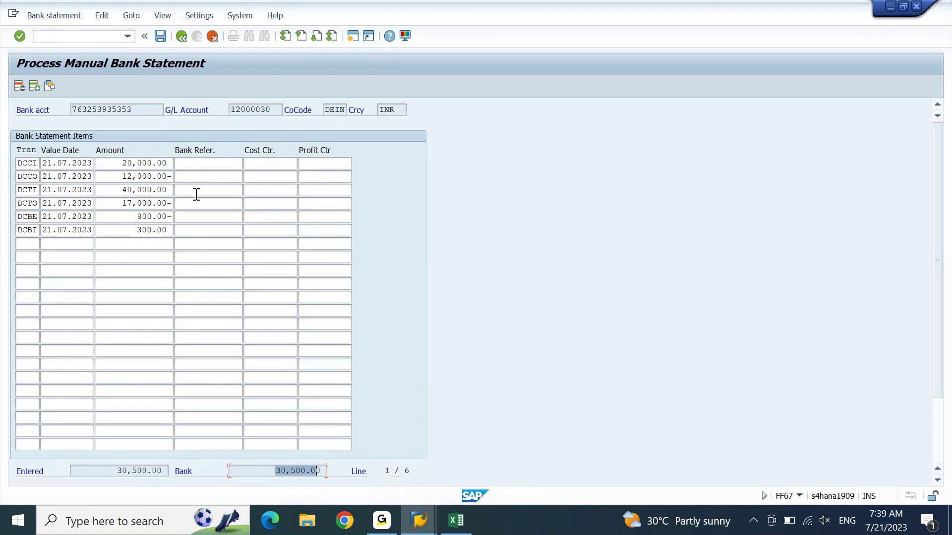
{"action": "left_click", "coordinate": [221, 163]}
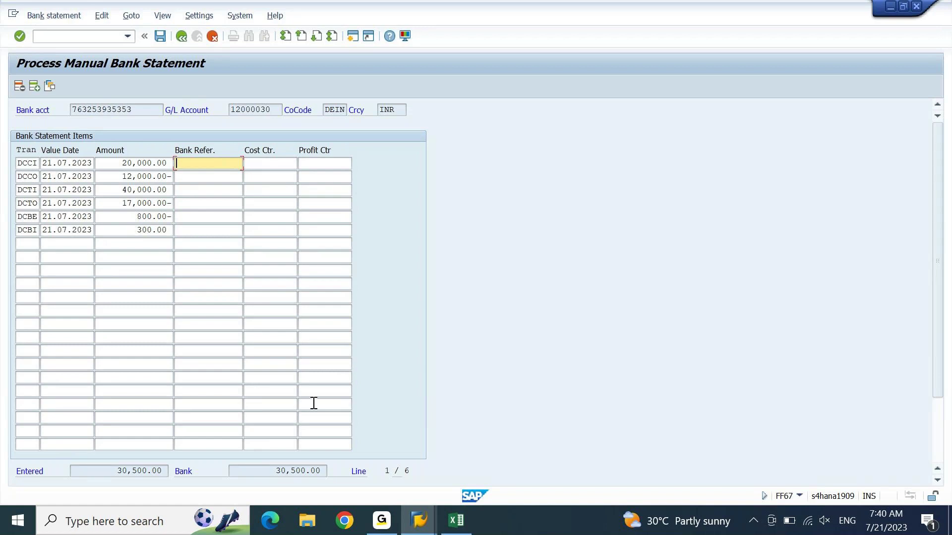
Step: Copy cheque number 765323 from Excel into the first statement item's bank reference
{"action": "left_click", "coordinate": [454, 522]}
{"action": "left_click", "coordinate": [149, 190]}
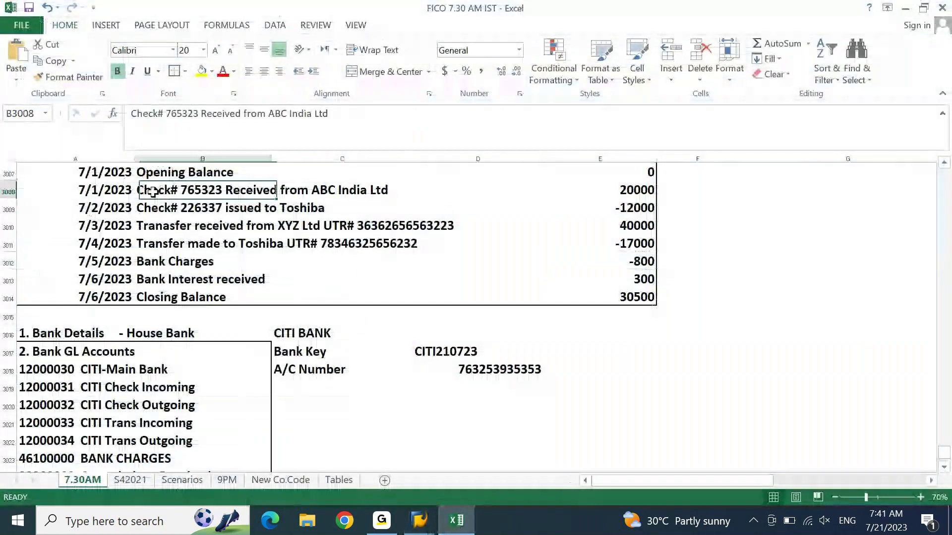
{"action": "left_click", "coordinate": [189, 113]}
{"action": "left_click", "coordinate": [201, 113]}
{"action": "key", "text": "ctrl+shift+Left"}
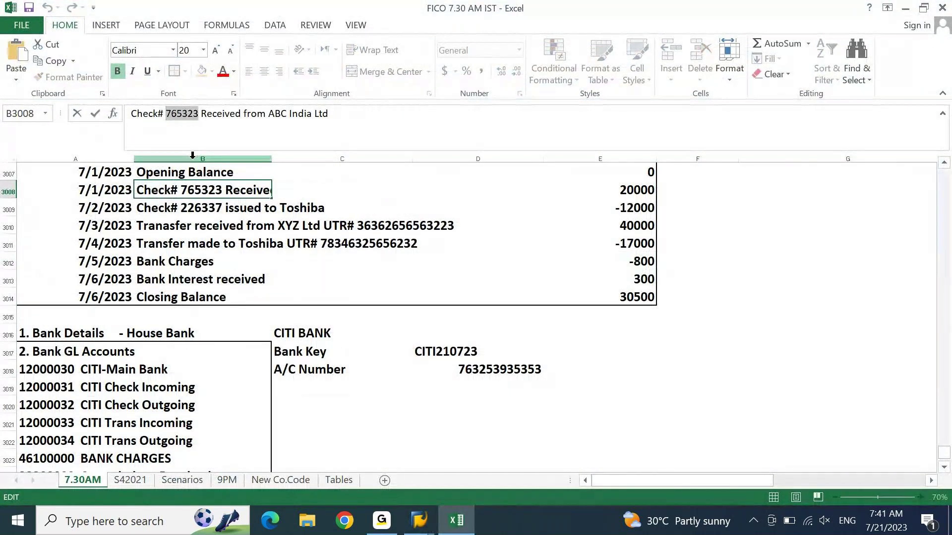
{"action": "key", "text": "ctrl+c"}
{"action": "key", "text": "alt+Tab"}
{"action": "left_click", "coordinate": [194, 163]}
{"action": "key", "text": "ctrl+v"}
{"action": "key", "text": "Down"}
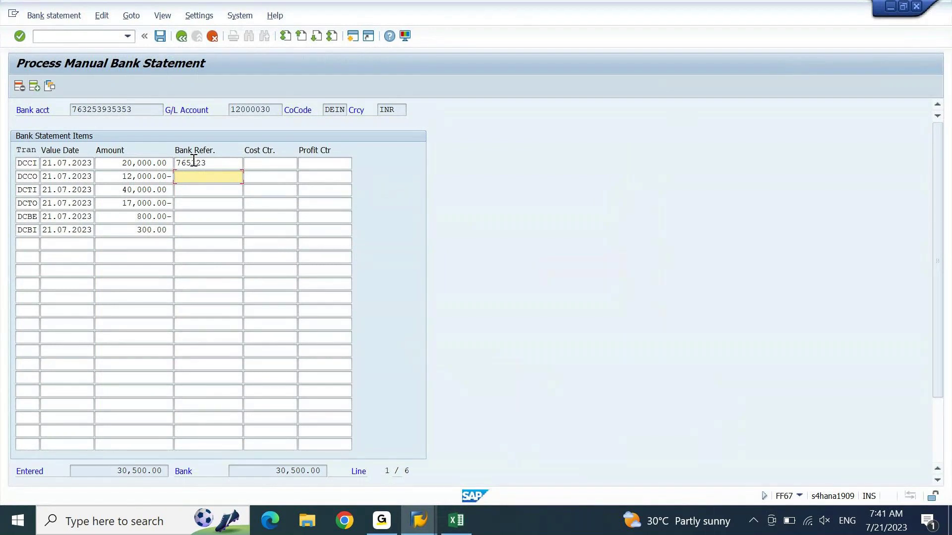
Step: Copy cheque number 226337 from Excel into the second item's bank reference
{"action": "key", "text": "alt+Tab"}
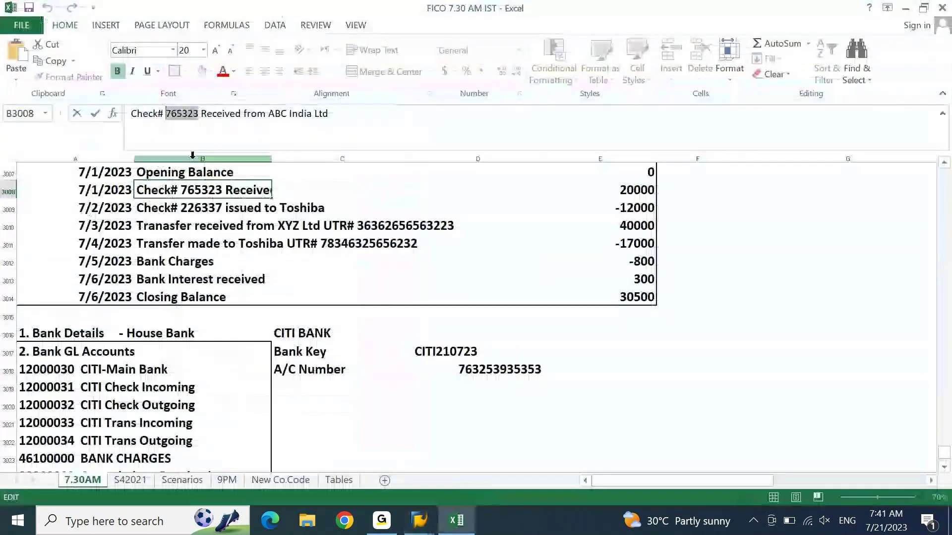
{"action": "key", "text": "Escape"}
{"action": "key", "text": "Down"}
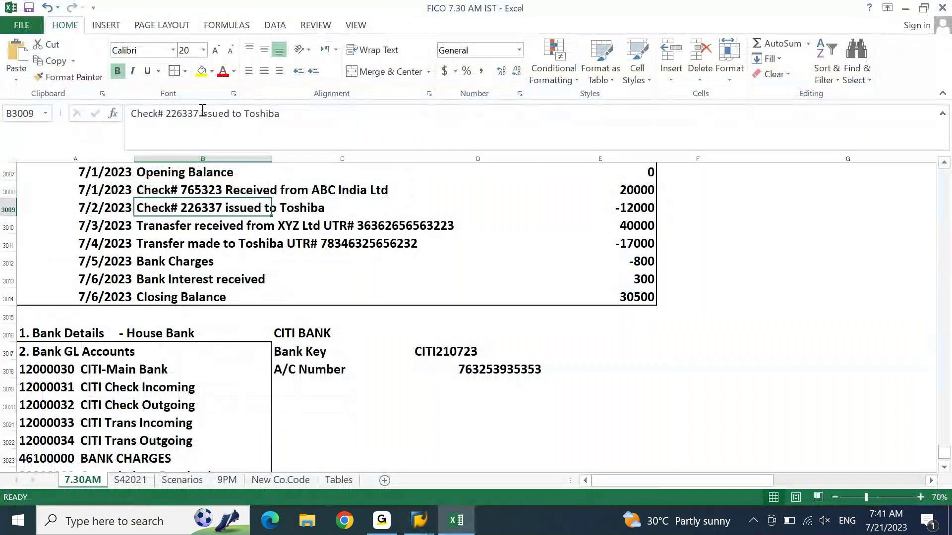
{"action": "key", "text": "Left"}
{"action": "key", "text": "Right"}
{"action": "key", "text": "F2"}
{"action": "key", "text": "ctrl+Left"}
{"action": "key", "text": "ctrl+Left"}
{"action": "key", "text": "ctrl+Left"}
{"action": "key", "text": "ctrl+Left"}
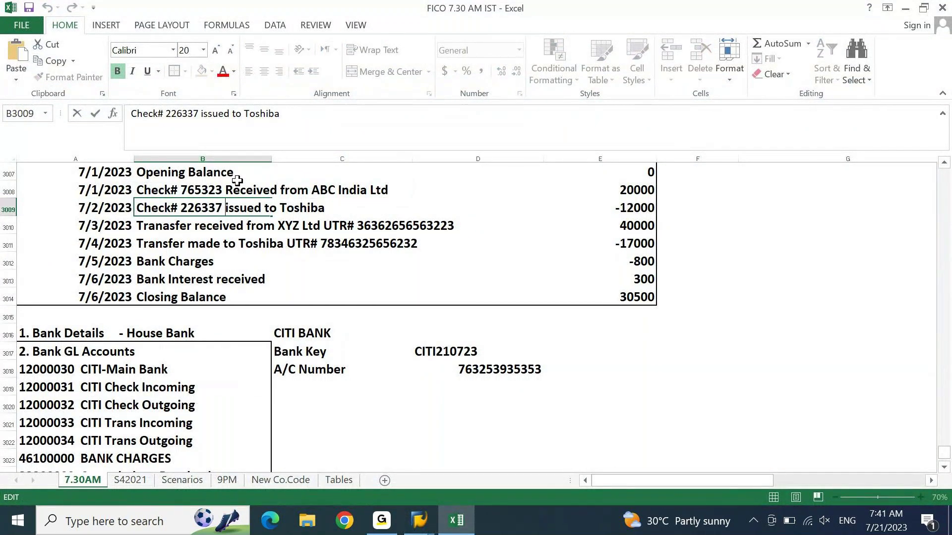
{"action": "key", "text": "ctrl+Right"}
{"action": "key", "text": "ctrl+shift+Right"}
{"action": "key", "text": "alt+Tab"}
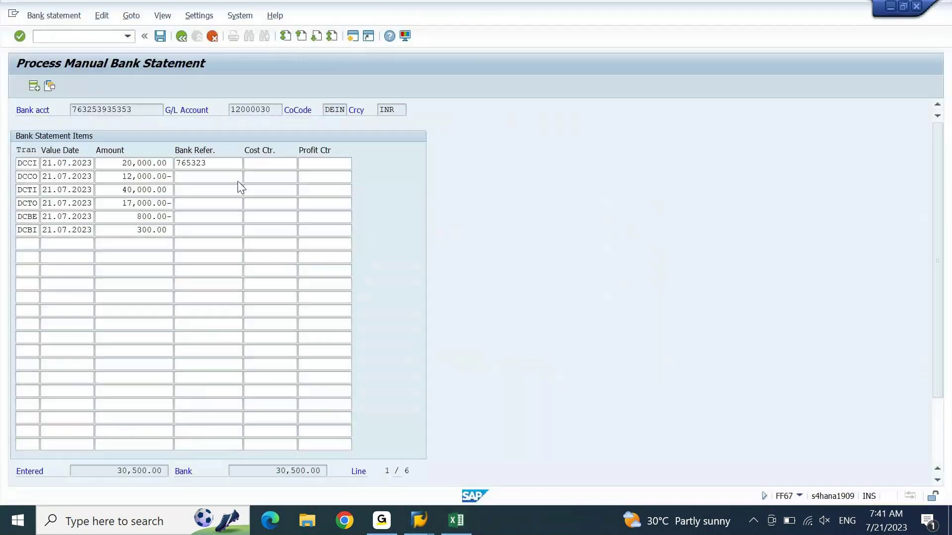
{"action": "left_click", "coordinate": [237, 180]}
{"action": "key", "text": "ctrl+v"}
{"action": "key", "text": "Down"}
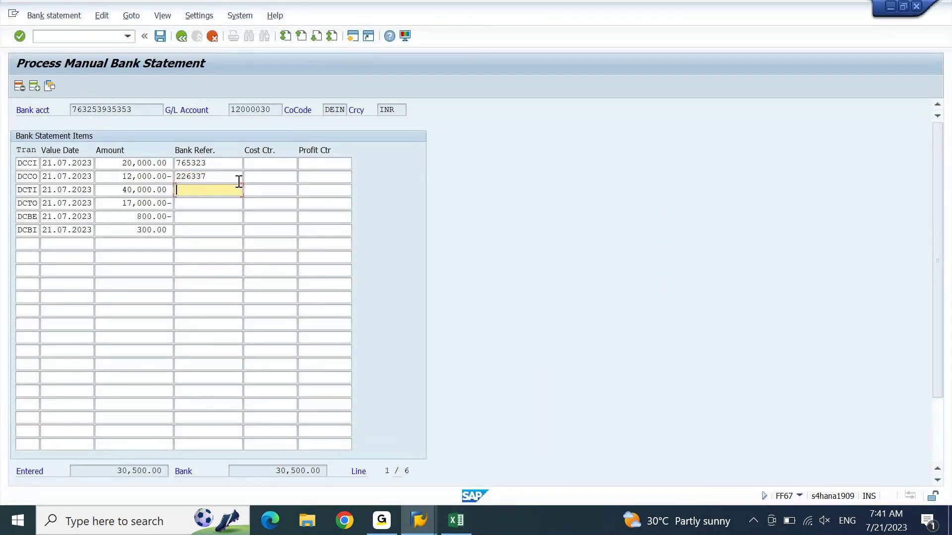
{"action": "key", "text": "alt+Tab"}
{"action": "key", "text": "Return"}
{"action": "key", "text": "F2"}
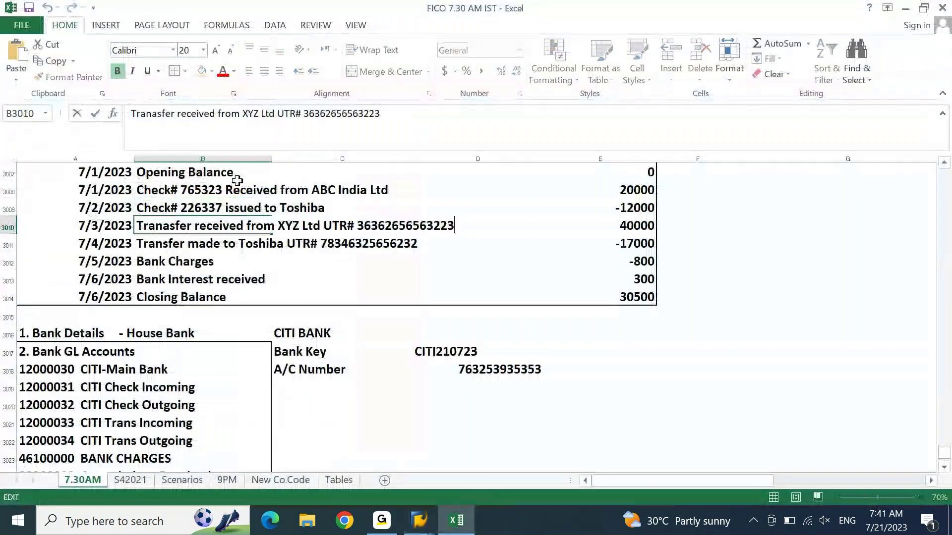
{"action": "key", "text": "ctrl+shift+Left"}
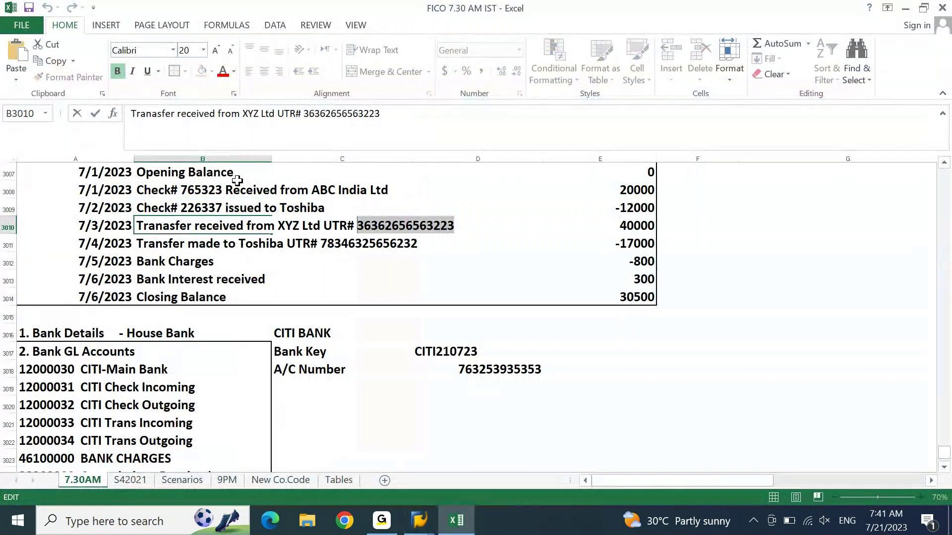
{"action": "key", "text": "ctrl+c"}
{"action": "key", "text": "alt+Tab"}
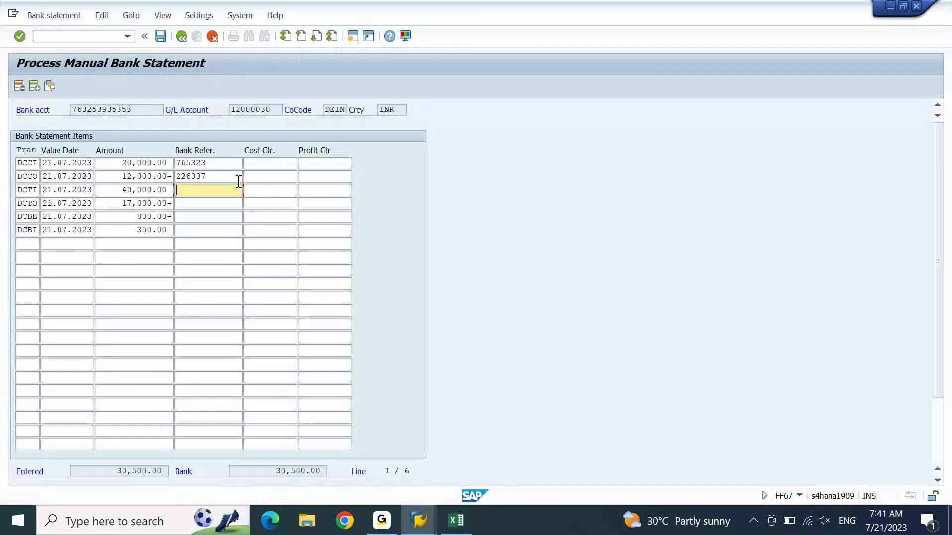
{"action": "key", "text": "ctrl+v"}
{"action": "key", "text": "alt+Tab"}
{"action": "key", "text": "Tab"}
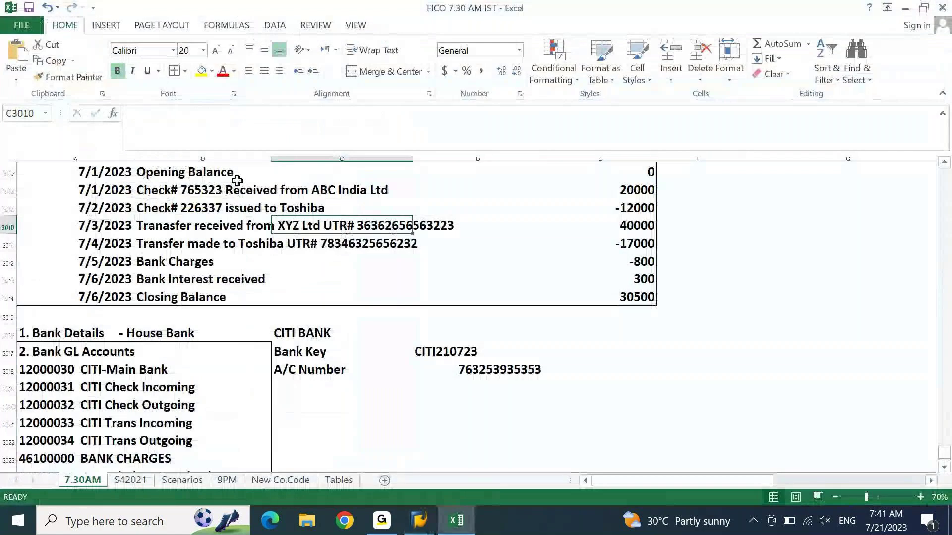
{"action": "key", "text": "Return"}
{"action": "key", "text": "F2"}
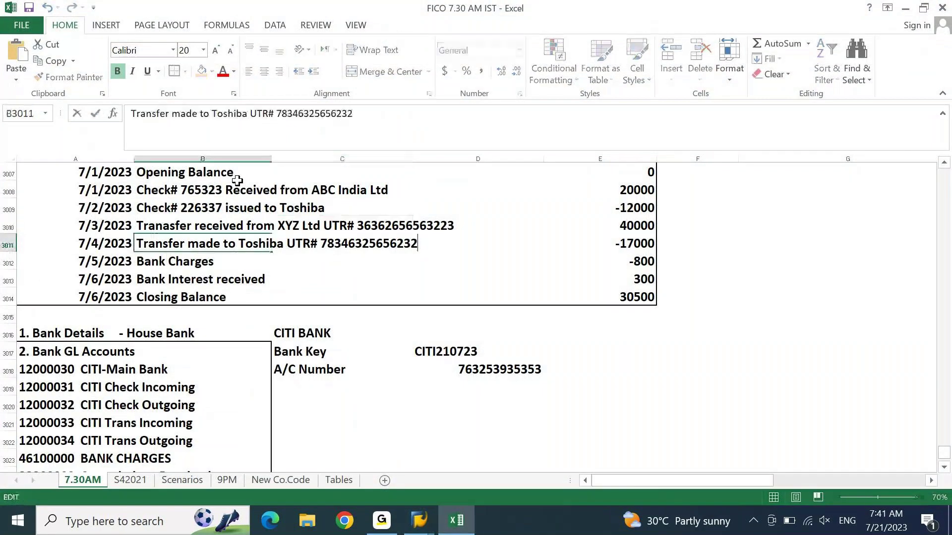
{"action": "key", "text": "ctrl+shift+Left"}
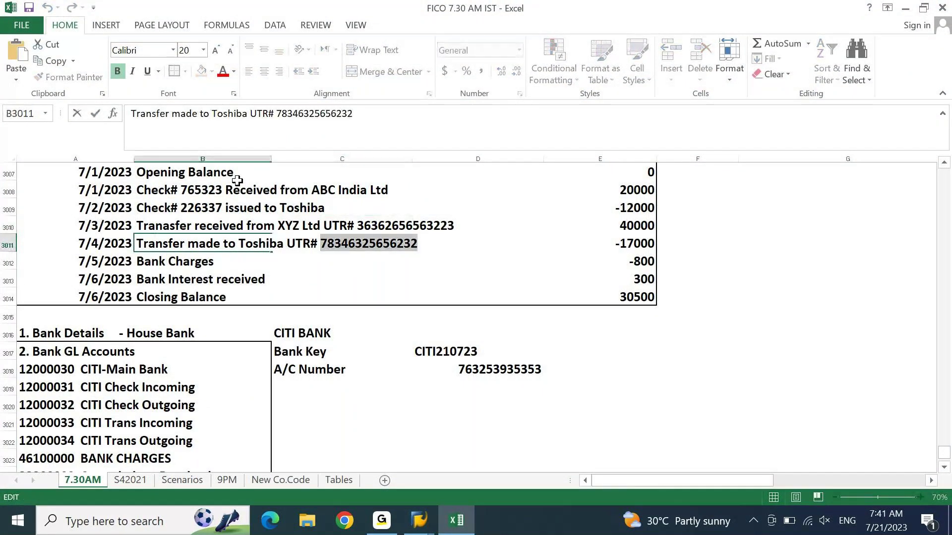
{"action": "key", "text": "ctrl+c"}
{"action": "key", "text": "alt+Tab"}
{"action": "key", "text": "shift+Tab"}
{"action": "key", "text": "ctrl+v"}
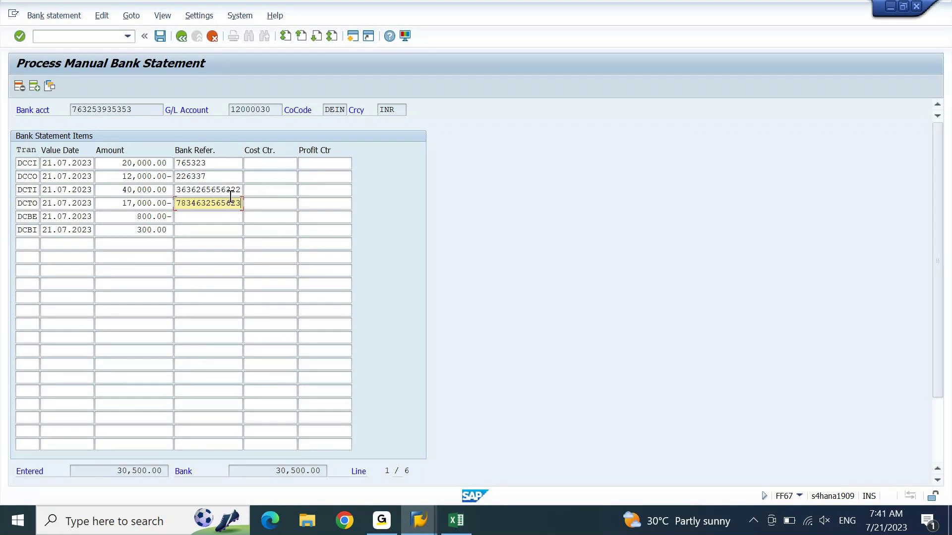
{"action": "left_click_drag", "start_coordinate": [233, 192], "coordinate": [248, 192]}
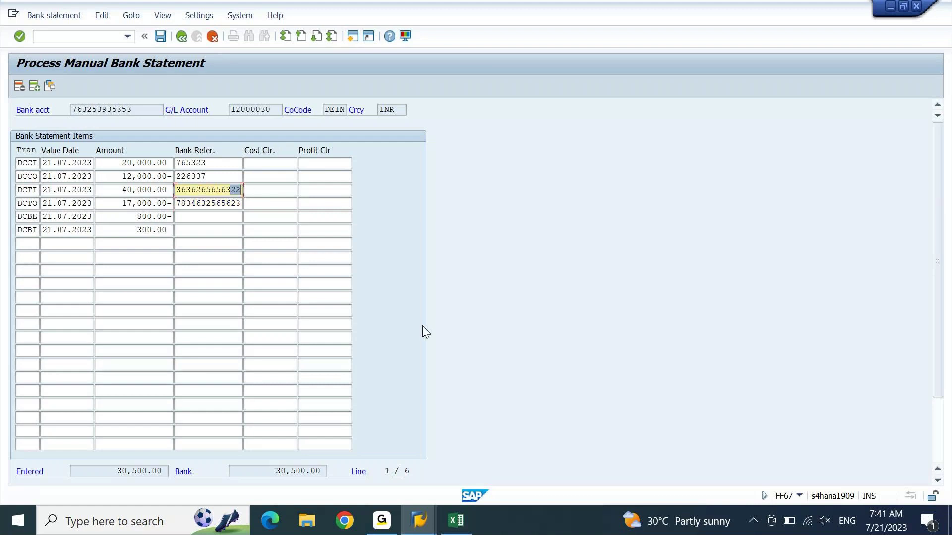
{"action": "left_click", "coordinate": [457, 521]}
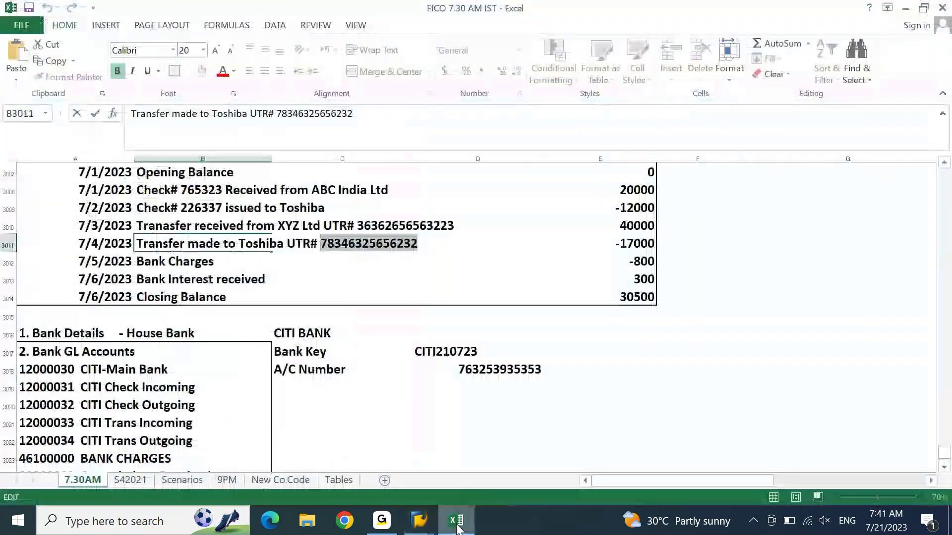
{"action": "left_click", "coordinate": [497, 276]}
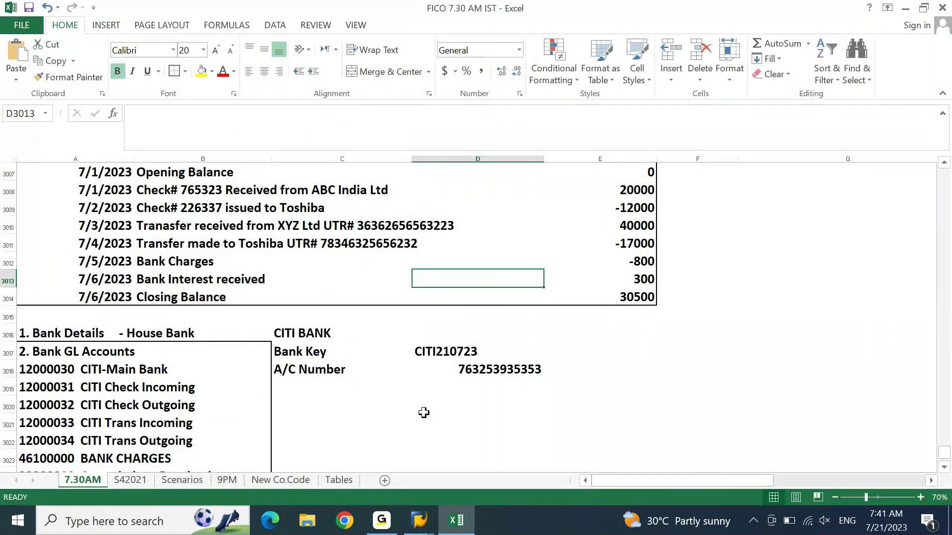
{"action": "left_click", "coordinate": [449, 522]}
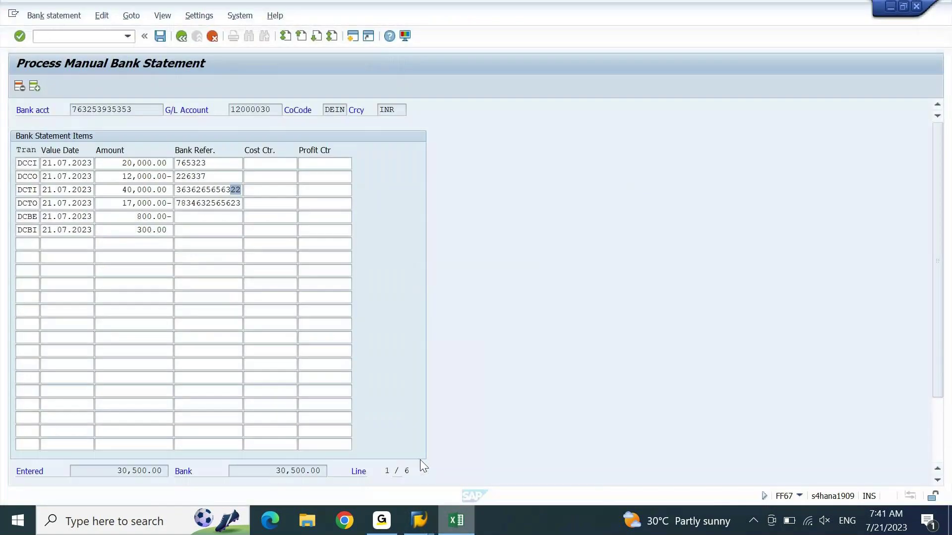
{"action": "left_click", "coordinate": [457, 522]}
Step: Paste the UTR into G3010, formatted as Number, with column G widened to show it
{"action": "left_click", "coordinate": [397, 244]}
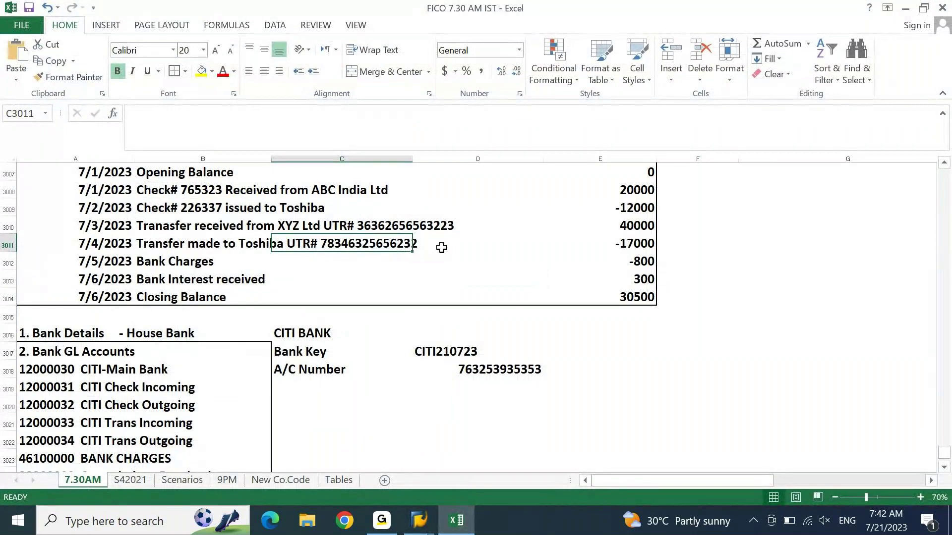
{"action": "key", "text": "Right"}
{"action": "key", "text": "Right"}
{"action": "key", "text": "Right"}
{"action": "key", "text": "Right"}
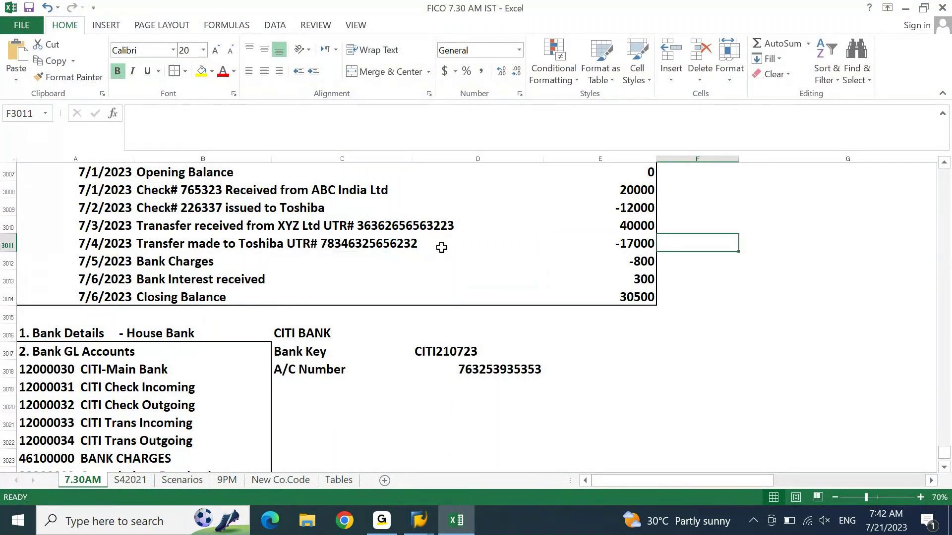
{"action": "key", "text": "Up"}
{"action": "key", "text": "ctrl+v"}
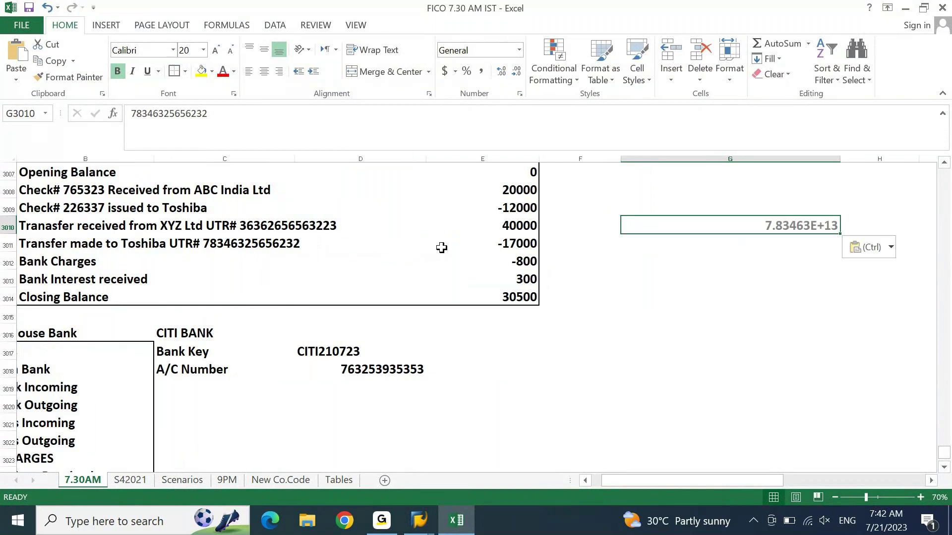
{"action": "key", "text": "alt+o"}
{"action": "key", "text": "c"}
{"action": "key", "text": "a"}
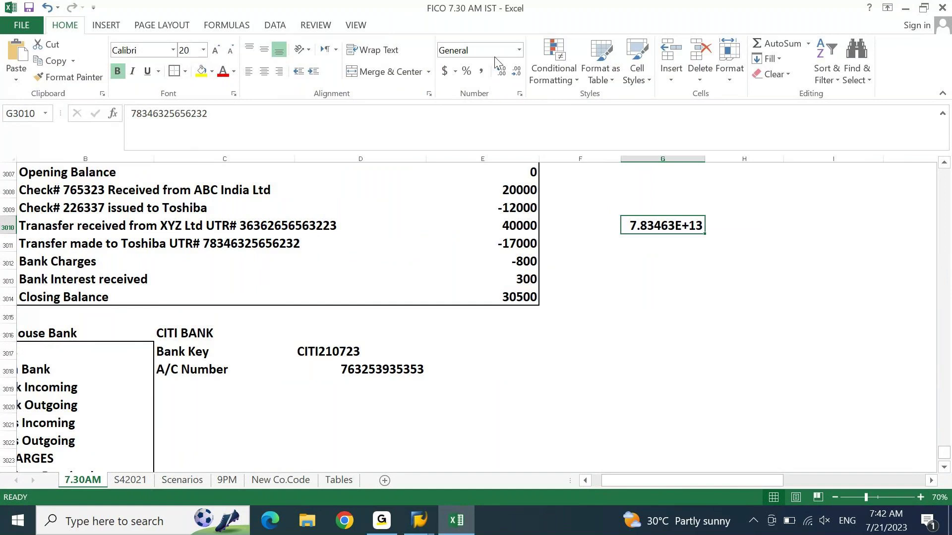
{"action": "left_click", "coordinate": [519, 50]}
{"action": "left_click", "coordinate": [492, 103]}
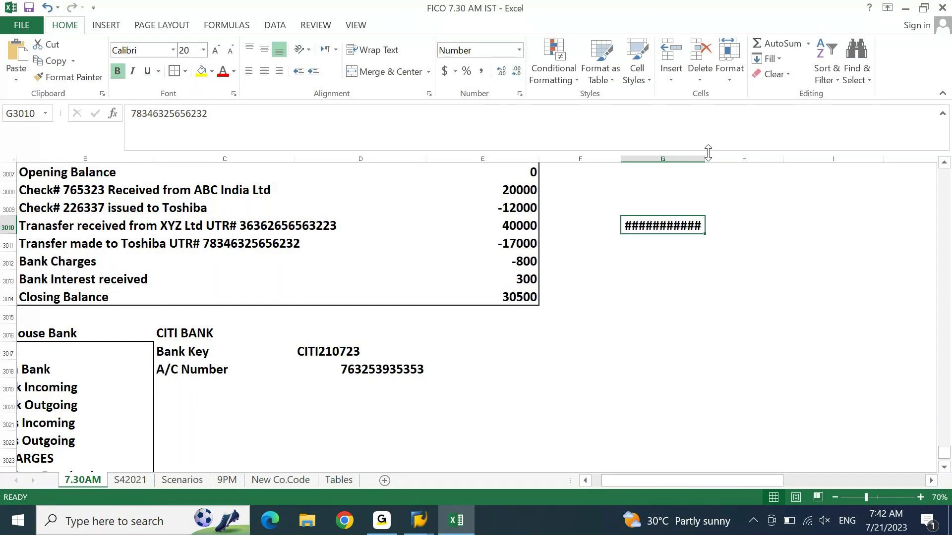
{"action": "left_click_drag", "start_coordinate": [708, 153], "coordinate": [758, 211]}
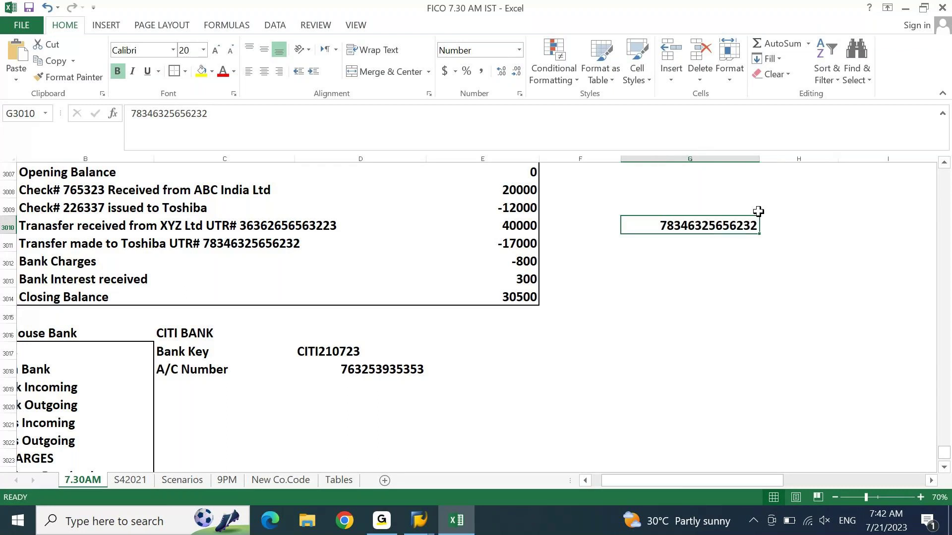
Step: Enter =LEN(G3010) in G3011, which returns 14
{"action": "left_click", "coordinate": [731, 250]}
{"action": "type", "text": "=len"}
{"action": "key", "text": "Tab"}
{"action": "key", "text": "Left"}
{"action": "type", "text": "=len"}
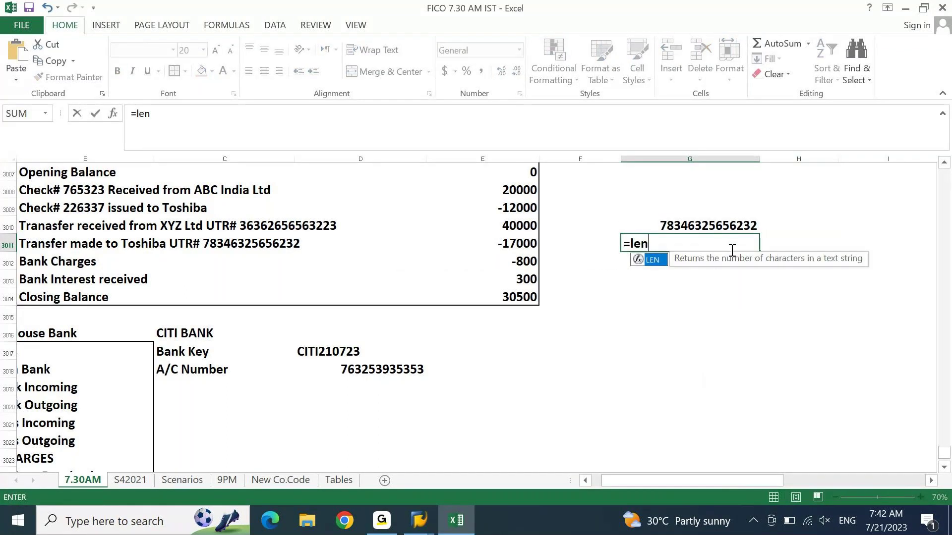
{"action": "key", "text": "Tab"}
{"action": "key", "text": "Up"}
{"action": "key", "text": "Return"}
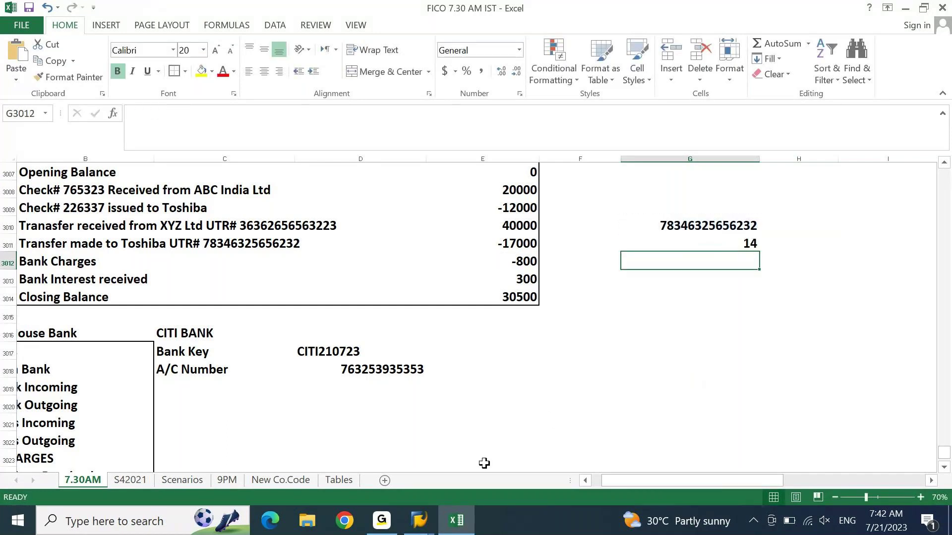
{"action": "left_click", "coordinate": [419, 520]}
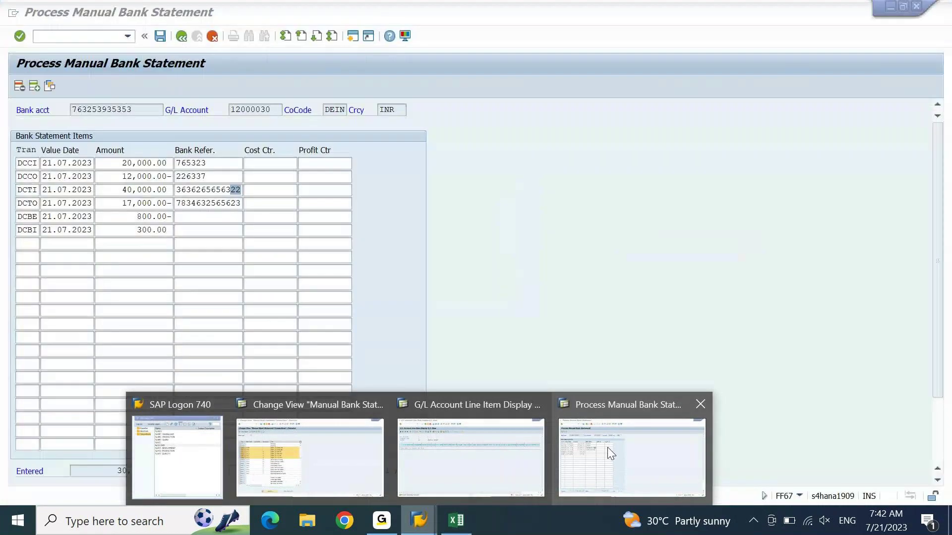
Step: Open the fields of manual bank statement variant DEIN BRS and mark the Bank Reference entry
{"action": "mouse_move", "coordinate": [402, 462]}
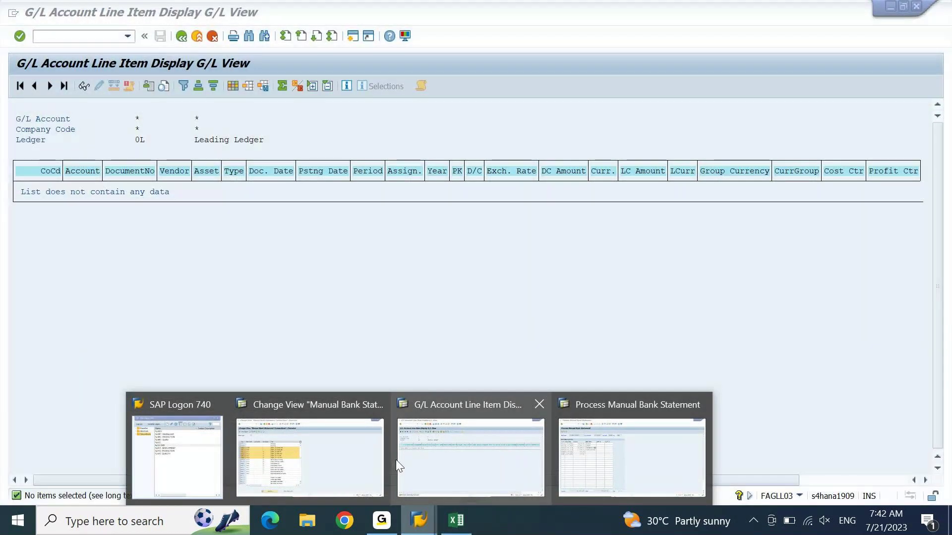
{"action": "left_click", "coordinate": [358, 454]}
{"action": "key", "text": "F3"}
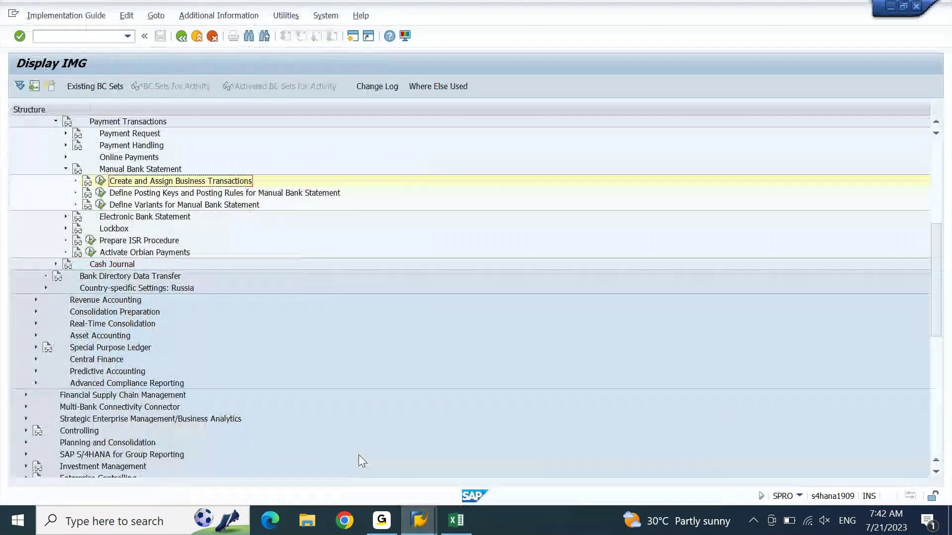
{"action": "left_click", "coordinate": [101, 205]}
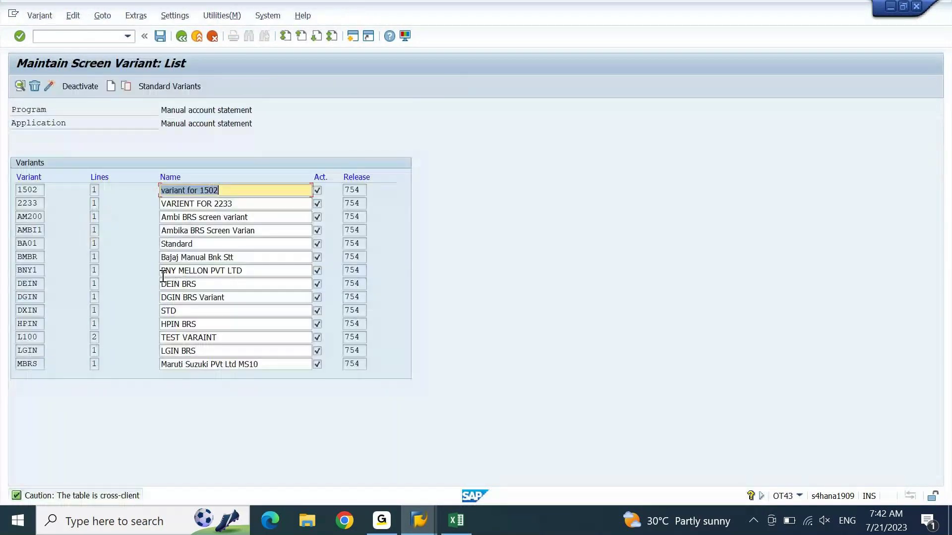
{"action": "double_click", "coordinate": [169, 287]}
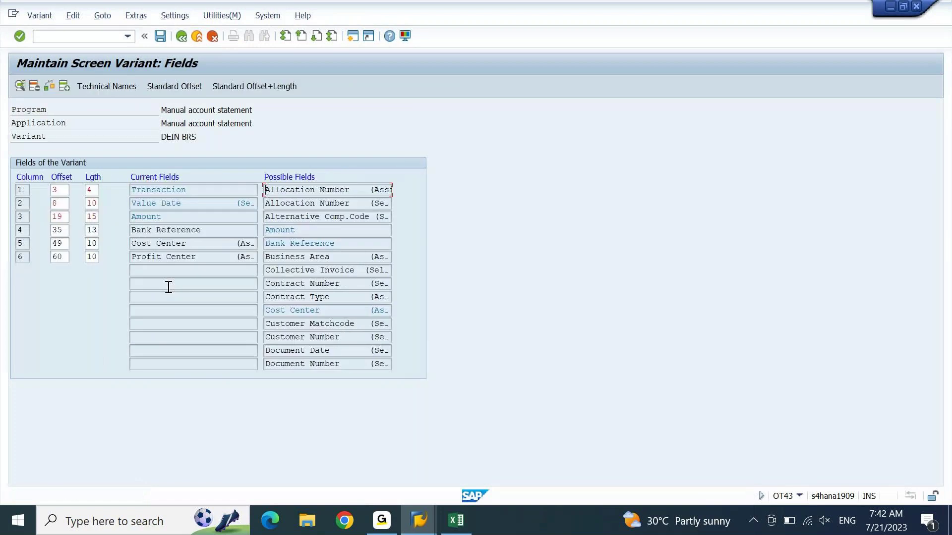
{"action": "left_click_drag", "start_coordinate": [209, 230], "coordinate": [108, 232]}
{"action": "left_click", "coordinate": [420, 521]}
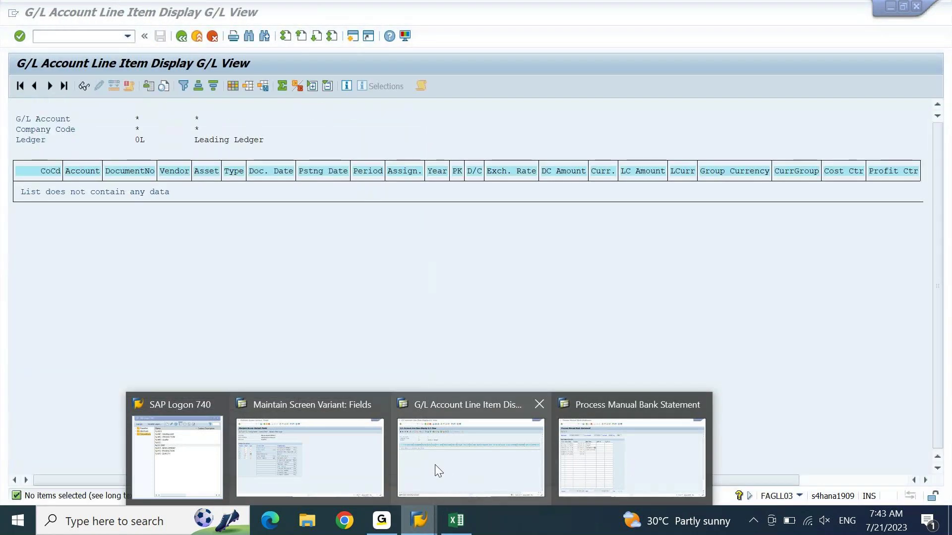
Step: Rerun the G/L line item report for the CITI accounts 12000030–12000034
{"action": "left_click", "coordinate": [313, 459]}
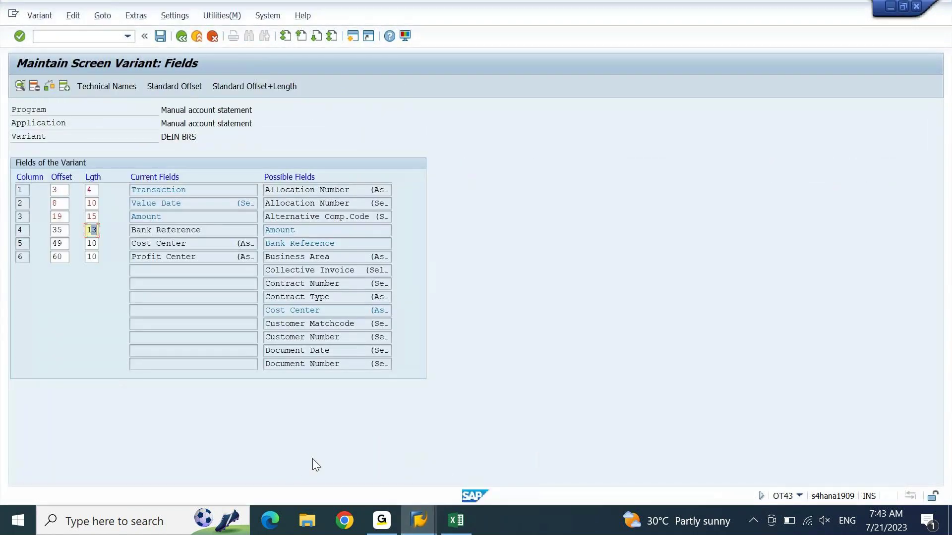
{"action": "left_click", "coordinate": [421, 520]}
{"action": "left_click", "coordinate": [593, 480]}
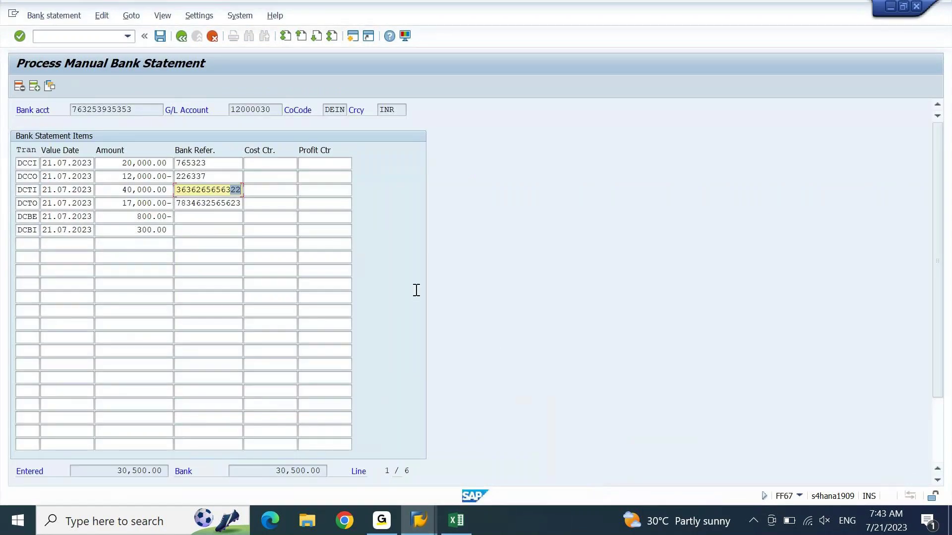
{"action": "left_click", "coordinate": [420, 527]}
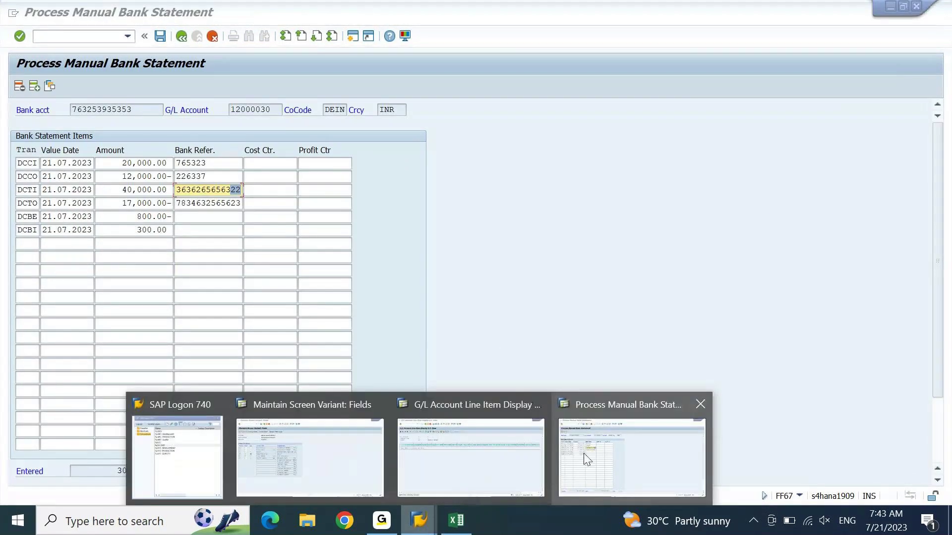
{"action": "left_click", "coordinate": [489, 463]}
{"action": "key", "text": "F3"}
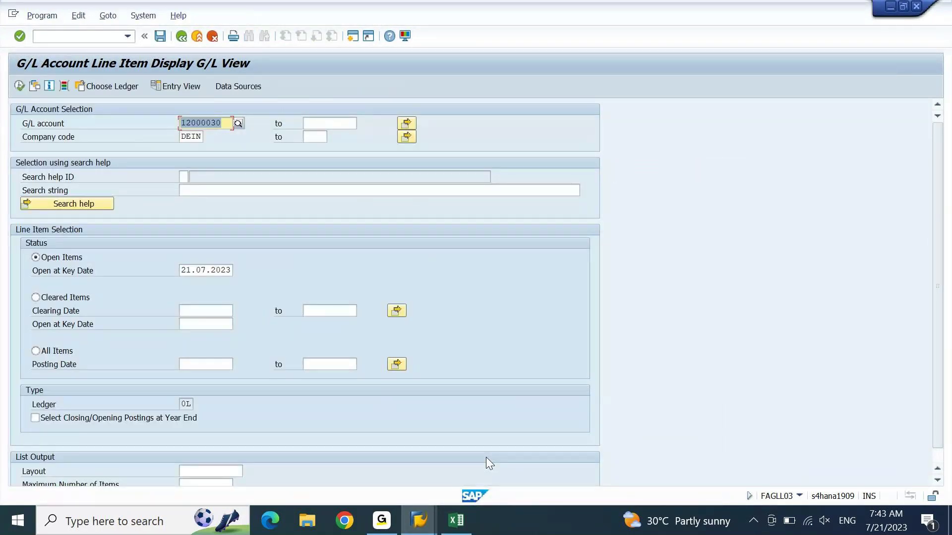
{"action": "key", "text": "F8"}
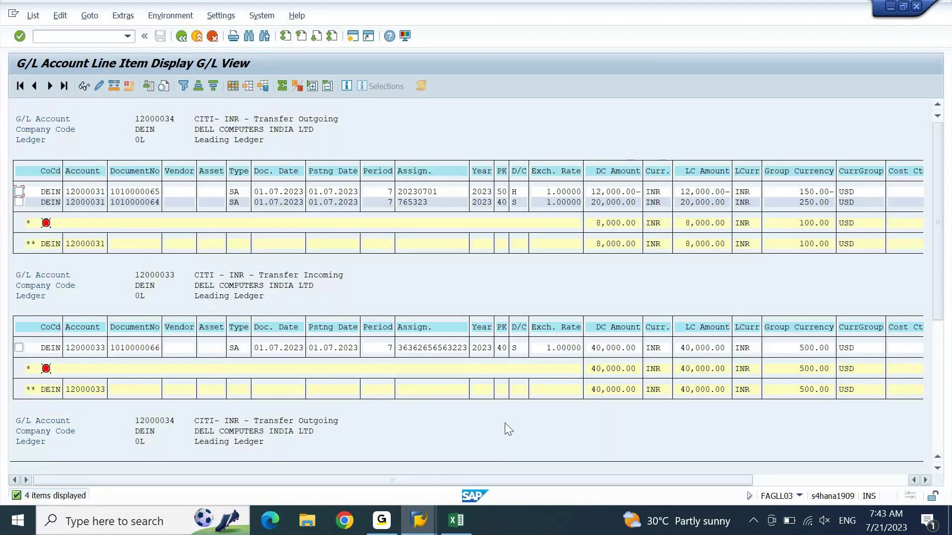
{"action": "left_click", "coordinate": [19, 347]}
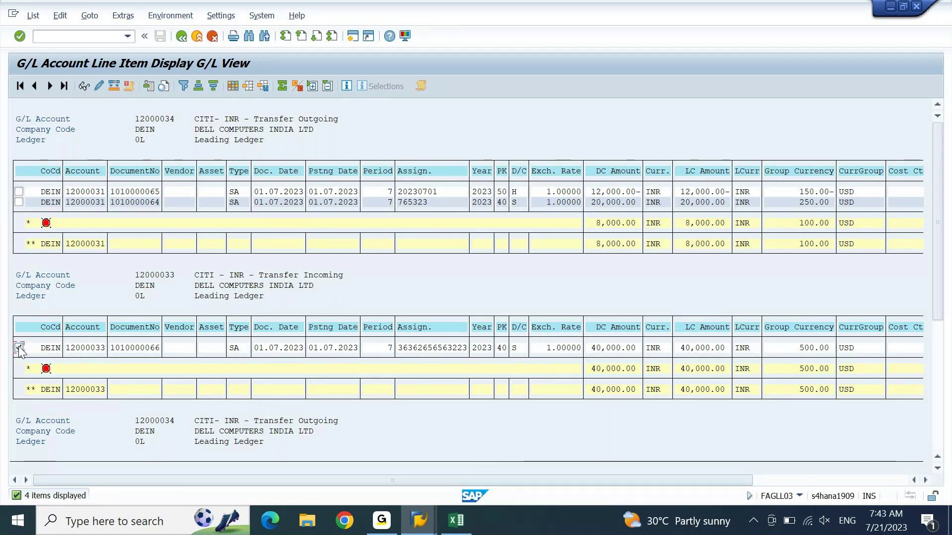
{"action": "left_click", "coordinate": [102, 82]}
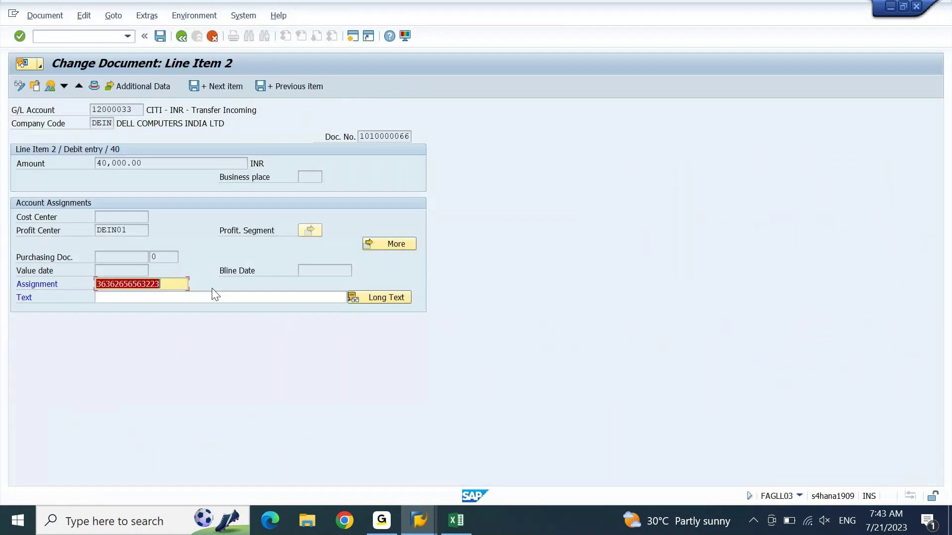
{"action": "left_click", "coordinate": [186, 283]}
{"action": "key", "text": "BackSpace"}
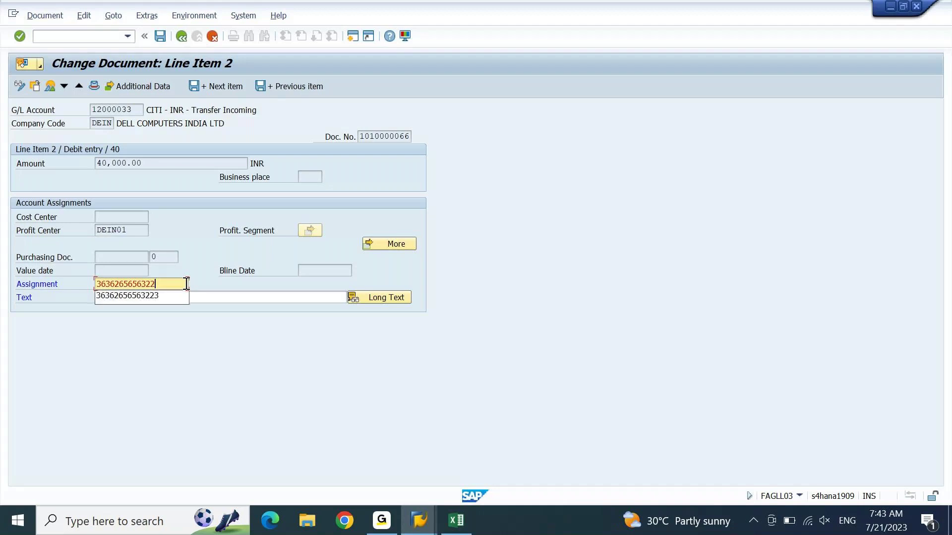
{"action": "left_click", "coordinate": [164, 43]}
{"action": "left_click", "coordinate": [165, 42]}
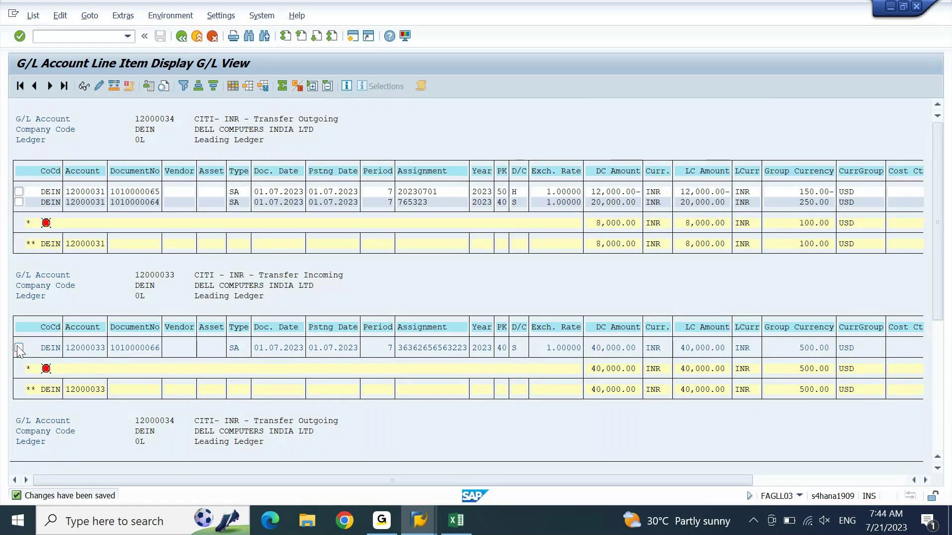
{"action": "scroll", "coordinate": [19, 349], "scroll_direction": "down", "scroll_amount": 10}
{"action": "left_click", "coordinate": [18, 182]}
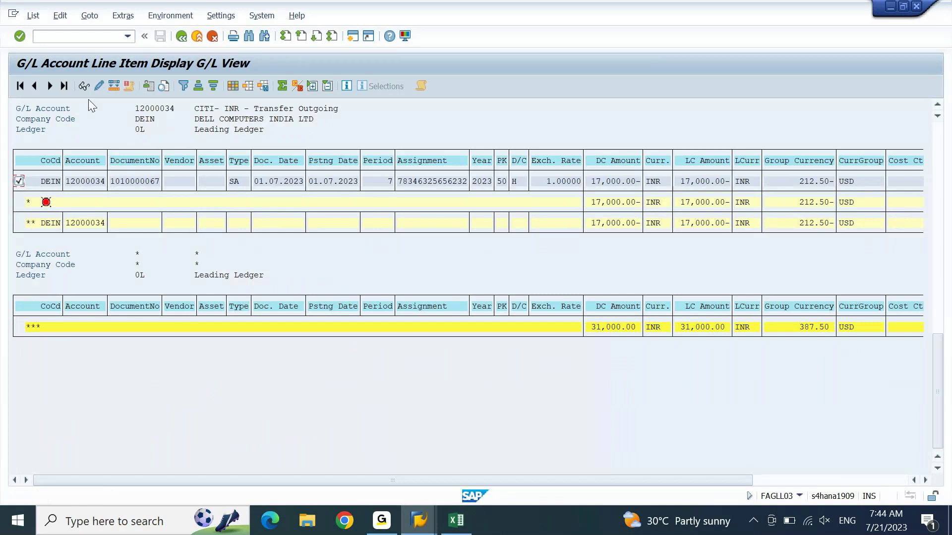
{"action": "left_click", "coordinate": [100, 86]}
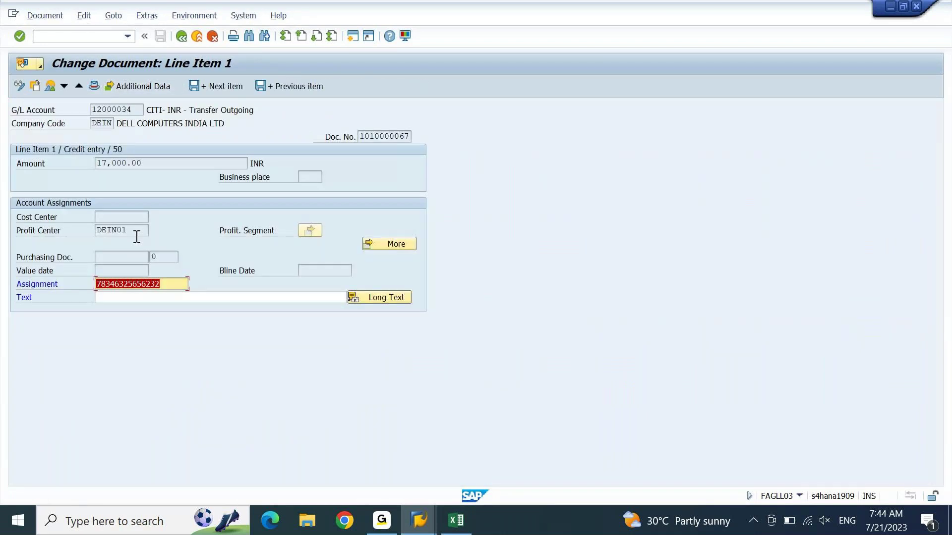
{"action": "left_click", "coordinate": [173, 287]}
{"action": "key", "text": "BackSpace"}
{"action": "key", "text": "Return"}
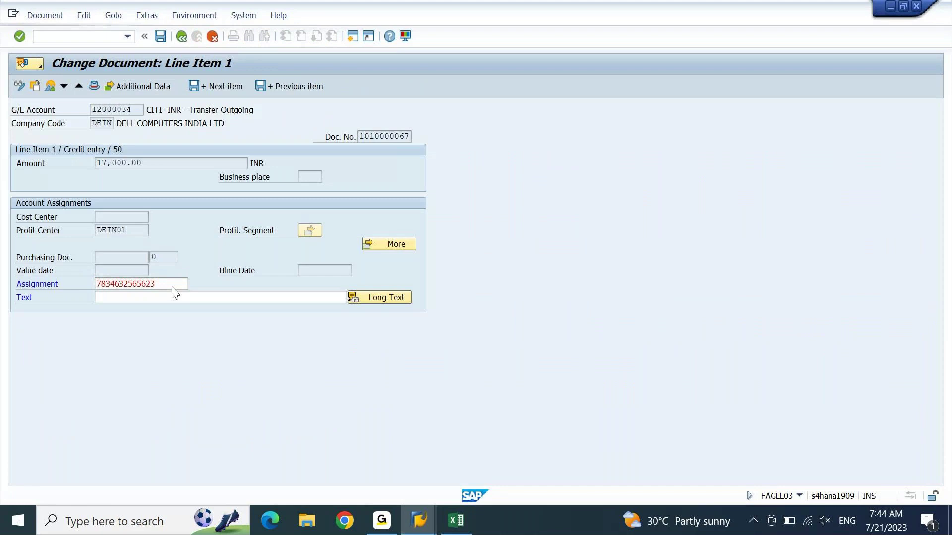
{"action": "key", "text": "ctrl+s"}
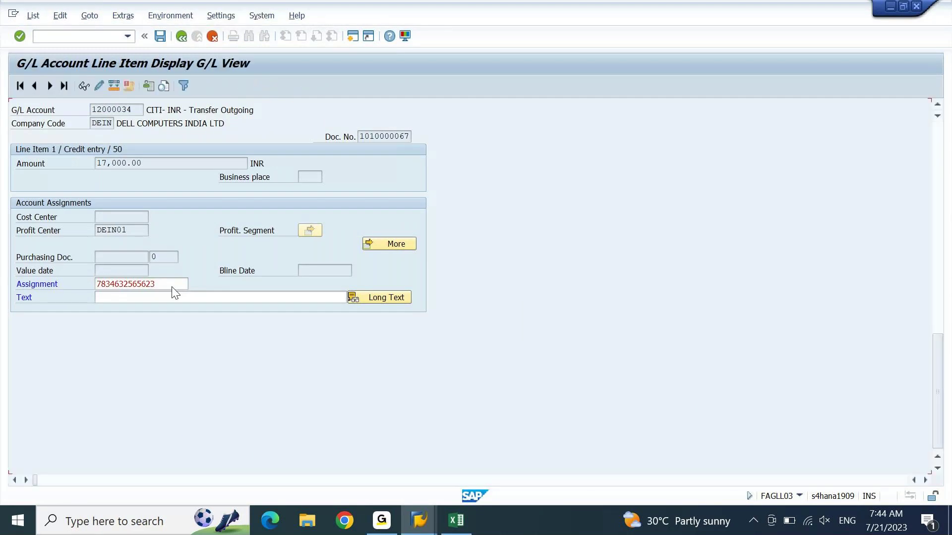
{"action": "left_click", "coordinate": [33, 15]}
{"action": "left_click", "coordinate": [36, 47]}
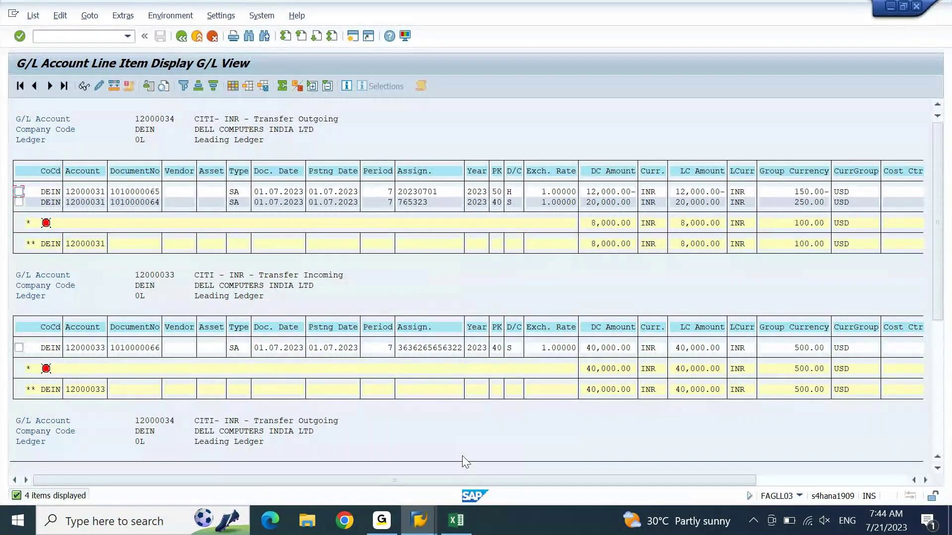
Step: Review the refreshed line item list, then return to the manual bank statement entry
{"action": "left_click", "coordinate": [429, 522]}
{"action": "left_click", "coordinate": [346, 451]}
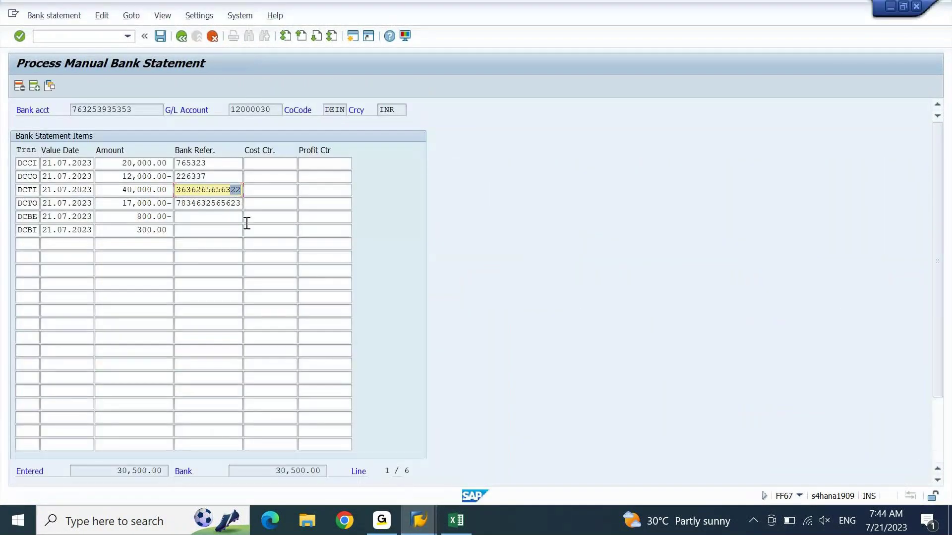
{"action": "mouse_move", "coordinate": [418, 526]}
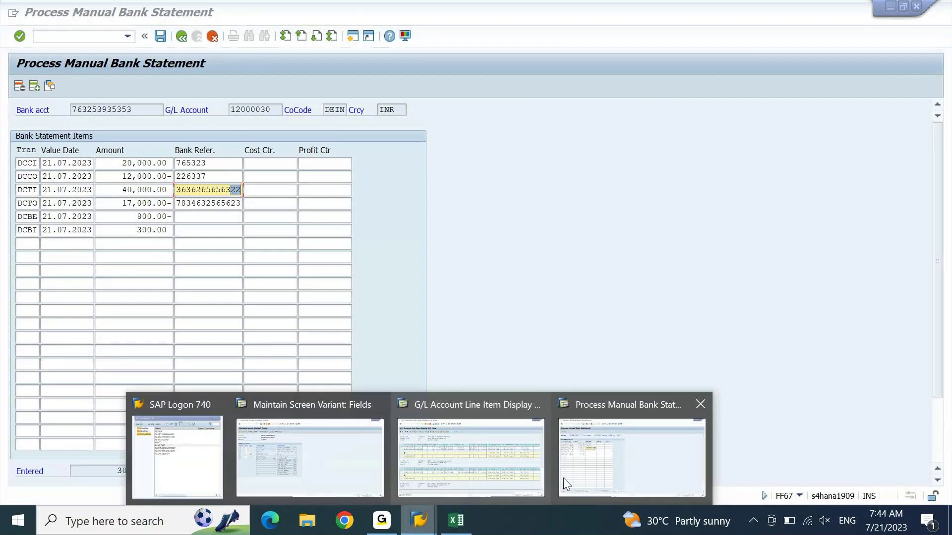
{"action": "left_click", "coordinate": [514, 469]}
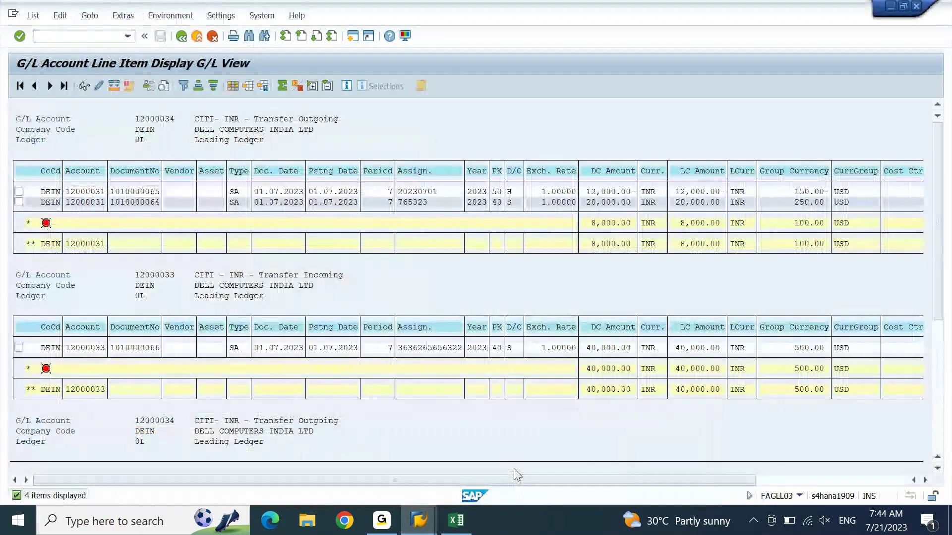
{"action": "scroll", "coordinate": [619, 310], "scroll_direction": "down", "scroll_amount": 10}
{"action": "left_click", "coordinate": [617, 309]}
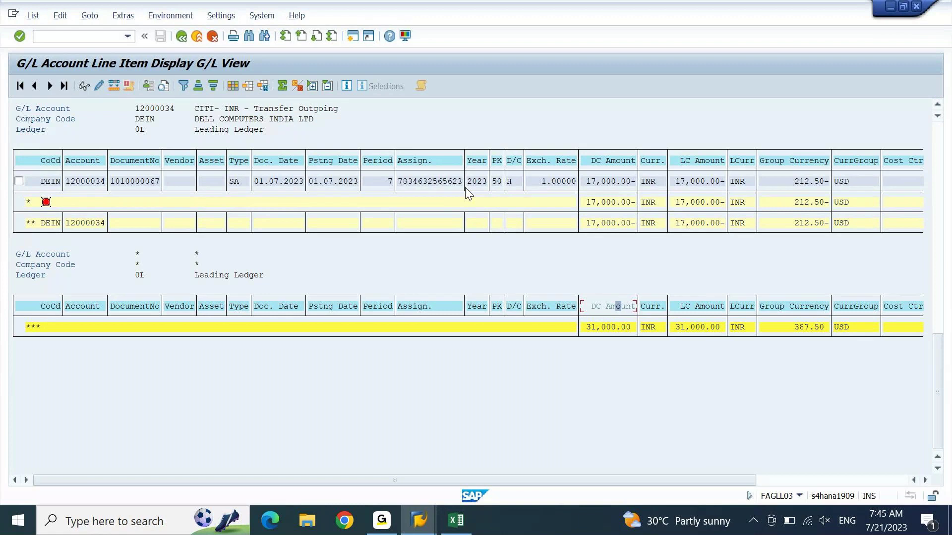
{"action": "left_click", "coordinate": [419, 522]}
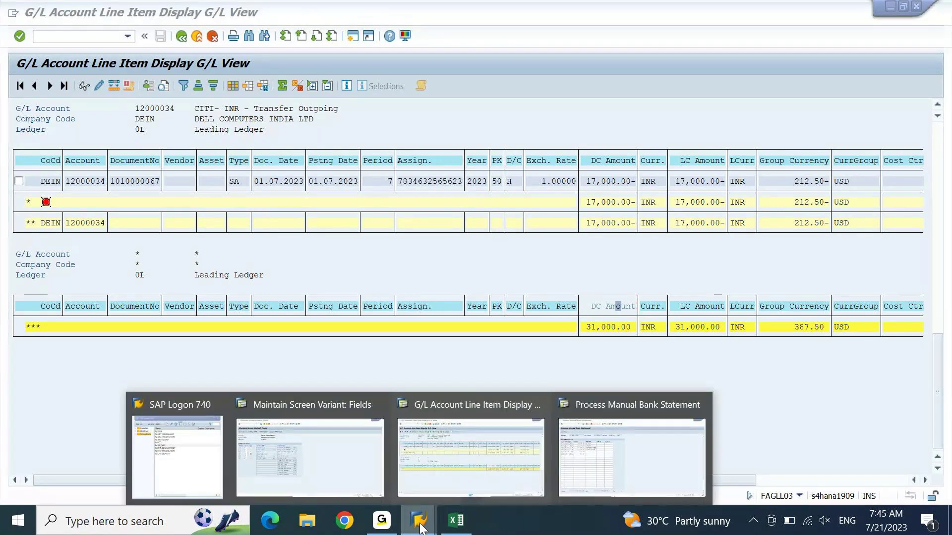
{"action": "left_click", "coordinate": [586, 482]}
Step: Enter bank references 'exp' on the bank charges row and 'inc' on the bank interest row
{"action": "left_click", "coordinate": [216, 218]}
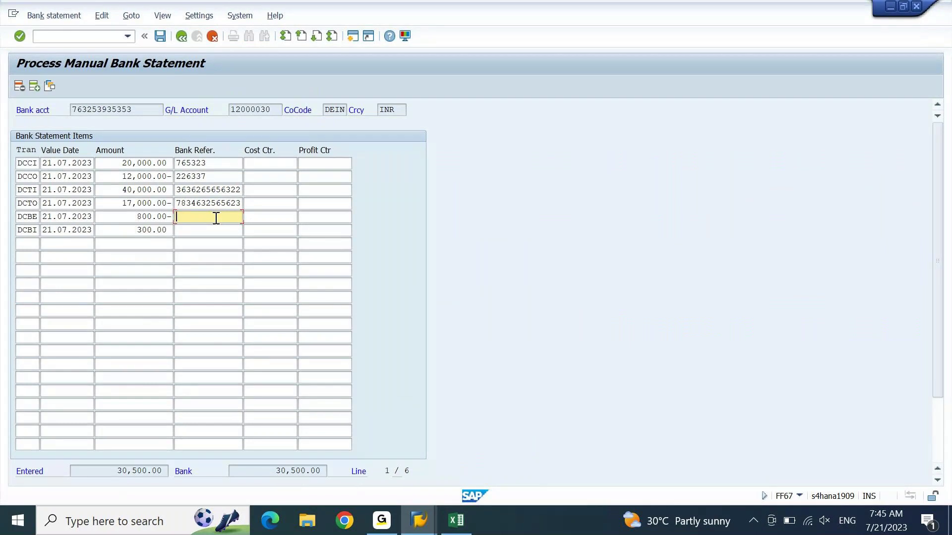
{"action": "type", "text": "exp"}
{"action": "key", "text": "Down"}
{"action": "type", "text": "inc"}
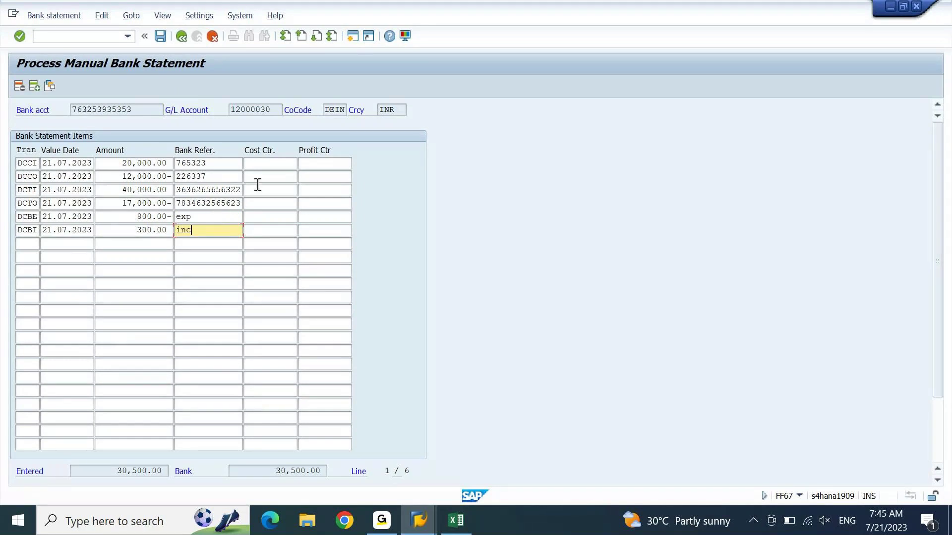
Step: Enter cost center DEIN011001 on the charges row and profit center DEIN01 on the interest row, then save
{"action": "left_click", "coordinate": [270, 217]}
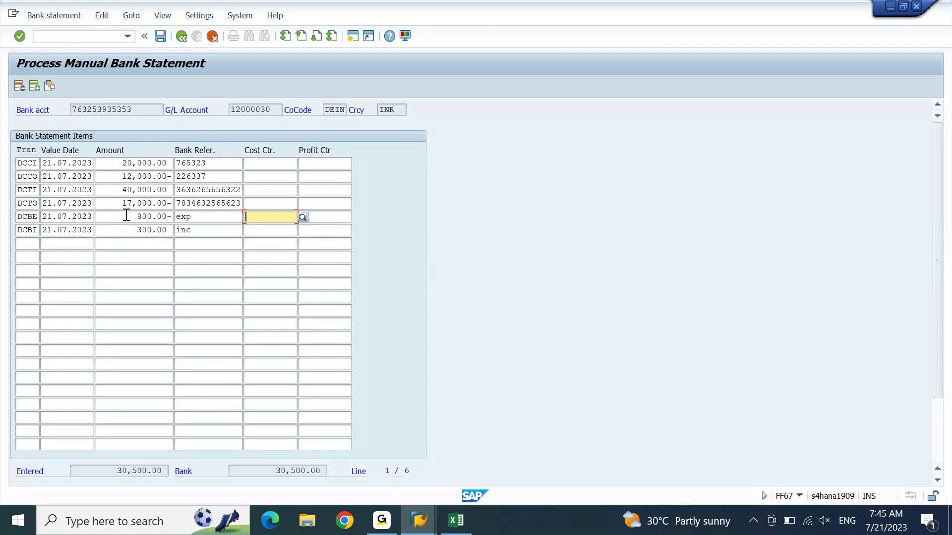
{"action": "type", "text": "dein"}
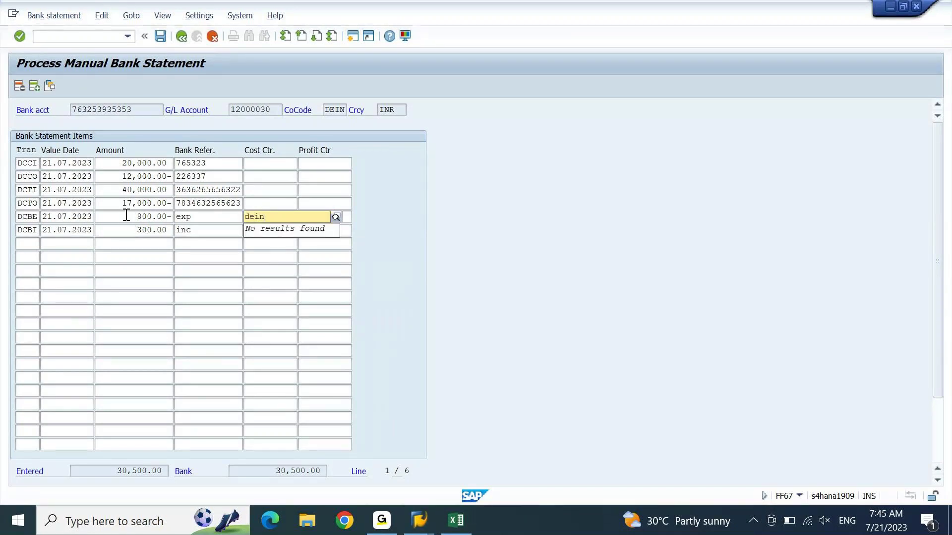
{"action": "type", "text": "011001"}
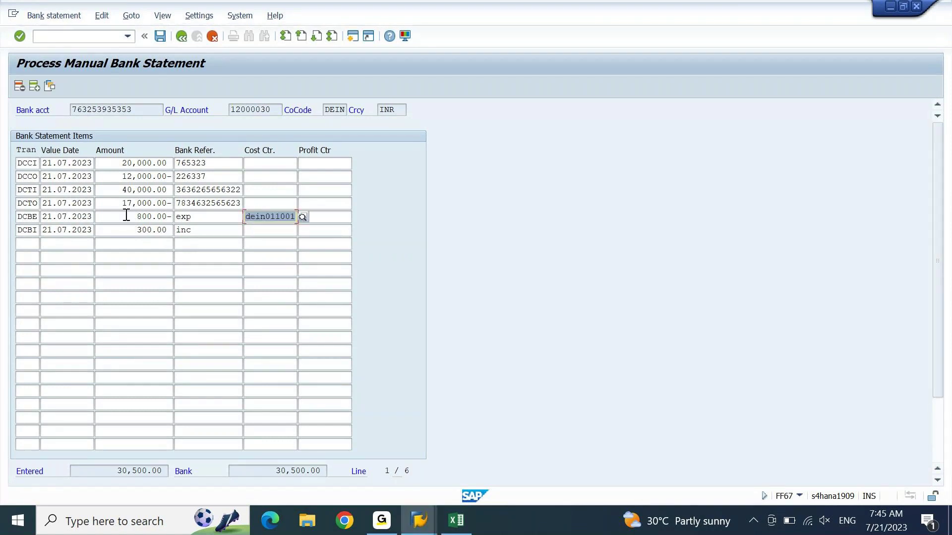
{"action": "key", "text": "Down"}
{"action": "key", "text": "Tab"}
{"action": "type", "text": "d"}
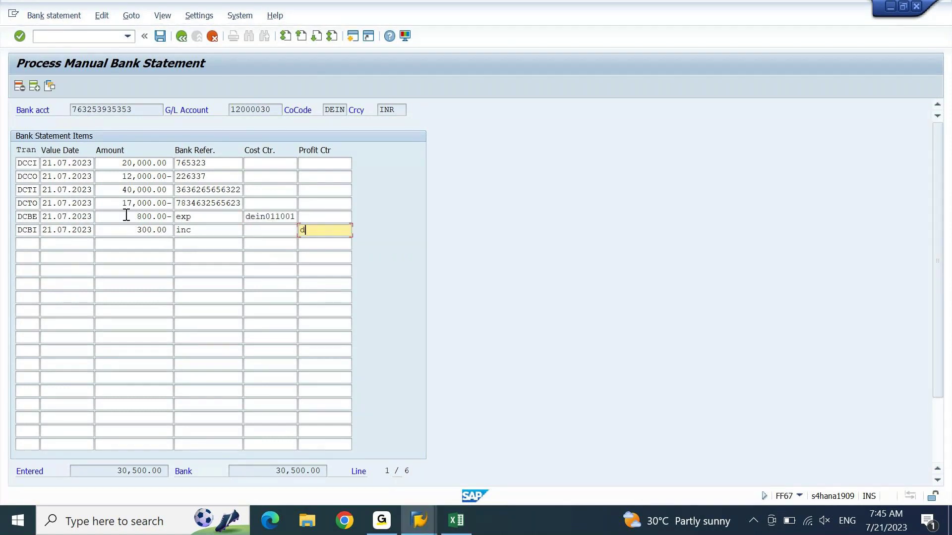
{"action": "type", "text": "ein01"}
{"action": "key", "text": "Return"}
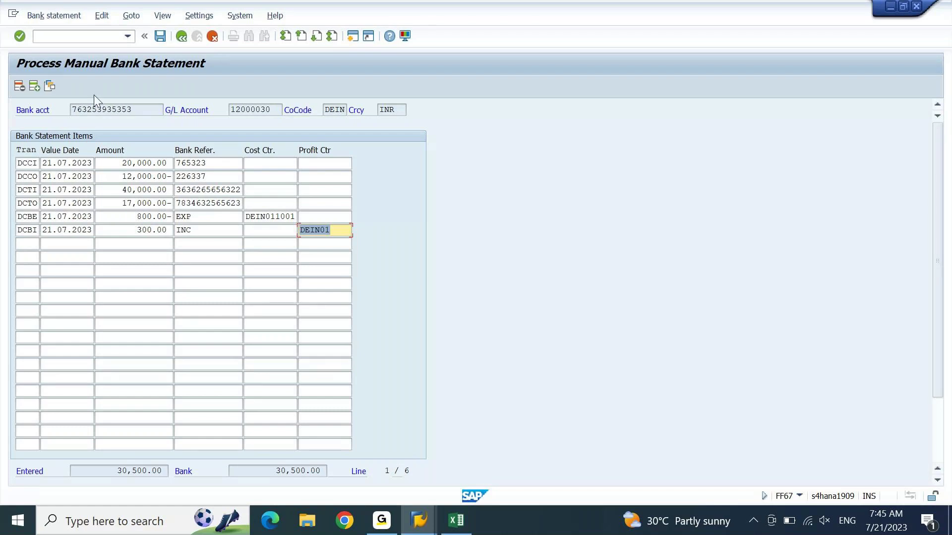
{"action": "left_click", "coordinate": [162, 36]}
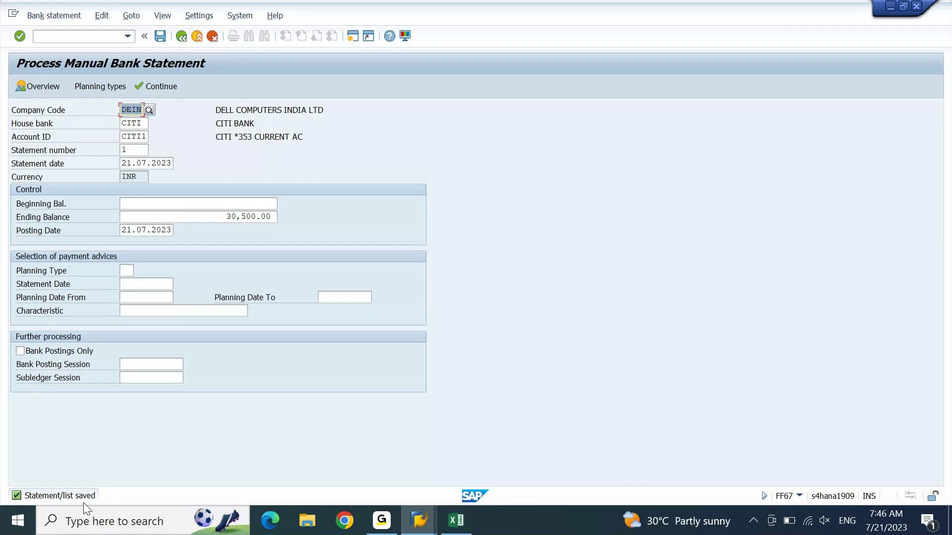
Step: Post the CITI statement and check its statistics: 6 items including 2 FB01 postings
{"action": "left_click", "coordinate": [160, 41]}
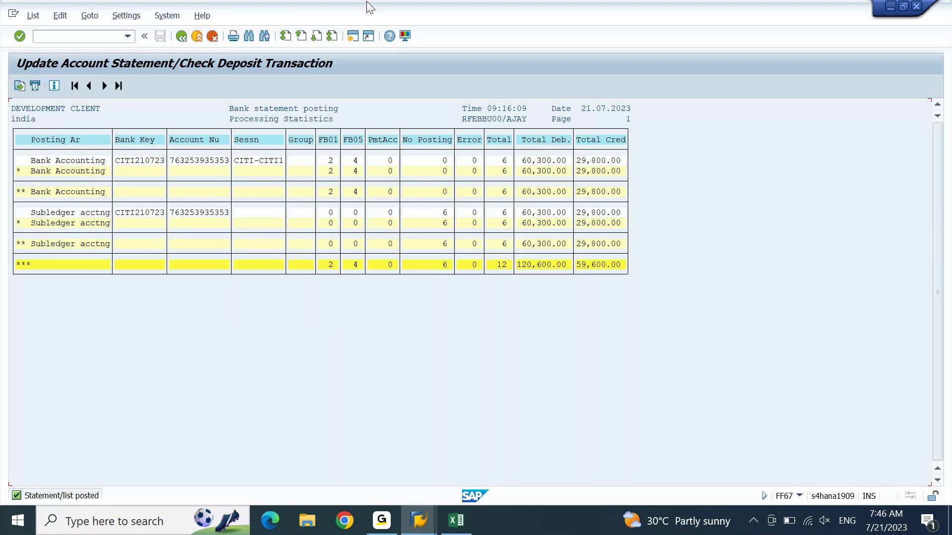
{"action": "left_click", "coordinate": [505, 161]}
{"action": "left_click", "coordinate": [331, 172]}
Step: Open SM35 in a new window via /osm35 and select session CITI-CITI1 with 6 transactions
{"action": "mouse_move", "coordinate": [419, 528]}
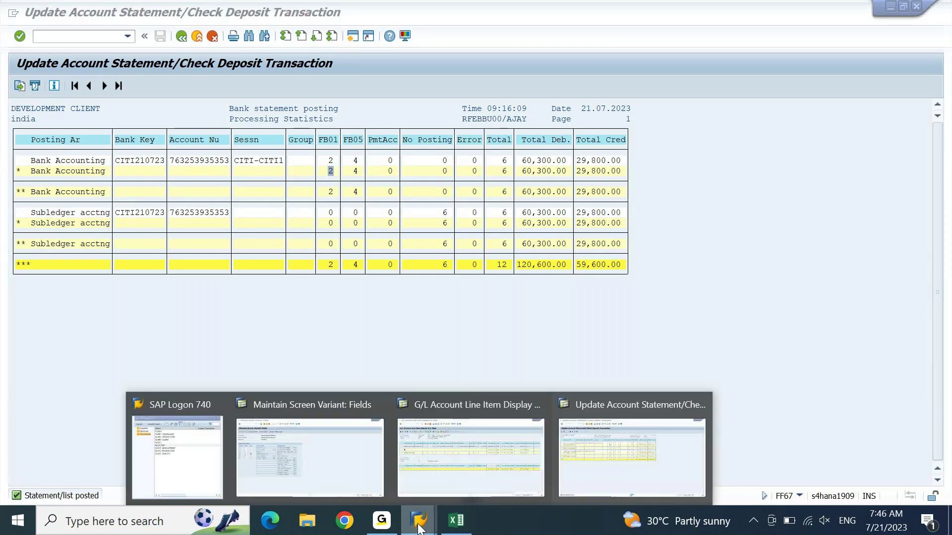
{"action": "left_click", "coordinate": [322, 460]}
{"action": "left_click", "coordinate": [109, 37]}
{"action": "type", "text": "/o"}
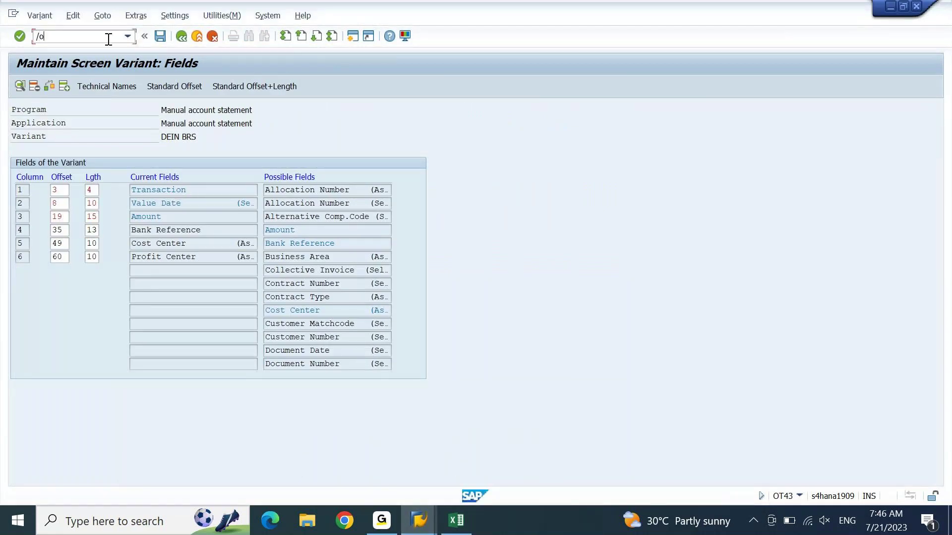
{"action": "type", "text": "sm35"}
{"action": "key", "text": "Return"}
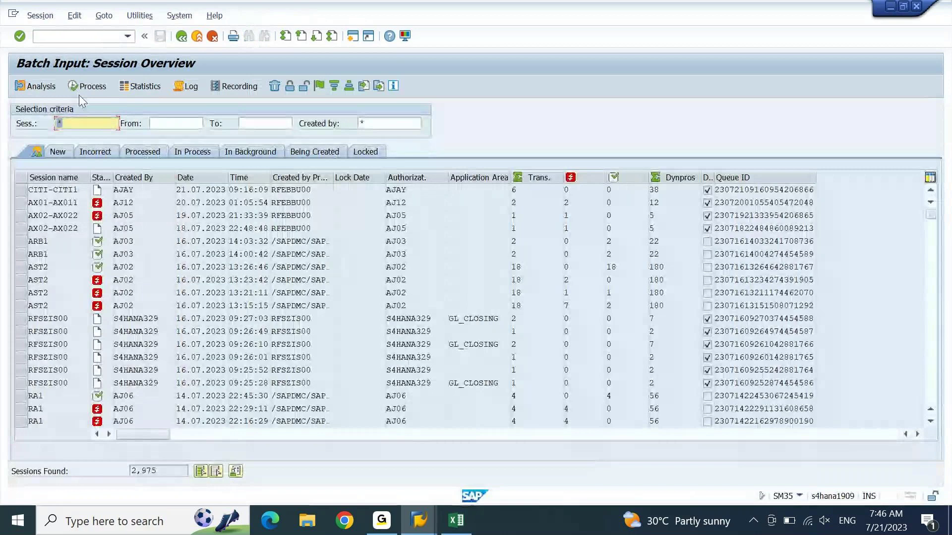
{"action": "left_click", "coordinate": [24, 190]}
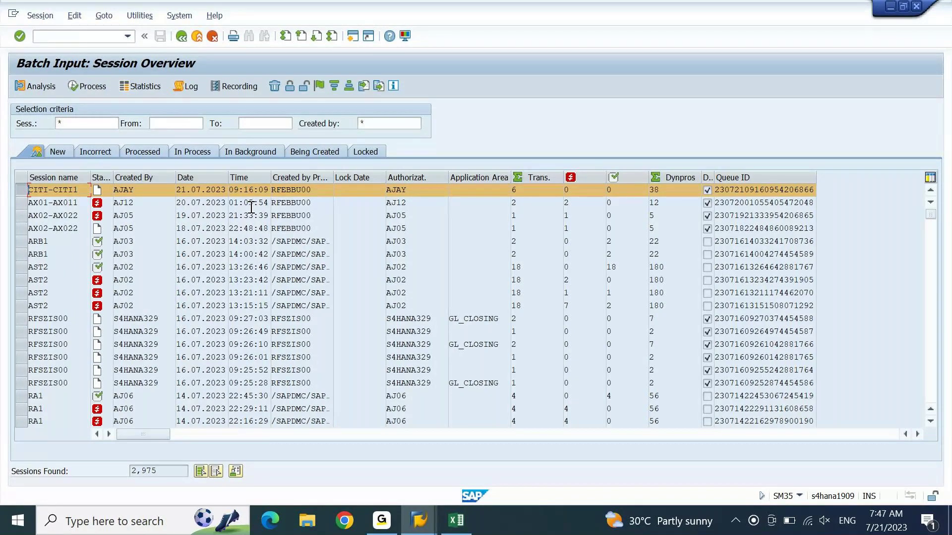
{"action": "left_click_drag", "start_coordinate": [522, 198], "coordinate": [501, 194]}
Step: Choose Process/foreground in the Process Session dialog for CITI-CITI1
{"action": "left_click", "coordinate": [88, 87]}
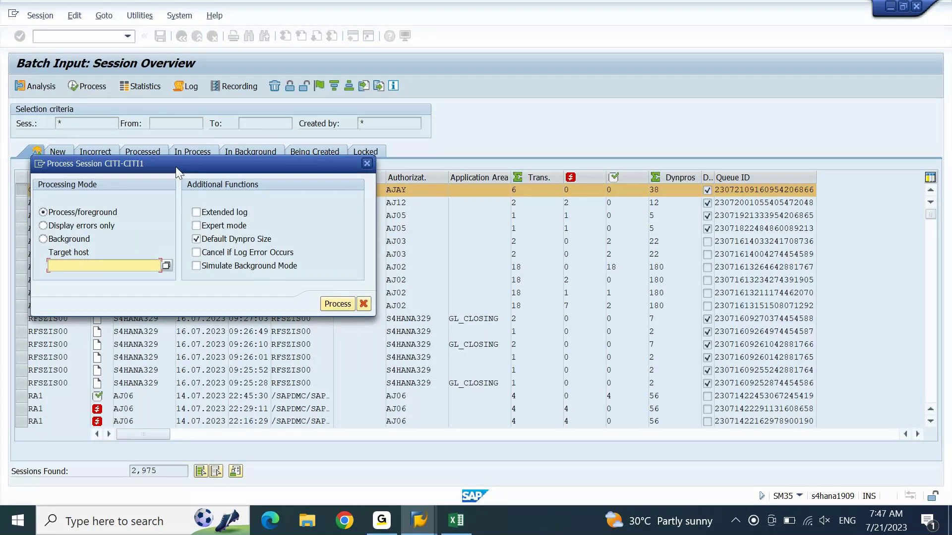
{"action": "left_click_drag", "start_coordinate": [175, 167], "coordinate": [389, 125]}
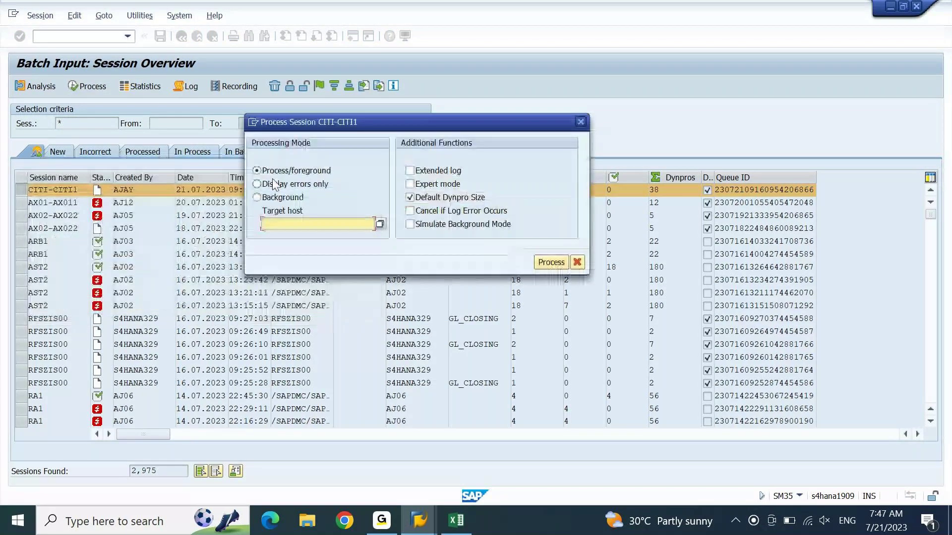
{"action": "left_click", "coordinate": [274, 185]}
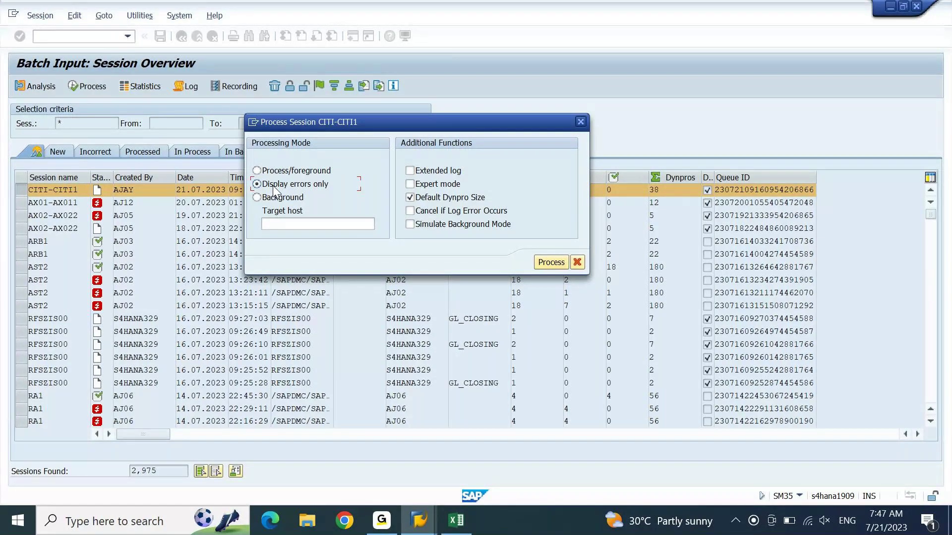
{"action": "left_click", "coordinate": [274, 174]}
Step: Step through the FB01 screens up to the 800.00 INR bank charges item with cost center DEIN011001
{"action": "key", "text": "Return"}
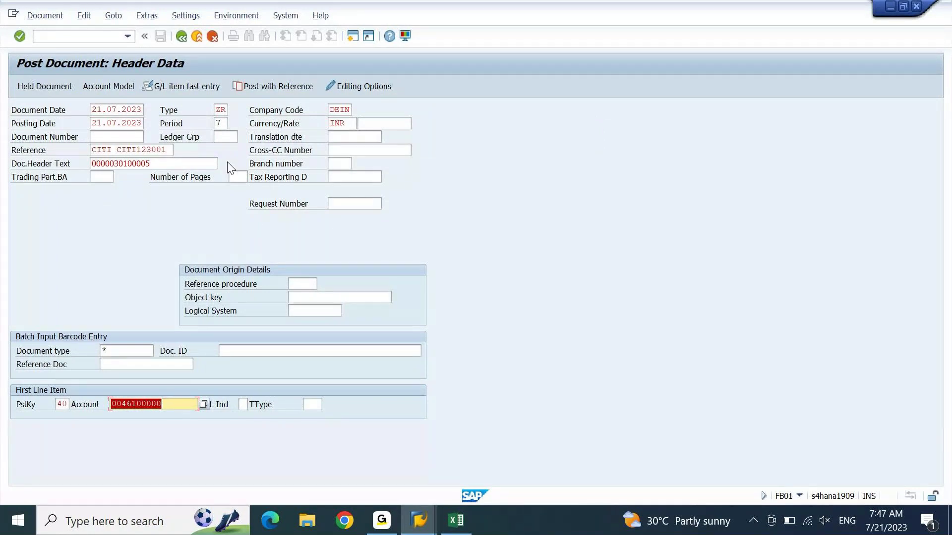
{"action": "key", "text": "Return"}
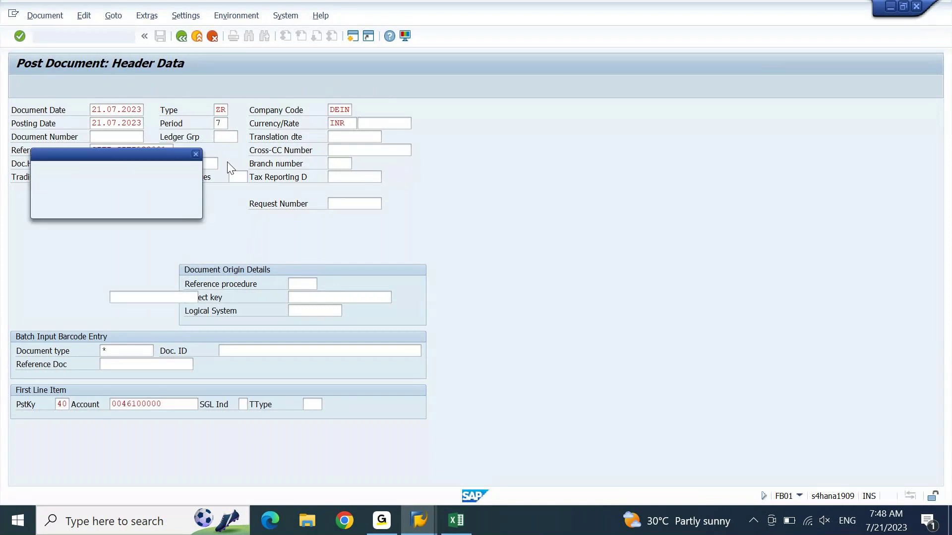
{"action": "left_click_drag", "start_coordinate": [451, 171], "coordinate": [632, 159]}
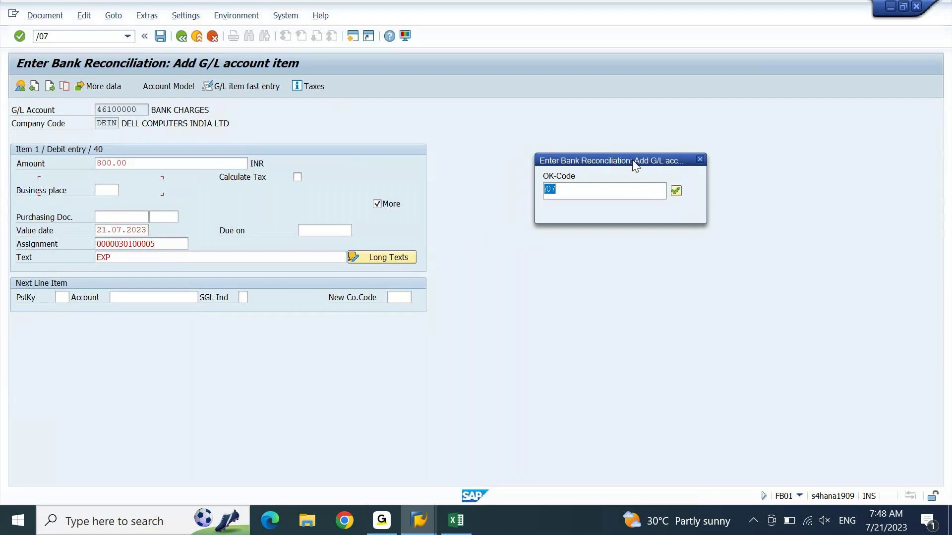
{"action": "key", "text": "Return"}
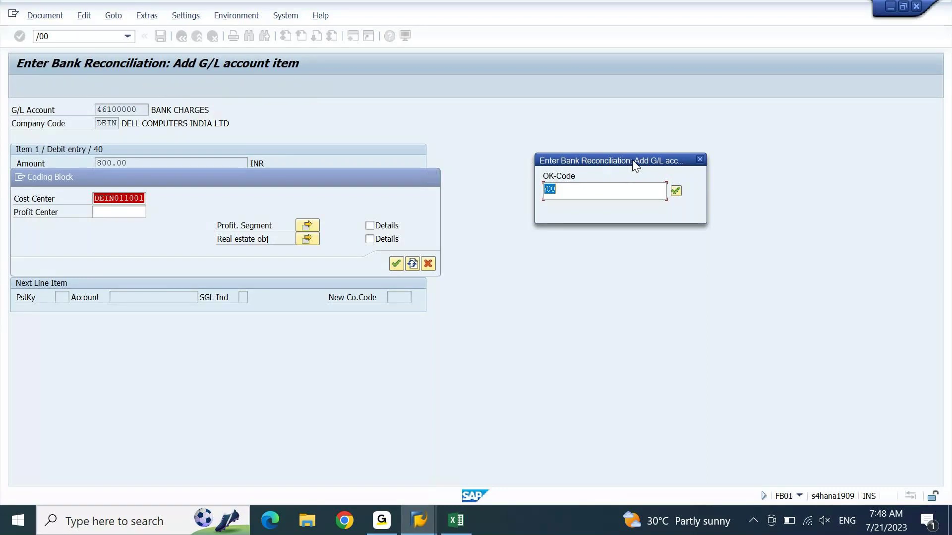
{"action": "key", "text": "Return"}
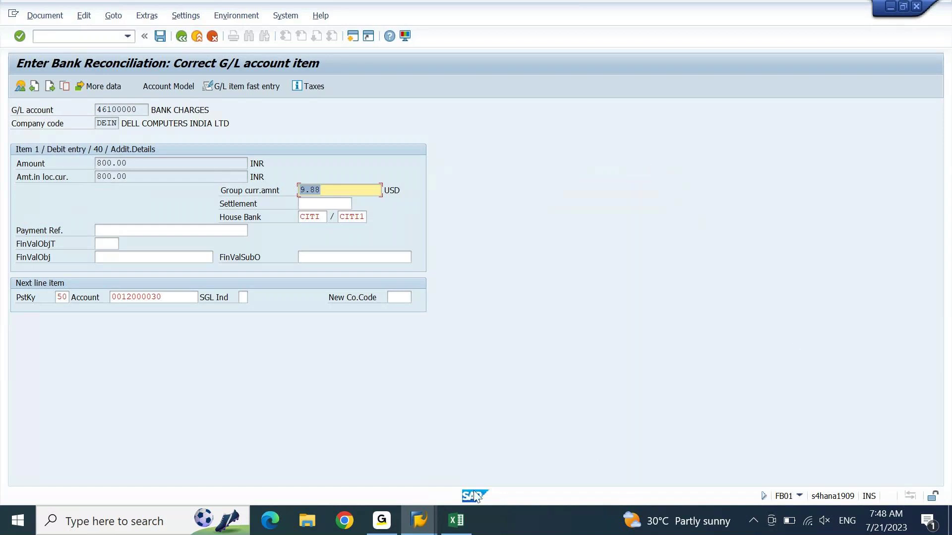
{"action": "mouse_move", "coordinate": [434, 520]}
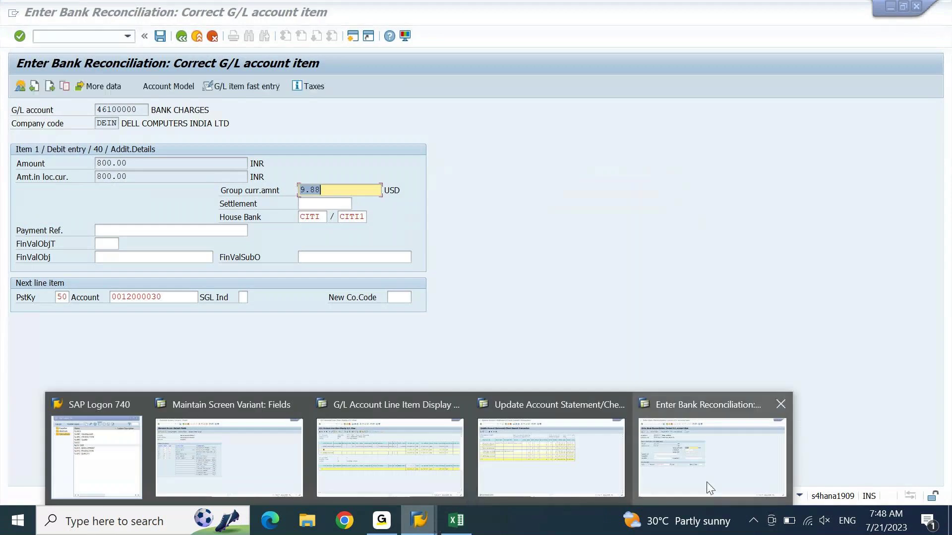
Step: In OB09, select the 12000021, 24100003 and 24100004 entries and start Copy As
{"action": "left_click", "coordinate": [290, 444]}
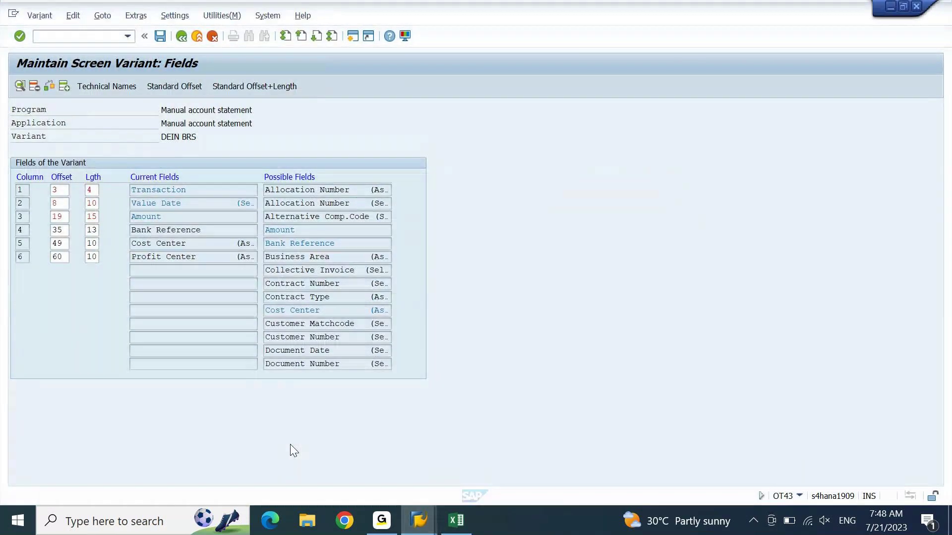
{"action": "left_click", "coordinate": [89, 39]}
{"action": "type", "text": "/nob09"}
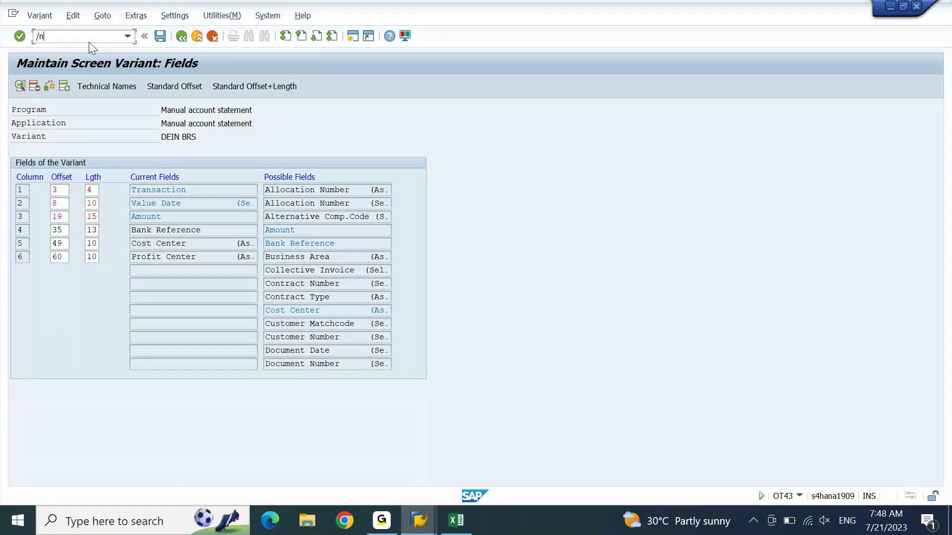
{"action": "key", "text": "Return"}
{"action": "key", "text": "Return"}
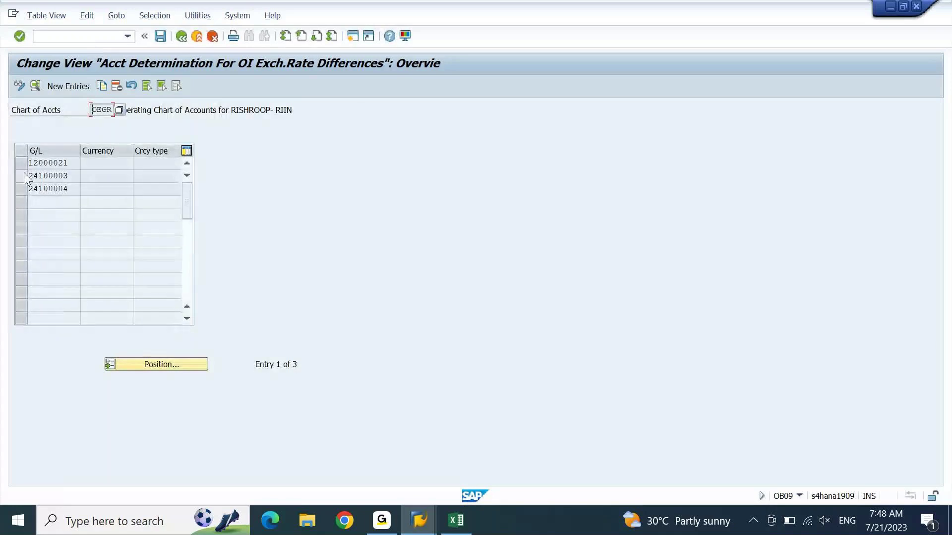
{"action": "left_click", "coordinate": [24, 174]}
{"action": "left_click", "coordinate": [24, 187]}
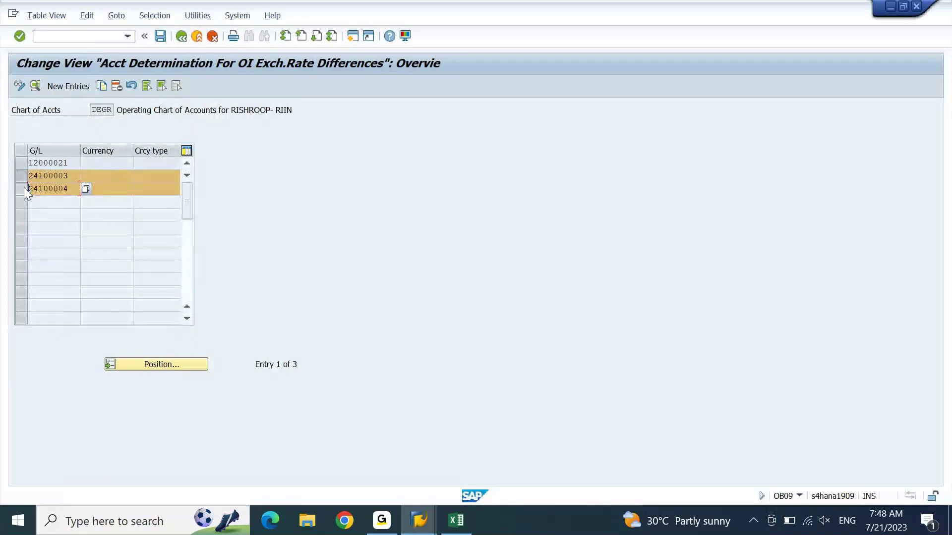
{"action": "left_click", "coordinate": [23, 163]}
{"action": "left_click", "coordinate": [103, 87]}
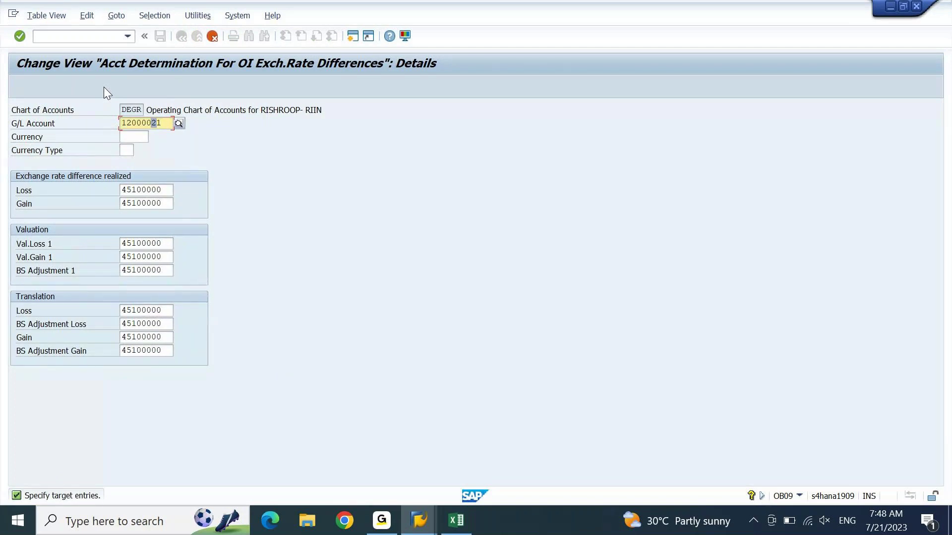
Step: Copy one entry with the account ending changed to 32, cancel the remaining copies, and exit to the save prompt
{"action": "key", "text": "Return"}
{"action": "key", "text": "End"}
{"action": "key", "text": "shift+Left"}
{"action": "key", "text": "shift+Left"}
{"action": "key", "text": "alt+Tab"}
{"action": "key", "text": "alt+Tab"}
{"action": "type", "text": "32"}
{"action": "key", "text": "Return"}
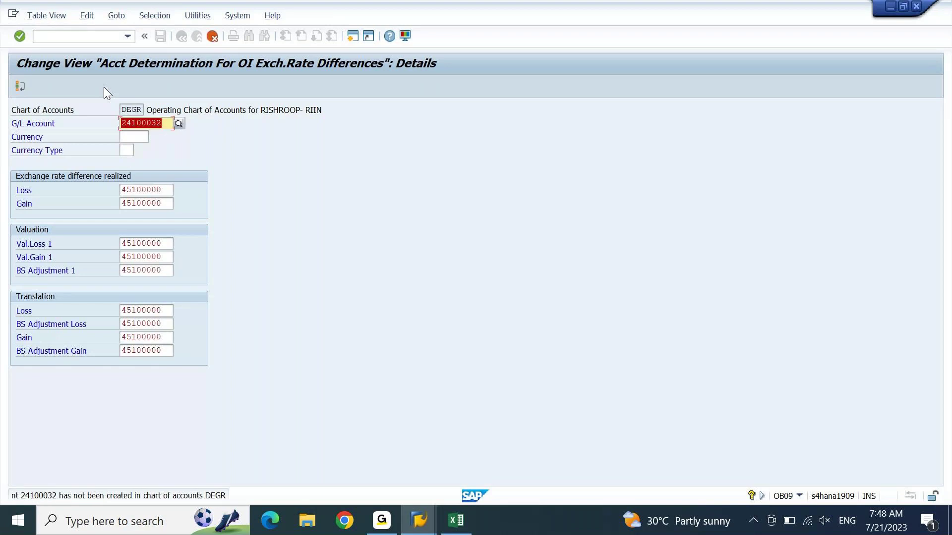
{"action": "key", "text": "F12"}
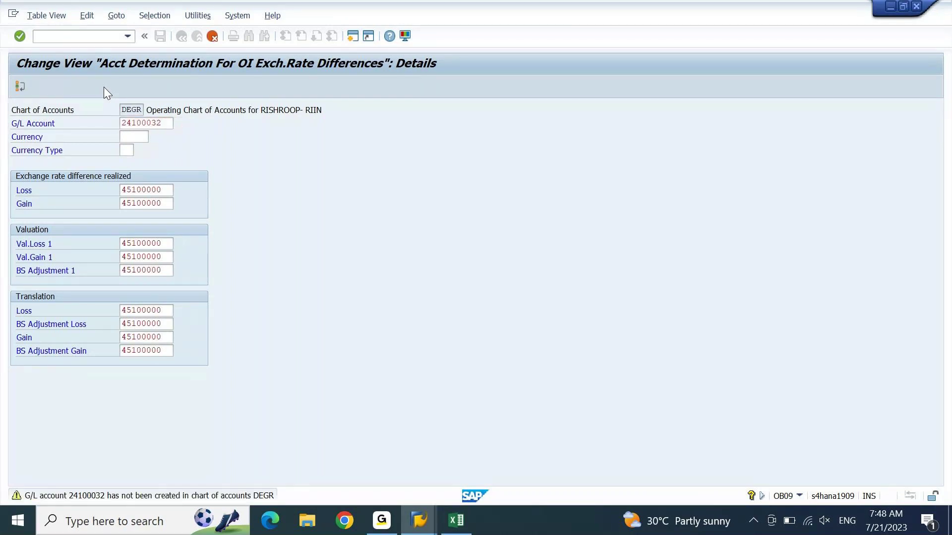
{"action": "key", "text": "Return"}
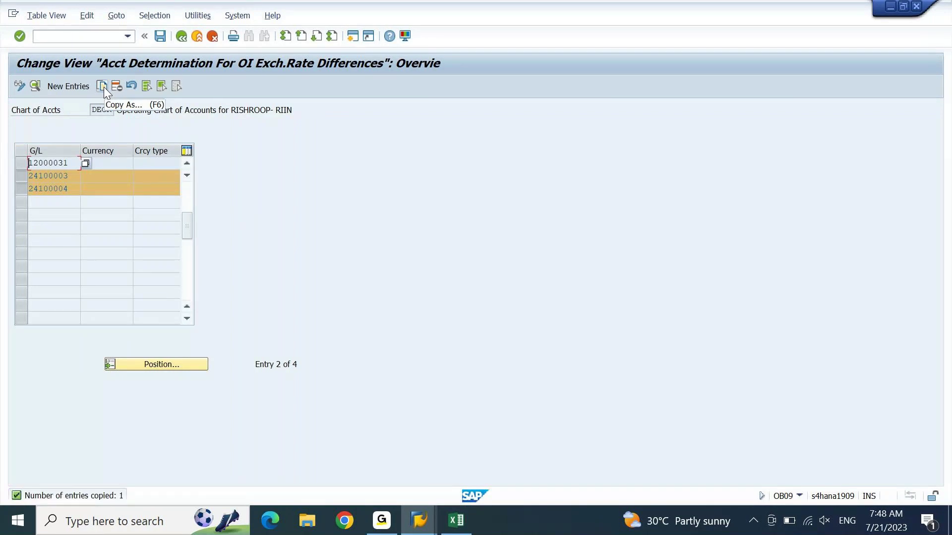
{"action": "key", "text": "F3"}
{"action": "key", "text": "Return"}
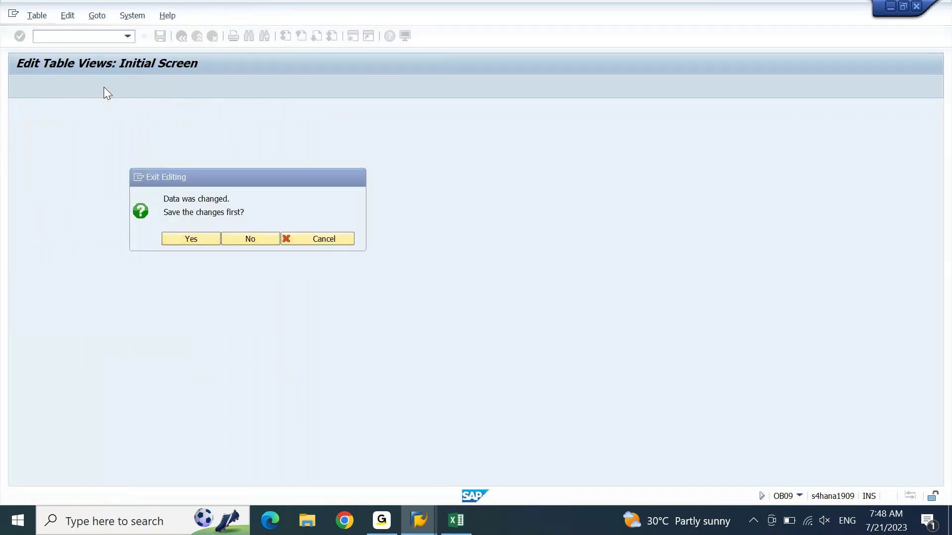
Step: In OBA1 for chart of accounts DEGR, select entries 12000021, 24100003 and 24100004 and start Copy As
{"action": "type", "text": "oba1"}
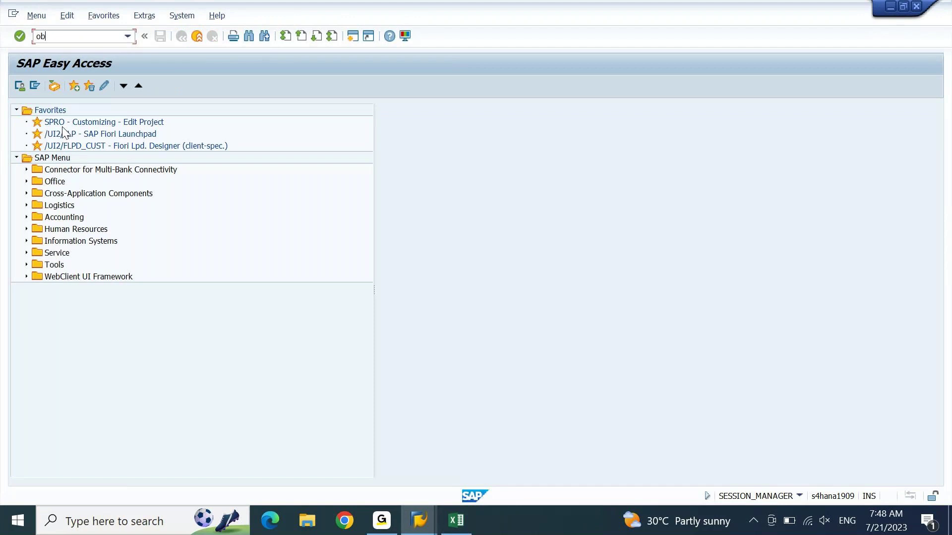
{"action": "key", "text": "Return"}
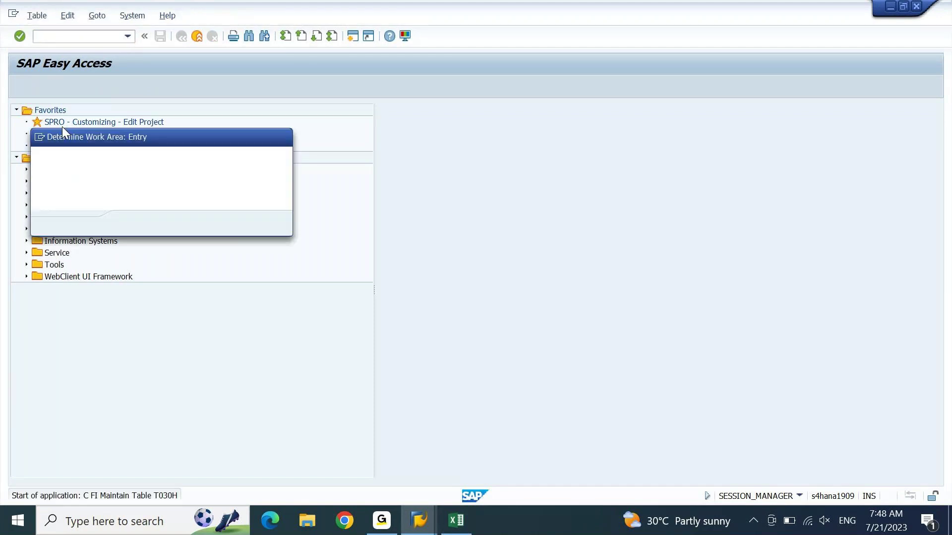
{"action": "key", "text": "Return"}
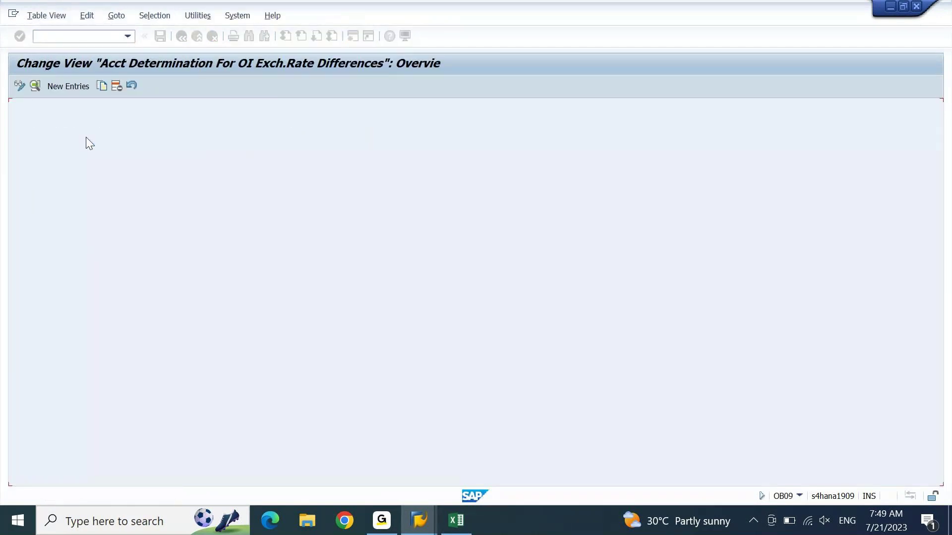
{"action": "left_click", "coordinate": [23, 163]}
{"action": "left_click", "coordinate": [23, 176]}
{"action": "left_click", "coordinate": [22, 189]}
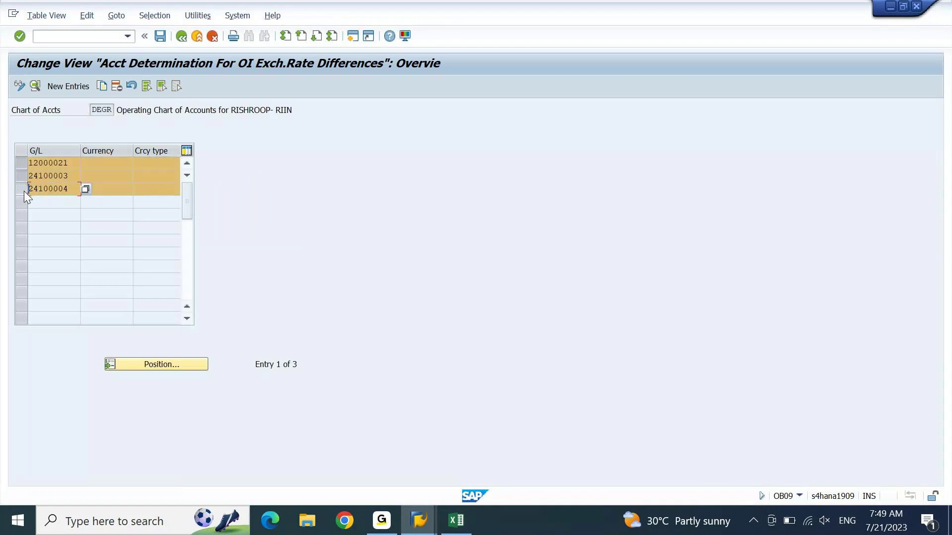
{"action": "left_click", "coordinate": [102, 86]}
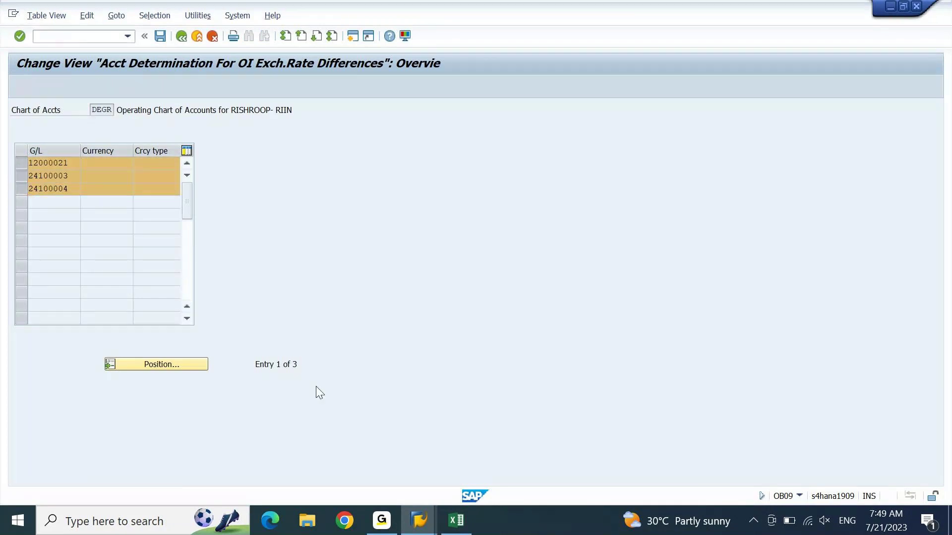
Step: Take CITI Check Incoming account 12000031 from the Excel bank list as the first copy's G/L account
{"action": "left_click", "coordinate": [456, 520]}
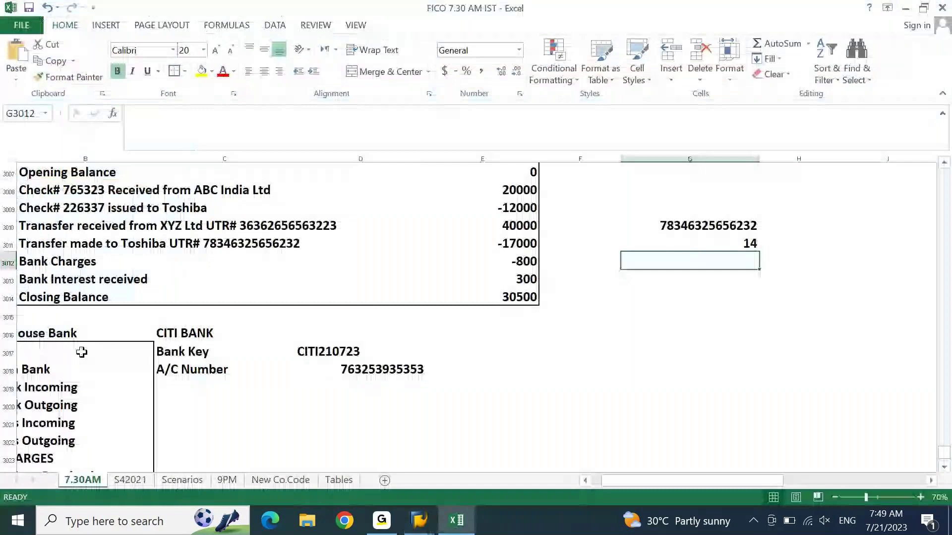
{"action": "left_click", "coordinate": [77, 367]}
{"action": "key", "text": "Left"}
{"action": "key", "text": "Down"}
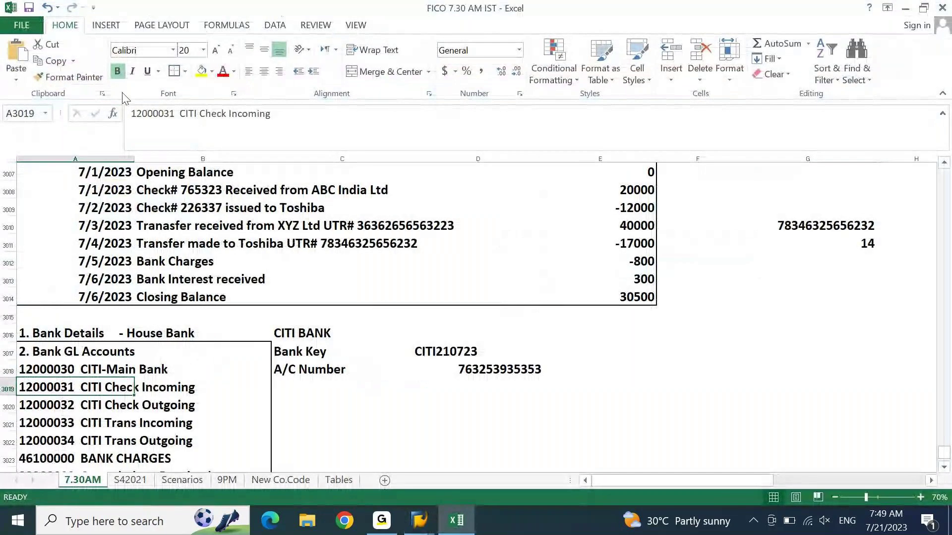
{"action": "left_click", "coordinate": [303, 119]}
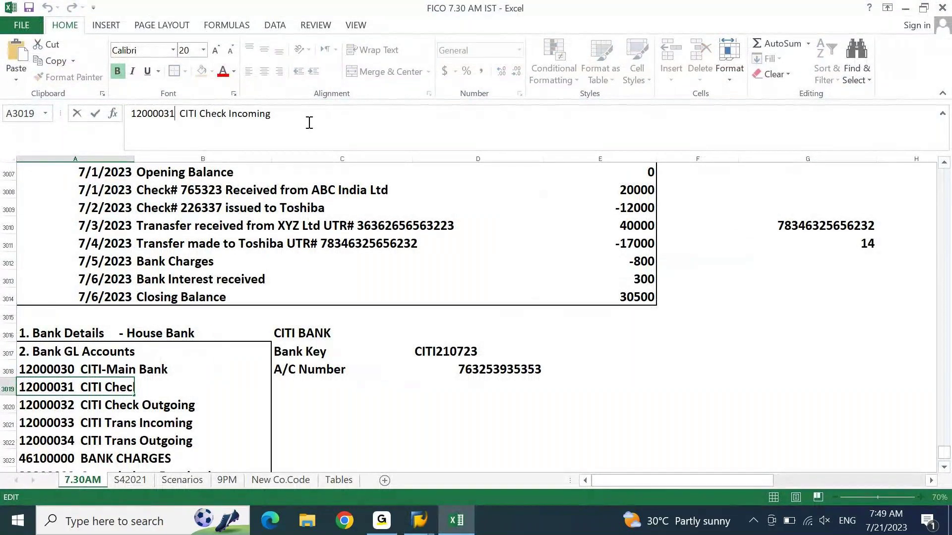
{"action": "key", "text": "shift+Home"}
{"action": "key", "text": "ctrl+c"}
{"action": "key", "text": "alt+Tab"}
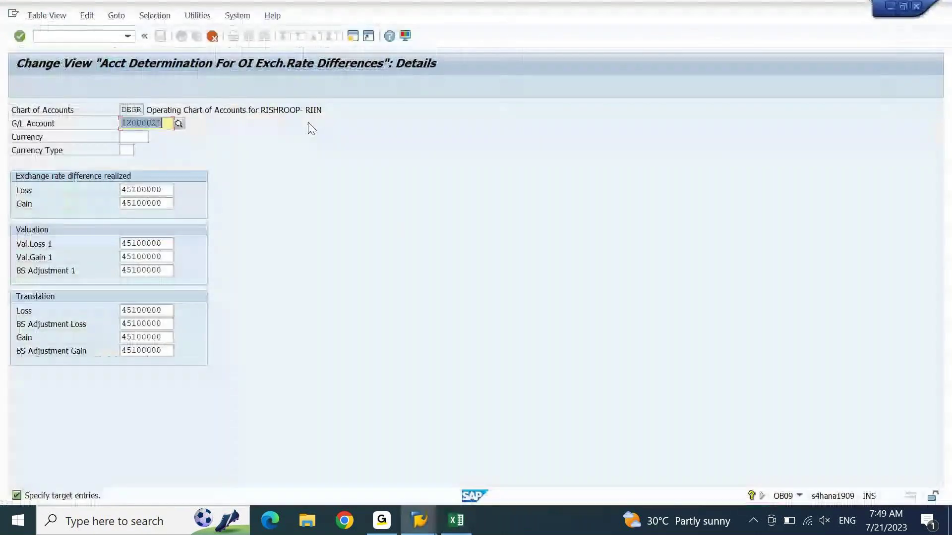
{"action": "key", "text": "ctrl+v"}
{"action": "key", "text": "Return"}
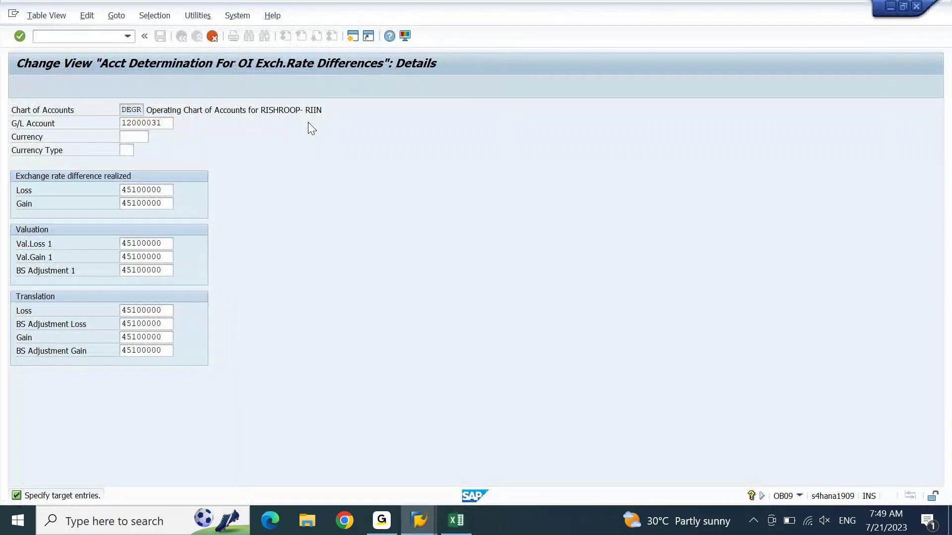
Step: Set G/L accounts 12000032 and 12000033 on the remaining two copied entries
{"action": "key", "text": "ctrl+v"}
{"action": "key", "text": "BackSpace"}
{"action": "type", "text": "2"}
{"action": "key", "text": "Return"}
{"action": "key", "text": "ctrl+v"}
{"action": "key", "text": "BackSpace"}
{"action": "type", "text": "3"}
{"action": "key", "text": "Return"}
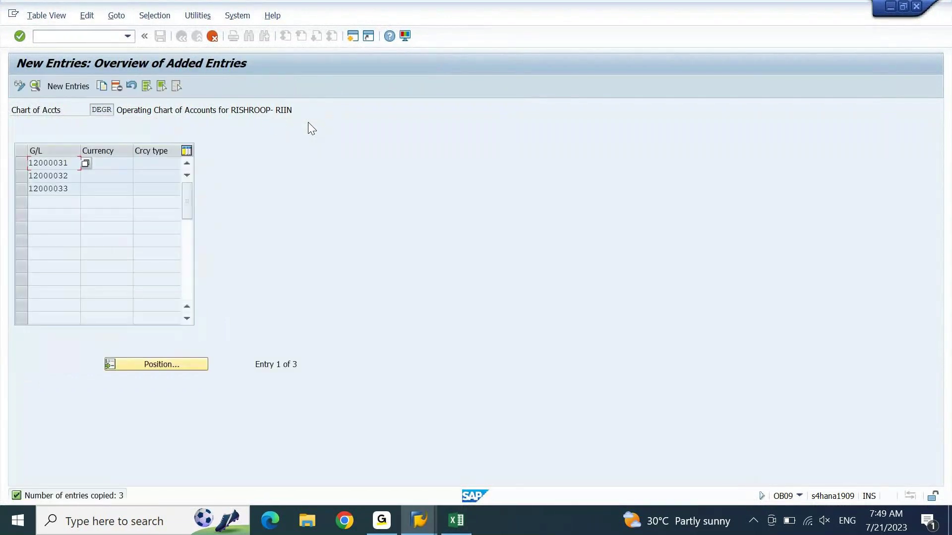
Step: Copy the 12000033 entry as 12000034, then save under the customizing request
{"action": "left_click", "coordinate": [44, 188]}
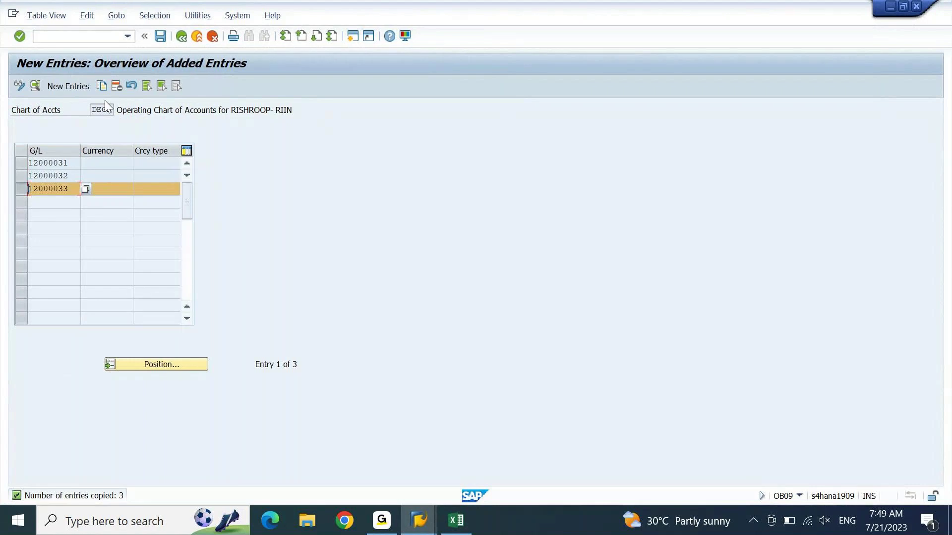
{"action": "left_click", "coordinate": [103, 87]}
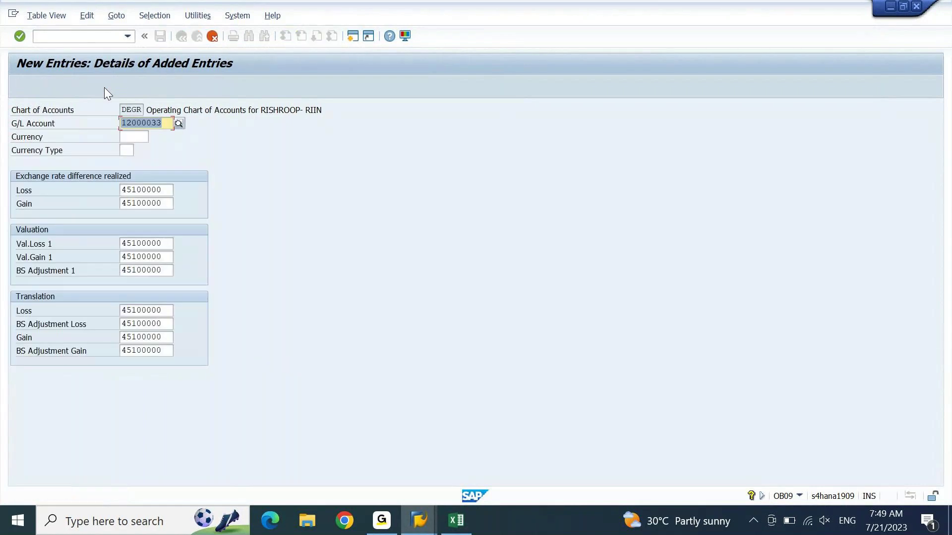
{"action": "key", "text": "BackSpace"}
{"action": "type", "text": "4"}
{"action": "key", "text": "Return"}
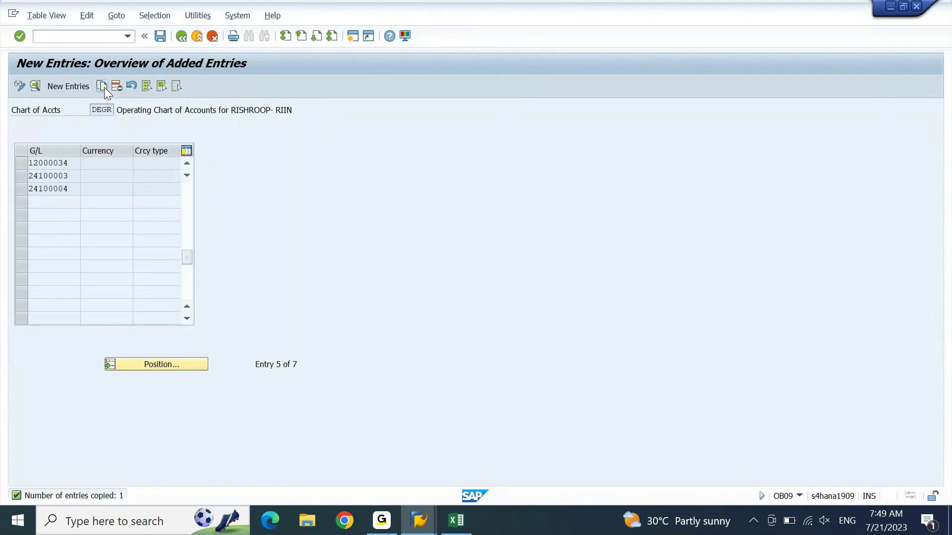
{"action": "key", "text": "ctrl+s"}
{"action": "key", "text": "Return"}
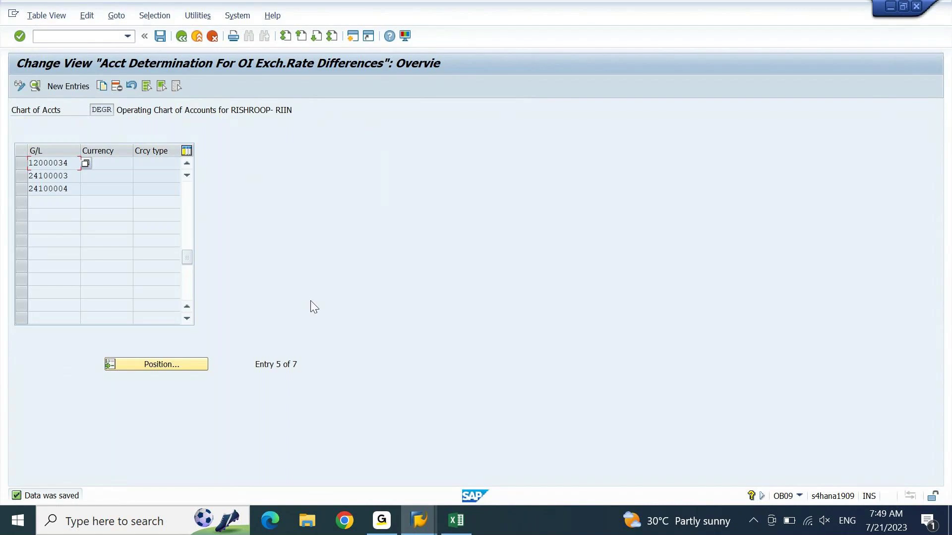
Step: Continue the batch session past the 800 INR bank charges, cost center and profit center screens to the 300 INR 33300000 item
{"action": "mouse_move", "coordinate": [430, 527]}
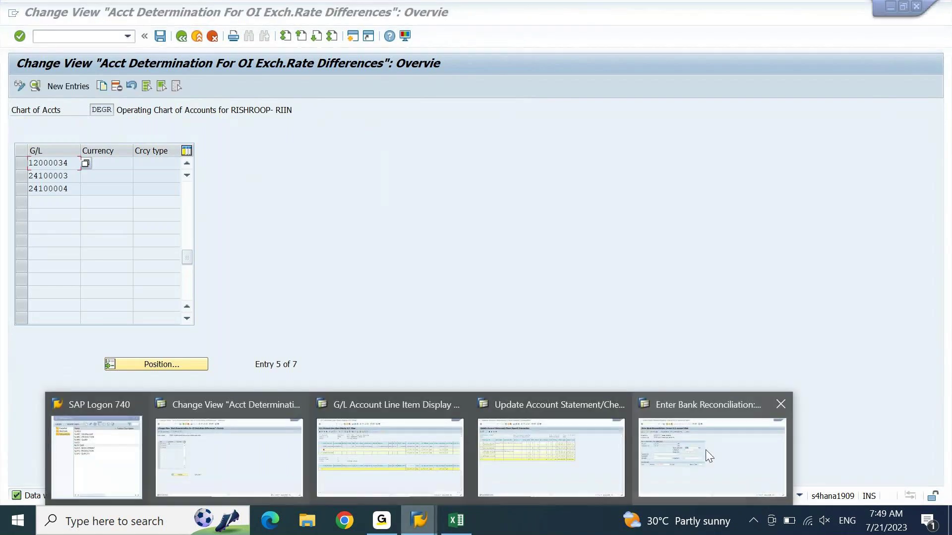
{"action": "left_click", "coordinate": [706, 451]}
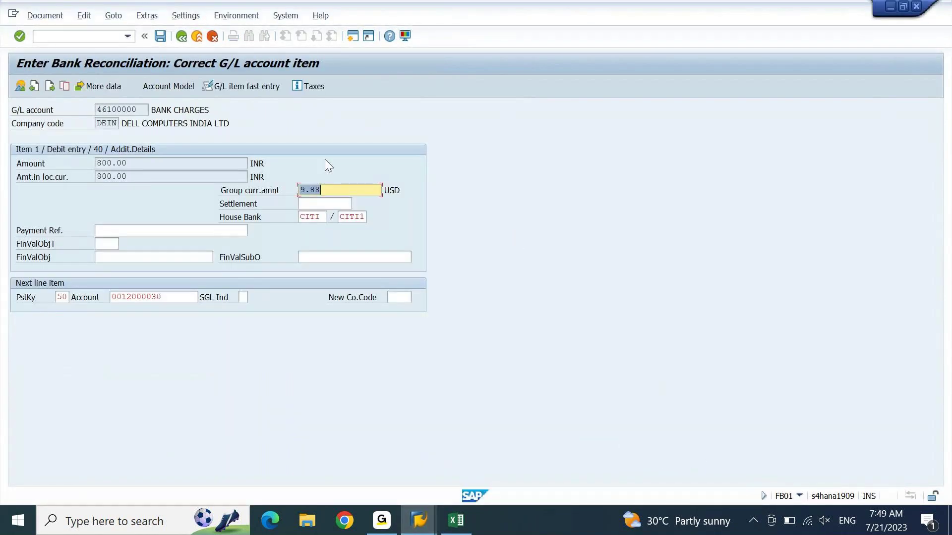
{"action": "key", "text": "Return"}
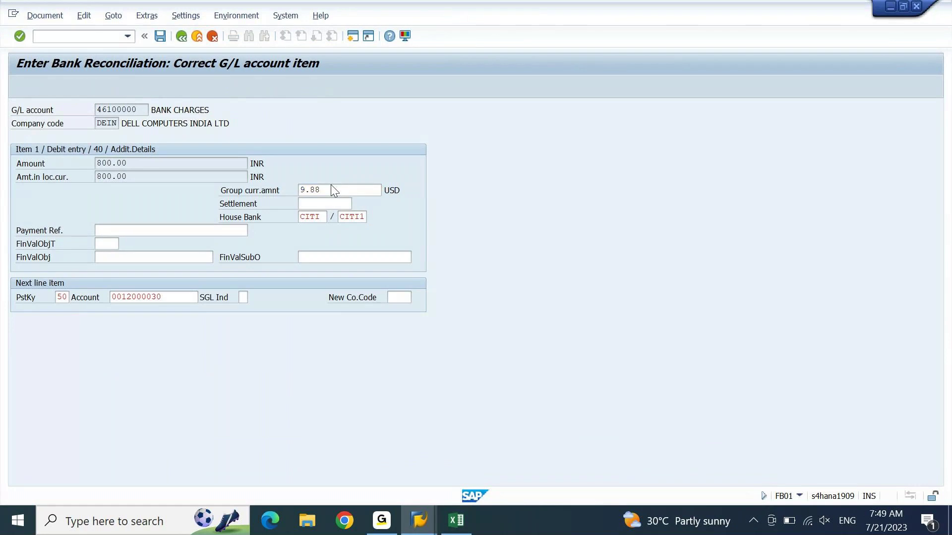
{"action": "key", "text": "Return"}
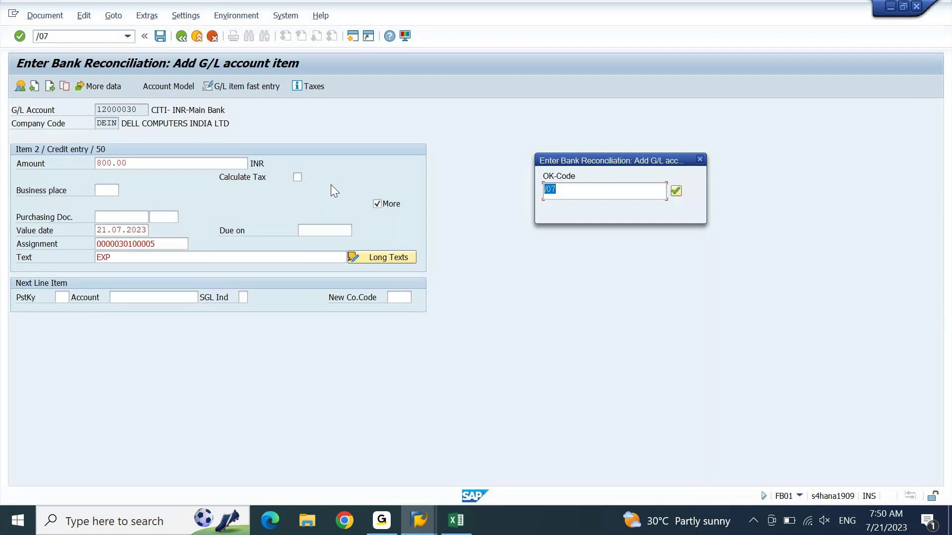
{"action": "key", "text": "Return"}
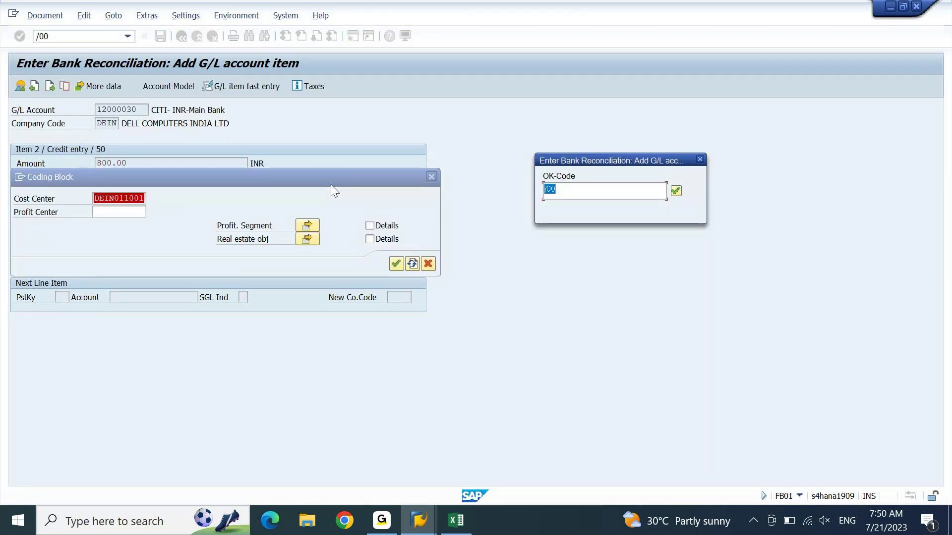
{"action": "key", "text": "Return"}
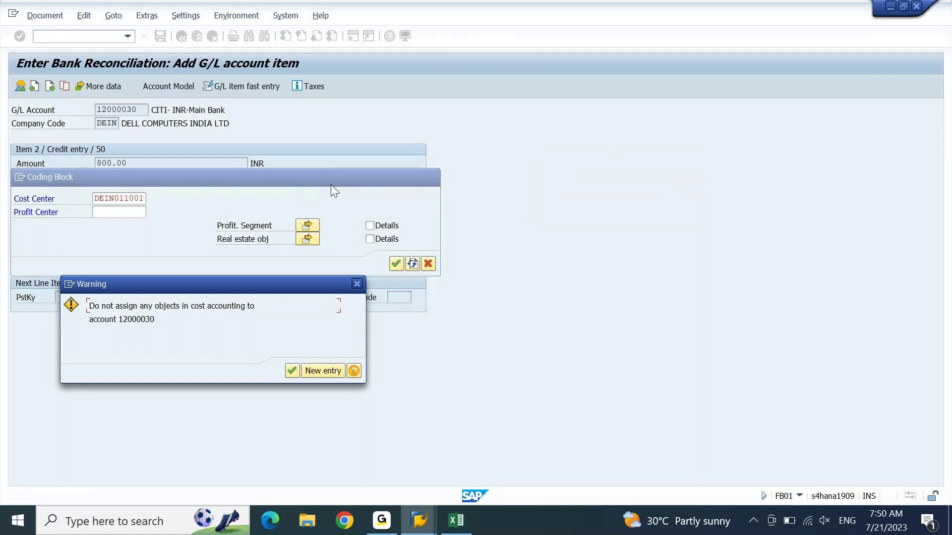
{"action": "key", "text": "Return"}
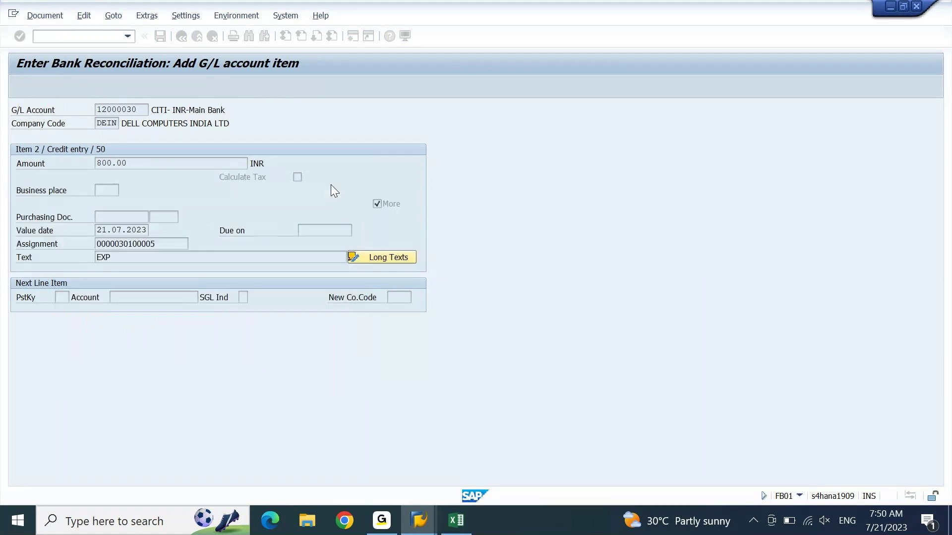
{"action": "key", "text": "Return"}
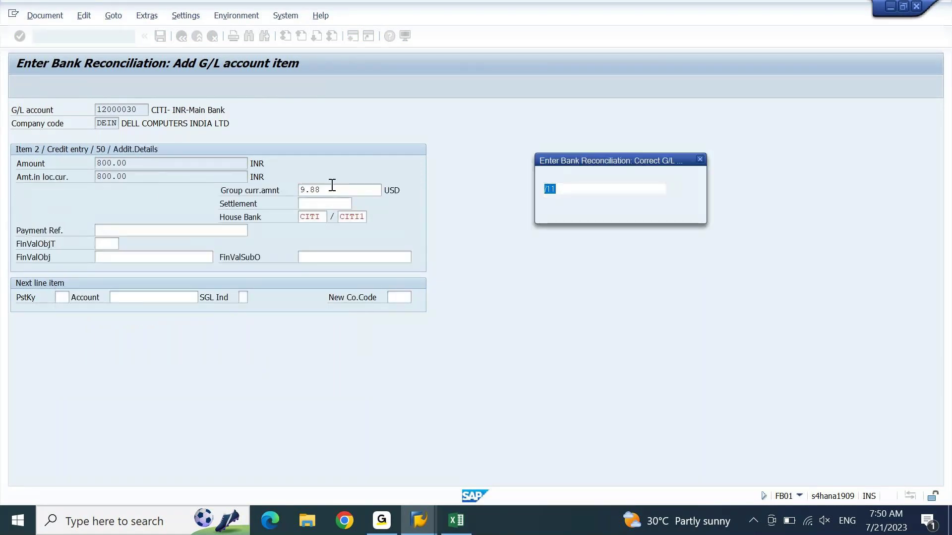
{"action": "key", "text": "Return"}
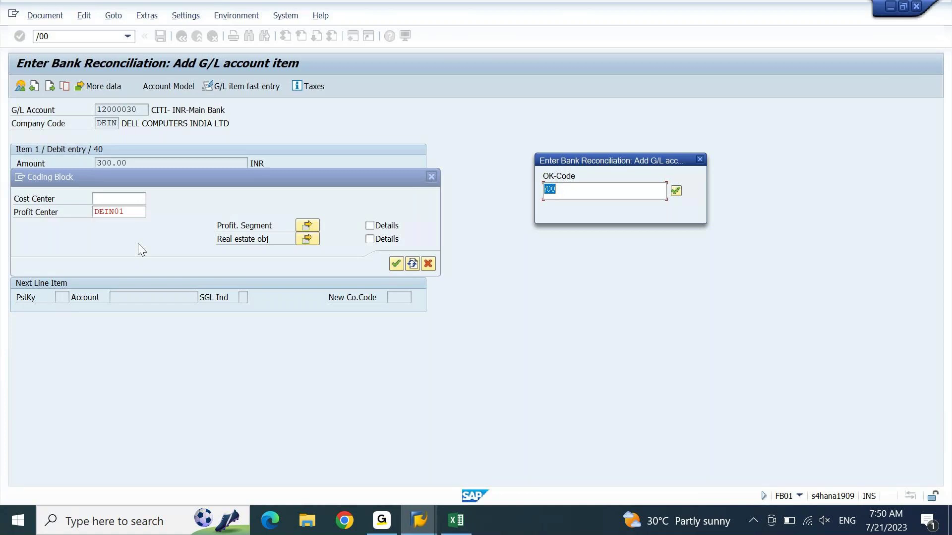
{"action": "key", "text": "Return"}
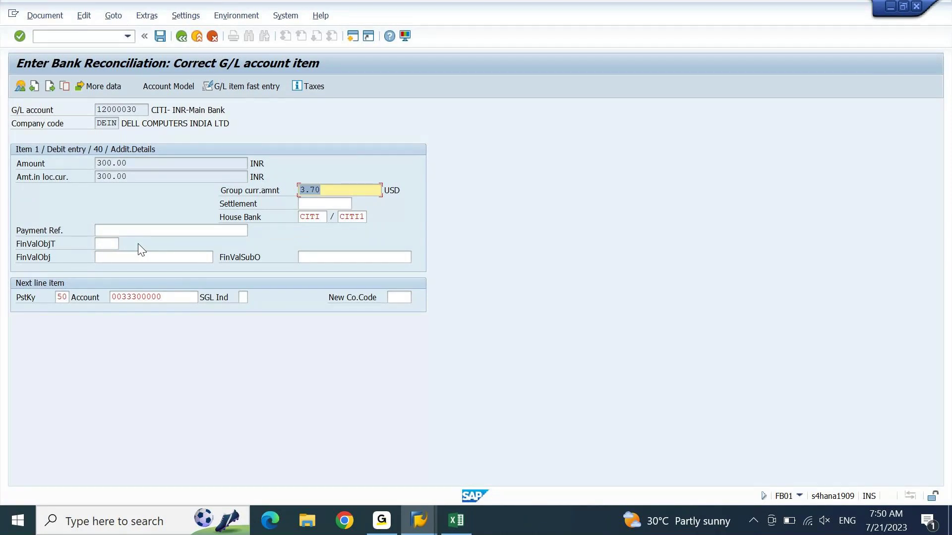
{"action": "key", "text": "Return"}
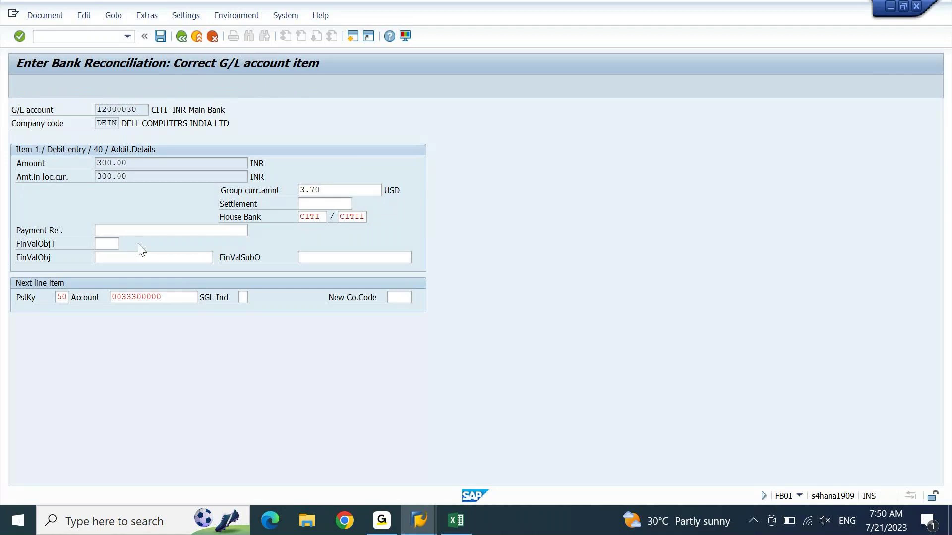
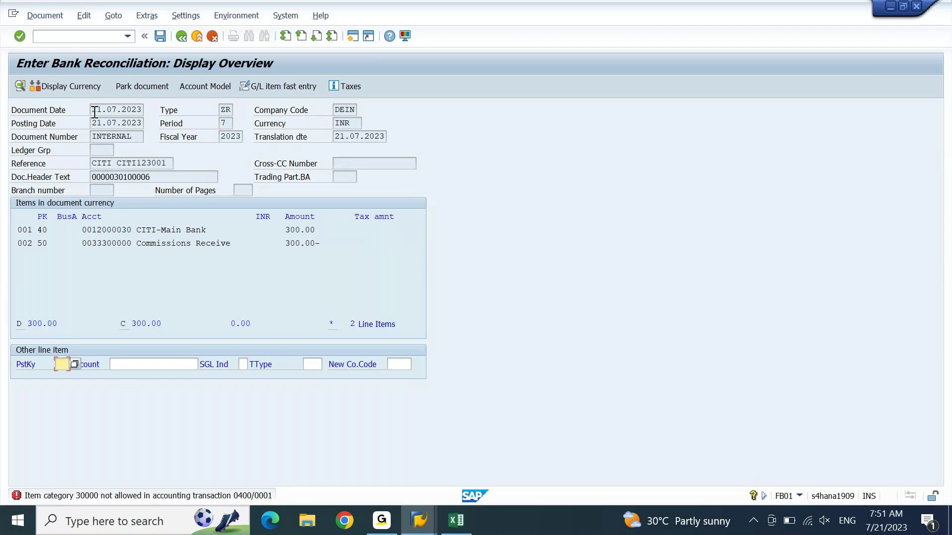
Step: Exit the stuck FB01 reconciliation posting with /n so the session reaches the FB05 clearing header
{"action": "left_click", "coordinate": [96, 37]}
{"action": "type", "text": "/nm"}
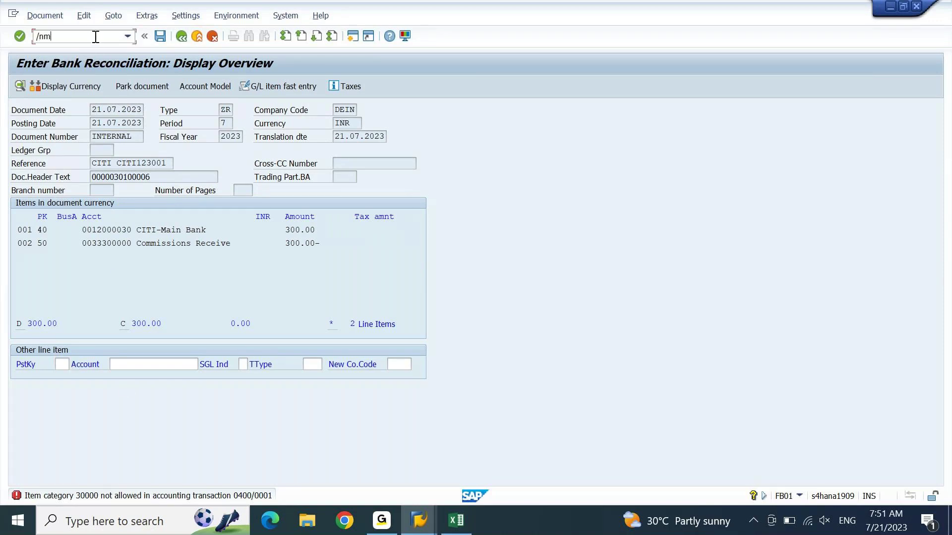
{"action": "key", "text": "BackSpace"}
{"action": "key", "text": "Return"}
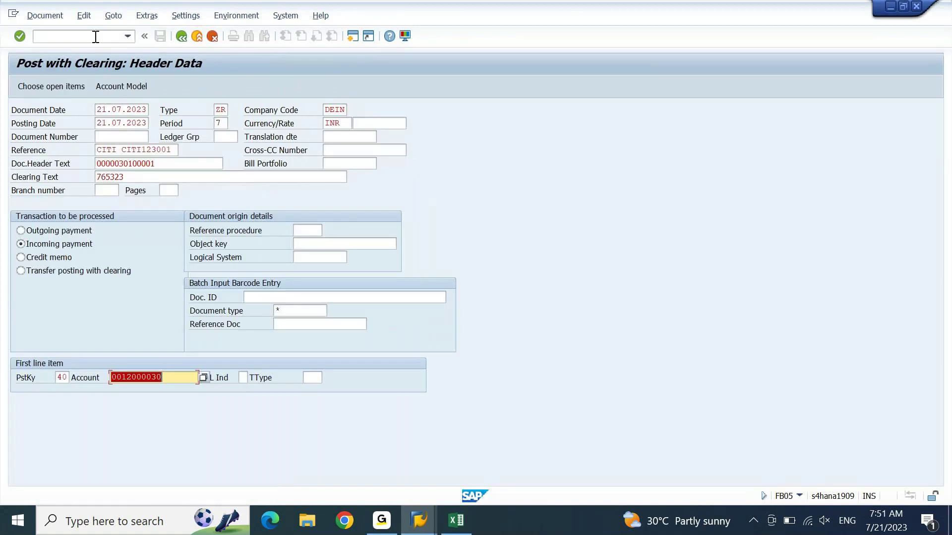
Step: Post the 20,000 clearing for assignment 765323 through the FB05 screens
{"action": "key", "text": "Return"}
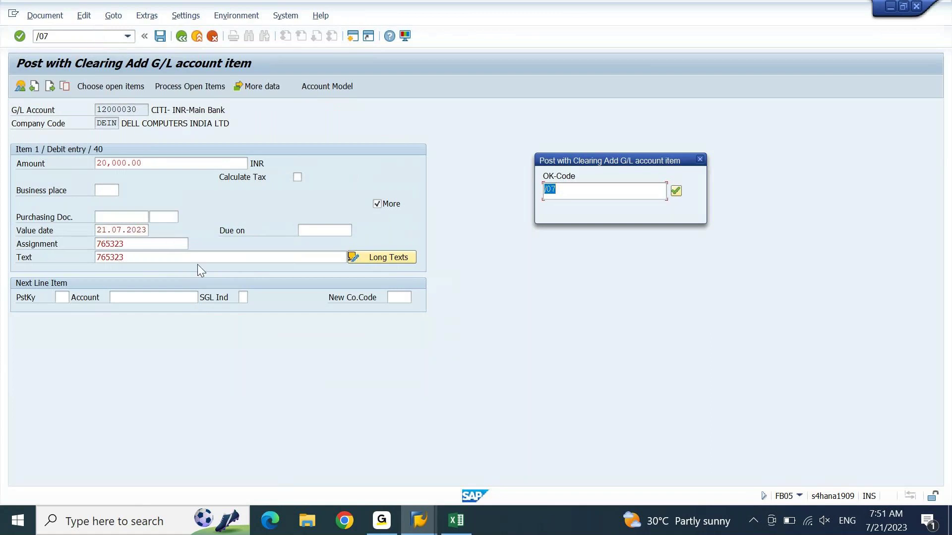
{"action": "key", "text": "Return"}
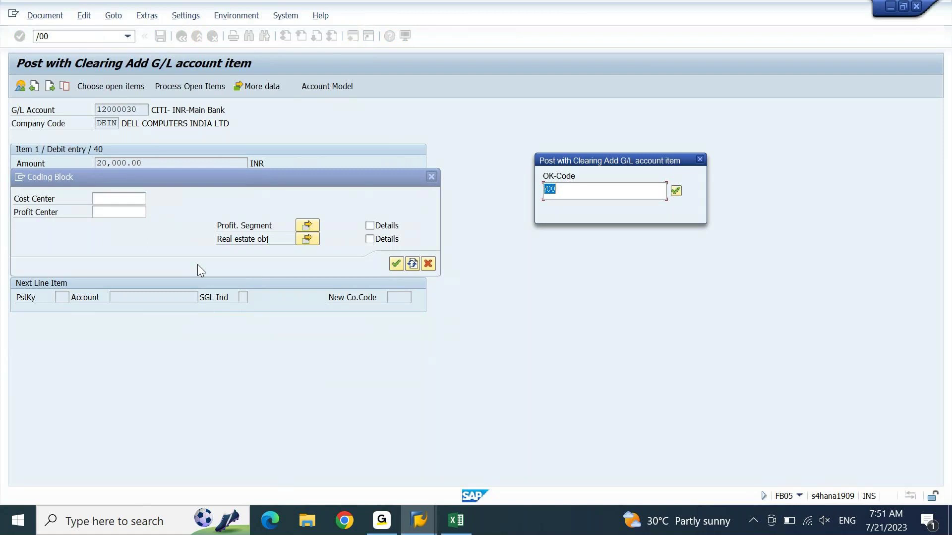
{"action": "key", "text": "Return"}
{"action": "key", "text": "Return"}
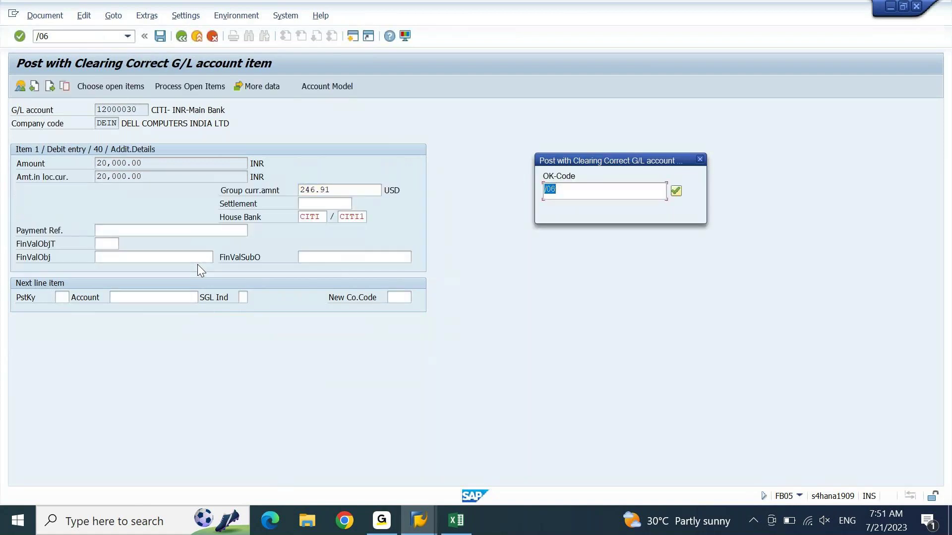
{"action": "key", "text": "Return"}
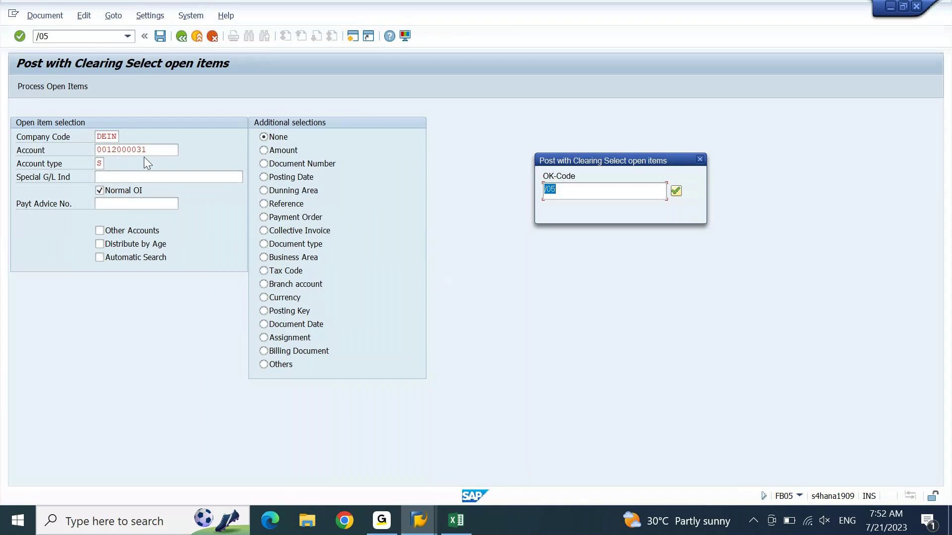
{"action": "key", "text": "Return"}
{"action": "key", "text": "Return"}
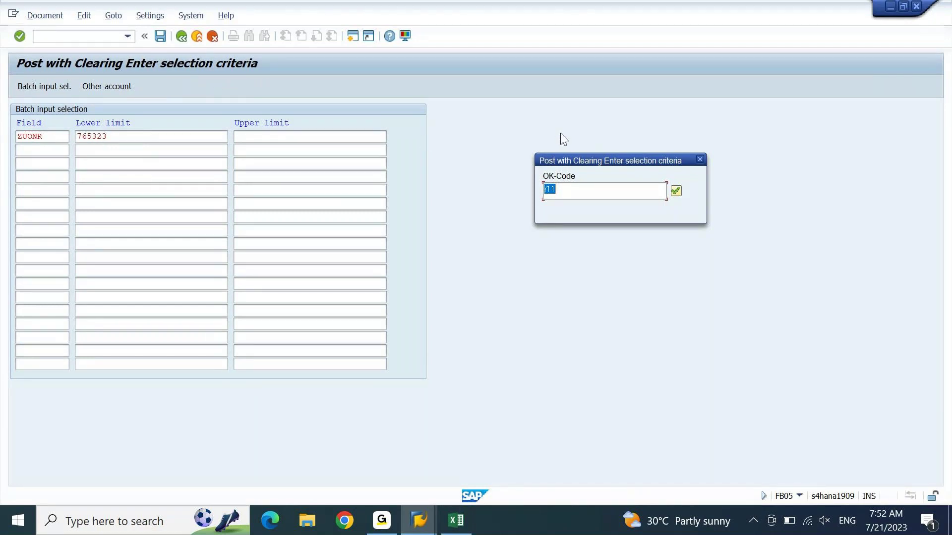
{"action": "key", "text": "Return"}
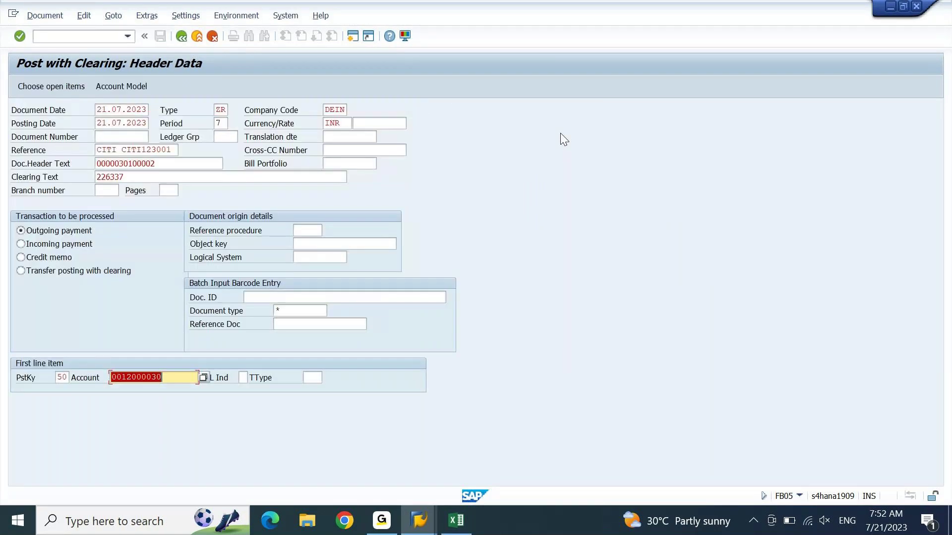
Step: Advance the 12,000 payment until the open-item search on 226337 finds no open items
{"action": "key", "text": "Return"}
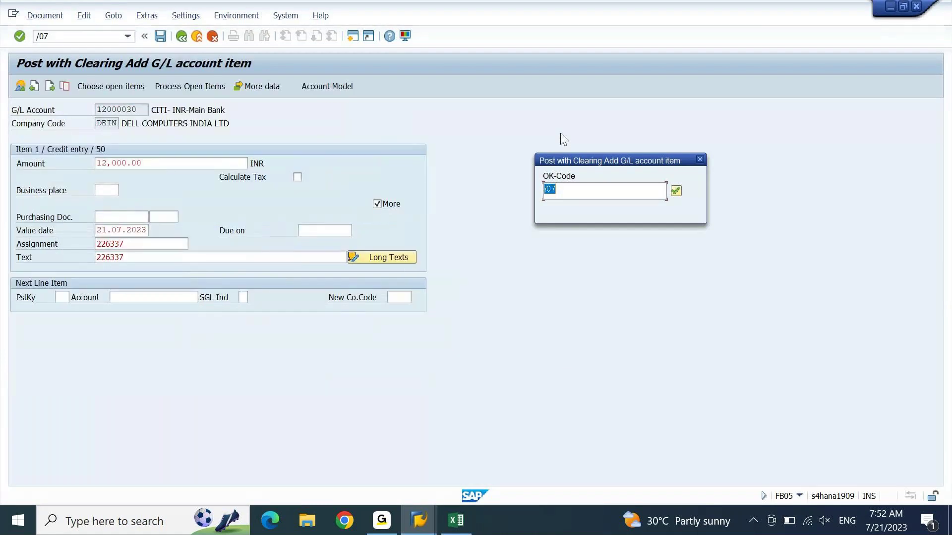
{"action": "key", "text": "Return"}
{"action": "key", "text": "Return"}
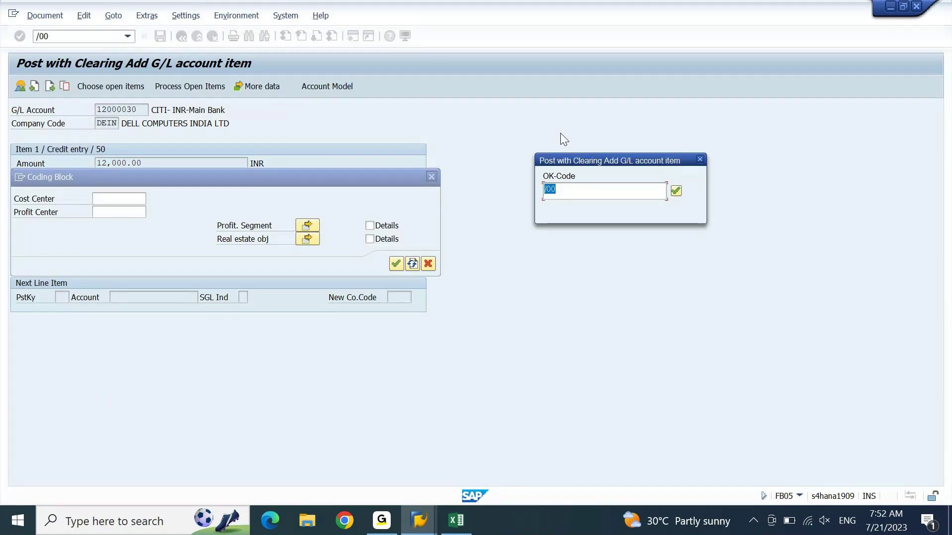
{"action": "key", "text": "Return"}
{"action": "key", "text": "Return"}
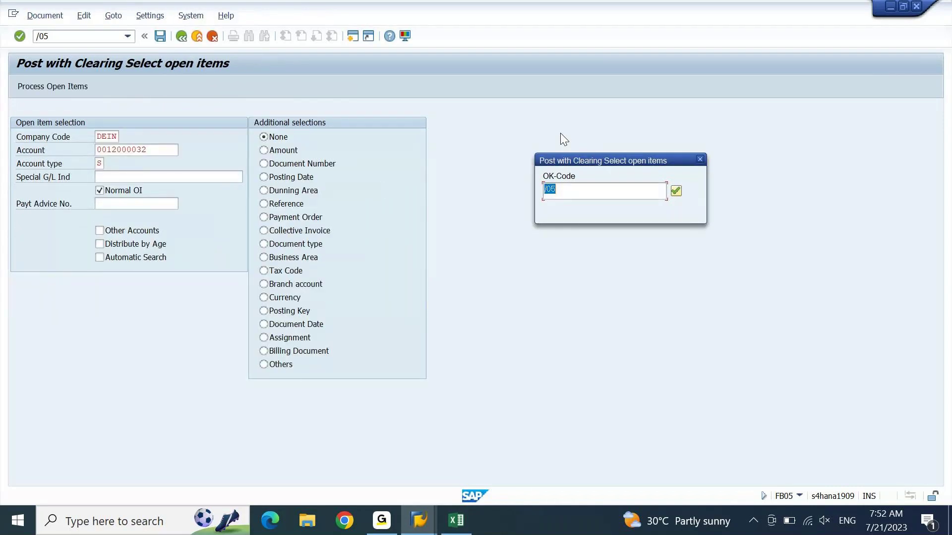
{"action": "key", "text": "Return"}
{"action": "key", "text": "Return"}
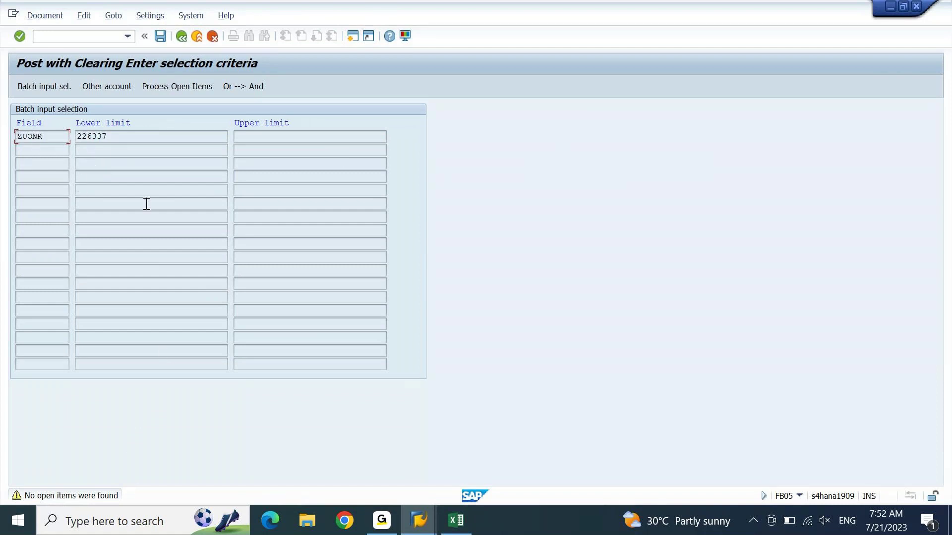
{"action": "left_click", "coordinate": [422, 529]}
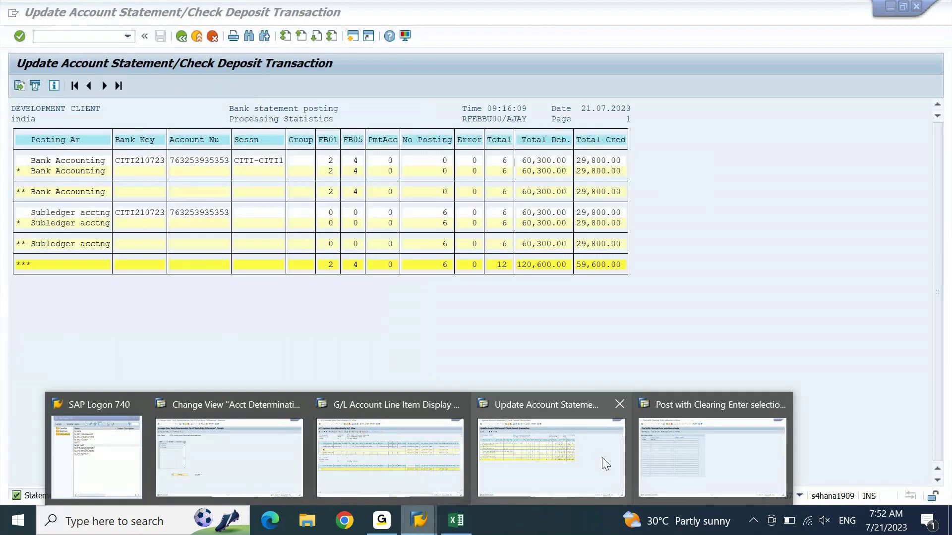
Step: Open the 12,000 line with assignment 20230701 for change and copy 226337 from the clearing screen
{"action": "left_click", "coordinate": [453, 456]}
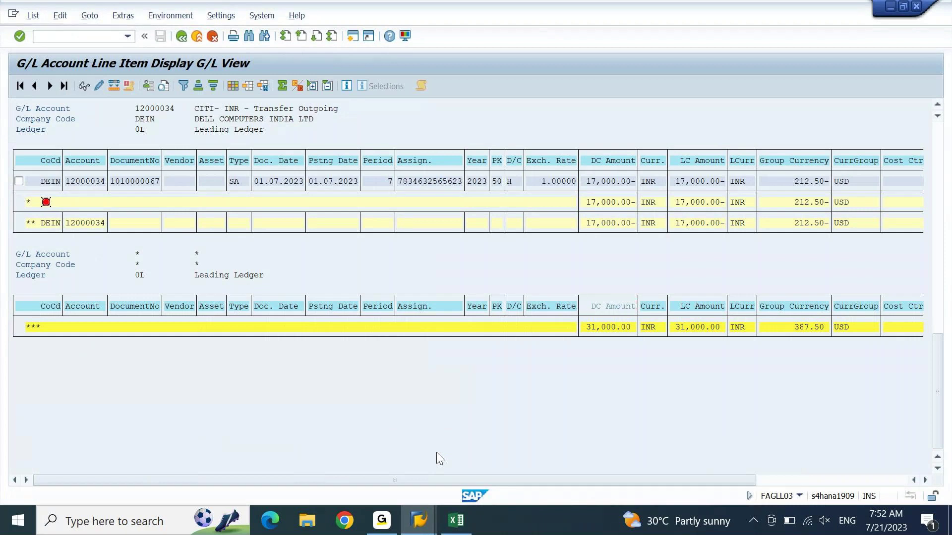
{"action": "scroll", "coordinate": [436, 458], "scroll_direction": "up", "scroll_amount": 10}
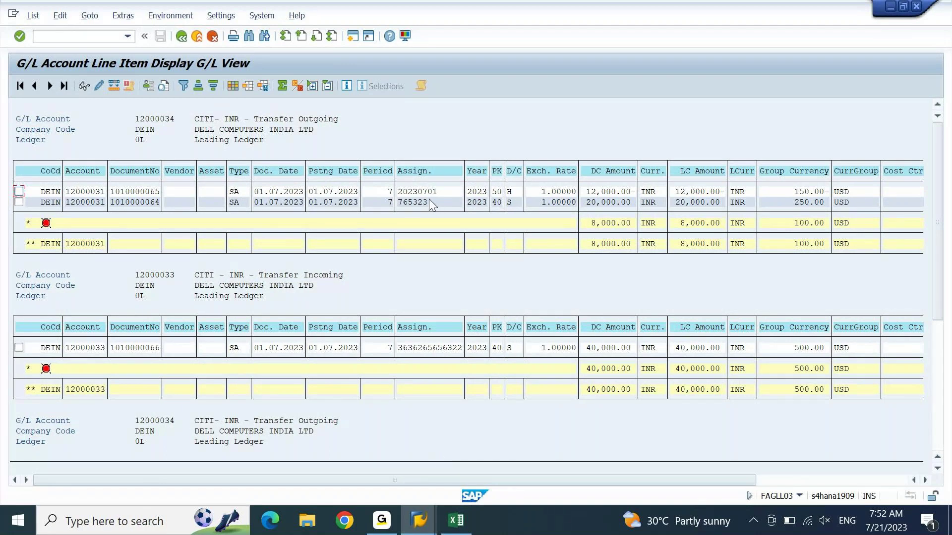
{"action": "left_click", "coordinate": [18, 193]}
{"action": "left_click", "coordinate": [99, 83]}
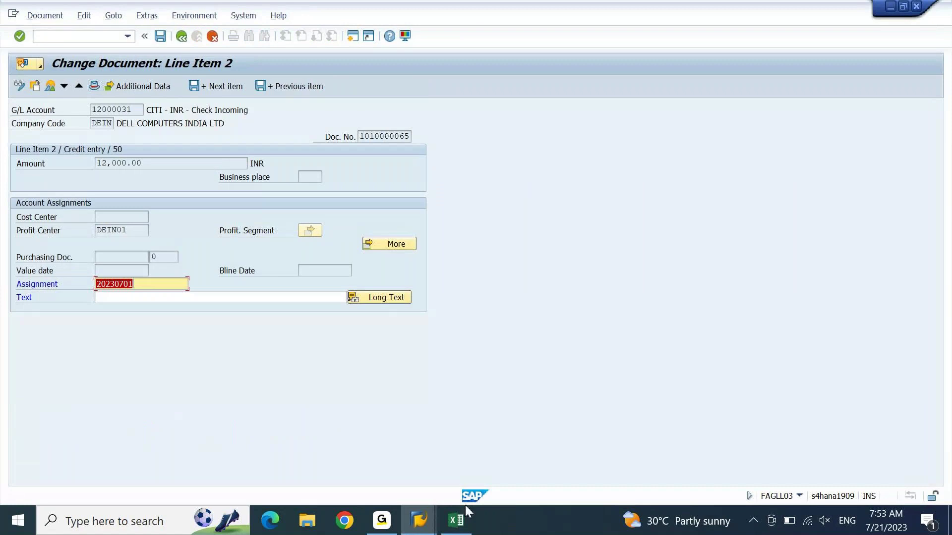
{"action": "left_click", "coordinate": [412, 521]}
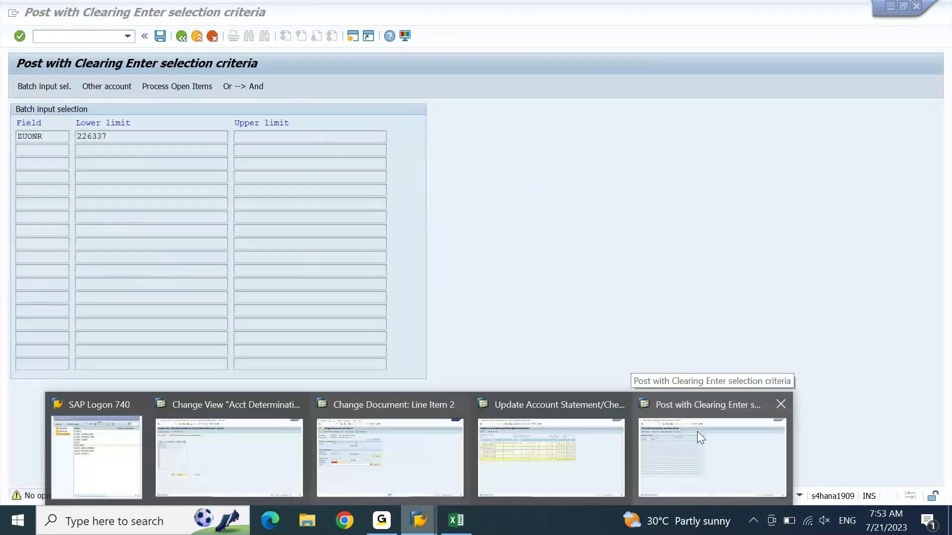
{"action": "left_click", "coordinate": [697, 432]}
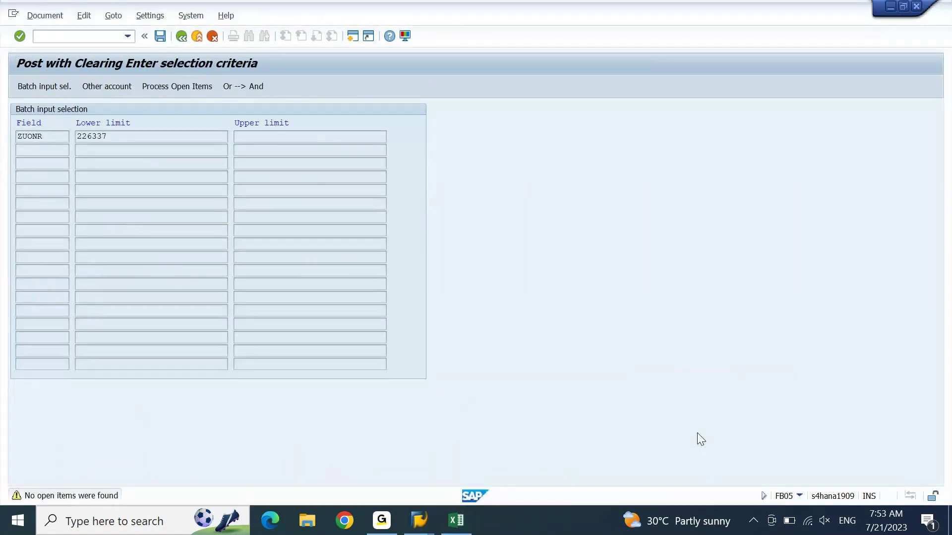
{"action": "left_click_drag", "start_coordinate": [121, 137], "coordinate": [77, 137]}
{"action": "key", "text": "ctrl+c"}
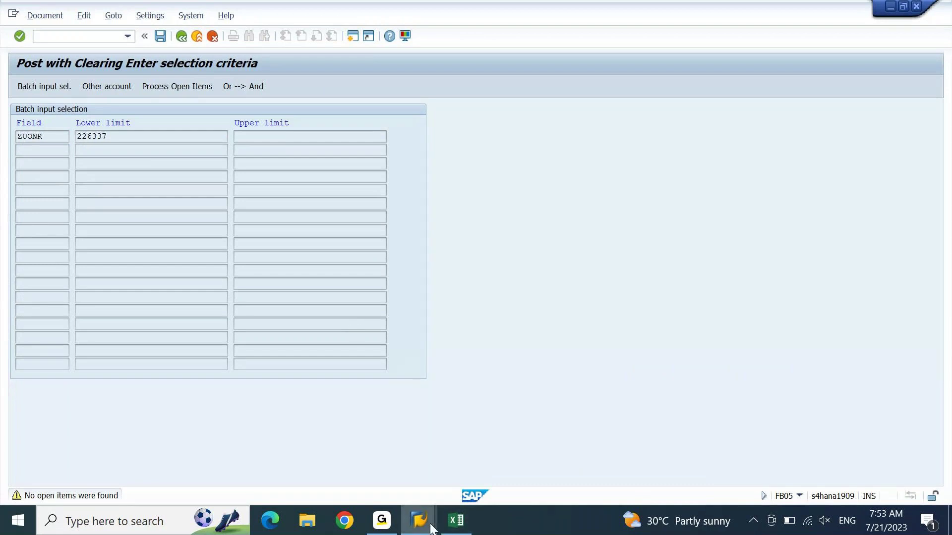
Step: Replace the line's assignment with 226337, save, and return to the clearing selection
{"action": "left_click", "coordinate": [419, 520]}
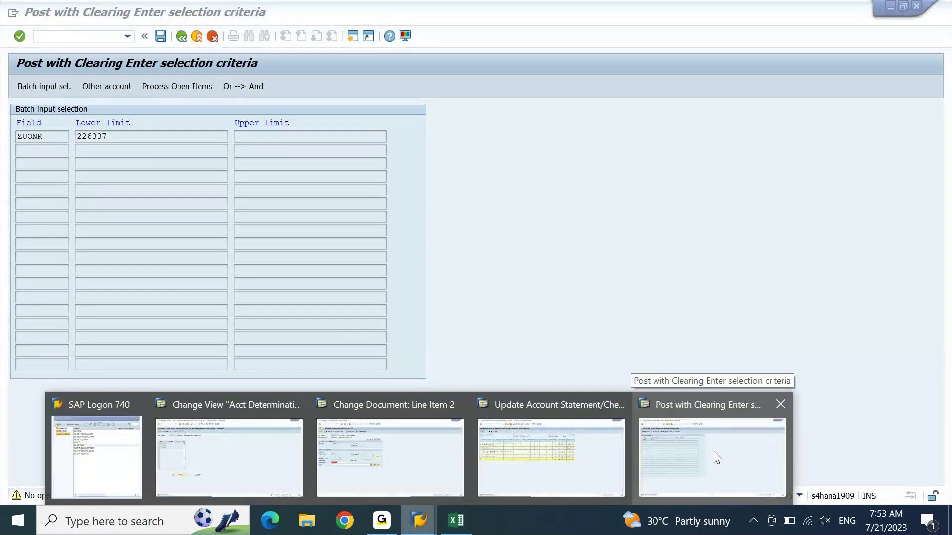
{"action": "left_click", "coordinate": [453, 446]}
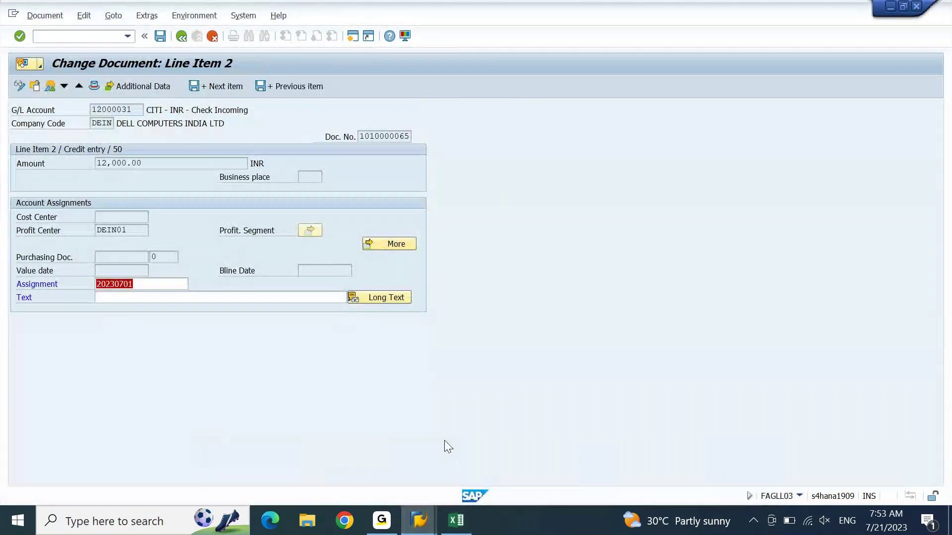
{"action": "key", "text": "ctrl+v"}
{"action": "key", "text": "ctrl+s"}
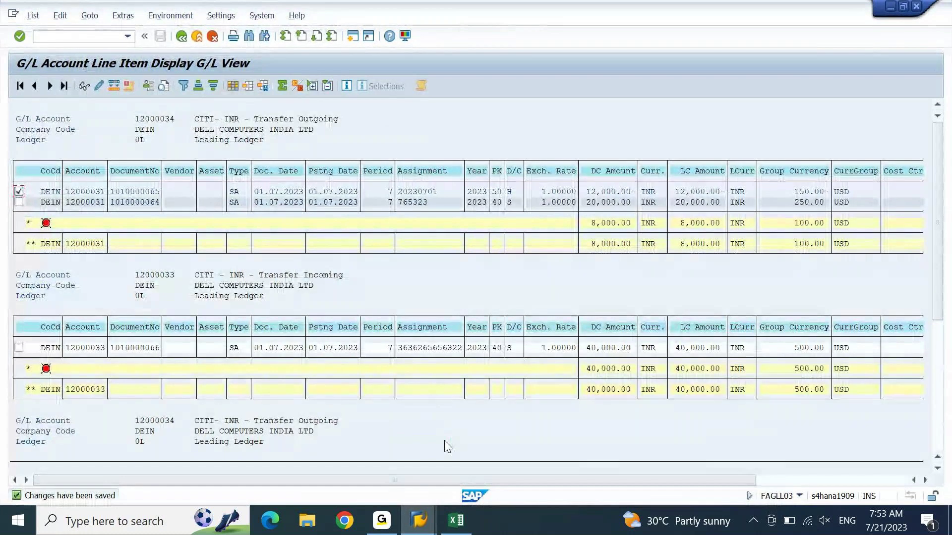
{"action": "key", "text": "alt+Tab"}
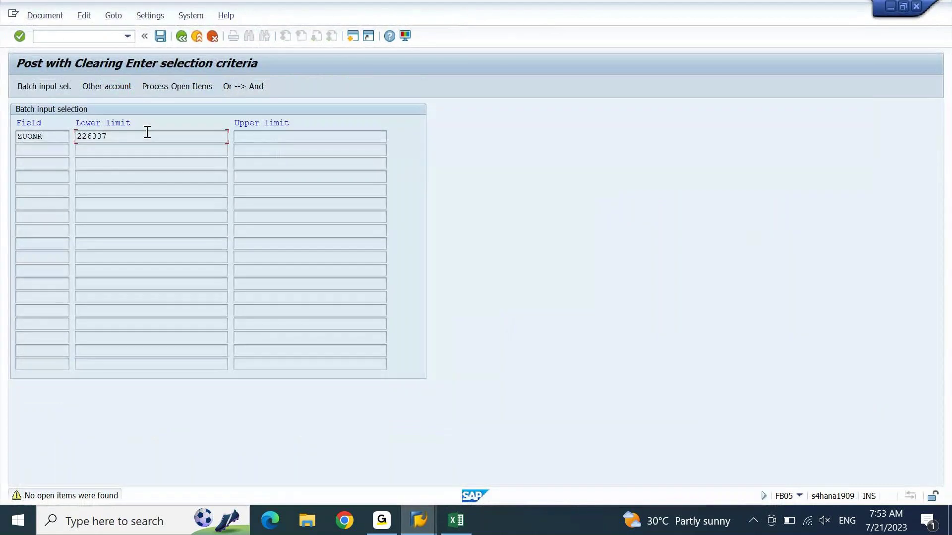
Step: Retry the open-item selection by Assignment 226337 and acknowledge that no open items are found
{"action": "key", "text": "F3"}
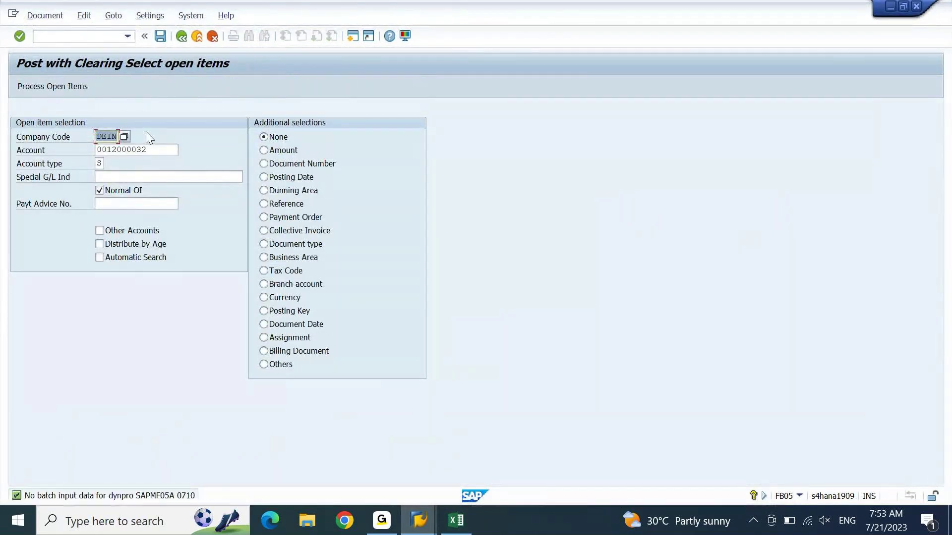
{"action": "key", "text": "Return"}
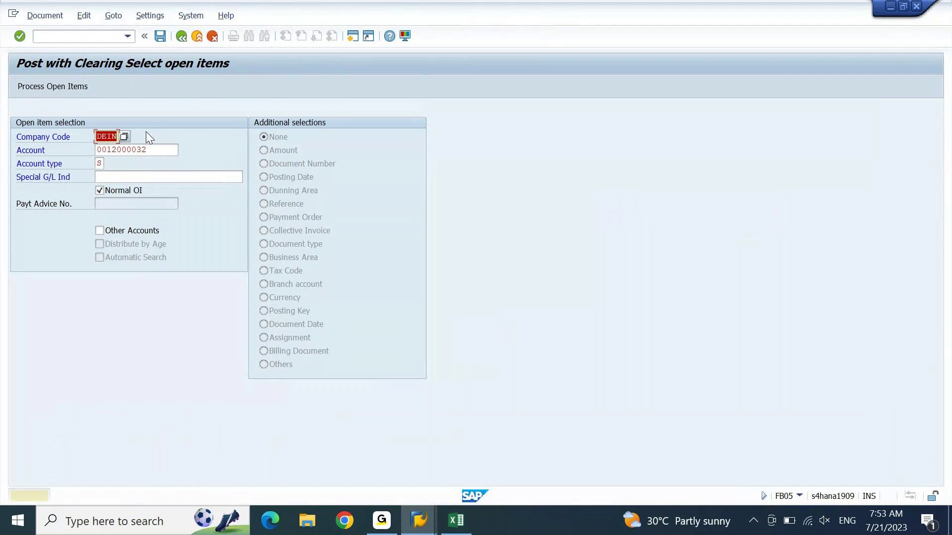
{"action": "key", "text": "Return"}
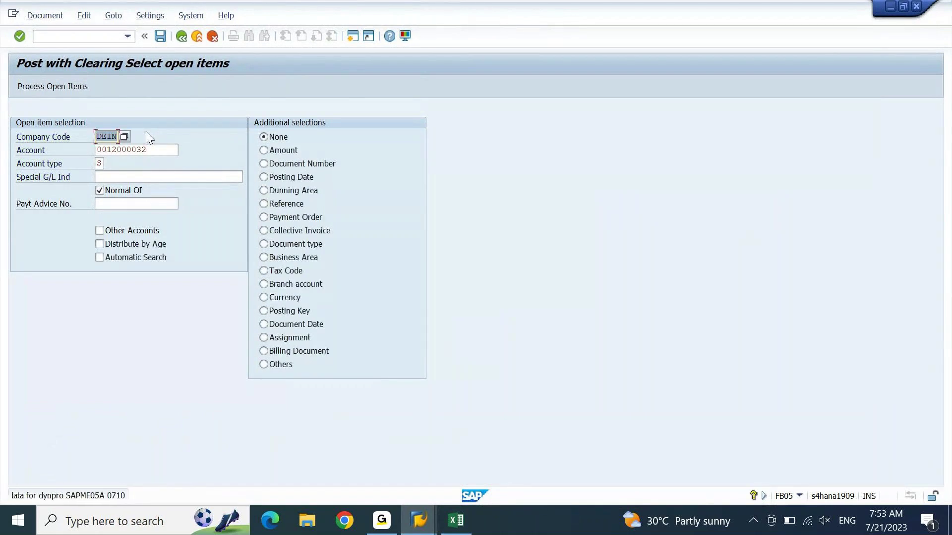
{"action": "left_click", "coordinate": [264, 337]}
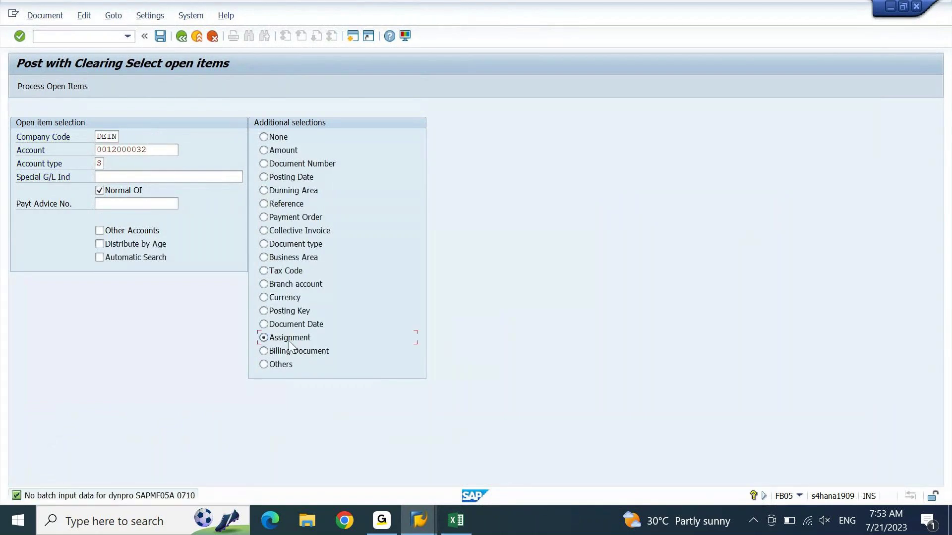
{"action": "key", "text": "Return"}
{"action": "type", "text": "226337"}
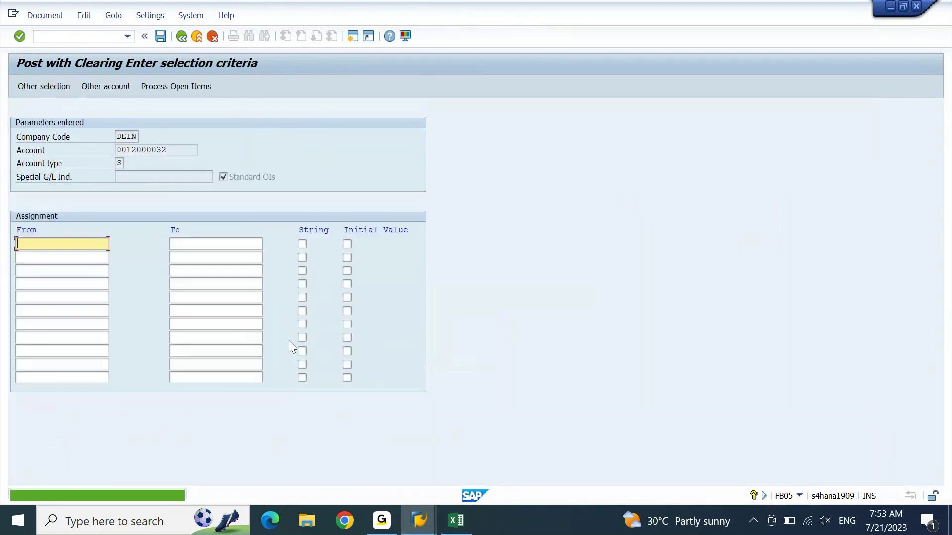
{"action": "key", "text": "Return"}
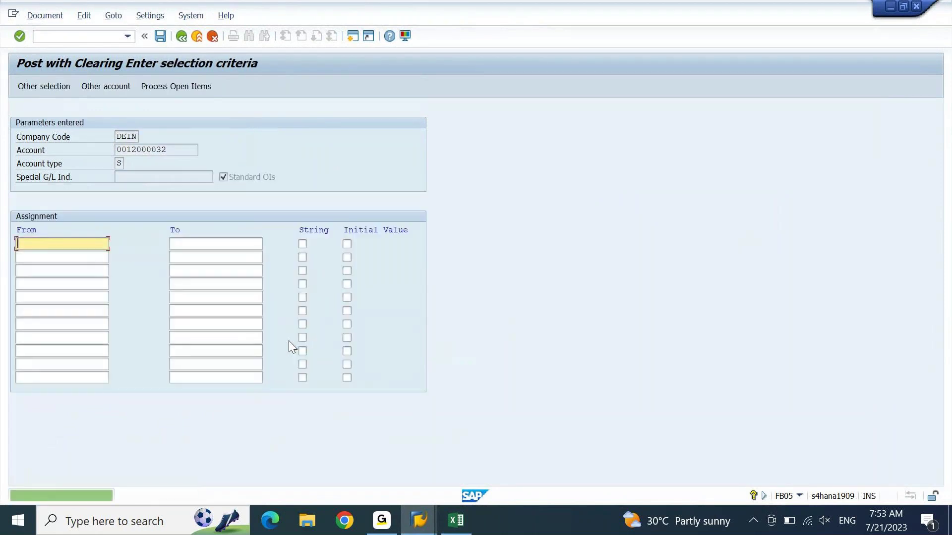
{"action": "left_click", "coordinate": [196, 84]}
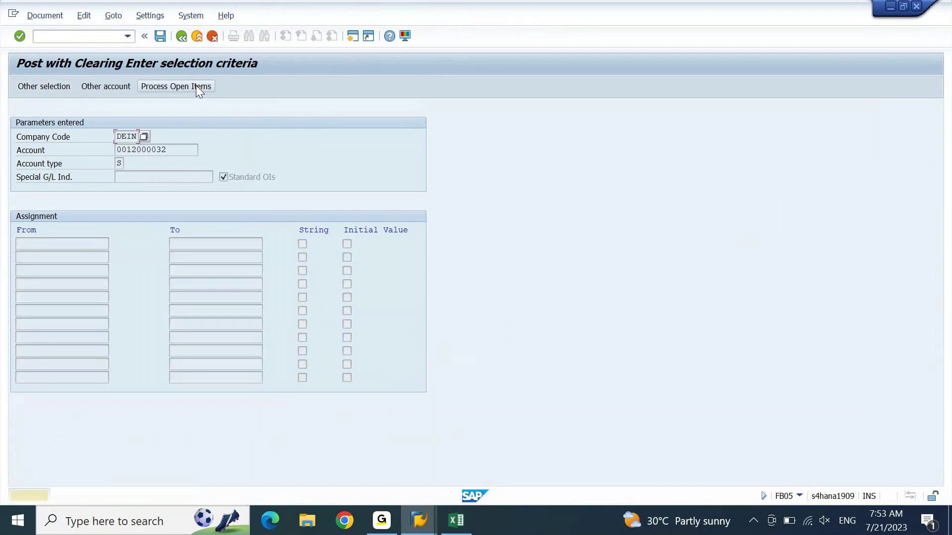
{"action": "left_click", "coordinate": [195, 85]}
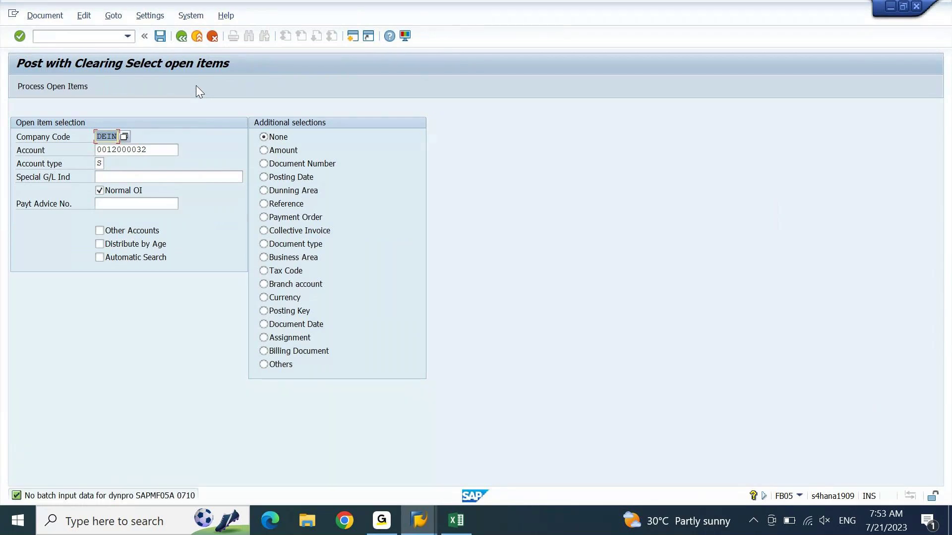
Step: Skip ahead with /n and continue the clearing postings until the session completes
{"action": "left_click", "coordinate": [102, 35]}
{"action": "type", "text": "/n"}
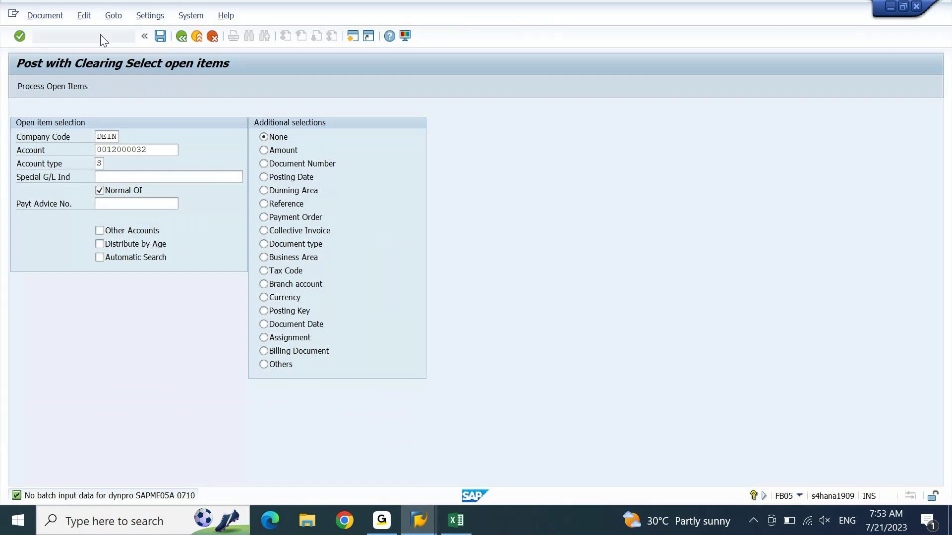
{"action": "key", "text": "Return"}
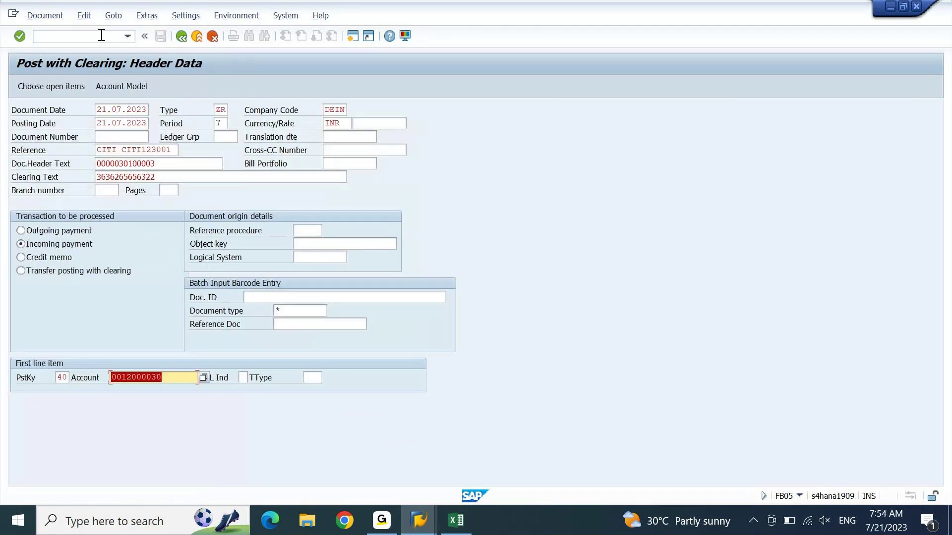
{"action": "key", "text": "Return"}
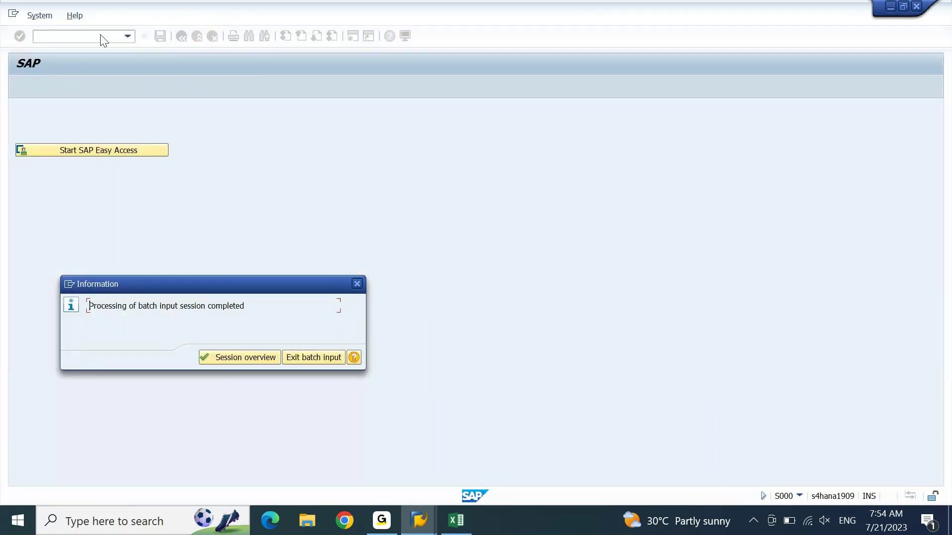
Step: Check session CITI-CITI1 in the overview: 6 transactions, 4 processed, 2 in error
{"action": "key", "text": "Return"}
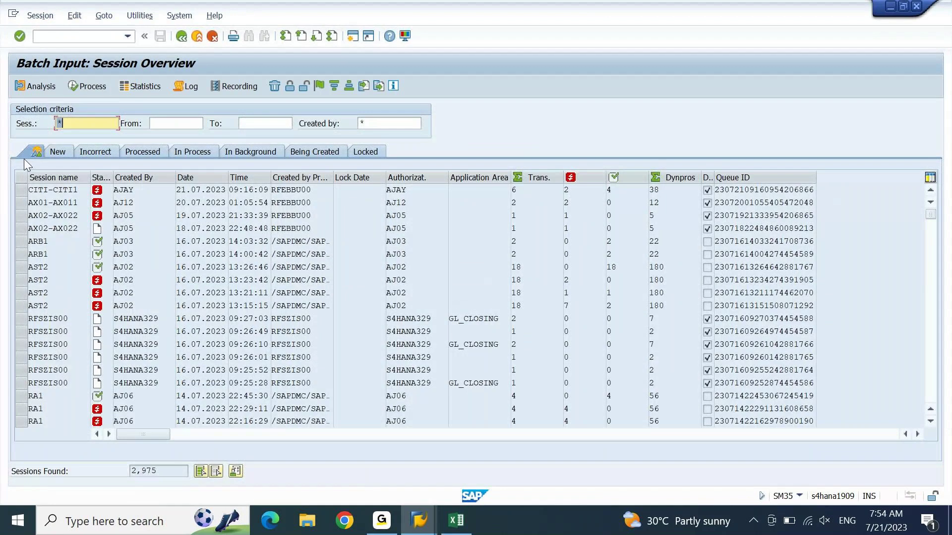
{"action": "left_click", "coordinate": [47, 190]}
{"action": "left_click", "coordinate": [515, 190]}
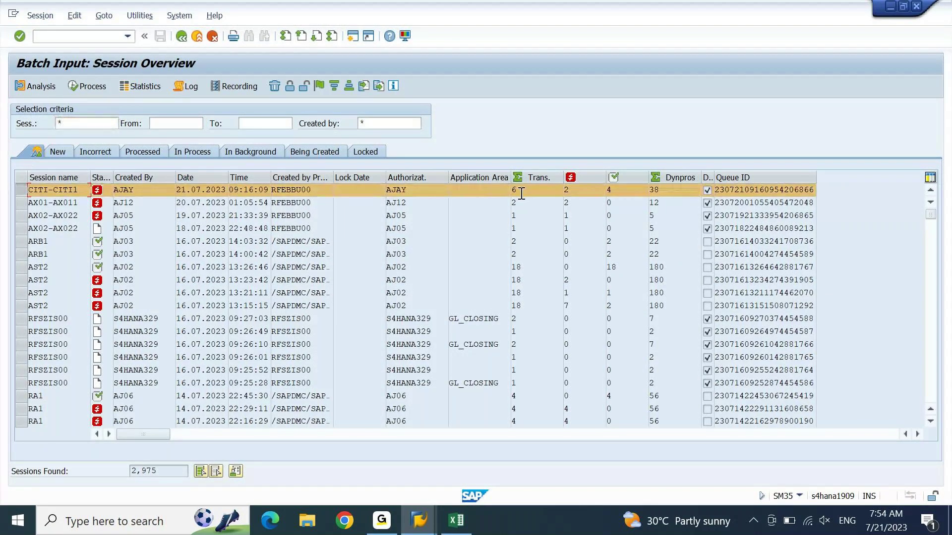
{"action": "left_click", "coordinate": [569, 191]}
{"action": "left_click", "coordinate": [614, 191]}
{"action": "left_click", "coordinate": [429, 523]}
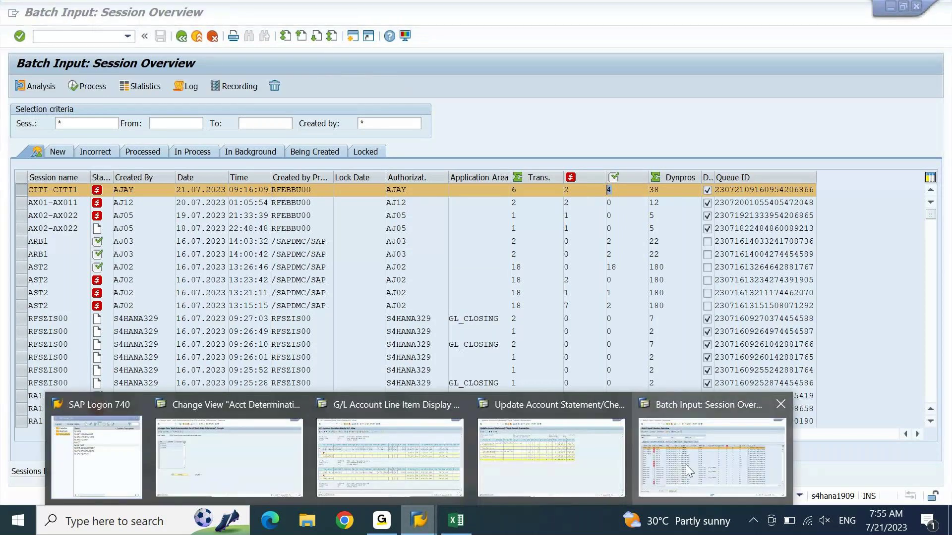
Step: Run /nSPRO and open the SAP Reference IMG
{"action": "left_click", "coordinate": [705, 468]}
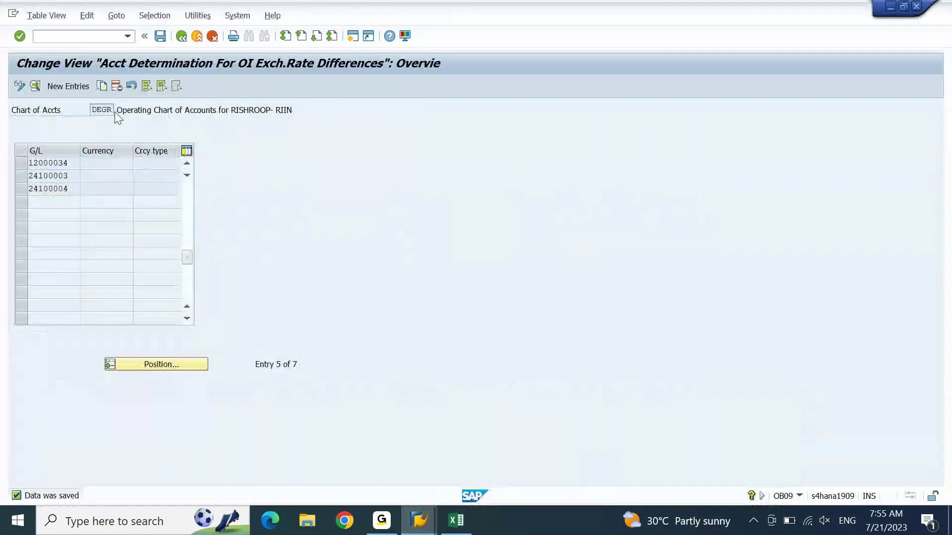
{"action": "left_click", "coordinate": [79, 37]}
{"action": "type", "text": "/nspro"}
{"action": "key", "text": "Return"}
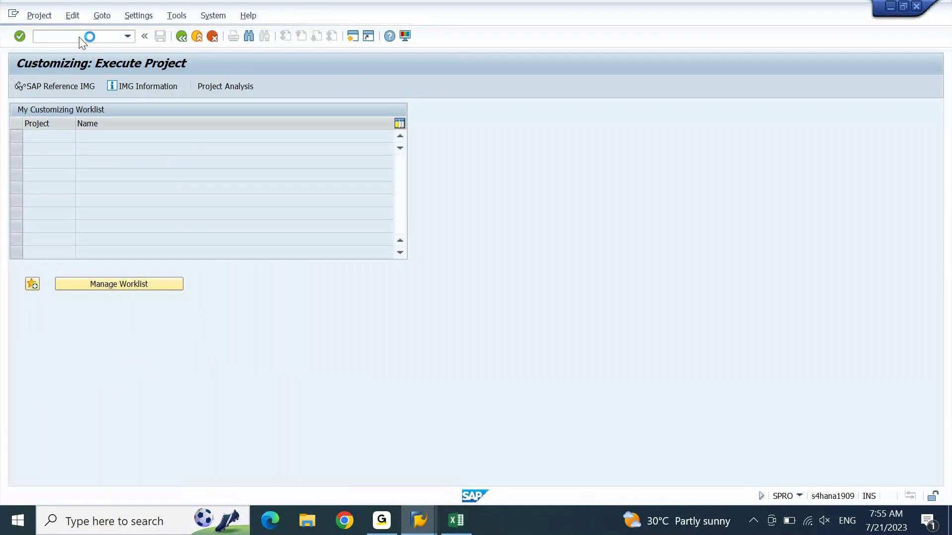
{"action": "key", "text": "F5"}
Step: Expand Financial Accounting > General Ledger > Business Transactions > Document Splitting and run Classify Document Types
{"action": "double_click", "coordinate": [115, 230]}
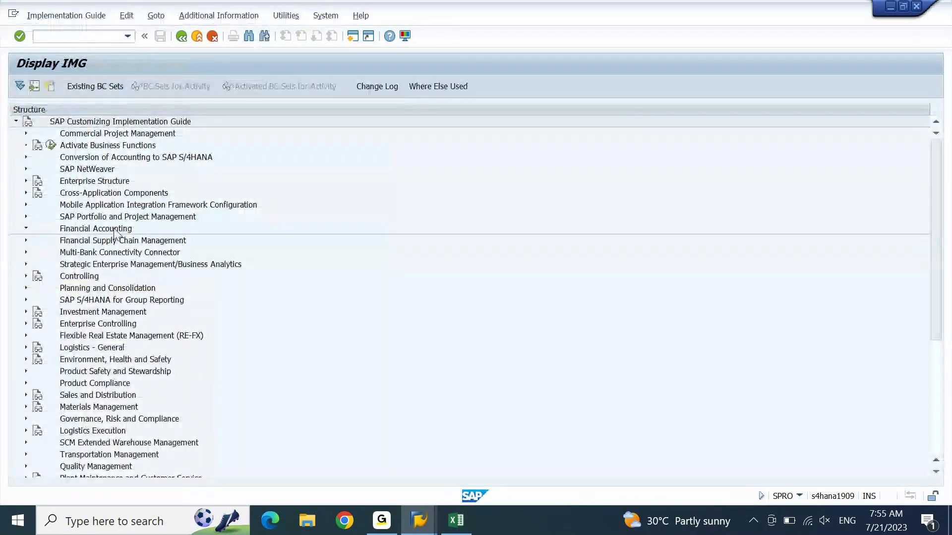
{"action": "left_click", "coordinate": [107, 292]}
{"action": "key", "text": "Up"}
{"action": "key", "text": "Up"}
{"action": "key", "text": "Up"}
{"action": "key", "text": "Right"}
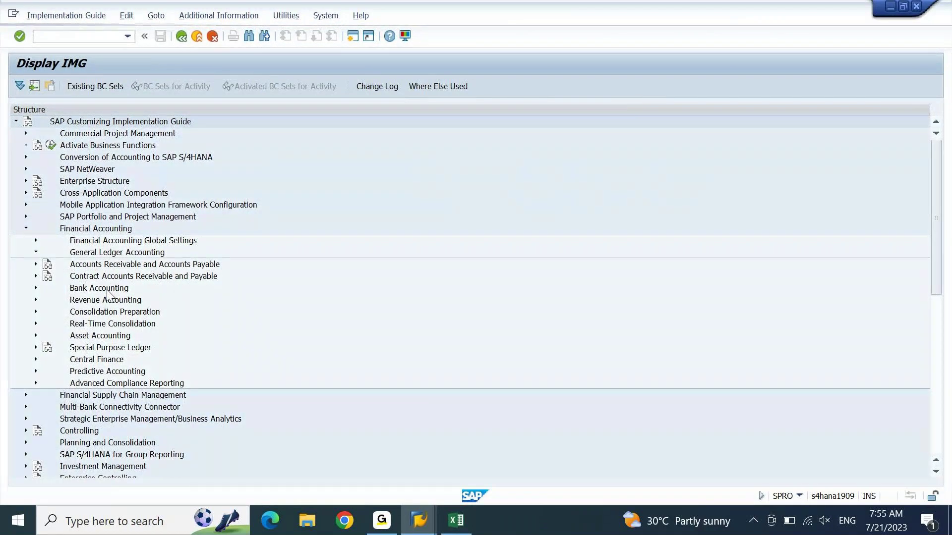
{"action": "key", "text": "Down"}
{"action": "key", "text": "Right"}
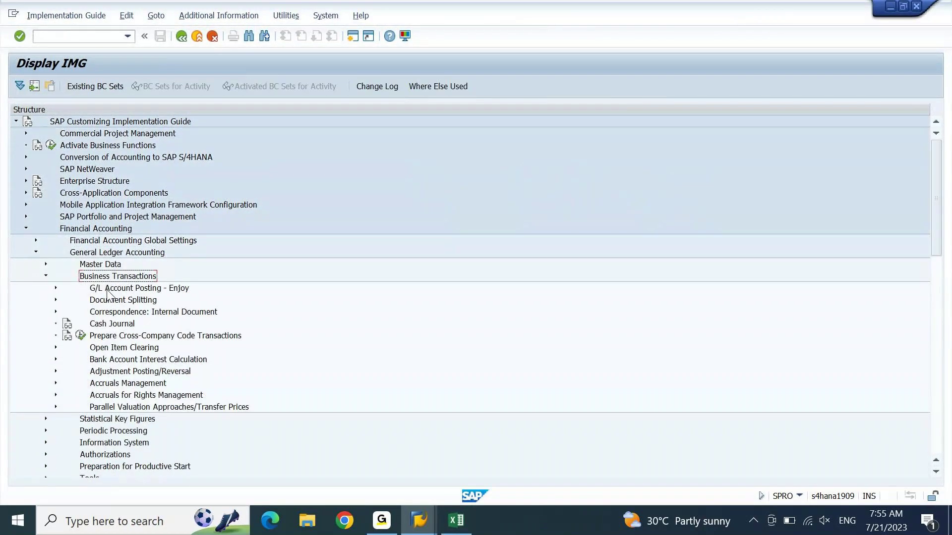
{"action": "key", "text": "Down"}
{"action": "key", "text": "Right"}
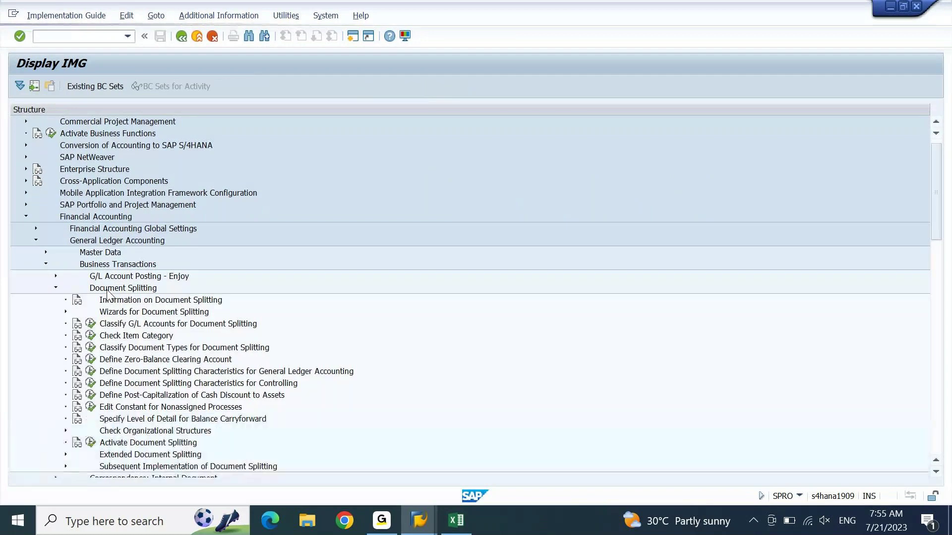
{"action": "left_click", "coordinate": [91, 347]}
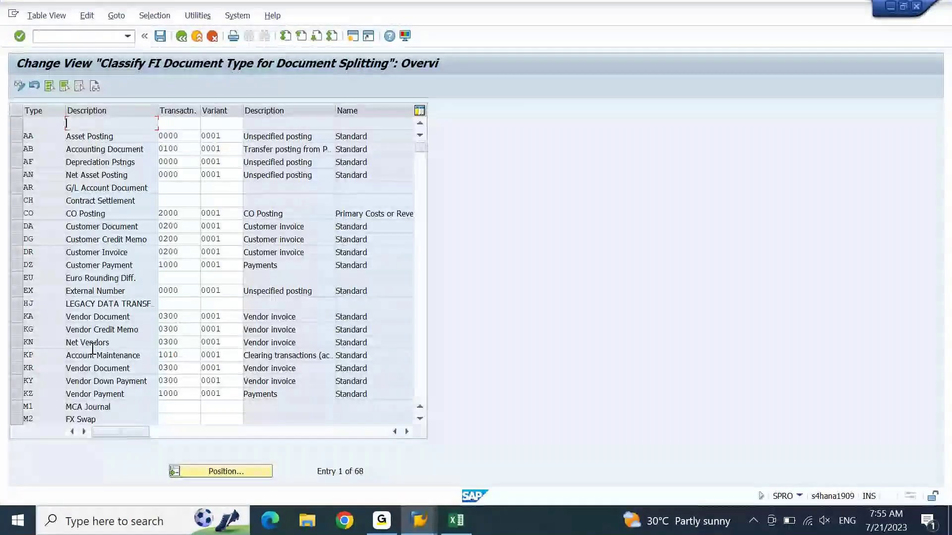
Step: Change document type ZR's transaction from 0400 to 1010 and save under the customizing request
{"action": "left_click", "coordinate": [420, 385]}
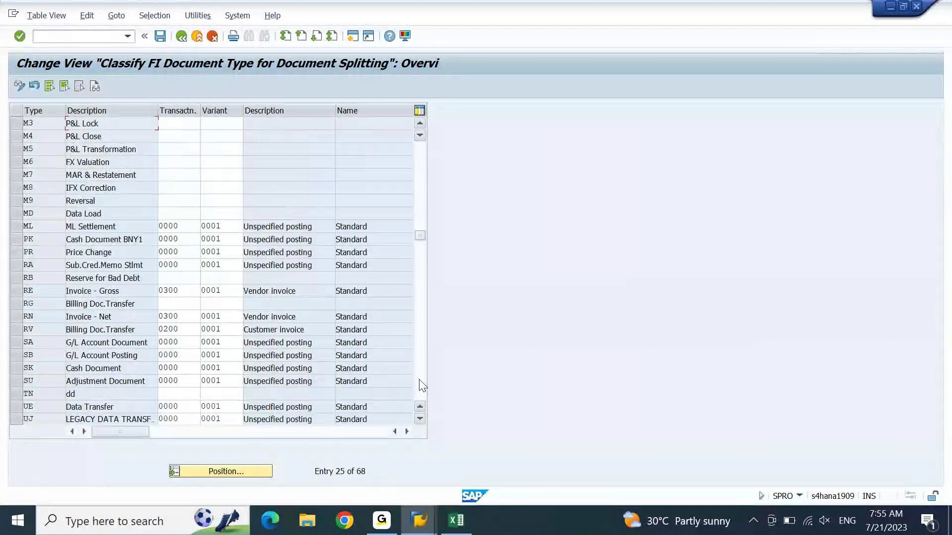
{"action": "left_click", "coordinate": [420, 385]}
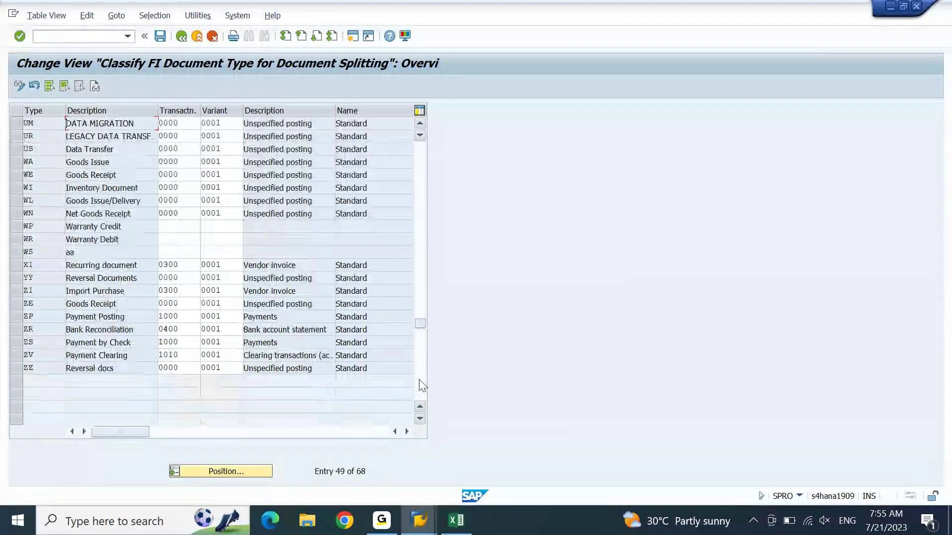
{"action": "left_click", "coordinate": [209, 328]}
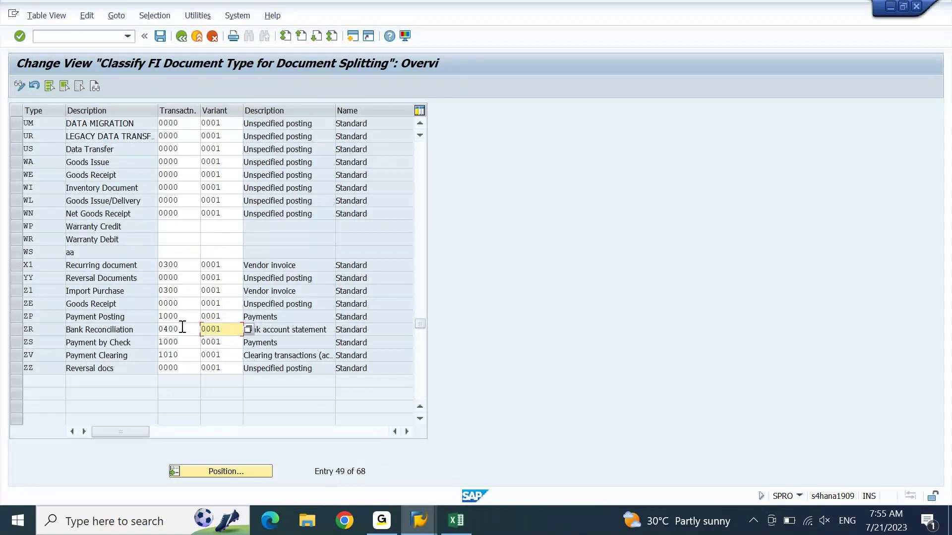
{"action": "left_click_drag", "start_coordinate": [186, 329], "coordinate": [148, 330]}
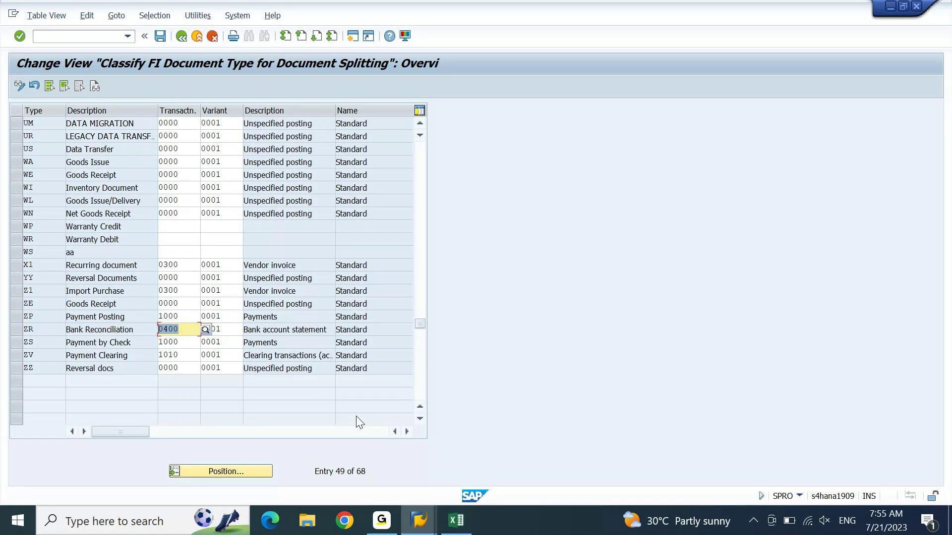
{"action": "type", "text": "1010"}
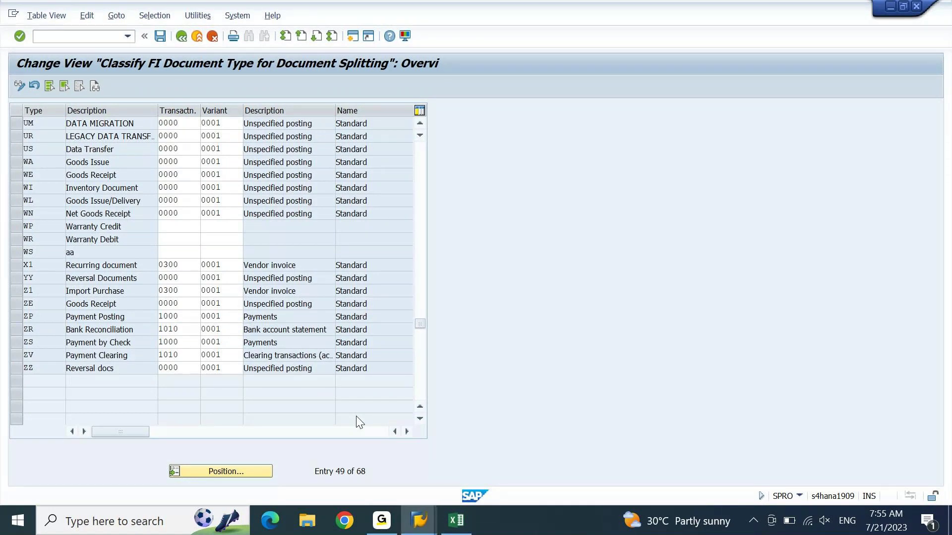
{"action": "key", "text": "Return"}
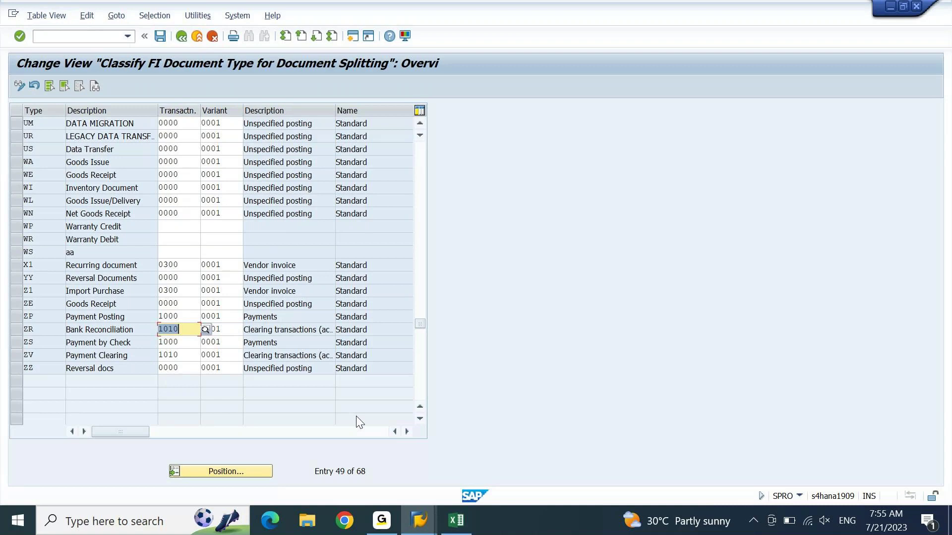
{"action": "key", "text": "ctrl+s"}
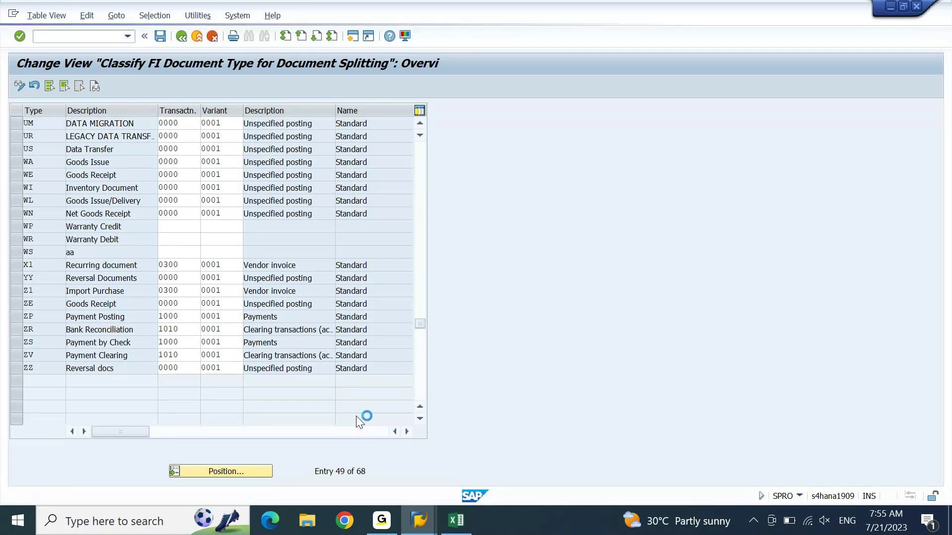
{"action": "key", "text": "Return"}
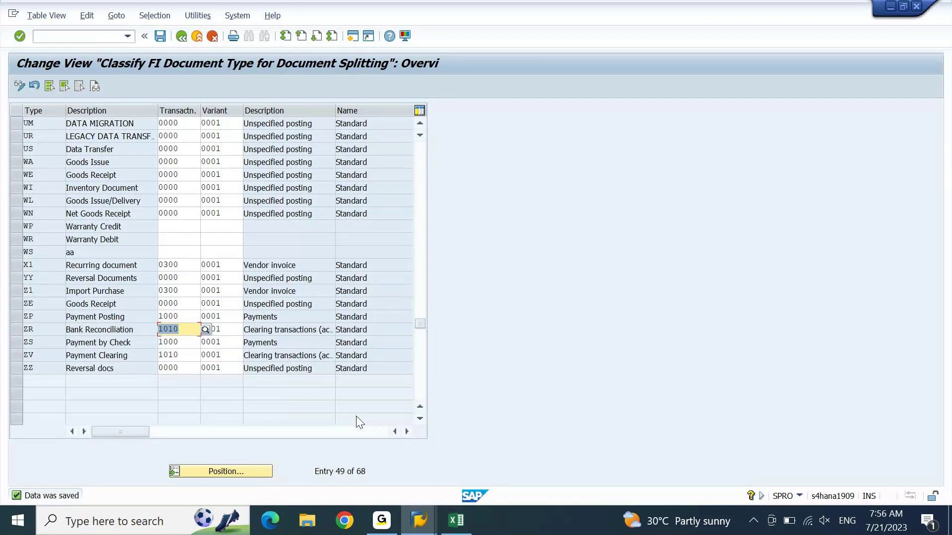
{"action": "left_click", "coordinate": [418, 520]}
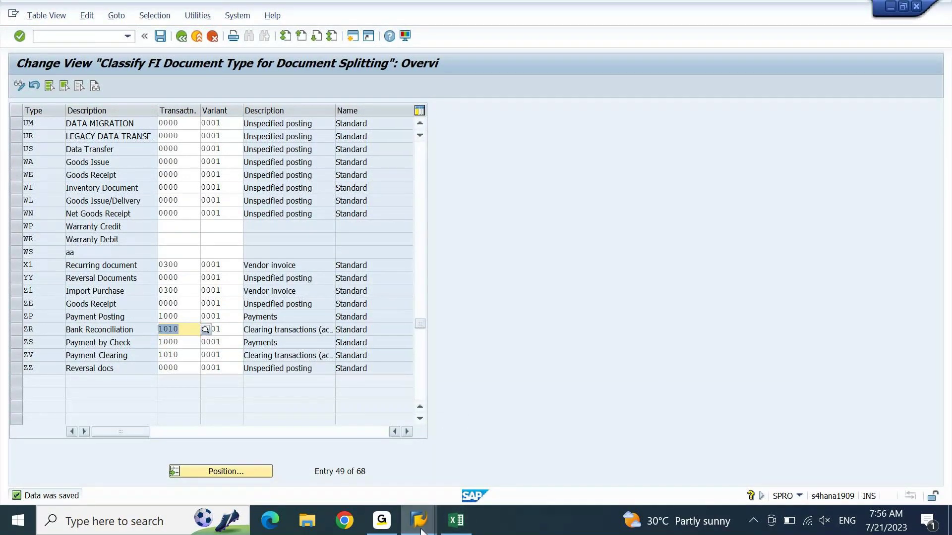
{"action": "mouse_move", "coordinate": [765, 464]}
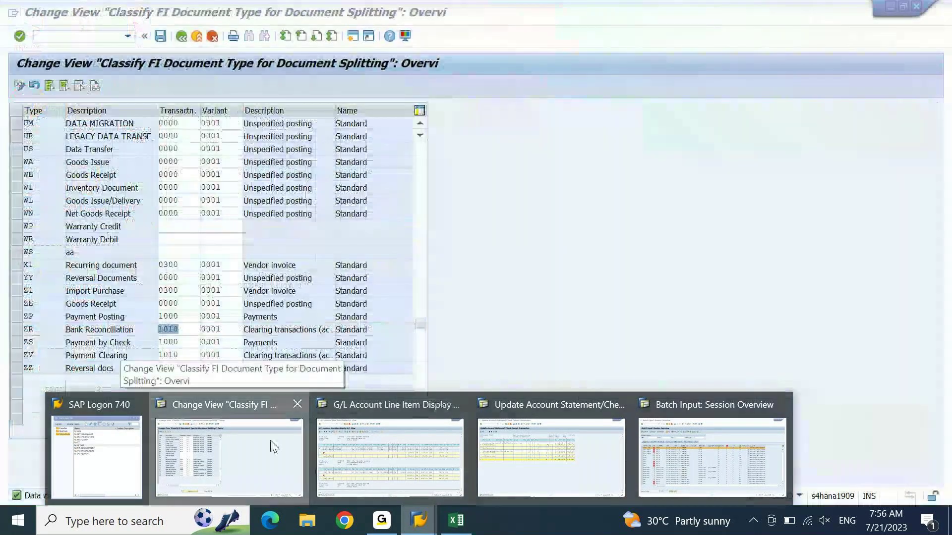
Step: List FEBAN bank statement items for company code DEIN, house bank CITI, with all line items
{"action": "left_click", "coordinate": [274, 448]}
{"action": "left_click", "coordinate": [101, 42]}
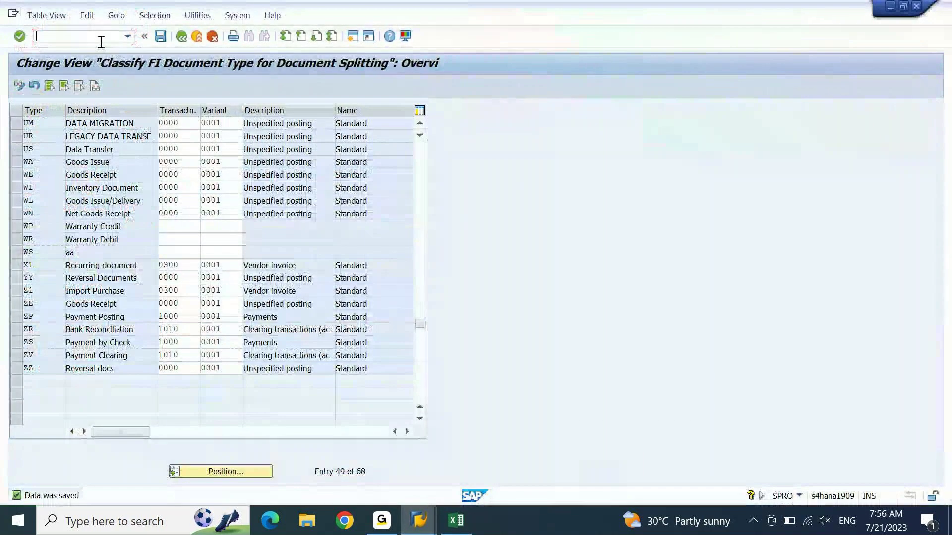
{"action": "type", "text": "/nFEBAN"}
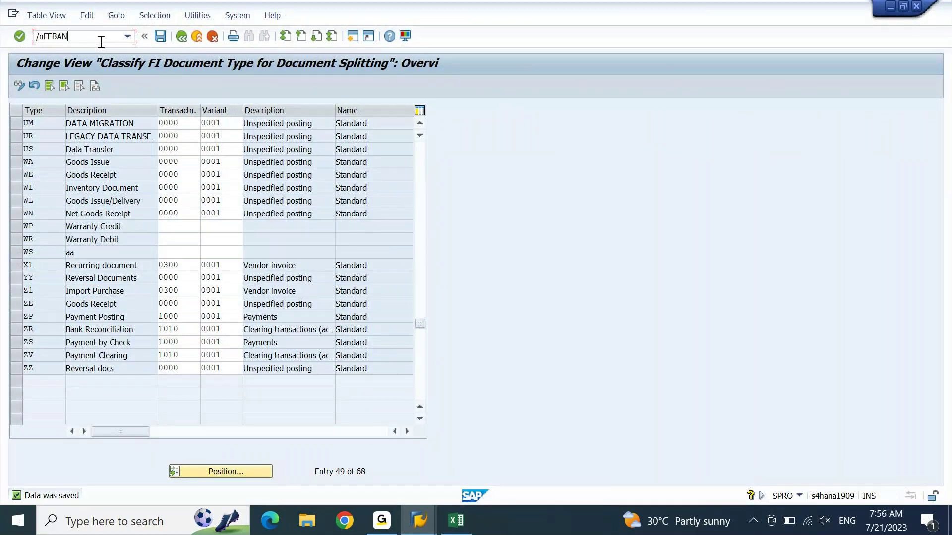
{"action": "key", "text": "Return"}
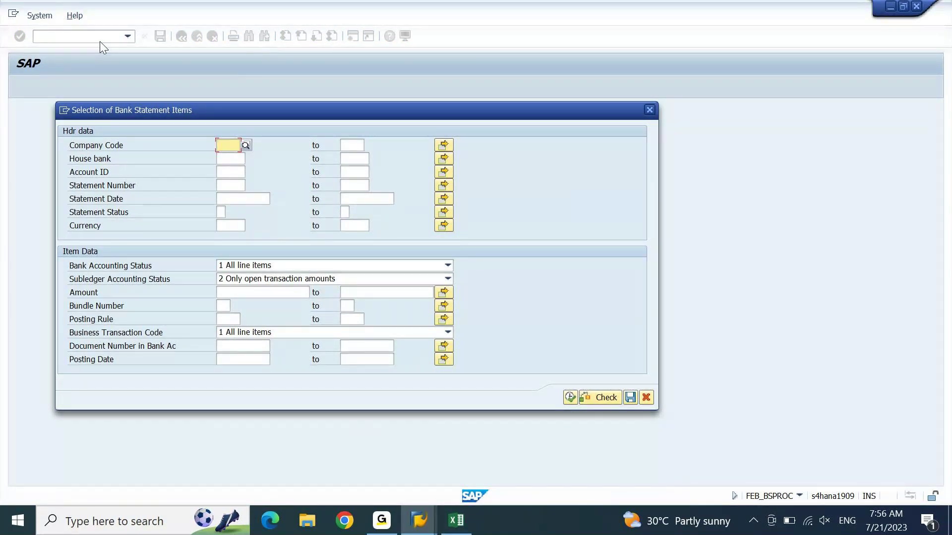
{"action": "type", "text": "DEIN"}
{"action": "key", "text": "Return"}
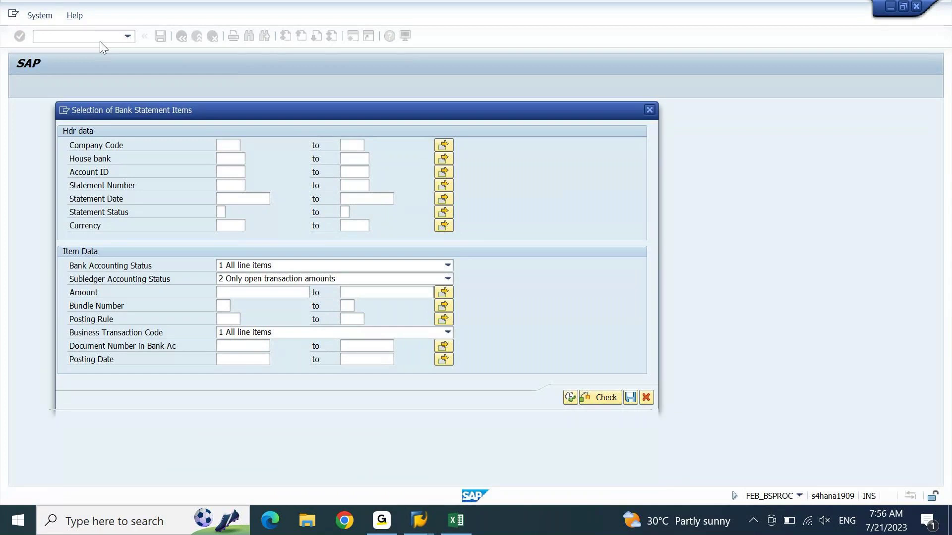
{"action": "key", "text": "Tab"}
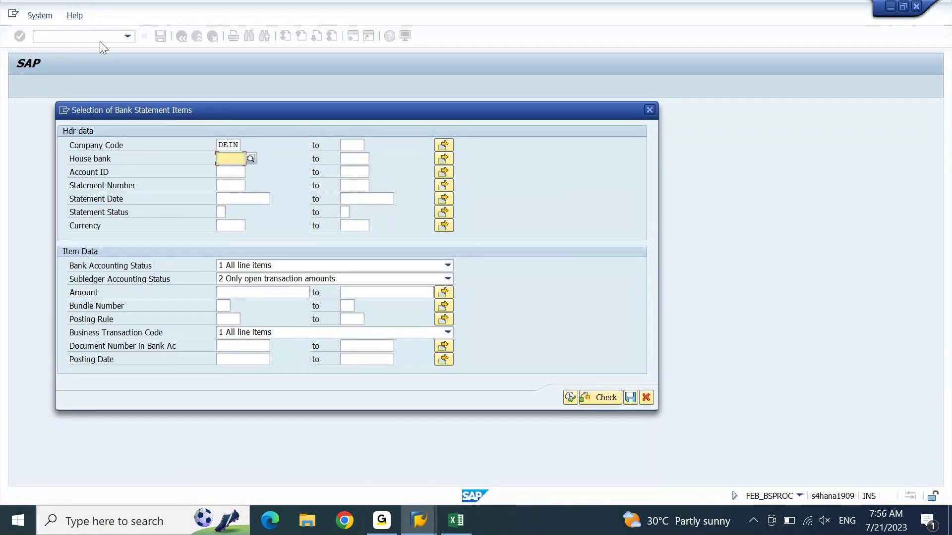
{"action": "type", "text": "CITI"}
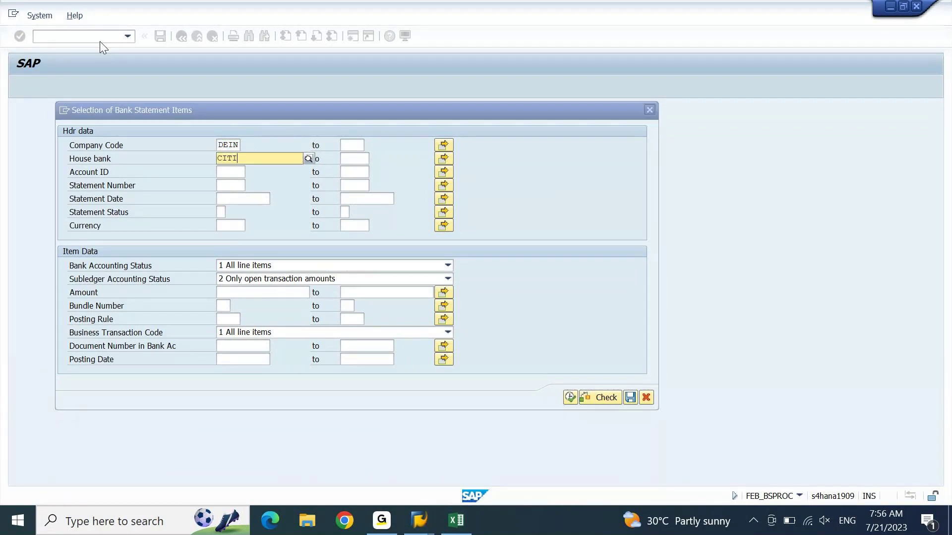
{"action": "left_click", "coordinate": [243, 279]}
{"action": "left_click", "coordinate": [242, 292]}
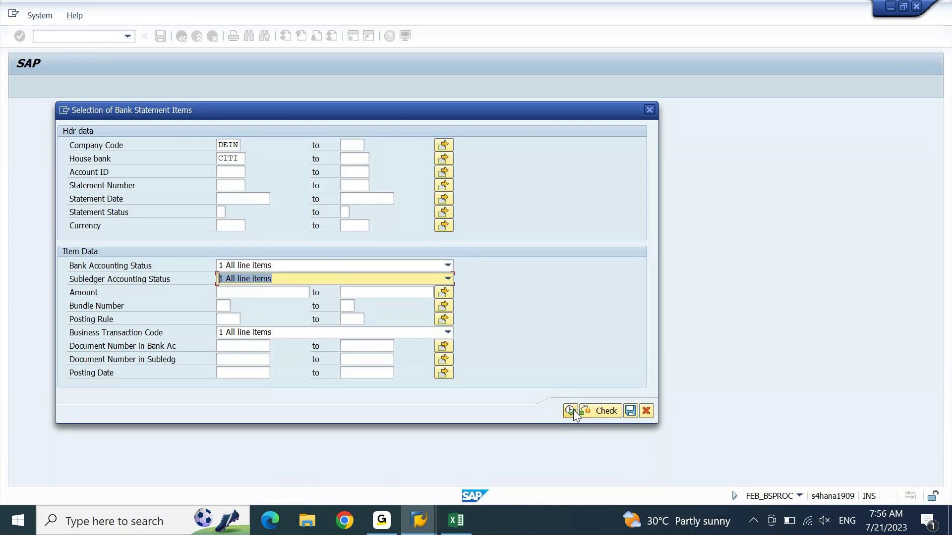
{"action": "left_click", "coordinate": [570, 410]}
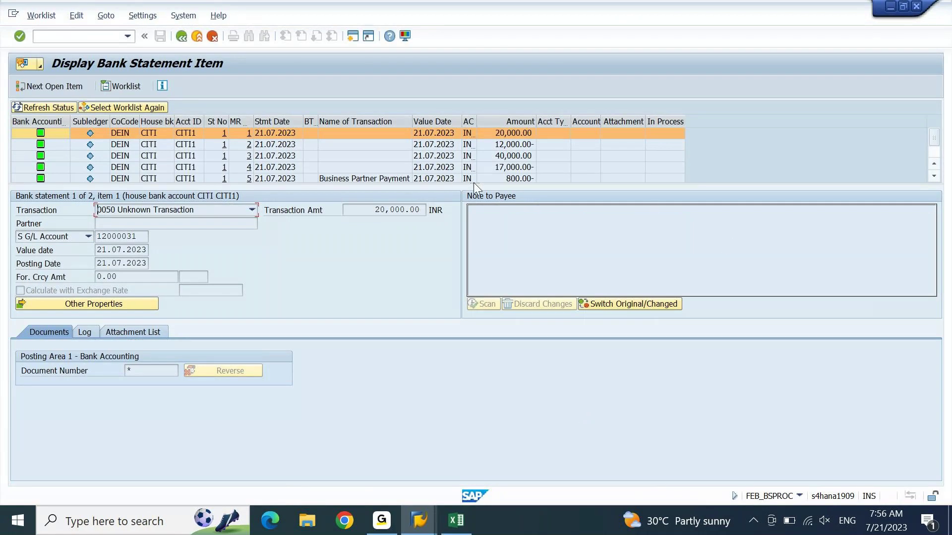
Step: Select statement item 1 (20,000) and refresh its status so it shows G/L account 12000
{"action": "left_click_drag", "start_coordinate": [474, 183], "coordinate": [482, 254]}
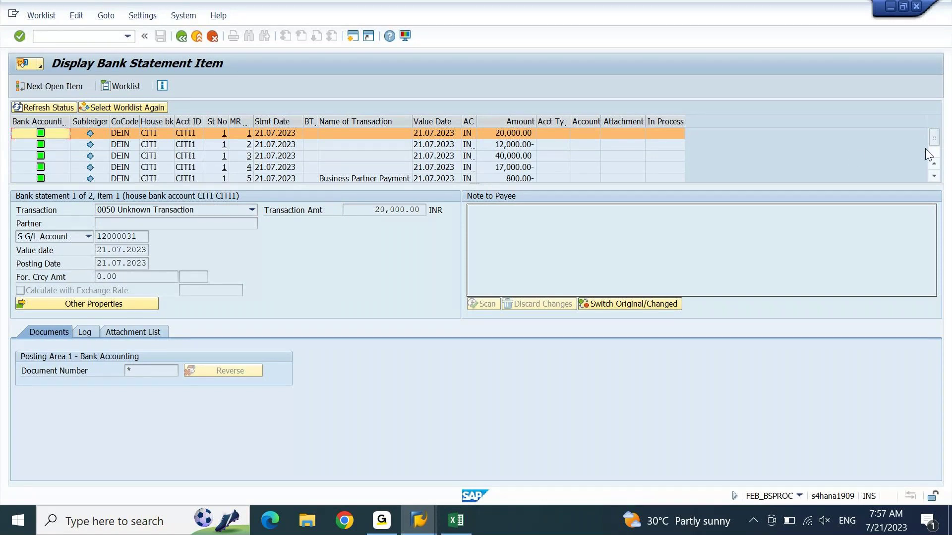
{"action": "scroll", "coordinate": [924, 147], "scroll_direction": "down", "scroll_amount": 2}
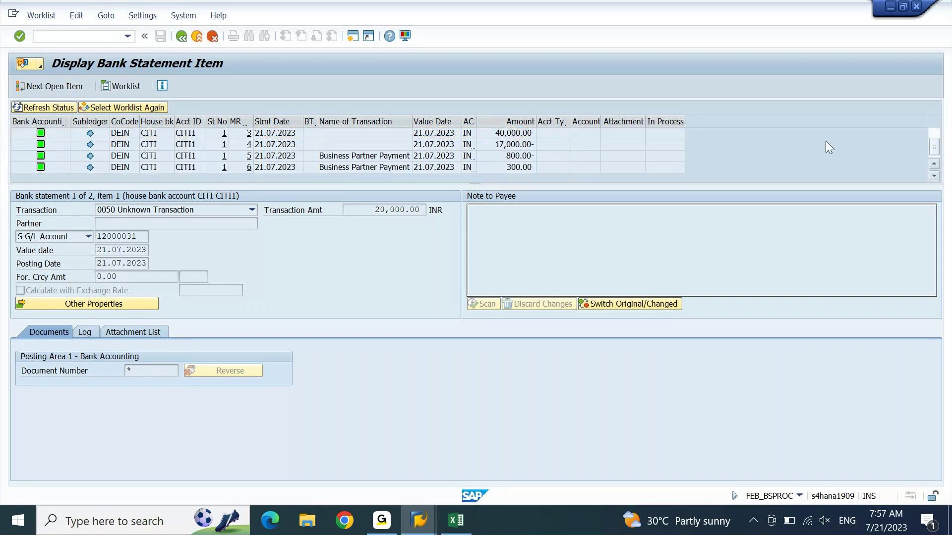
{"action": "left_click", "coordinate": [468, 149]}
{"action": "key", "text": "Left"}
{"action": "key", "text": "Left"}
{"action": "key", "text": "Left"}
{"action": "key", "text": "Left"}
{"action": "key", "text": "Left"}
{"action": "key", "text": "Left"}
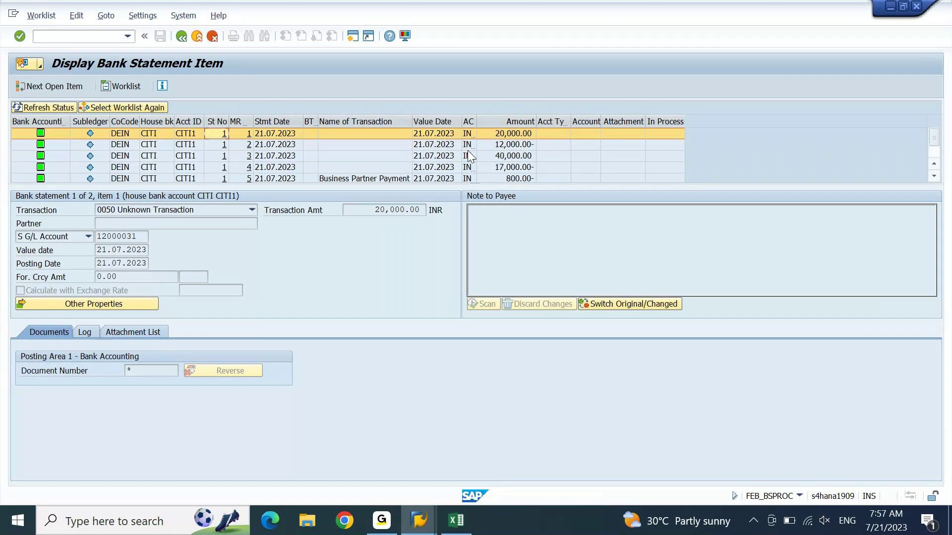
{"action": "key", "text": "Left"}
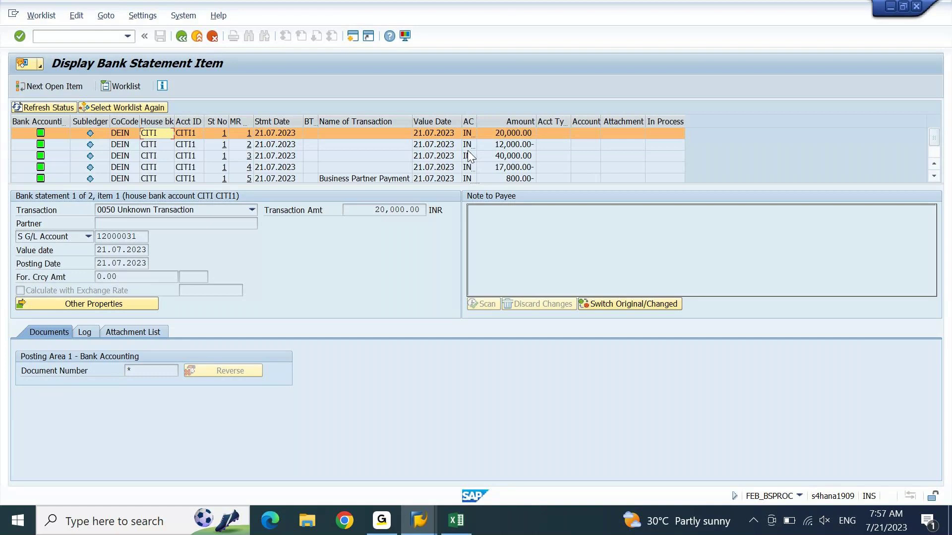
{"action": "left_click", "coordinate": [127, 135]}
{"action": "left_click", "coordinate": [61, 108]}
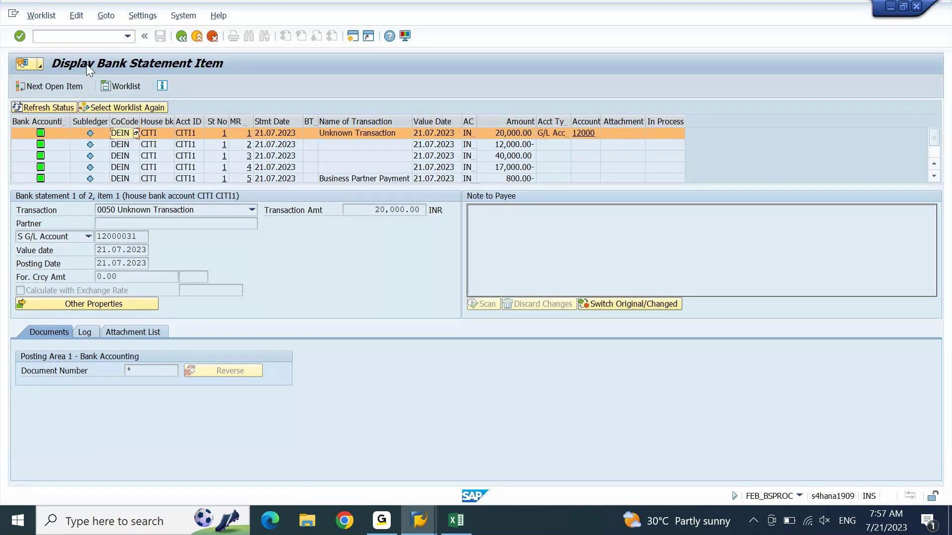
{"action": "left_click", "coordinate": [41, 16]}
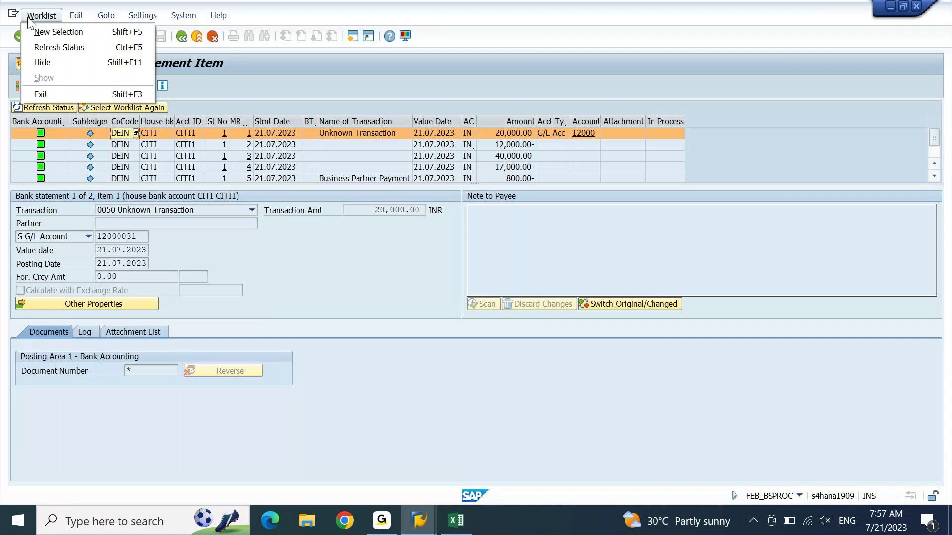
{"action": "left_click", "coordinate": [318, 90]}
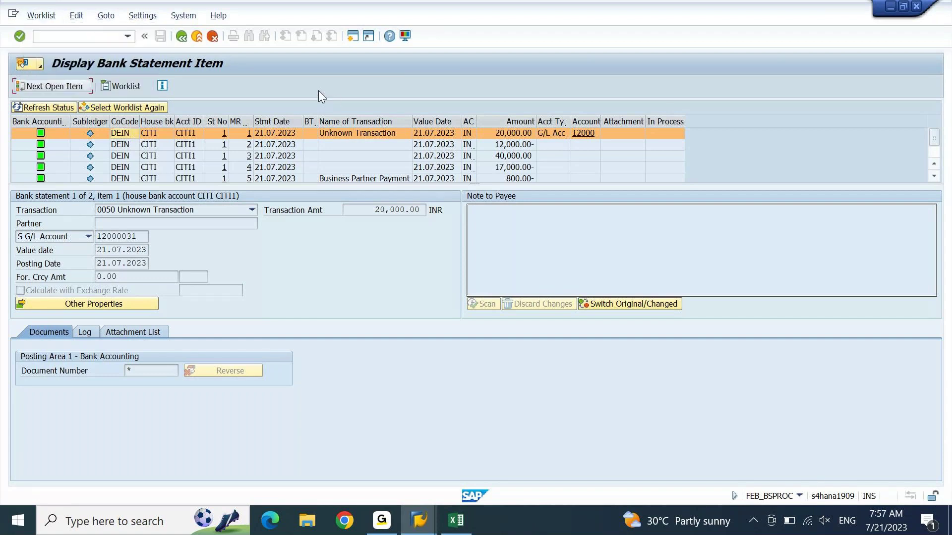
Step: Re-run FEBAN with company code DEIN and house bank CITI picked from previous entries
{"action": "left_click", "coordinate": [183, 40]}
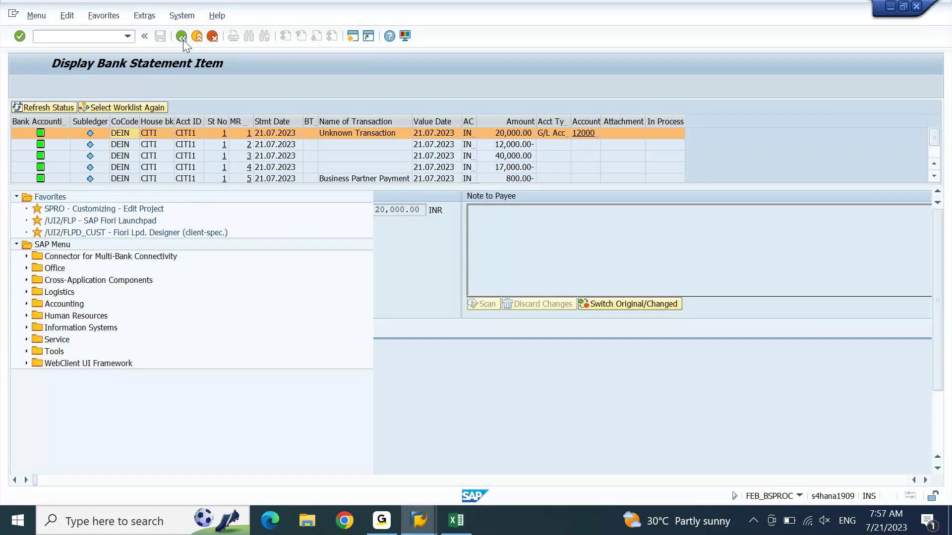
{"action": "type", "text": "FEBAN"}
{"action": "key", "text": "Return"}
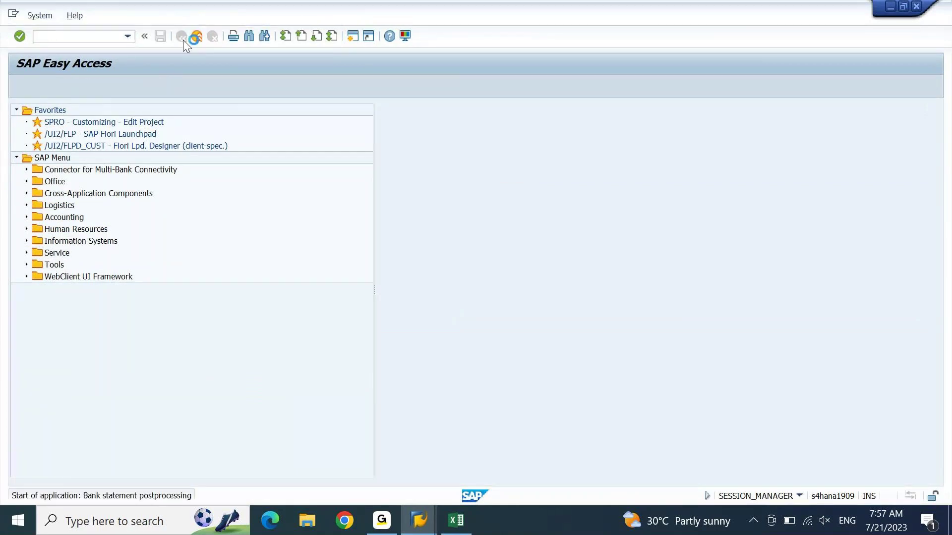
{"action": "key", "text": "space"}
{"action": "key", "text": "Down"}
{"action": "key", "text": "Return"}
{"action": "key", "text": "Tab"}
{"action": "key", "text": "space"}
{"action": "key", "text": "Down"}
{"action": "key", "text": "Return"}
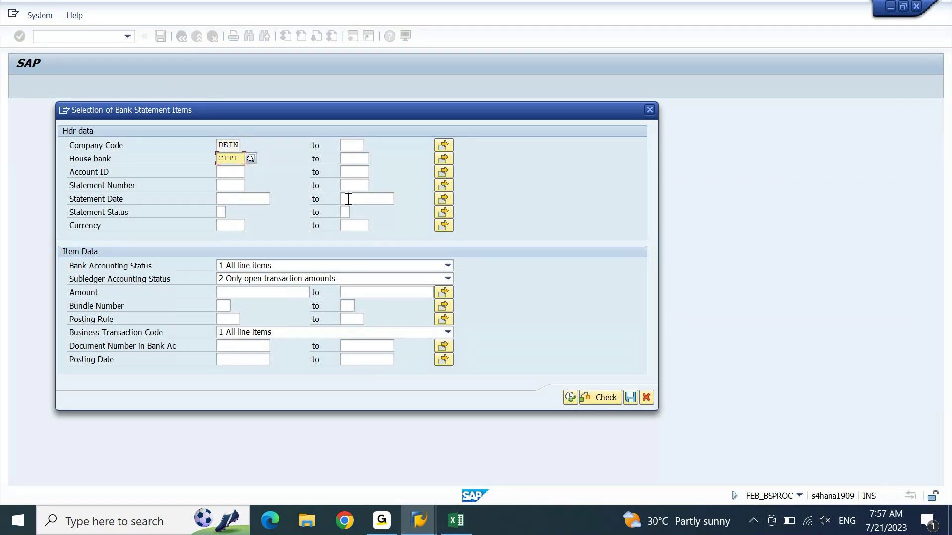
Step: Limit subledger status to only open items, execute, and dismiss the no-items-selected message
{"action": "left_click", "coordinate": [385, 278]}
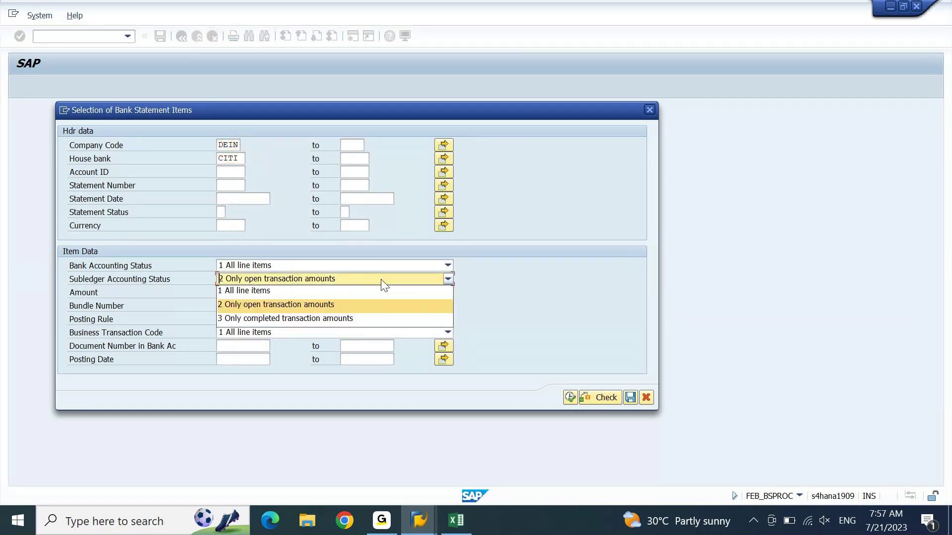
{"action": "left_click", "coordinate": [346, 303]}
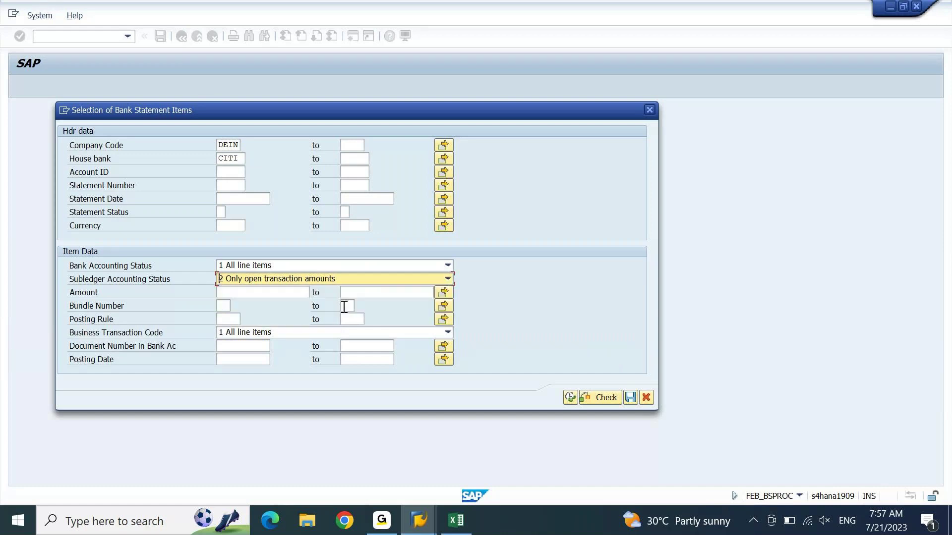
{"action": "left_click", "coordinate": [570, 397]}
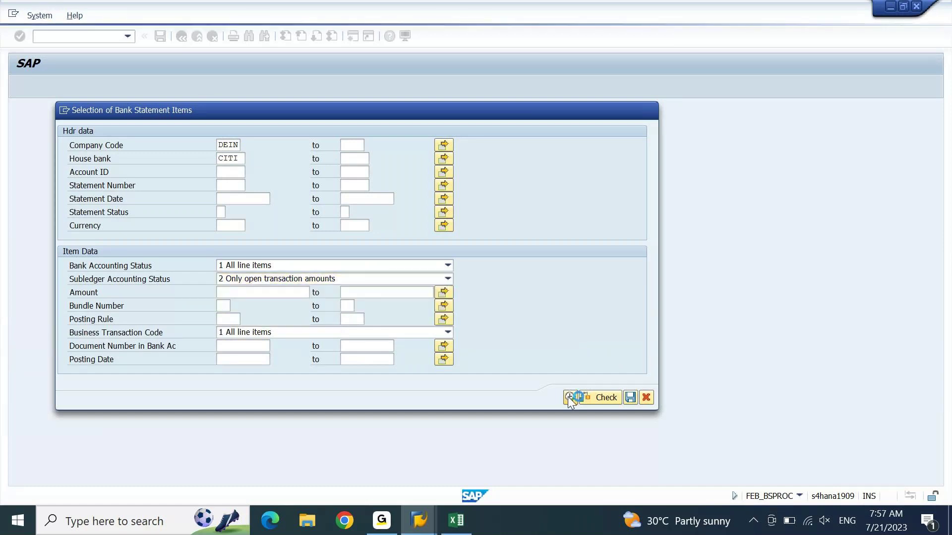
{"action": "key", "text": "Return"}
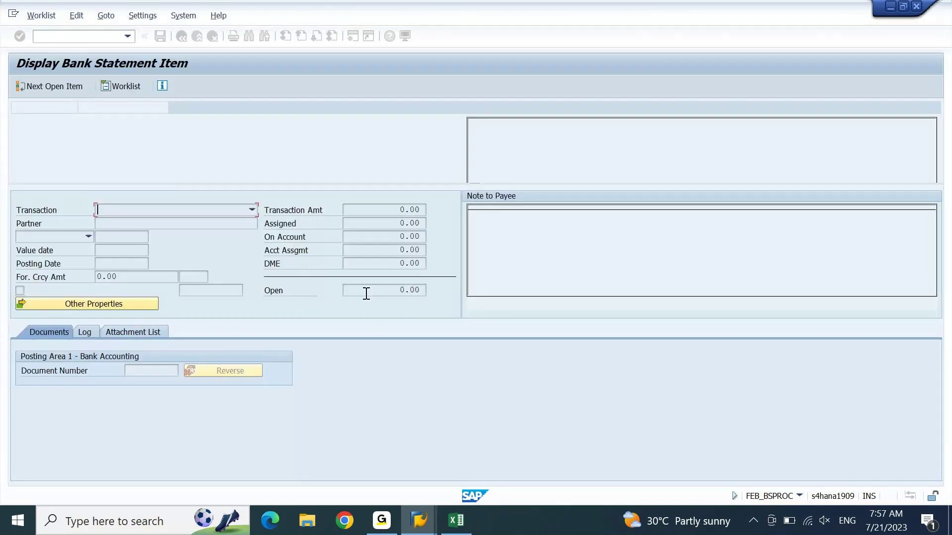
Step: Restart bank statement postprocessing (FEBAN) with company code DEIN and house bank CITI
{"action": "left_click", "coordinate": [181, 35]}
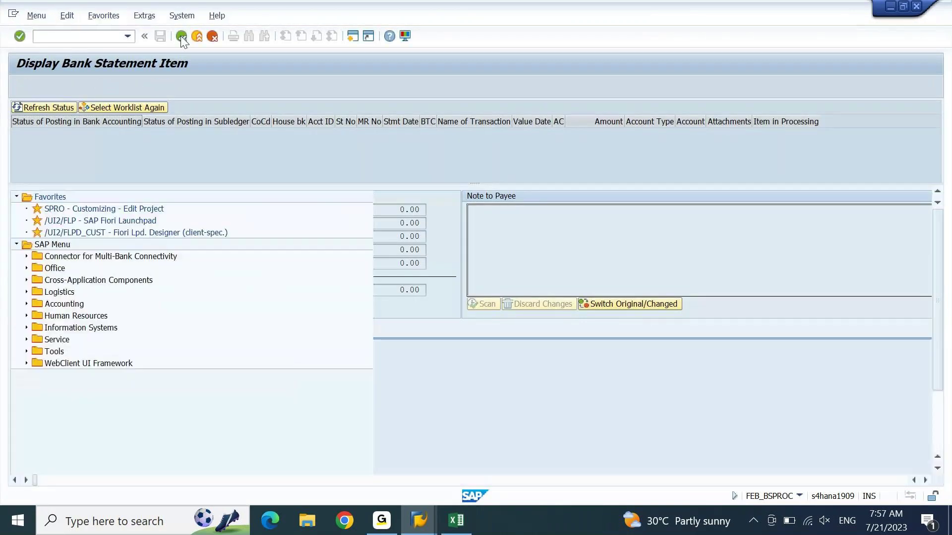
{"action": "key", "text": "Return"}
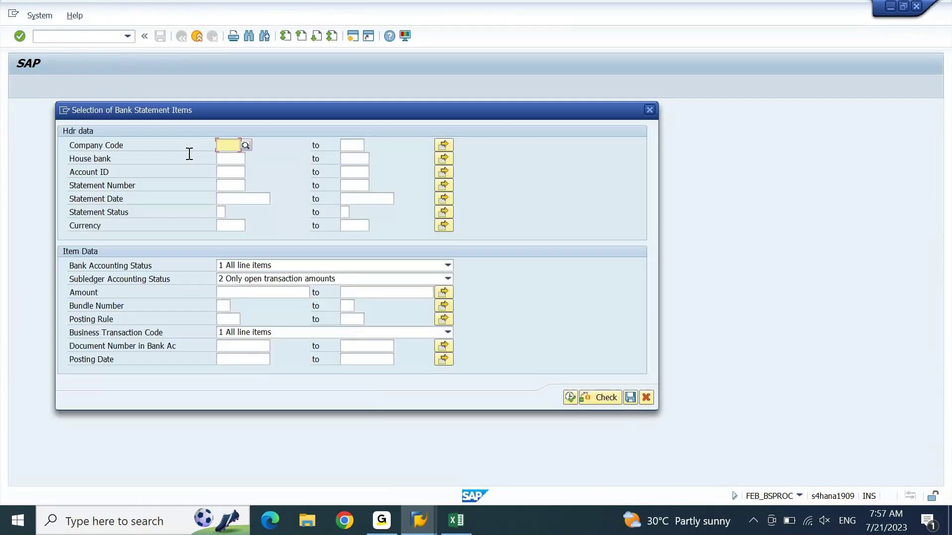
{"action": "key", "text": "space"}
{"action": "key", "text": "Down"}
{"action": "key", "text": "Return"}
{"action": "key", "text": "Down"}
{"action": "key", "text": "space"}
{"action": "key", "text": "Down"}
{"action": "key", "text": "Return"}
Step: Set Subledger Accounting Status to 1 All line items and execute the selection
{"action": "left_click", "coordinate": [266, 279]}
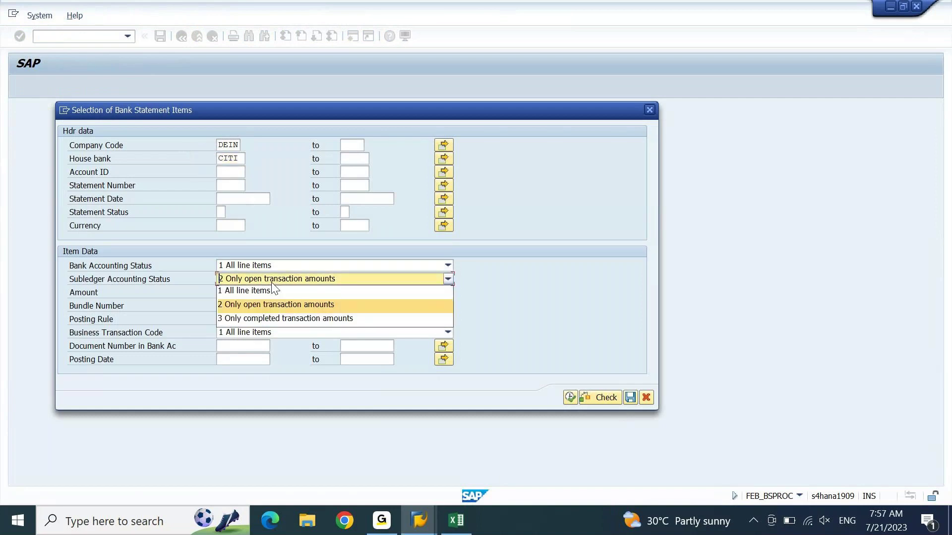
{"action": "left_click", "coordinate": [266, 289]}
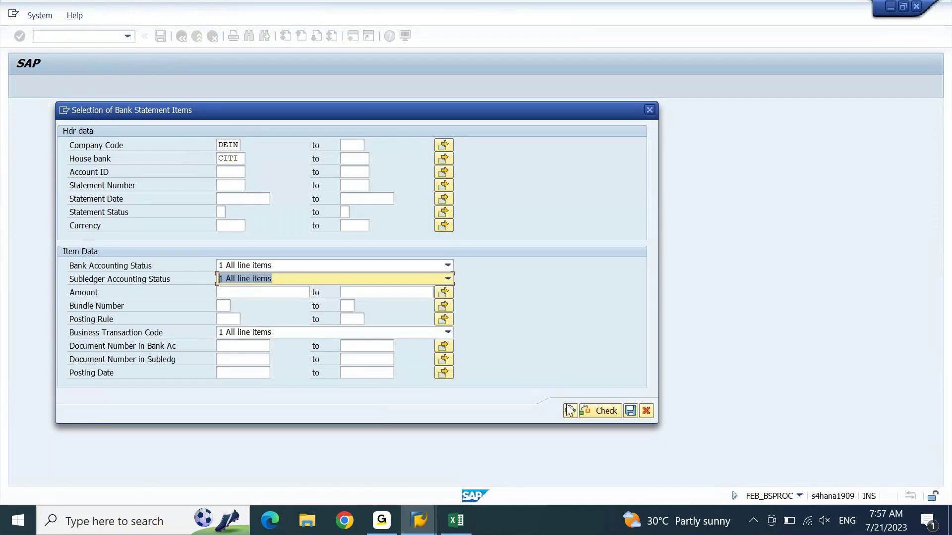
{"action": "left_click", "coordinate": [570, 410]}
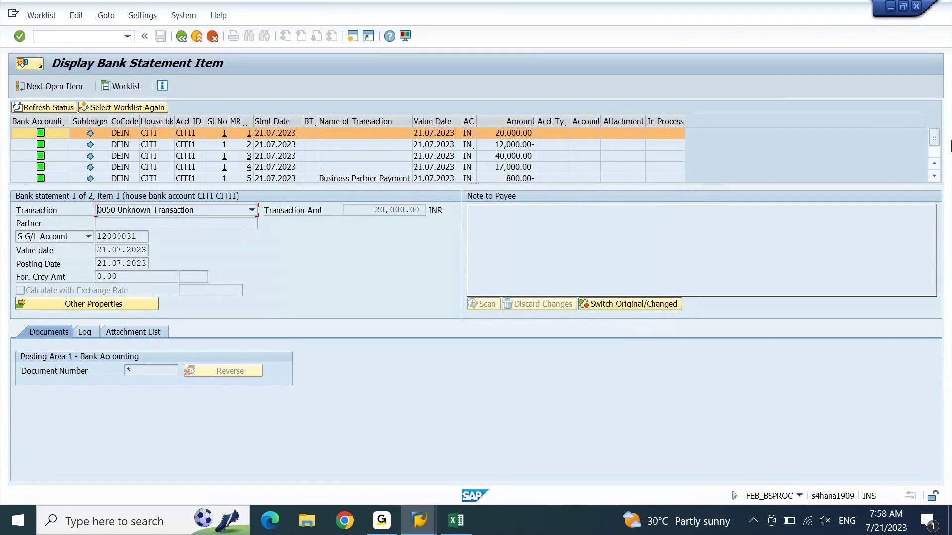
{"action": "left_click", "coordinate": [934, 176]}
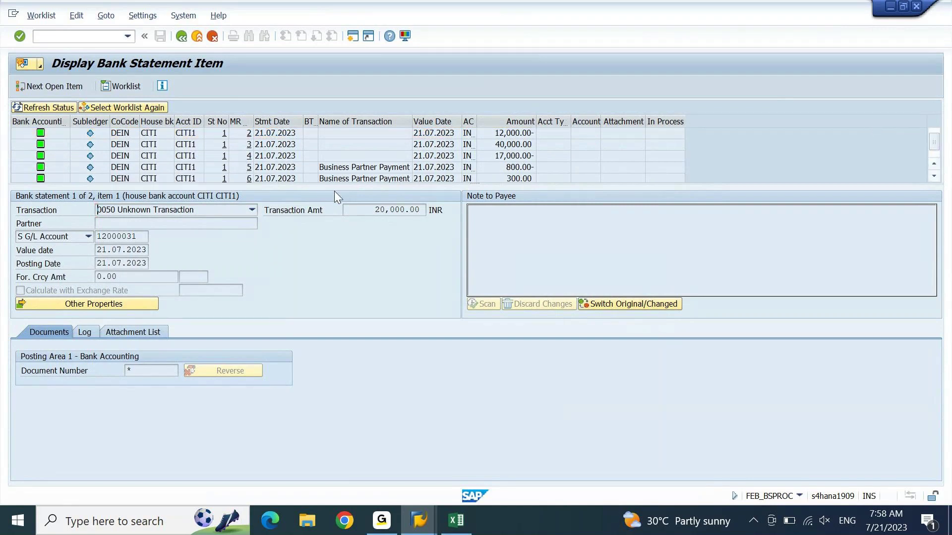
Step: Check the Other Properties of the 800.00- business partner payment
{"action": "left_click", "coordinate": [49, 168]}
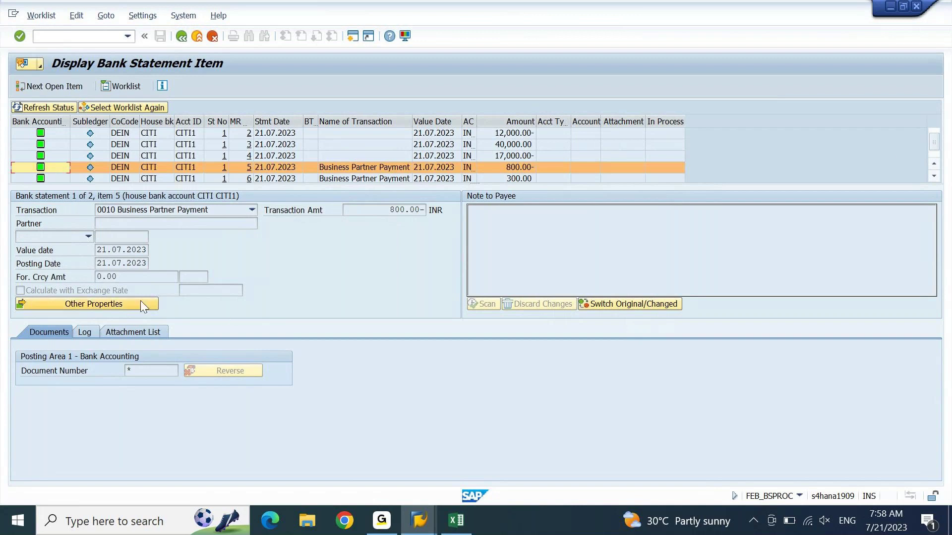
{"action": "left_click", "coordinate": [124, 304]}
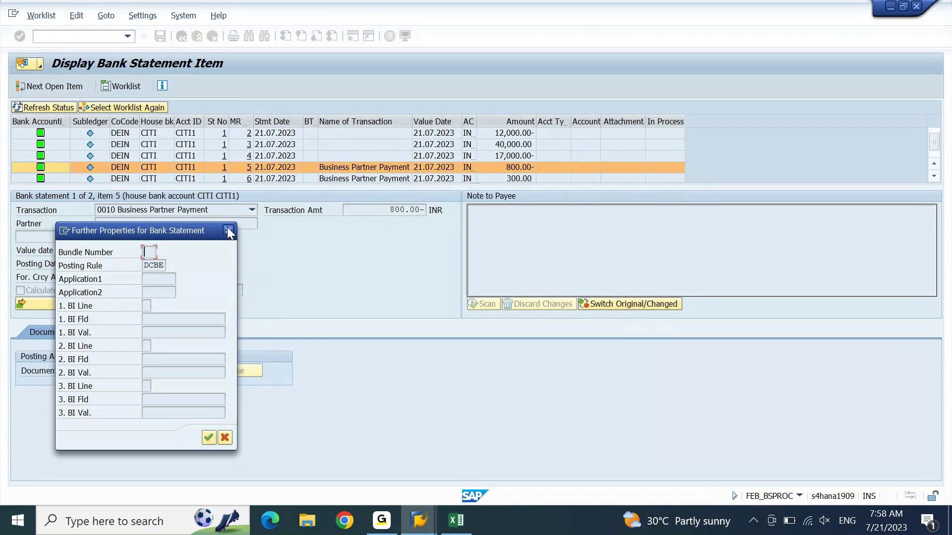
{"action": "left_click", "coordinate": [227, 229]}
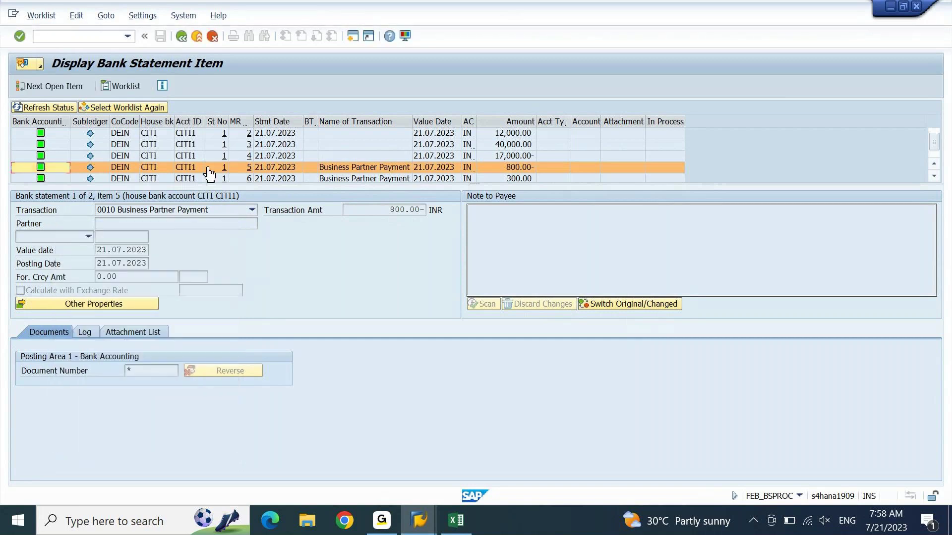
Step: Open the 300.00 payment and review its Other Properties, Log and Attachment List
{"action": "double_click", "coordinate": [86, 180]}
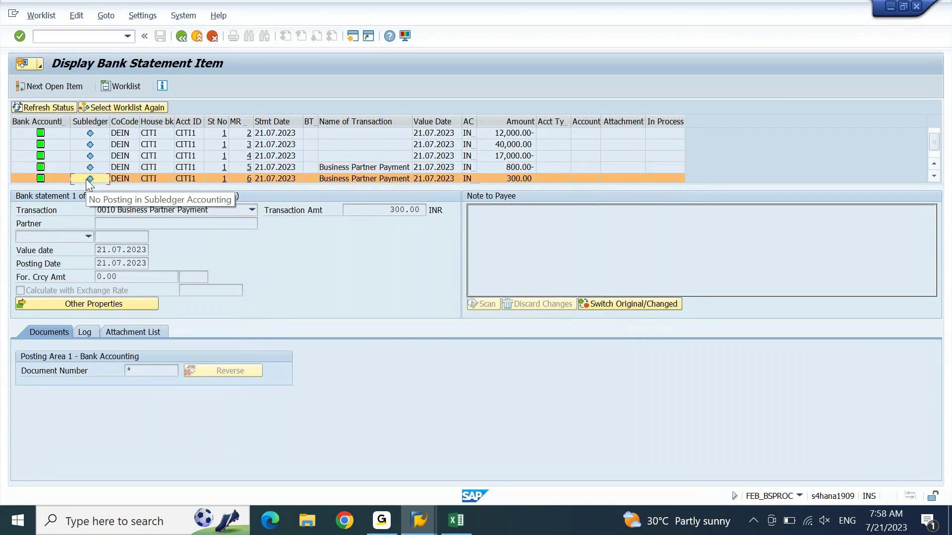
{"action": "left_click", "coordinate": [107, 303]}
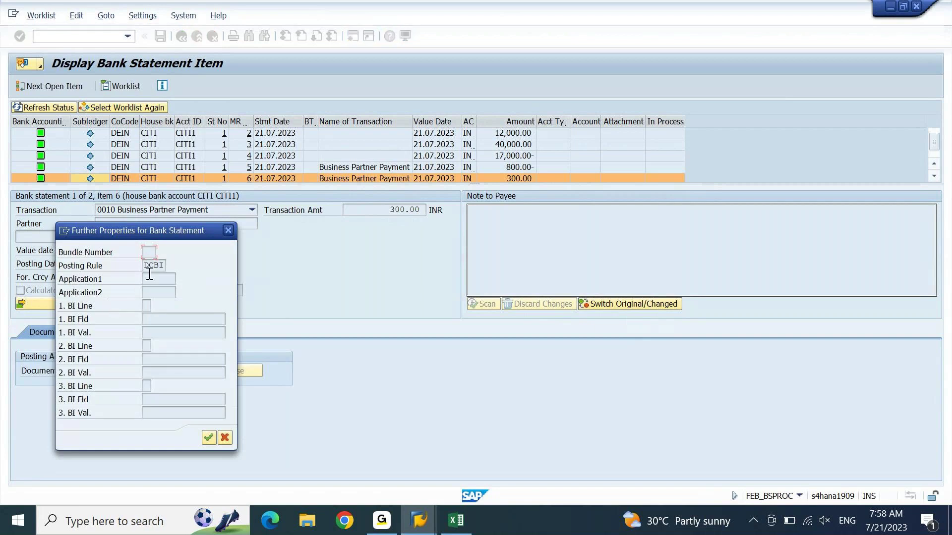
{"action": "left_click", "coordinate": [229, 230]}
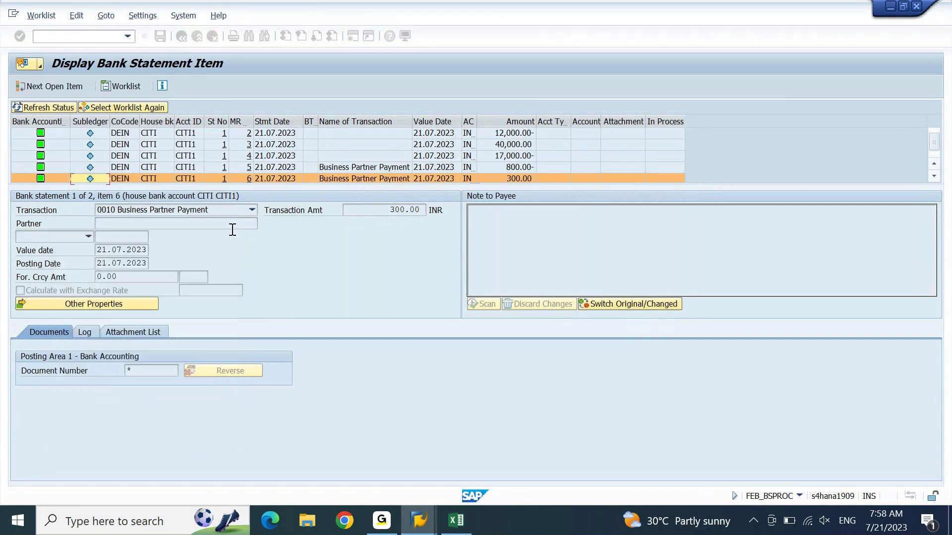
{"action": "left_click", "coordinate": [88, 335]}
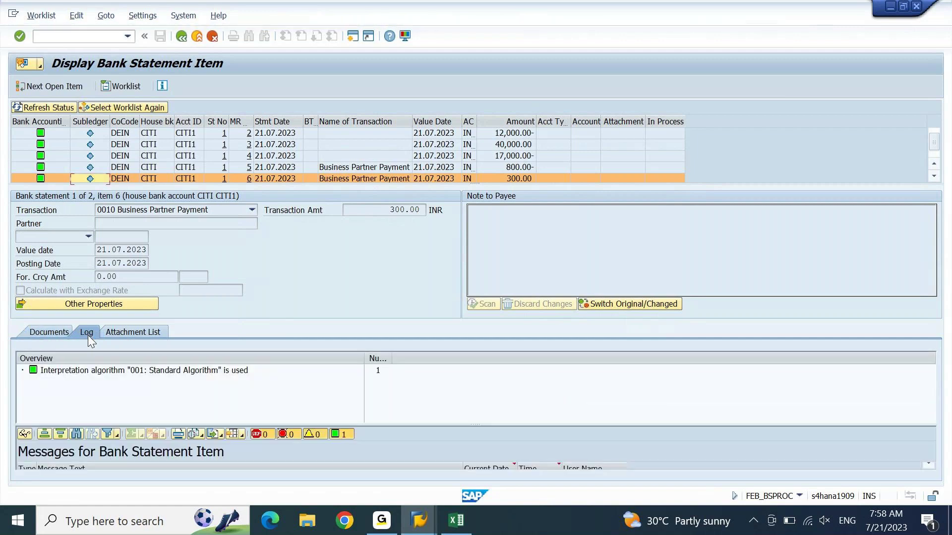
{"action": "left_click", "coordinate": [120, 331]}
{"action": "left_click", "coordinate": [63, 333]}
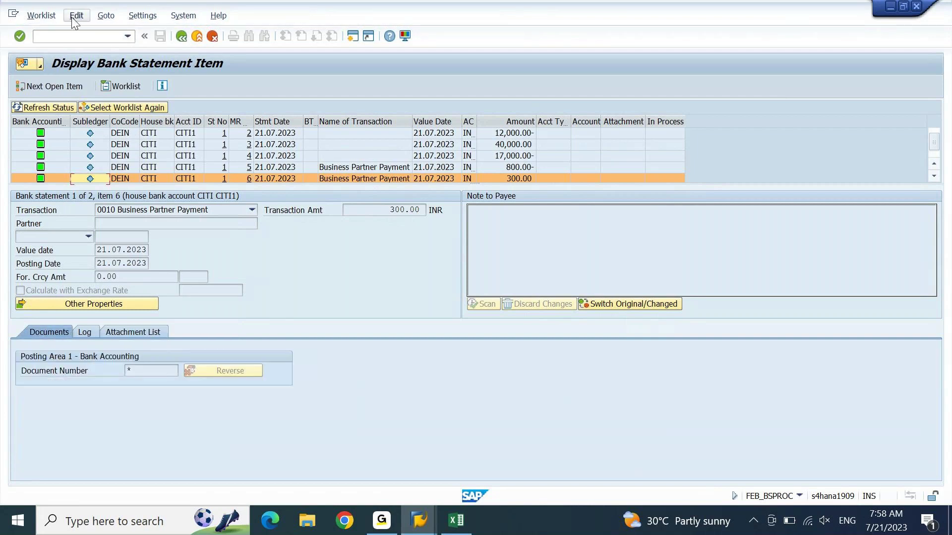
{"action": "left_click", "coordinate": [74, 16]}
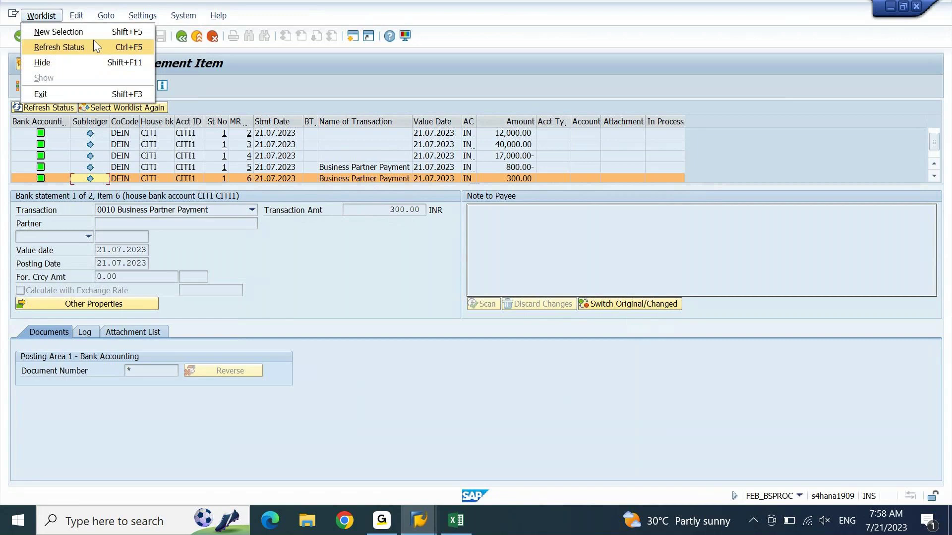
Step: Set the 300.00 item 6 back to Open, then review its status options without changing them
{"action": "mouse_move", "coordinate": [132, 86]}
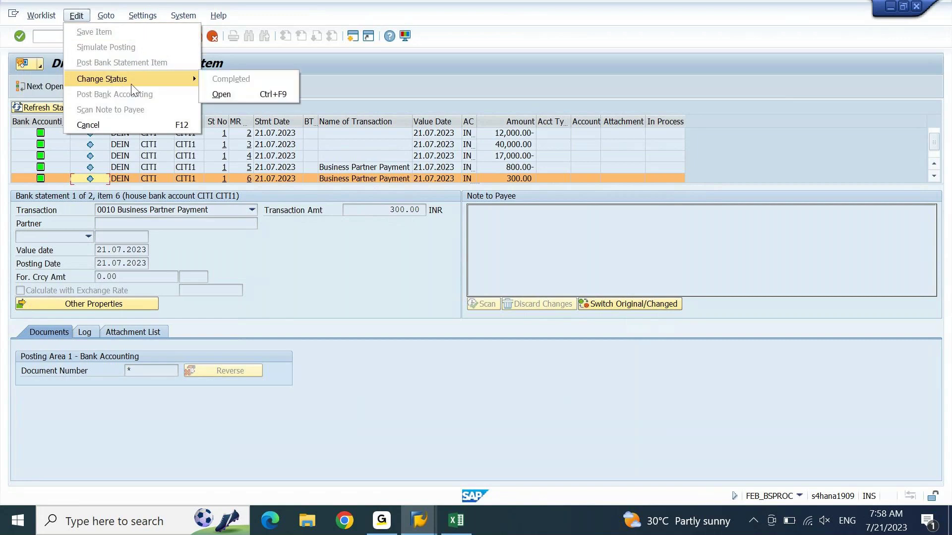
{"action": "left_click", "coordinate": [218, 94]}
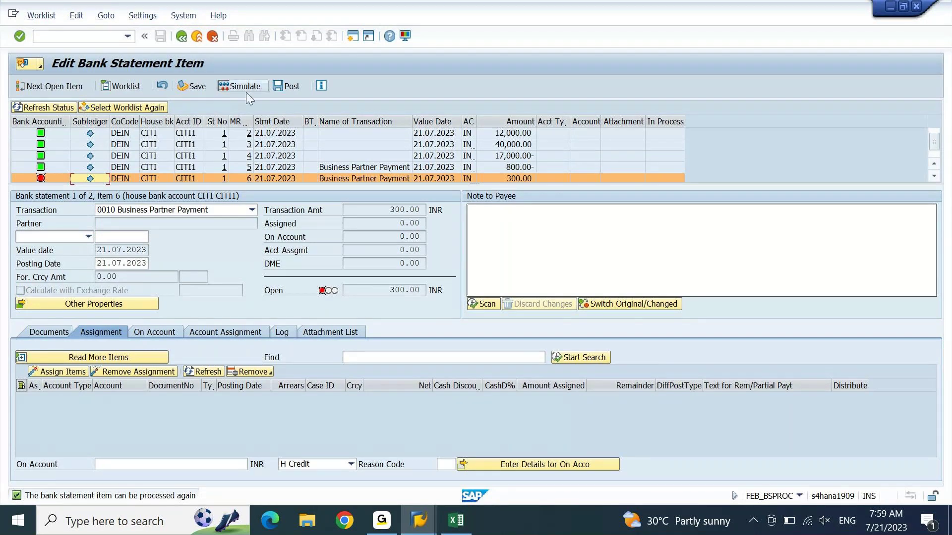
{"action": "left_click", "coordinate": [58, 176]}
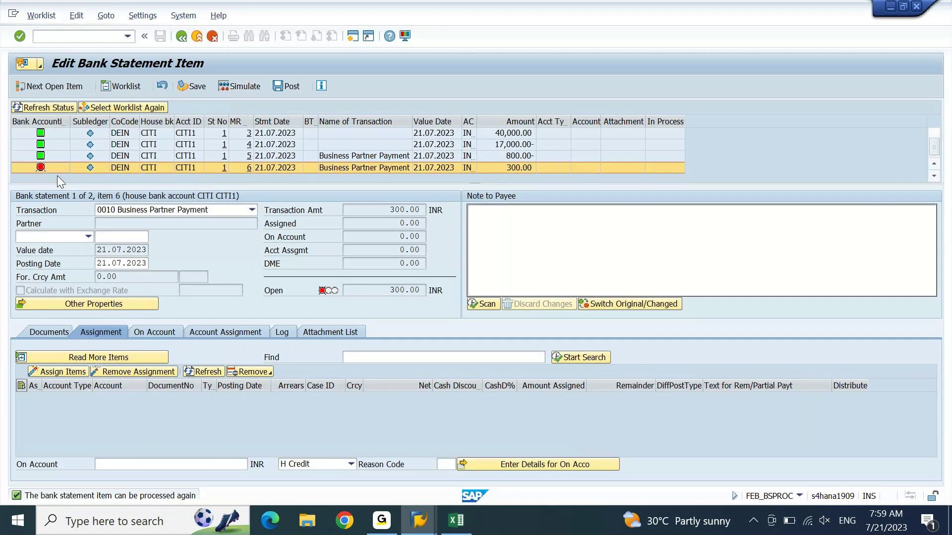
{"action": "right_click", "coordinate": [58, 175]}
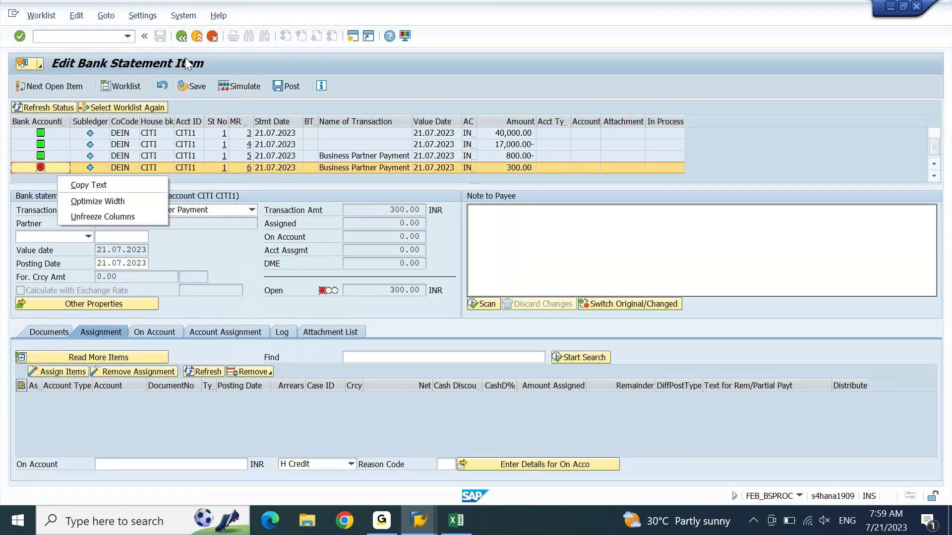
{"action": "left_click", "coordinate": [105, 17]}
{"action": "mouse_move", "coordinate": [77, 15]}
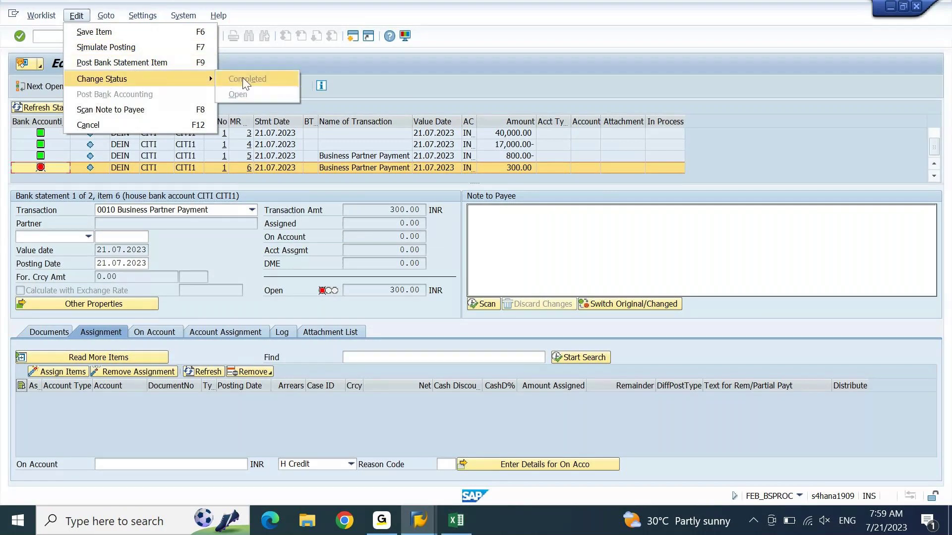
{"action": "left_click", "coordinate": [320, 67]}
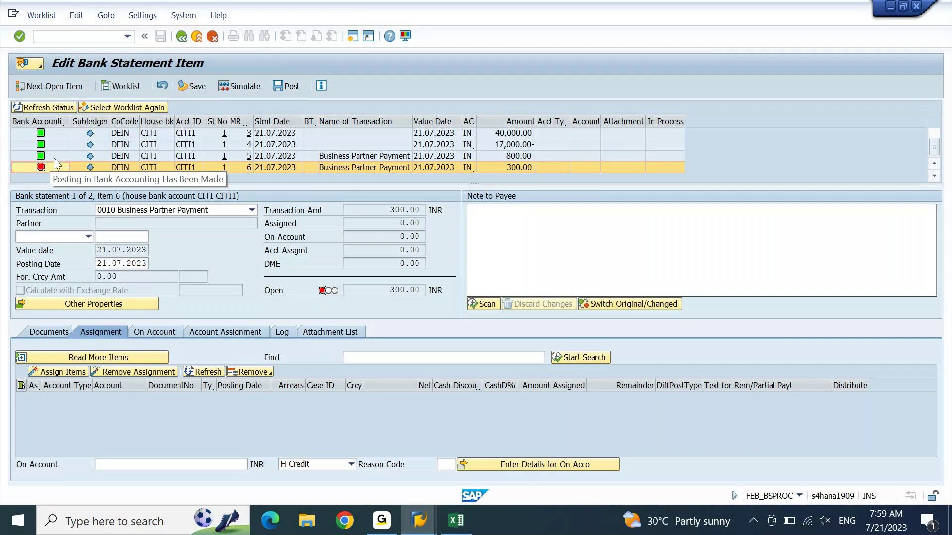
{"action": "left_click", "coordinate": [55, 160]}
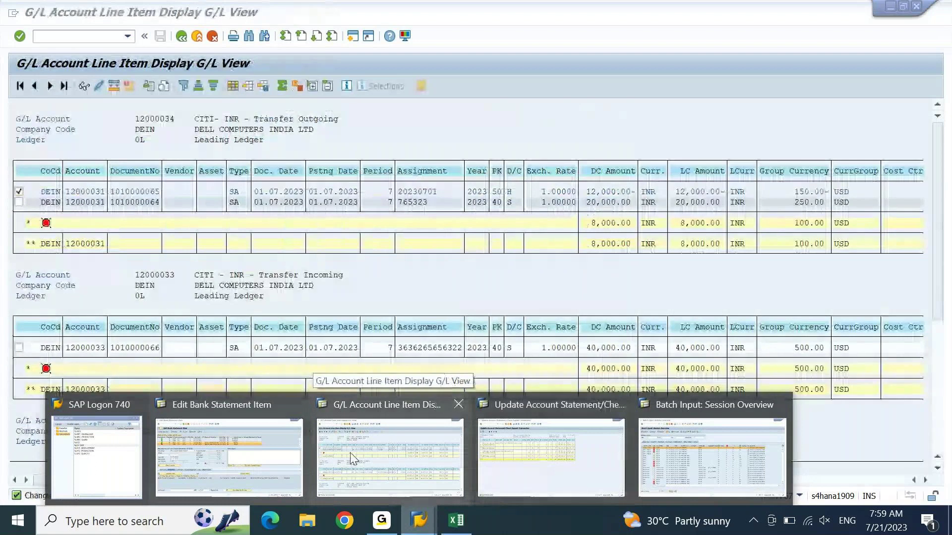
Step: Rerun the CITI-INR-Main Bank line item report (42,200.00) and return to Edit Bank Statement Item
{"action": "left_click", "coordinate": [351, 458]}
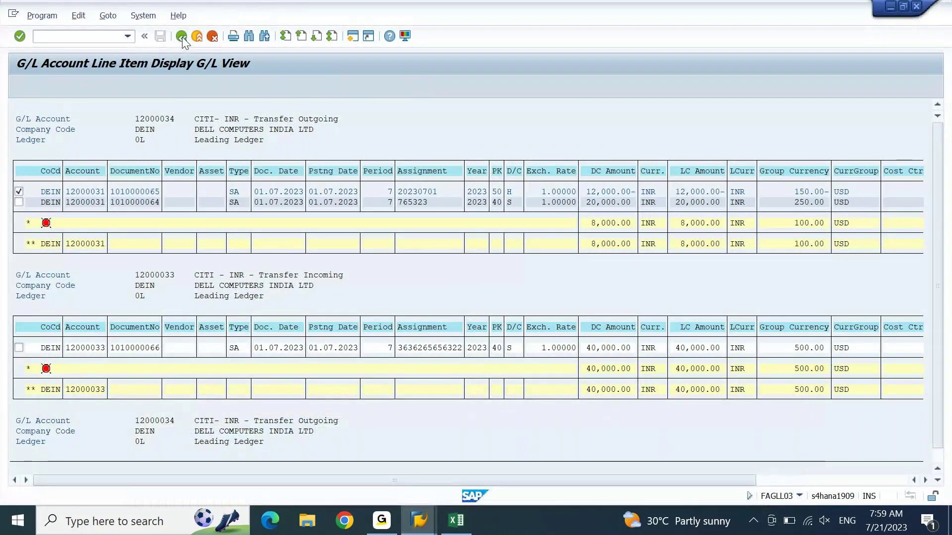
{"action": "left_click", "coordinate": [182, 37]}
{"action": "key", "text": "F8"}
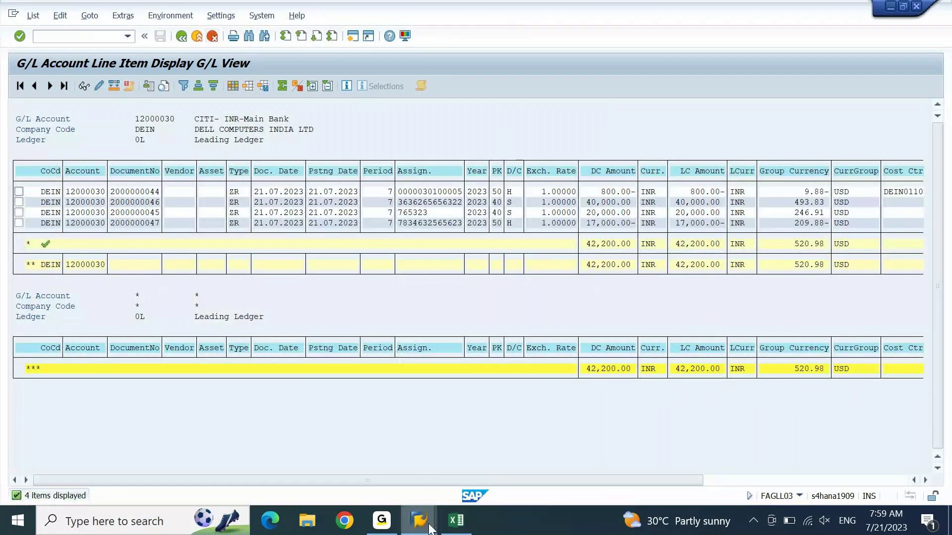
{"action": "left_click", "coordinate": [419, 520]}
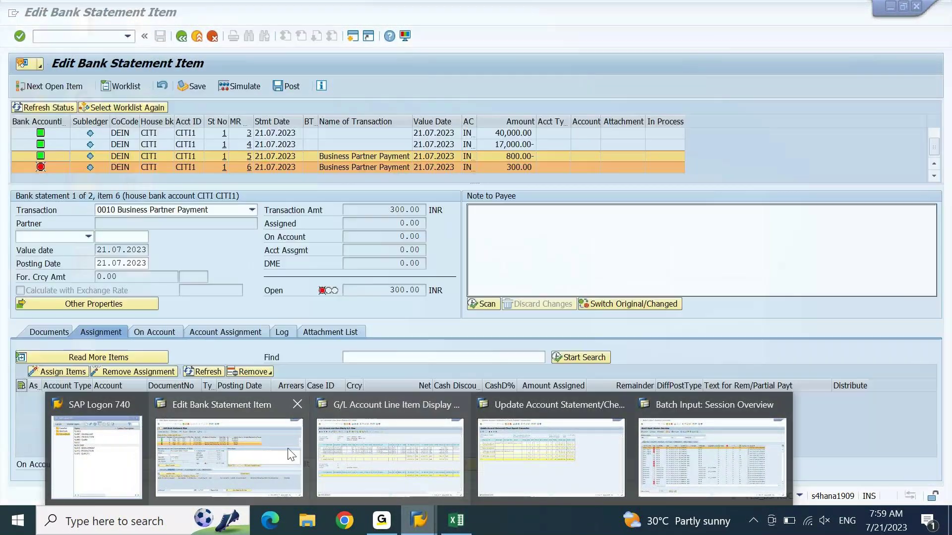
{"action": "left_click", "coordinate": [228, 451]}
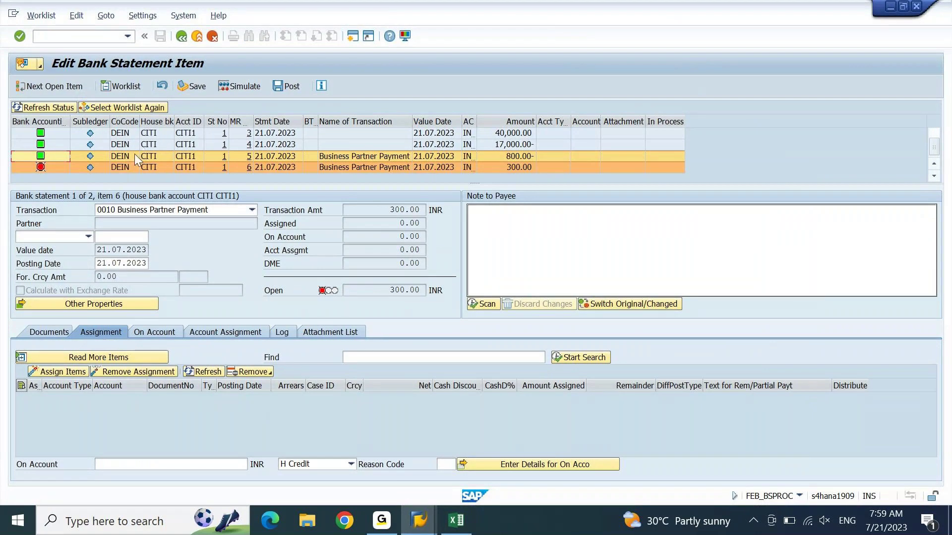
Step: Assign item 6's 300.00 via Next Open Item, leaving 0.00 open
{"action": "left_click", "coordinate": [57, 170]}
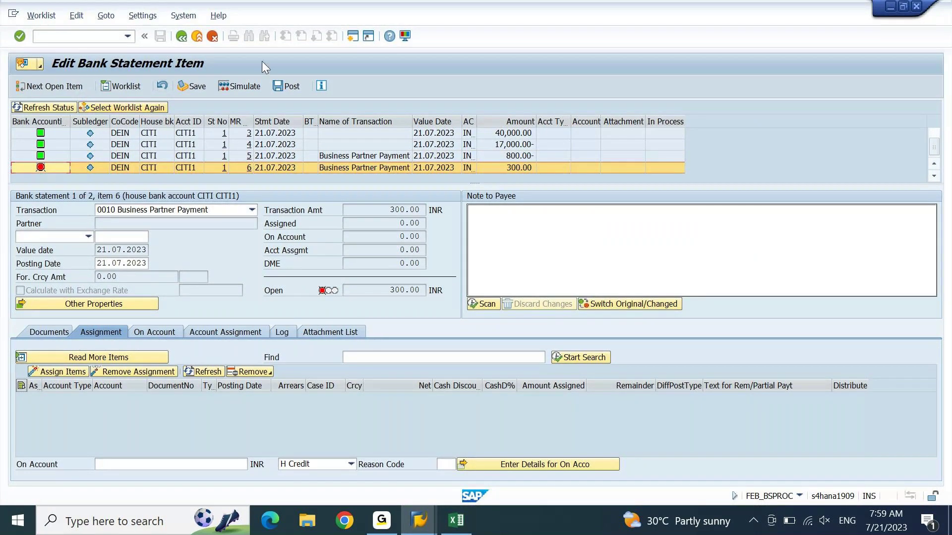
{"action": "left_click", "coordinate": [289, 88]}
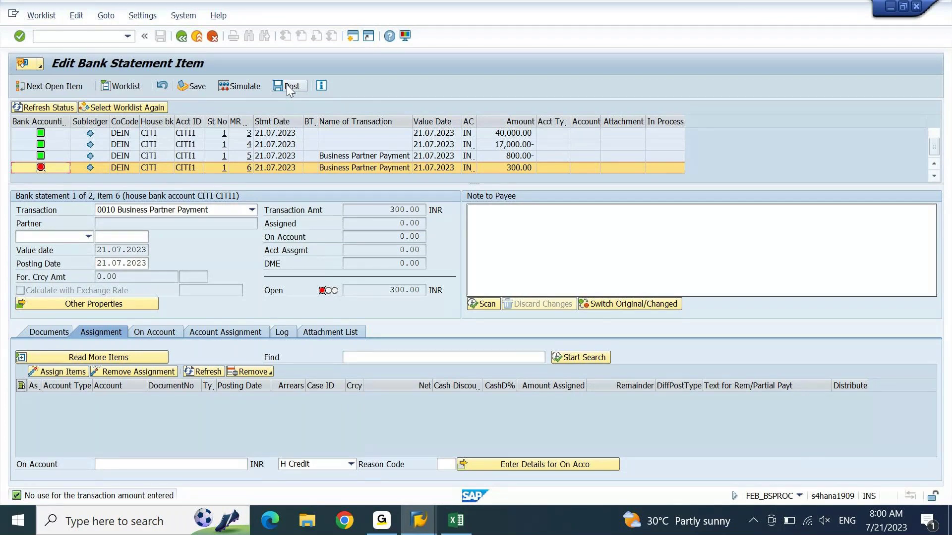
{"action": "left_click", "coordinate": [158, 332]}
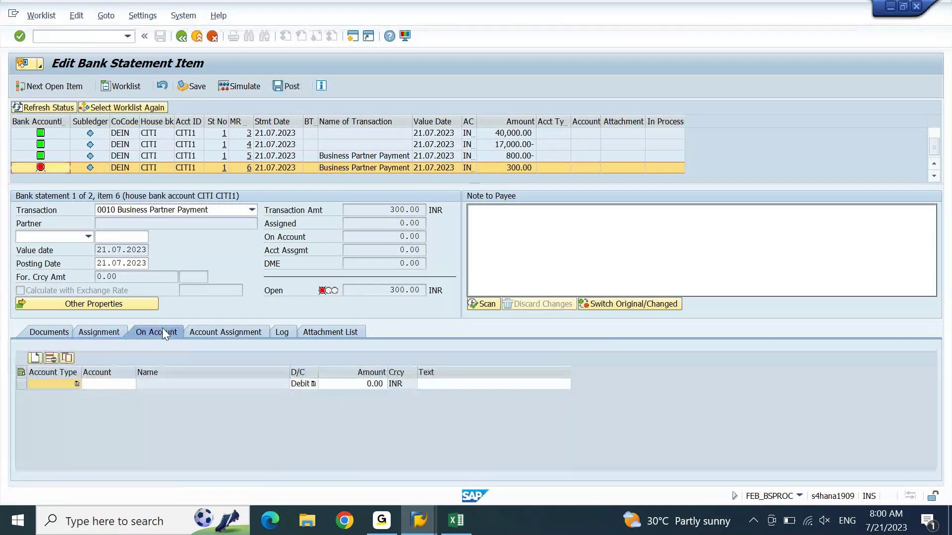
{"action": "left_click", "coordinate": [61, 331]}
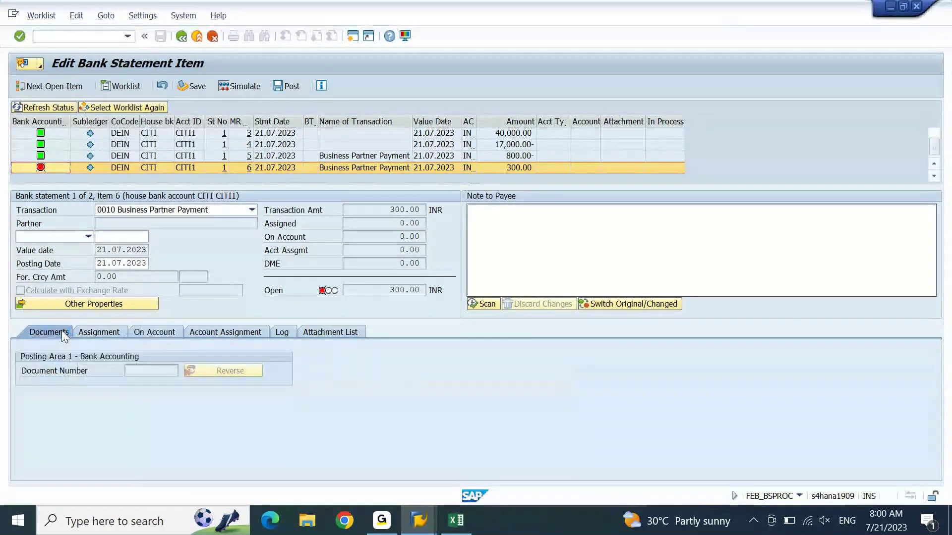
{"action": "left_click", "coordinate": [99, 332]}
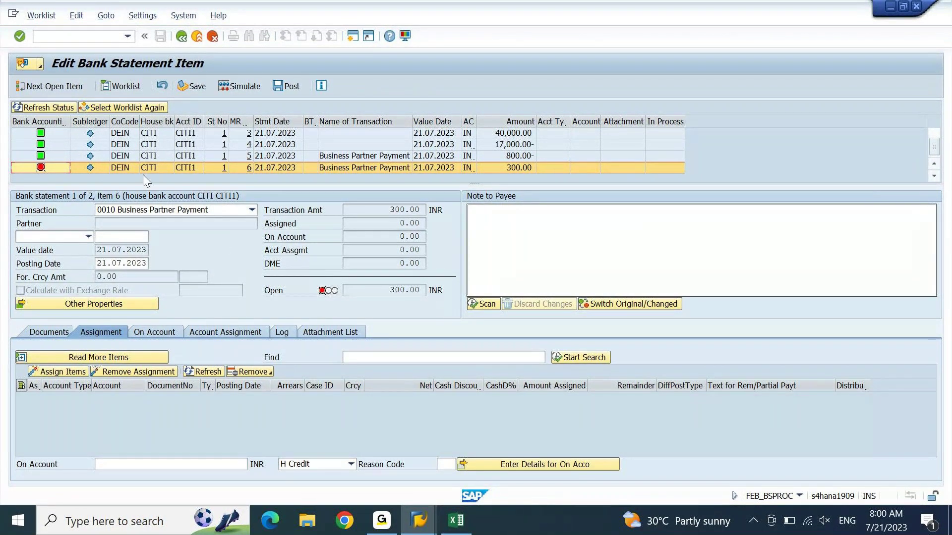
{"action": "left_click", "coordinate": [73, 82]}
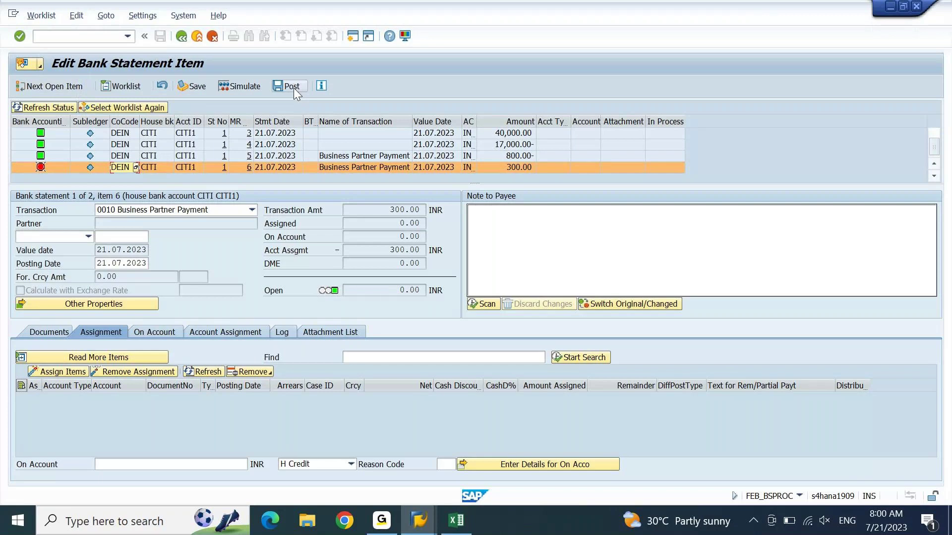
{"action": "left_click", "coordinate": [385, 295]}
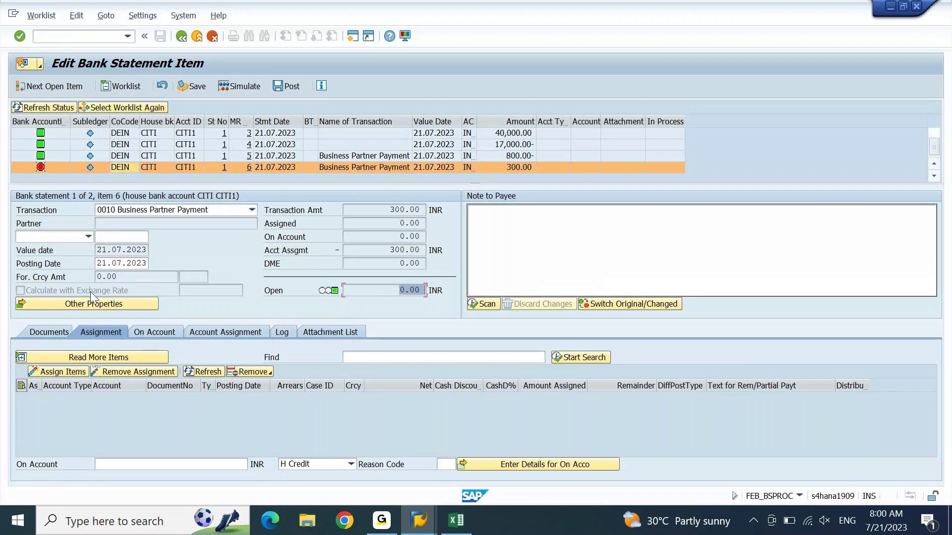
{"action": "left_click", "coordinate": [285, 86]}
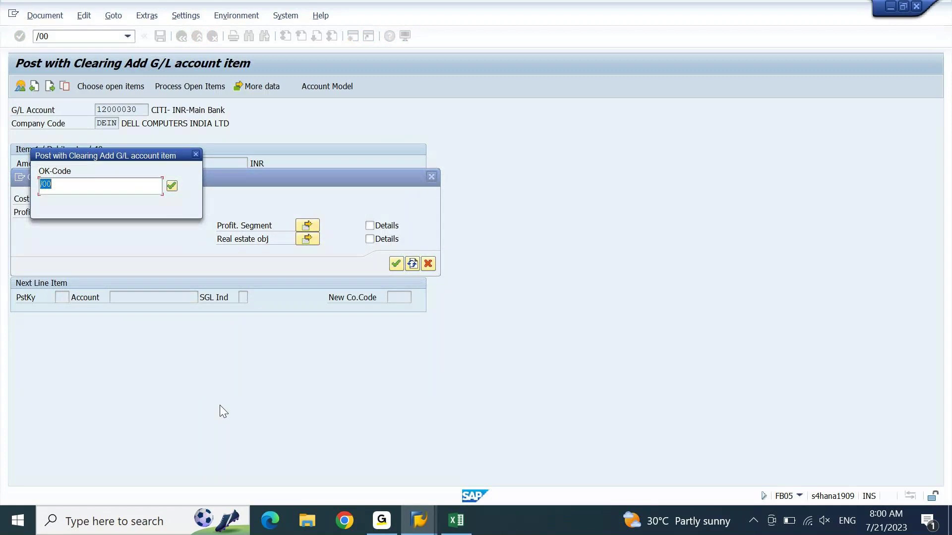
{"action": "key", "text": "Return"}
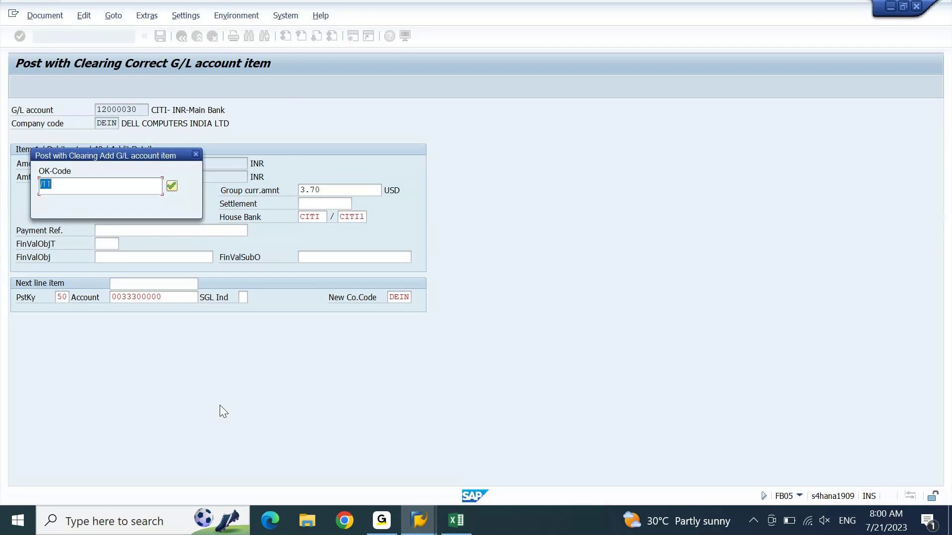
{"action": "key", "text": "Return"}
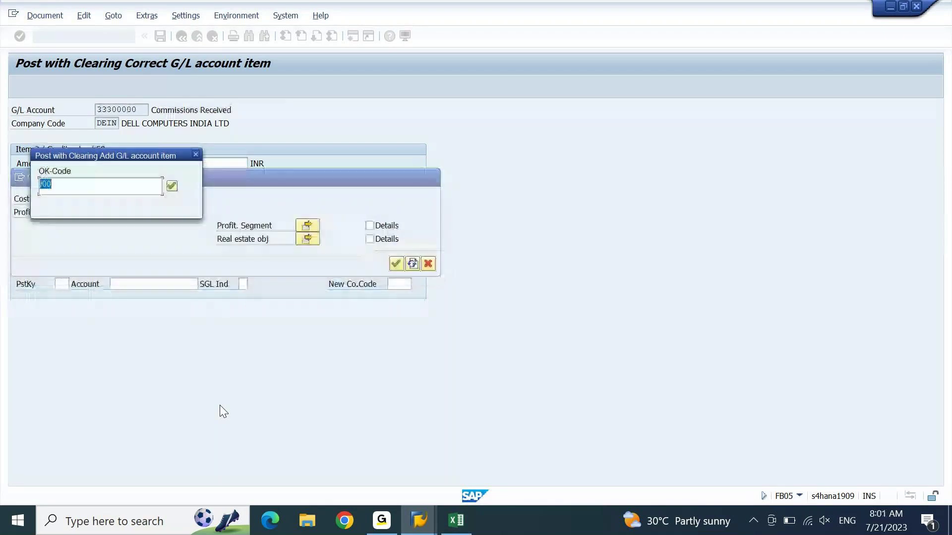
{"action": "key", "text": "Return"}
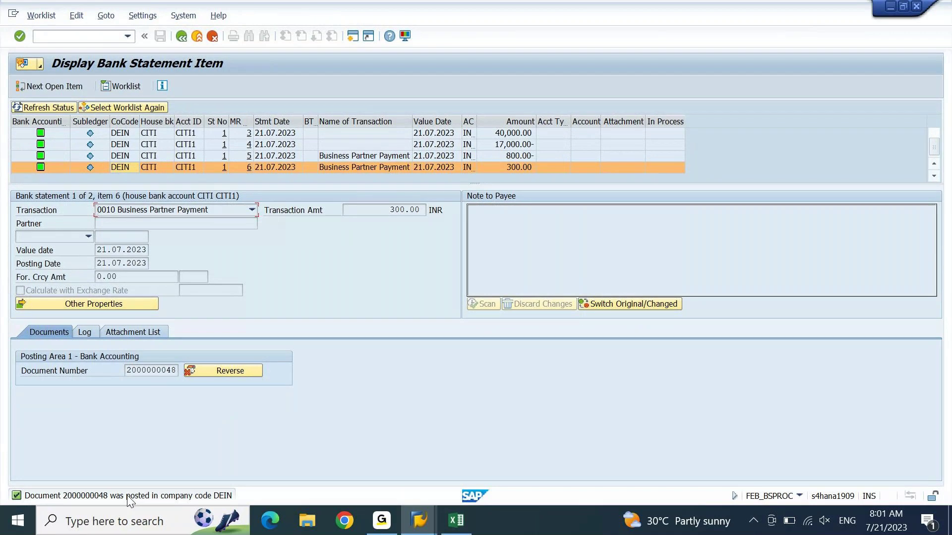
Step: Review the statement items and the FAGLL03 line item list
{"action": "left_click_drag", "start_coordinate": [934, 148], "coordinate": [936, 132]}
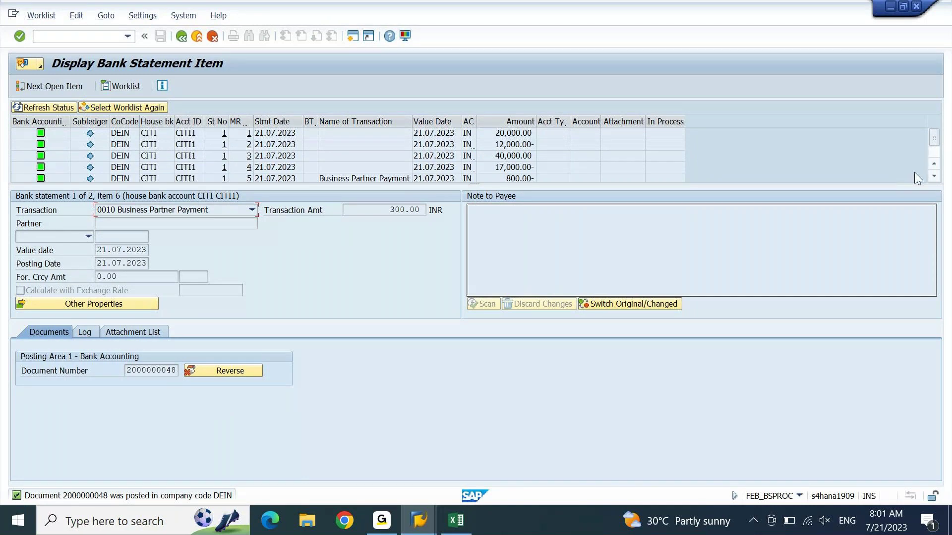
{"action": "left_click", "coordinate": [934, 176]}
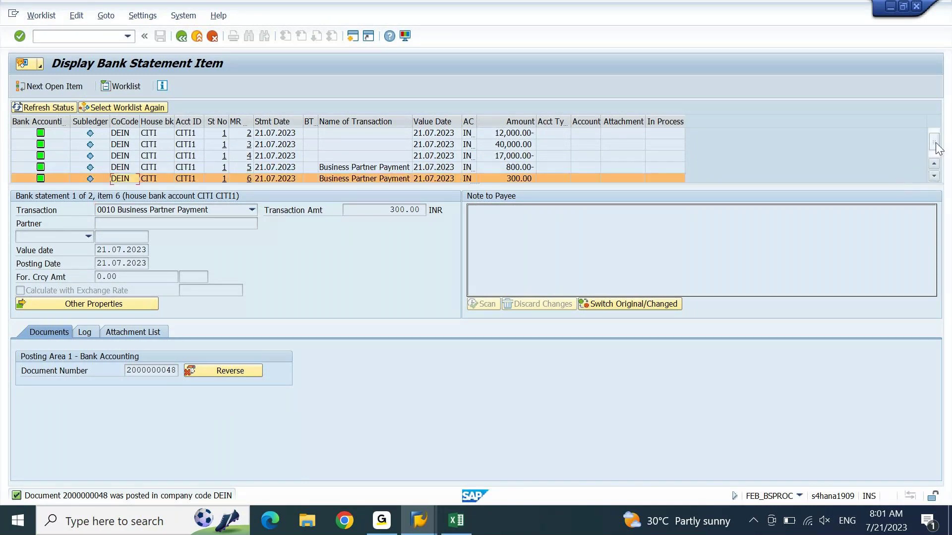
{"action": "left_click_drag", "start_coordinate": [936, 147], "coordinate": [941, 137]}
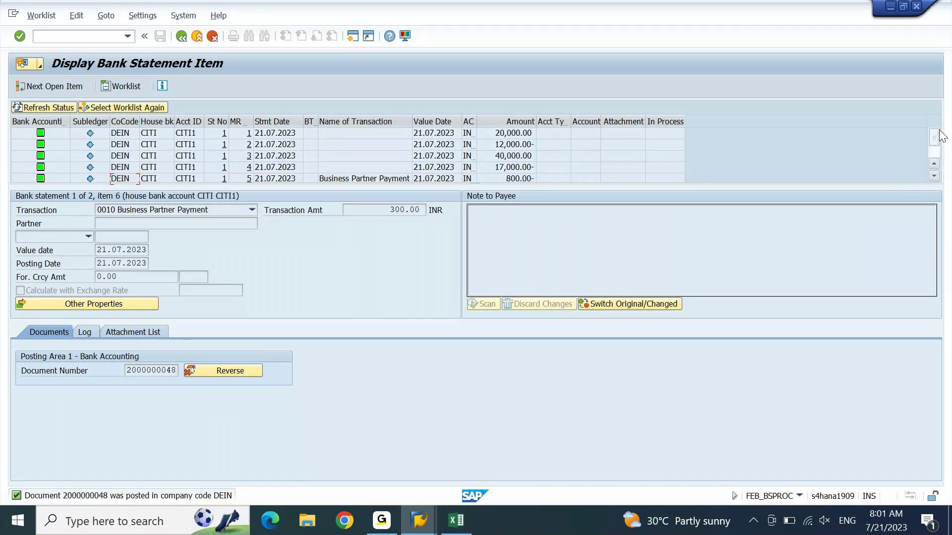
{"action": "mouse_move", "coordinate": [423, 522]}
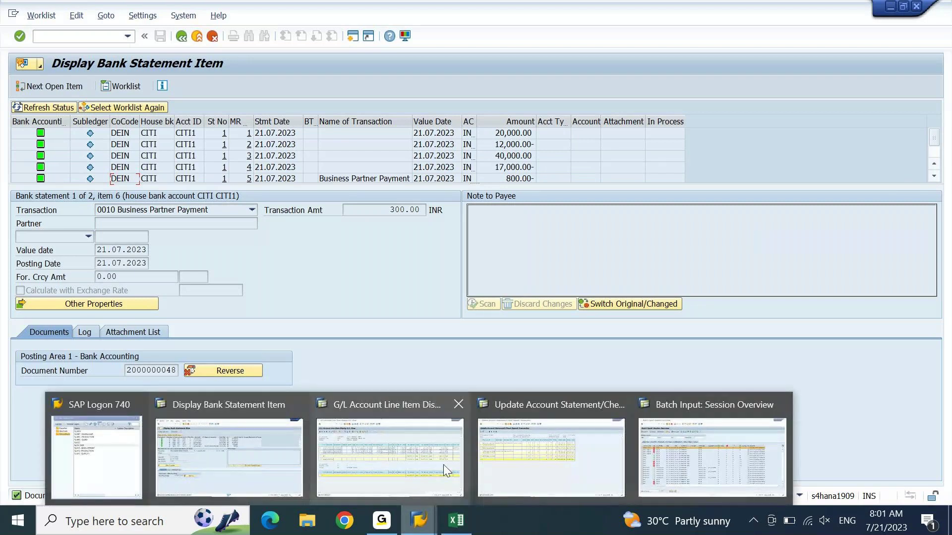
{"action": "mouse_move", "coordinate": [444, 464]}
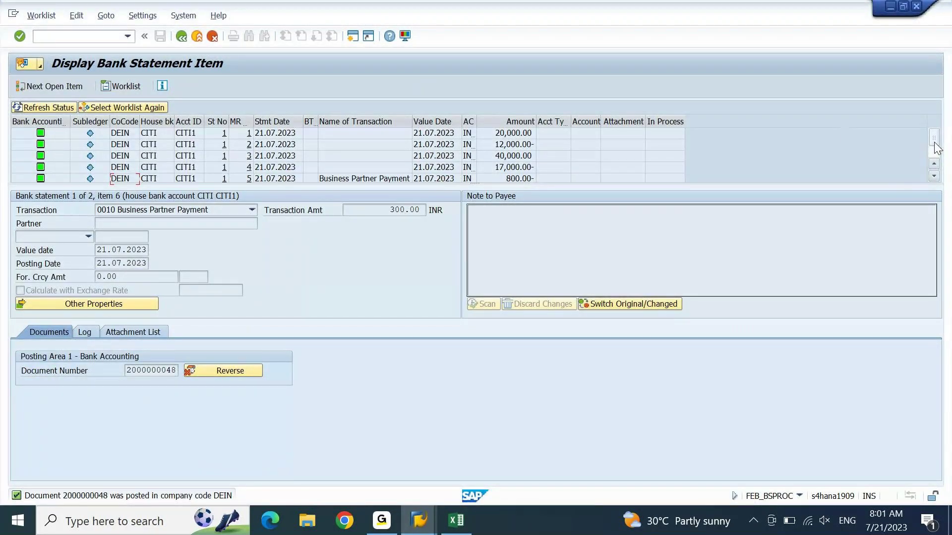
{"action": "left_click", "coordinate": [427, 161]}
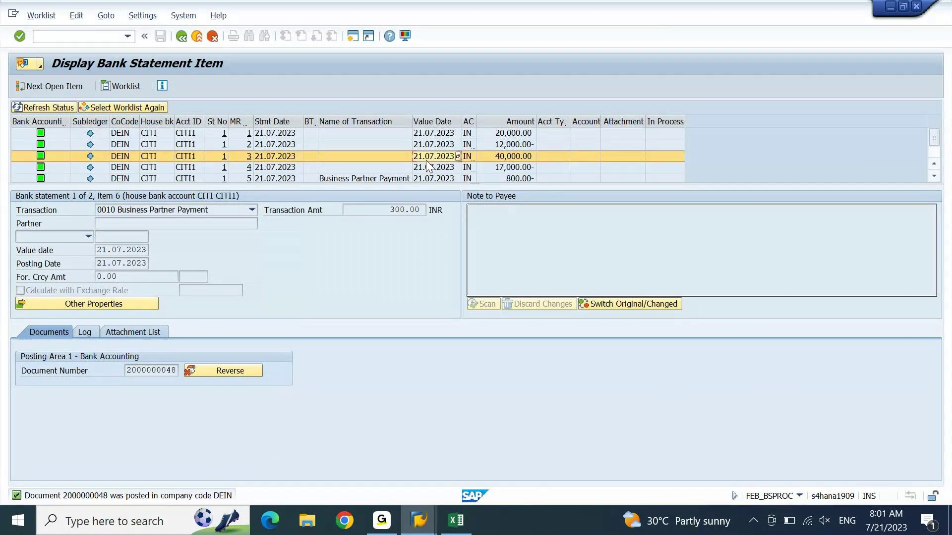
{"action": "key", "text": "Up"}
{"action": "key", "text": "Up"}
{"action": "key", "text": "Down"}
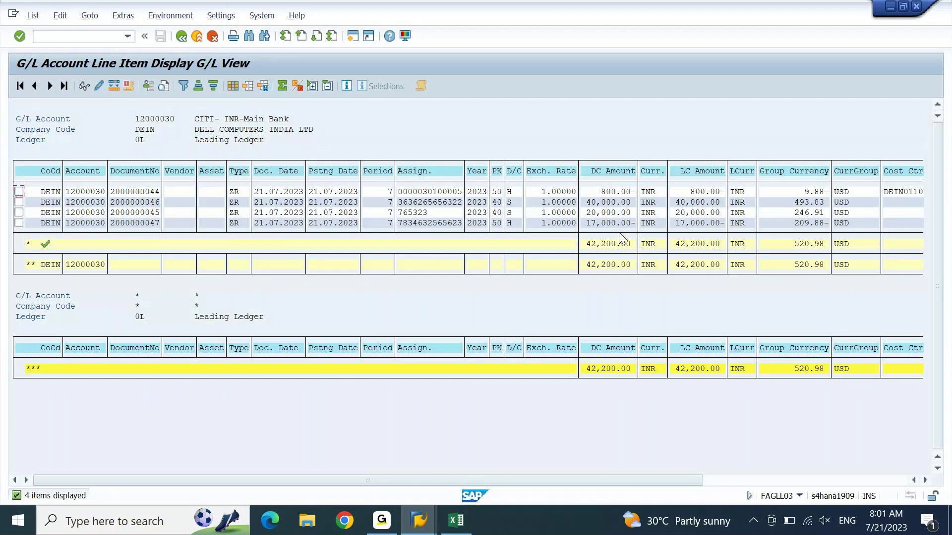
Step: Reset the processed item's status to To Do and select statement item 2
{"action": "key", "text": "alt+Tab"}
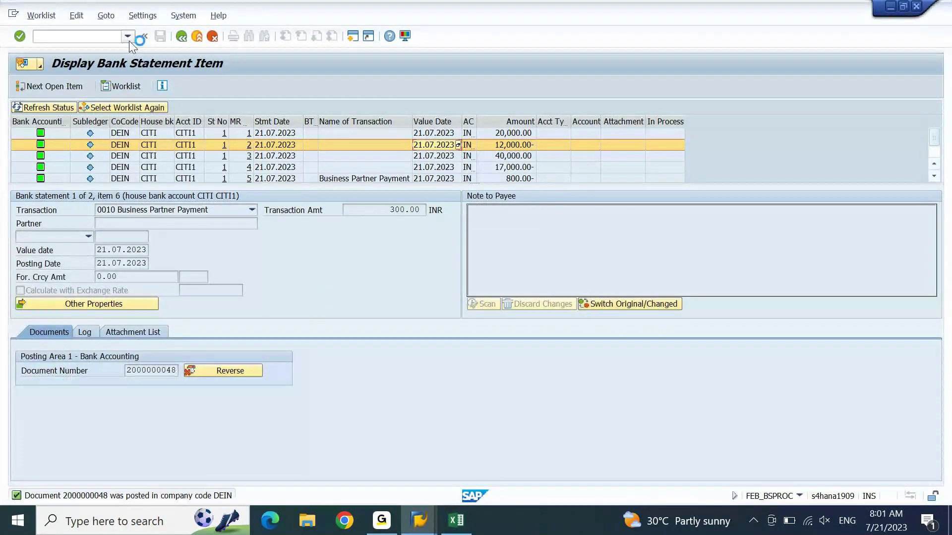
{"action": "left_click", "coordinate": [77, 16]}
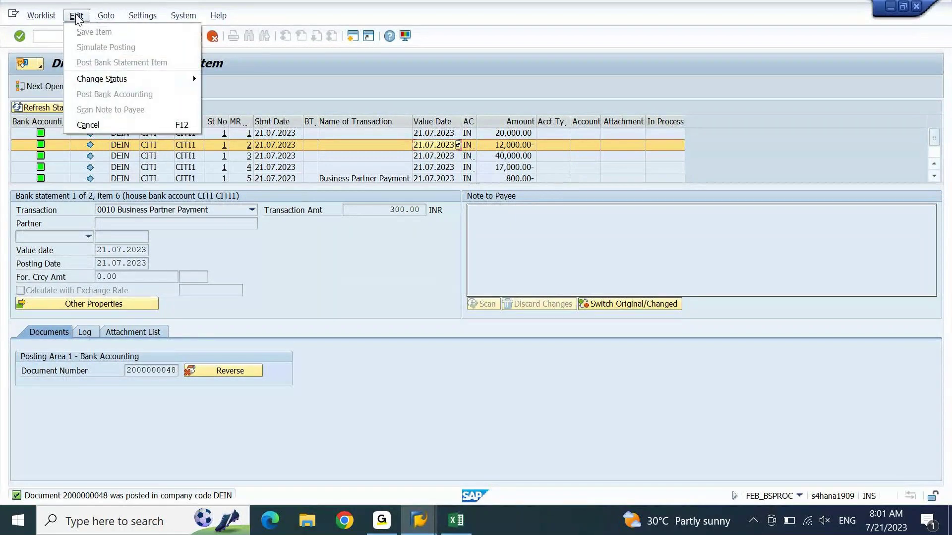
{"action": "mouse_move", "coordinate": [192, 76]}
{"action": "left_click", "coordinate": [221, 94]}
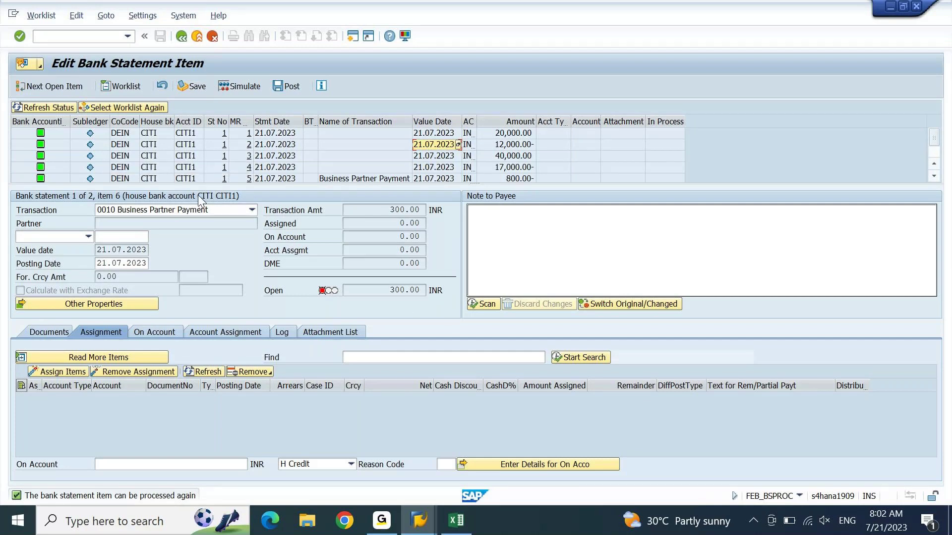
{"action": "left_click", "coordinate": [148, 146]}
Step: Open statement item 2 (12,000.00- INR) and change its status to Open
{"action": "double_click", "coordinate": [148, 147]}
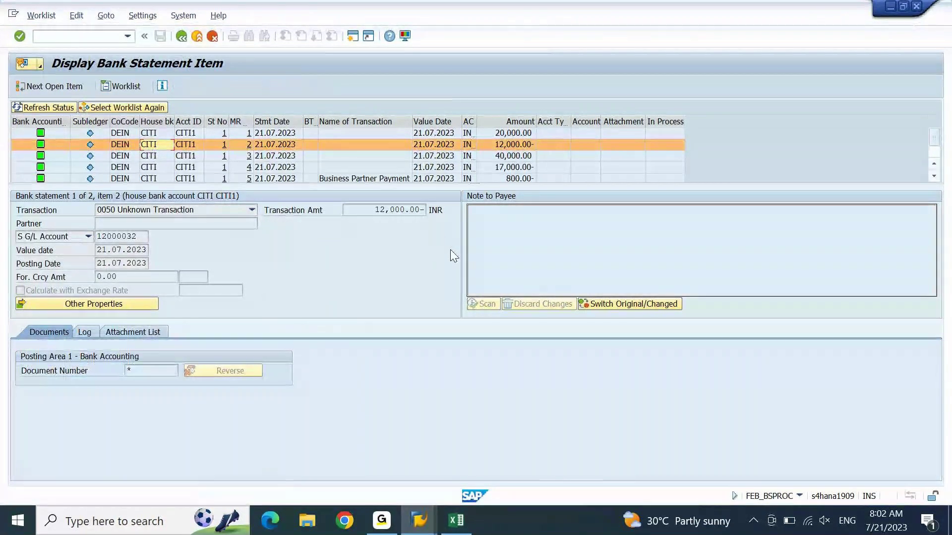
{"action": "left_click", "coordinate": [78, 16]}
{"action": "mouse_move", "coordinate": [106, 78]}
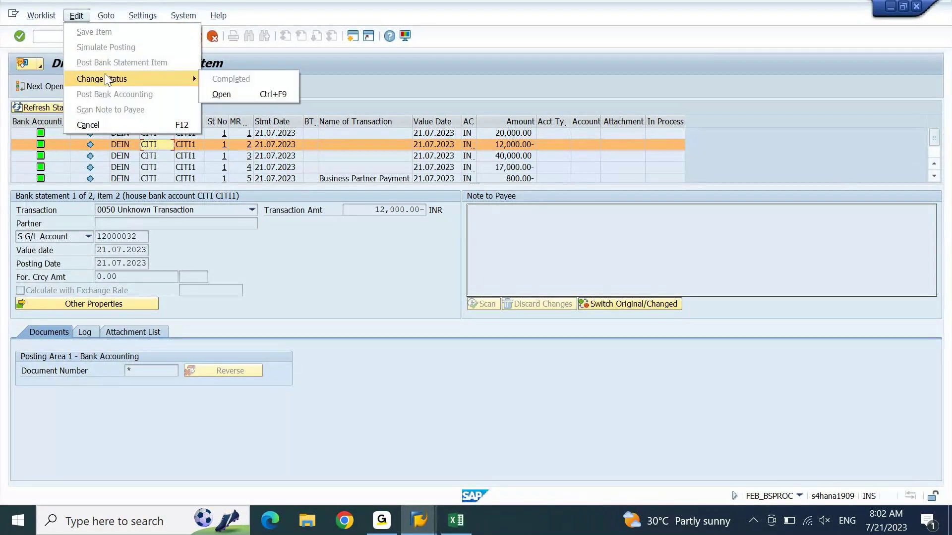
{"action": "left_click", "coordinate": [256, 95]}
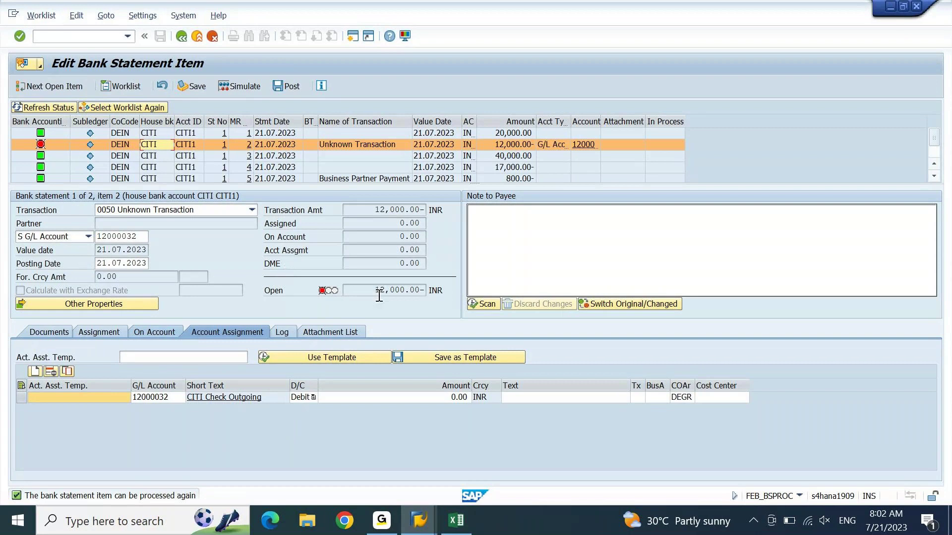
Step: Check item 2's 12,000.00 open amount and its processing log
{"action": "left_click_drag", "start_coordinate": [377, 291], "coordinate": [420, 293]}
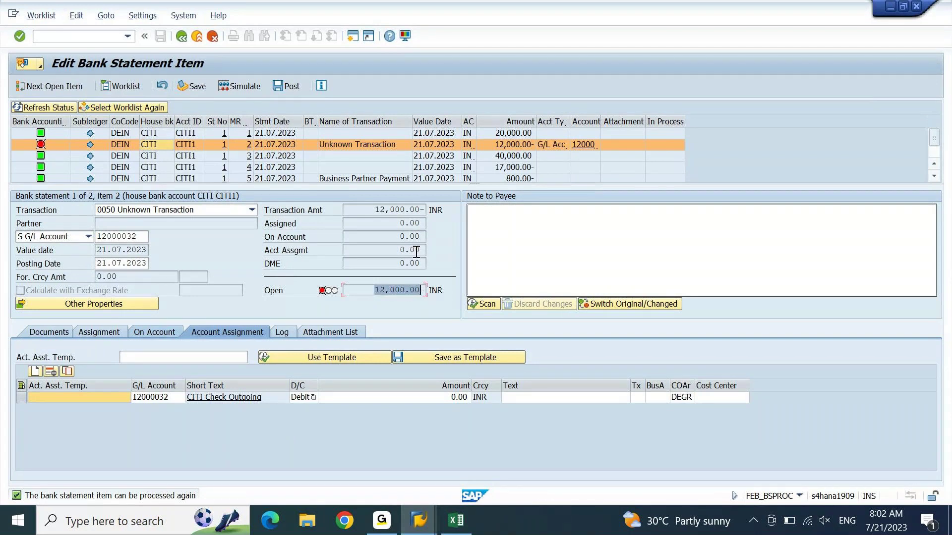
{"action": "left_click", "coordinate": [407, 235]}
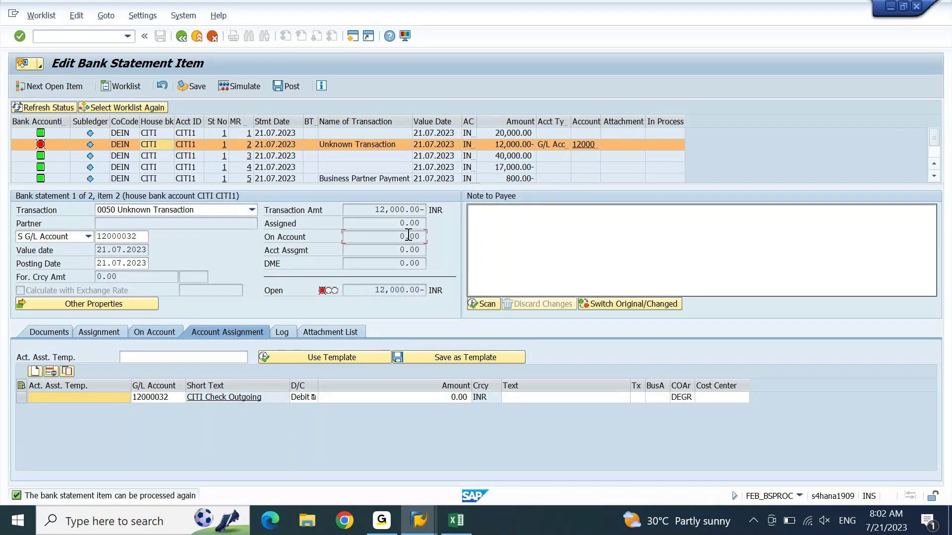
{"action": "left_click", "coordinate": [294, 330]}
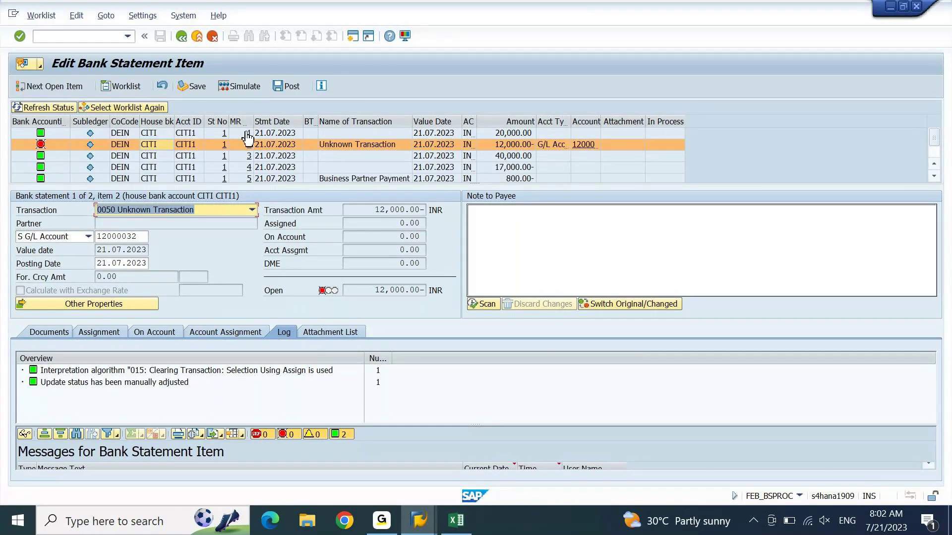
Step: Save item 2 and post it, which fails with 'difference too large for clearing'
{"action": "left_click", "coordinate": [294, 88]}
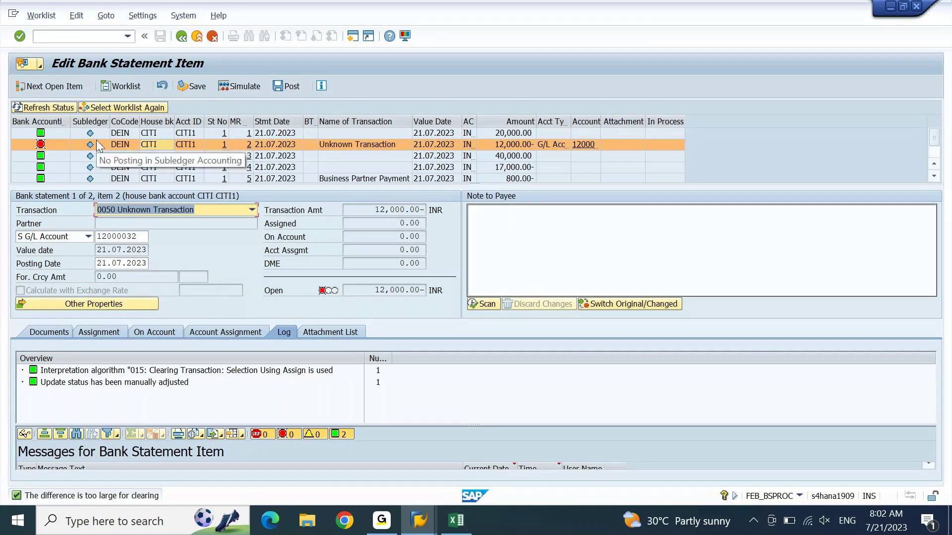
{"action": "left_click", "coordinate": [57, 140]}
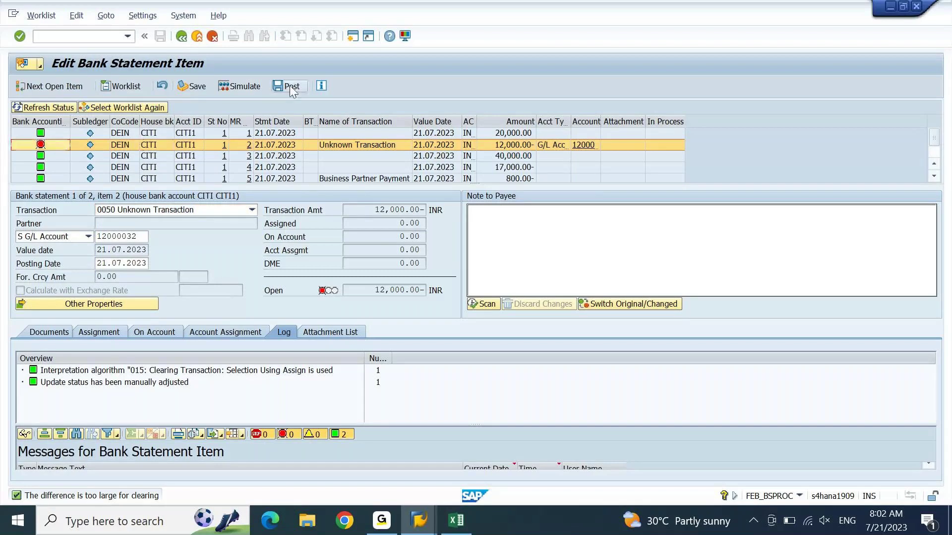
{"action": "left_click", "coordinate": [192, 87]}
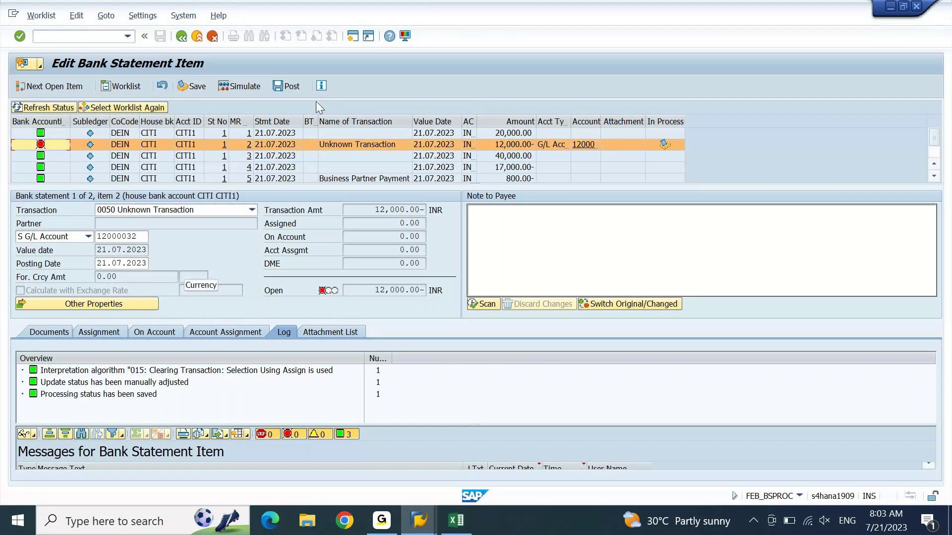
{"action": "left_click", "coordinate": [289, 87]}
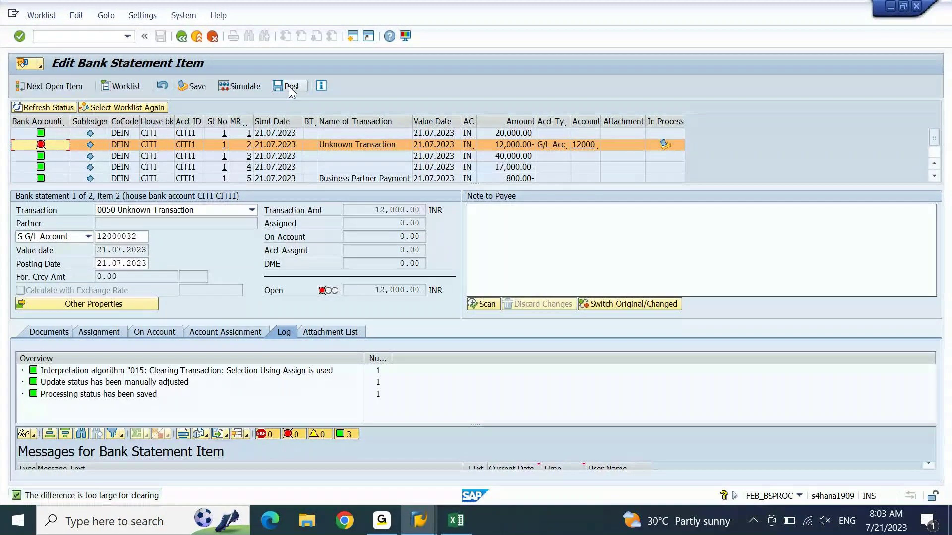
{"action": "left_click", "coordinate": [213, 331]}
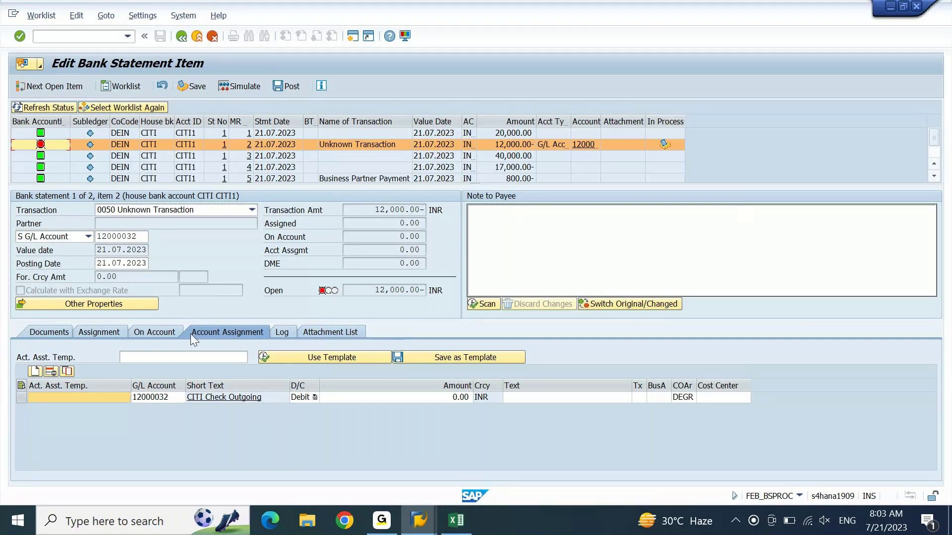
Step: Simulate posting item 2, which reports the difference is too large for clearing
{"action": "left_click", "coordinate": [126, 19]}
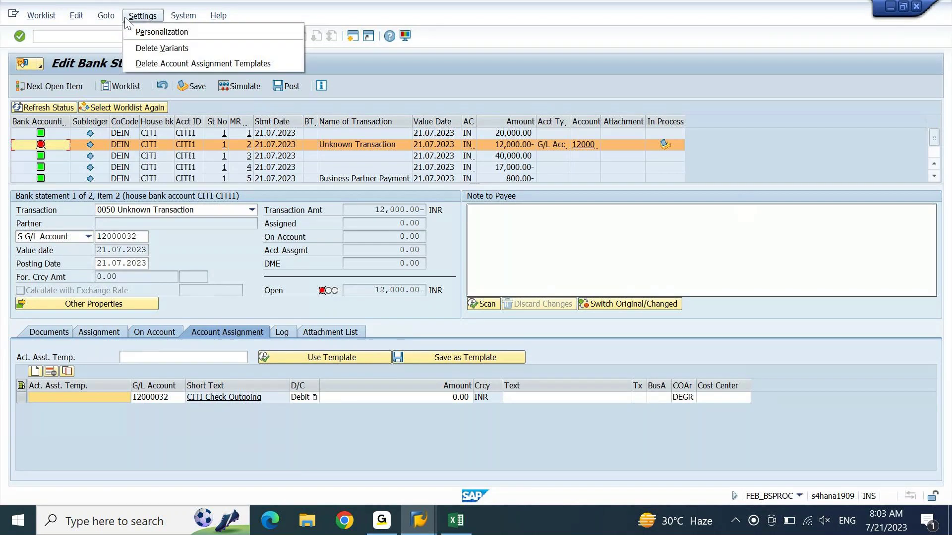
{"action": "left_click", "coordinate": [76, 16]}
{"action": "mouse_move", "coordinate": [123, 75]}
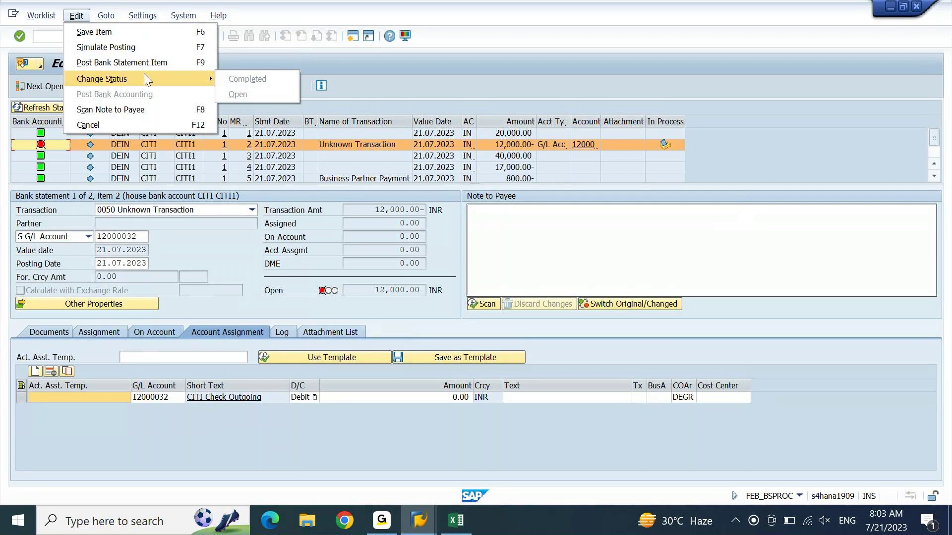
{"action": "left_click", "coordinate": [156, 50]}
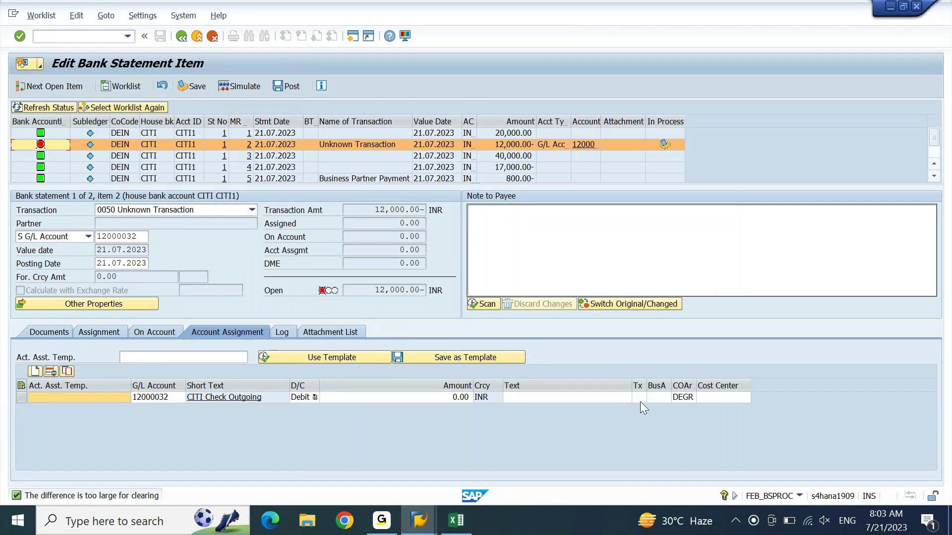
Step: Review item 2's On Account, Assignment and Documents tabs, ending on Assignment
{"action": "left_click", "coordinate": [140, 333]}
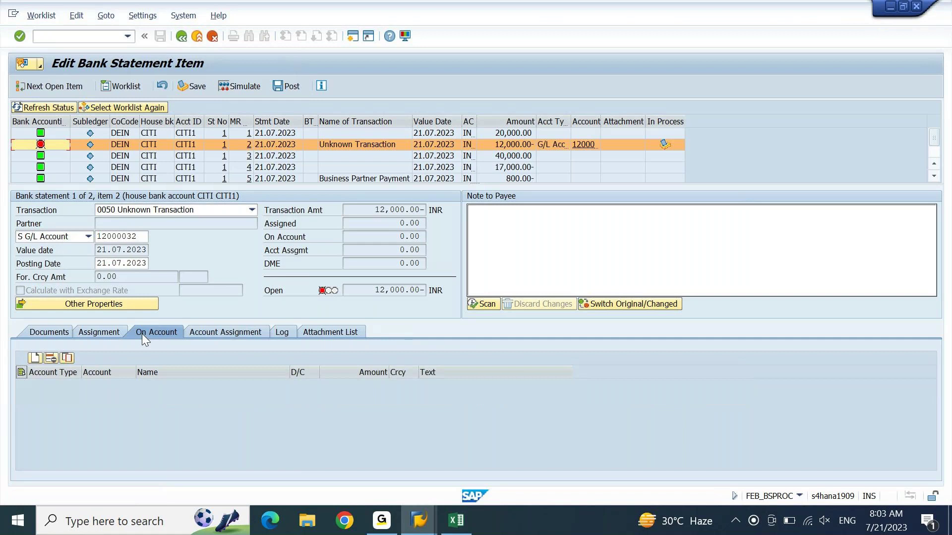
{"action": "left_click", "coordinate": [105, 332]}
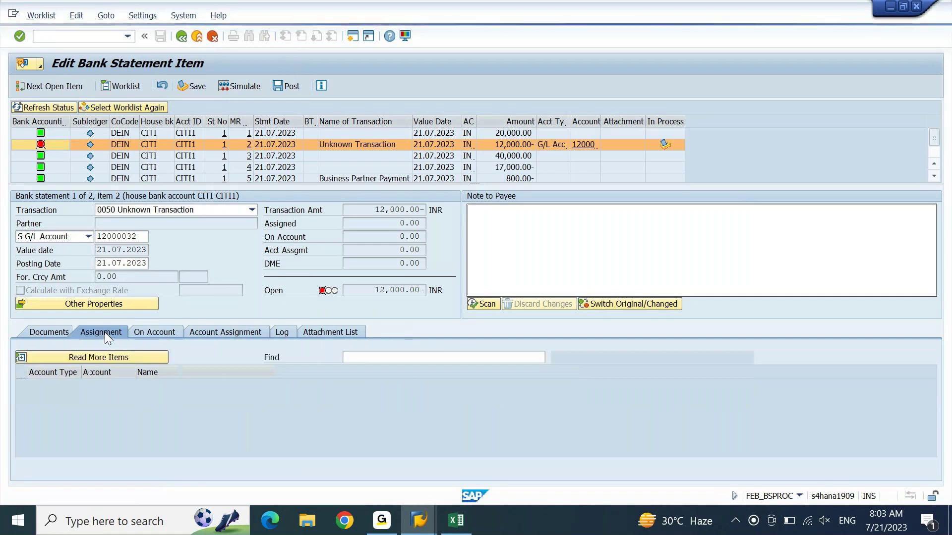
{"action": "left_click", "coordinate": [65, 333]}
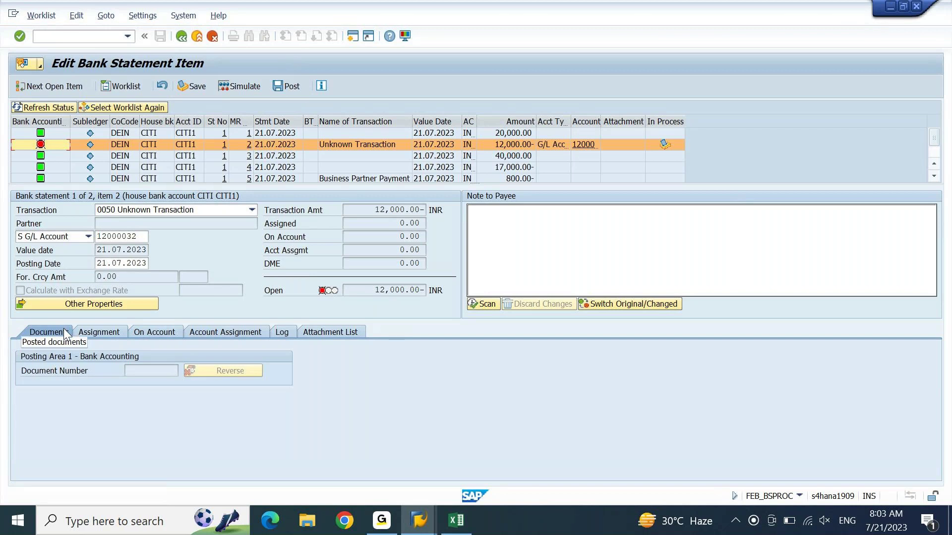
{"action": "left_click", "coordinate": [91, 331]}
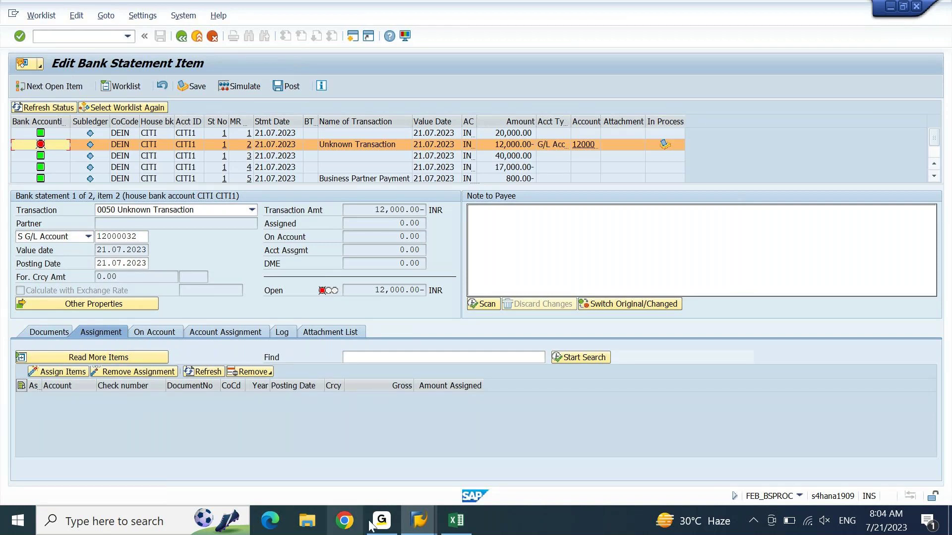
Step: Run the G/L line item report for accounts 12000031 to 12000034, revealing one 12,000.00- item
{"action": "mouse_move", "coordinate": [429, 533]}
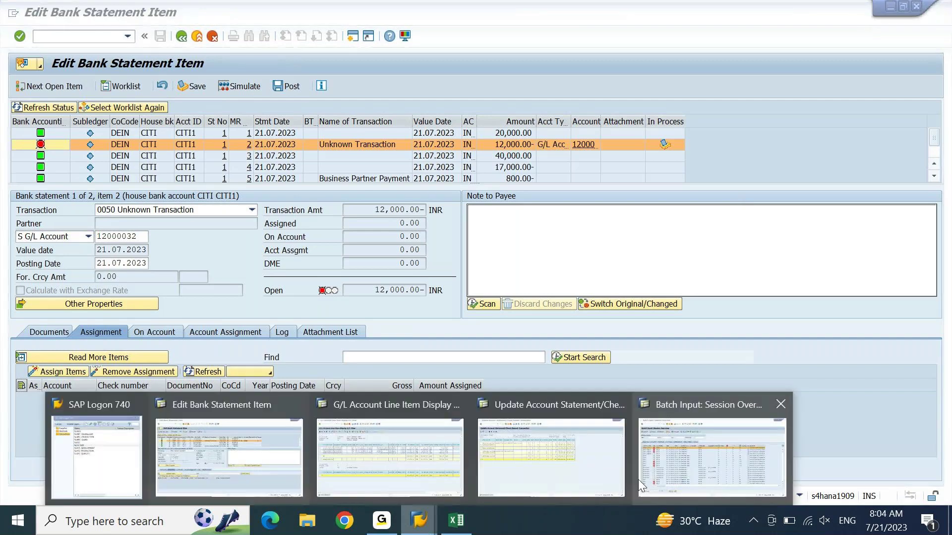
{"action": "mouse_move", "coordinate": [549, 467]}
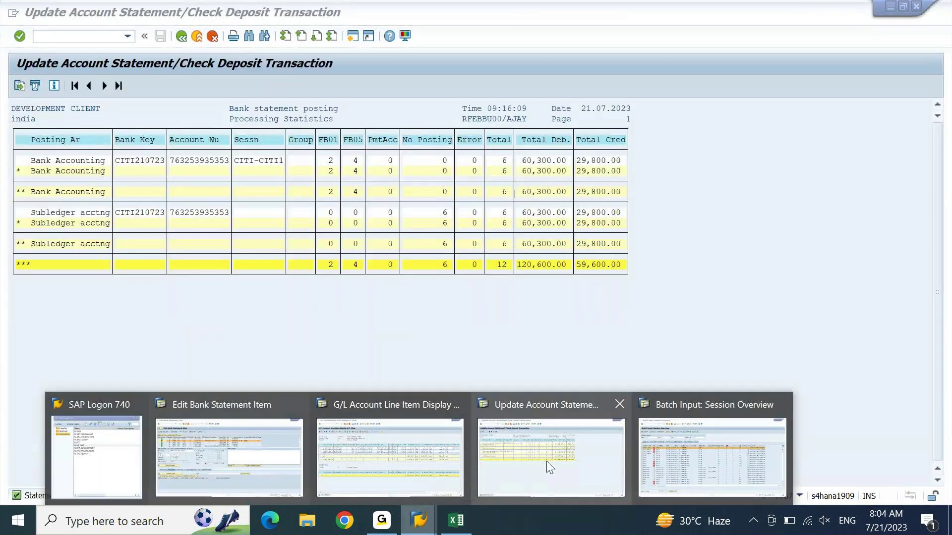
{"action": "left_click", "coordinate": [454, 440]}
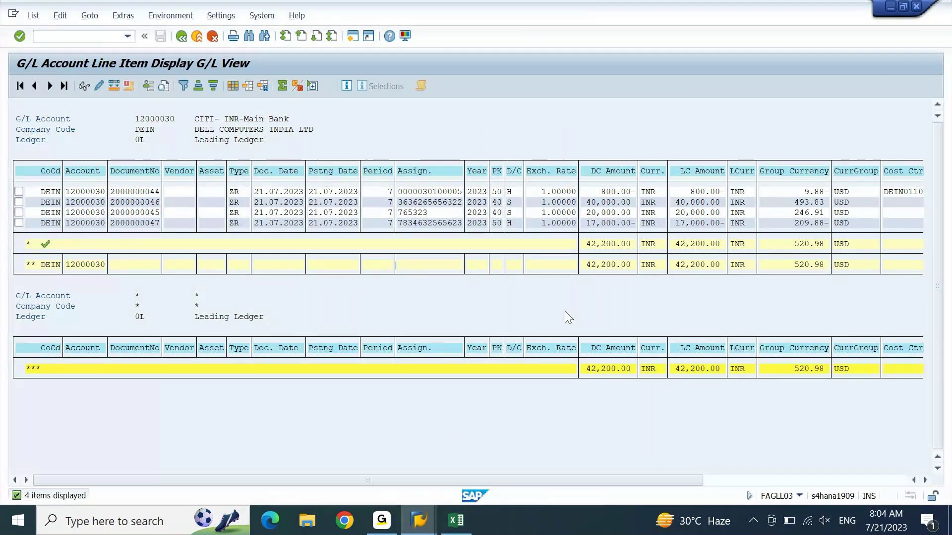
{"action": "key", "text": "F3"}
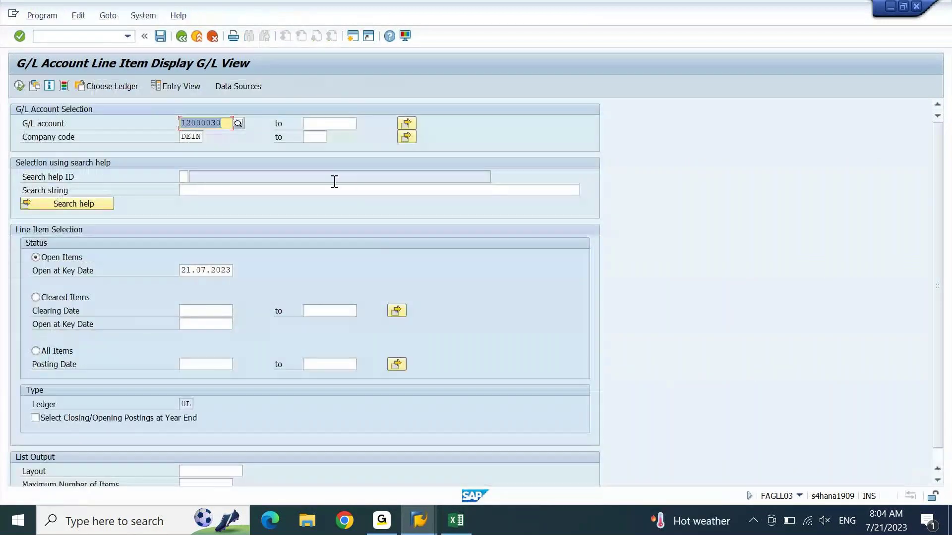
{"action": "type", "text": "12000031"}
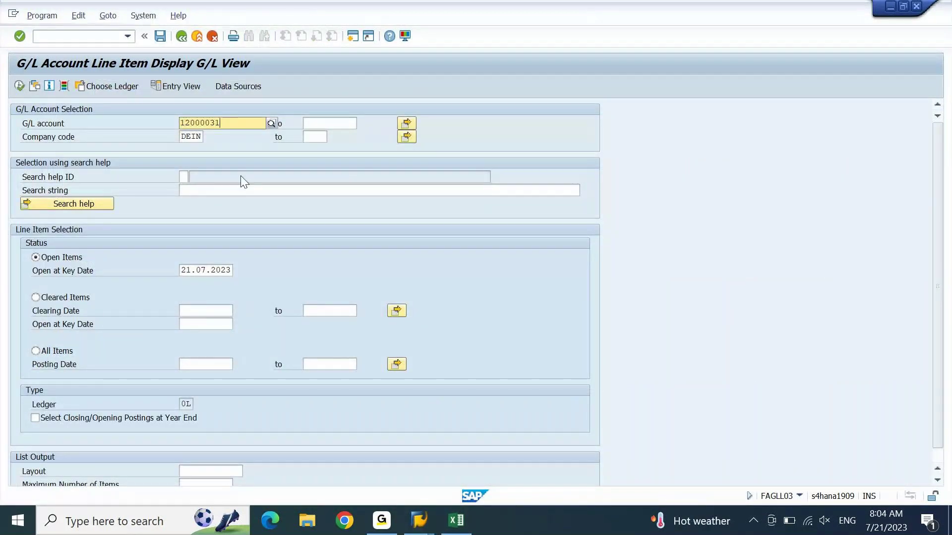
{"action": "key", "text": "Tab"}
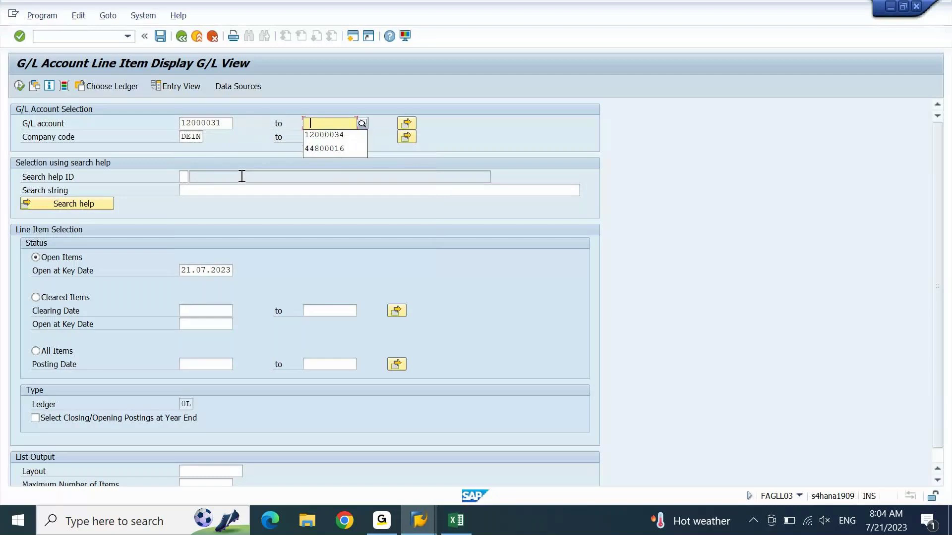
{"action": "key", "text": "Return"}
{"action": "key", "text": "F8"}
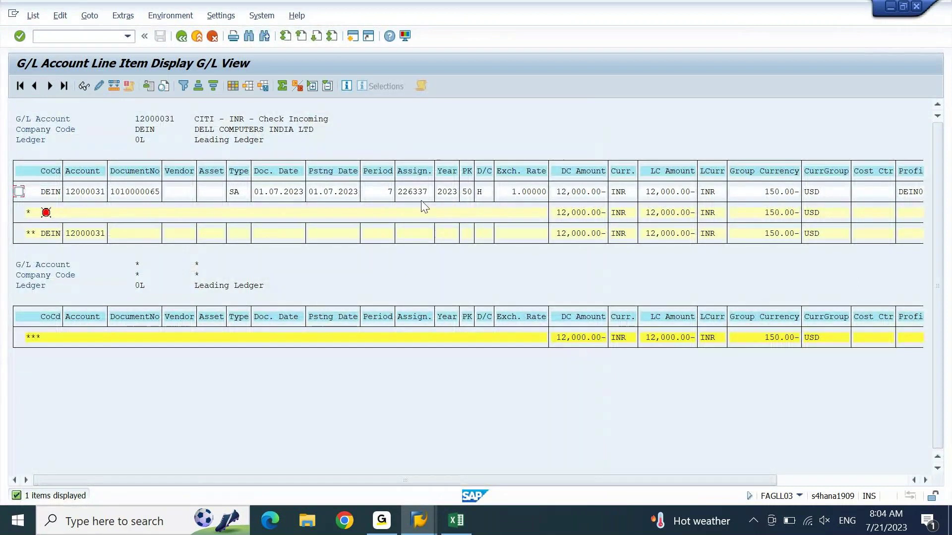
Step: Return to the Edit Bank Statement Item window
{"action": "left_click", "coordinate": [419, 521]}
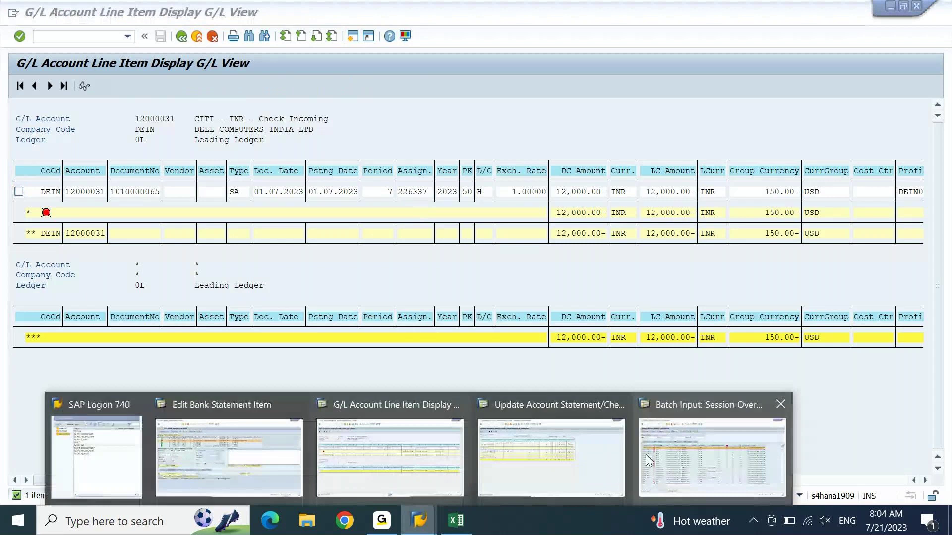
{"action": "mouse_move", "coordinate": [536, 472]}
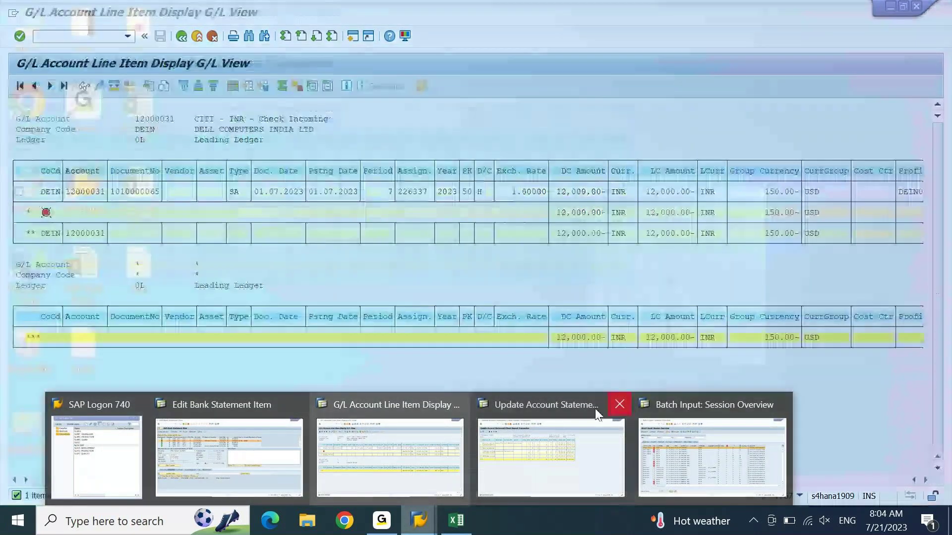
{"action": "left_click", "coordinate": [230, 445]}
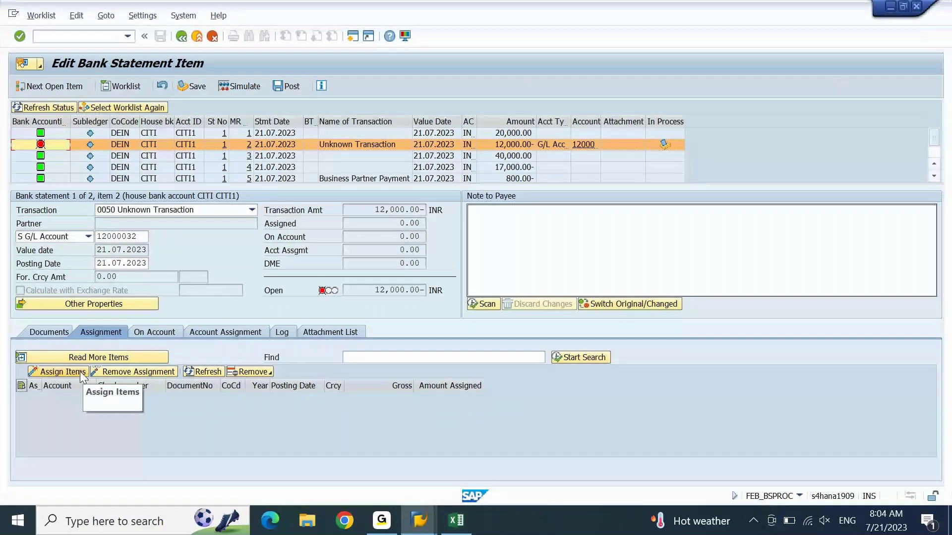
Step: Inspect the 12,000 item's Assignment and Documents tabs, confirming no posting document exists yet
{"action": "left_click", "coordinate": [249, 334]}
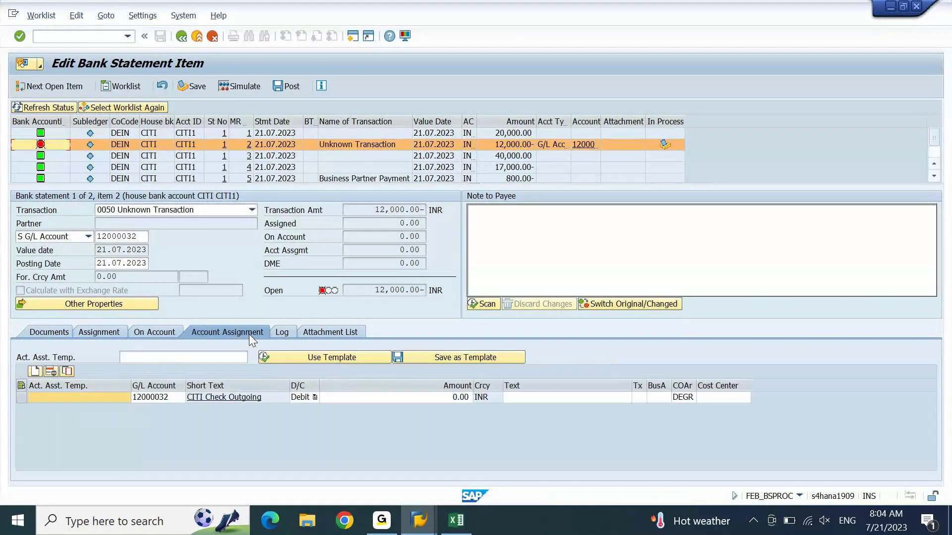
{"action": "left_click", "coordinate": [79, 397]}
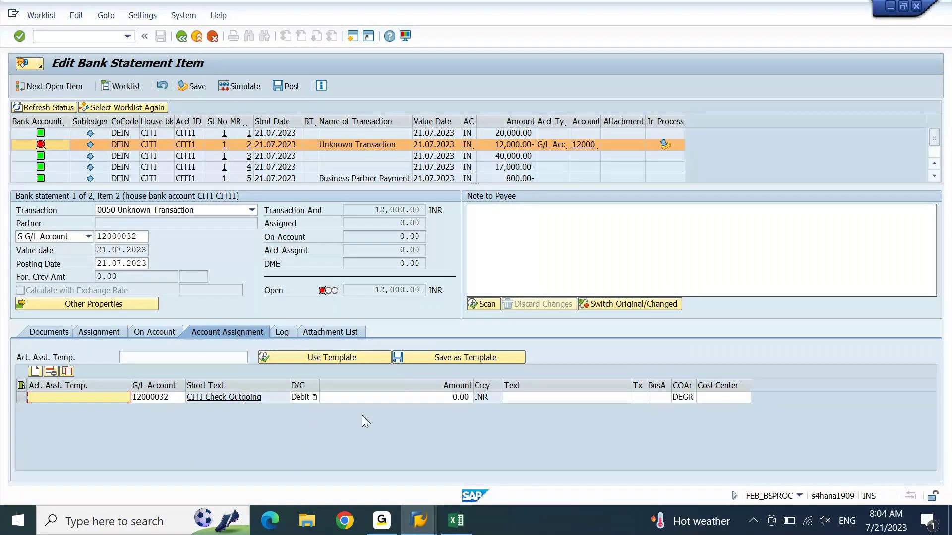
{"action": "left_click", "coordinate": [351, 398]}
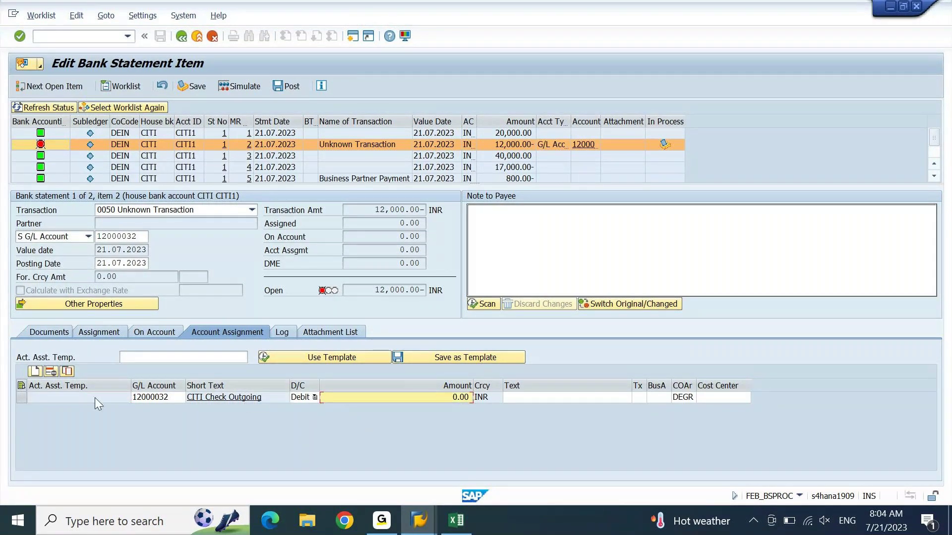
{"action": "left_click", "coordinate": [78, 400]}
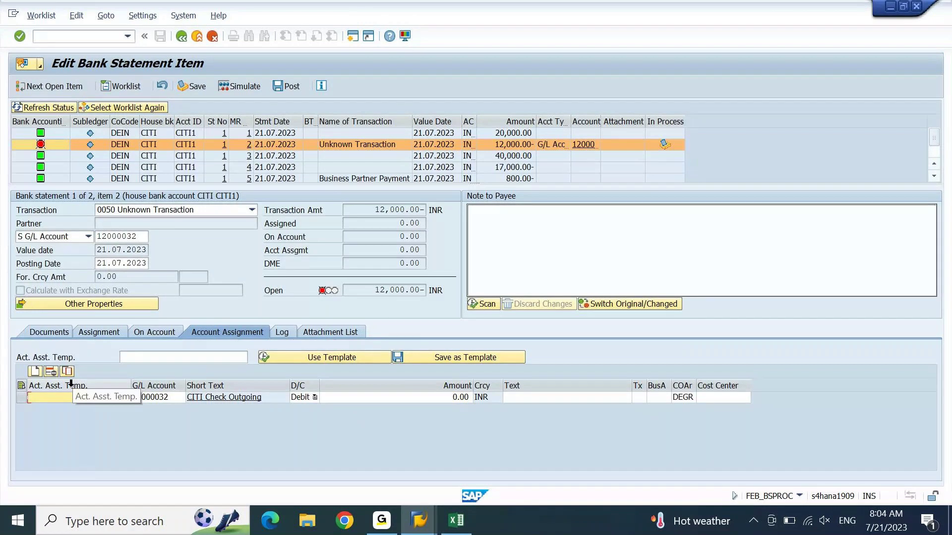
{"action": "left_click", "coordinate": [100, 332]}
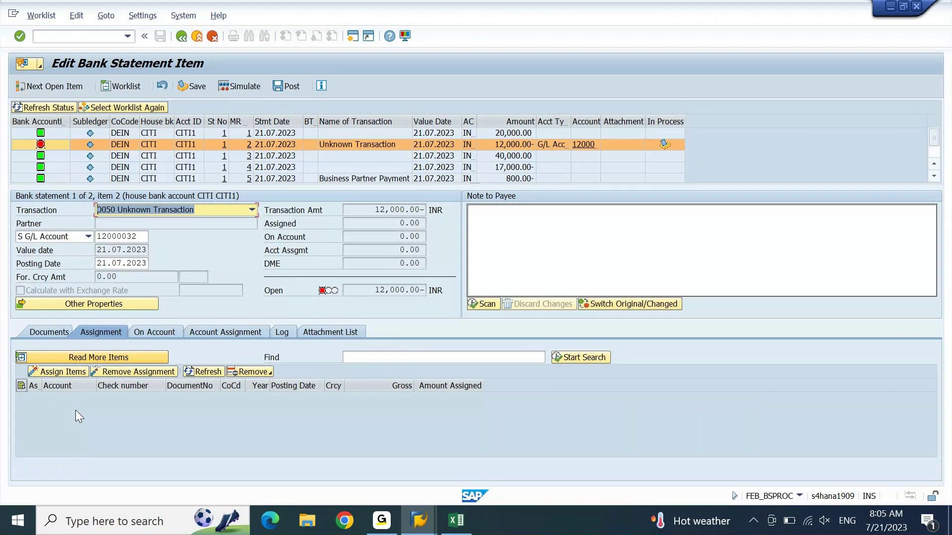
{"action": "left_click", "coordinate": [50, 331]}
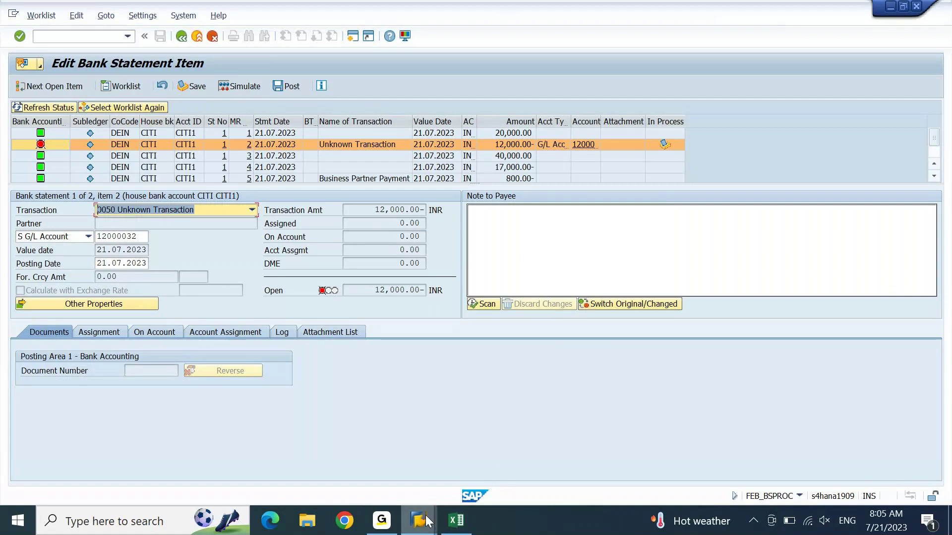
Step: Process batch session CITI-CITI1 in the foreground up to the 300.00 G/L account item
{"action": "mouse_move", "coordinate": [426, 520]}
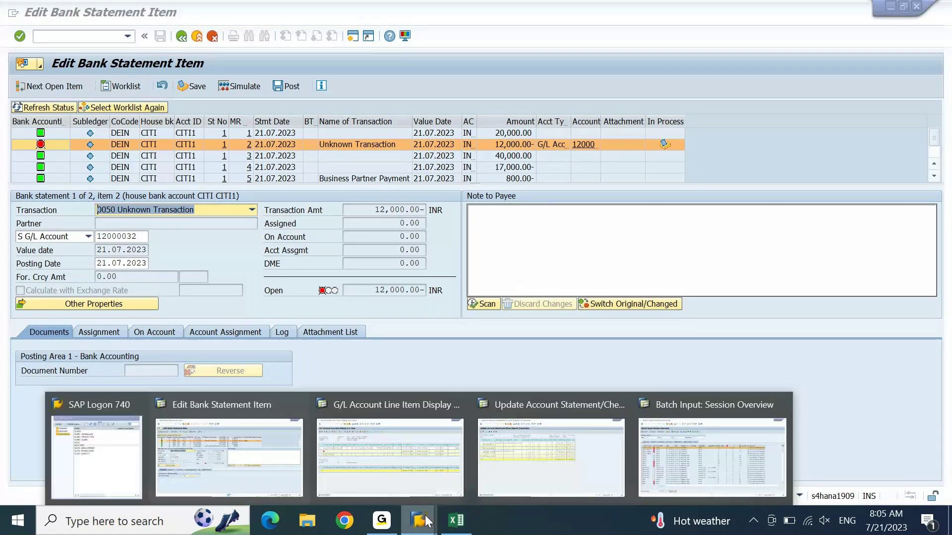
{"action": "left_click", "coordinate": [689, 454]}
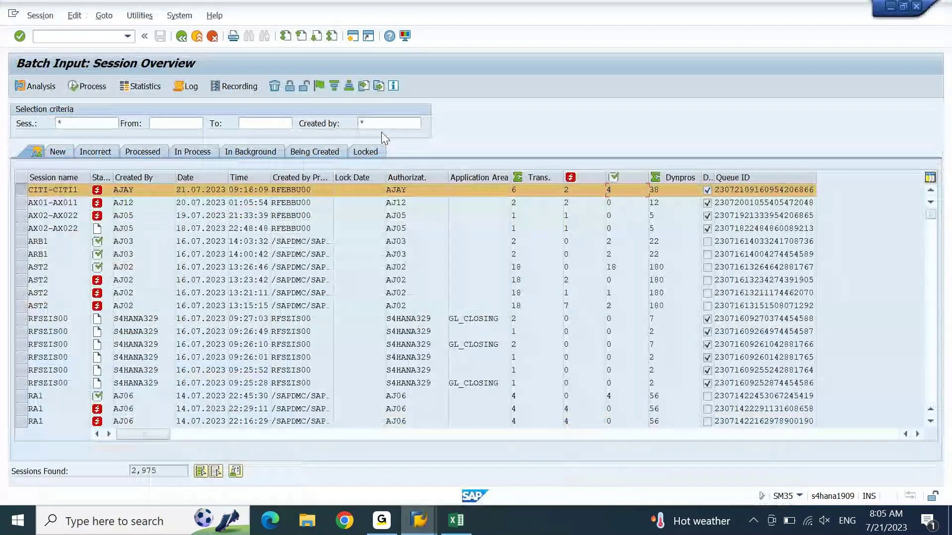
{"action": "left_click", "coordinate": [100, 88]}
{"action": "key", "text": "Return"}
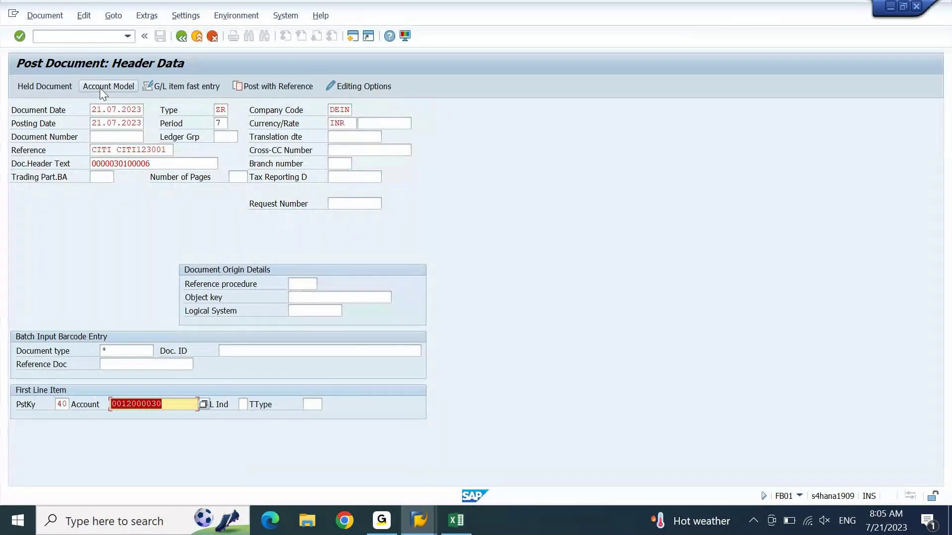
{"action": "key", "text": "Return"}
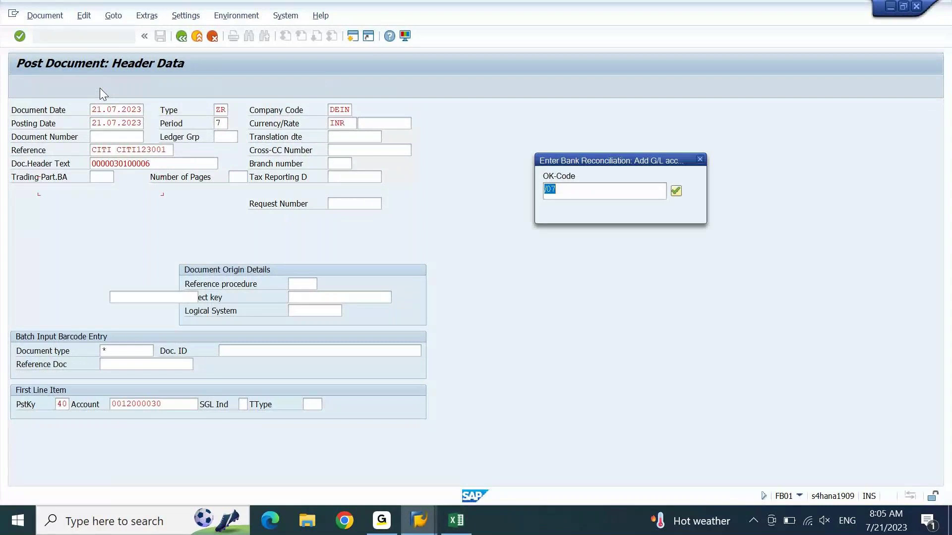
{"action": "key", "text": "Return"}
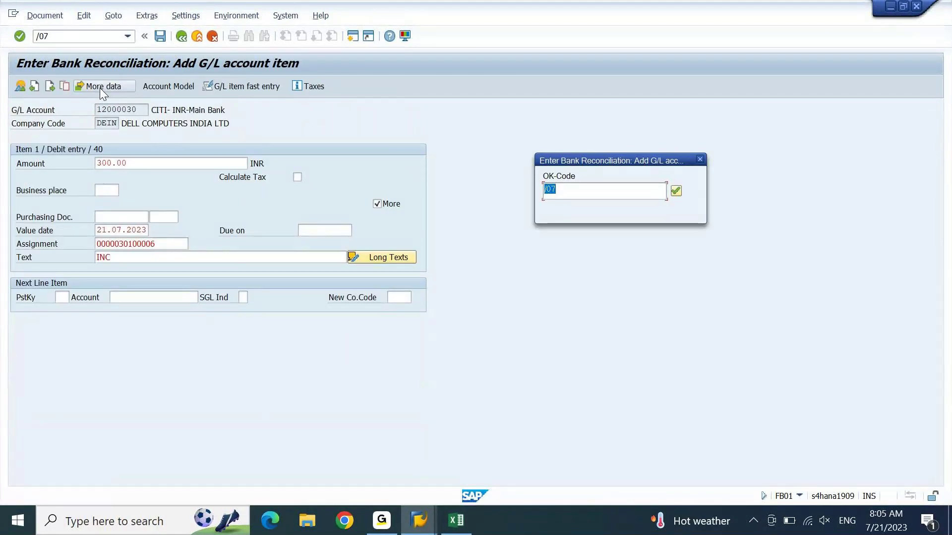
{"action": "key", "text": "Return"}
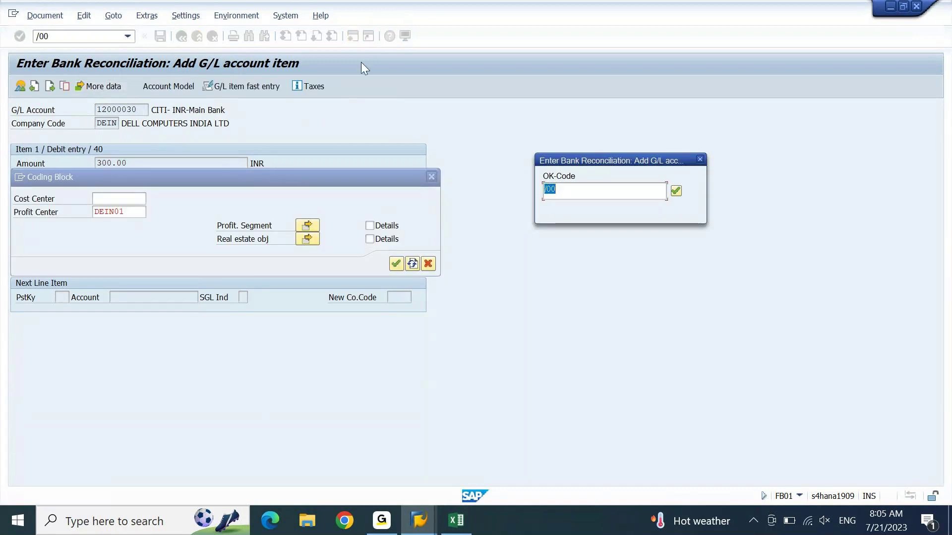
Step: Skip the 300.00 posting with /n to reach the FB05 clearing header for 226337
{"action": "left_click", "coordinate": [700, 159]}
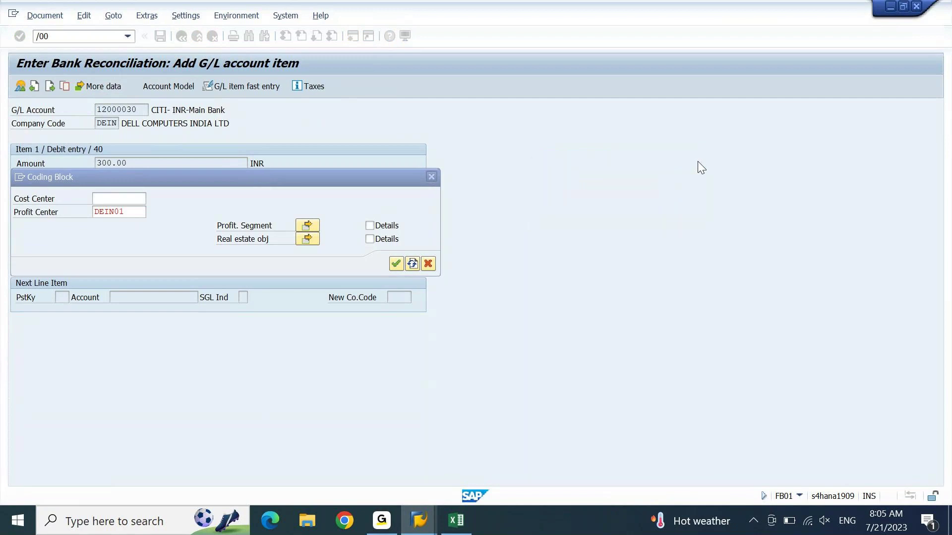
{"action": "left_click", "coordinate": [431, 177]}
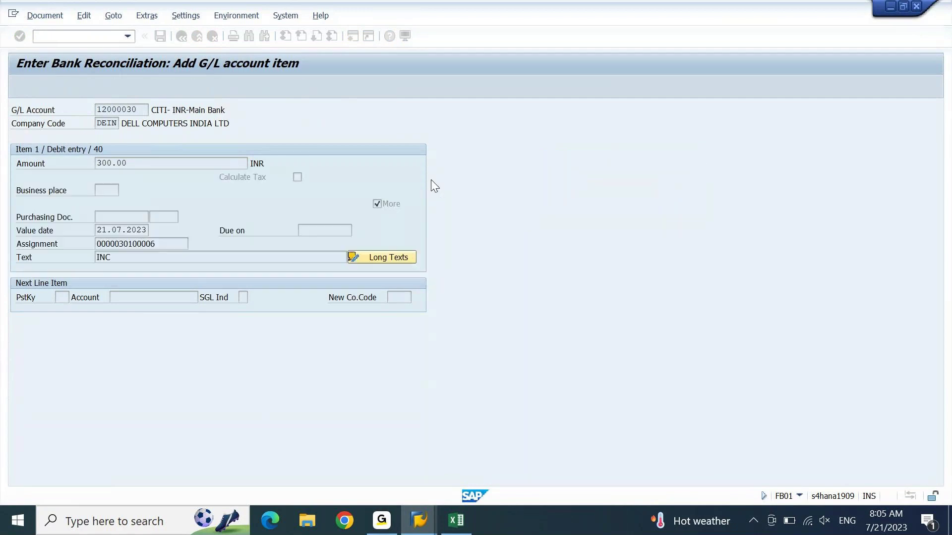
{"action": "left_click", "coordinate": [83, 39]}
{"action": "type", "text": "/n"}
{"action": "key", "text": "Return"}
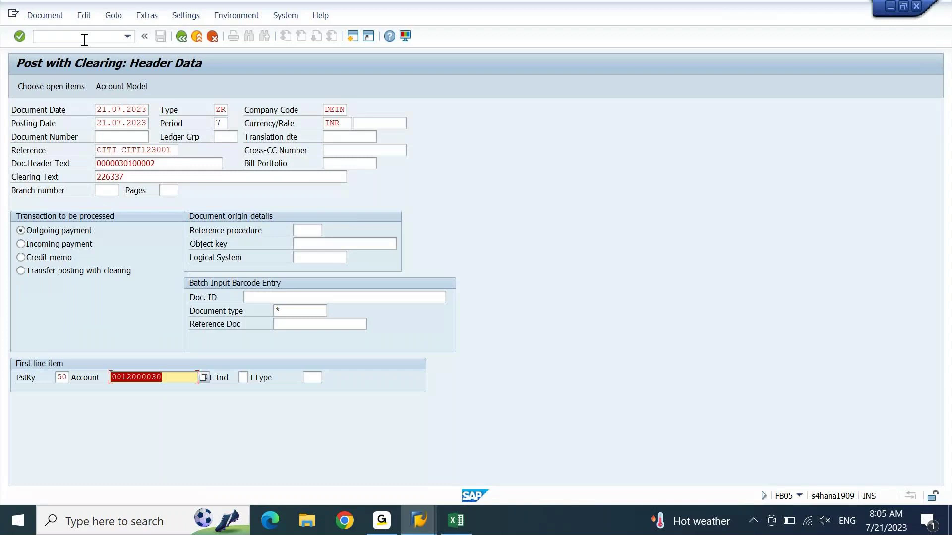
Step: Step past the FB05 header and 12,000 bank line to the open-item search on assignment 226337
{"action": "key", "text": "Return"}
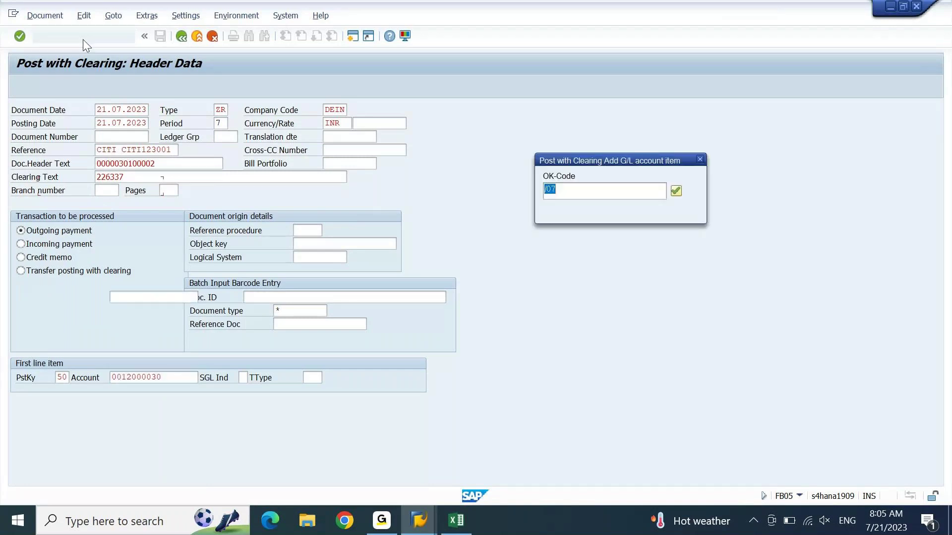
{"action": "key", "text": "Return"}
{"action": "key", "text": "Return"}
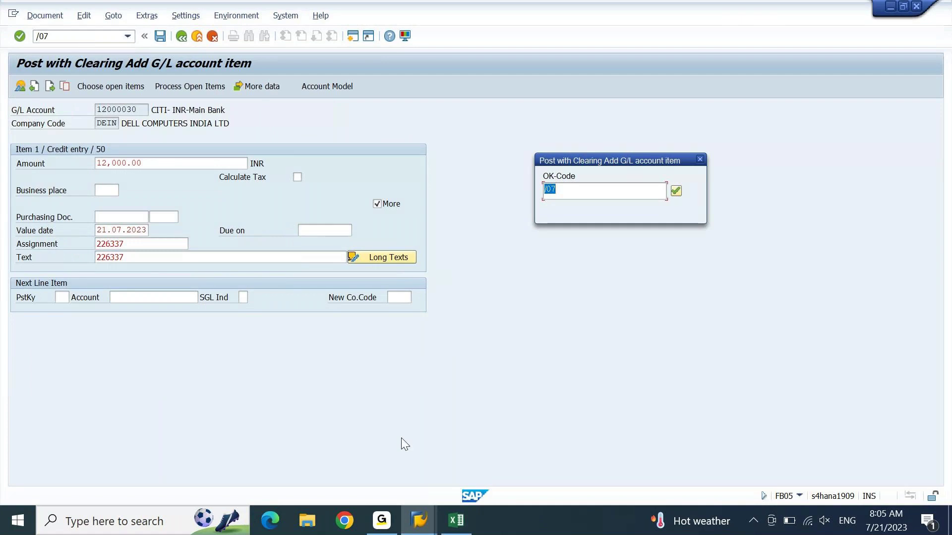
{"action": "mouse_move", "coordinate": [424, 514]}
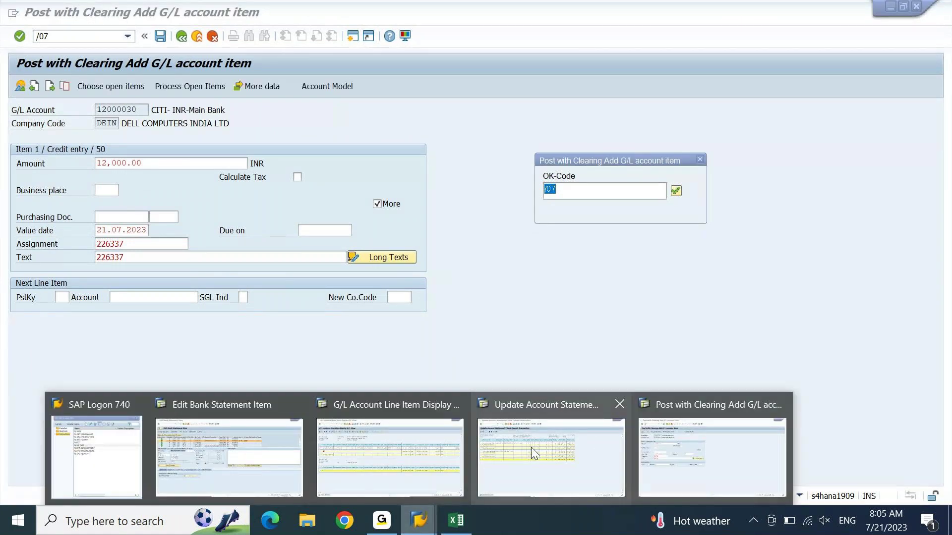
{"action": "left_click", "coordinate": [419, 436]}
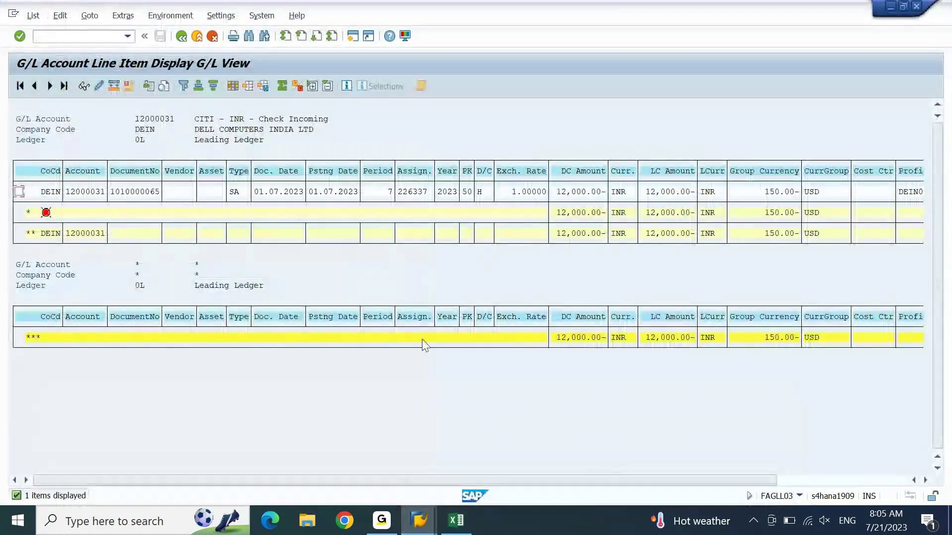
{"action": "mouse_move", "coordinate": [424, 521]}
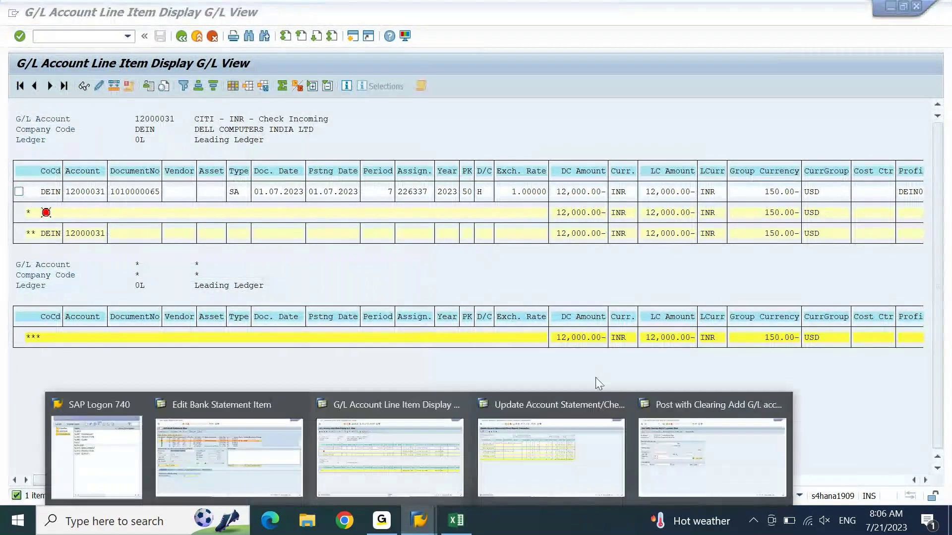
{"action": "left_click", "coordinate": [712, 394]}
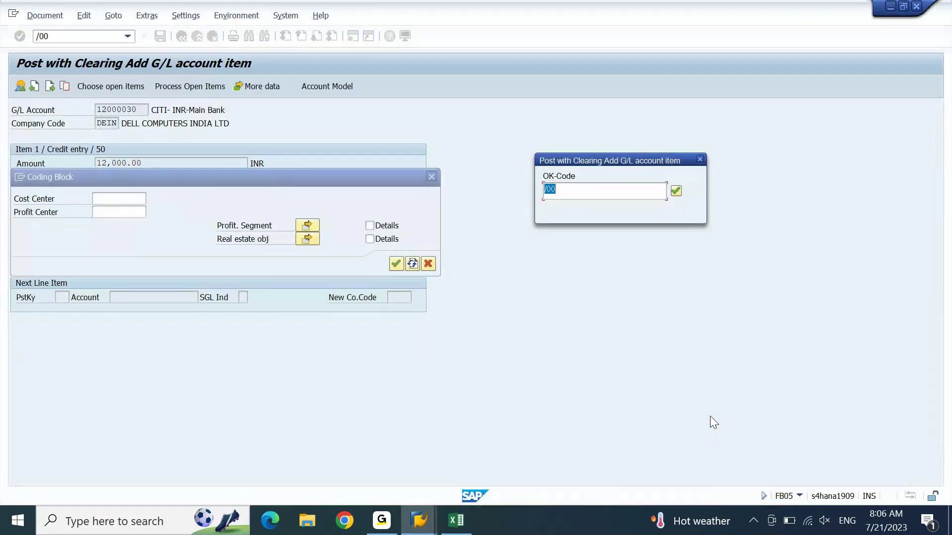
{"action": "key", "text": "Return"}
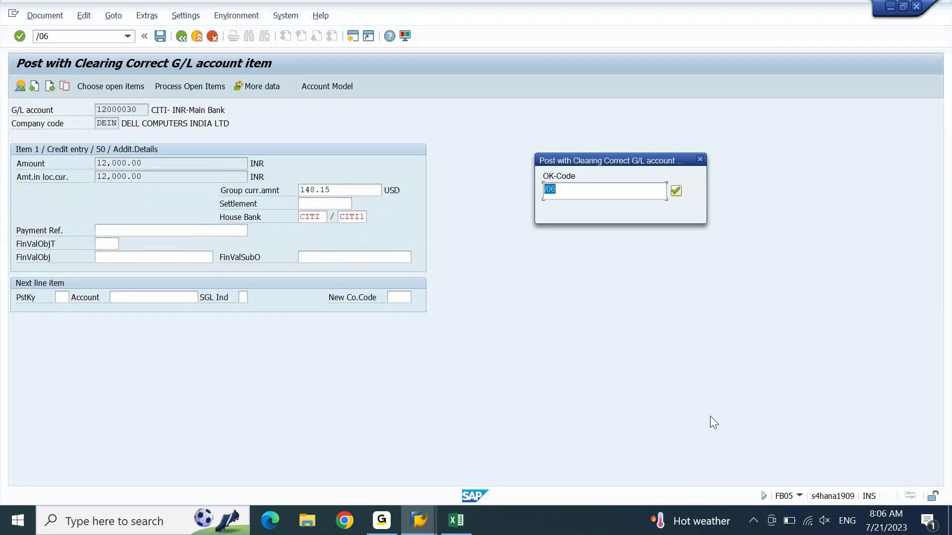
{"action": "key", "text": "Return"}
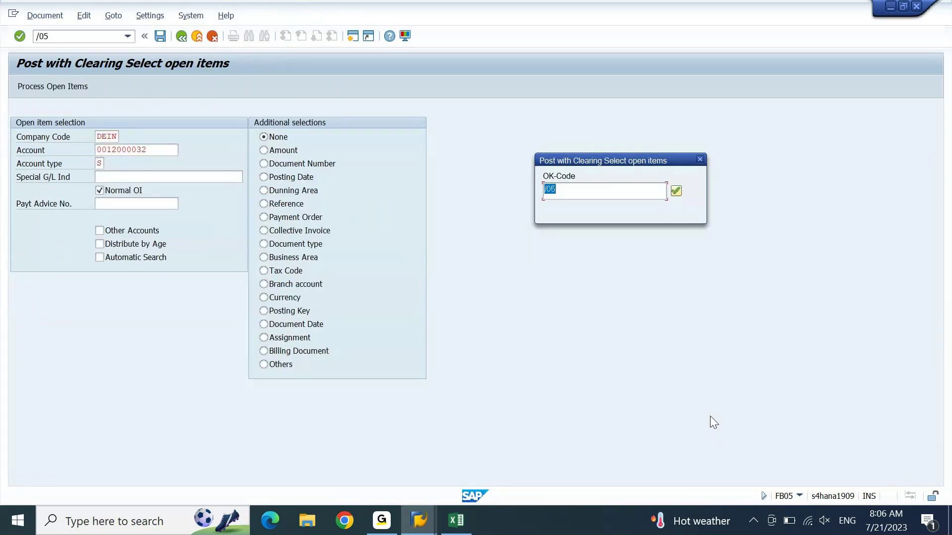
{"action": "key", "text": "Return"}
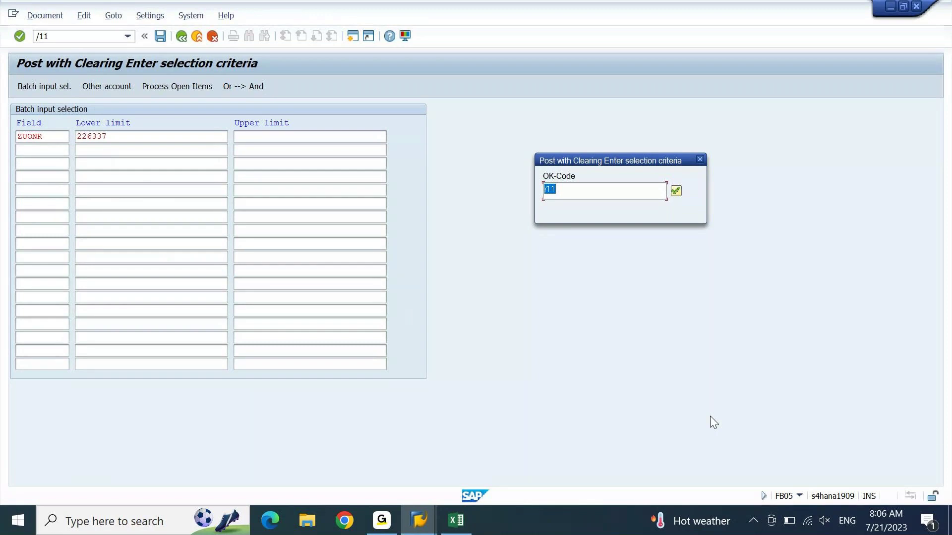
{"action": "key", "text": "Return"}
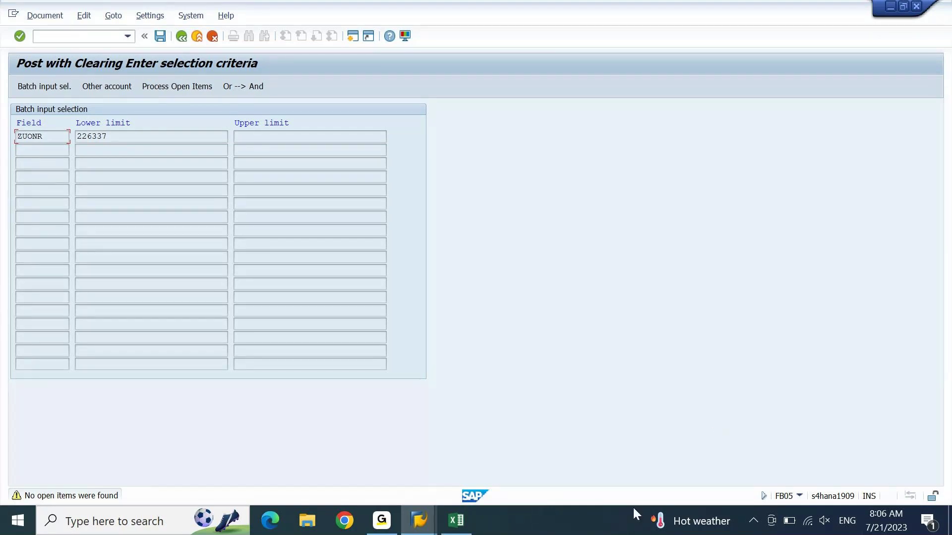
{"action": "left_click", "coordinate": [425, 533]}
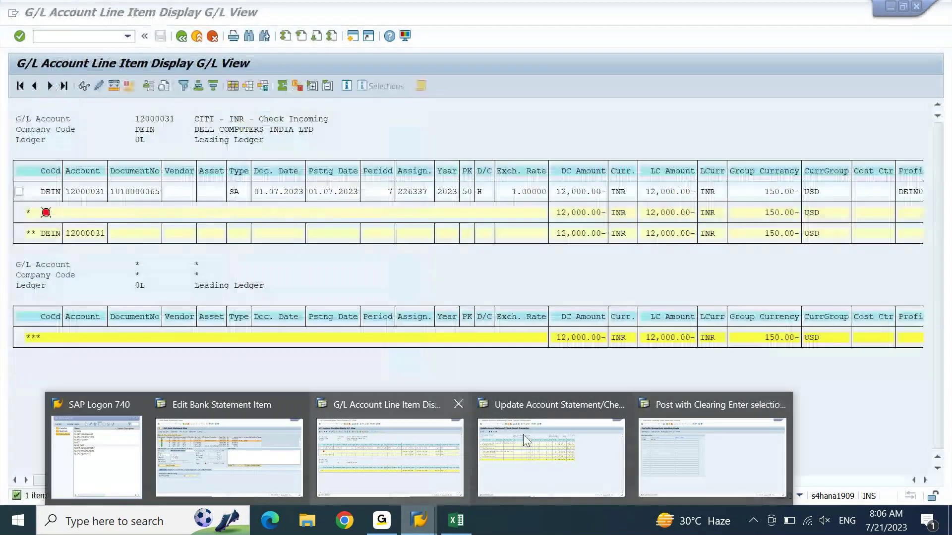
{"action": "left_click", "coordinate": [322, 444]}
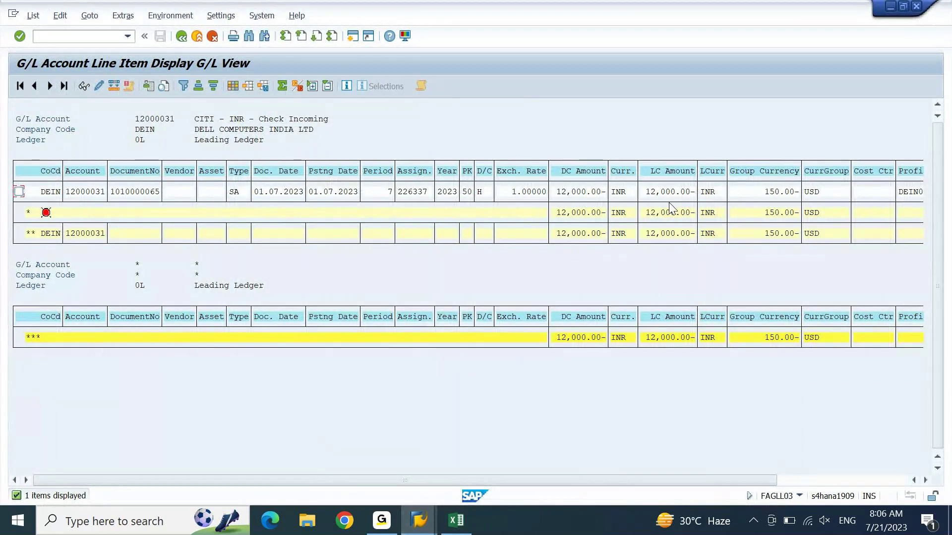
{"action": "left_click", "coordinate": [409, 195]}
{"action": "left_click", "coordinate": [60, 15]}
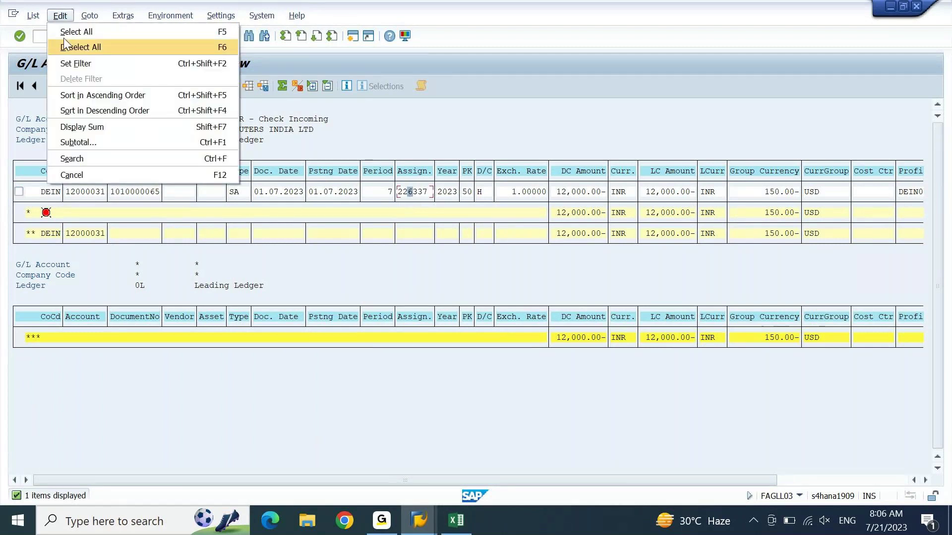
{"action": "left_click", "coordinate": [296, 84]}
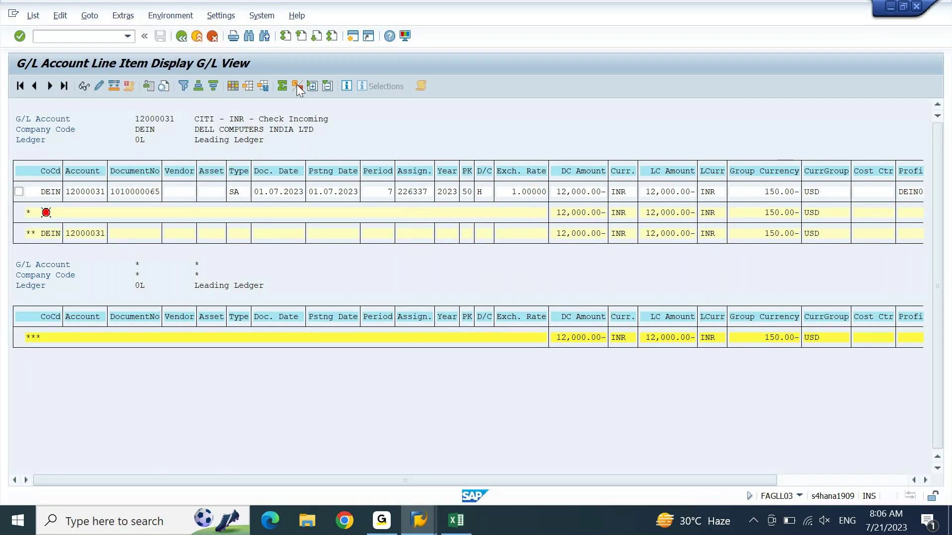
{"action": "left_click", "coordinate": [415, 110]}
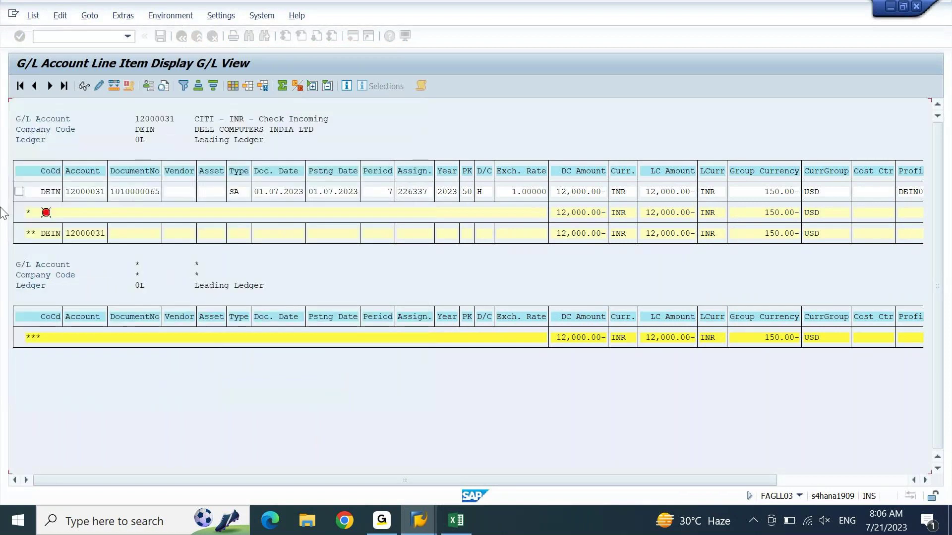
{"action": "left_click", "coordinate": [18, 192]}
{"action": "left_click", "coordinate": [102, 86]}
{"action": "left_click", "coordinate": [147, 286]}
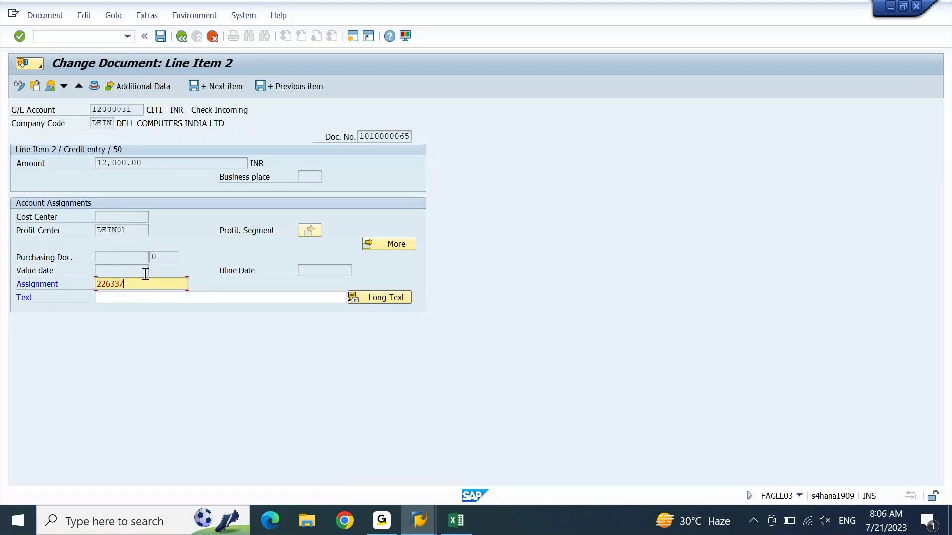
{"action": "key", "text": "ctrl+s"}
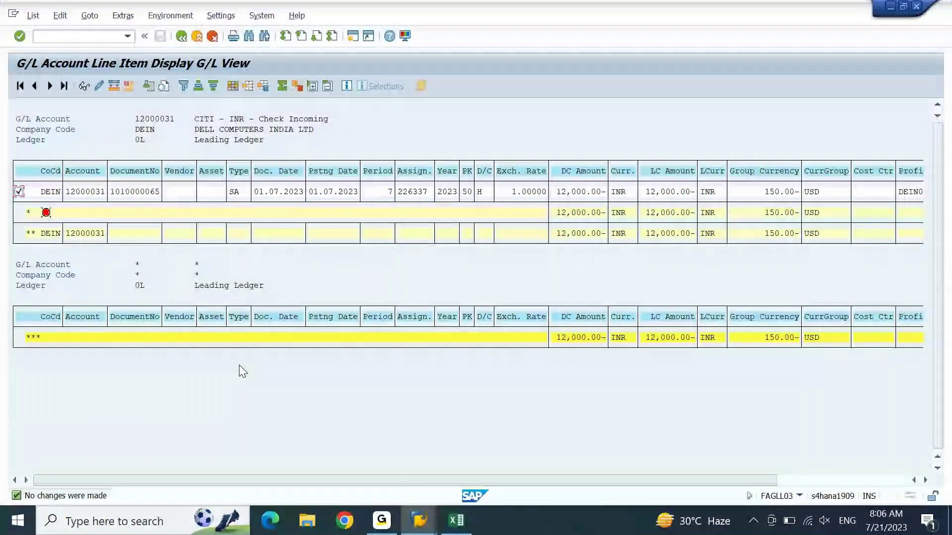
{"action": "key", "text": "alt+Tab"}
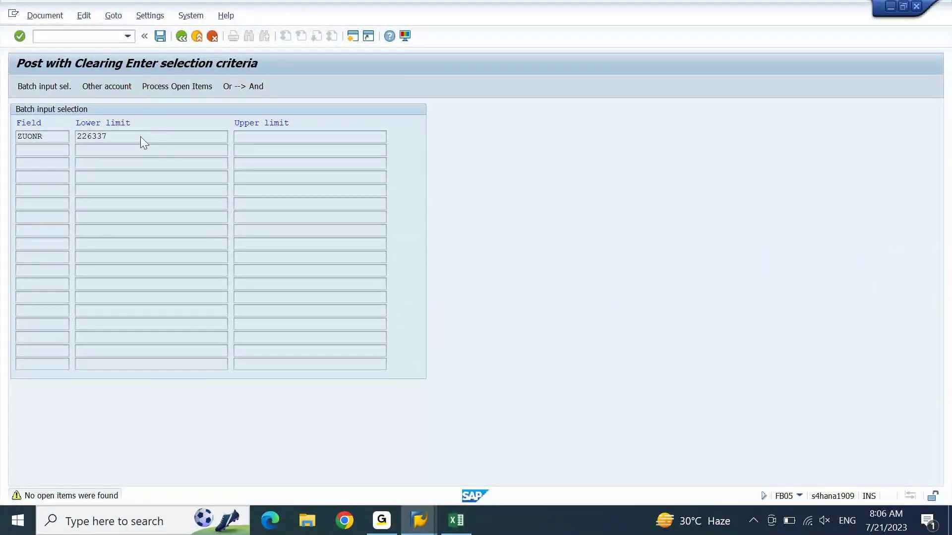
Step: Search open items by assignment 226337 and check the G/L line item display for the matching account
{"action": "key", "text": "F3"}
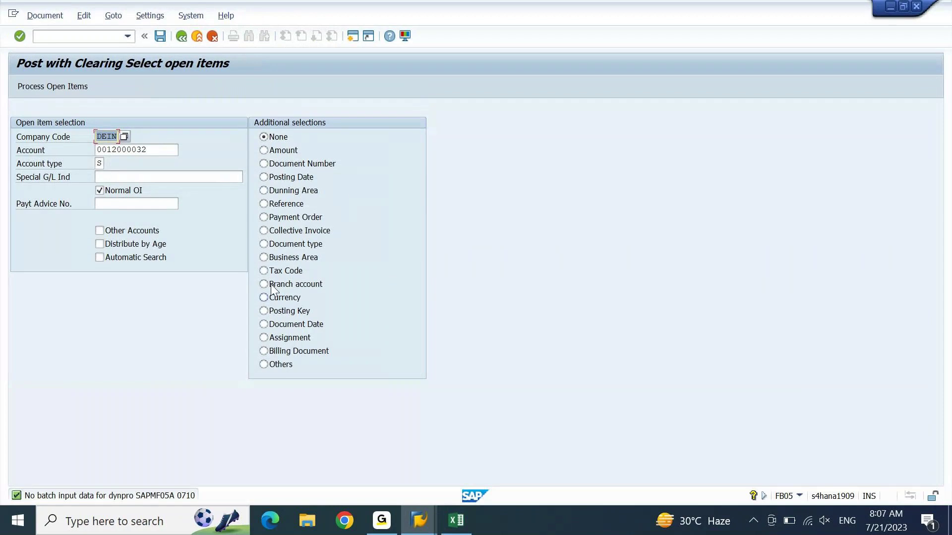
{"action": "left_click", "coordinate": [282, 342]}
{"action": "key", "text": "Return"}
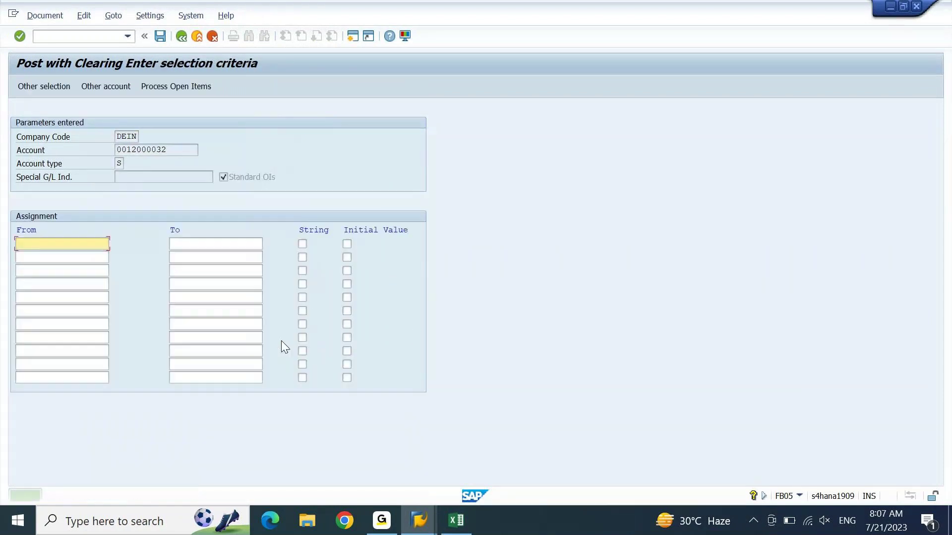
{"action": "key", "text": "BackSpace"}
{"action": "key", "text": "Return"}
{"action": "key", "text": "Return"}
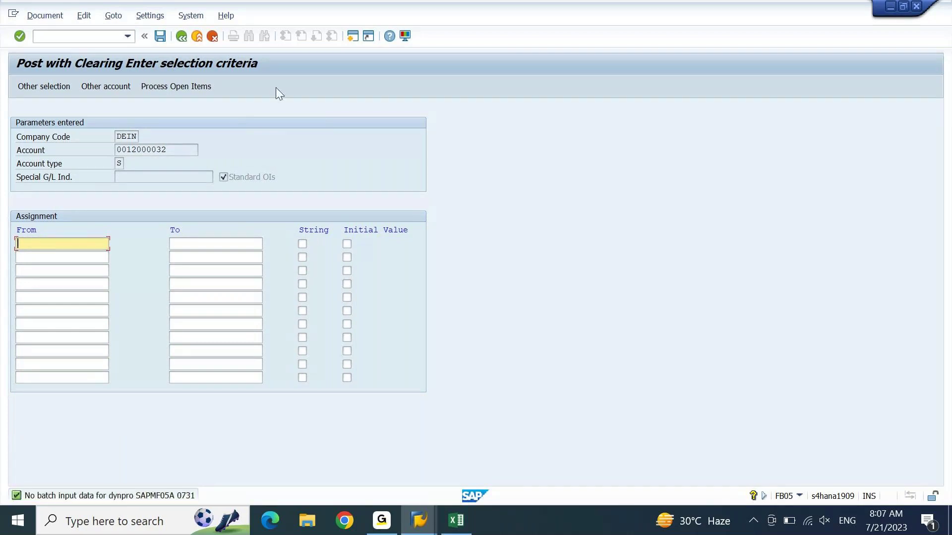
{"action": "left_click", "coordinate": [204, 84]}
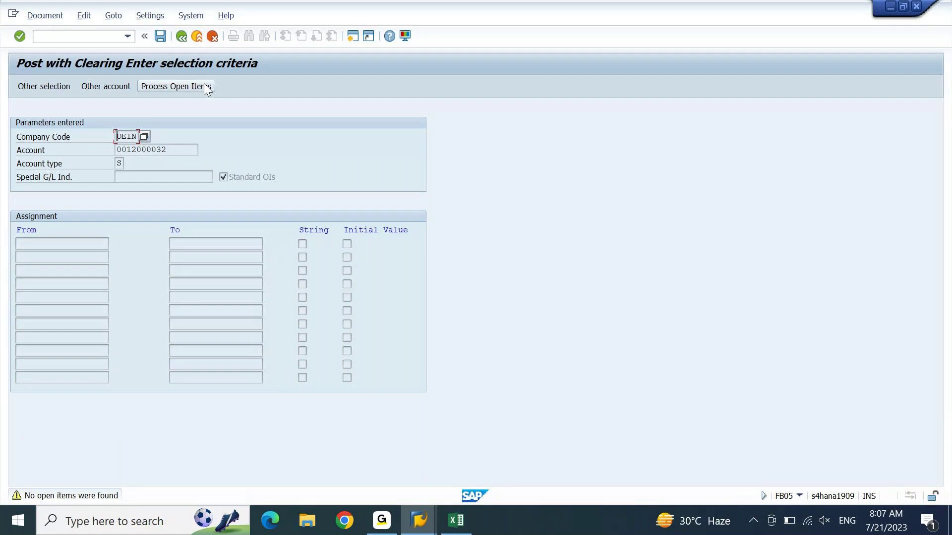
{"action": "left_click", "coordinate": [204, 87]}
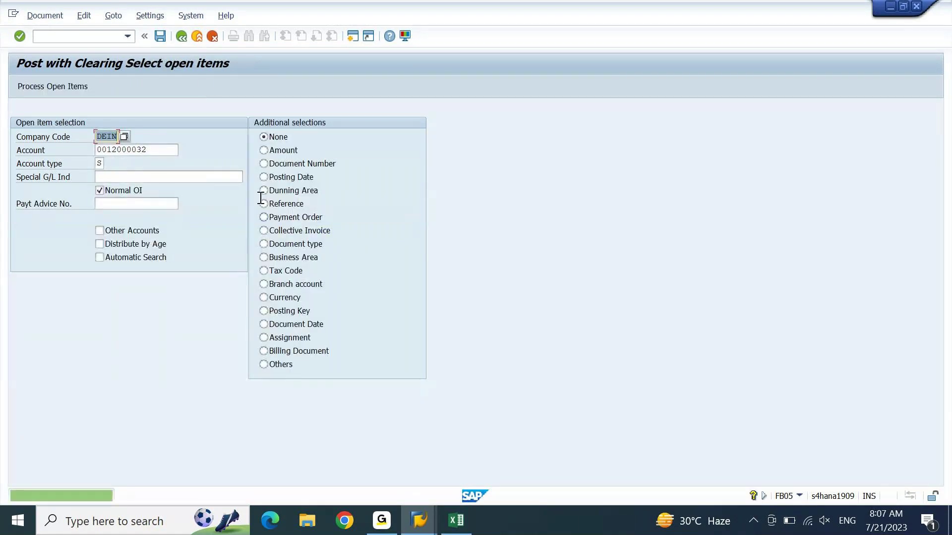
{"action": "left_click", "coordinate": [418, 521]}
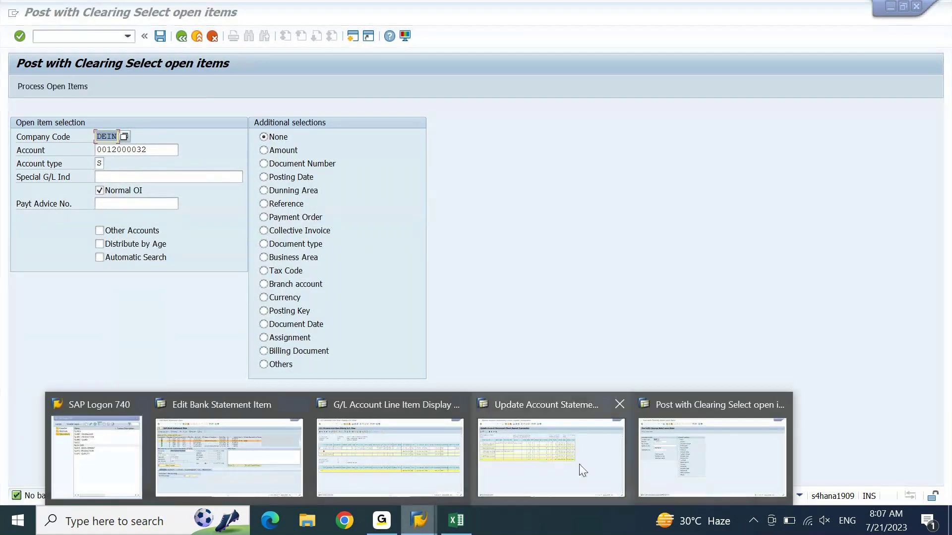
{"action": "left_click", "coordinate": [428, 464]}
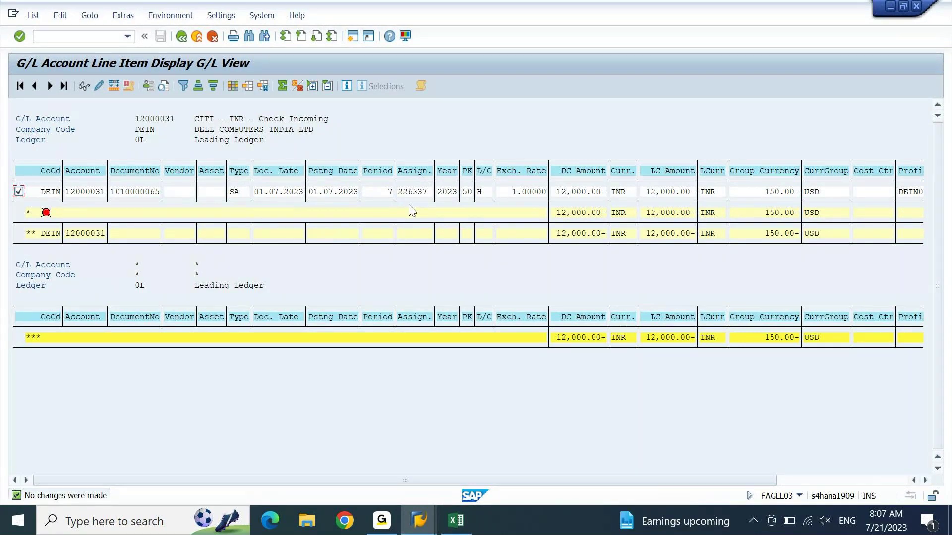
Step: Change the account to 12000031, assign the 12,000.00 open item and post the clearing
{"action": "key", "text": "alt+Tab"}
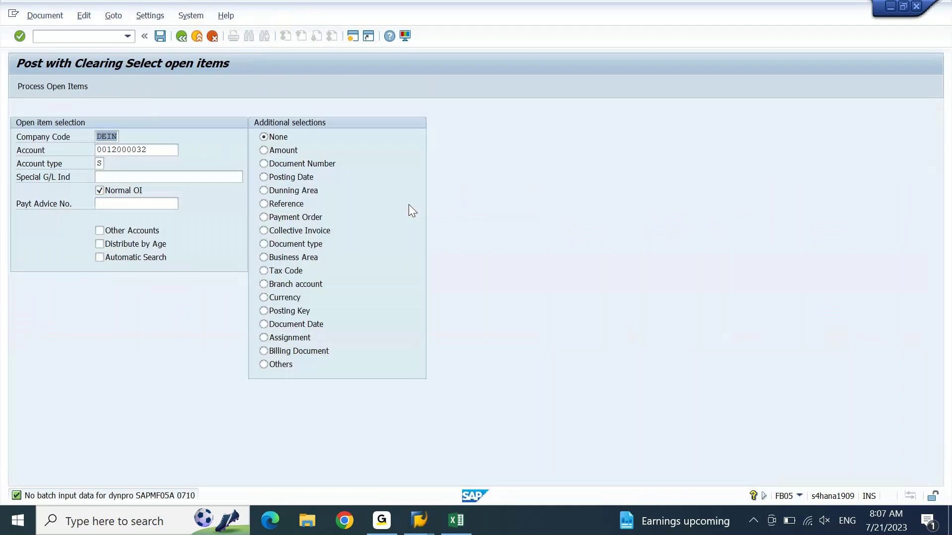
{"action": "key", "text": "Tab"}
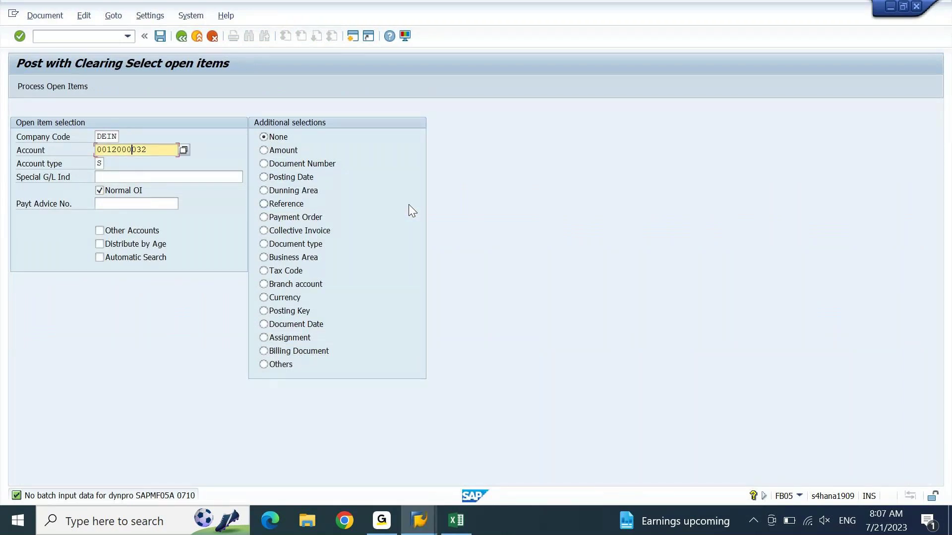
{"action": "key", "text": "Right"}
{"action": "key", "text": "Right"}
{"action": "key", "text": "Right"}
{"action": "key", "text": "BackSpace"}
{"action": "type", "text": "1"}
{"action": "key", "text": "Return"}
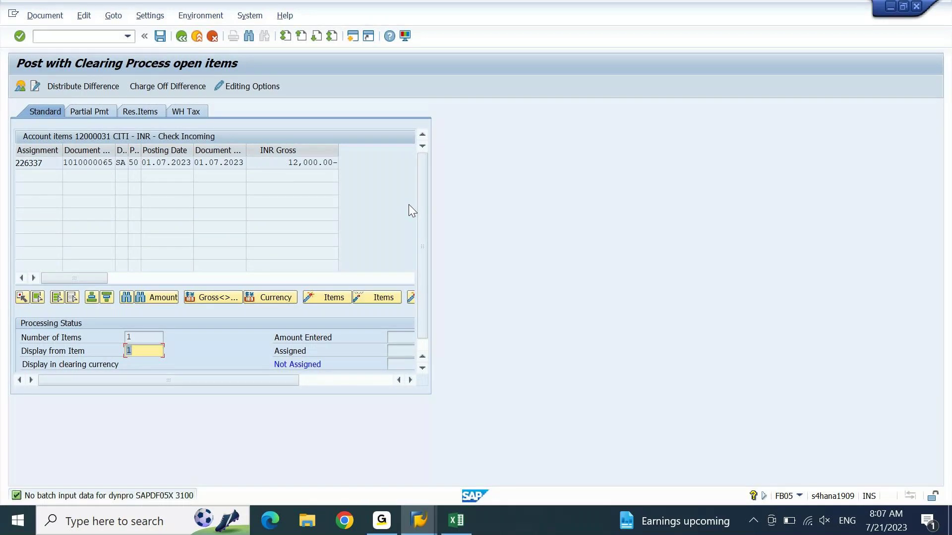
{"action": "left_click", "coordinate": [379, 380]}
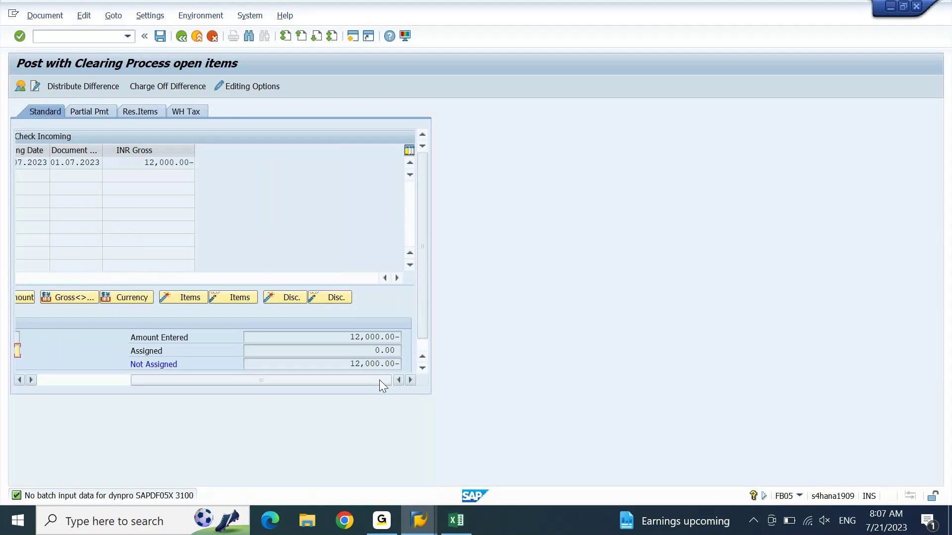
{"action": "double_click", "coordinate": [151, 162]}
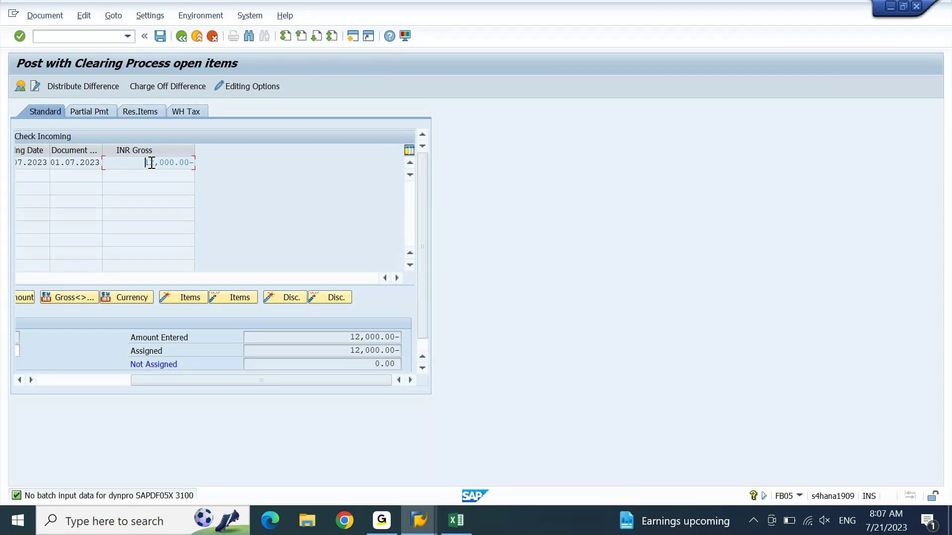
{"action": "key", "text": "ctrl+s"}
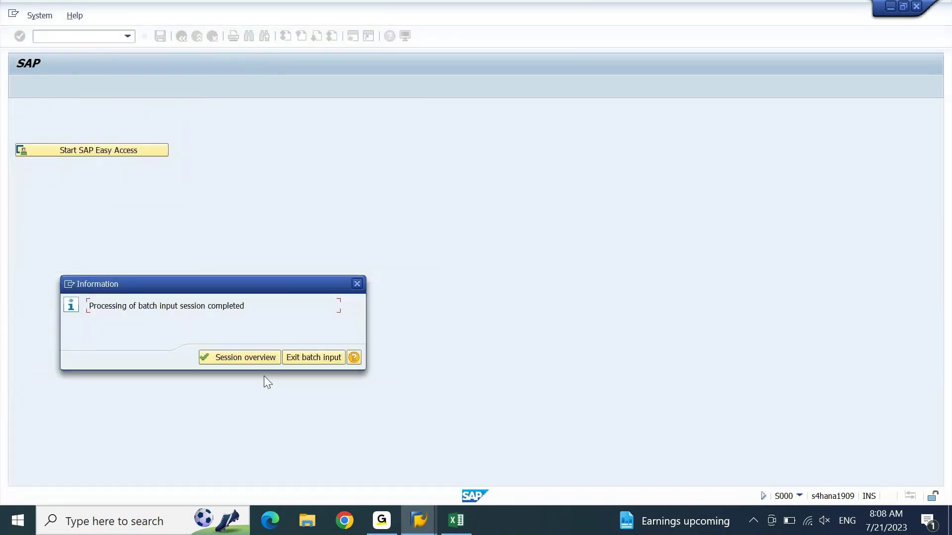
Step: From the Edit Bank Statement Item window, launch SPRO via /nspro
{"action": "key", "text": "alt+Tab"}
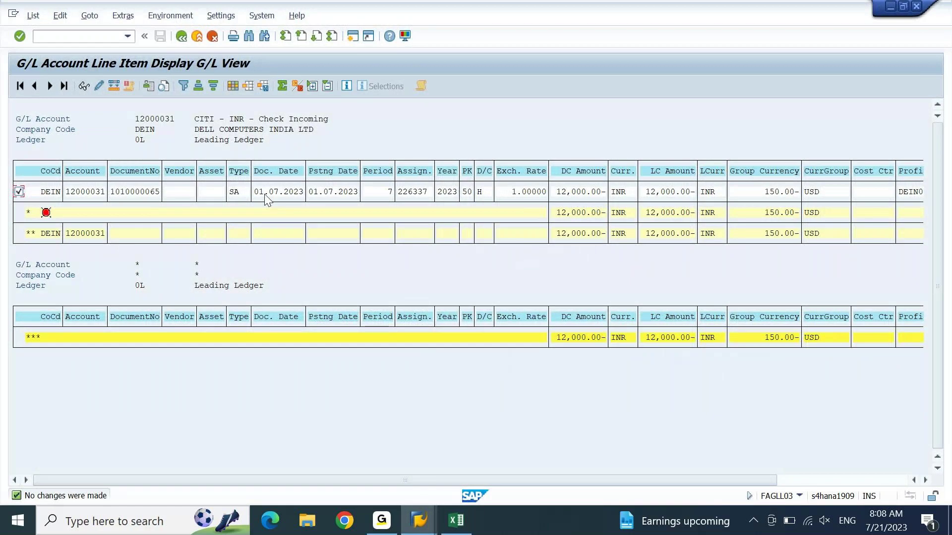
{"action": "left_click", "coordinate": [418, 520]}
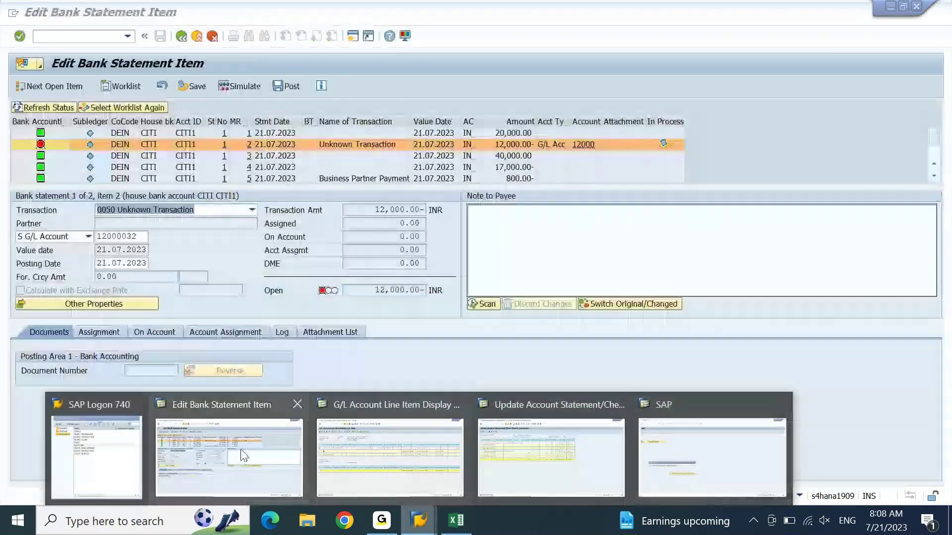
{"action": "left_click", "coordinate": [242, 454]}
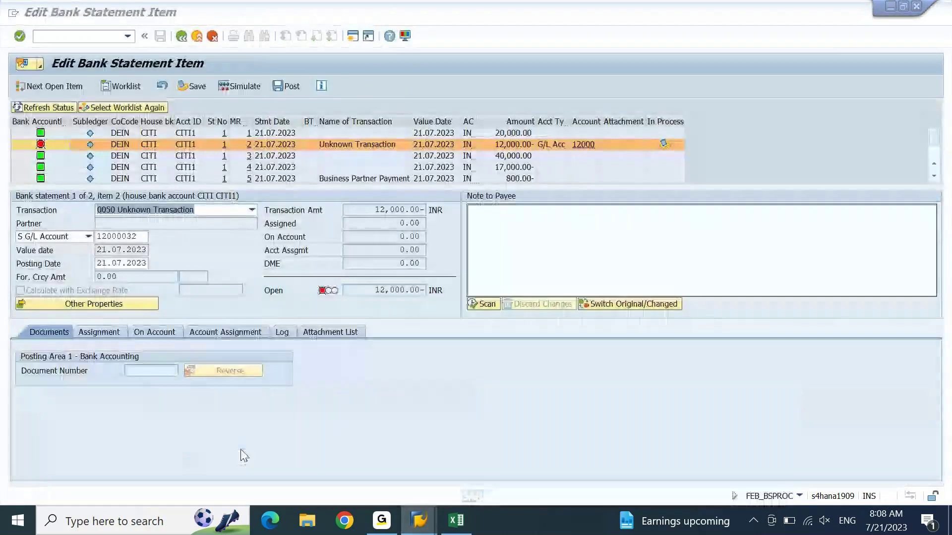
{"action": "left_click", "coordinate": [76, 35]}
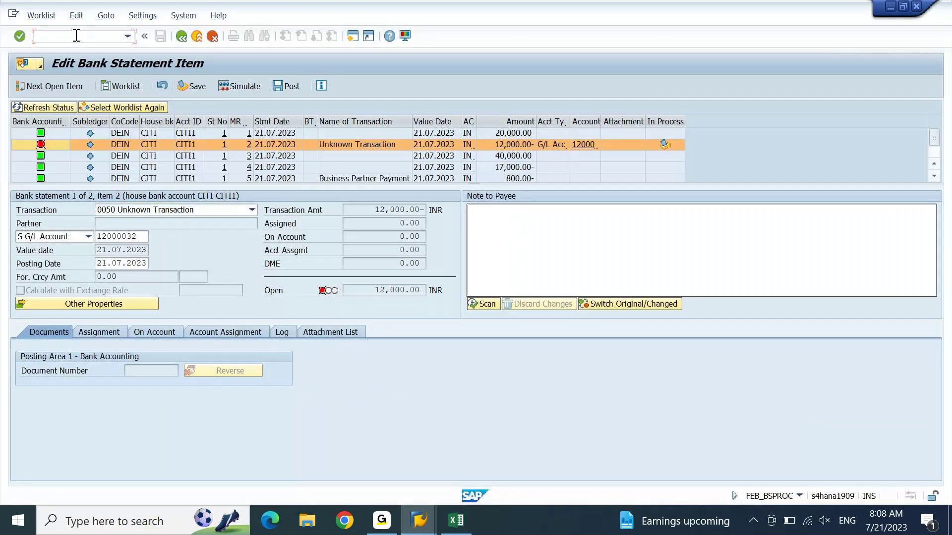
{"action": "type", "text": "/nspro"}
{"action": "key", "text": "Return"}
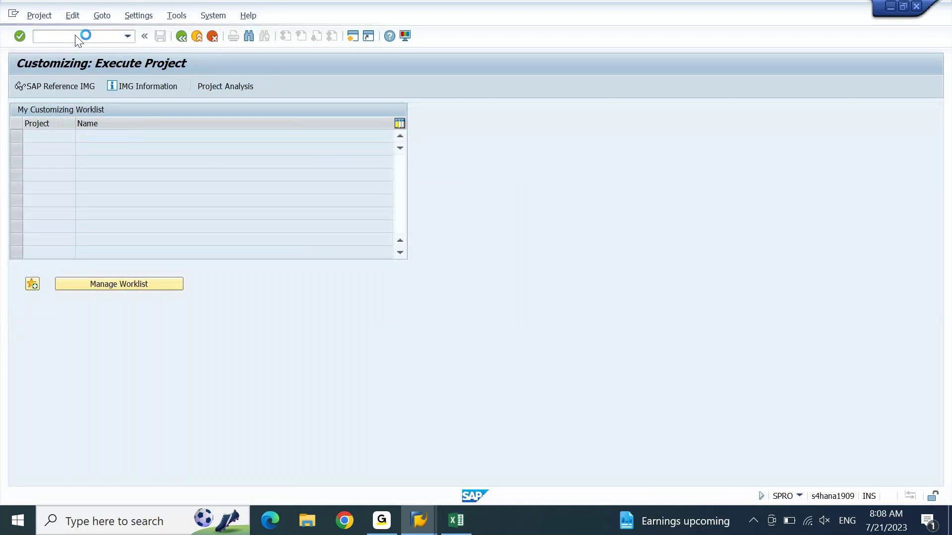
Step: Open Manual Bank Statement's Define Posting Keys and Posting Rules in the IMG for chart DEGR
{"action": "key", "text": "F5"}
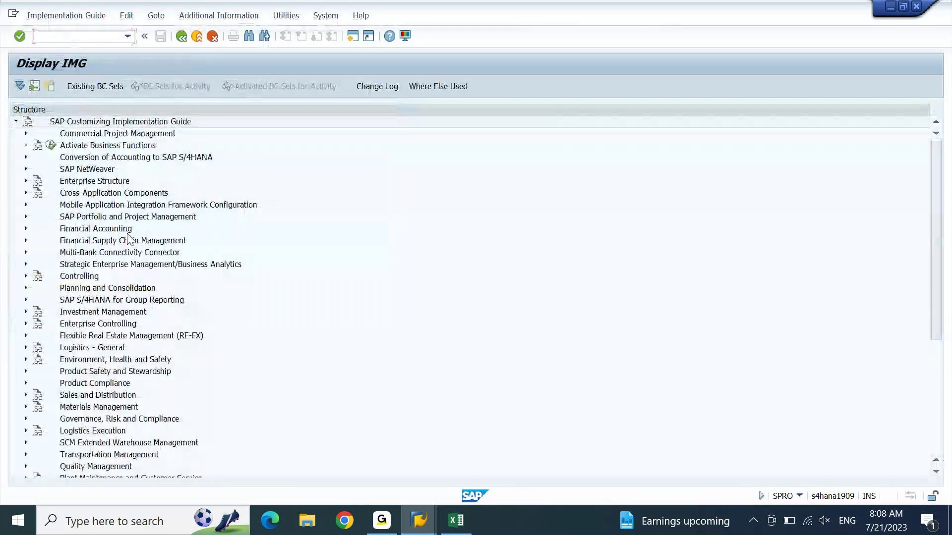
{"action": "double_click", "coordinate": [128, 231]}
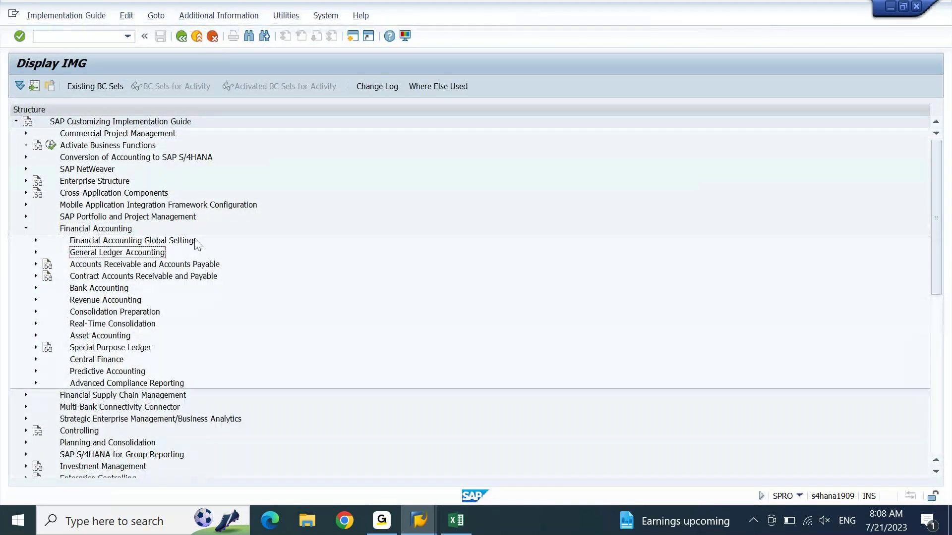
{"action": "key", "text": "Down"}
{"action": "key", "text": "Down"}
{"action": "key", "text": "Down"}
{"action": "key", "text": "Right"}
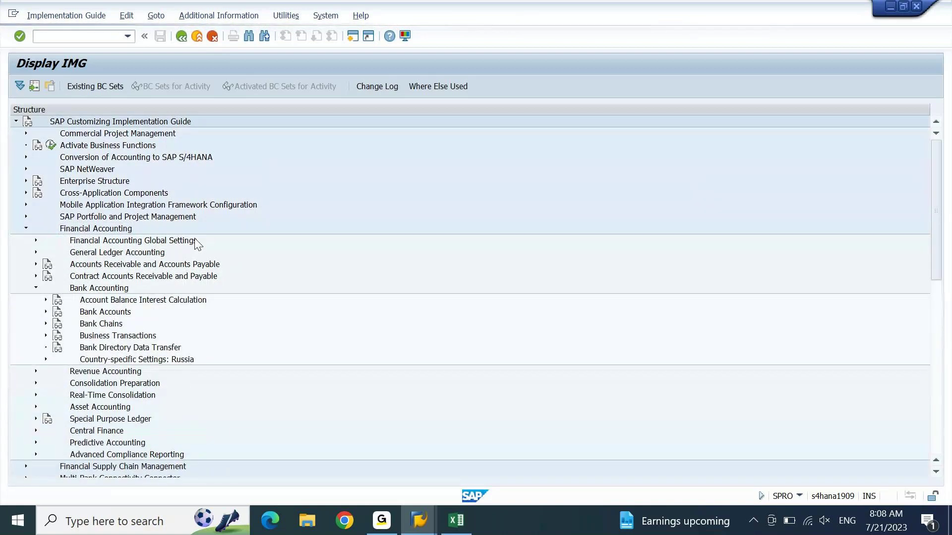
{"action": "key", "text": "Down"}
{"action": "key", "text": "Down"}
{"action": "key", "text": "Down"}
{"action": "key", "text": "Down"}
{"action": "key", "text": "Right"}
{"action": "key", "text": "Down"}
{"action": "key", "text": "Down"}
{"action": "key", "text": "Down"}
{"action": "key", "text": "Right"}
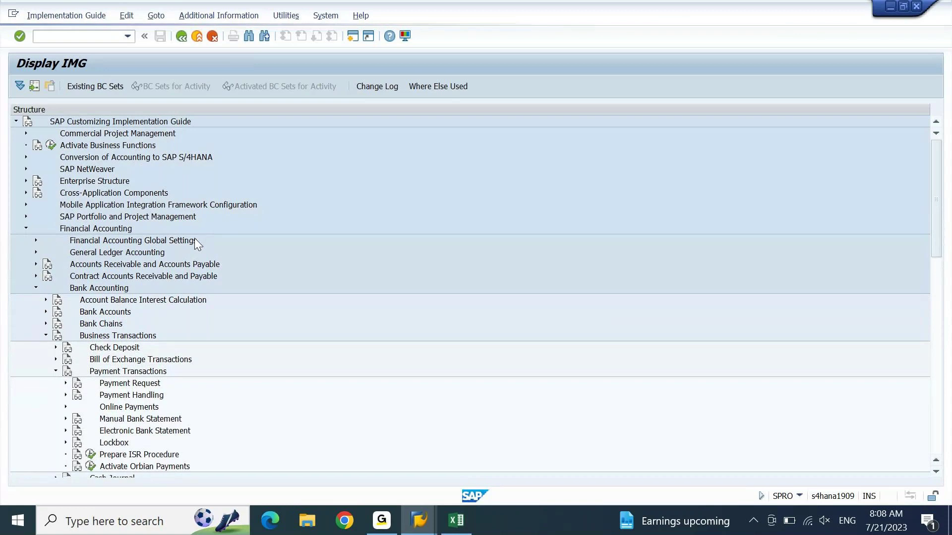
{"action": "key", "text": "Down"}
{"action": "key", "text": "Right"}
{"action": "key", "text": "Down"}
{"action": "key", "text": "Down"}
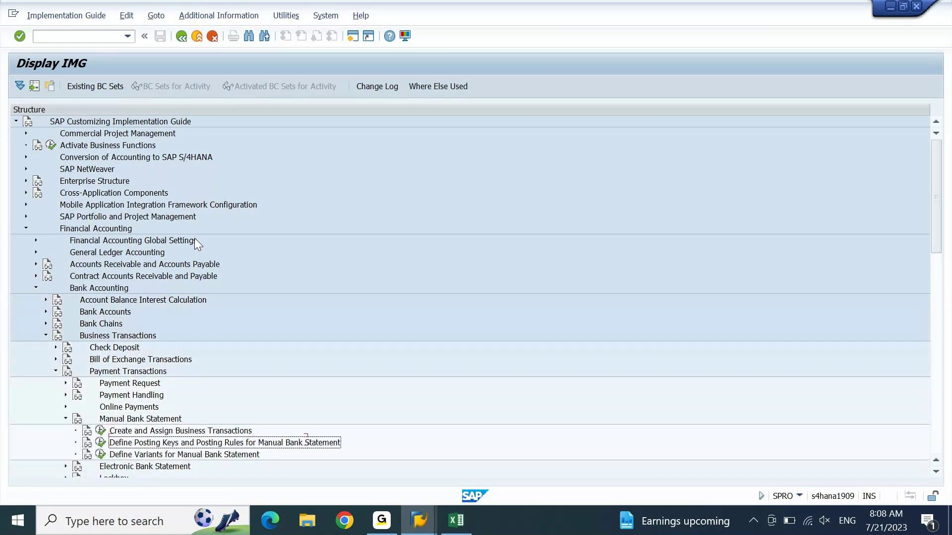
{"action": "key", "text": "F8"}
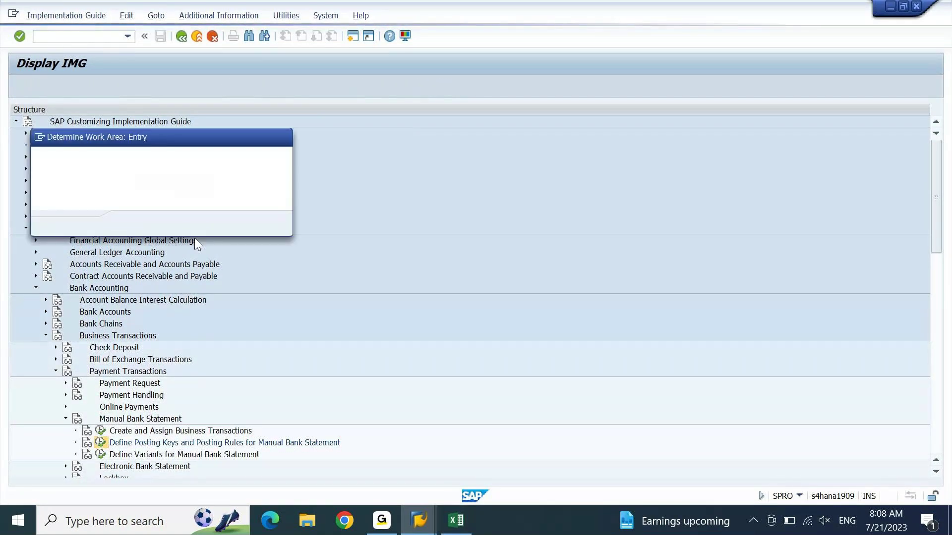
{"action": "key", "text": "Return"}
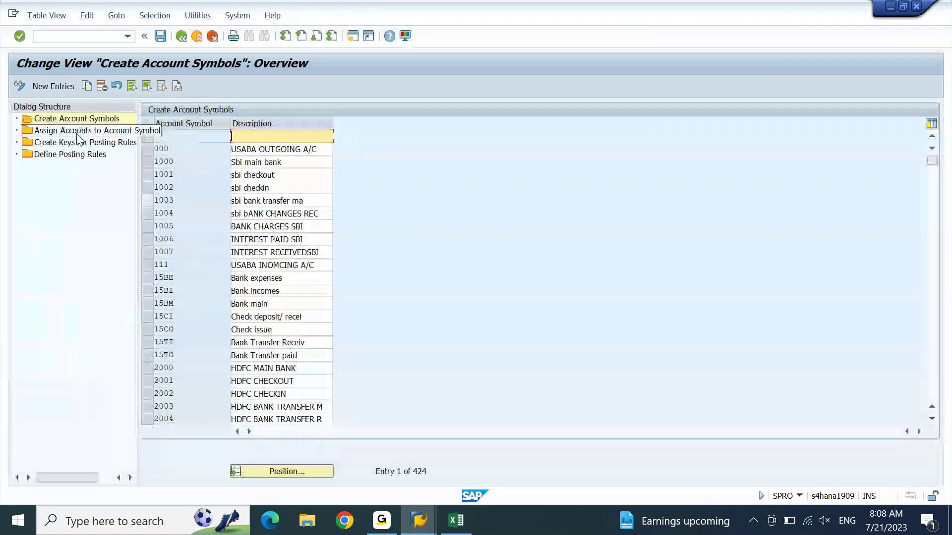
Step: Review the accounts assigned to account symbols, including the DELLCKIN row
{"action": "left_click", "coordinate": [78, 134]}
{"action": "double_click", "coordinate": [77, 136]}
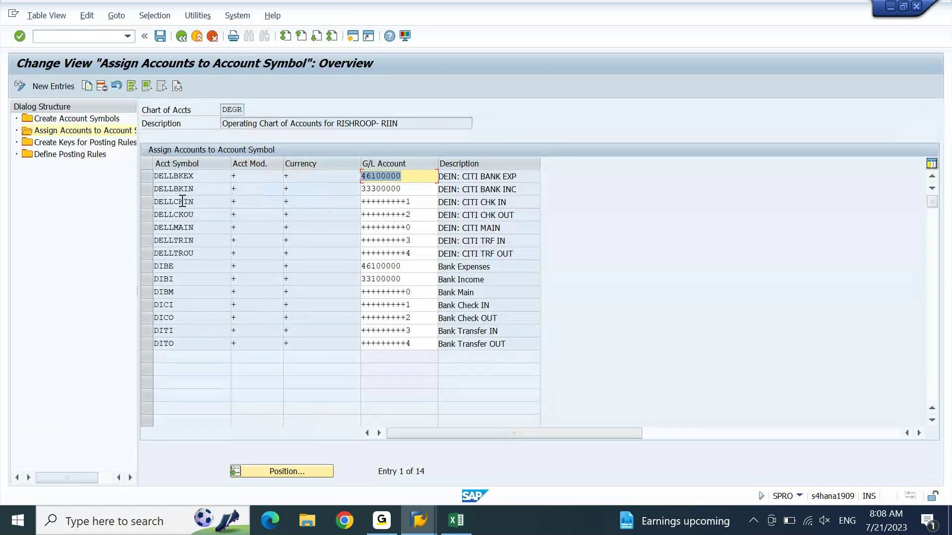
{"action": "left_click", "coordinate": [149, 204]}
{"action": "left_click", "coordinate": [150, 203]}
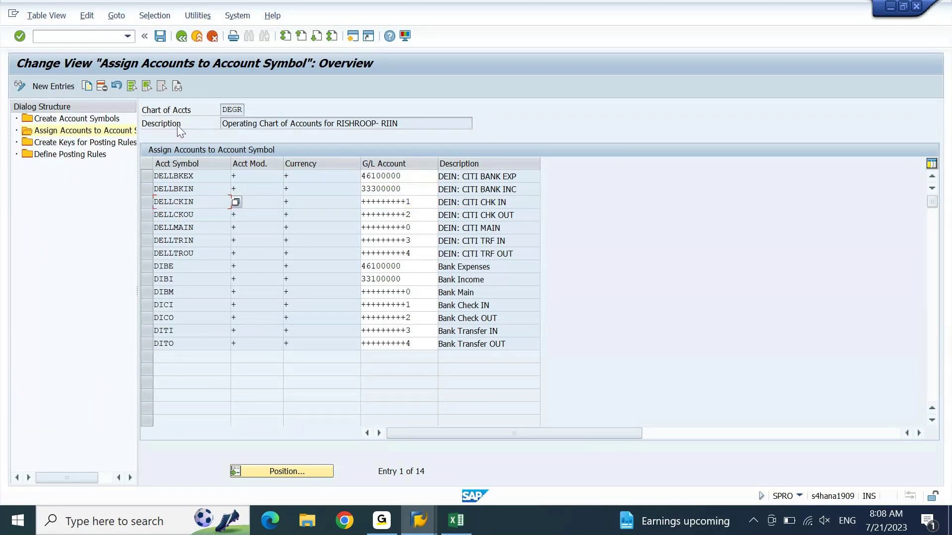
{"action": "left_click", "coordinate": [183, 39]}
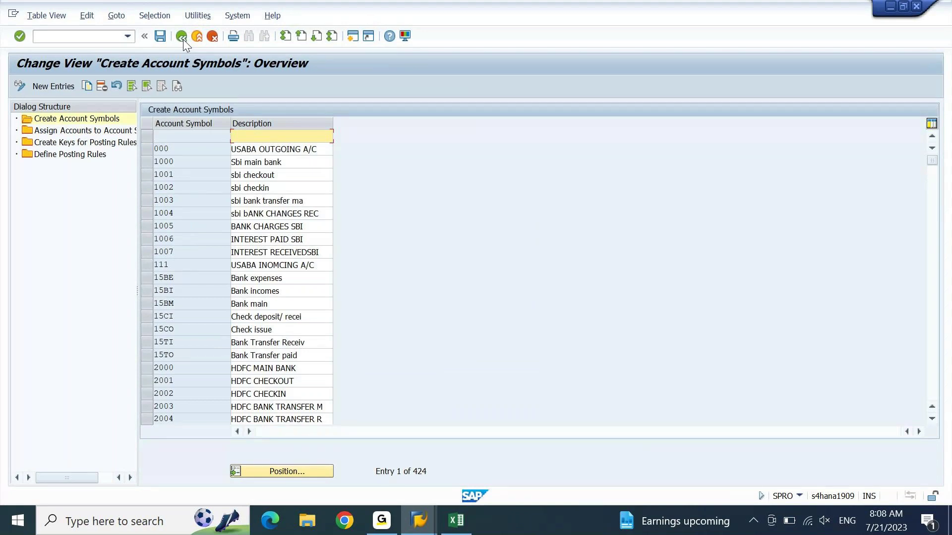
Step: View the Define Posting Rules overview with its 107 entries
{"action": "left_click", "coordinate": [62, 154]}
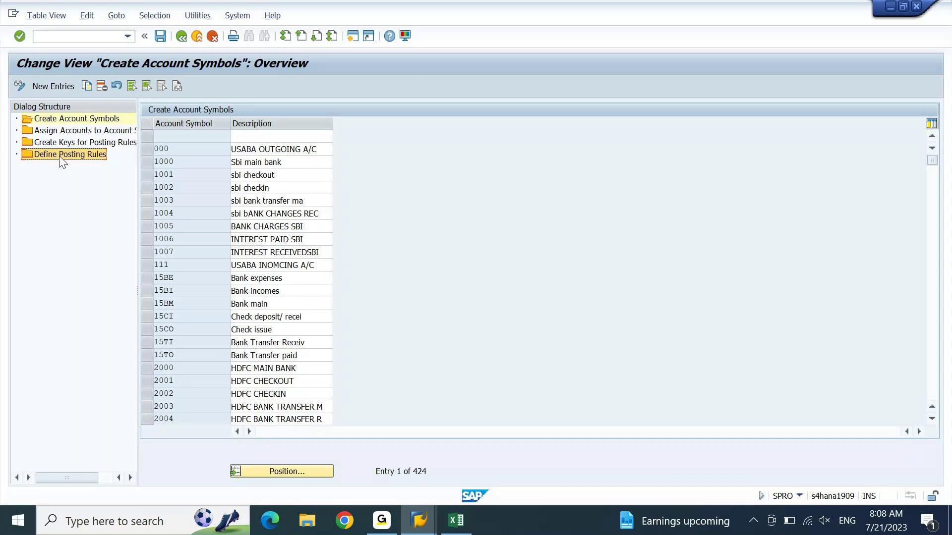
{"action": "double_click", "coordinate": [61, 154]}
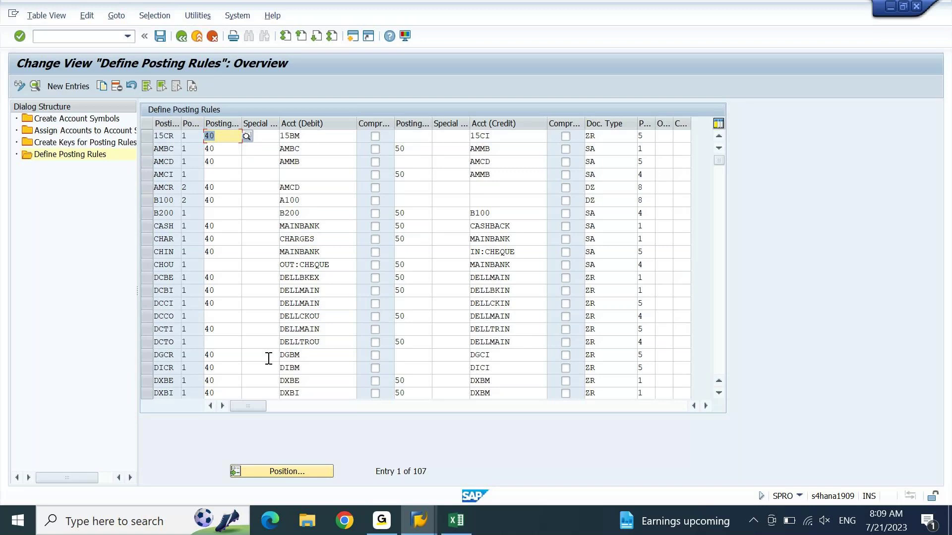
{"action": "key", "text": "alt+Tab"}
{"action": "key", "text": "alt+Tab"}
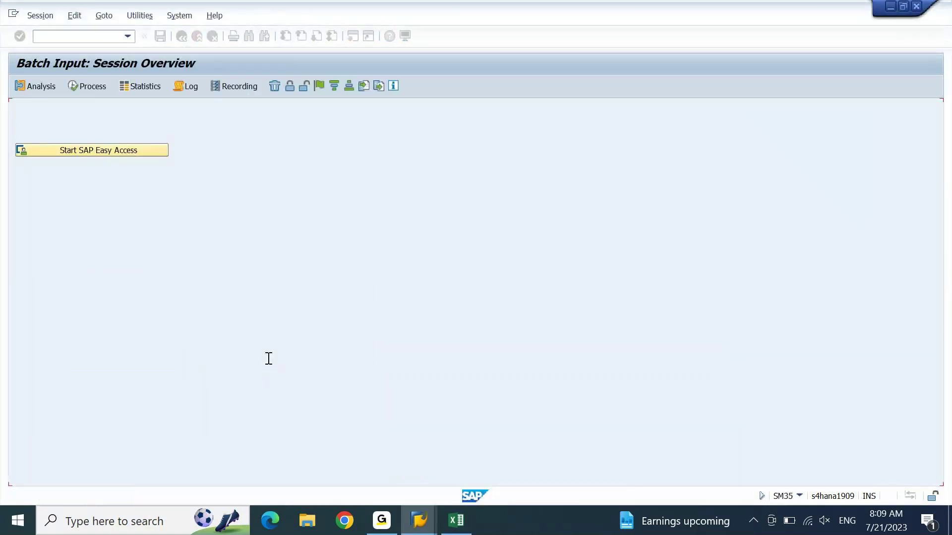
Step: In FF67, display the six items of CITI BANK statement 00001 dated 21.07.2023
{"action": "key", "text": "F3"}
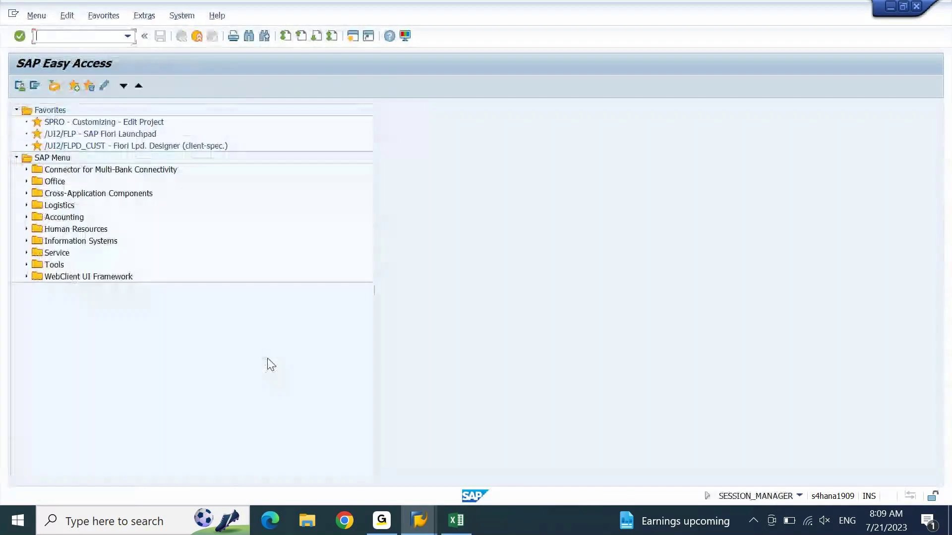
{"action": "type", "text": "ff67"}
{"action": "key", "text": "Return"}
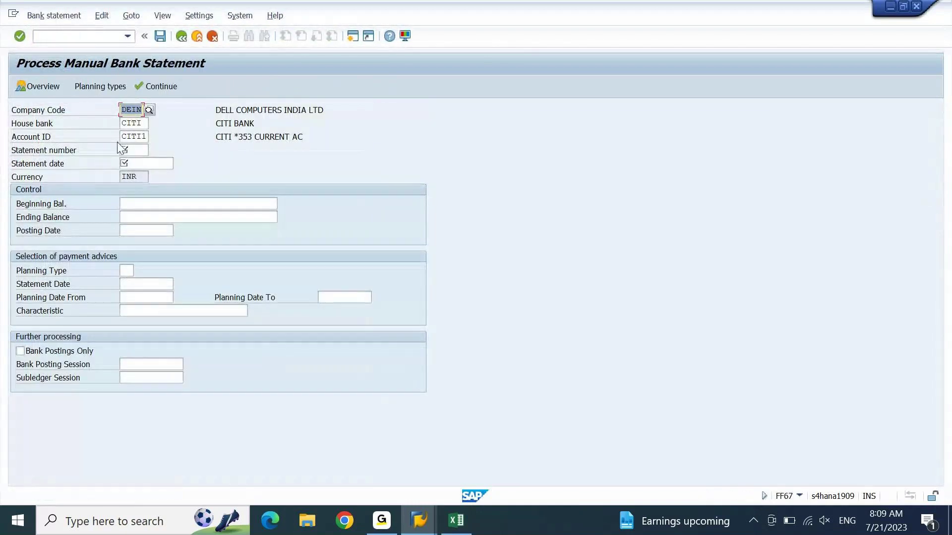
{"action": "left_click", "coordinate": [44, 87]}
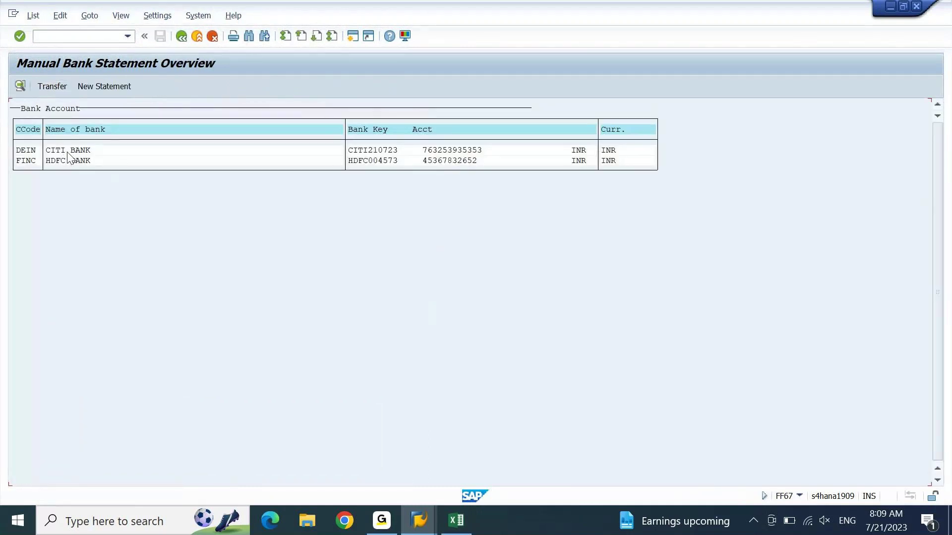
{"action": "double_click", "coordinate": [68, 152]}
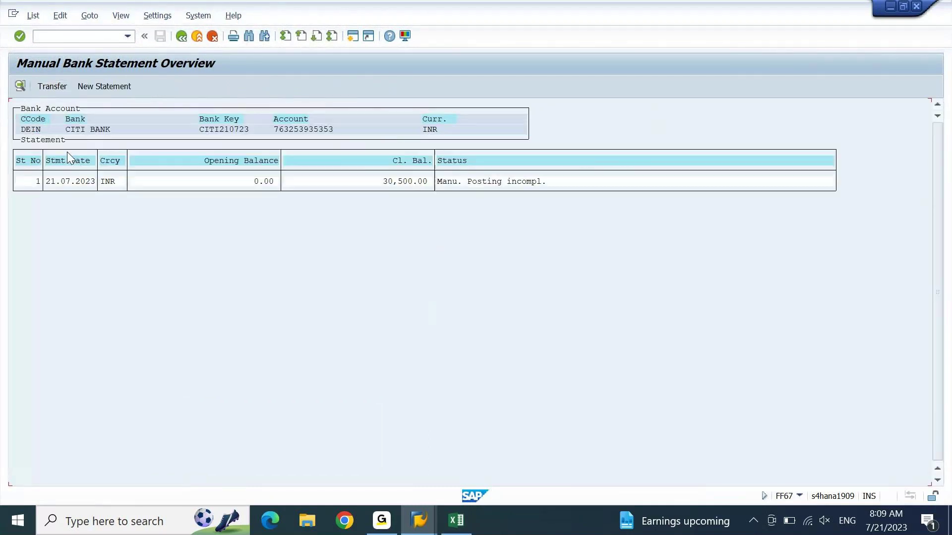
{"action": "left_click", "coordinate": [72, 181]}
{"action": "double_click", "coordinate": [71, 180]}
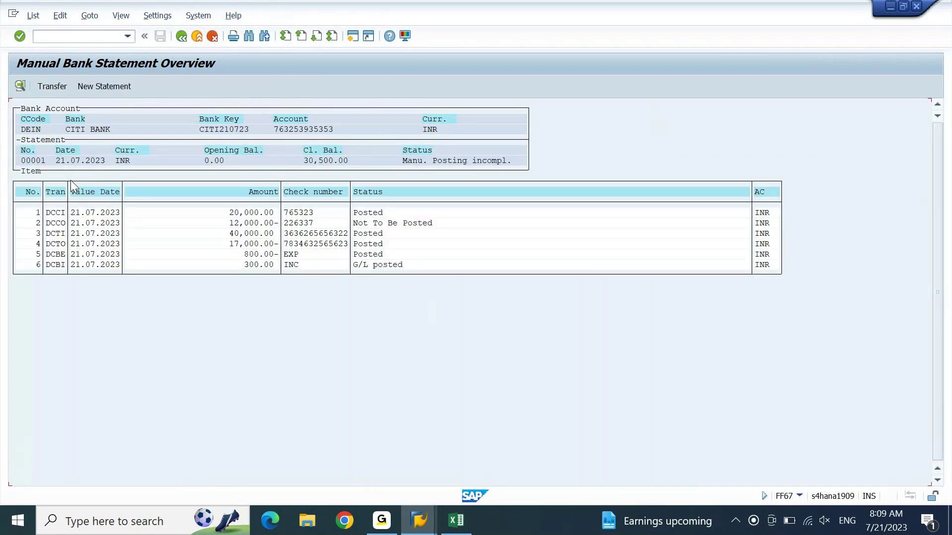
{"action": "left_click", "coordinate": [267, 223]}
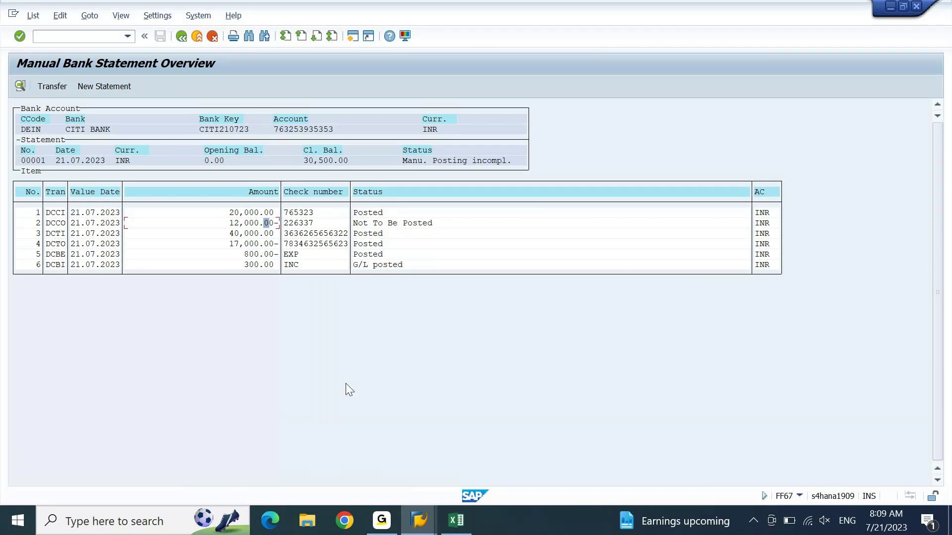
{"action": "left_click", "coordinate": [417, 526]}
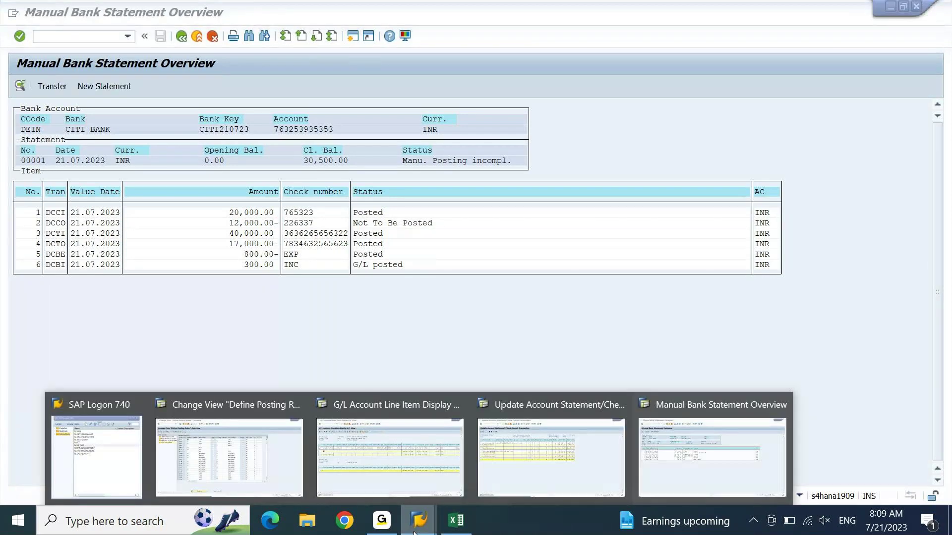
Step: Check the 30500 closing balance in Excel, then return to the 12000031 line item display
{"action": "left_click", "coordinate": [461, 530]}
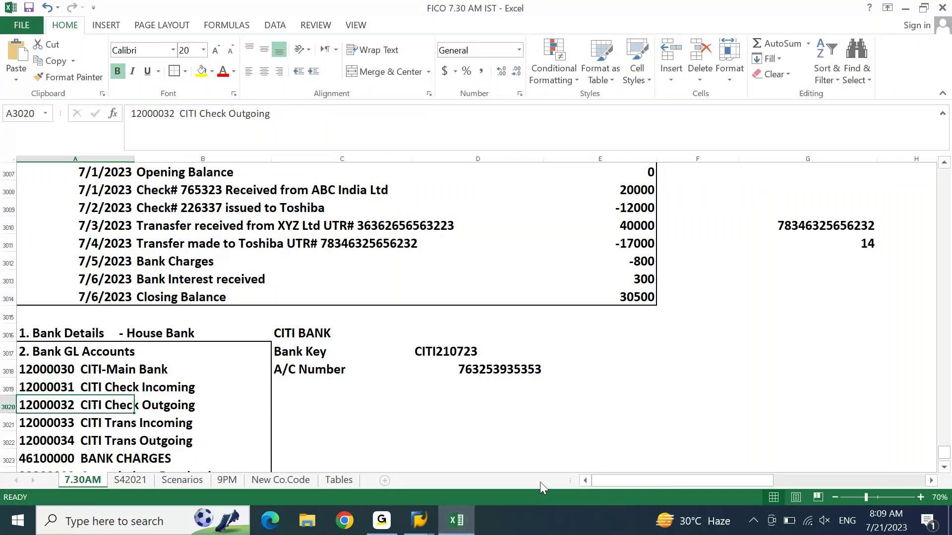
{"action": "left_click", "coordinate": [419, 521]}
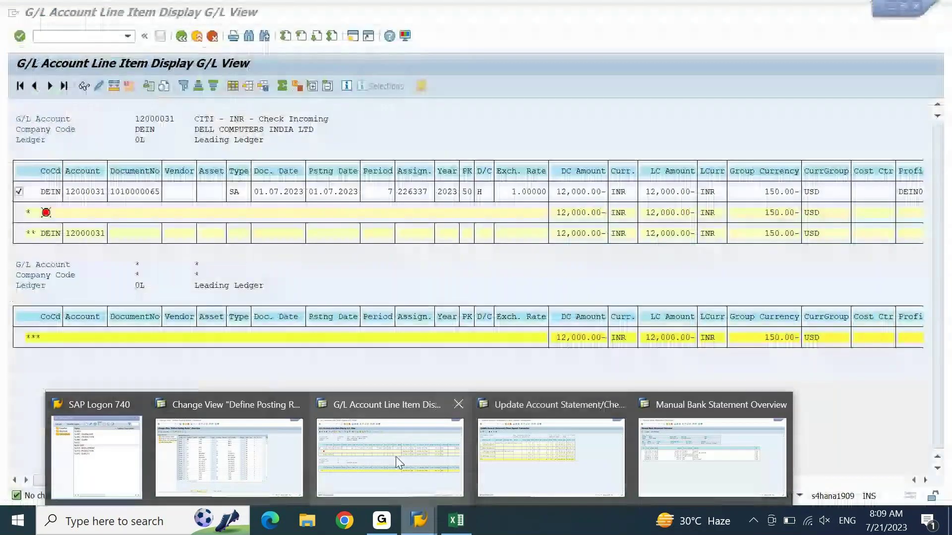
{"action": "left_click", "coordinate": [395, 456]}
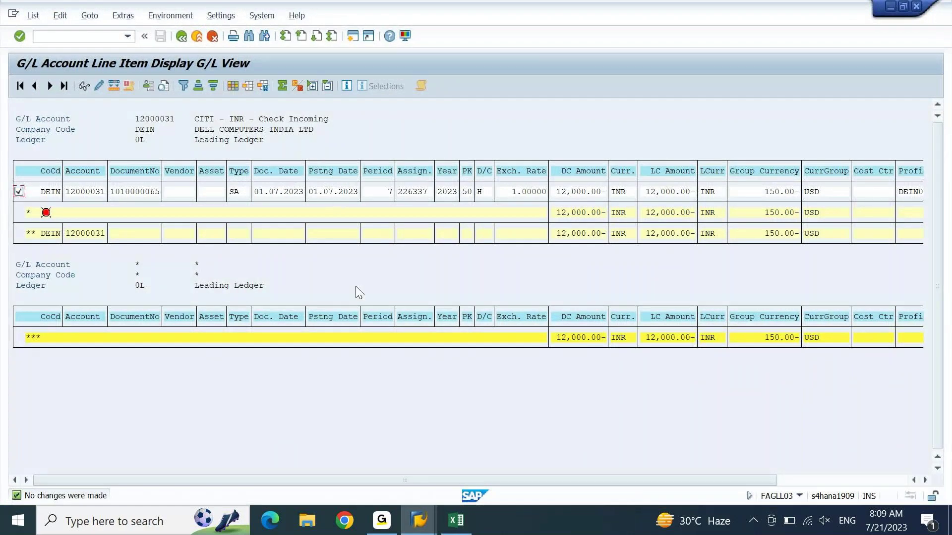
Step: Rerun the line item report for account 12000030, showing six ZR items totalling 30,500.00 INR
{"action": "key", "text": "F3"}
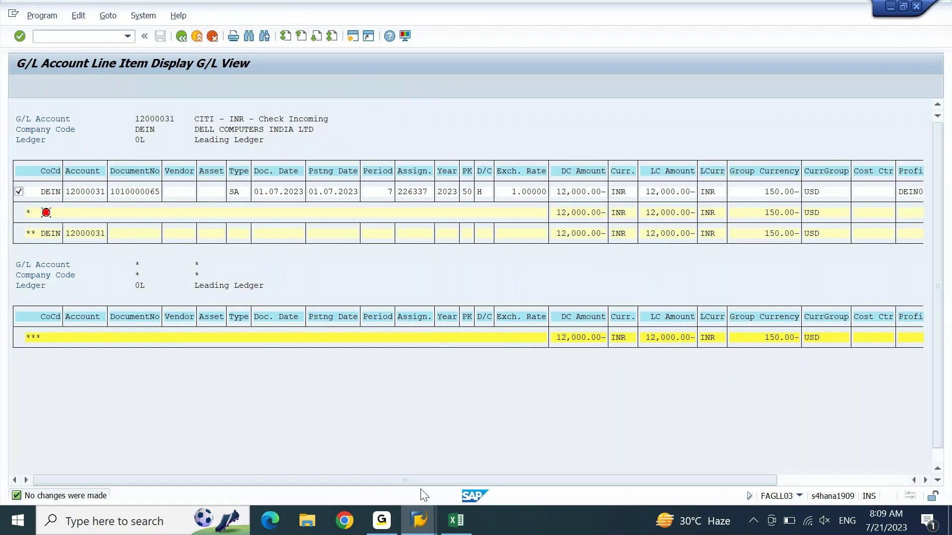
{"action": "key", "text": "Tab"}
{"action": "key", "text": "Delete"}
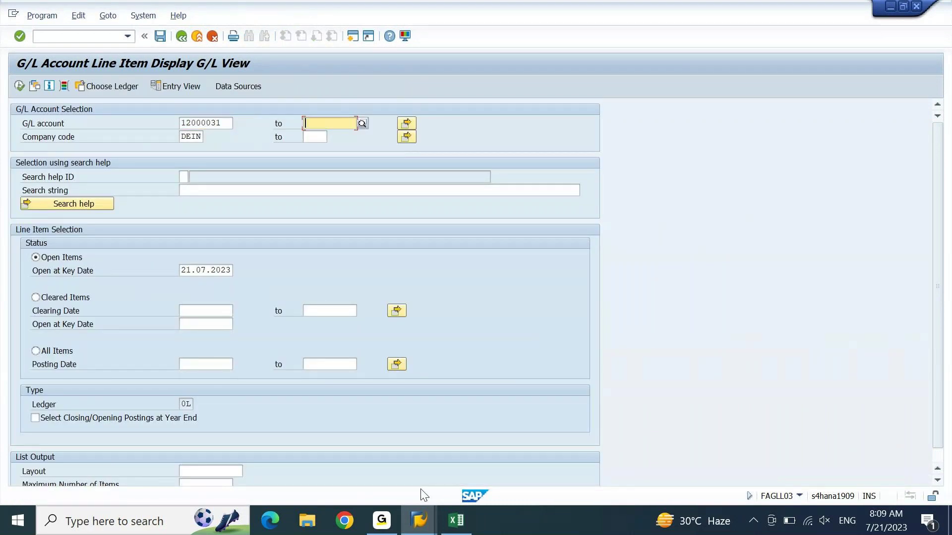
{"action": "key", "text": "shift+Tab"}
{"action": "key", "text": "End"}
{"action": "key", "text": "shift+Left"}
{"action": "type", "text": "0"}
{"action": "key", "text": "F8"}
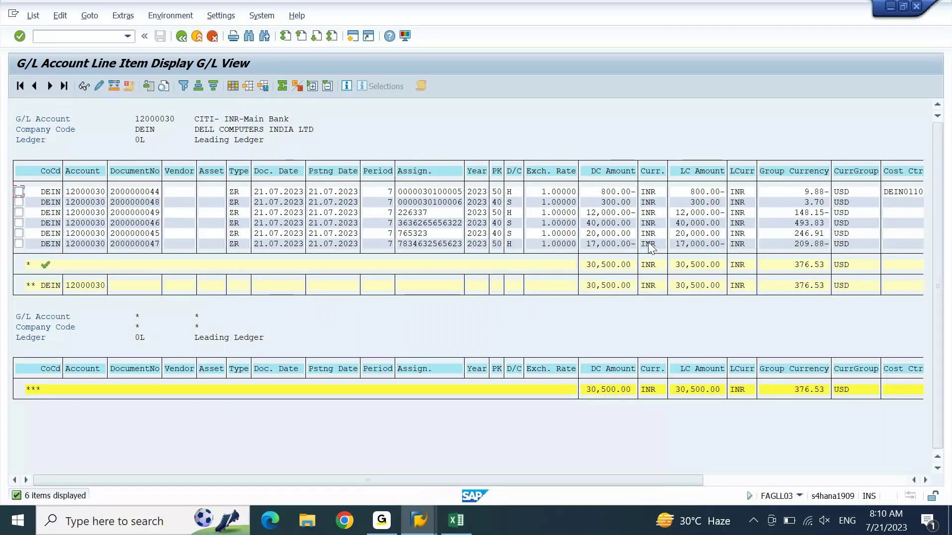
{"action": "left_click", "coordinate": [617, 264]}
{"action": "left_click", "coordinate": [456, 521]}
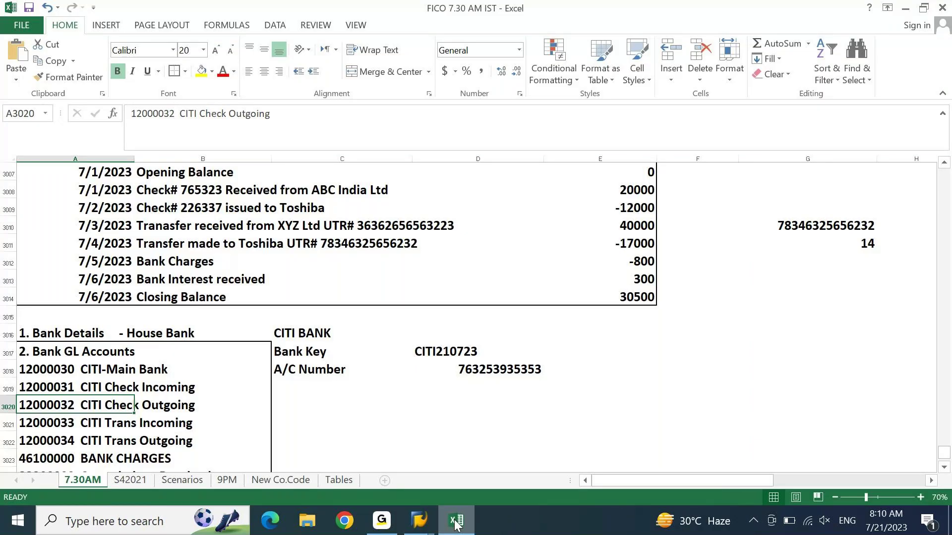
Step: Fill the 30500 closing balance in cell E3014 yellow
{"action": "left_click", "coordinate": [650, 299]}
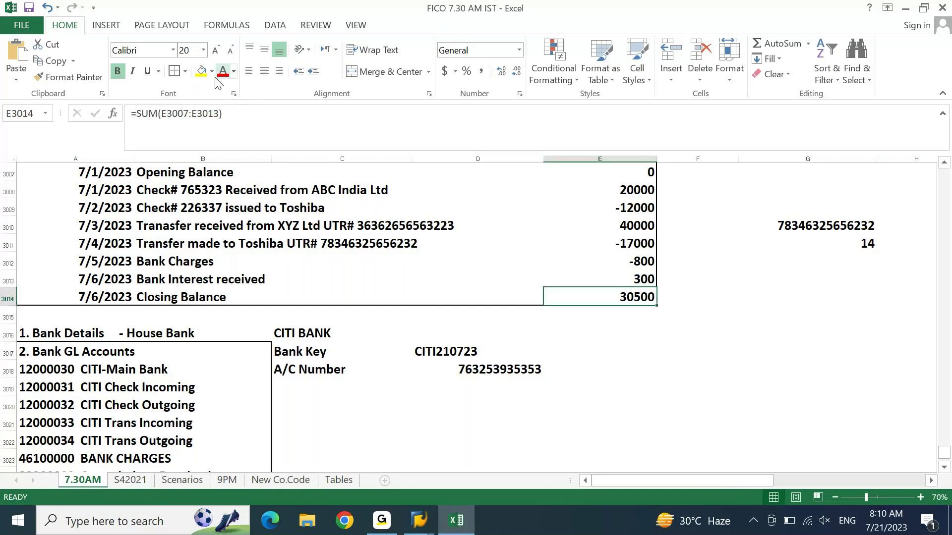
{"action": "left_click", "coordinate": [201, 71]}
{"action": "key", "text": "Right"}
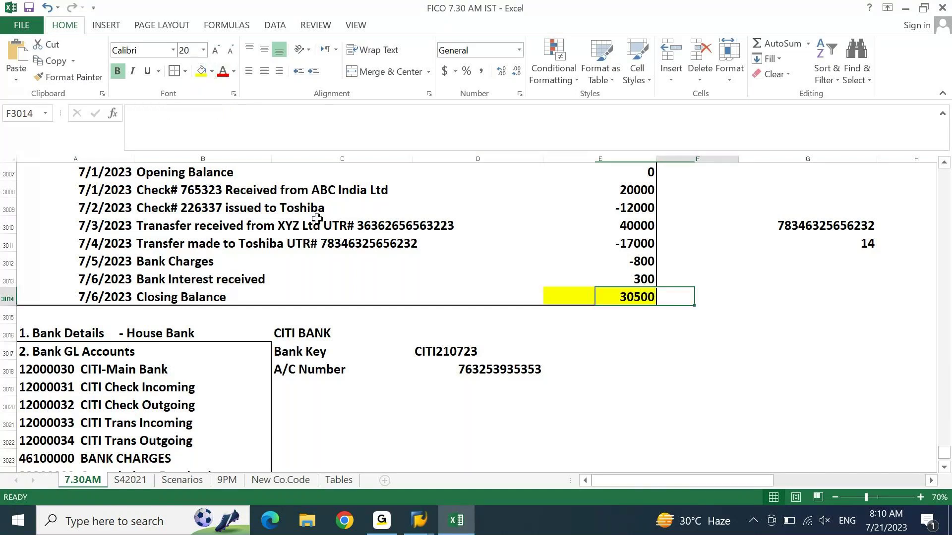
{"action": "key", "text": "Right"}
{"action": "key", "text": "Right"}
{"action": "key", "text": "Right"}
{"action": "key", "text": "Right"}
{"action": "key", "text": "Right"}
{"action": "key", "text": "Right"}
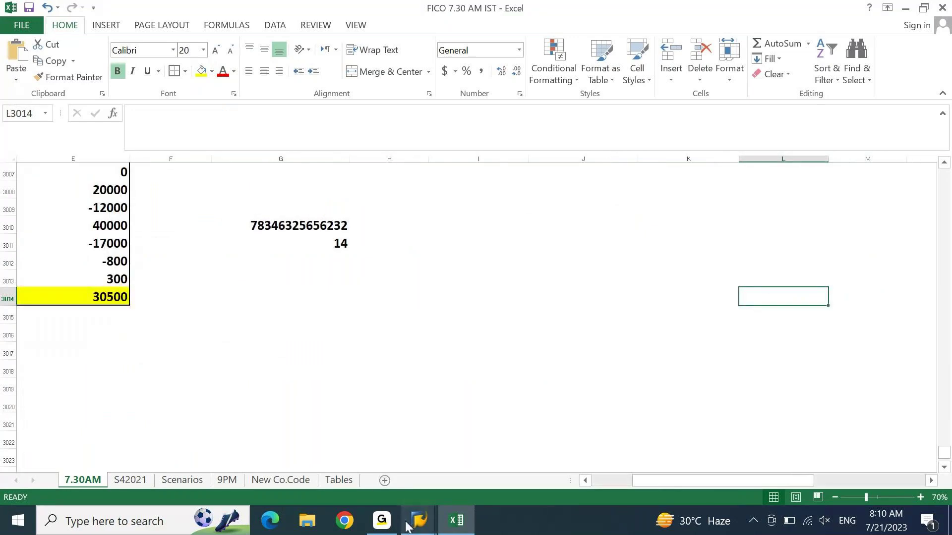
Step: Place Excel beside SAP's G/L line item display to compare 30500 with SAP's 30,500.00 INR
{"action": "left_click", "coordinate": [406, 523]}
{"action": "left_click", "coordinate": [402, 453]}
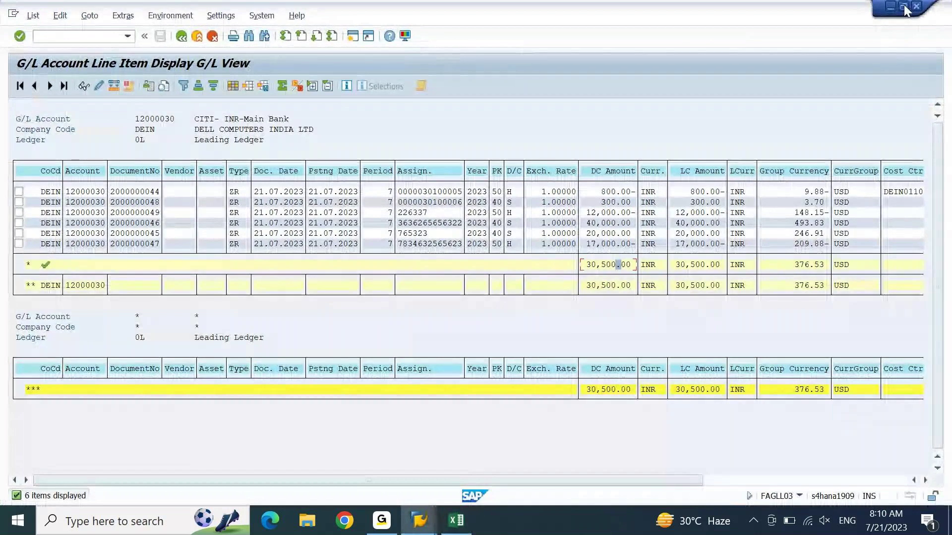
{"action": "left_click", "coordinate": [903, 6]}
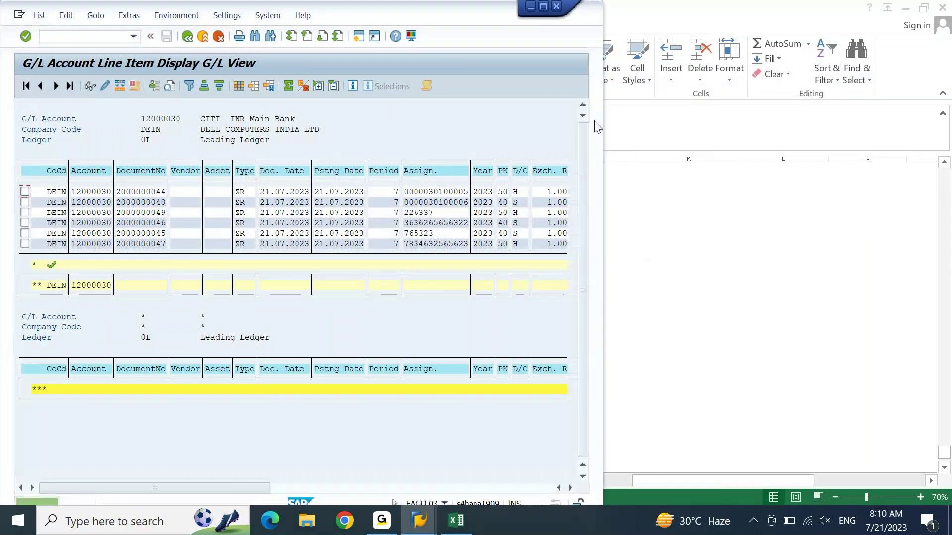
{"action": "left_click_drag", "start_coordinate": [604, 123], "coordinate": [371, 156]}
{"action": "left_click", "coordinate": [539, 258]}
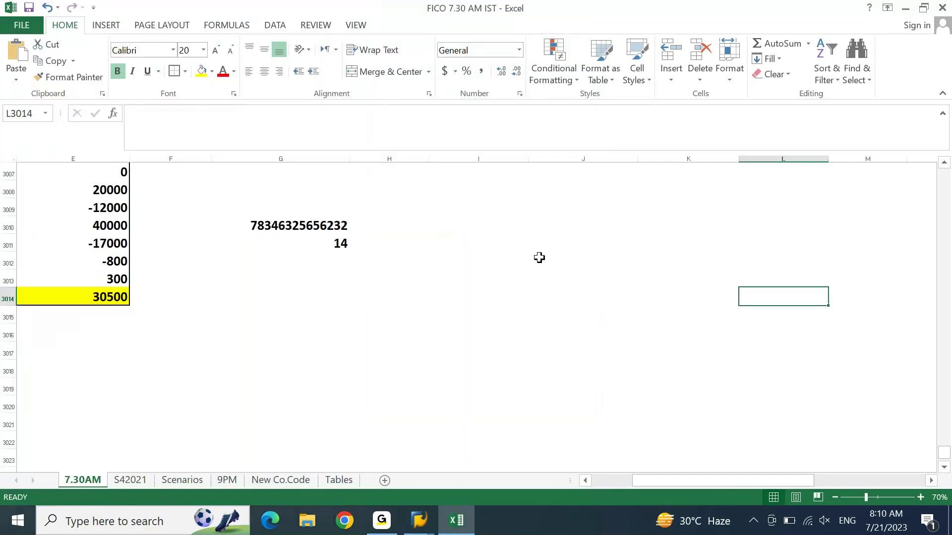
{"action": "left_click", "coordinate": [908, 8]}
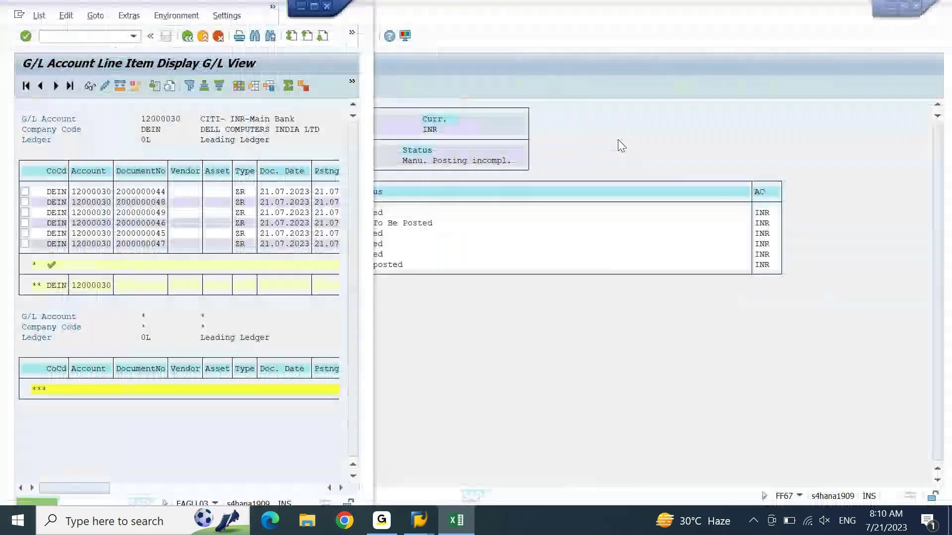
{"action": "left_click", "coordinate": [314, 6]}
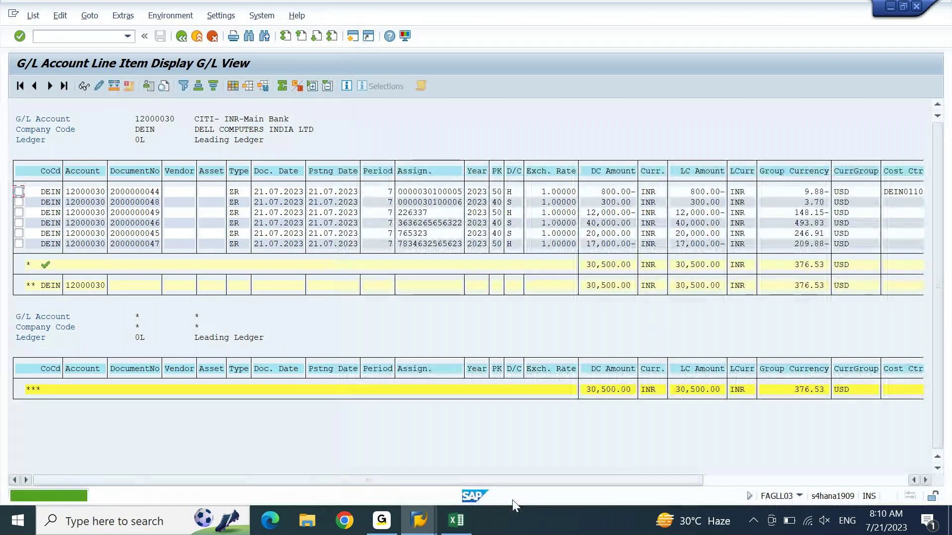
{"action": "left_click", "coordinate": [455, 520]}
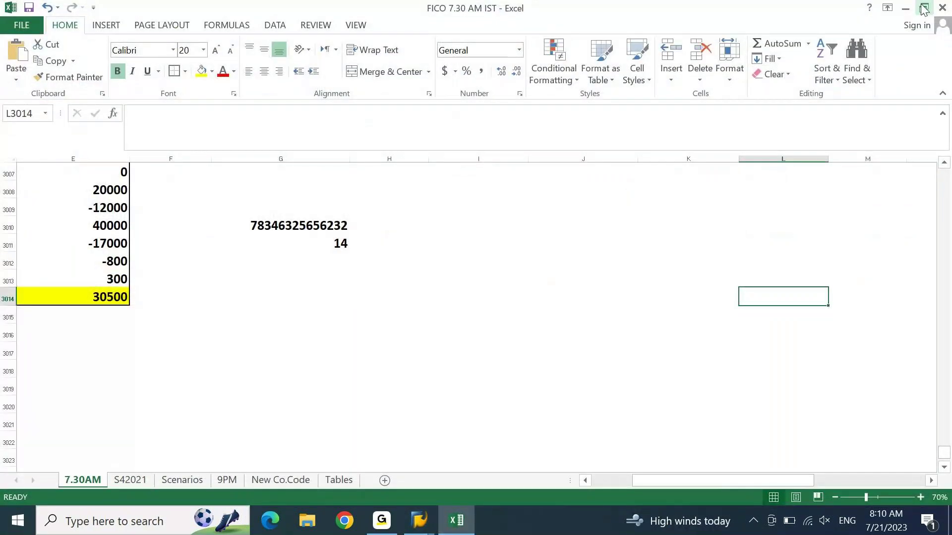
{"action": "left_click", "coordinate": [923, 8]}
{"action": "left_click", "coordinate": [90, 309]}
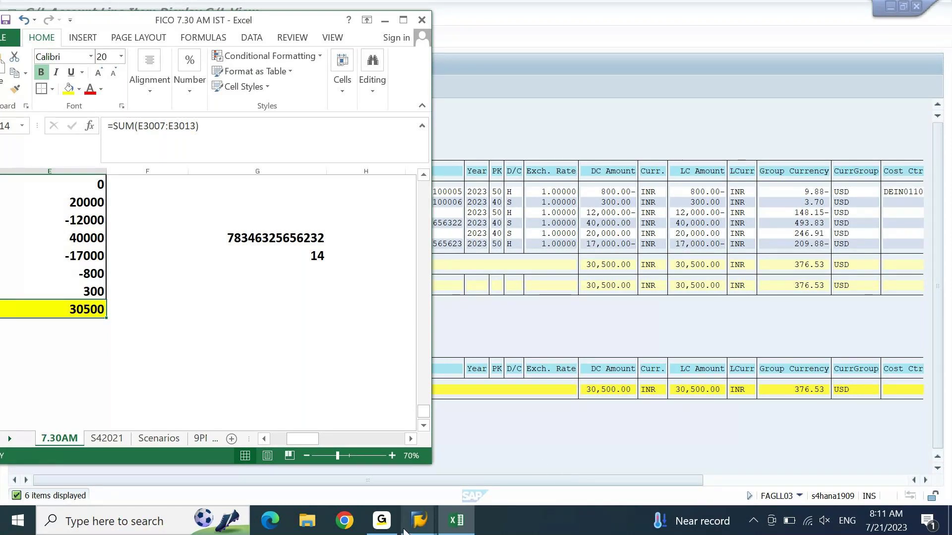
{"action": "mouse_move", "coordinate": [404, 530]}
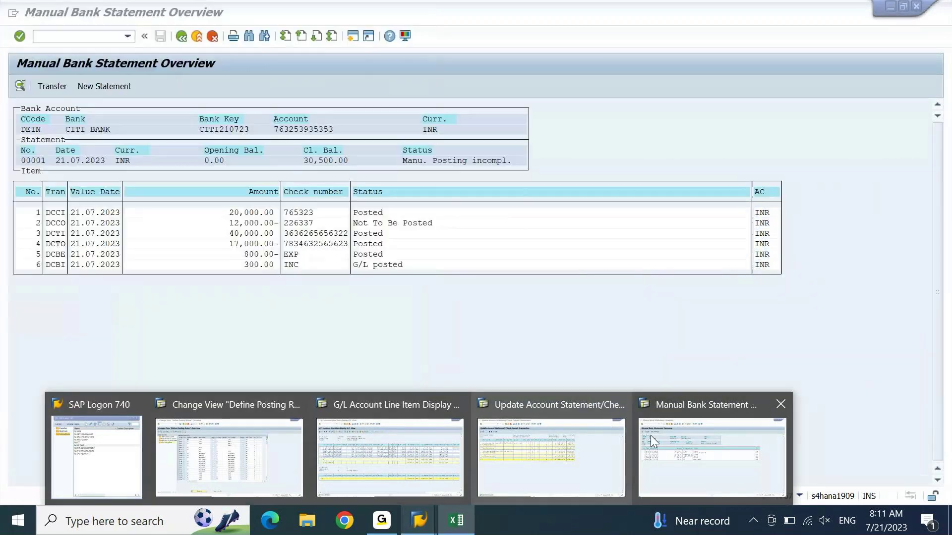
Step: Create a new CITI BANK statement with ending balance 34444 and confirm the header
{"action": "left_click", "coordinate": [650, 436]}
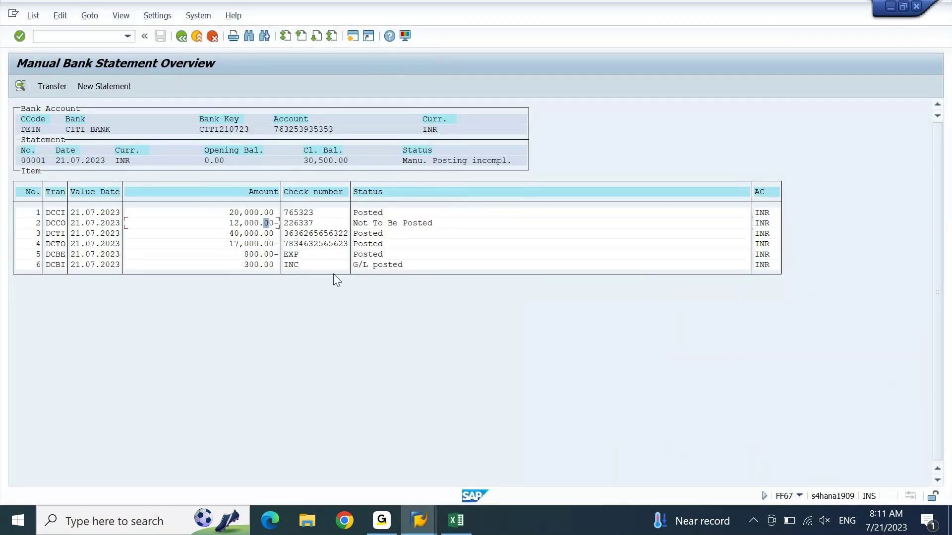
{"action": "left_click", "coordinate": [130, 85]}
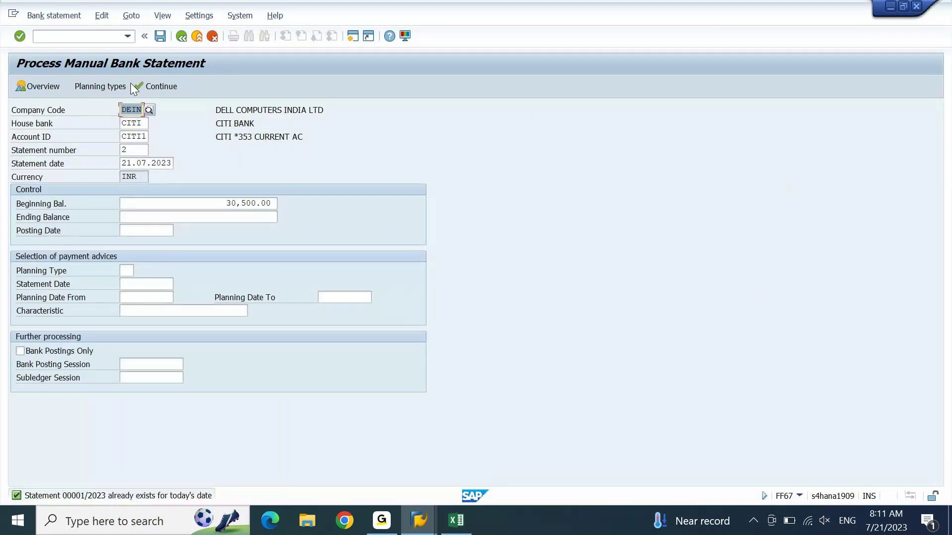
{"action": "left_click", "coordinate": [214, 216]}
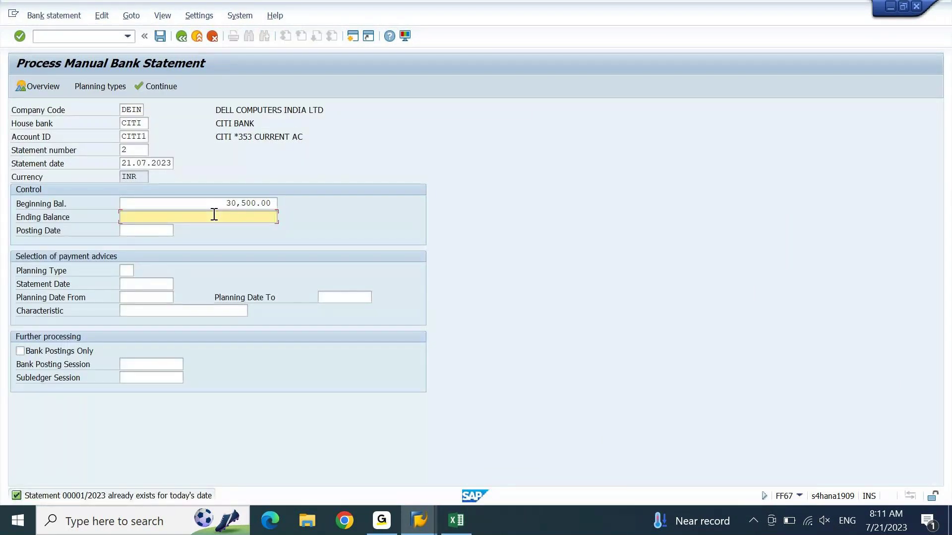
{"action": "type", "text": "34444"}
{"action": "key", "text": "Return"}
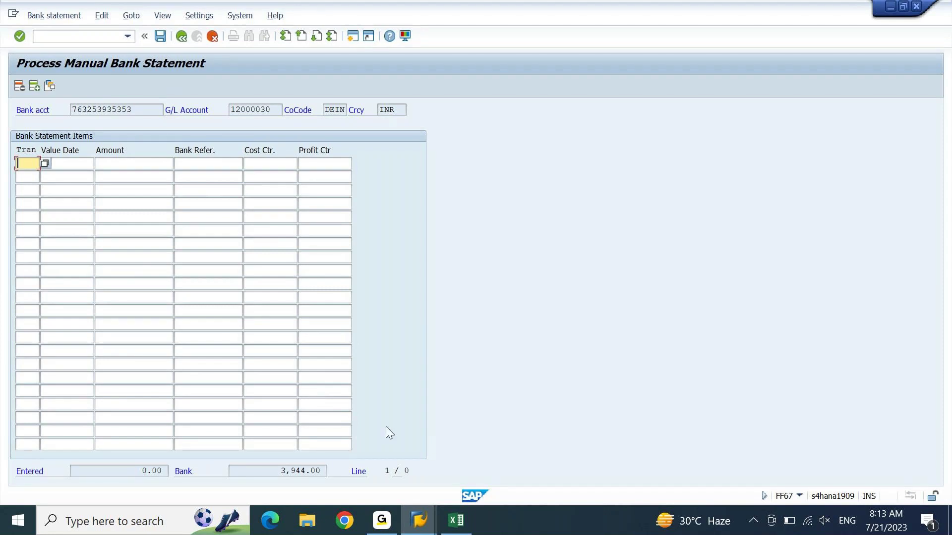
{"action": "left_click", "coordinate": [393, 524]}
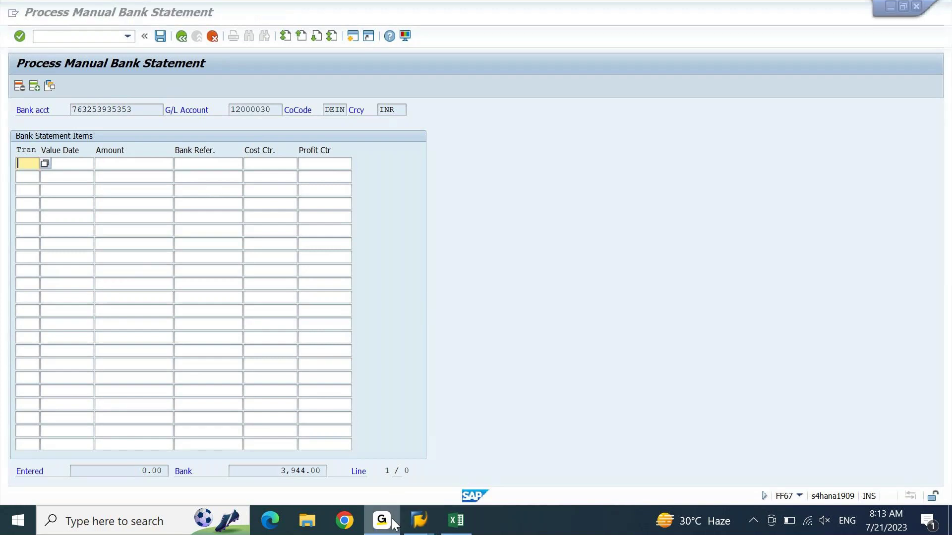